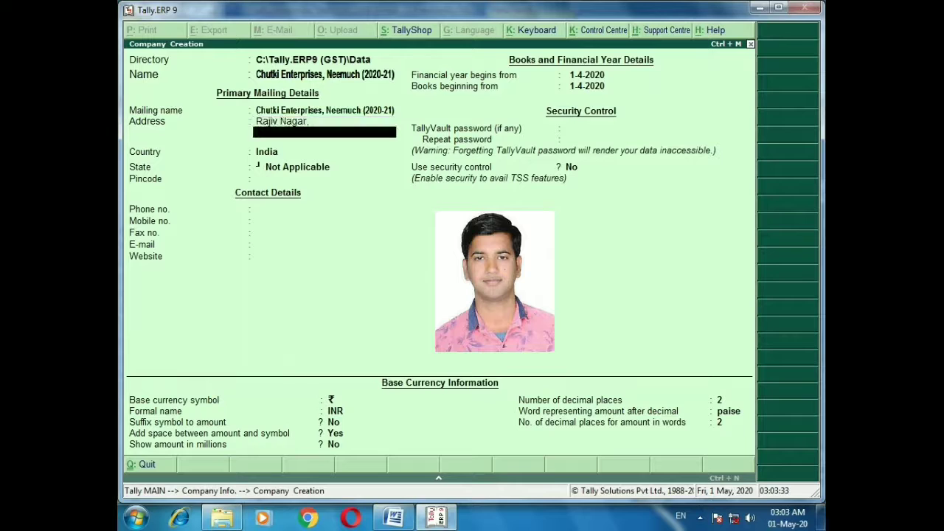
Add Neemuch as the second address line and choose Madhya Pradesh as the state
text(Neemuch)
key(Return)
key(Return)
key(Return)
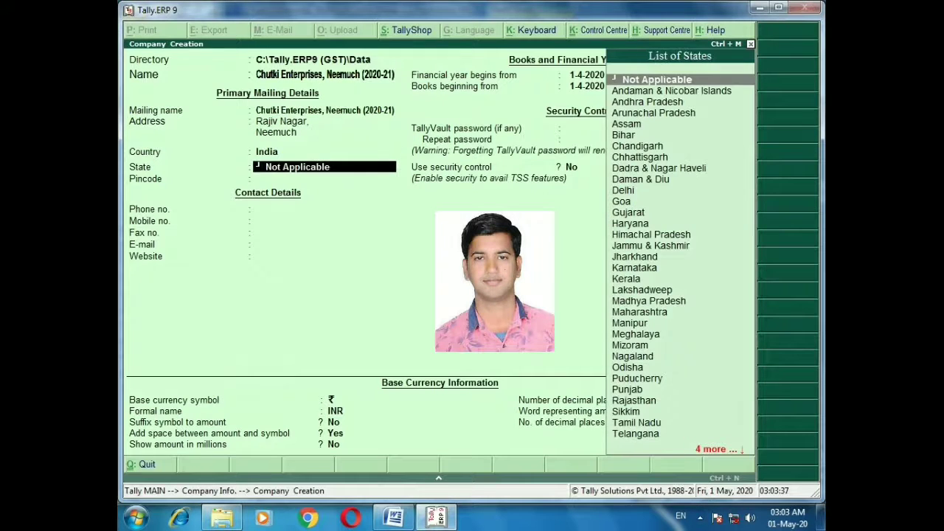
text(Madh)
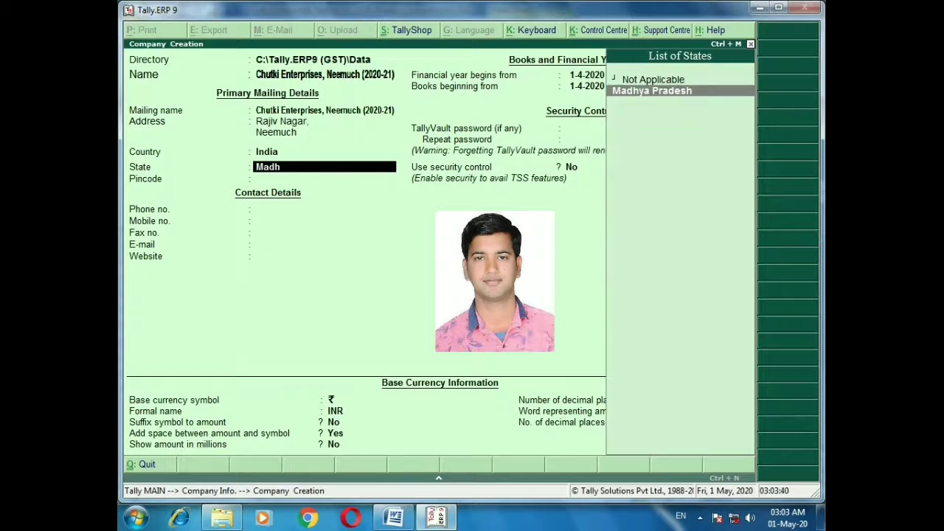
key(Return)
text(458441)
key(Return)
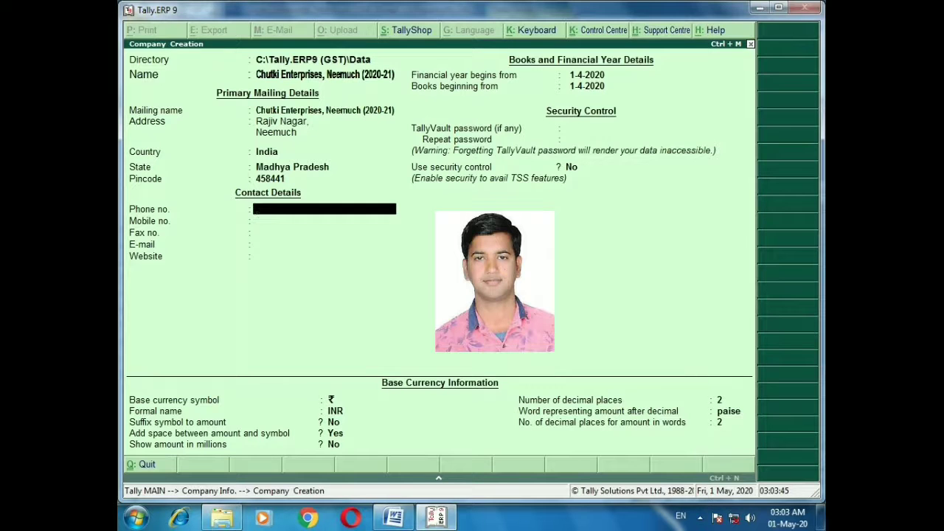
key(Return)
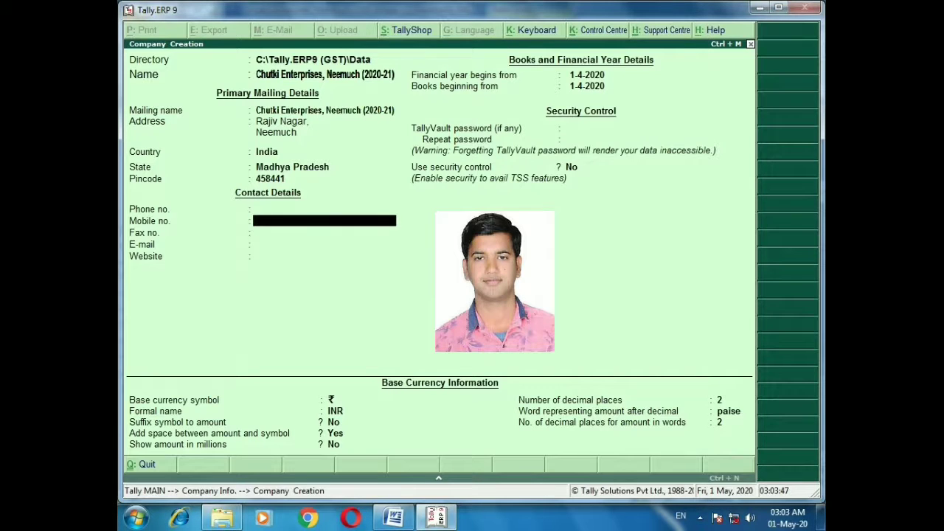
key(Return)
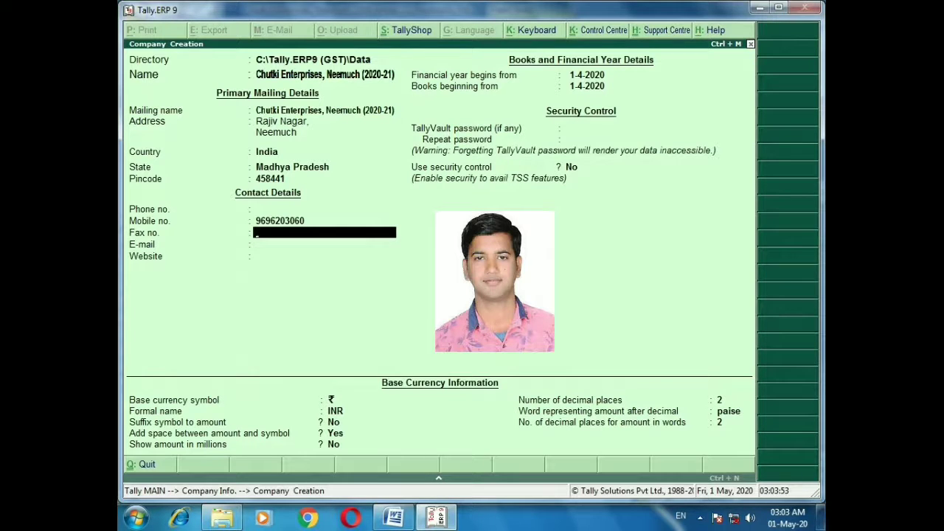
key(Return)
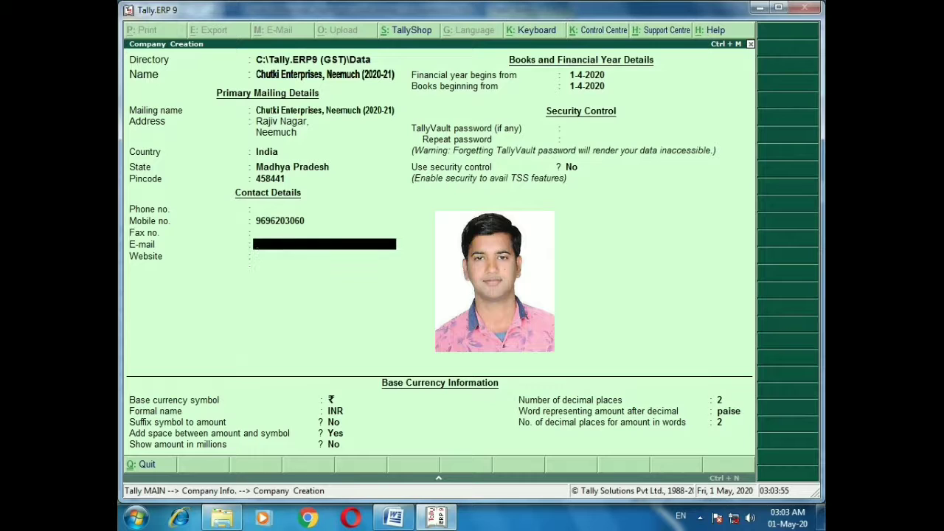
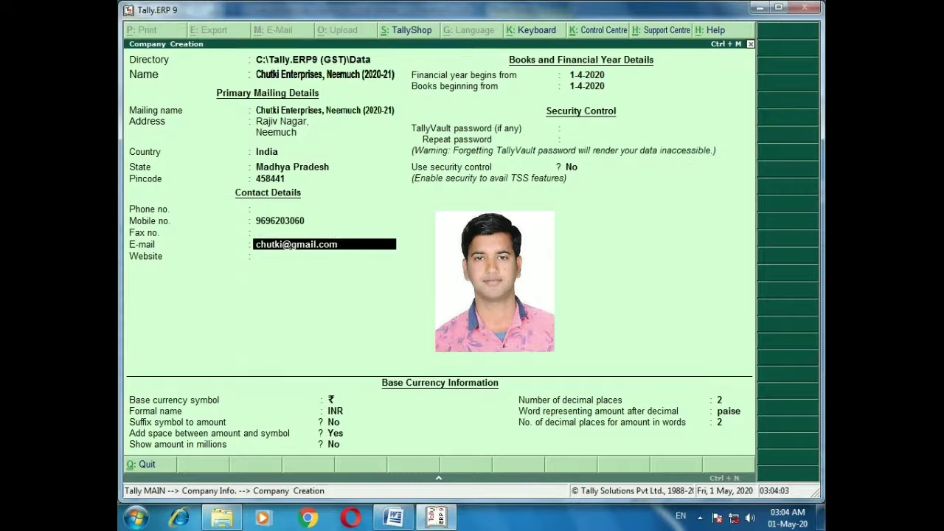
key(Return)
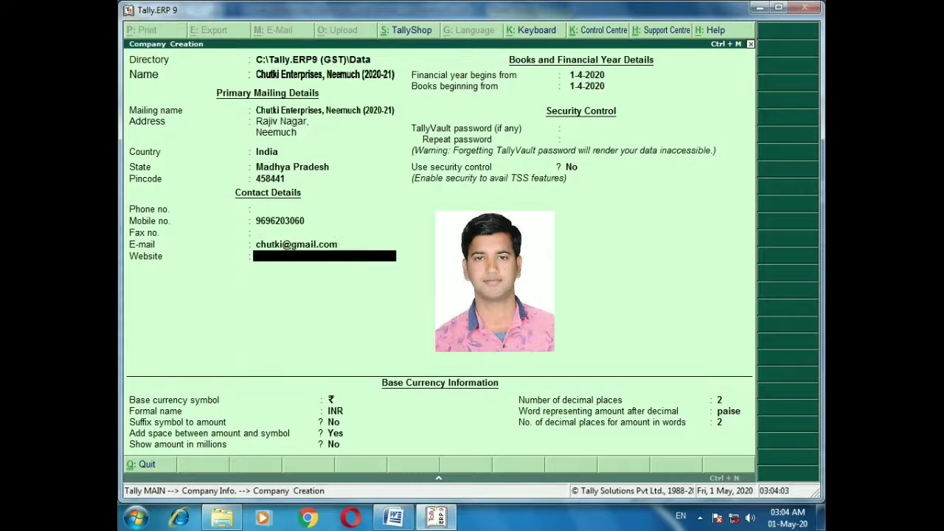
text(chutki)
text(.)
key(BackSpace)
key(BackSpace)
key(BackSpace)
key(BackSpace)
key(BackSpace)
key(BackSpace)
text(www.chutkienter.com)
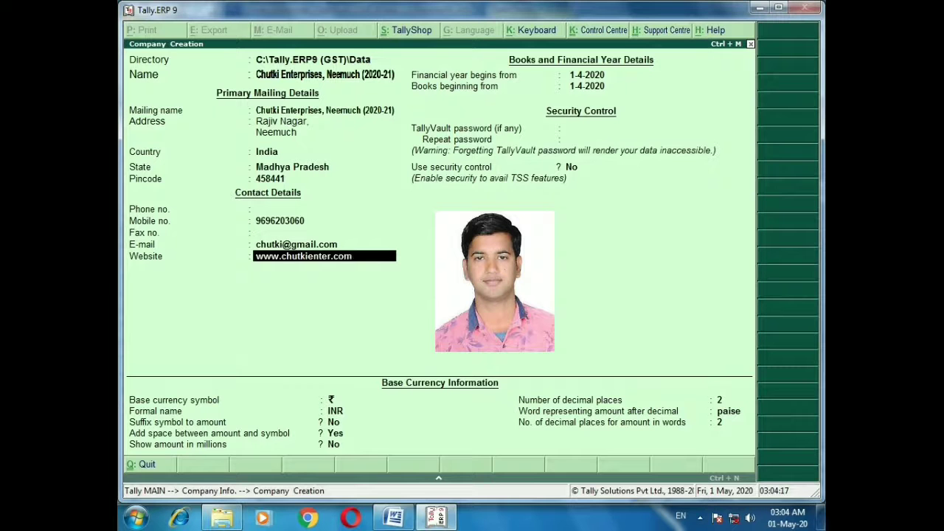
Keep 1-4-2020 for financial year and books beginning, no password or security, and save the company
key(Return)
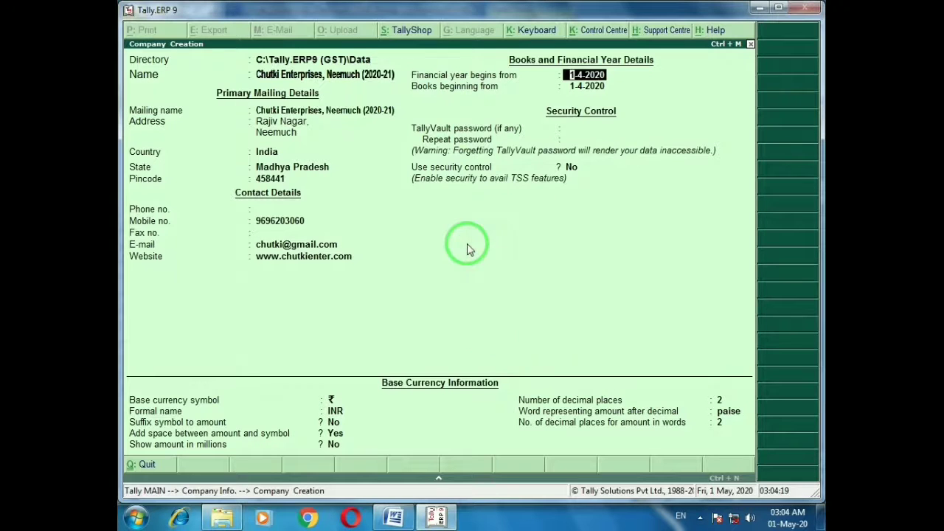
key(alt+Tab)
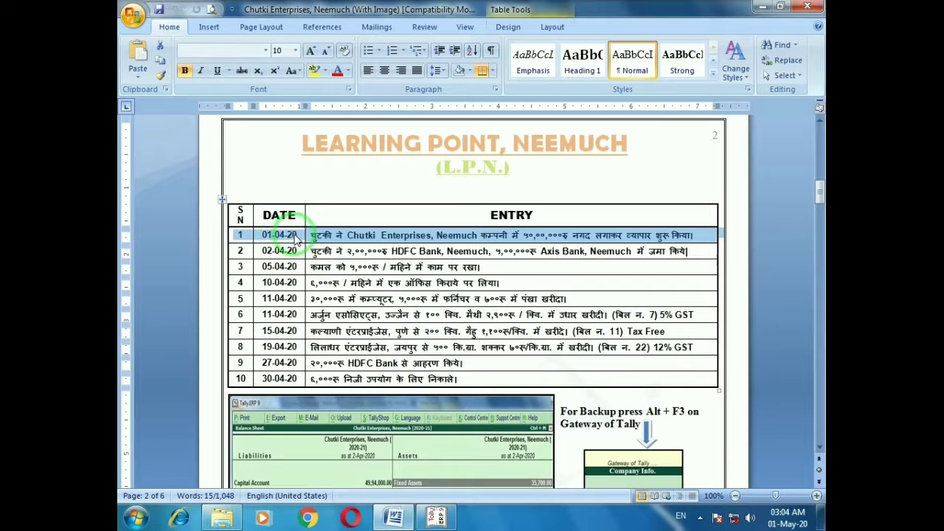
key(alt+Tab)
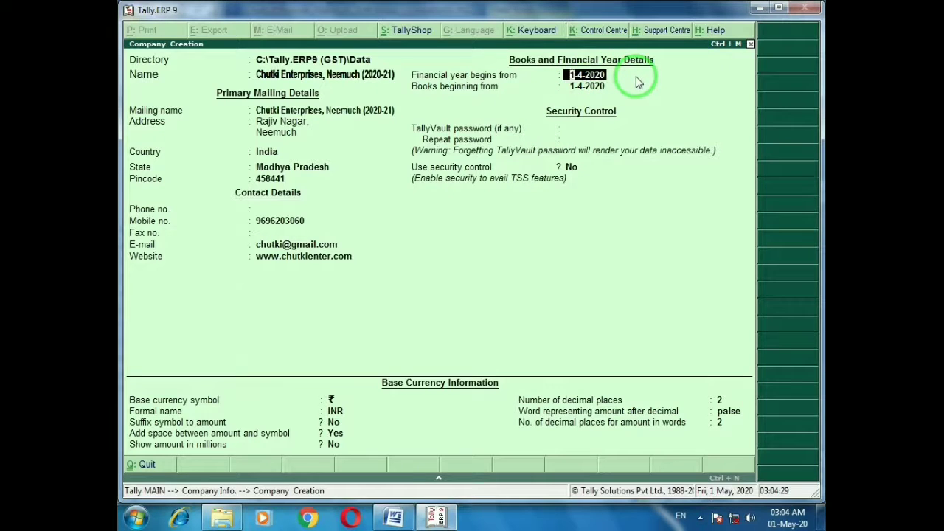
key(Return)
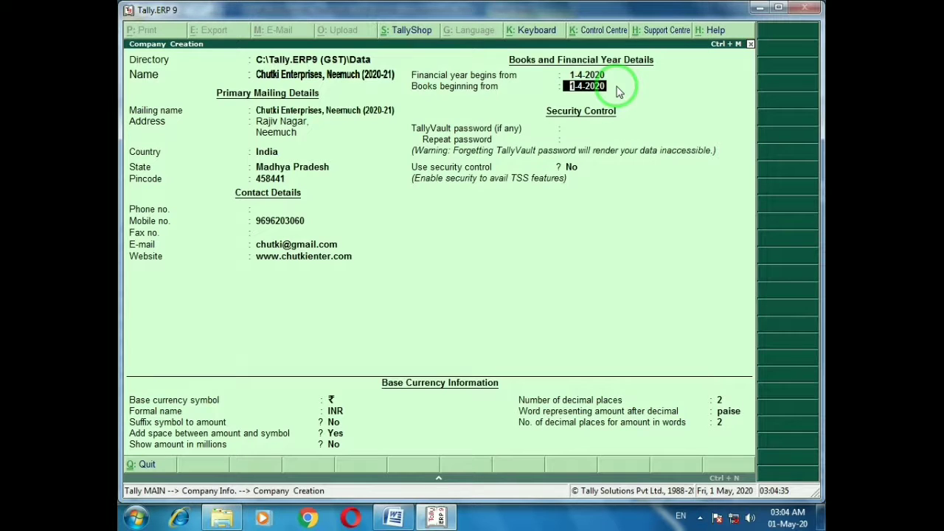
key(Return)
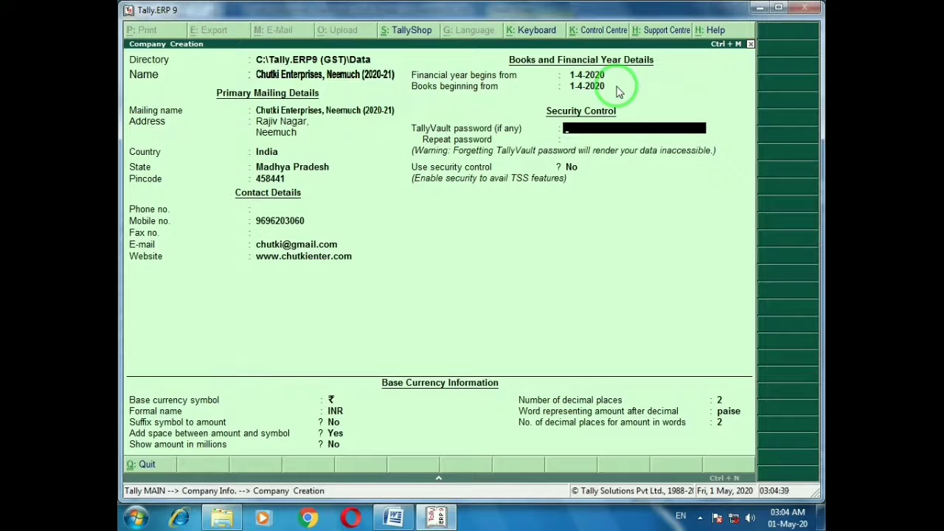
key(Return)
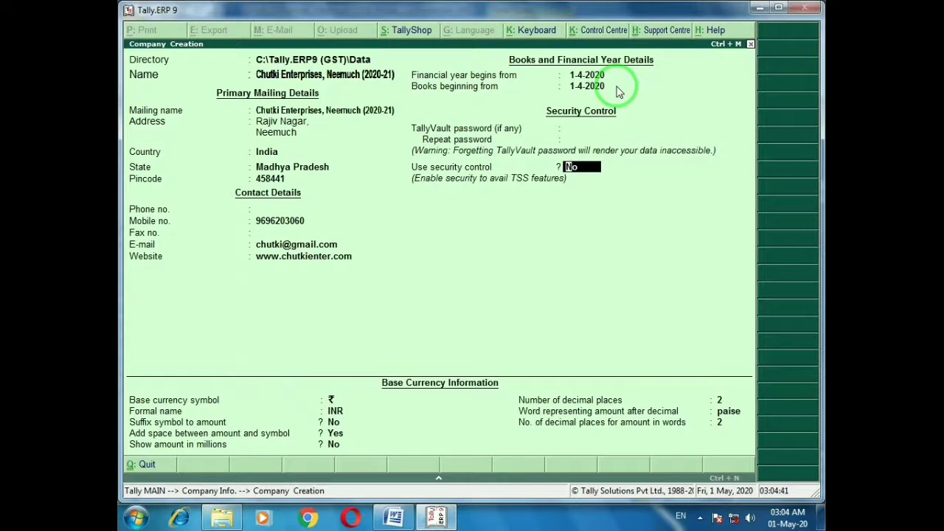
key(Return)
key(Return)
key(Return)
key(Return)
key(Return)
key(Return)
key(Return)
key(Return)
key(Return)
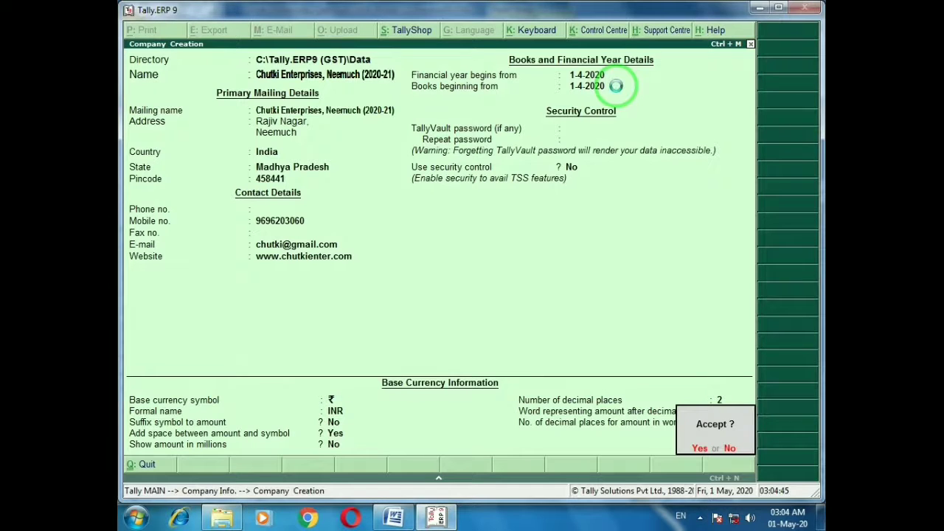
key(Return)
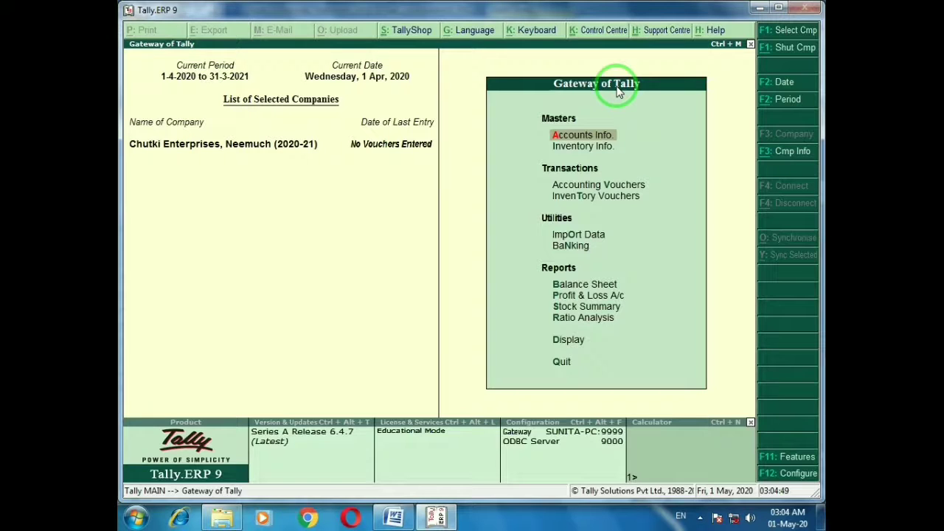
Quit Tally, refresh the desktop, and relaunch Tally.ERP 9 (GST) from its desktop shortcut
key(Escape)
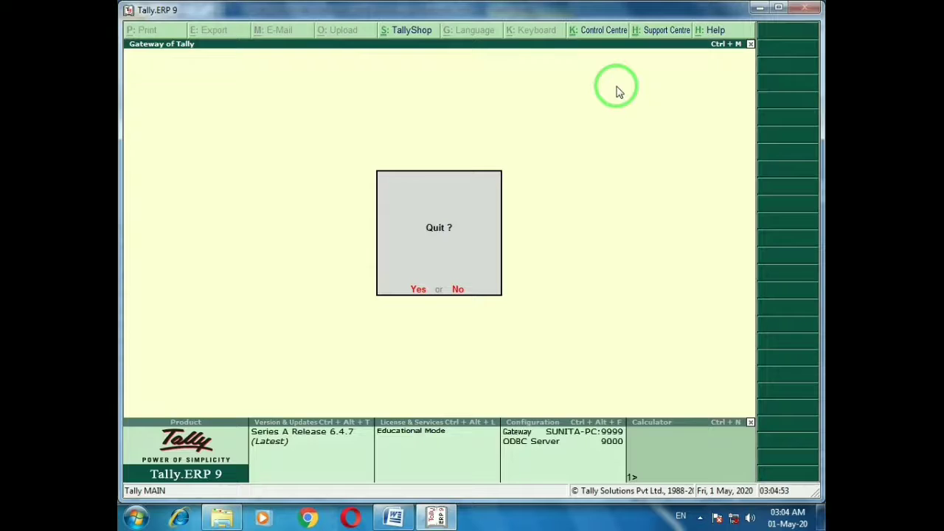
key(Return)
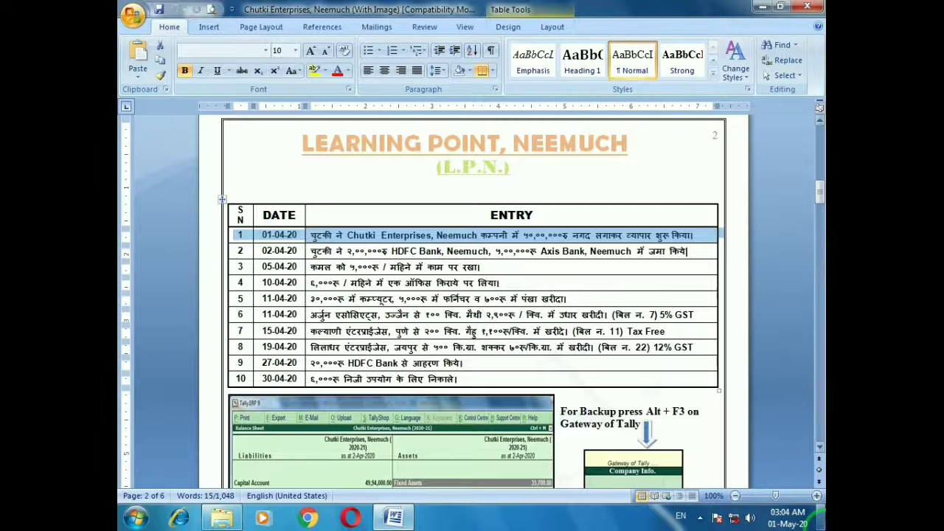
click(821, 516)
right_click(335, 82)
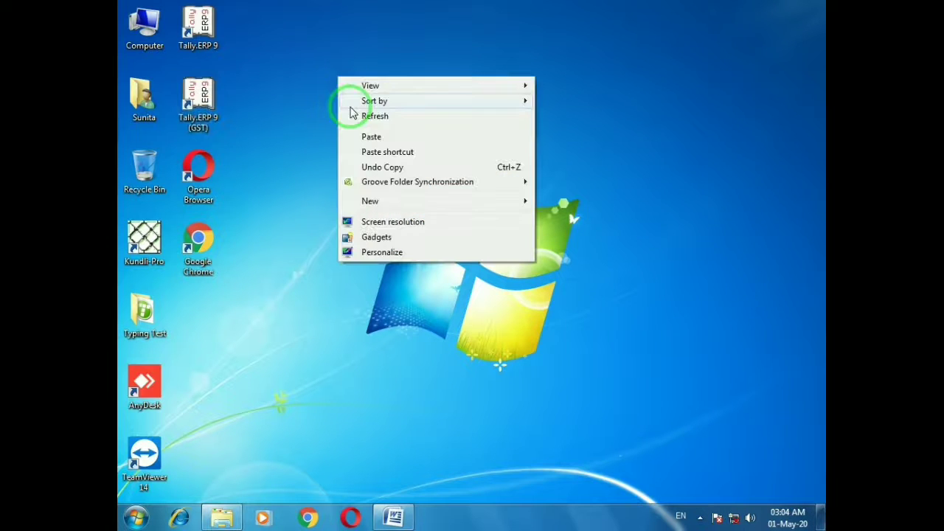
click(351, 116)
right_click(298, 108)
click(325, 147)
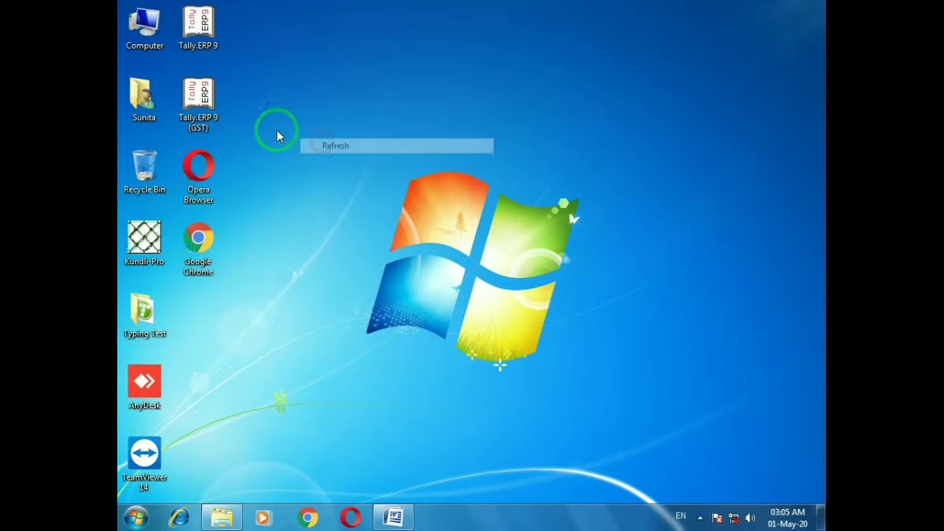
click(193, 103)
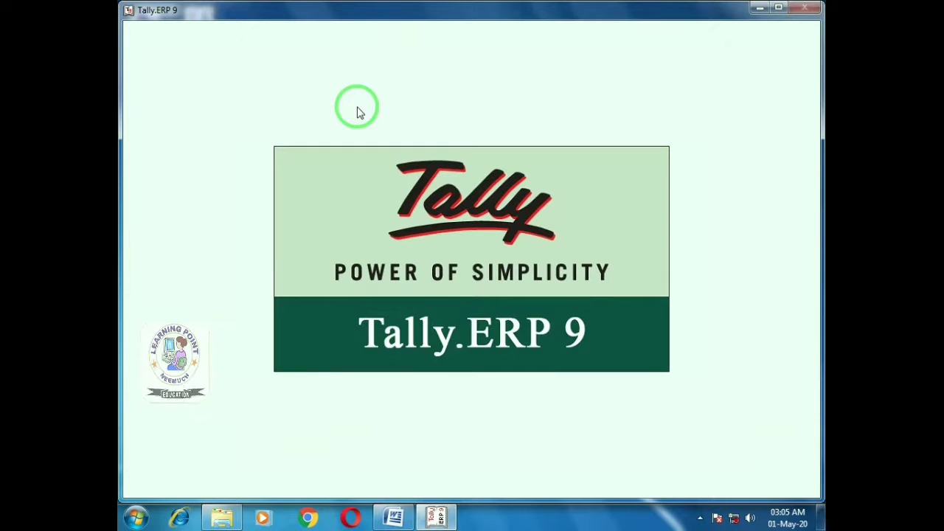
key(Escape)
Stay in Tally, load Chutki Enterprises, Neemuch (2020-21), and bring up its Company Features (F11)
key(n)
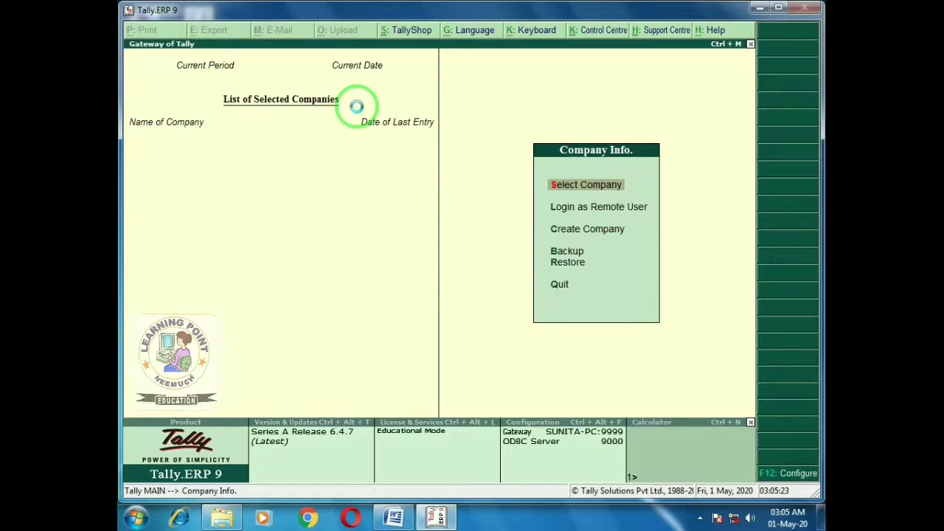
key(Return)
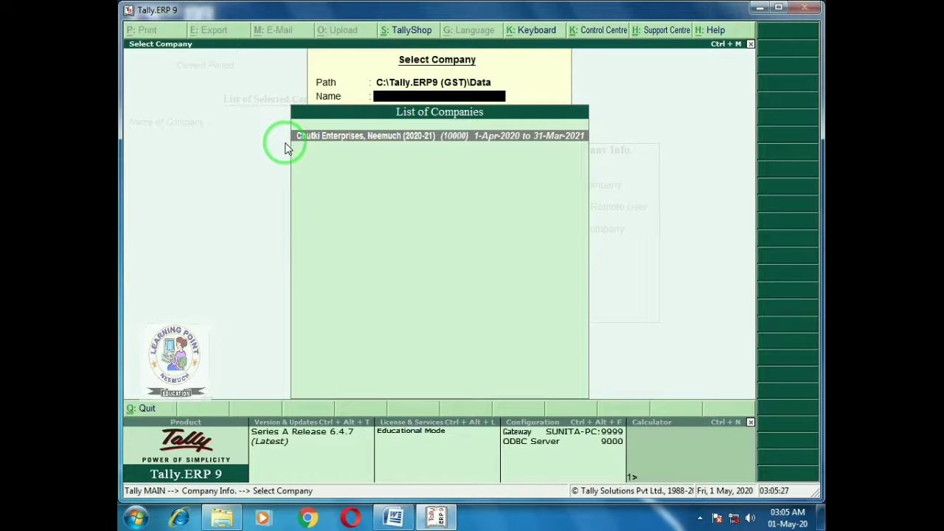
key(Return)
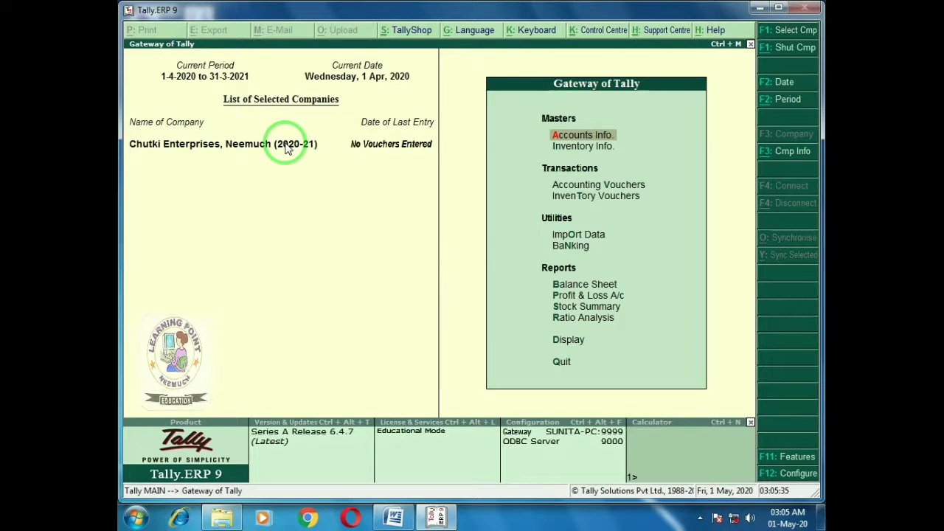
key(F11)
key(Down)
key(Down)
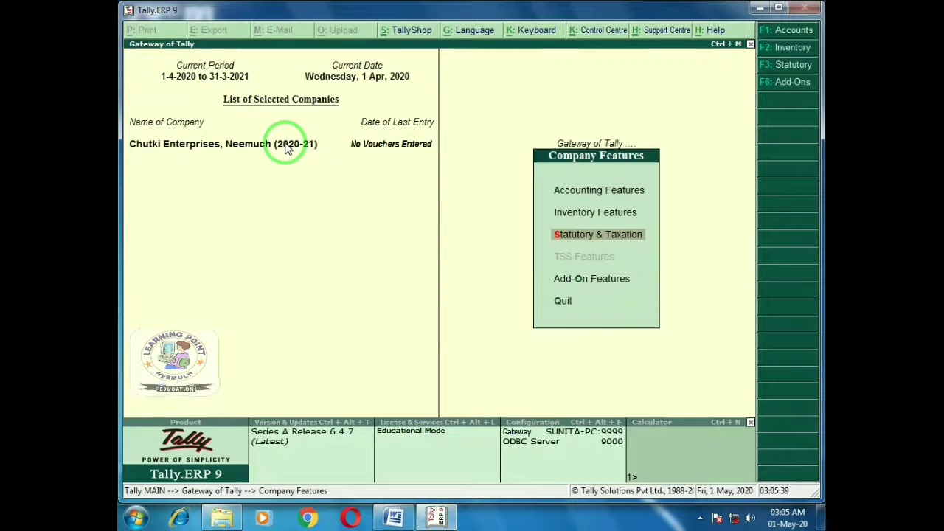
In Statutory & Taxation, set Enable GST and Set/alter GST details to Yes
key(Return)
text(y)
key(Return)
text(y)
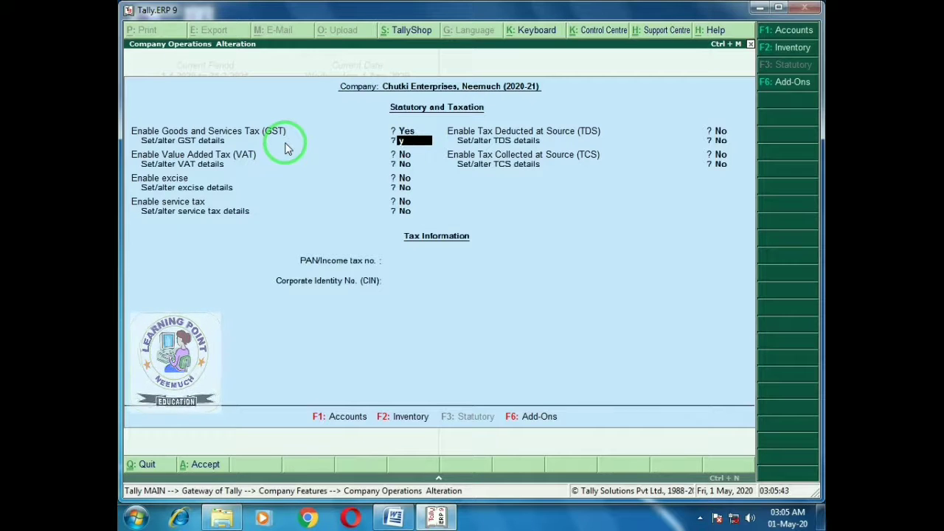
key(Return)
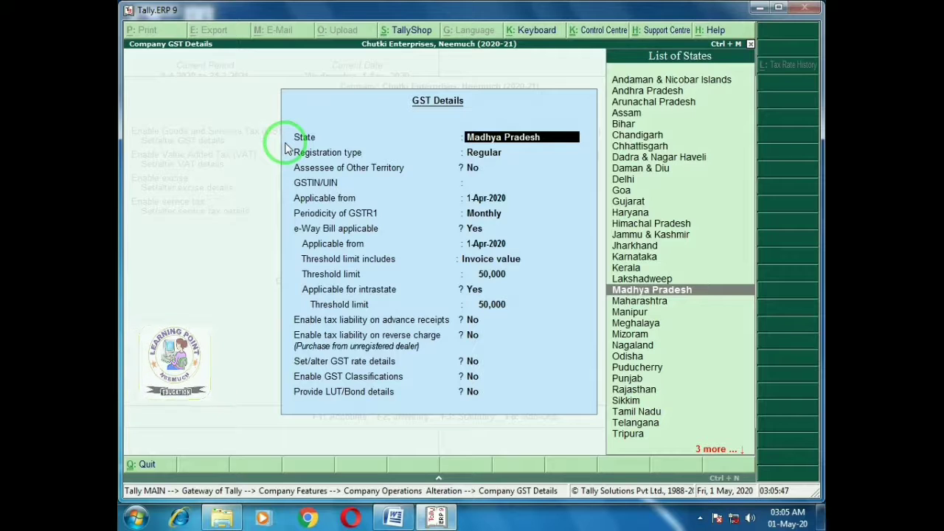
Save GST details with Madhya Pradesh, Regular registration, the company's GSTIN and default e-Way Bill settings
key(Return)
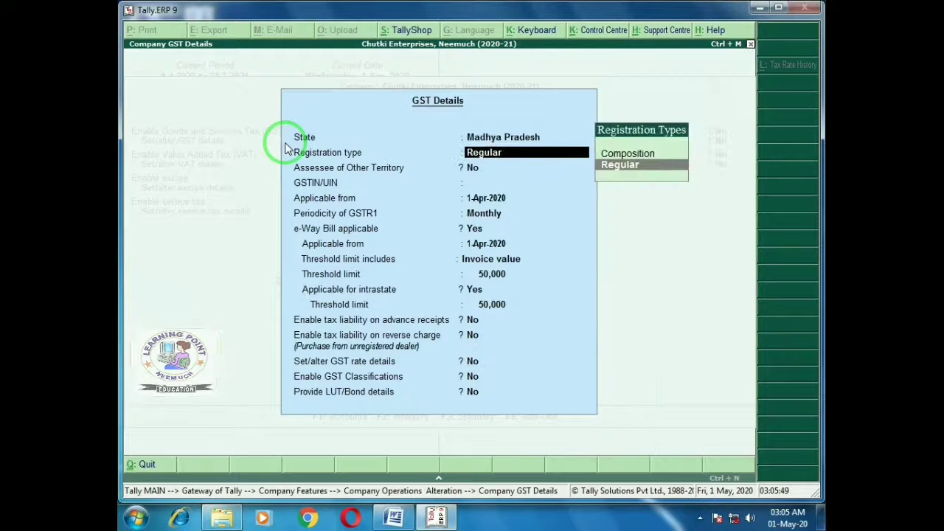
key(Return)
key(Return)
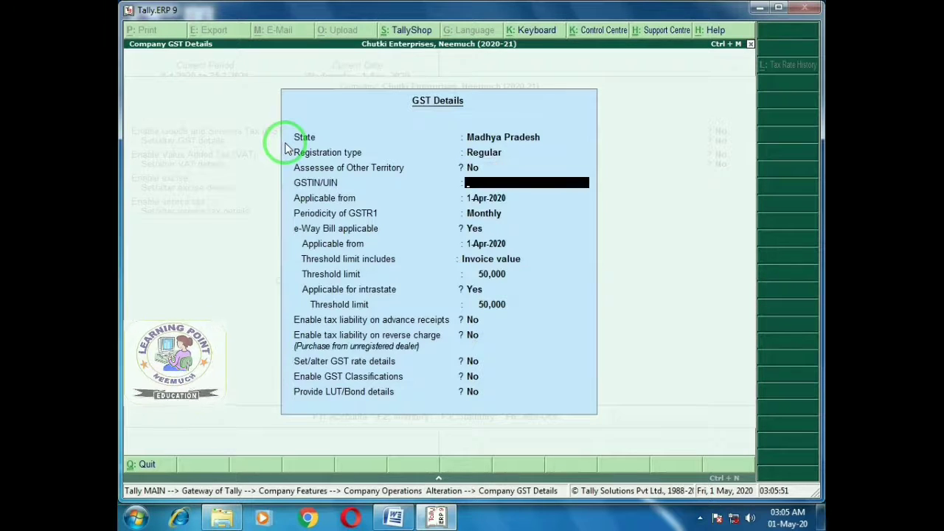
text(23)
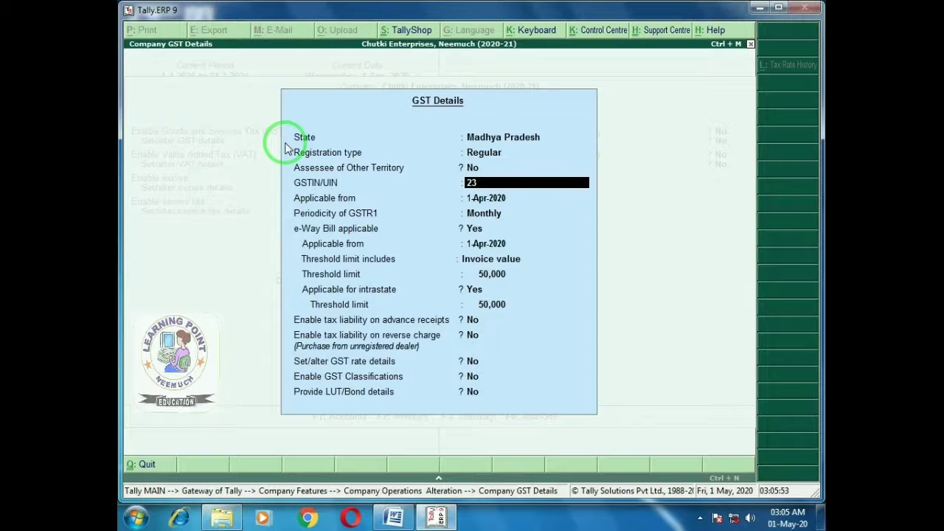
text(ASD)
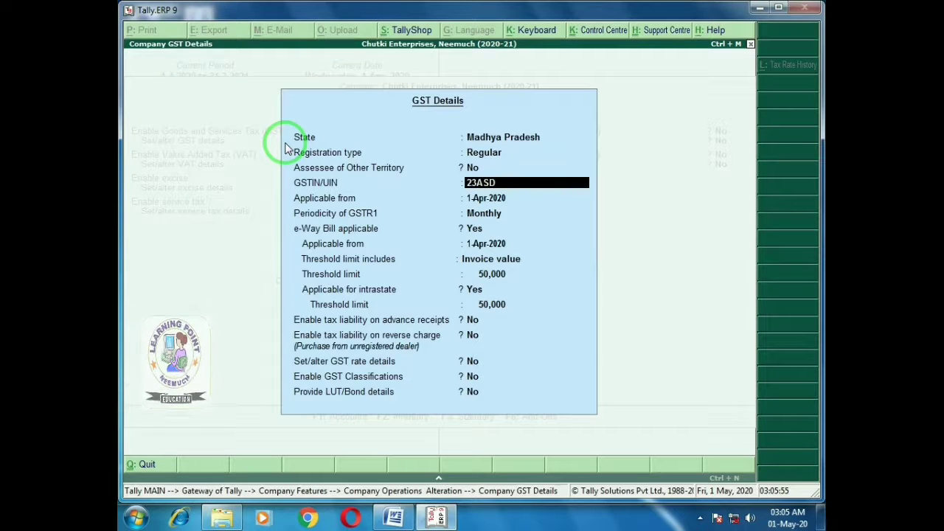
text(FG12)
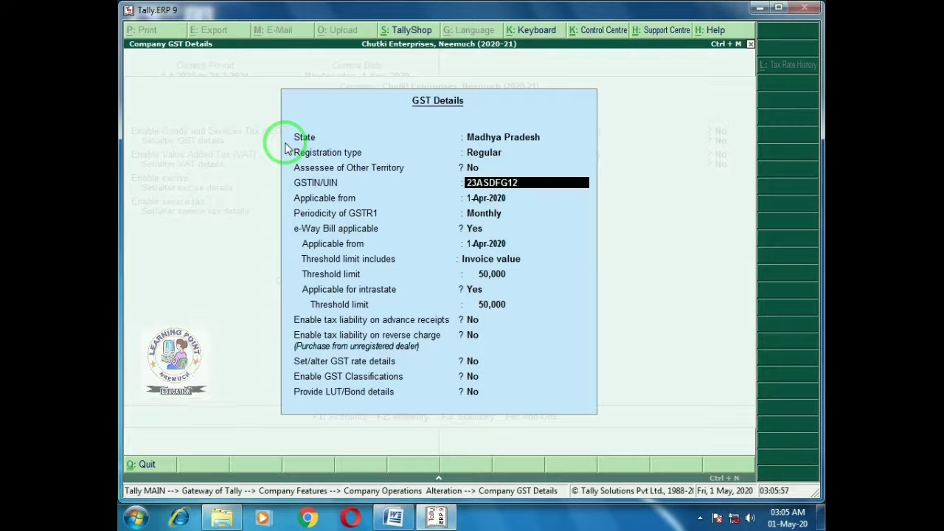
text(34A1Z1)
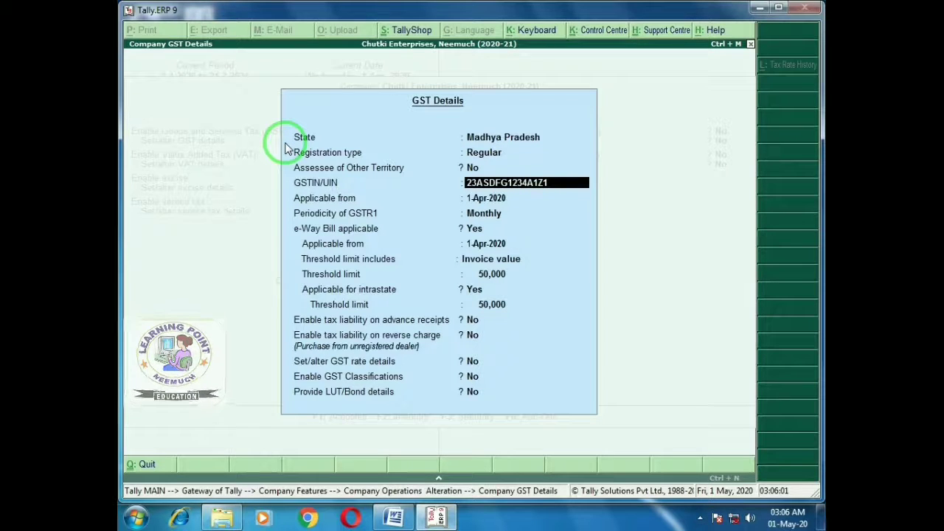
key(Return)
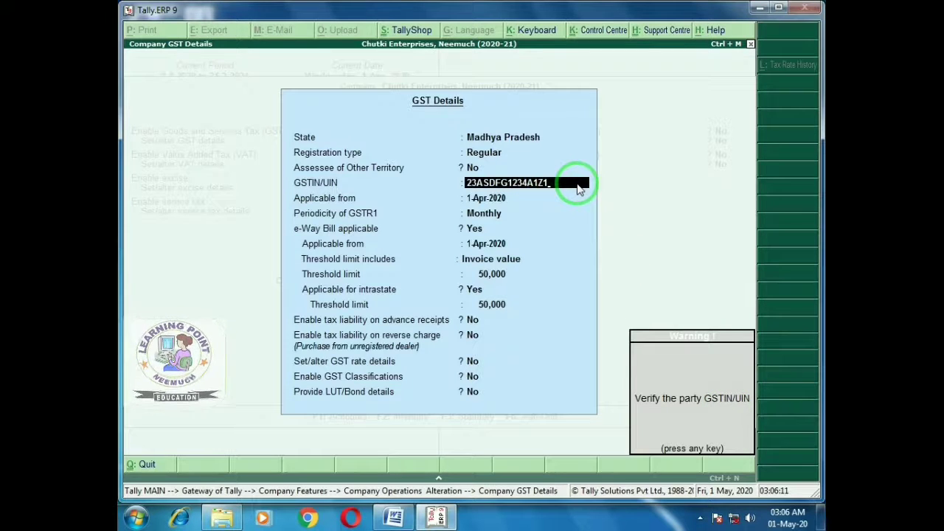
key(Return)
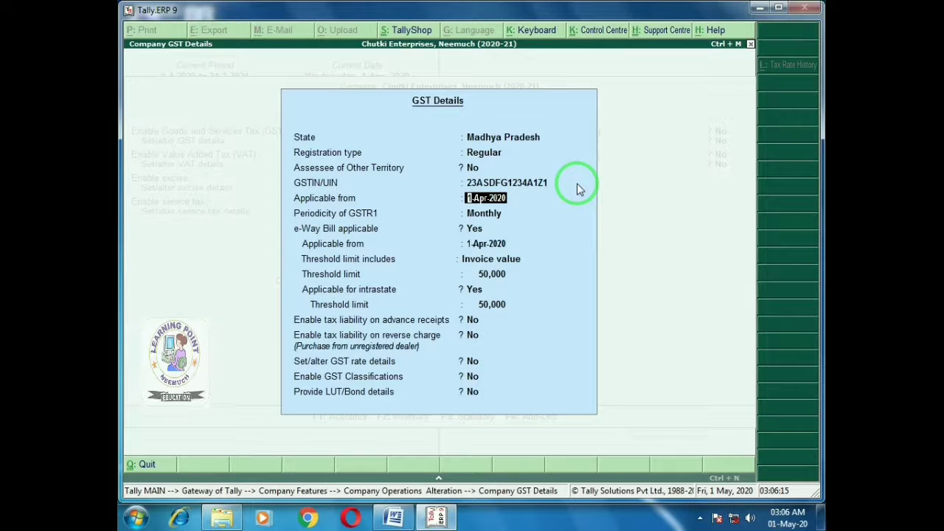
key(Return)
key(Return)
key(Return)
key(Return)
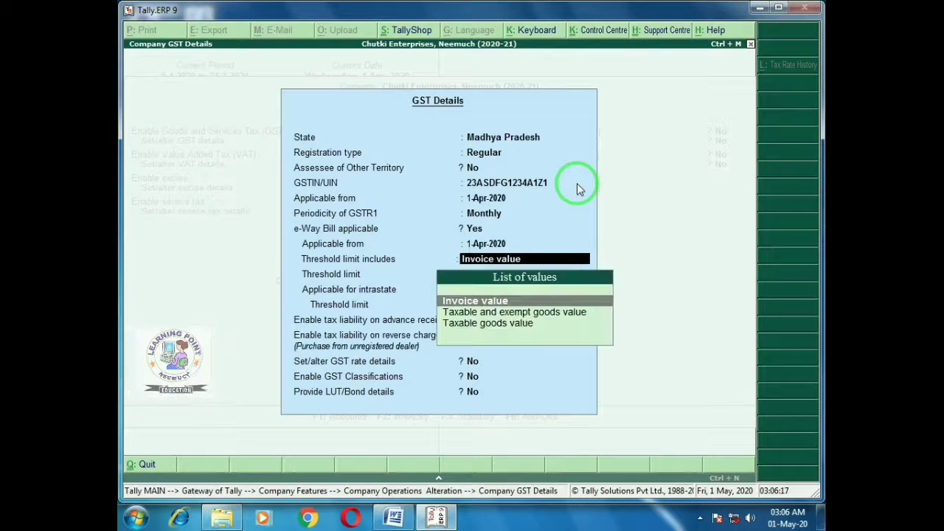
key(Return)
key(Return)
key(Return)
key(Return)
key(Return)
key(Return)
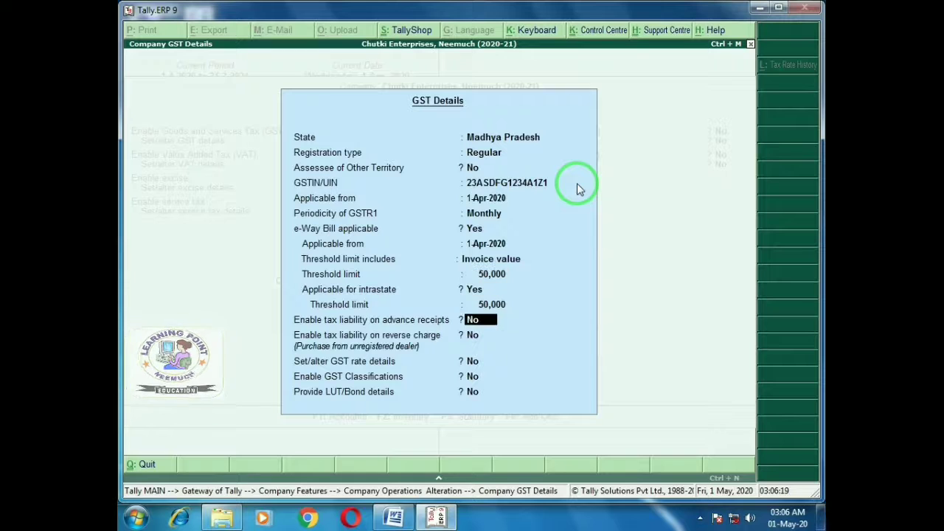
key(Return)
key(Return)
key(Return)
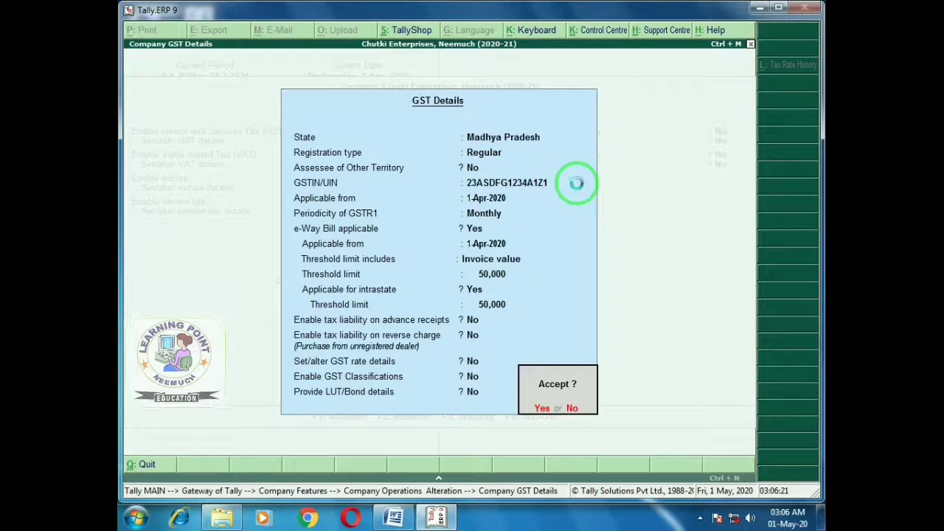
key(y)
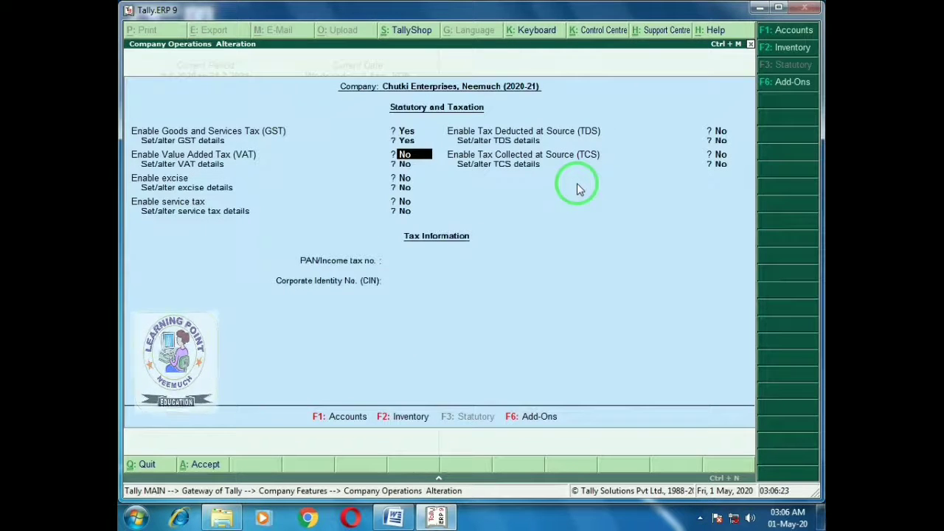
key(Return)
key(Return)
key(Return)
key(Return)
key(Return)
key(Return)
key(Return)
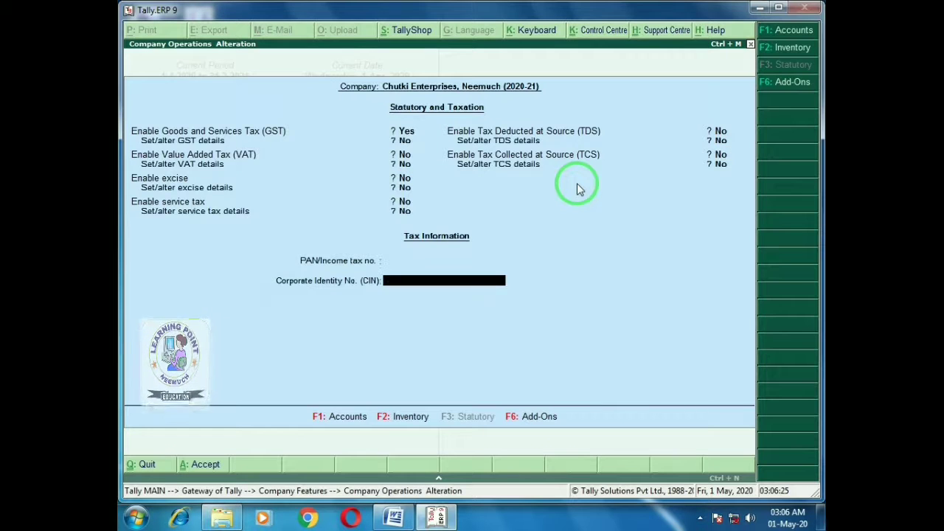
Accept the statutory and taxation changes and return to the Gateway of Tally
key(y)
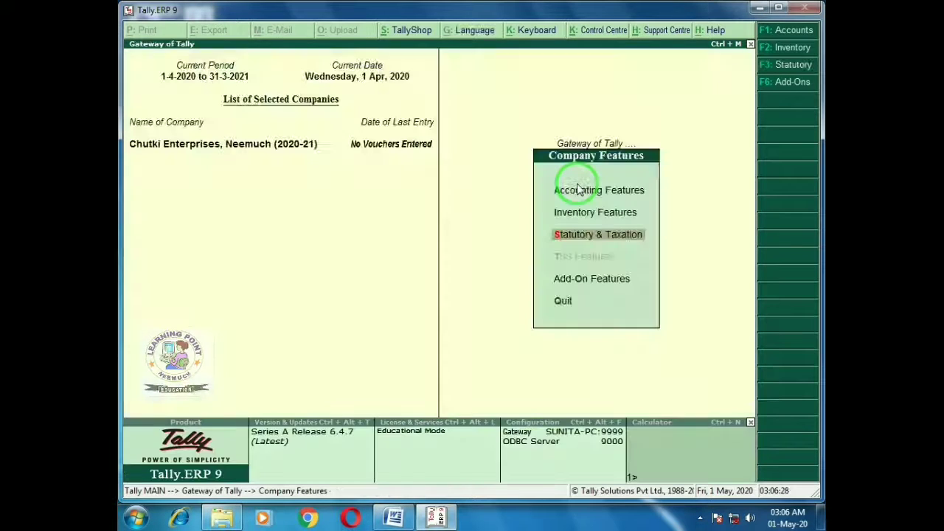
key(Escape)
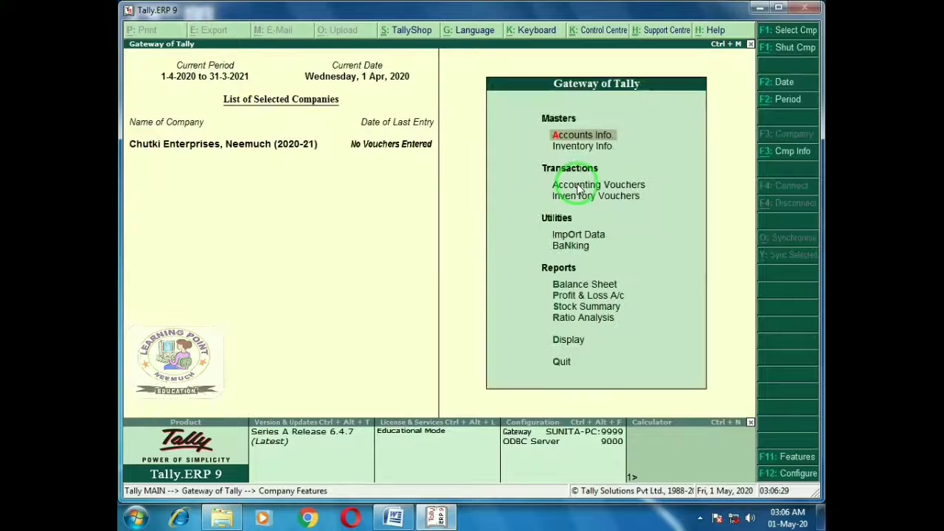
key(Escape)
key(n)
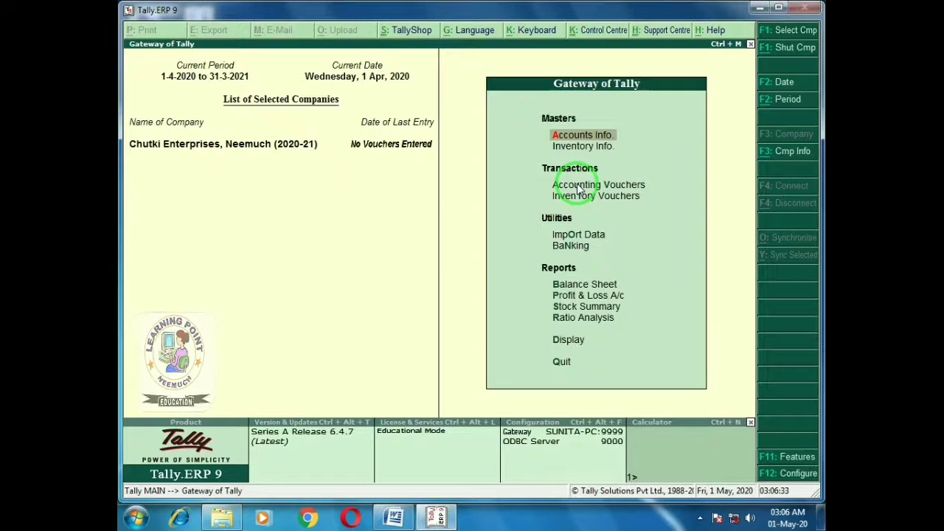
Go to Accounts Info > Ledgers > Single Ledger Create
key(Return)
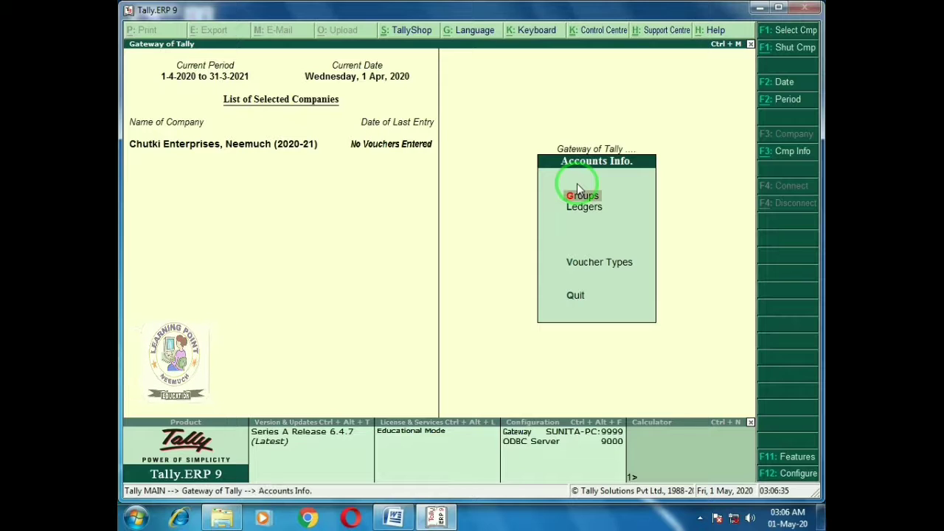
key(Down)
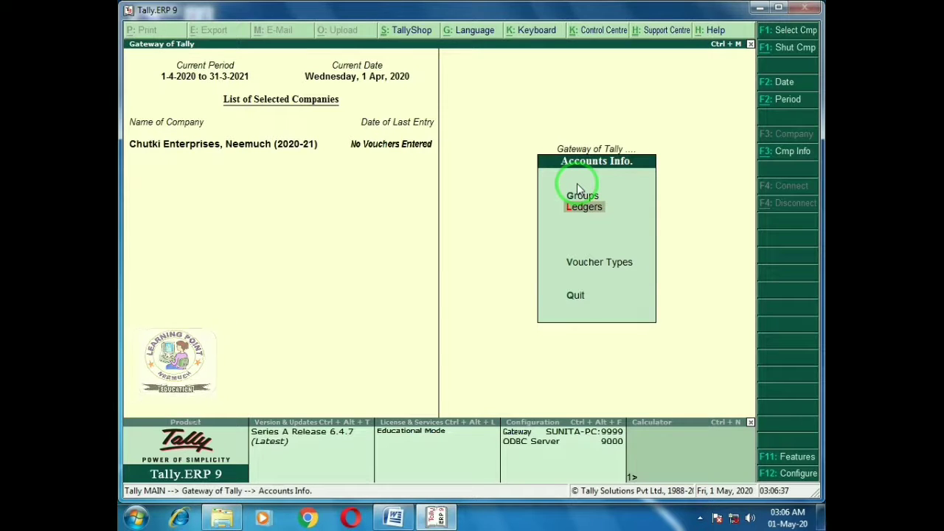
key(Return)
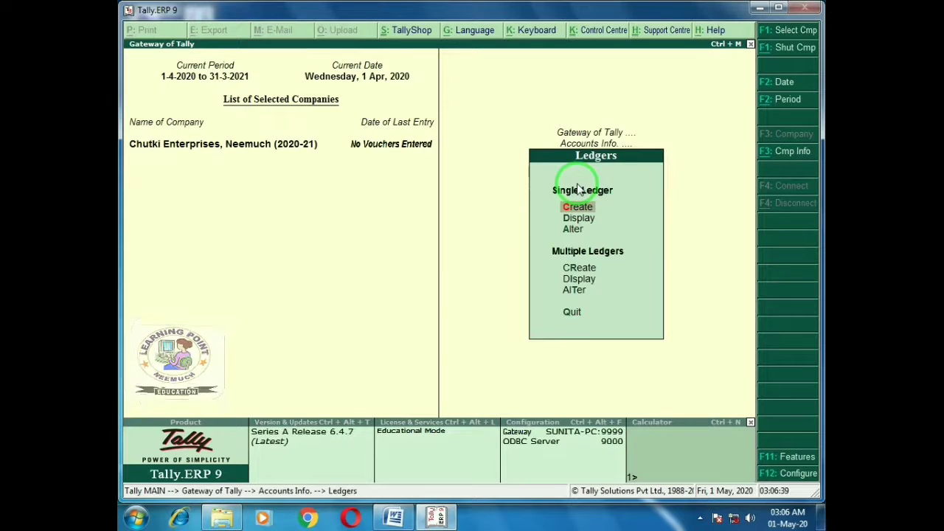
key(Return)
Create ledger CGST under Duties & Taxes as GST Central Tax with Normal Rounding
text(CGST)
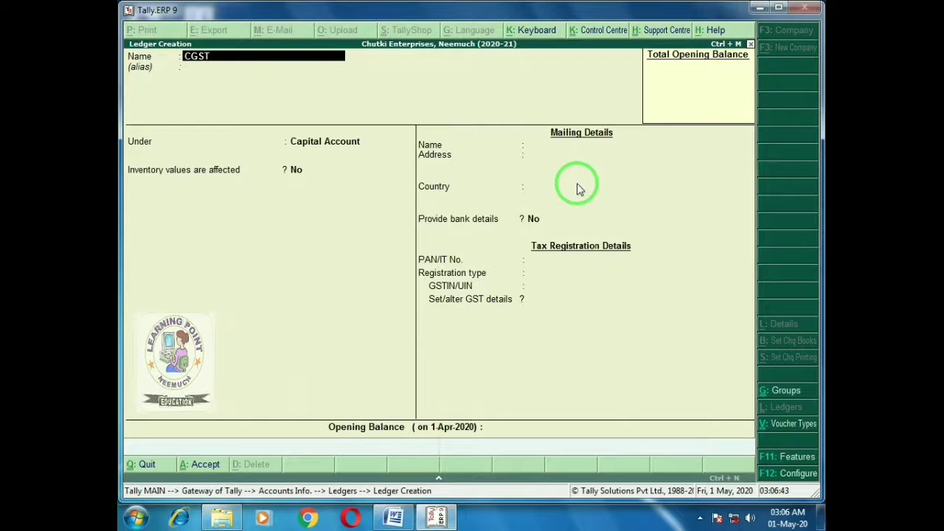
key(Return)
key(Return)
text(du)
key(Return)
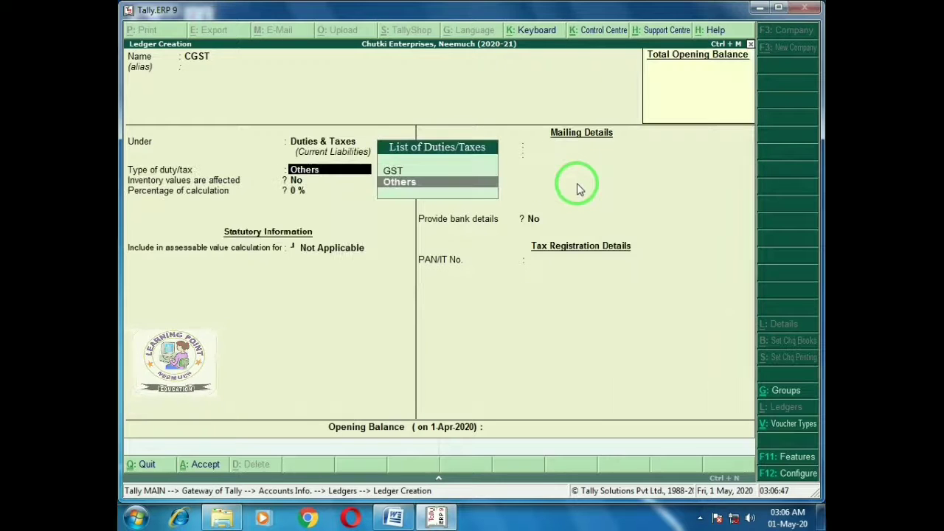
key(Up)
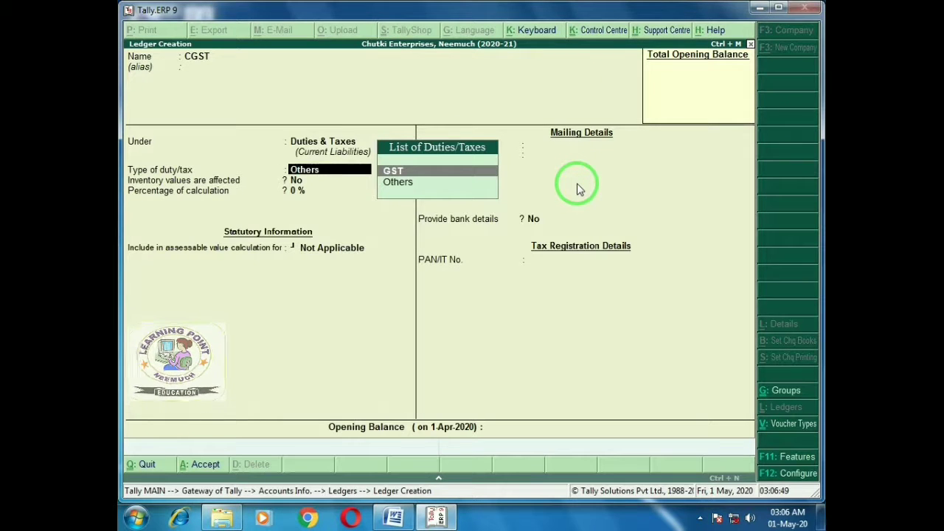
key(Return)
text(c)
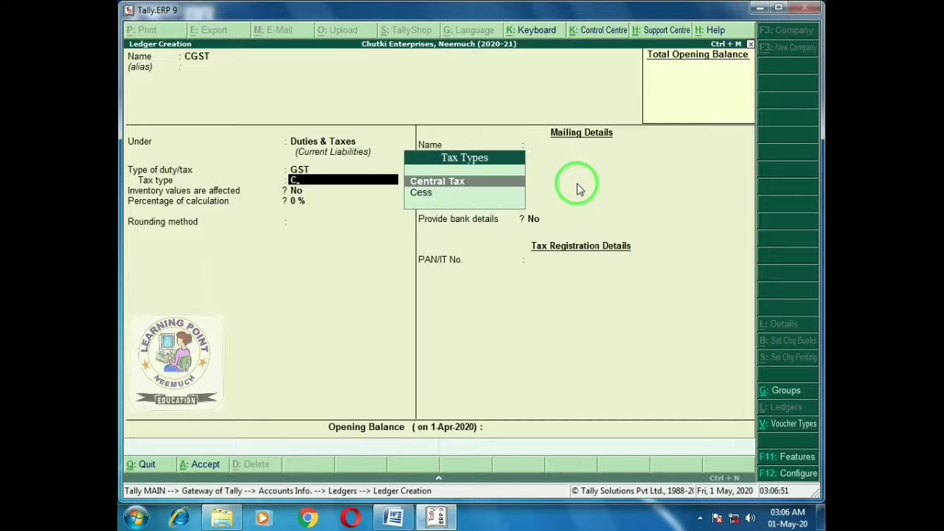
key(Return)
key(Down)
key(Down)
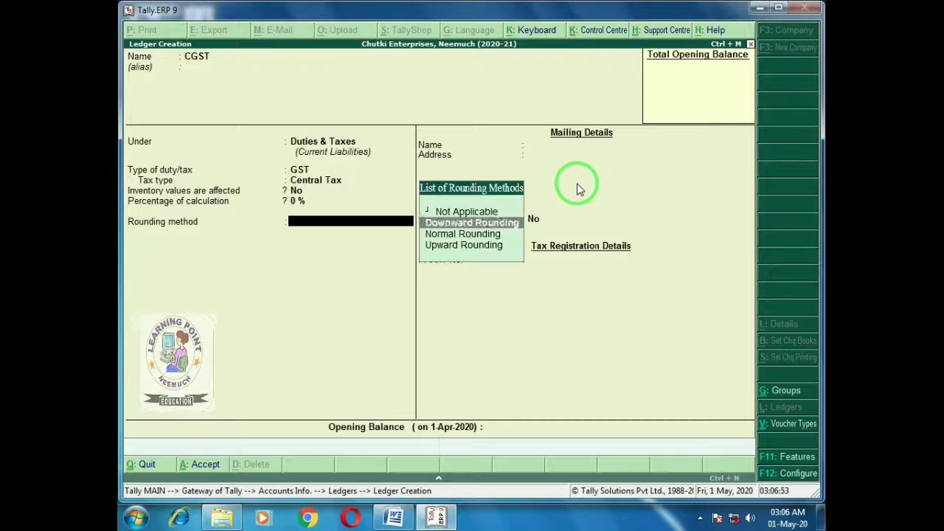
key(Return)
key(Return)
key(Return)
key(Return)
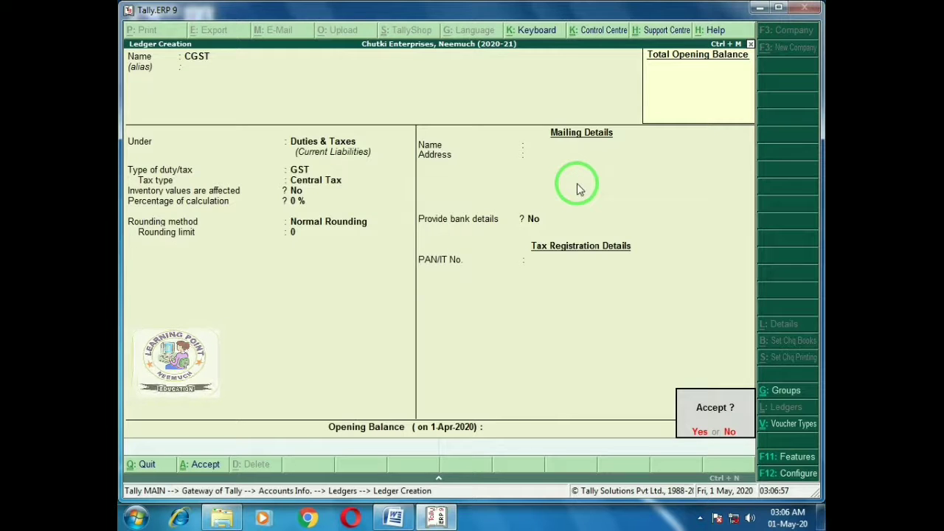
key(Return)
Create ledger SGST under Duties & Taxes as GST State Tax with Normal Rounding
text(SGST)
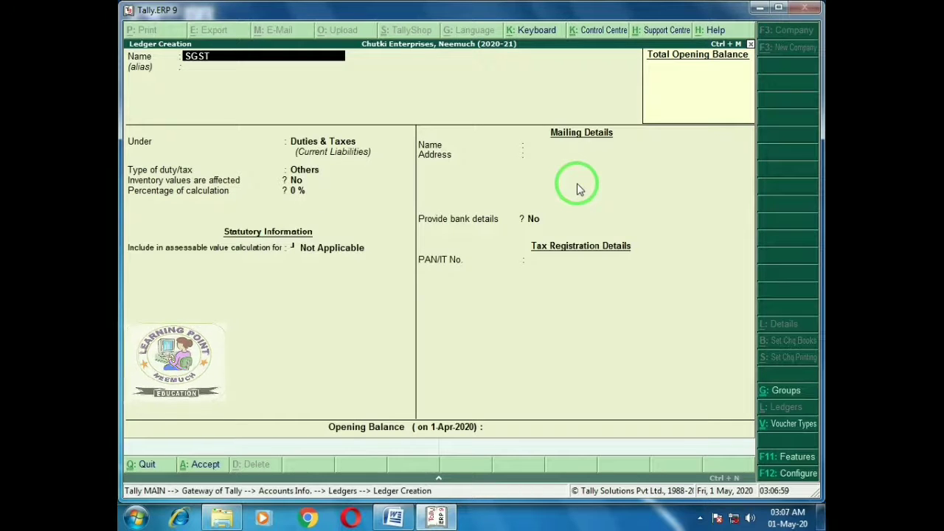
key(Return)
key(Return)
key(Return)
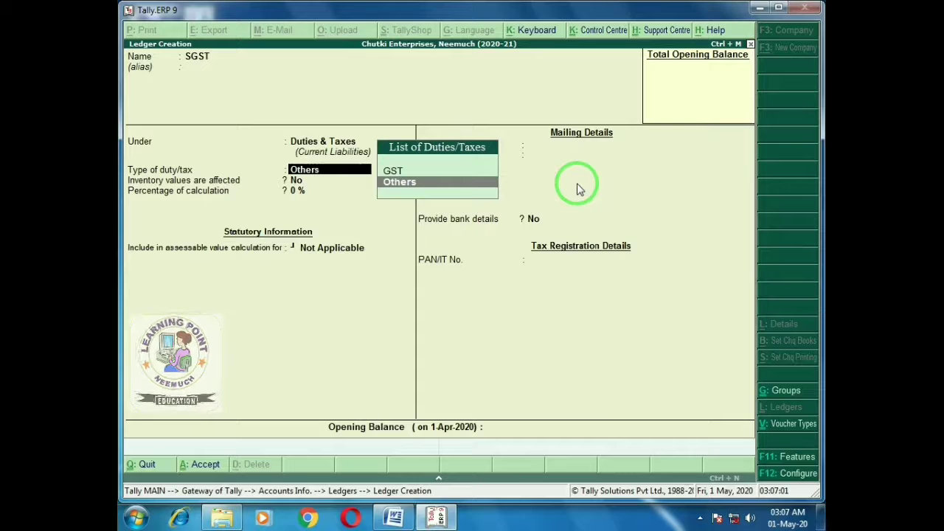
text(S)
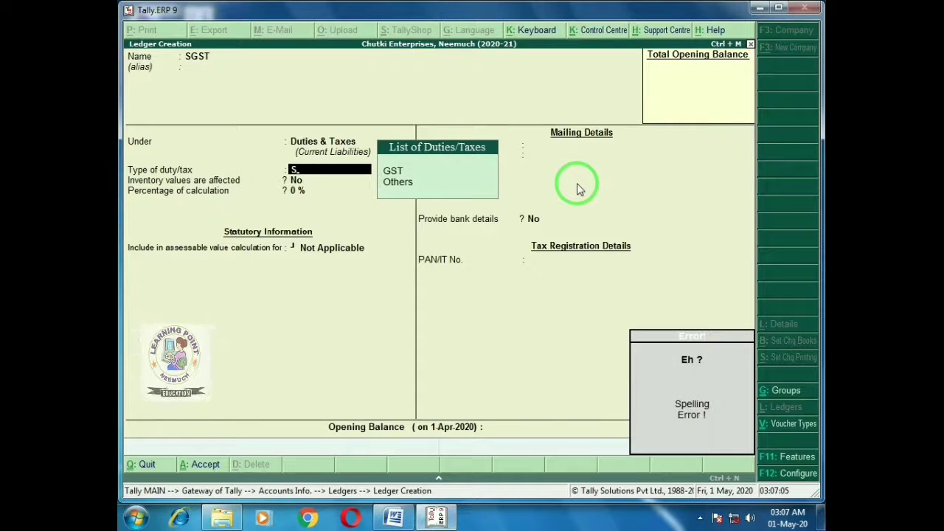
key(BackSpace)
key(Return)
text(S)
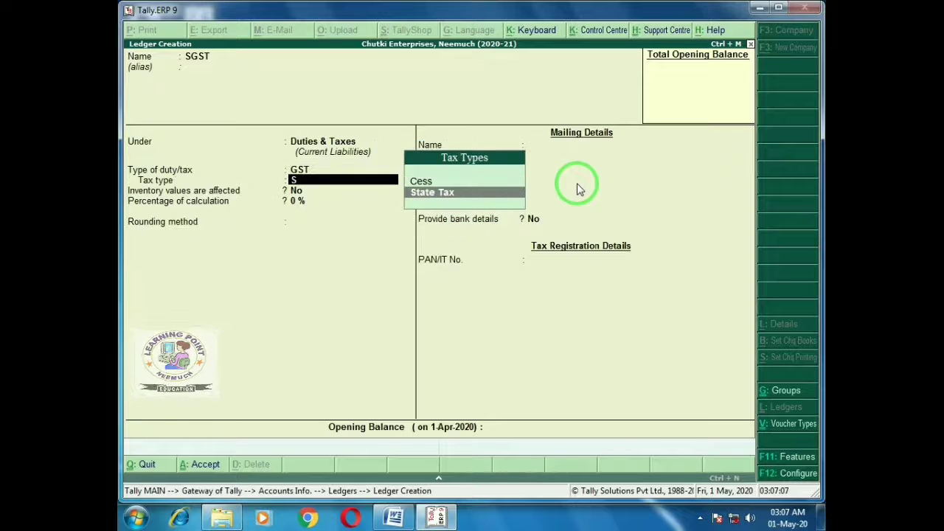
key(Return)
key(Return)
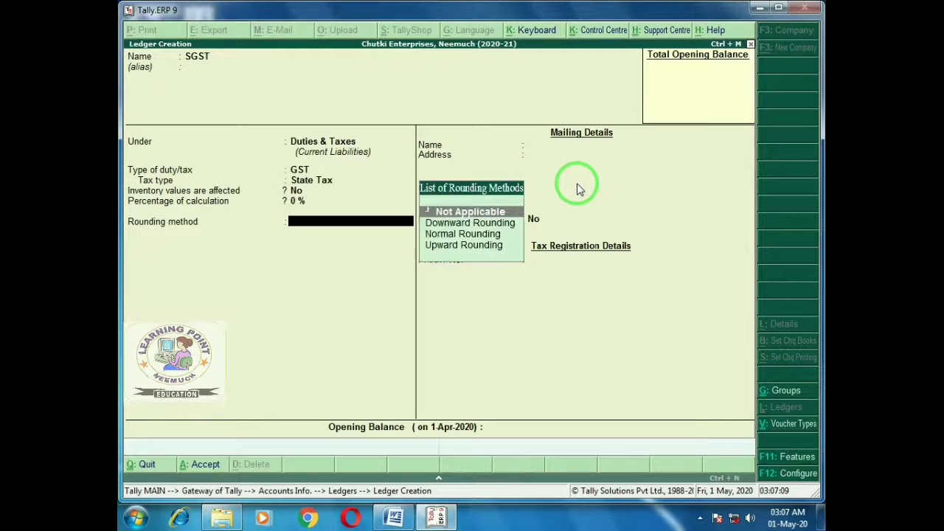
key(Down)
key(Down)
key(Return)
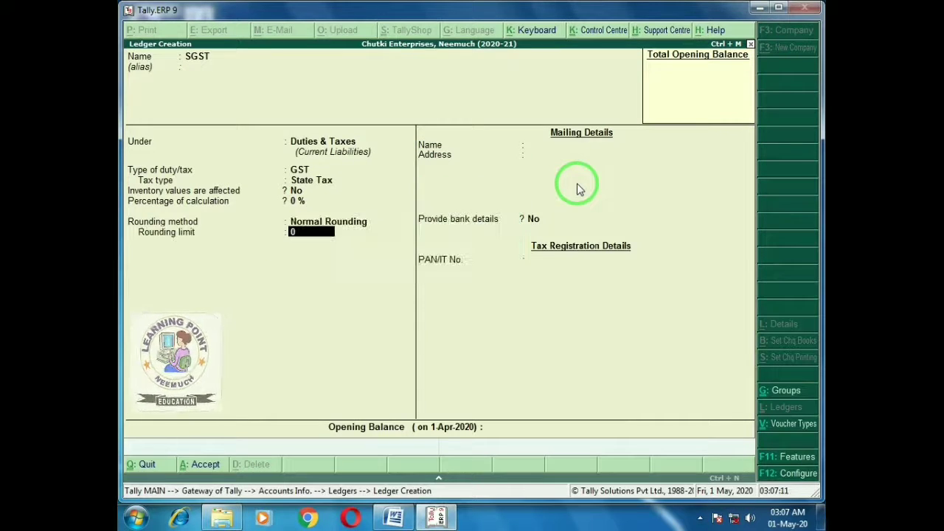
key(ctrl+a)
Create ledger IGST as GST Integrated Tax with Normal Rounding, then name the next ledger Purchase Account
text(IGS)
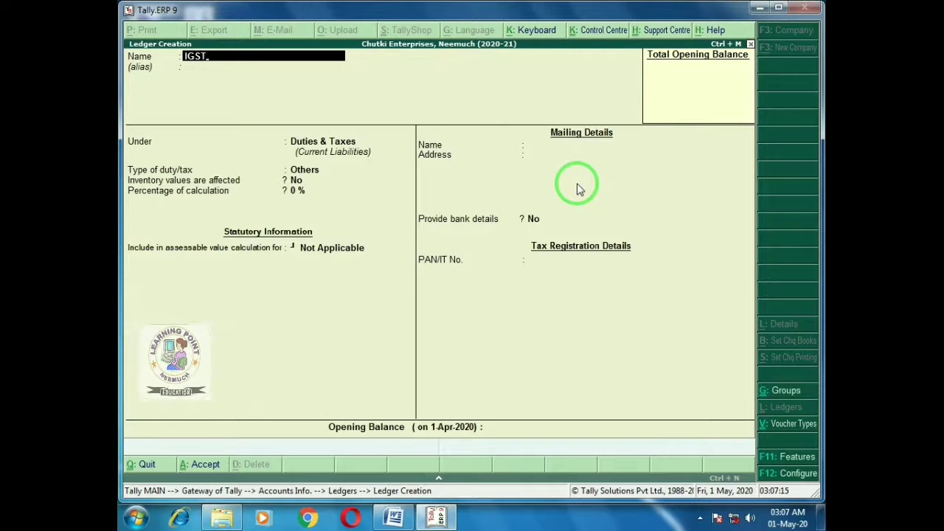
key(Return)
key(Return)
key(Return)
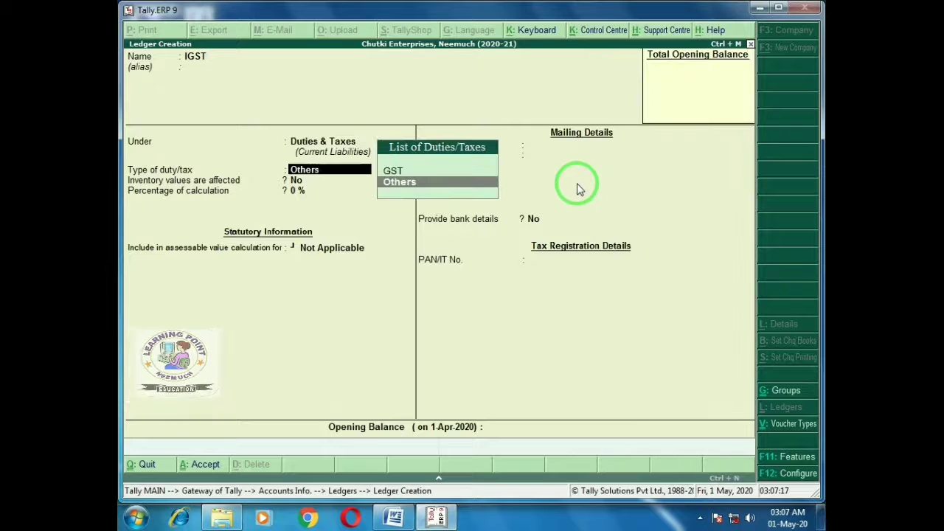
key(Up)
key(Return)
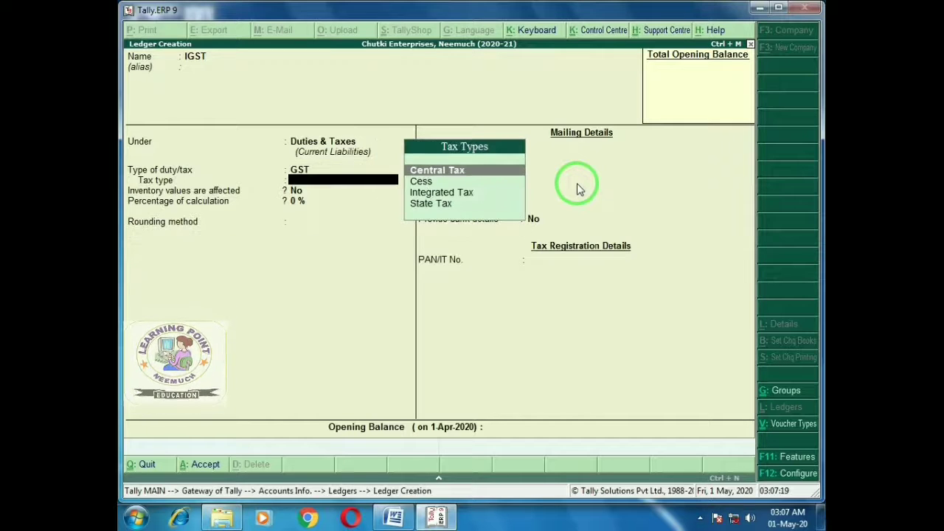
key(Down)
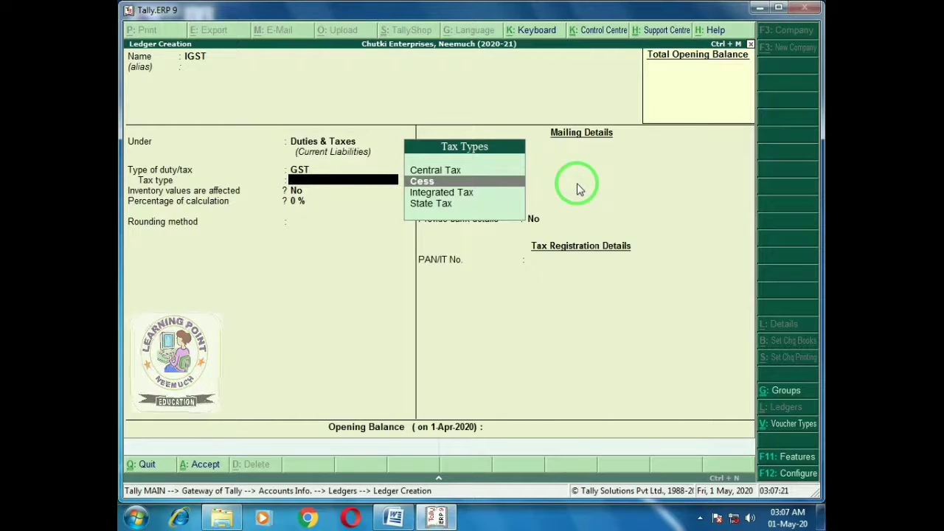
key(Down)
key(Return)
key(Return)
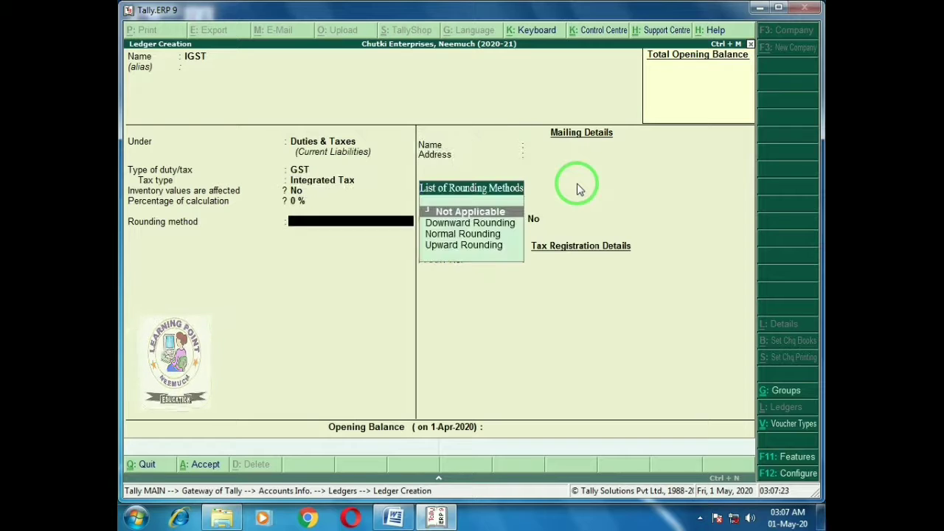
key(Down)
key(Down)
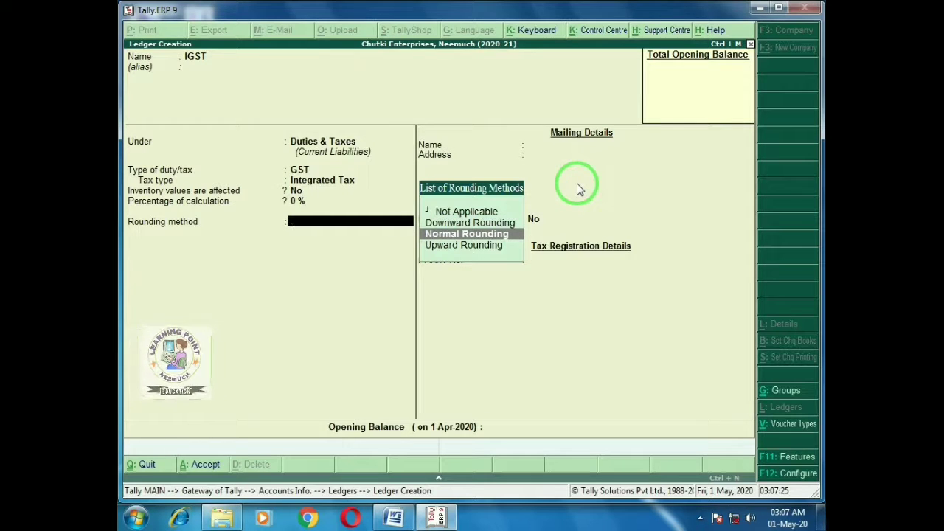
key(Return)
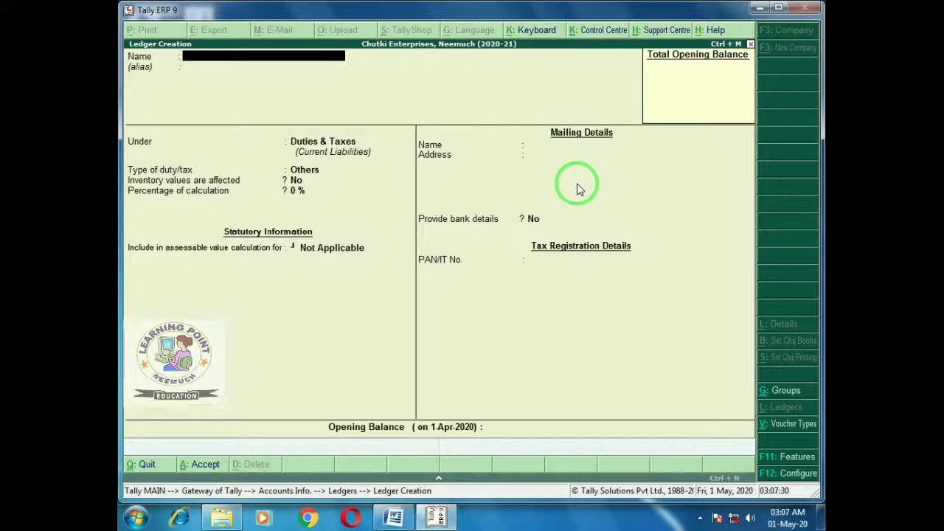
text(Pu)
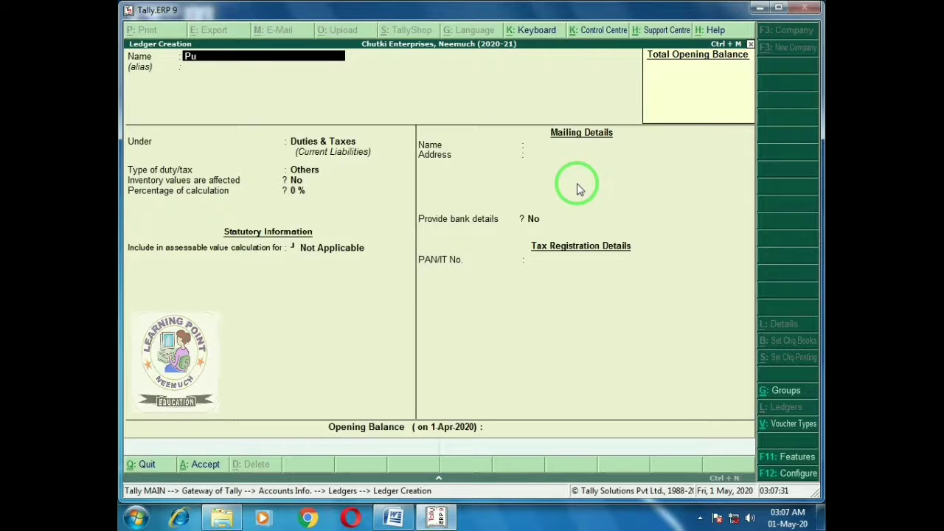
text(rchase Account)
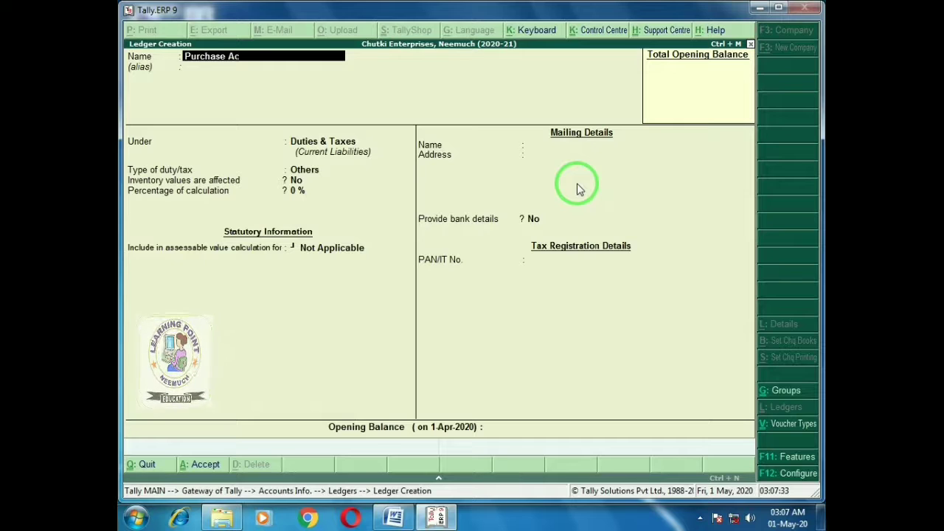
Put Purchase Account under Purchase Accounts, inventory affected, with Goods as the supply type
key(Return)
key(Return)
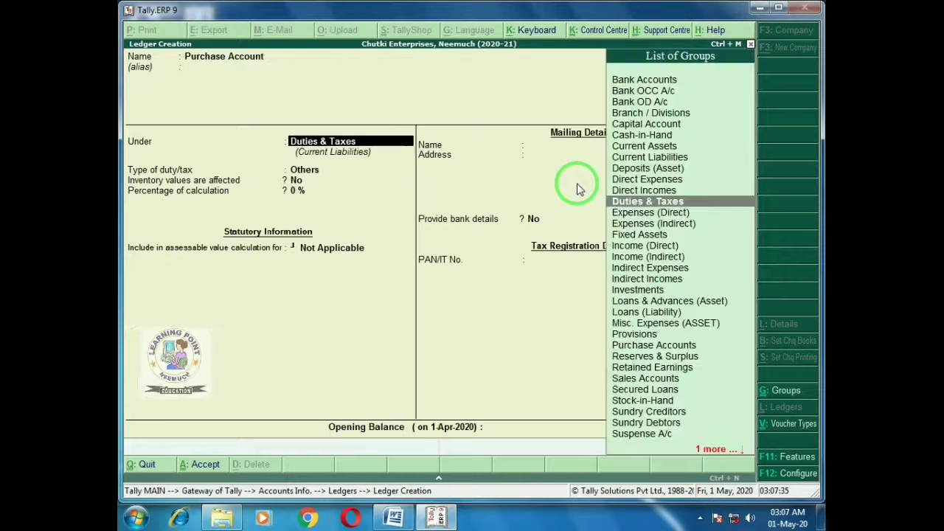
text(Purchase Accounts)
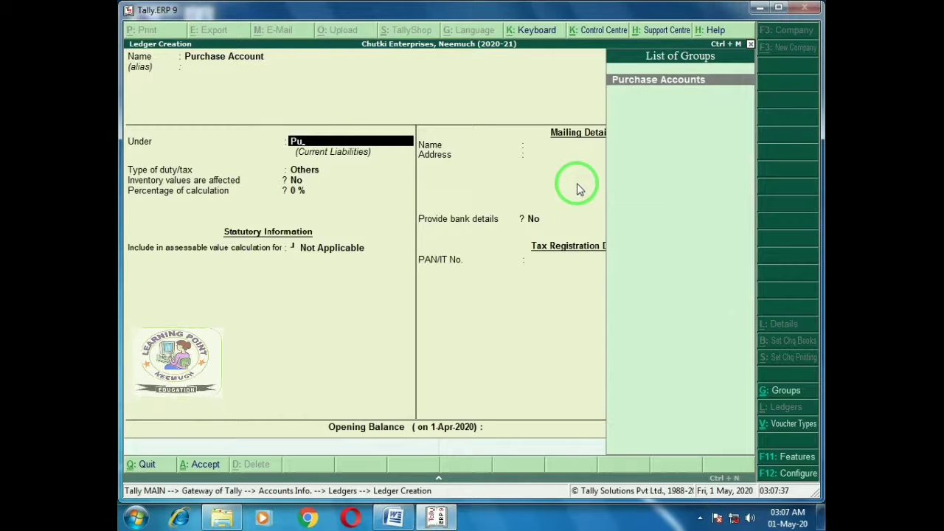
key(Return)
key(Return)
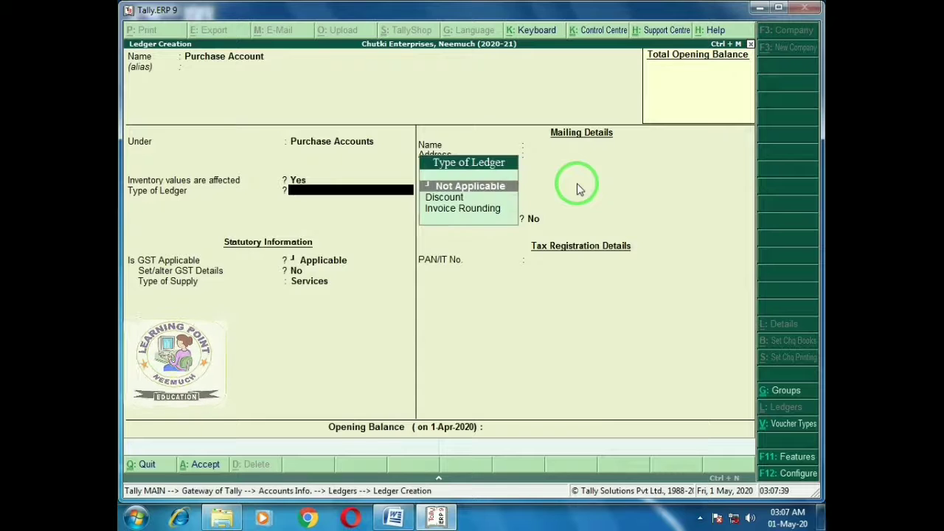
key(Return)
key(Return)
key(Return)
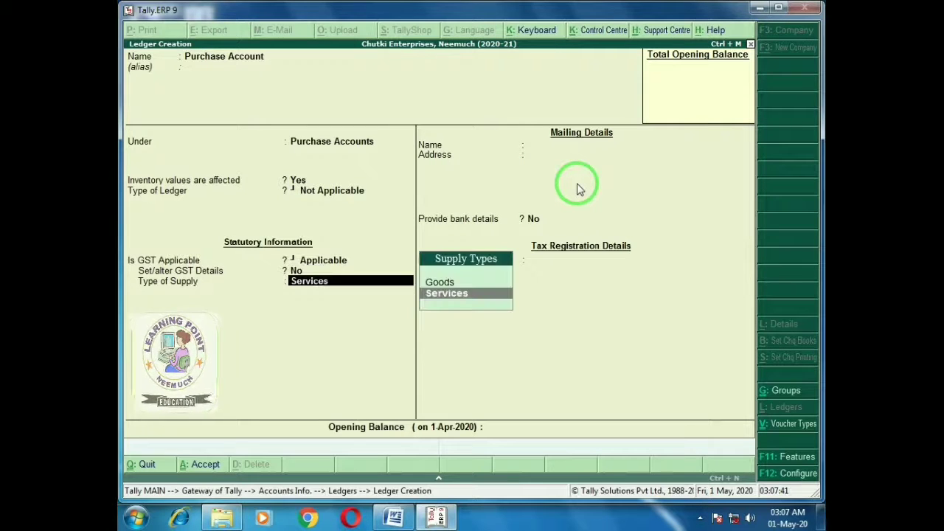
key(Up)
key(Return)
key(Return)
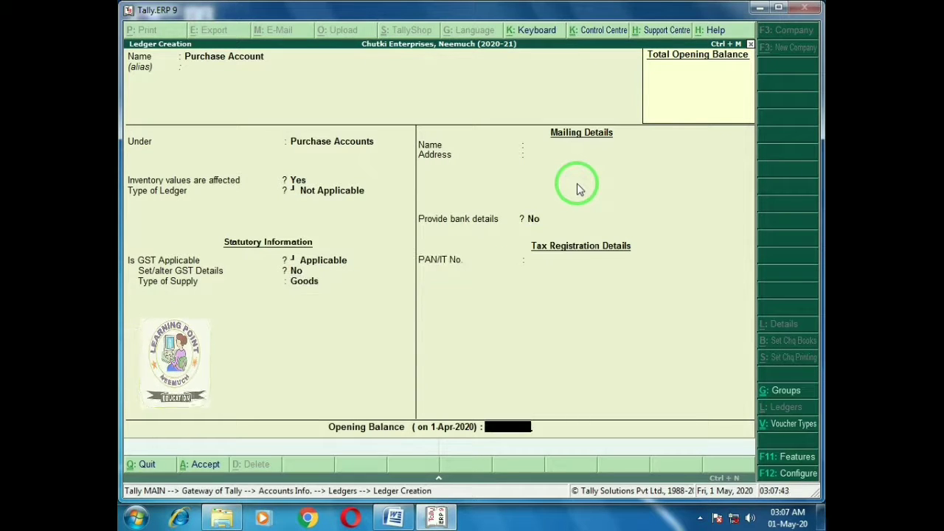
key(Return)
Save it, then create Sales Account under Sales Accounts with Goods as the supply type
text(ySales Account)
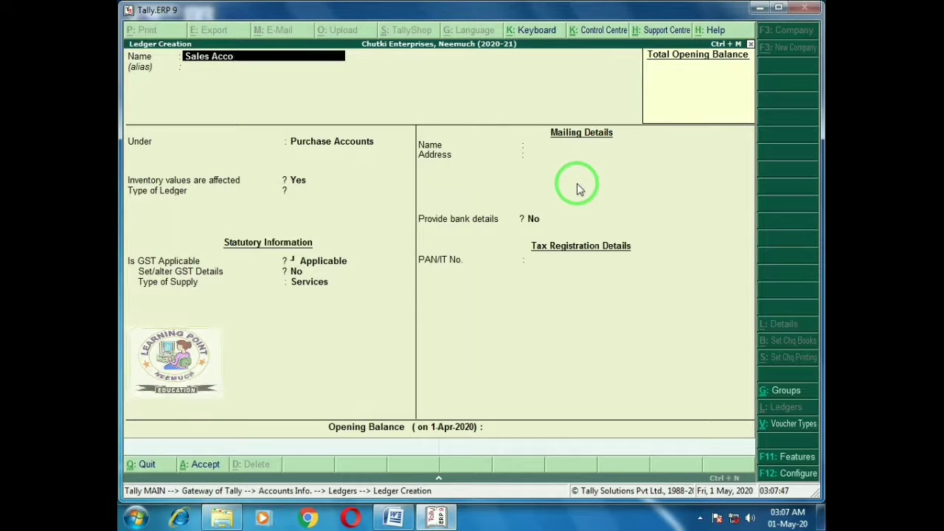
key(Return)
key(Return)
text(Sal)
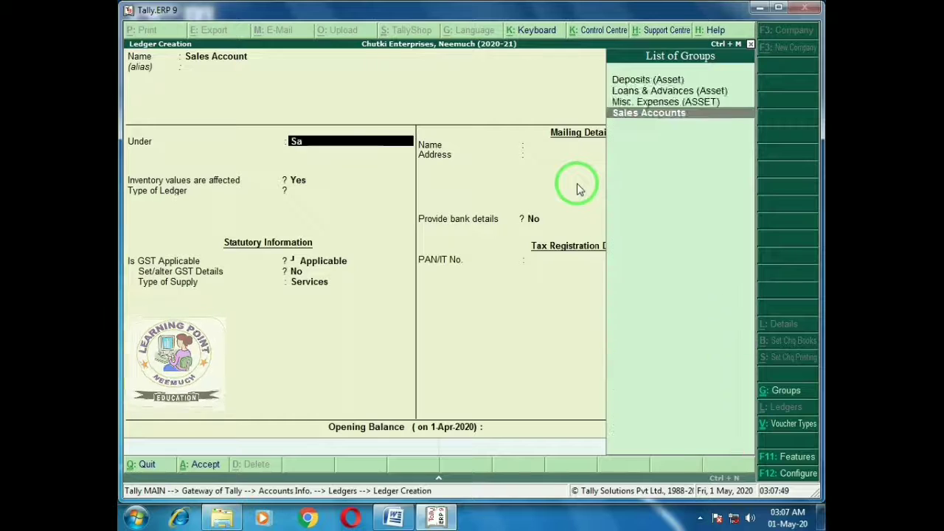
key(Return)
key(Return)
key(Return)
key(Return)
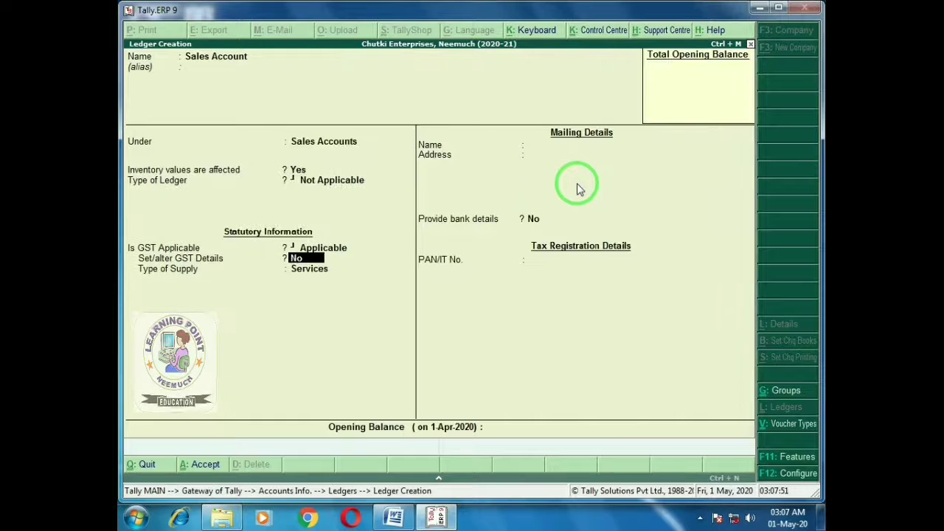
key(Return)
key(Up)
key(Return)
key(Return)
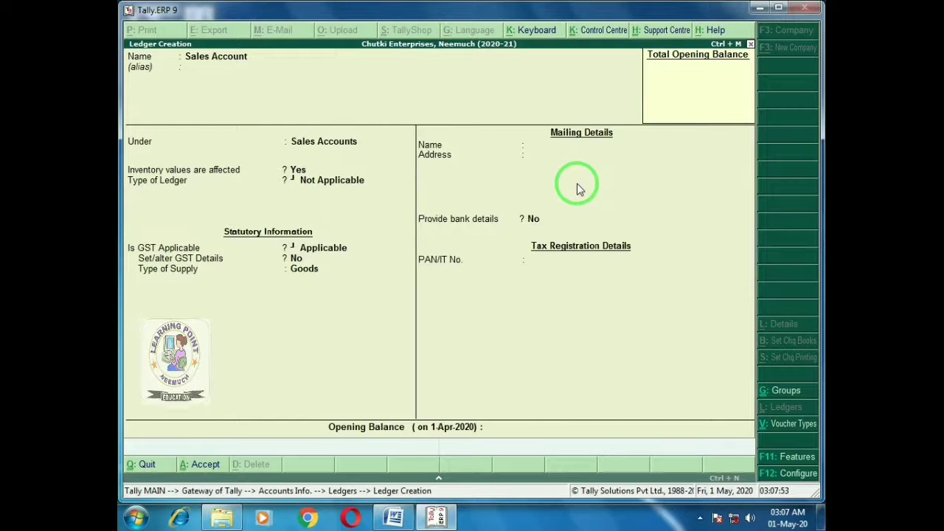
key(Return)
key(Return)
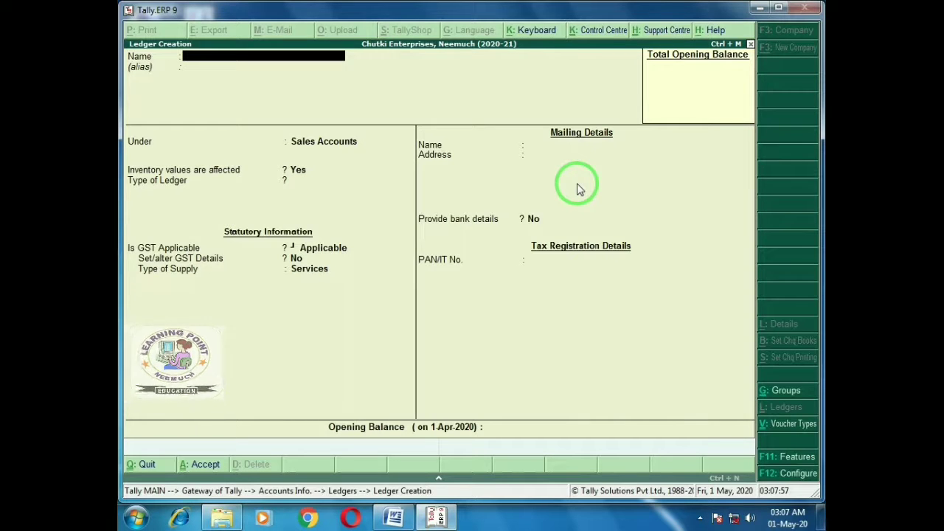
Leave ledger creation for the Gateway of Tally and check the transaction list in Word
key(Escape)
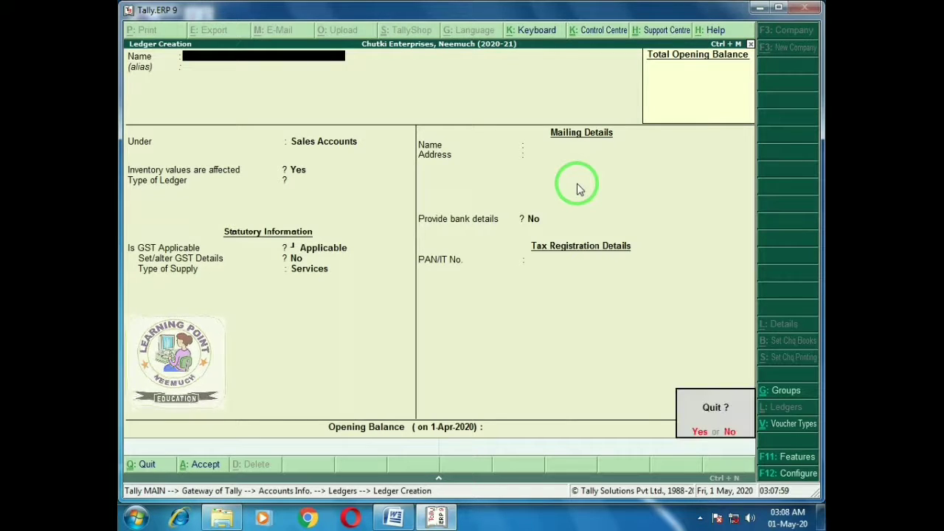
key(Return)
key(Escape)
key(Escape)
key(Escape)
key(Escape)
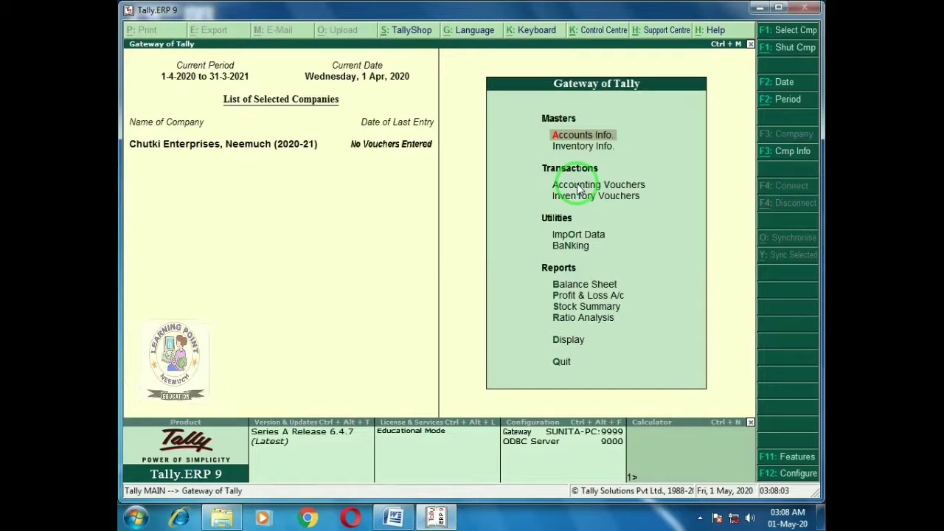
key(alt+Tab)
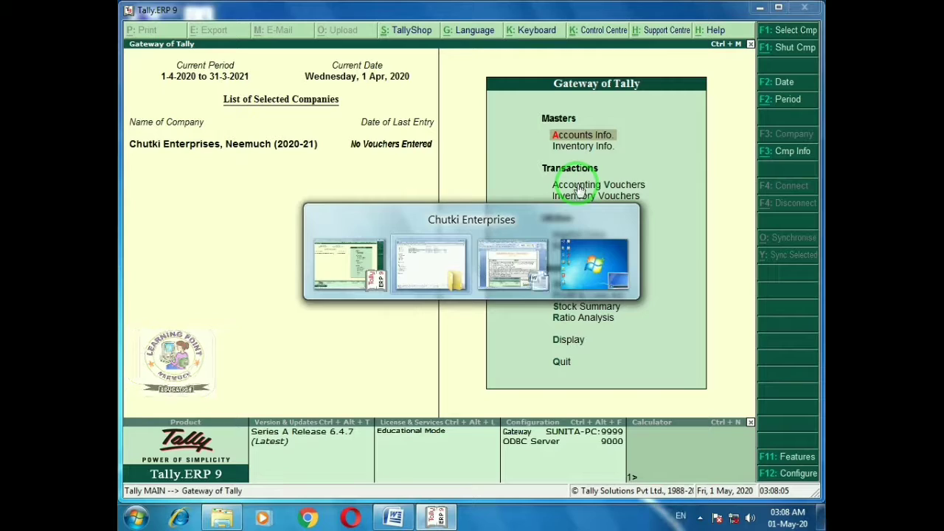
key(alt+Tab)
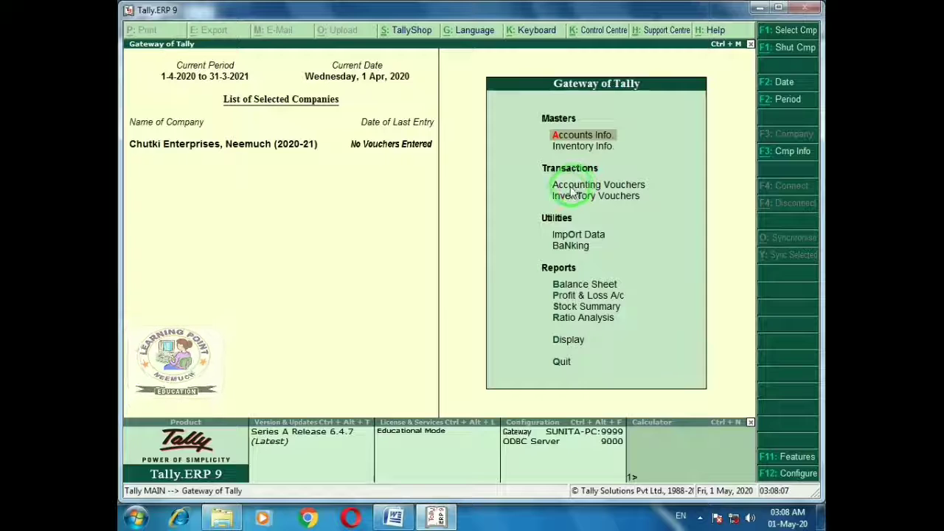
key(alt+Tab)
key(Tab)
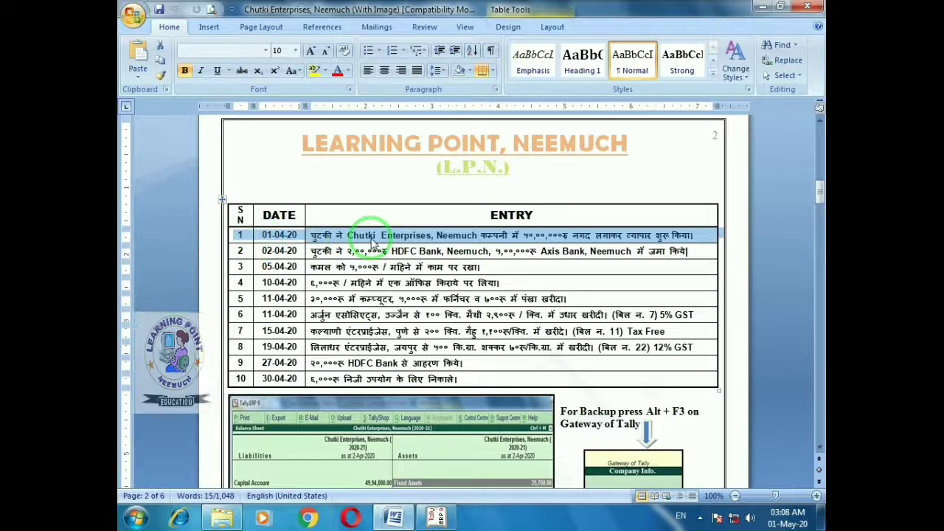
key(alt+Tab)
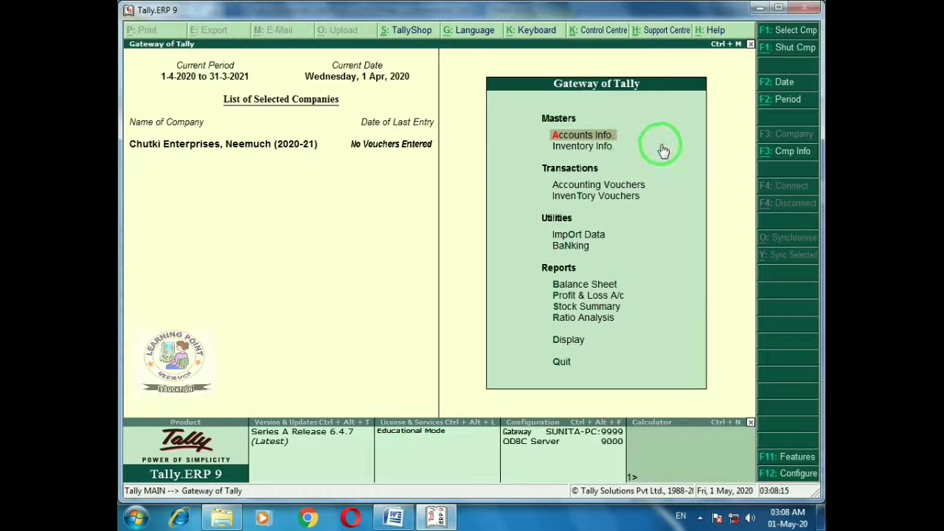
key(alt+Tab)
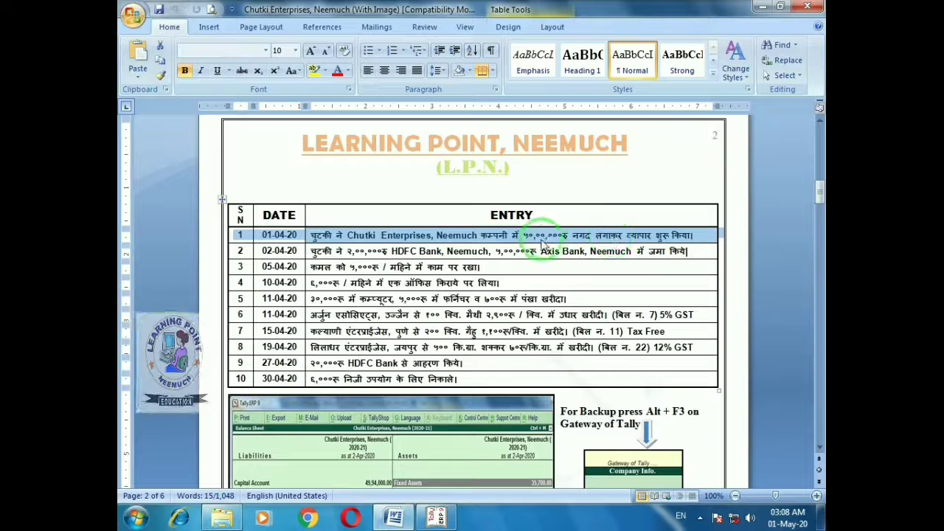
key(alt+Tab)
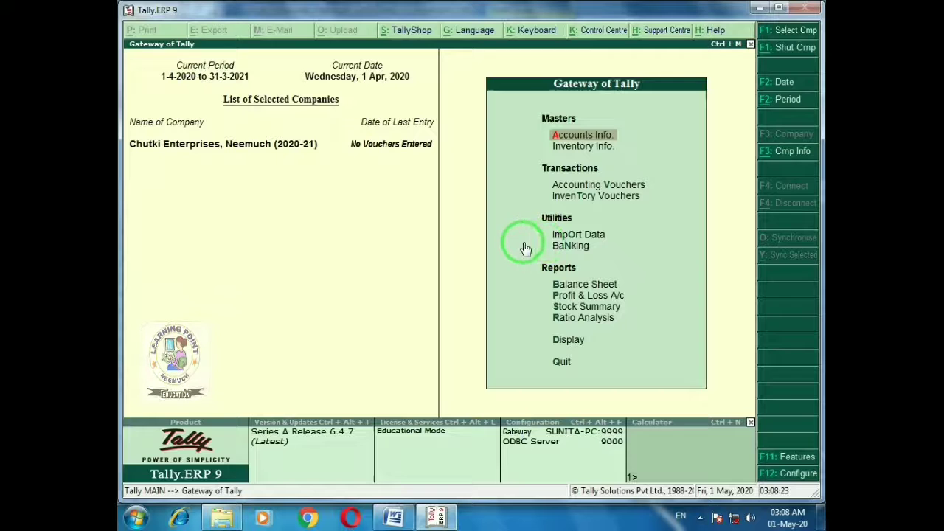
Start a new single ledger from Accounts Info > Ledgers > Create
key(Return)
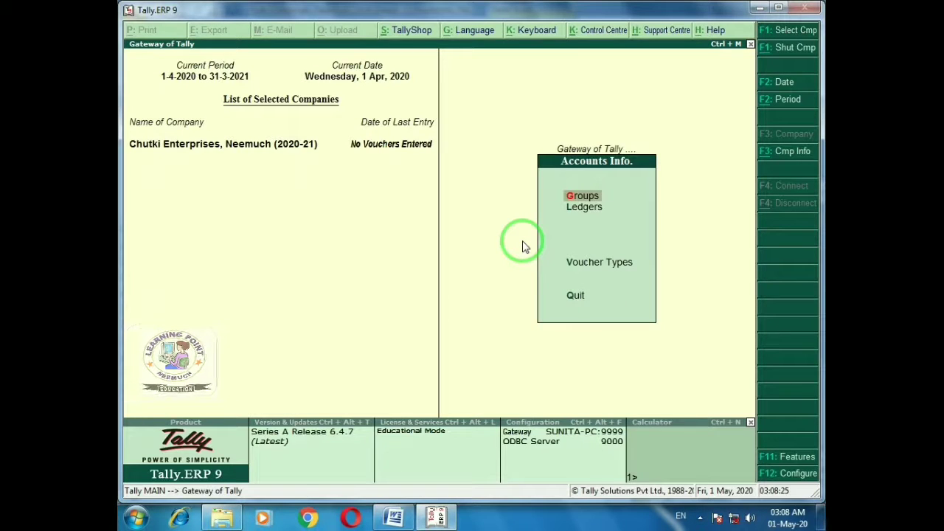
key(Down)
key(Return)
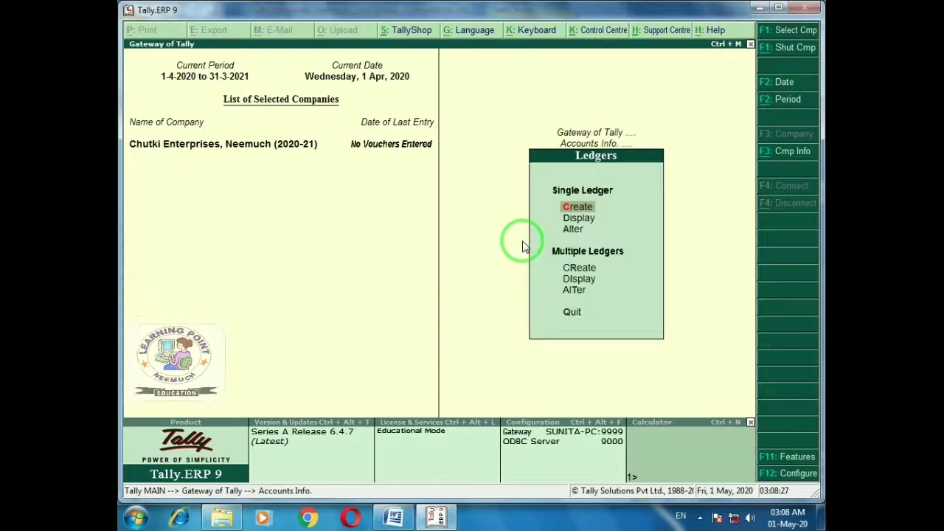
key(Return)
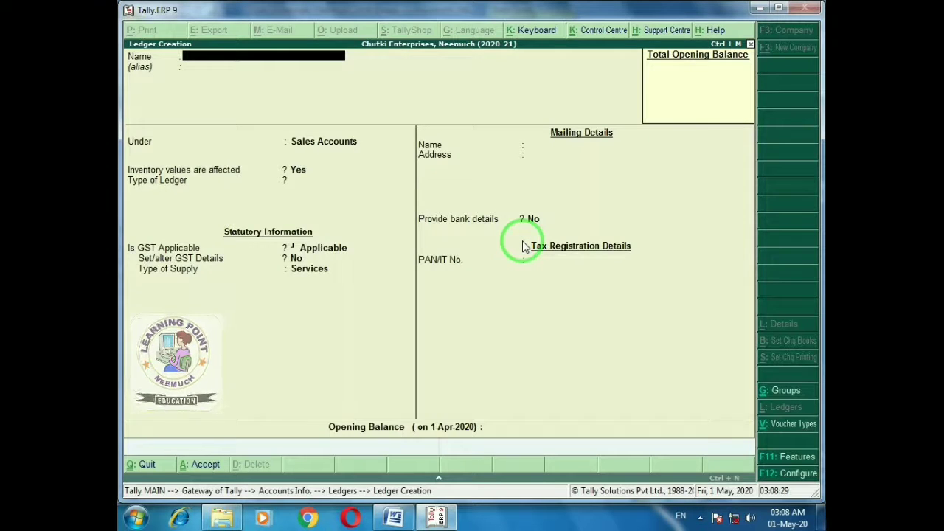
Save a 'Capital a/c' ledger under the Capital Account group, then leave the blank ledger form
text(Capi)
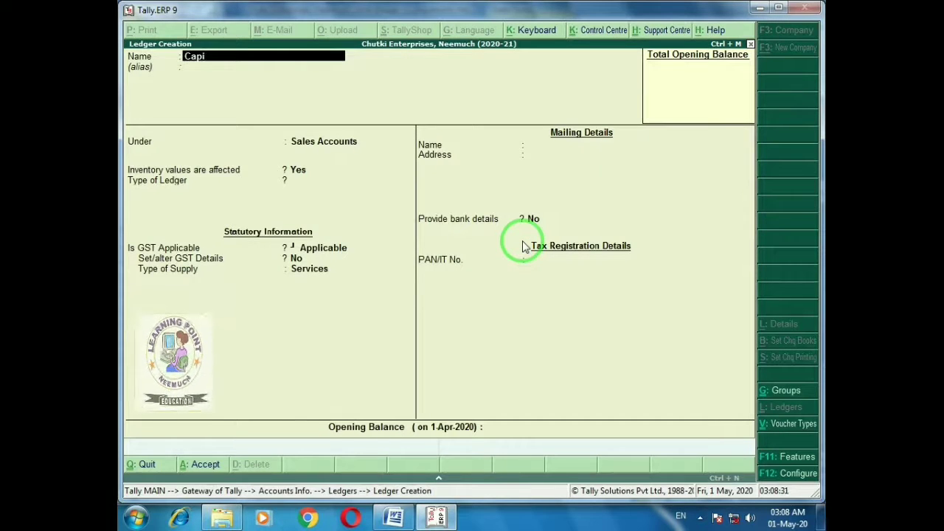
text(tal a/c)
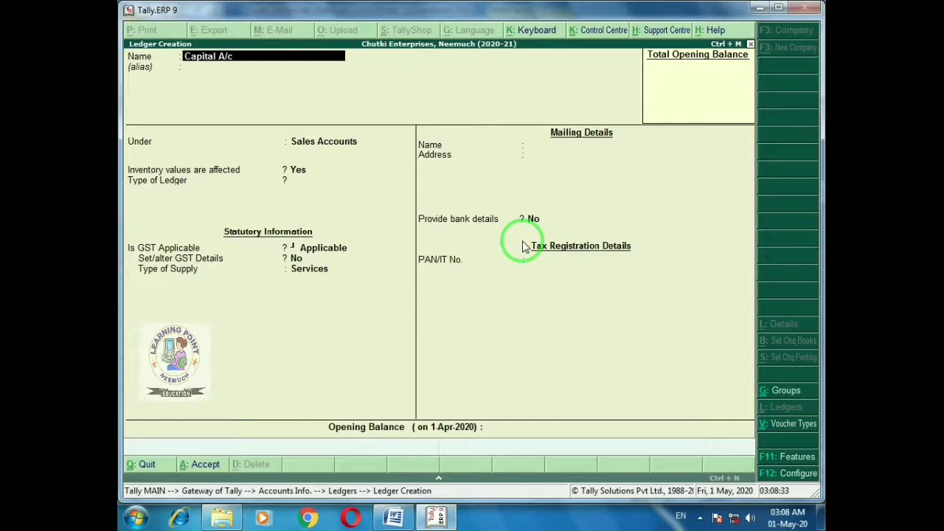
key(Return)
text(Ca)
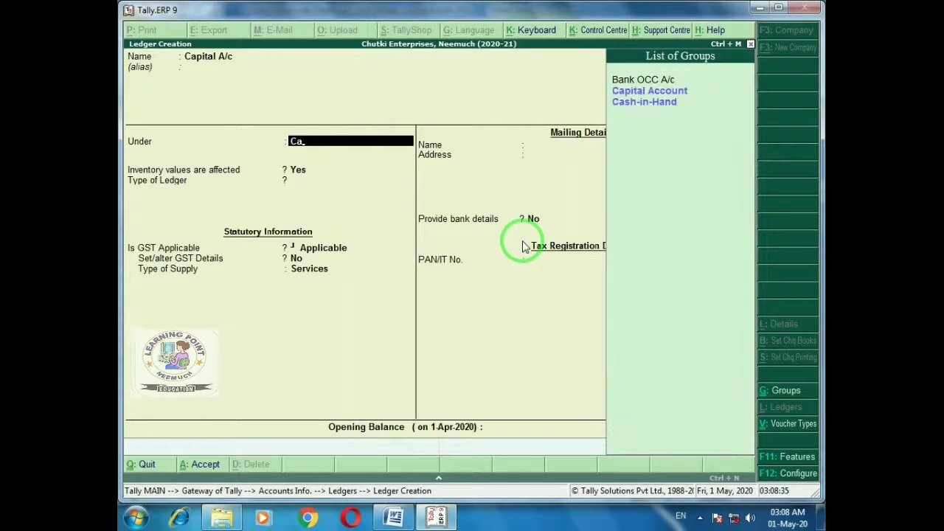
key(Return)
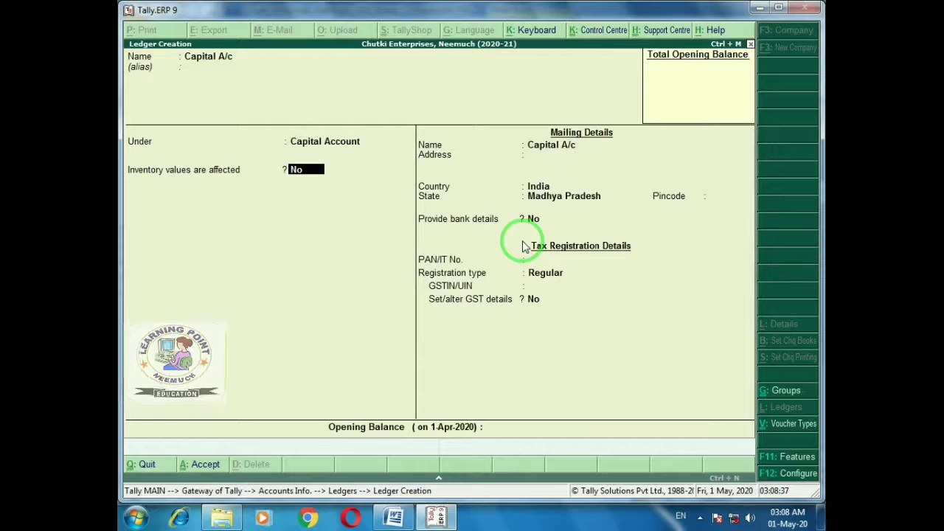
key(Return)
key(Return)
key(Return)
key(Return)
key(Return)
key(Return)
key(Return)
key(Return)
key(Return)
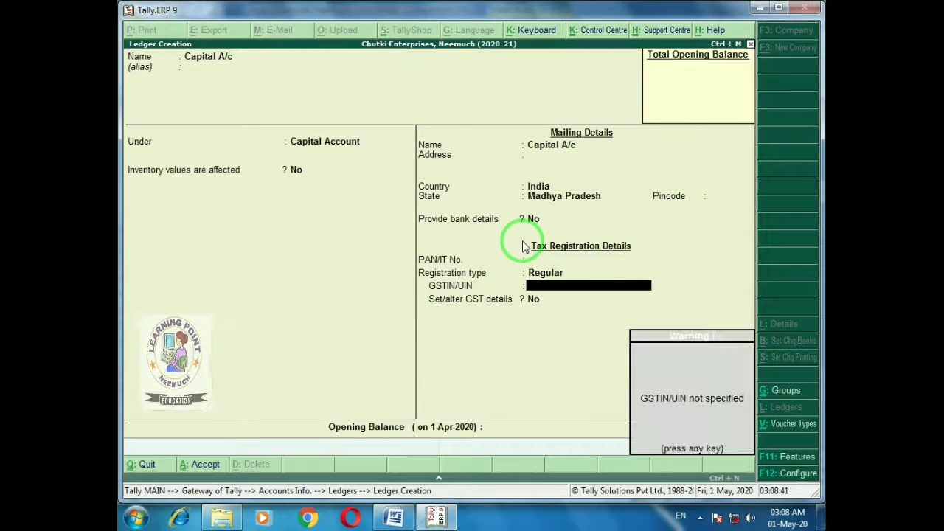
key(Return)
key(Return)
key(Return)
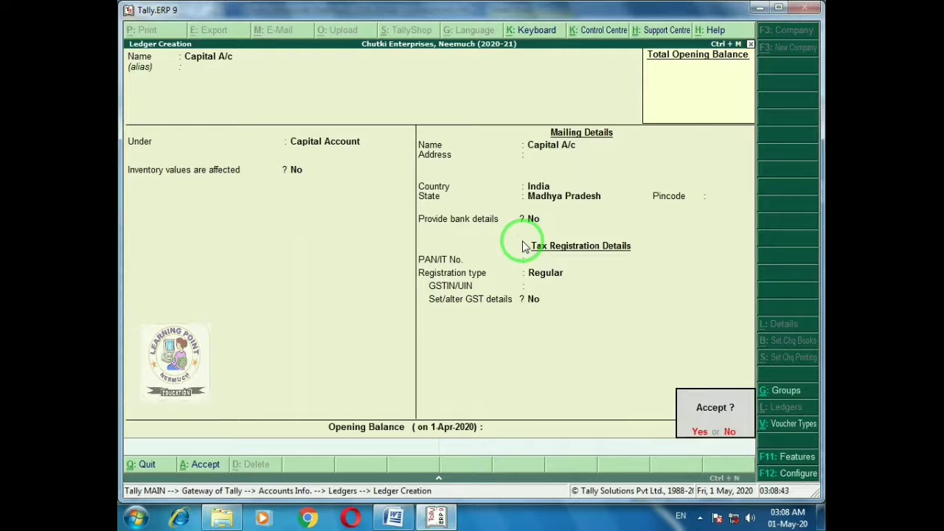
key(Return)
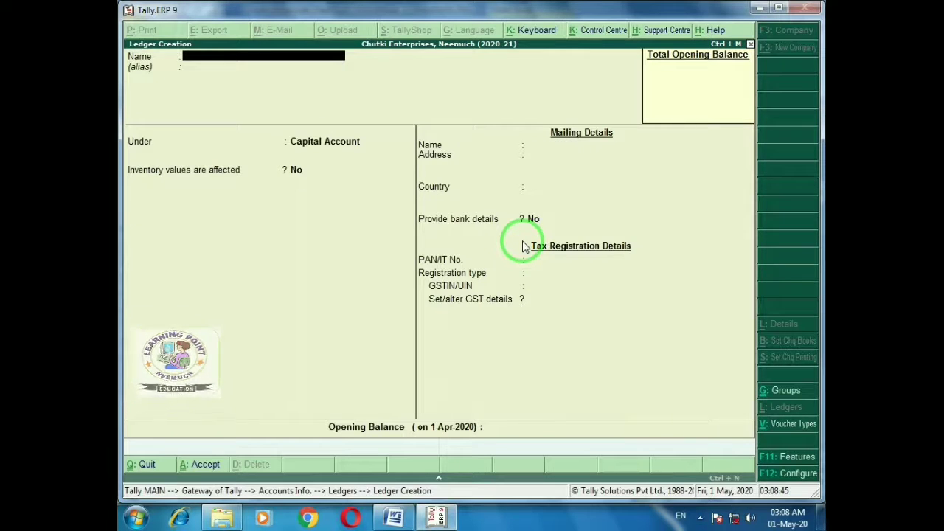
key(Escape)
key(Return)
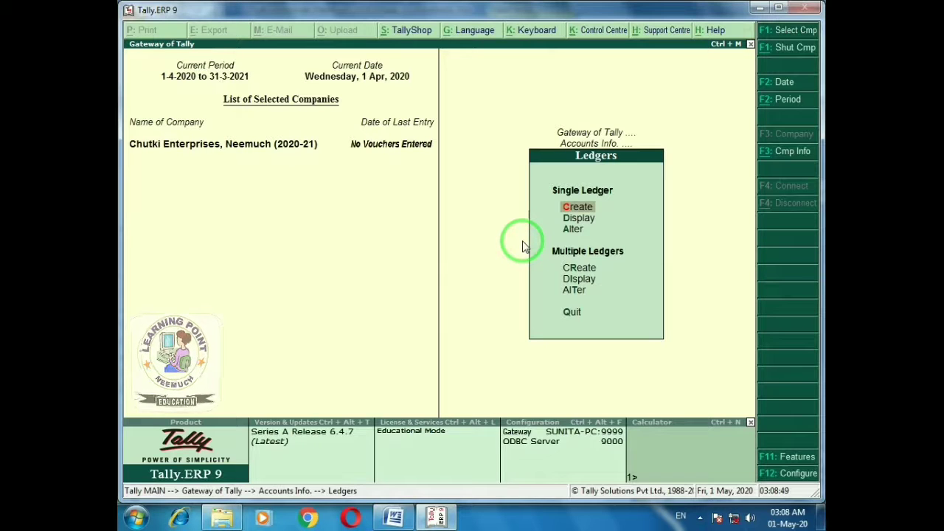
Go back to the Gateway of Tally and open Accounting Vouchers for a payment entry
key(Escape)
key(Escape)
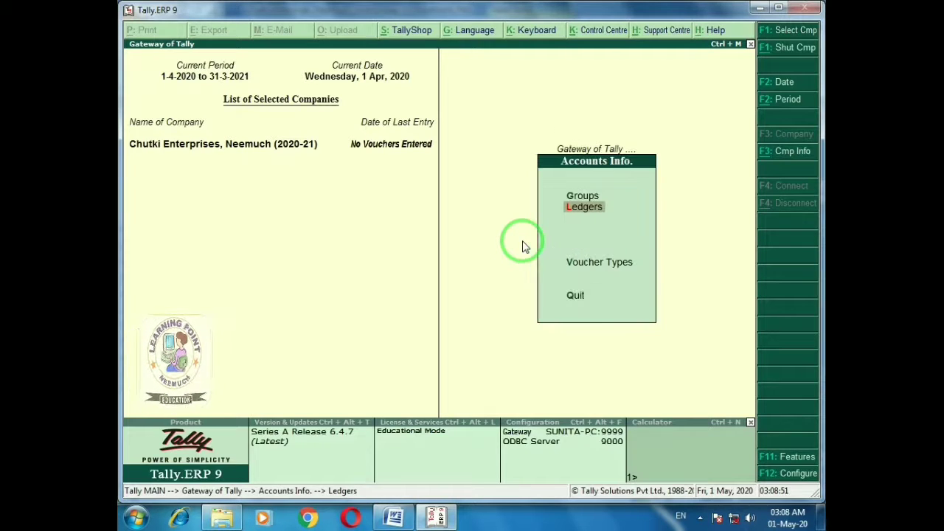
key(Down)
key(Down)
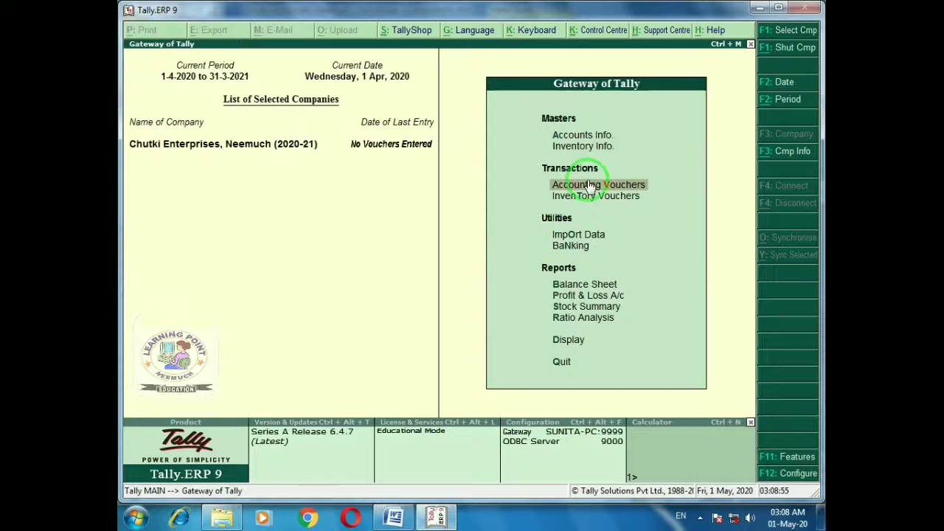
click(668, 186)
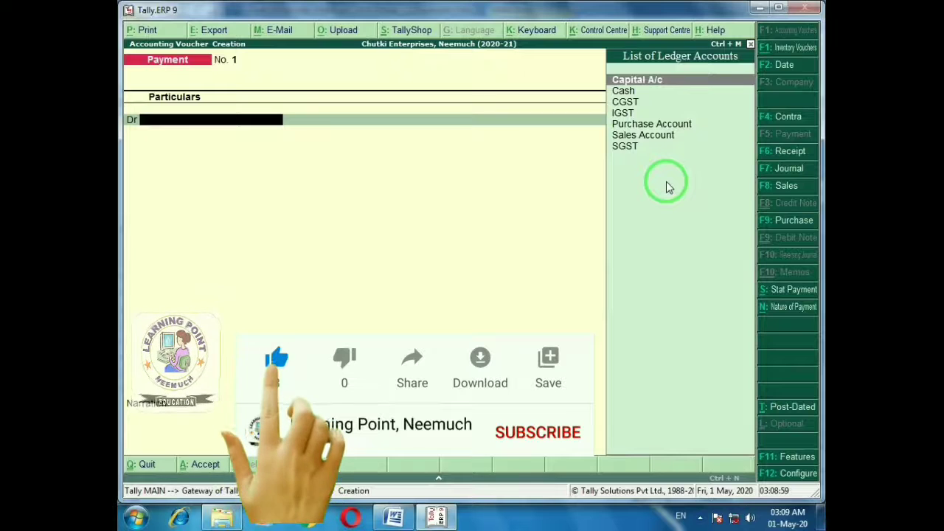
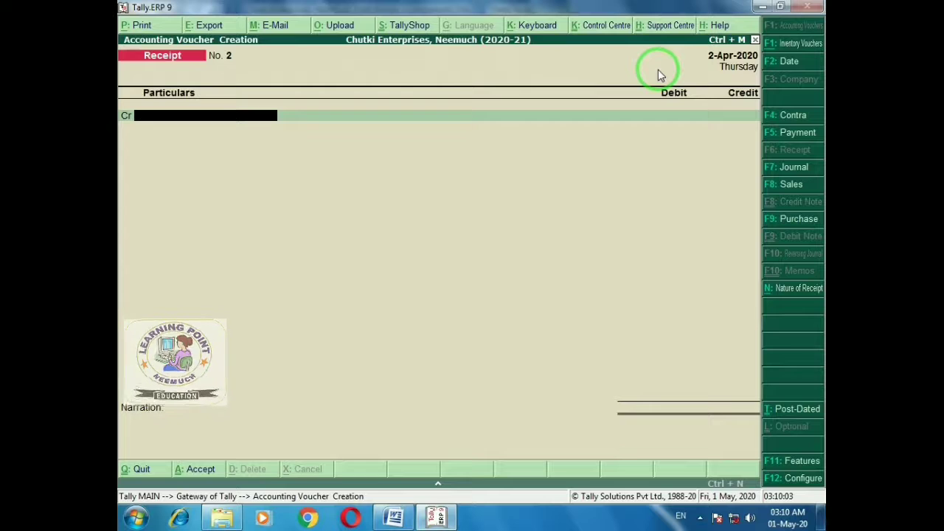
Review entry 2, the bank deposits, in the Word list, then quit the empty Receipt voucher No. 2
key(alt+Tab)
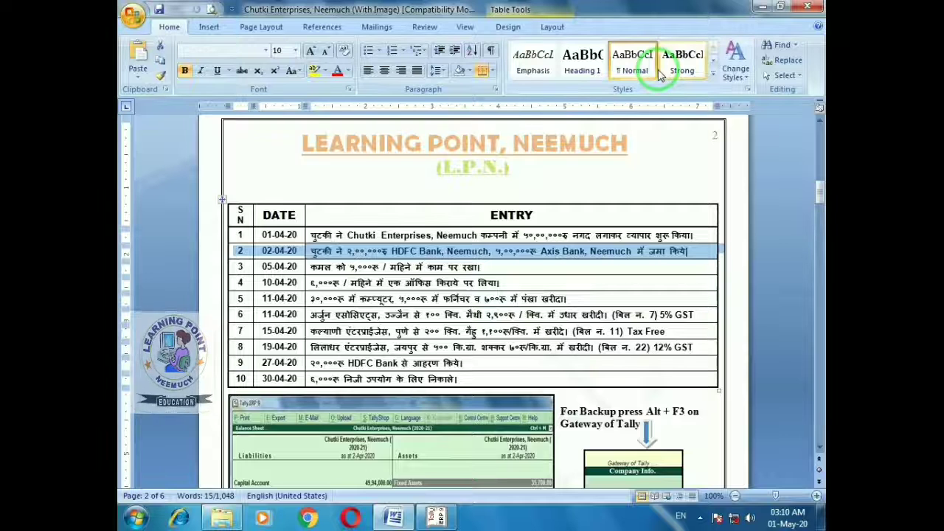
click(659, 70)
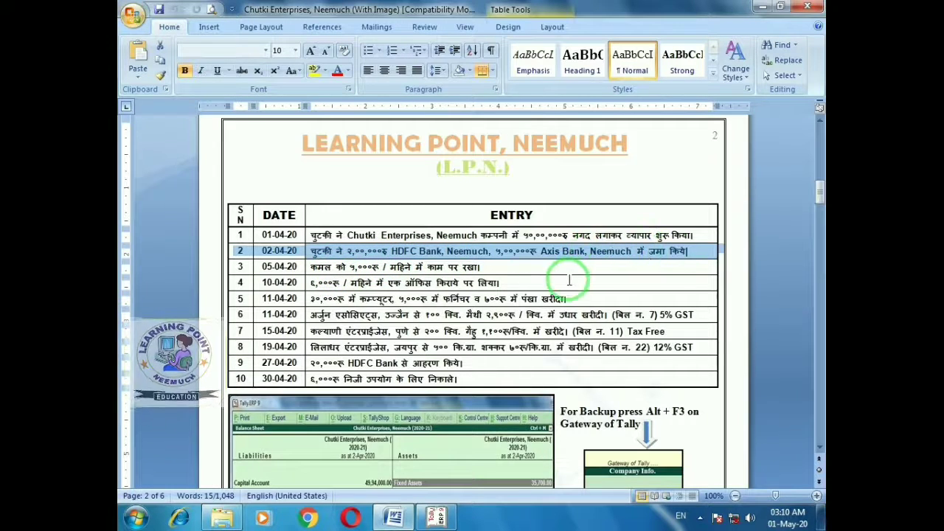
key(alt+Tab)
key(Escape)
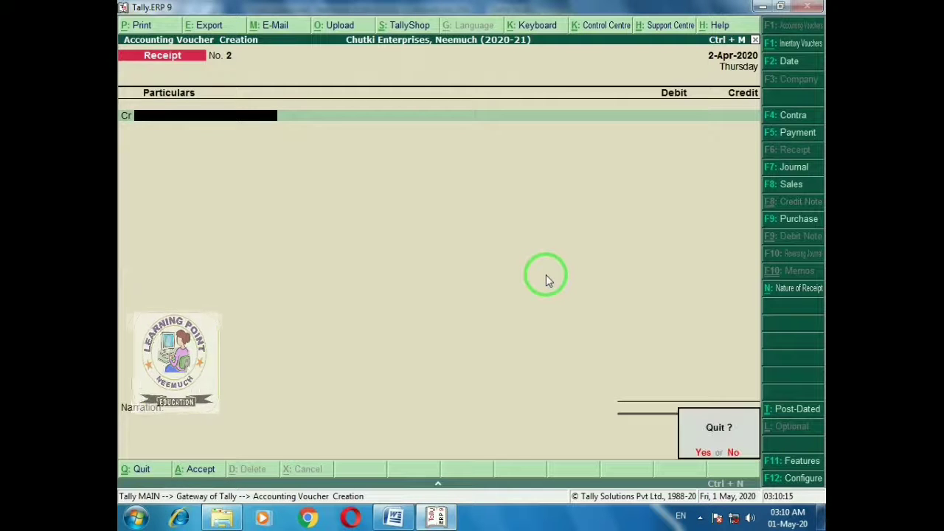
Confirm leaving the Receipt voucher and open Multiple Ledger creation under Accounts Info > Ledgers
key(y)
key(Escape)
key(n)
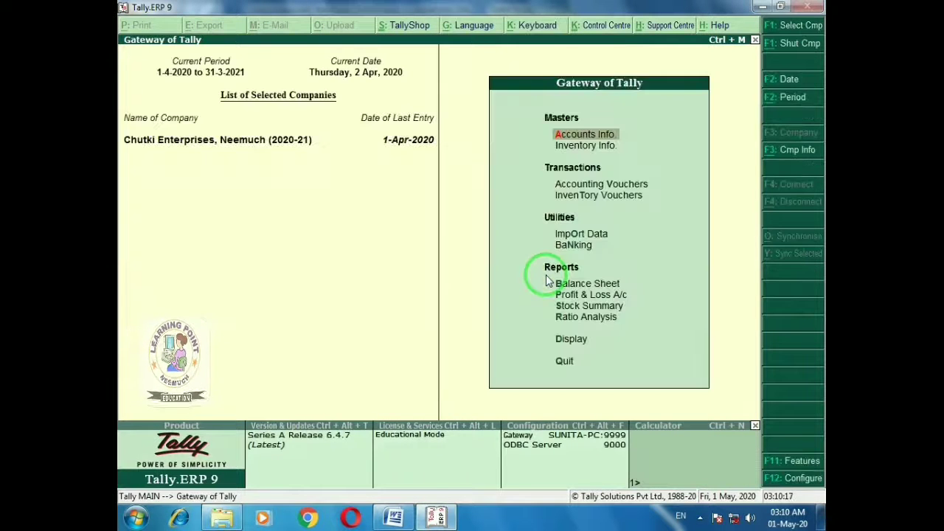
key(Down)
key(Up)
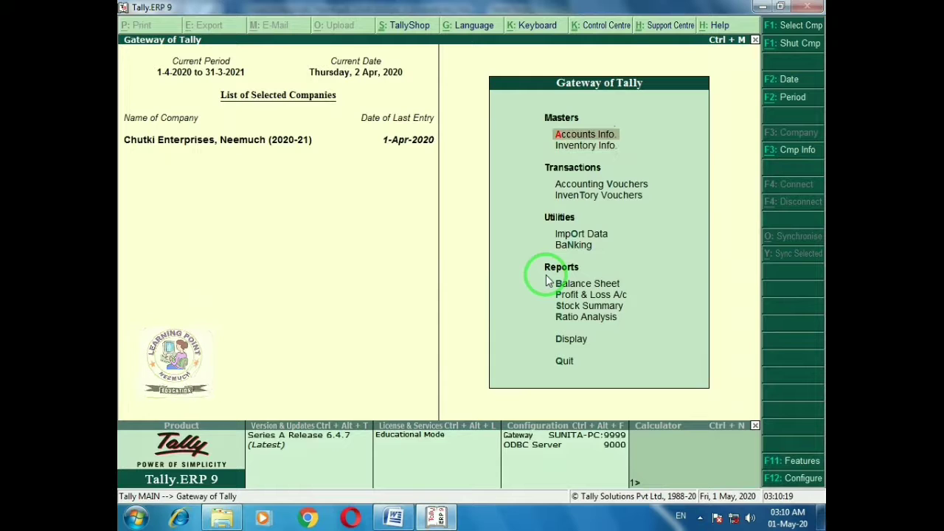
click(638, 138)
key(Down)
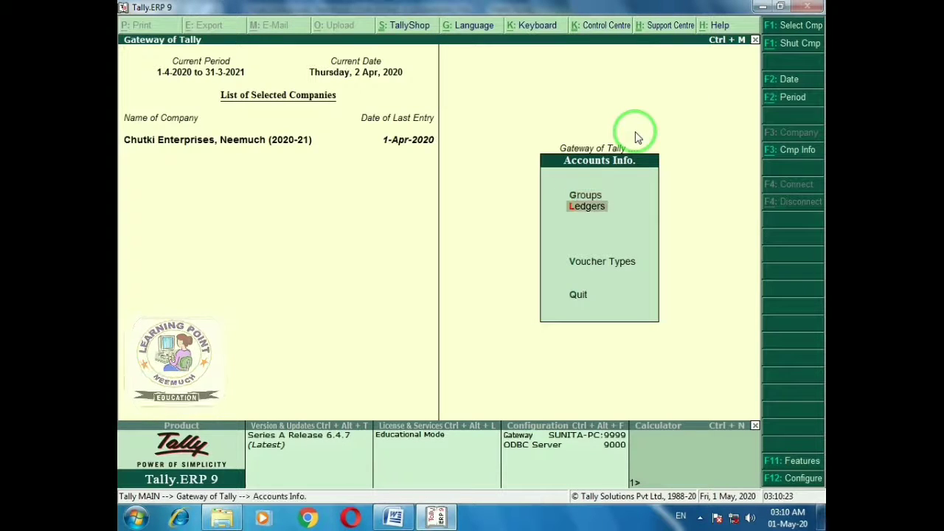
key(Return)
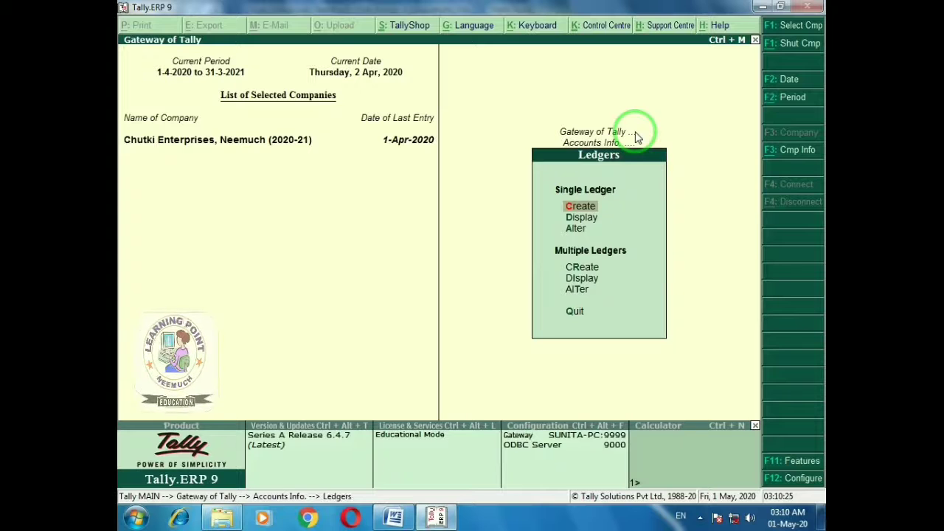
key(Down)
key(Down)
key(Down)
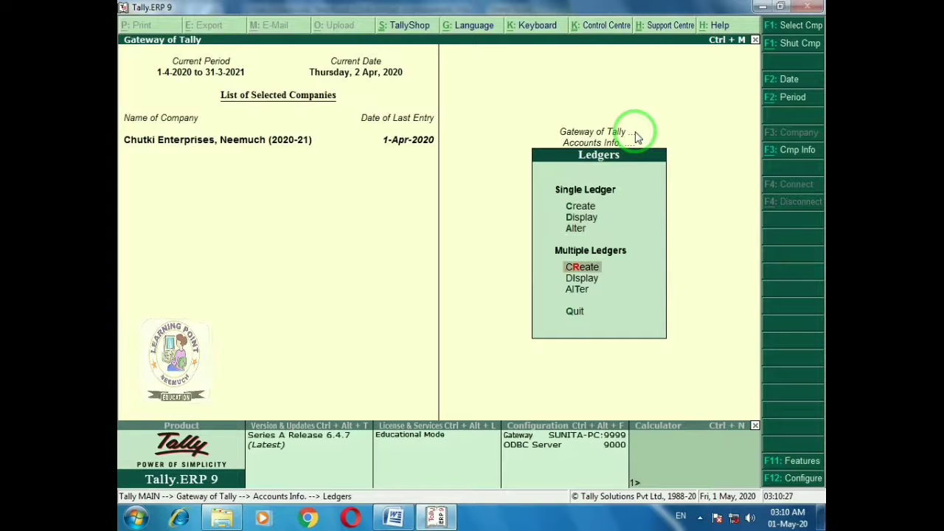
key(Return)
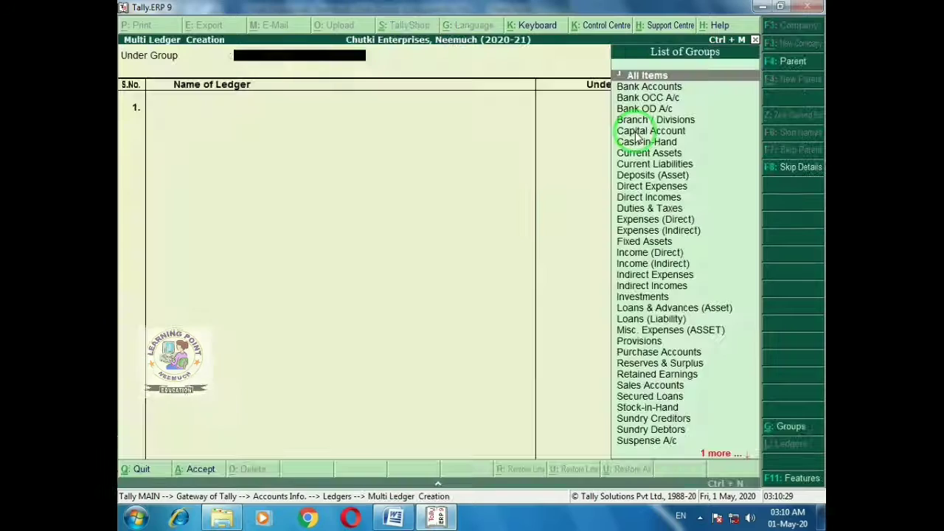
Create HDFC Bank A/c and Axis Bank A/c under the Bank Accounts group and save them
key(alt+Tab)
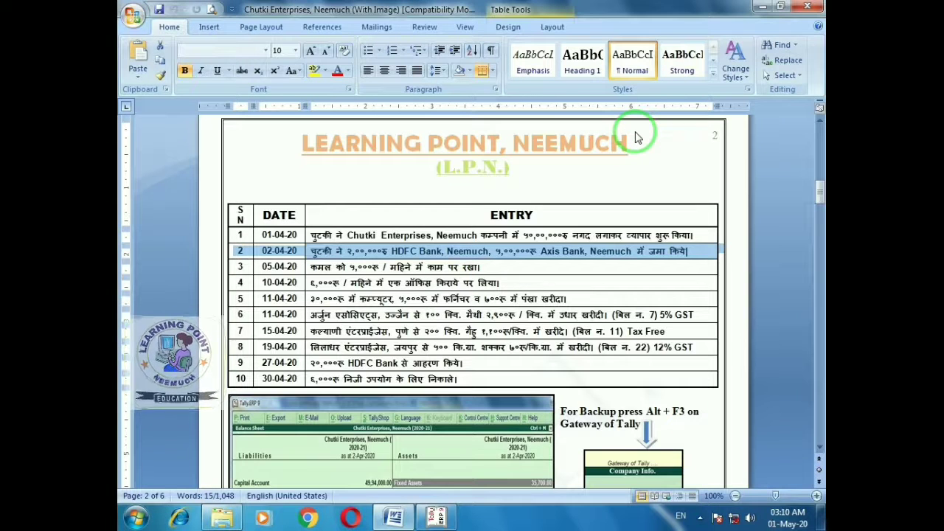
key(alt+Tab)
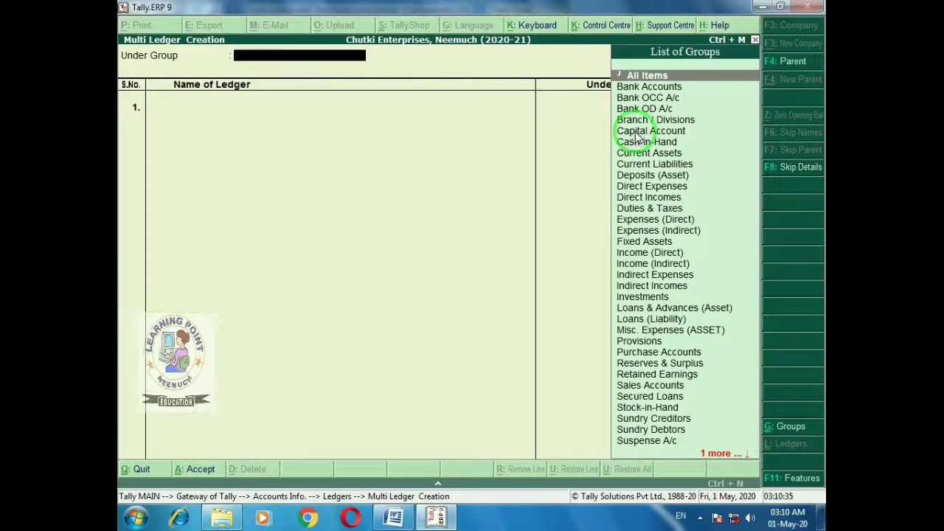
text(Ba)
key(Return)
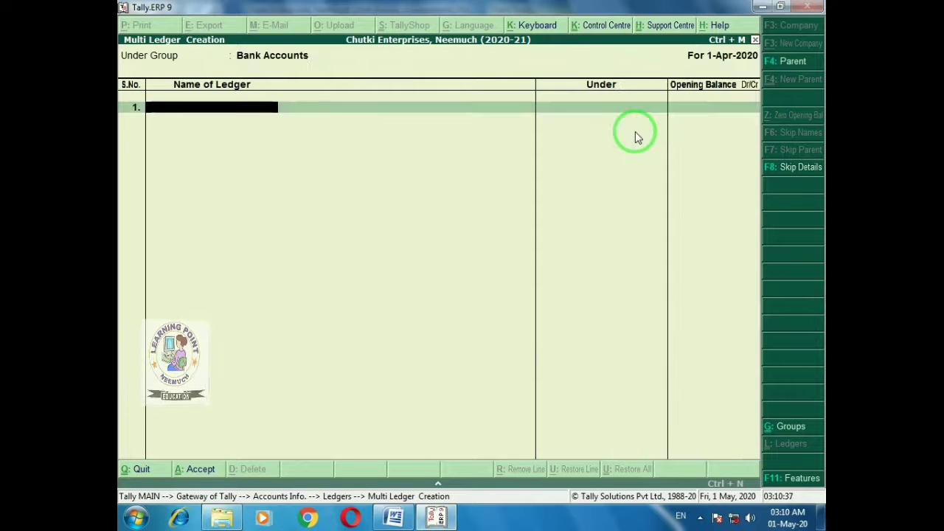
text(HDFC)
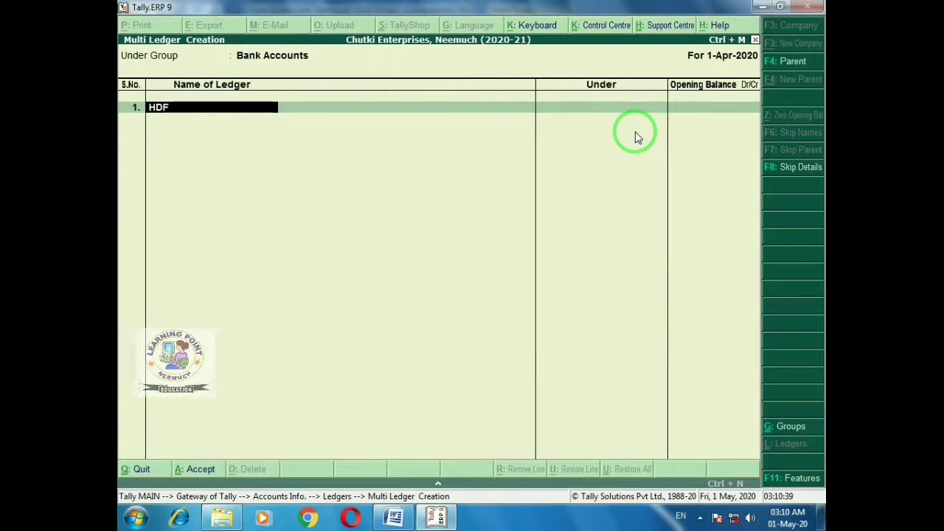
key(Return)
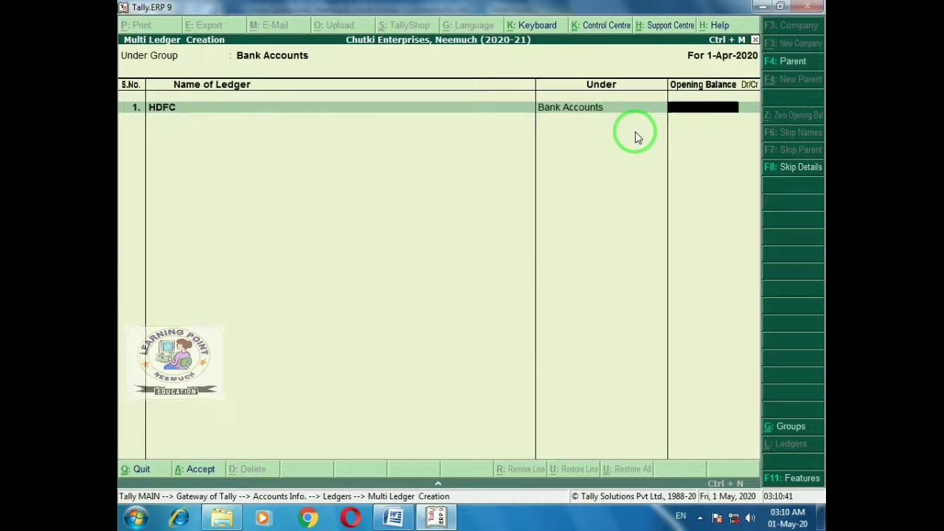
key(BackSpace)
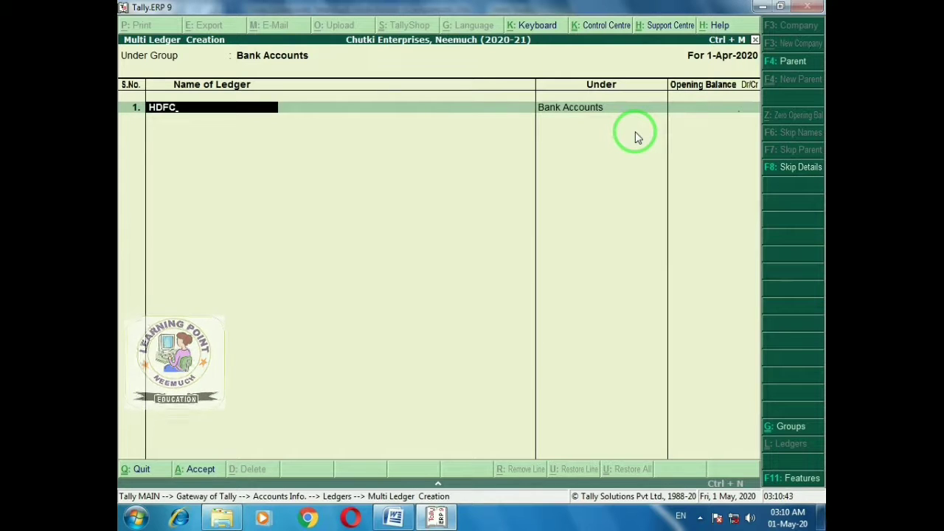
text(Bank)
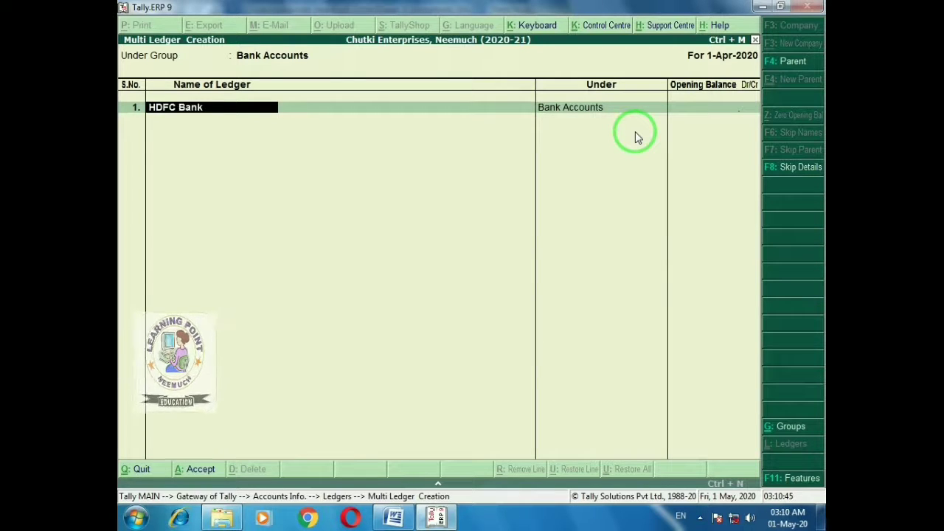
text( A/c)
key(Return)
key(Return)
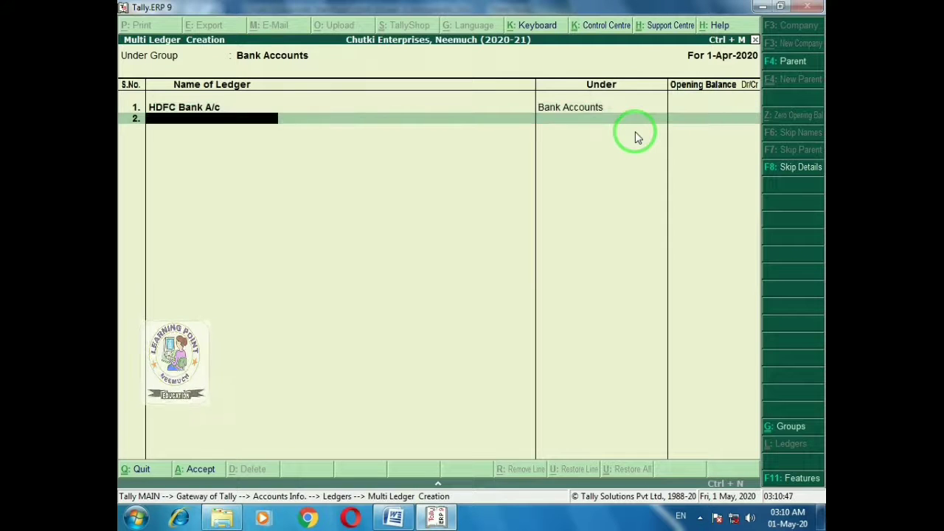
text(Axis)
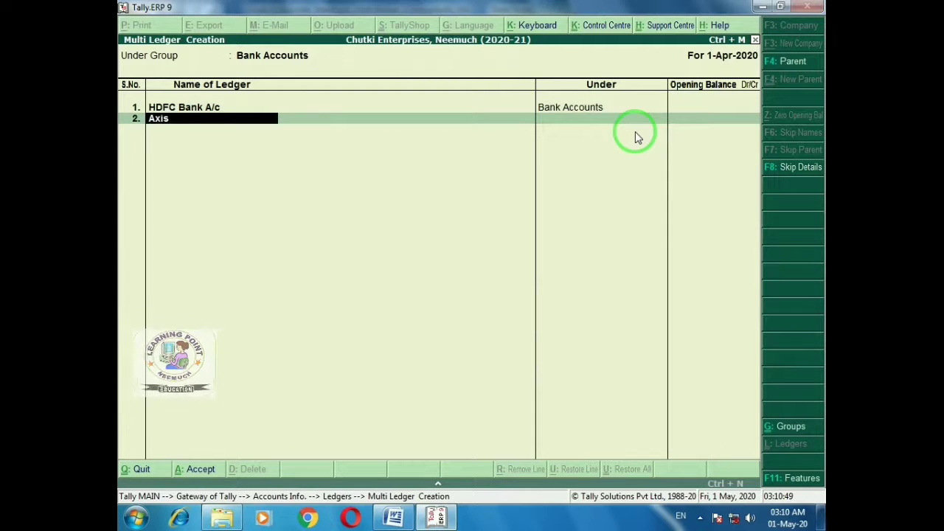
text( Bank a/c)
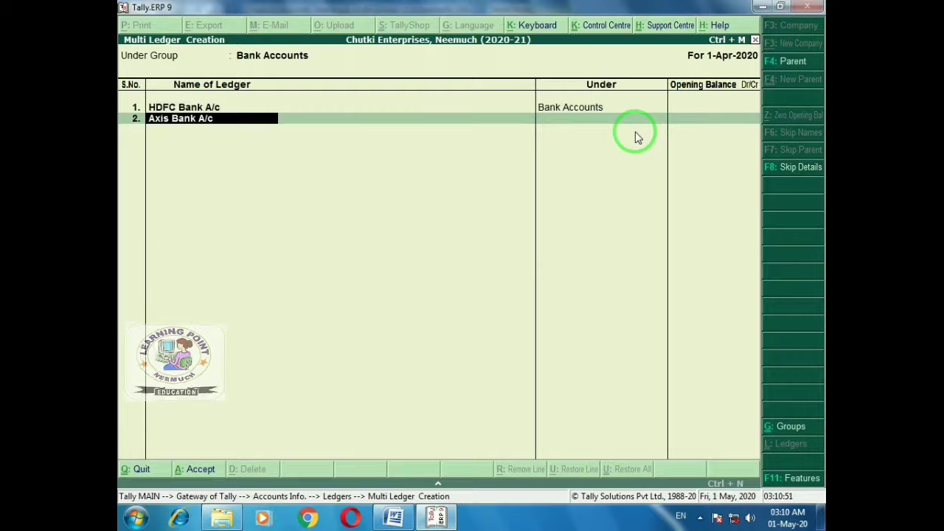
key(Return)
key(Return)
key(Return)
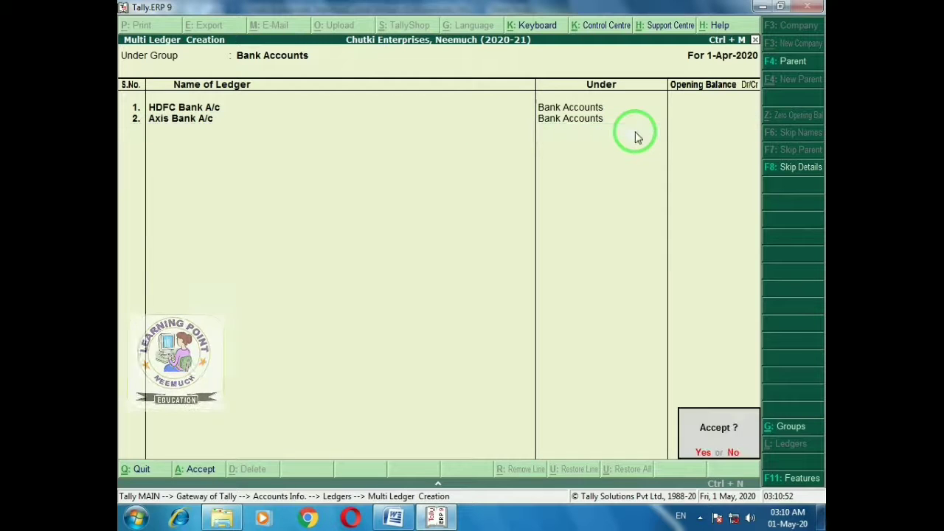
key(Return)
key(Escape)
key(Escape)
key(Escape)
key(Escape)
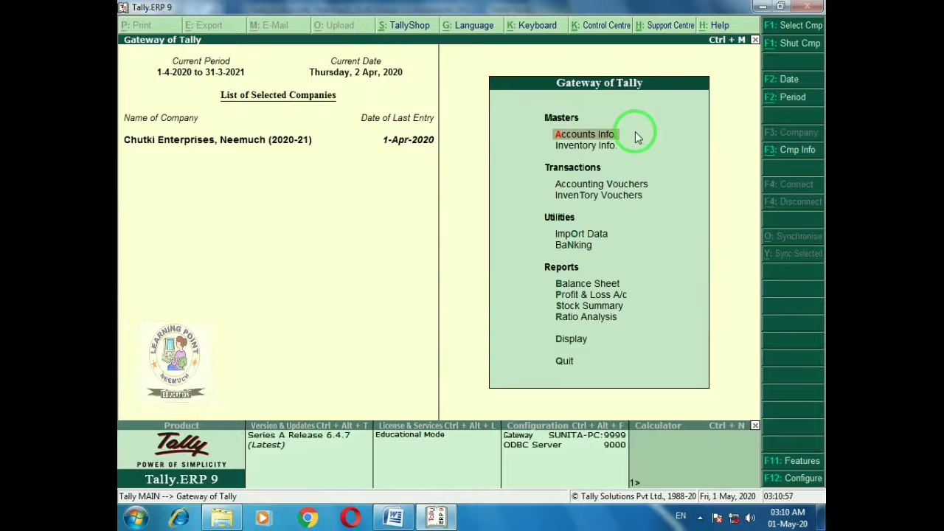
Start a Contra voucher with Cash credited 7,00,000
key(Down)
key(Down)
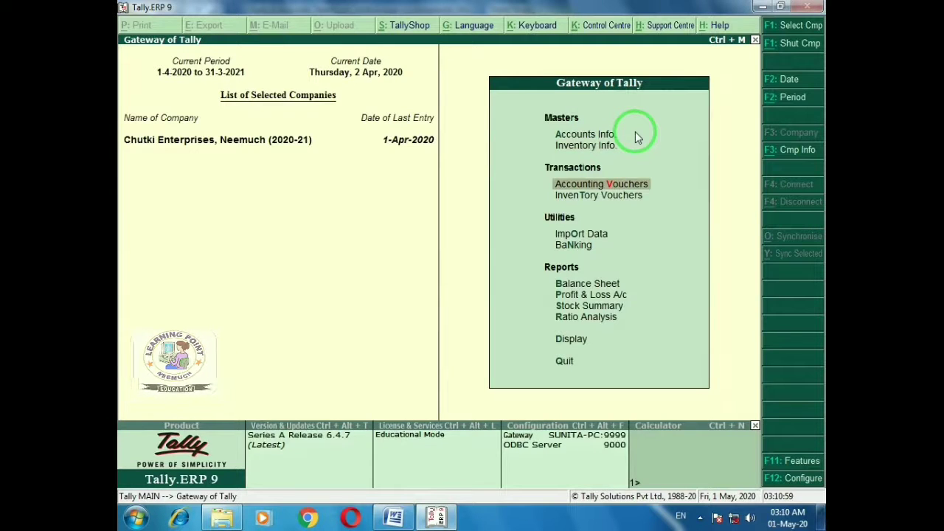
key(Return)
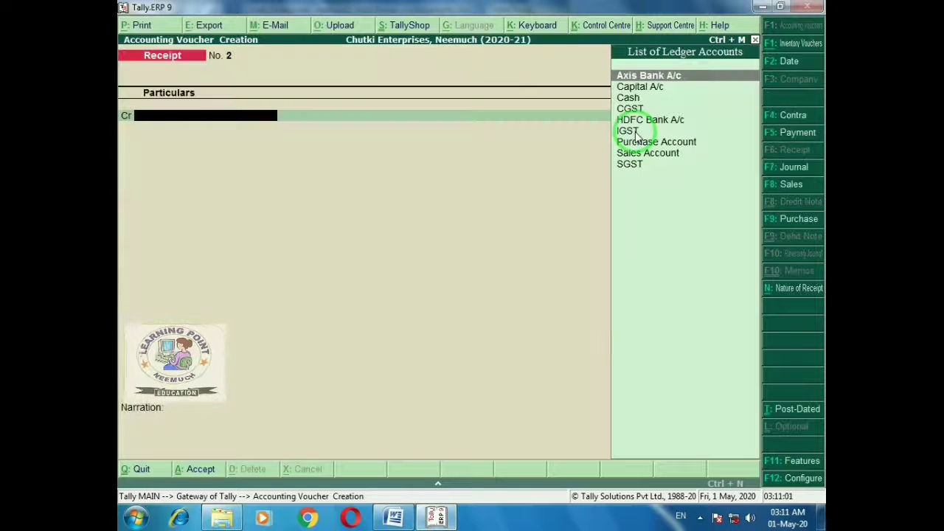
key(alt+Tab)
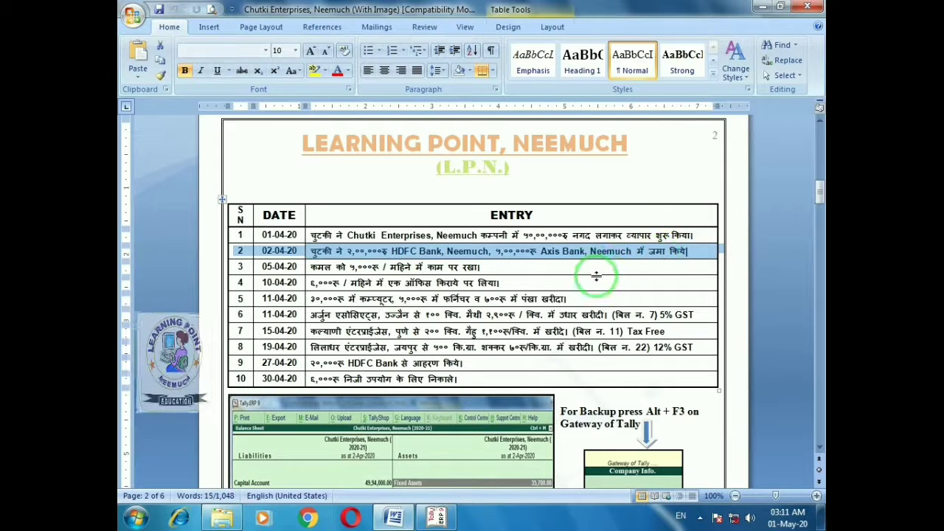
key(alt+Tab)
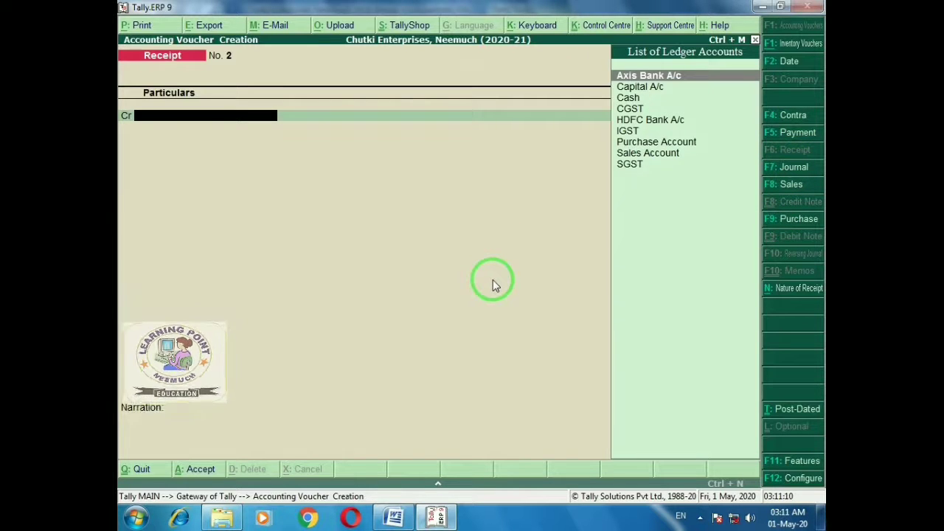
key(F4)
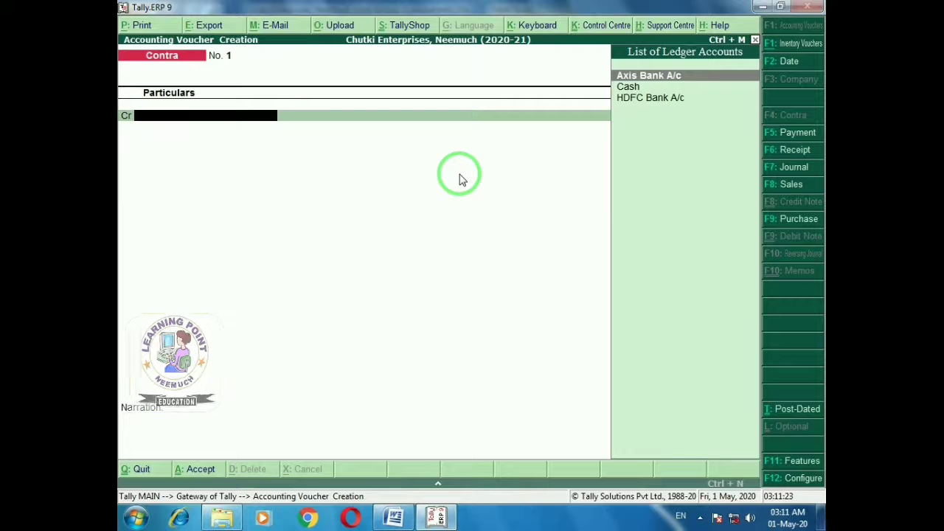
key(Down)
key(Return)
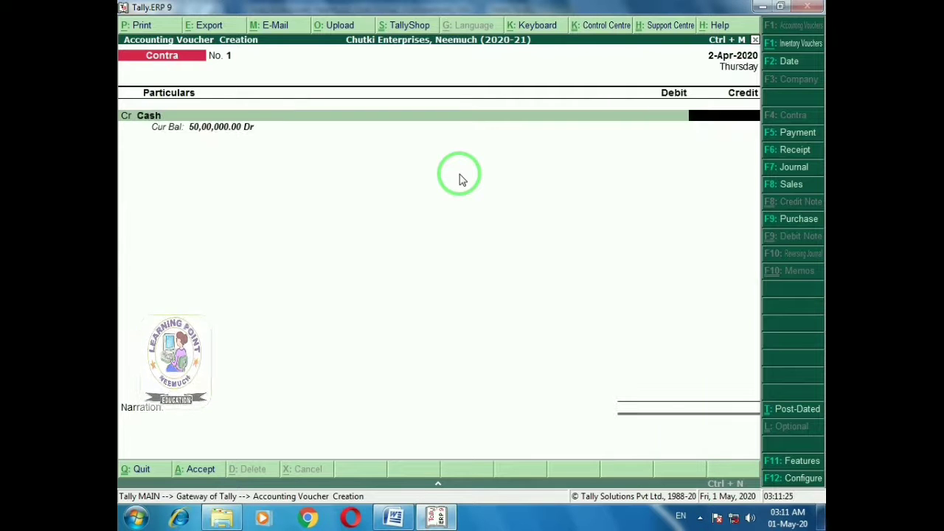
key(alt+Tab)
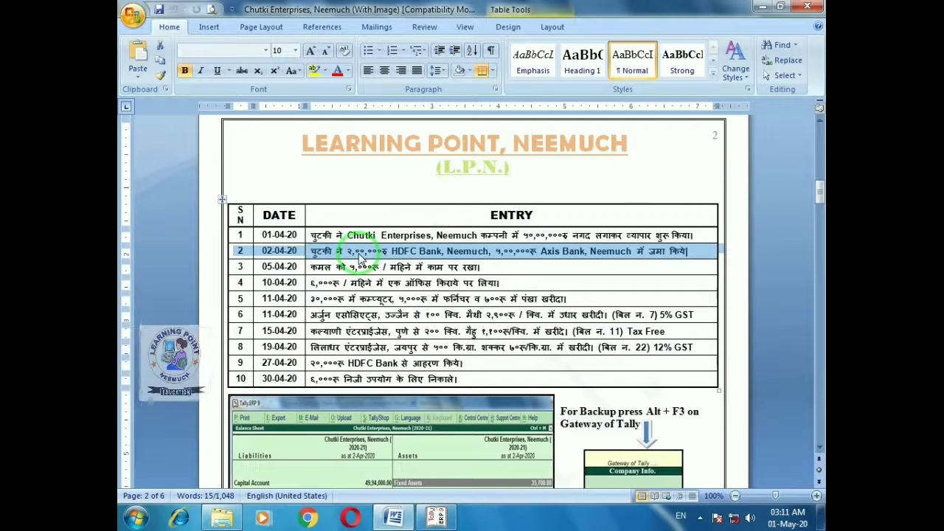
key(alt+Tab)
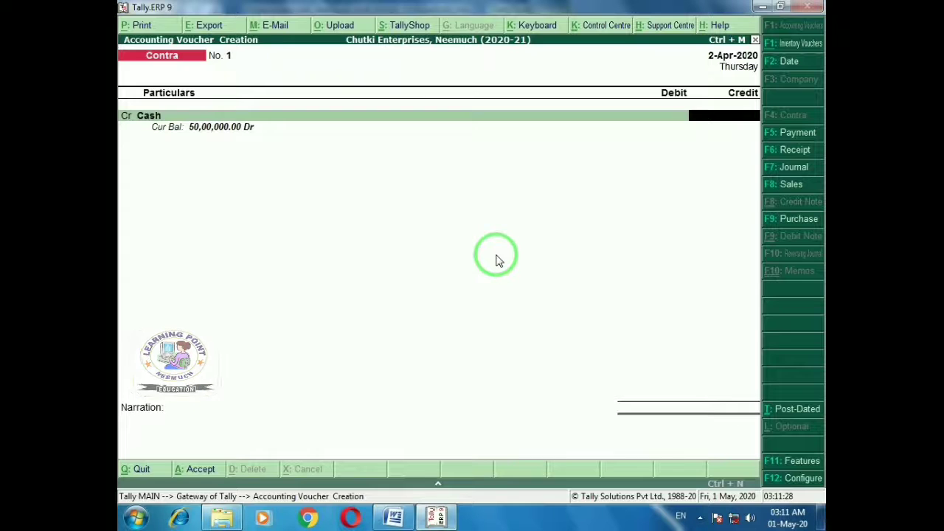
text(700)
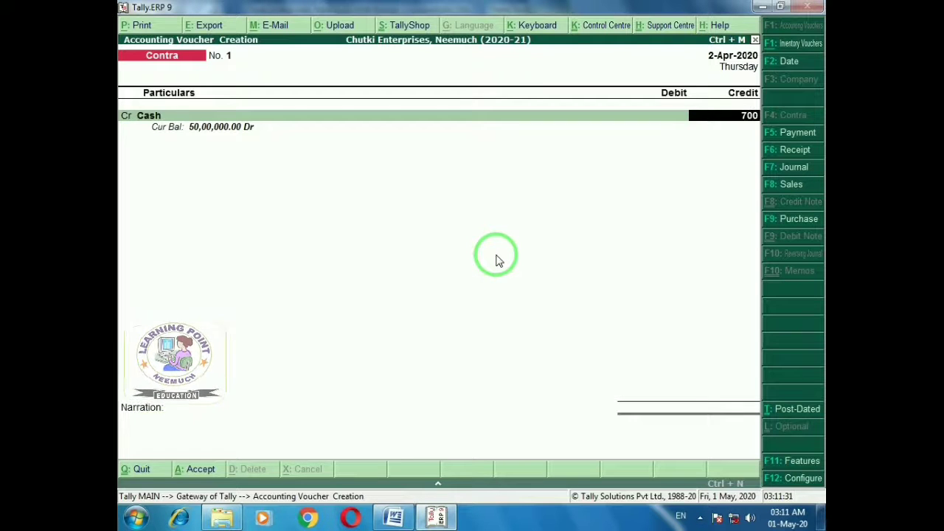
text(000)
key(Return)
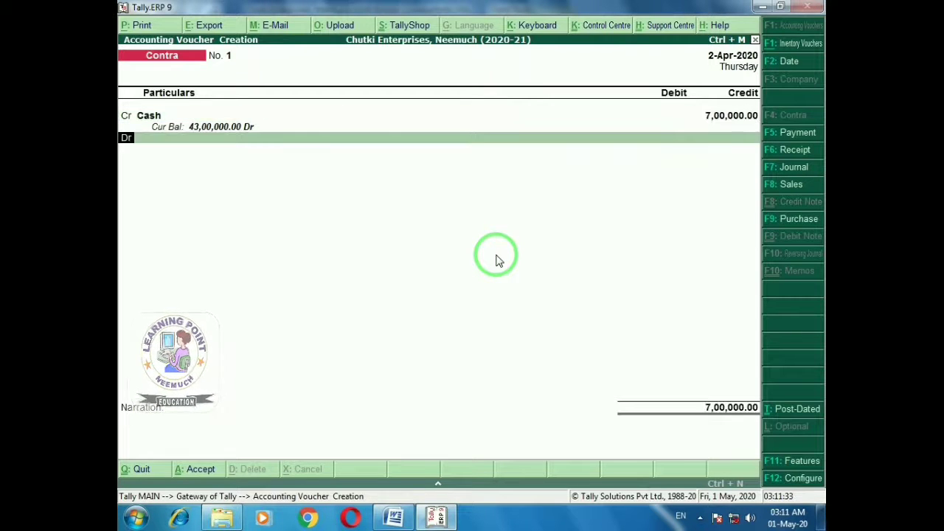
Debit HDFC Bank A/c 2,00,000 on the next Contra line
key(Return)
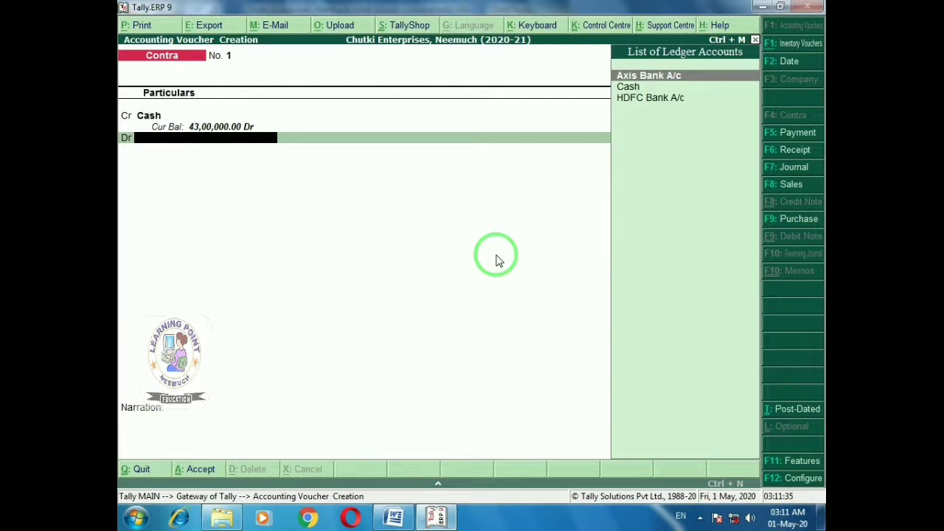
key(Down)
key(Down)
key(Return)
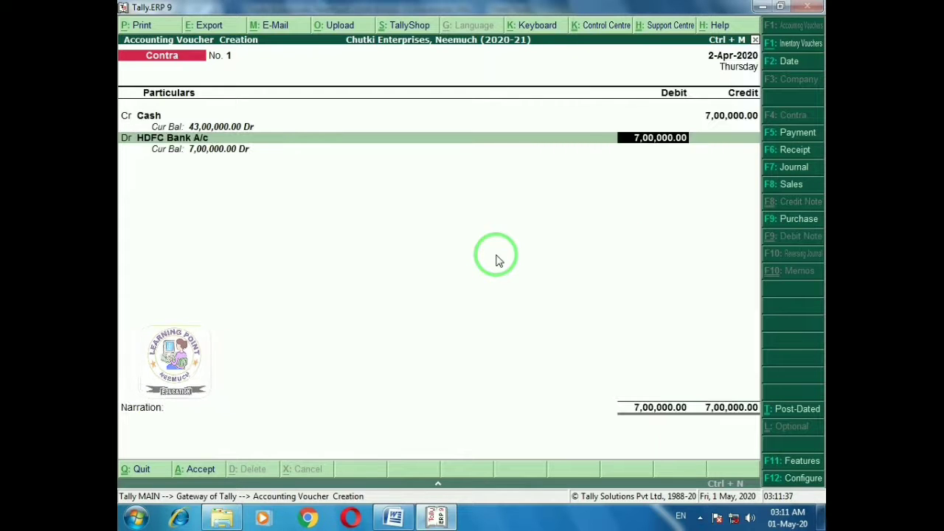
key(alt+Tab)
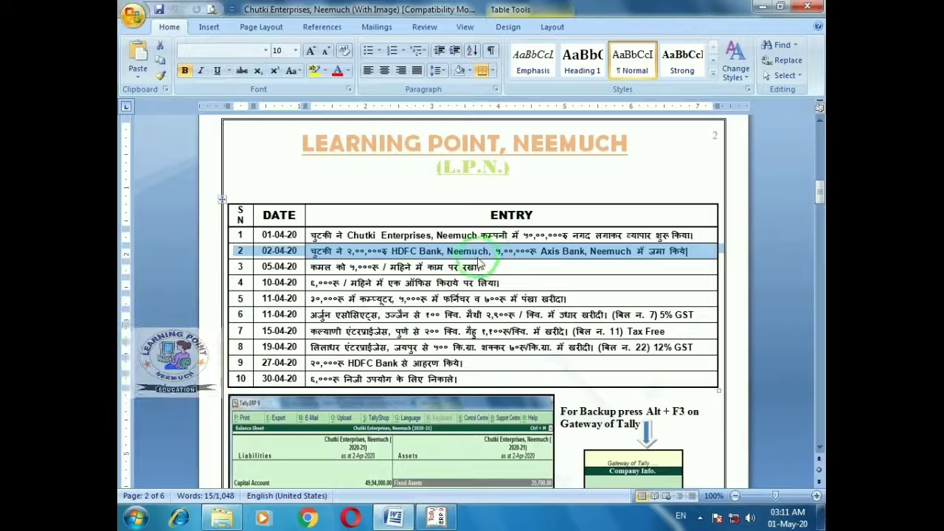
key(alt+Tab)
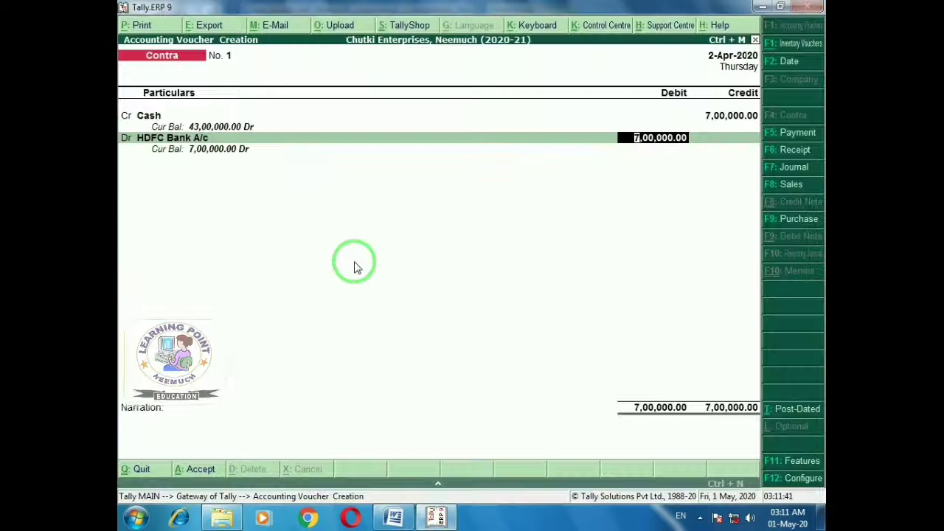
text(200000)
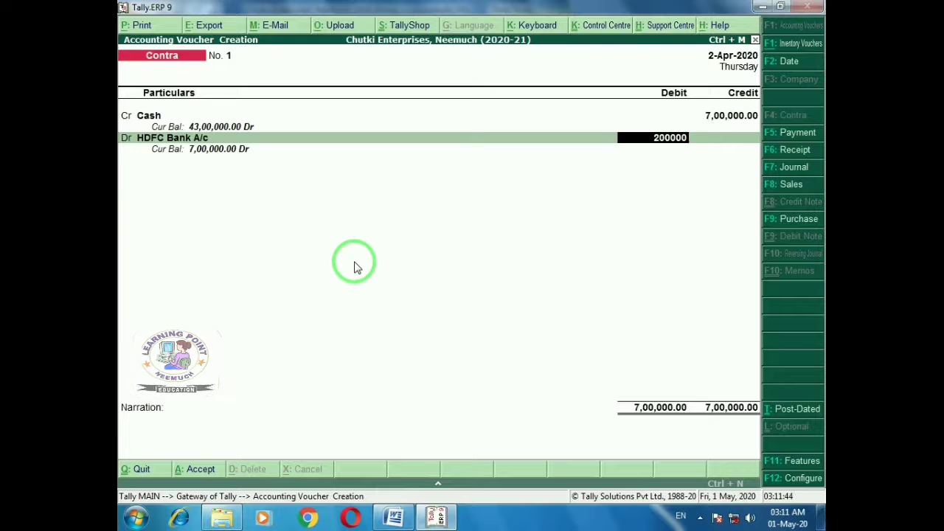
key(Return)
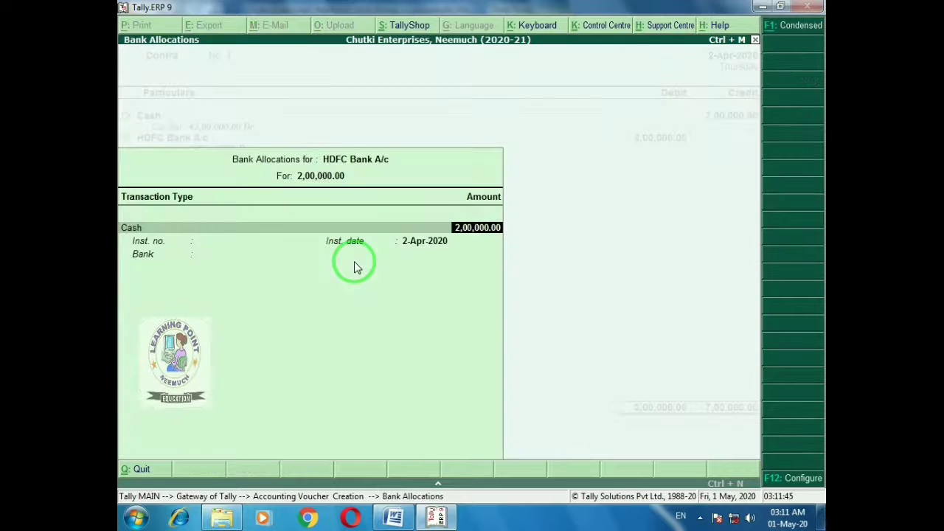
Complete the HDFC Bank allocation as a Cash transaction with no denominations
key(Return)
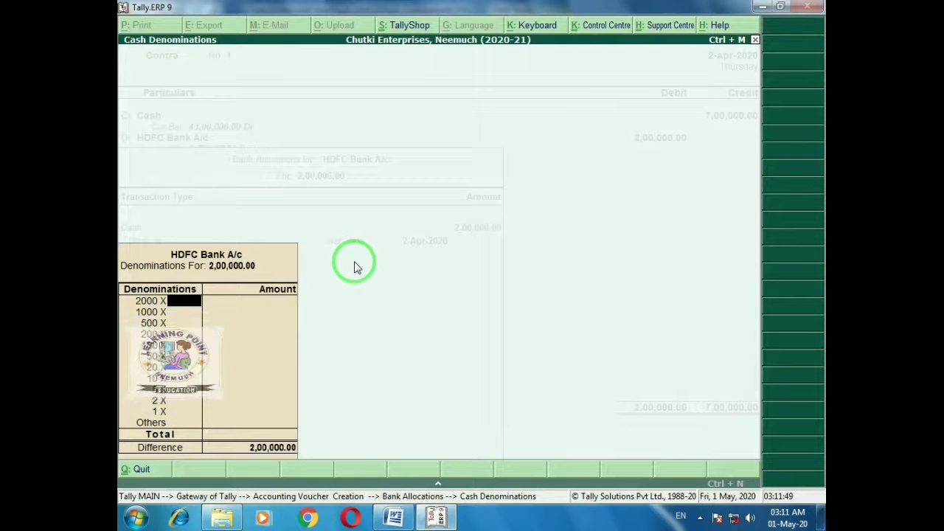
key(Return)
key(Return)
key(Return)
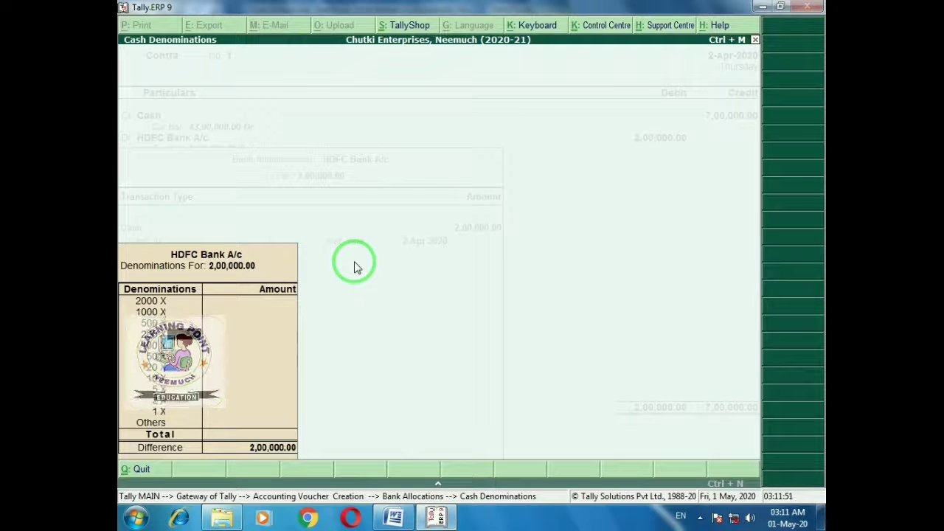
key(Escape)
key(Return)
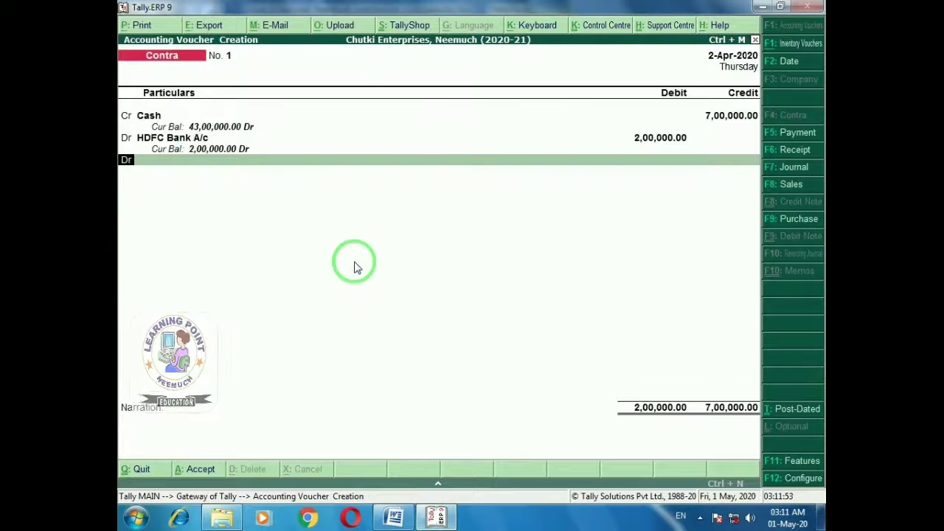
Debit Axis Bank A/c 5,00,000 and accept its bank allocation
key(Return)
text(Ax)
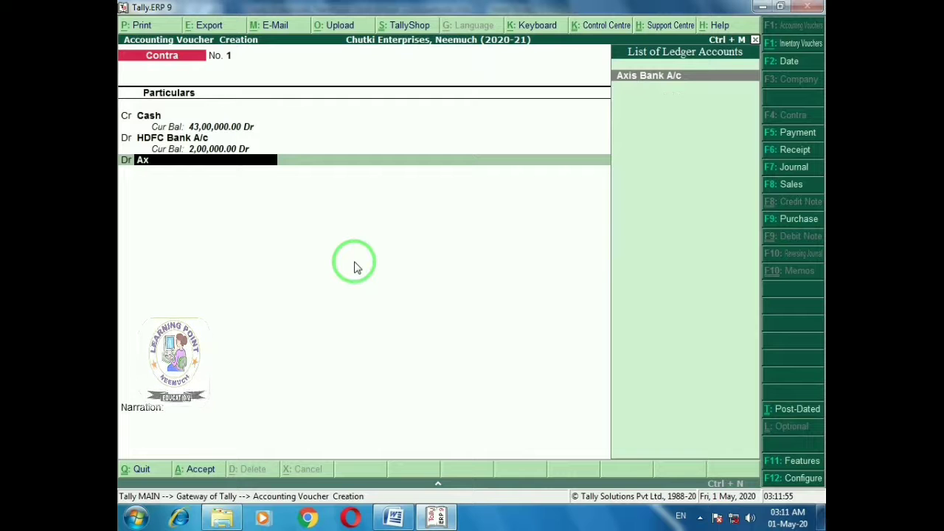
key(Return)
key(Return)
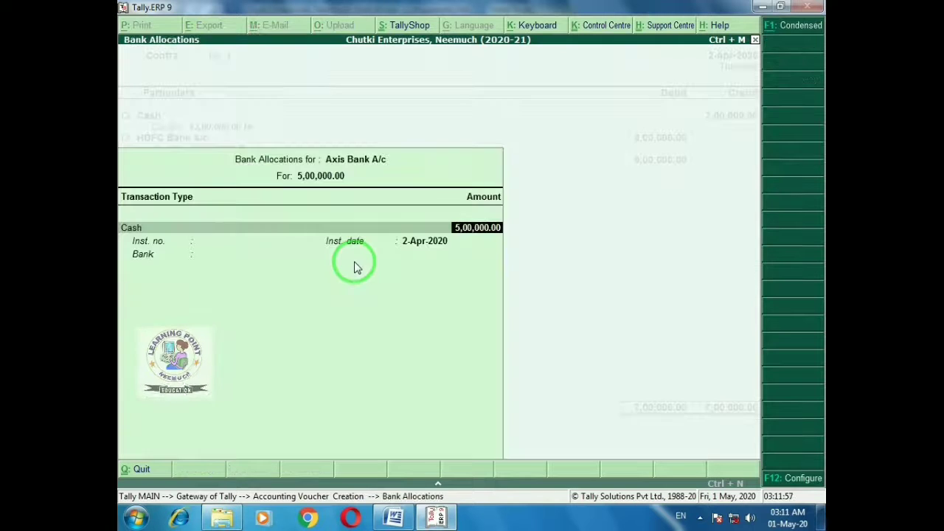
key(Return)
key(Escape)
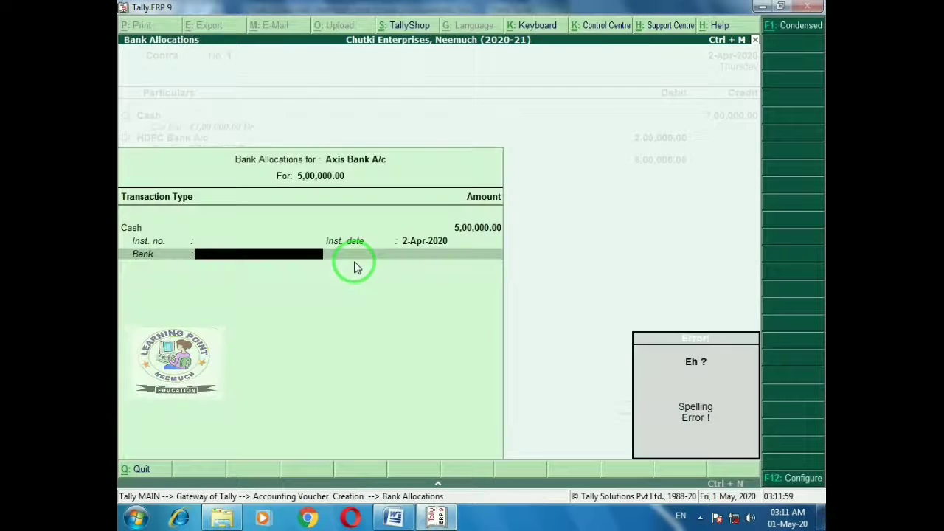
key(Return)
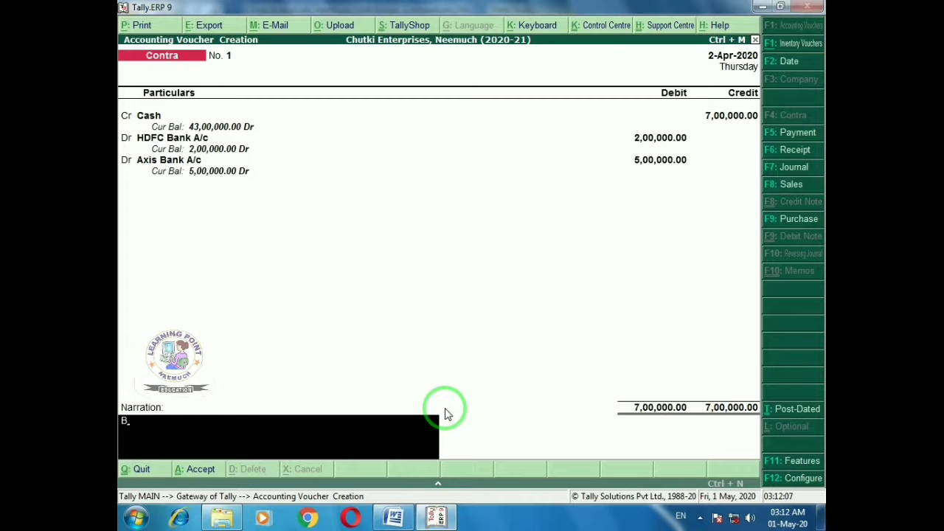
Add the narration 'Being cash deposited into bank' and save Contra voucher No. 1
text(g cash)
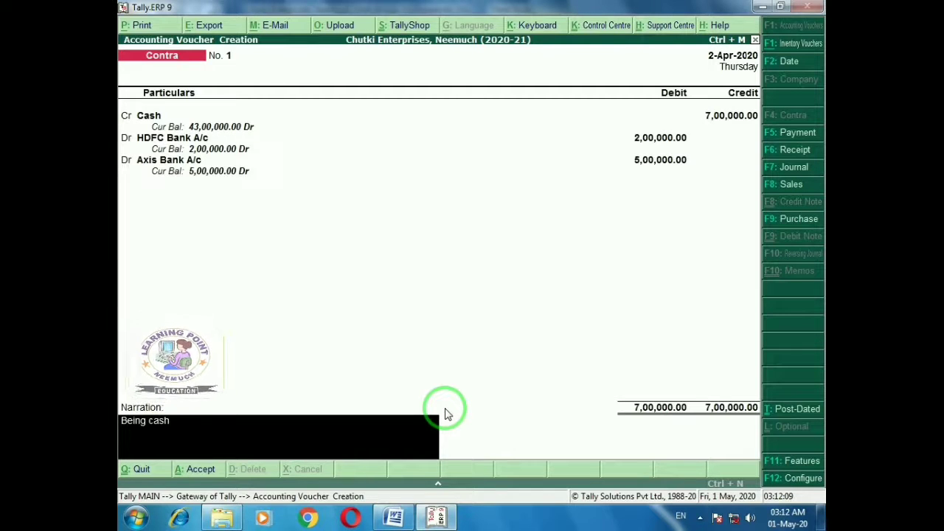
text( desp)
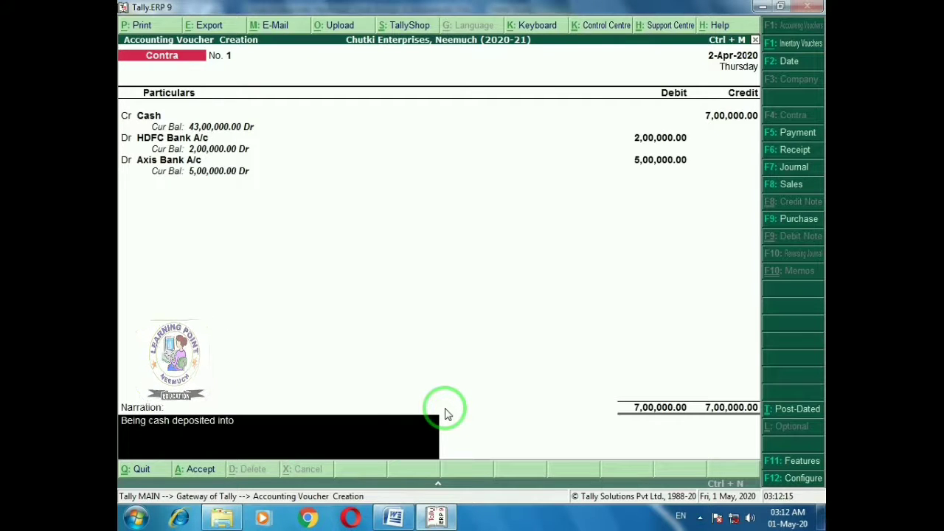
key(Return)
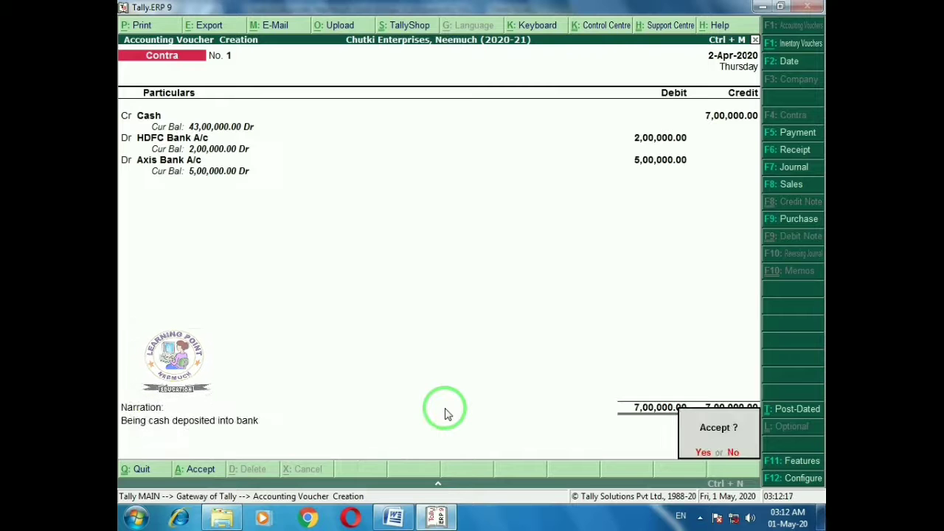
key(Return)
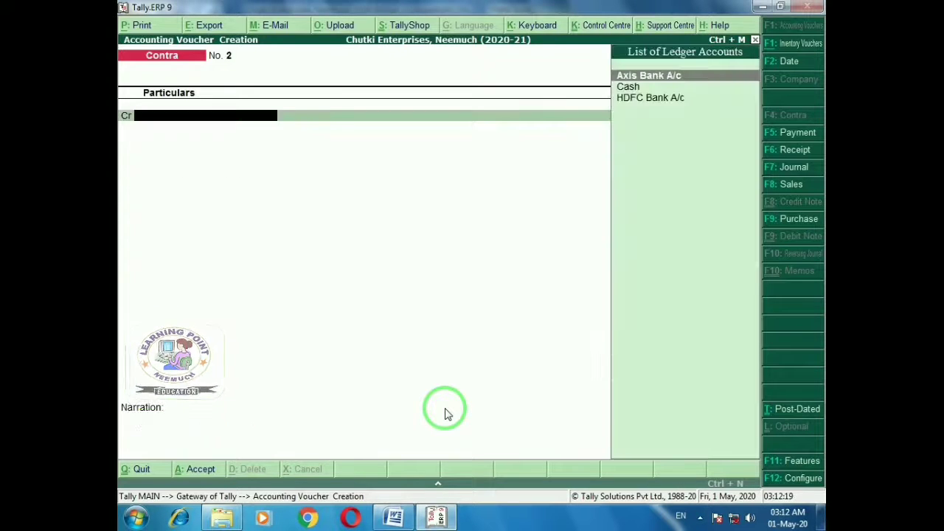
key(alt+Tab)
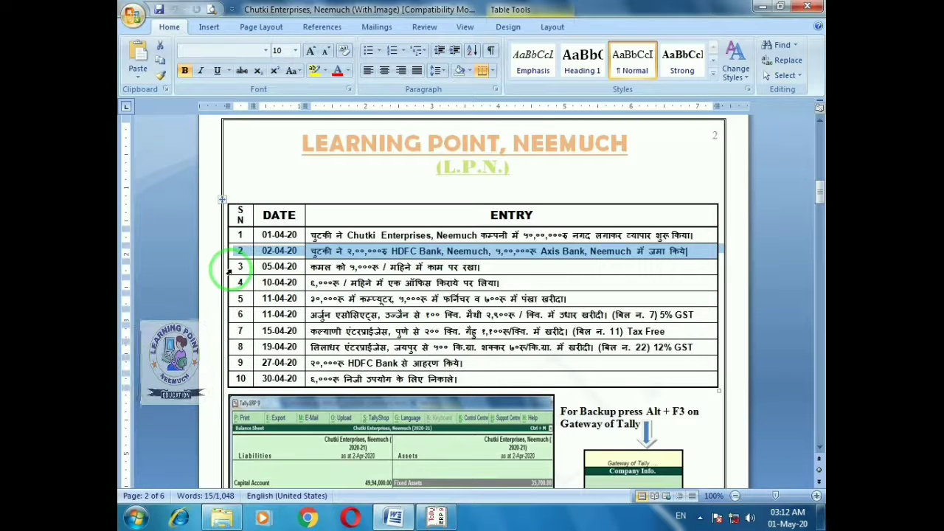
Read entries 3, 4 and 5 in the Word table, then quit the blank Contra voucher No. 2
click(228, 271)
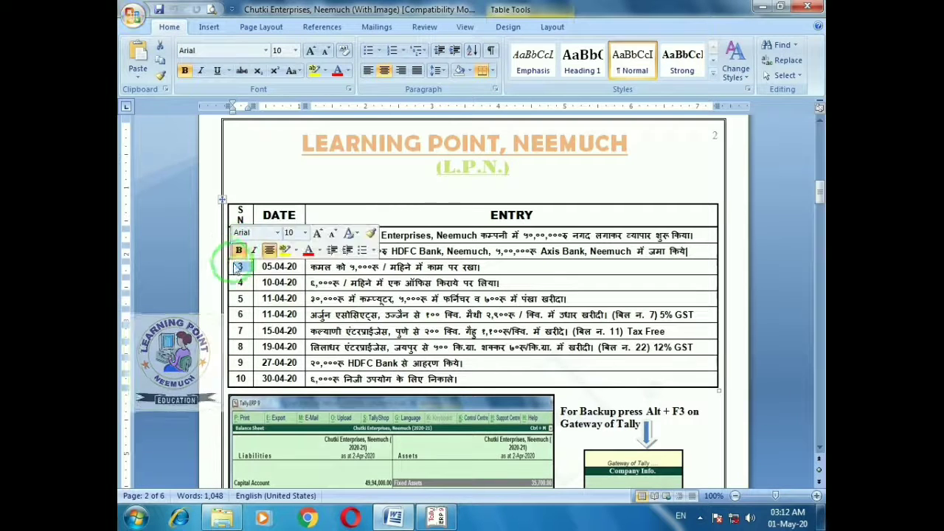
click(232, 264)
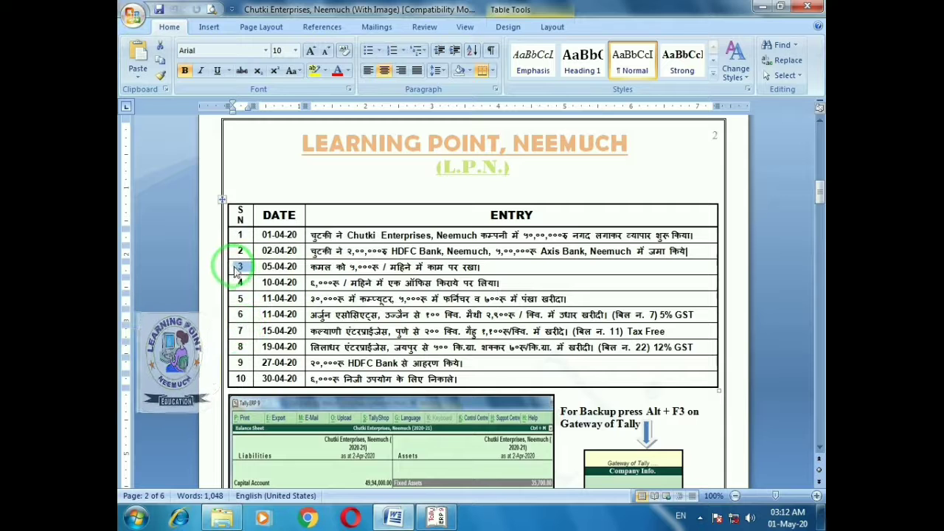
click(238, 268)
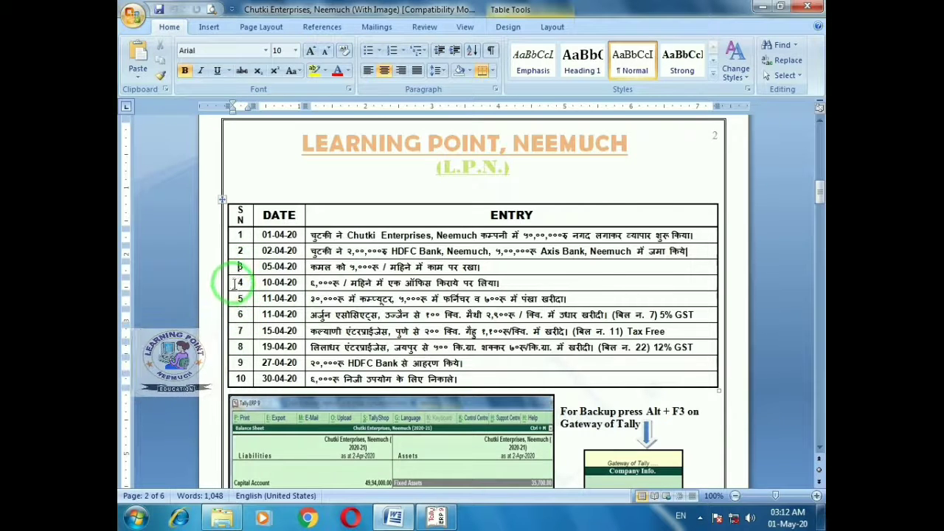
click(231, 284)
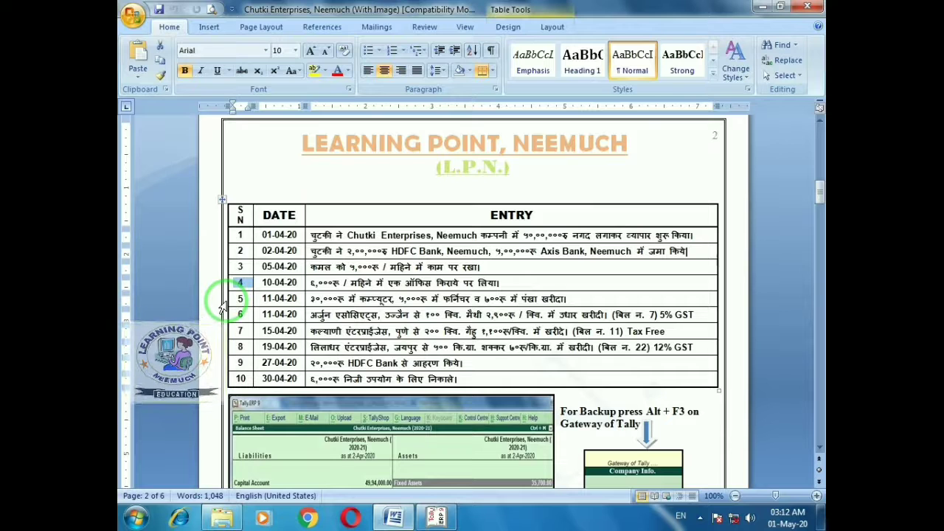
click(223, 304)
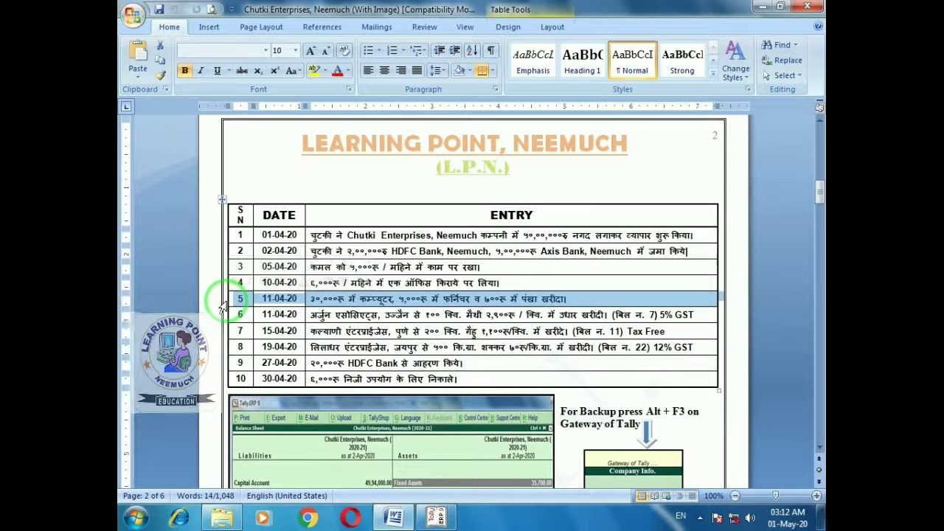
click(238, 299)
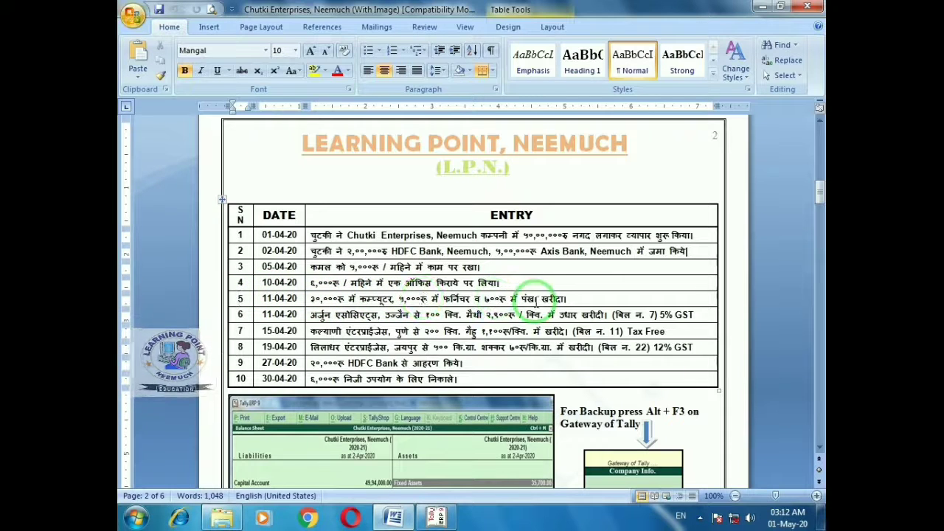
key(alt+Tab)
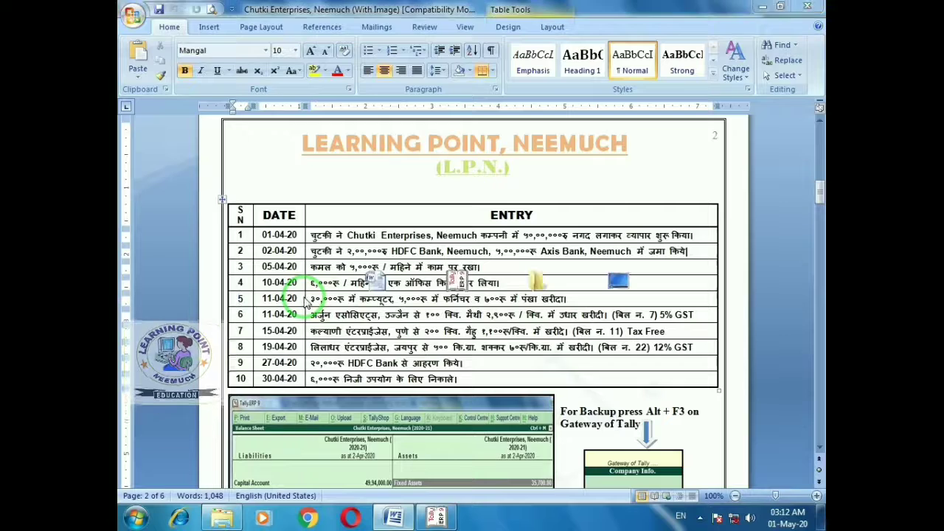
key(Escape)
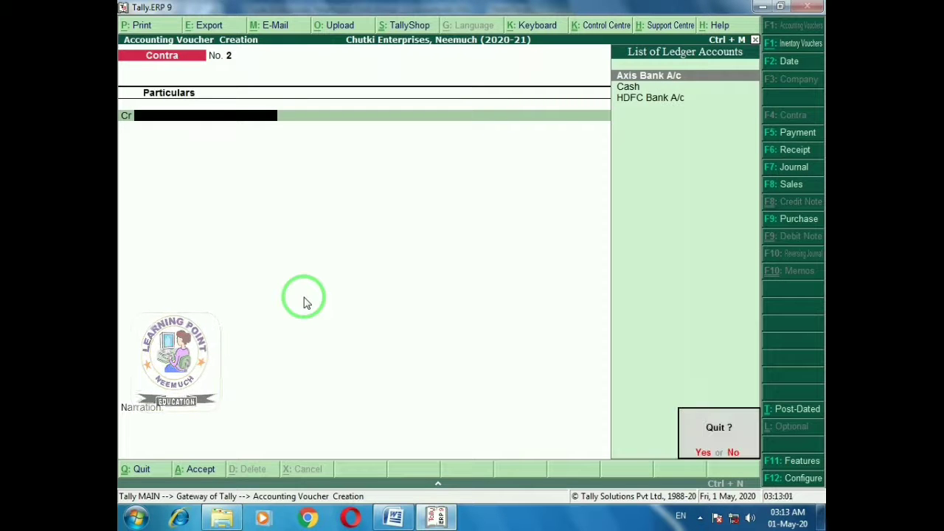
Quit voucher entry and open Multiple Ledger creation from Accounts Info
key(y)
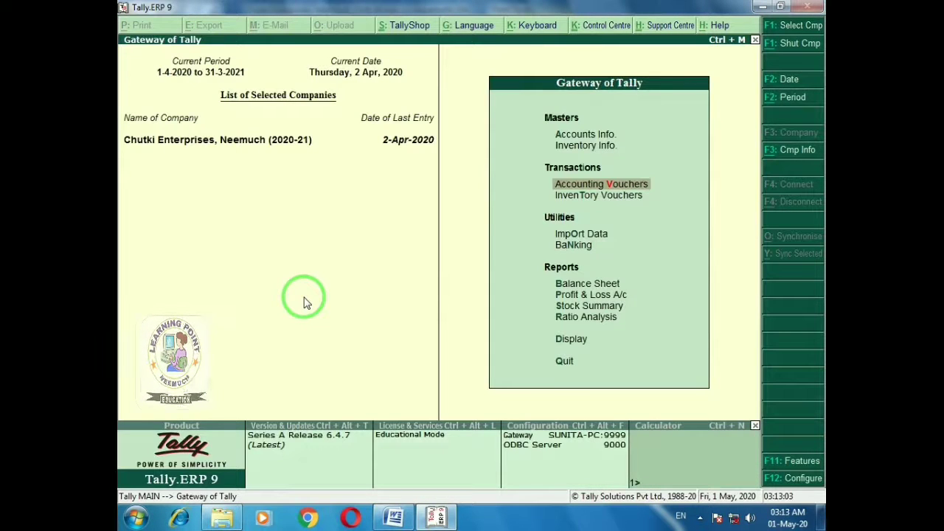
key(Up)
key(Up)
key(Up)
key(Down)
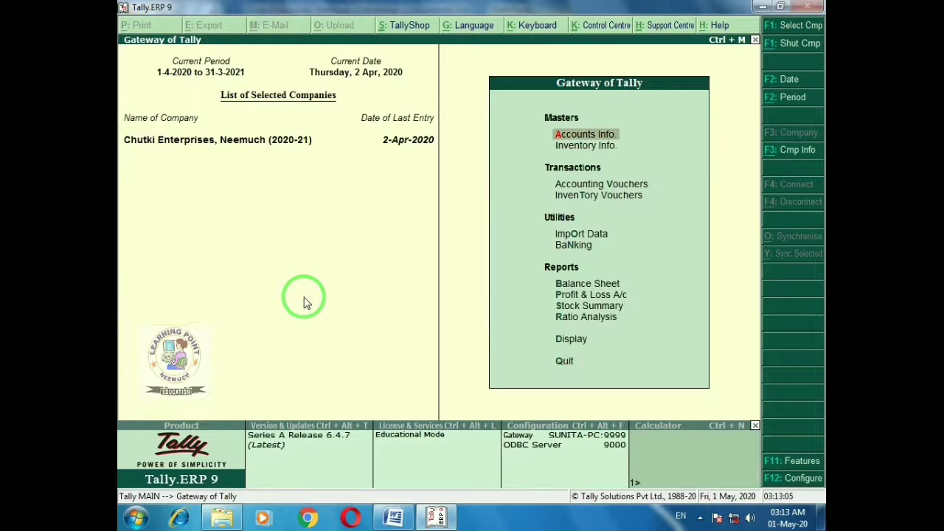
key(Return)
key(Down)
key(Return)
key(Down)
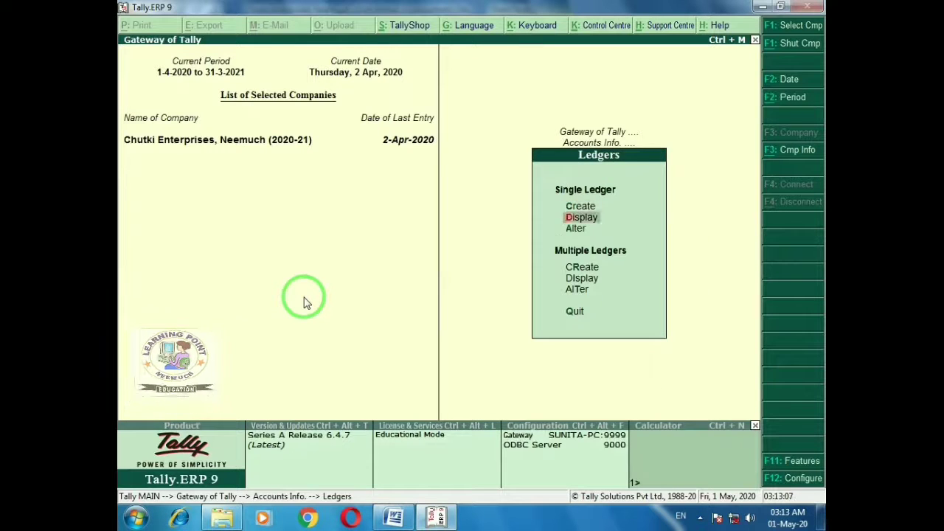
key(Down)
key(Down)
key(Return)
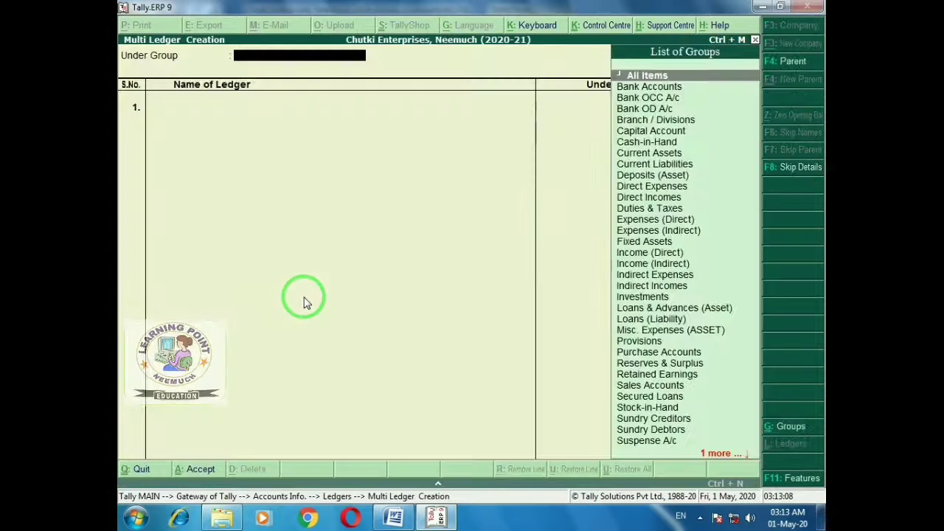
Create Computer A/c, Furniture A/c and Fan A/c under Fixed Assets, then return to voucher entry
text(F)
key(Return)
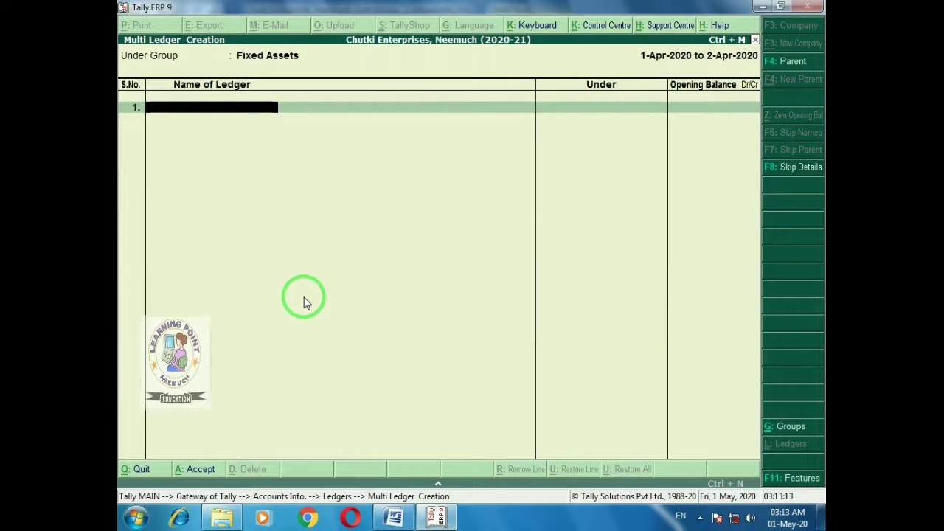
key(alt+Tab)
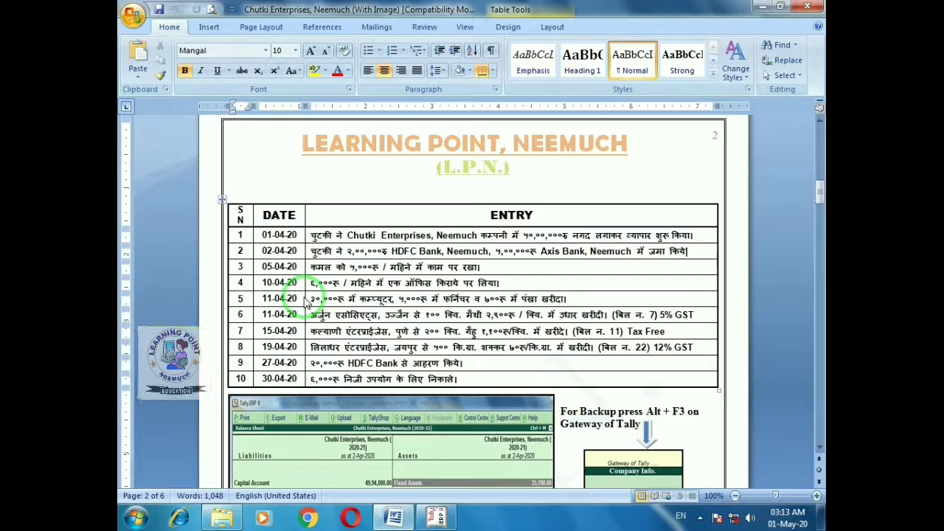
key(alt+Tab)
text(C)
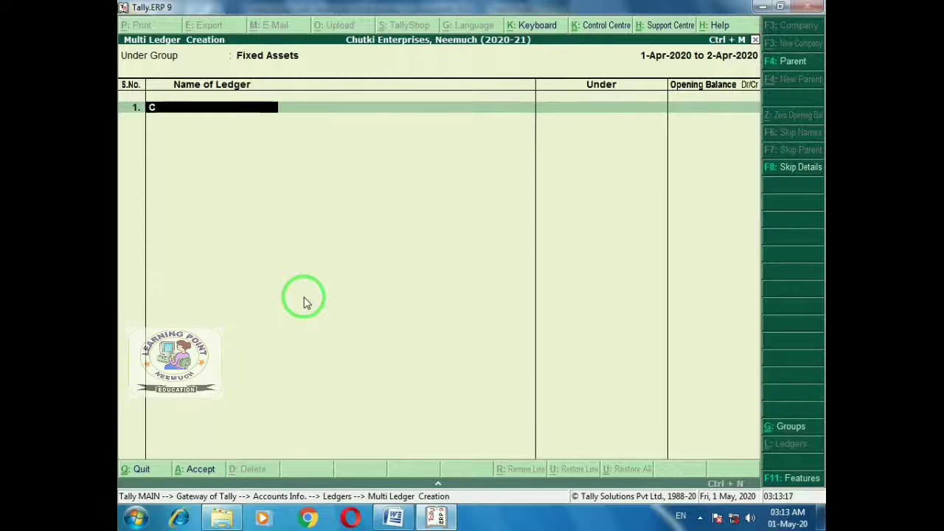
text(omputer a)
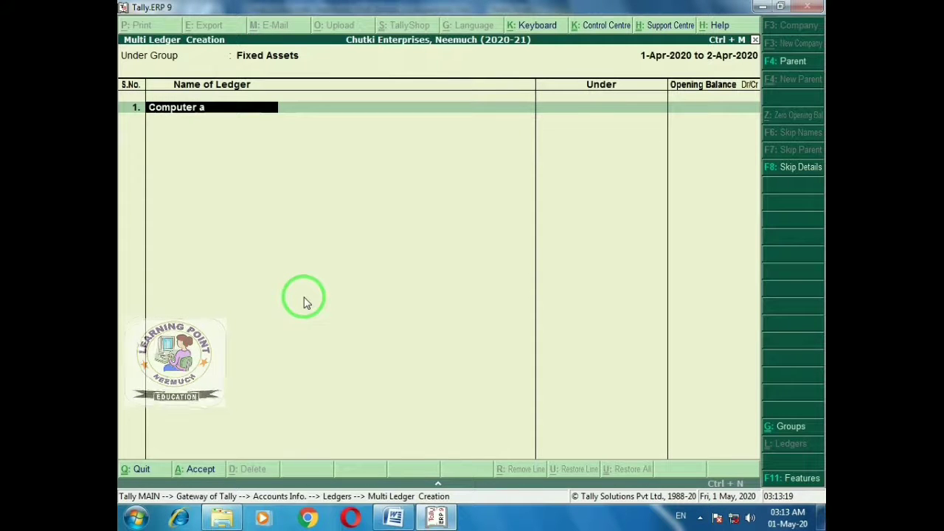
text(/c)
key(Return)
key(Return)
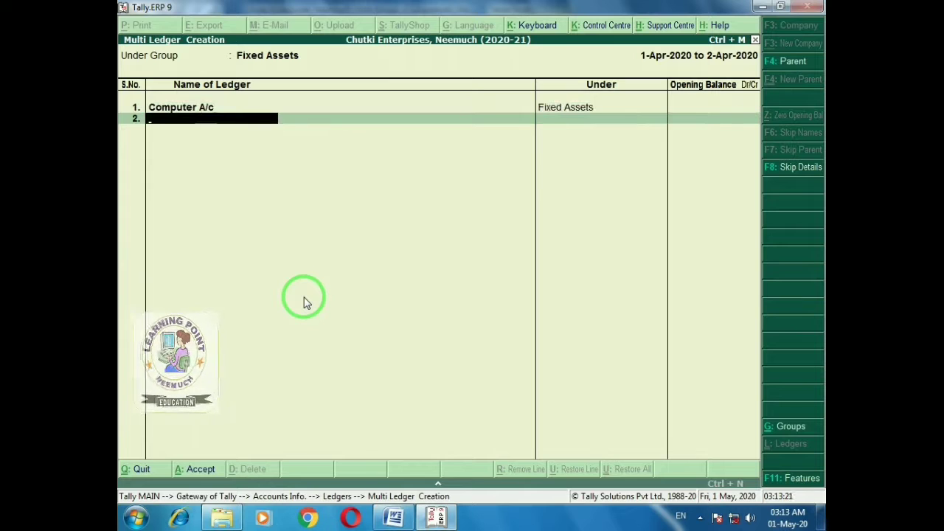
text(Furni)
text(ture A/c)
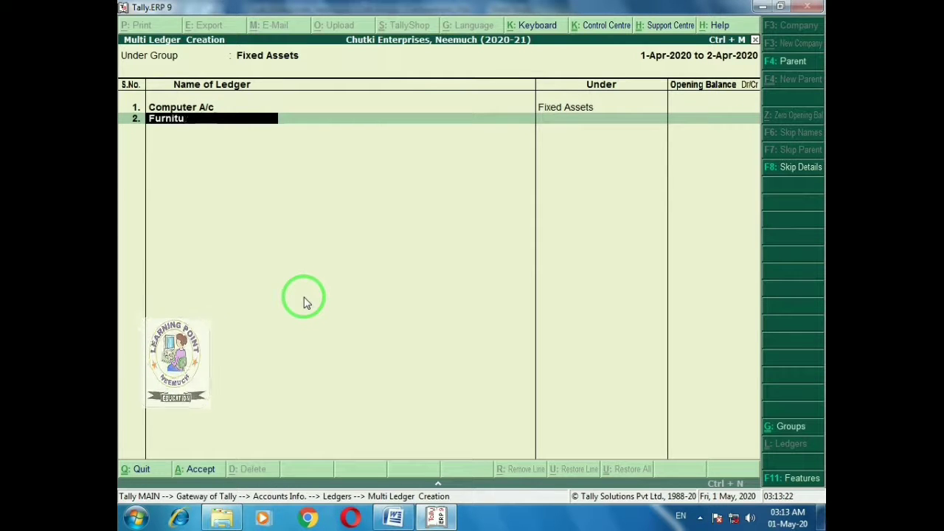
key(Return)
key(Return)
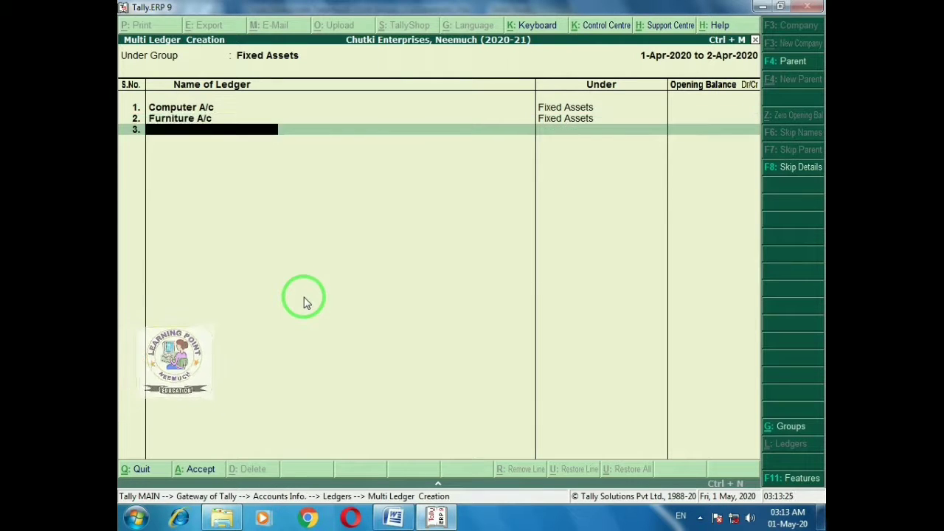
text(Fan a/)
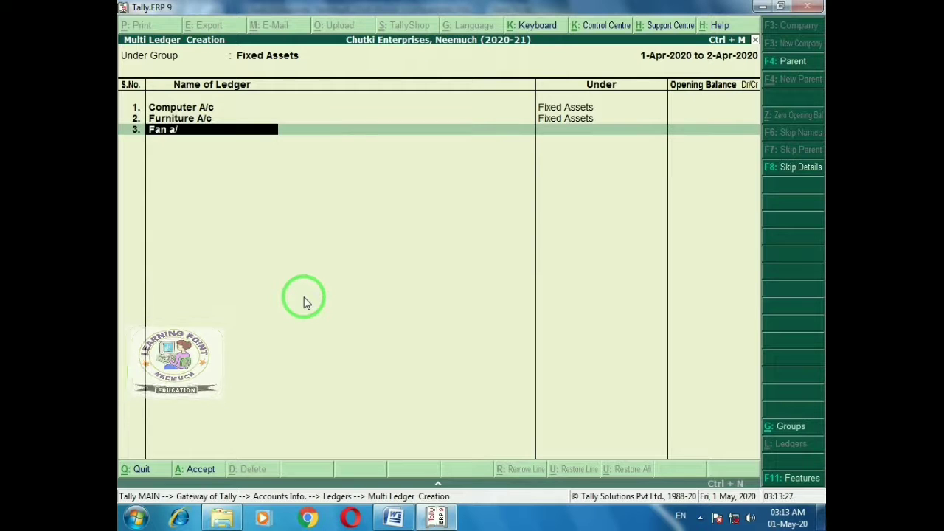
text(c)
key(Return)
key(Return)
key(Return)
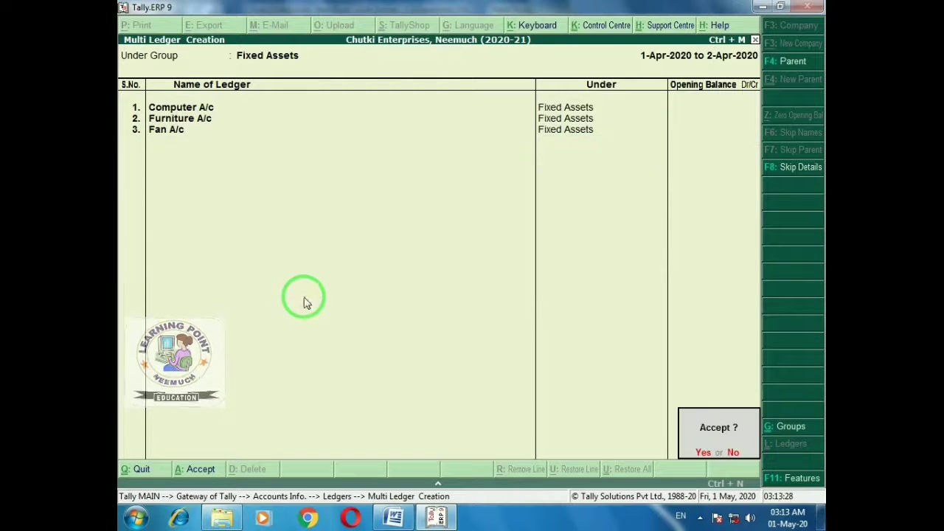
key(Return)
key(Escape)
key(Escape)
key(Escape)
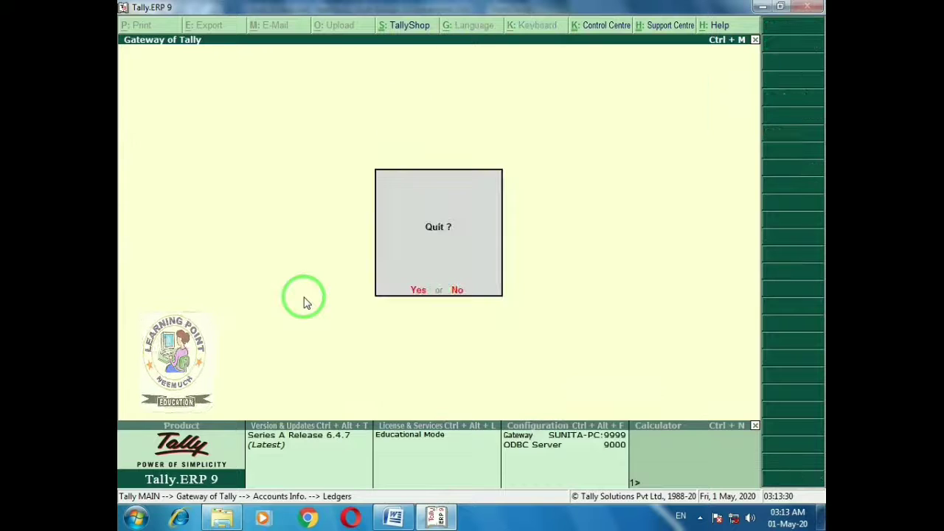
key(n)
key(Down)
key(Down)
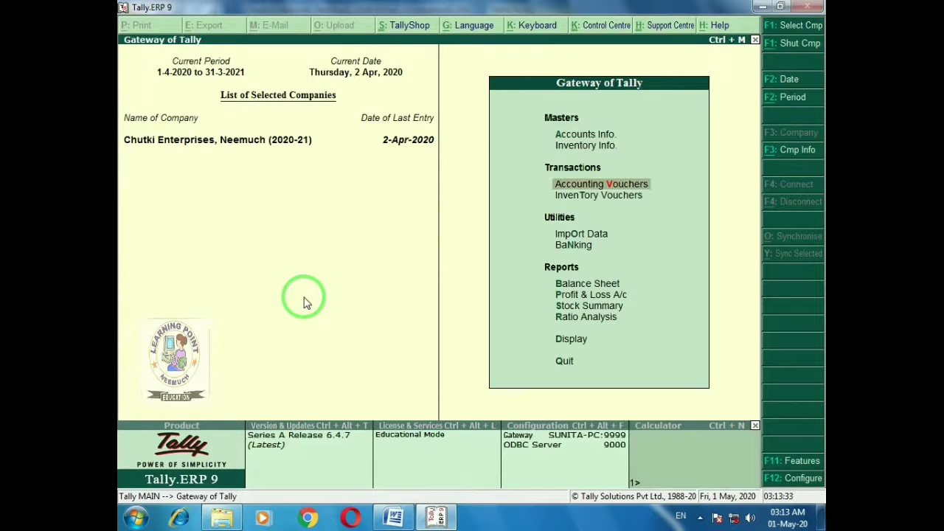
key(Return)
Start a Payment voucher debiting Computer A/c 30,000
key(alt+Tab)
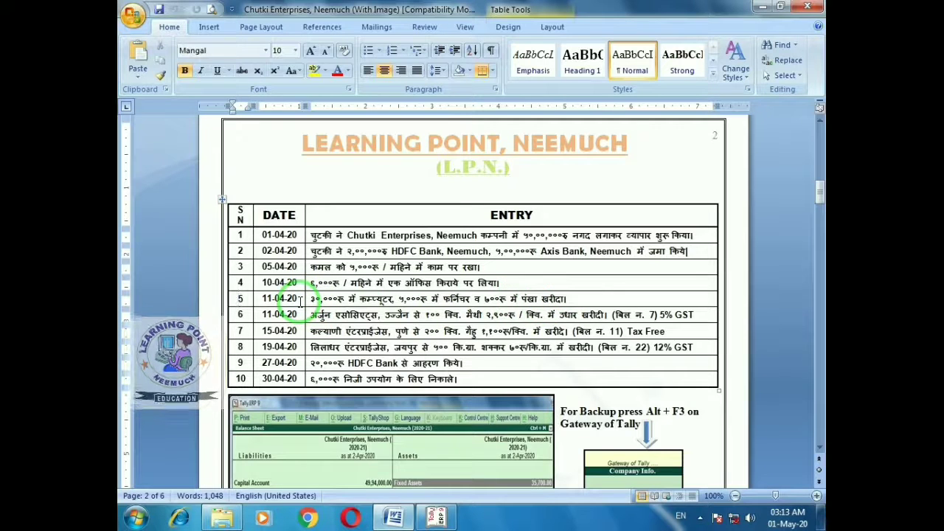
key(alt+Tab)
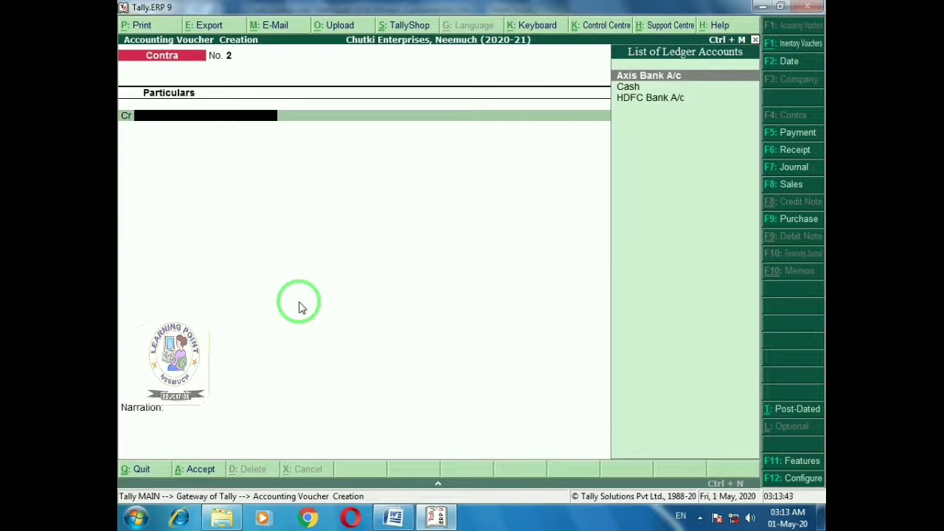
key(F5)
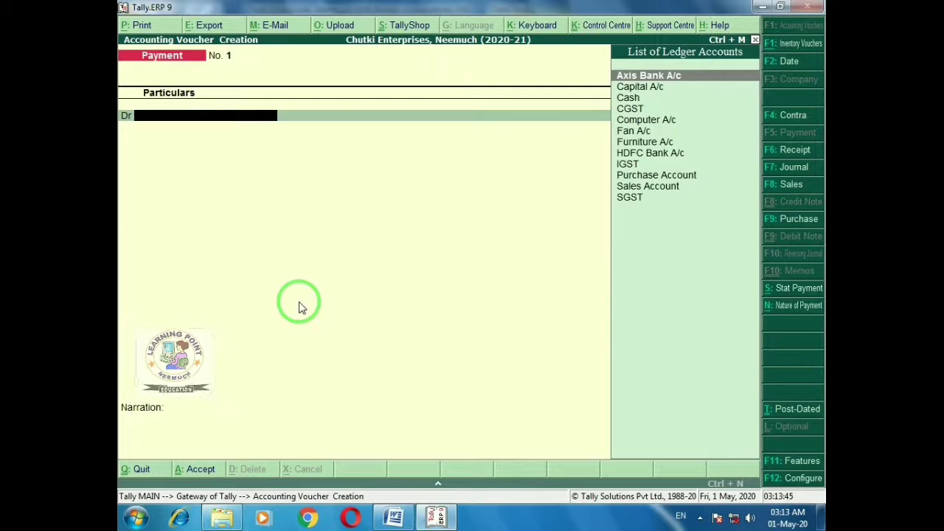
text(com)
key(Return)
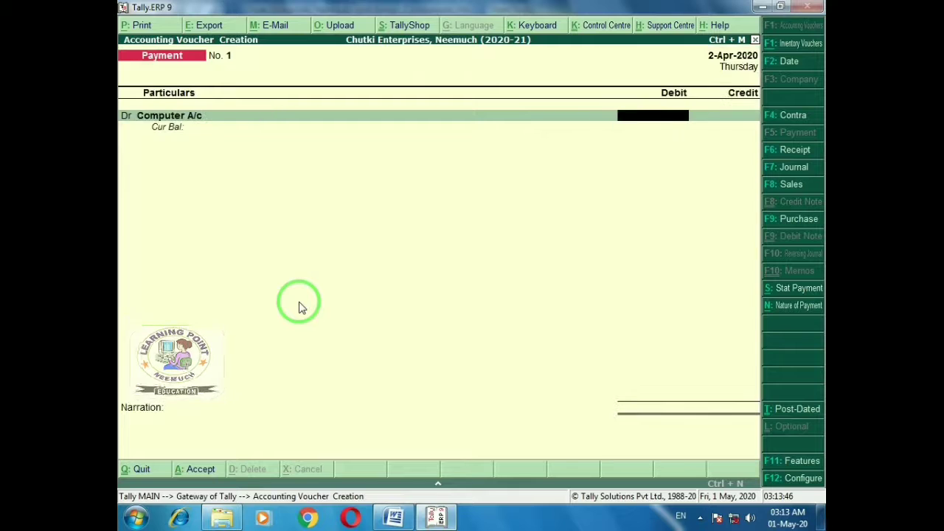
text(30,000)
key(Return)
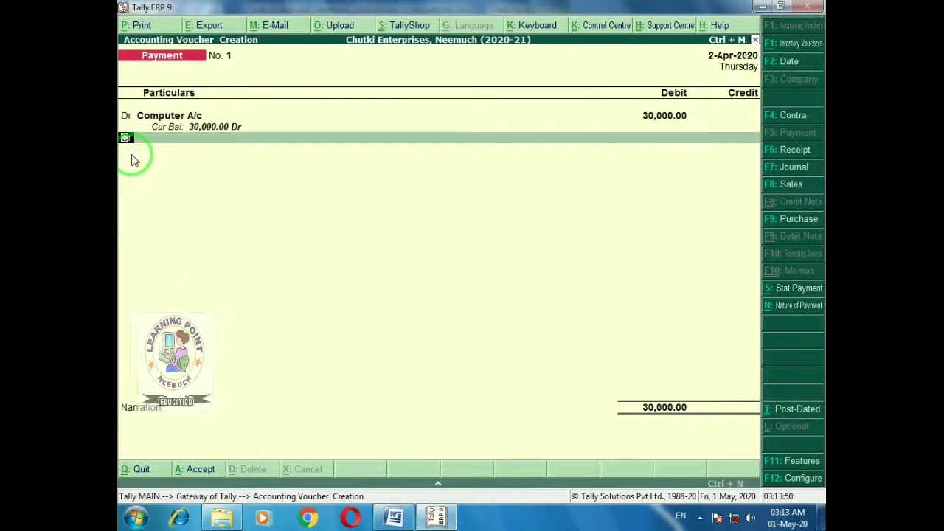
Add debit lines for Furniture A/c 5,000 and Fan A/c 700
text(d)
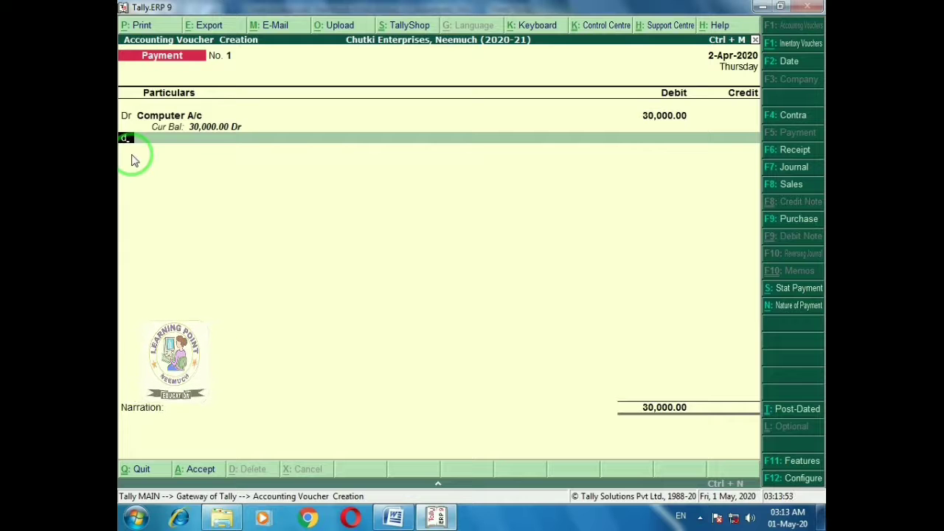
key(Return)
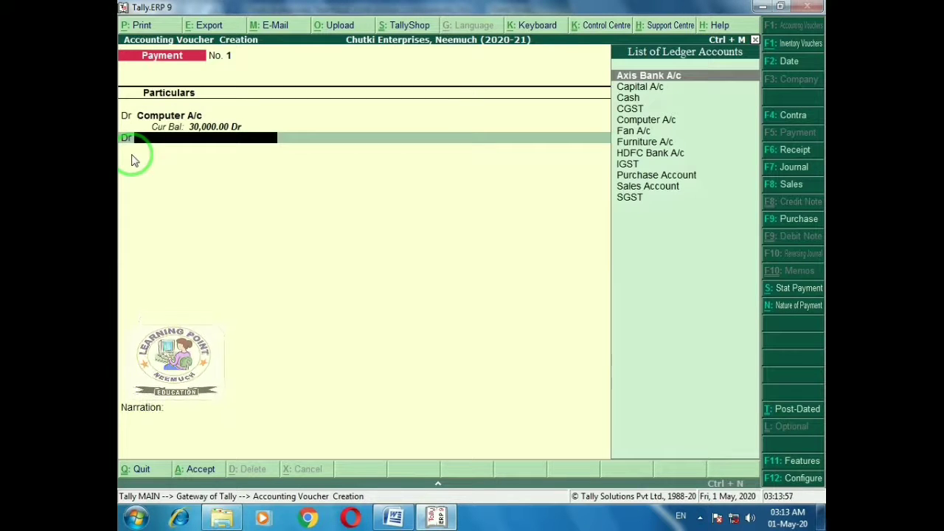
key(alt+Tab)
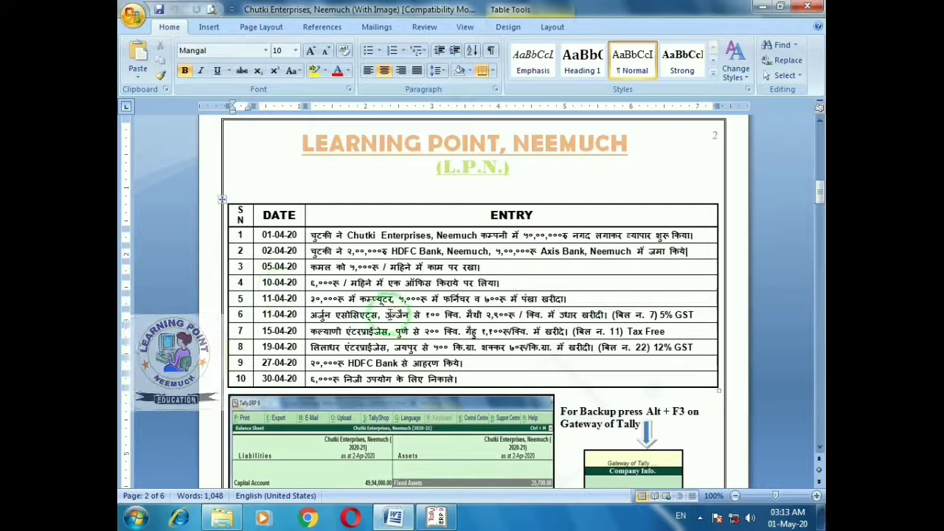
key(alt+Tab)
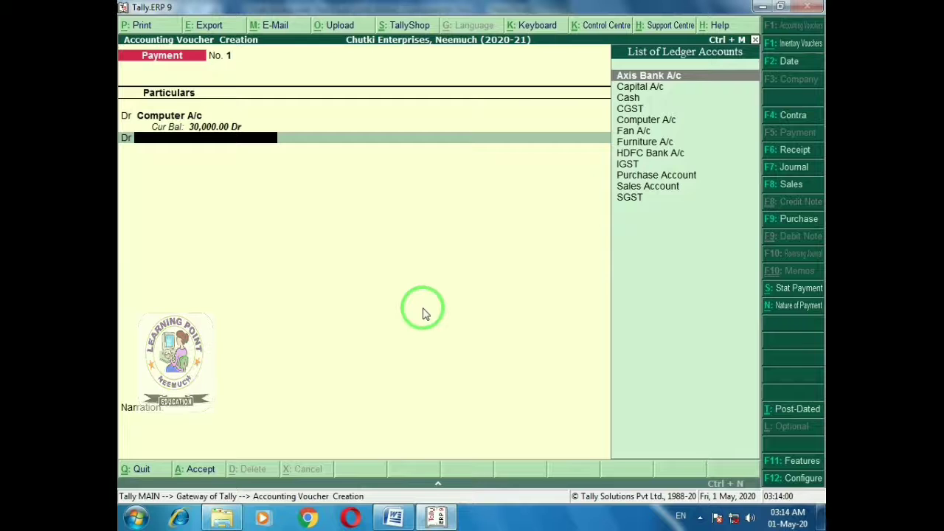
text(Fur)
key(Return)
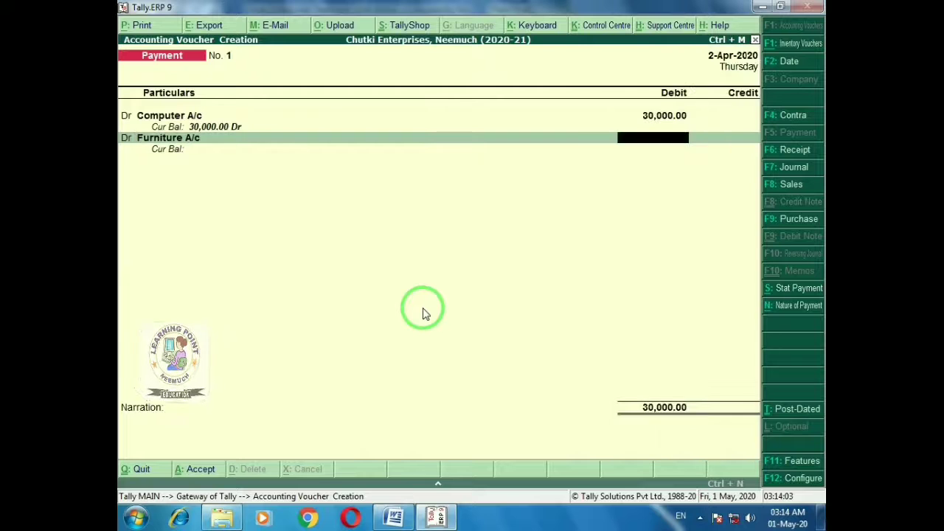
text(5000)
key(Return)
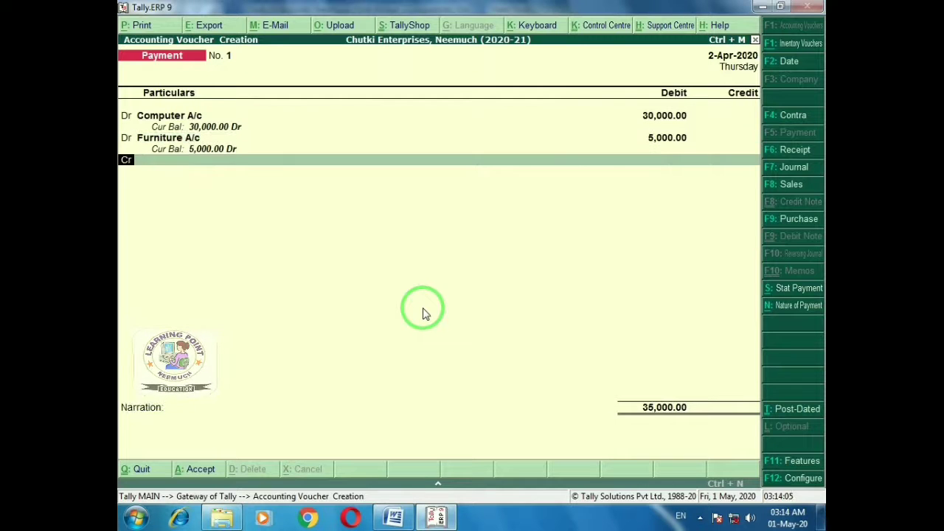
text(d)
key(Return)
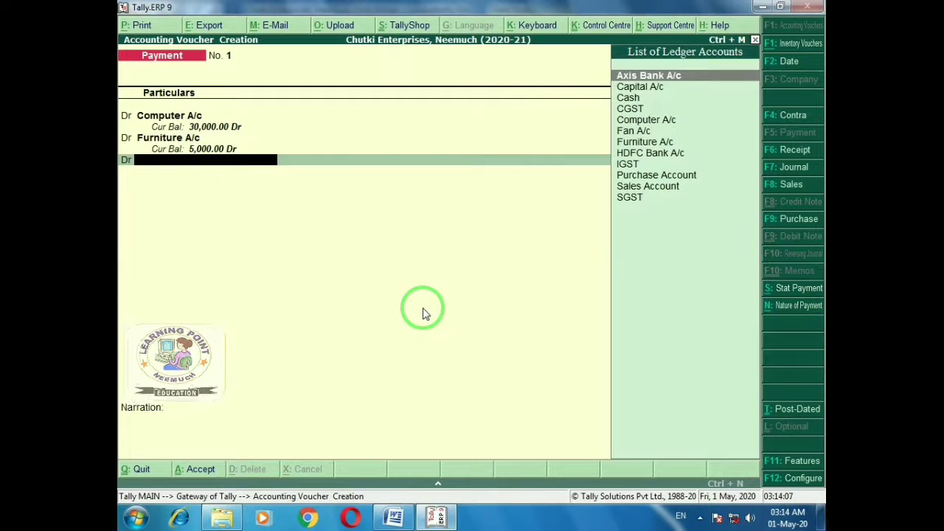
key(alt+Tab)
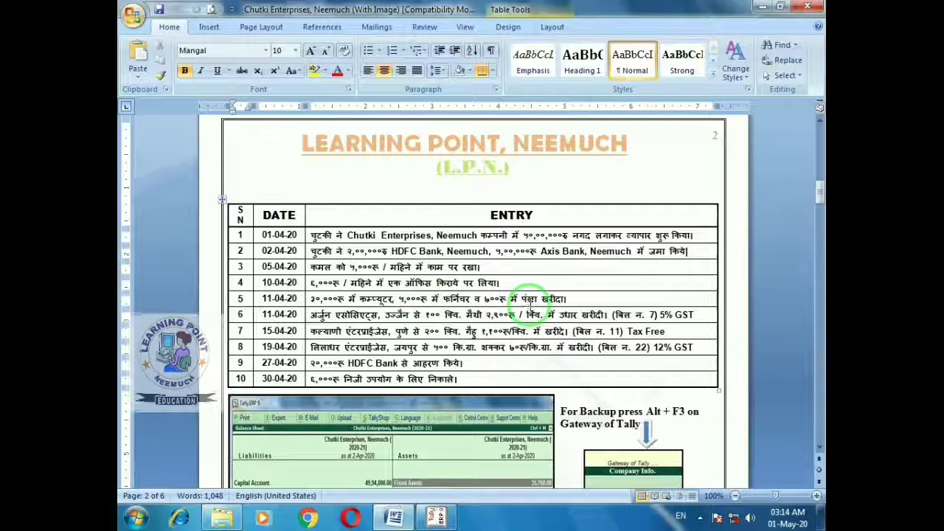
key(alt+Tab)
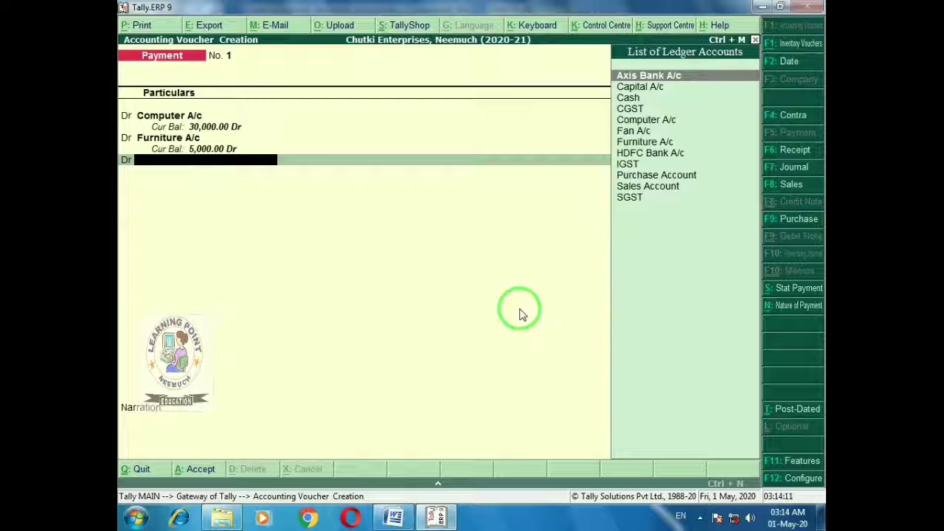
text(Fa)
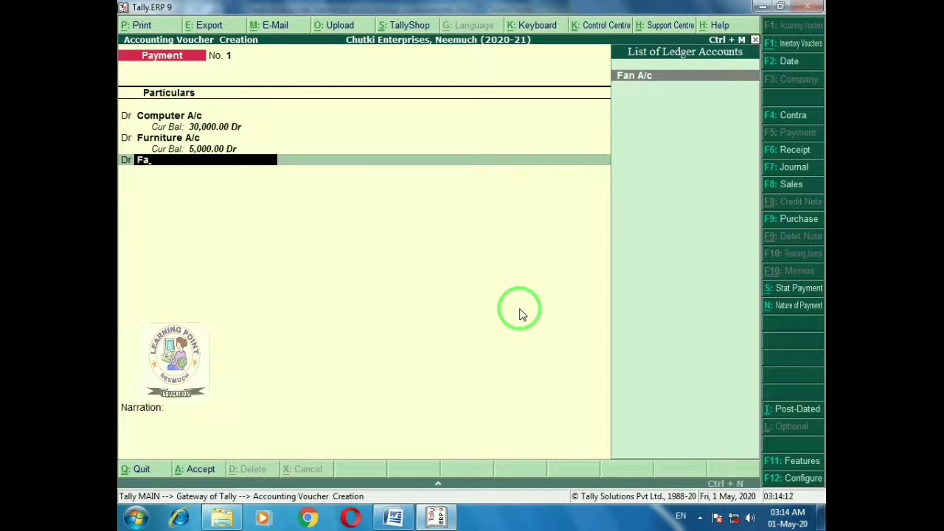
key(Return)
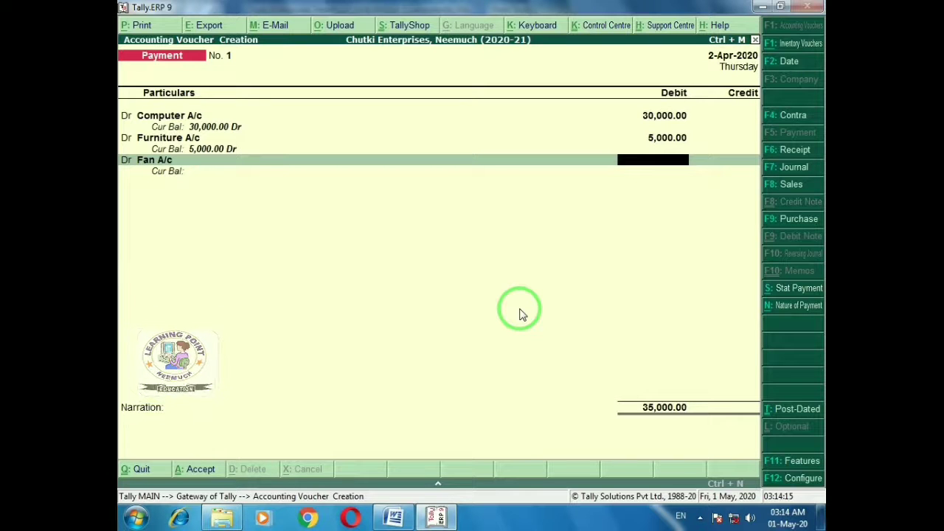
text(700)
key(Return)
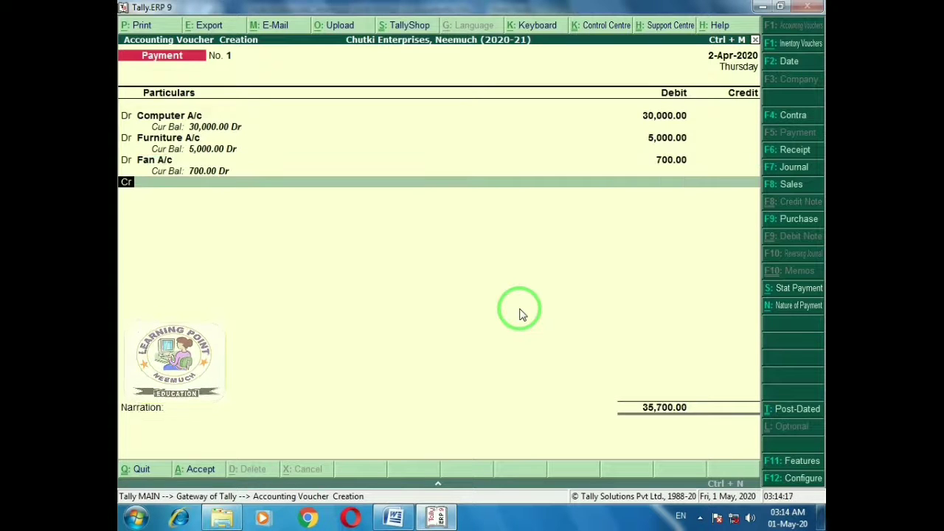
Credit Cash 35,700.00 to balance the payment and verify against the Word table
key(Return)
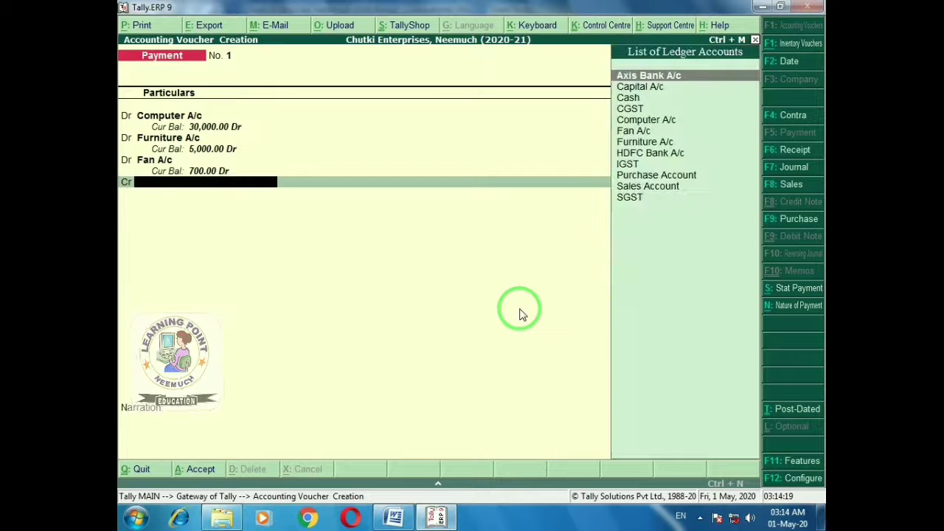
text(cash)
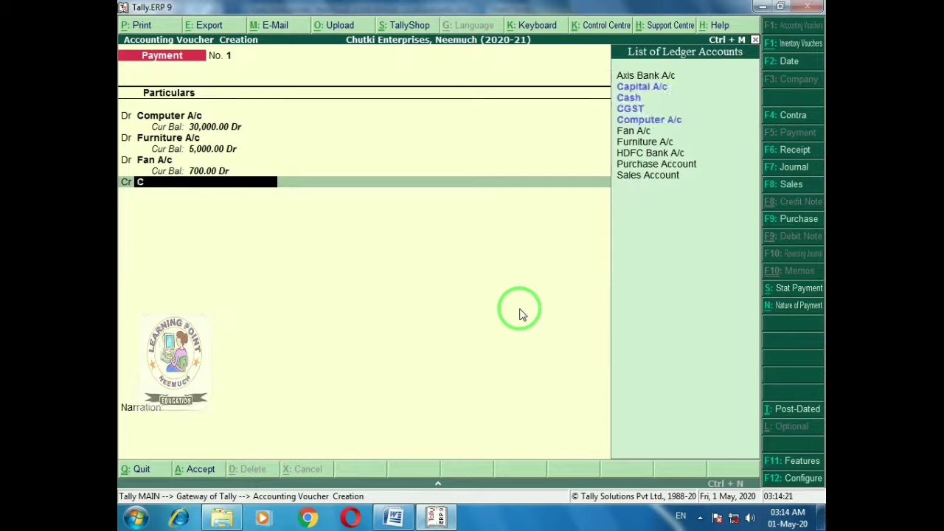
key(Return)
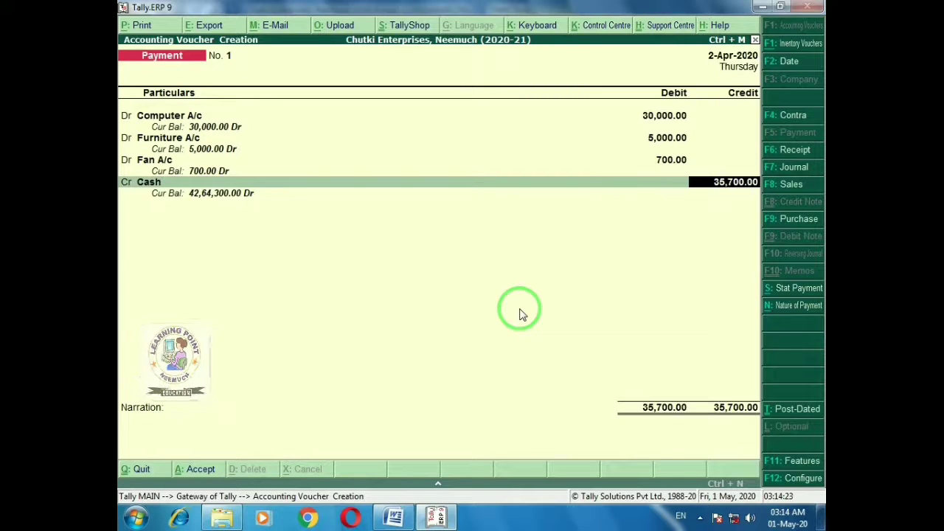
key(Return)
key(Return)
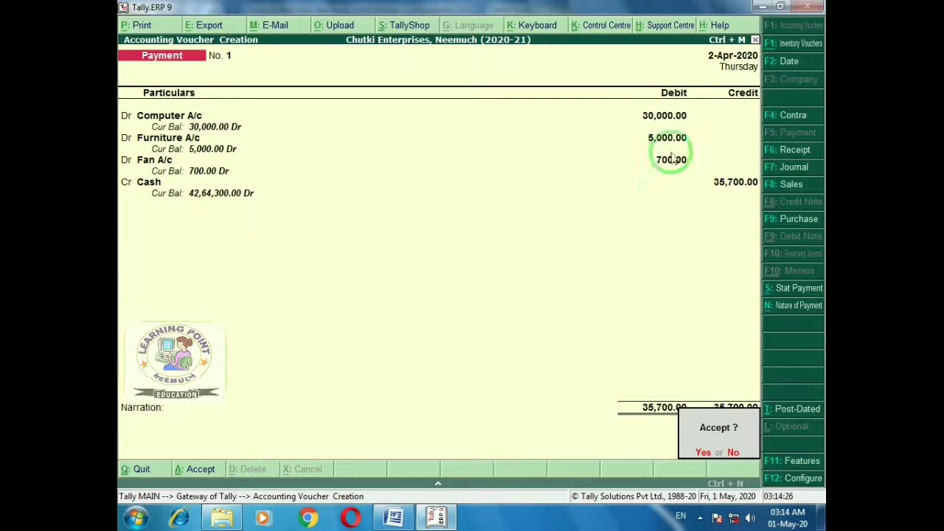
key(alt+Tab)
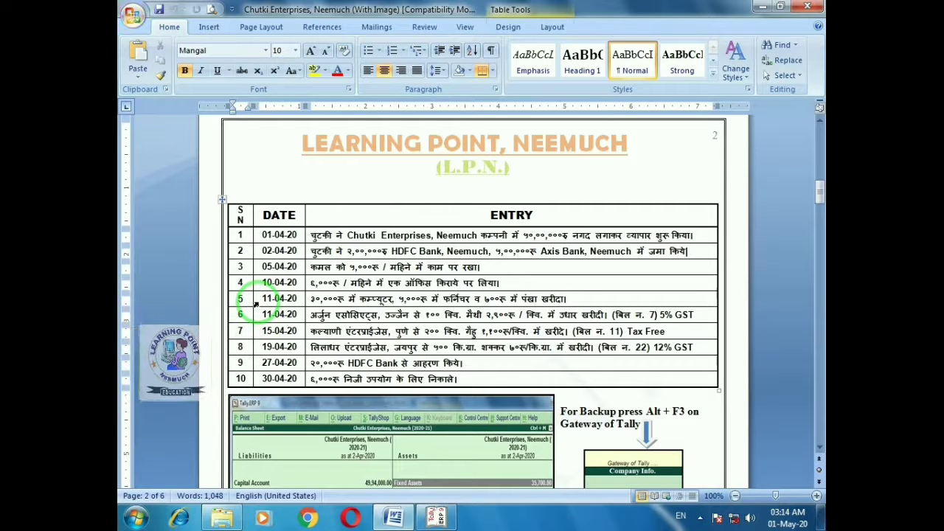
key(alt+Tab)
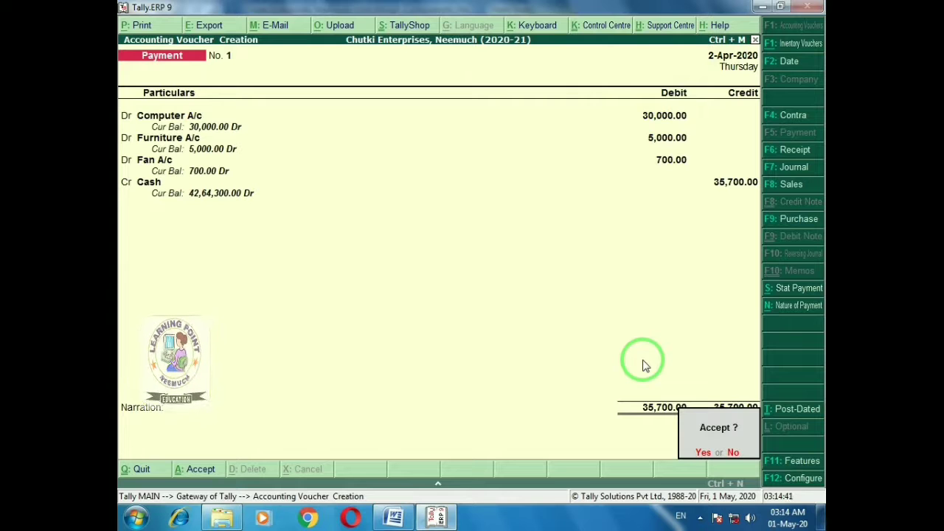
Save Payment voucher No. 1 and read entry 6 in the Word table
key(Return)
key(alt+Tab)
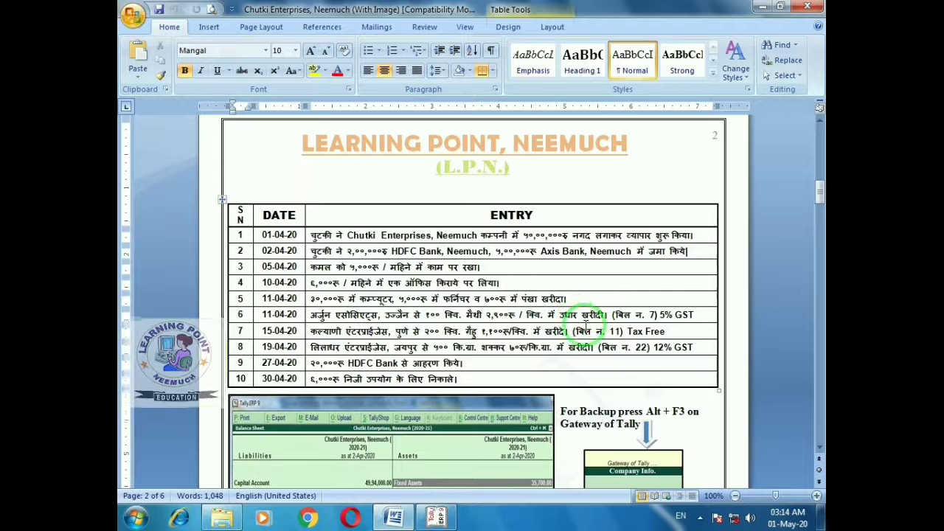
key(alt+Tab)
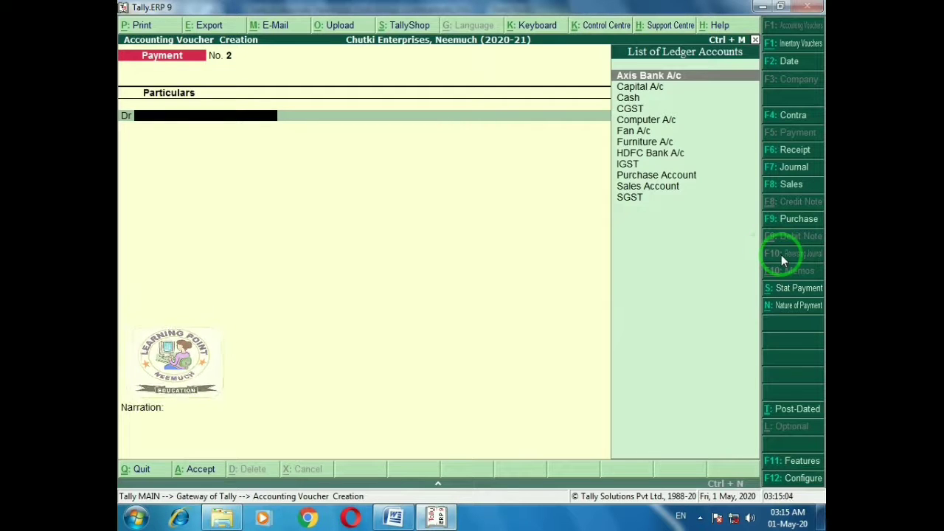
Start a Purchase voucher with supplier invoice number 7, dated 2-Apr-2020
click(771, 220)
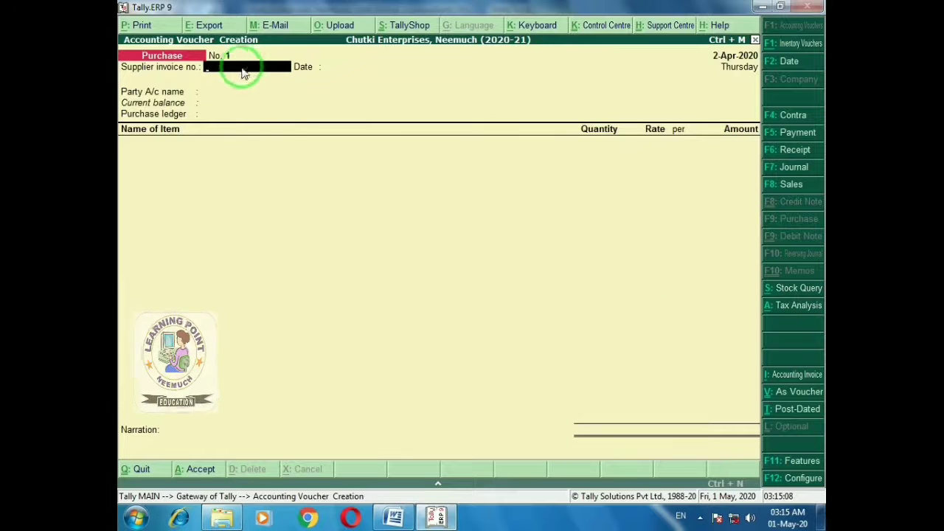
key(alt+Tab)
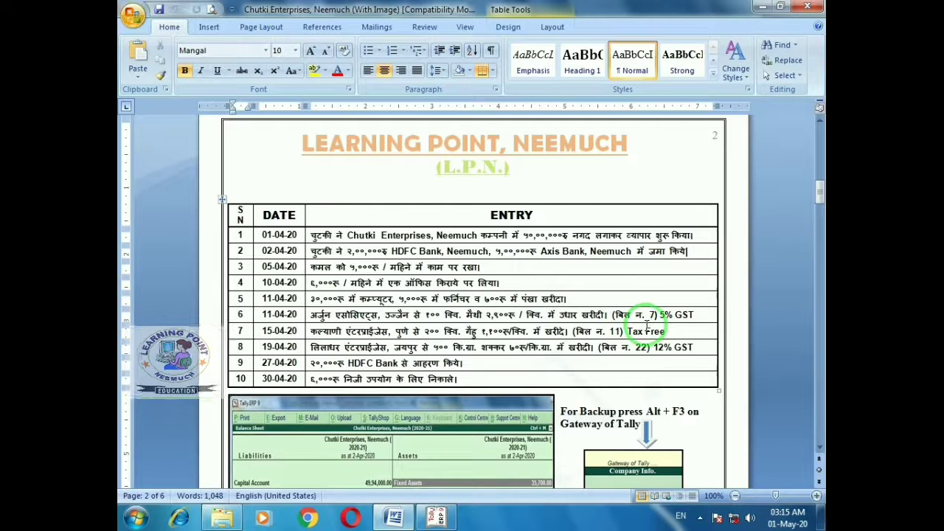
key(alt+Tab)
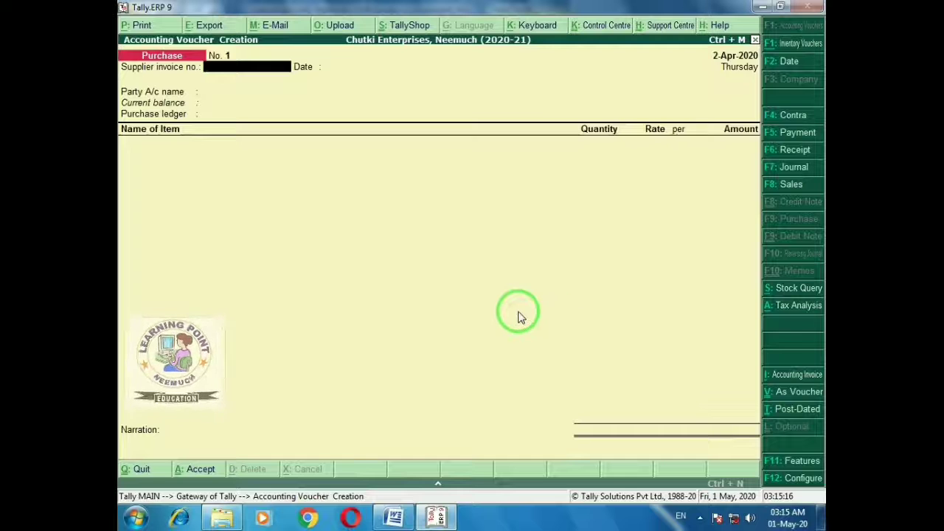
text(7)
key(Return)
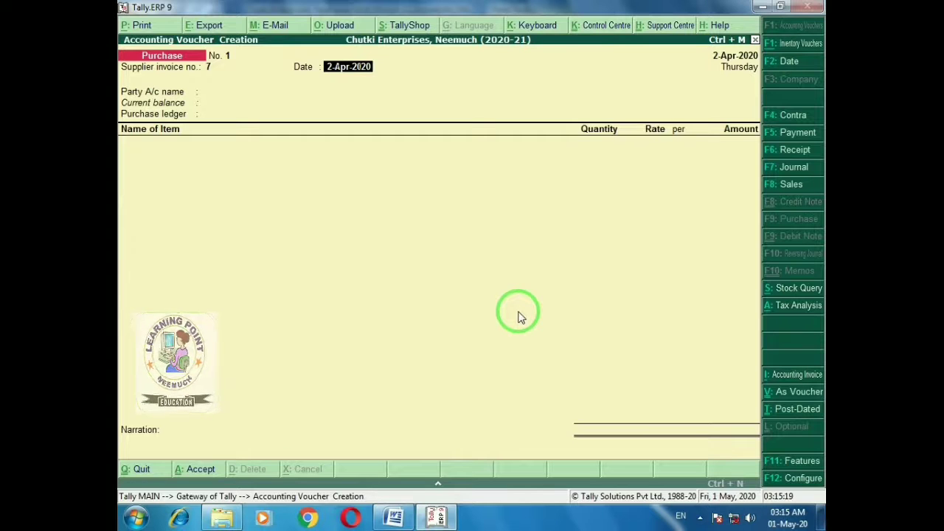
key(Return)
key(alt+Tab)
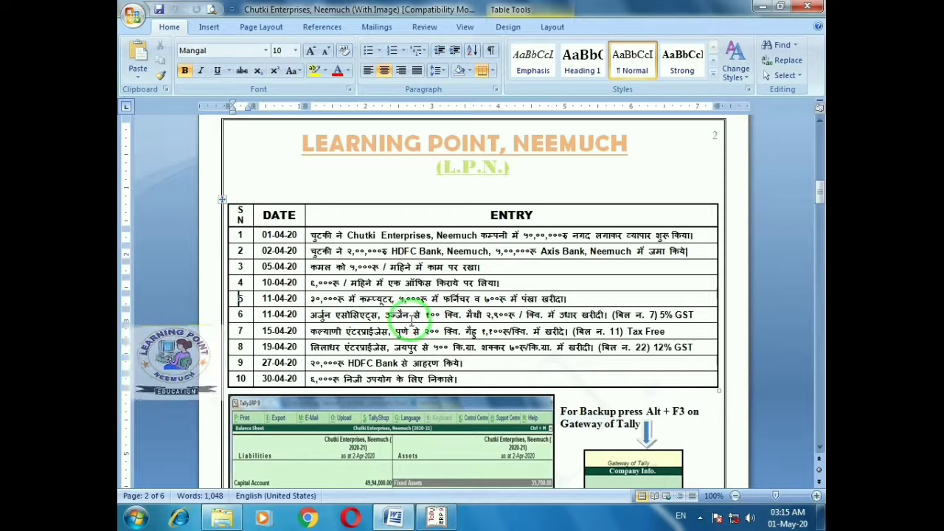
key(alt+Tab)
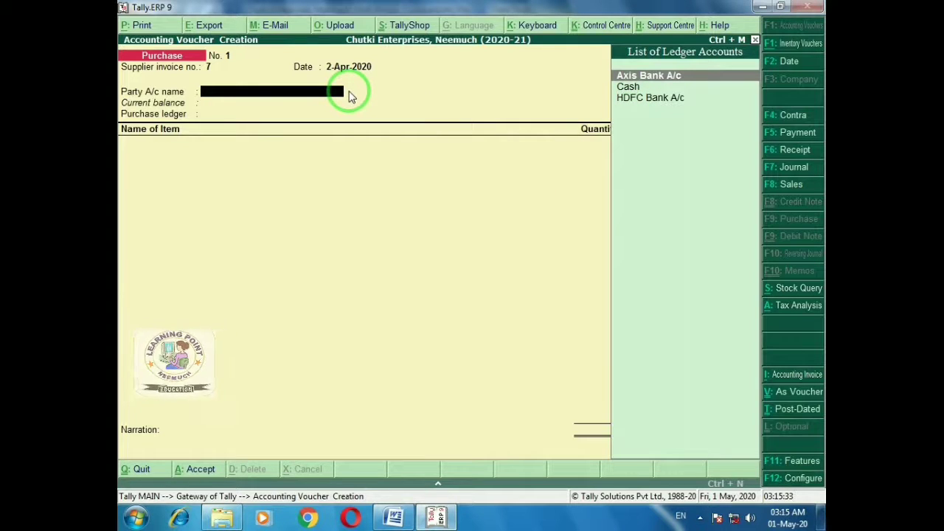
Create ledger 'Arjun associates, Ujjain' under Sundry Creditors with default bill-by-bill settings
key(alt+c)
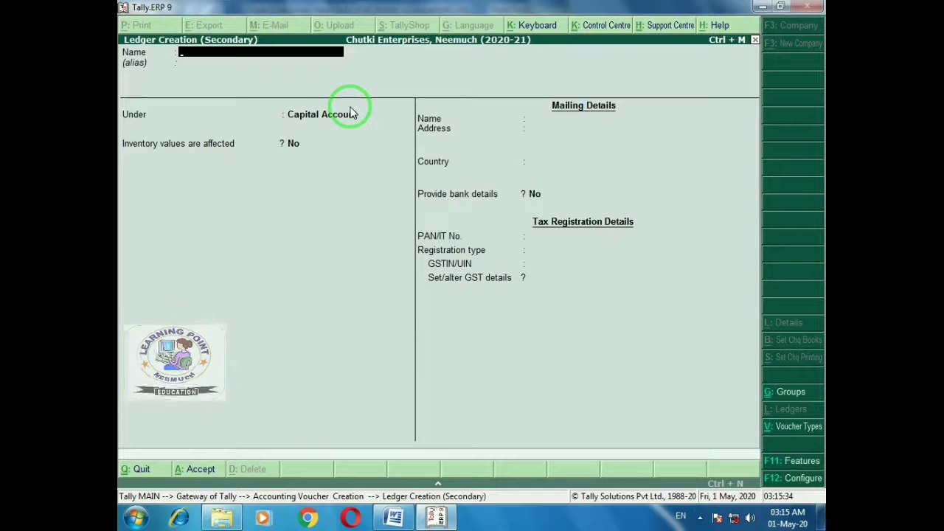
text(Ar)
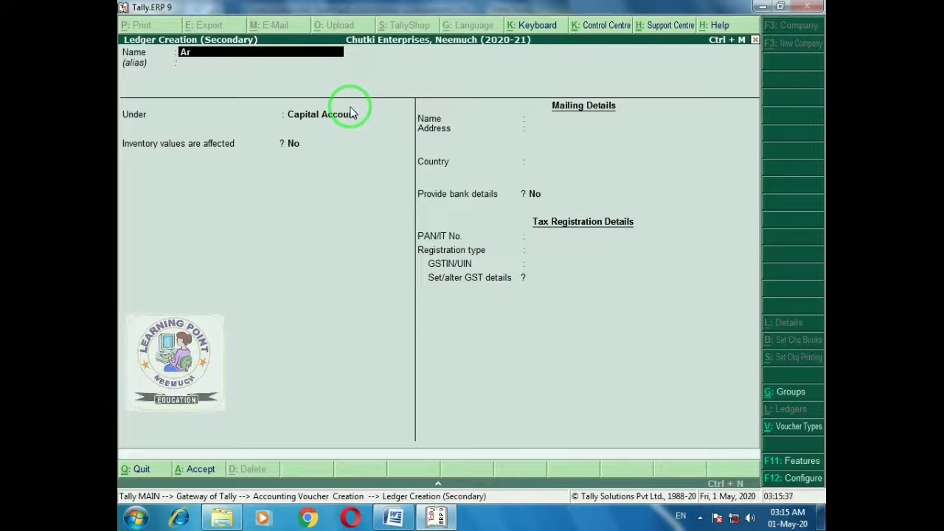
text(jun associates)
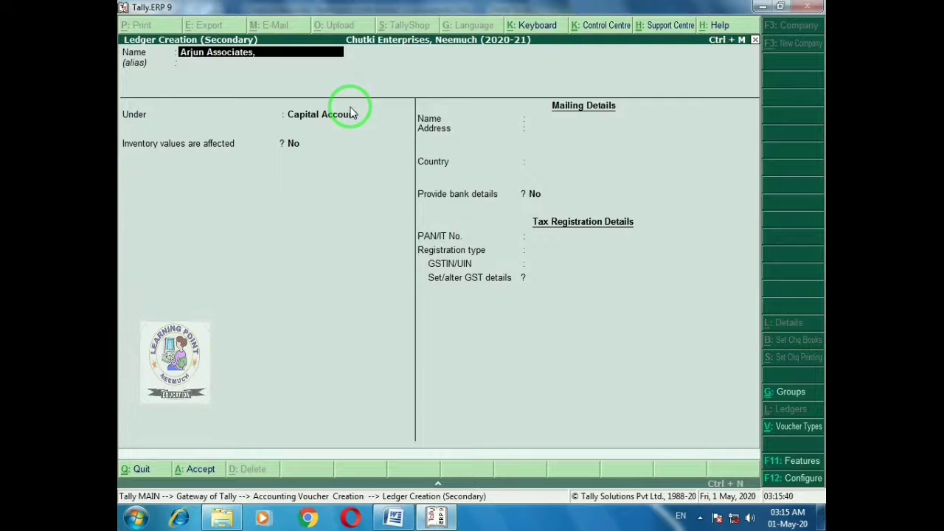
text(, Ujjain)
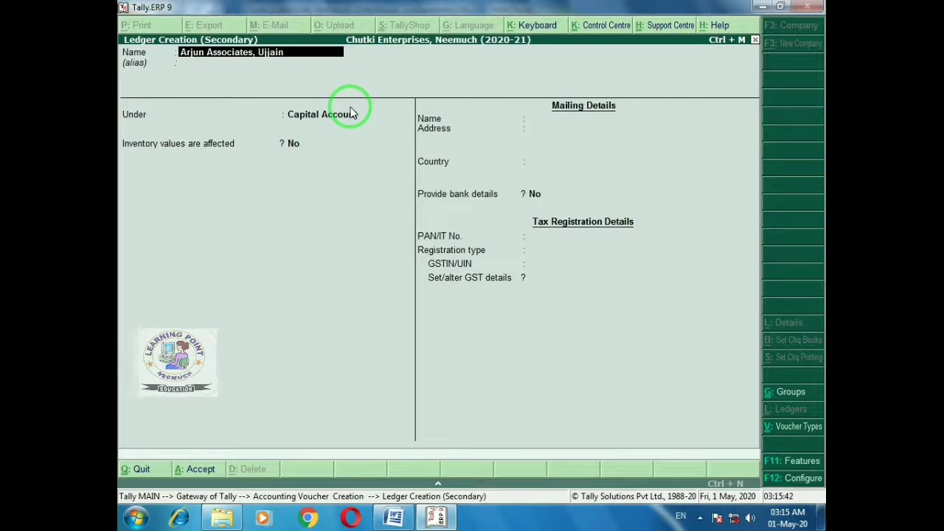
key(Return)
key(Return)
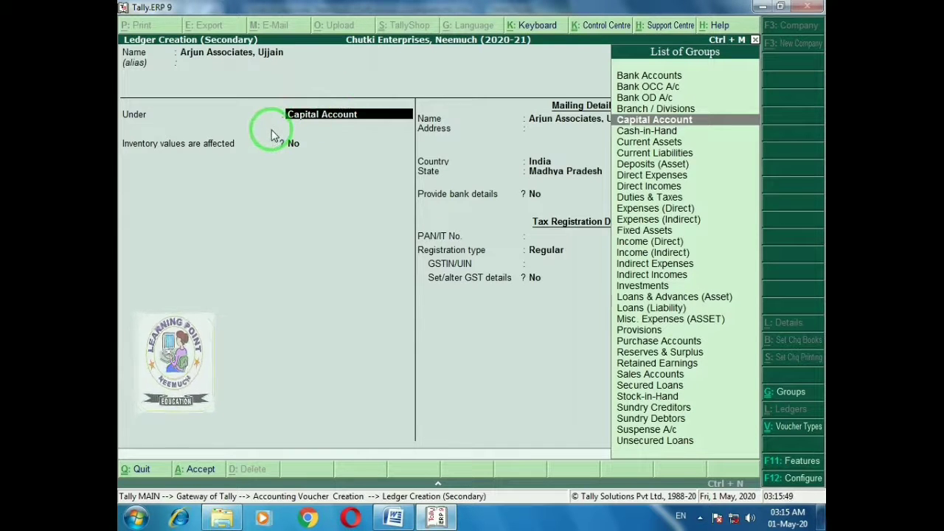
text(Sun)
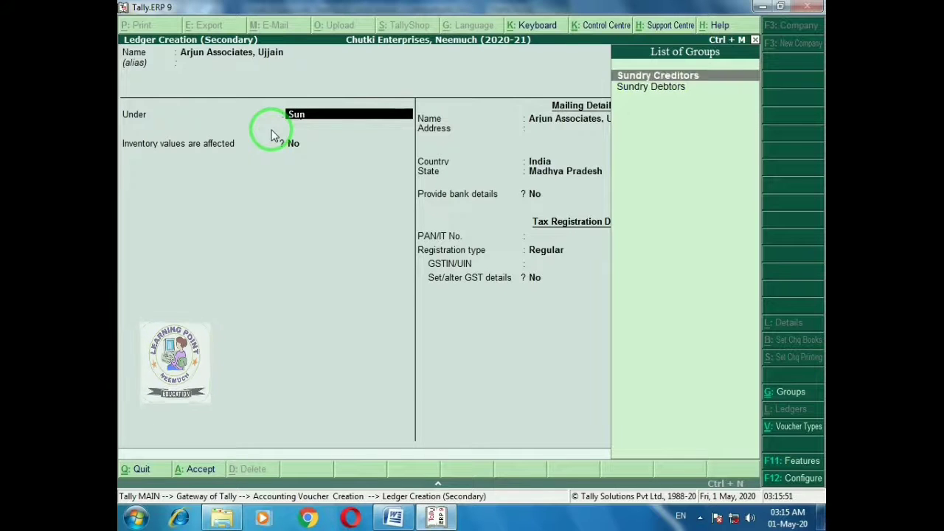
key(Return)
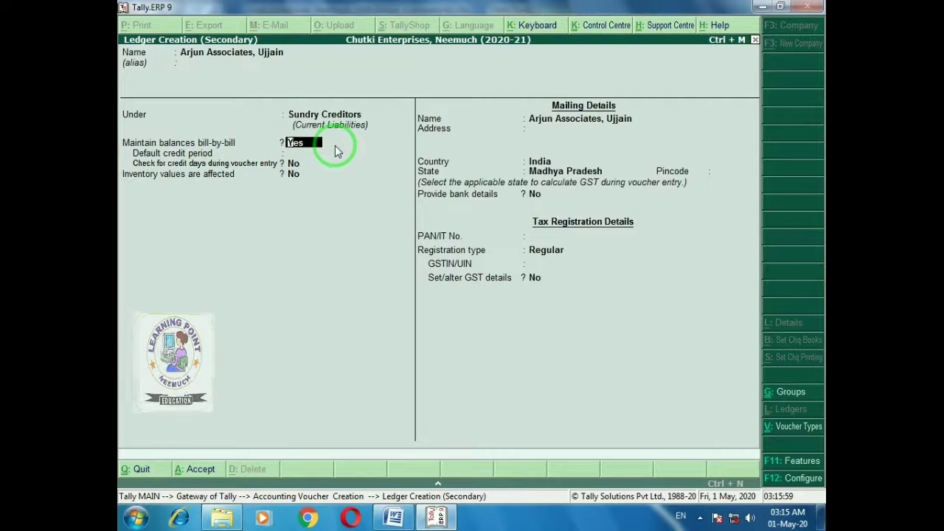
key(Return)
key(Return)
Enter address Ujjain, Madhya Pradesh Regular registration and the supplier's GSTIN, then save the ledger
key(Return)
key(Return)
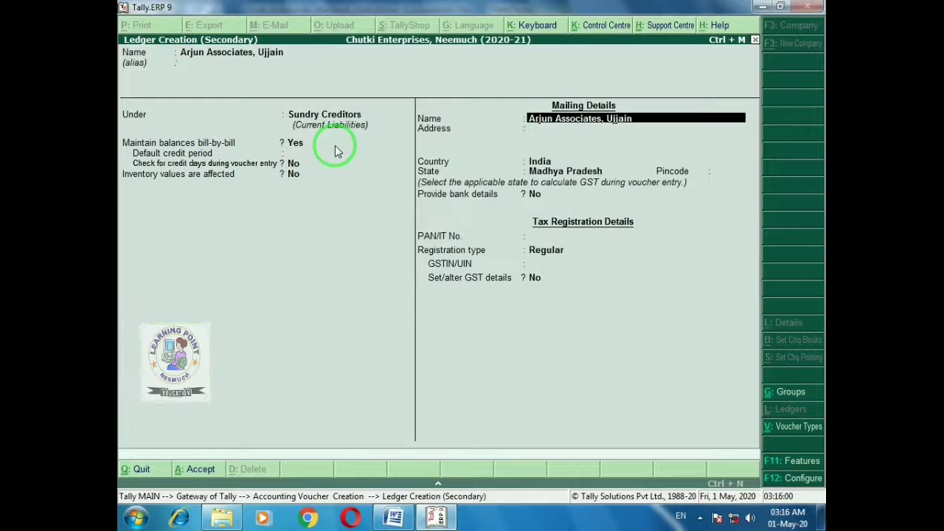
key(Return)
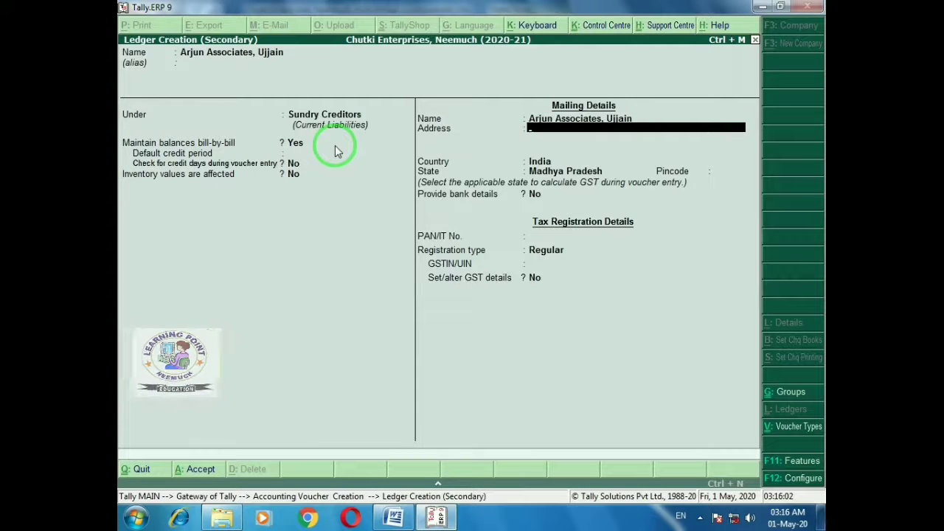
text(Ujjain)
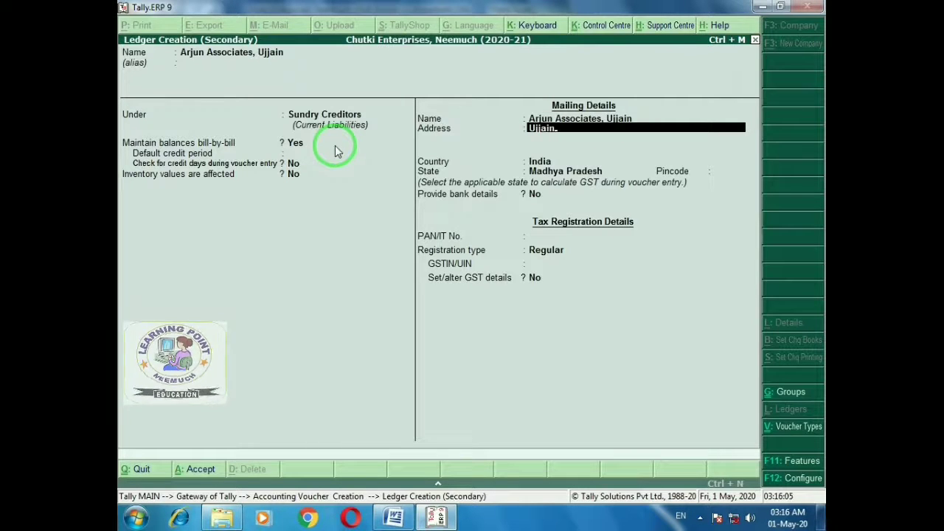
key(Return)
key(Return)
key(Return)
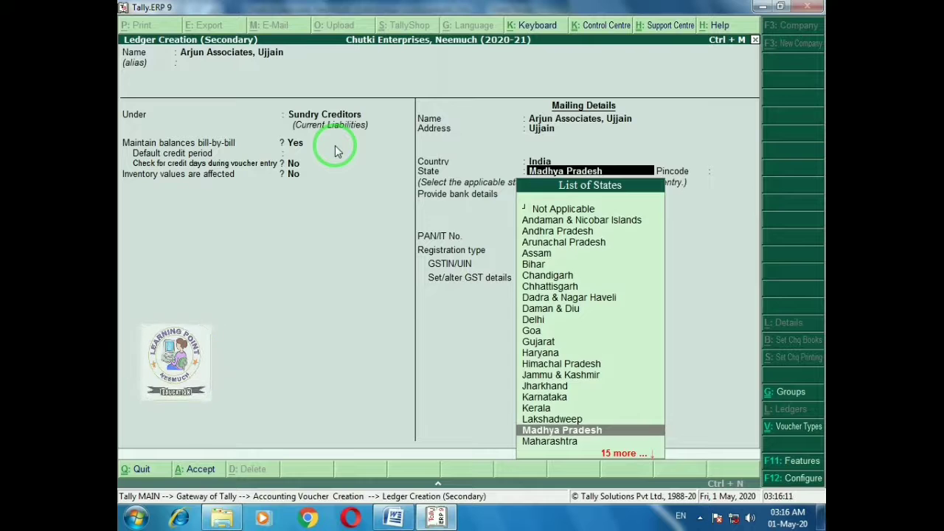
key(Return)
key(Return)
key(Return)
key(Return)
key(Return)
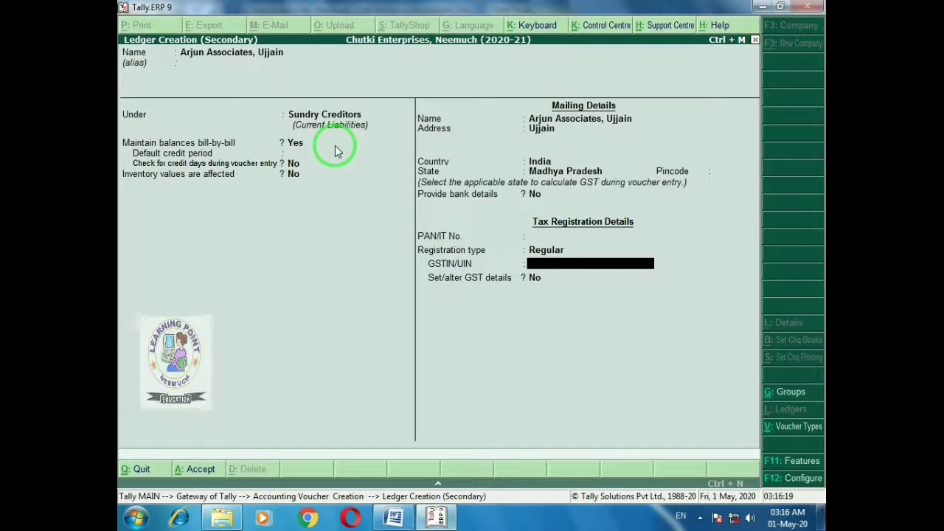
text(23)
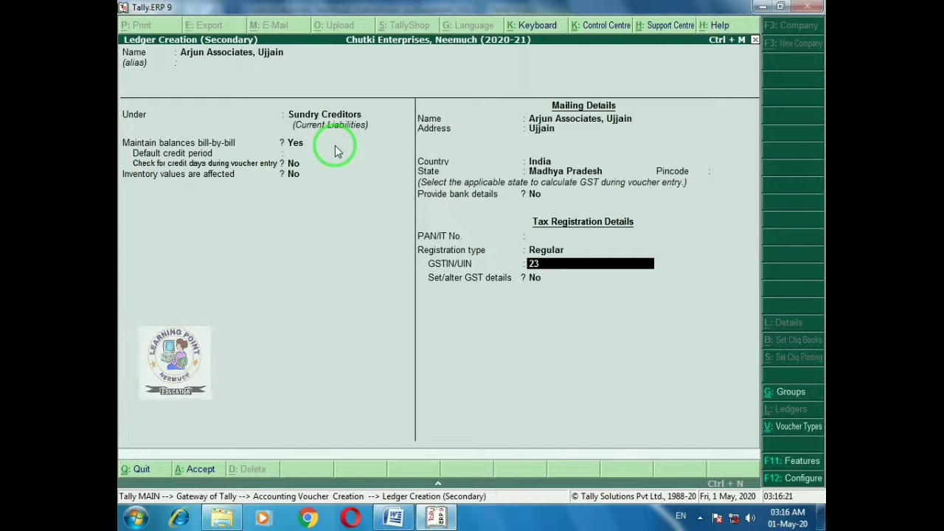
text(AJHMN)
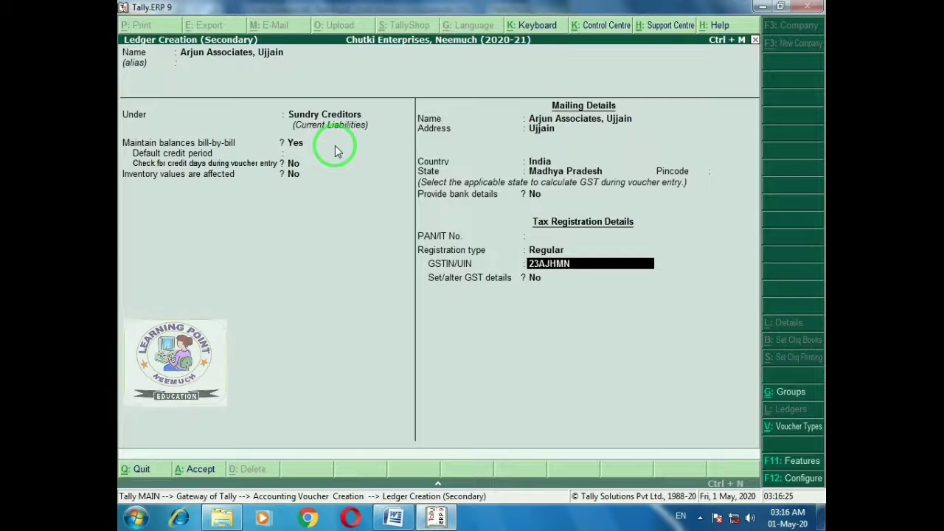
text(1020A1Z1)
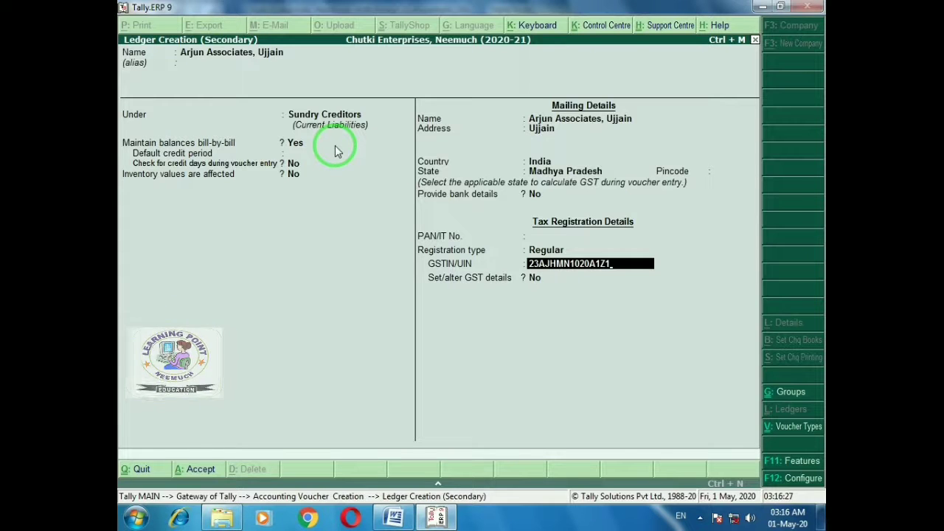
key(Return)
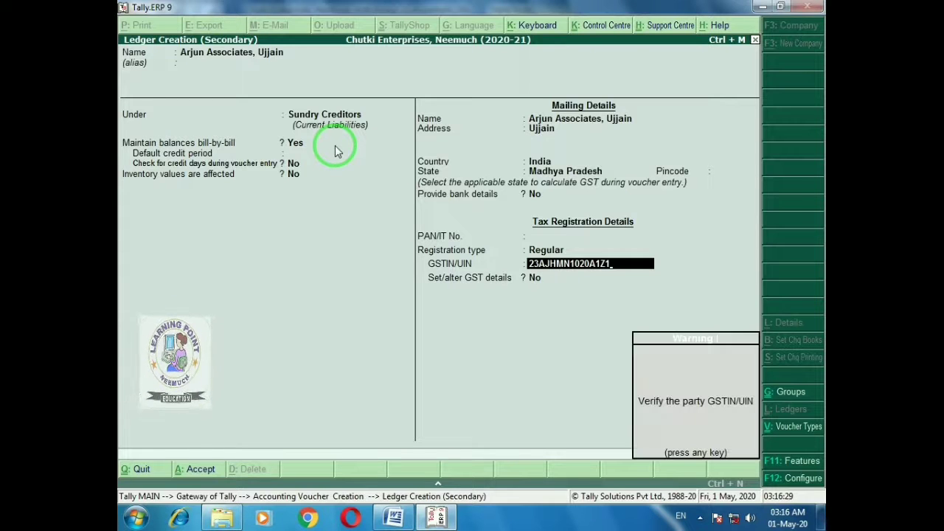
key(Return)
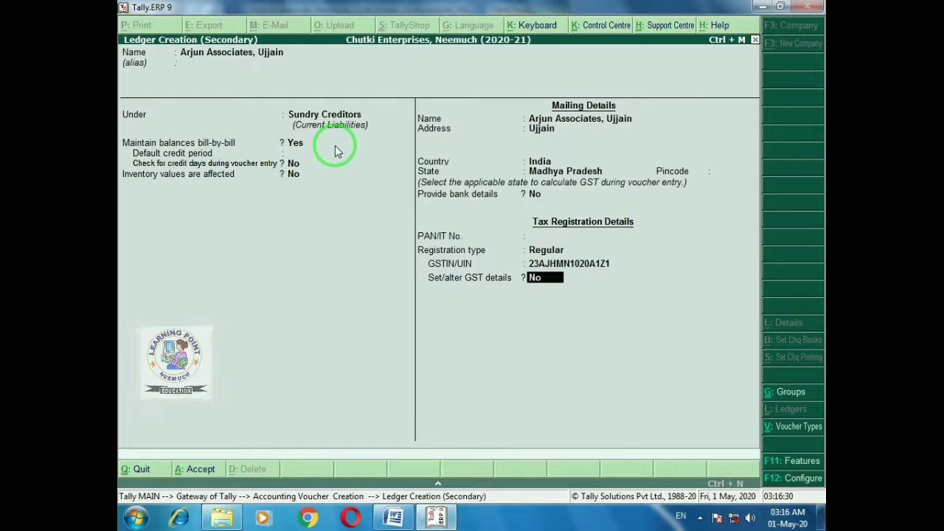
key(Return)
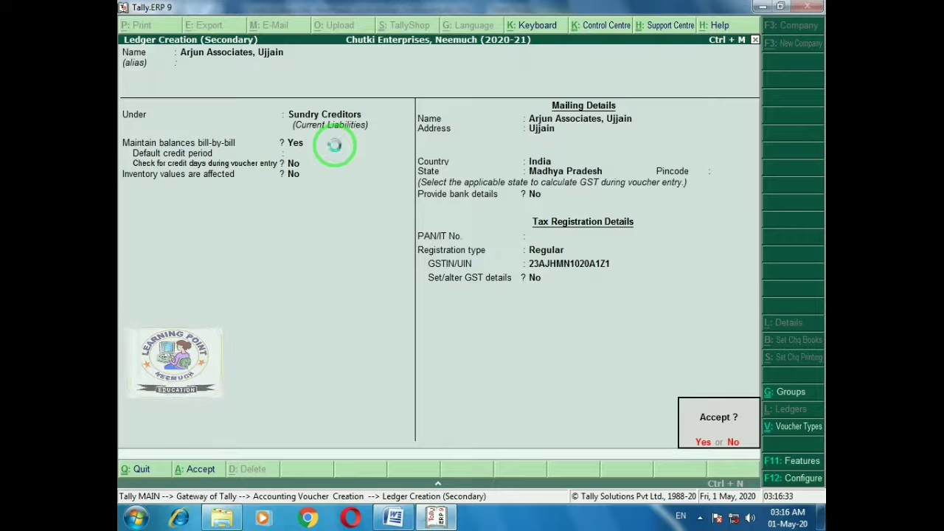
key(Return)
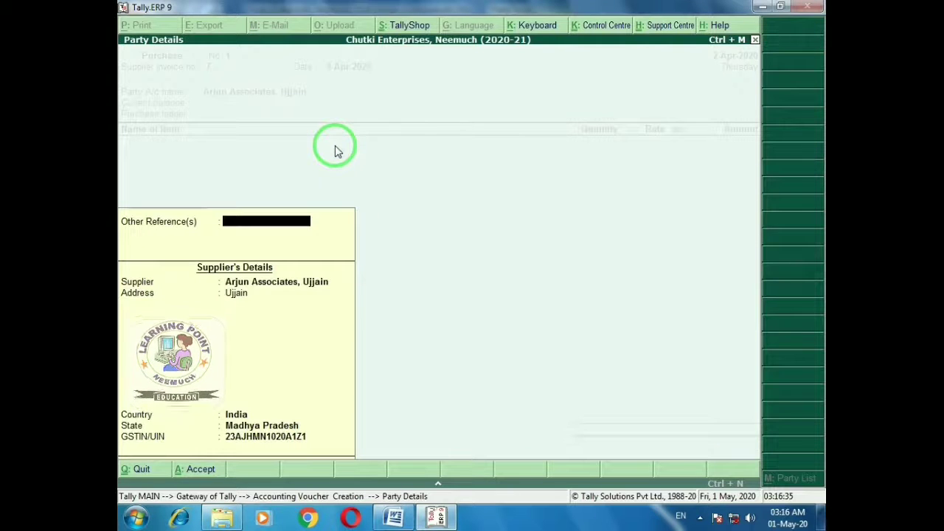
Accept Arjun Associates' party details and choose Purchase Account as the purchase ledger
key(Return)
key(Return)
key(Return)
key(Return)
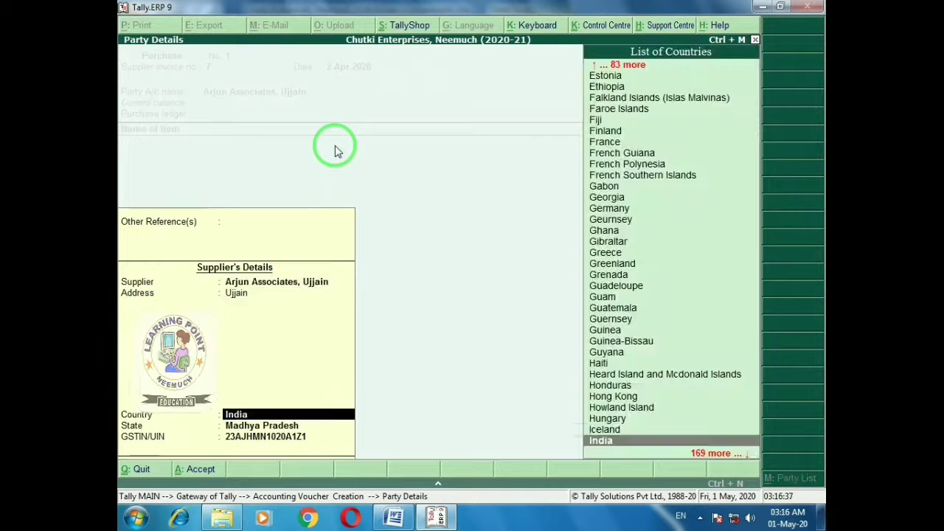
key(Return)
key(Return)
key(Return)
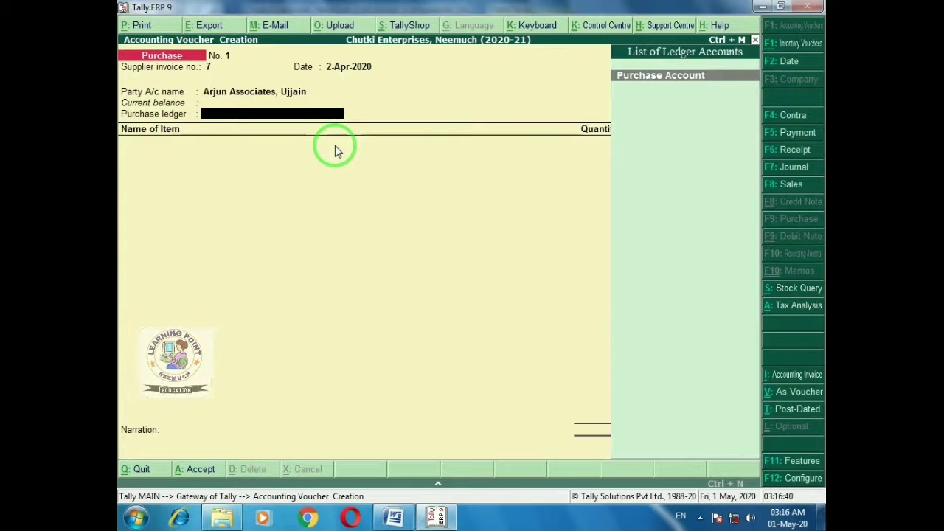
key(Return)
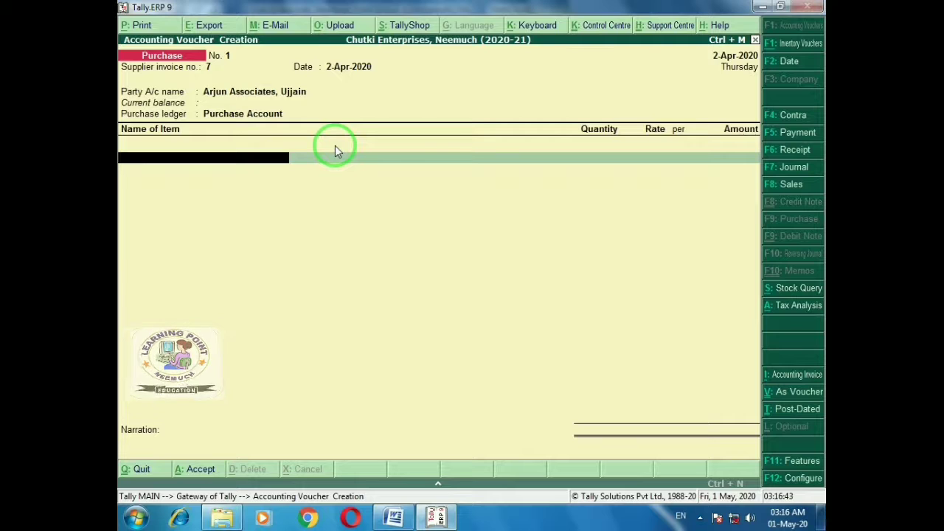
key(alt+Tab)
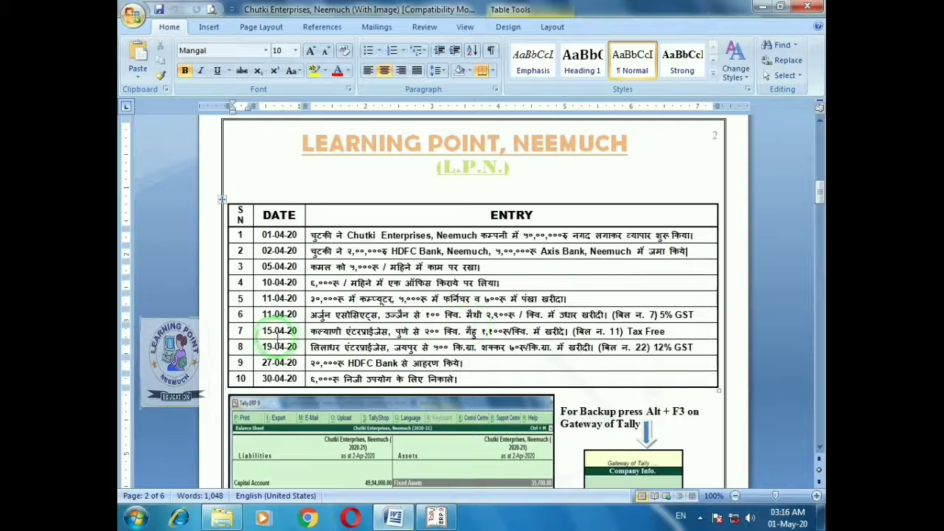
key(alt+Tab)
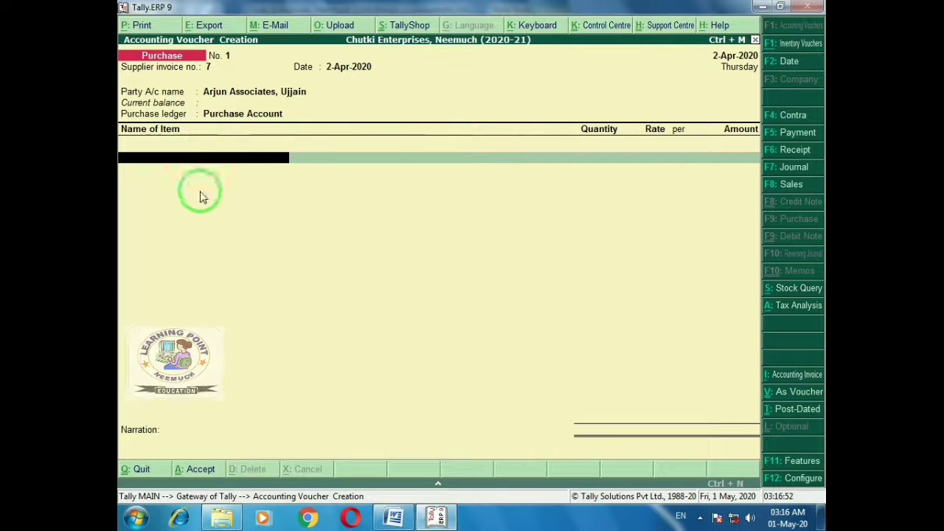
key(space)
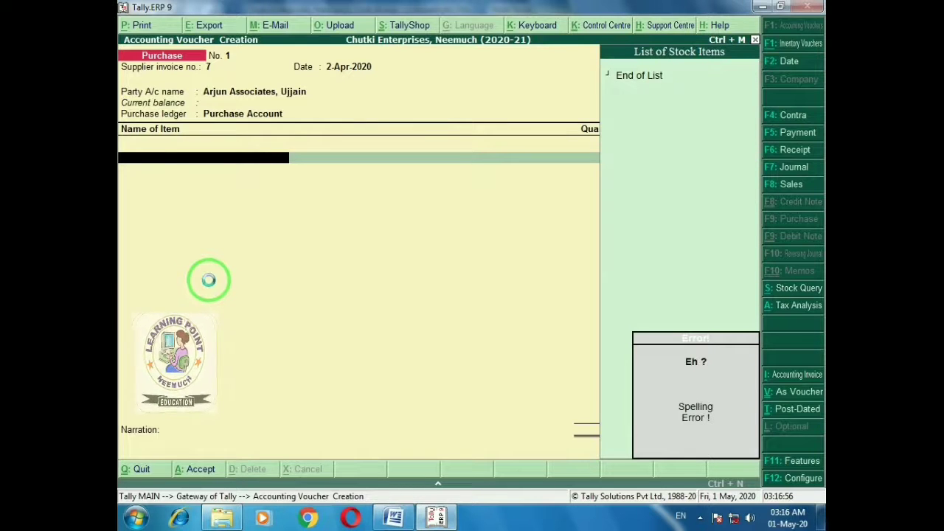
Create stock item Fenugreek with alias Menthi under the Primary group
key(alt+c)
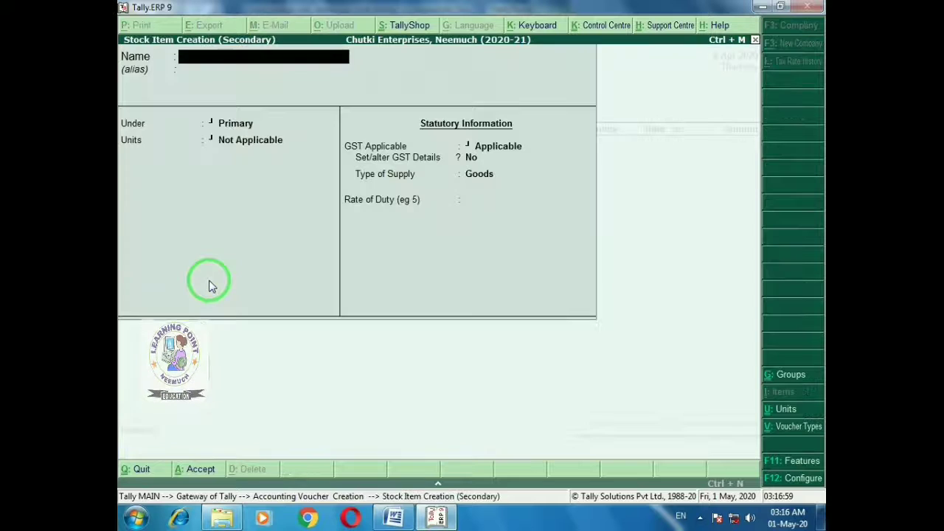
text(Fen)
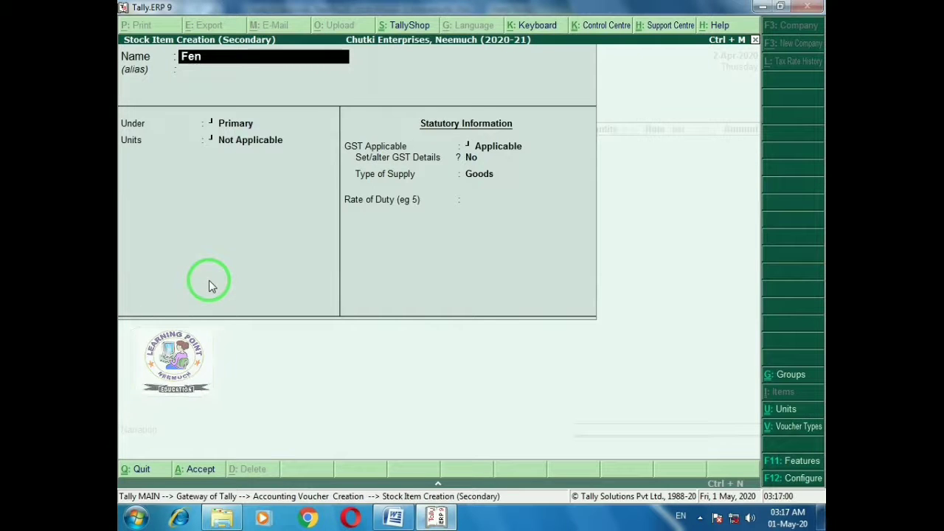
text(ugr)
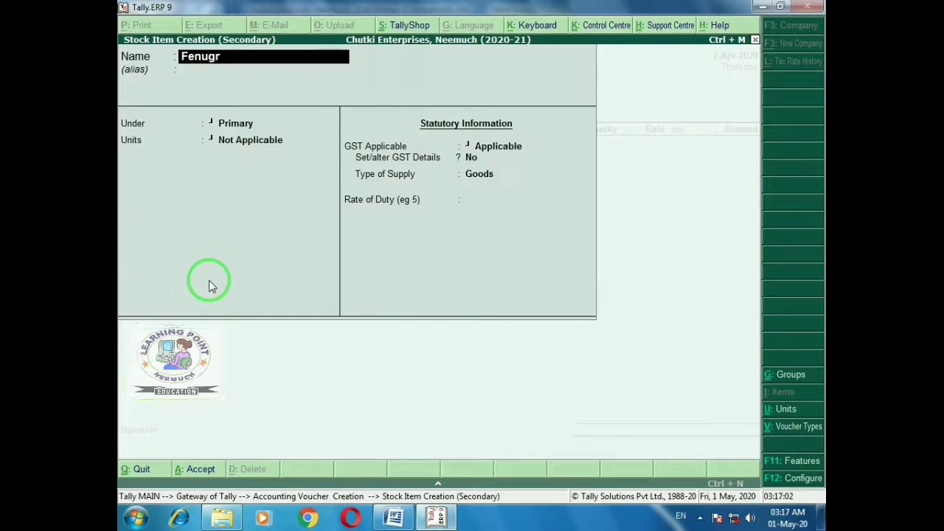
text(eek)
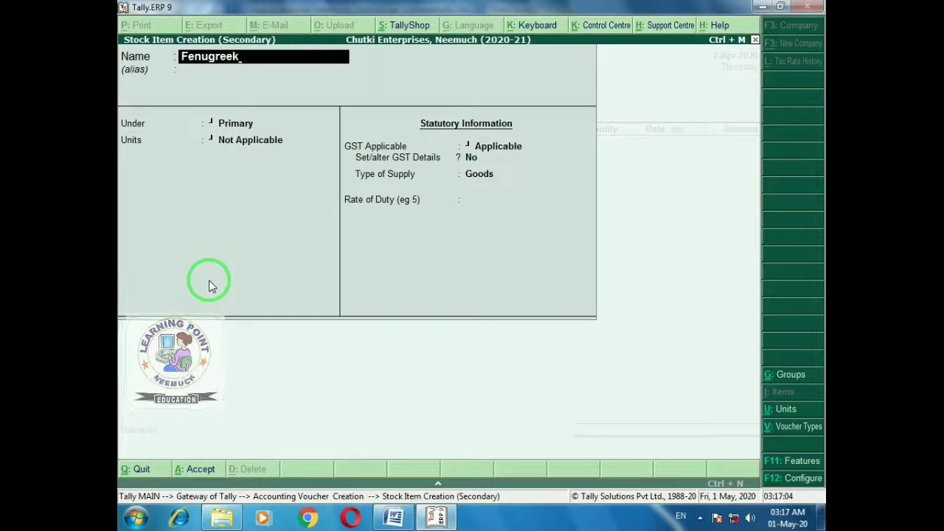
key(Return)
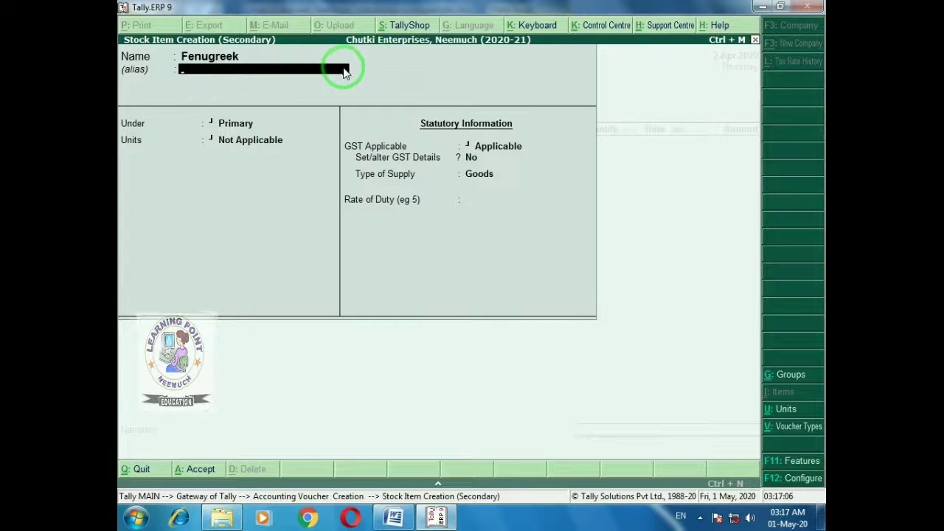
text(Menthi)
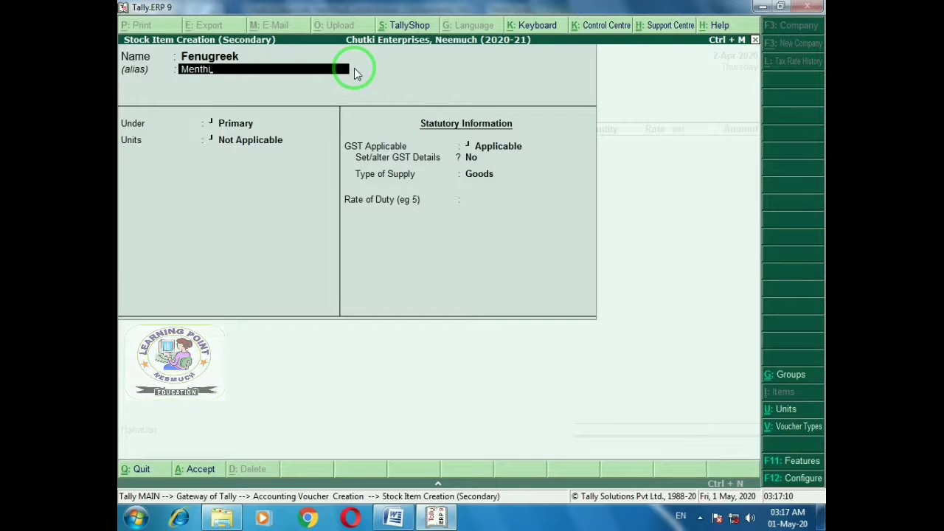
key(Return)
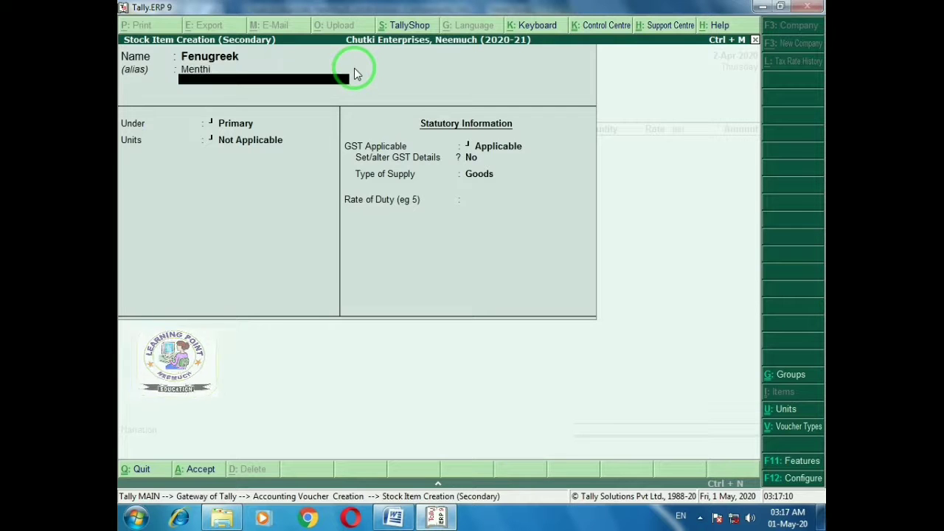
key(Return)
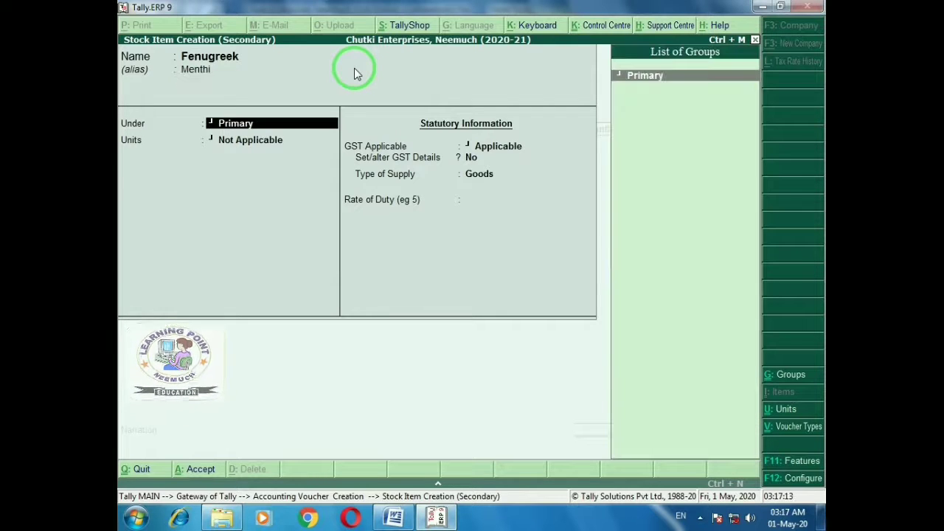
key(Return)
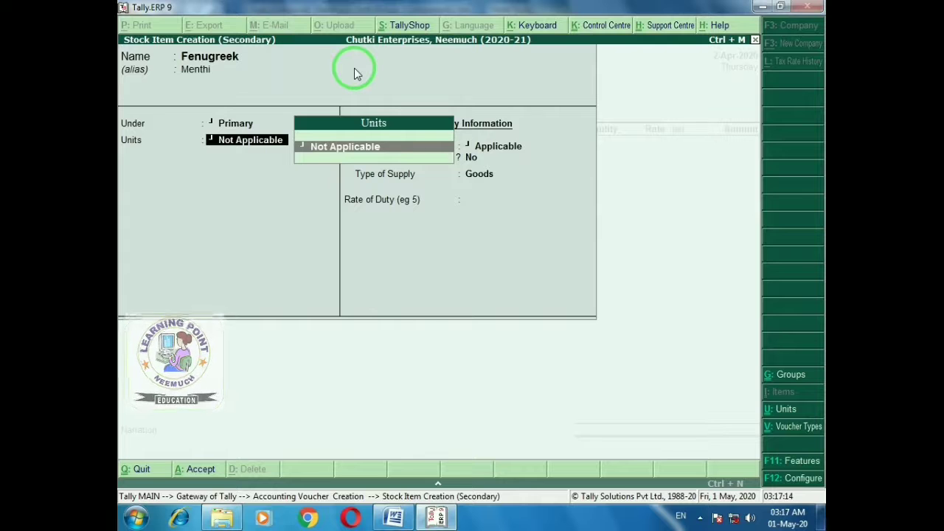
key(alt+Tab)
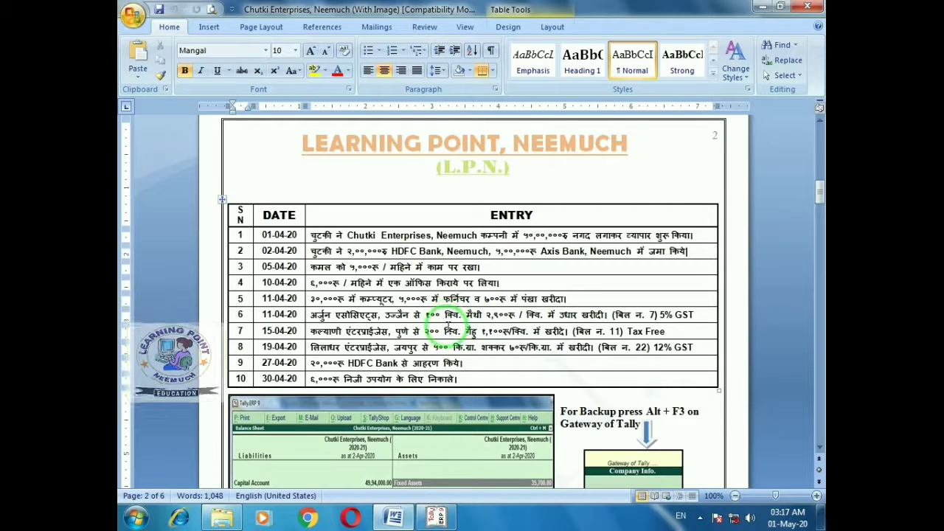
key(alt+Tab)
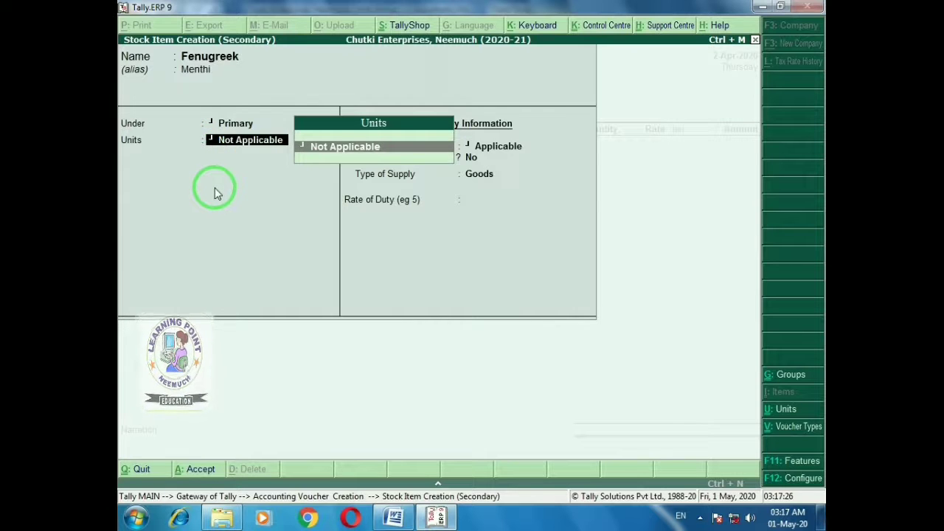
key(alt+c)
Create unit Qtl. (Quintal, UQC QTL-QUINTAL, 3 decimal places) and assign it to Fenugreek
text(Q)
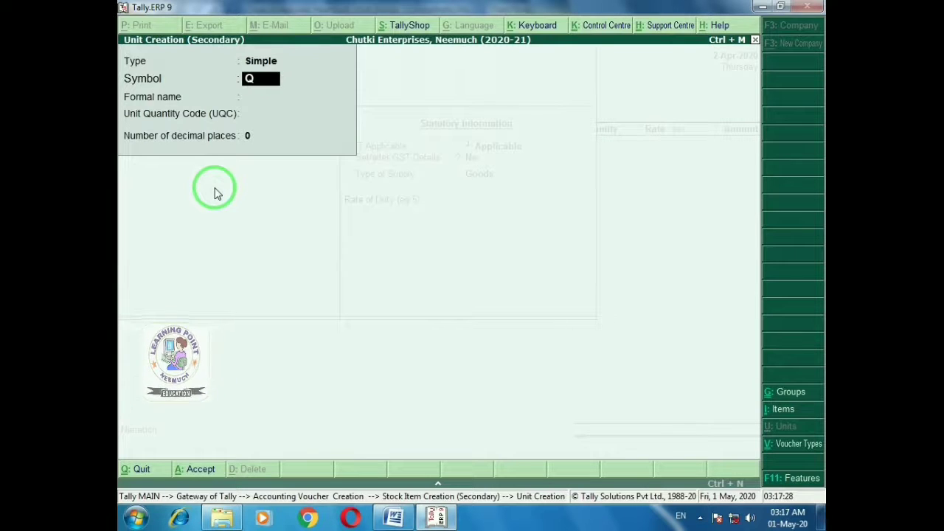
text(tl.)
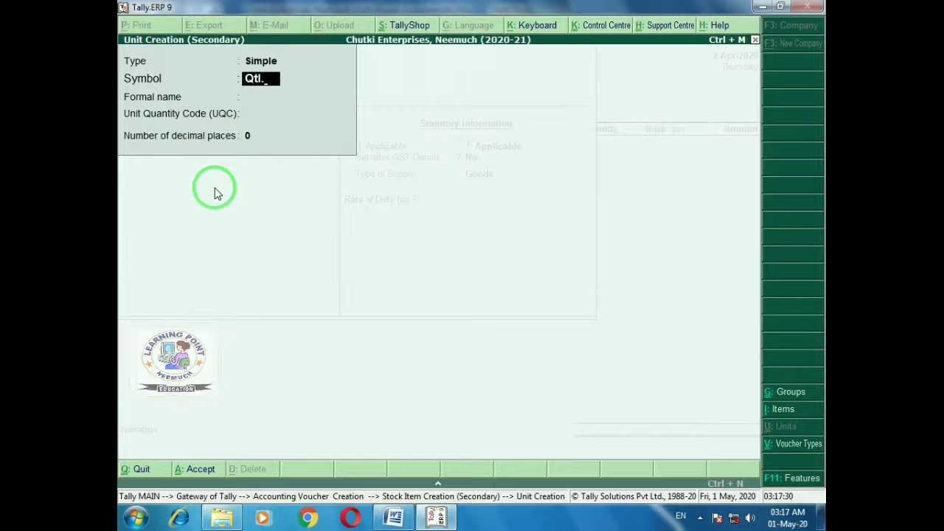
key(Return)
text(Quintal)
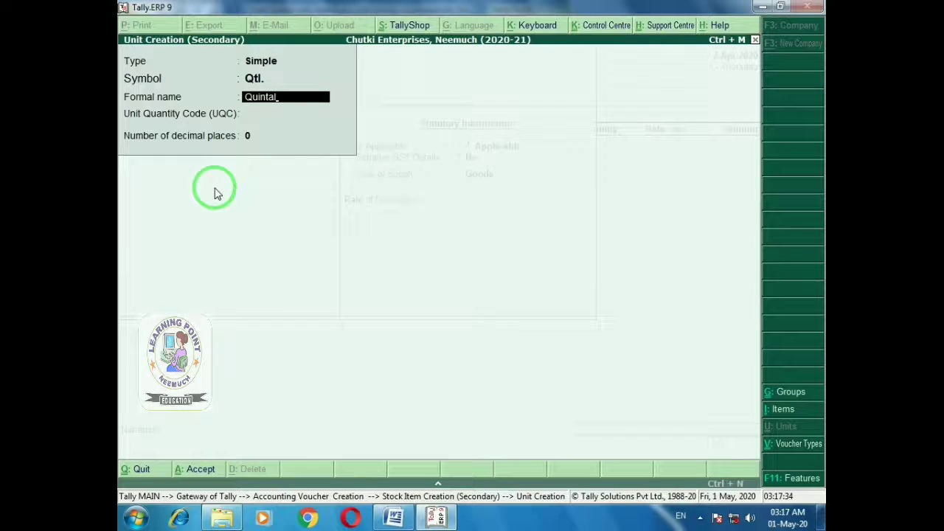
key(Return)
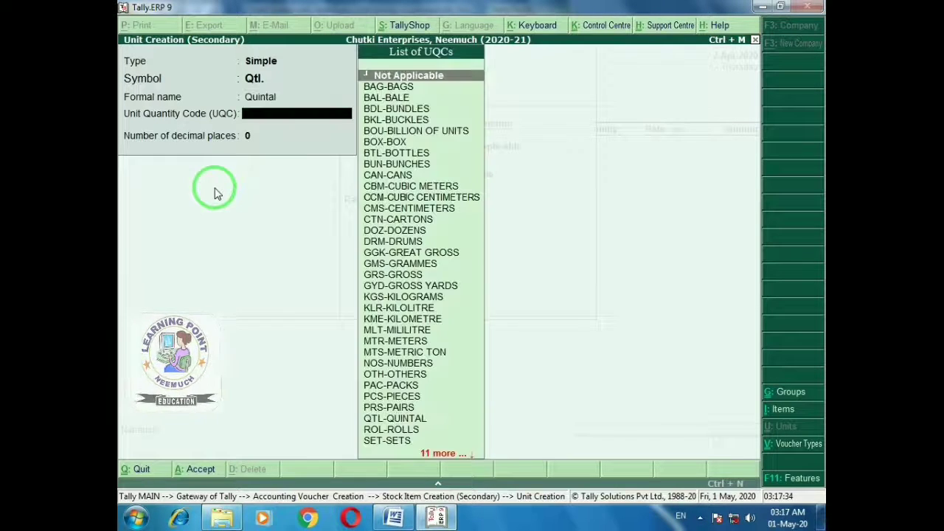
text(q)
key(Return)
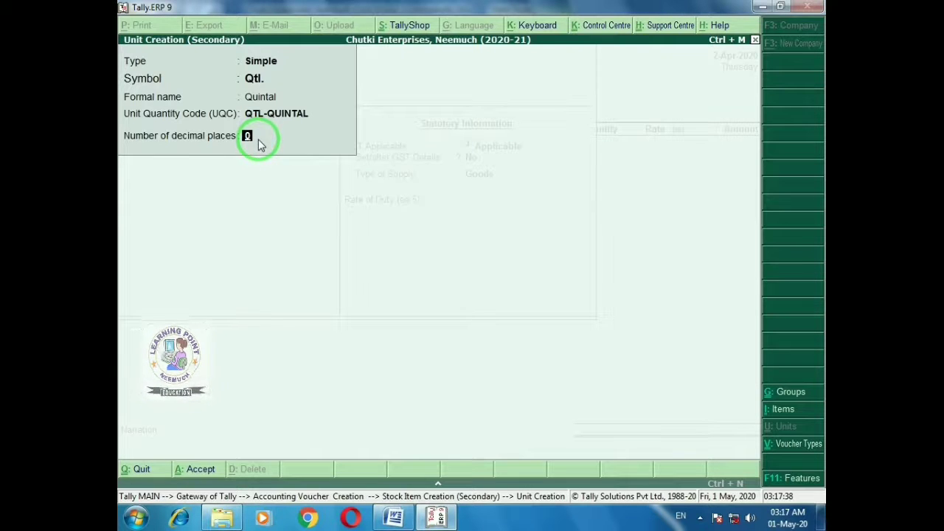
text(3)
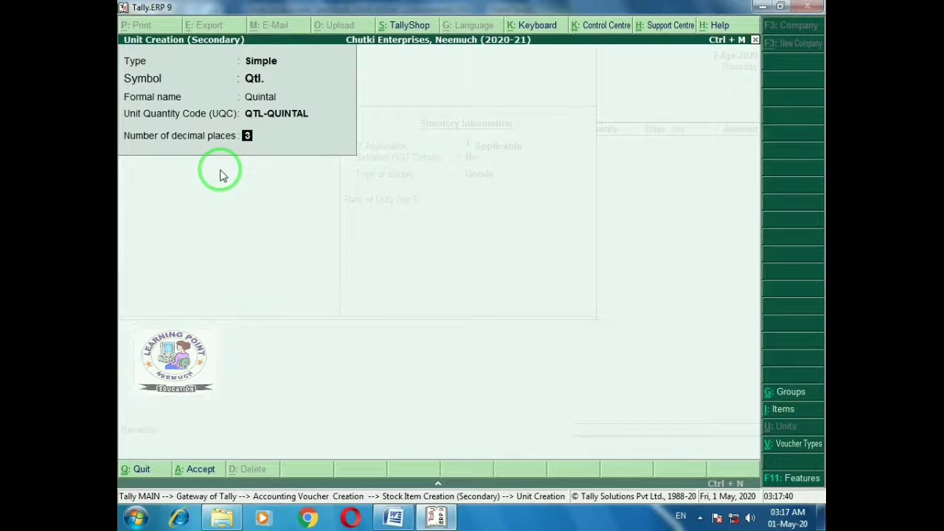
key(Return)
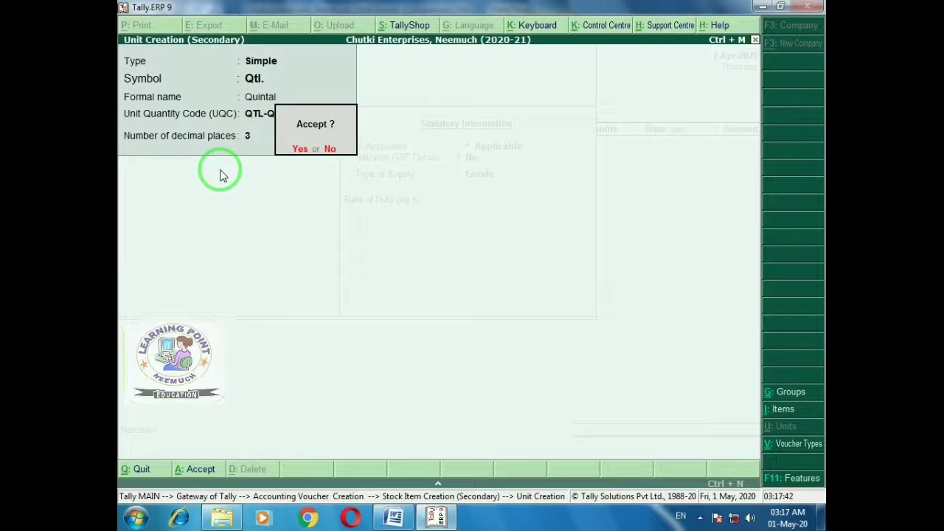
key(Return)
key(Return)
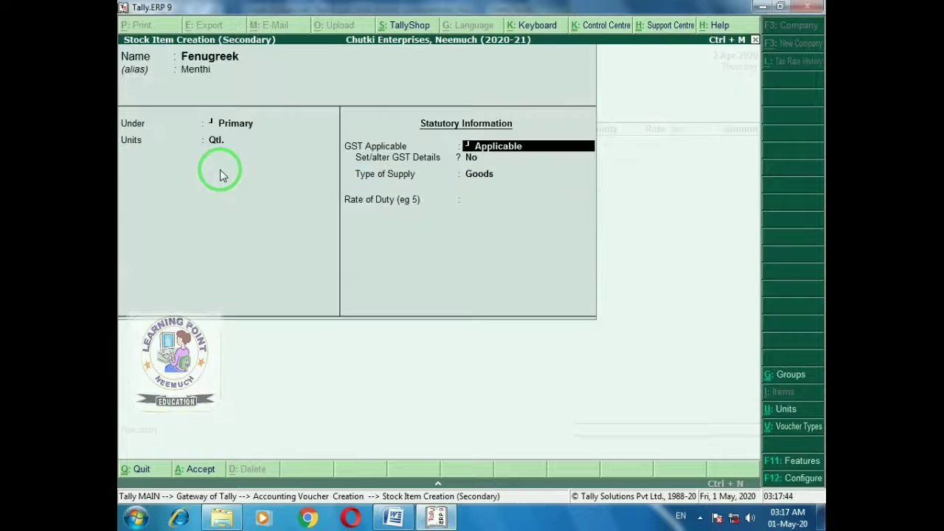
Make Fenugreek GST applicable and enable HSN/SAC details and all GST tax types in F12 configuration
key(Return)
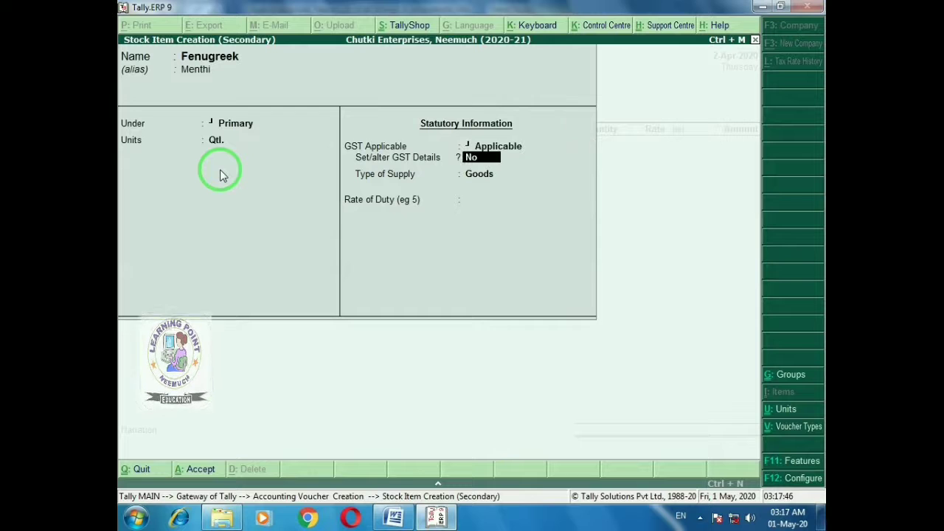
text(y)
key(Return)
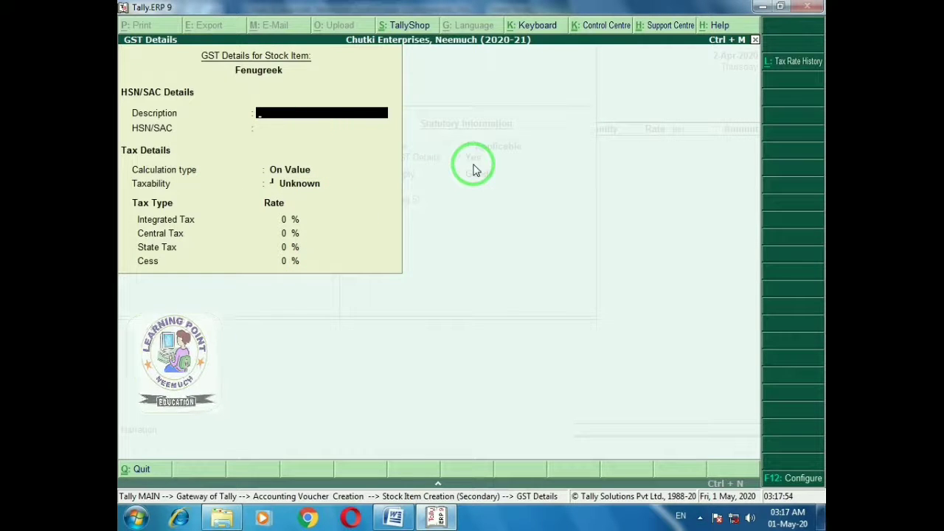
key(F12)
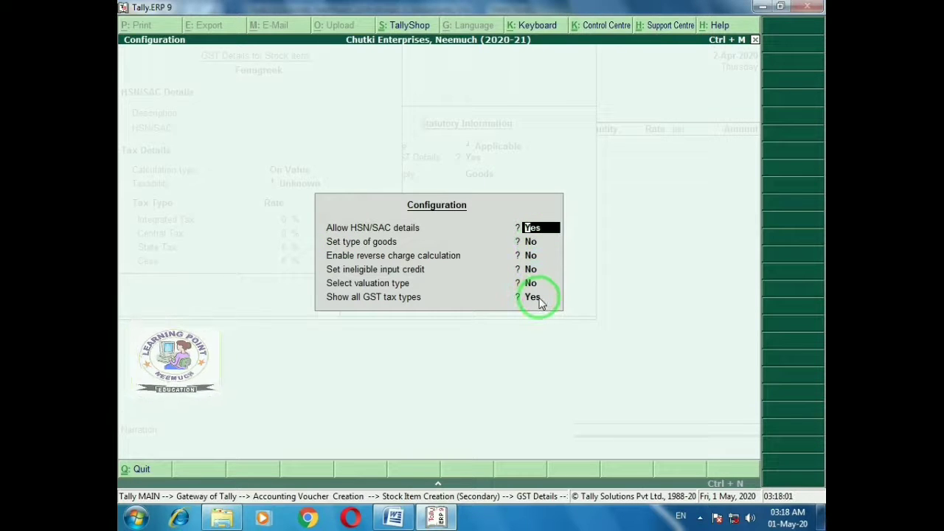
key(Return)
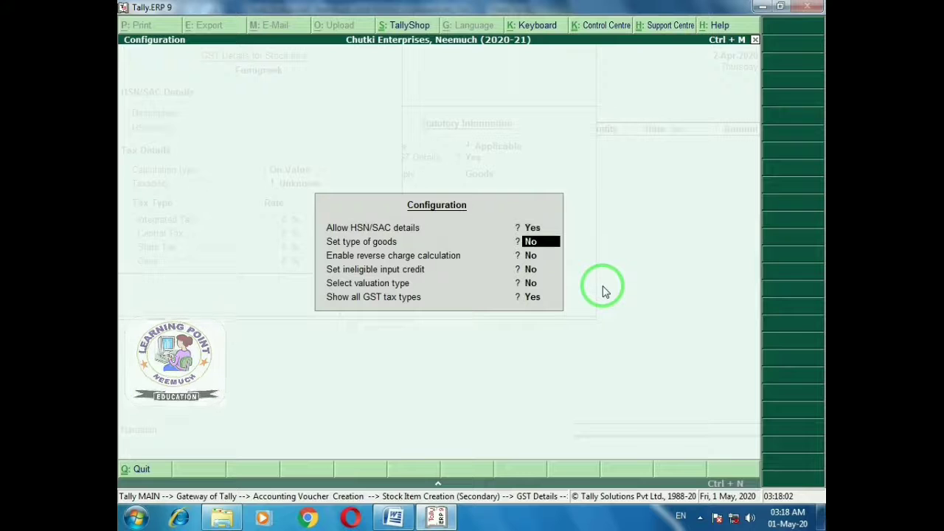
key(Return)
key(Return)
key(Return)
key(Return)
key(Return)
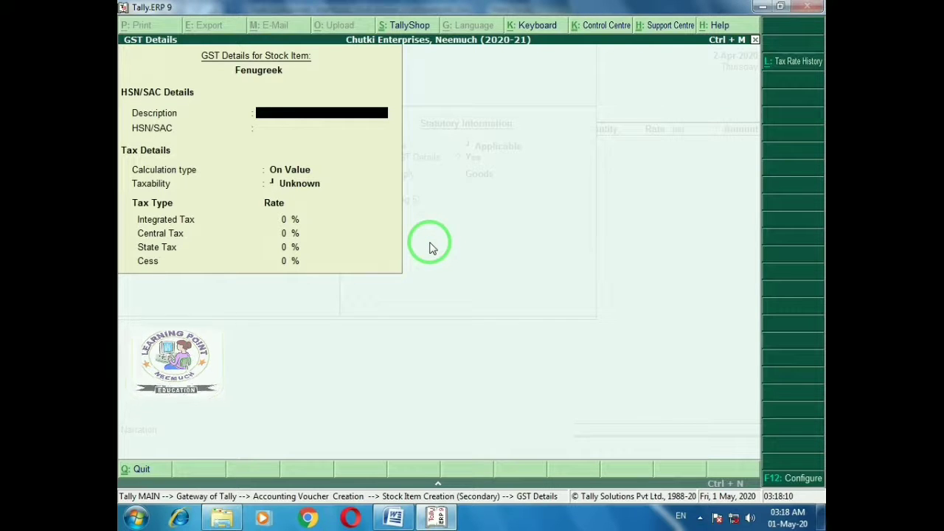
Enter GST description Menthi and HSN/SAC code 31021, keeping On Value calculation
text(Menthi)
key(Return)
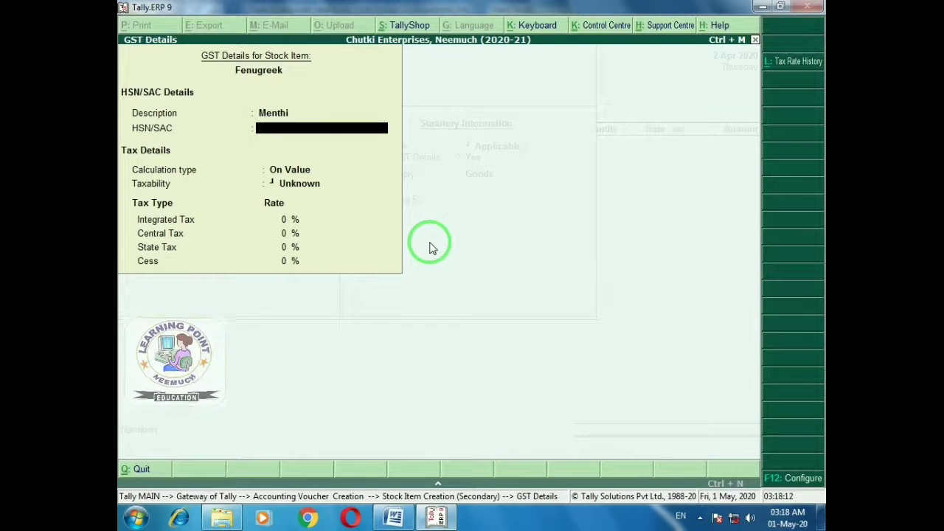
text(2)
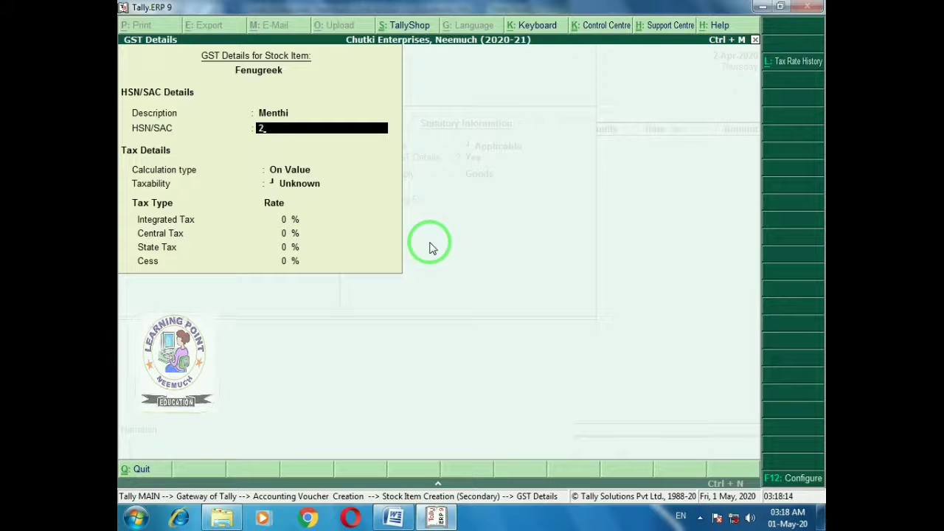
key(BackSpace)
text(31021)
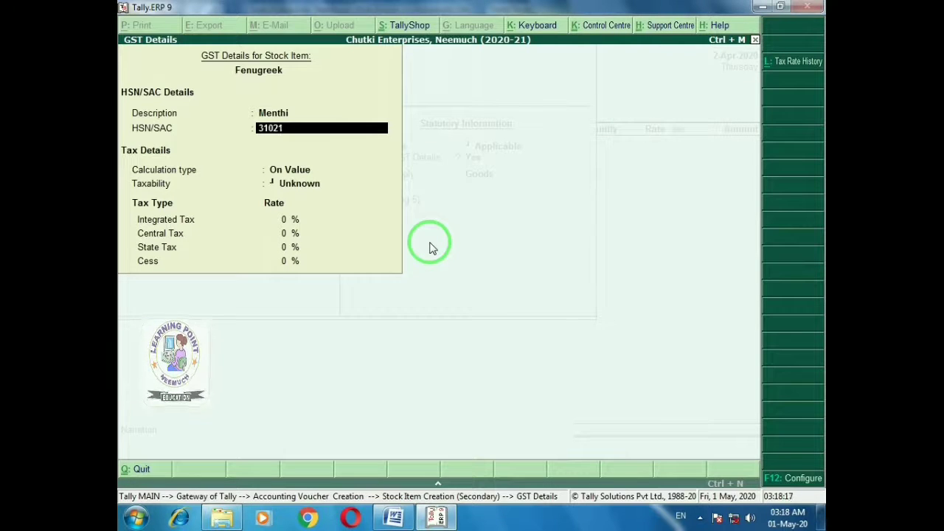
key(Return)
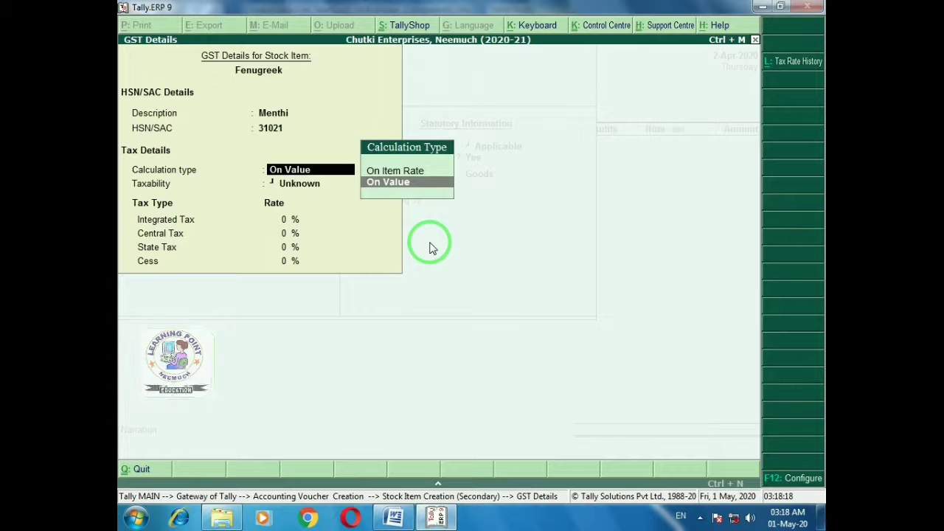
key(Return)
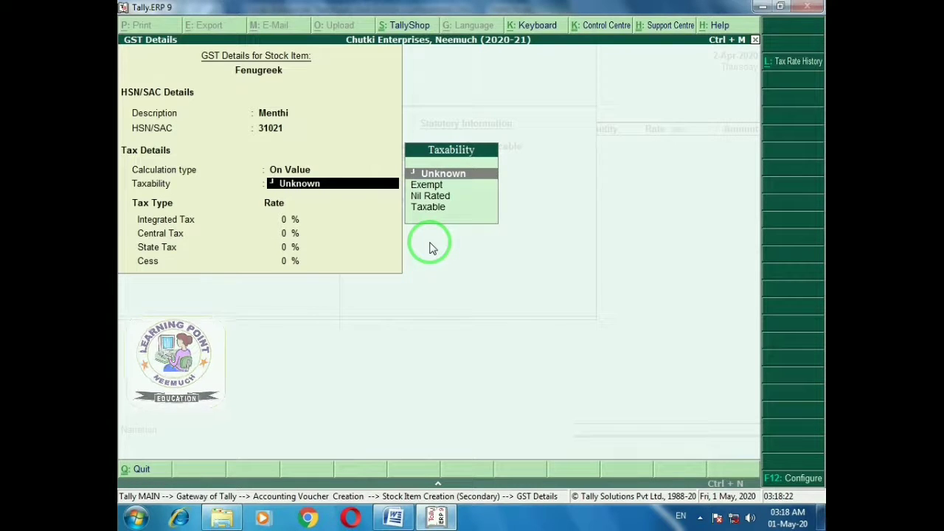
Mark Fenugreek Taxable at 5% integrated tax, 2.50% central and state tax, no cess
key(alt+Tab)
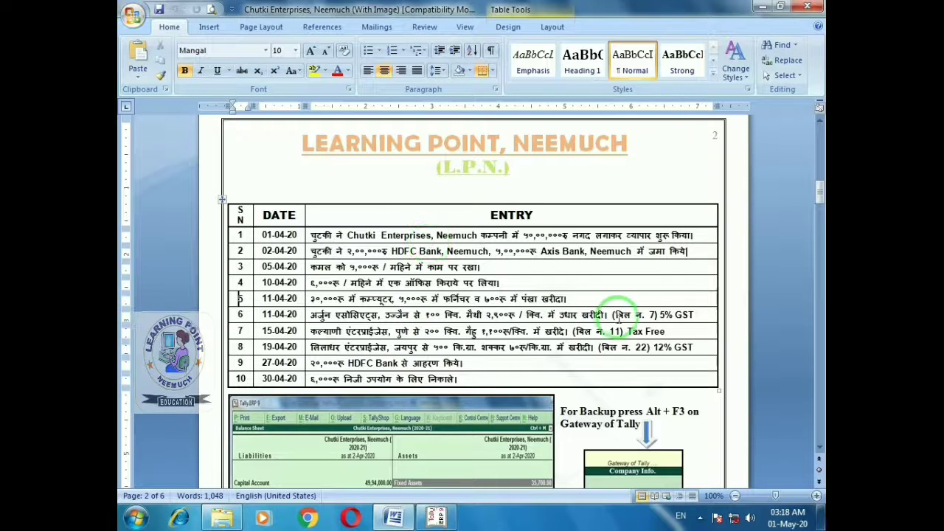
click(696, 317)
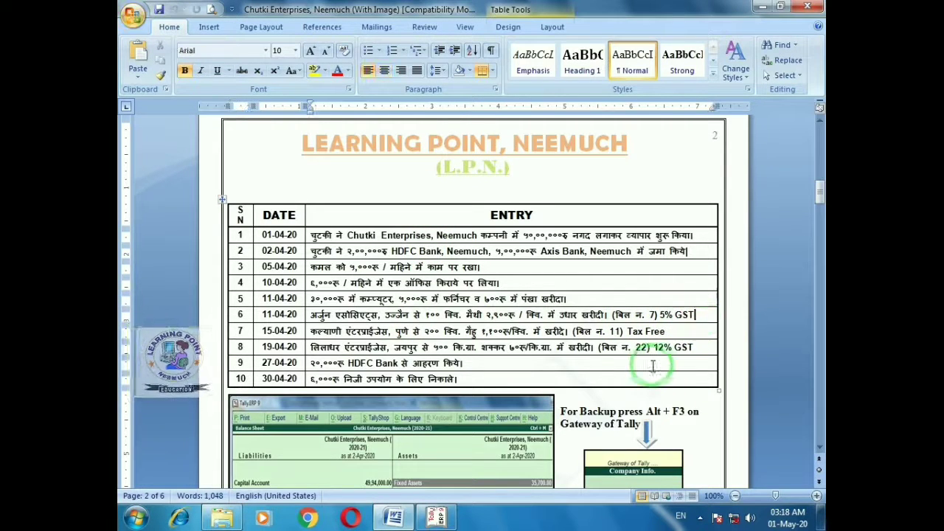
key(alt+Tab)
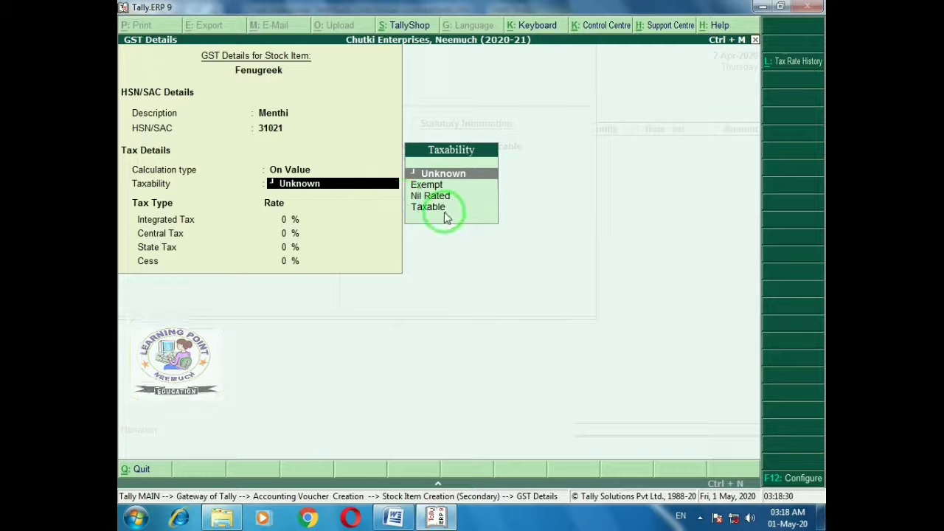
key(Down)
key(Down)
key(Down)
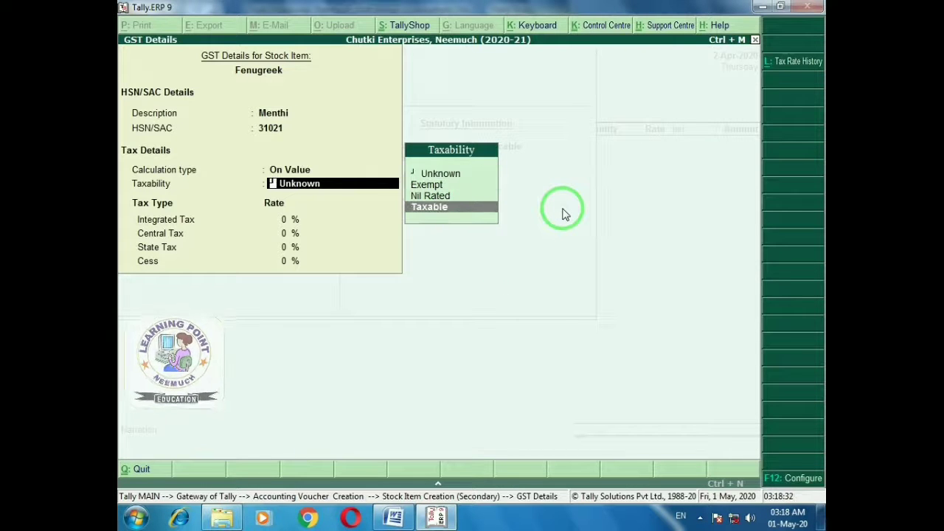
key(Return)
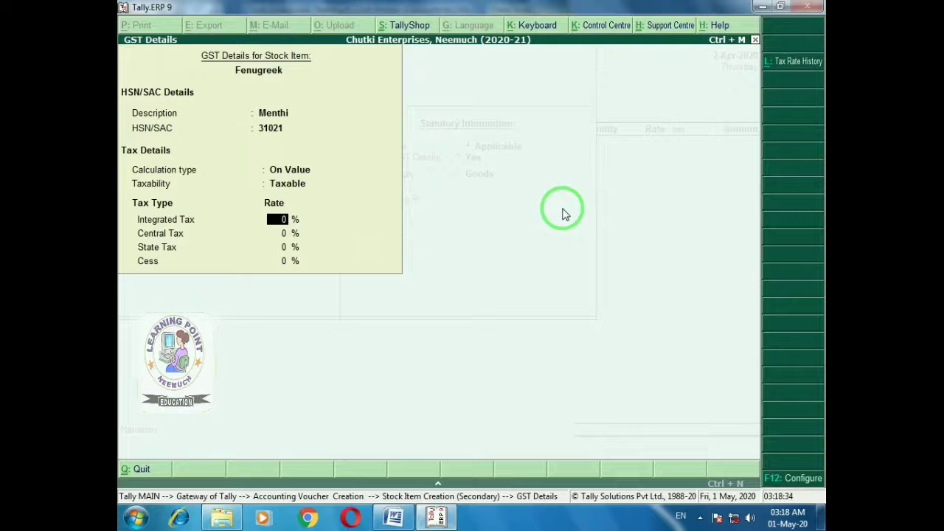
text(5)
key(Return)
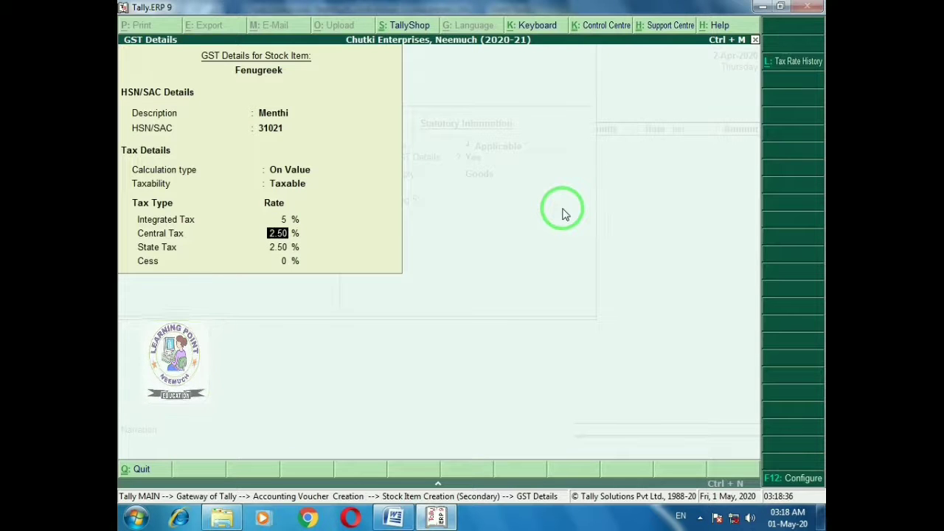
key(Return)
key(Return)
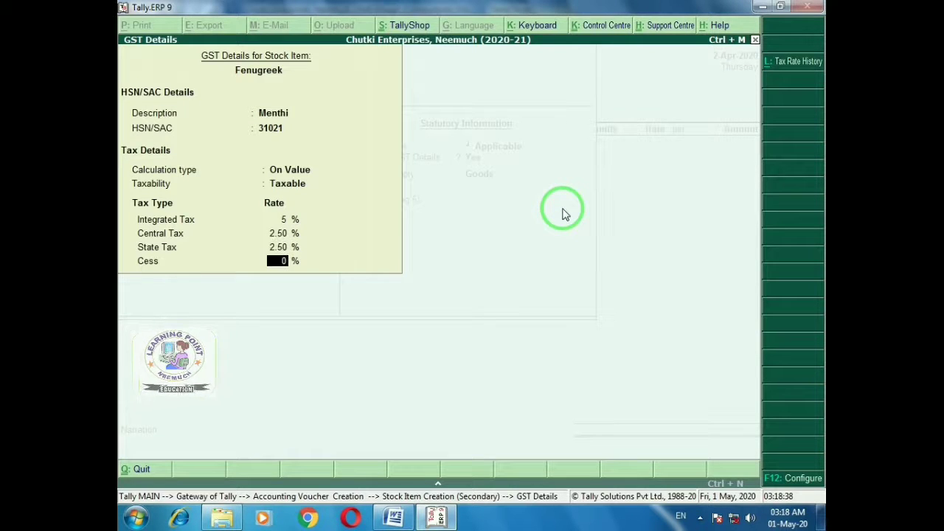
key(Return)
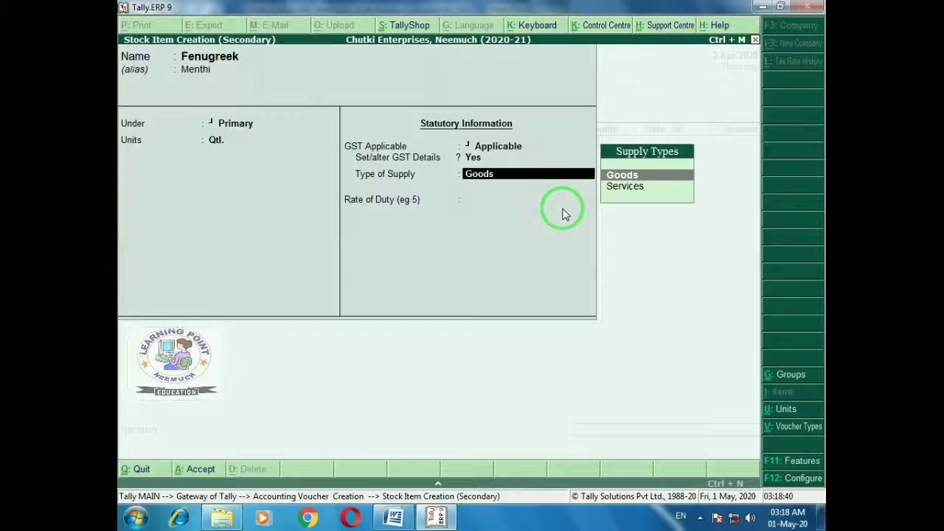
key(Return)
Save the Fenugreek stock item and check the Word exercise document
key(Return)
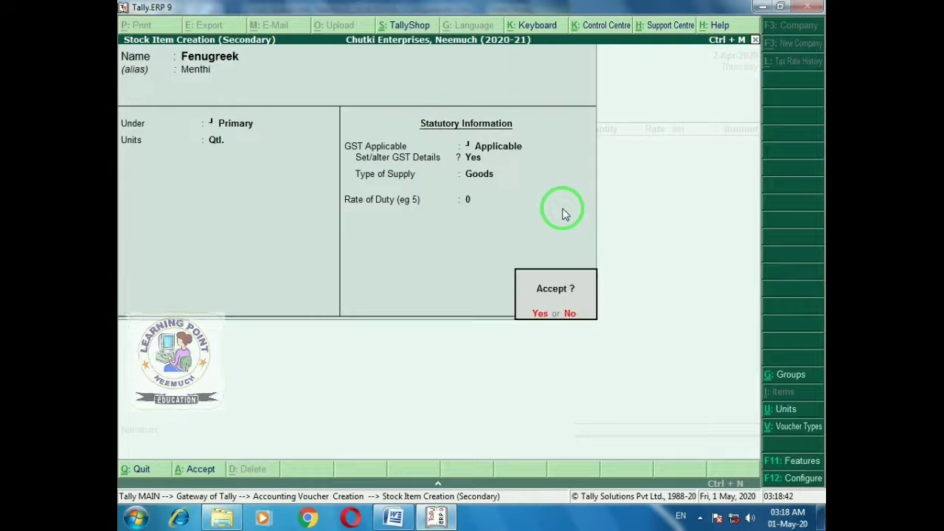
key(Return)
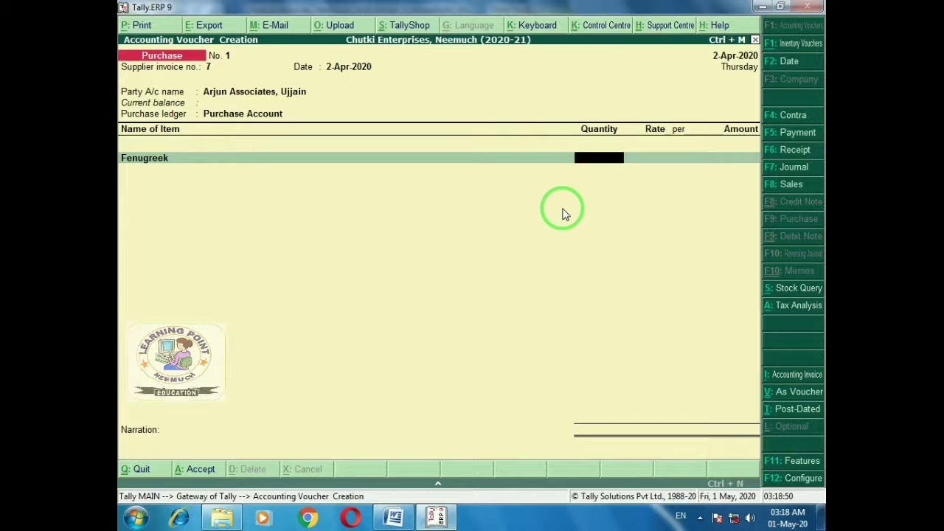
key(alt+Tab)
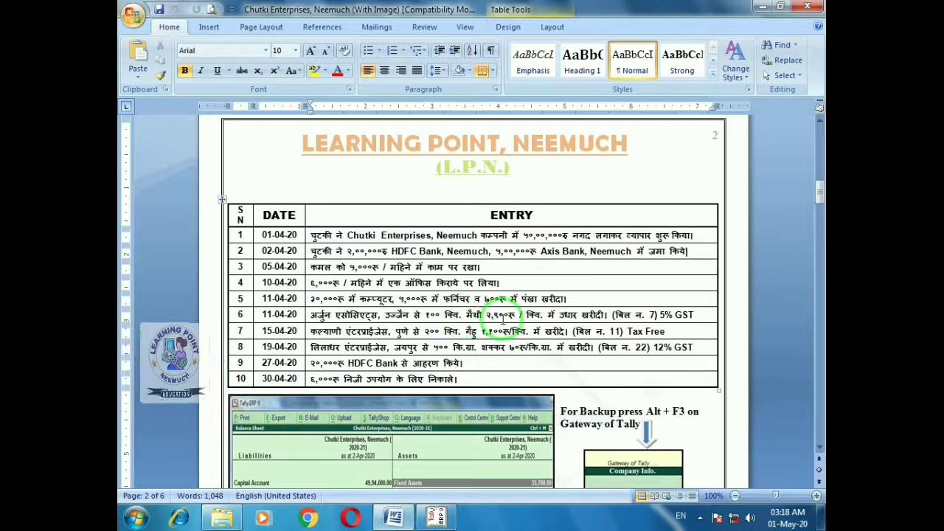
key(alt+Tab)
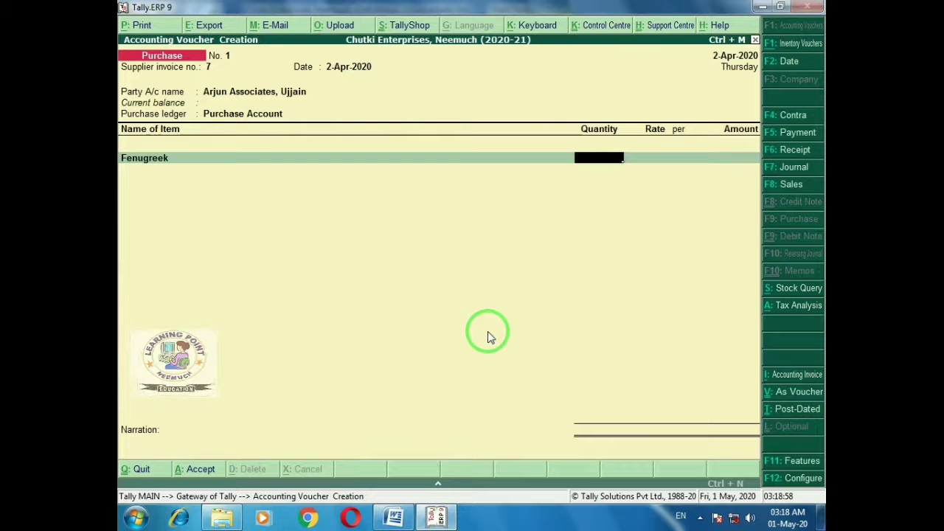
Enter 100 Qtl. of Fenugreek at 2,900 per Qtl., totalling 2,90,000
text(100)
key(Return)
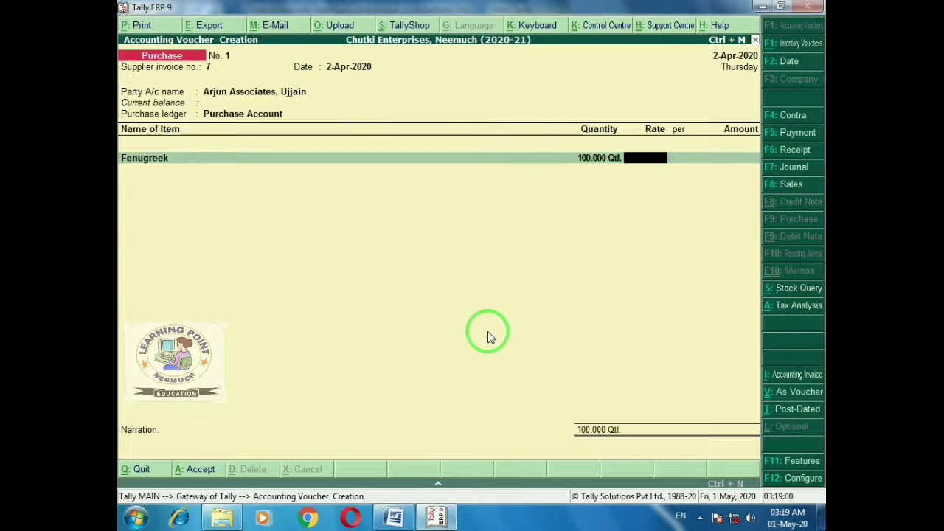
text(2900)
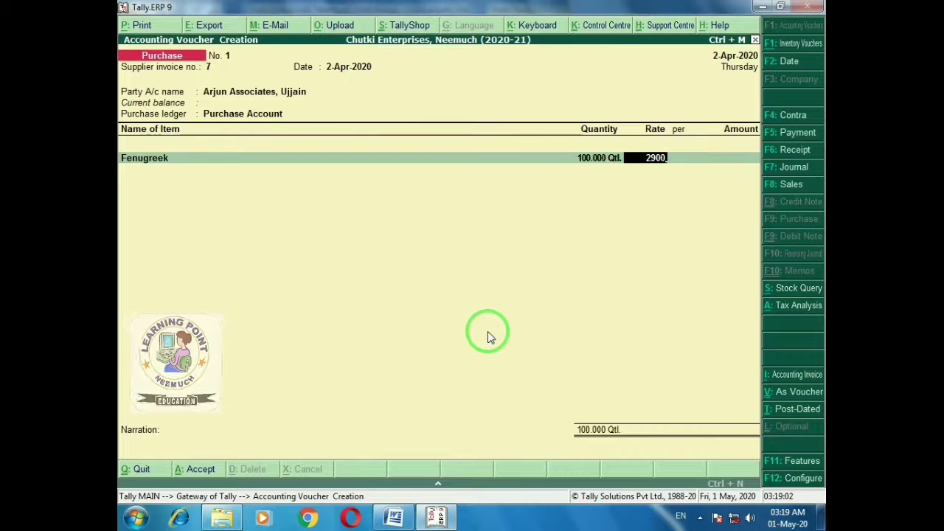
key(Return)
key(Return)
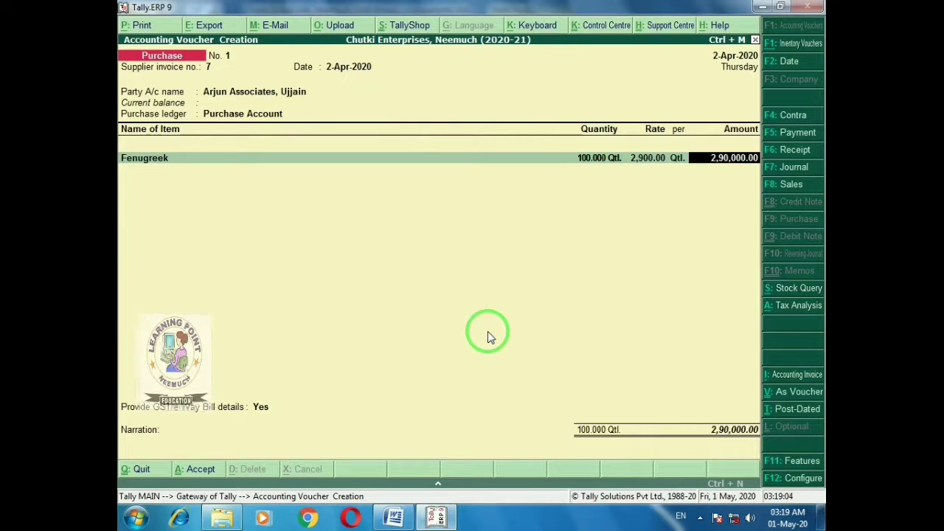
key(Return)
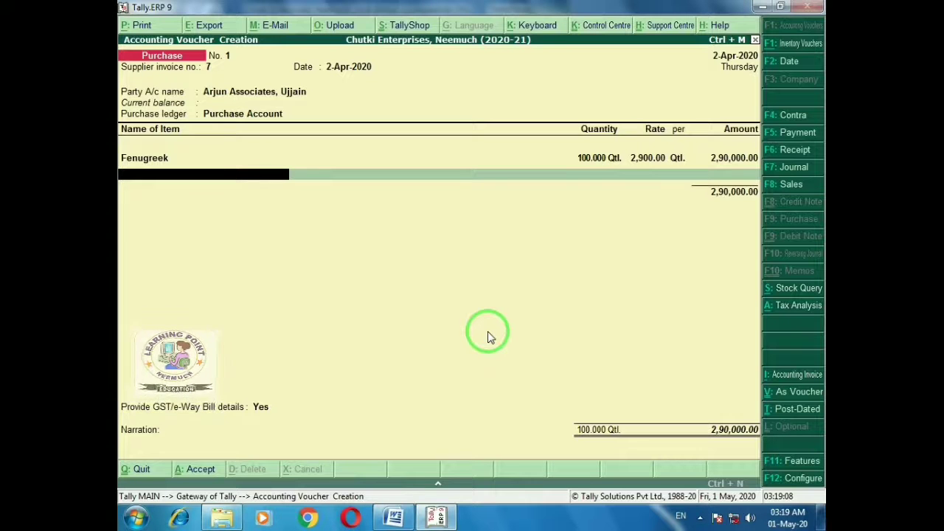
key(Return)
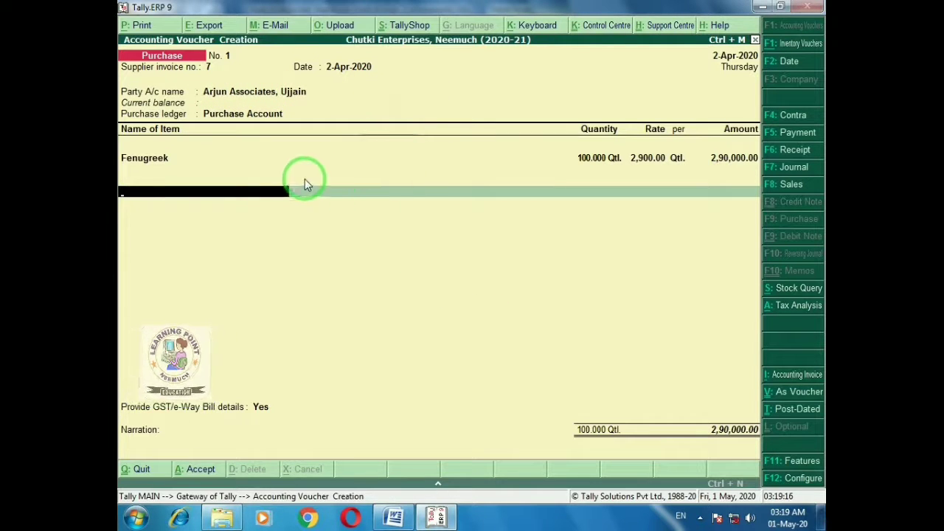
key(Return)
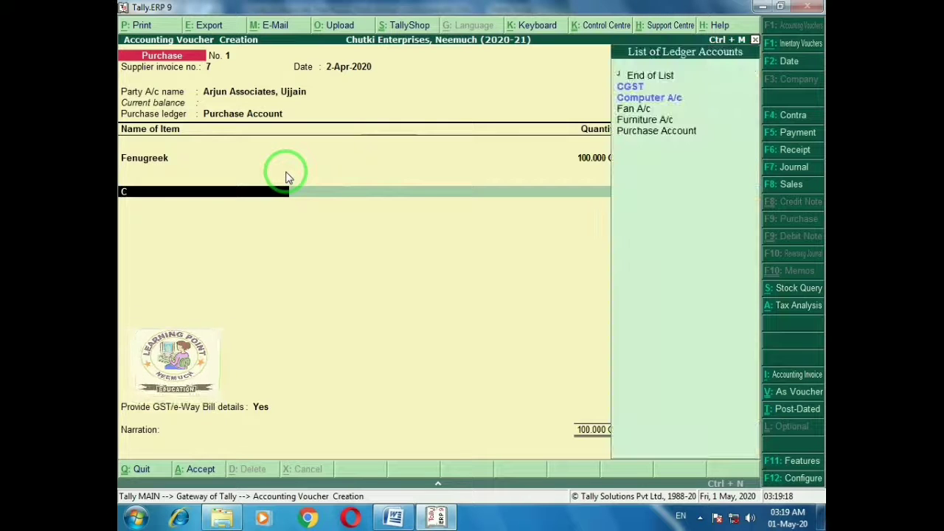
Add CGST and SGST tax ledgers of 7,250 each to the purchase voucher
text(Cg)
key(Return)
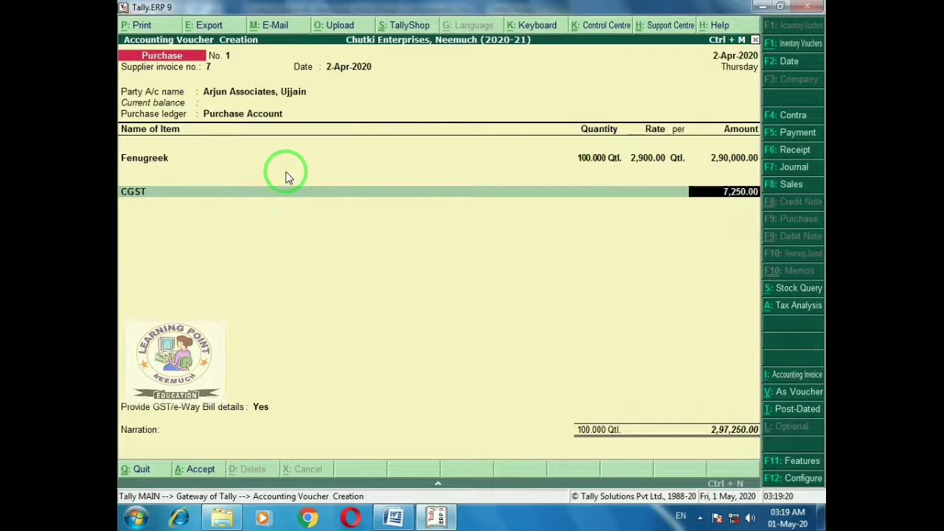
key(Return)
text(Sg)
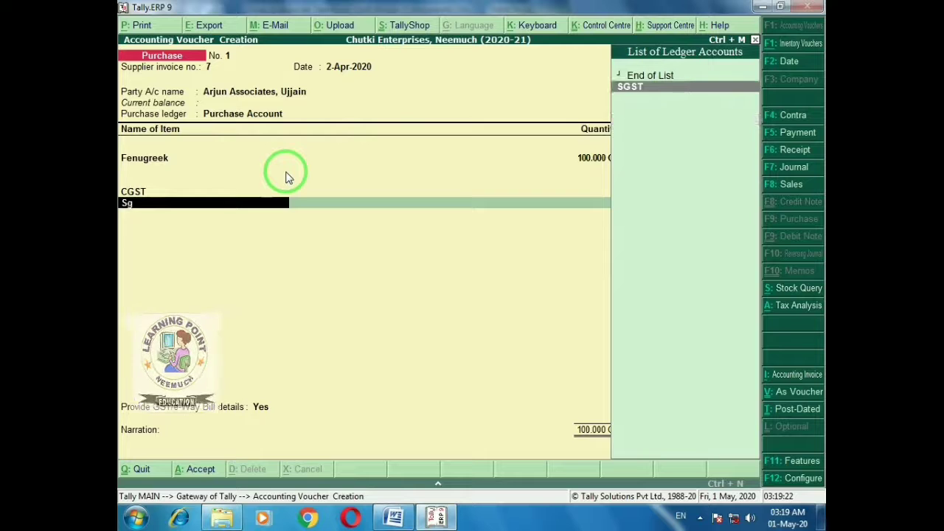
key(Return)
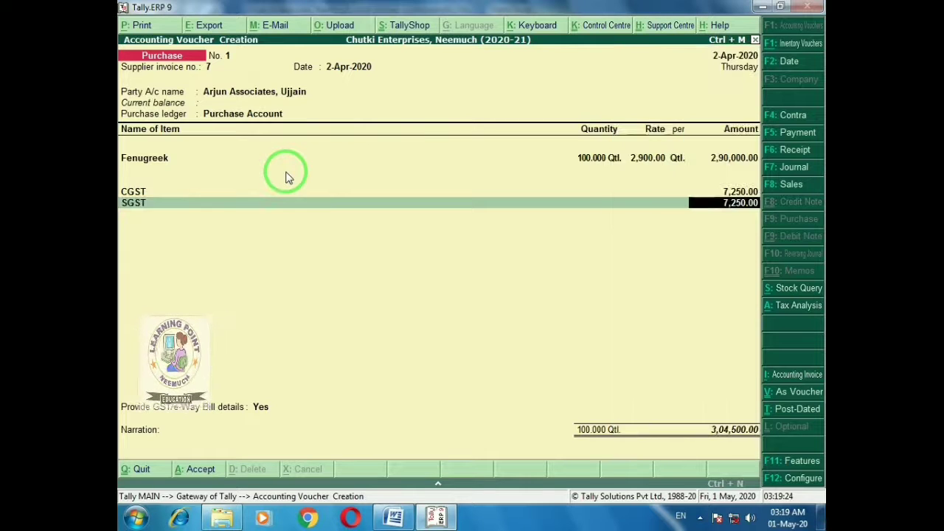
key(Return)
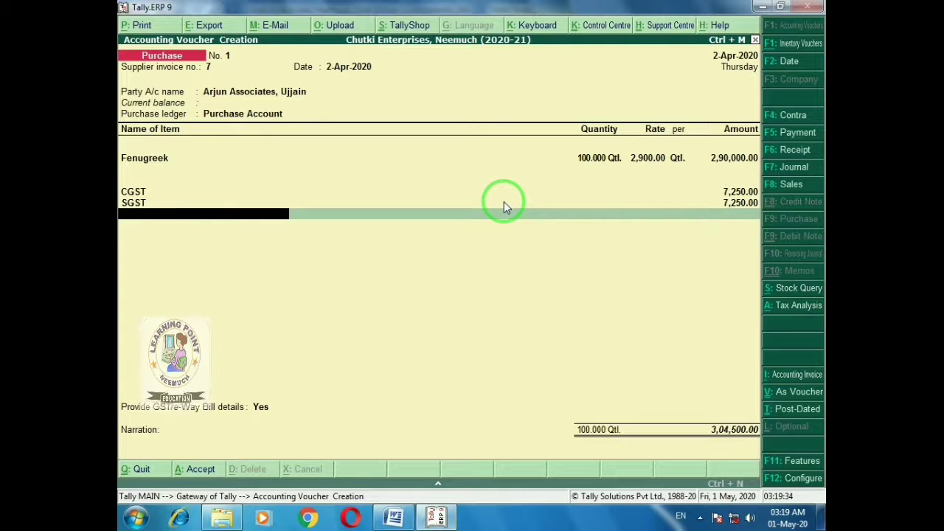
key(Return)
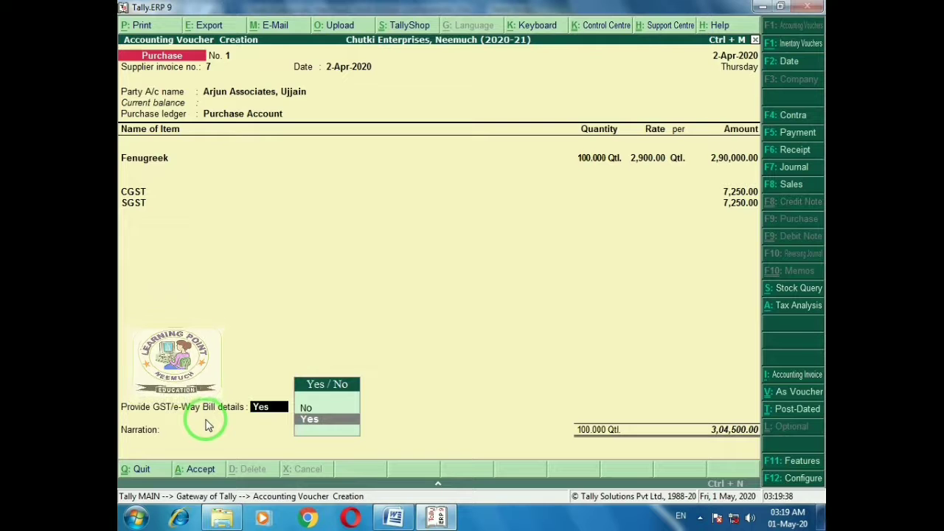
Choose no GST/e-Way Bill details, skip the narration and save the voucher
key(Up)
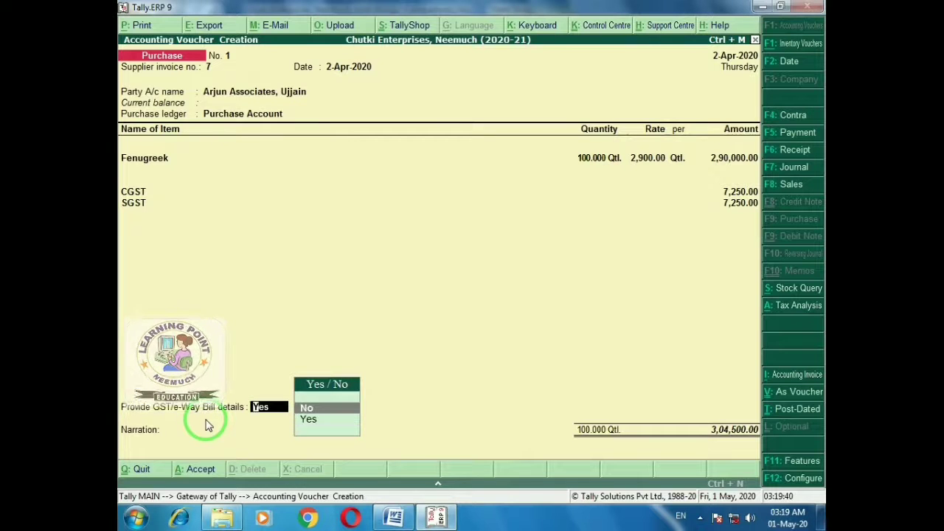
key(Return)
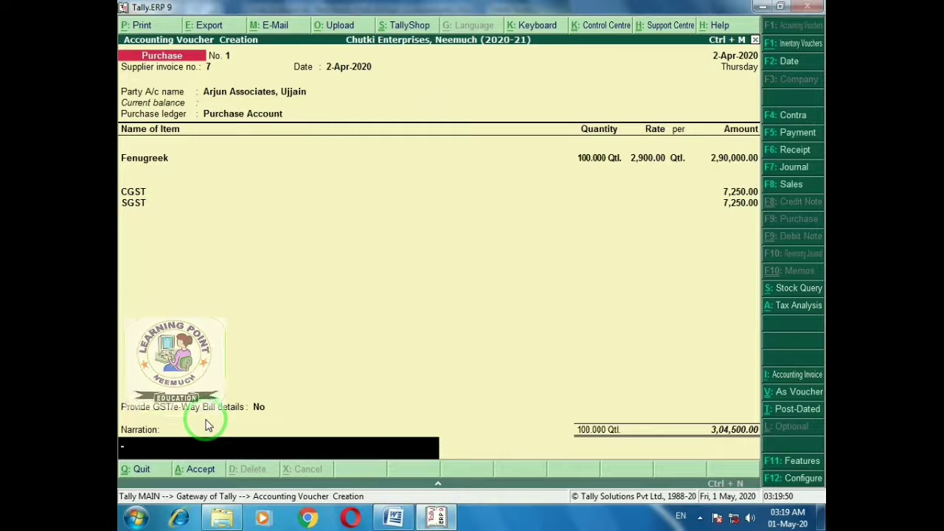
key(Return)
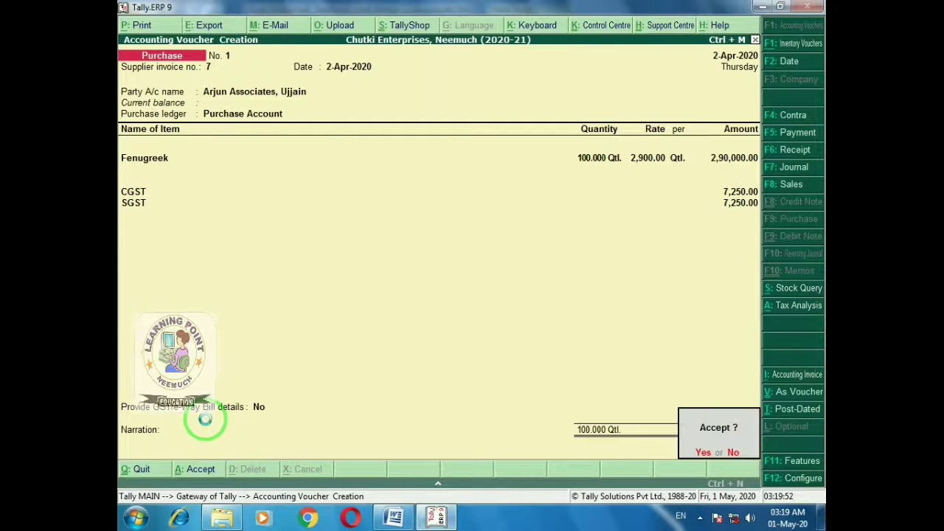
key(Return)
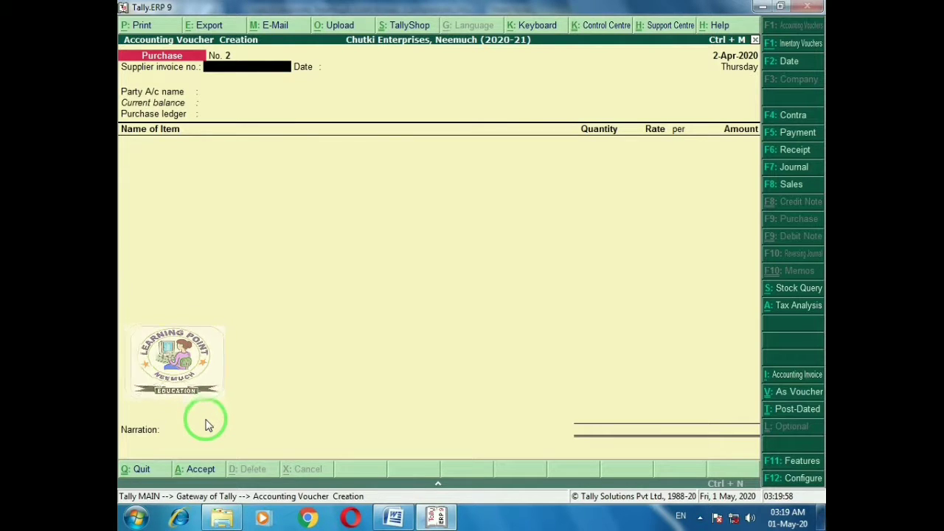
key(alt+Tab)
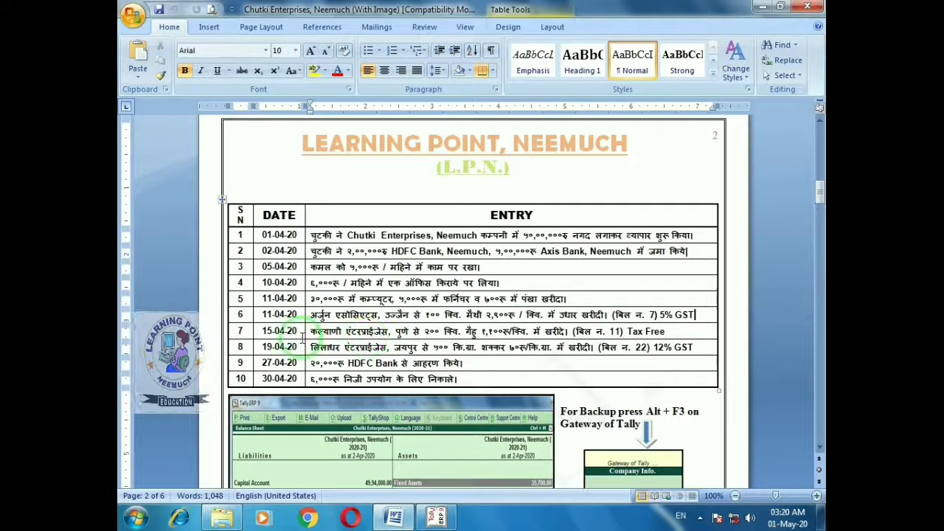
Return from the Word transaction table to the blank Purchase voucher No. 2 in Tally
key(alt+Tab)
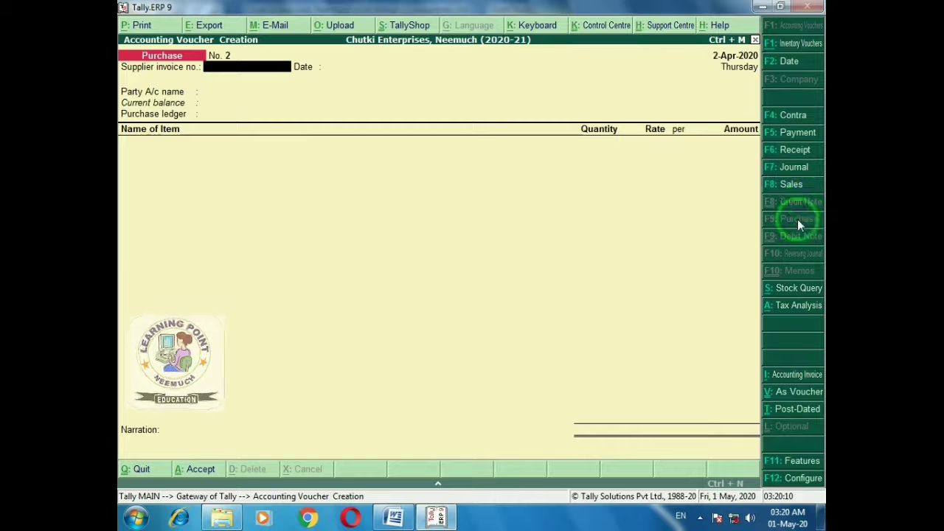
Leave the blank purchase voucher entry while declining to quit Tally
key(Escape)
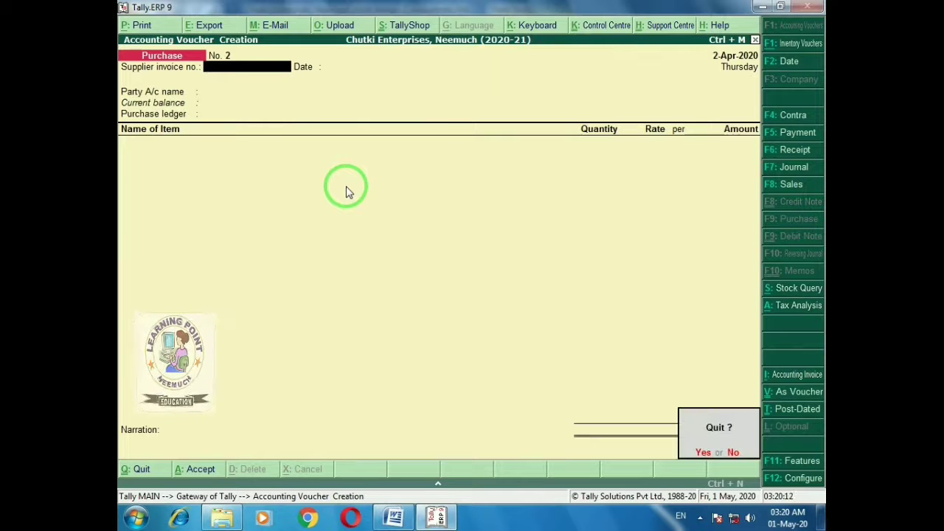
key(y)
key(Escape)
key(n)
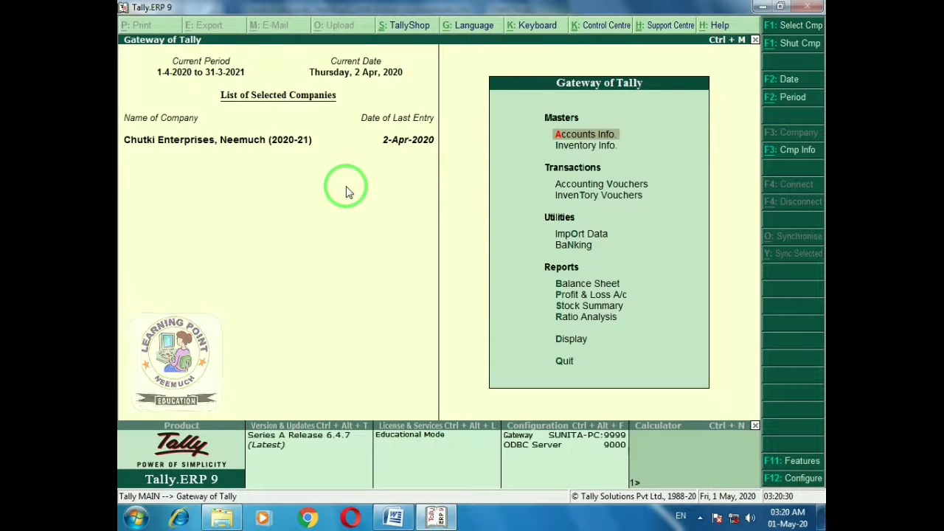
Go through Accounts Info. to Voucher Types and start creating a new voucher type
key(Down)
key(Up)
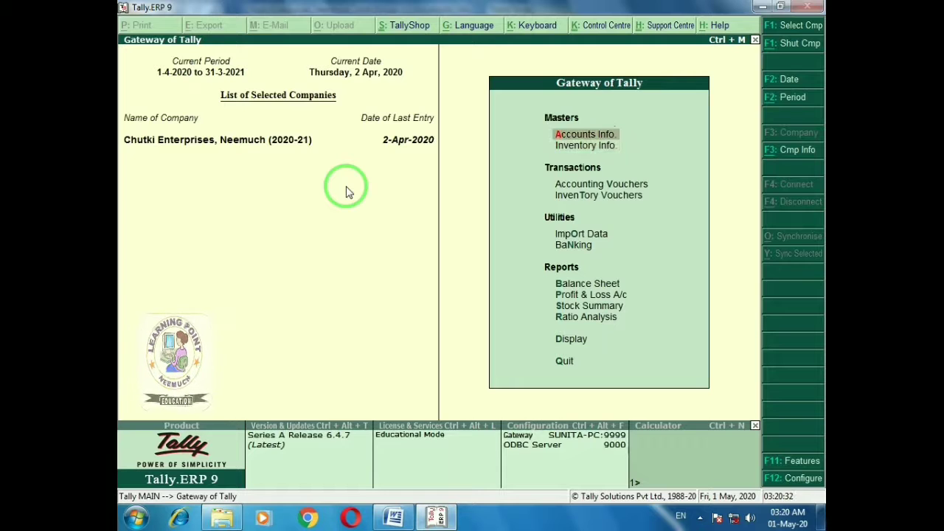
key(Return)
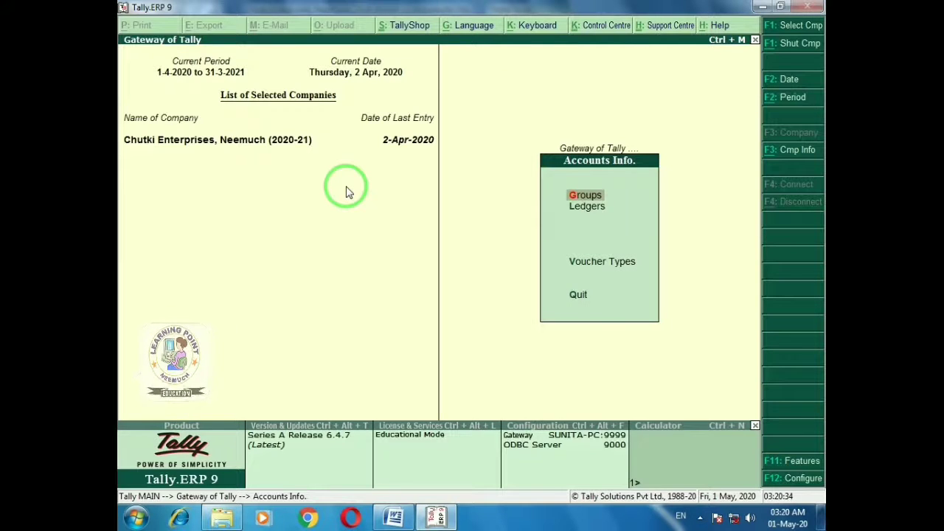
key(Escape)
key(Down)
key(Return)
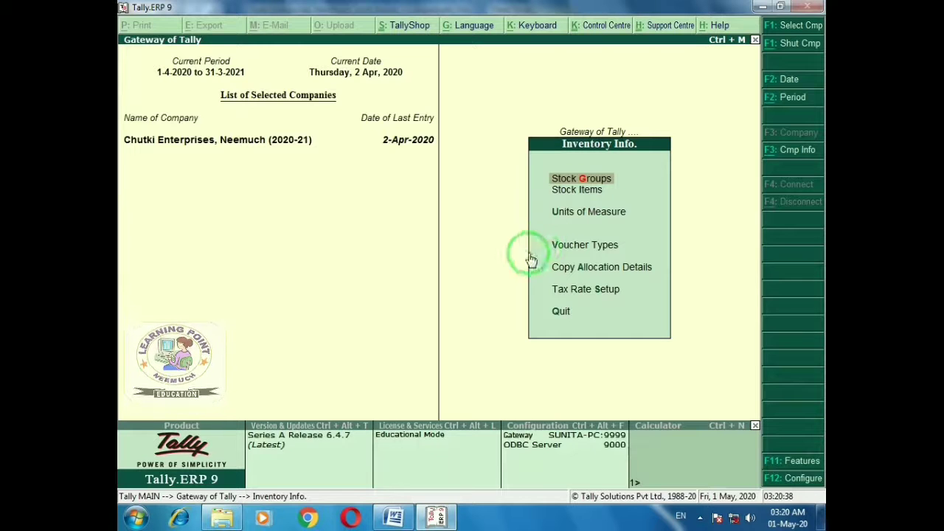
key(Escape)
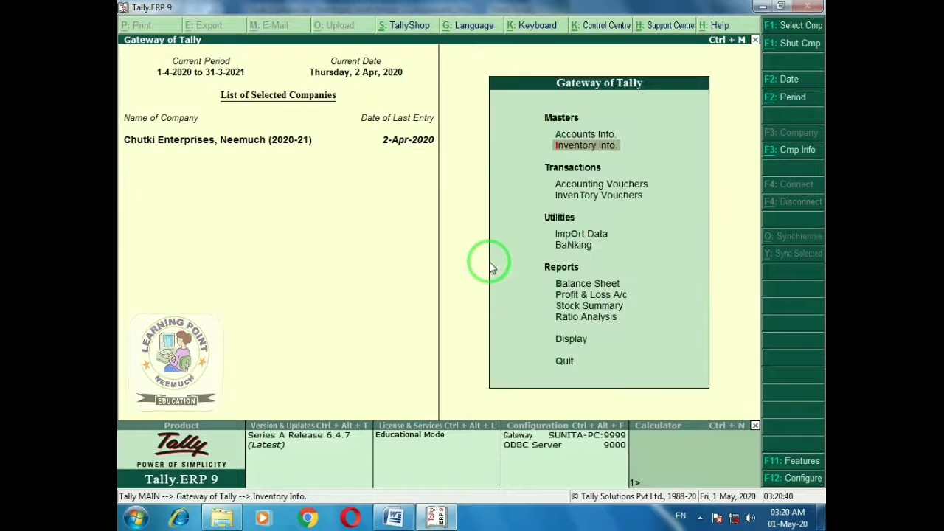
key(Up)
key(Return)
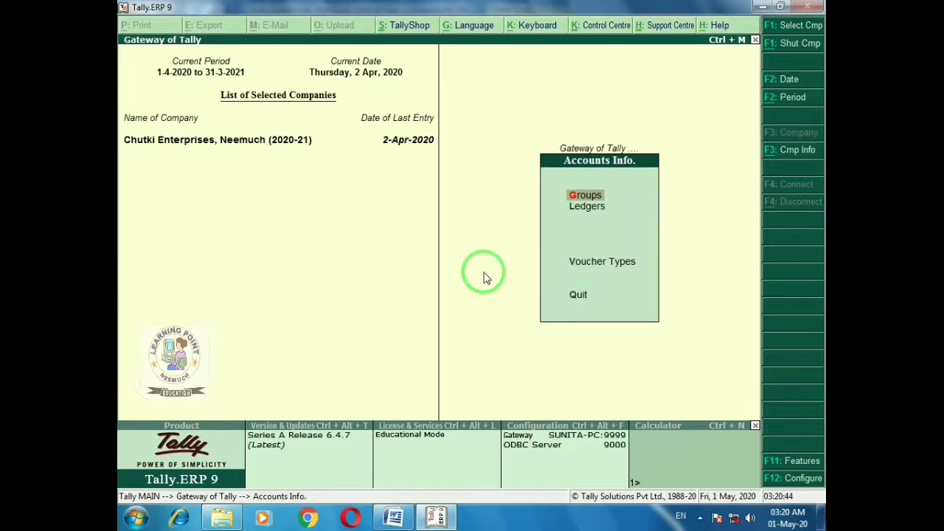
key(Down)
key(Down)
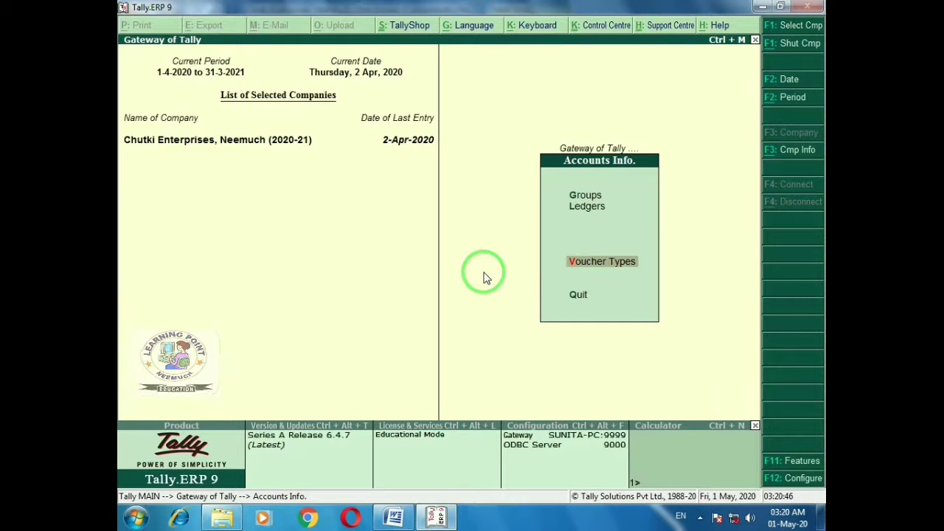
key(Return)
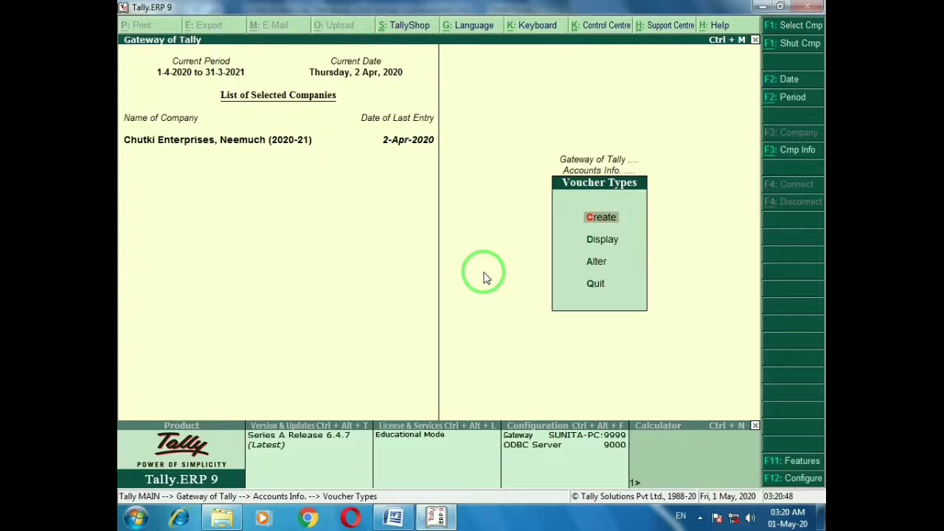
key(Return)
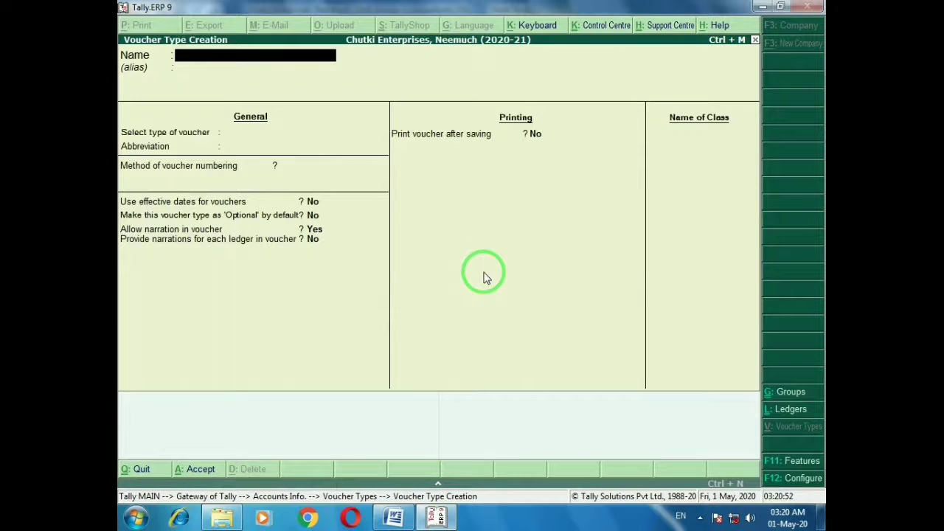
Name the voucher type 'Purchase GST', base it on Purchase, with abbreviation PurcGST
text(Purchase GST)
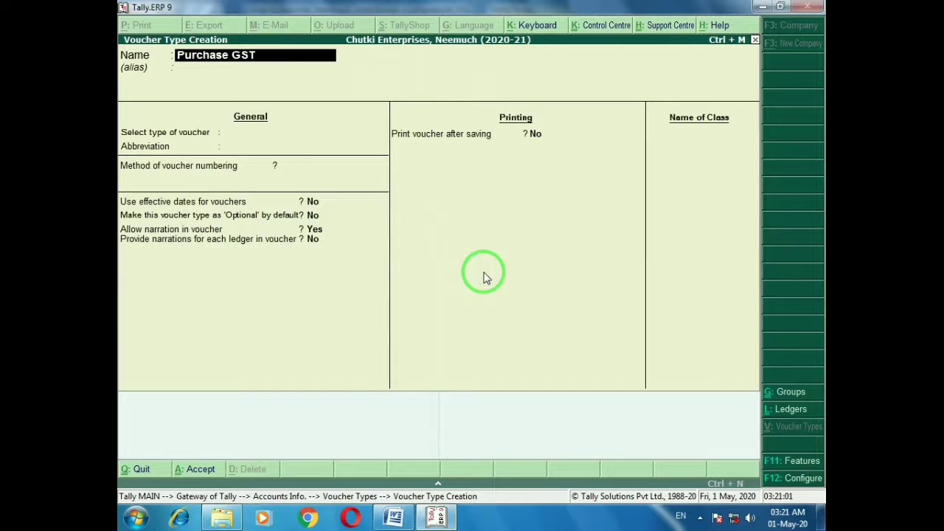
key(Return)
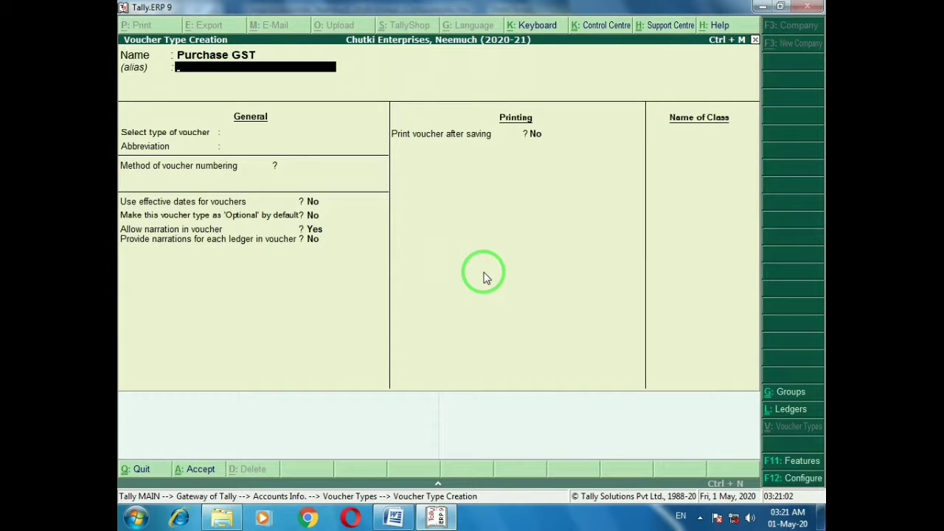
key(Return)
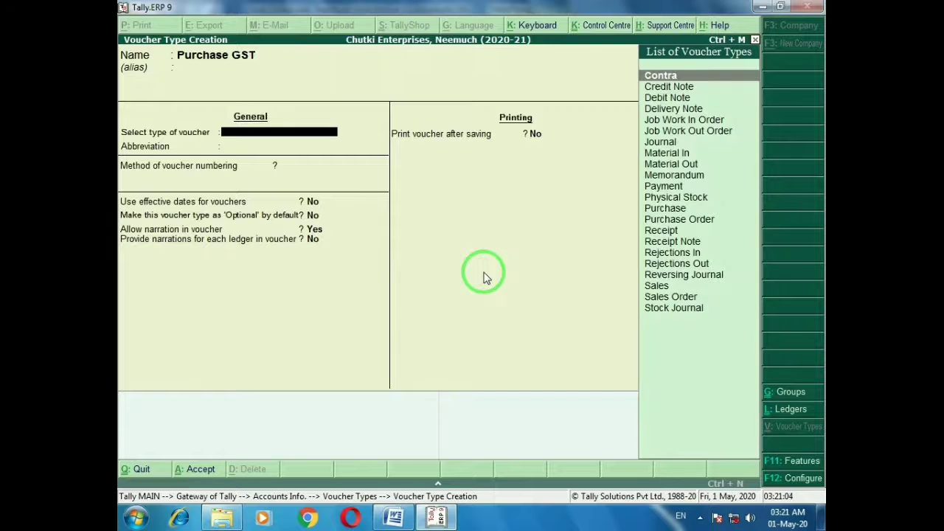
text(Pu)
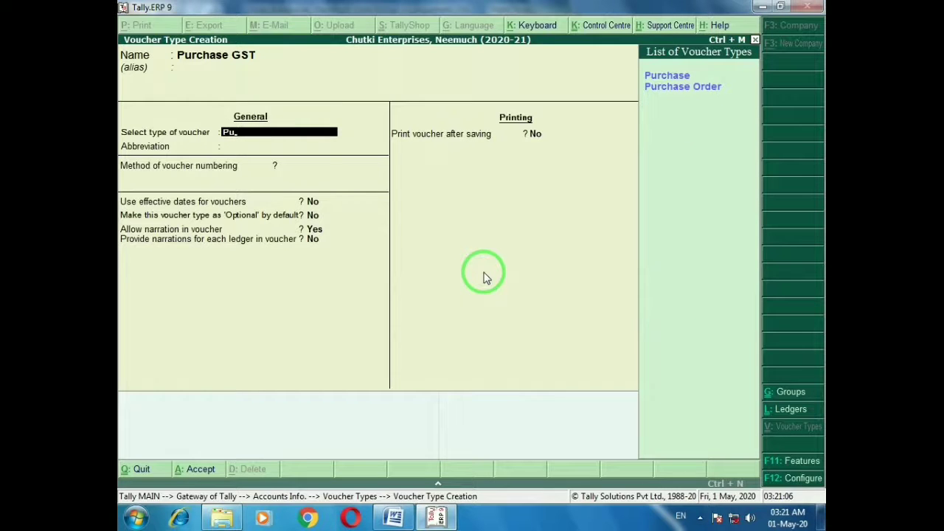
key(Return)
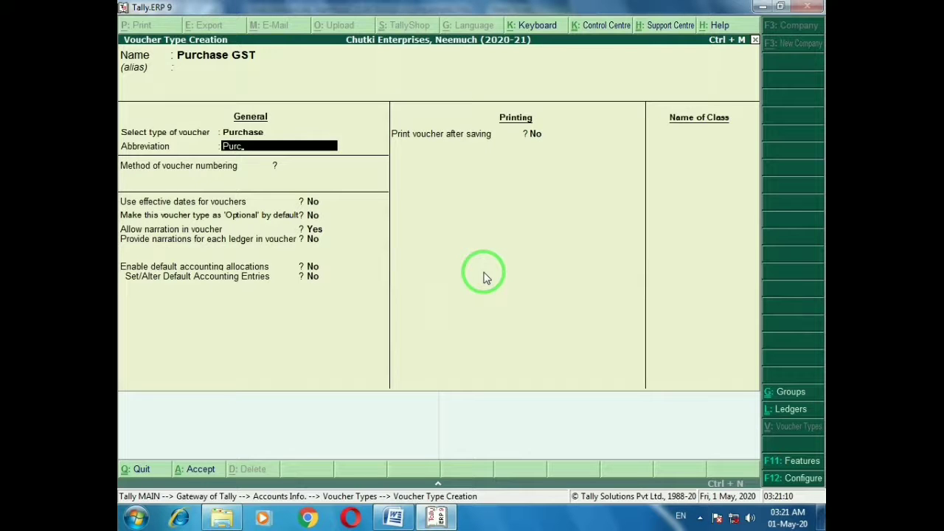
text(GST)
key(Return)
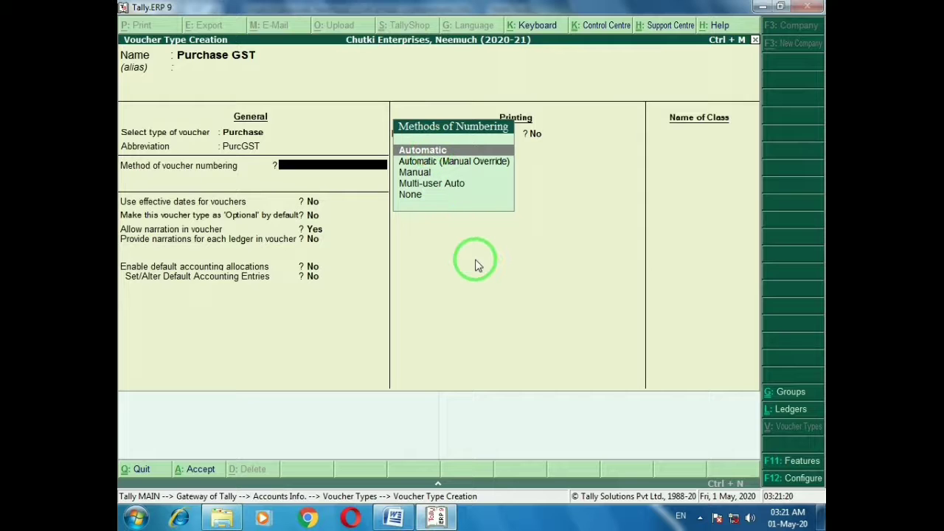
Choose Manual voucher numbering, leaving duplicate prevention and print-after-saving off
key(Down)
key(Down)
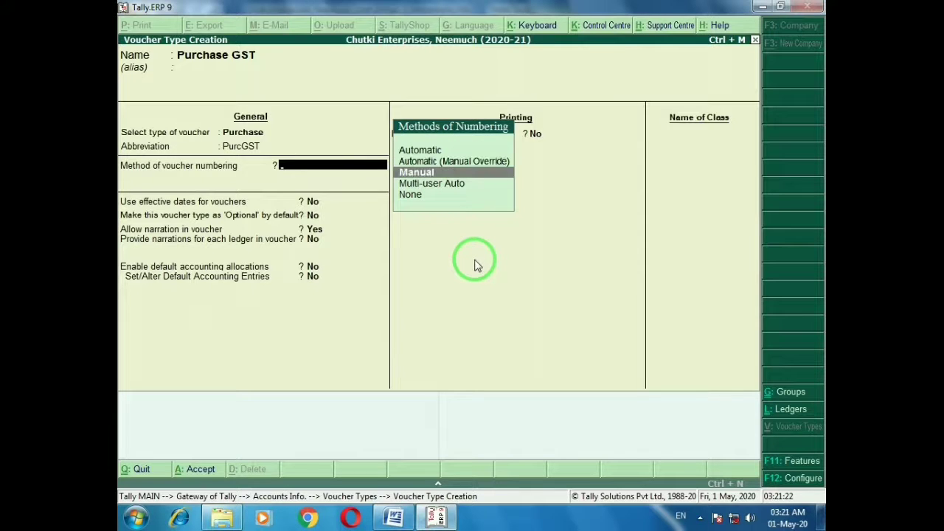
key(Return)
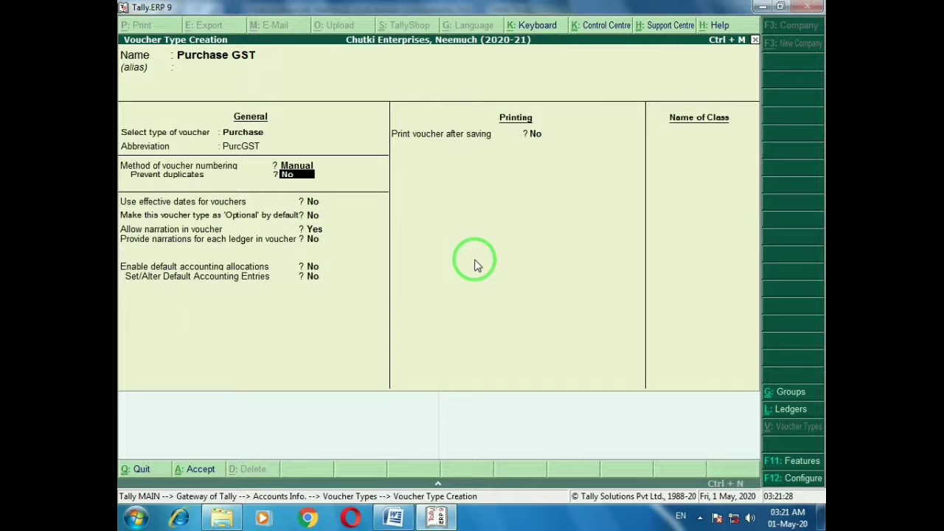
key(Return)
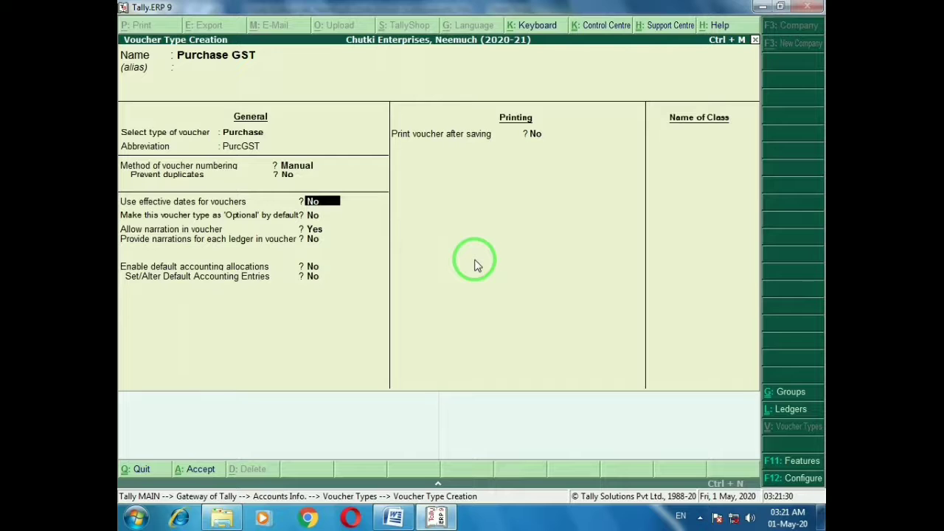
key(Return)
key(Return)
key(Return)
key(Return)
key(Return)
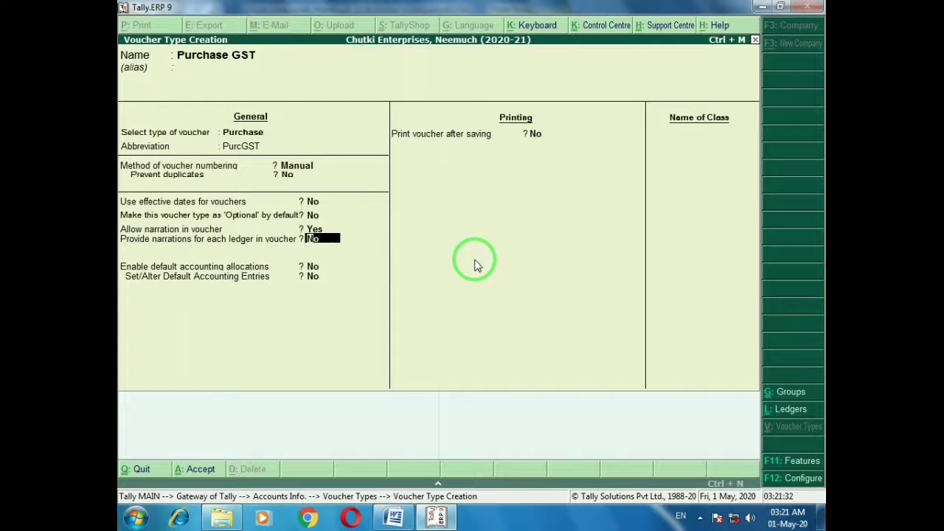
key(Return)
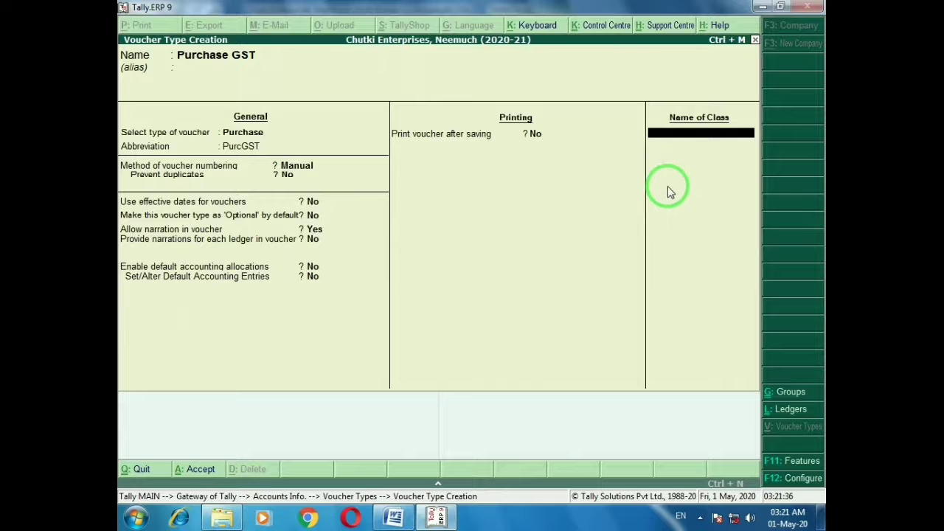
Create a 'GST' class including the Bank Accounts, Cash-in-Hand and Sundry Creditors groups
text(Purchase)
key(BackSpace)
key(BackSpace)
key(BackSpace)
key(BackSpace)
key(BackSpace)
key(BackSpace)
key(BackSpace)
key(BackSpace)
text(GST)
key(Return)
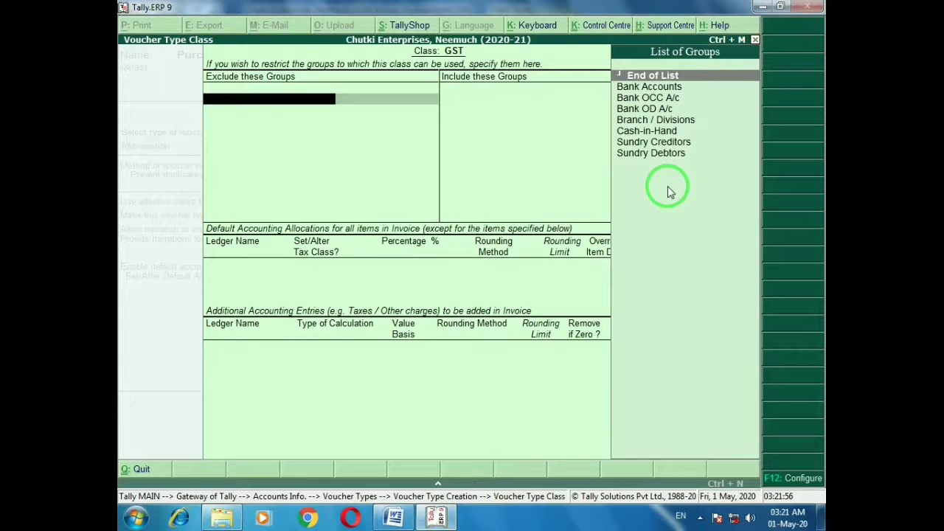
key(Return)
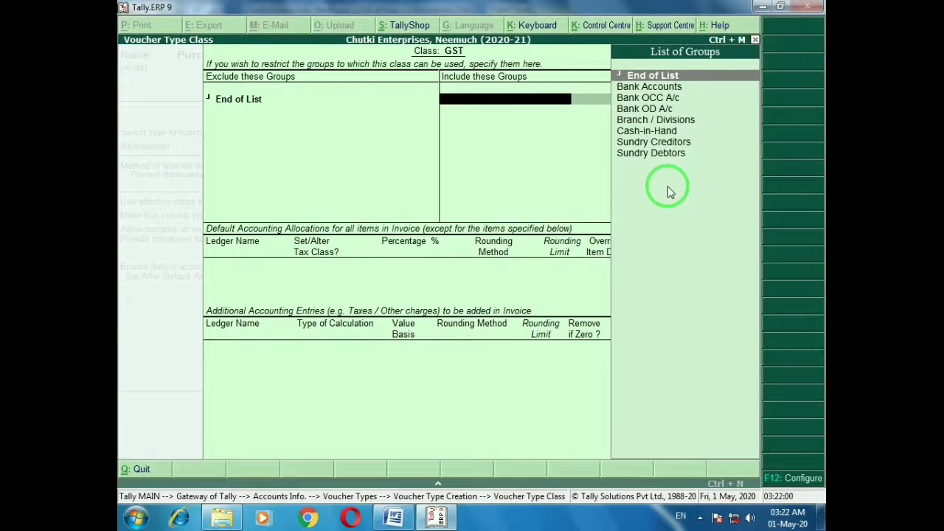
key(Down)
key(Return)
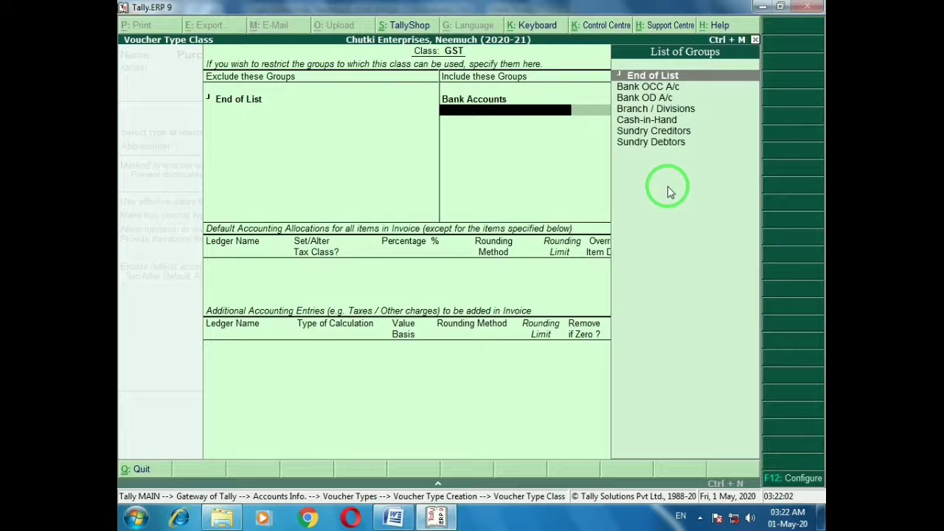
key(Down)
key(Down)
key(Down)
key(Down)
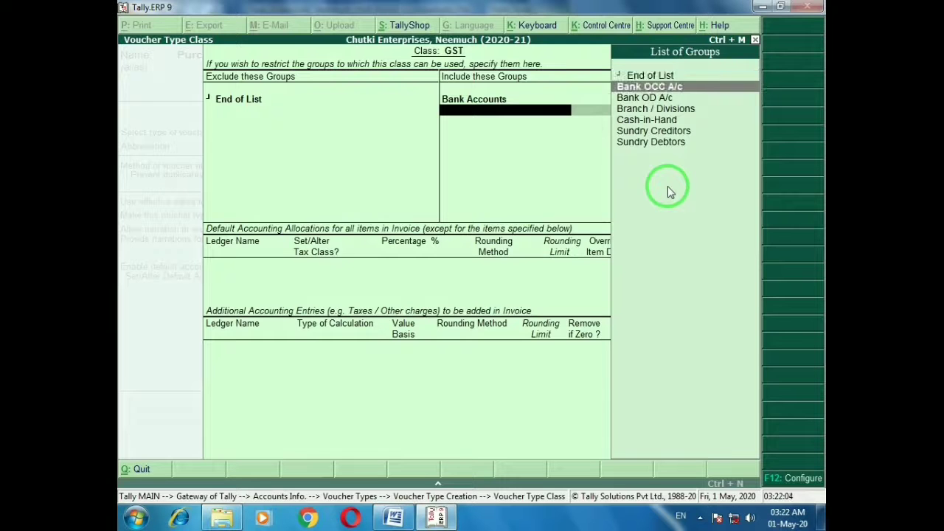
key(Down)
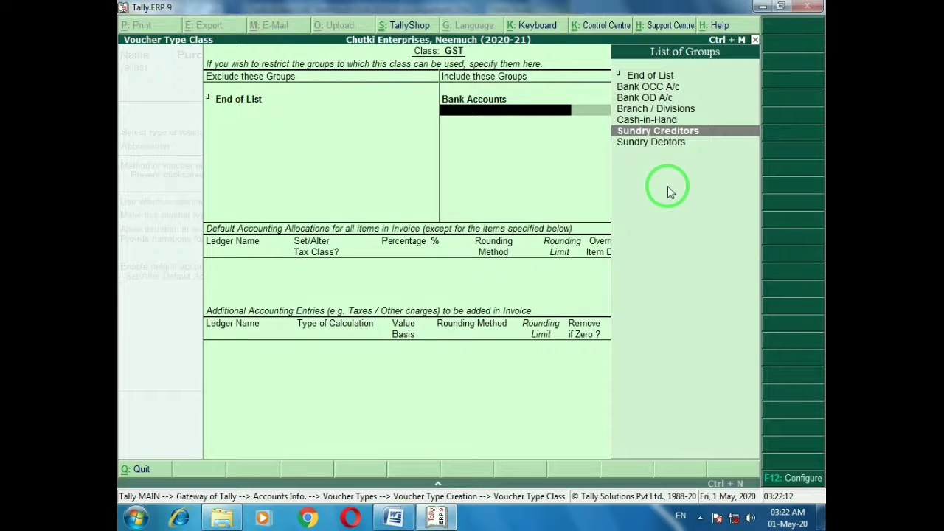
key(Up)
key(Return)
key(Down)
key(Down)
key(Down)
key(Down)
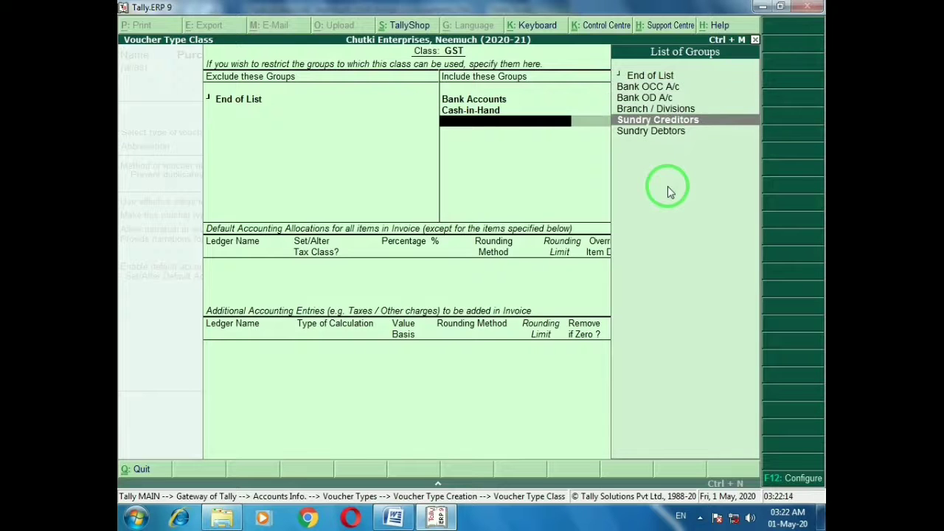
key(Return)
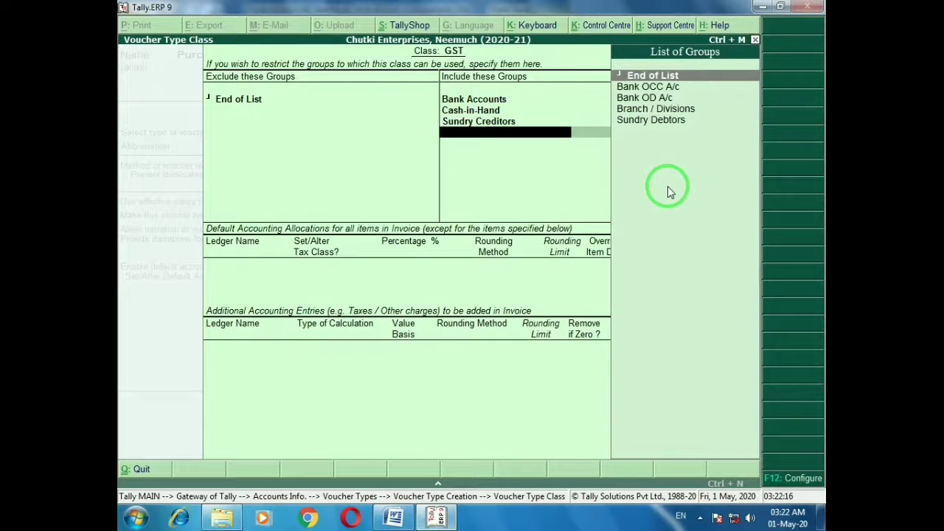
key(Return)
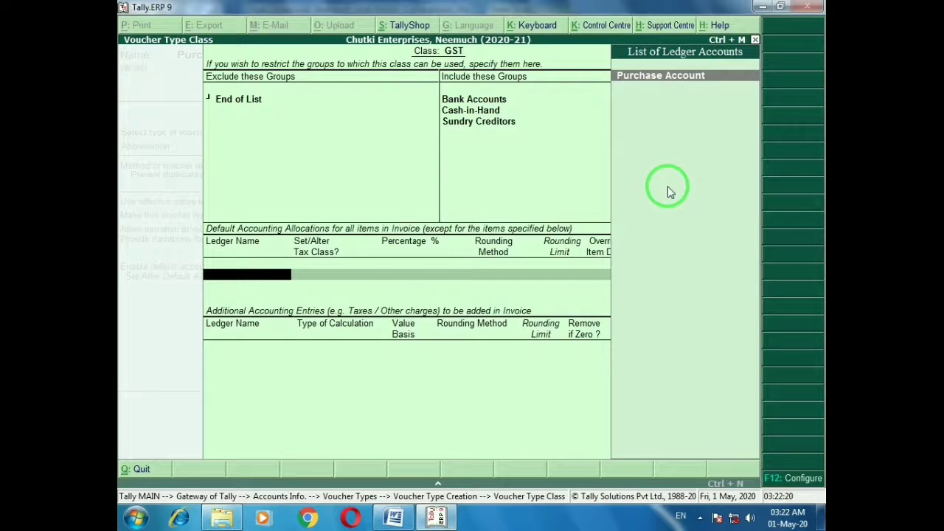
Default the class to Purchase Account at 100% and add CGST, SGST and IGST entries
key(Return)
key(Return)
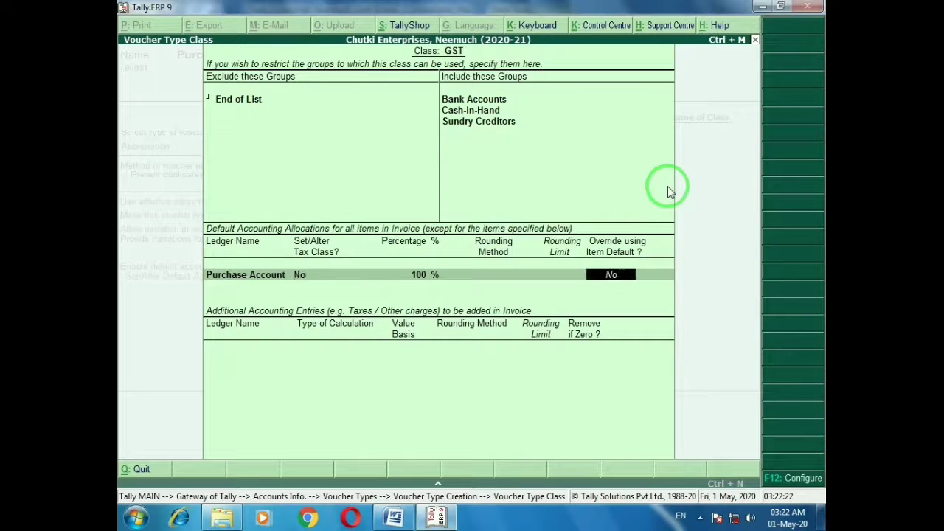
key(Return)
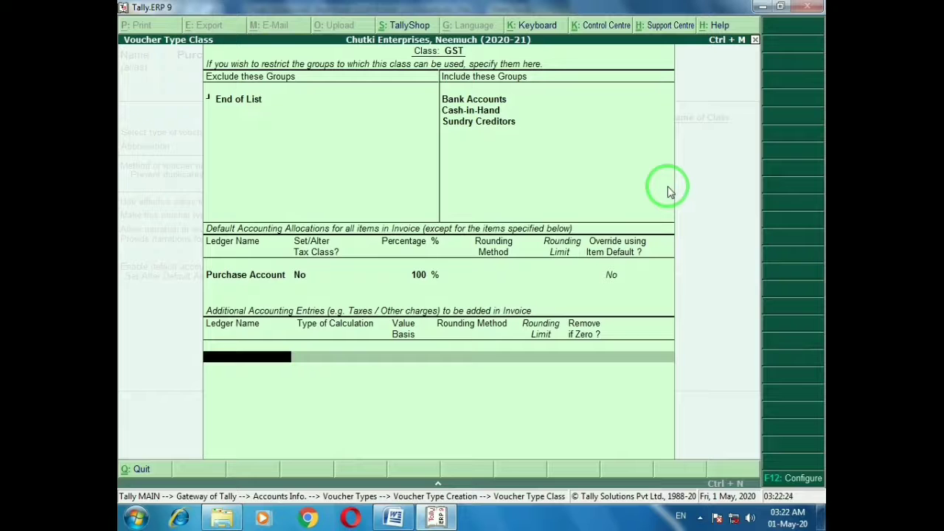
text(cg)
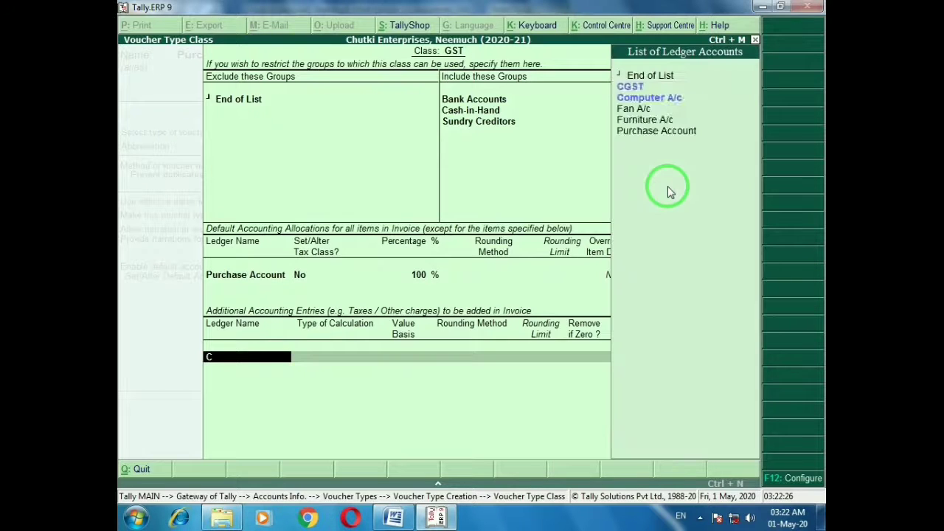
key(Return)
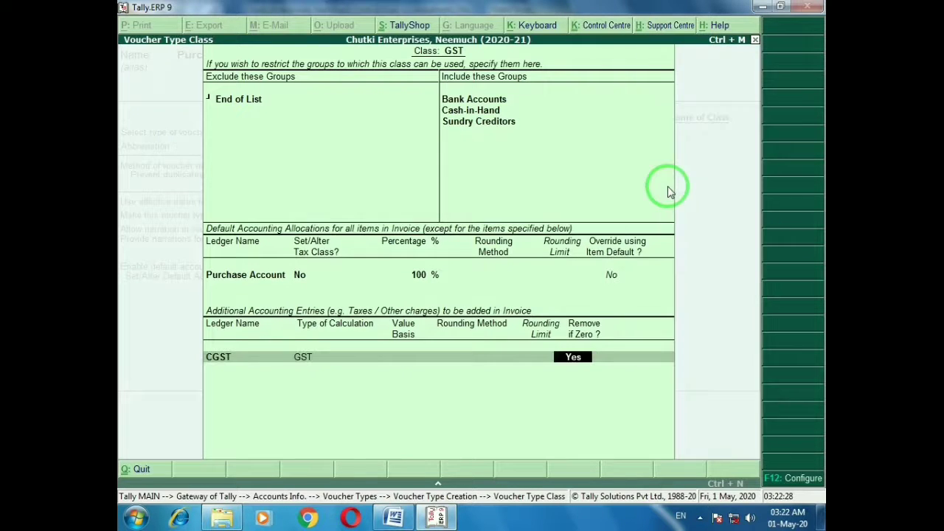
key(Return)
text(s)
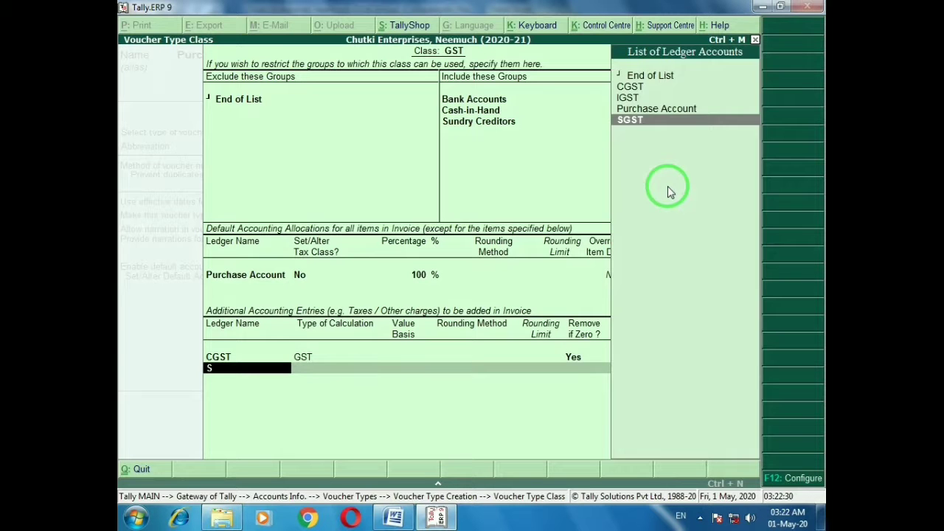
text(g)
key(Return)
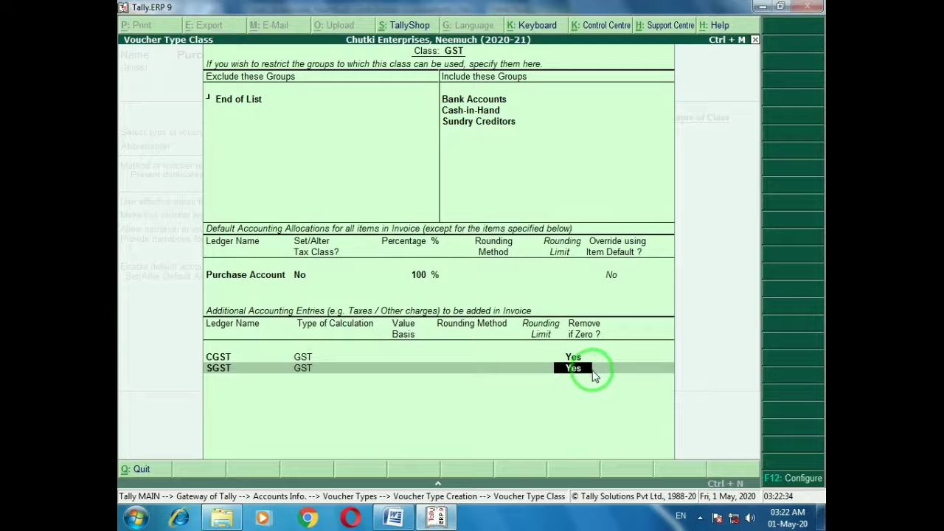
key(Return)
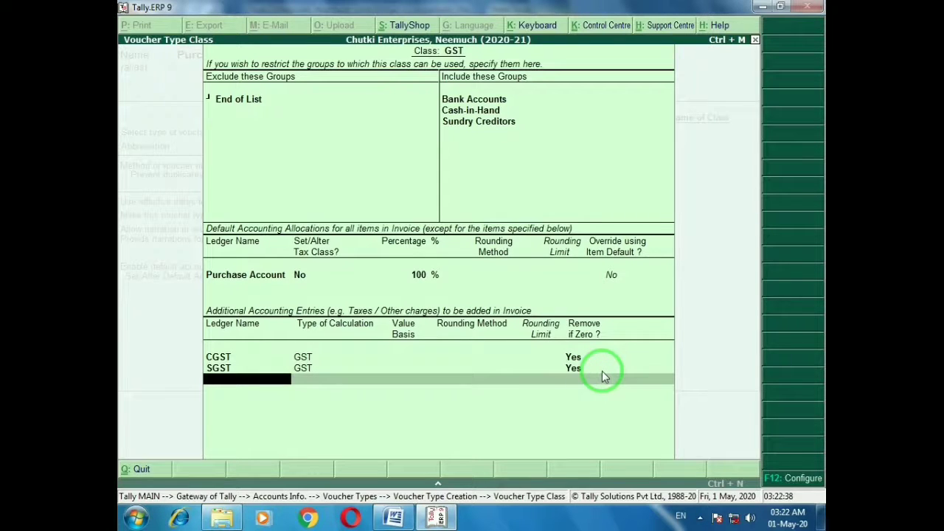
text(Ig)
key(Return)
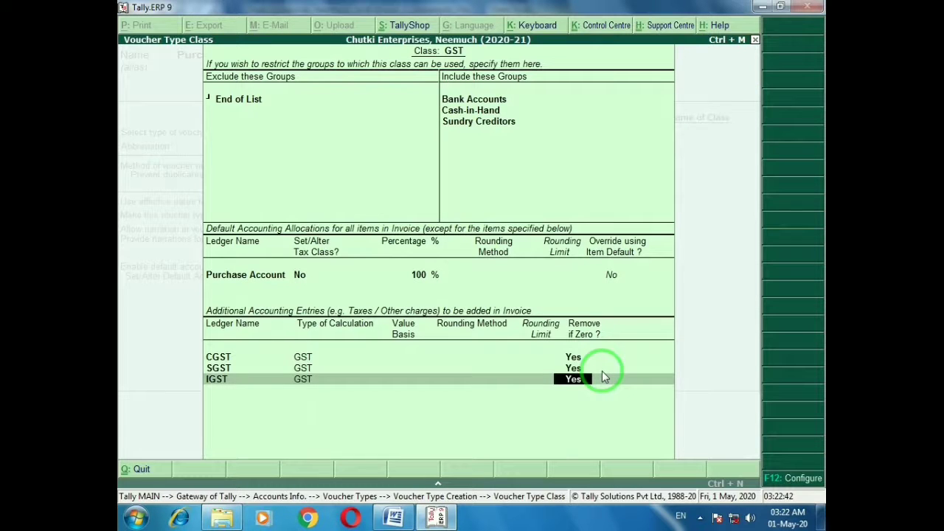
key(Return)
key(Return)
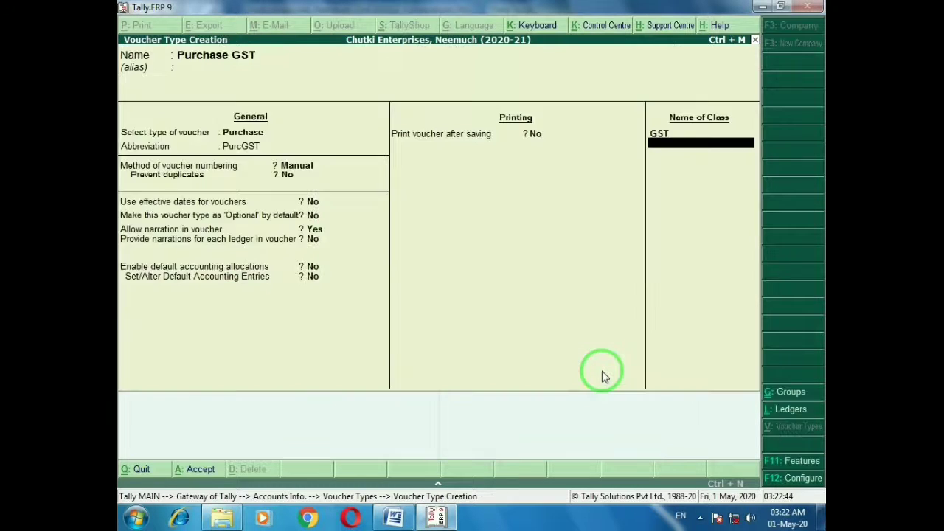
key(Return)
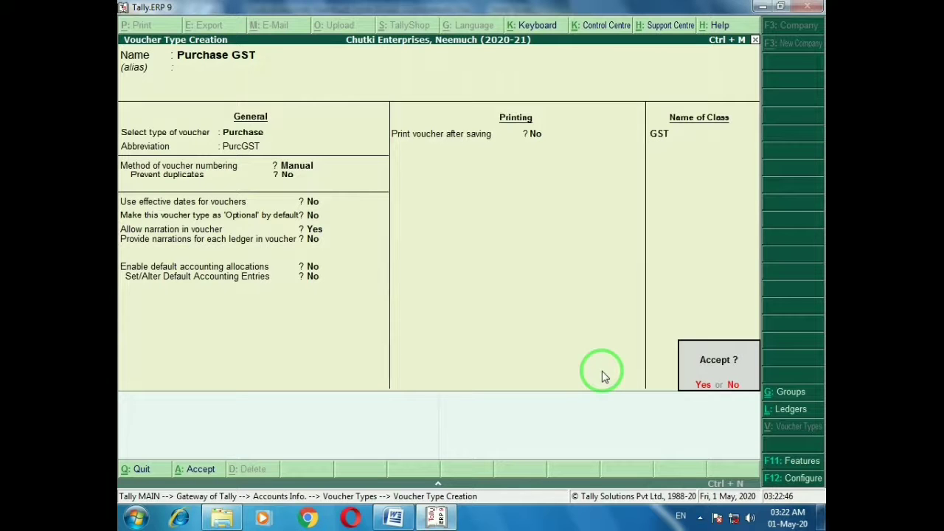
key(Return)
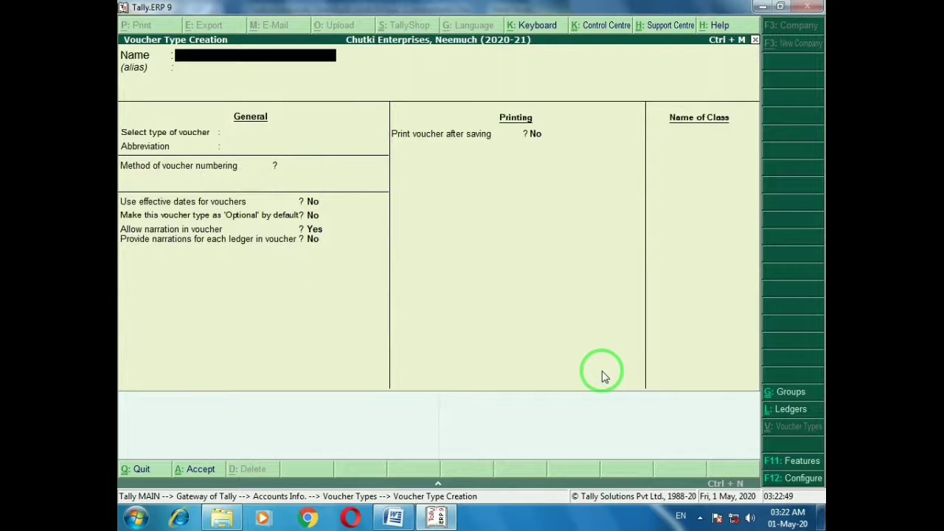
Start a new voucher type 'Sales GST' of type Sales with abbreviation SaleGST
key(Escape)
key(y)
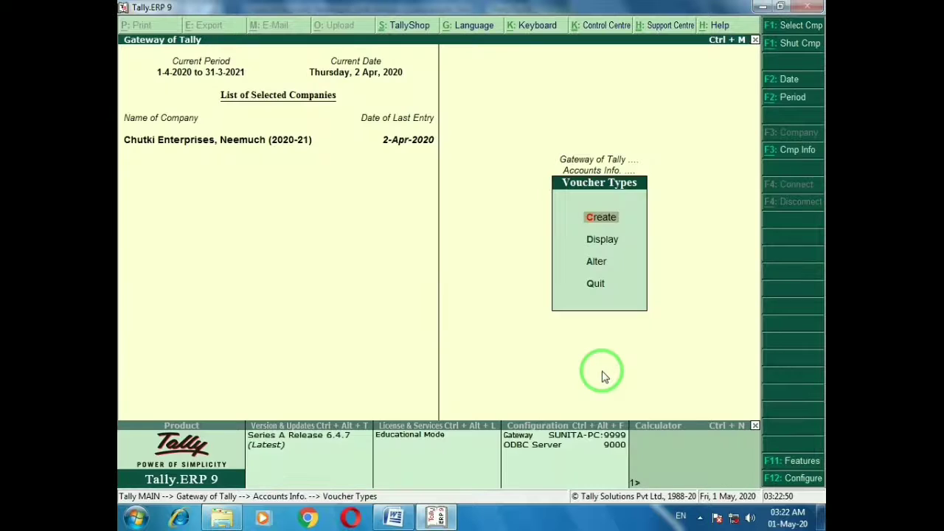
key(Return)
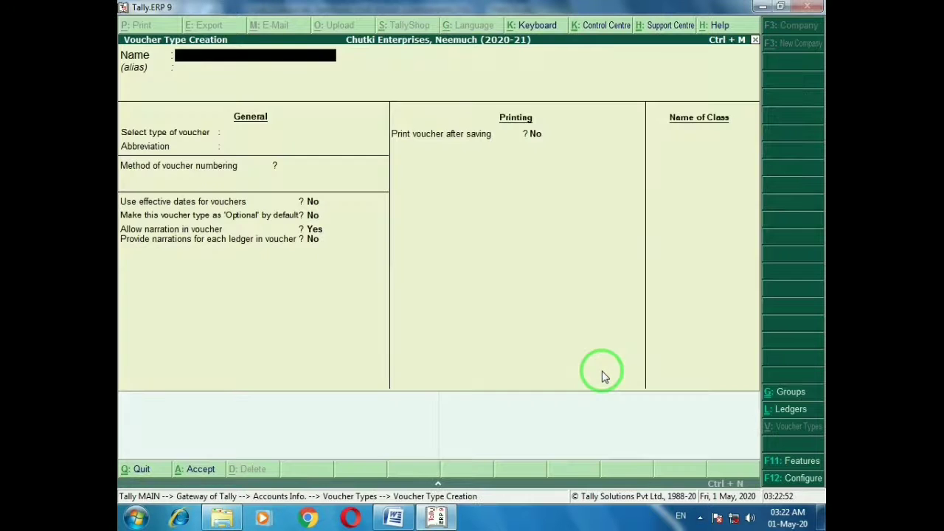
text(Sales GST)
key(Return)
key(Return)
text(Sa)
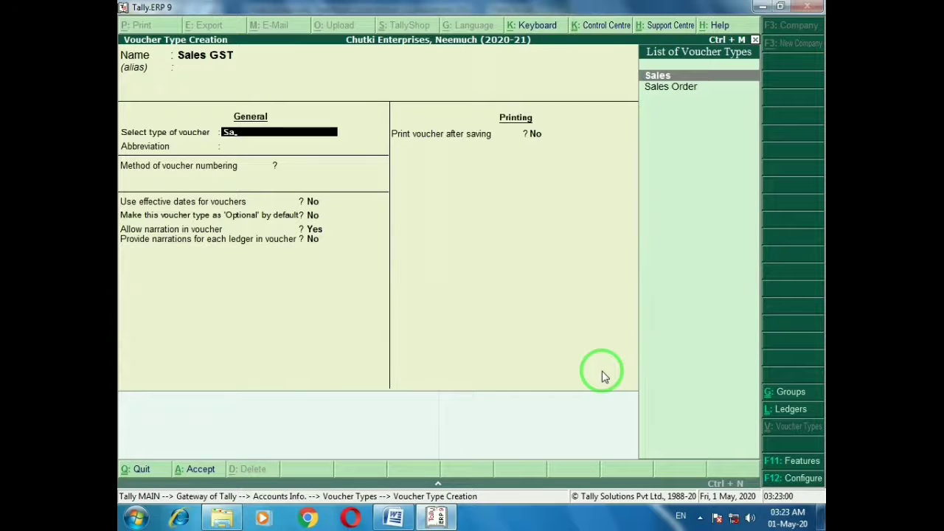
key(Return)
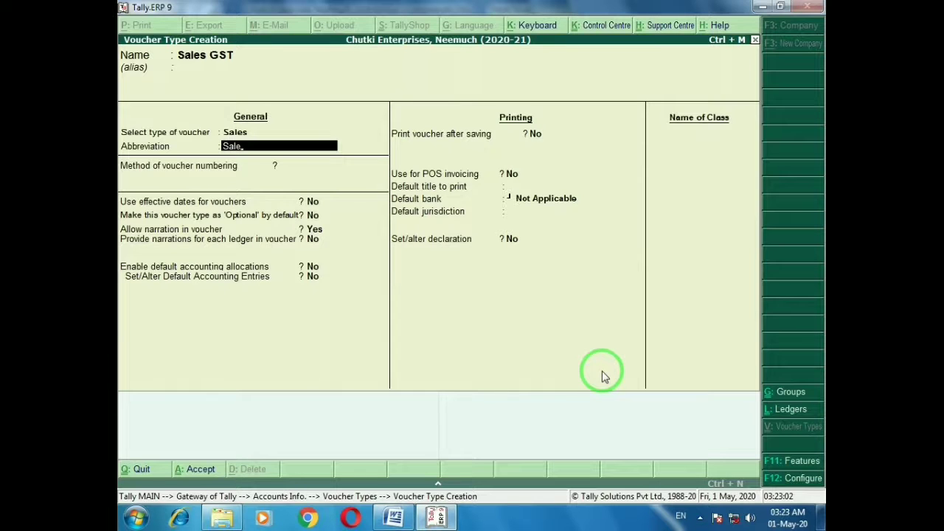
text(GST)
key(Return)
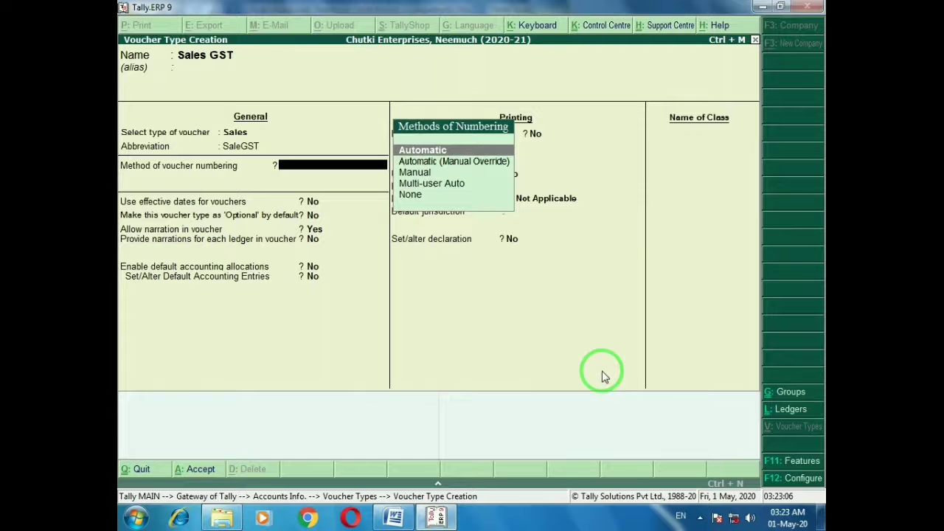
Set voucher numbering to Automatic (Manual Override)
key(Return)
key(BackSpace)
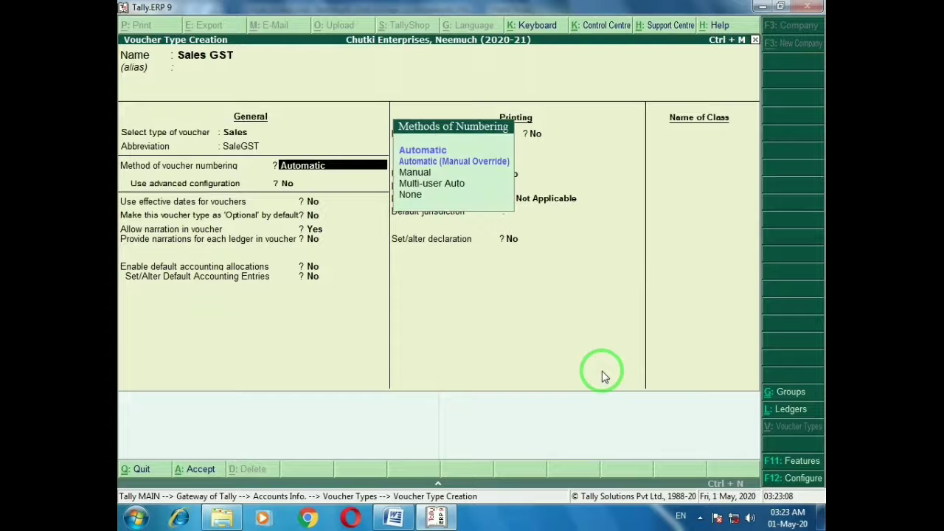
key(Down)
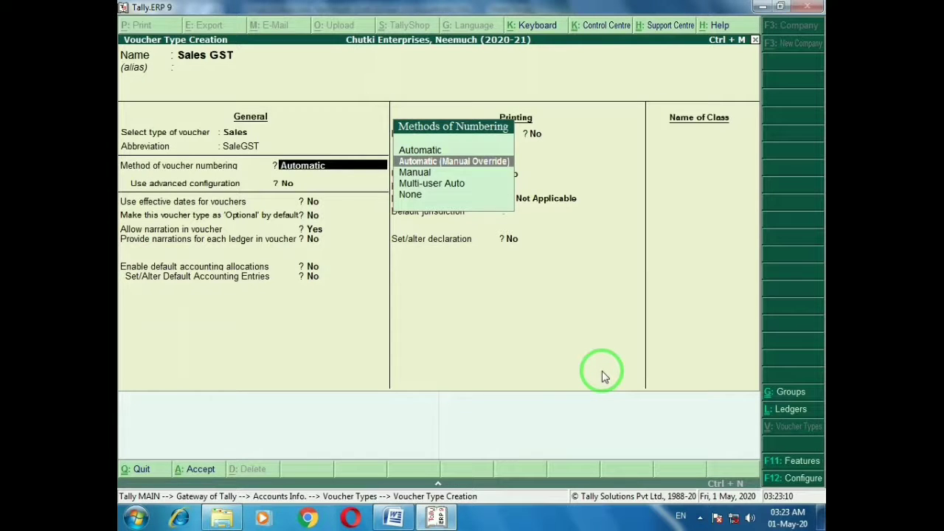
key(Return)
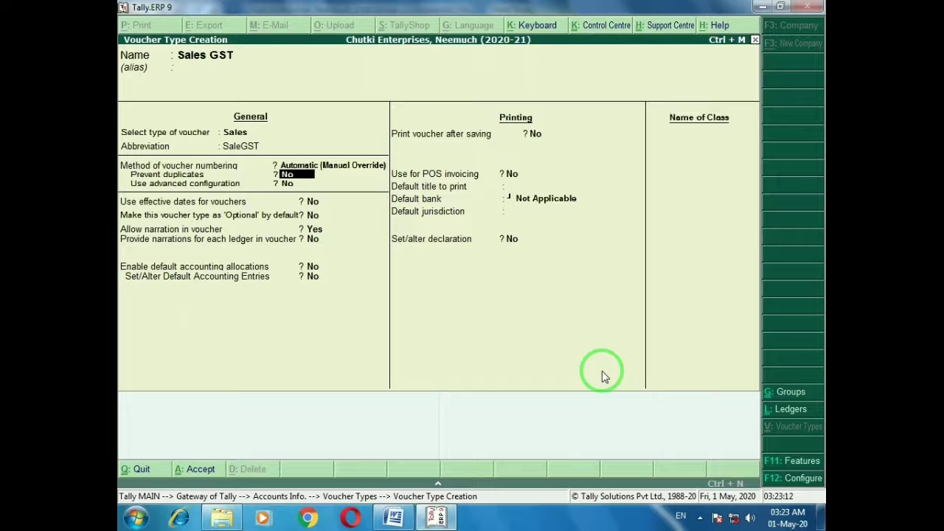
key(BackSpace)
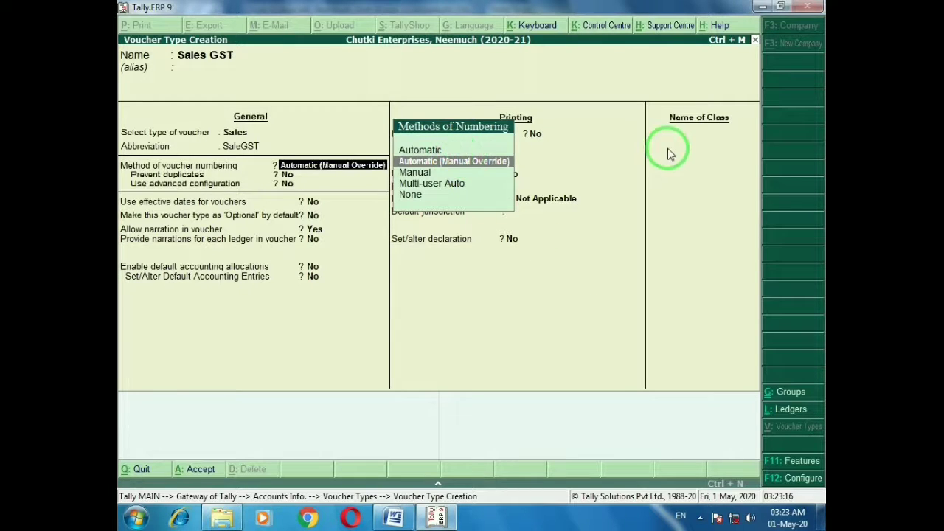
key(Up)
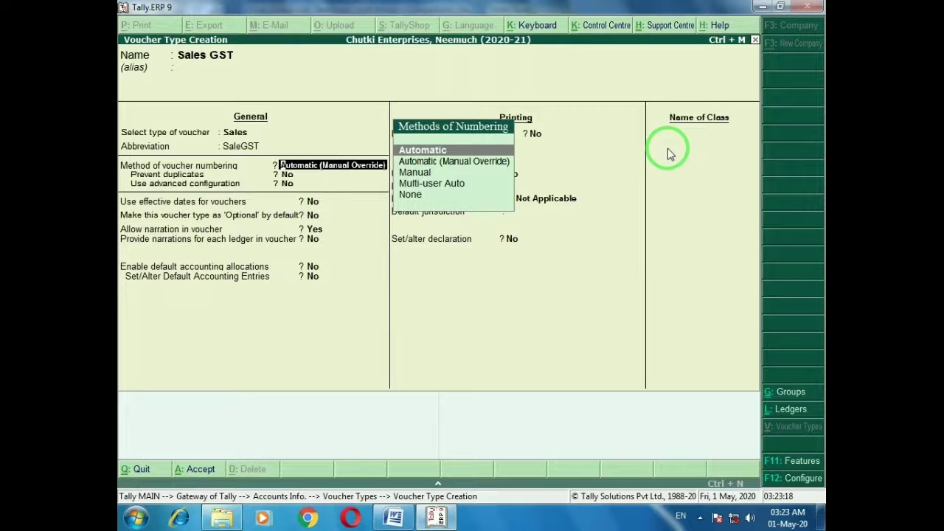
key(Down)
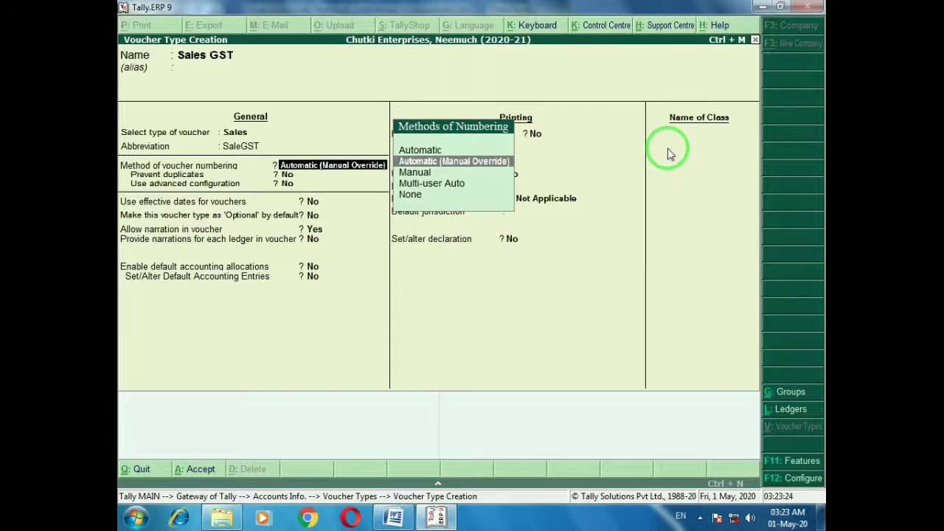
key(Down)
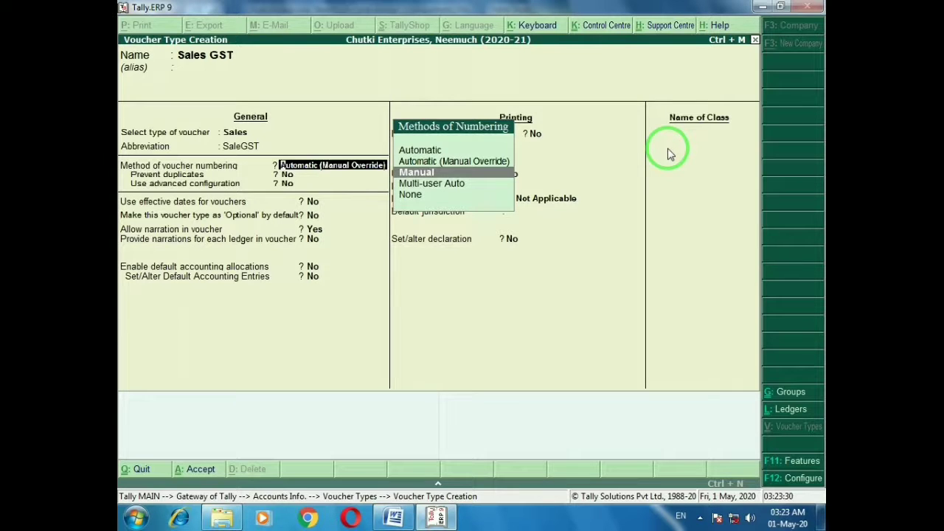
key(Up)
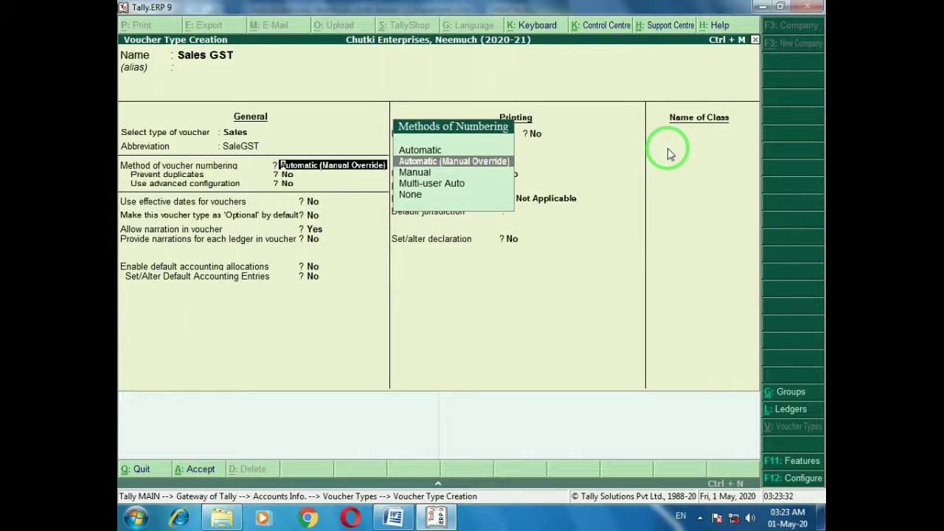
key(Return)
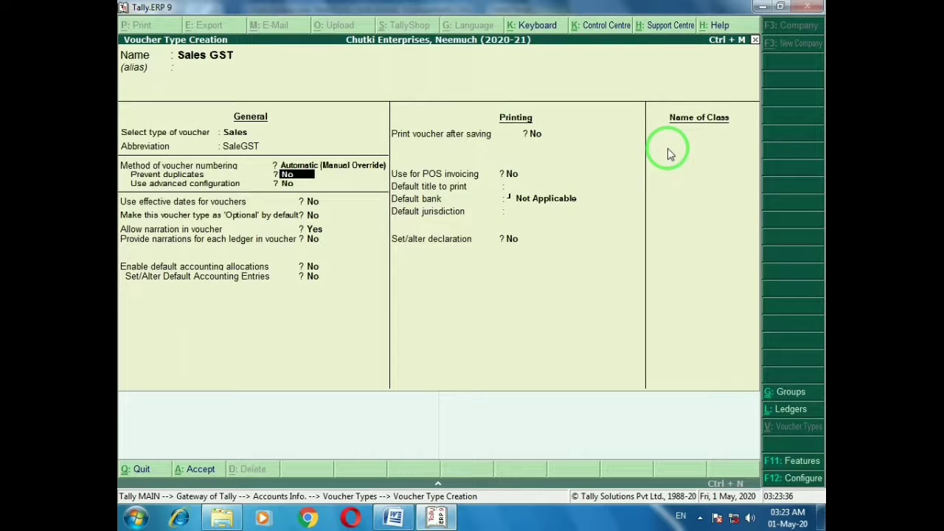
Turn on duplicate number prevention, keeping other defaults and Default bank as Not Applicable
text(y)
key(Return)
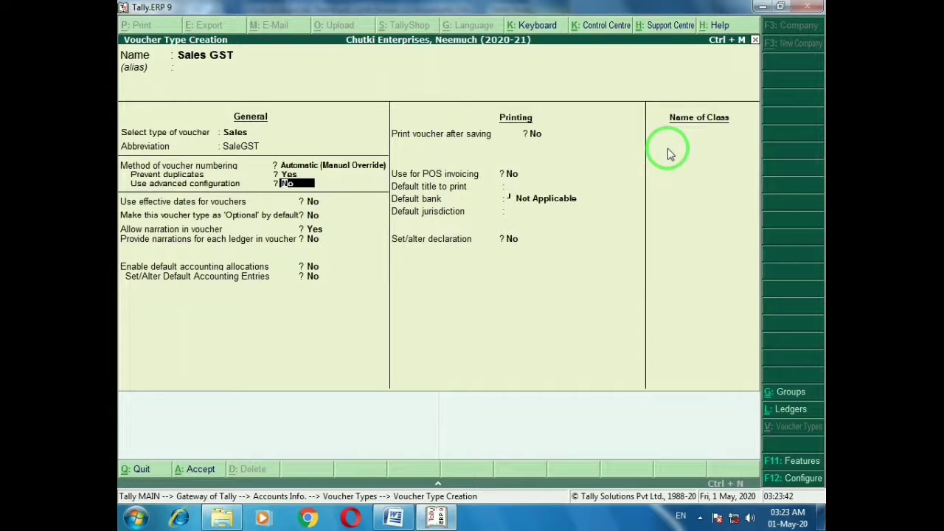
key(Return)
key(Return)
key(Return)
key(Return)
key(Return)
key(Return)
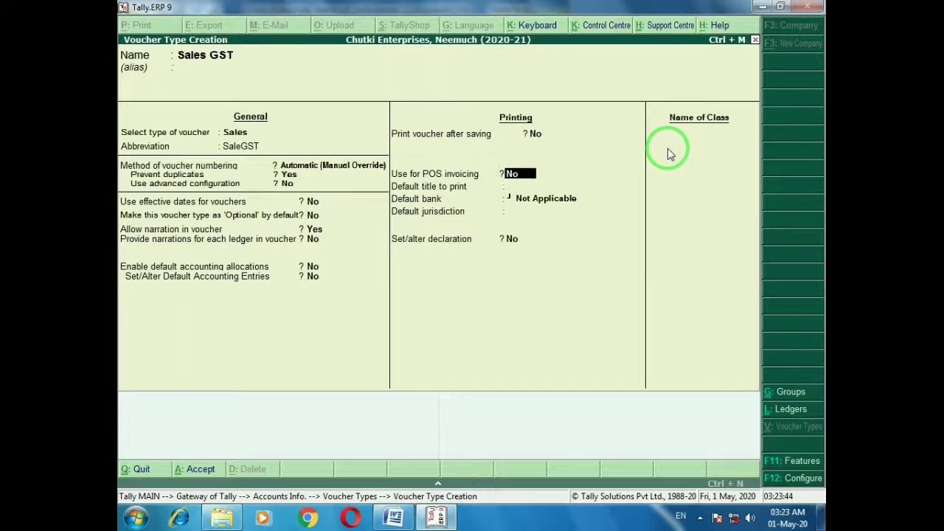
key(Return)
key(Return)
key(Return)
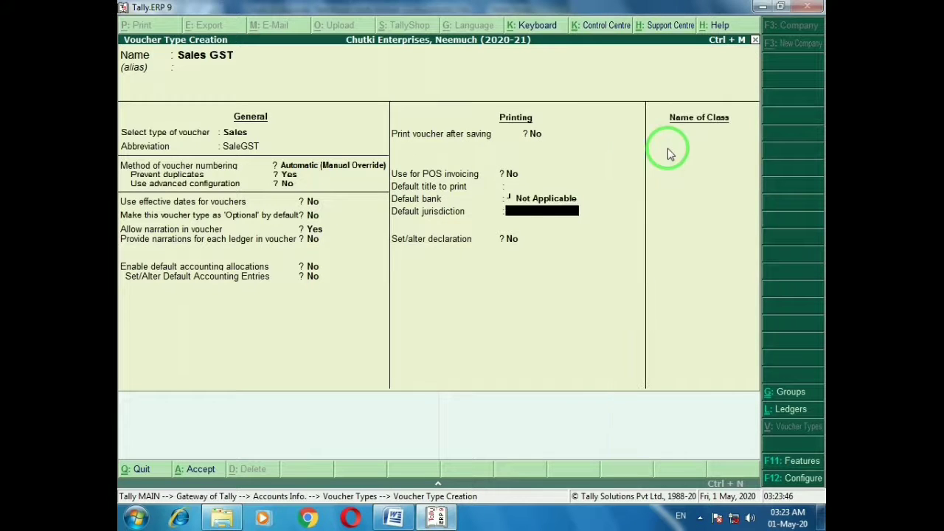
key(Return)
key(Return)
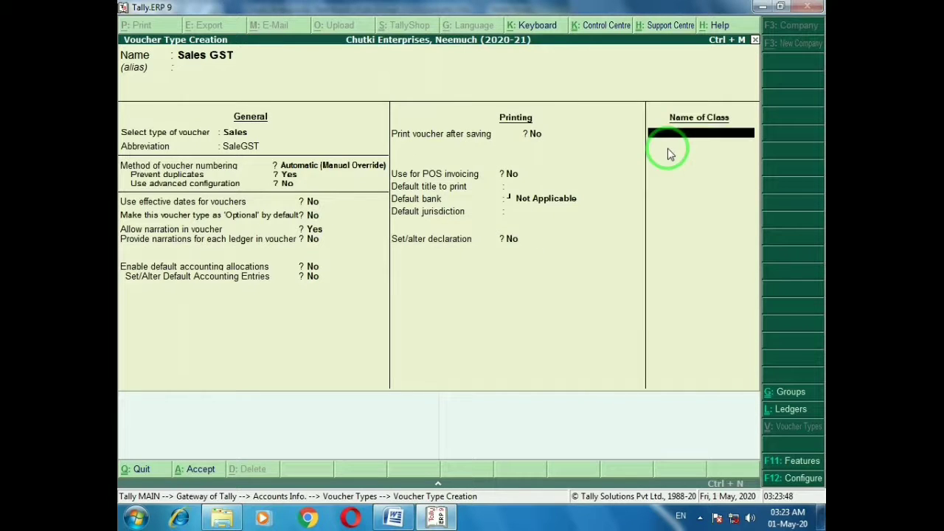
Create a 'GST' class including Bank Accounts, Cash-in-Hand and Sundry Debtors
text(GST)
key(Return)
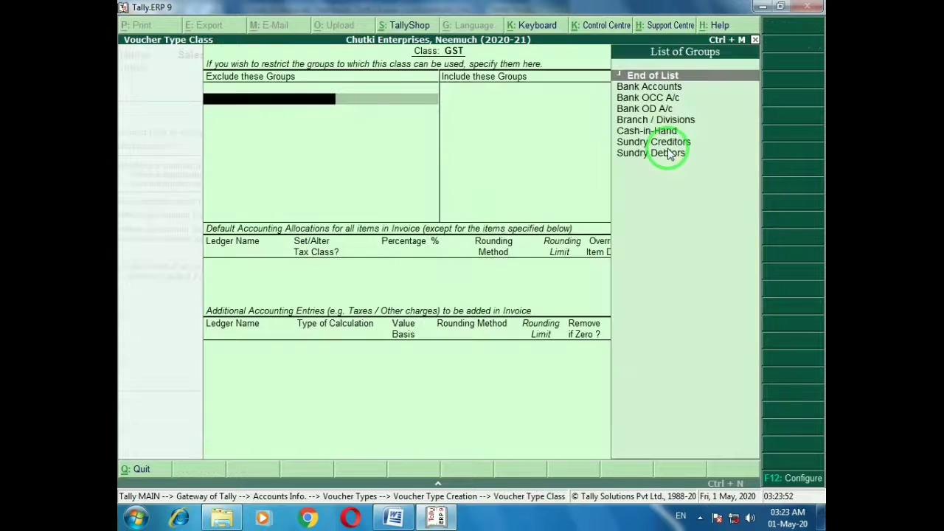
key(Return)
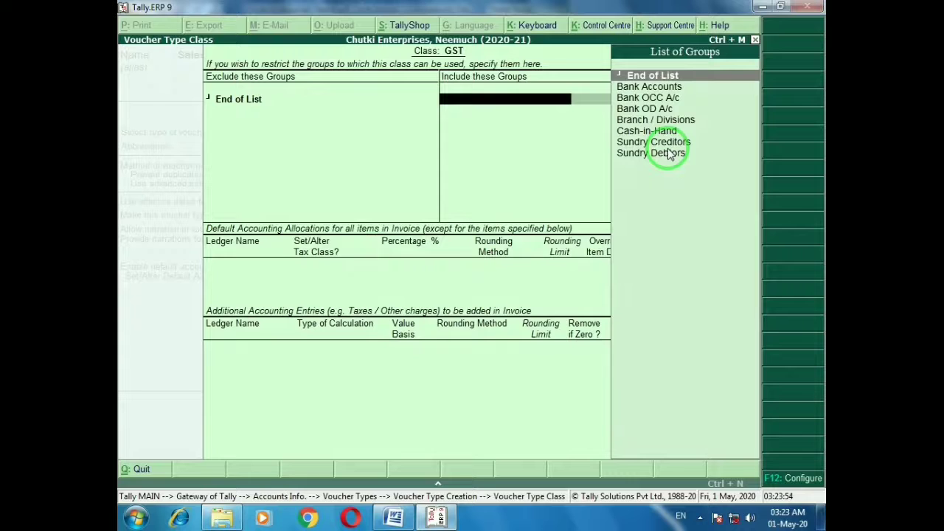
key(Down)
key(Return)
key(Down)
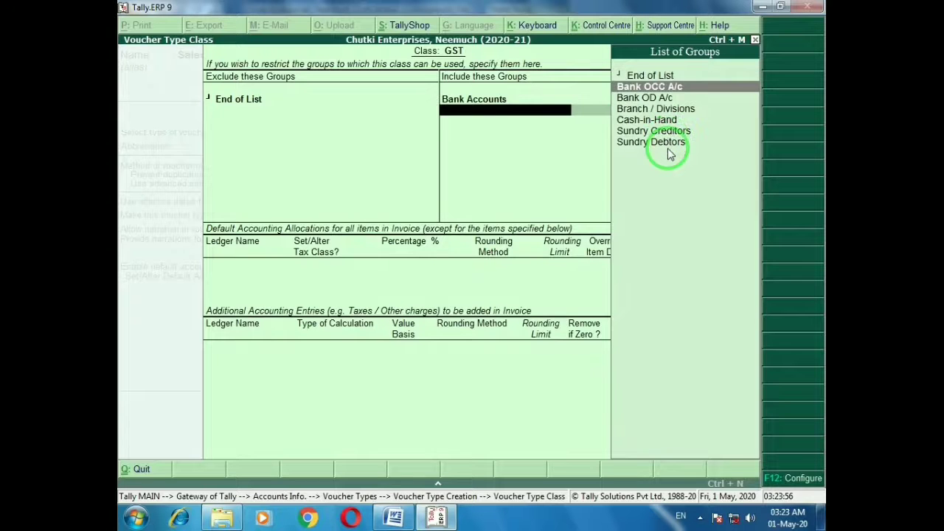
key(Down)
key(Down)
key(Down)
key(Return)
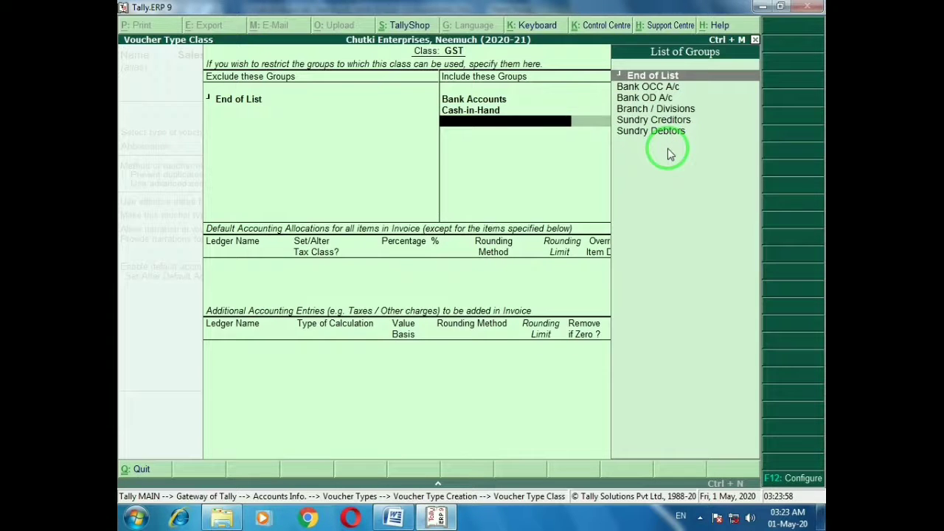
key(Down)
key(Down)
key(Down)
key(Down)
key(Down)
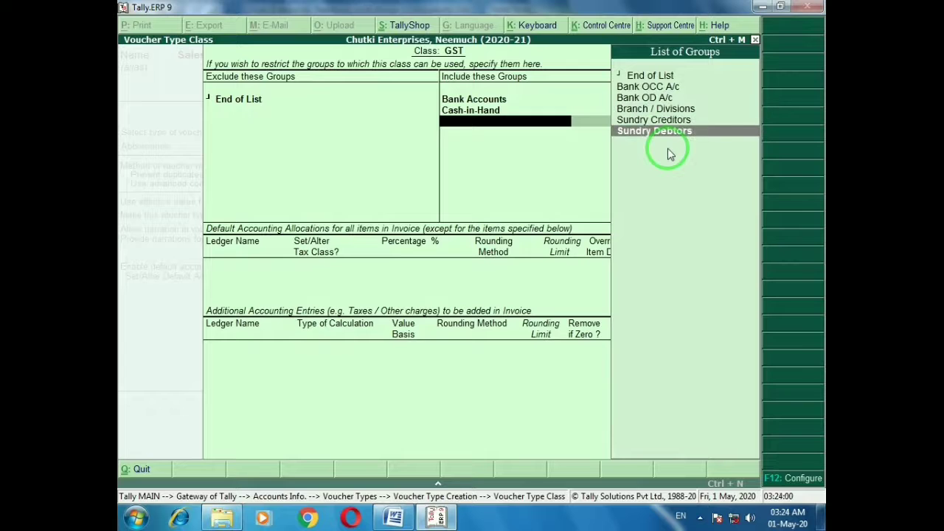
key(Up)
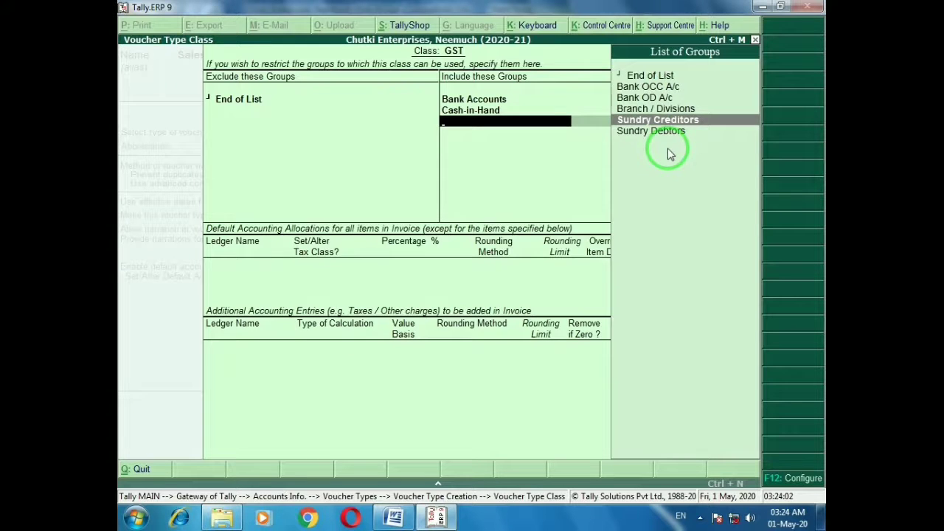
key(Down)
key(Return)
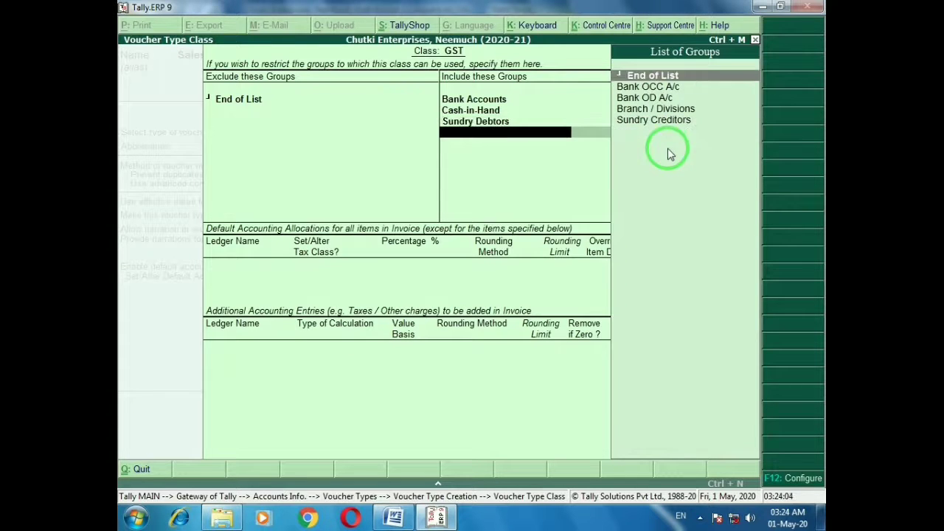
key(Return)
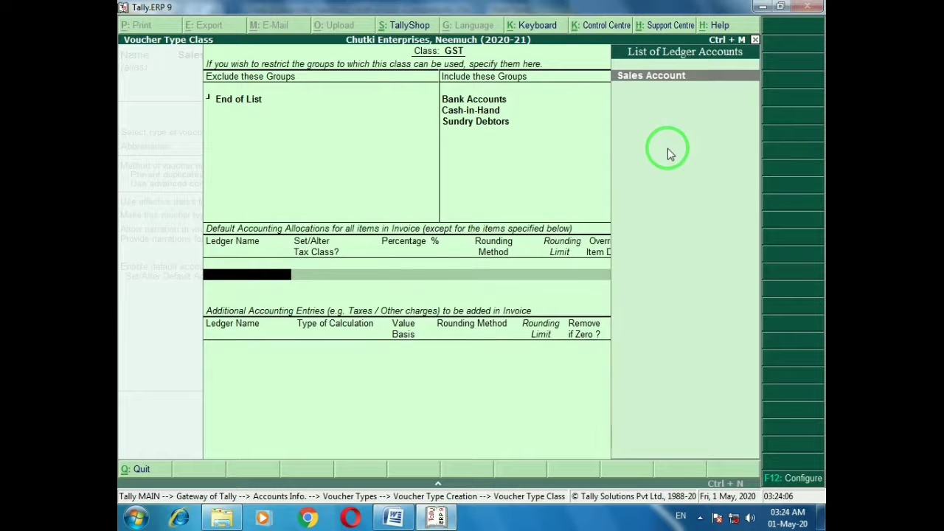
Default the class to Sales Account at 100% with CGST, SGST, IGST entries, and save
key(Return)
key(Return)
key(Return)
key(Return)
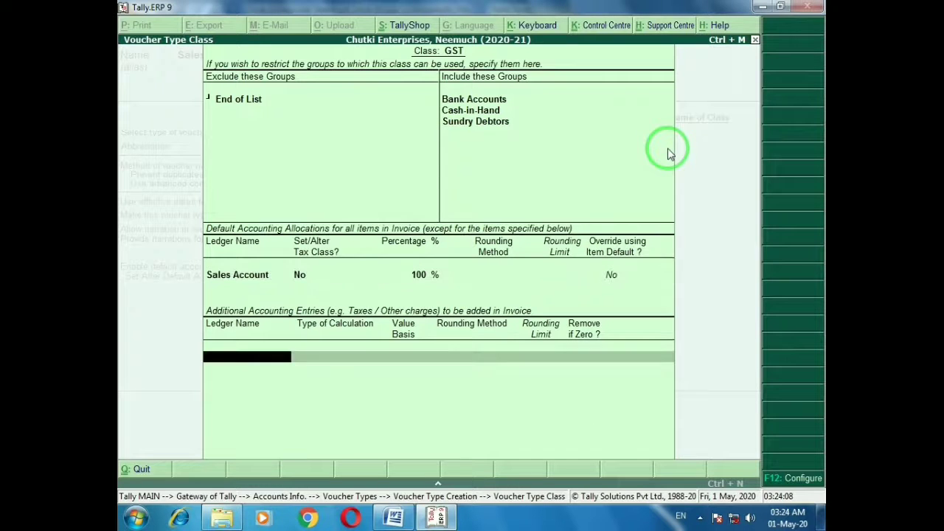
key(Return)
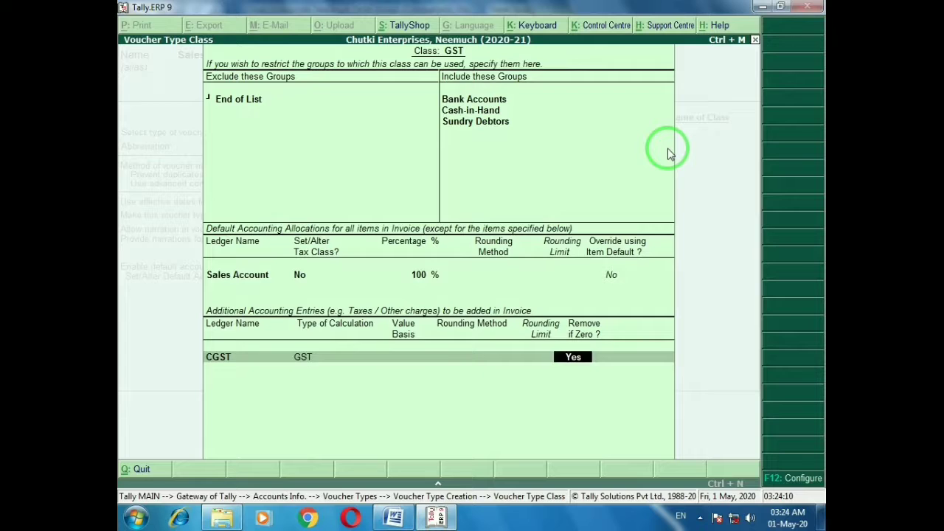
key(Return)
text(sg)
key(Return)
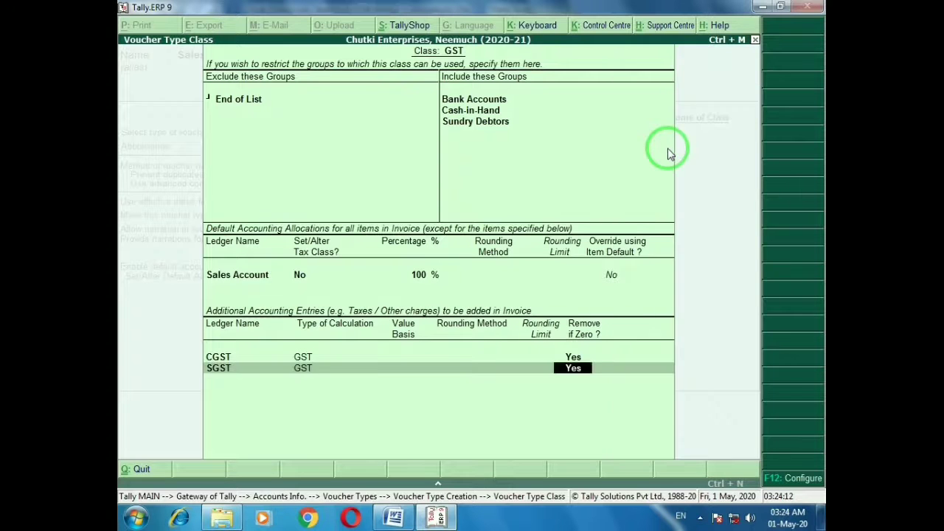
key(Return)
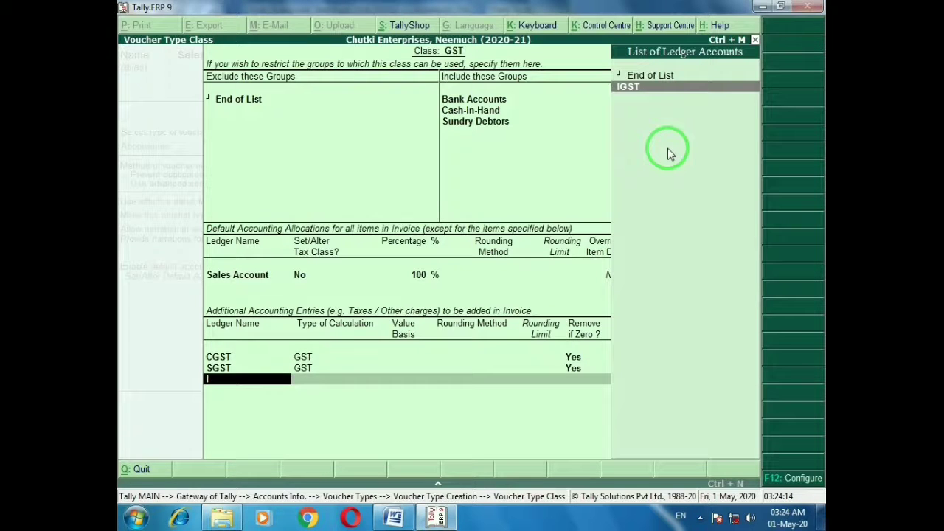
key(Return)
key(Return)
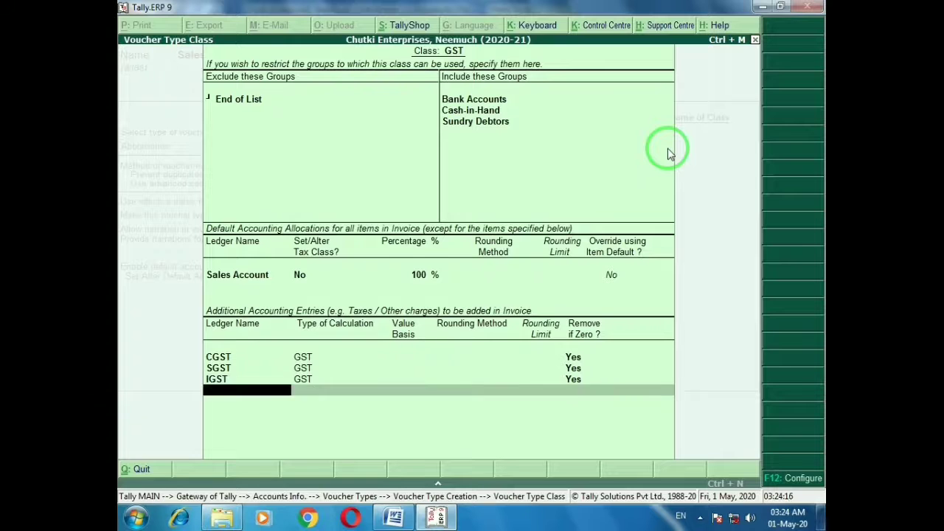
key(Return)
key(Return)
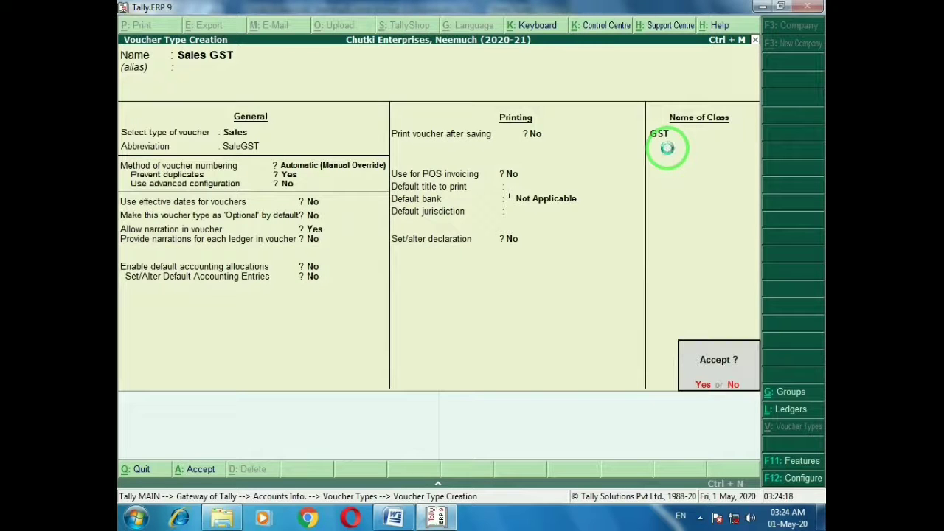
key(Return)
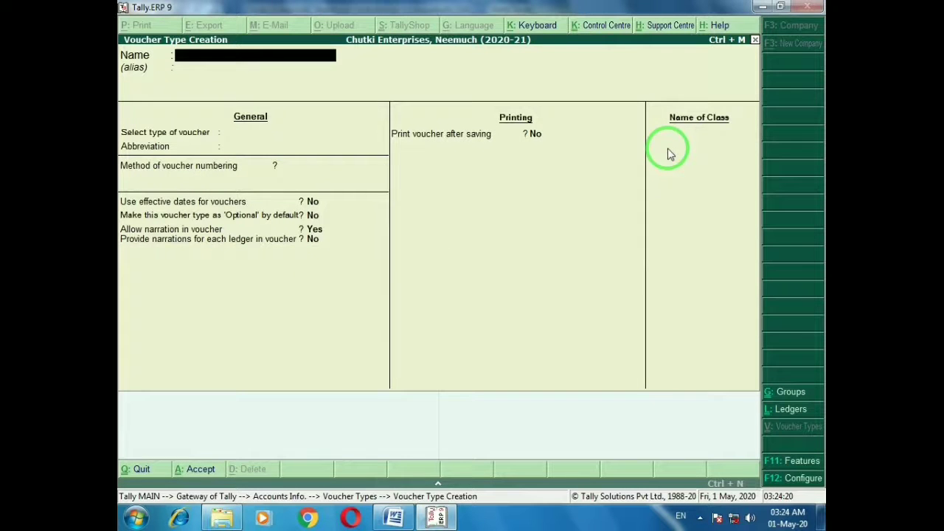
Back out of the voucher type screens in Tally and switch to the Word document
right_click(668, 154)
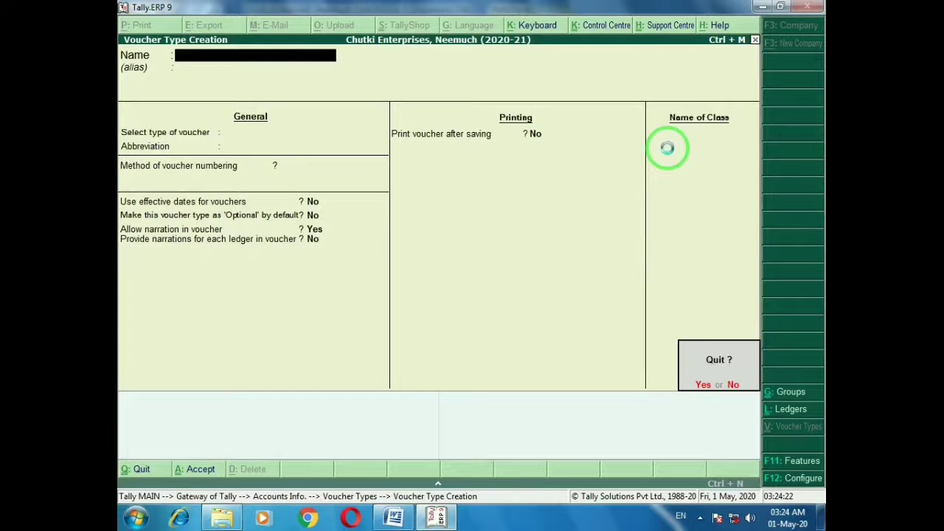
key(Return)
right_click(668, 153)
right_click(667, 154)
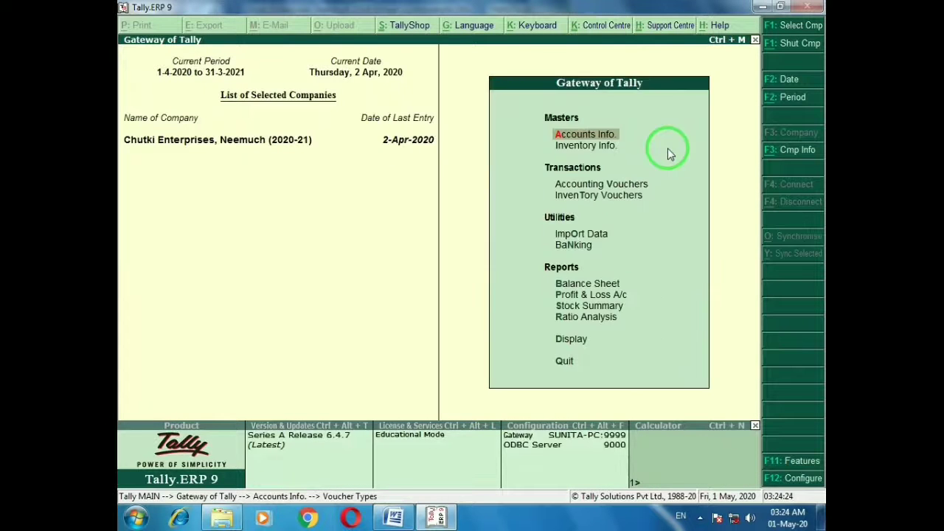
right_click(668, 153)
right_click(668, 154)
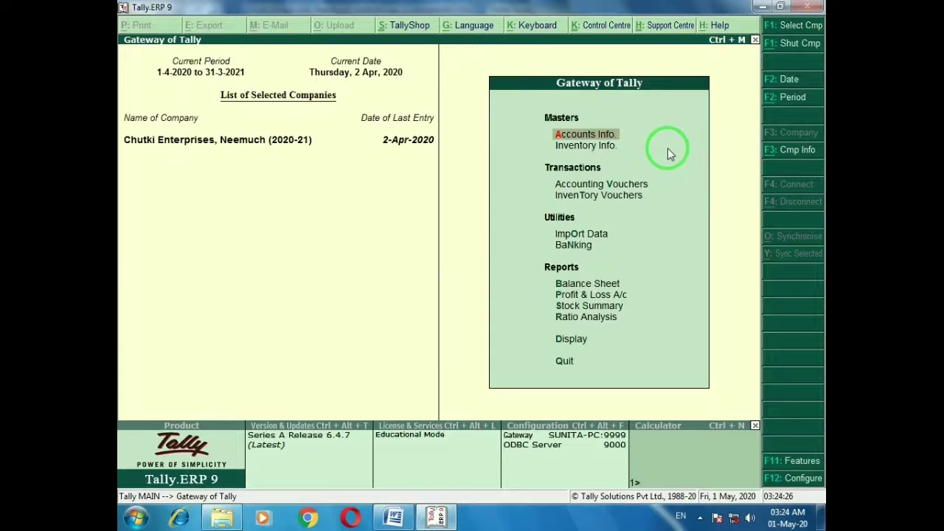
key(alt+Tab)
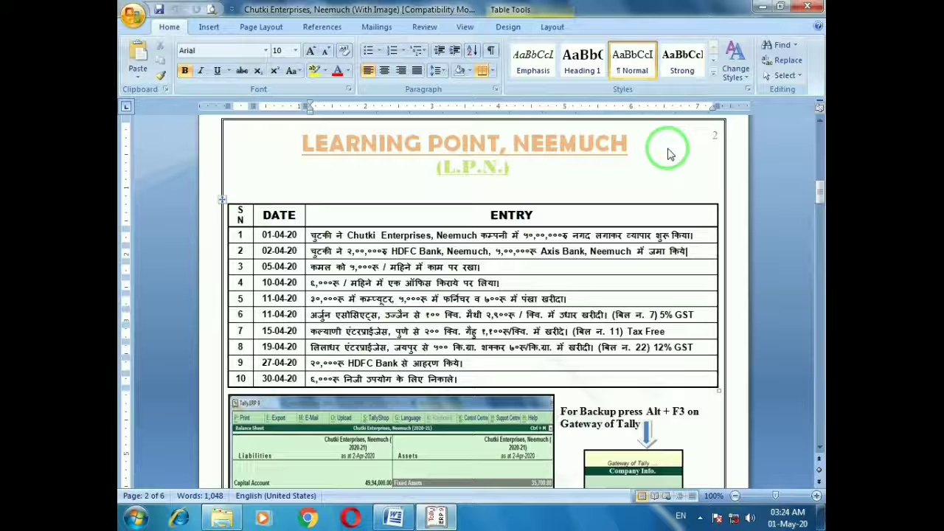
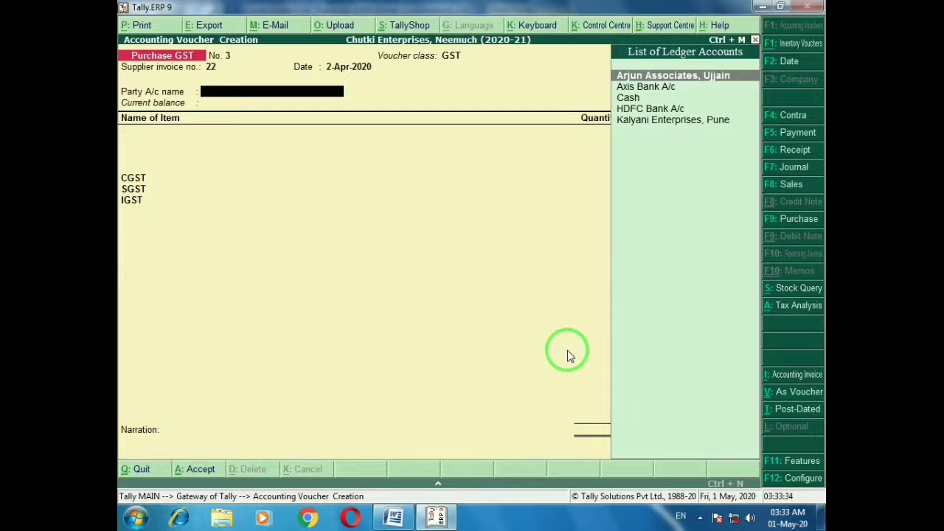
Create party ledger 'Liladhar Enterprises, Jaipur' under Sundry Creditors with address Jaipur
key(alt+Tab)
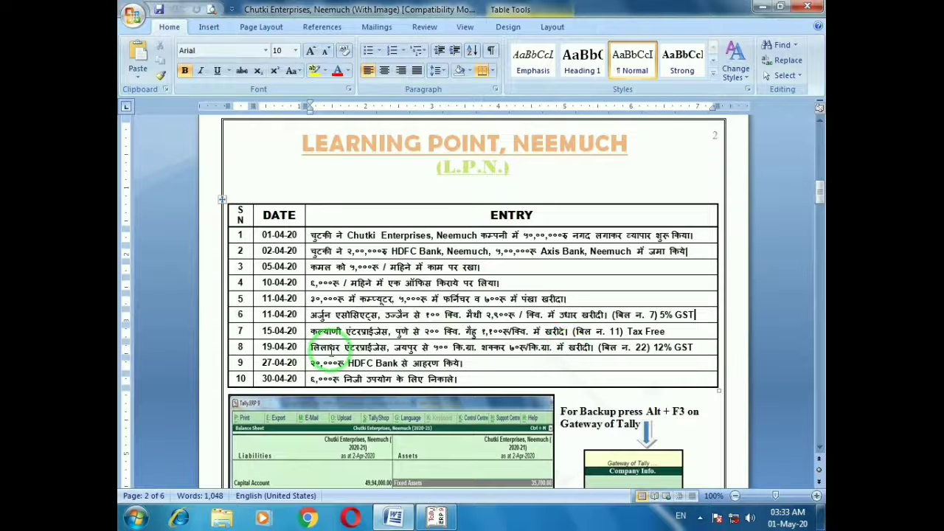
key(alt+Tab)
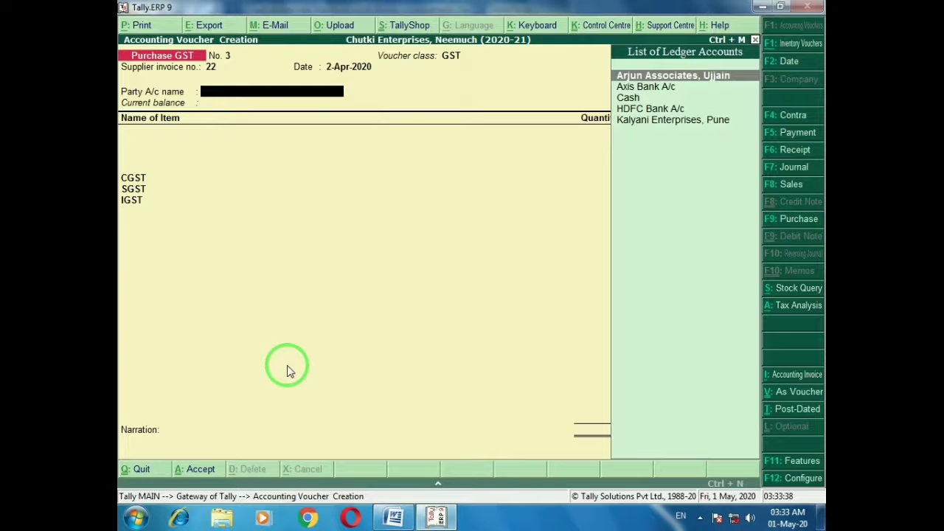
key(alt+c)
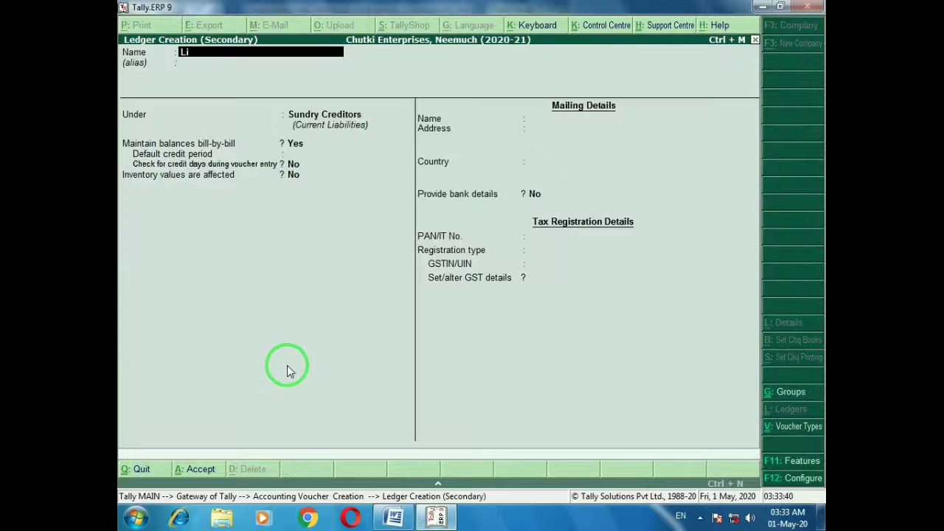
text(Liladhar Enterprises, Jaipur)
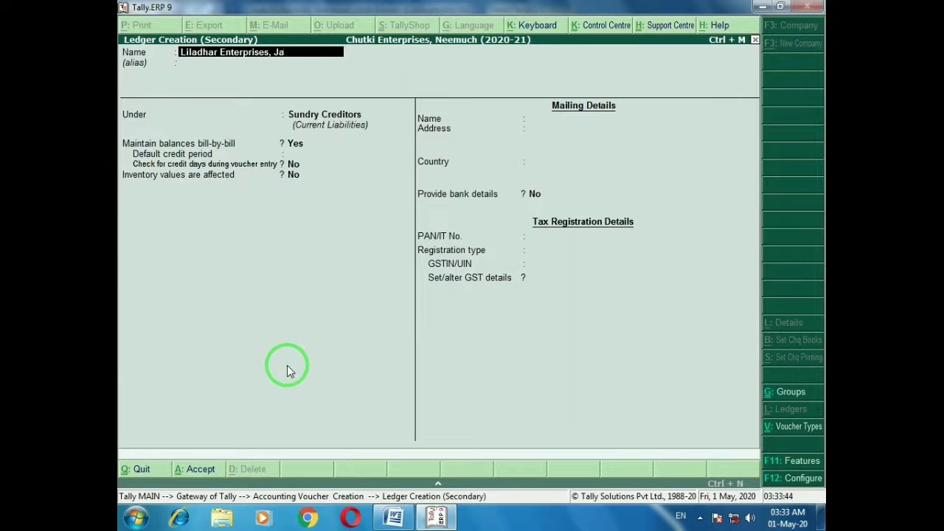
key(Return)
key(Return)
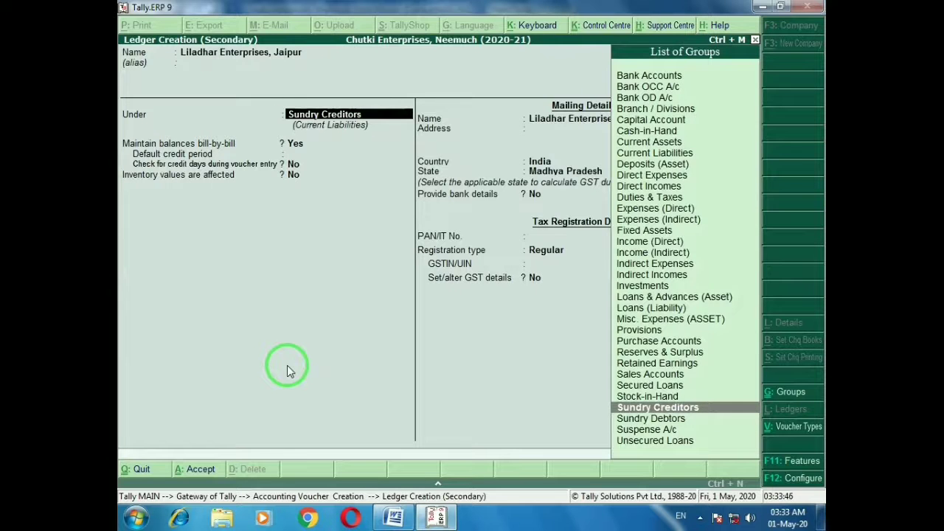
key(Return)
key(Return)
key(Return)
key(Return)
key(Return)
key(Return)
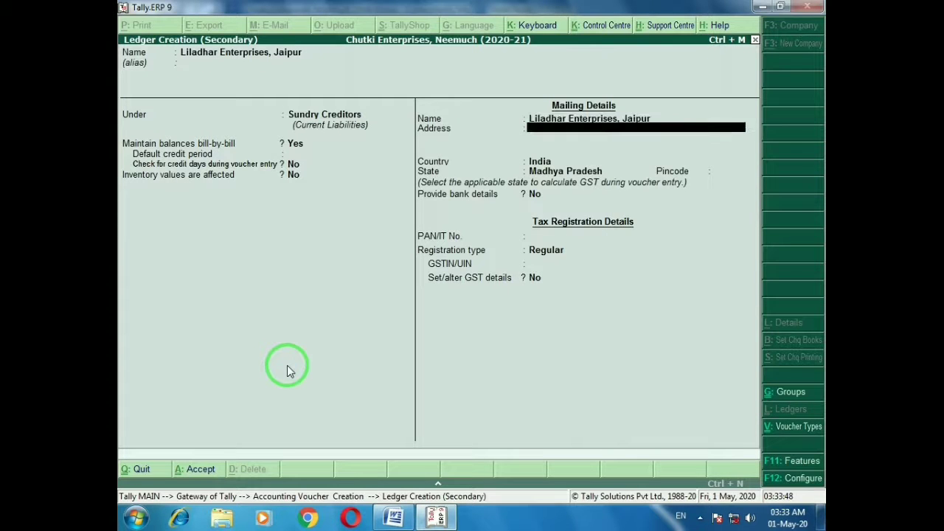
text(Jaipur)
key(Return)
key(Return)
key(Return)
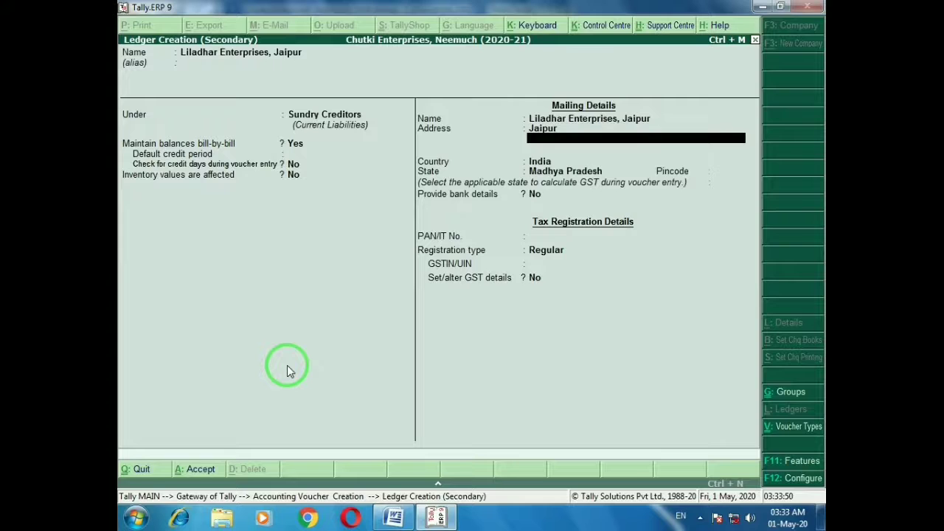
Set state Rajasthan and Regular GST registration, enter the party's GSTIN, and save the ledger
text(Raja)
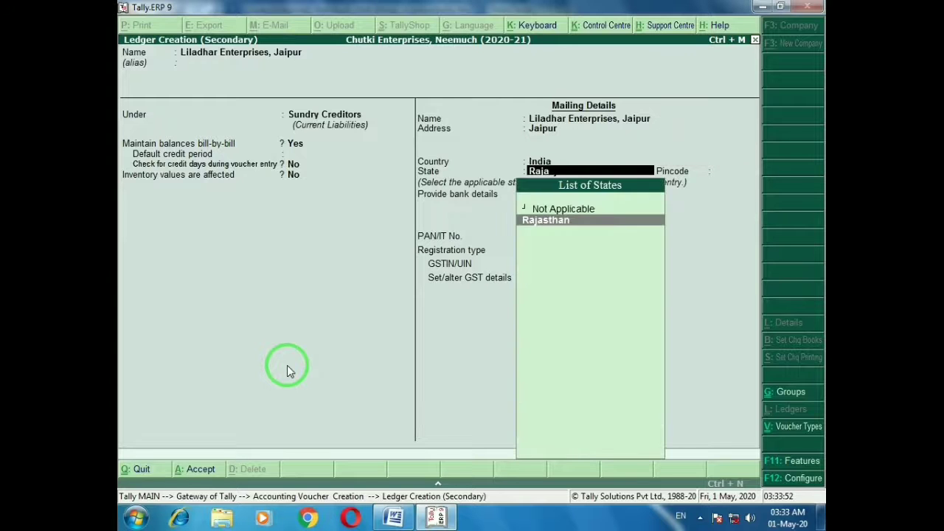
key(Return)
key(Return)
key(Return)
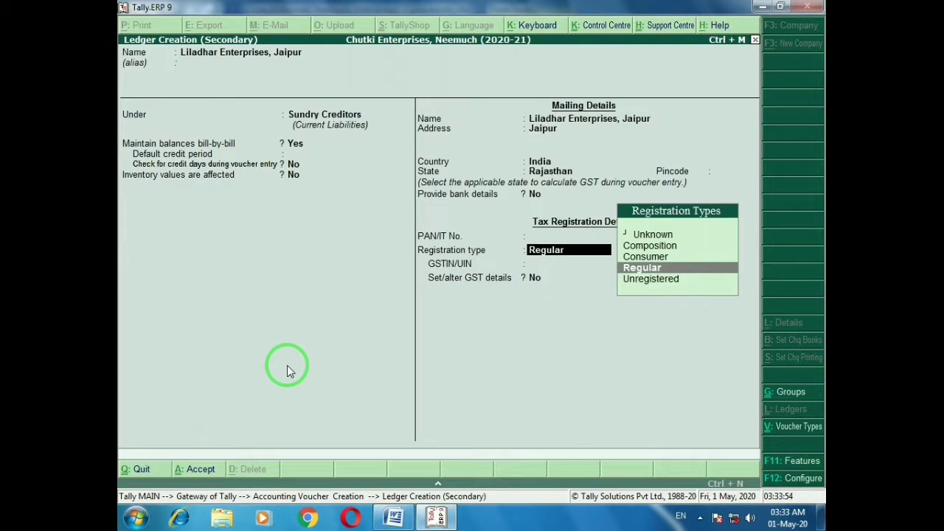
key(Return)
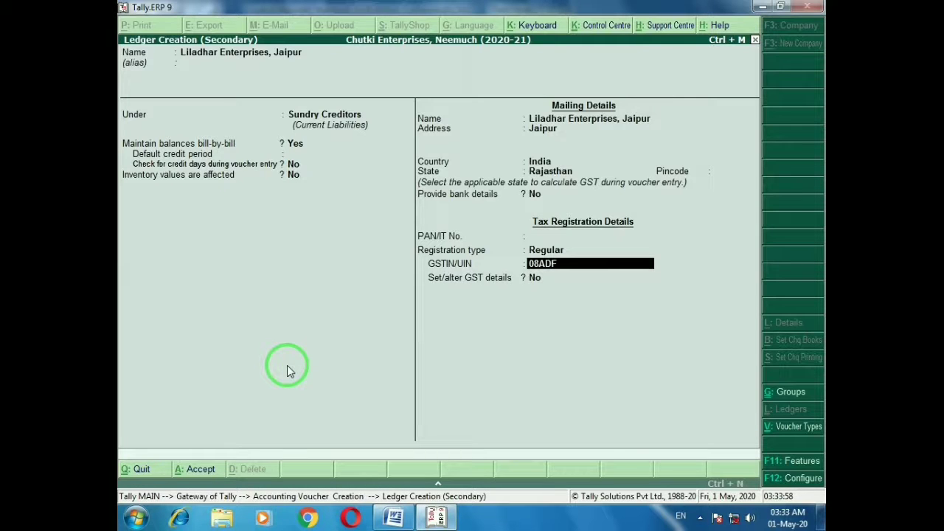
text(08ADFZD1202A1Z1)
key(Return)
key(Return)
key(Return)
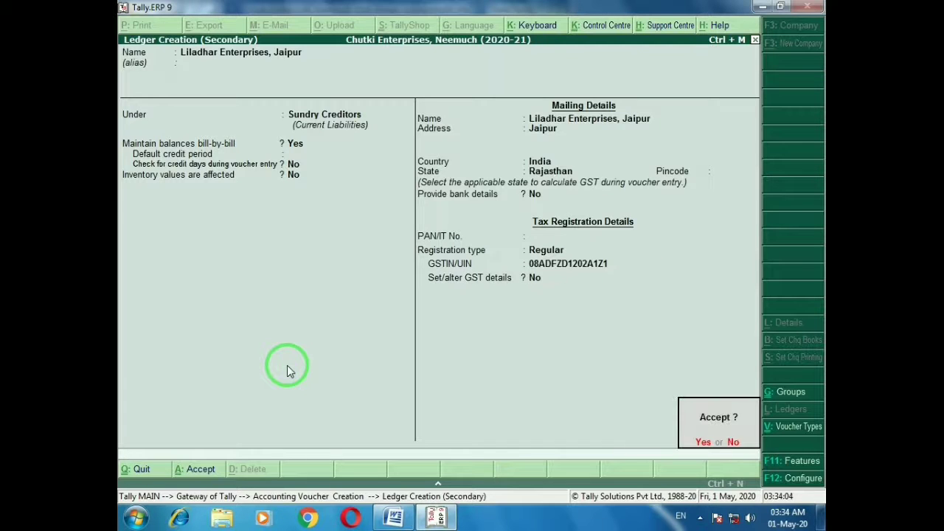
key(Return)
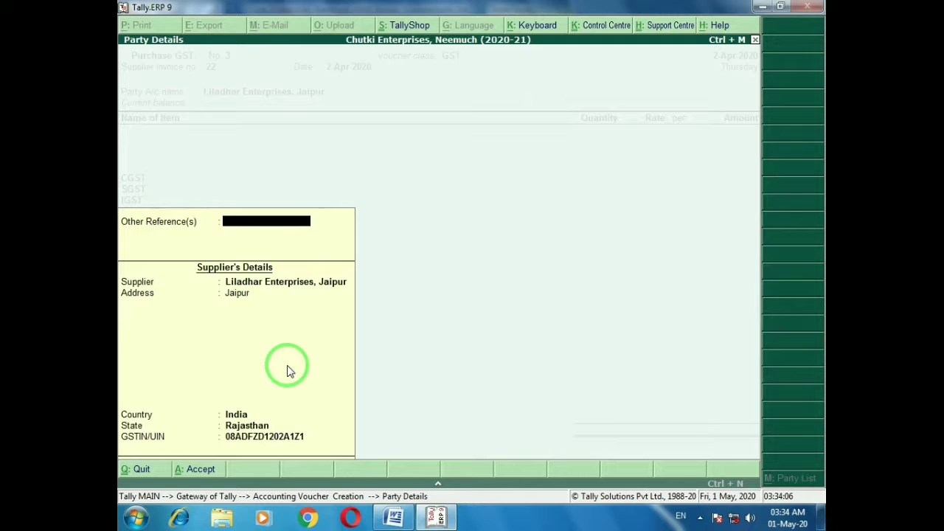
key(Return)
key(Return)
key(Return)
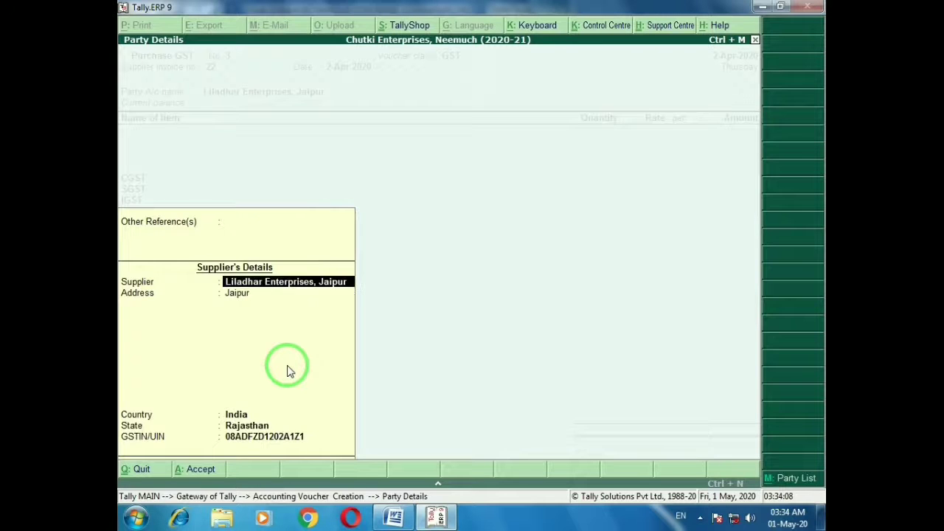
key(Return)
key(Return)
key(Return)
key(Return)
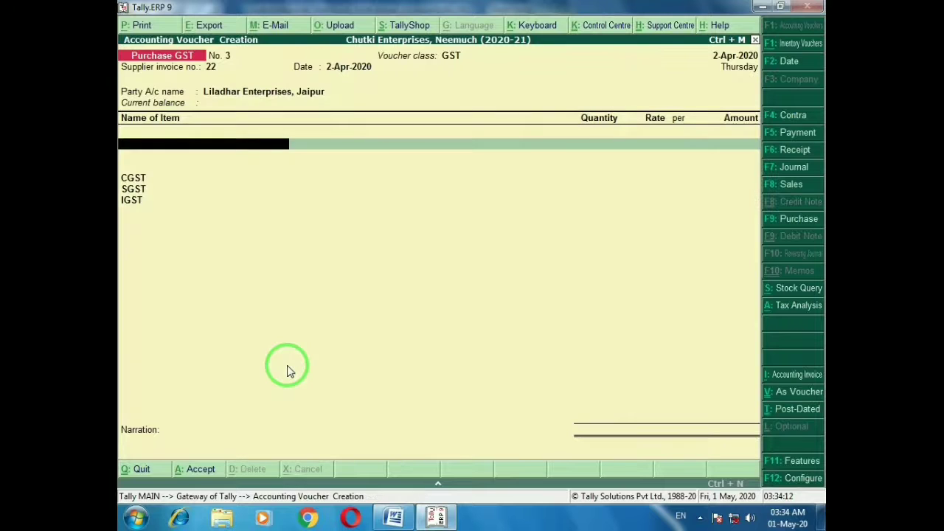
key(alt+Tab)
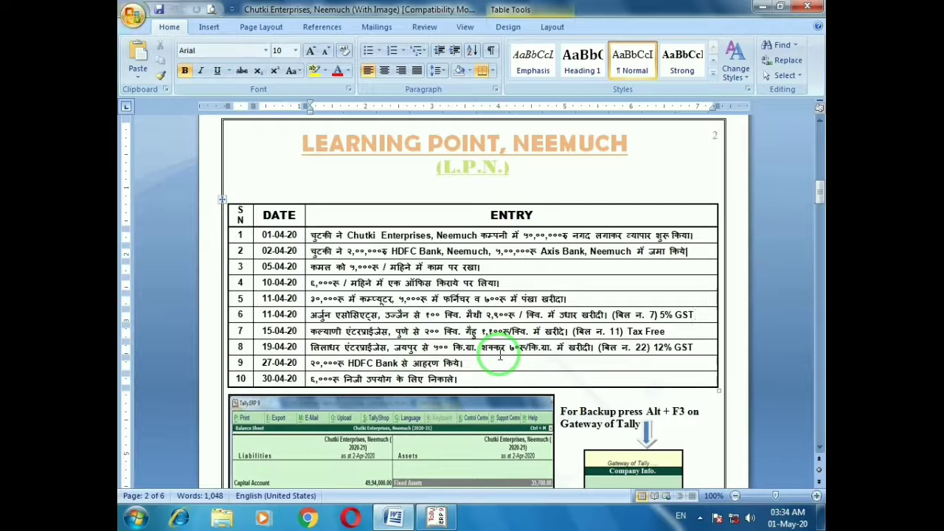
key(alt+Tab)
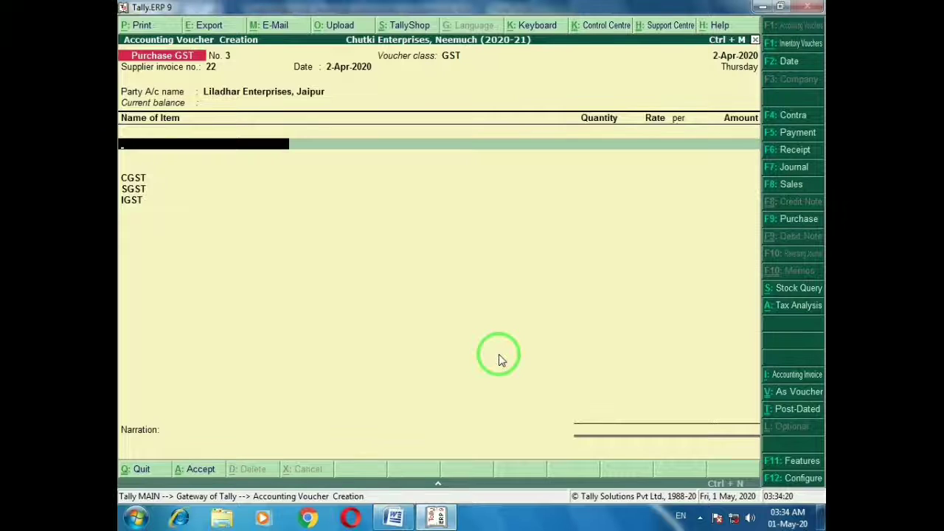
Start a new stock item named Sugar under Primary
key(alt+c)
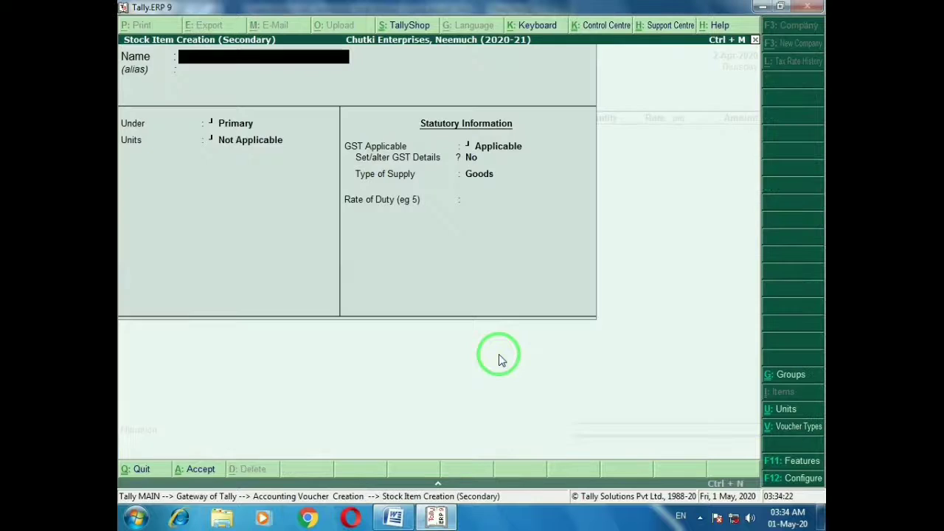
text(Sugar)
key(Return)
key(Return)
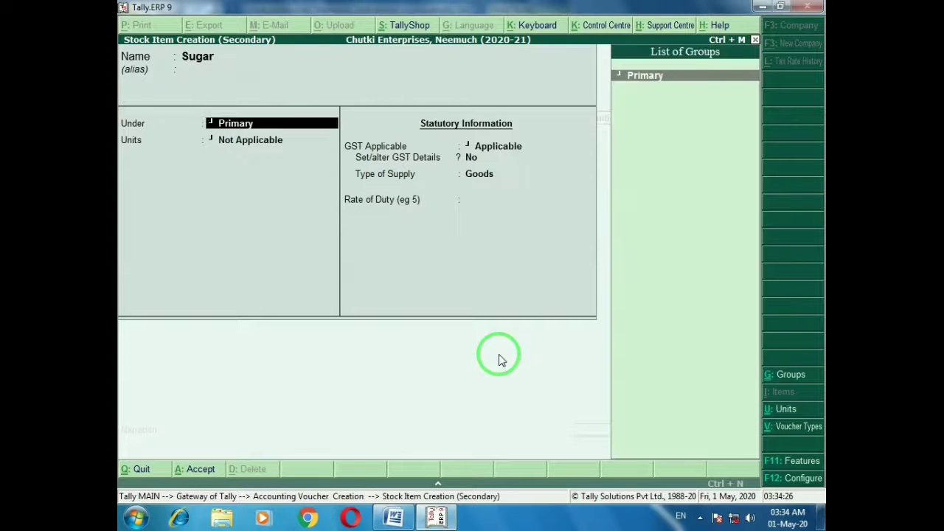
key(Return)
key(alt+Tab)
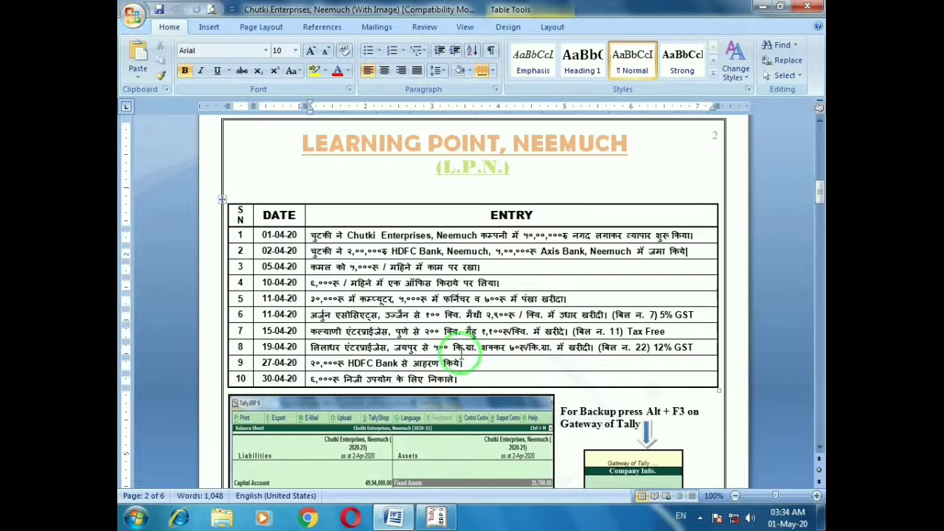
key(alt+Tab)
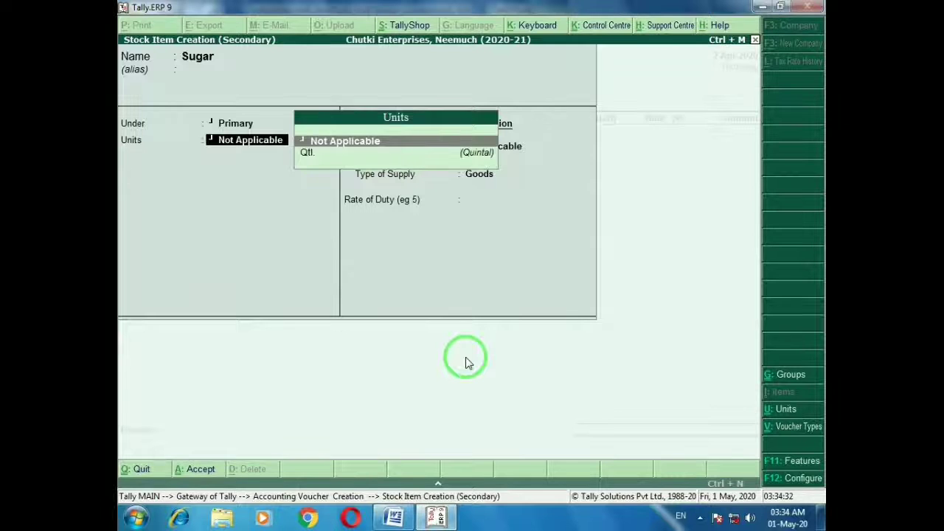
Create unit Kg. (Kilo Gram, UQC KGS-KILOGRAMS, 2 decimal places) for Sugar
key(alt+c)
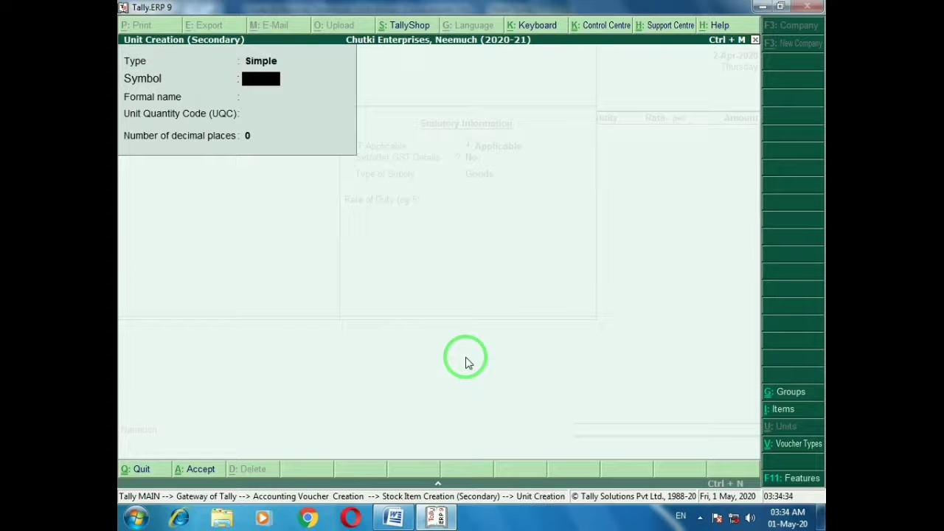
text(Kg.)
key(Return)
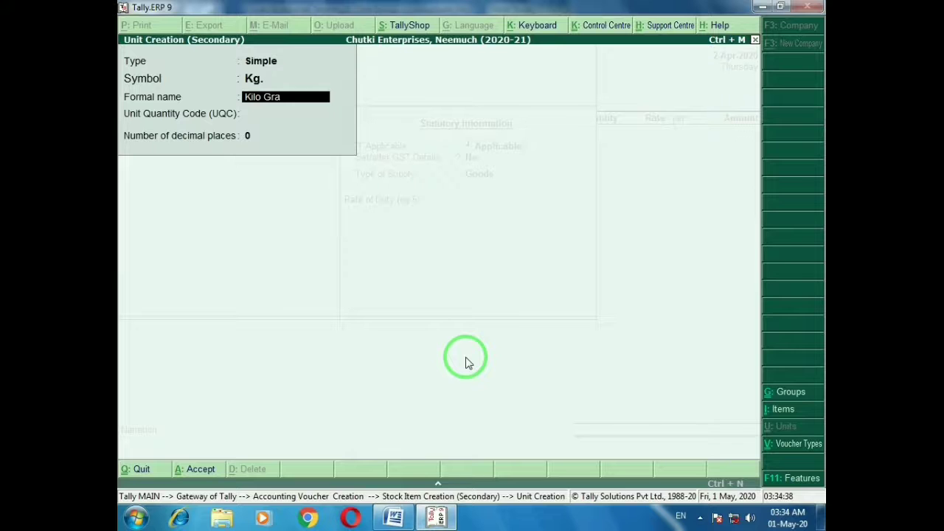
text(Kilo Gram)
key(Return)
text(k)
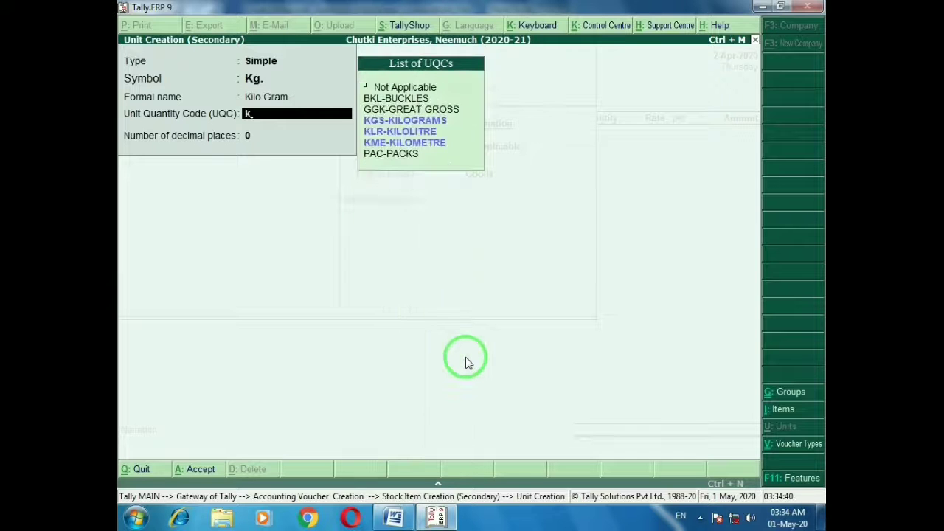
text(l)
key(BackSpace)
text(g)
key(Return)
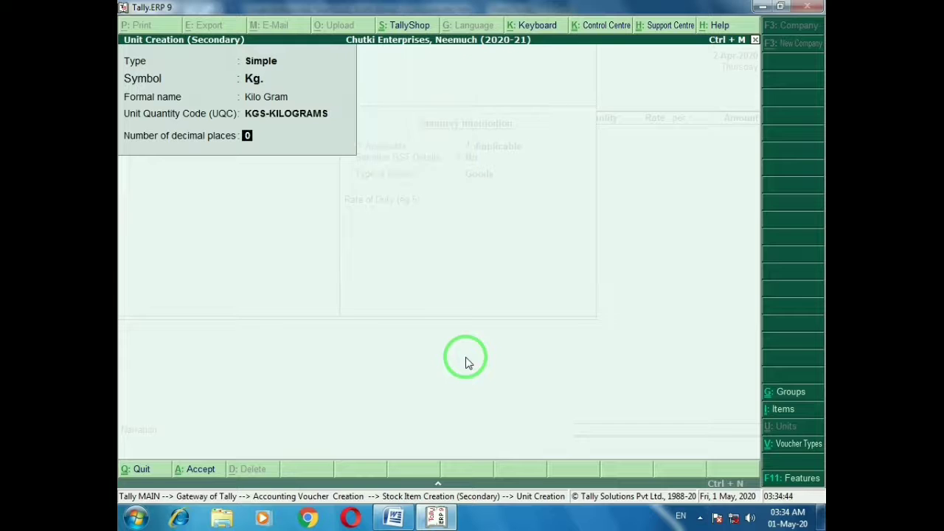
text(2)
key(Return)
key(Return)
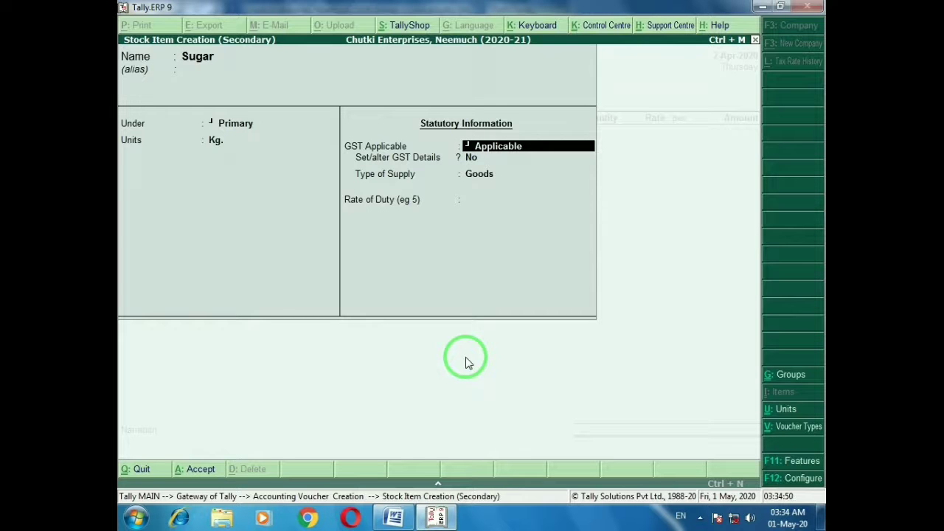
Set Sugar's 'Set/alter GST Details' option to Yes
key(Return)
key(Return)
key(Return)
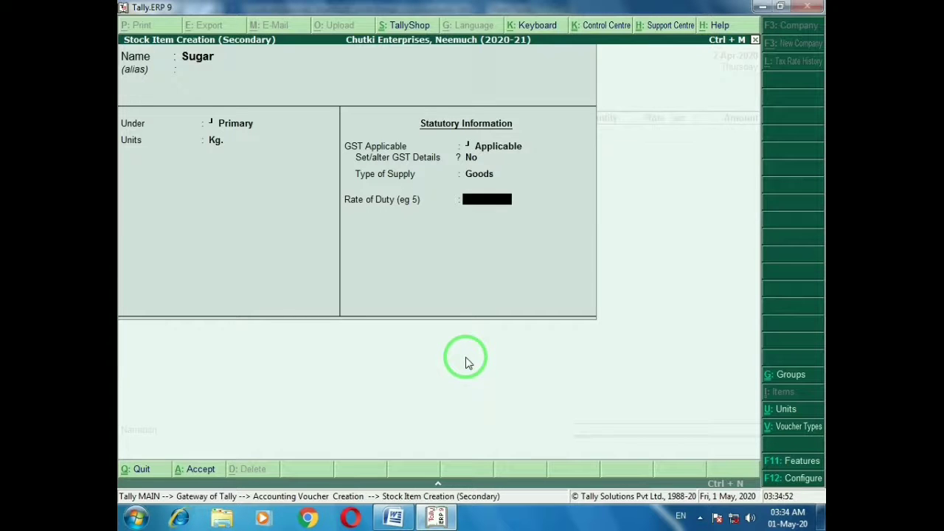
key(BackSpace)
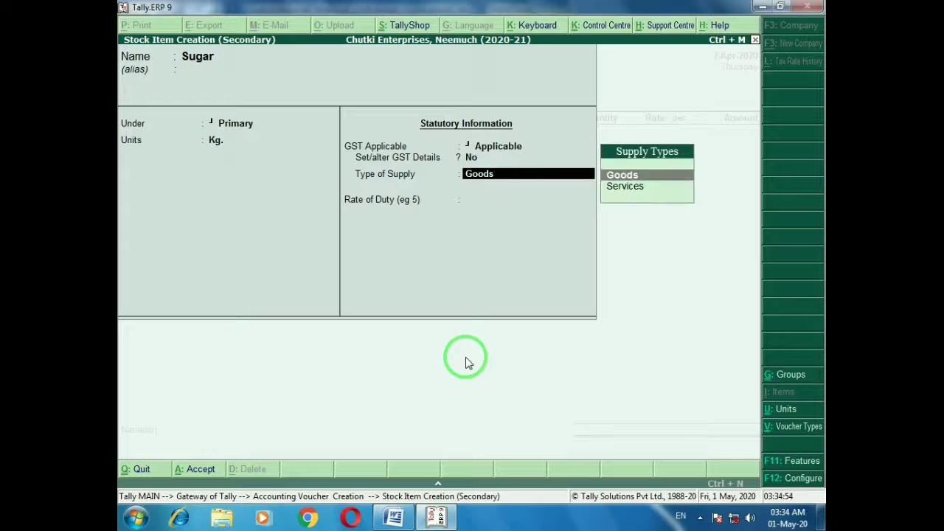
key(BackSpace)
key(y)
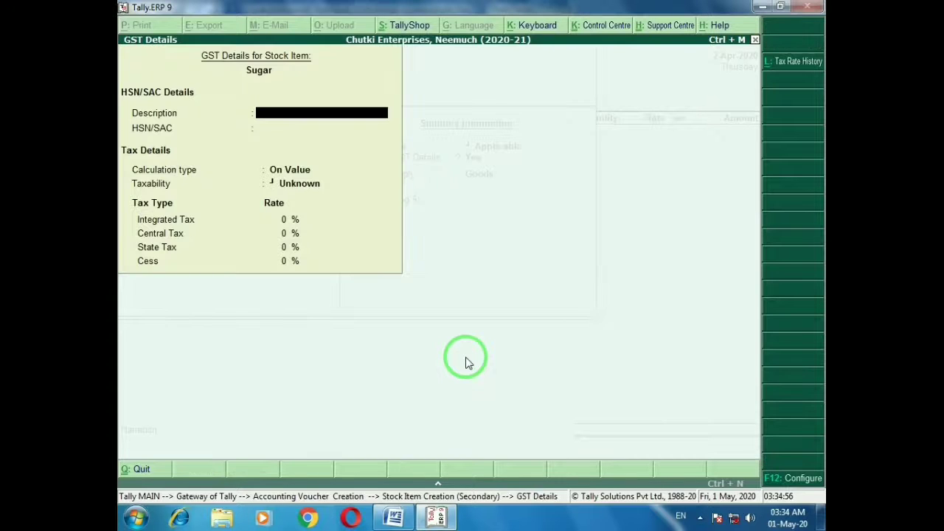
Give Sugar description 'Sugar', HSN 5623, and On Value calculation
text(Sugar)
key(Return)
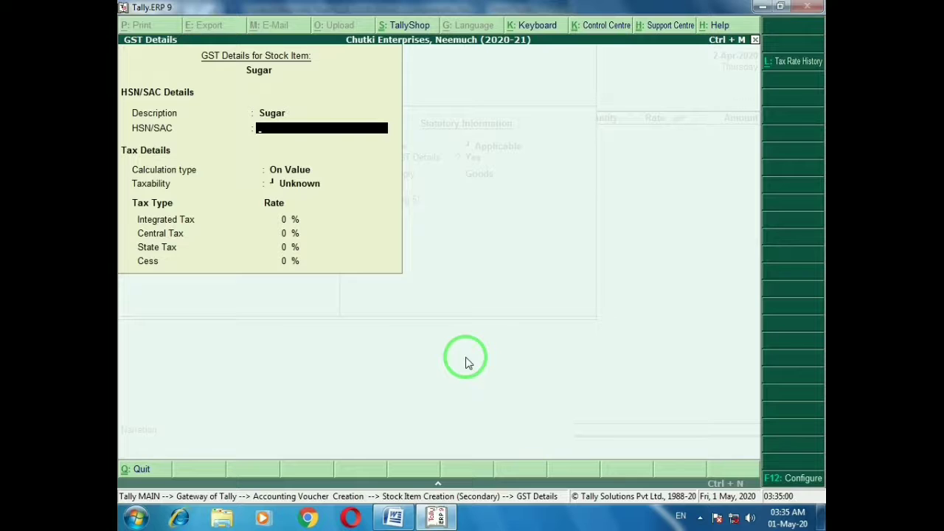
text(5623)
key(Return)
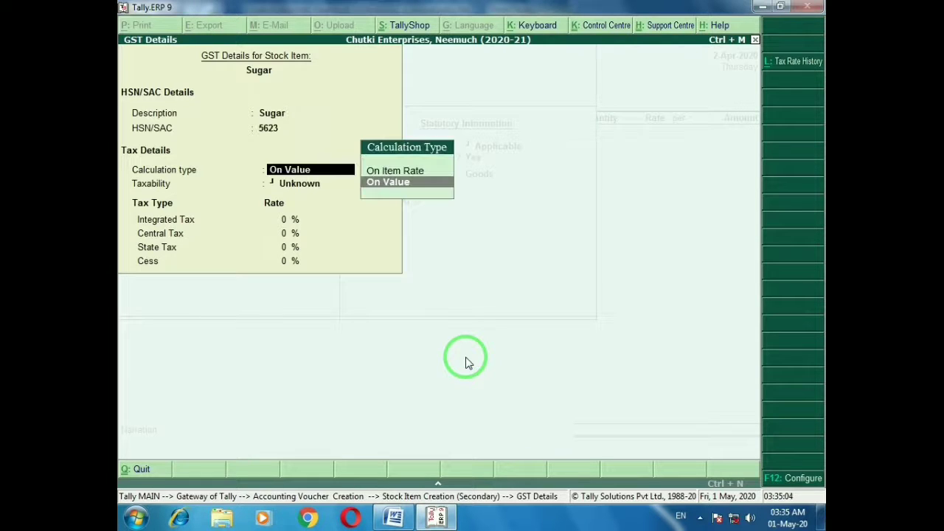
key(Return)
key(alt+Tab)
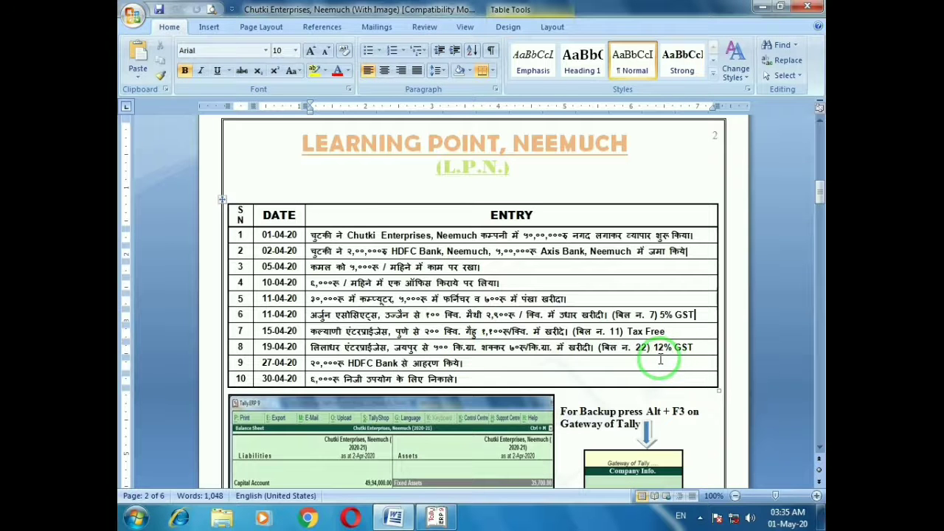
key(alt+Tab)
Mark Sugar Taxable at 12% integrated tax and save the stock item
key(Down)
key(Down)
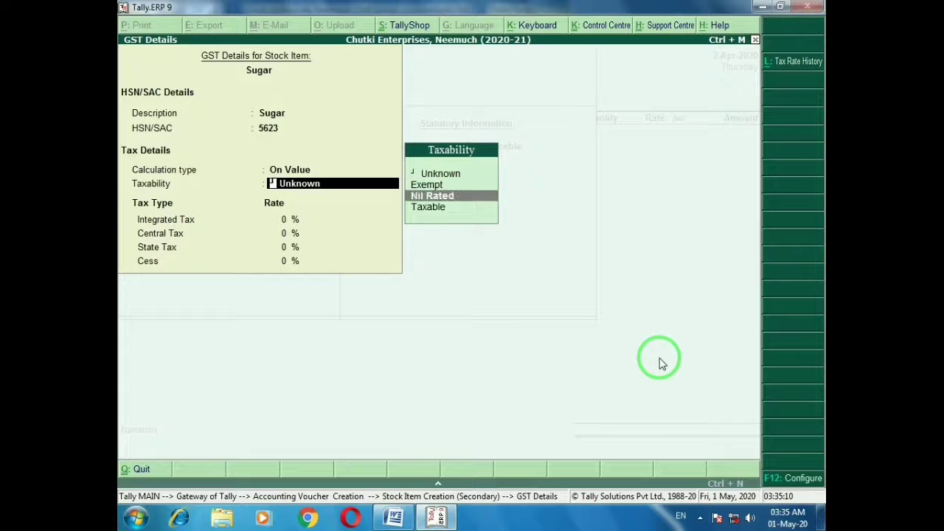
key(Down)
key(Return)
text(12)
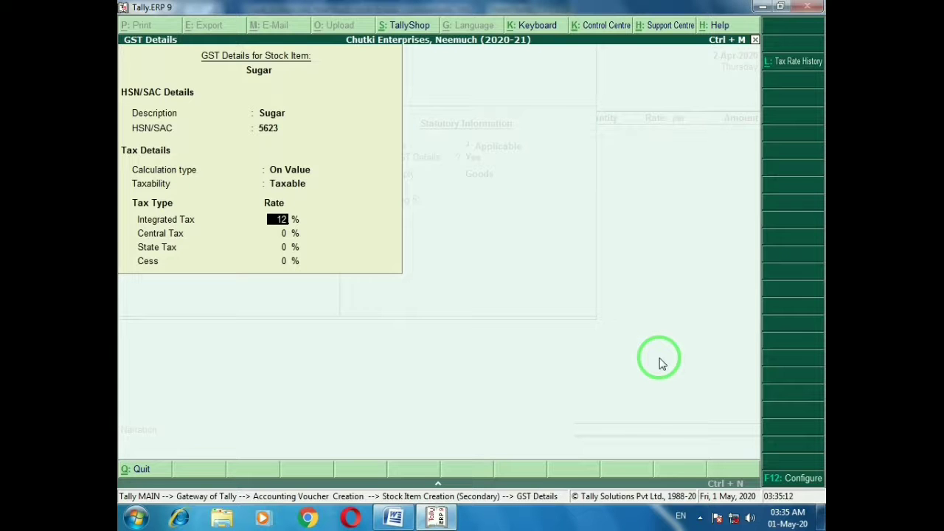
key(Return)
key(Return)
key(Return)
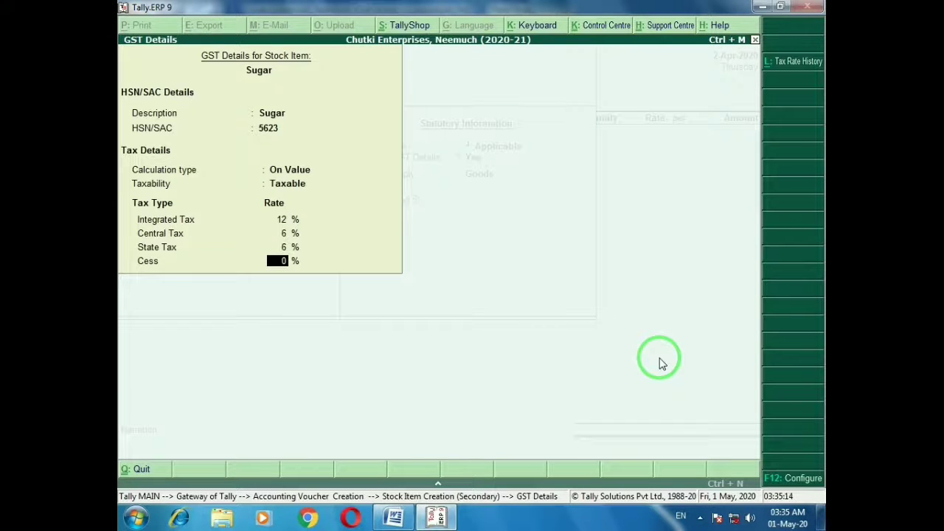
key(Return)
key(Return)
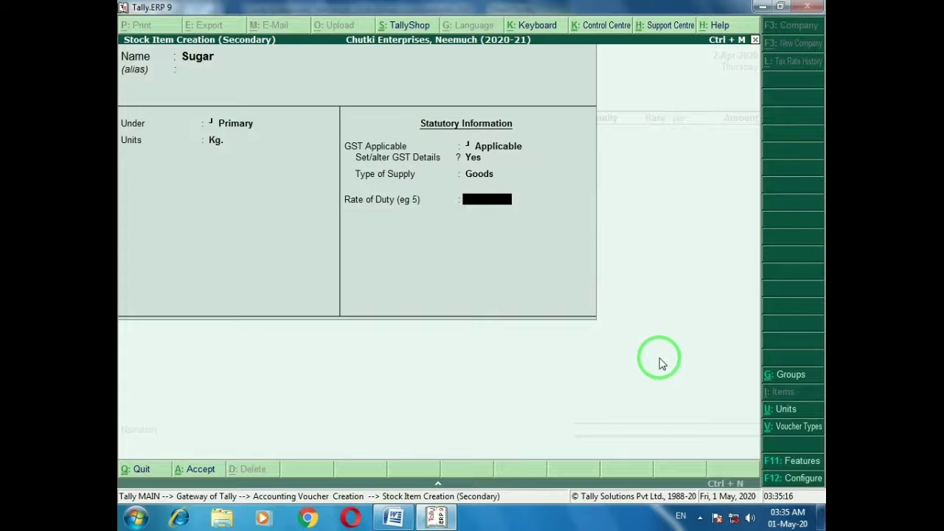
key(Return)
key(Return)
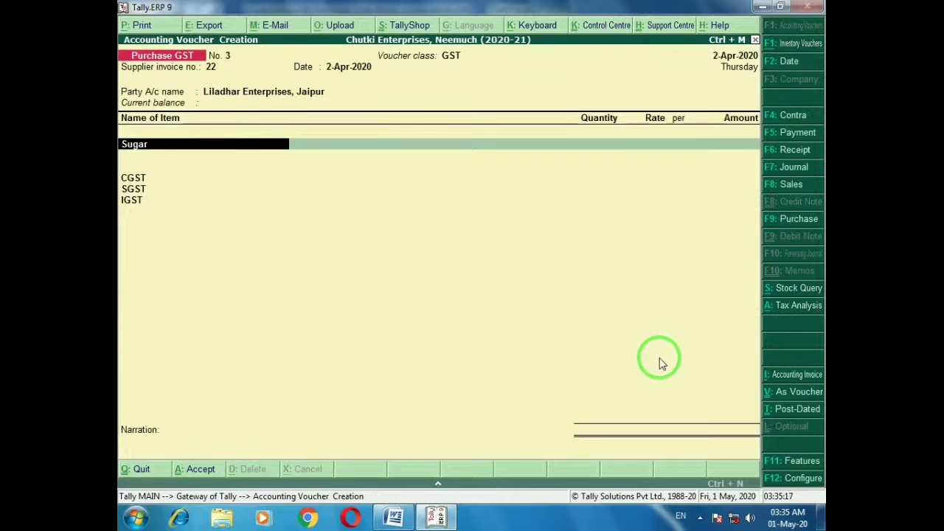
Enter 500 Kg of Sugar at 70 per Kg: 35,000 plus 4,200 IGST, 39,200 total
key(alt+Tab)
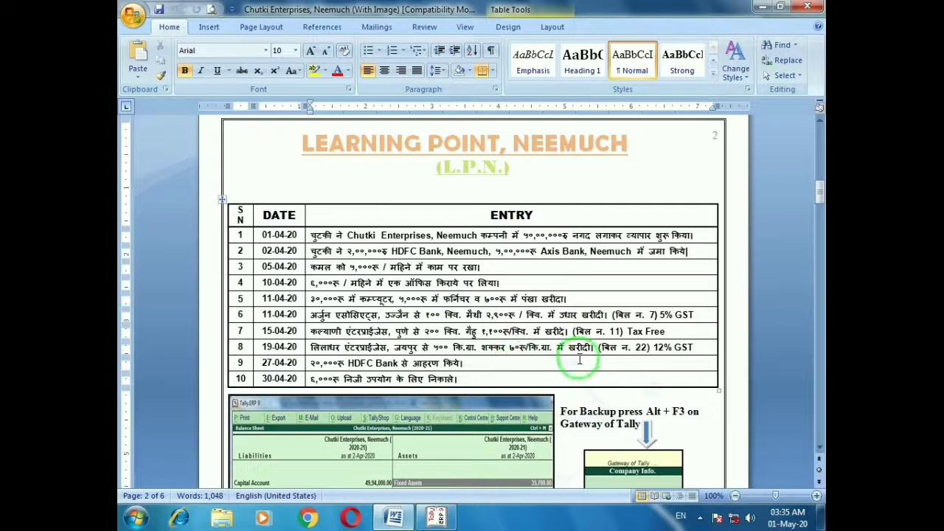
key(alt+Tab)
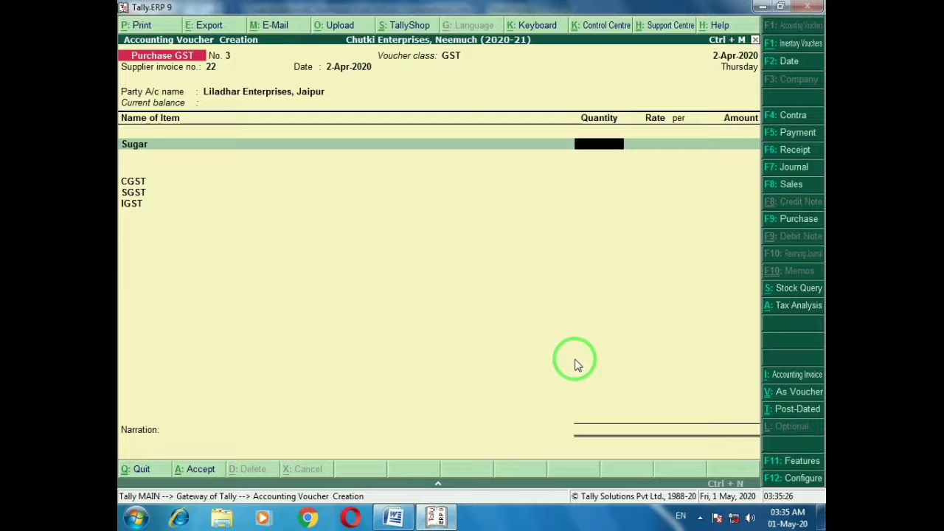
text(500)
key(Return)
text(7)
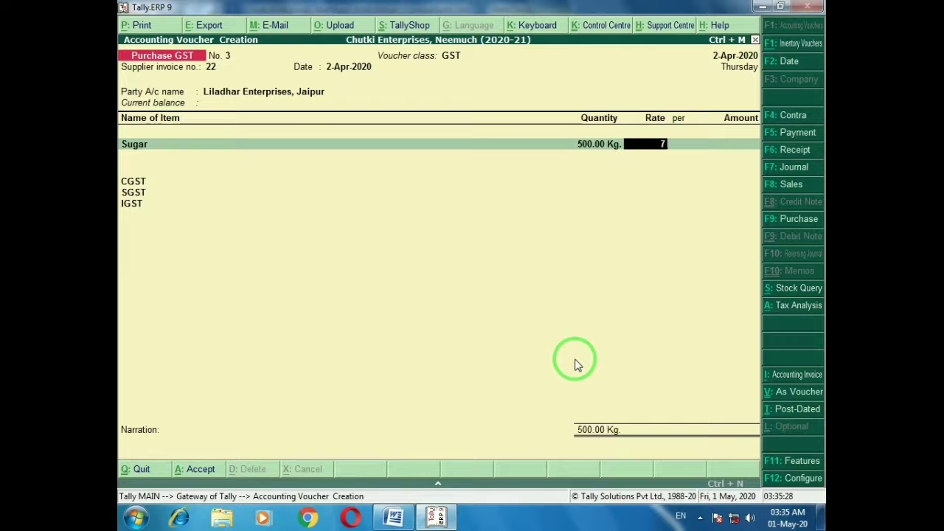
text(0)
key(Return)
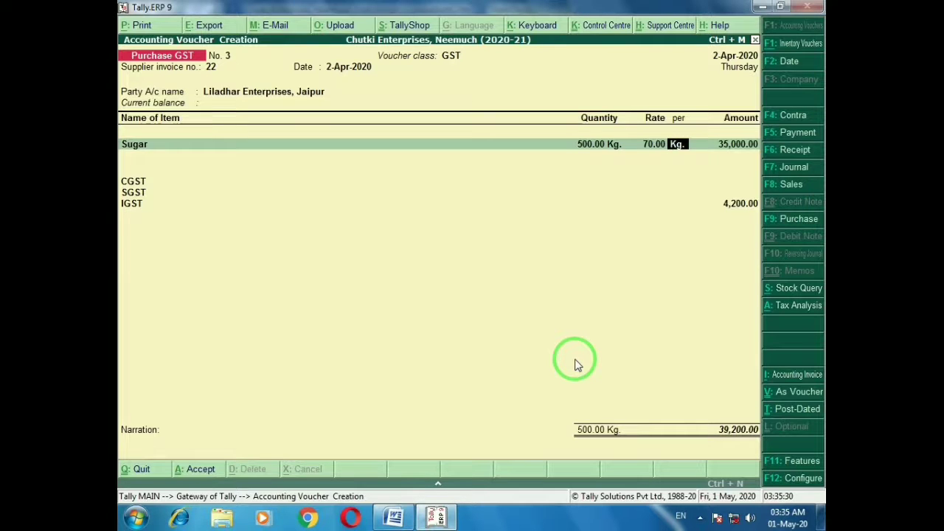
key(Return)
key(Return)
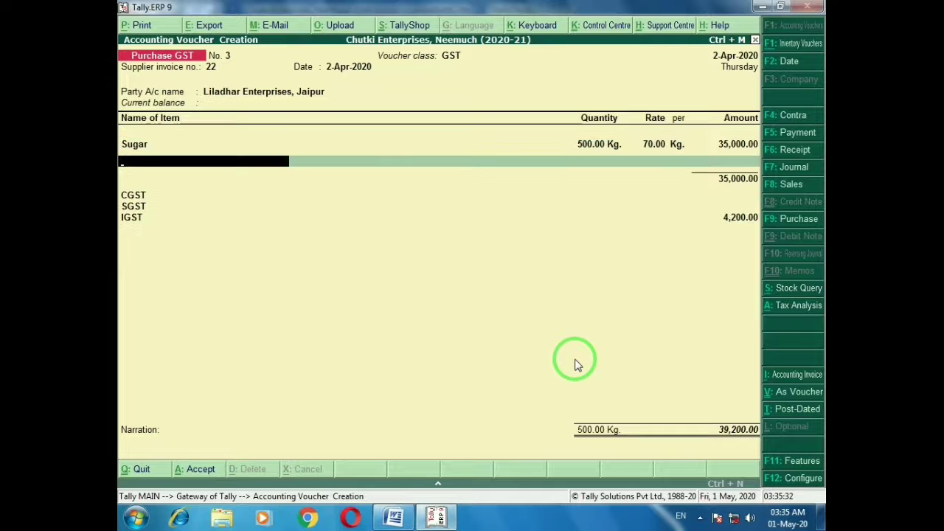
key(Return)
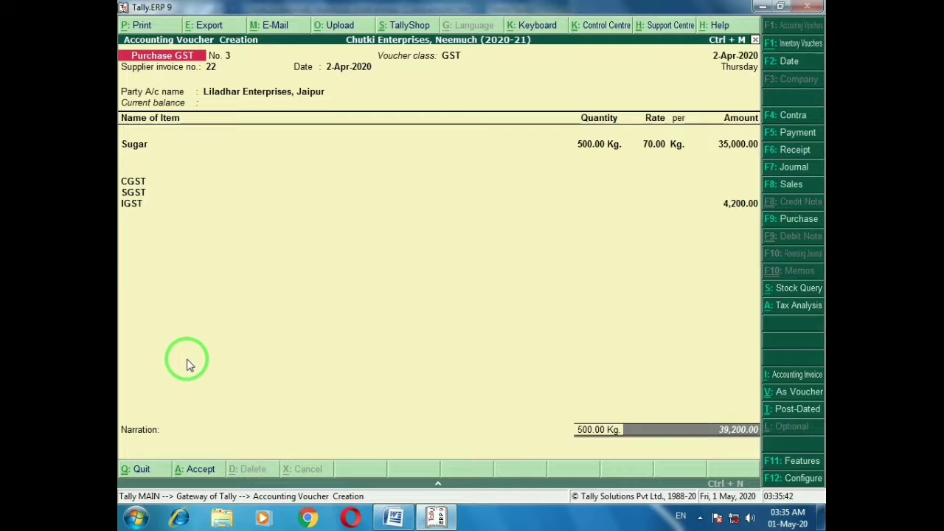
key(alt+Tab)
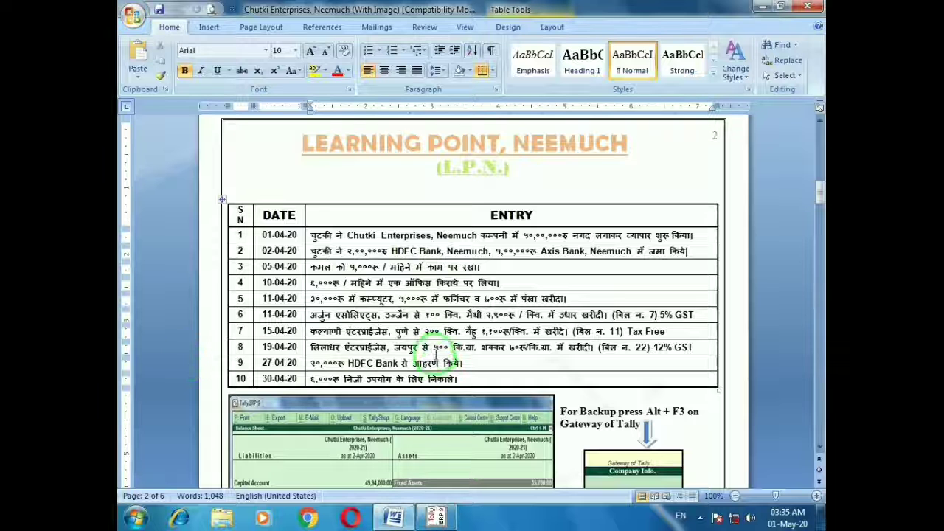
Save the Sugar purchase voucher and review saved voucher No. 3
key(alt+Tab)
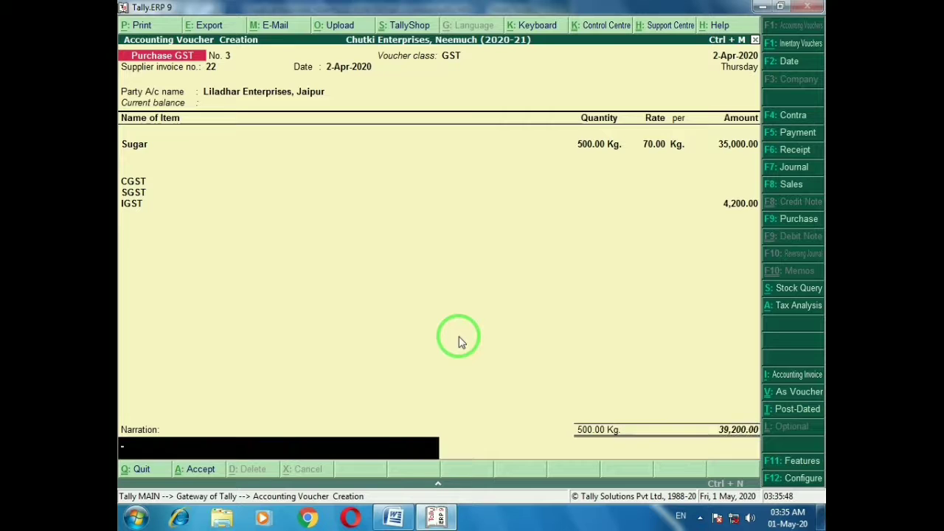
key(Return)
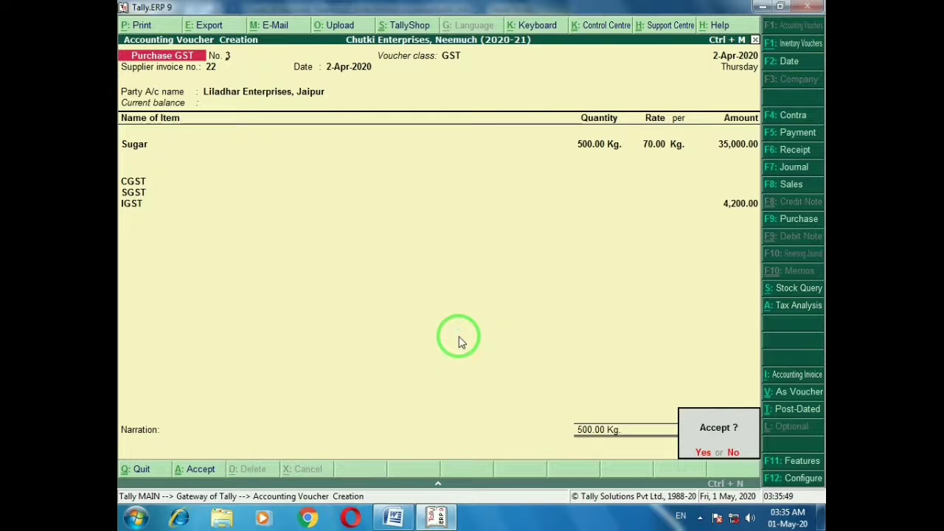
key(Return)
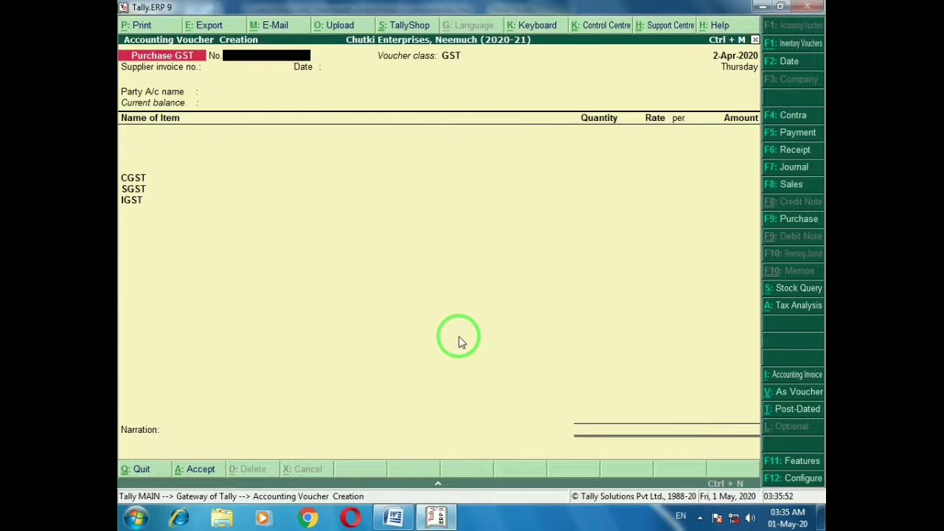
key(Page_Up)
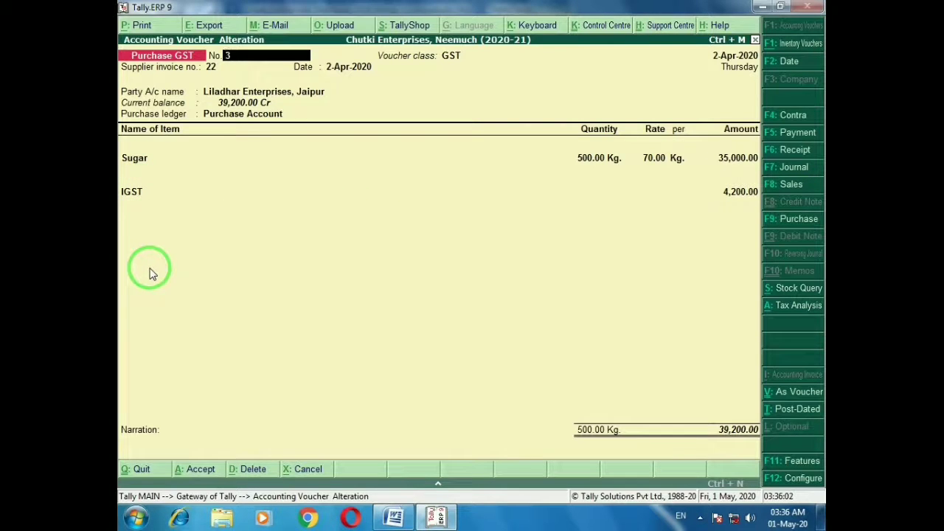
key(Page_Down)
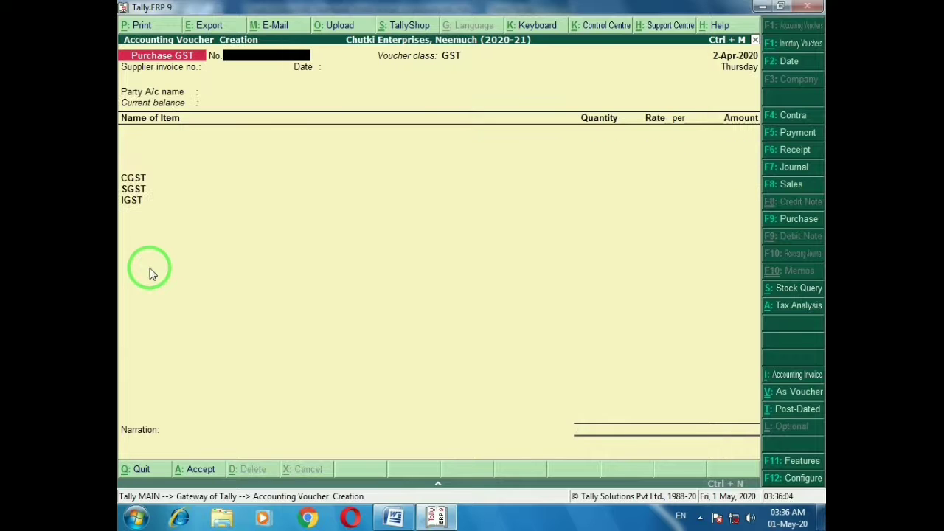
Start a new Contra voucher with F4
key(alt+Tab)
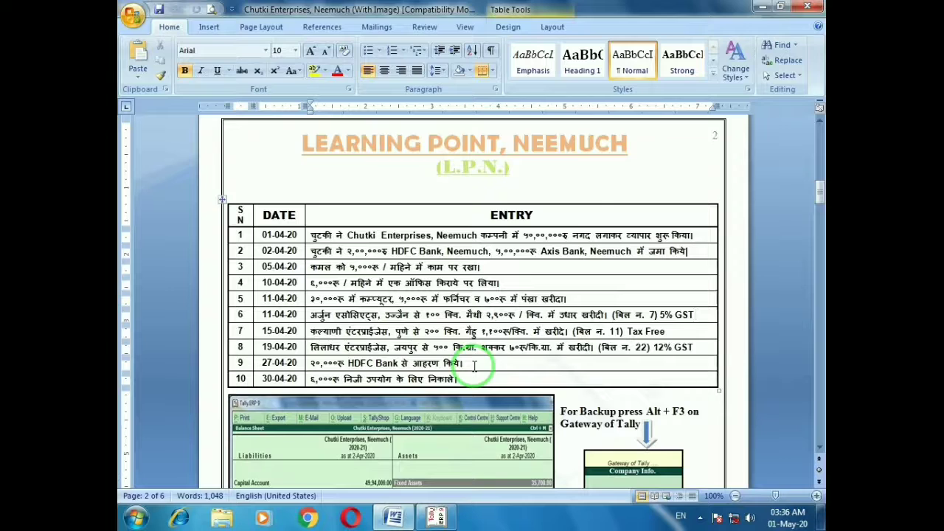
key(alt+Tab)
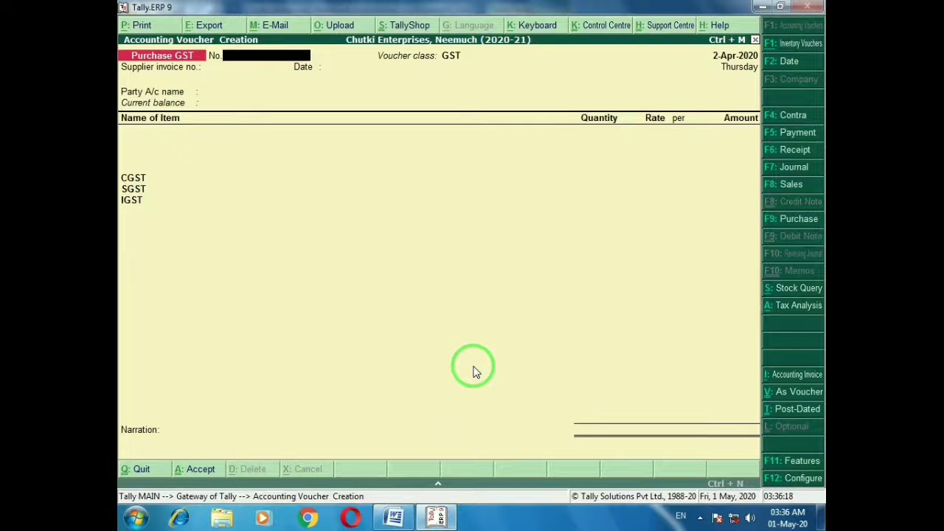
key(F4)
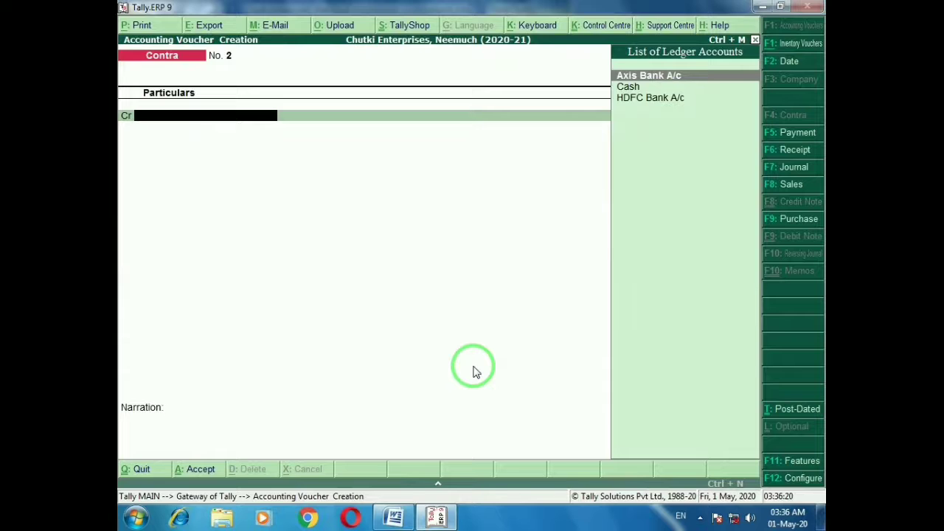
Credit HDFC Bank A/c with 20,000 on the contra voucher
key(Down)
key(Down)
key(Return)
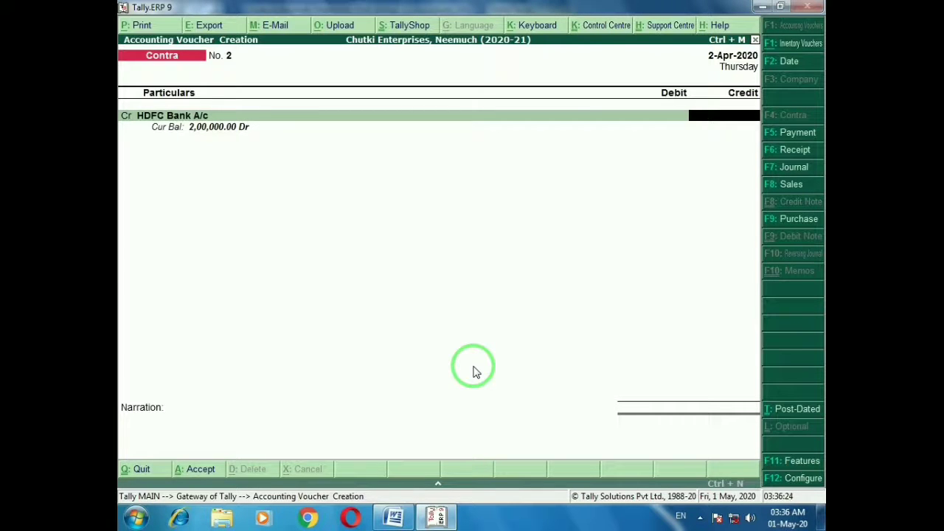
key(alt+Tab)
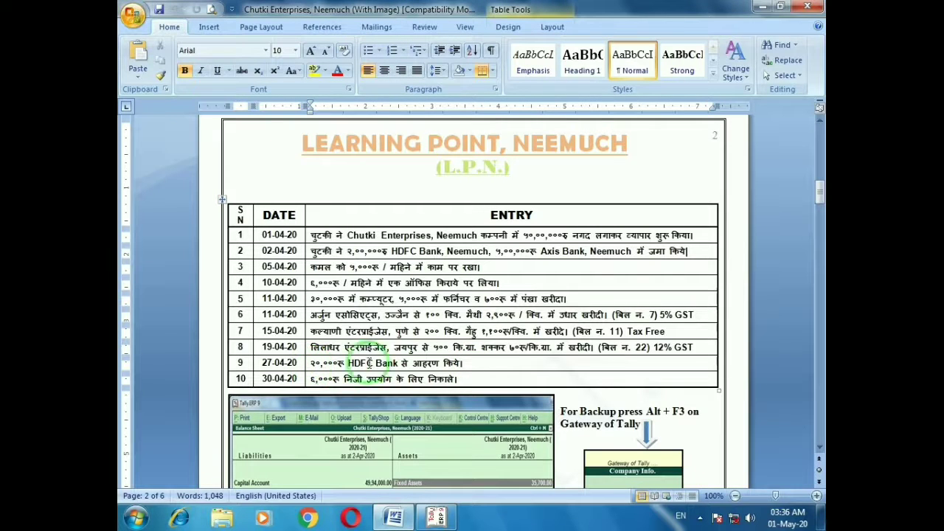
key(alt+Tab)
text(2)
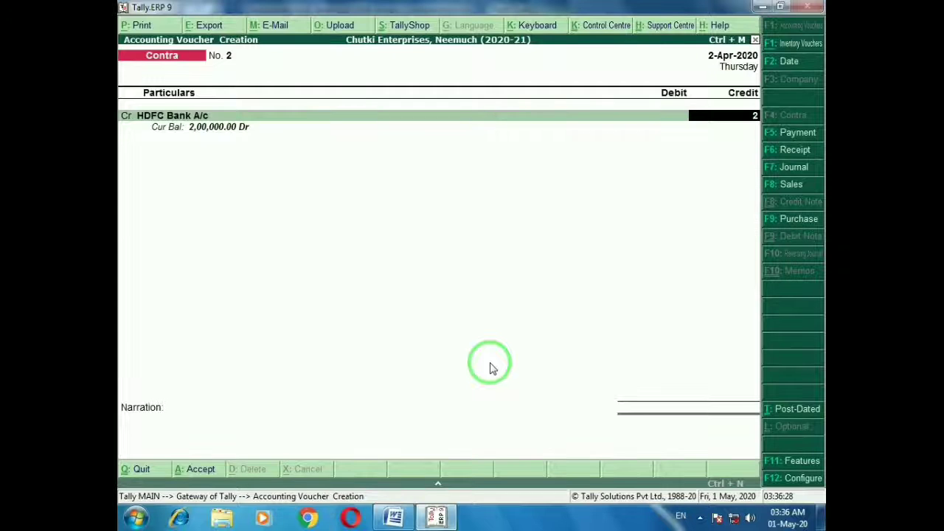
text(0000)
key(Return)
key(Return)
key(Return)
key(Return)
key(Return)
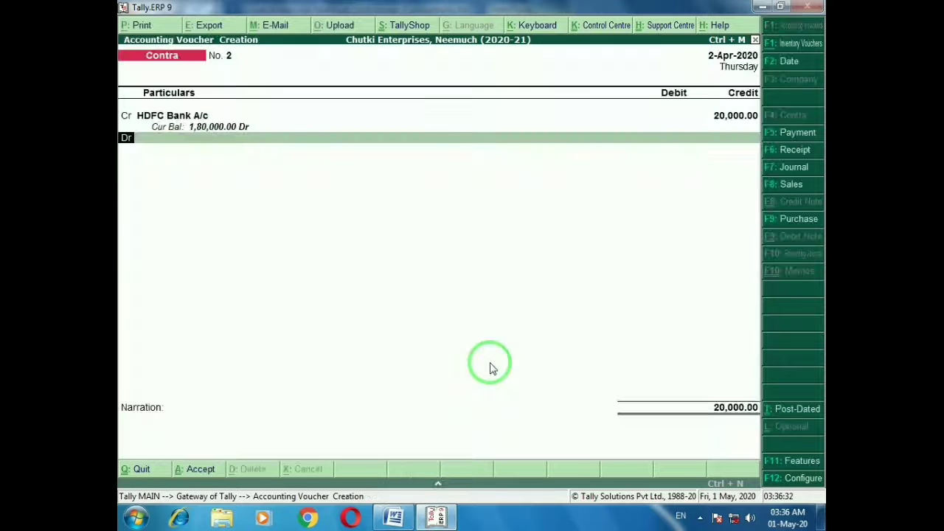
Debit Cash, narrate 'Being cash withdrawal from bank', and save contra voucher 2
key(Return)
key(Down)
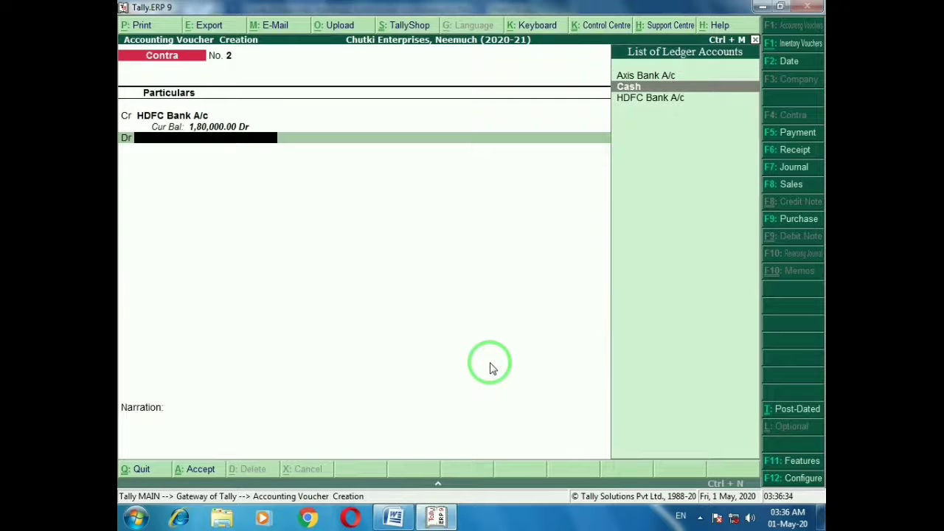
key(Return)
key(Return)
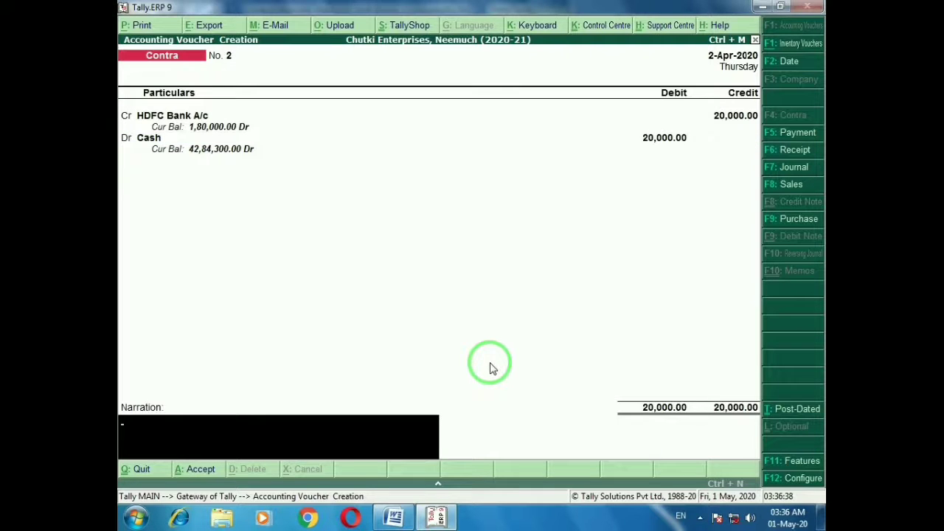
text(Being cash withdr)
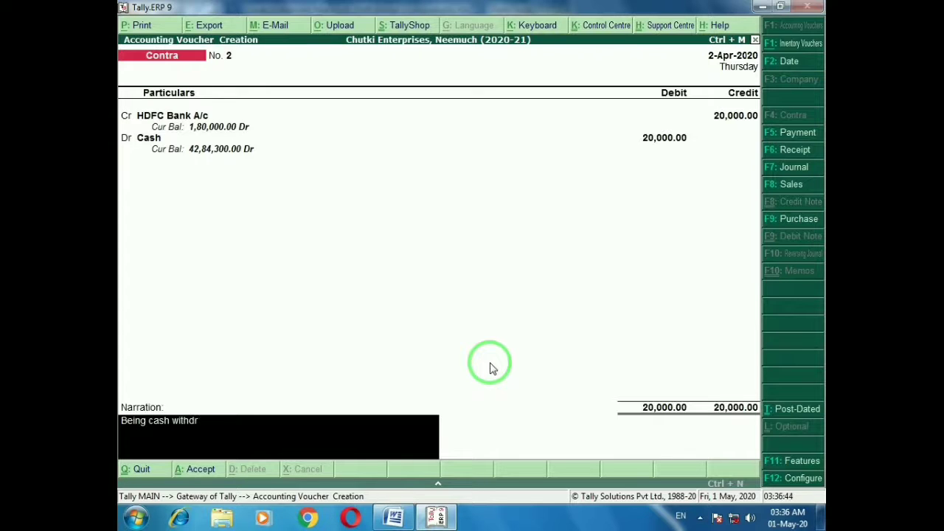
text(awal from bank)
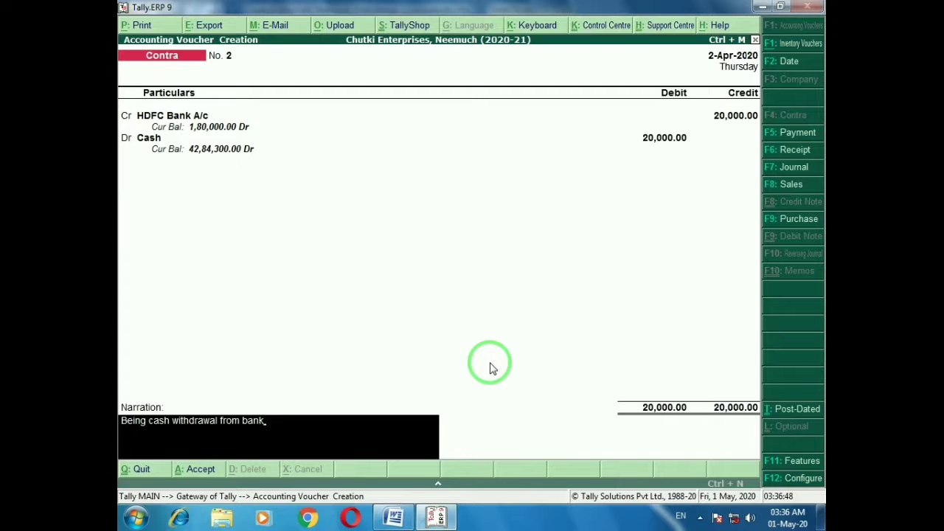
key(Return)
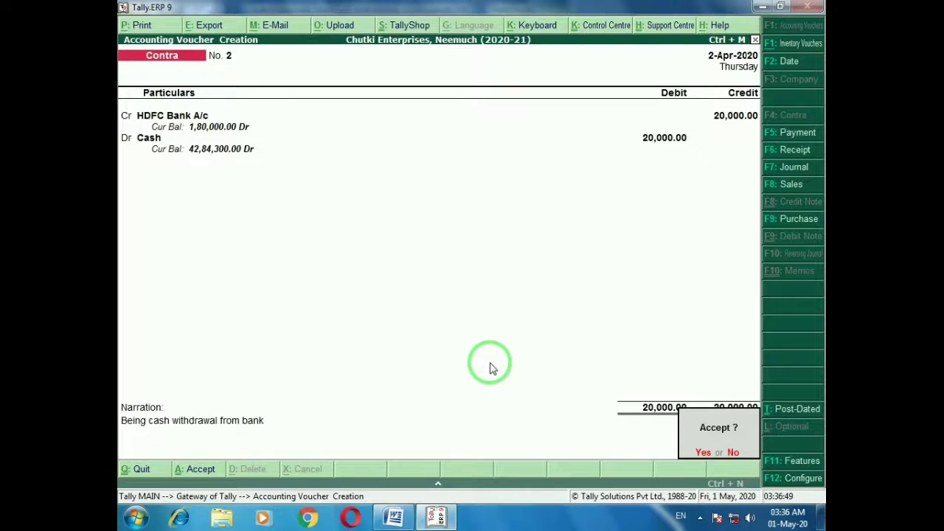
key(Return)
key(alt+Tab)
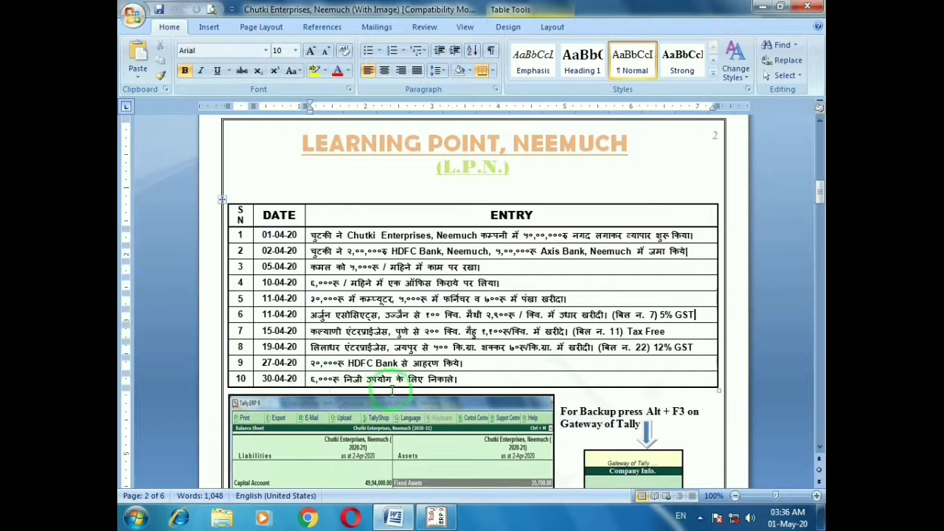
Check entry 10 in the task table, then open Payment voucher No. 2 and begin a new ledger
click(477, 381)
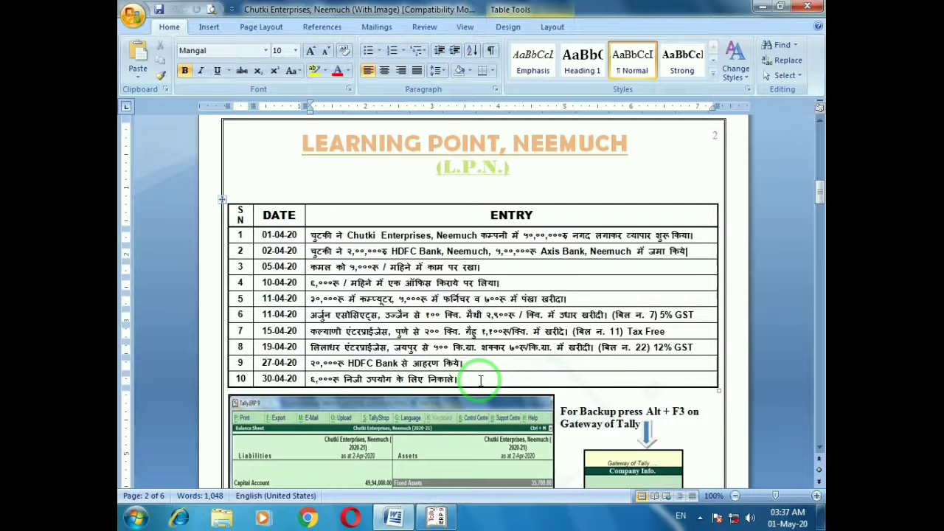
key(alt+Tab)
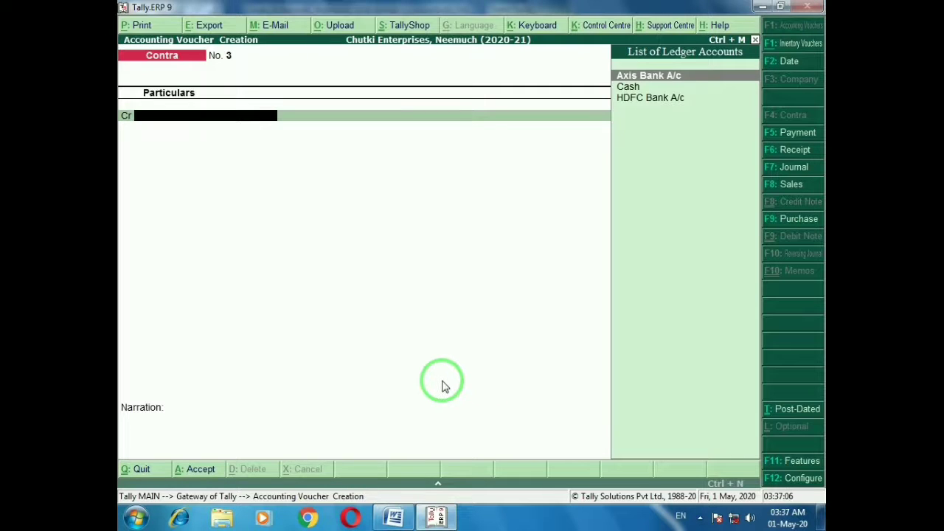
key(F5)
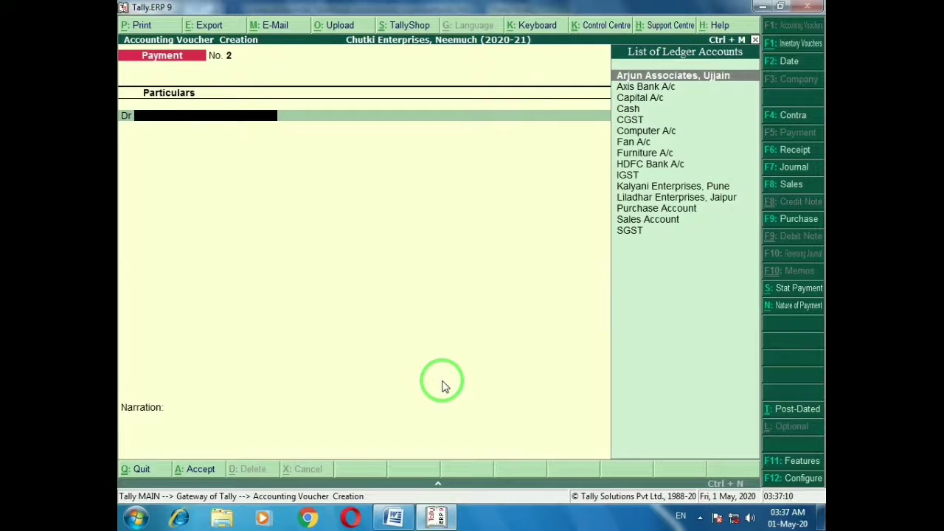
key(alt+c)
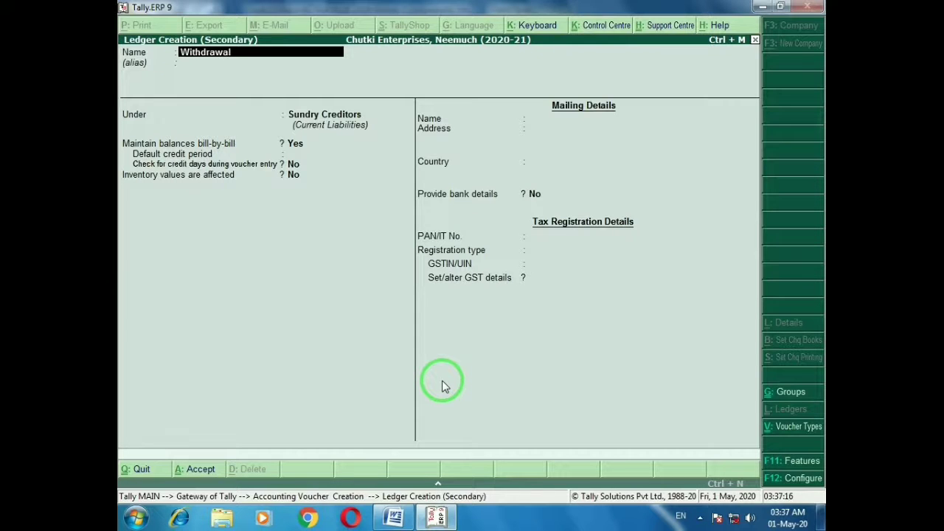
Save ledger Withdrawal A/c, alias Drawings A/c, under Capital Account as the payment's debit
key(Return)
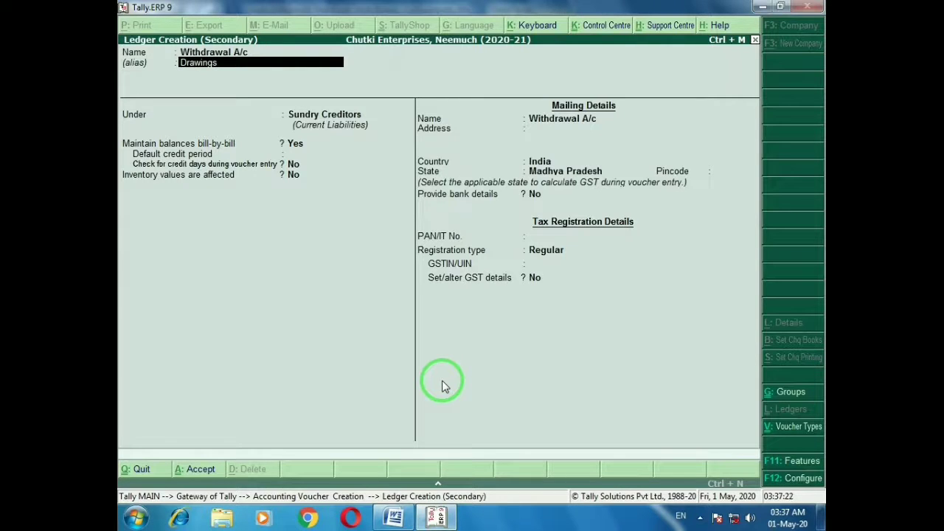
key(Return)
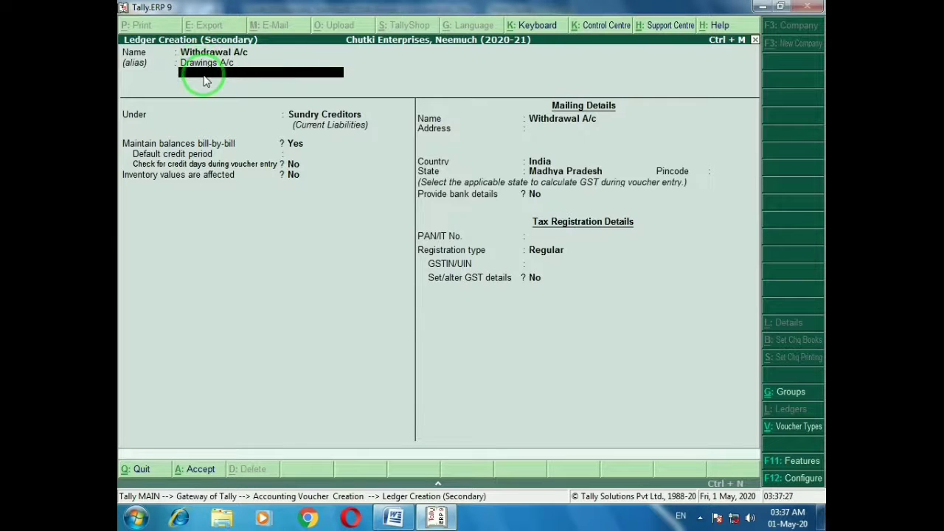
key(Return)
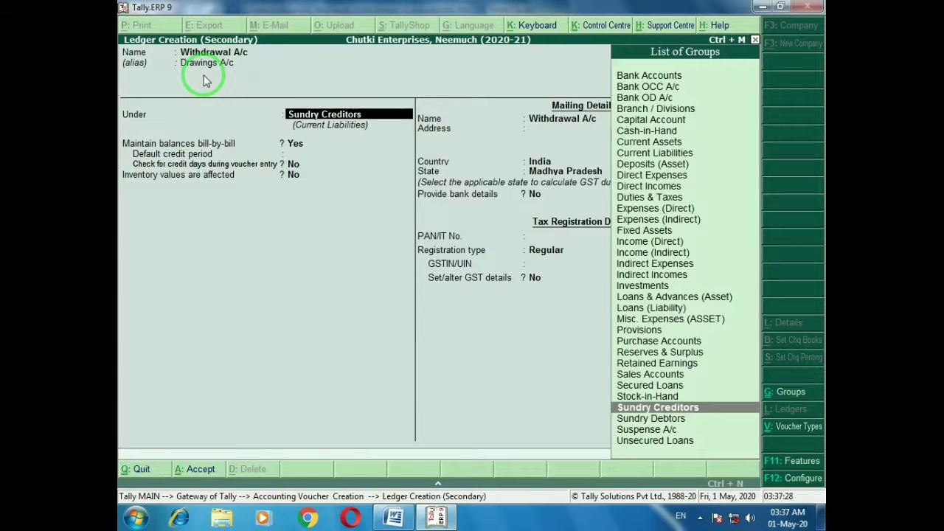
text(Cap)
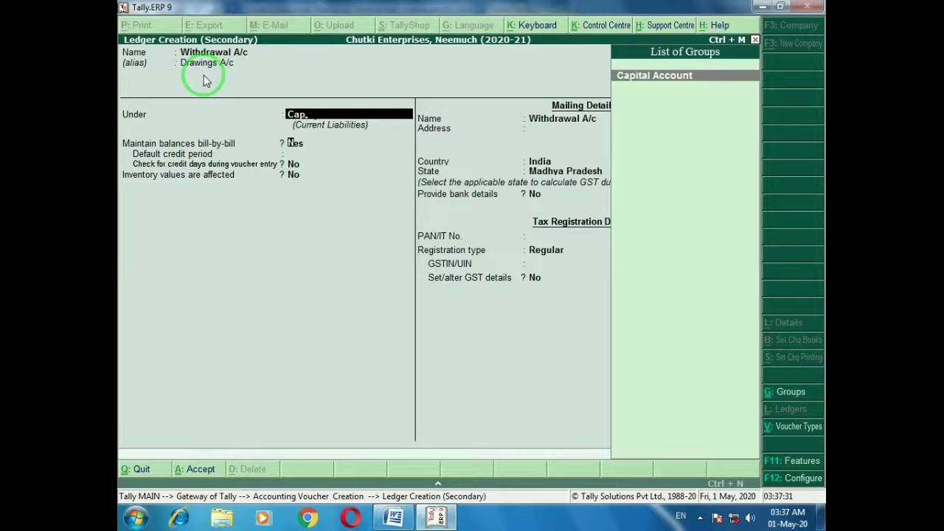
key(Return)
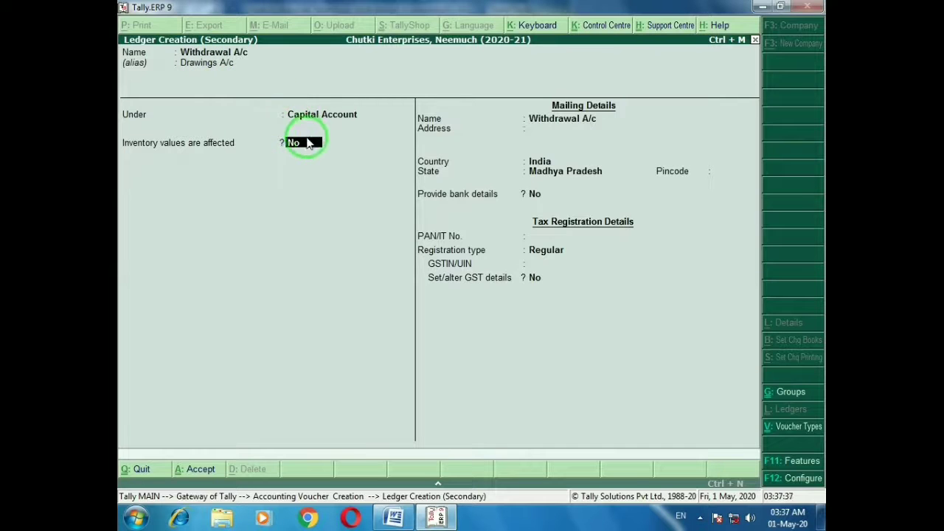
key(Return)
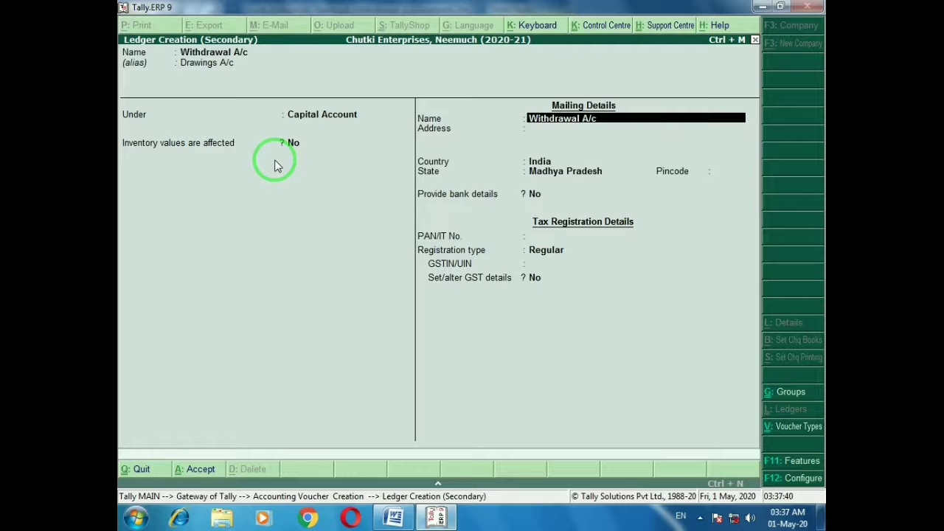
key(ctrl+a)
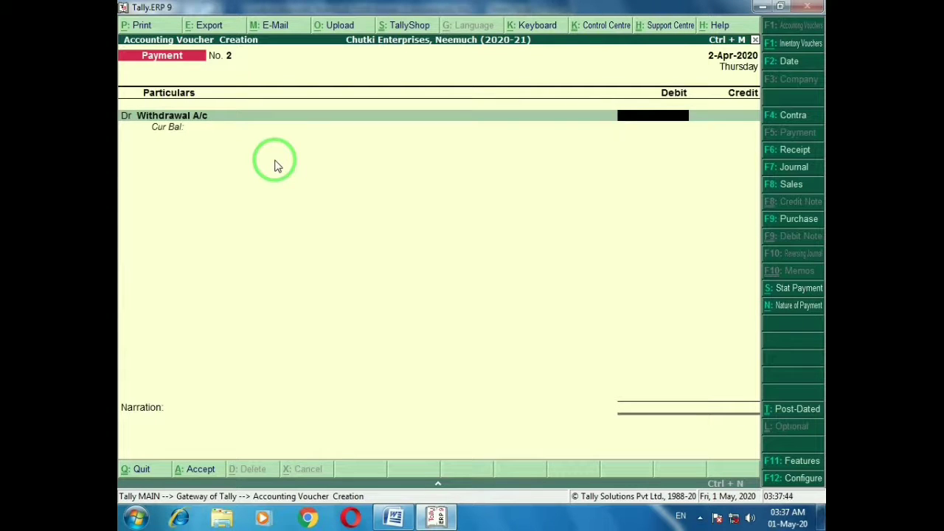
Debit Withdrawal A/c 6,000, credit Cash, add the personal-use narration, and save Payment No. 2
key(alt+Tab)
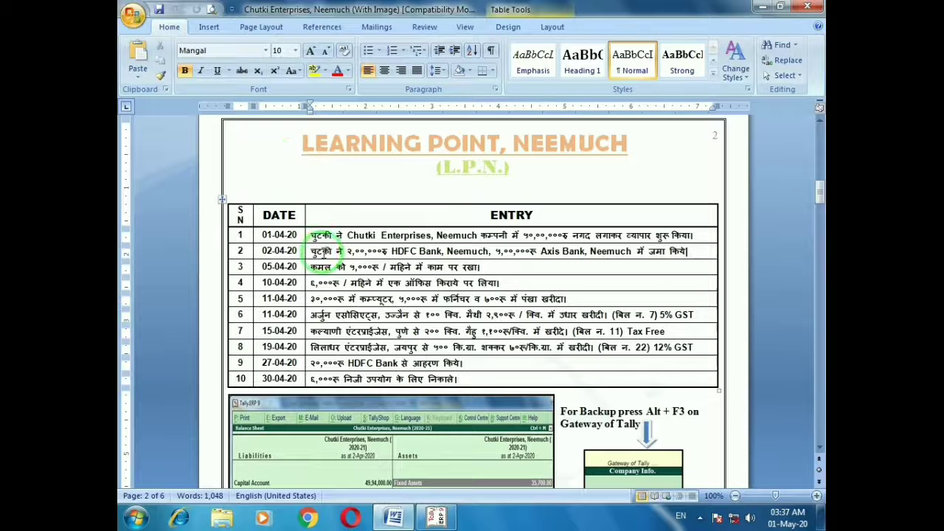
key(alt+Tab)
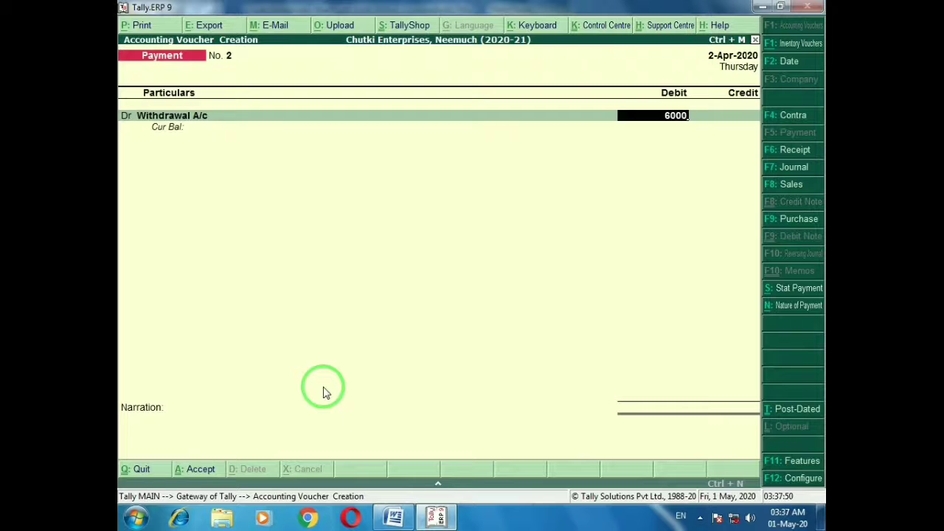
key(Return)
key(Return)
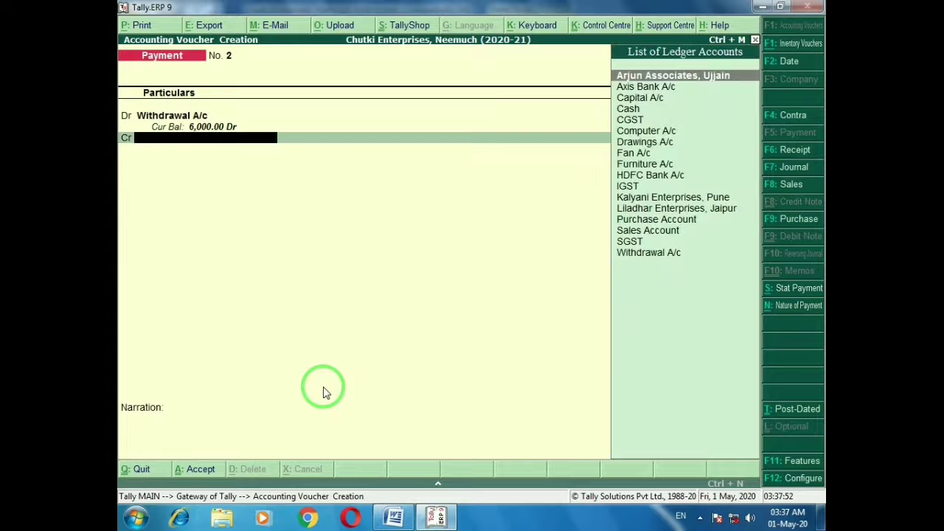
text(ca)
key(Down)
key(Return)
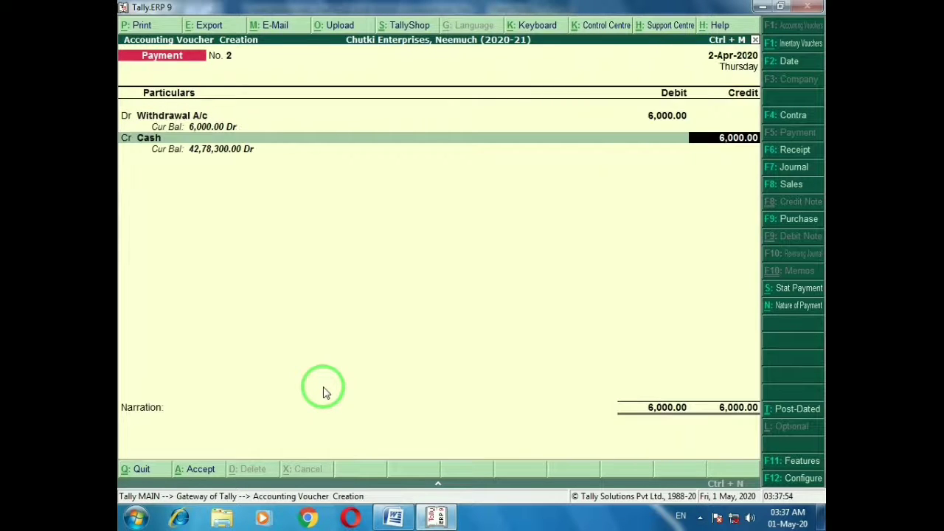
key(Return)
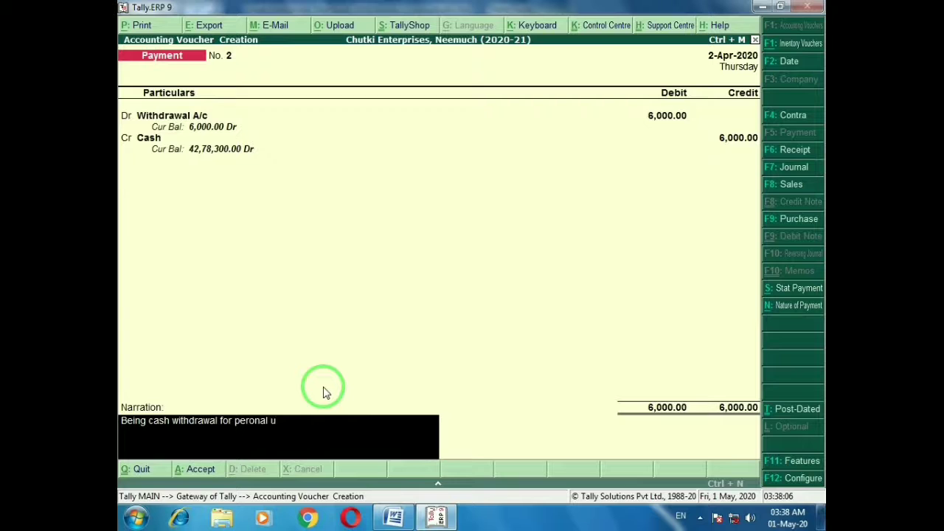
key(Return)
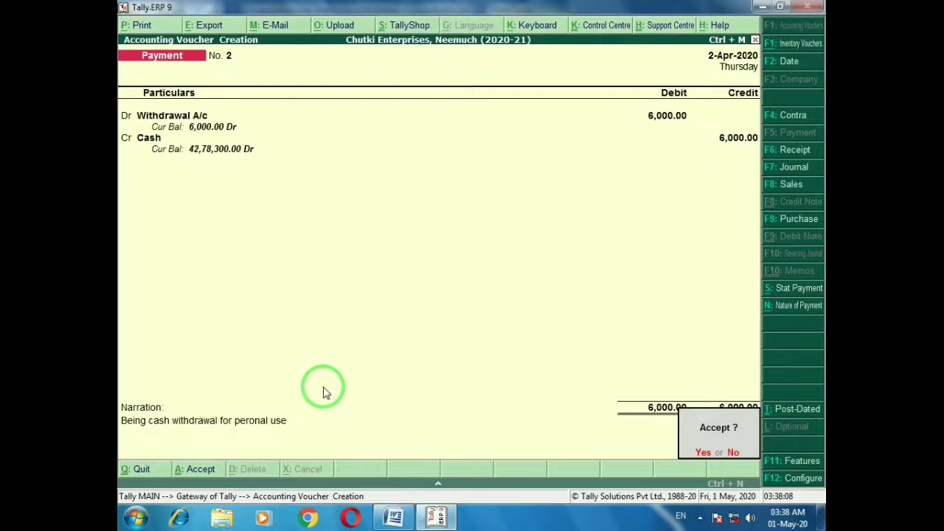
key(Return)
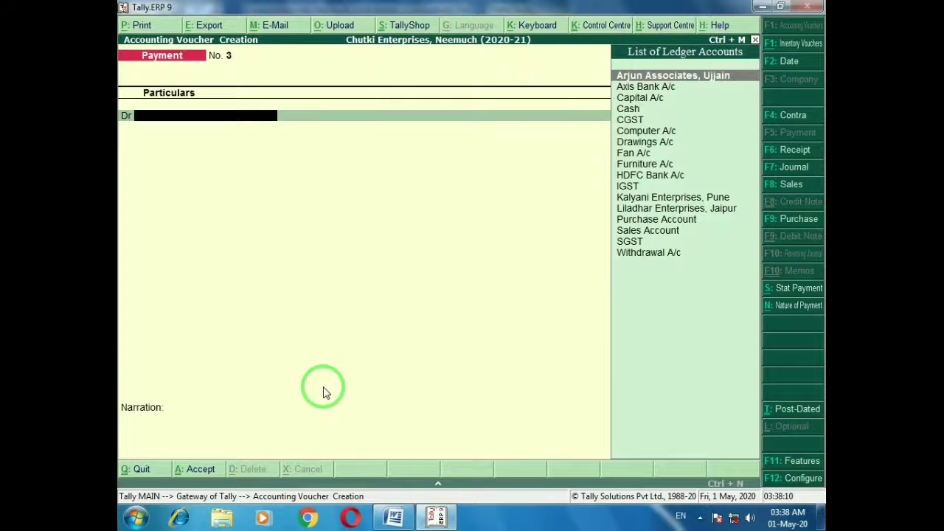
key(alt+Tab)
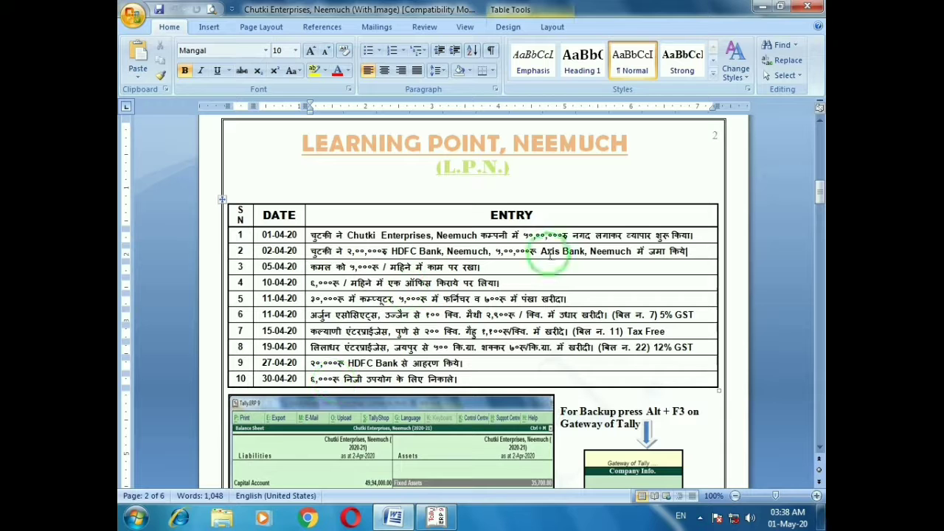
Quit voucher entry in Tally, confirming the exit
mouse_move(820, 191)
mouse_down()
mouse_move(821, 219)
mouse_move(810, 191)
mouse_up()
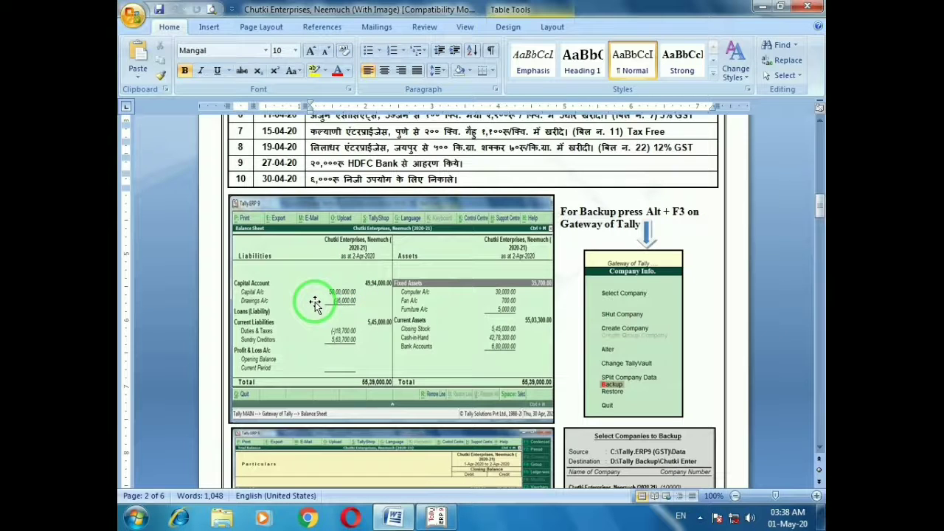
key(alt+Tab)
key(Escape)
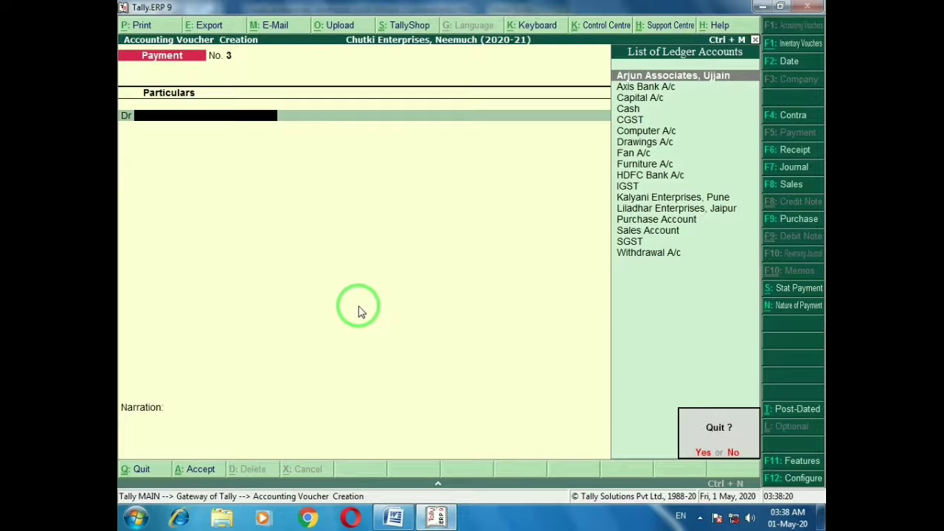
key(y)
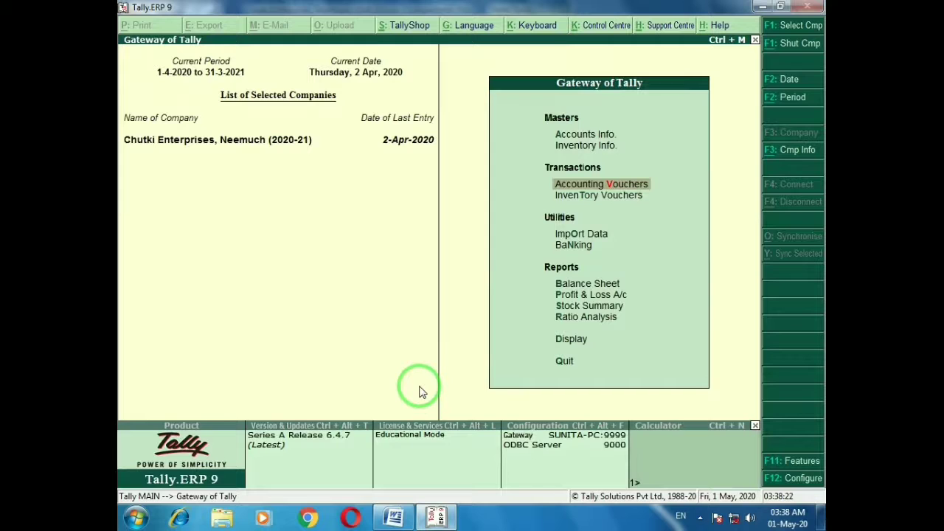
Open the Balance Sheet as at 2-Apr-2020 and compare it with the sample's 55,39,000 totals
key(Down)
key(Down)
key(Down)
key(Down)
key(Down)
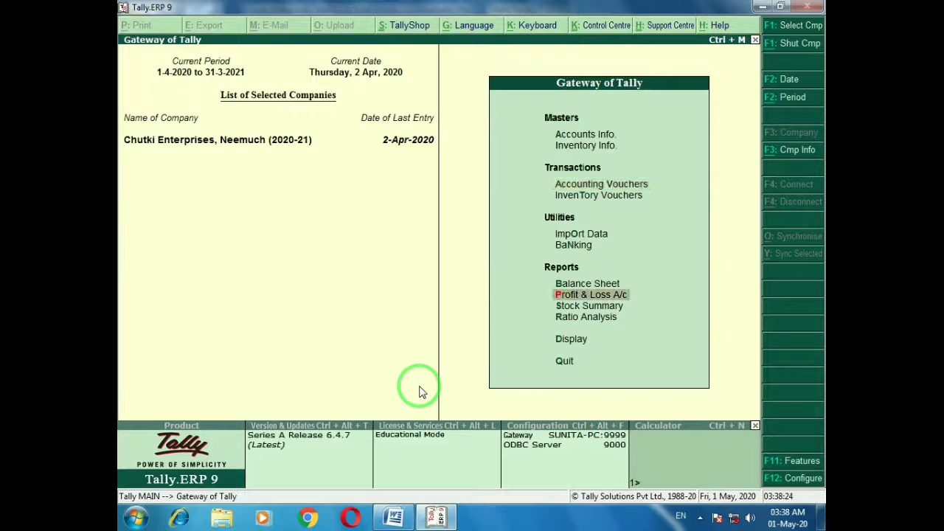
key(Up)
key(Return)
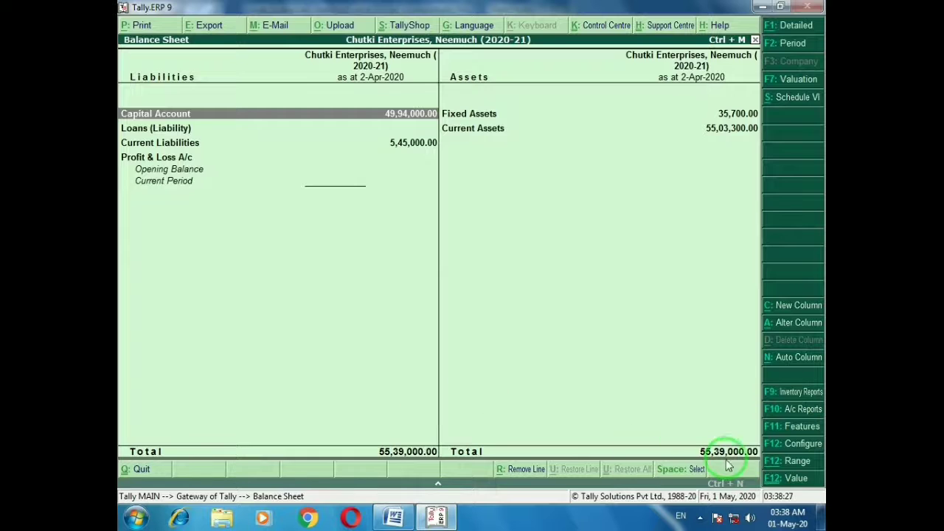
key(alt+Tab)
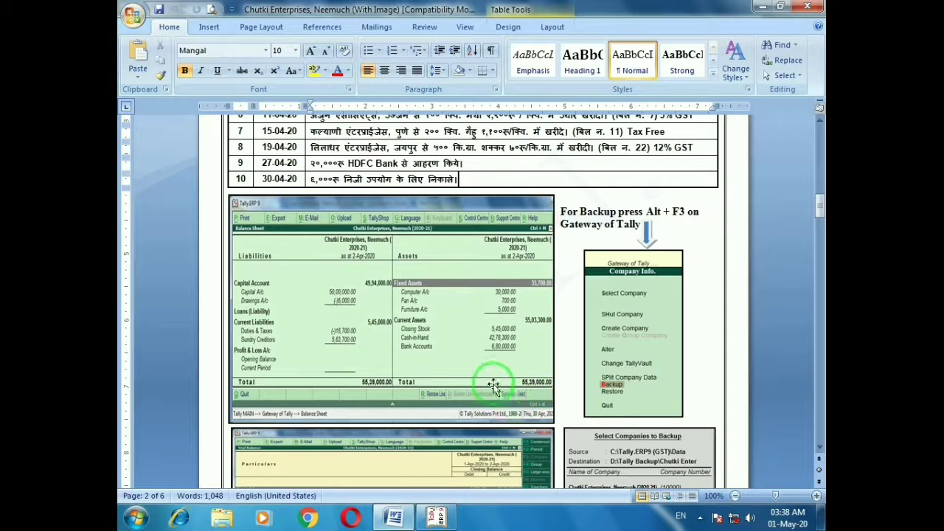
key(alt)
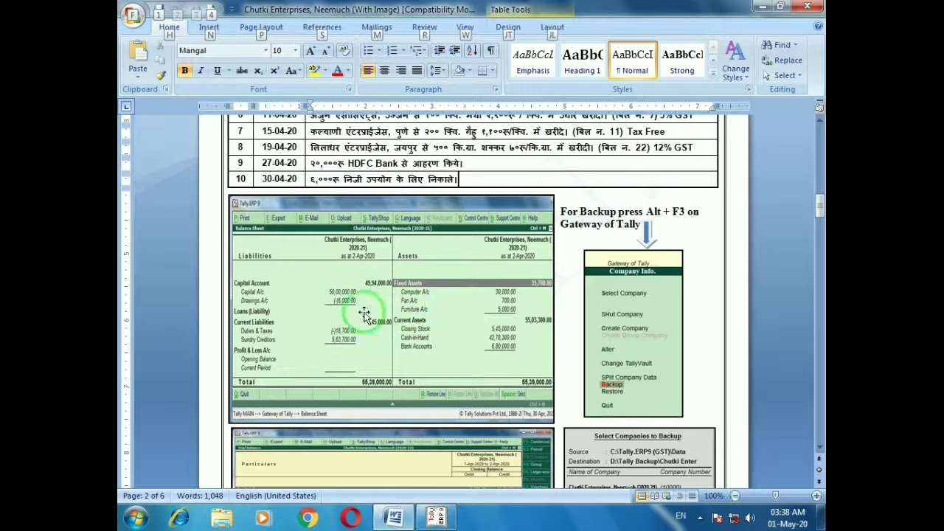
key(alt+Tab)
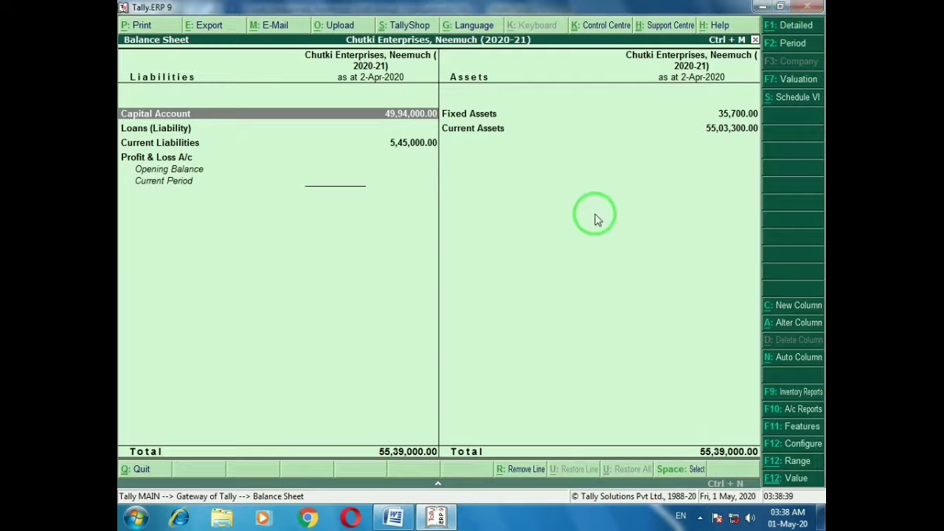
Expand the Balance Sheet and compare Cash-in-Hand and Bank Accounts with the Word reference picture
key(alt+F1)
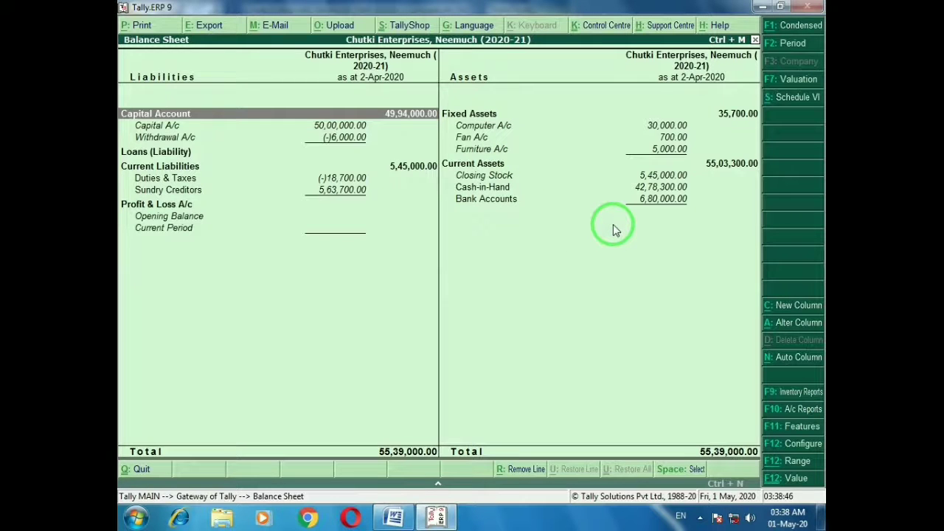
key(alt+Tab)
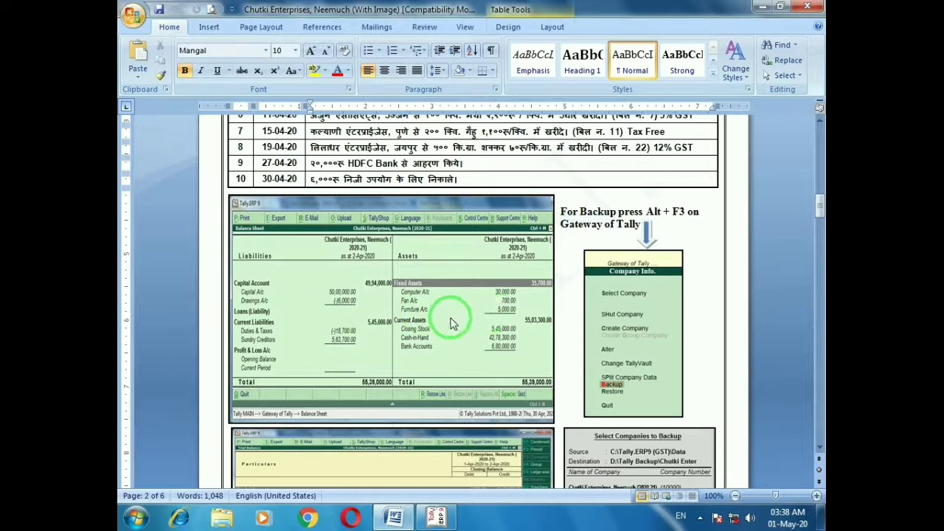
key(alt+Tab)
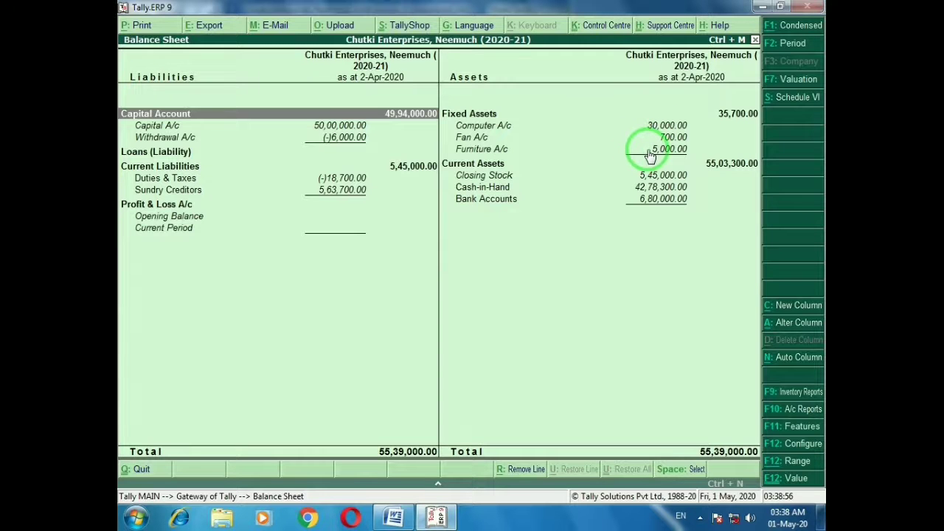
key(alt+Tab)
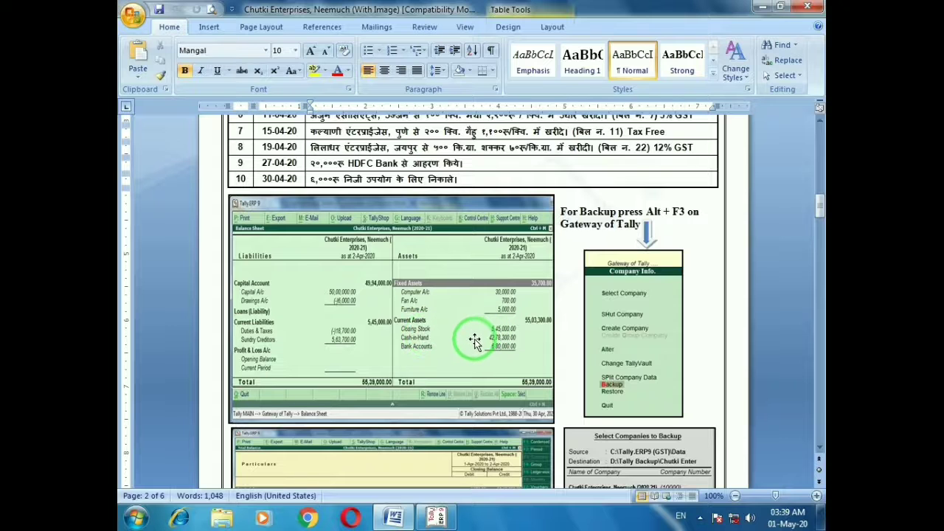
key(alt+Tab)
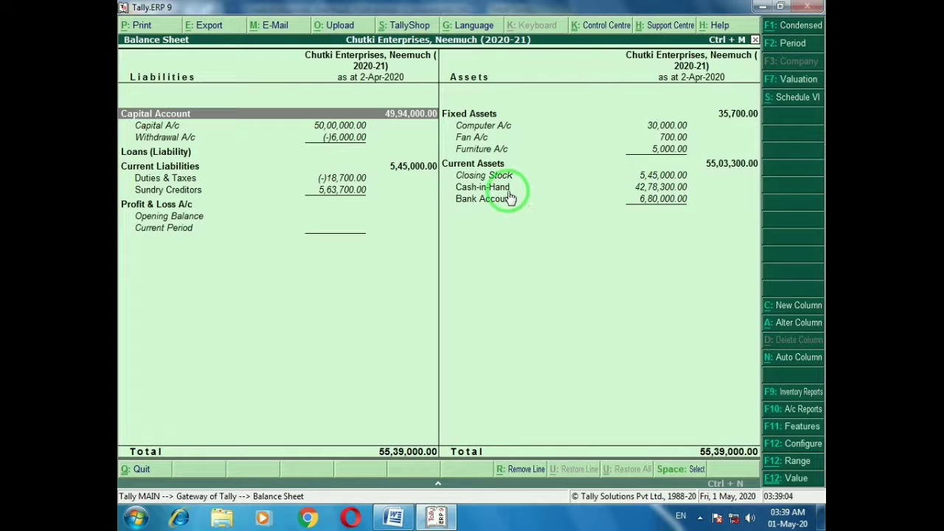
key(Right)
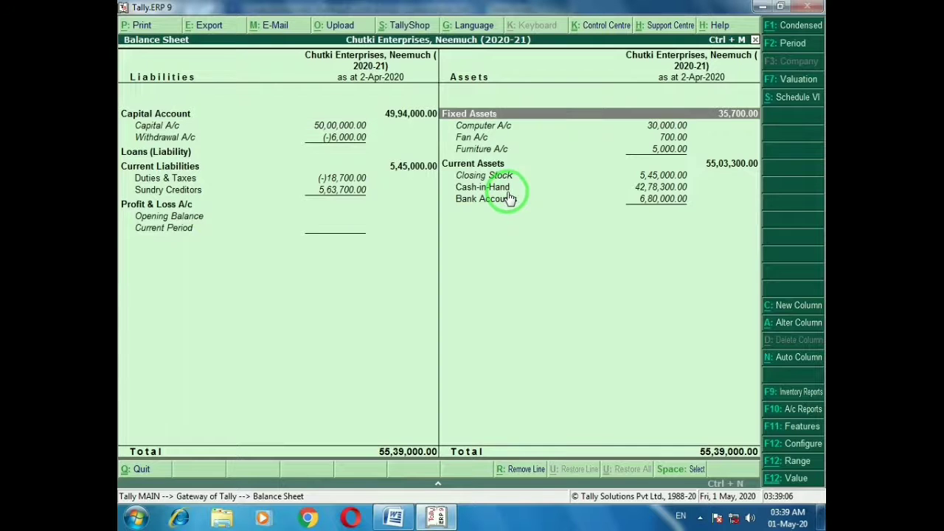
key(Down)
key(Down)
key(Down)
key(Down)
key(Down)
key(Down)
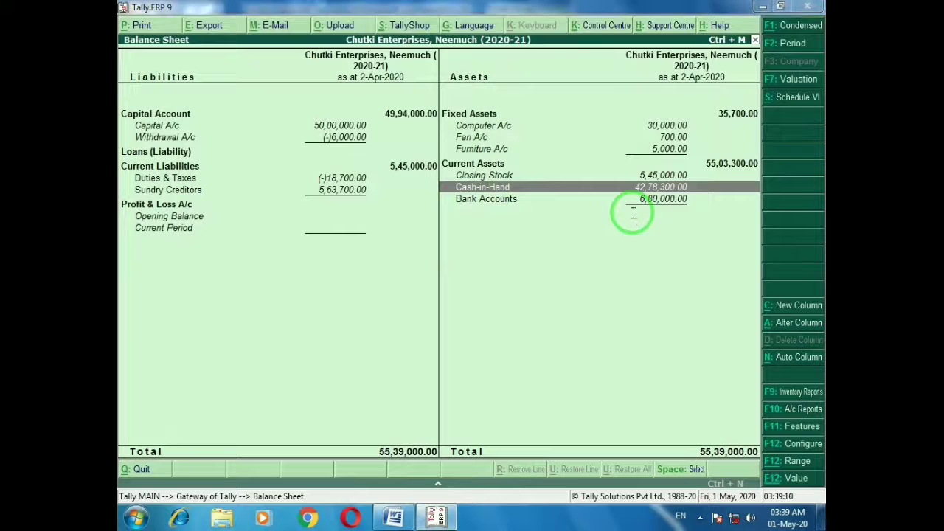
key(alt+Tab)
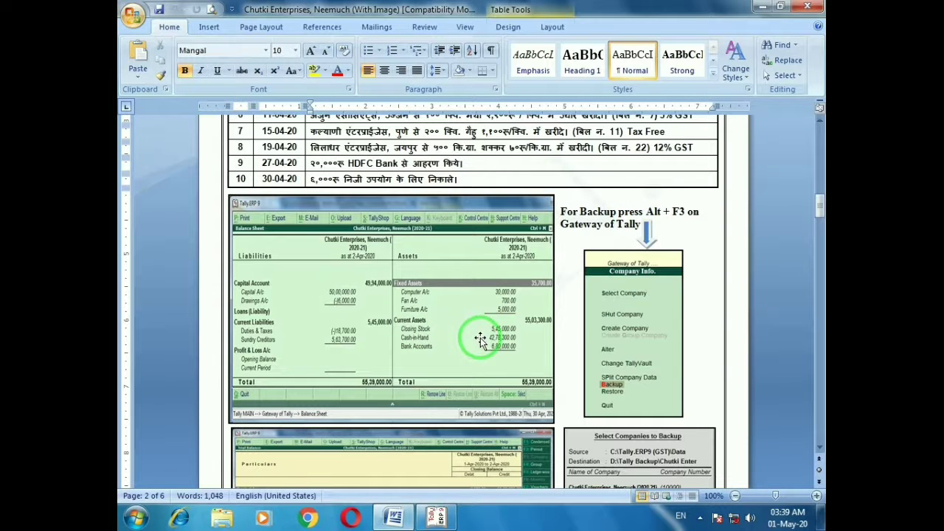
key(alt+Tab)
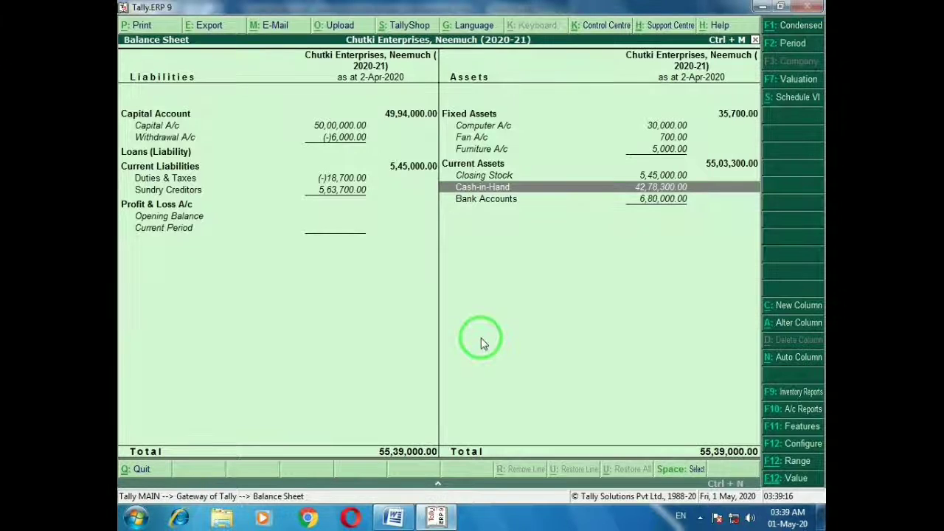
key(Down)
key(alt+Tab)
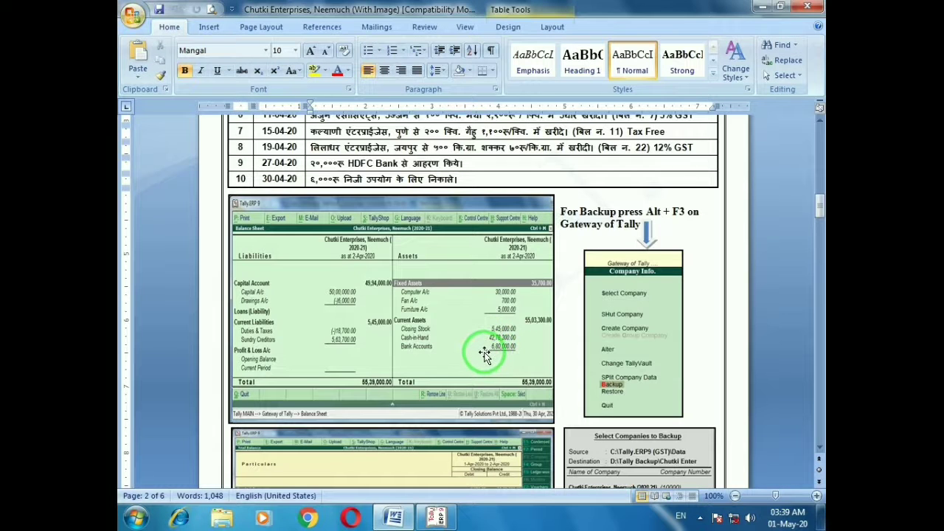
key(alt+Tab)
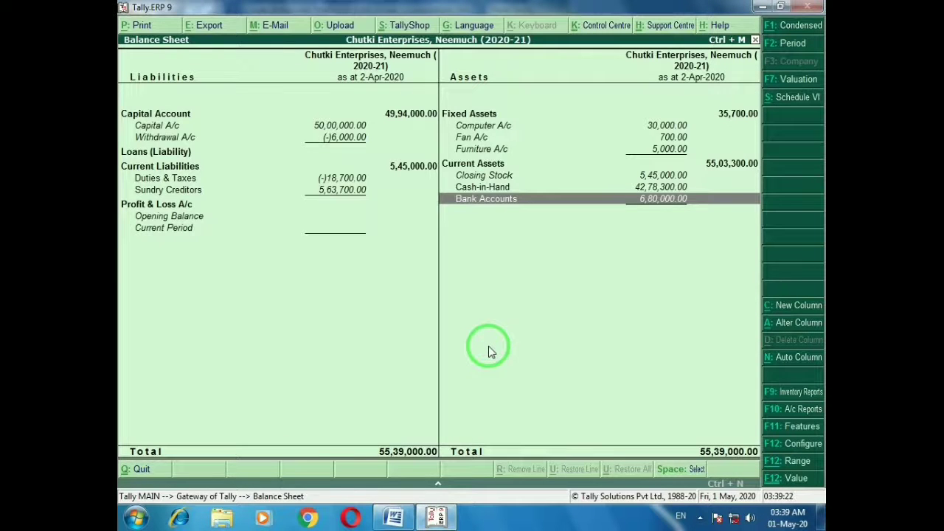
Check Capital Account at 49,94,000, net of the 6,000 withdrawal, against the Word guide
key(Left)
key(Up)
key(Up)
key(Up)
key(Up)
key(Up)
key(Up)
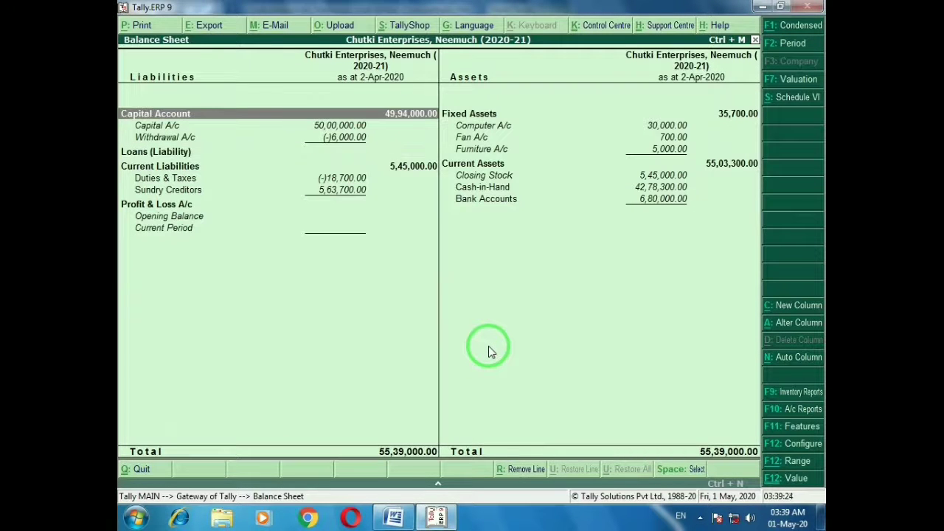
key(Down)
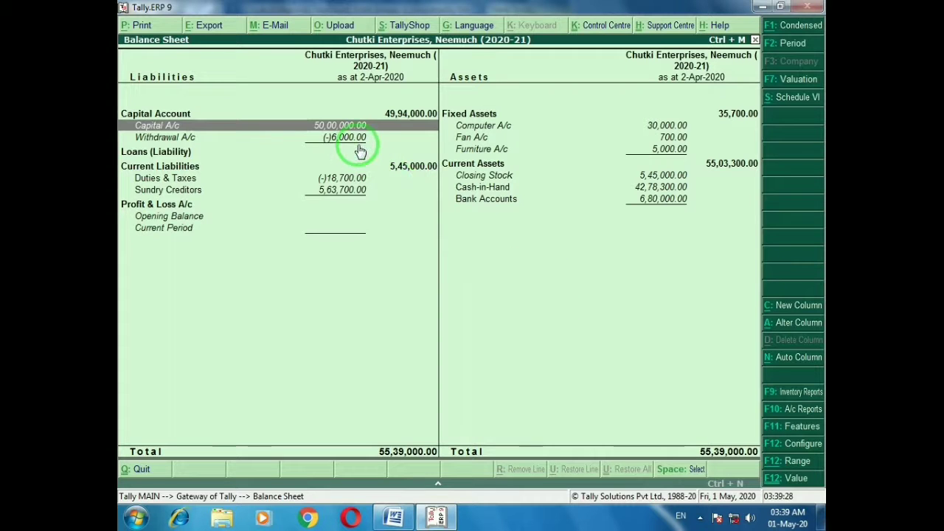
key(Up)
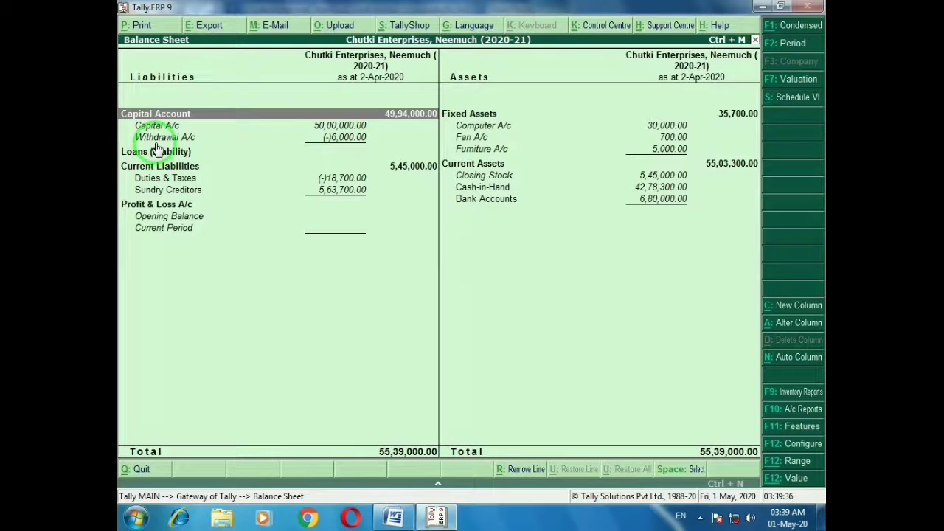
key(alt+Tab)
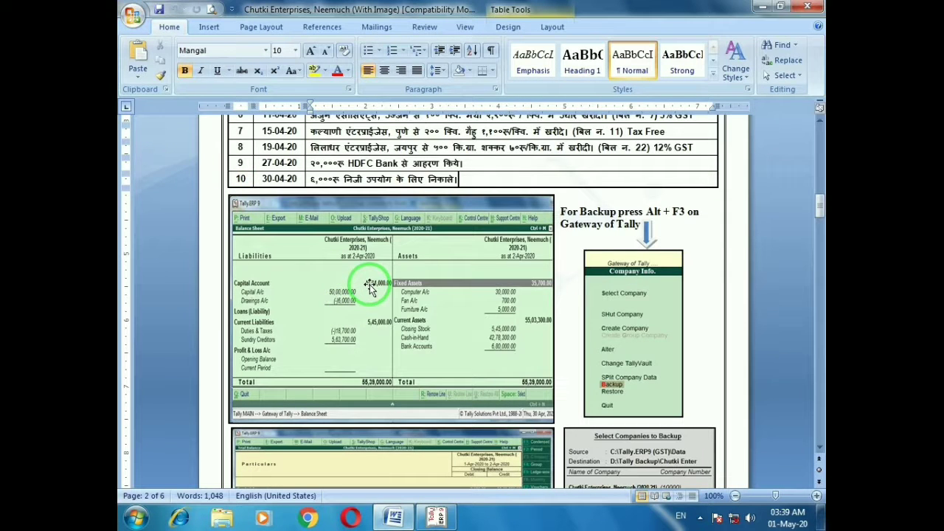
key(alt+Tab)
key(Down)
key(Down)
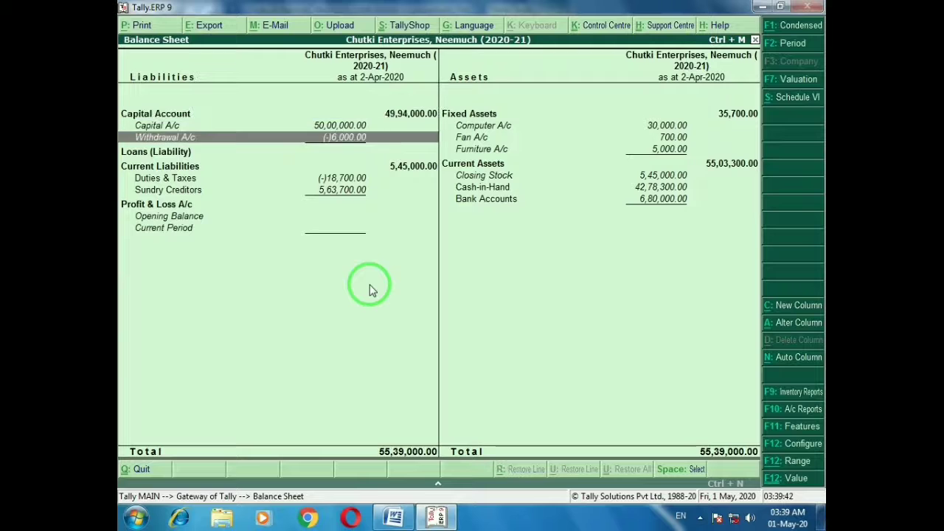
key(Down)
key(Down)
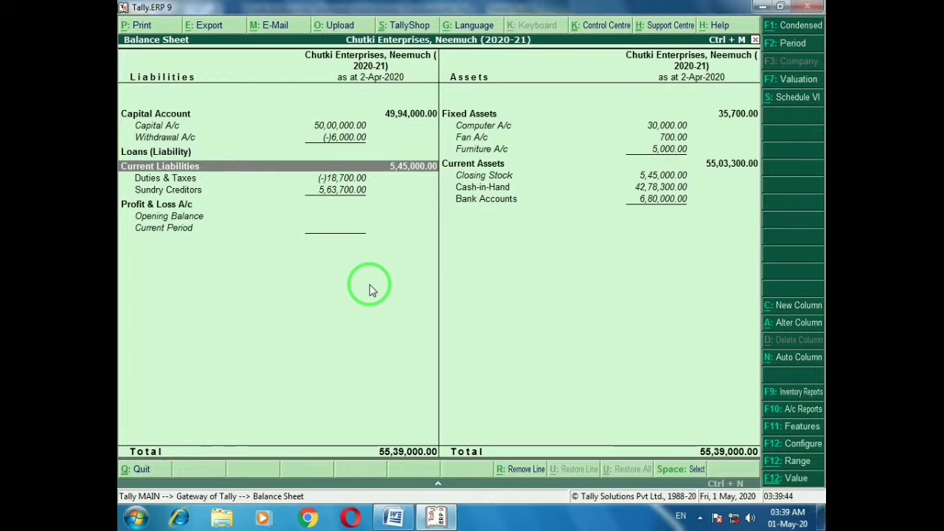
key(alt+Tab)
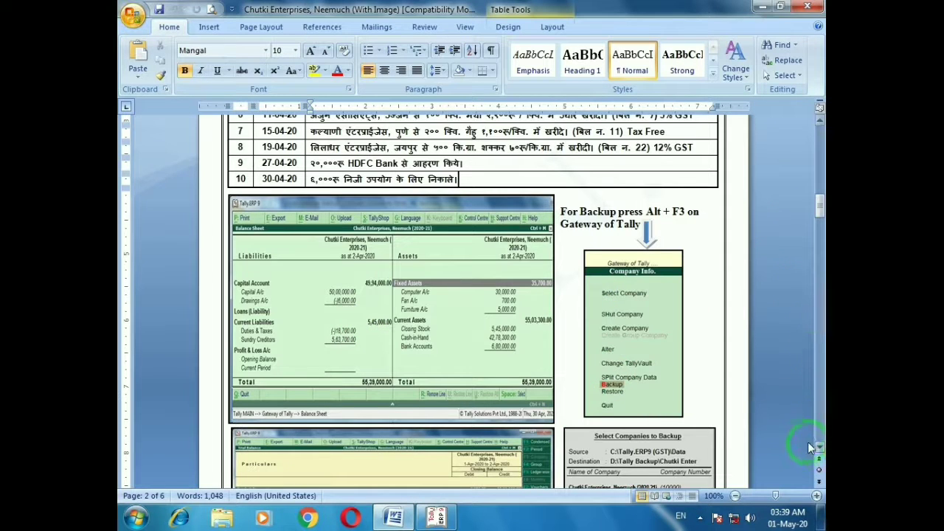
Scroll the Word guide to the Trial Balance picture and close Tally's Balance Sheet
scroll(819, 450, down, 5)
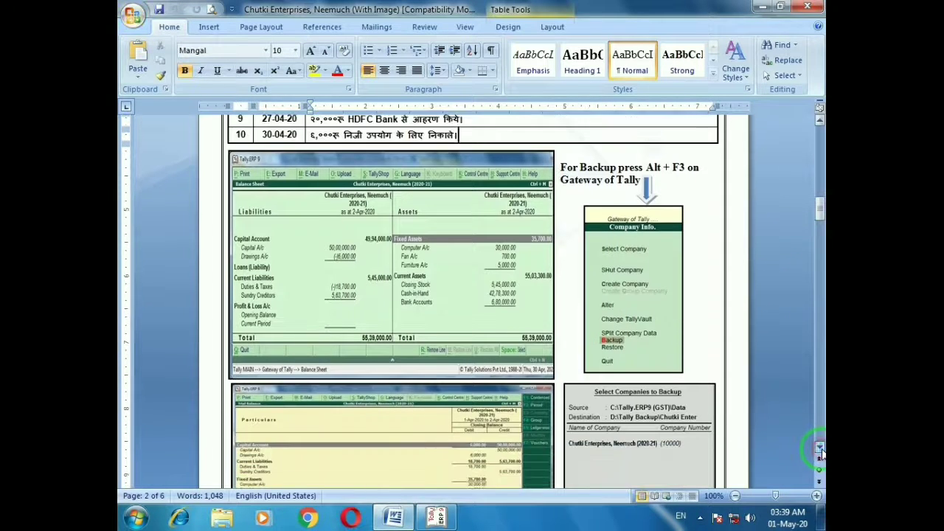
scroll(819, 451, down, 5)
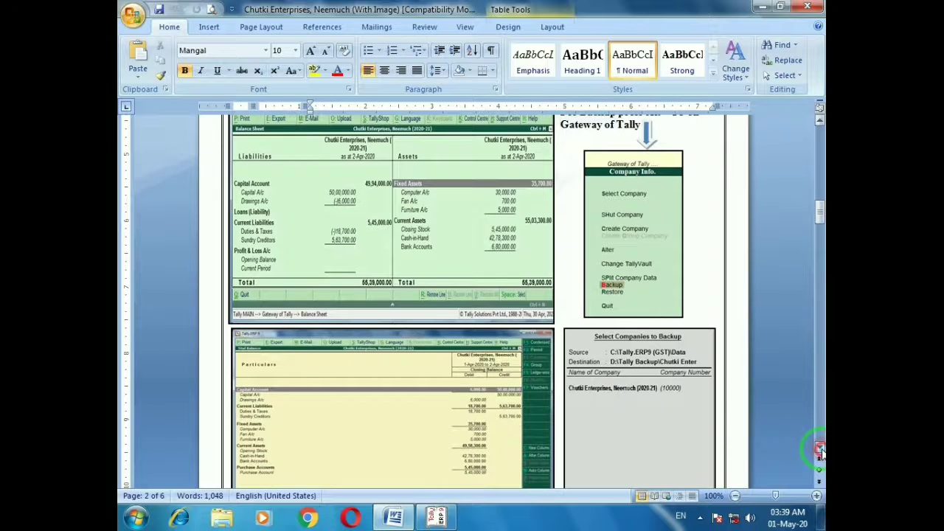
scroll(819, 452, down, 3)
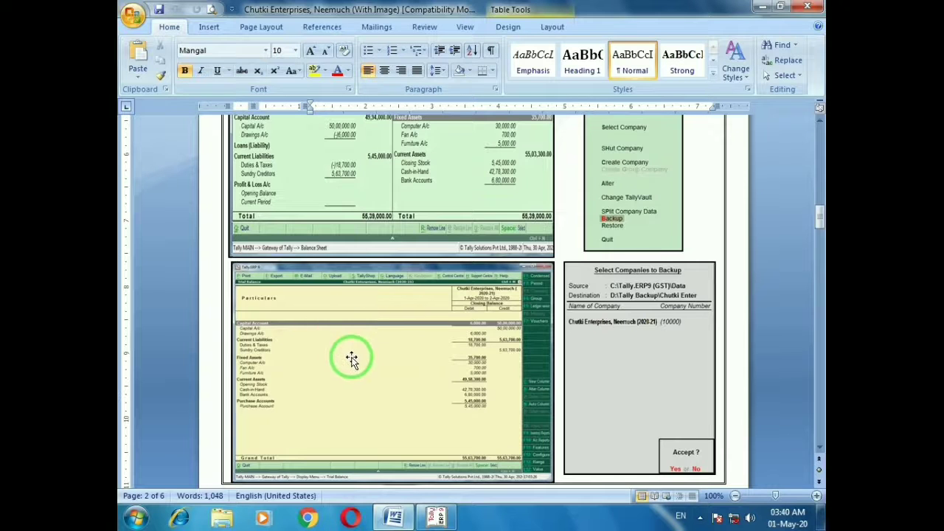
key(alt+Tab)
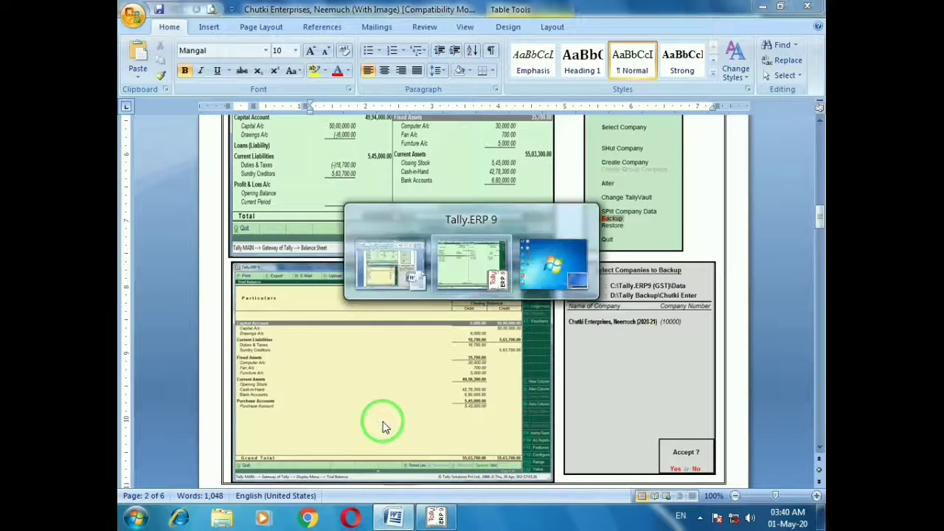
key(Escape)
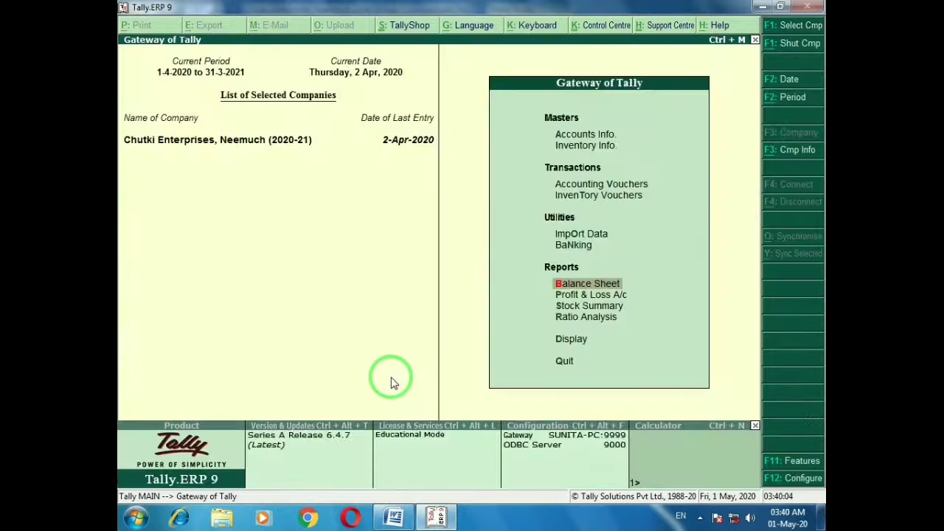
key(Escape)
key(n)
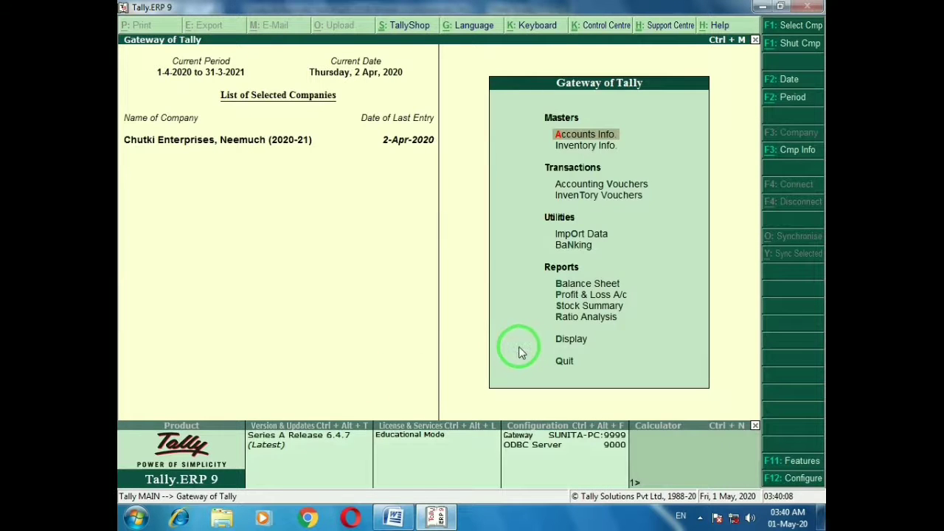
Open Display > Trial Balance, totalling 55,63,700, and compare it with the Word picture
key(Up)
key(Up)
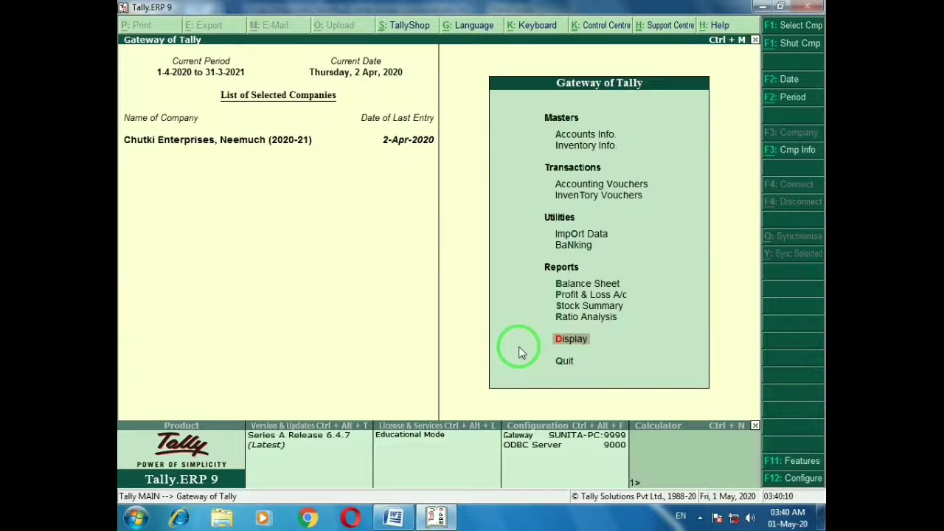
key(Return)
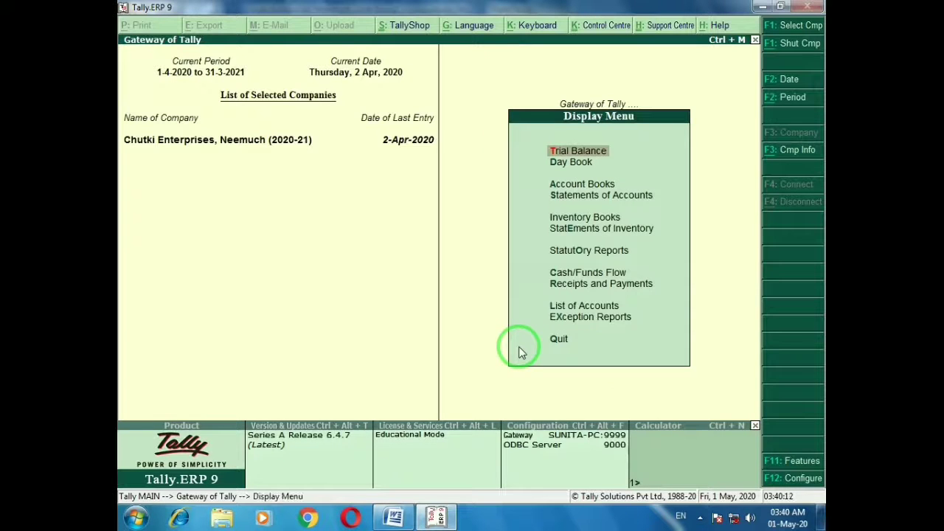
key(Return)
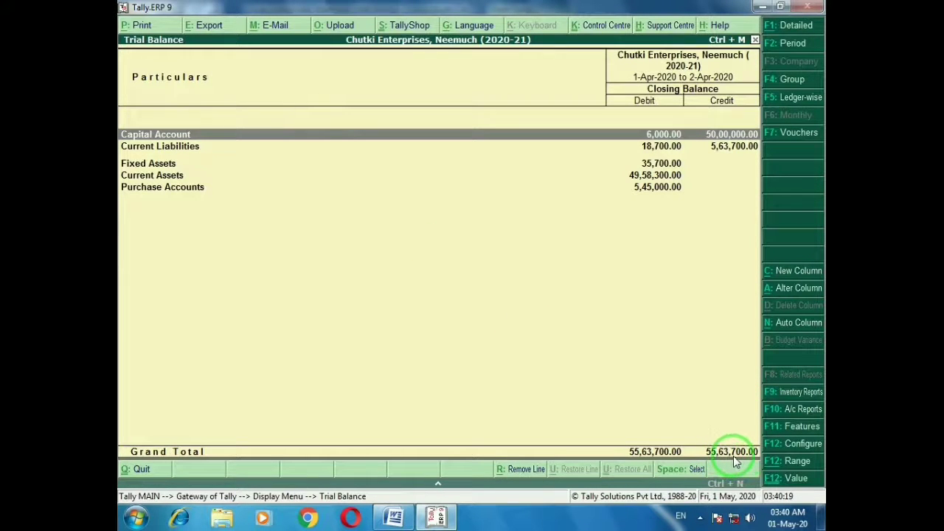
key(alt+Tab)
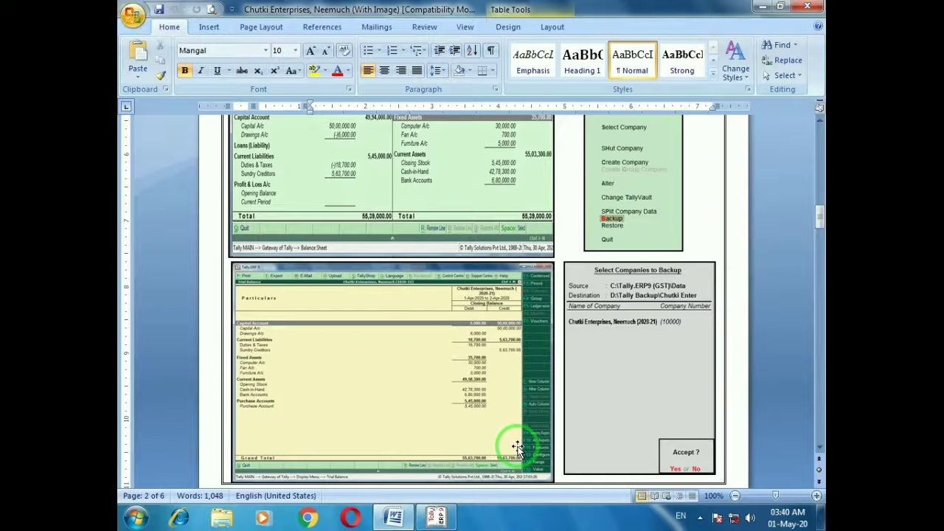
Scroll the Word guide up to the backup instructions
click(819, 121)
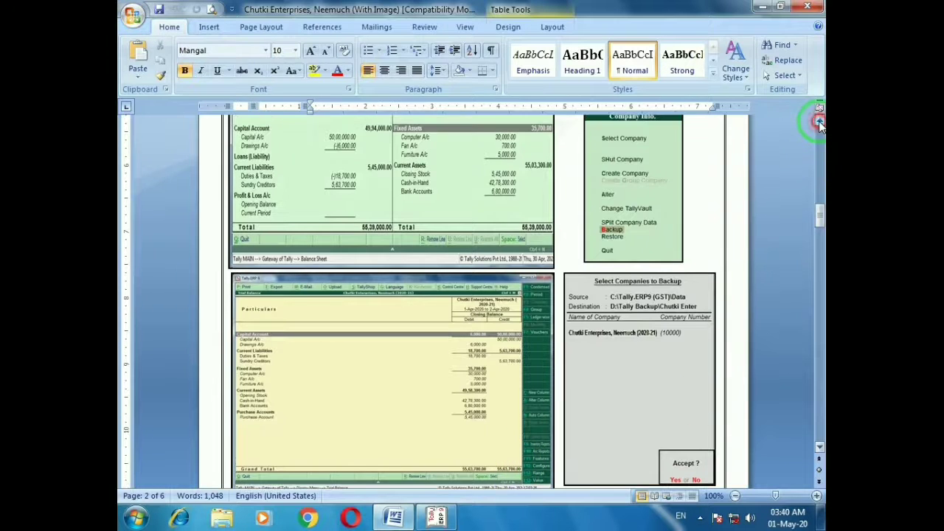
click(819, 120)
click(819, 120)
click(819, 120)
click(819, 121)
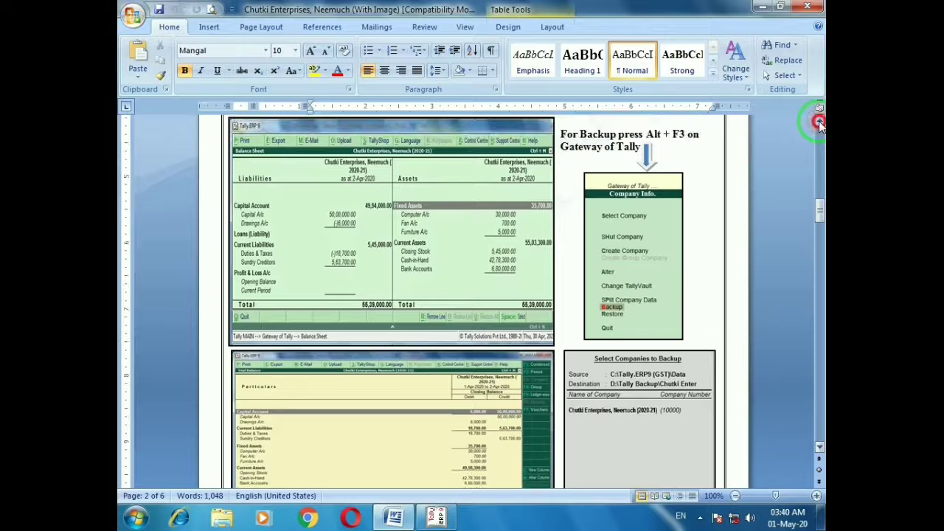
click(819, 120)
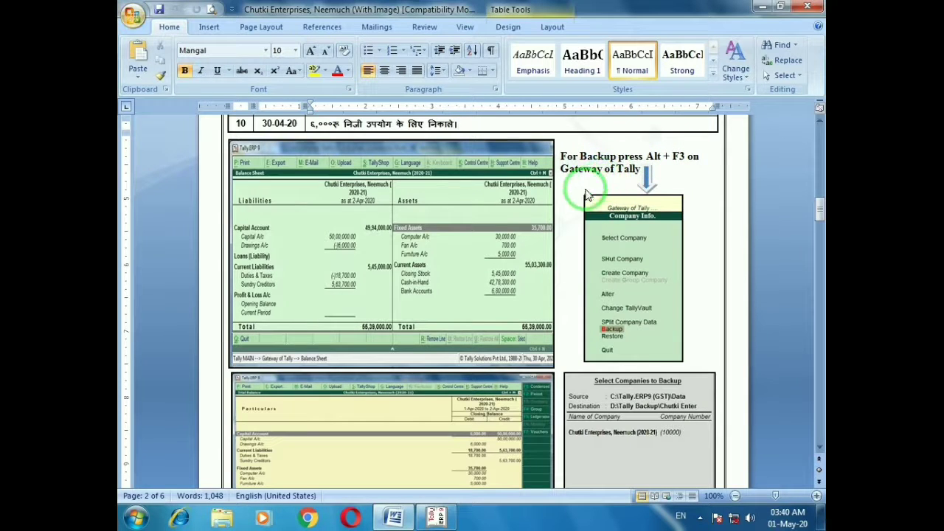
Close the Trial Balance and Display Menu to return to Gateway of Tally
key(alt+Tab)
key(Escape)
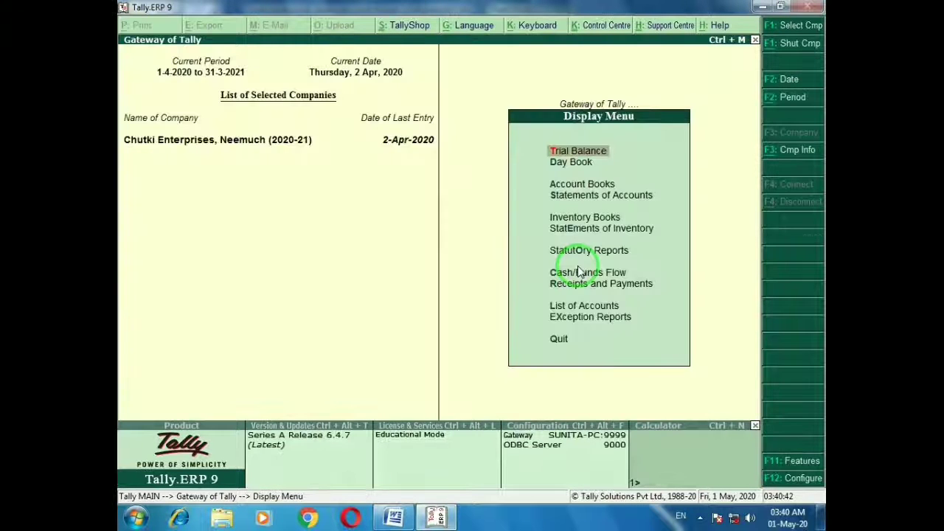
key(Escape)
key(Escape)
key(Escape)
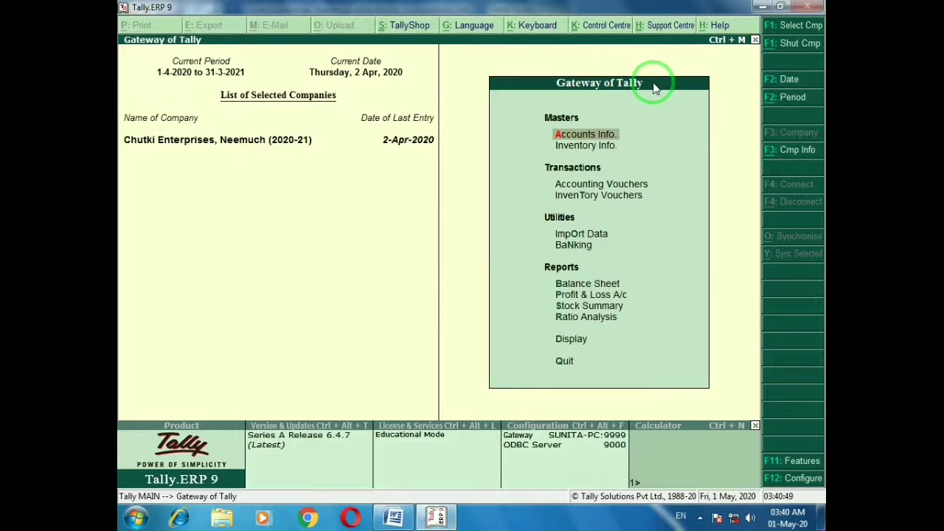
key(alt+Tab)
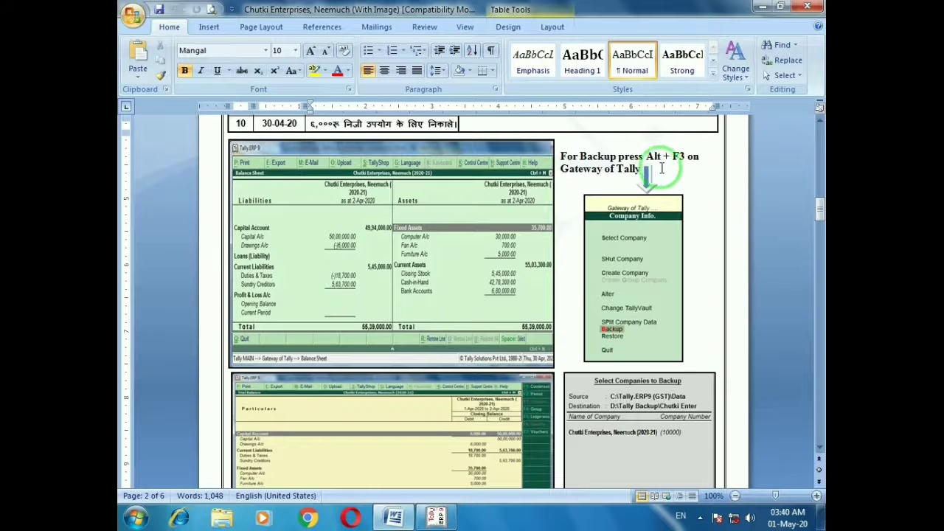
key(alt+Tab)
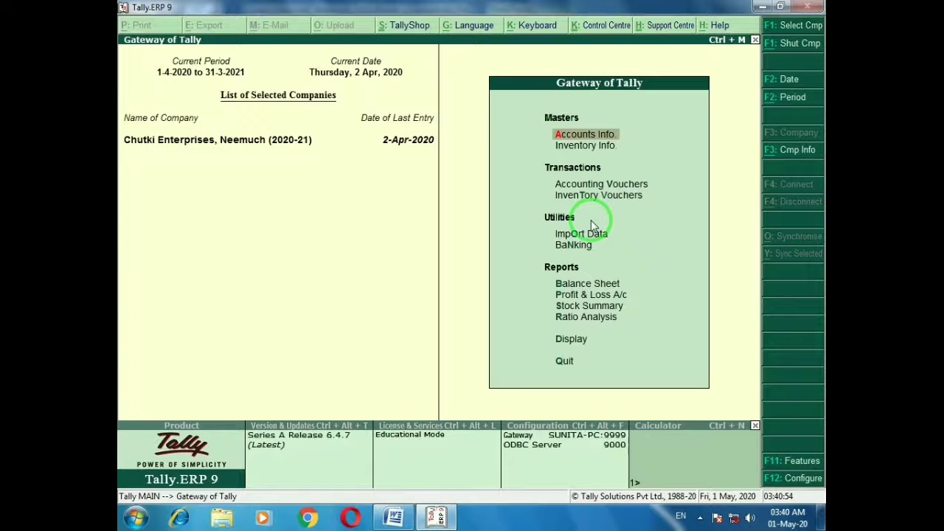
Open Backup Companies on Disk from the Alt+F3 Company Info menu, checking the Word guide alongside
key(alt+F3)
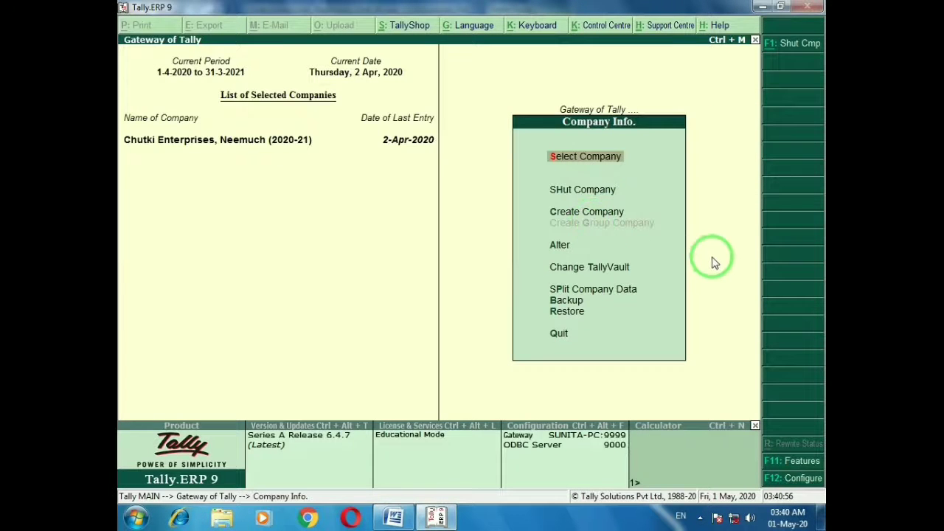
key(alt+Tab)
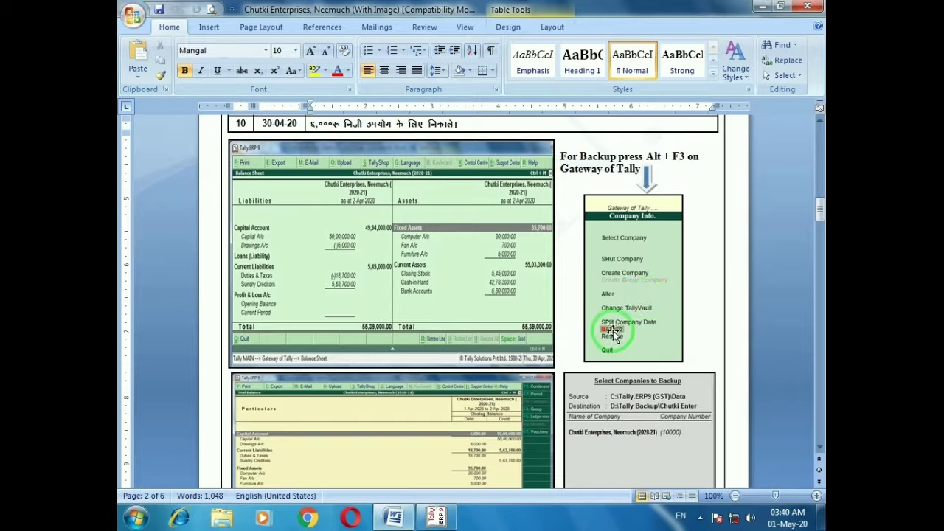
key(alt+Tab)
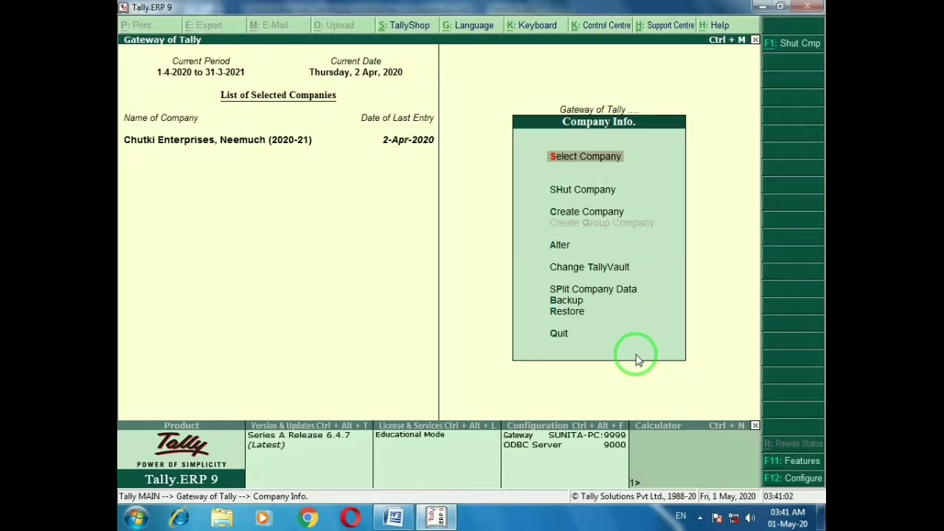
key(Down)
key(Down)
key(Down)
key(Down)
key(Down)
key(Down)
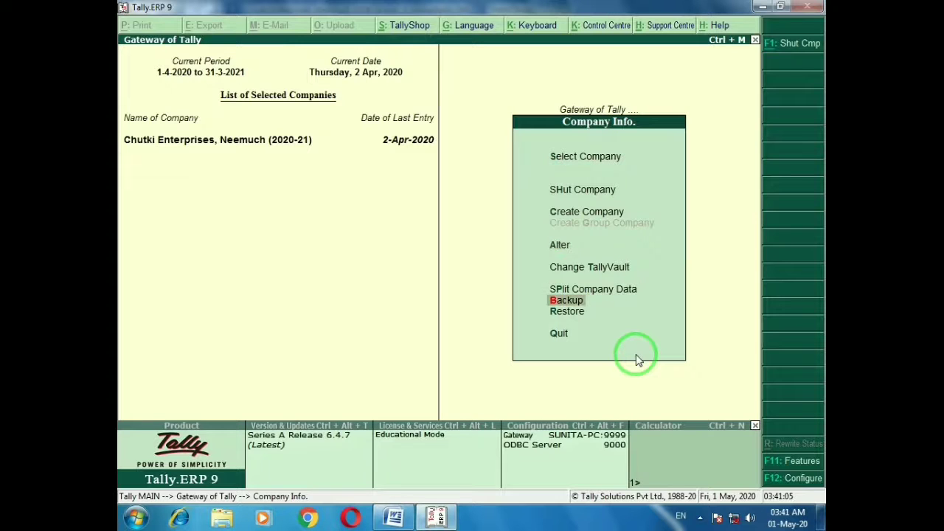
key(Return)
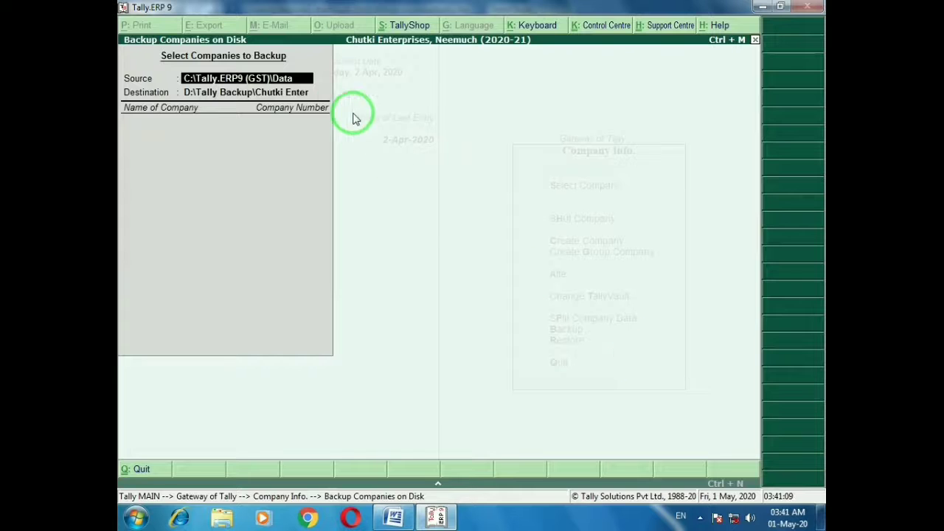
key(alt+Tab)
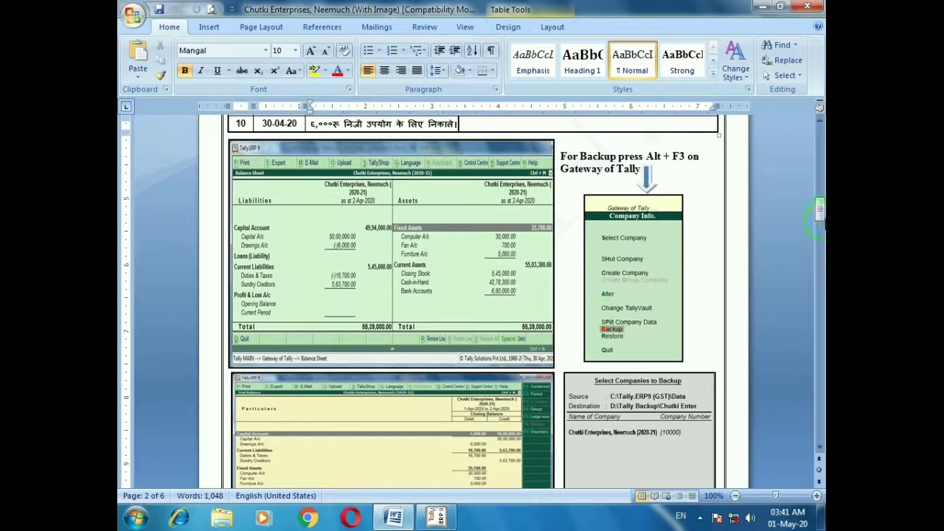
Scroll the Word guide down to the backup company selection screenshot and return to Tally
drag(816, 212, 778, 229)
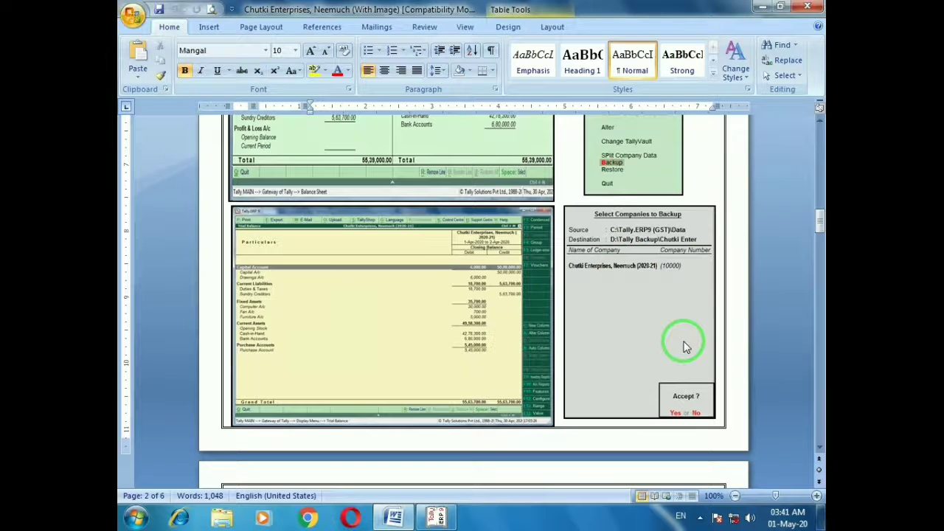
key(alt+Tab)
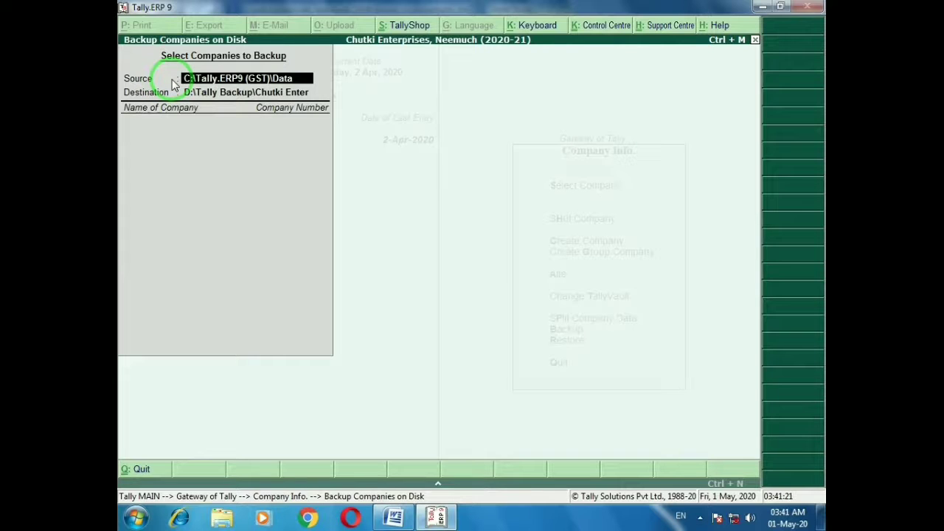
Set the backup destination path to D:\Tally\Backup
key(Return)
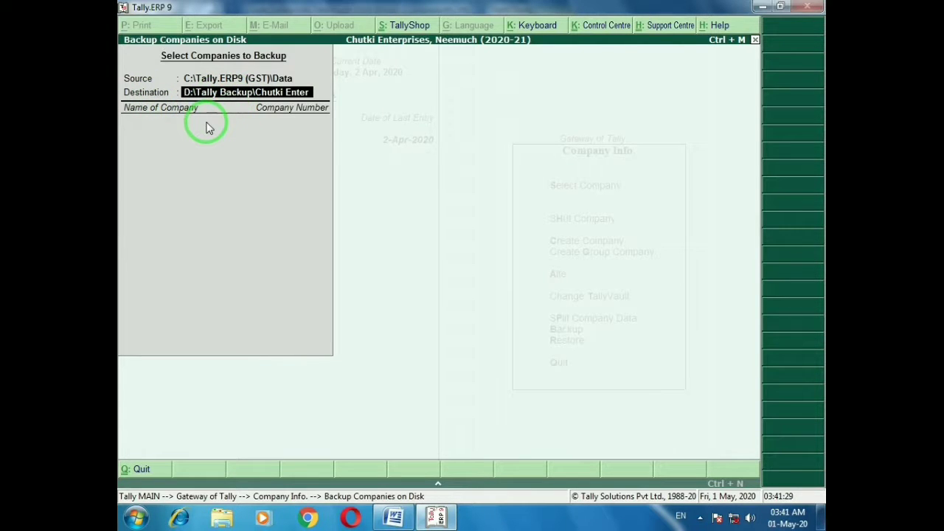
key(BackSpace)
key(BackSpace)
key(BackSpace)
key(BackSpace)
key(BackSpace)
key(BackSpace)
key(BackSpace)
key(BackSpace)
key(BackSpace)
key(BackSpace)
key(BackSpace)
key(BackSpace)
key(BackSpace)
key(BackSpace)
key(BackSpace)
key(BackSpace)
key(BackSpace)
key(BackSpace)
key(BackSpace)
key(BackSpace)
key(Return)
key(BackSpace)
key(BackSpace)
key(BackSpace)
key(BackSpace)
key(BackSpace)
key(BackSpace)
key(BackSpace)
key(BackSpace)
key(BackSpace)
key(BackSpace)
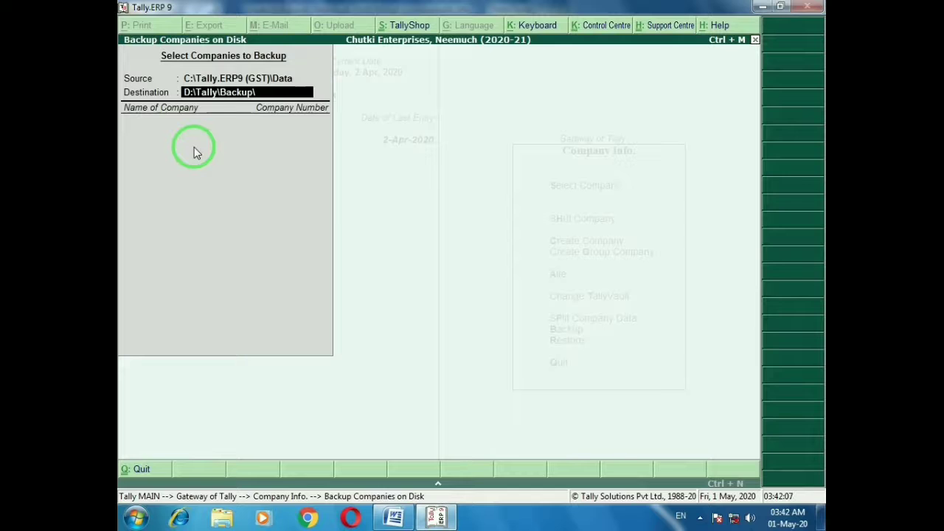
key(Return)
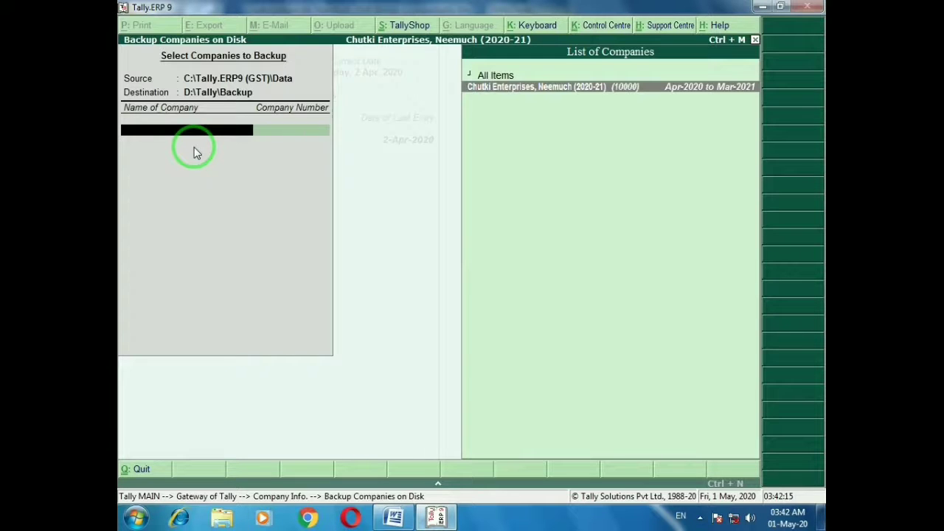
Select Chutki Enterprises, Neemuch (2020-21) from the company list and run the backup
key(Up)
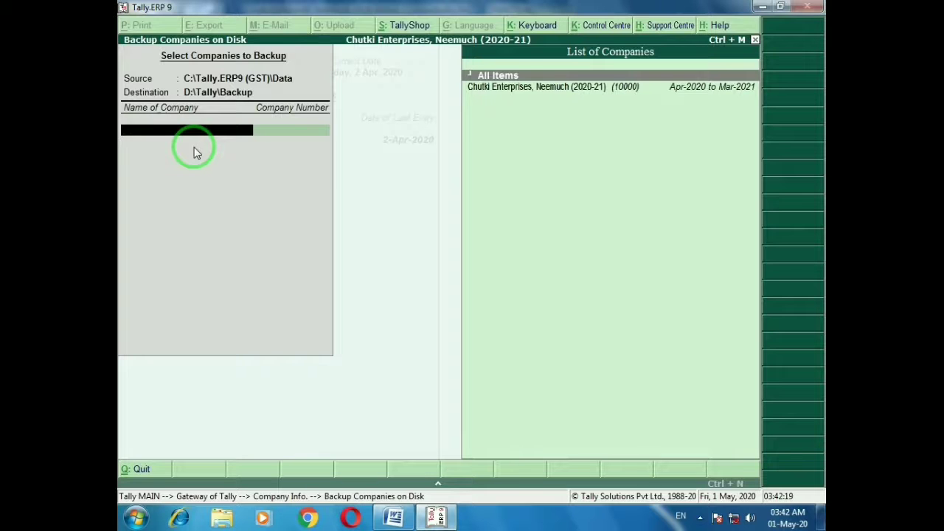
key(Down)
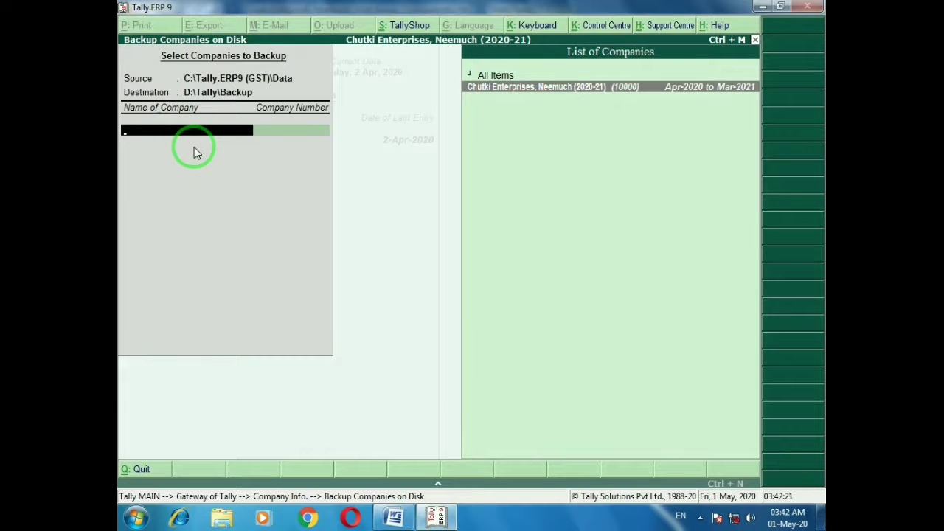
key(Return)
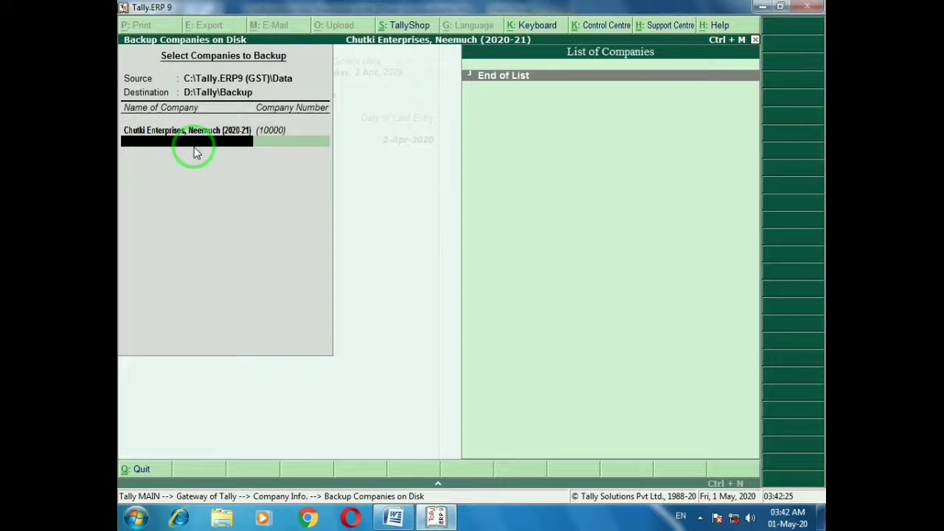
key(Return)
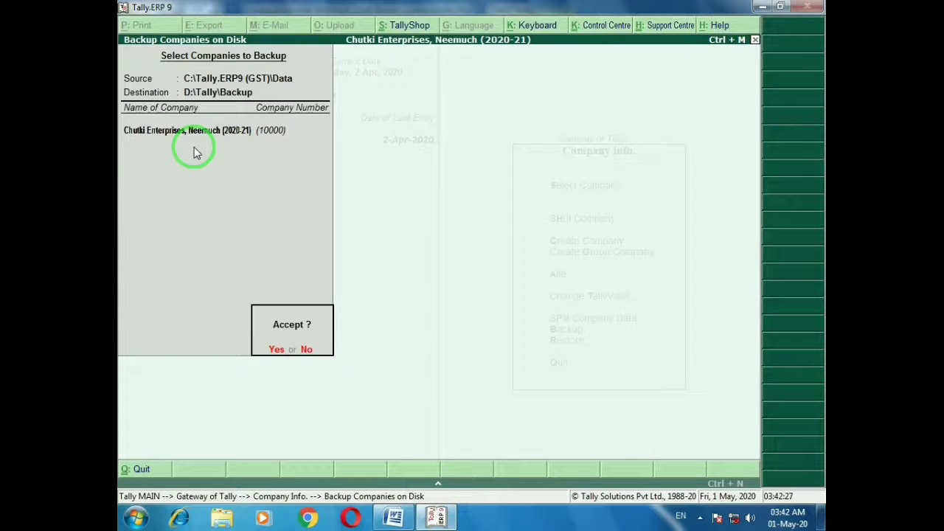
key(Return)
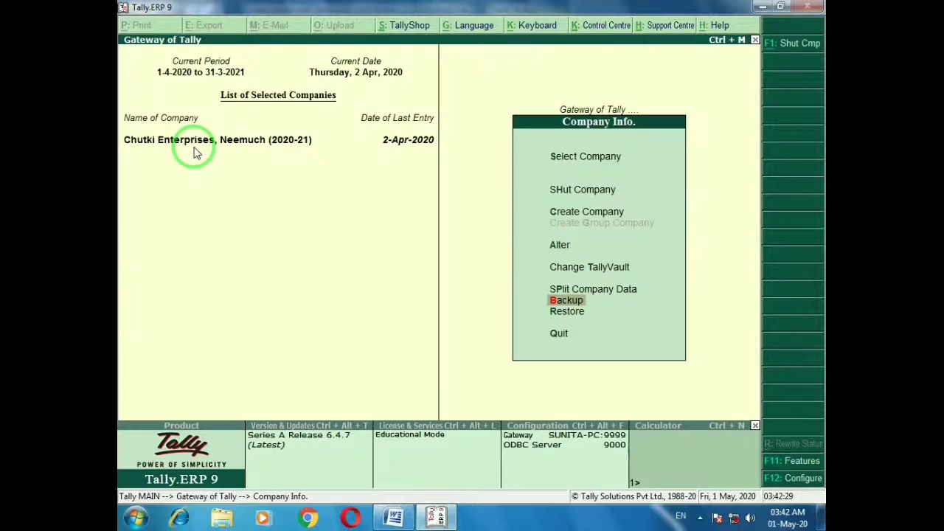
Back out of Company Info and minimise Tally to show the Word guide
key(Escape)
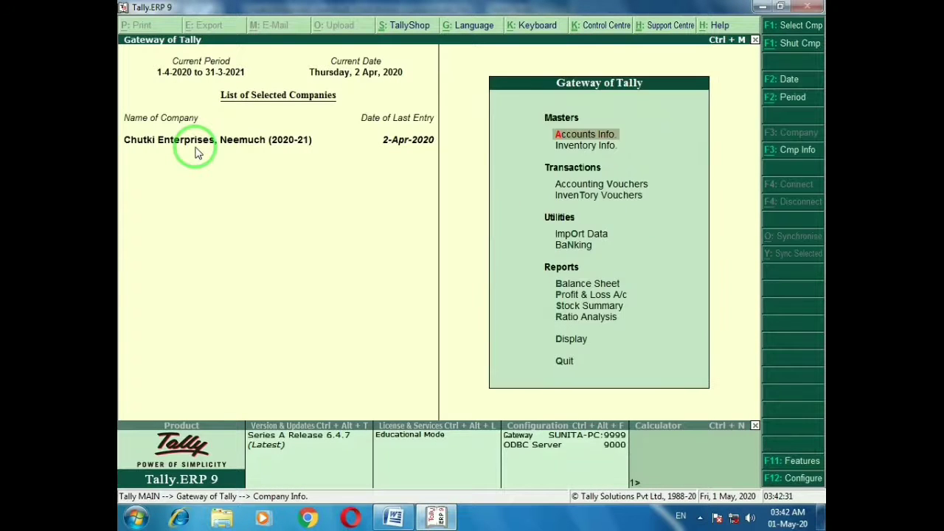
key(Escape)
key(Escape)
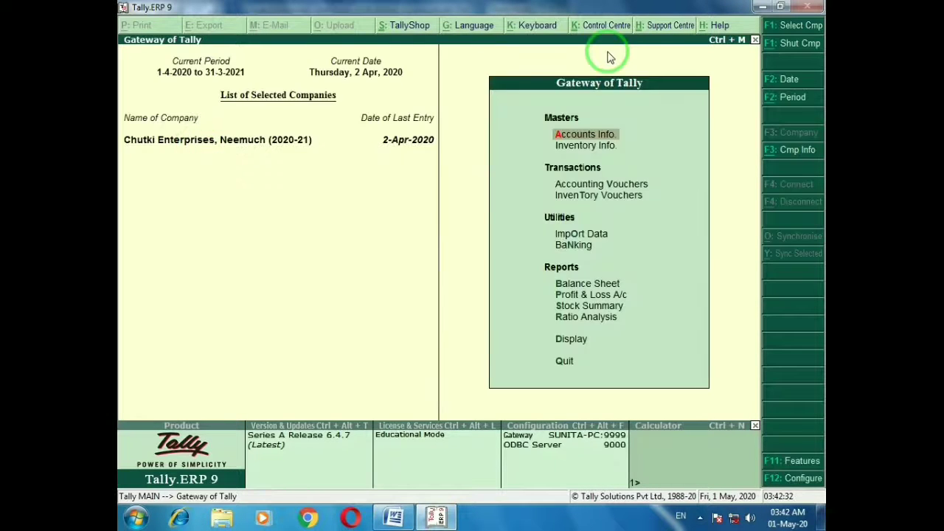
click(762, 6)
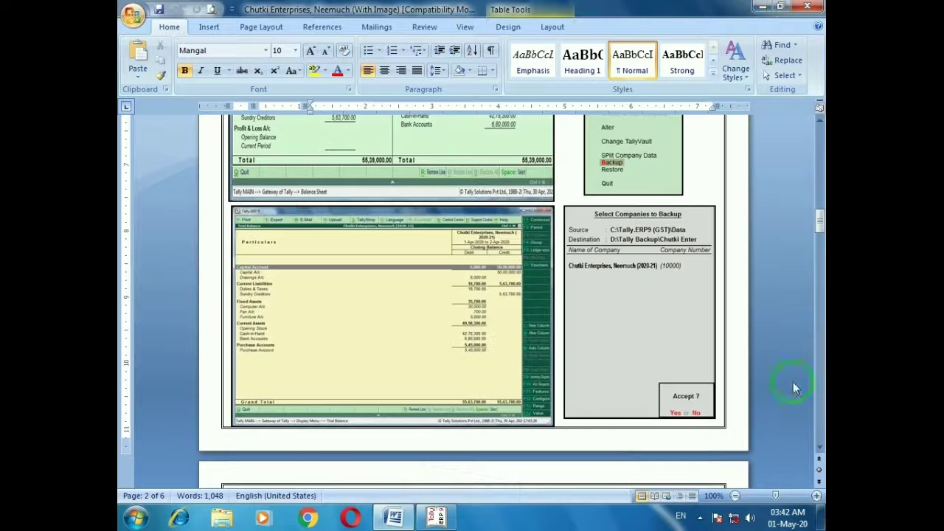
Find TBK900_10000.001 in D:\Tally\Backup via Explorer, then close Explorer and restore Tally
click(821, 519)
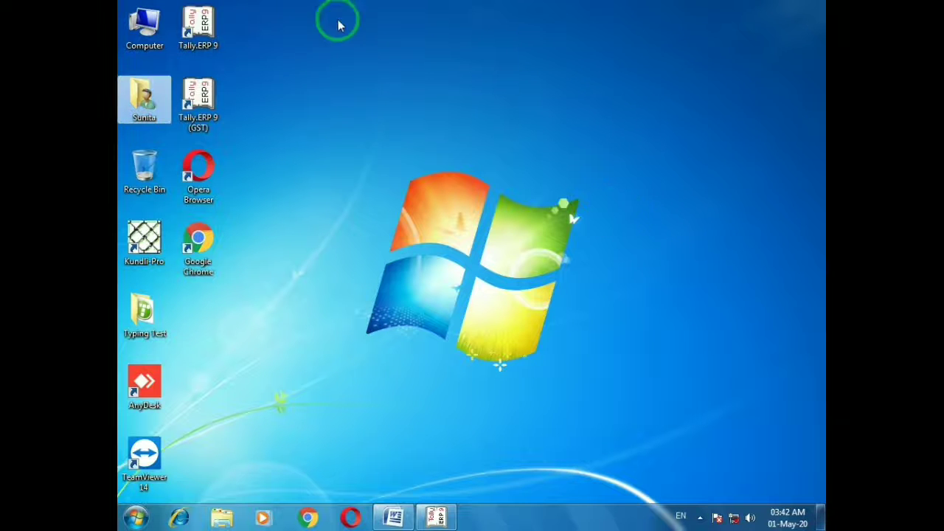
double_click(146, 31)
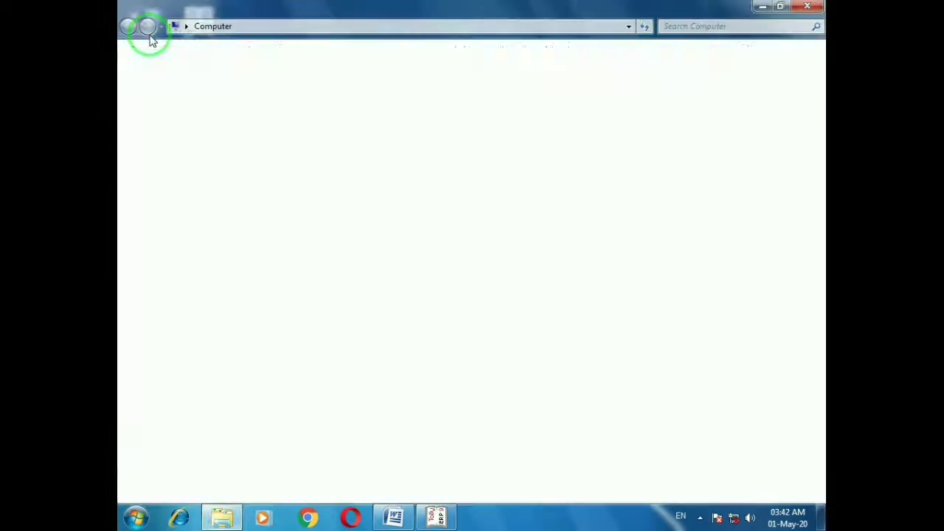
double_click(460, 95)
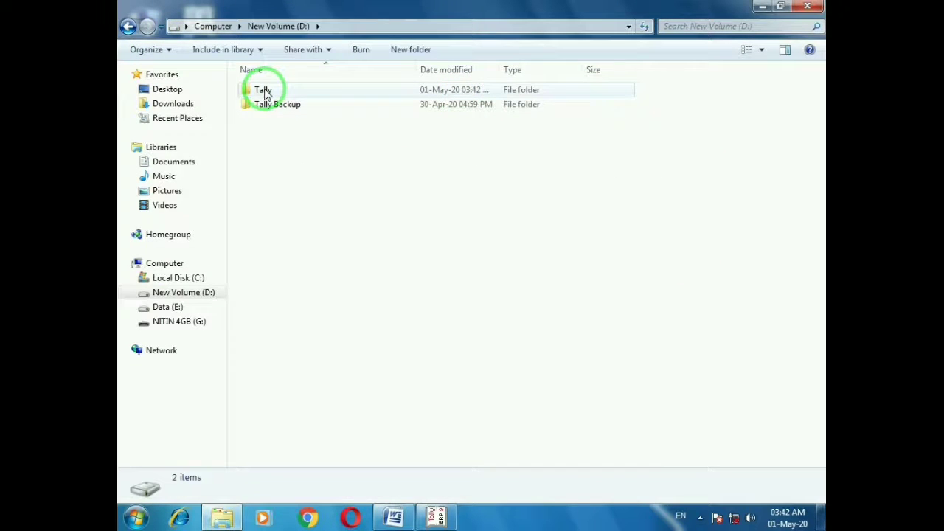
double_click(264, 92)
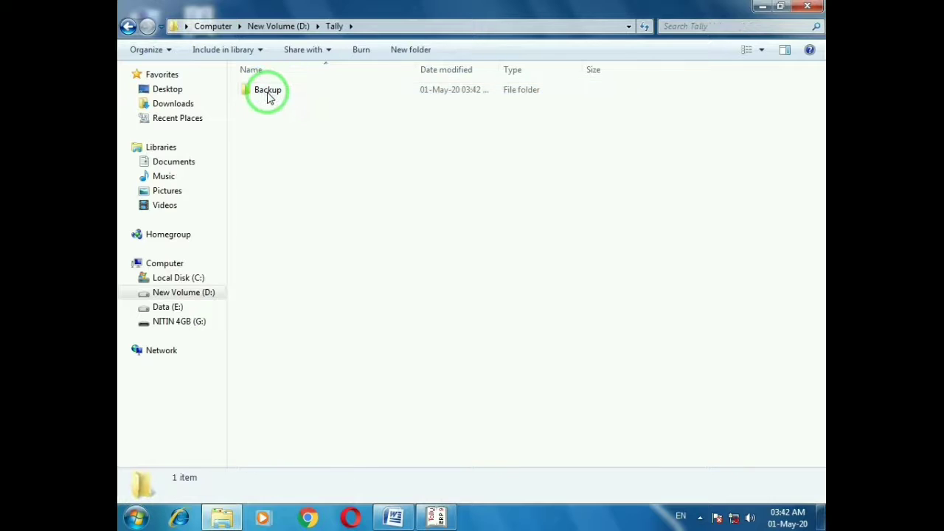
double_click(267, 94)
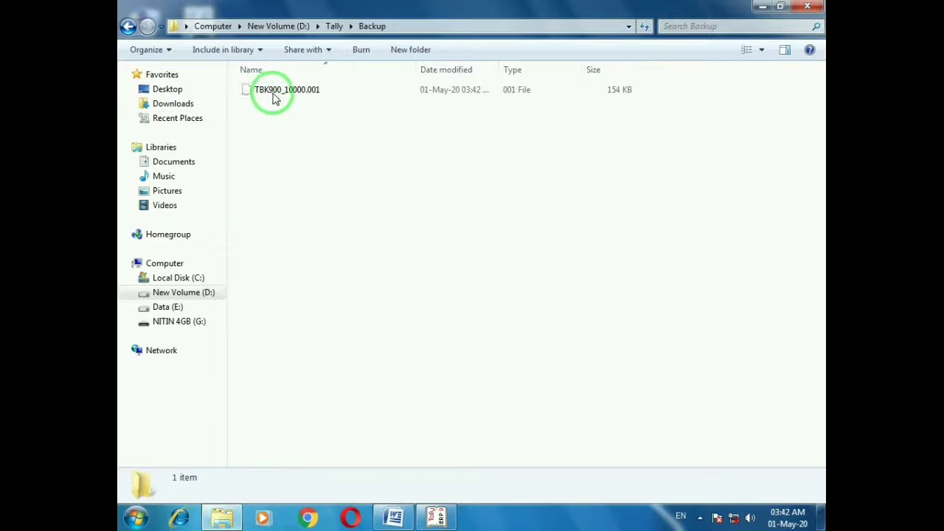
click(274, 92)
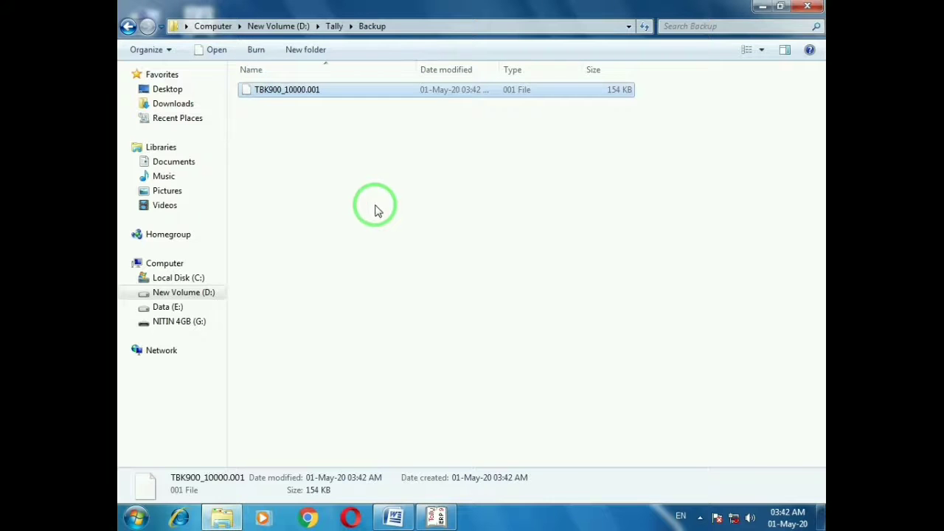
click(813, 6)
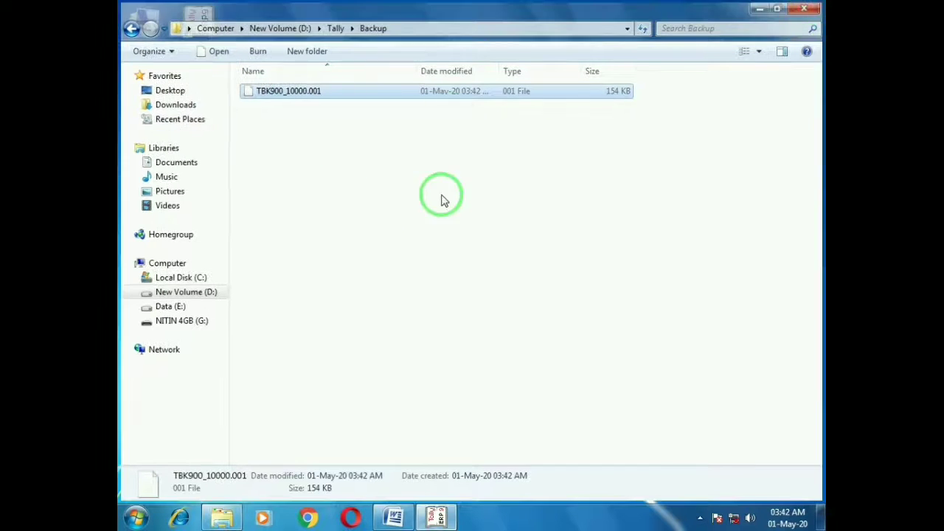
click(440, 515)
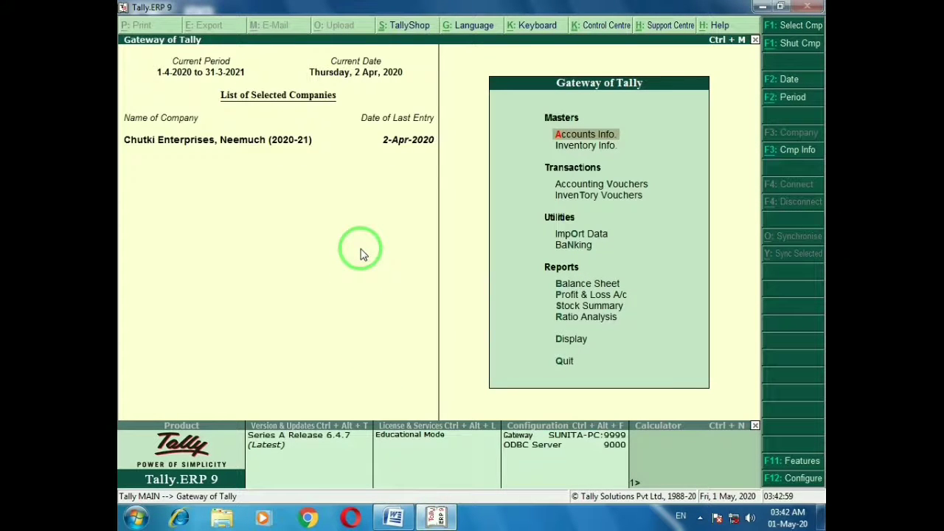
click(386, 515)
click(412, 482)
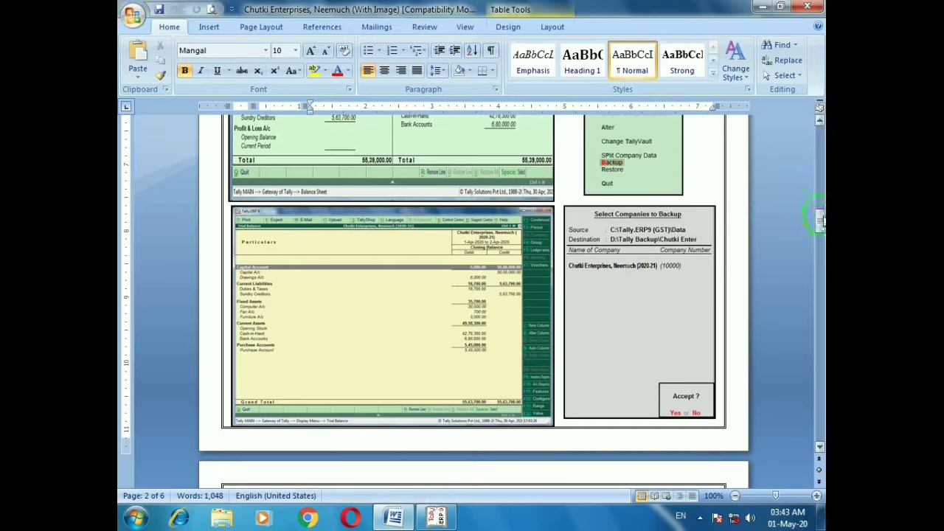
drag(820, 218, 821, 249)
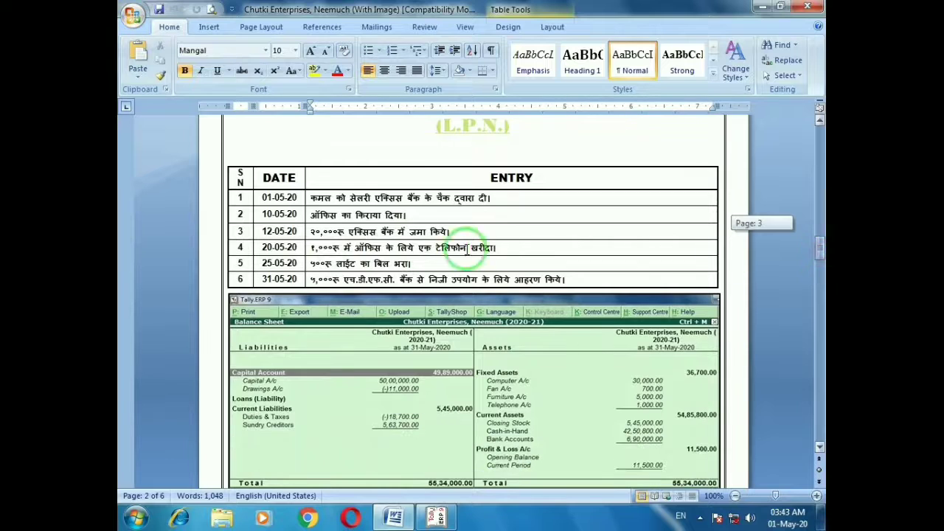
click(242, 197)
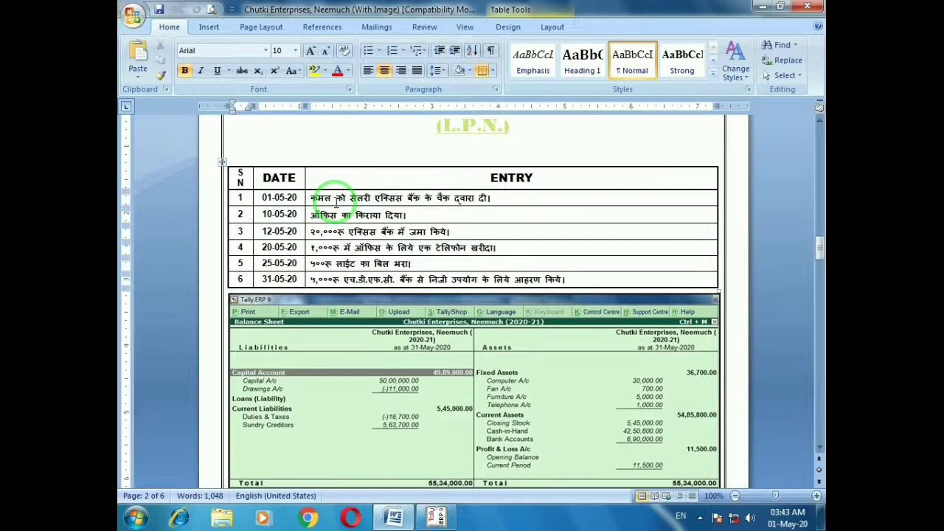
key(alt+Tab)
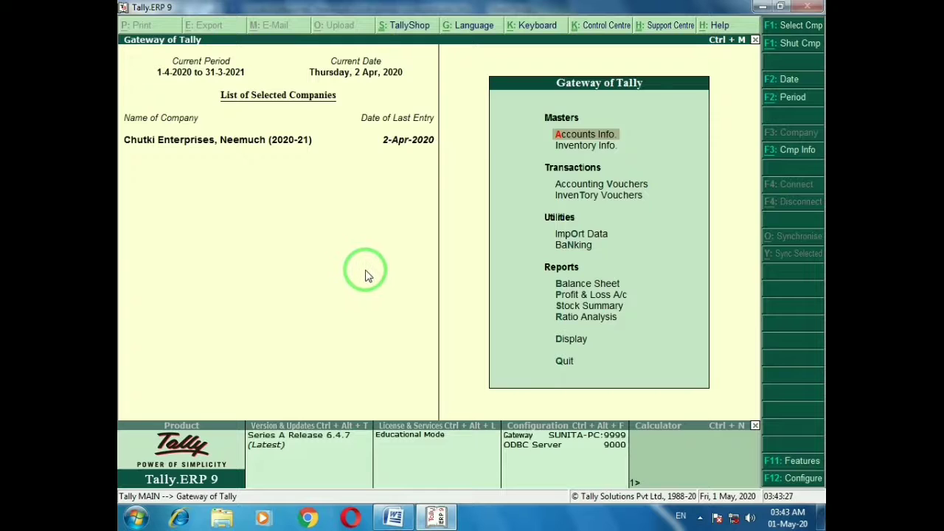
Start a Payment voucher dated 1-May-2020
key(Down)
key(Down)
key(Return)
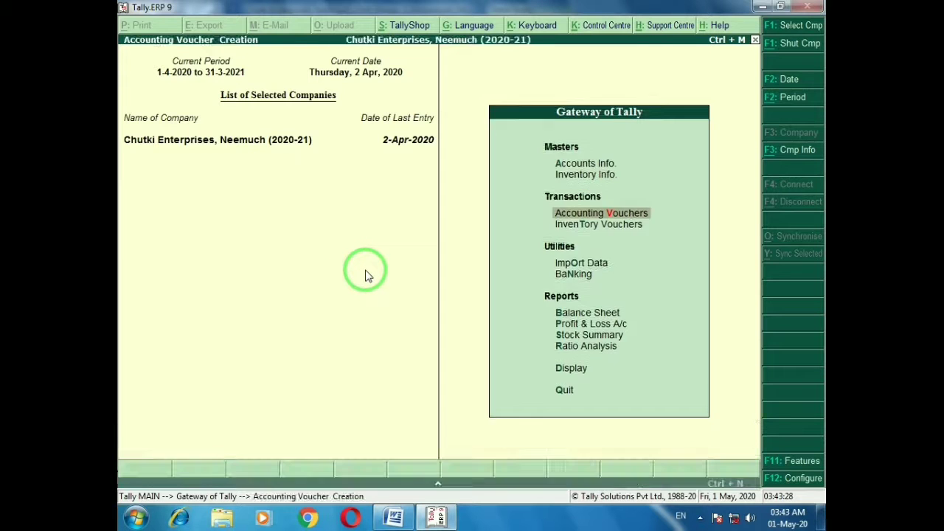
key(F2)
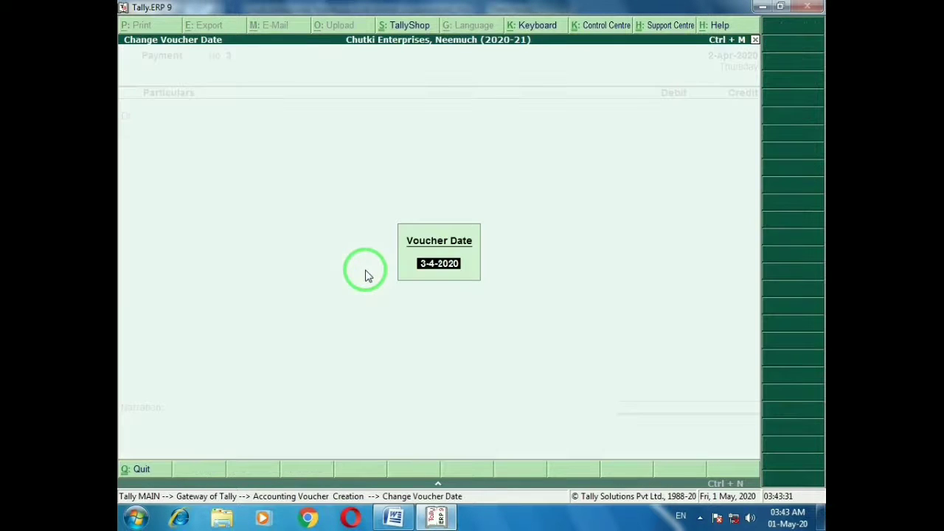
text(1-5)
key(Return)
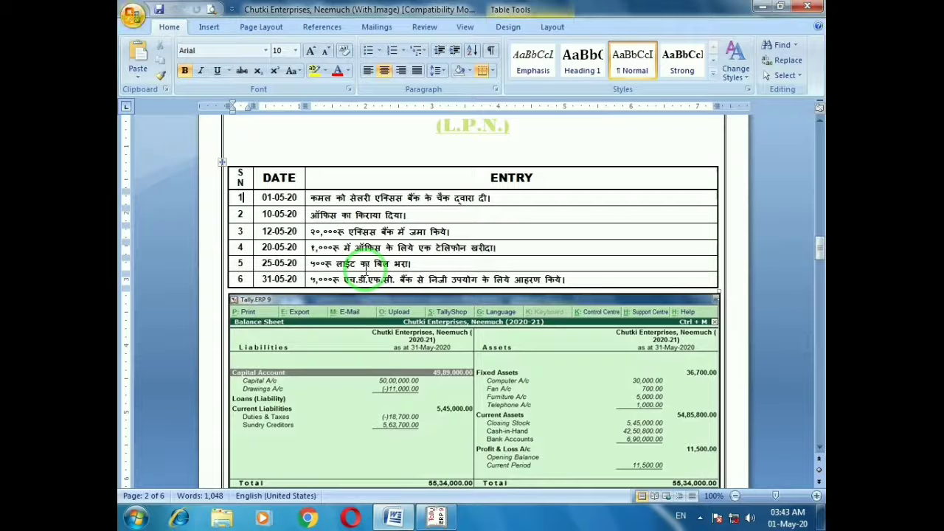
key(alt+Tab)
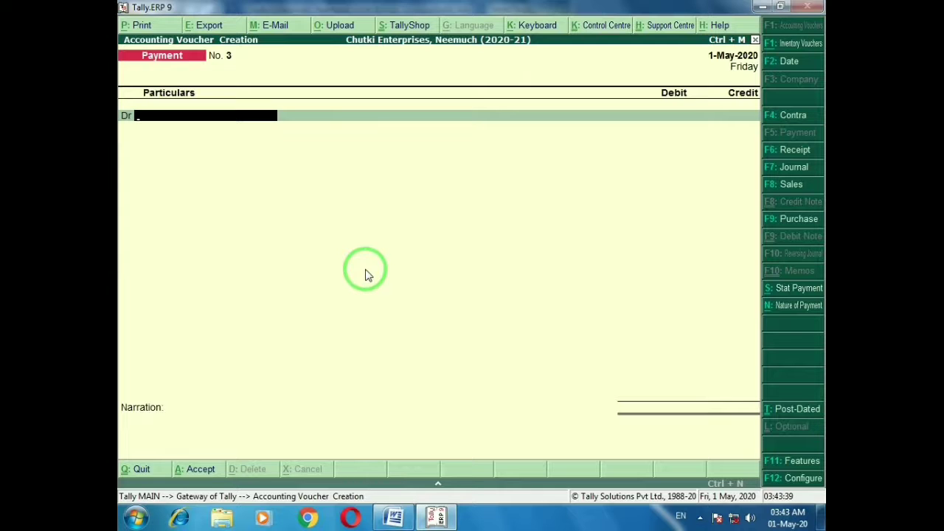
Begin a new salary ledger for the employee, opening a new group form from Under
key(alt+c)
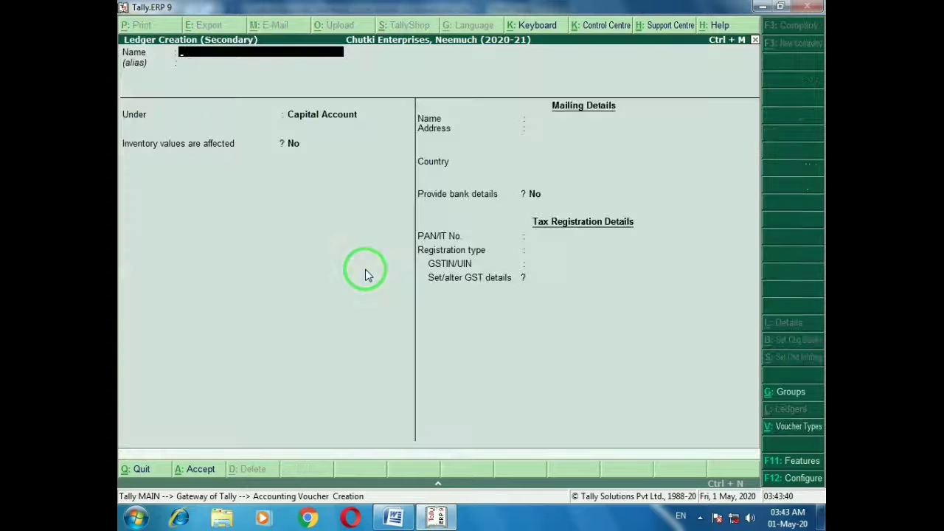
text(Kamal Salary)
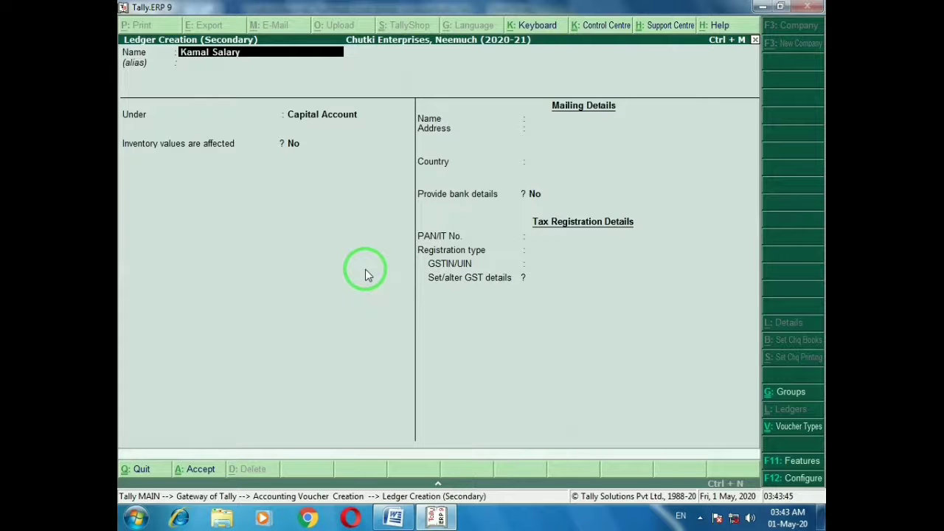
text( a/c)
key(Return)
key(Return)
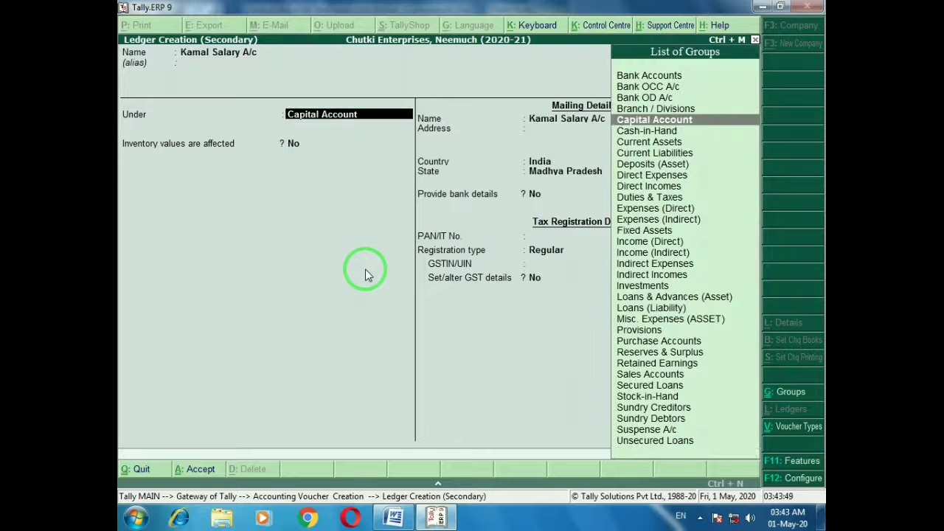
text(In)
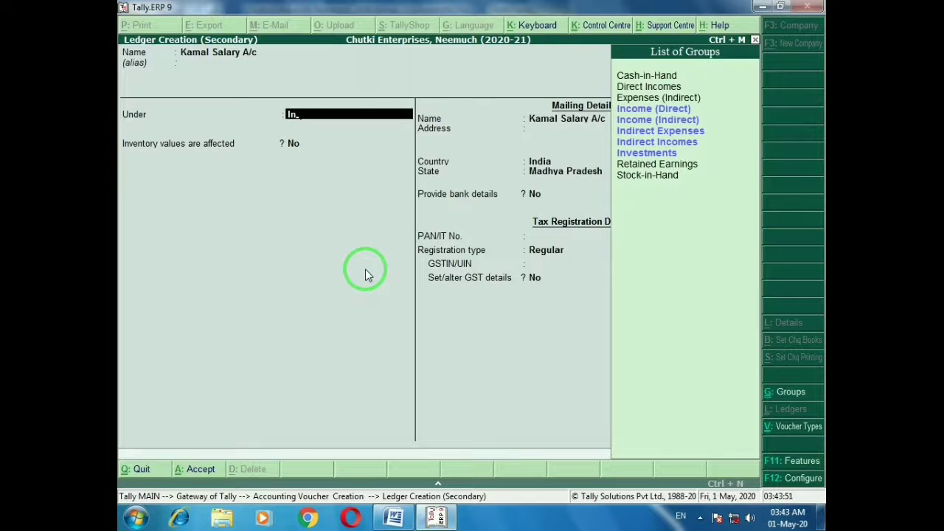
key(Down)
key(Down)
key(Down)
key(Down)
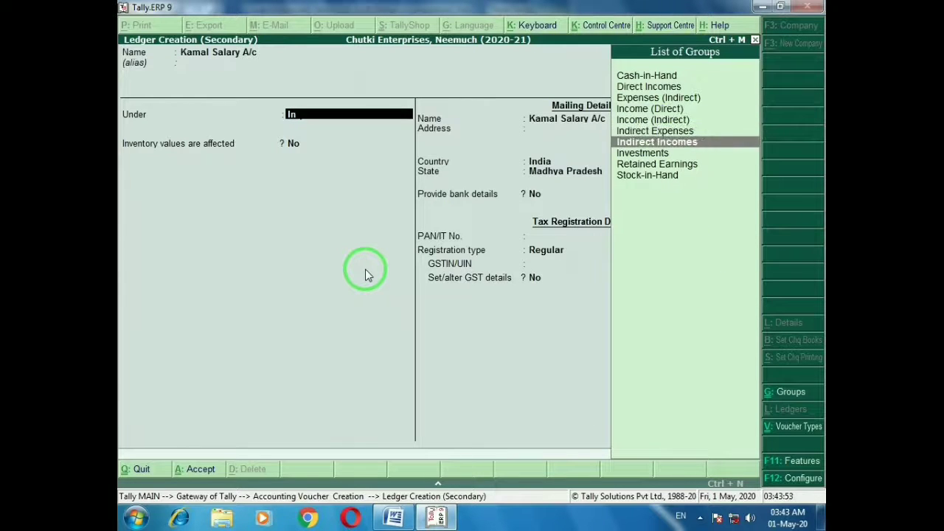
key(Up)
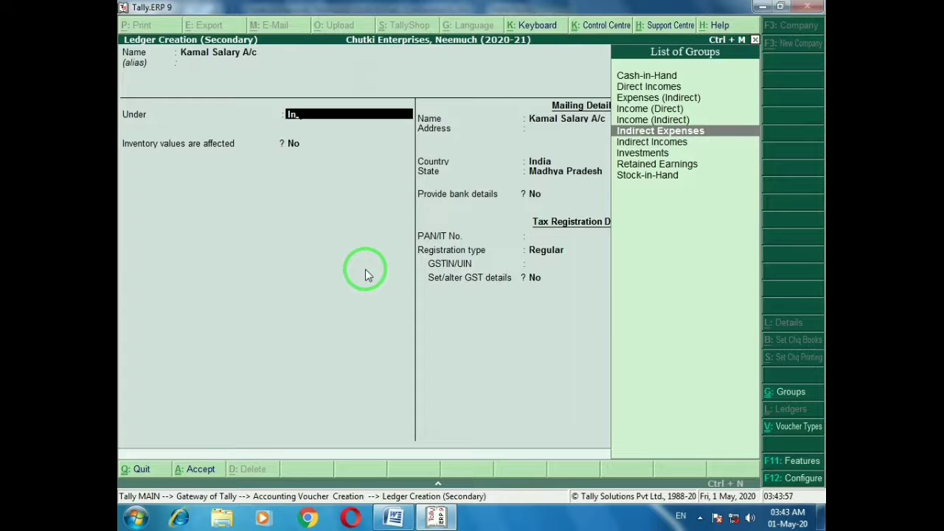
key(alt+c)
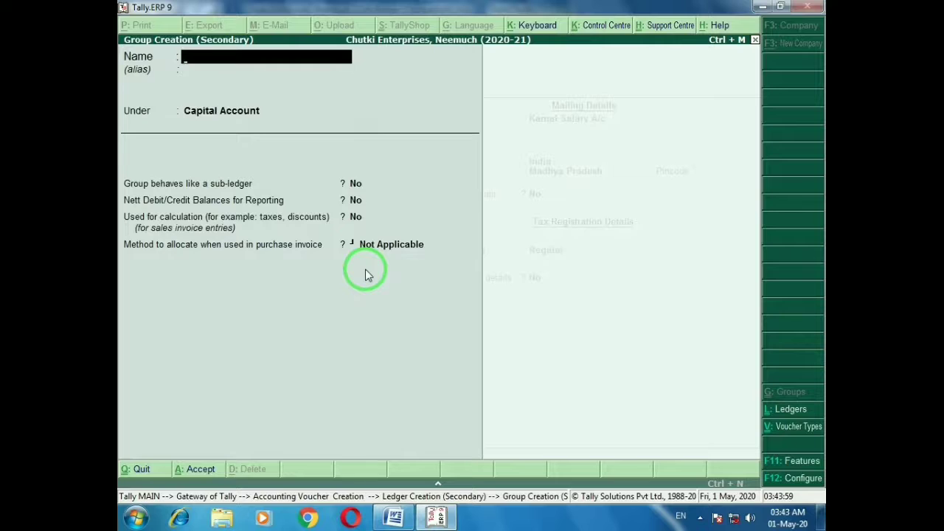
Create group 'Salary Account' under Indirect Expenses with sub-ledger behaviour set to Yes
text(Salary Account)
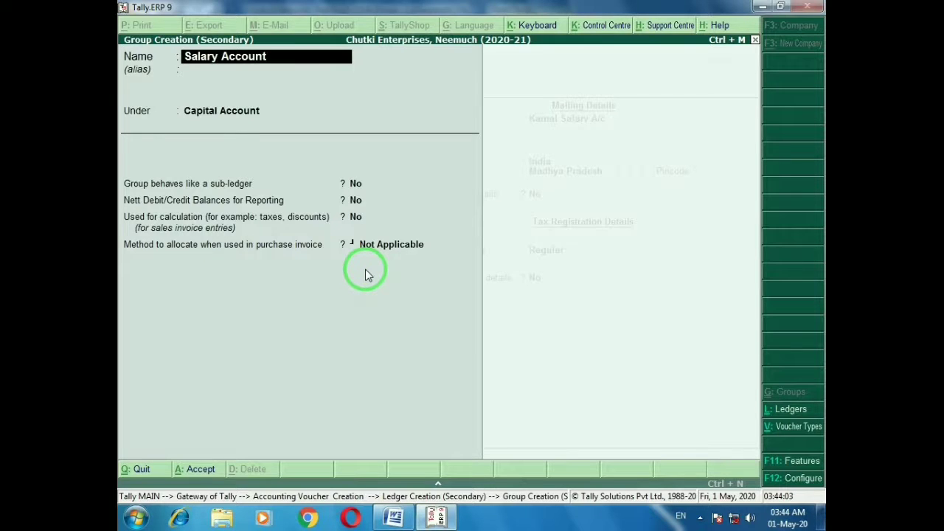
key(Return)
key(Return)
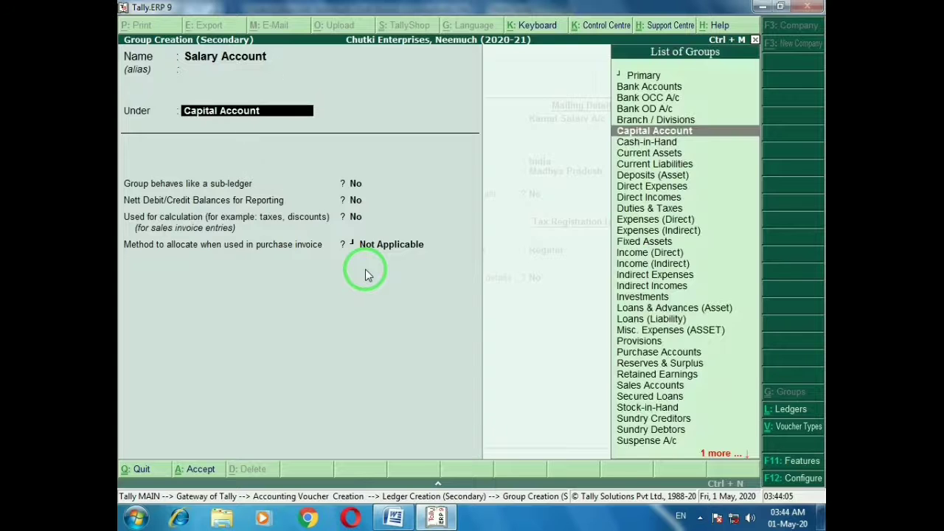
text(in)
key(Down)
key(Down)
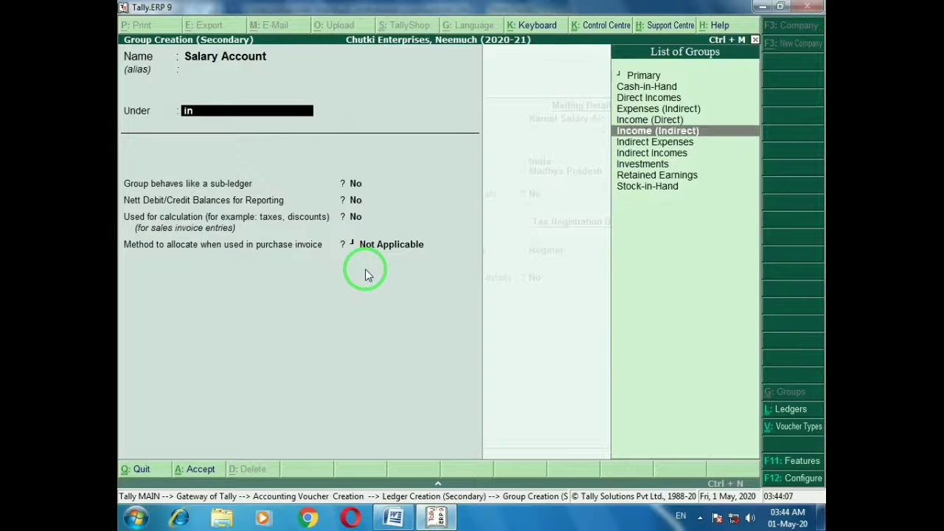
key(Return)
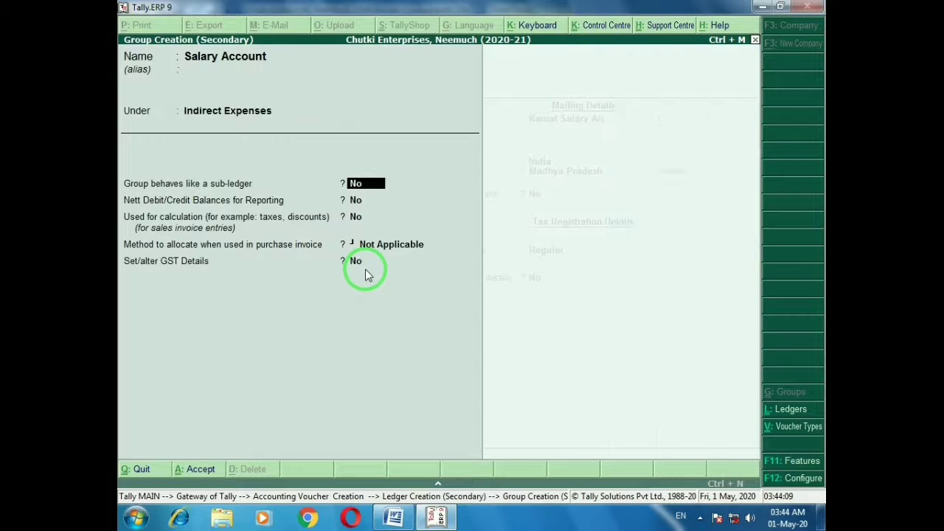
text(y)
key(Return)
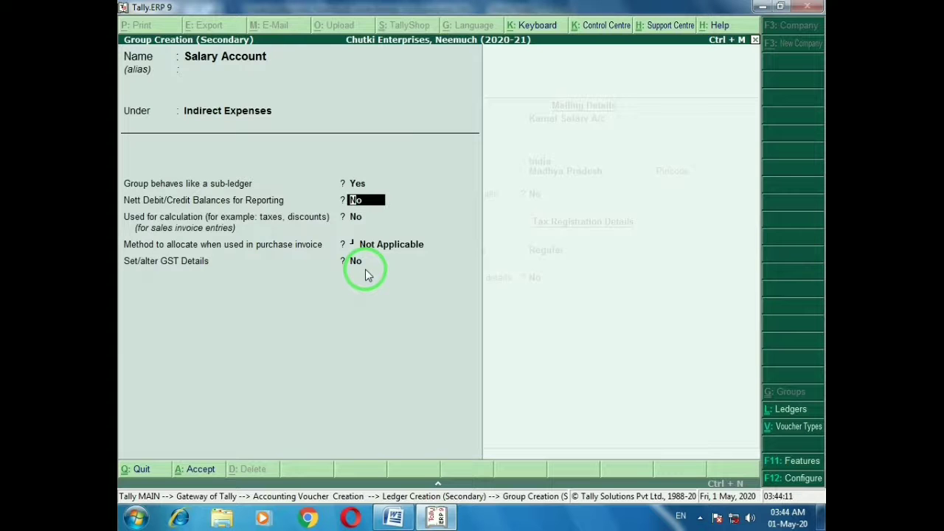
key(Return)
key(Return)
key(Return)
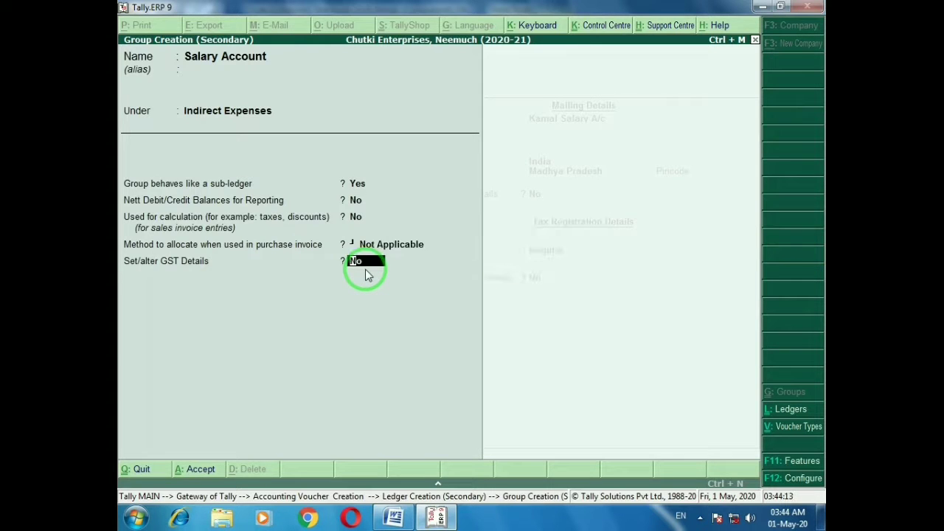
key(Return)
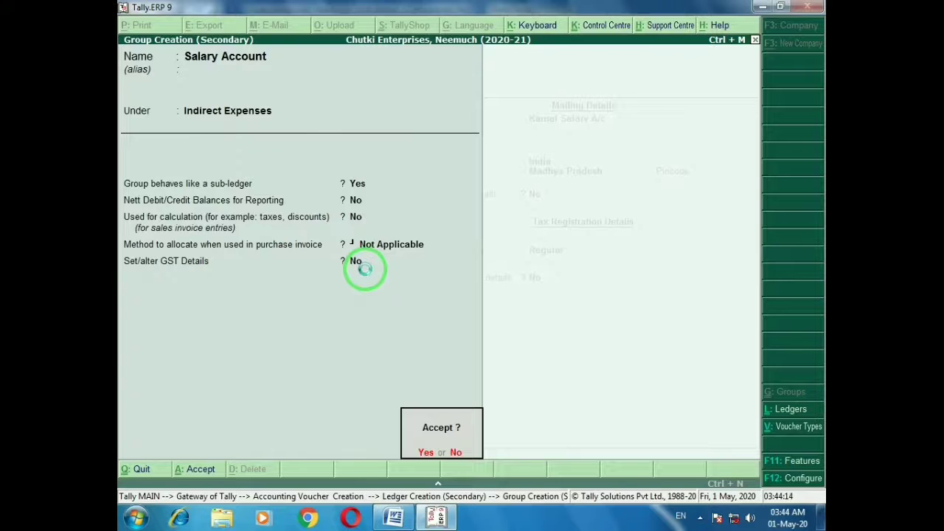
key(Return)
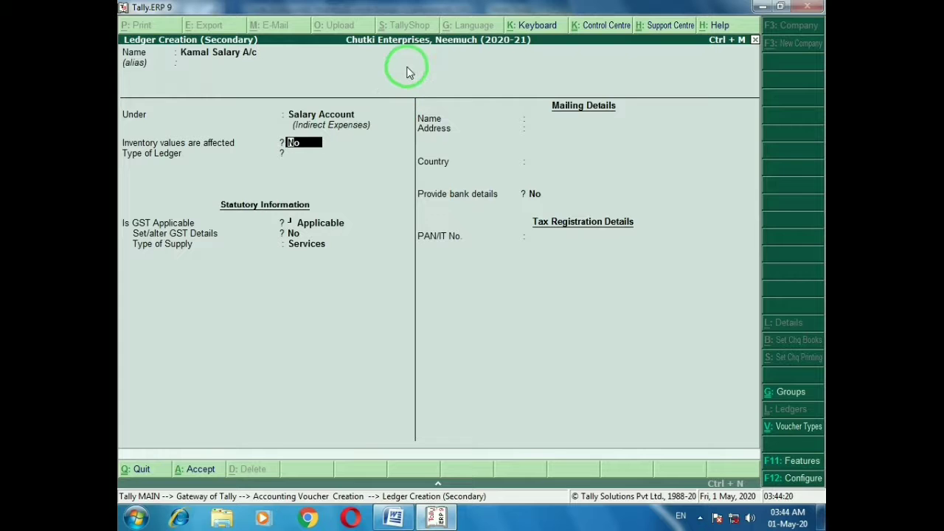
Save the employee's salary ledger with GST details unset and Services as supply type
key(Return)
key(Return)
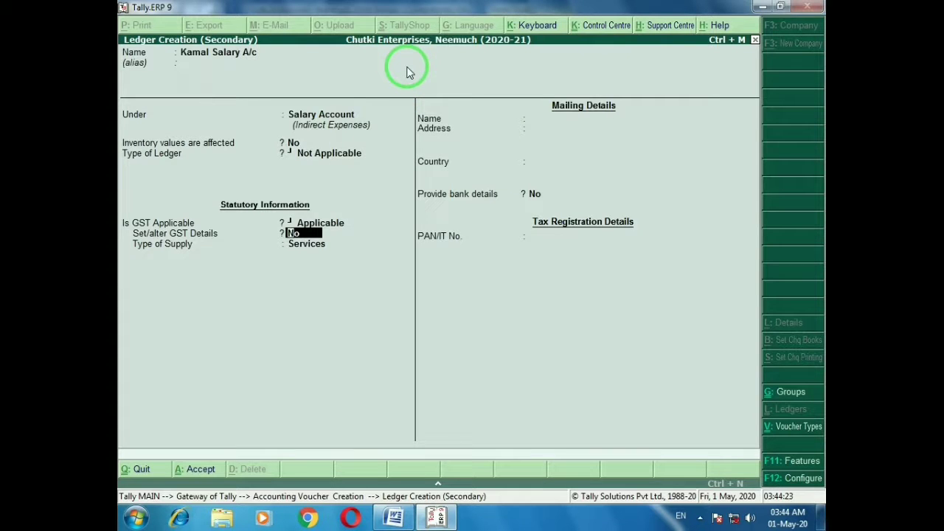
key(Return)
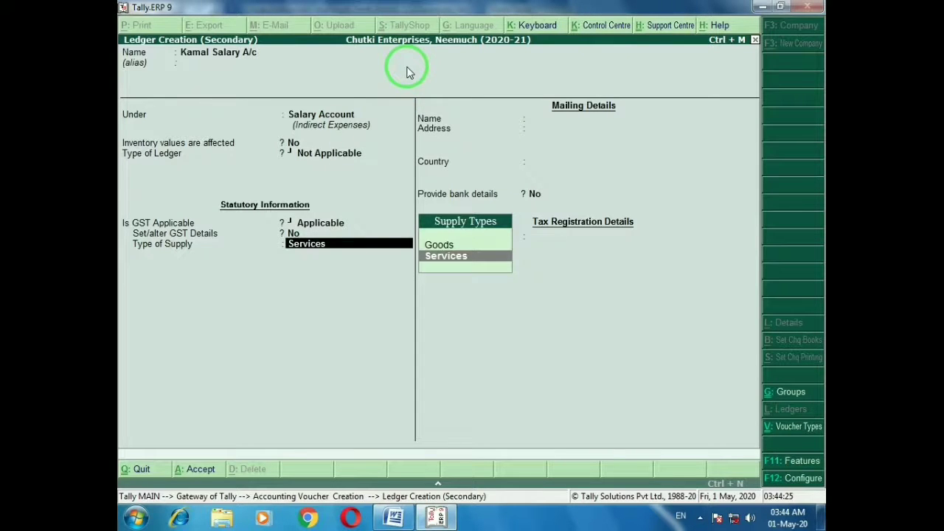
key(Return)
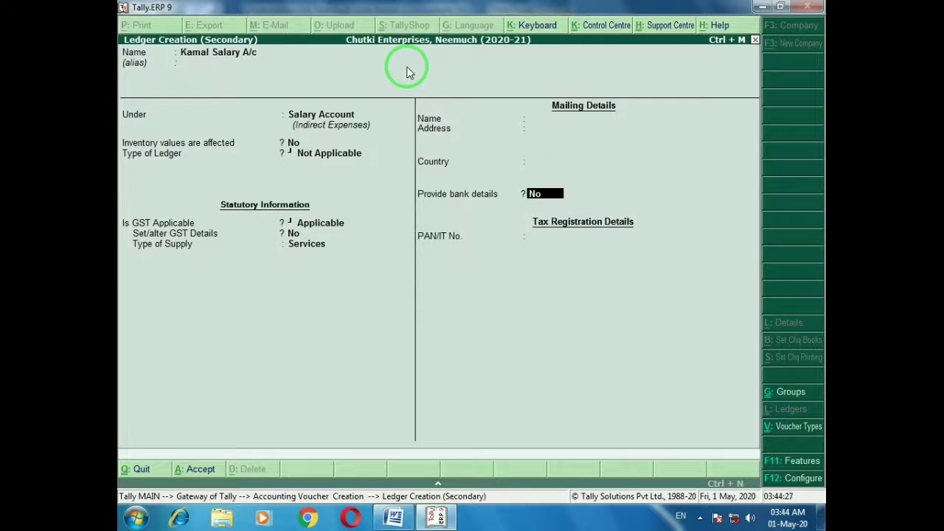
key(Return)
key(Return)
key(Return)
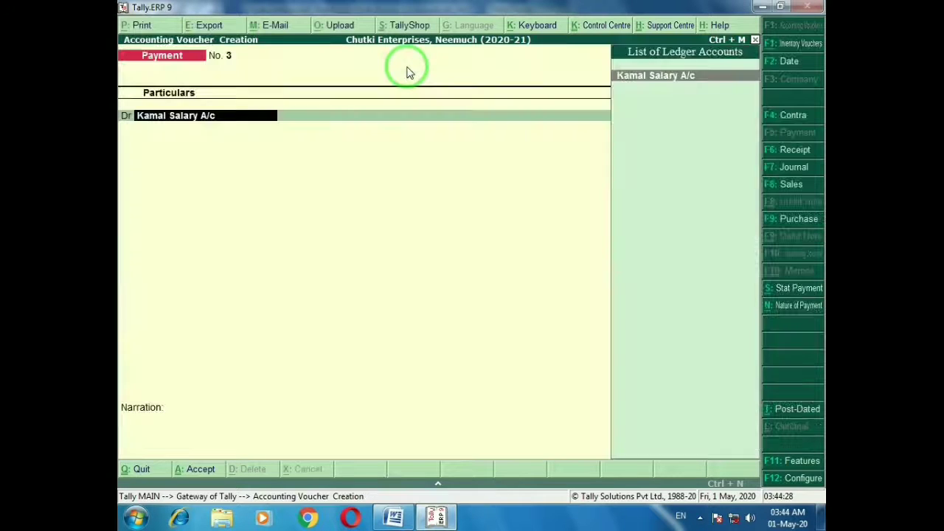
key(Return)
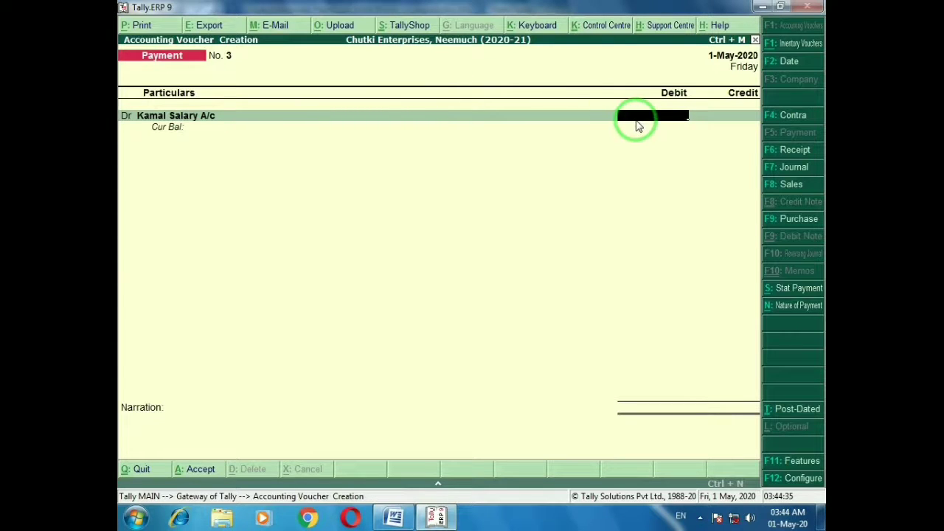
Review the salary payment entry in the Word document's entry list
key(alt+Tab)
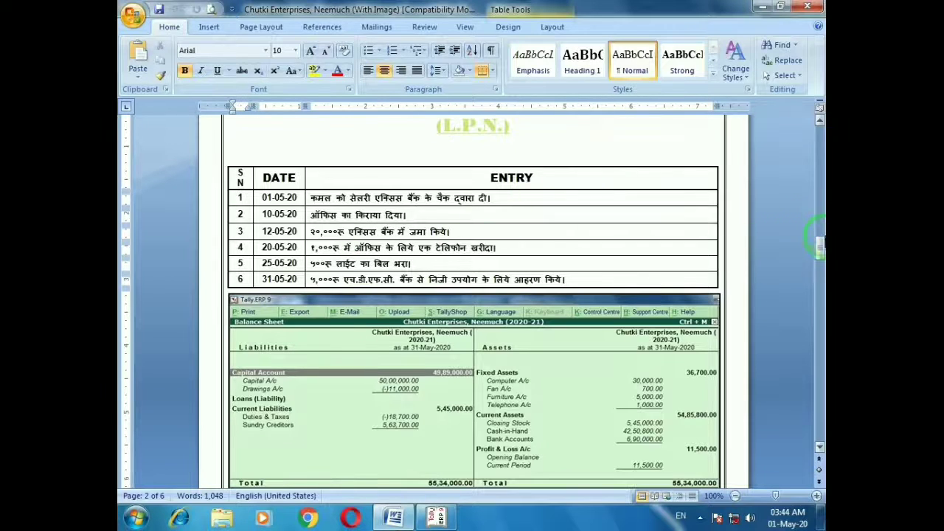
drag(819, 245, 740, 207)
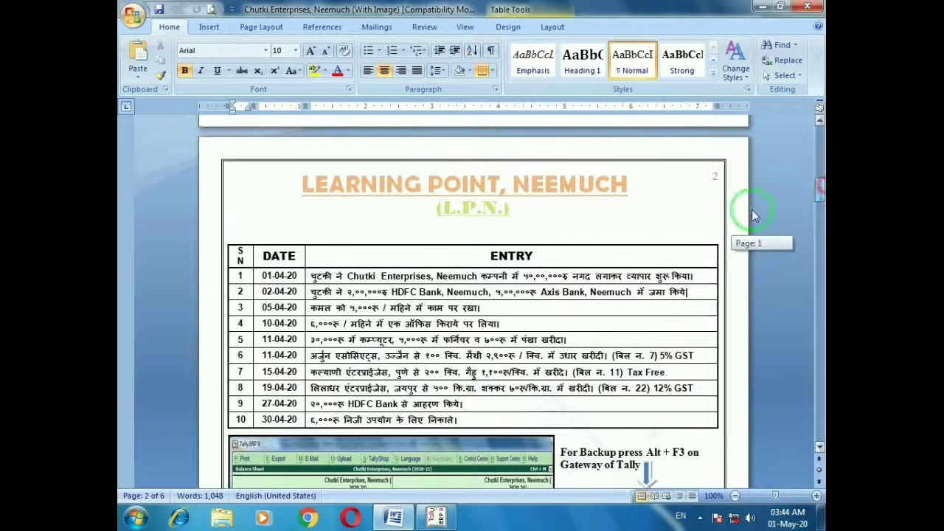
click(300, 324)
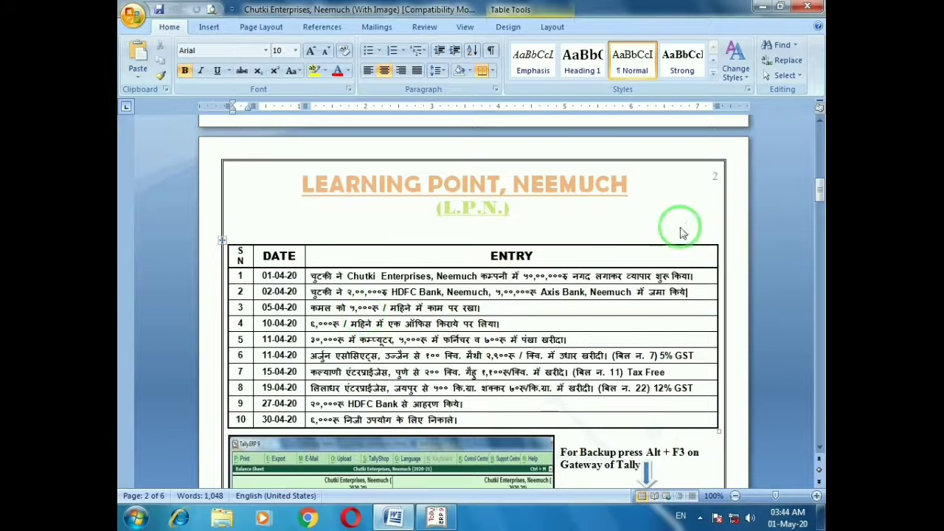
drag(819, 187, 820, 249)
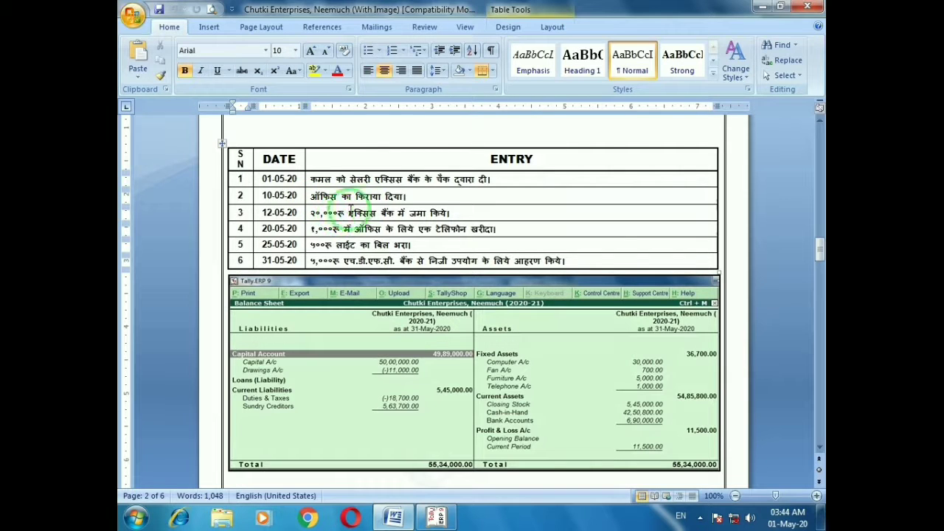
Enter 5,000 as the salary debit amount on the payment voucher
key(alt+Tab)
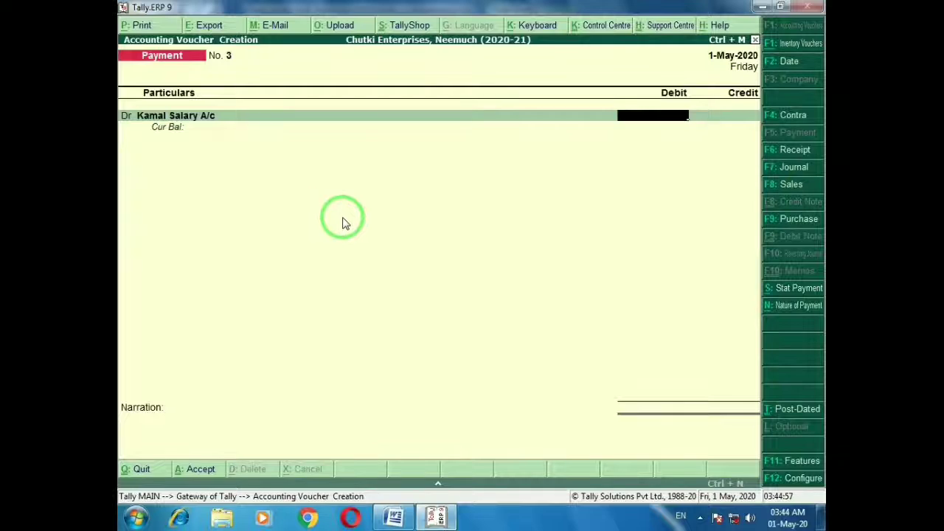
text(5000)
key(Return)
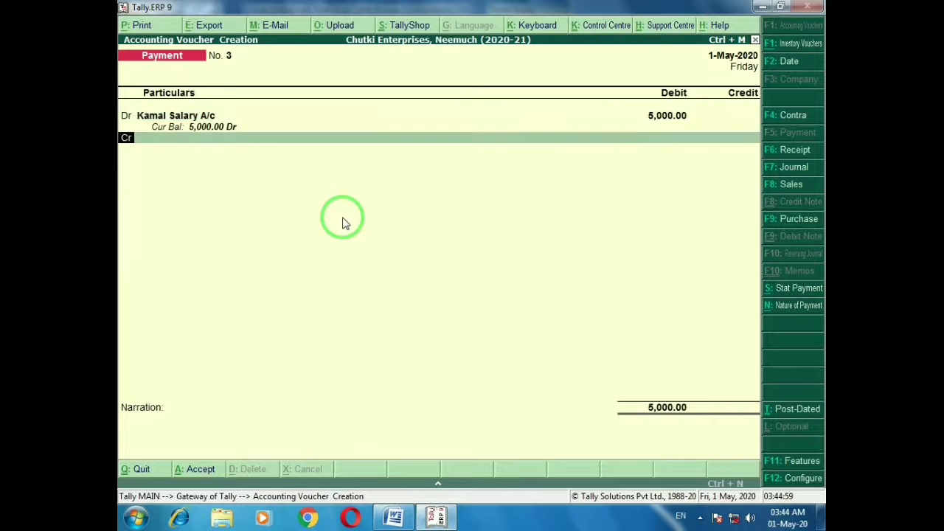
key(Return)
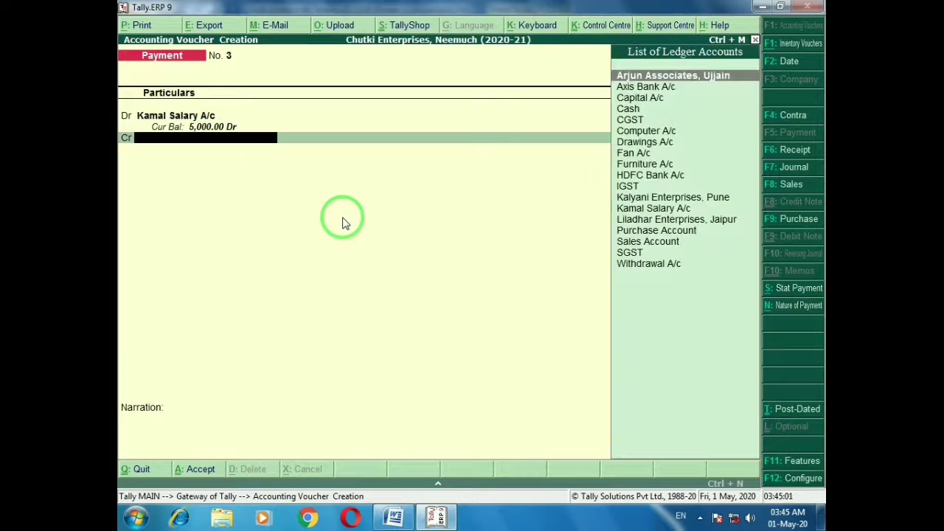
key(alt+Tab)
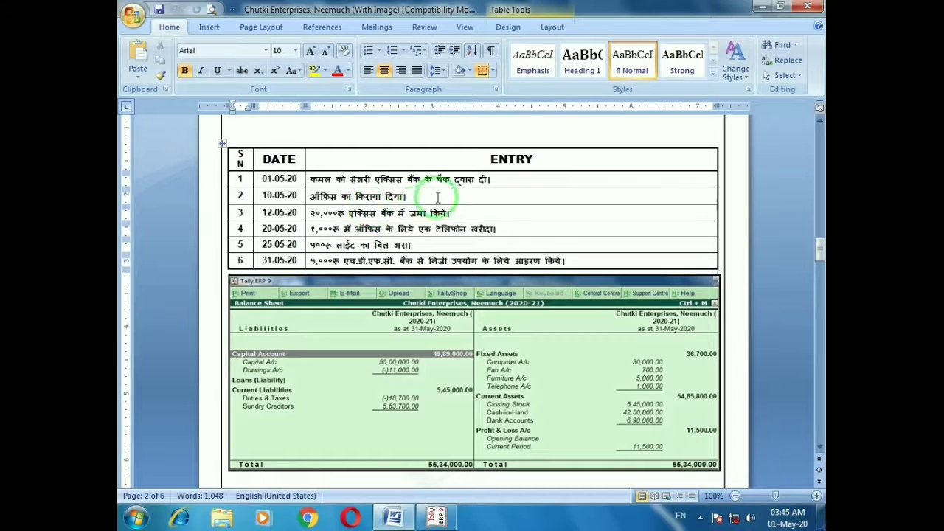
key(alt+Tab)
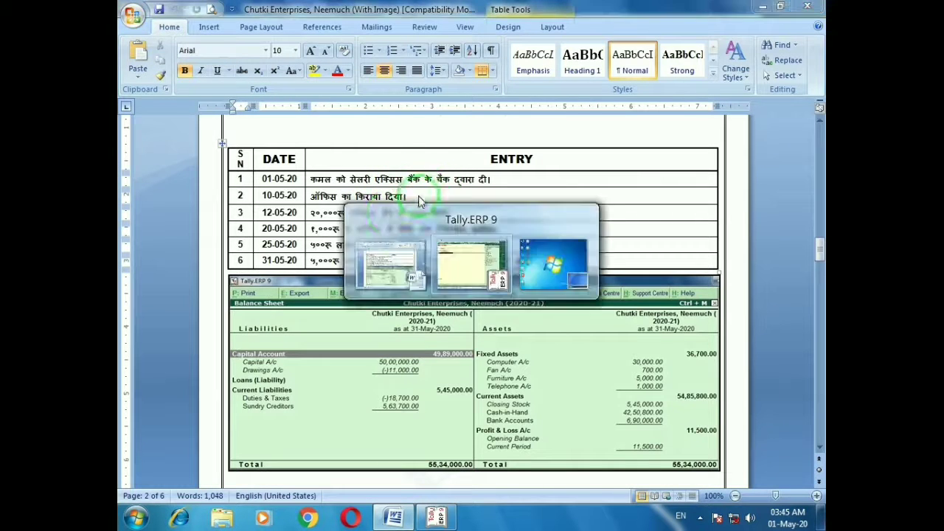
Credit Axis Bank A/c with 5,000, complete bank allocation and save voucher No. 3
text(Ax)
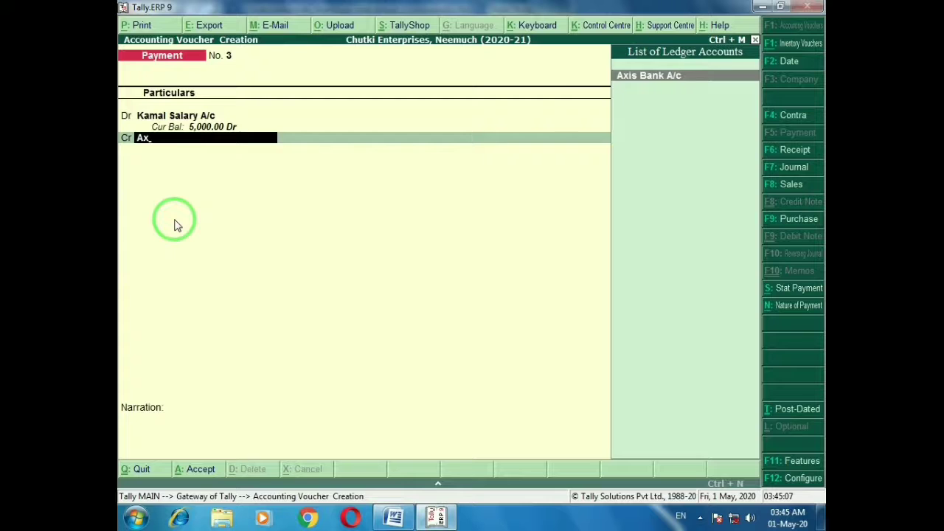
key(Return)
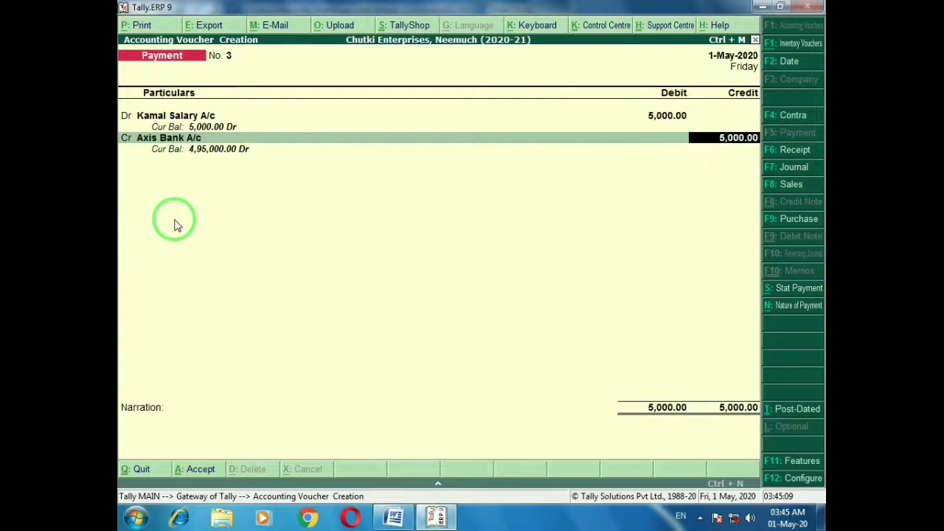
key(Return)
key(Return)
key(Return)
key(Return)
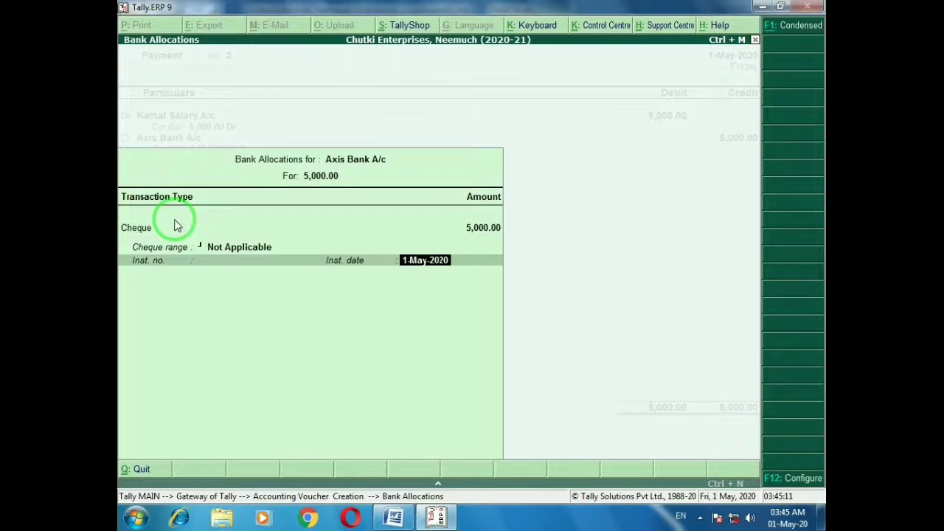
key(Return)
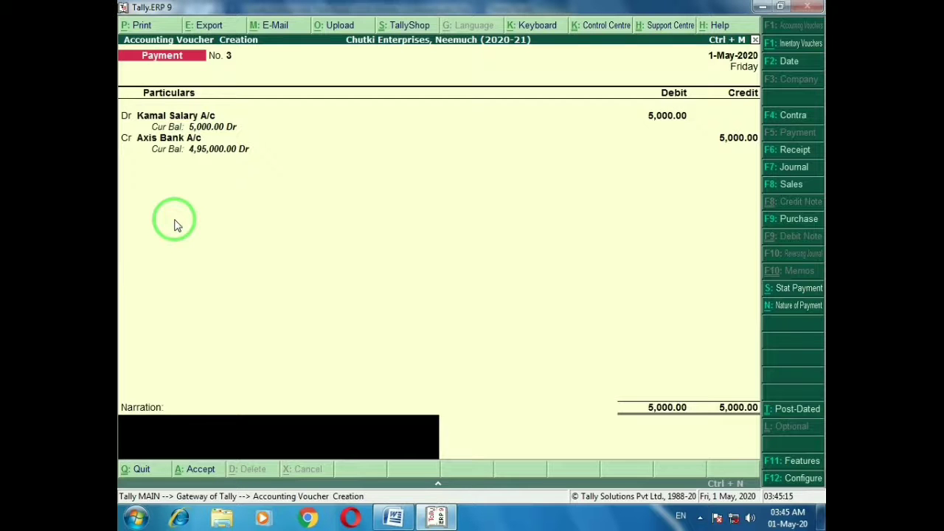
key(Return)
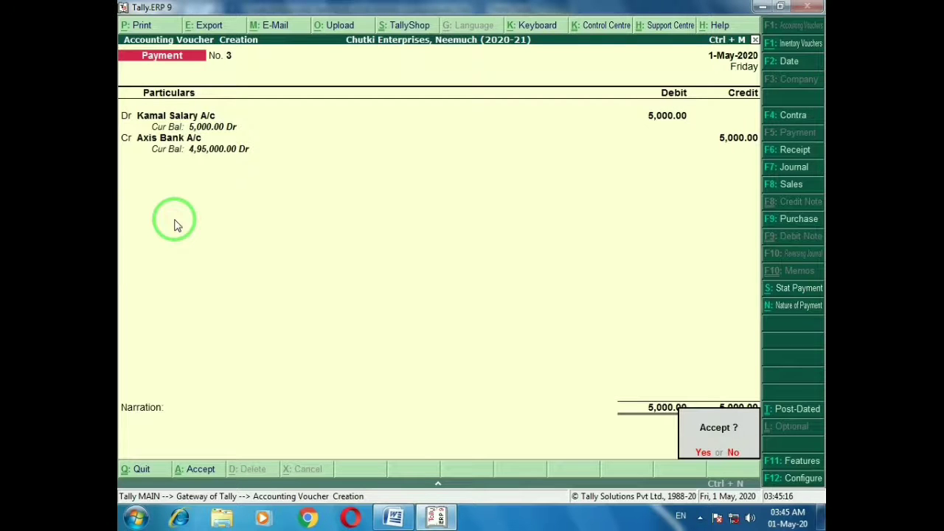
click(175, 225)
key(alt+Tab)
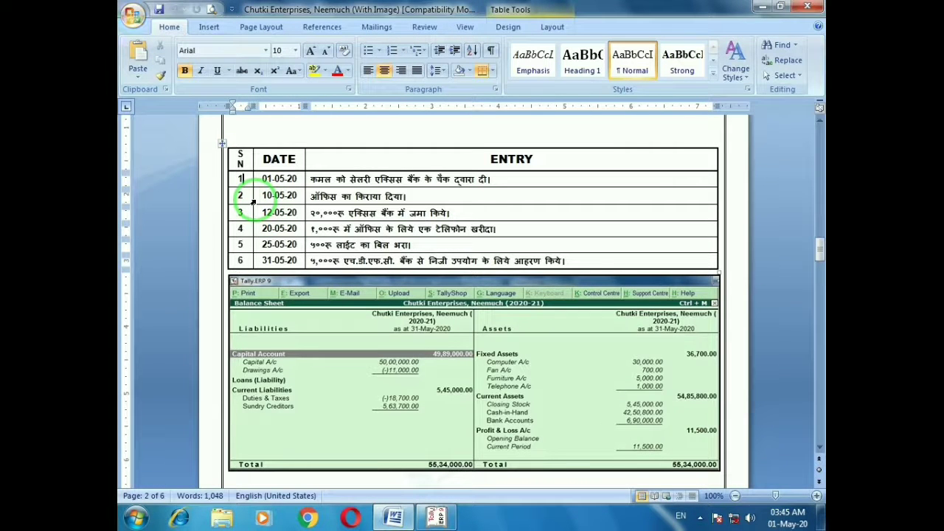
From the voucher's debit field, add ledger 'Office Rent A/c' under Indirect Expenses with default inventory/GST settings and save it
key(alt+Tab)
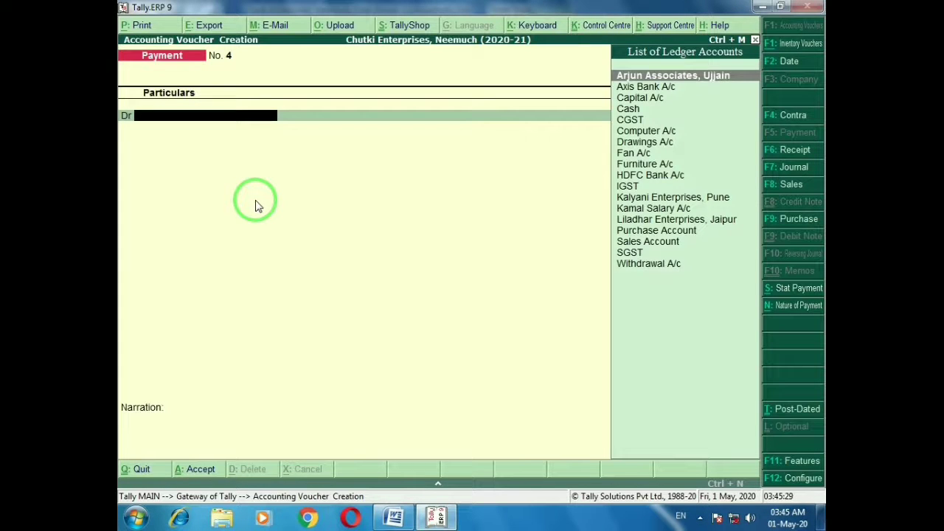
key(alt+c)
text(Office Rent)
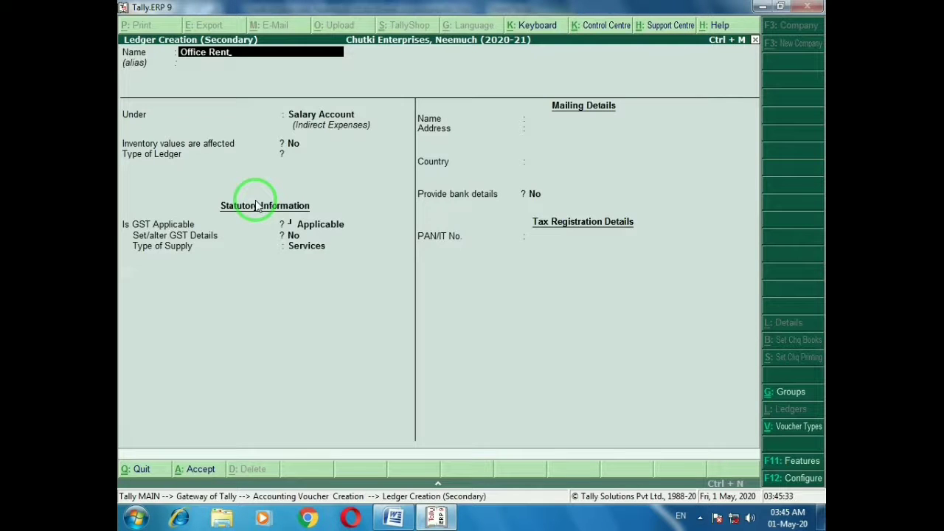
text( a/c)
key(Return)
key(Return)
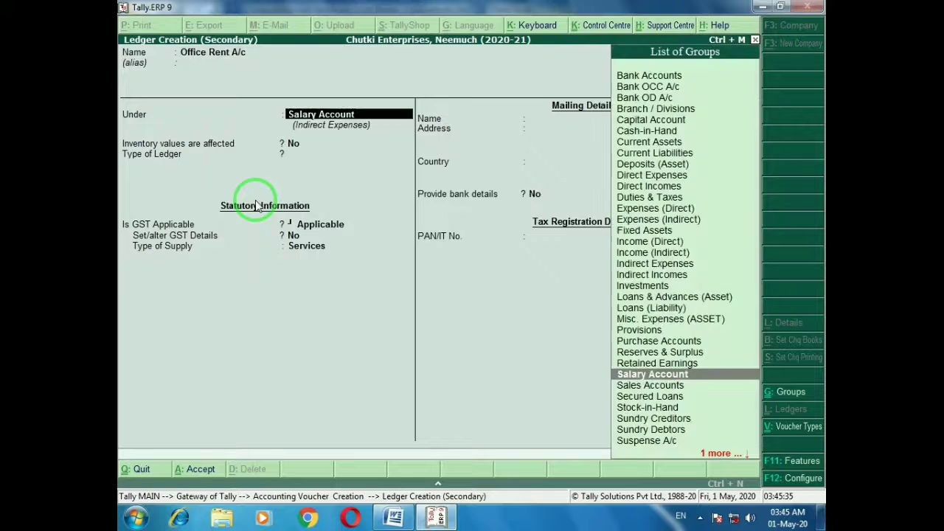
text(In)
key(Return)
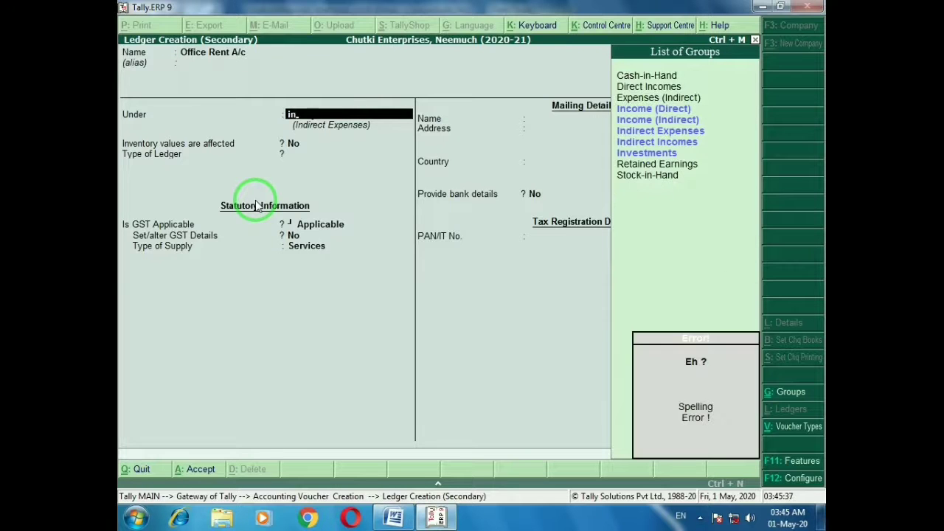
text(d)
key(Return)
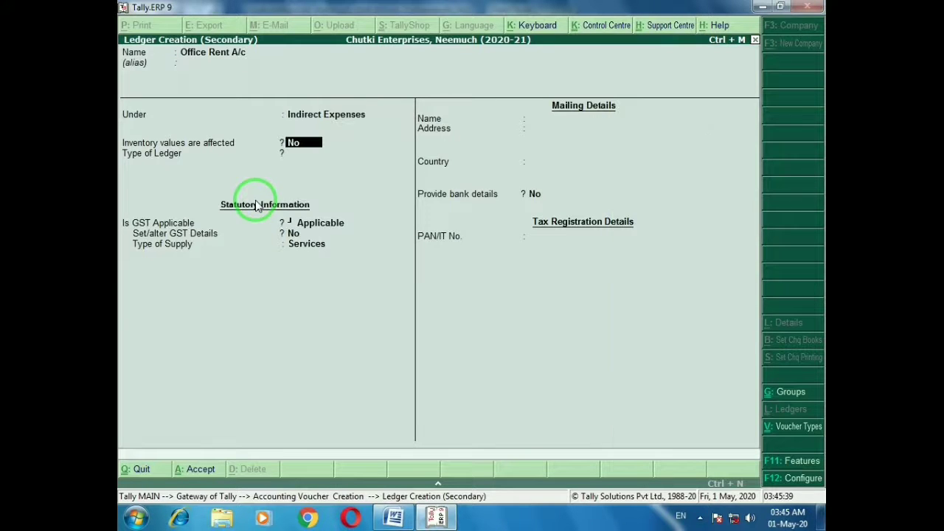
key(Return)
key(Return)
key(Return)
key(Return)
key(Return)
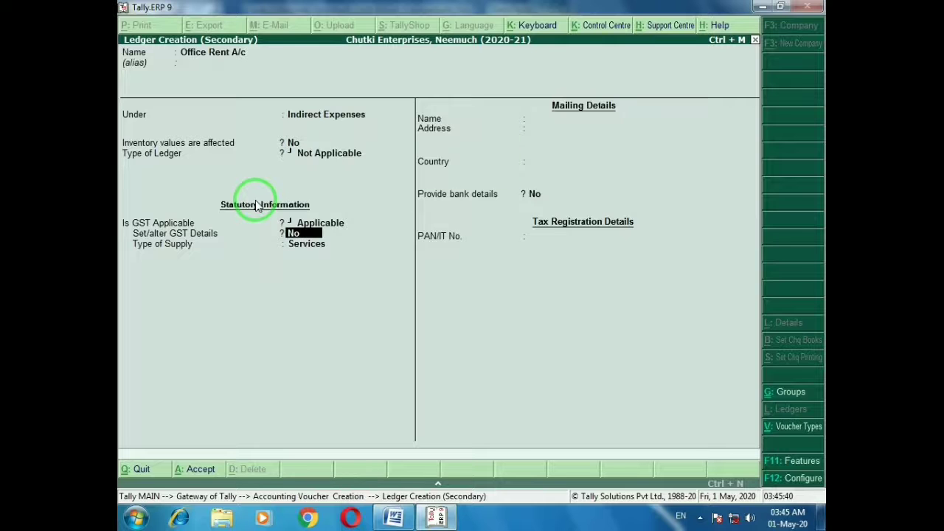
key(Return)
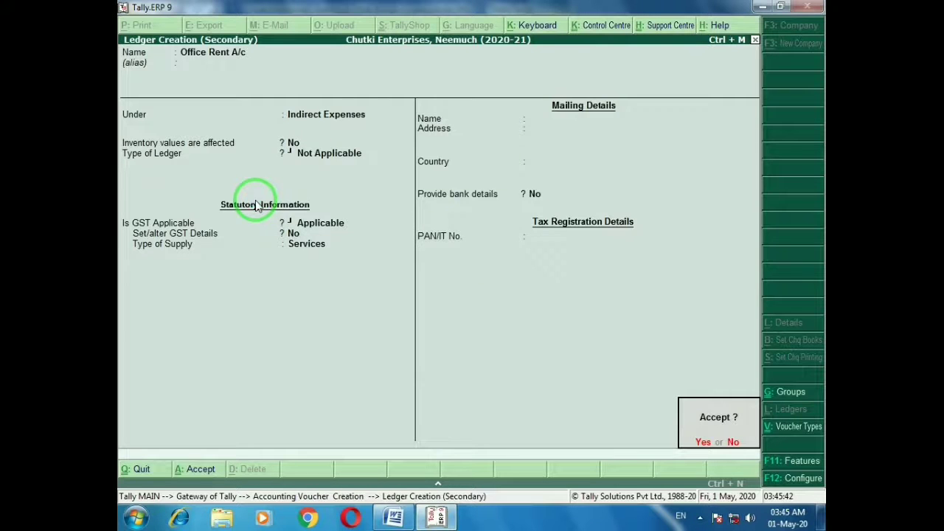
key(Return)
key(alt+Tab)
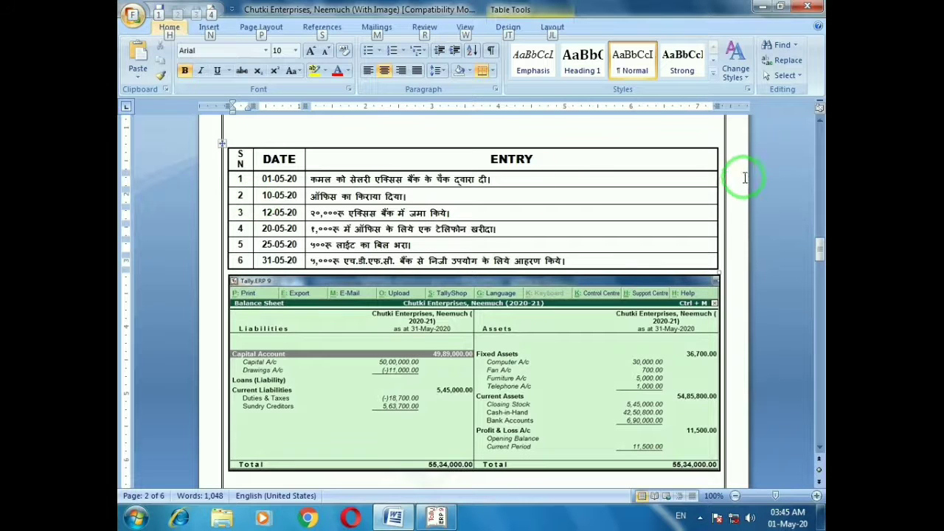
Locate the office rent entry in row 2 of the Word entry table
key(alt)
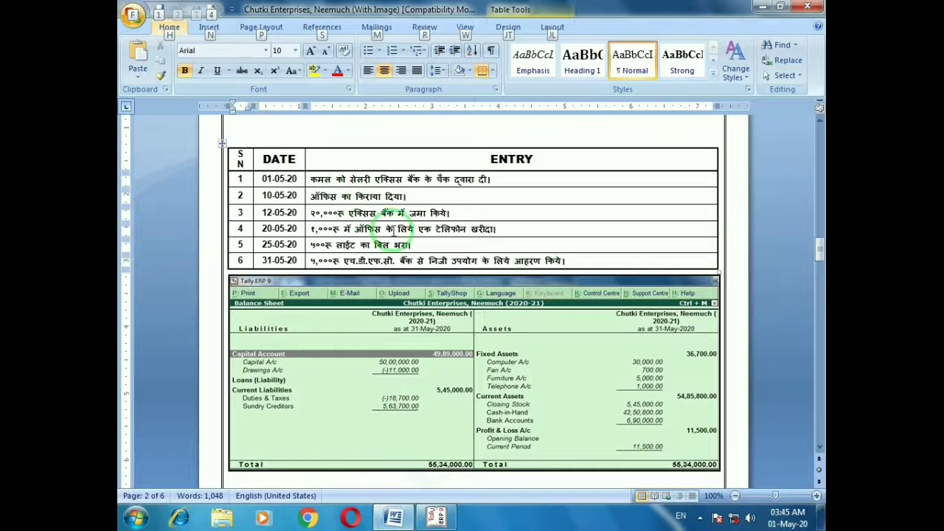
drag(819, 248, 821, 189)
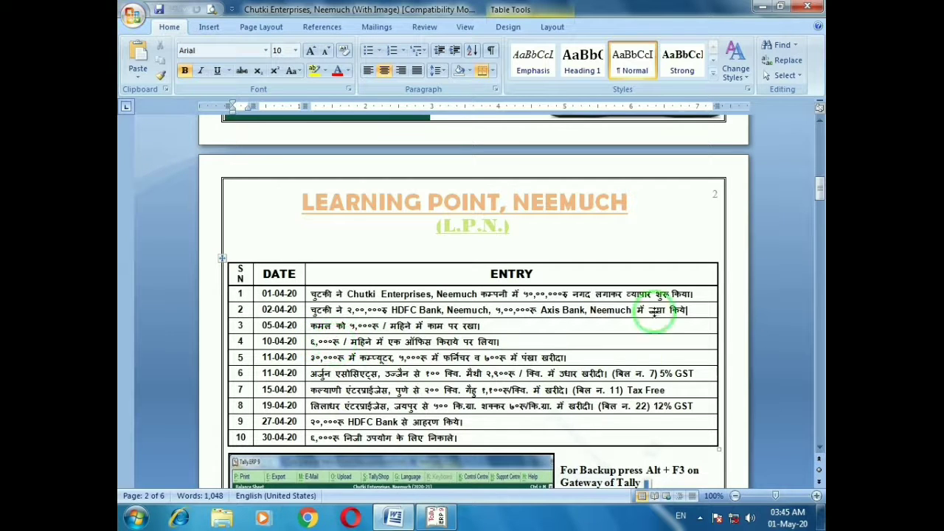
drag(820, 196, 822, 254)
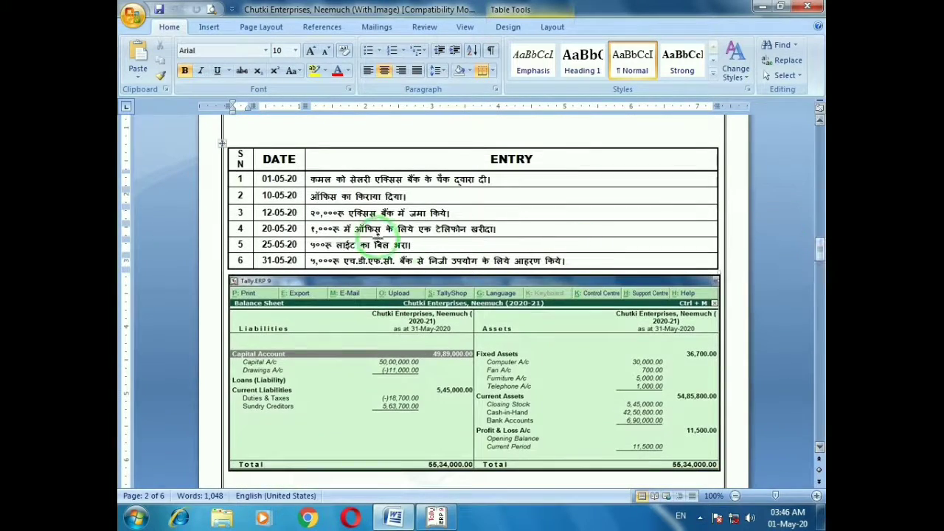
click(417, 197)
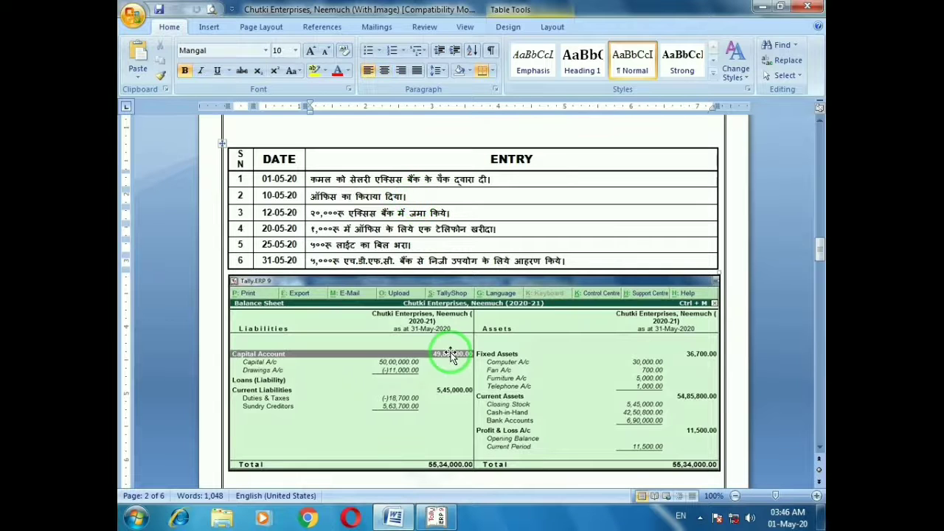
Debit 6,000 to Office Rent A/c, credit Cash, leave narration blank and save voucher No. 4
key(alt+Tab)
text(6,0)
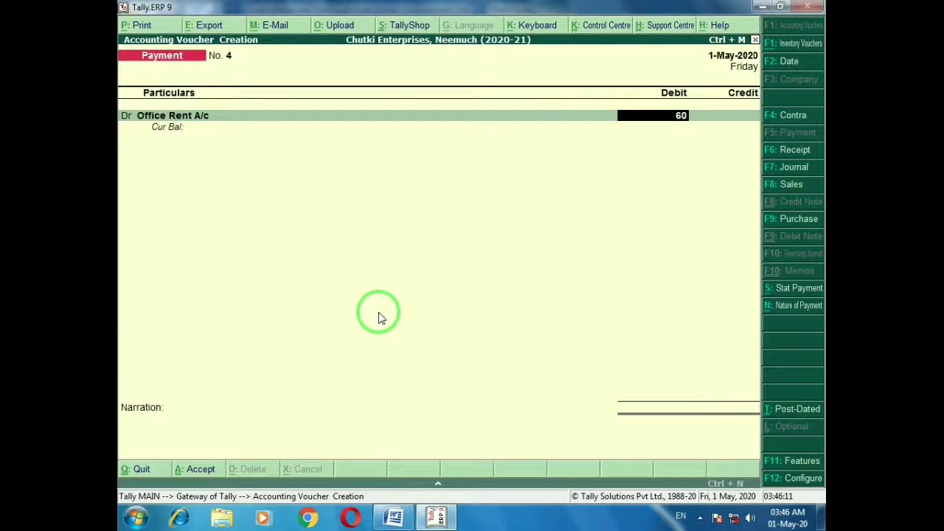
text(00)
key(Return)
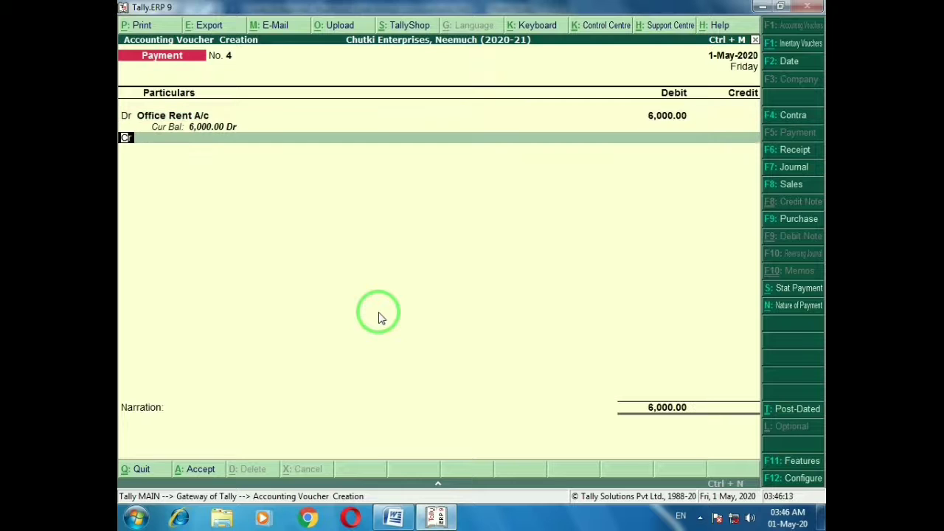
key(Return)
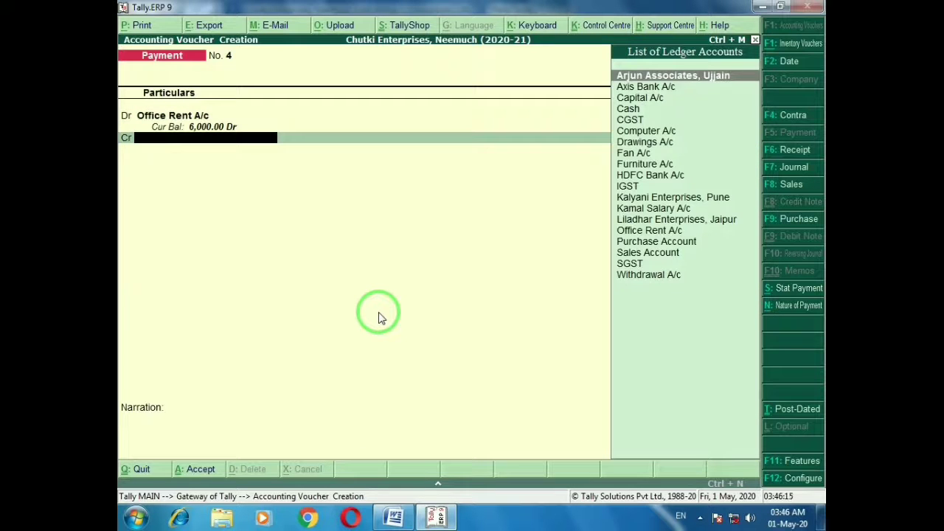
text(Ca)
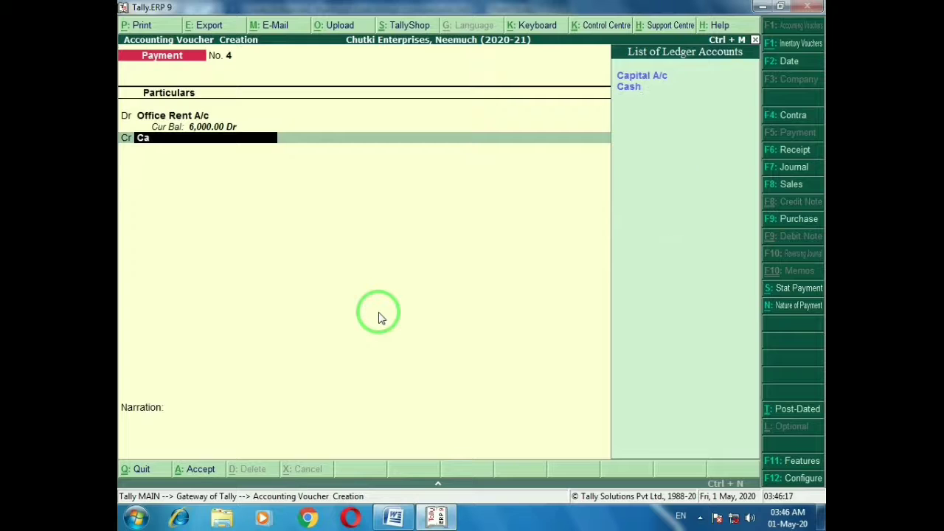
key(Down)
key(Return)
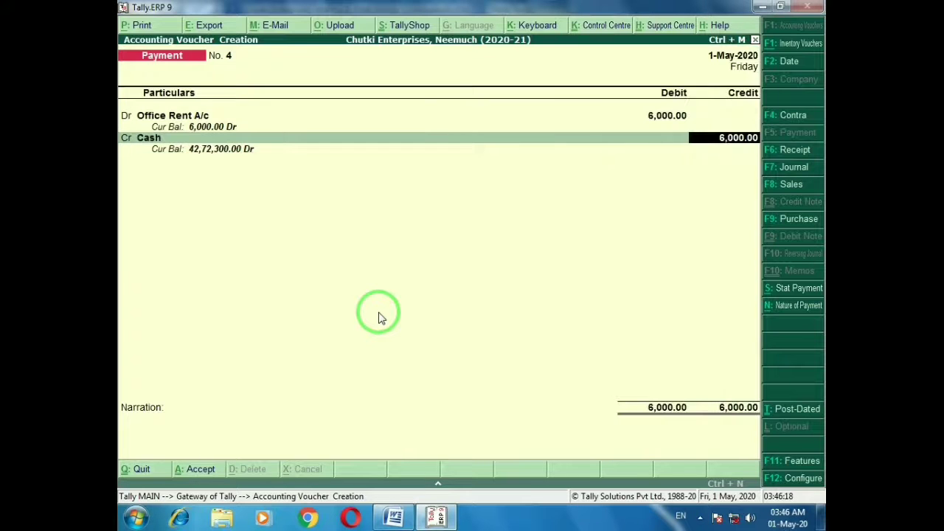
key(Return)
key(Return)
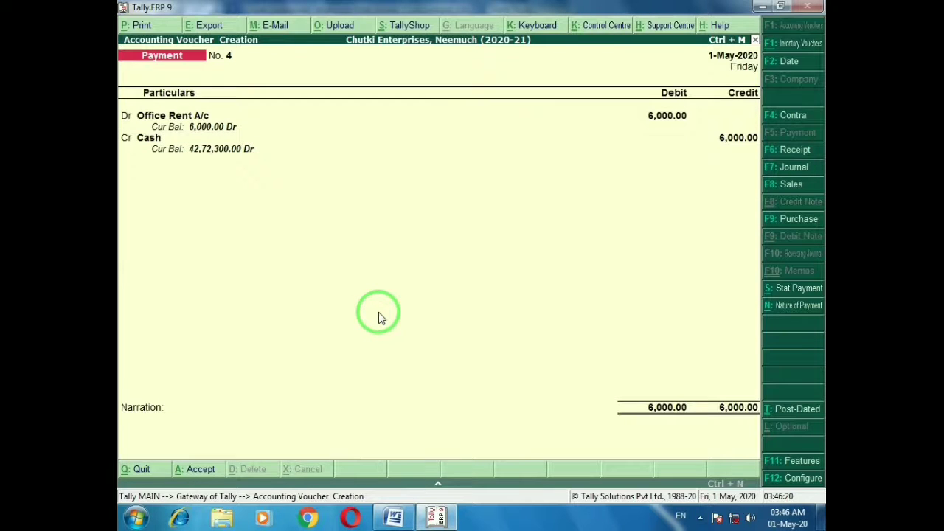
key(Return)
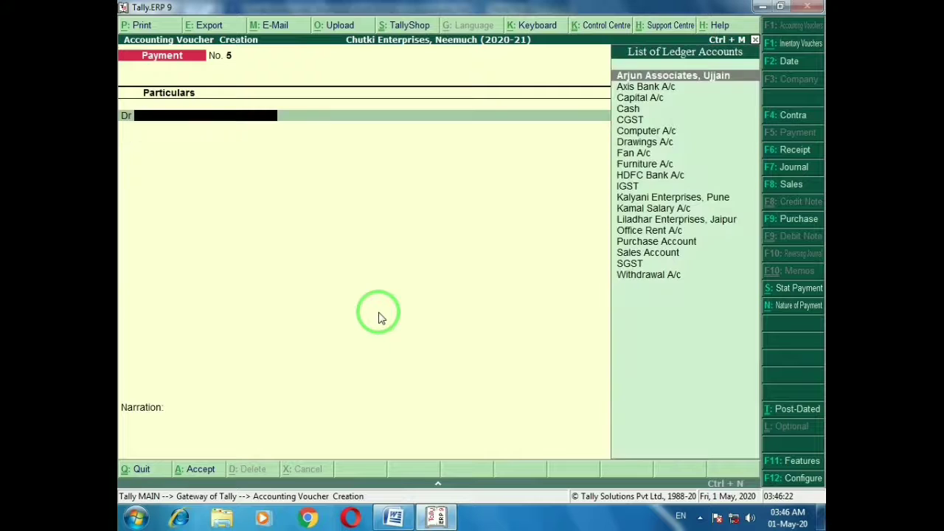
key(alt+Tab)
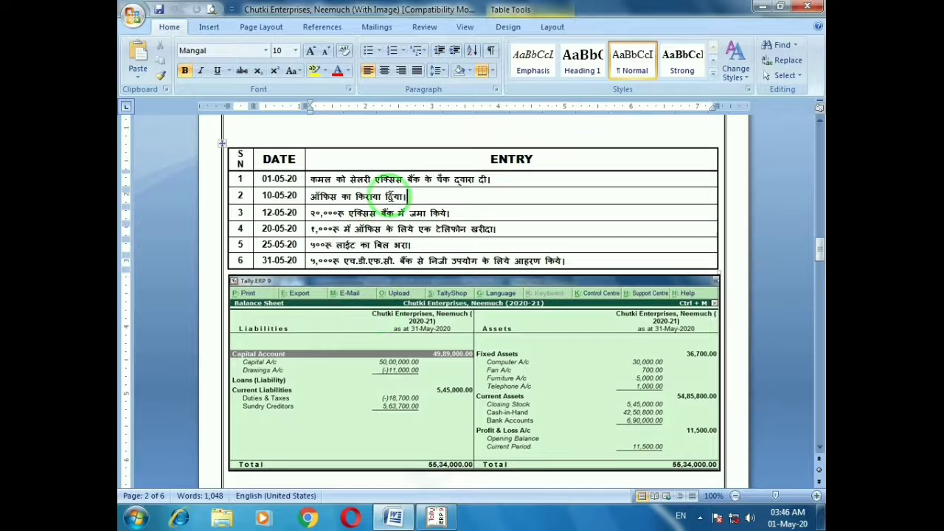
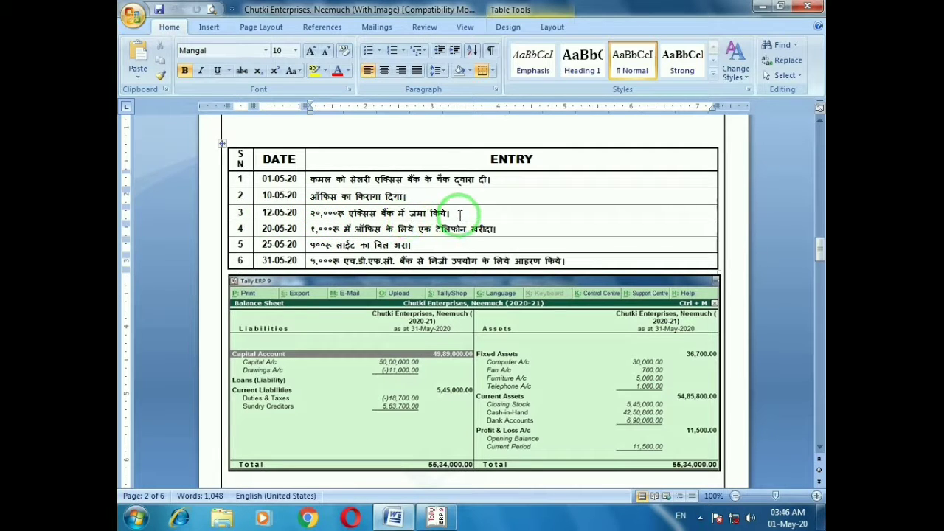
In a contra voucher, credit Cash 20,000 and debit Axis Bank A/c 20,000
key(alt+Tab)
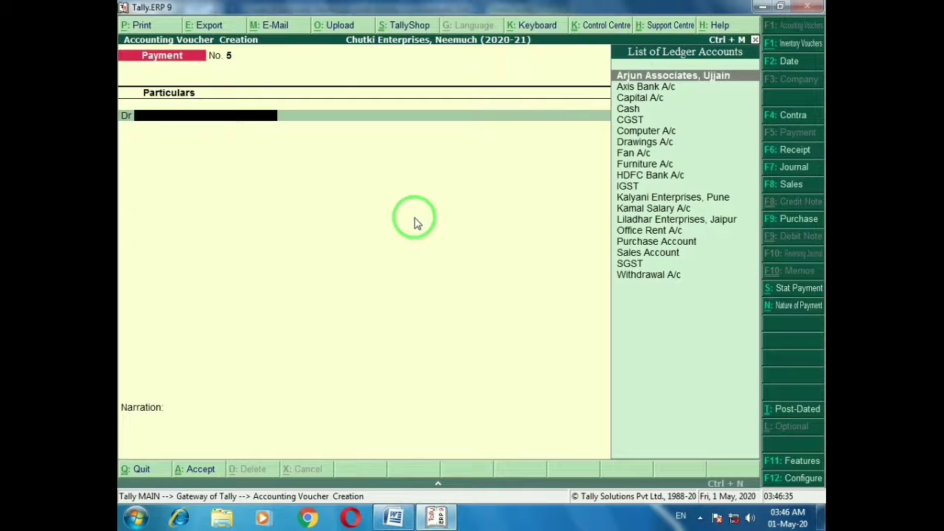
key(F4)
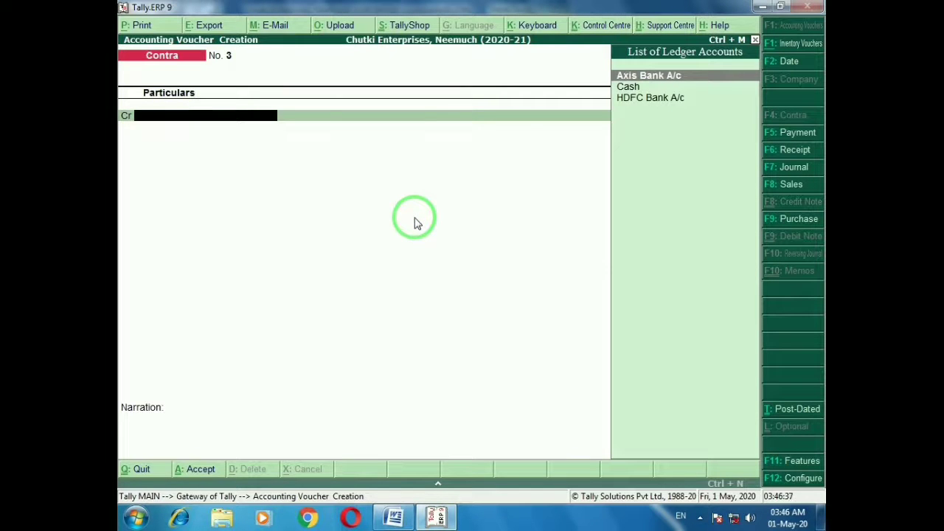
text(Ca)
key(Return)
text(20000)
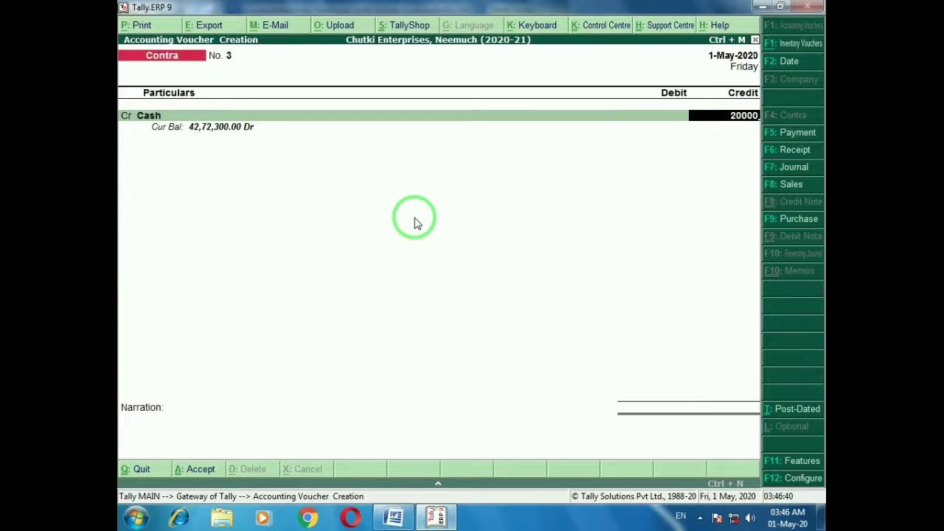
key(Return)
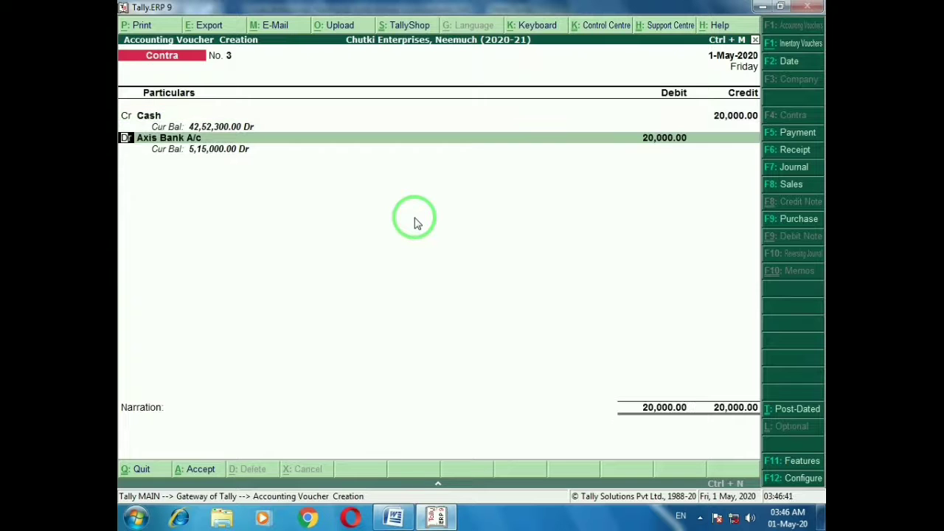
key(Return)
key(Return)
key(Return)
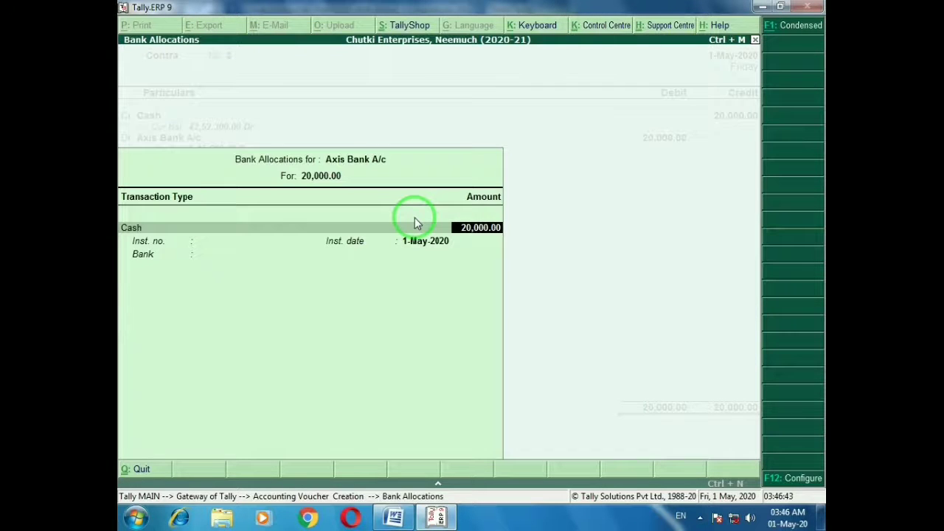
key(Return)
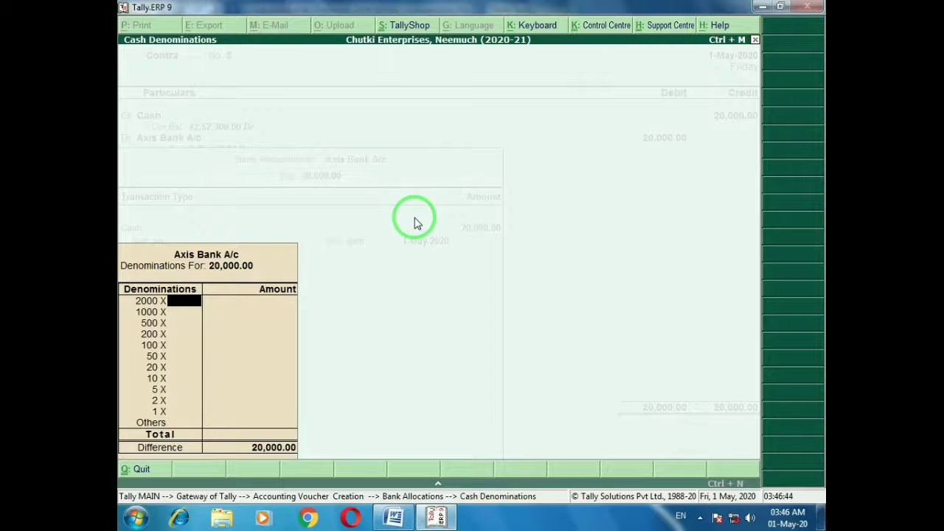
key(ctrl+a)
key(ctrl+a)
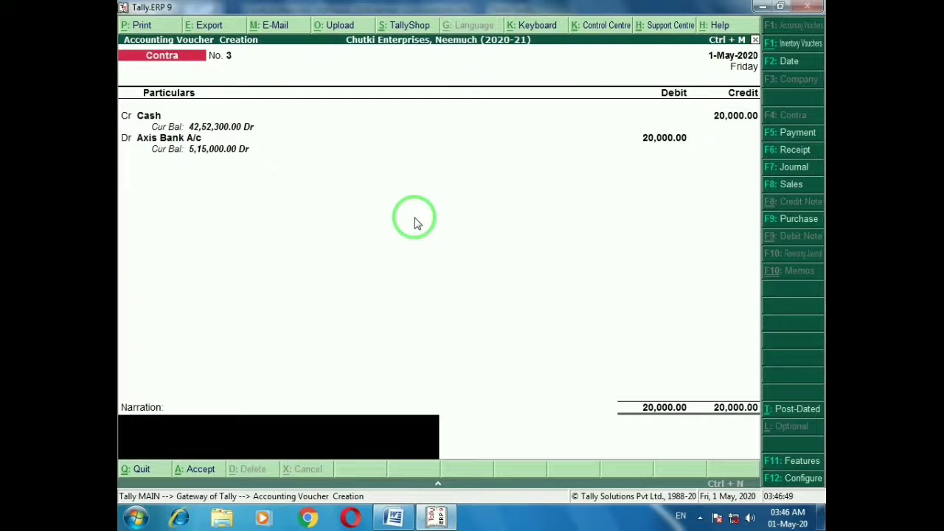
Correct the narration to 'cash deposited into bank' and save the contra voucher
text(Being cash withdrawal for peronal use)
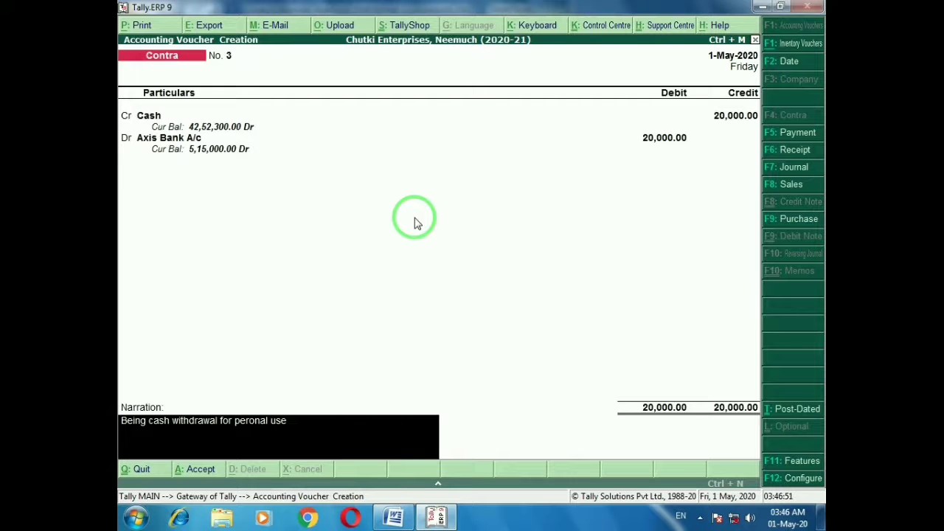
key(Escape)
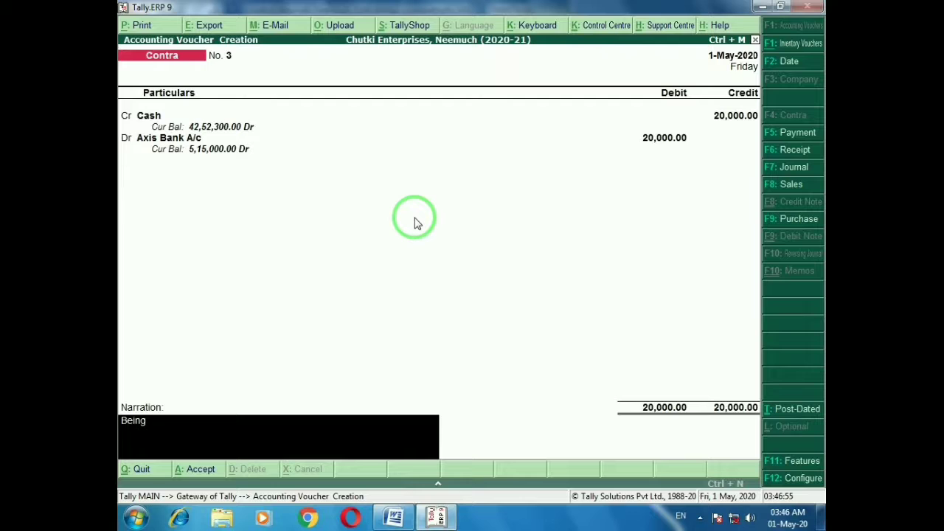
text(ash deposited into)
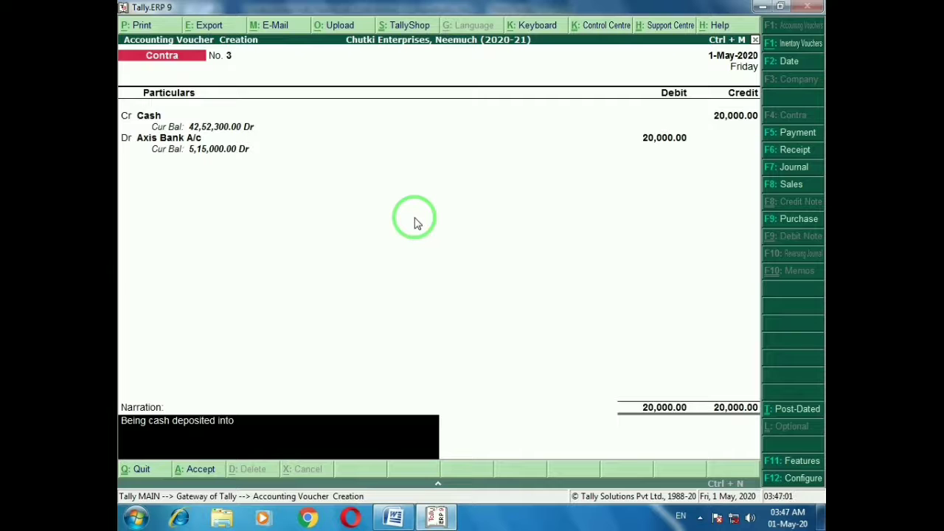
text( bank)
key(Return)
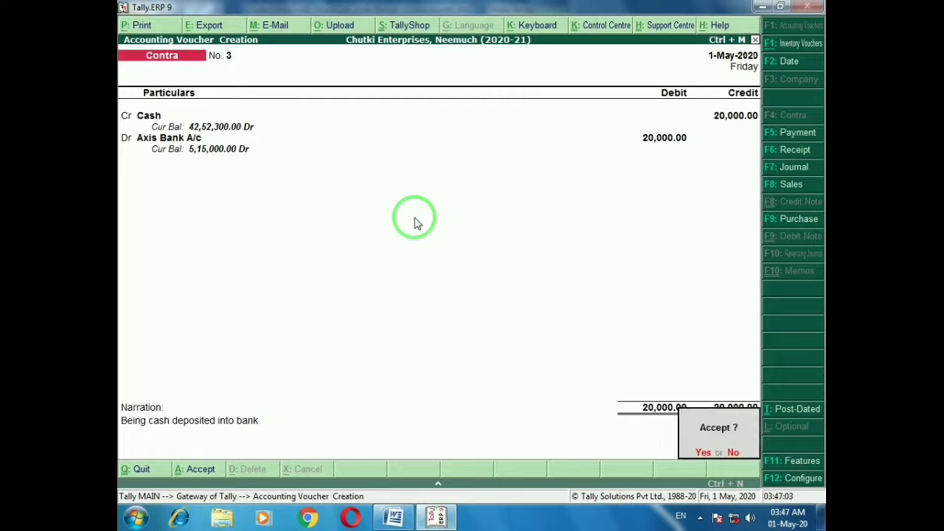
key(Return)
key(alt+Tab)
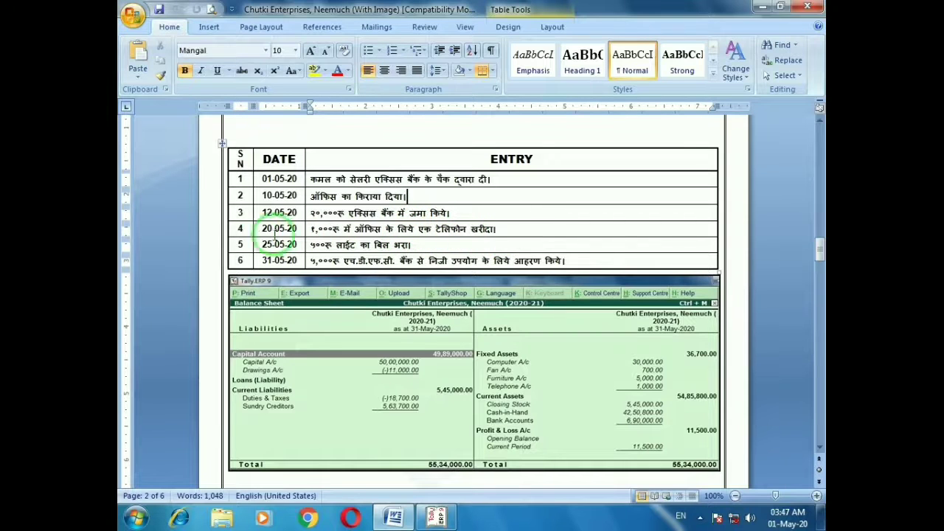
For entry 4, start a payment voucher and create ledger 'Telehpne A/c' under Fixed Assets
click(254, 227)
click(263, 228)
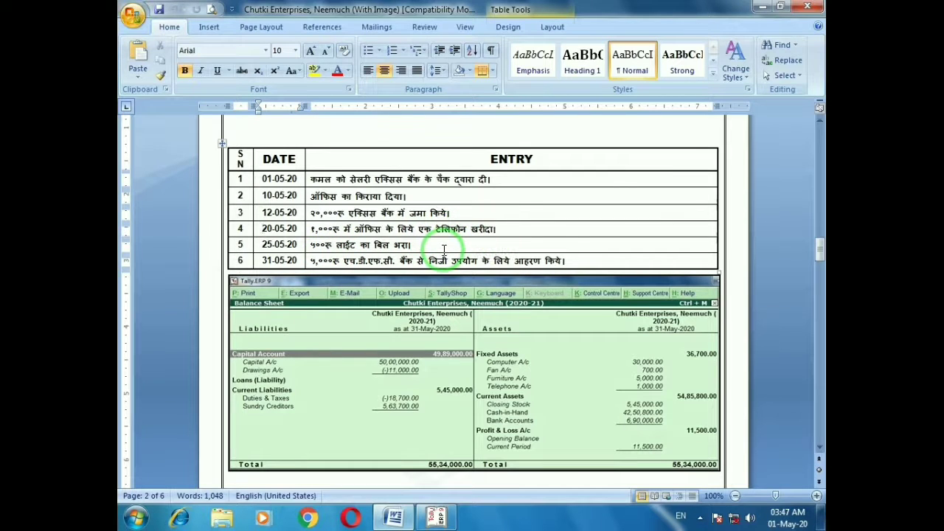
key(alt+Tab)
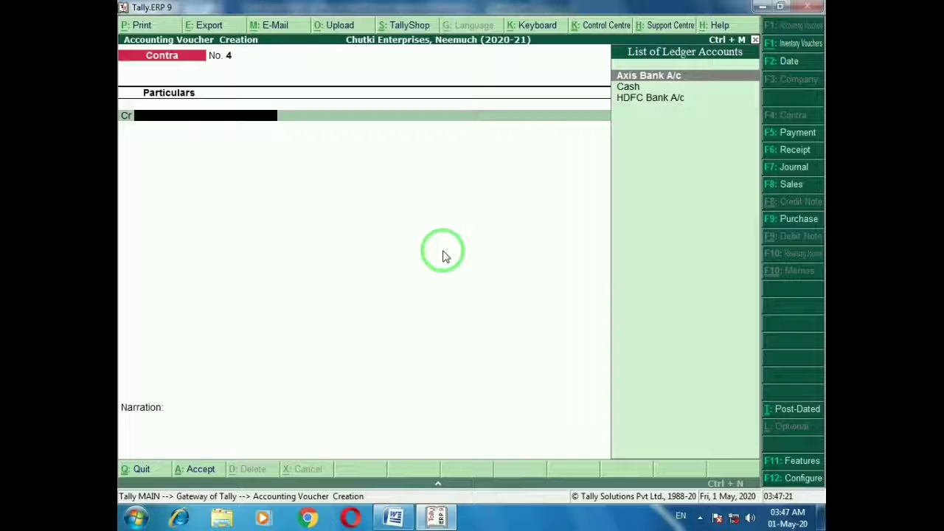
key(F5)
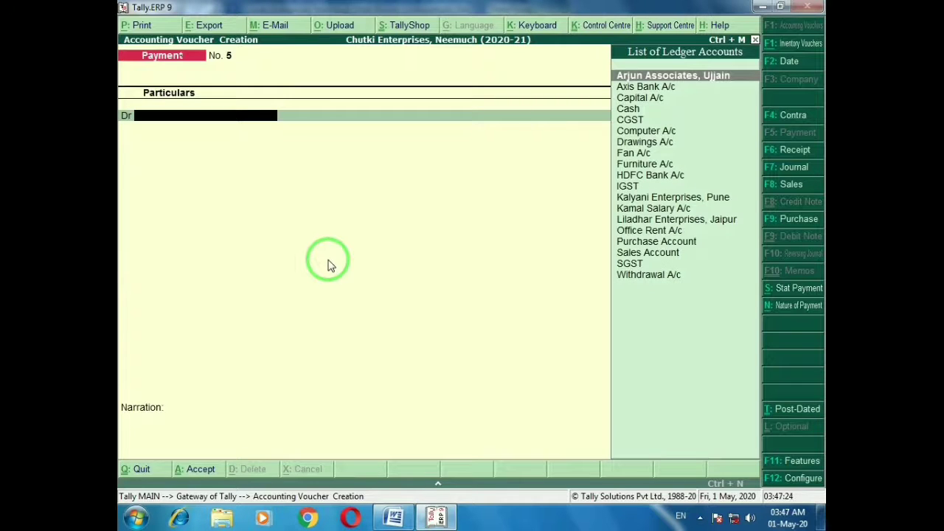
key(alt+c)
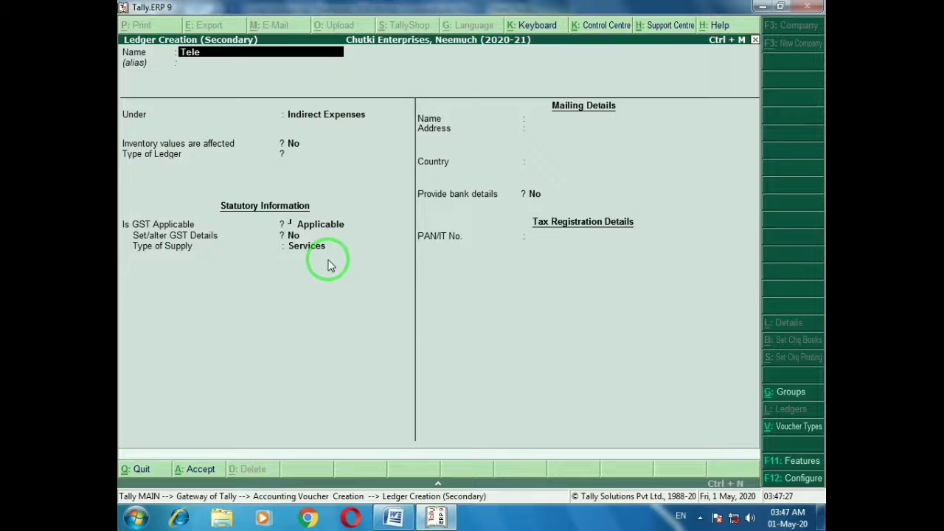
text(Telehpne a/c)
key(Return)
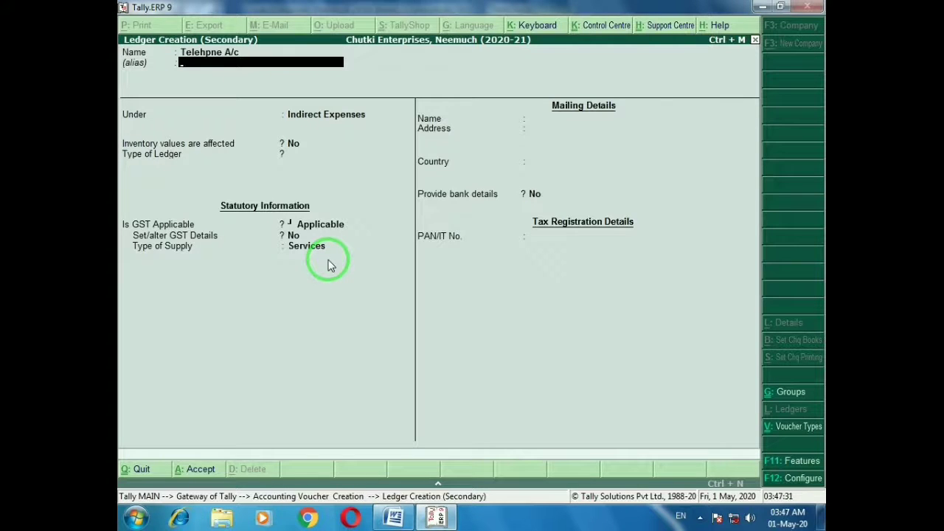
key(Return)
text(Fi)
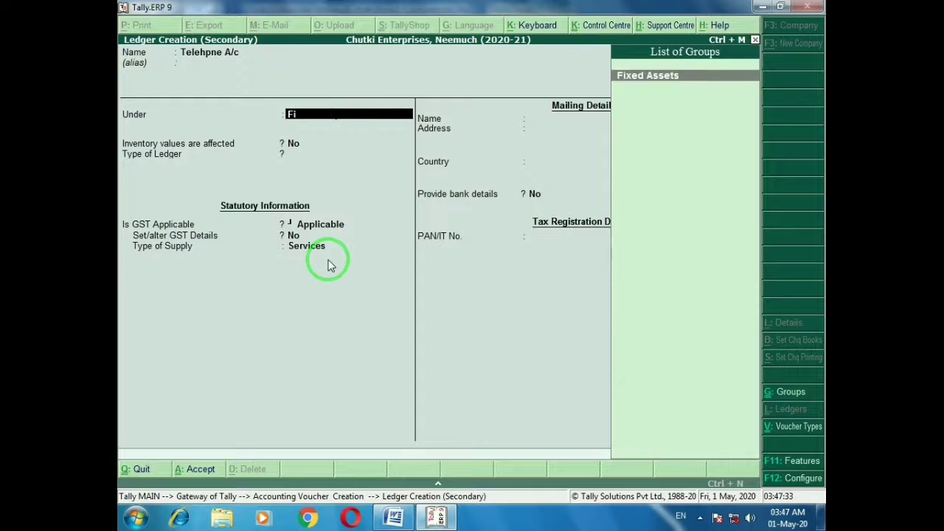
key(Return)
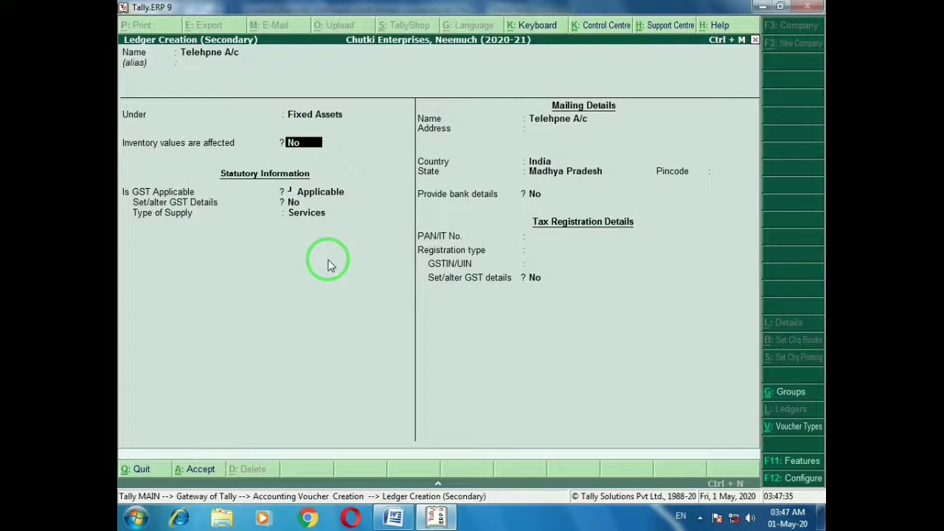
key(Return)
key(Return)
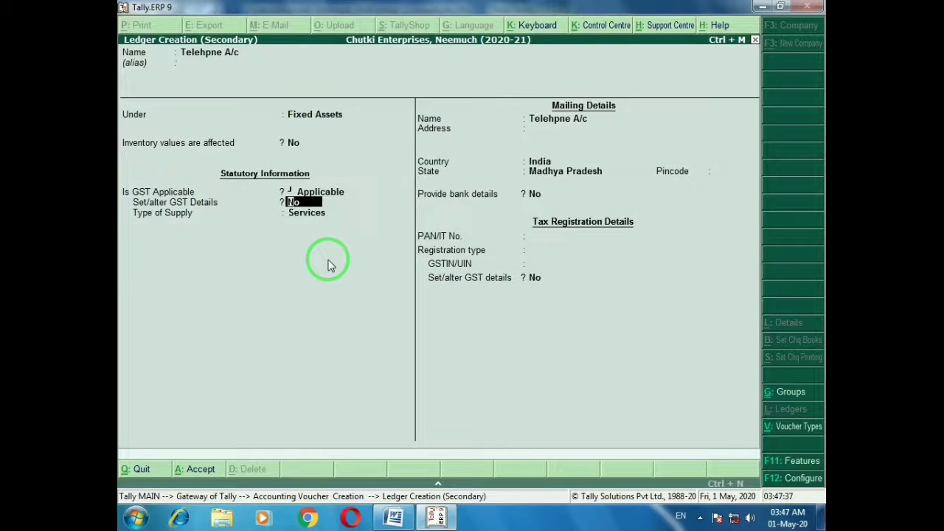
key(Return)
key(Return)
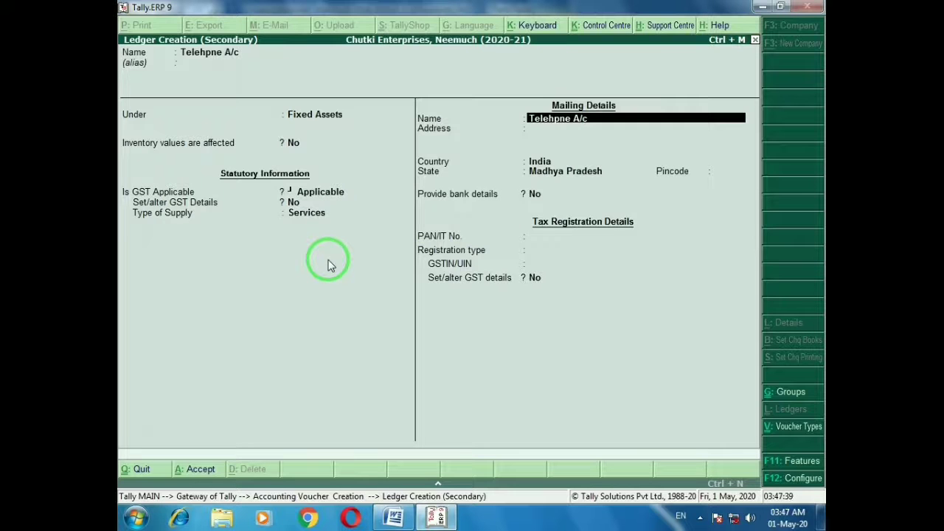
key(ctrl+a)
key(Return)
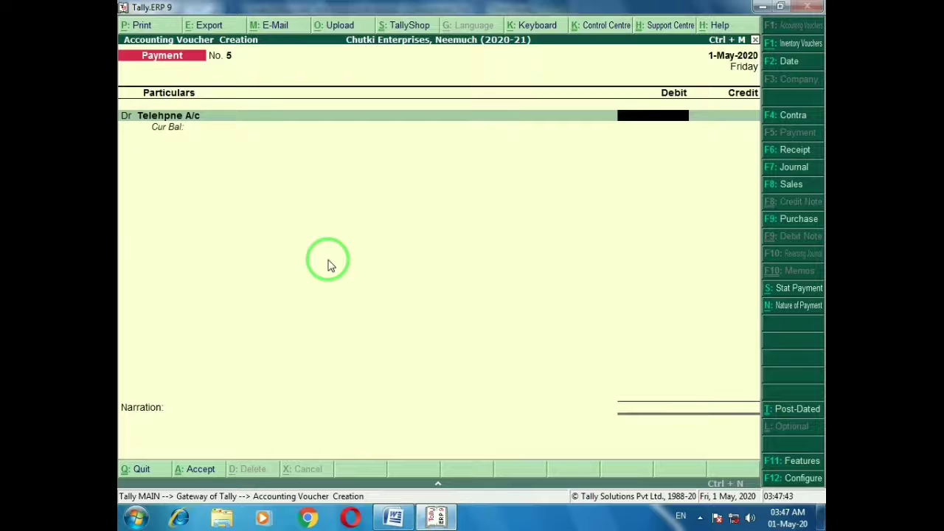
Alter the Telehpne A/c ledger so its type of supply is Goods
key(BackSpace)
key(ctrl+Return)
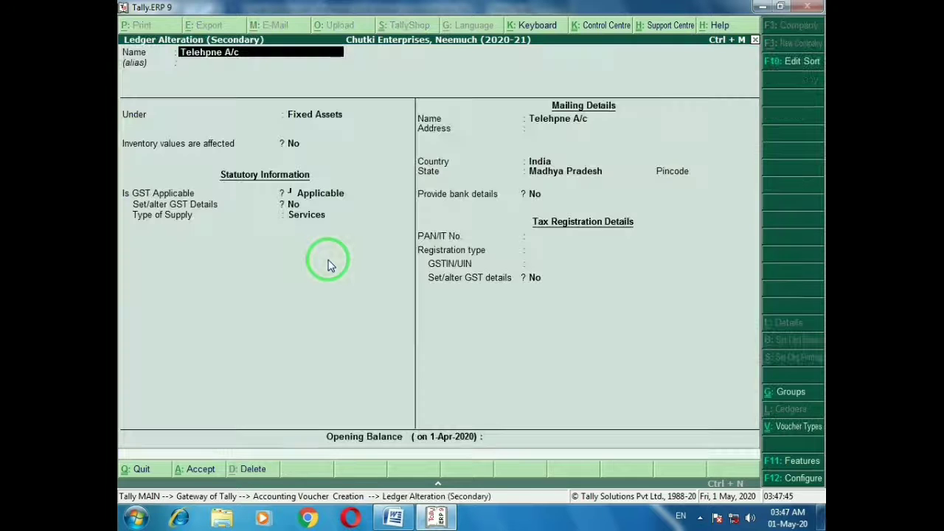
key(Return)
key(Return)
key(Return)
key(Return)
key(Return)
key(Return)
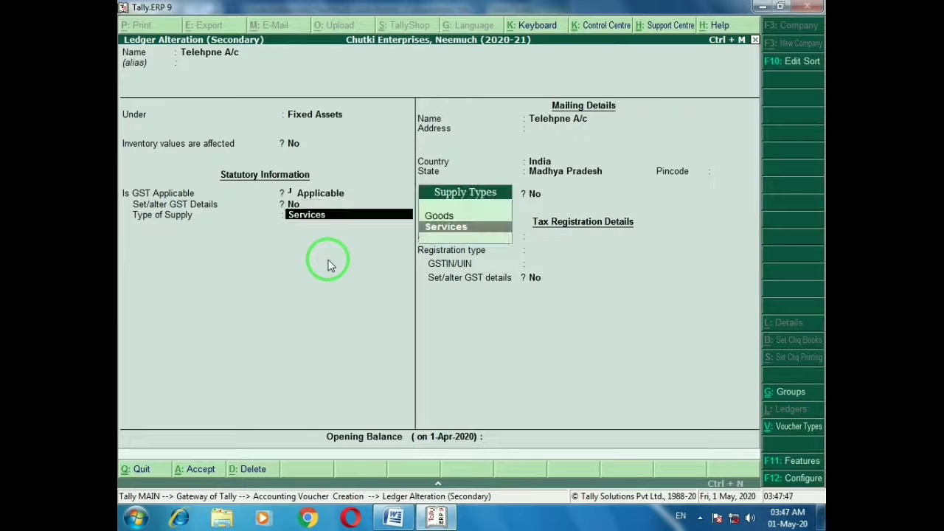
key(Up)
key(Return)
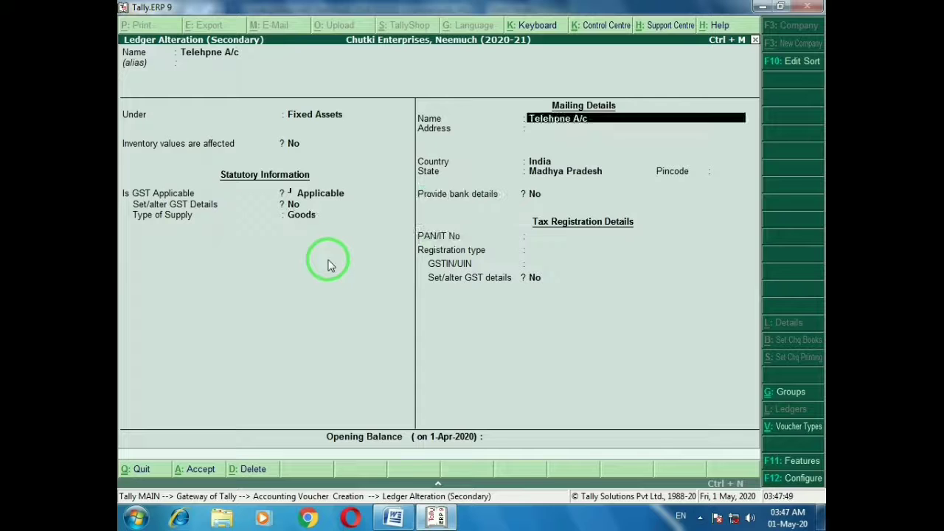
key(ctrl+a)
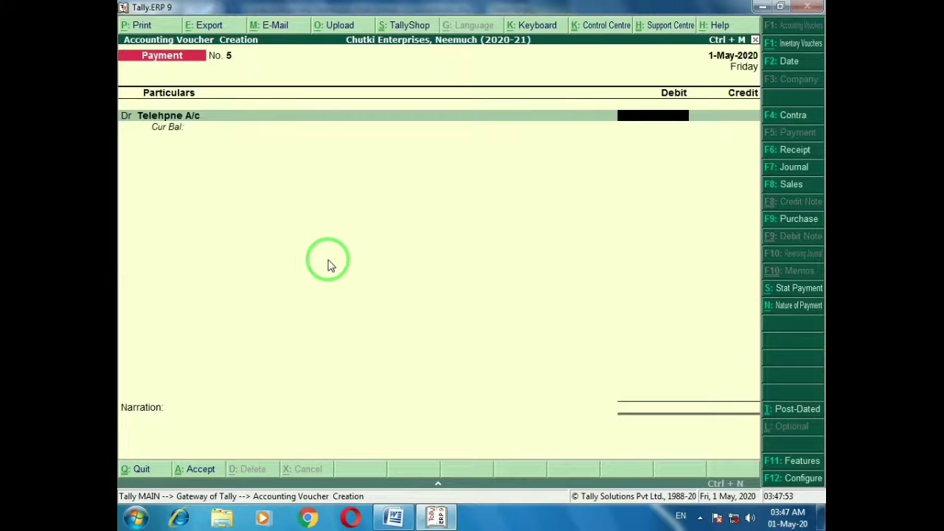
key(alt+Tab)
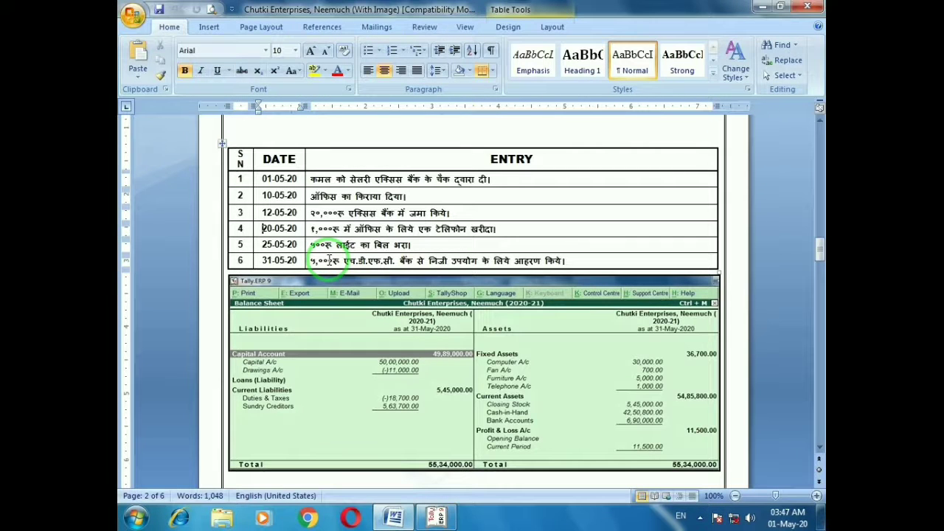
Enter the 1,000 telephone debit and set the voucher date to 31-May-2020
key(alt+Tab)
text(1)
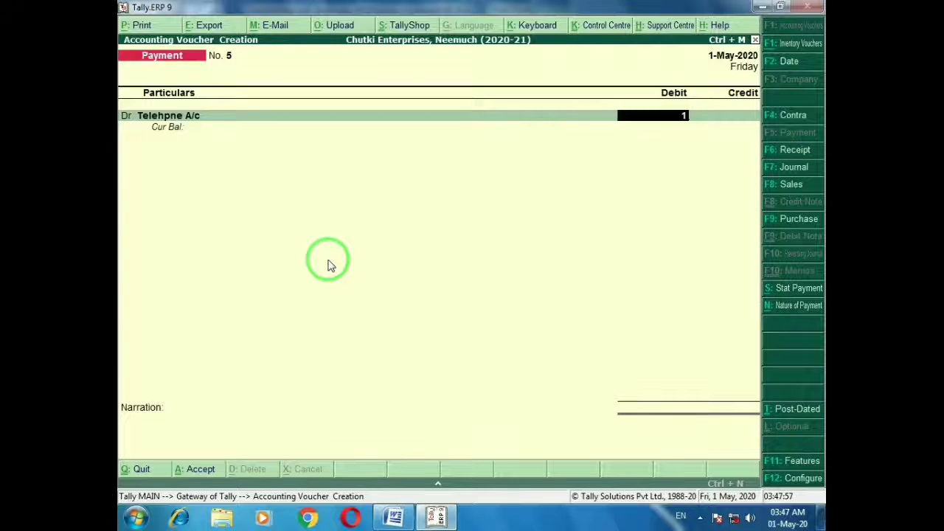
text(000)
key(Return)
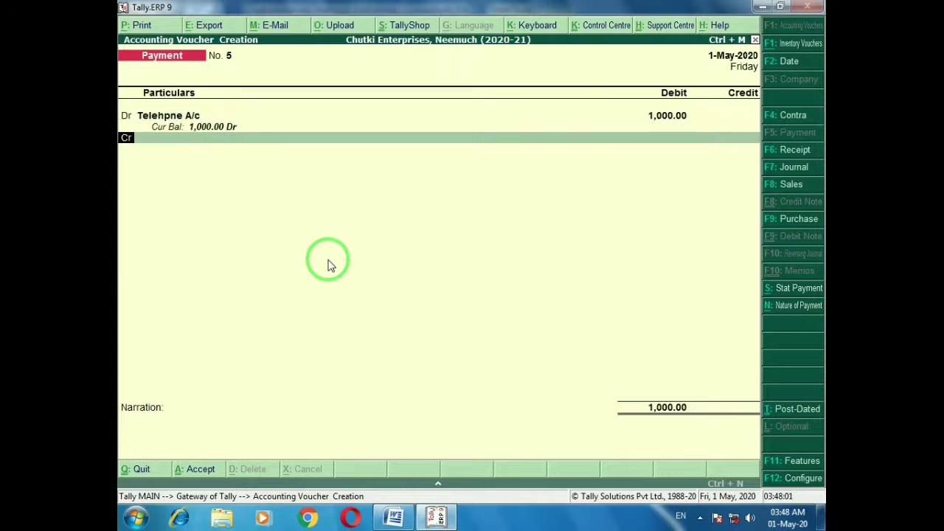
key(alt+Tab)
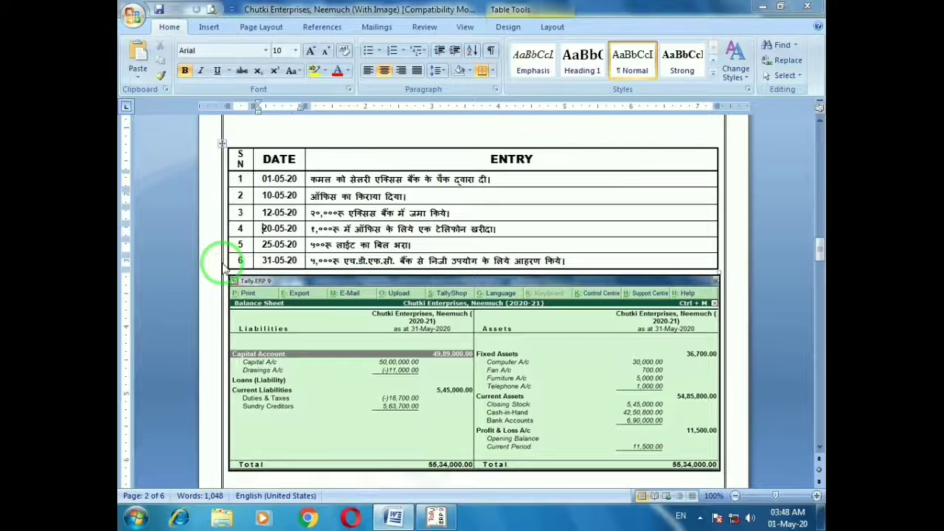
key(alt+Tab)
key(F2)
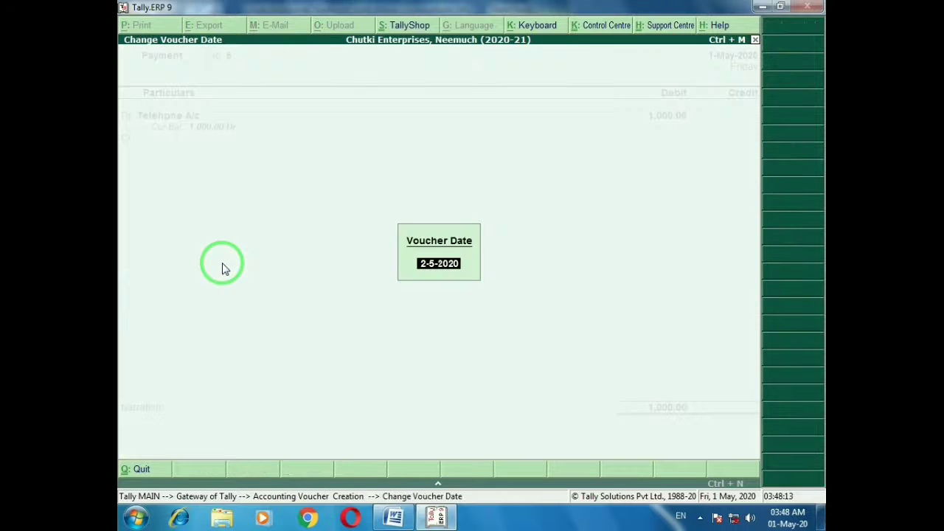
text(31-5)
key(Return)
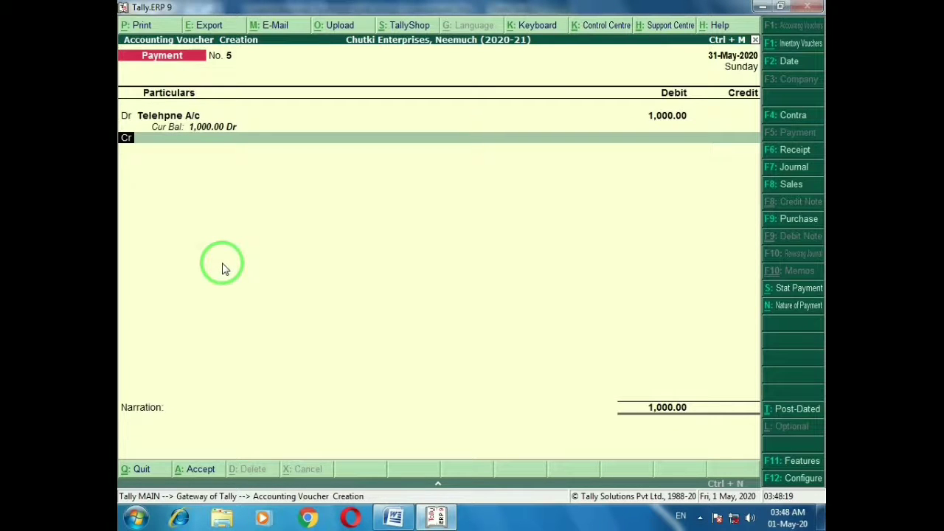
Credit Cash 1,000.00 and save payment voucher No. 5
key(Return)
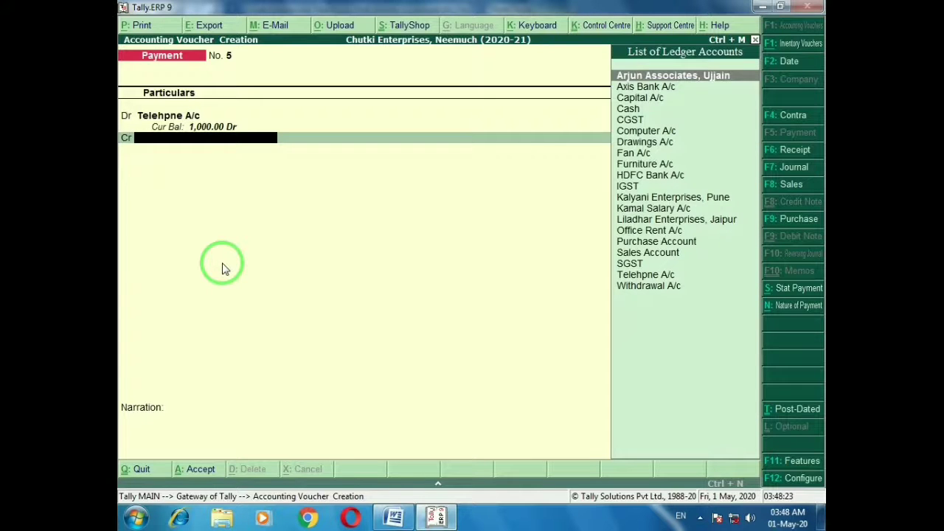
text(Ca)
key(Down)
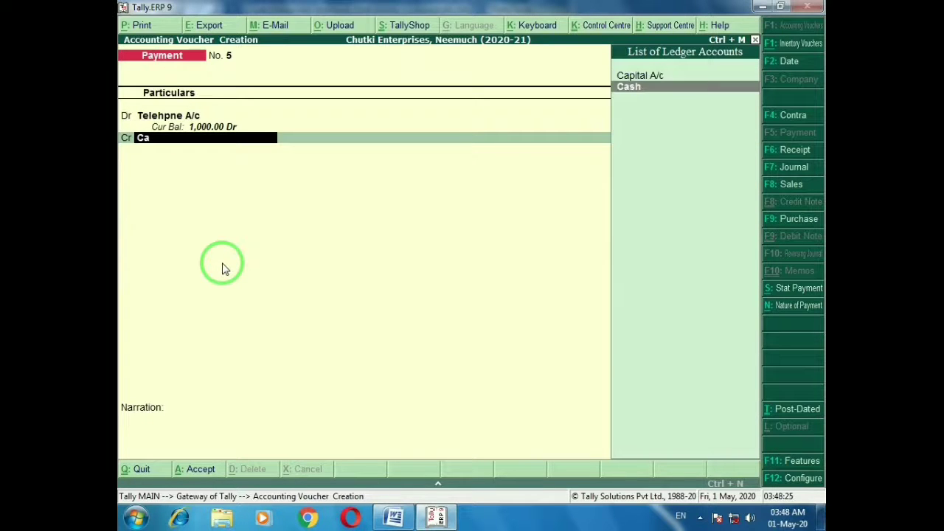
key(Return)
key(Return)
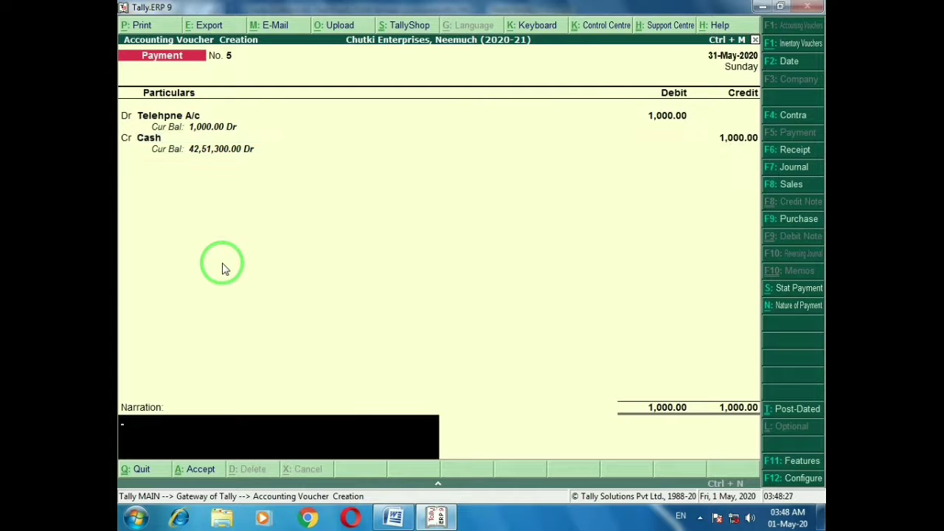
key(alt+Tab)
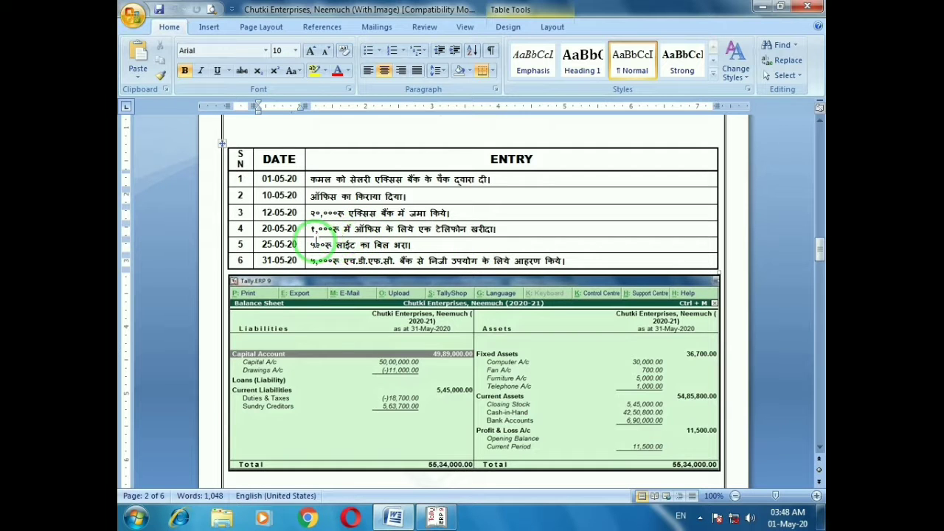
key(alt+Tab)
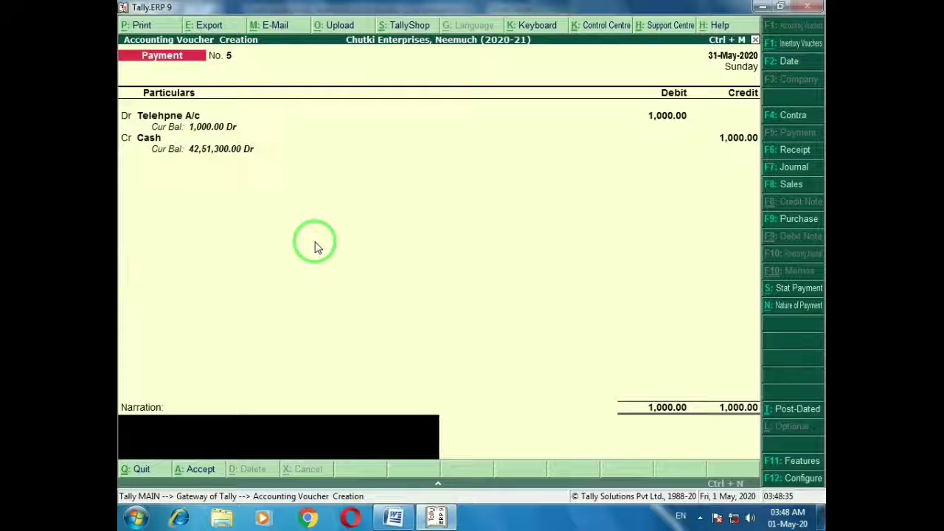
key(Return)
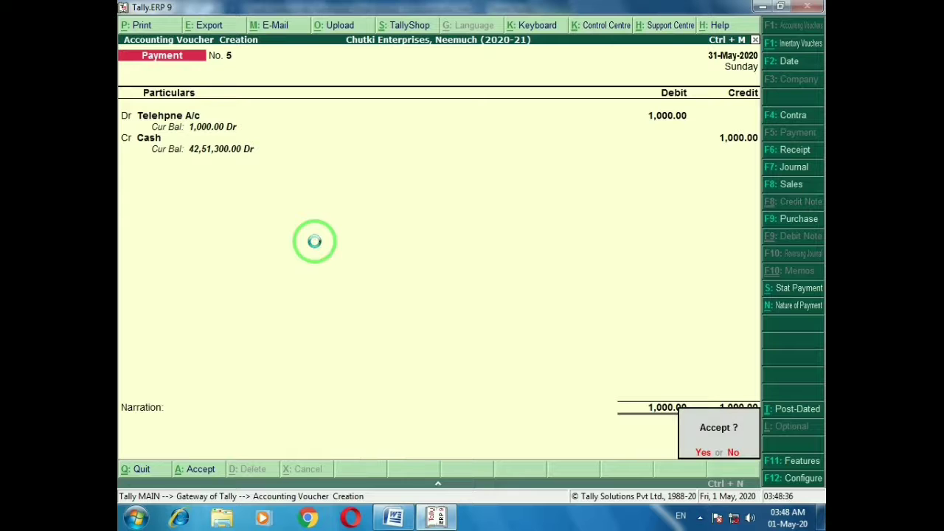
key(Return)
key(alt+Tab)
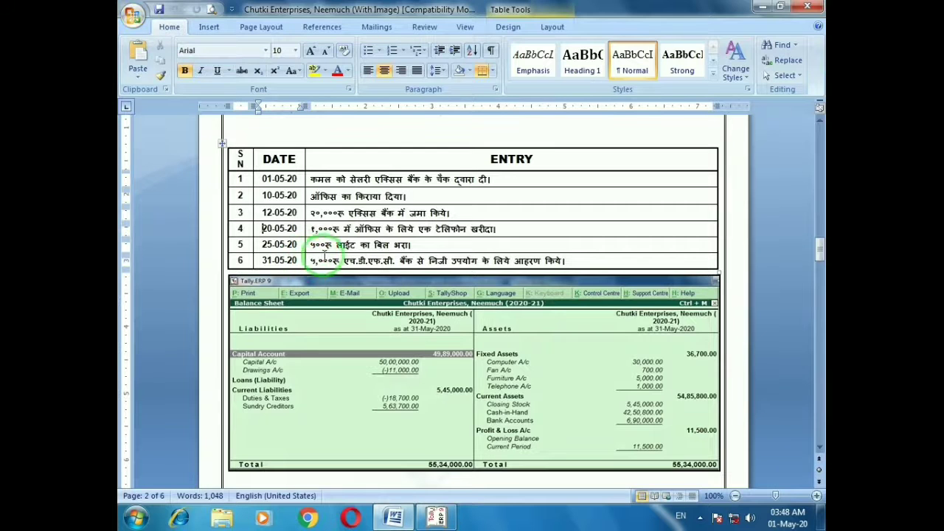
For row 5, create ledger 'Electricity Bill A/c' under Indirect Expenses from the voucher
key(alt)
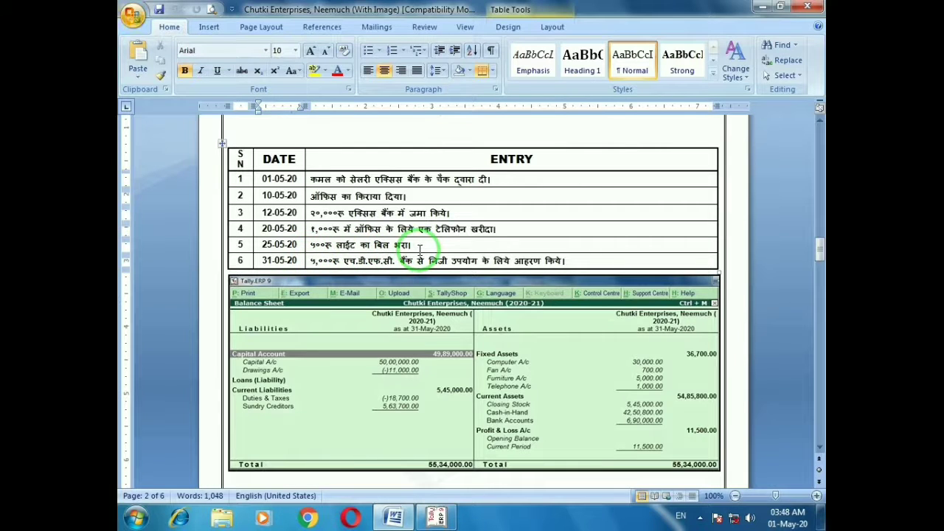
click(417, 243)
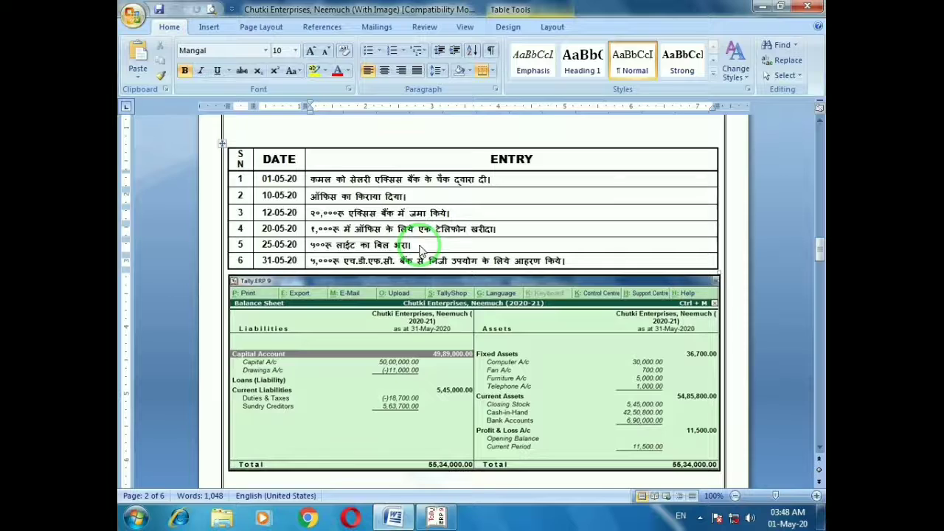
key(alt+Tab)
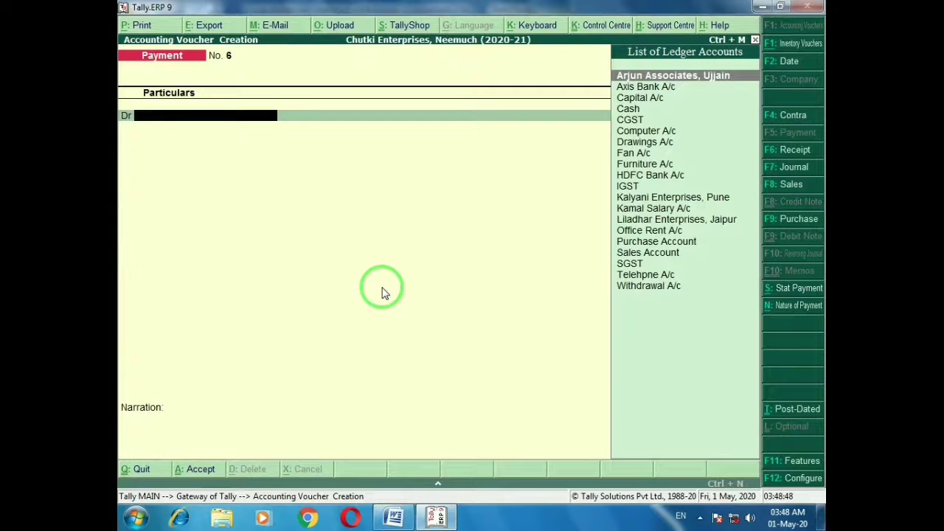
key(alt+c)
text(Elec)
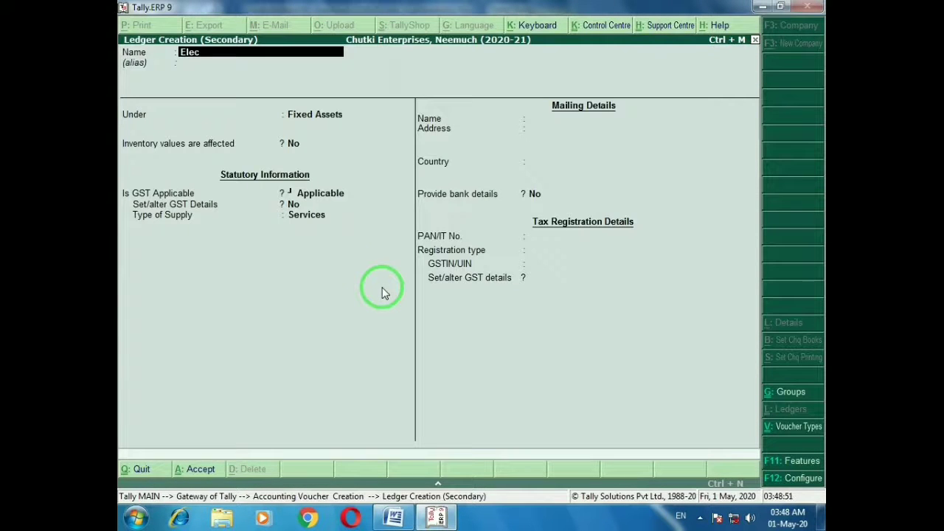
text(tricity Bill a/c)
key(Return)
key(Return)
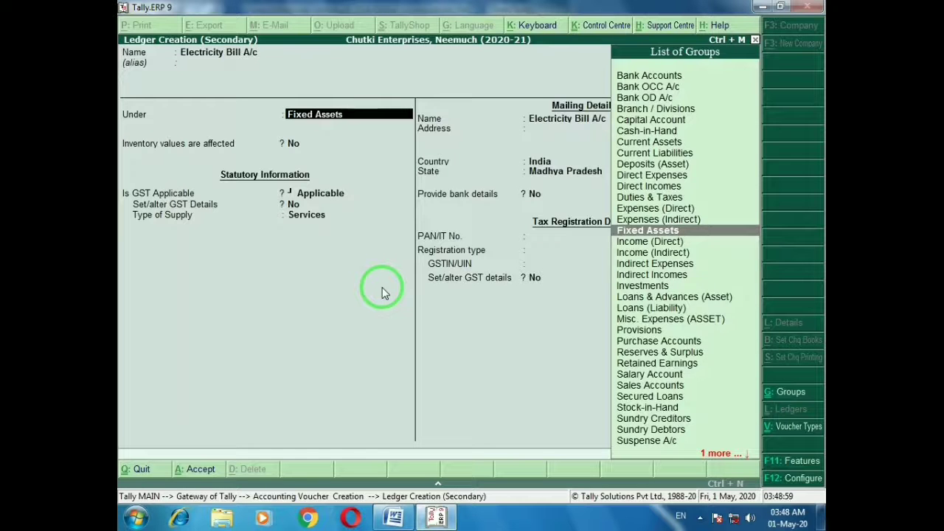
text(In)
key(Down)
key(Down)
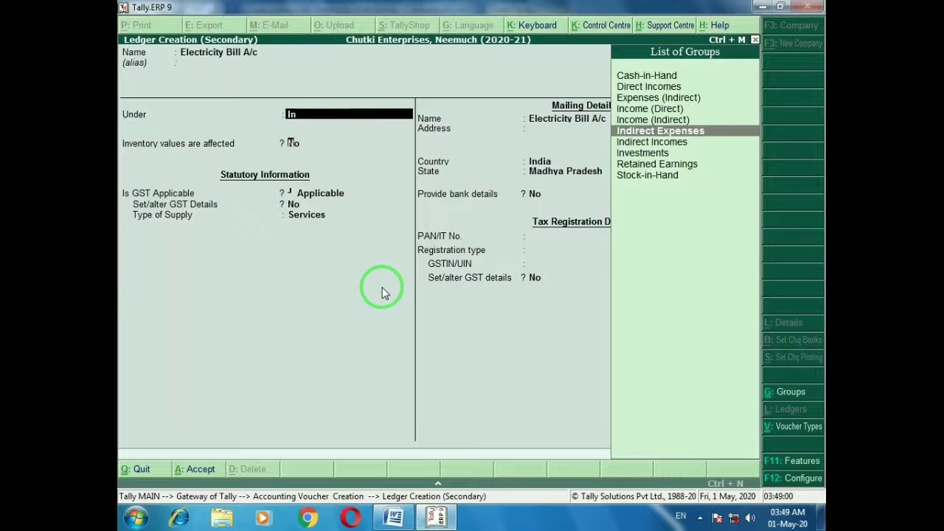
key(Return)
key(Return)
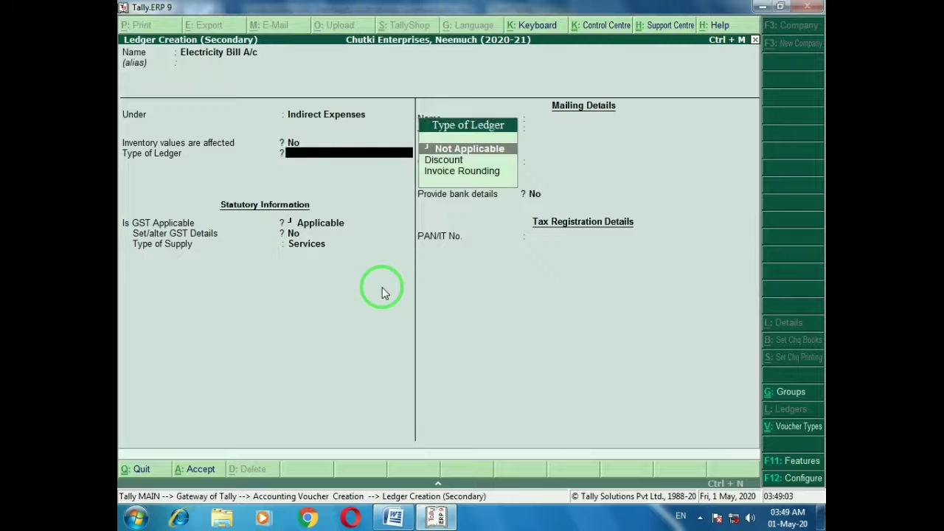
key(Return)
key(Return)
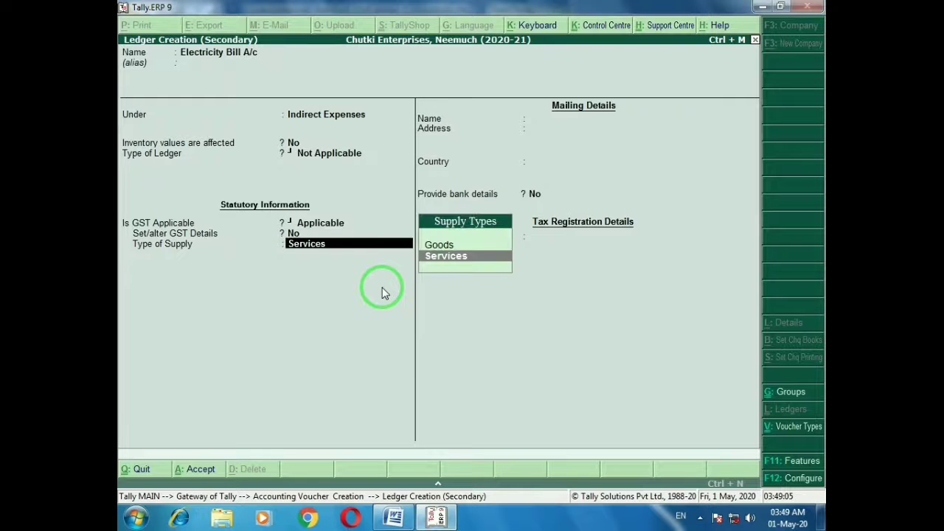
key(Return)
key(Return)
key(Return)
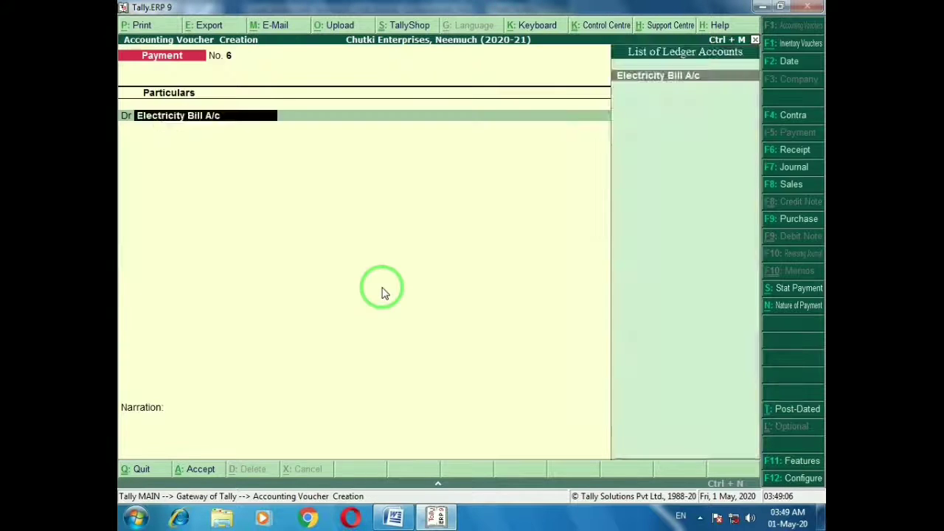
key(Return)
Debit Electricity Bill A/c 500, credit Cash and save payment voucher No. 6
key(alt+Tab)
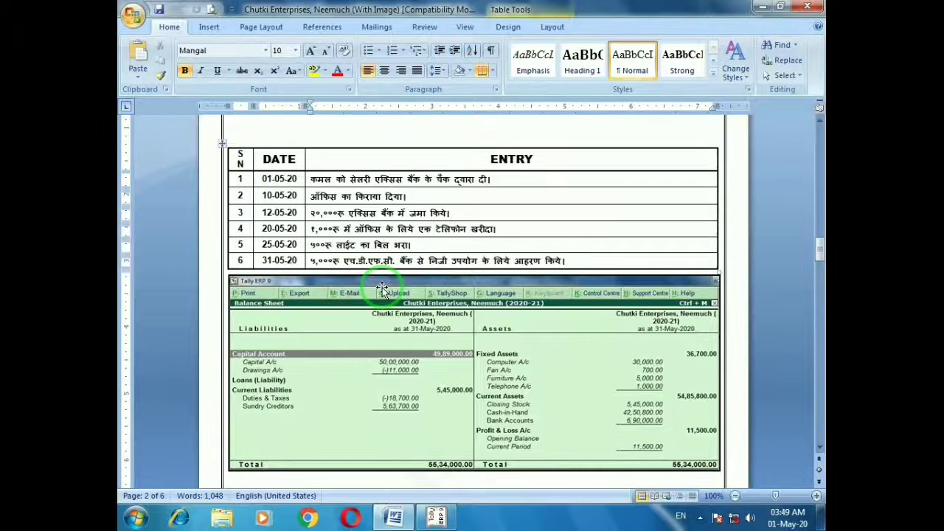
key(alt+Tab)
text(500)
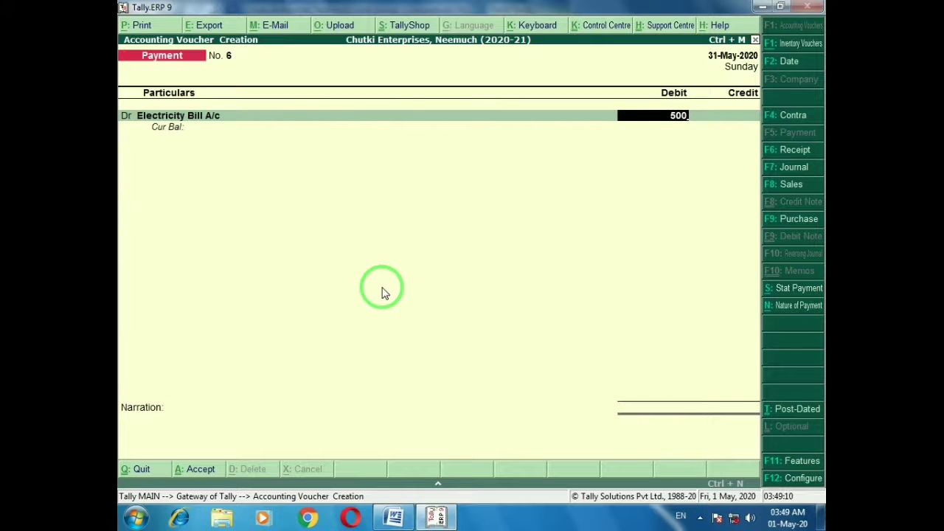
key(Return)
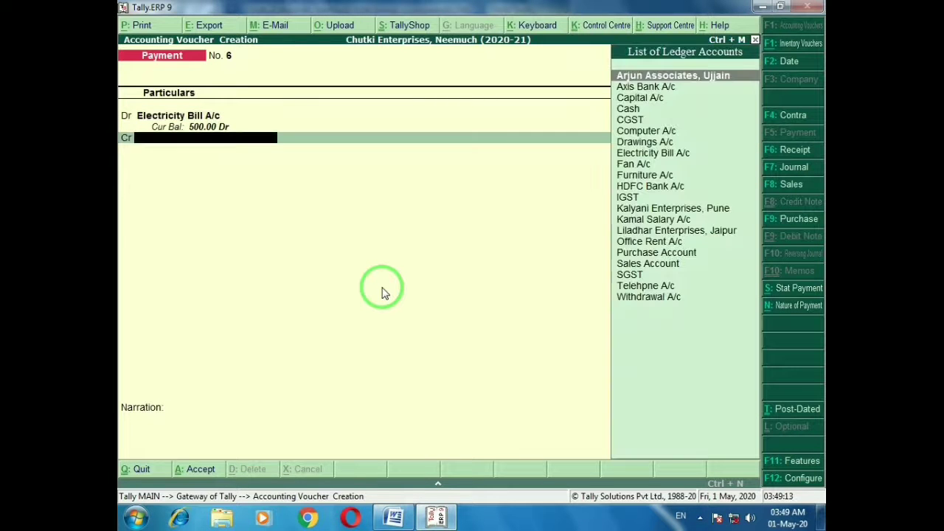
text(ca)
key(Down)
key(Return)
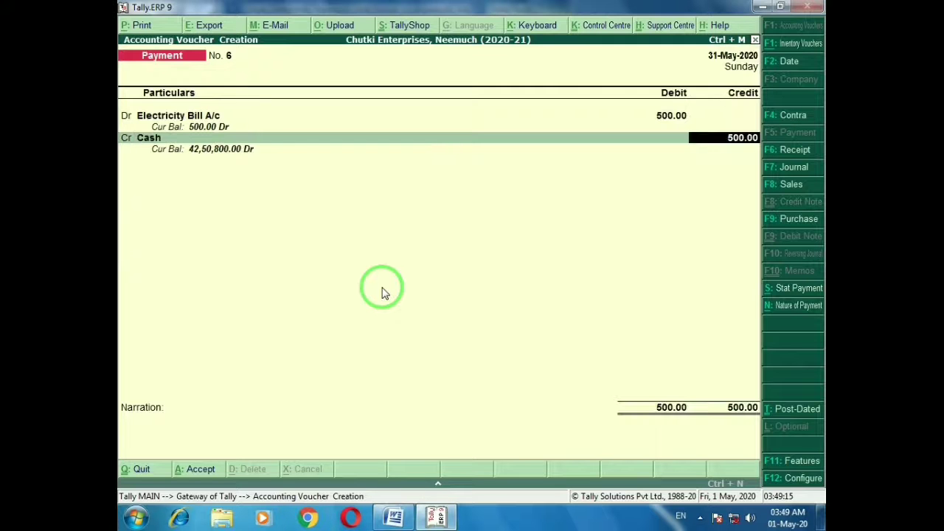
key(Return)
key(Return)
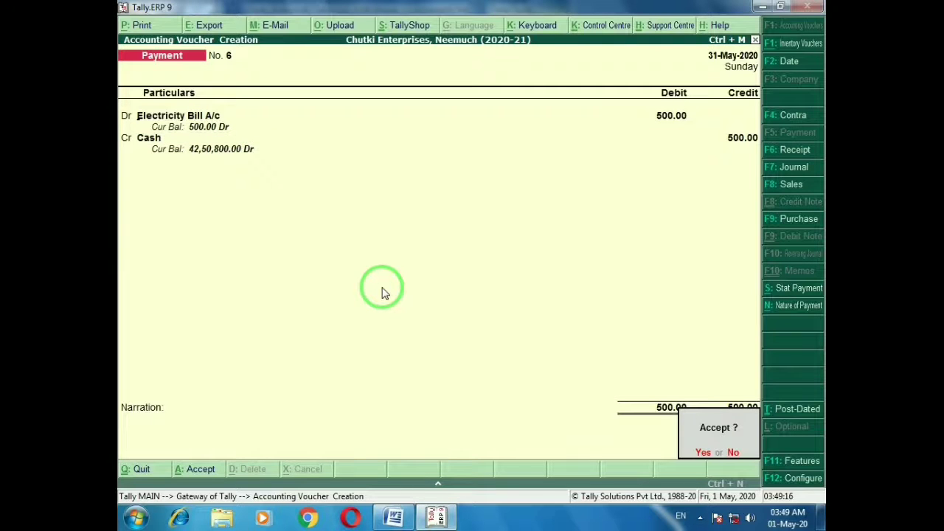
key(Return)
key(alt+Tab)
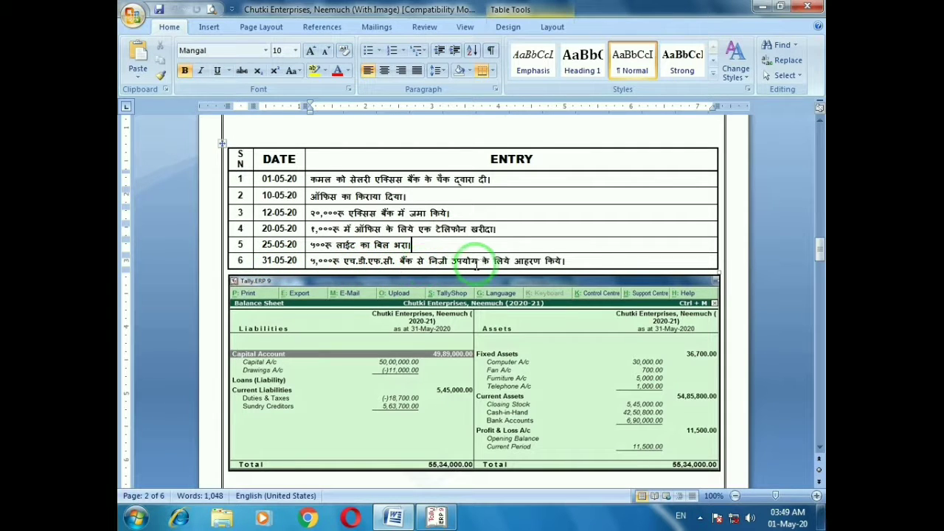
click(584, 263)
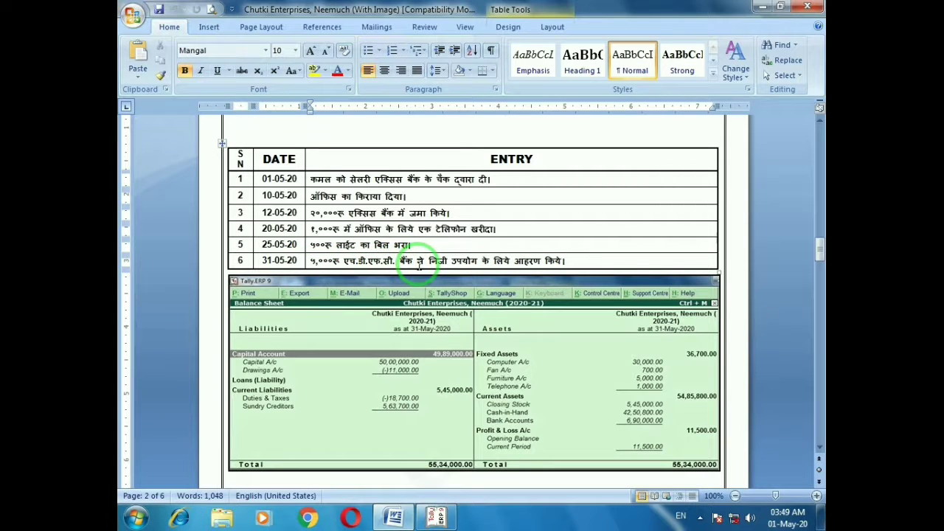
Debit Withdrawal A/c 5,000 in the new payment voucher
key(alt+Tab)
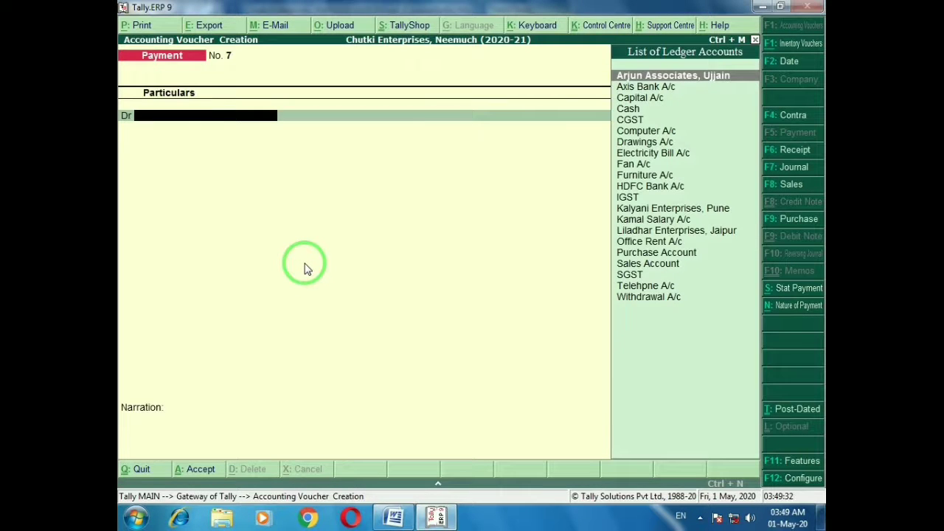
text(With)
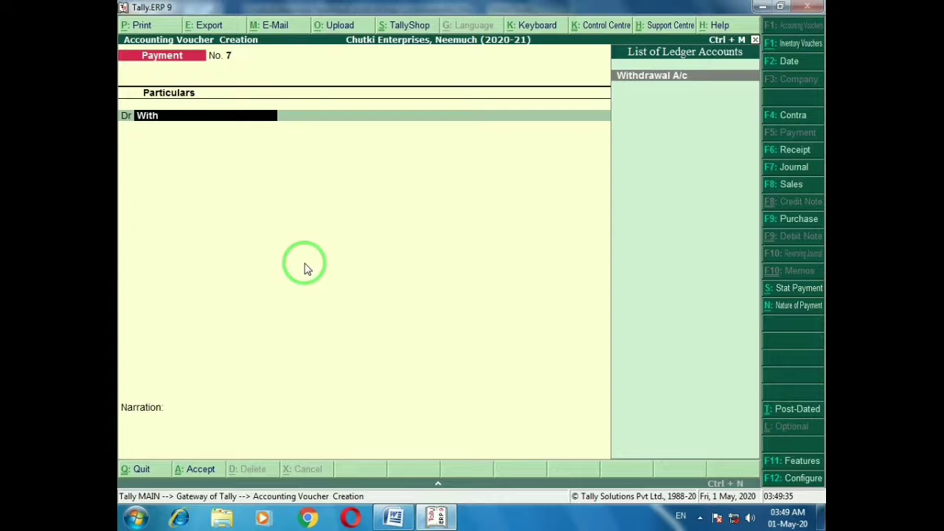
key(Return)
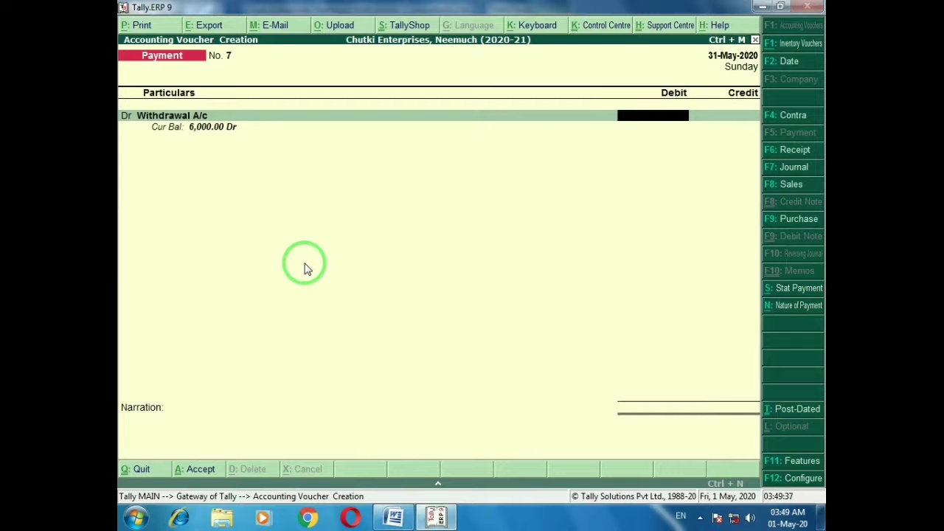
key(alt+Tab)
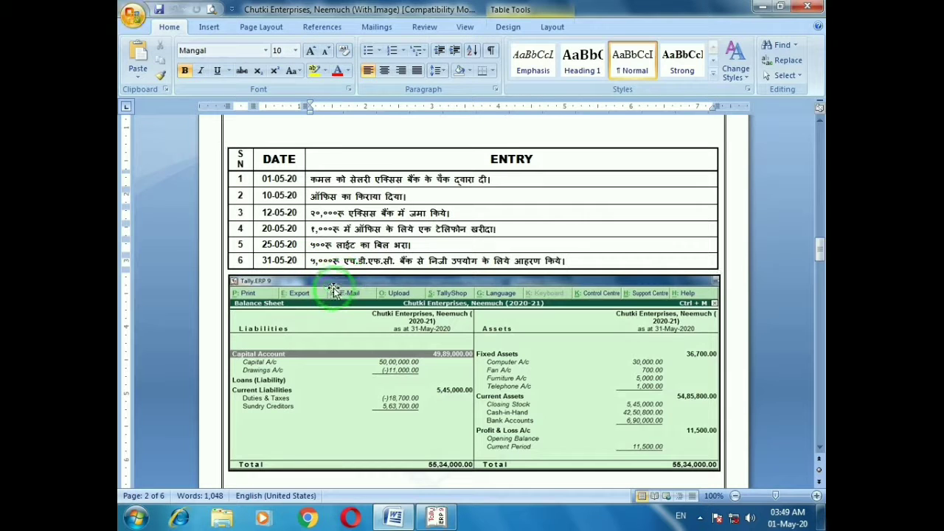
key(alt+Tab)
text(5000)
key(Return)
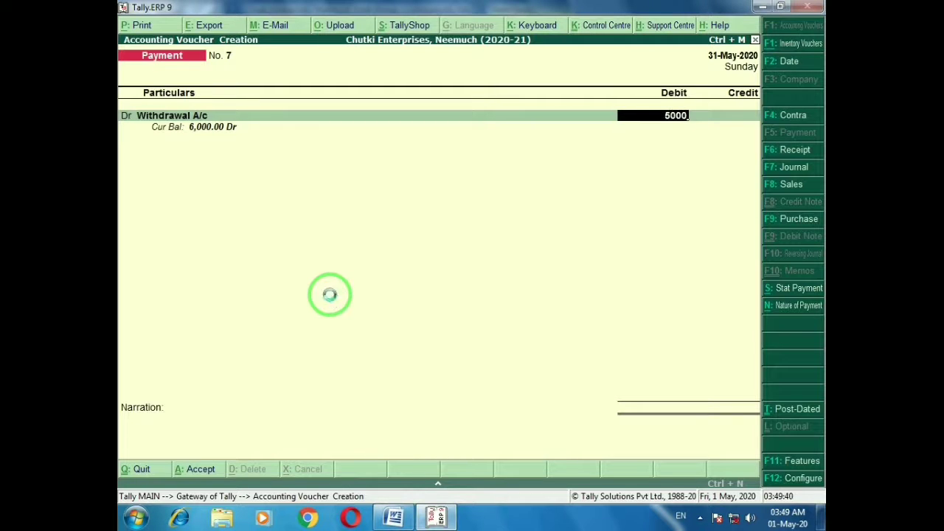
Credit HDFC Bank A/c, narrate 'Being cash withdrawal for personel use from bank' and save
key(Return)
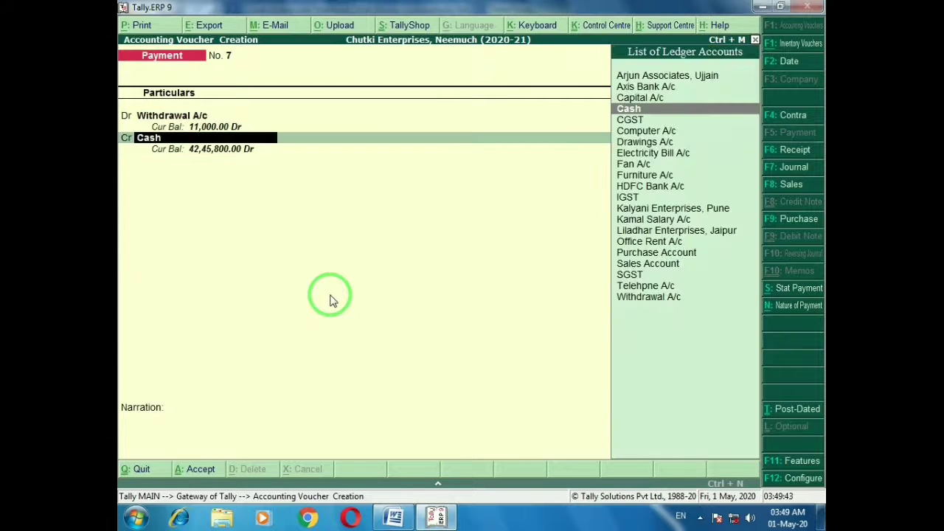
key(alt+Tab)
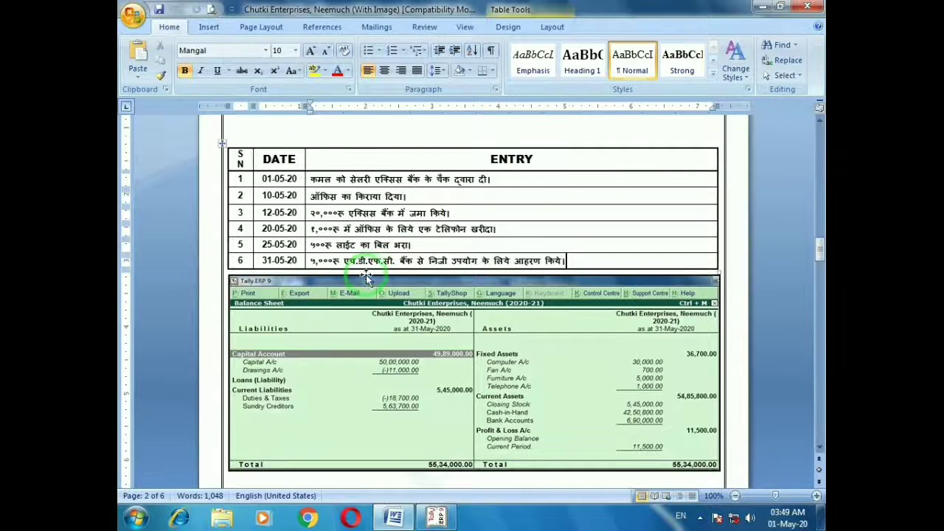
key(alt+Tab)
text(Hd)
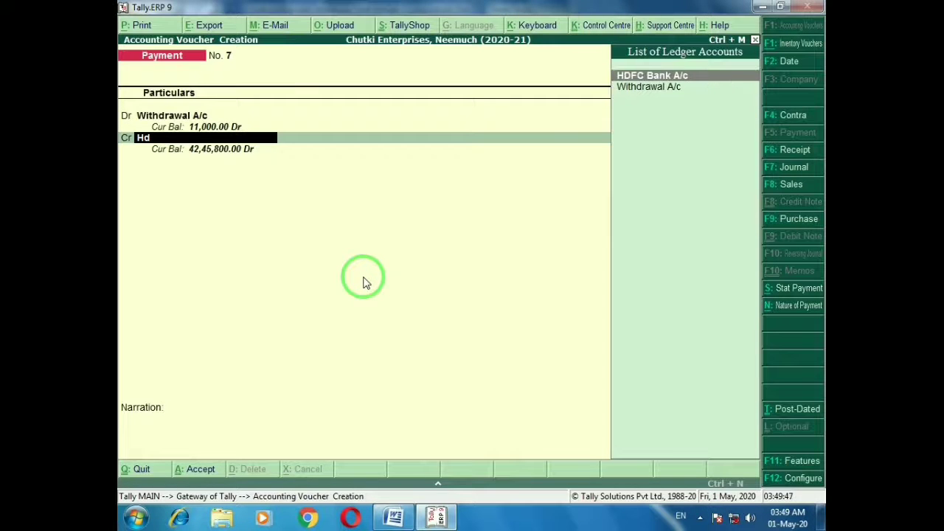
key(Return)
key(Return)
key(Return)
key(Return)
key(Return)
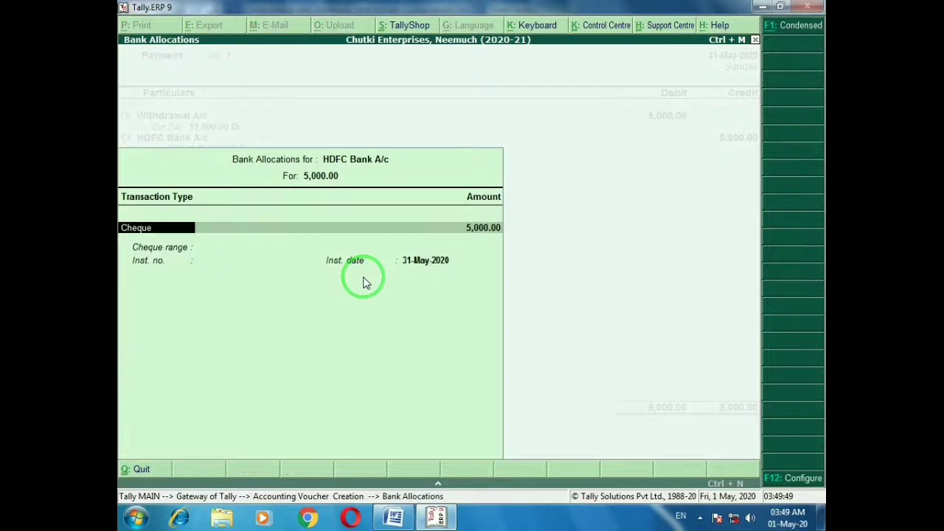
key(Return)
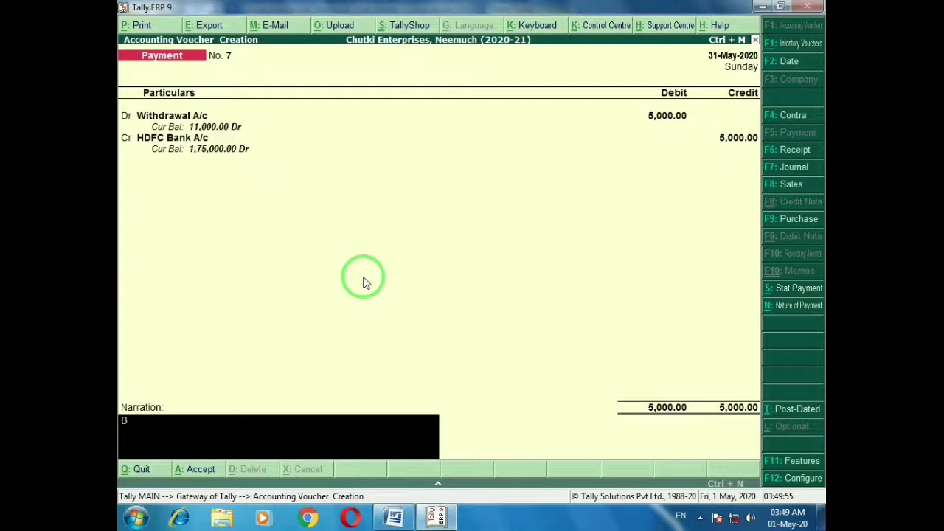
text(Being cash withdraw)
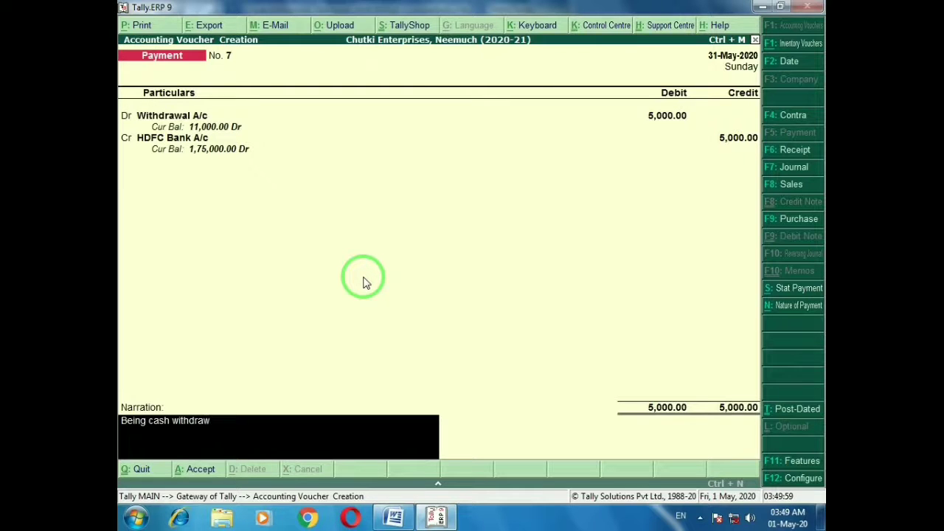
text(al for personel us)
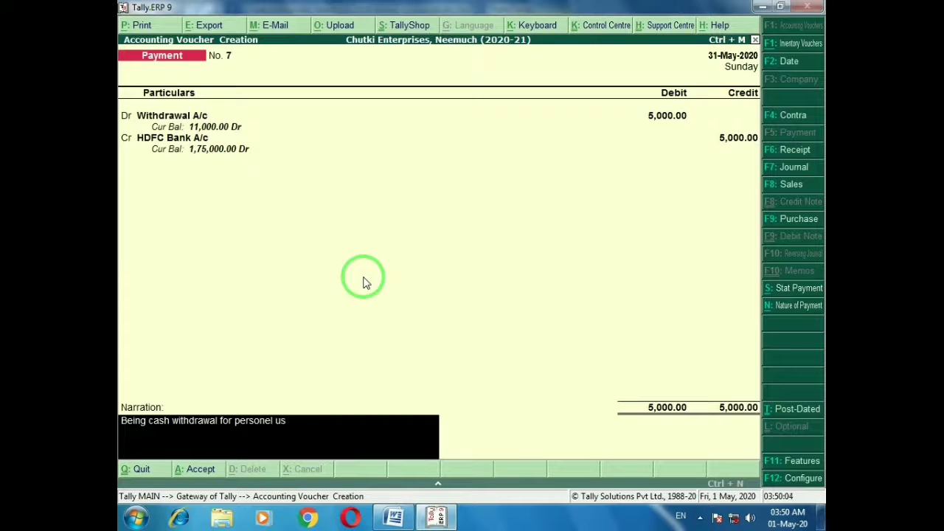
text(e from bank)
key(Return)
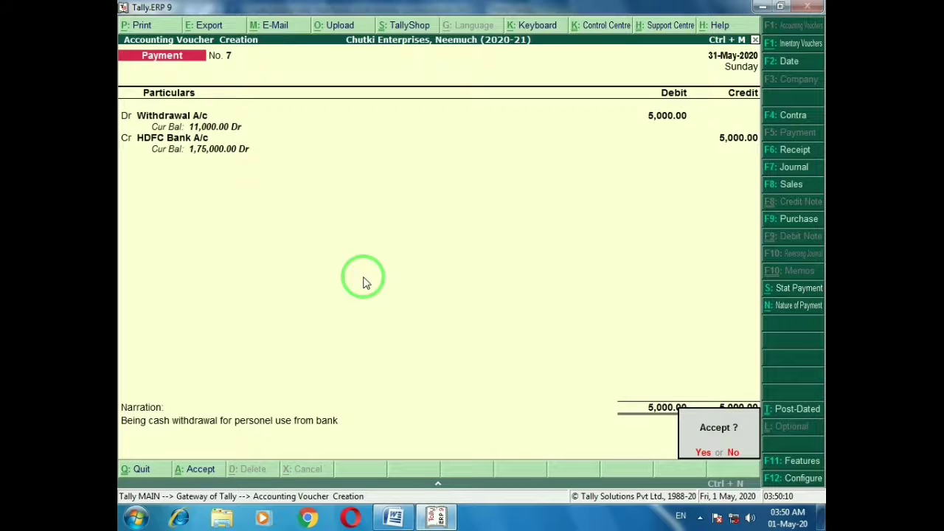
key(Return)
key(alt+Tab)
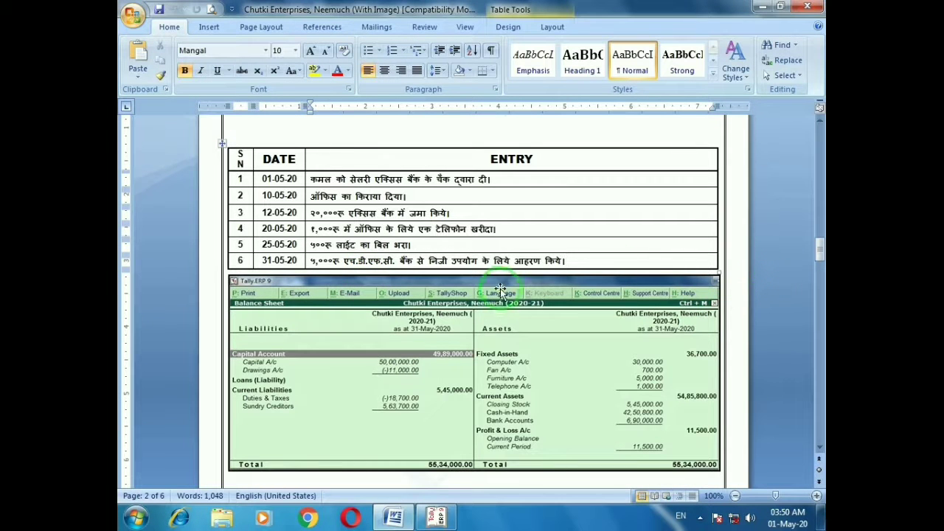
Leave voucher entry and check the Balance Sheet total of 55,34,000.00 against the exercise sheet
key(alt+Tab)
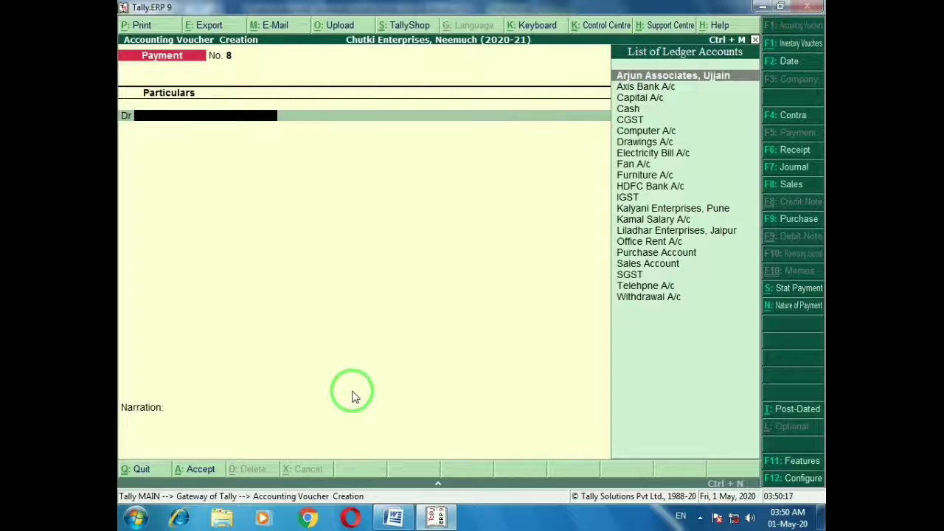
key(Escape)
key(Return)
key(Escape)
key(Escape)
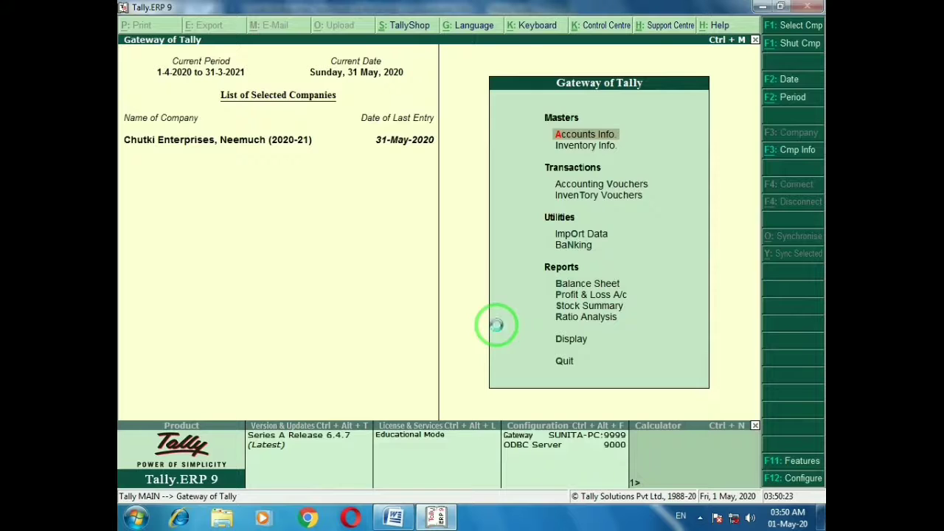
key(b)
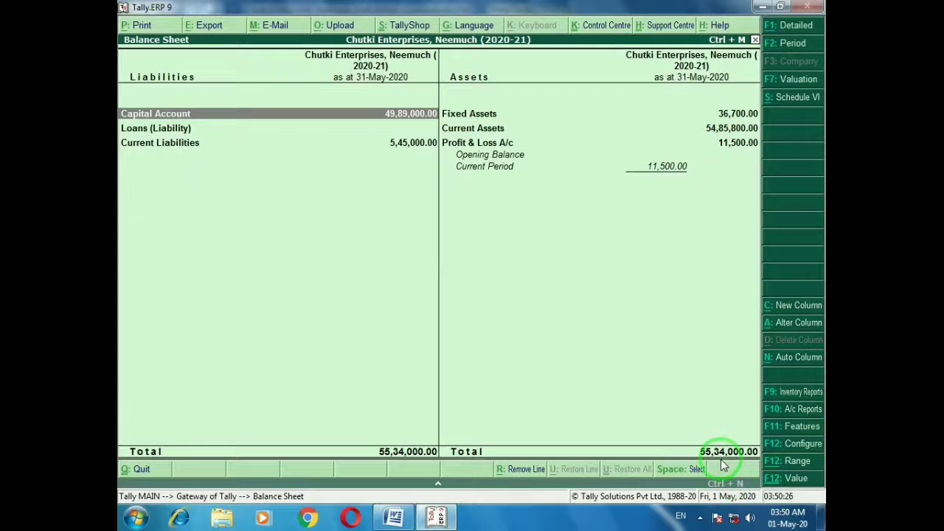
key(alt+Tab)
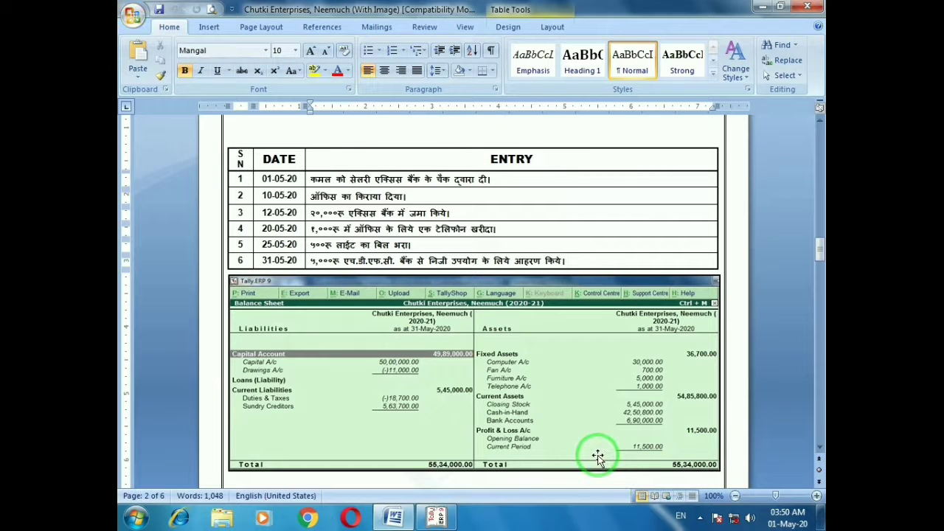
key(alt+Tab)
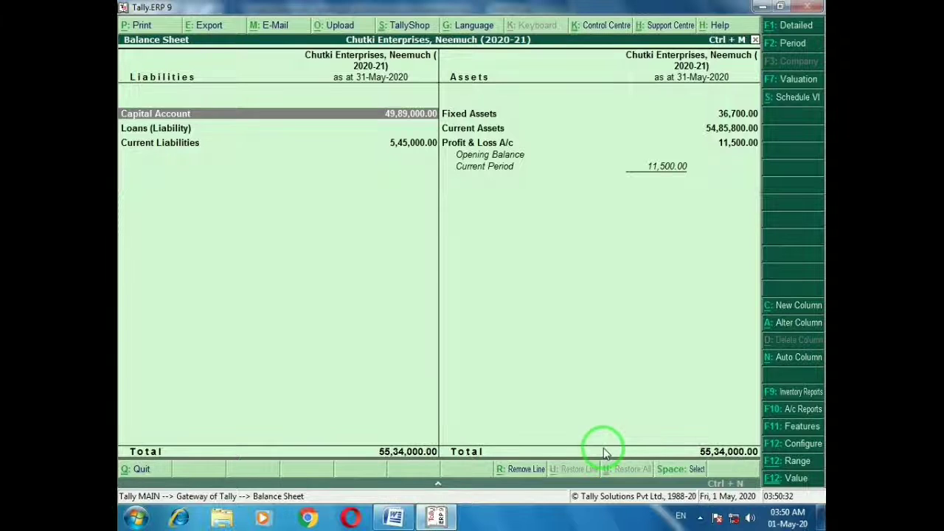
key(Escape)
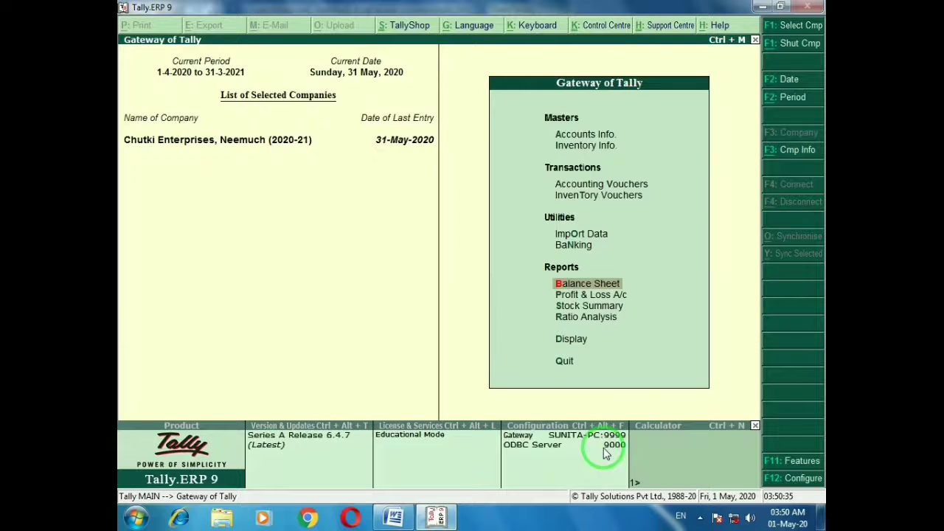
Scroll the Word exercise sheet down to the July transactions table
key(alt+Tab)
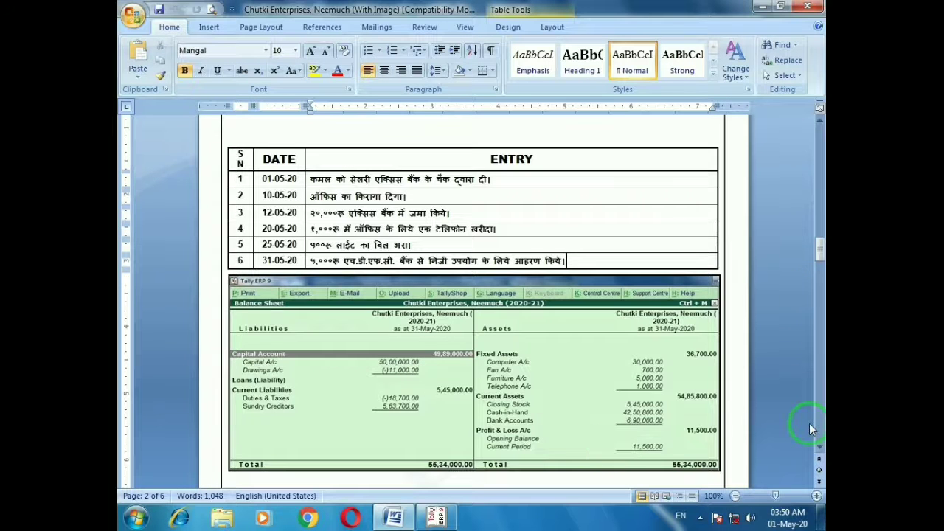
click(820, 448)
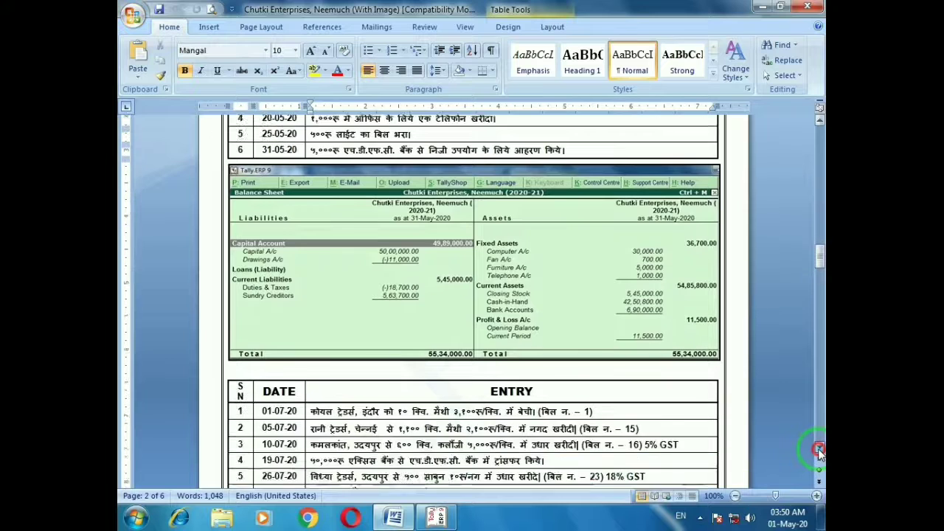
click(819, 450)
click(820, 449)
click(820, 449)
click(820, 450)
click(820, 450)
click(820, 450)
click(819, 449)
click(820, 450)
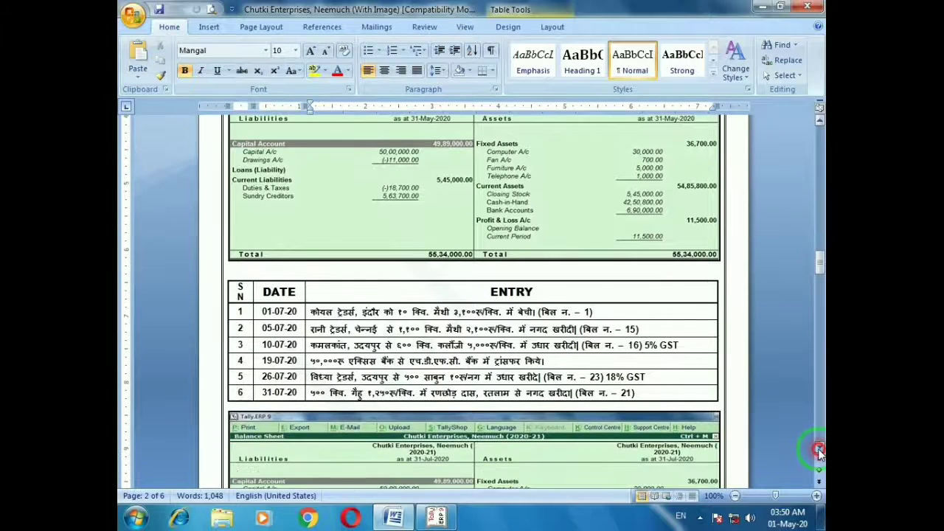
click(819, 450)
click(820, 449)
click(820, 449)
click(820, 449)
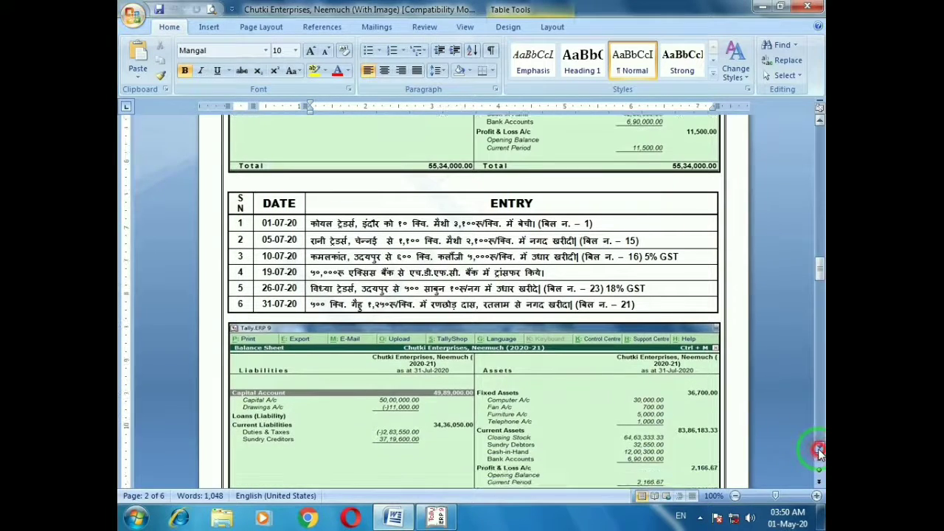
click(820, 449)
click(820, 449)
click(820, 450)
click(820, 449)
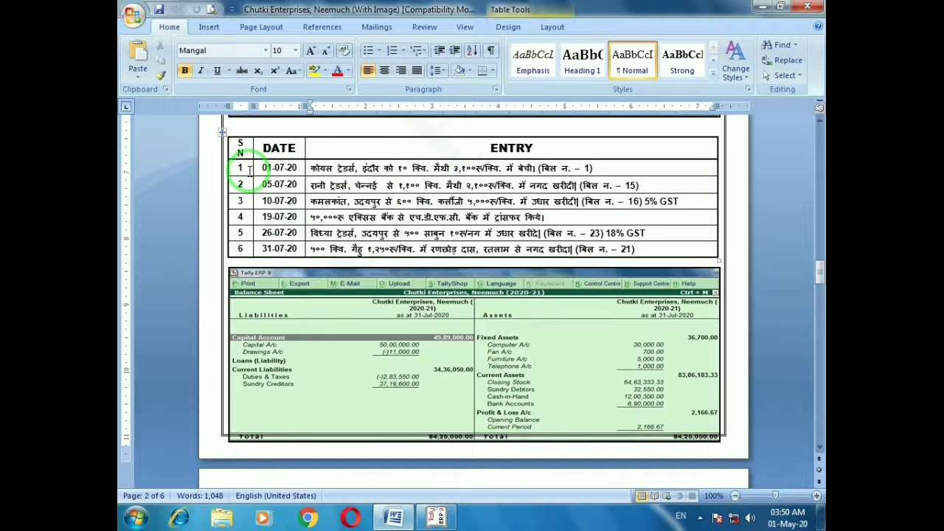
key(alt+Tab)
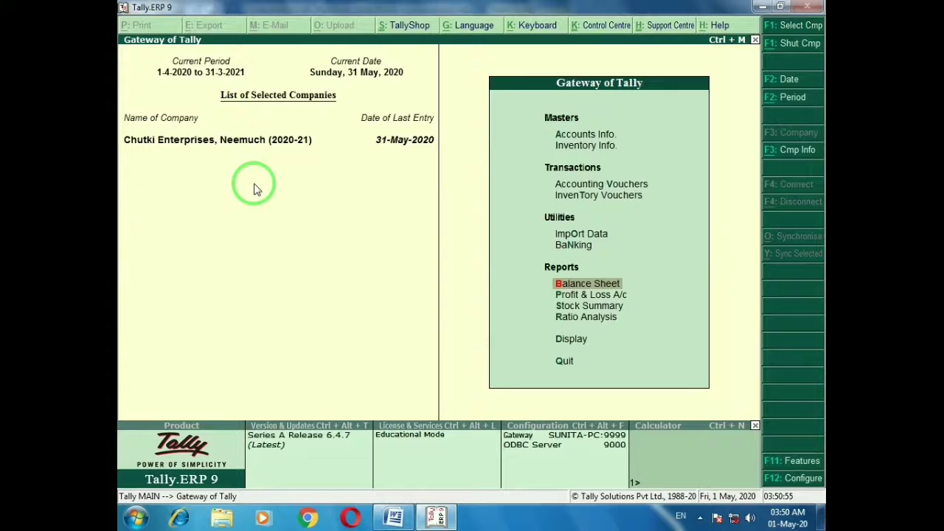
Open a voucher dated 1-Jul-2020 as Sales GST with the GST voucher class
key(v)
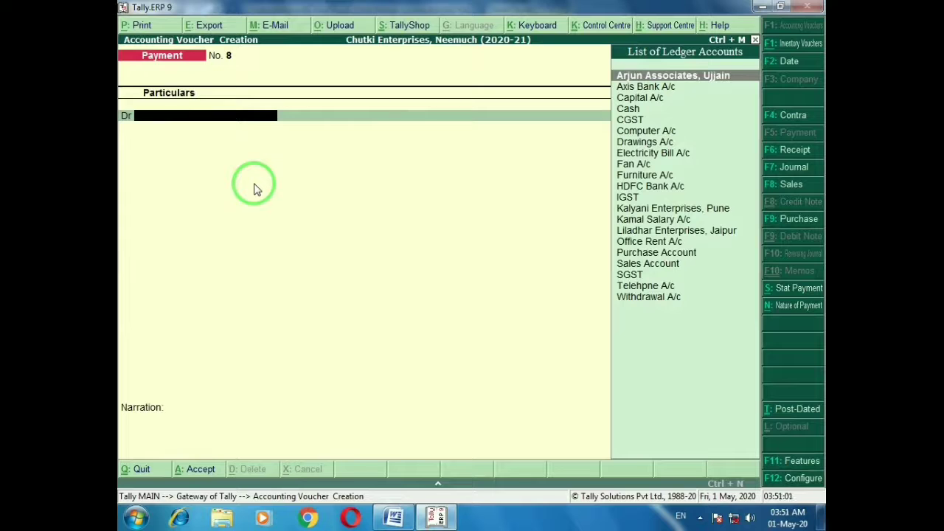
key(F2)
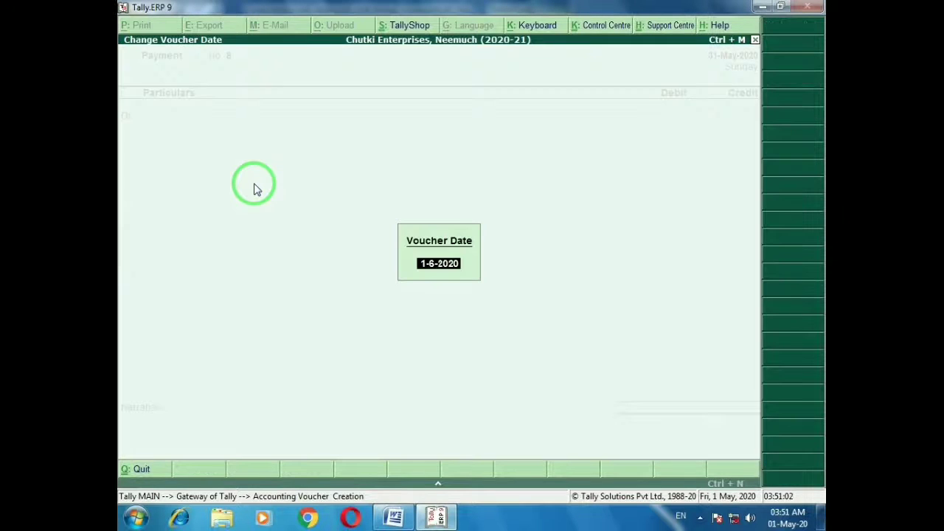
text(1-7)
key(Return)
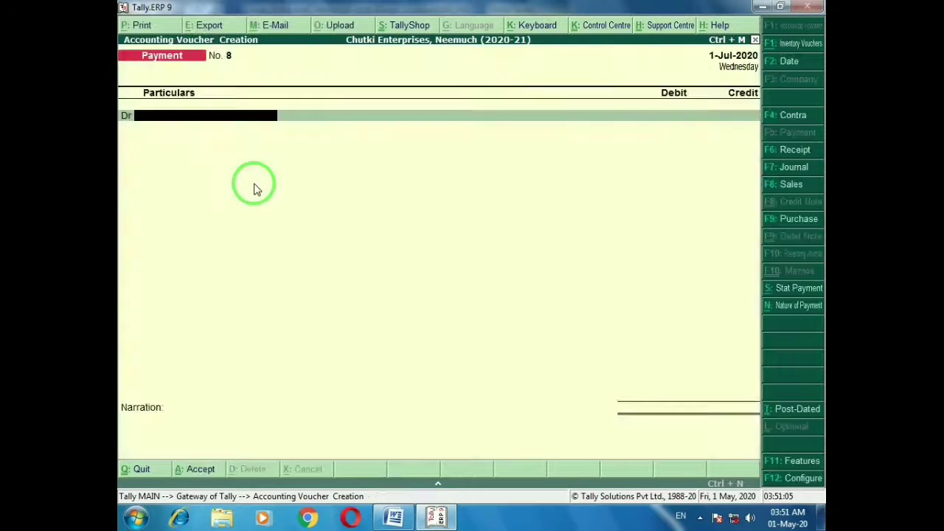
key(alt+Tab)
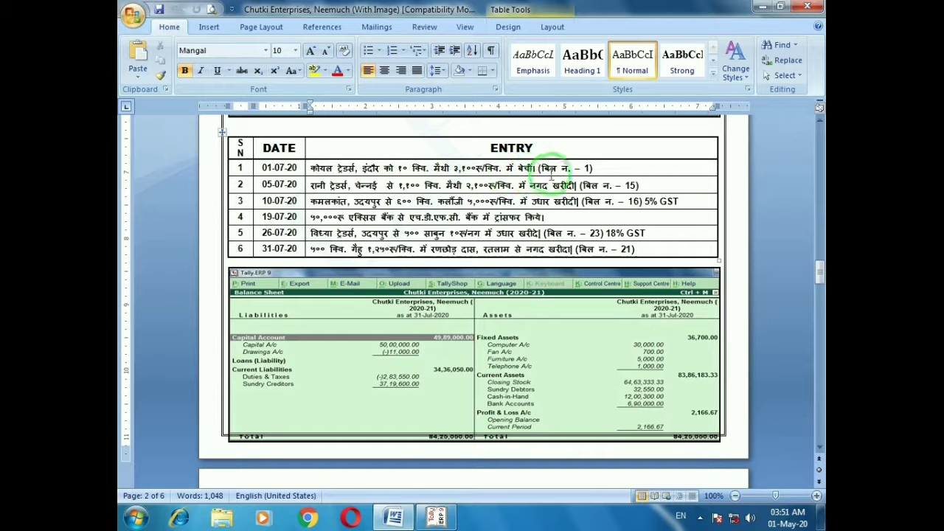
key(alt+Tab)
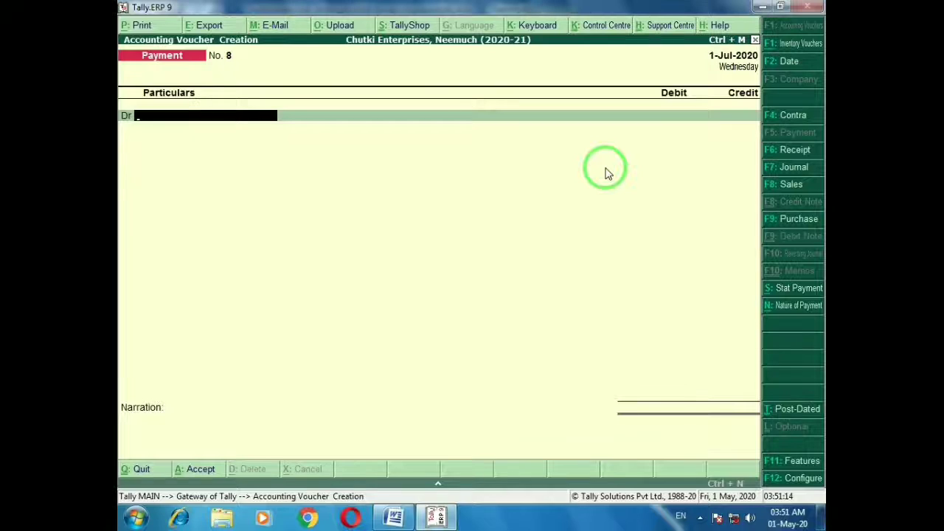
click(771, 188)
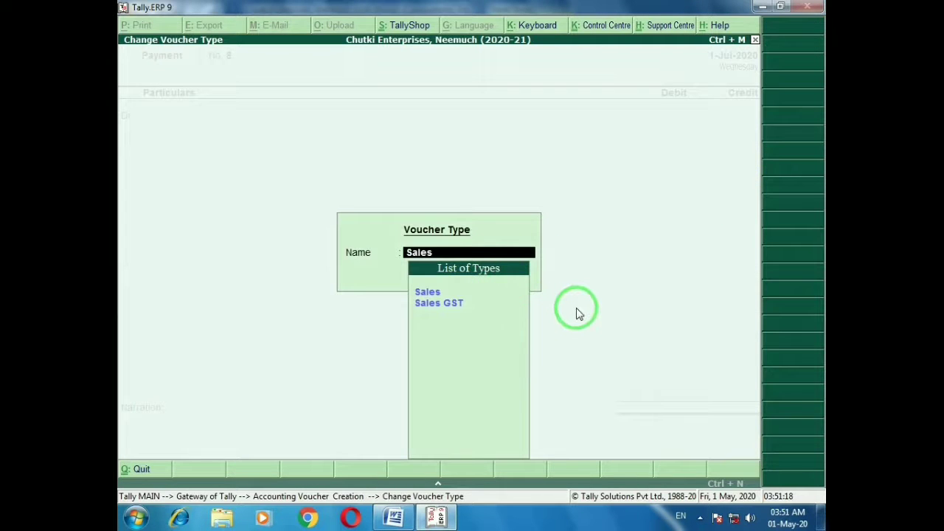
key(Down)
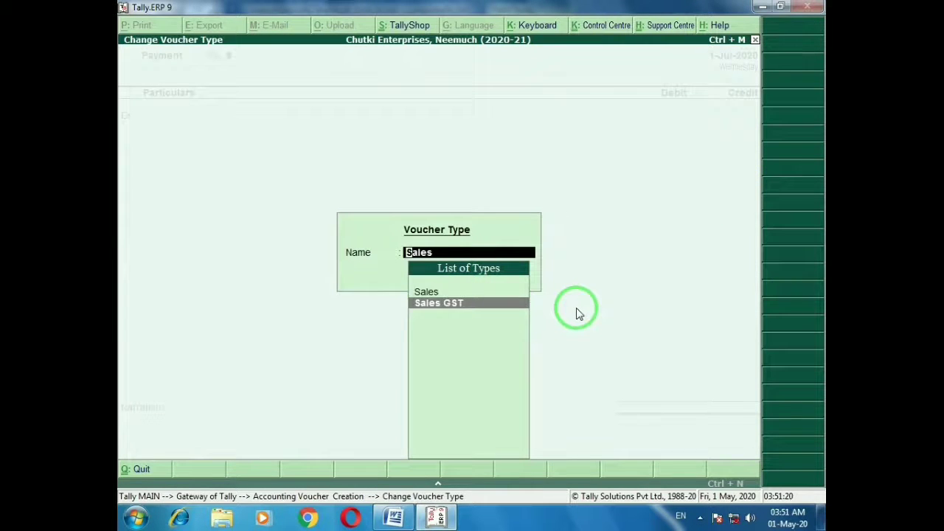
key(Return)
key(Down)
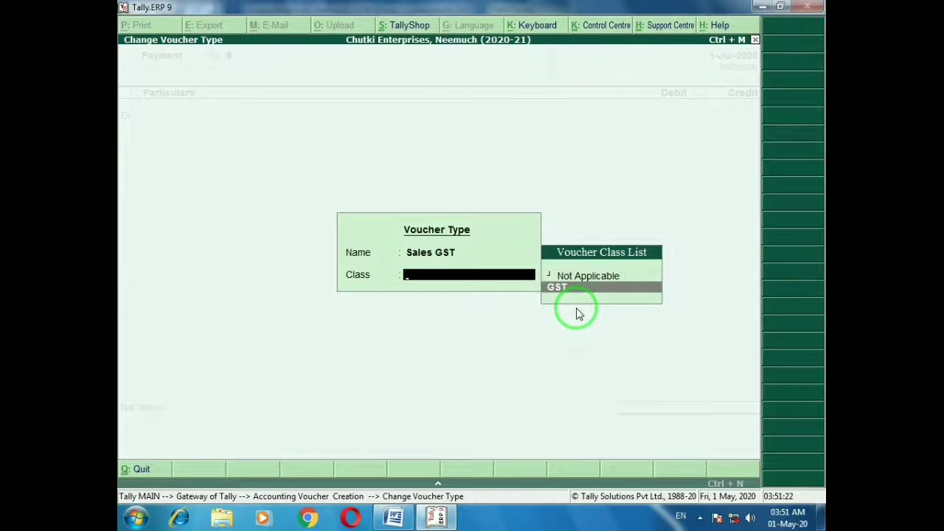
key(Return)
key(Return)
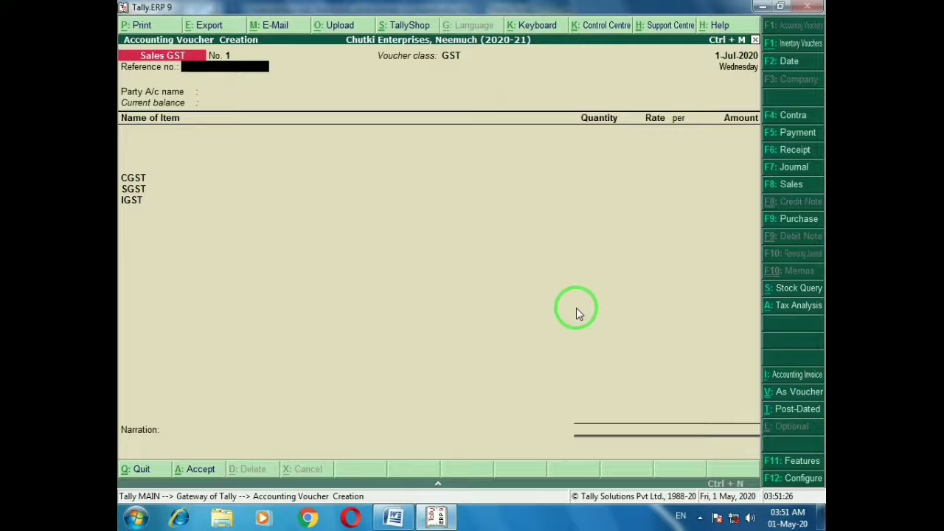
At Party A/c name, start creating party ledger 'Koyal Traders, Indore'
key(BackSpace)
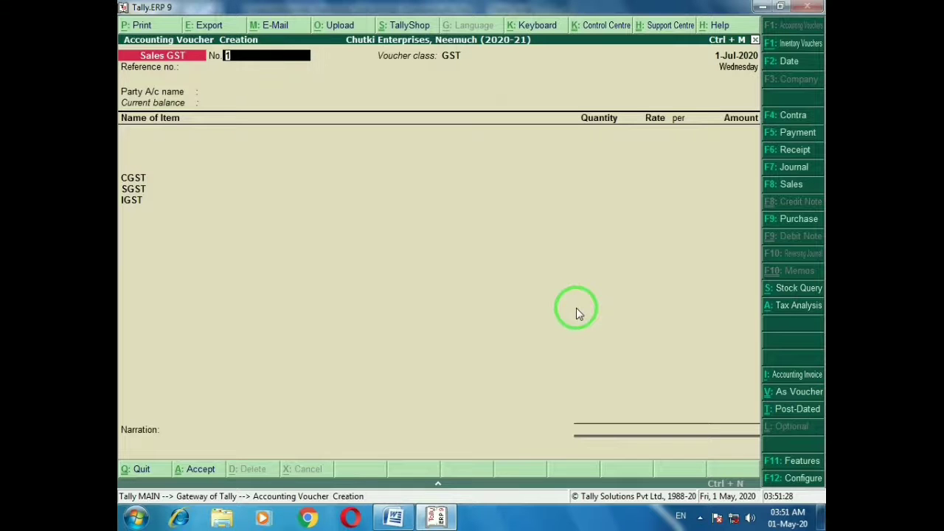
key(Return)
key(alt+Tab)
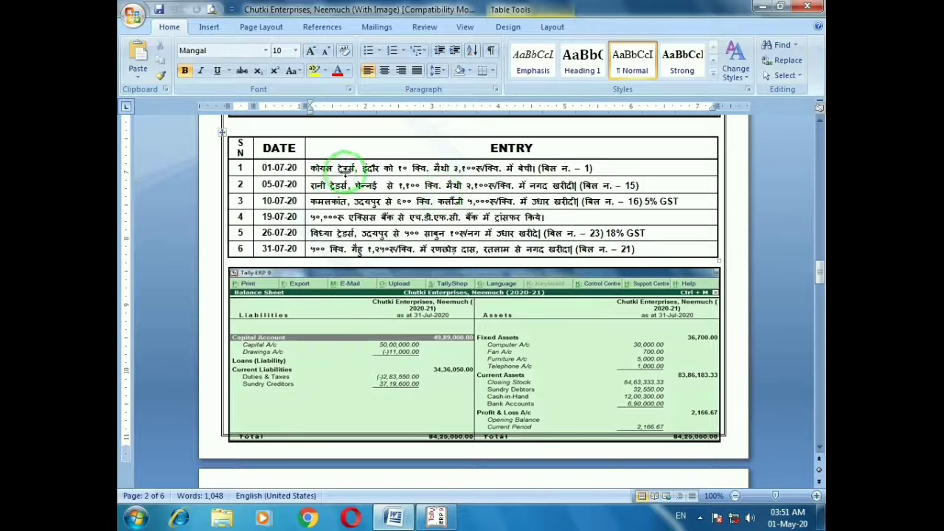
key(alt+Tab)
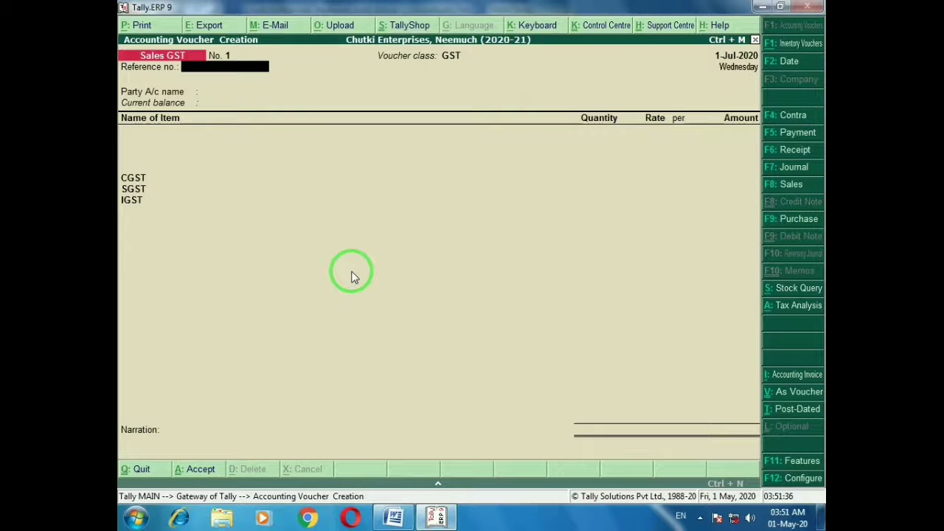
key(Return)
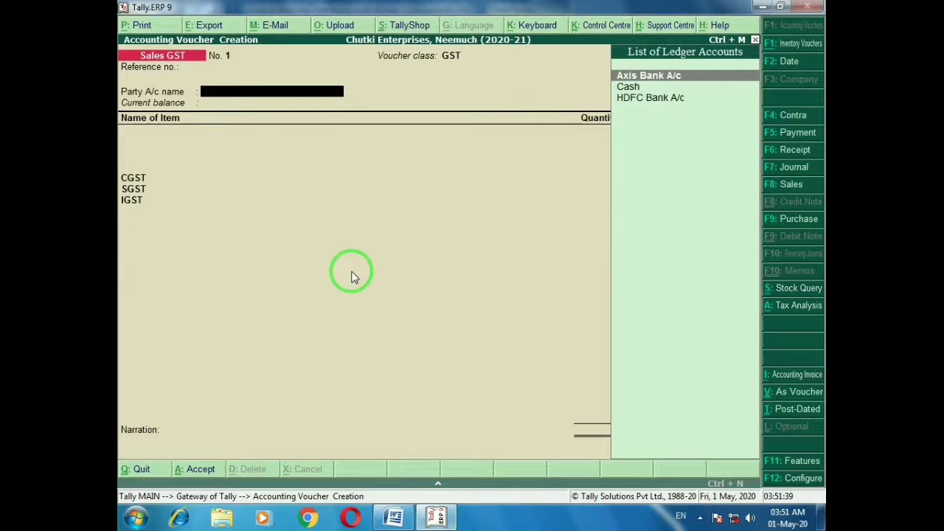
key(alt+c)
text(Koy)
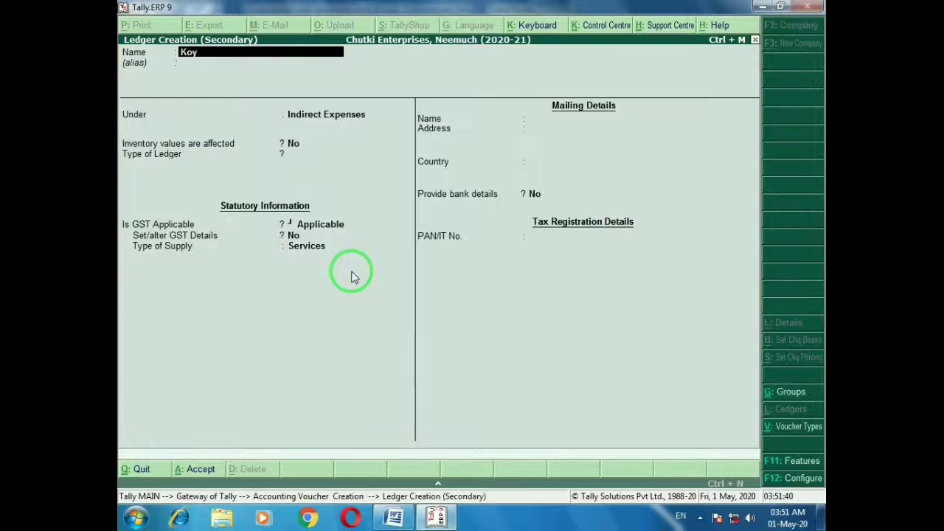
text(al Traders, Indore)
Put Koyal Traders, Indore under Sundry Debtors with address Indore, state Madhya Pradesh and its GSTIN, then accept
key(Return)
key(Return)
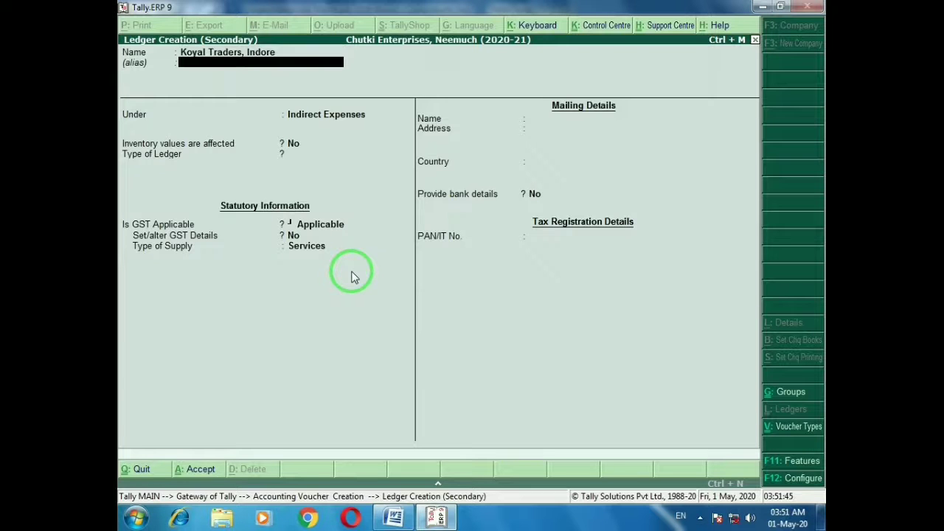
text(Sun)
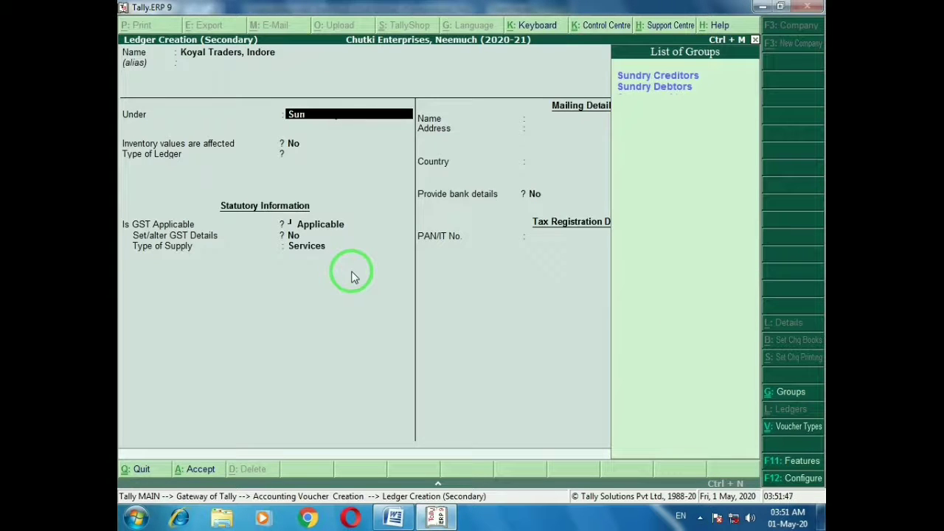
key(Down)
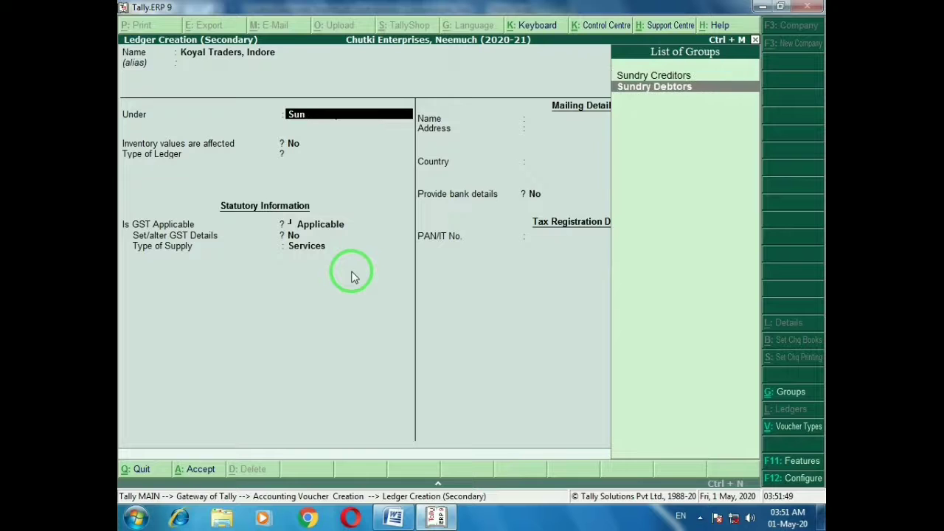
key(Return)
key(Return)
key(Return)
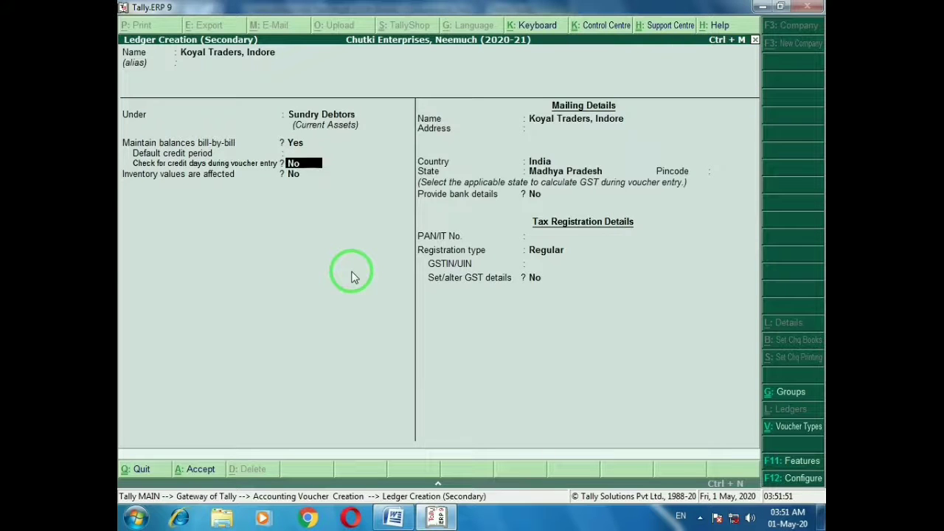
key(Return)
key(Return)
key(Return)
text(In)
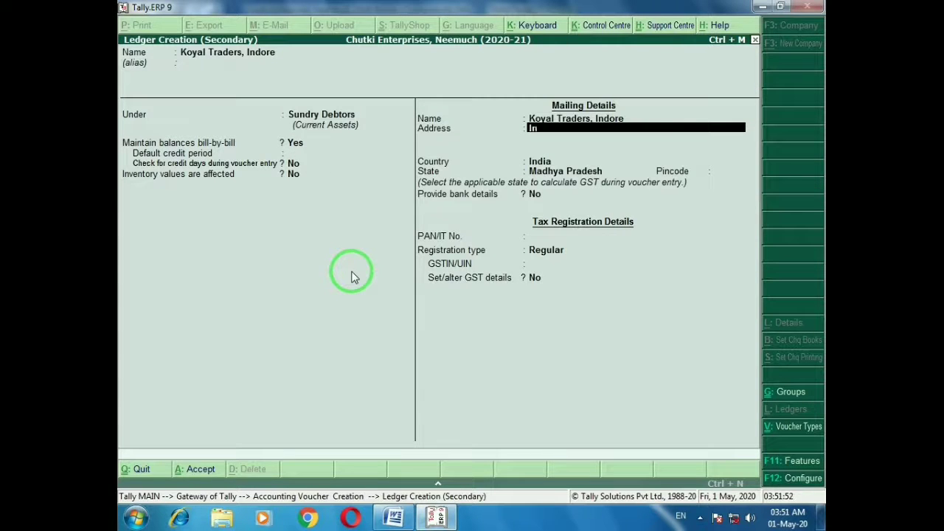
text(do)
key(Return)
key(Return)
key(Return)
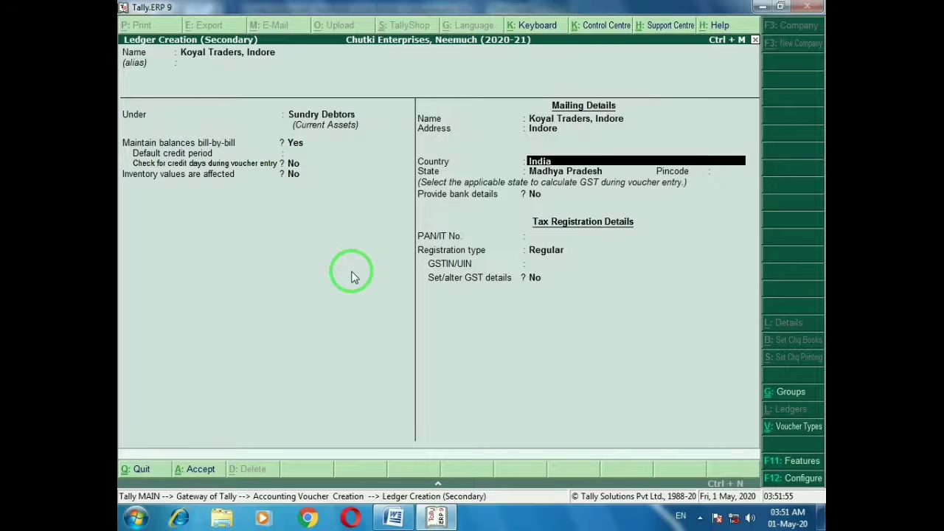
key(Return)
key(Return)
key(Return)
key(Return)
key(Return)
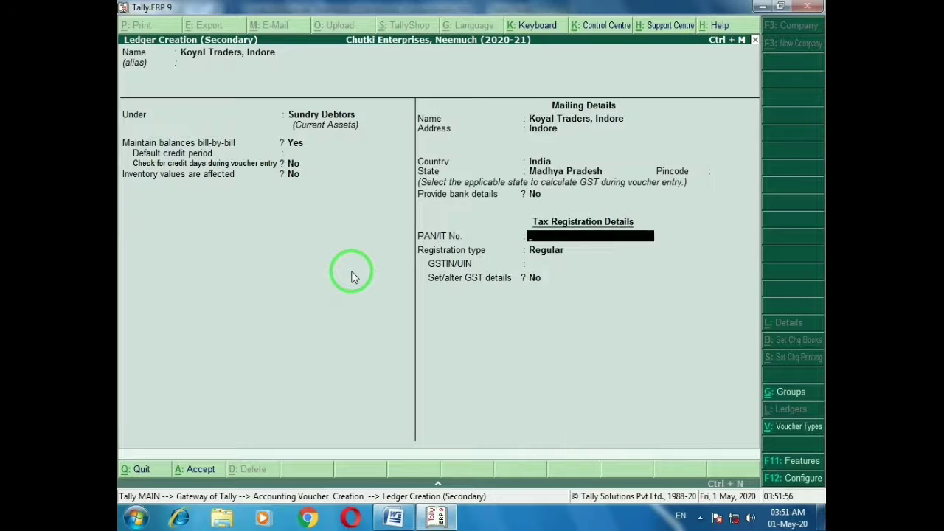
text(23)
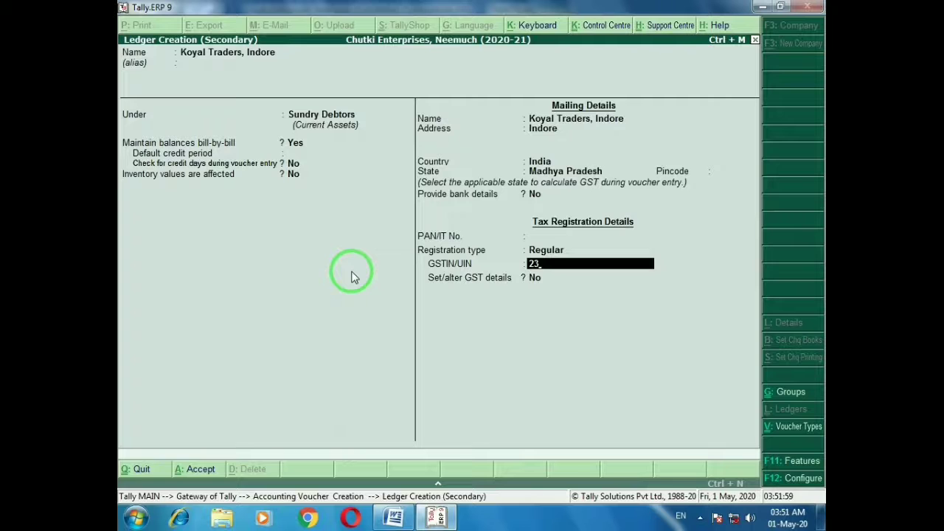
text(ADFLM1203A1Z1)
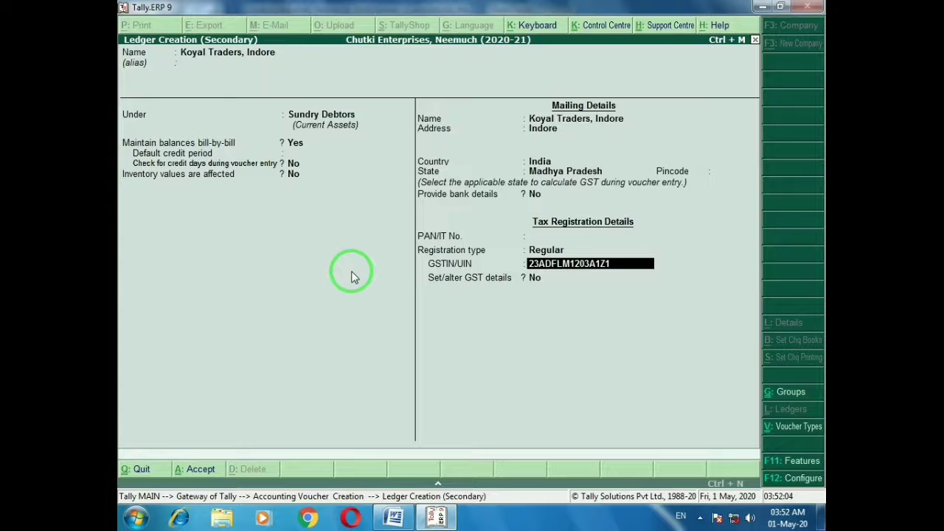
key(Return)
key(Return)
key(Return)
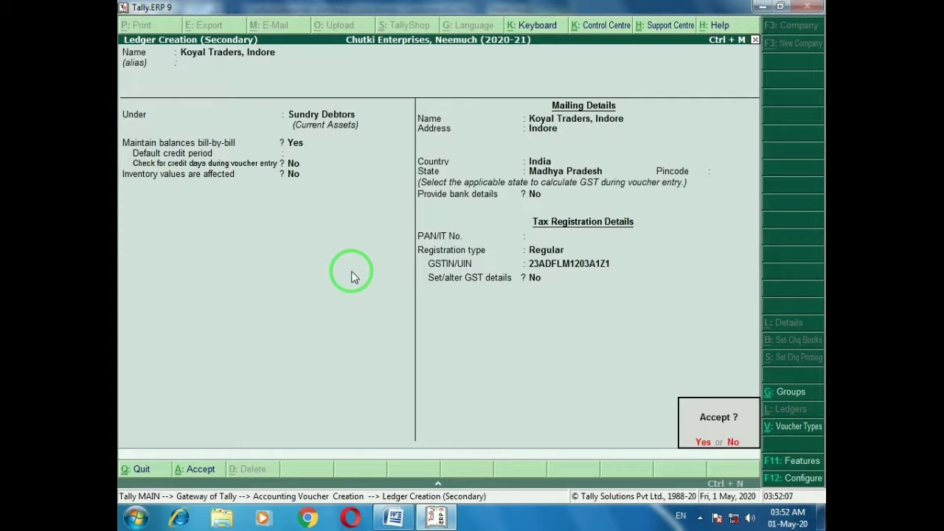
key(Return)
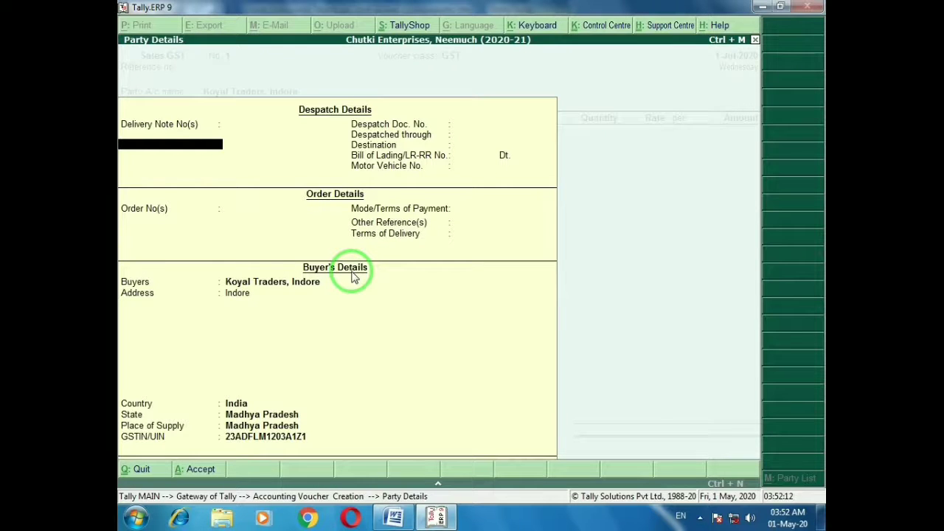
key(ctrl+a)
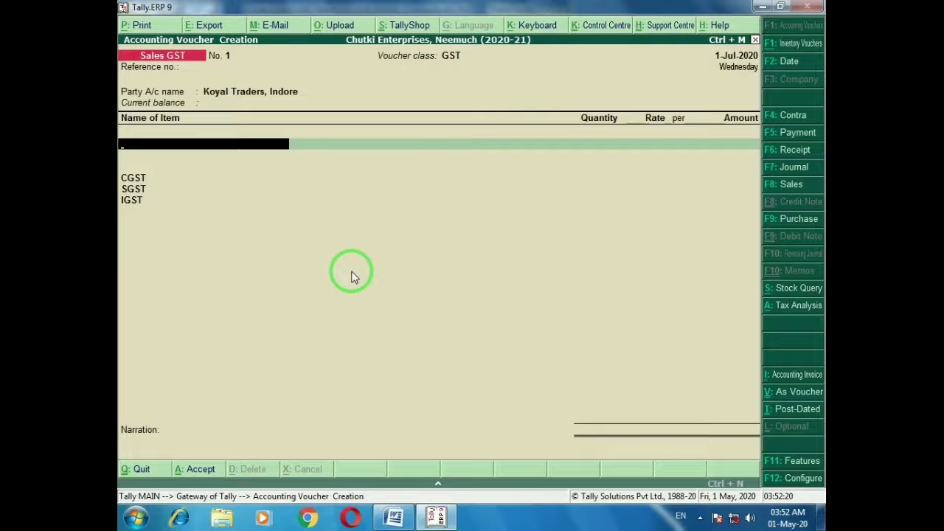
Bill 10 quintals of Fenugreek at a rate of 3,100 on the sales voucher
key(alt+Tab)
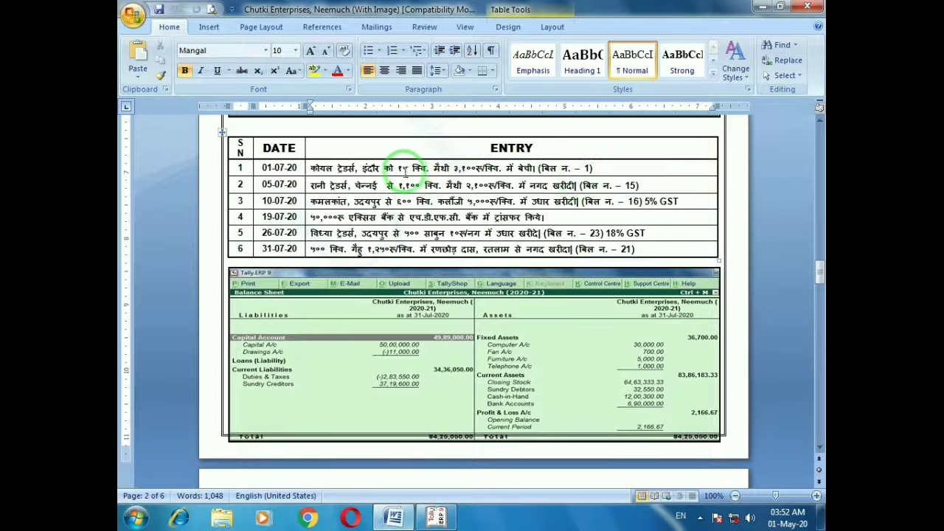
key(alt+Tab)
text(F)
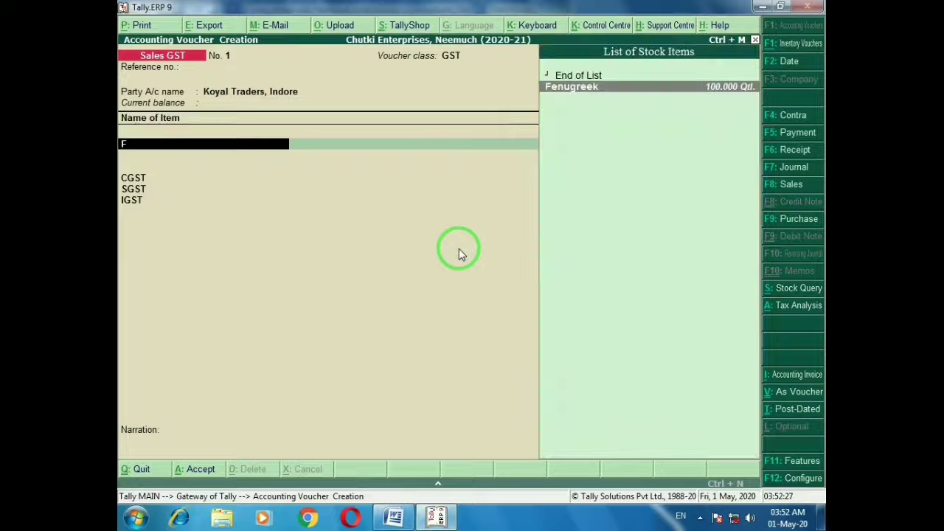
key(Return)
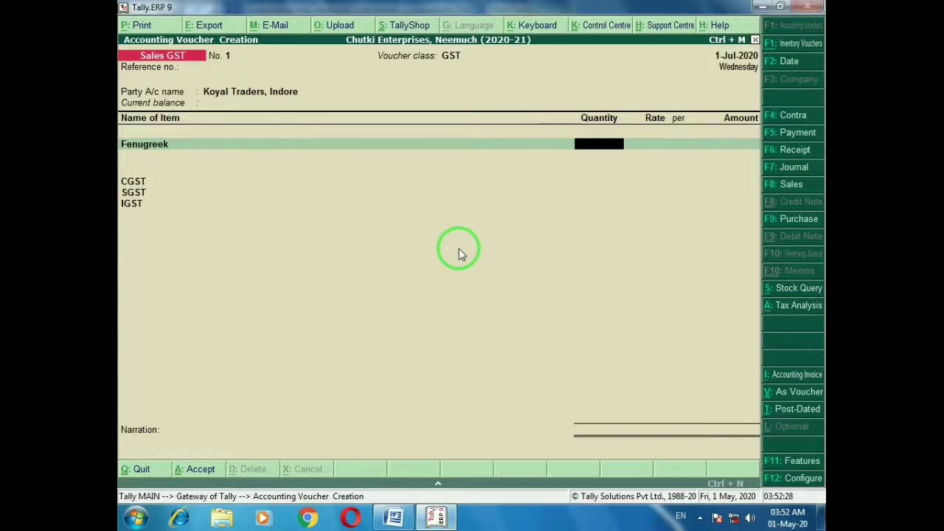
key(Return)
key(alt+Tab)
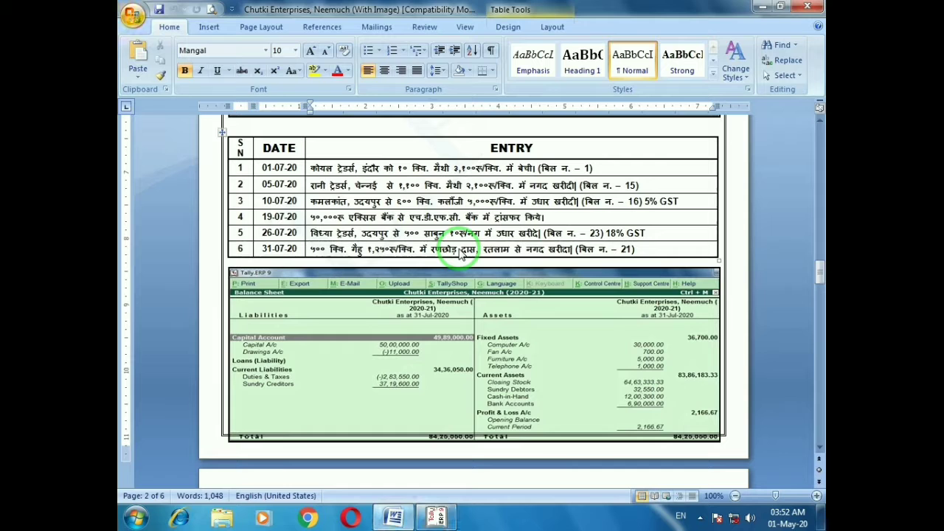
key(alt+Tab)
text(3100)
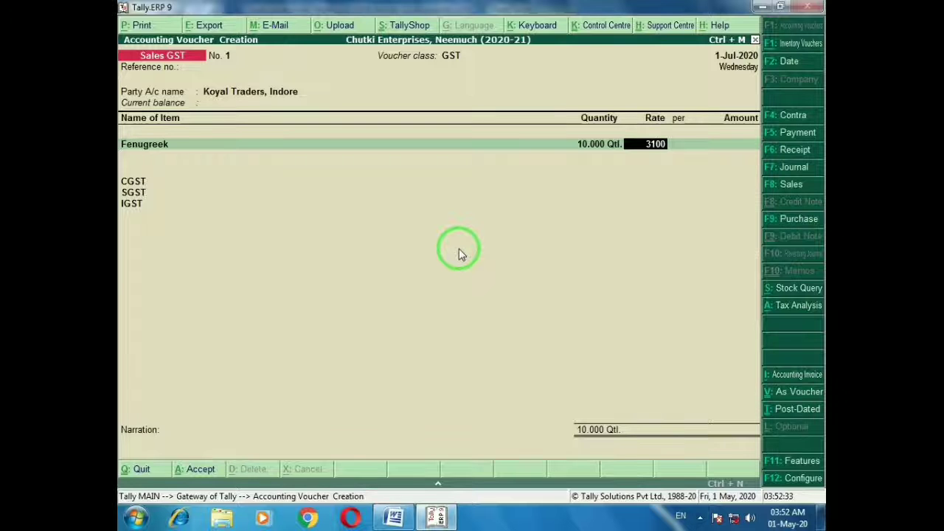
key(Return)
key(Return)
key(Return)
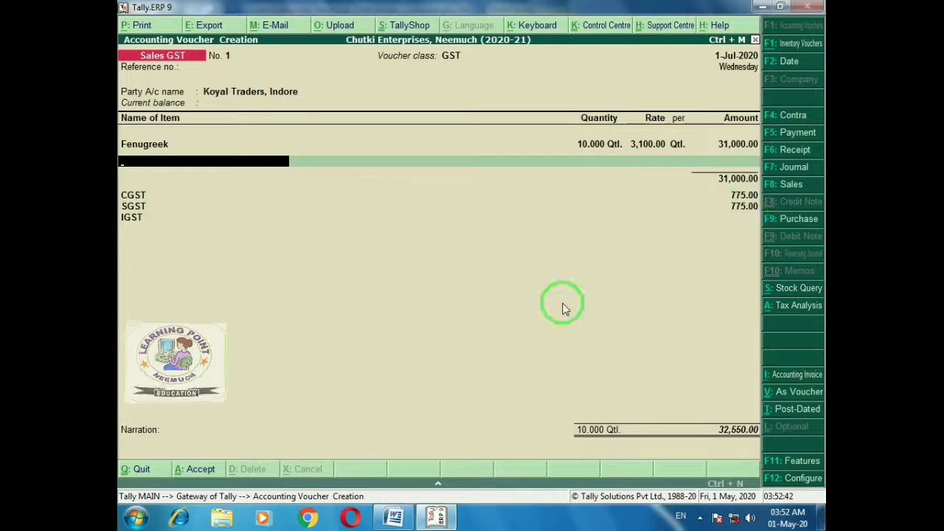
End the item list, skip narration and save the voucher totalling 32,550
key(Return)
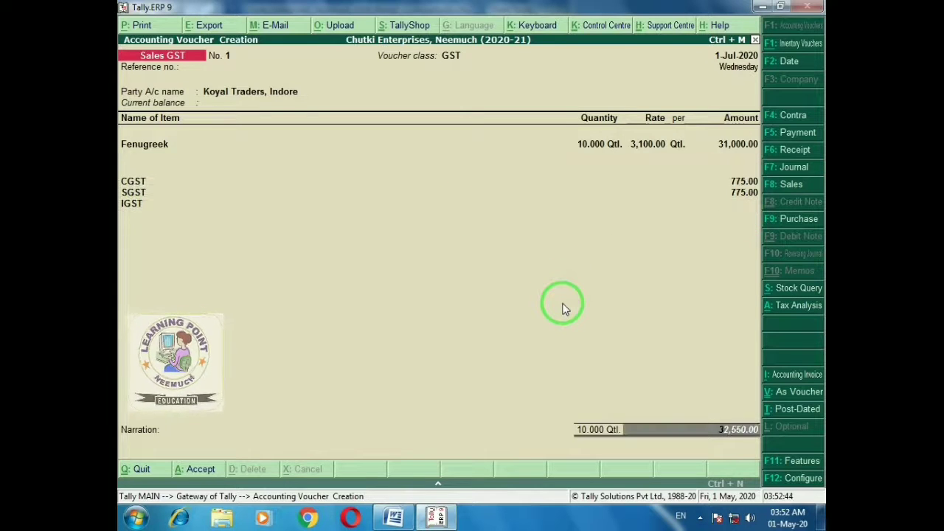
key(Return)
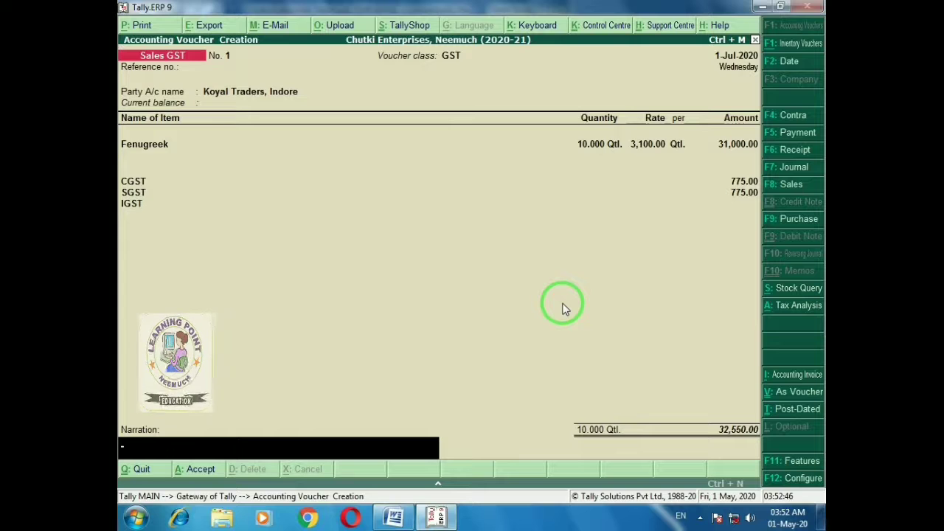
key(Return)
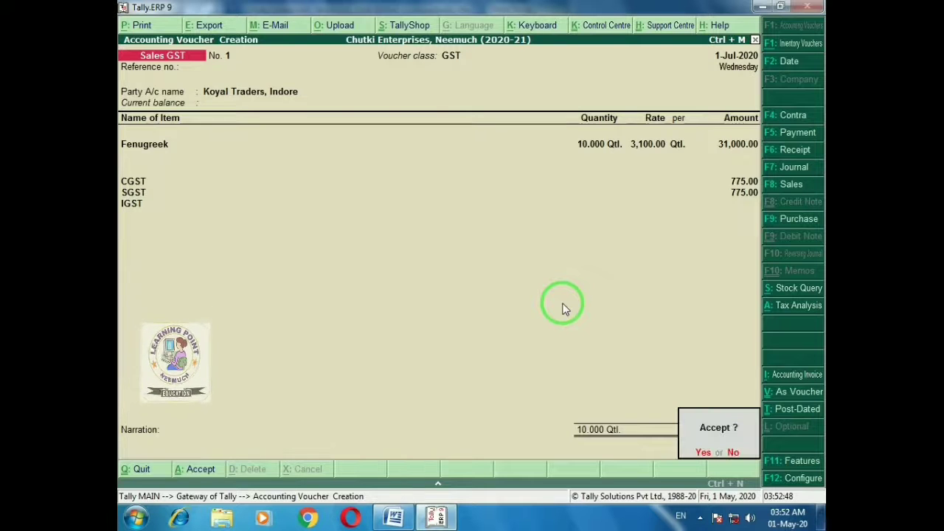
key(Return)
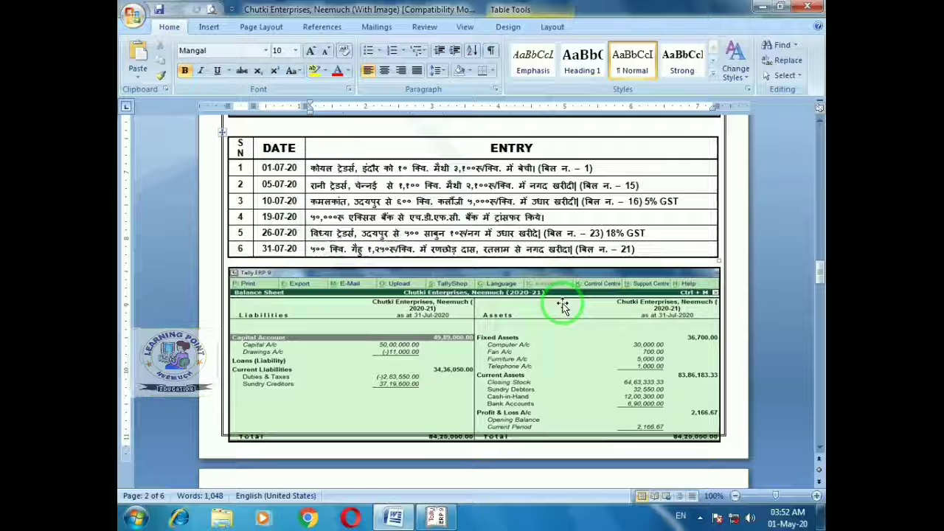
Accept voucher No. 2 and start a new party ledger from Party A/c name with Alt+C
key(alt+Tab)
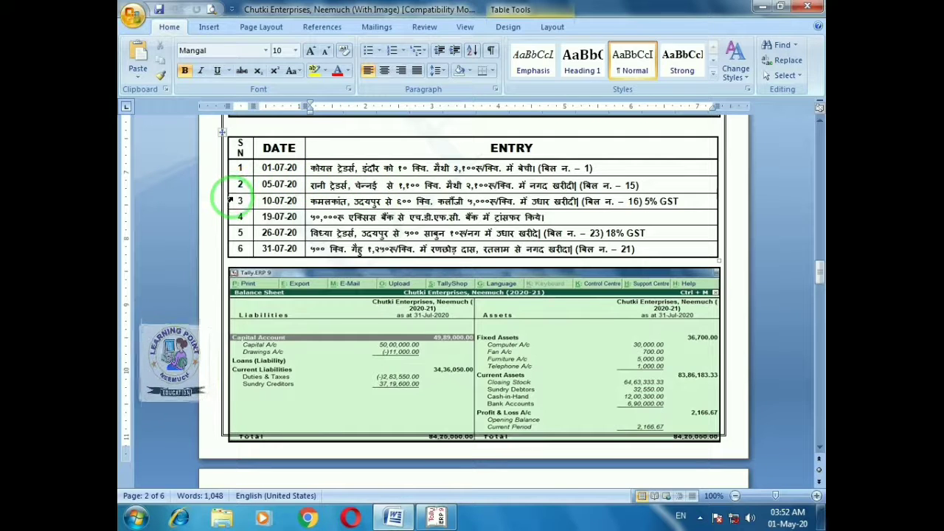
key(alt+Tab)
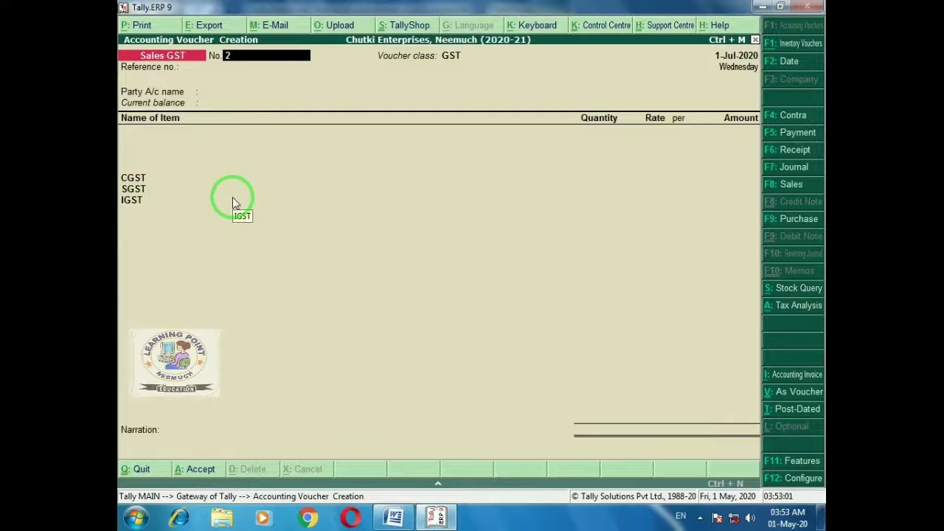
key(Return)
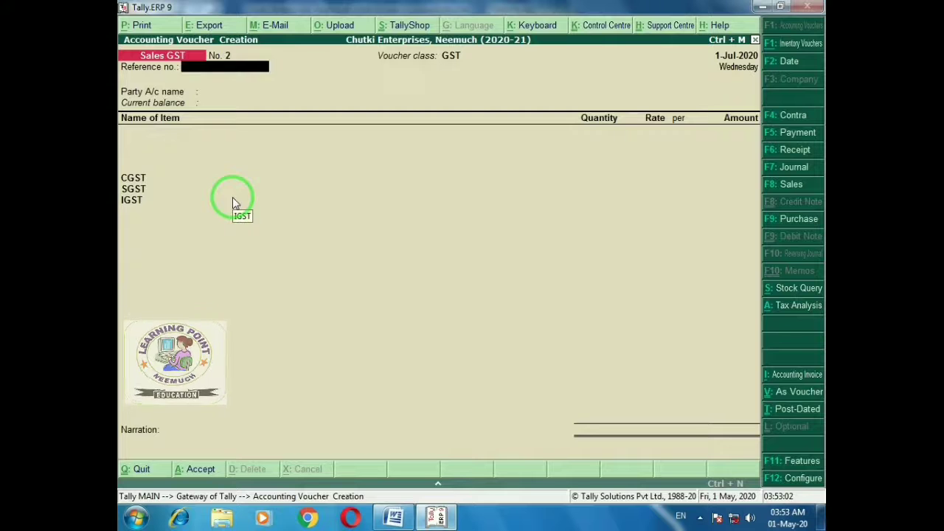
key(Return)
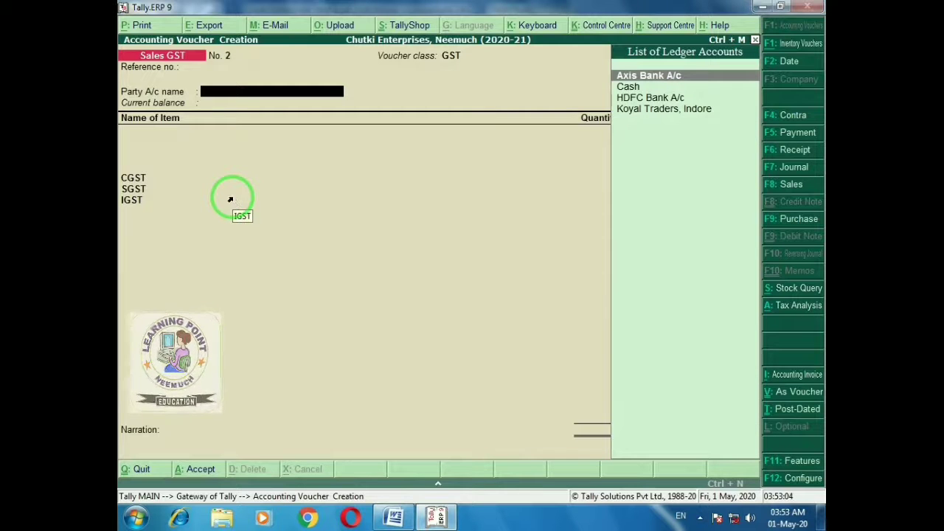
key(alt+Tab)
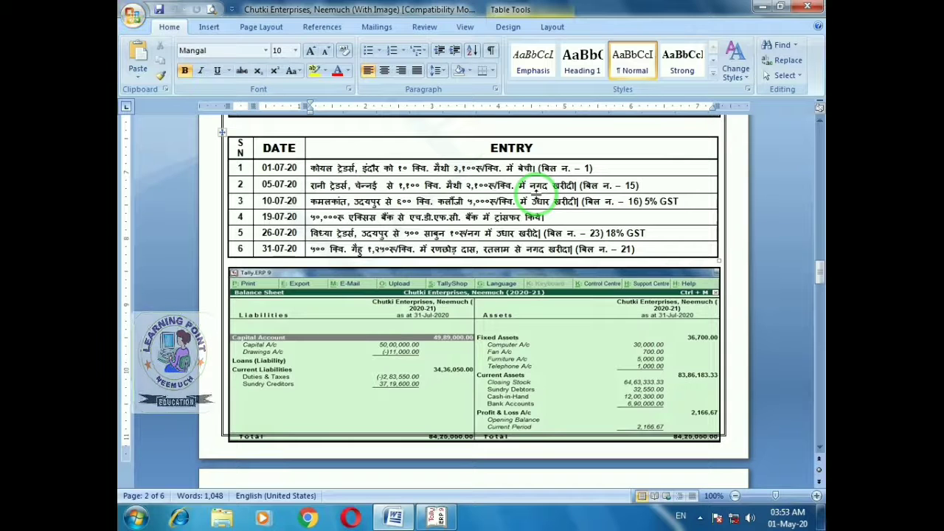
key(alt+Tab)
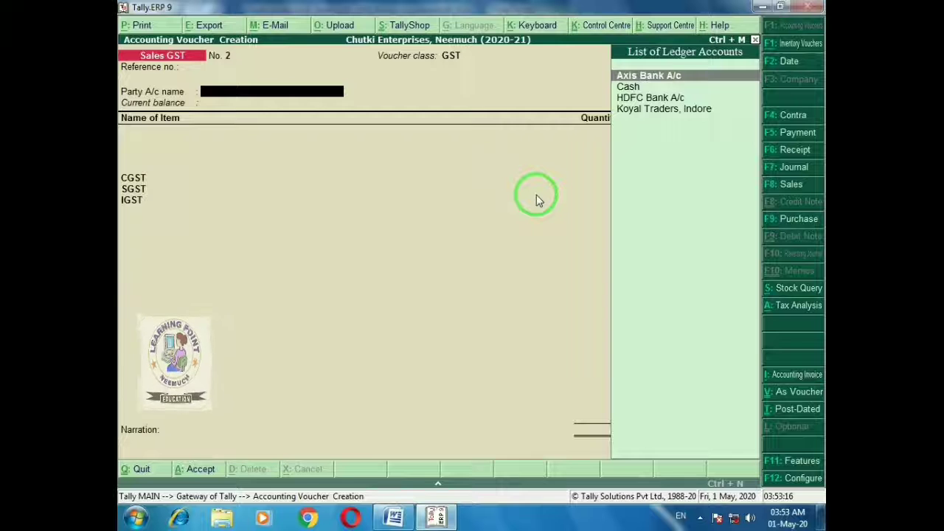
text(Ca)
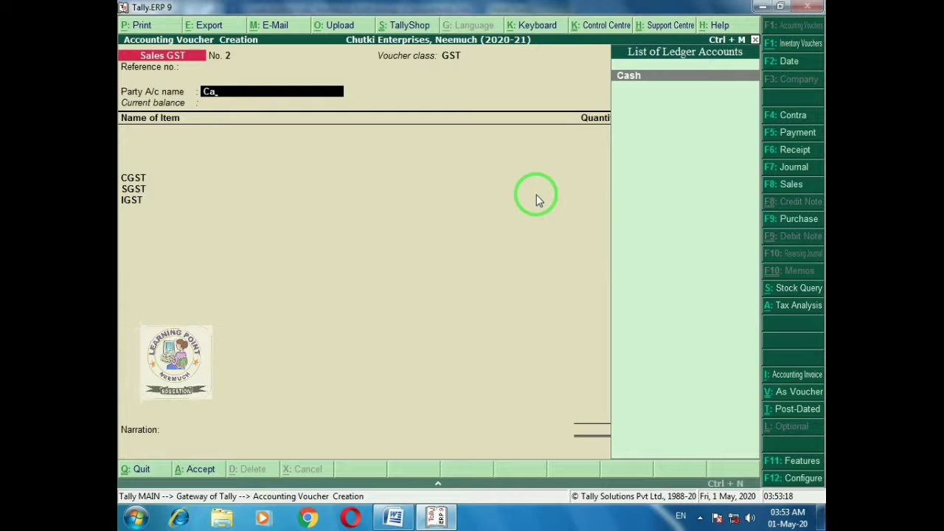
key(BackSpace)
key(BackSpace)
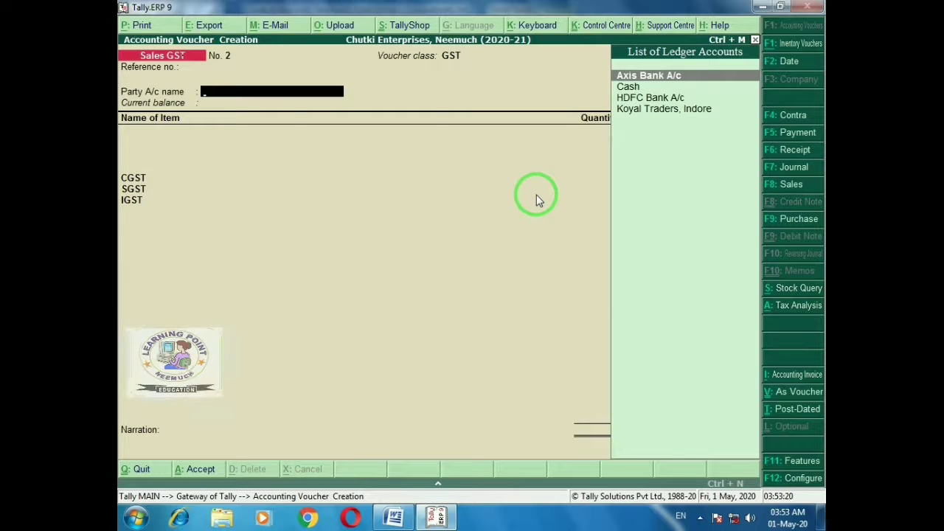
key(alt+c)
Name the ledger Rani Traders, Chennai under Sundry Debtors with address Chennai
text(Rani)
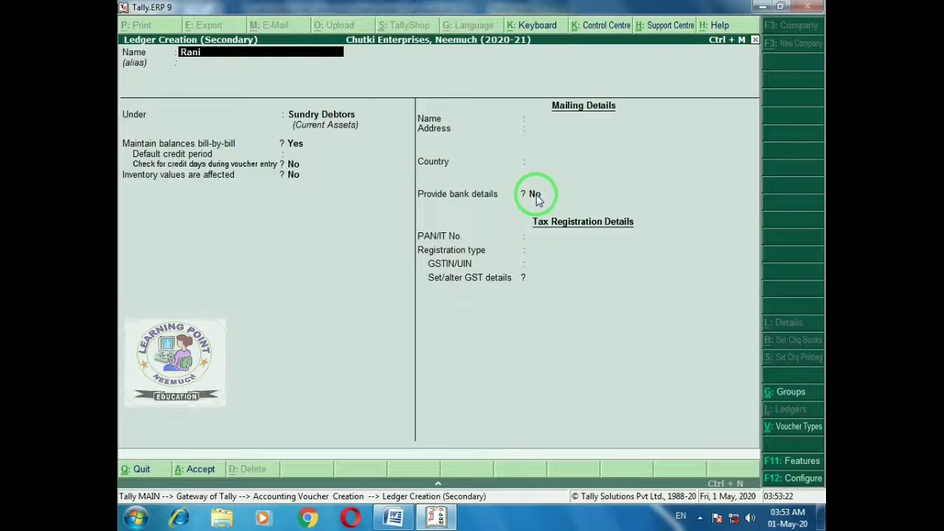
text( Traders)
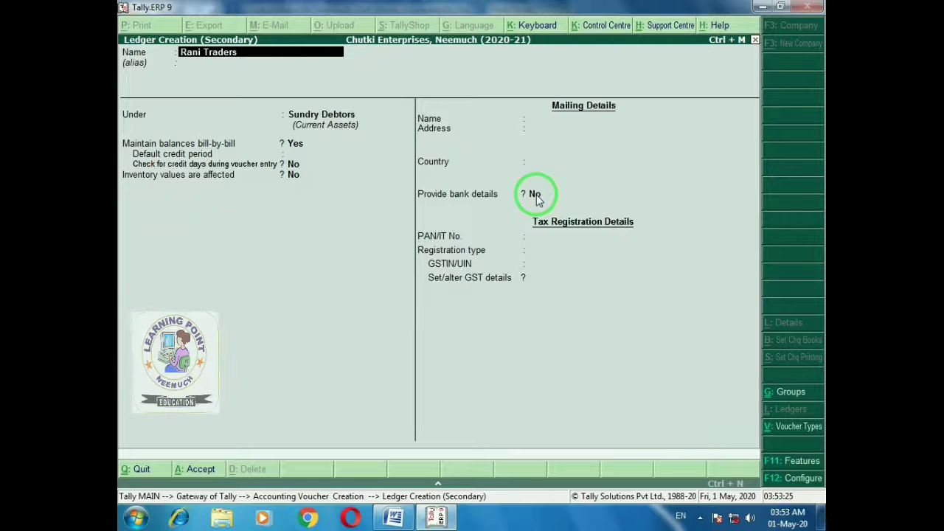
text(, Chennai)
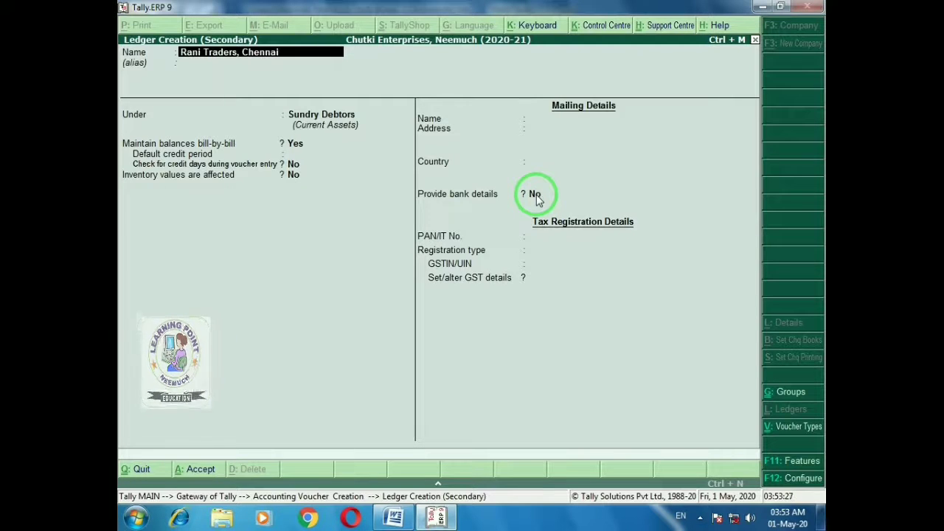
key(Return)
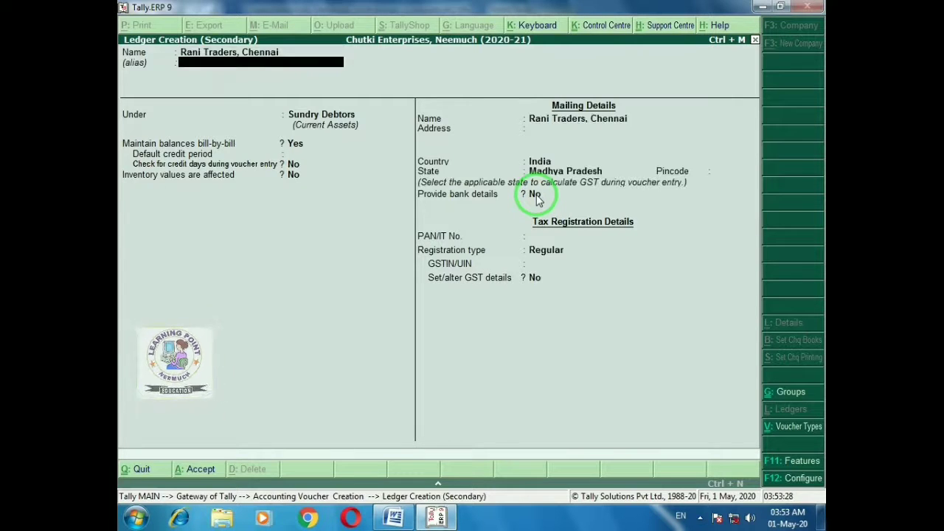
key(alt+Tab)
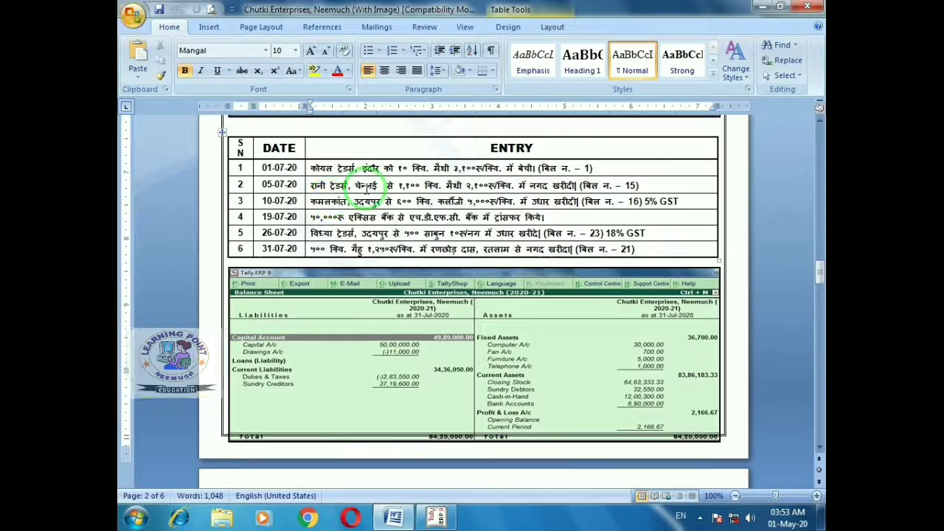
key(alt+Tab)
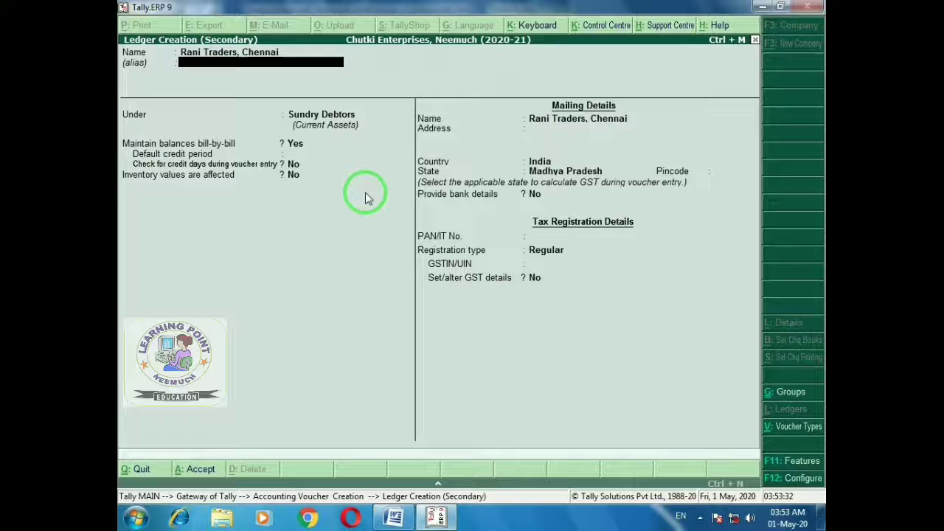
key(Return)
key(Return)
key(Return)
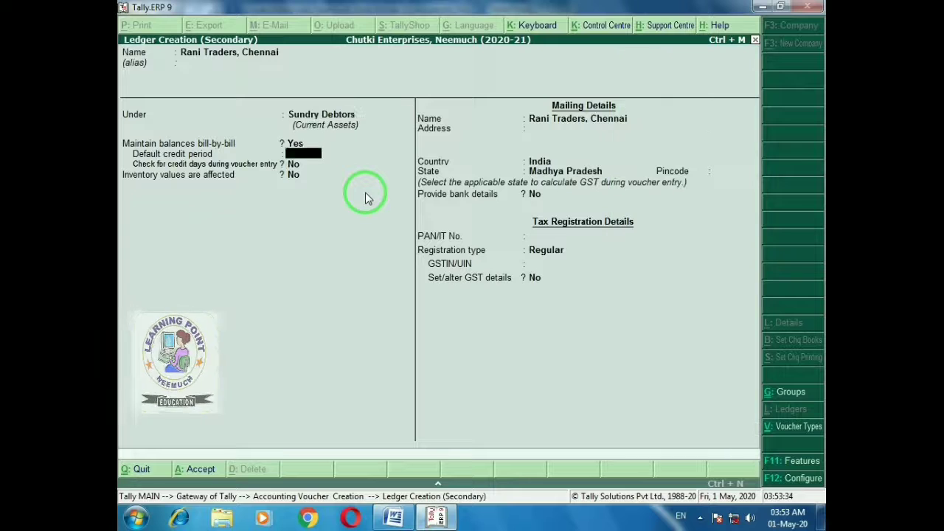
key(Return)
key(Return)
key(Return)
key(Return)
text(Chennai)
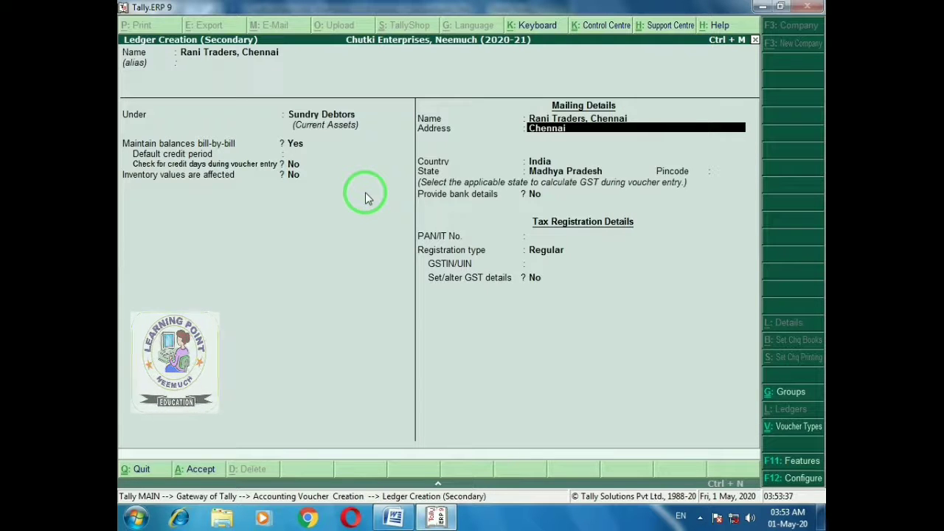
key(Return)
key(Return)
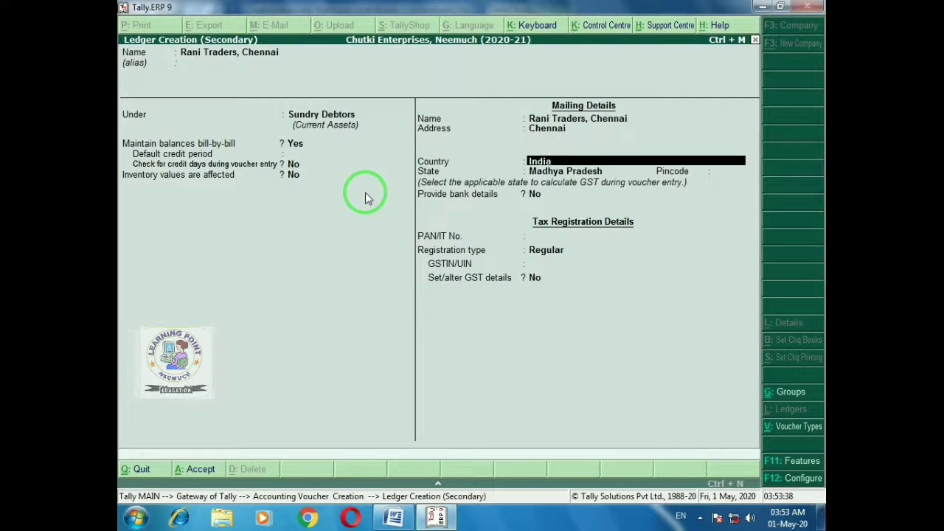
key(Return)
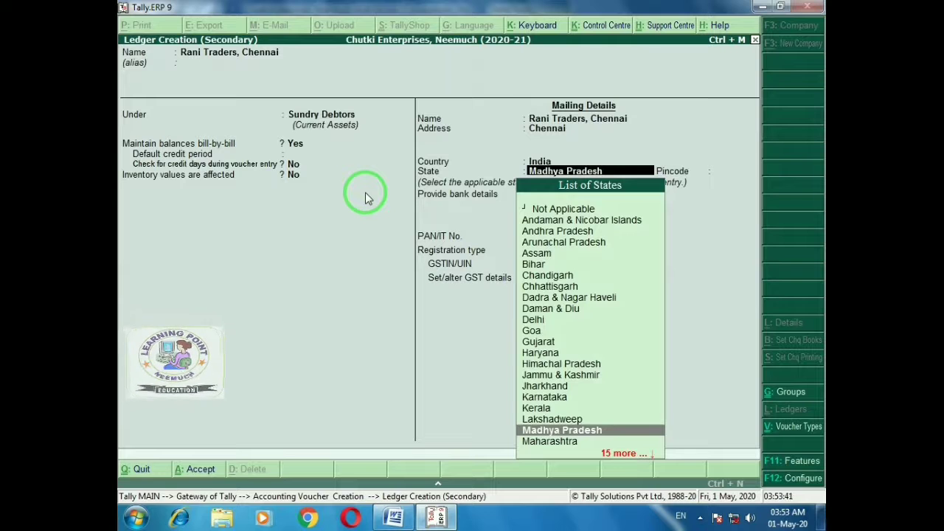
Set state Tamil Nadu, Regular registration and the party's GSTIN, then accept the ledger
text(Tami)
key(Return)
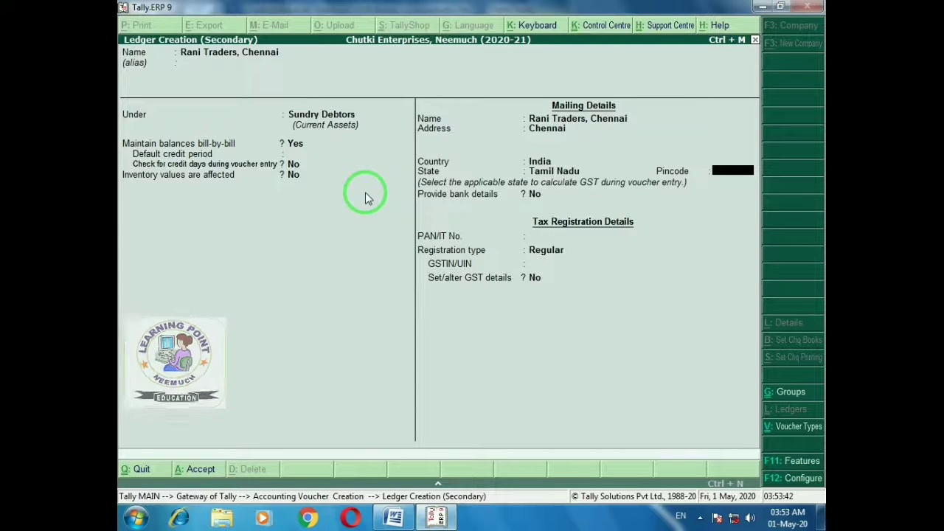
key(Return)
key(Return)
key(Return)
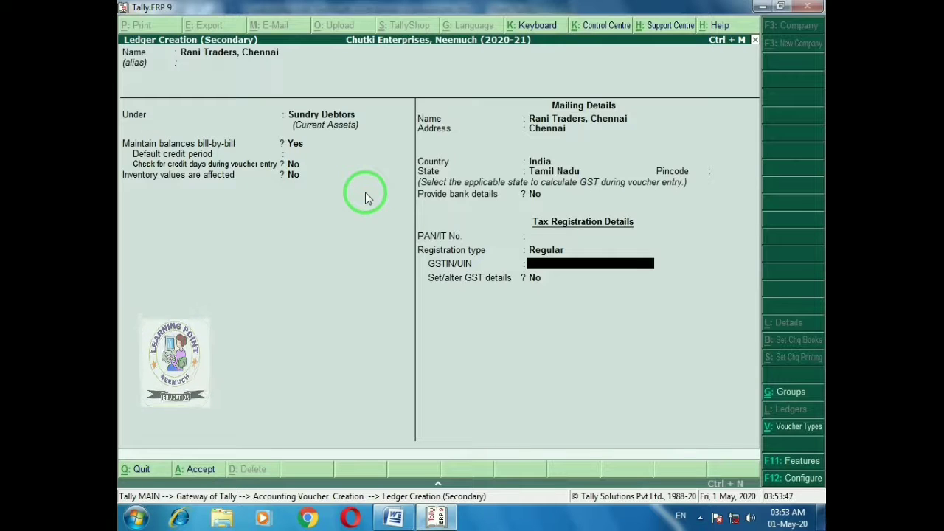
text(33ASDFZ)
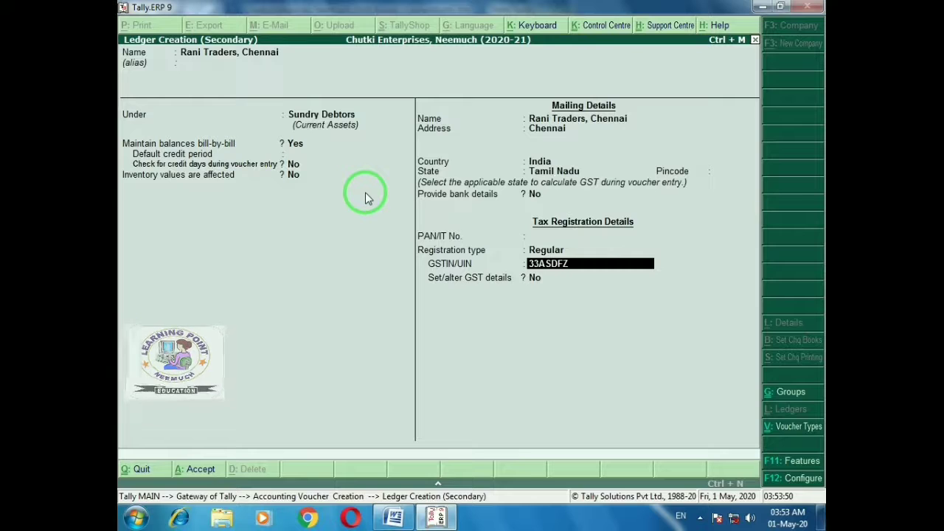
text(1)
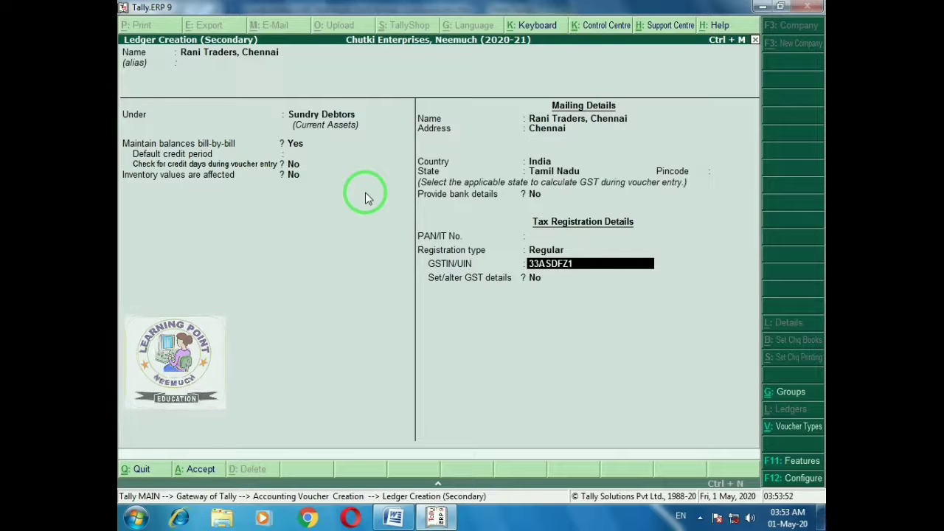
text(203A1Z)
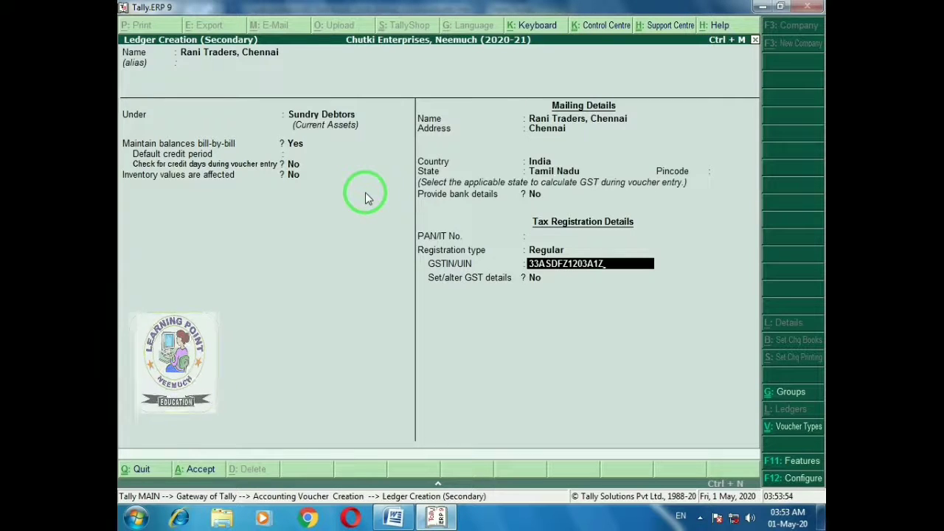
text(1)
key(Return)
key(Return)
key(Return)
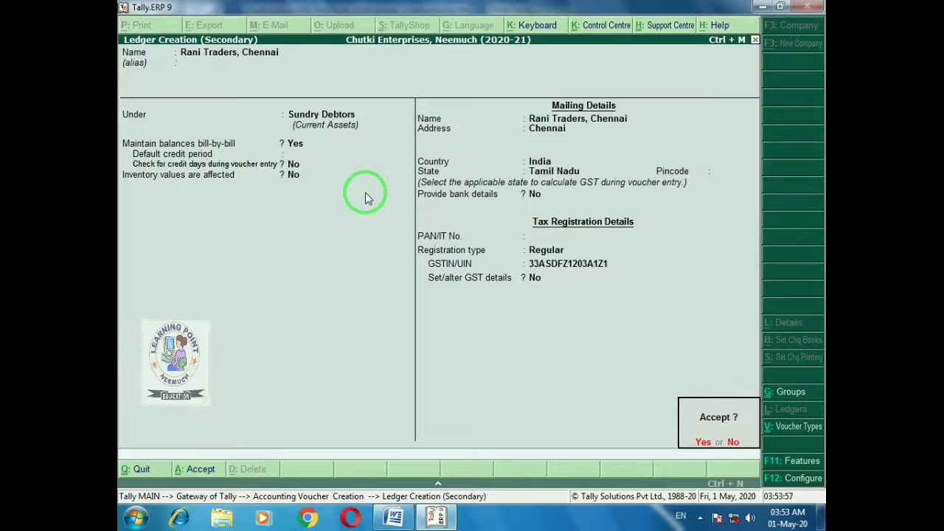
key(Return)
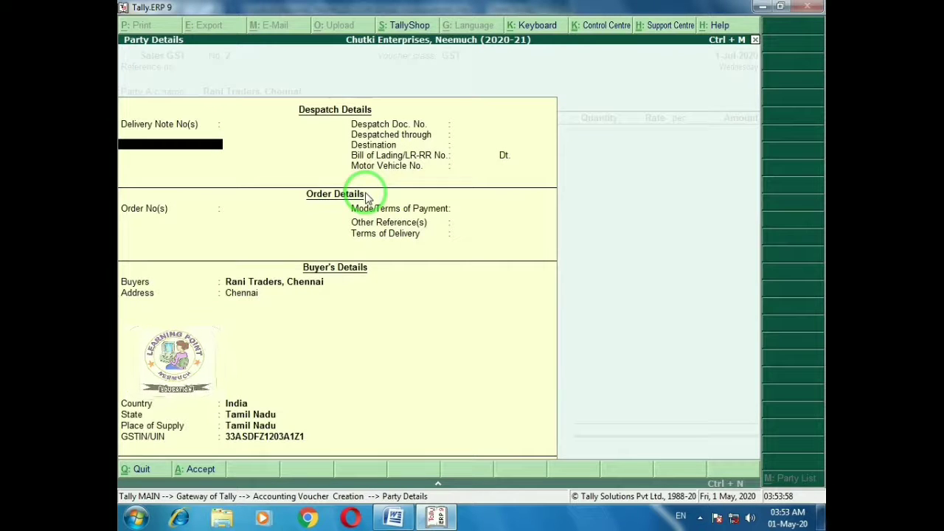
key(ctrl+a)
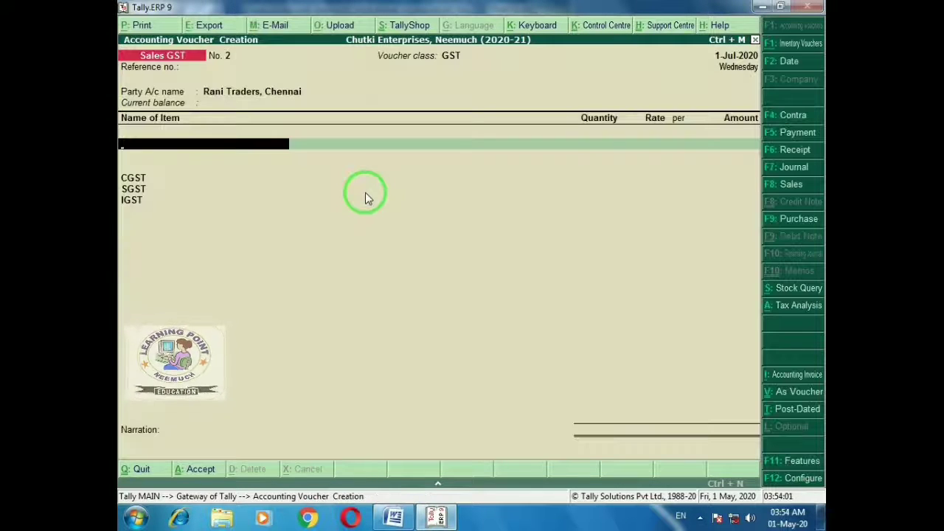
key(alt+Tab)
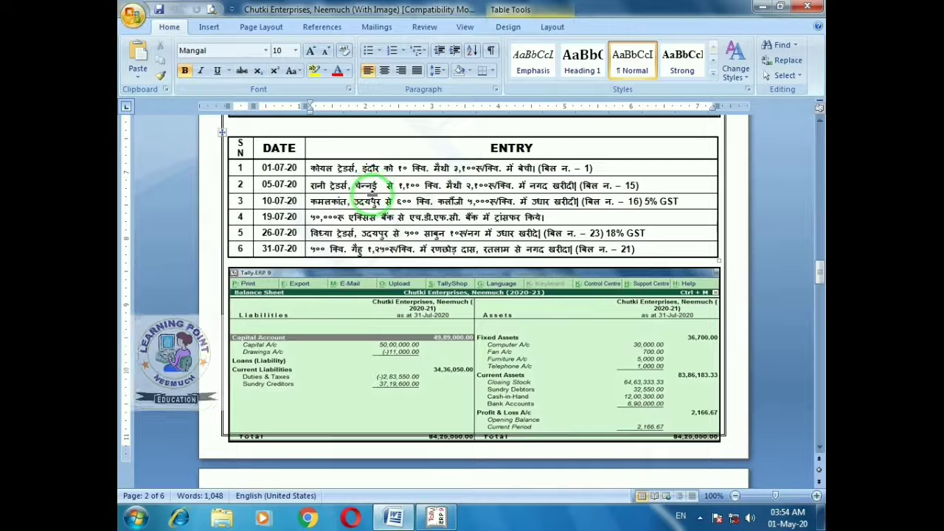
Change the sales voucher's party account to Cash
key(alt)
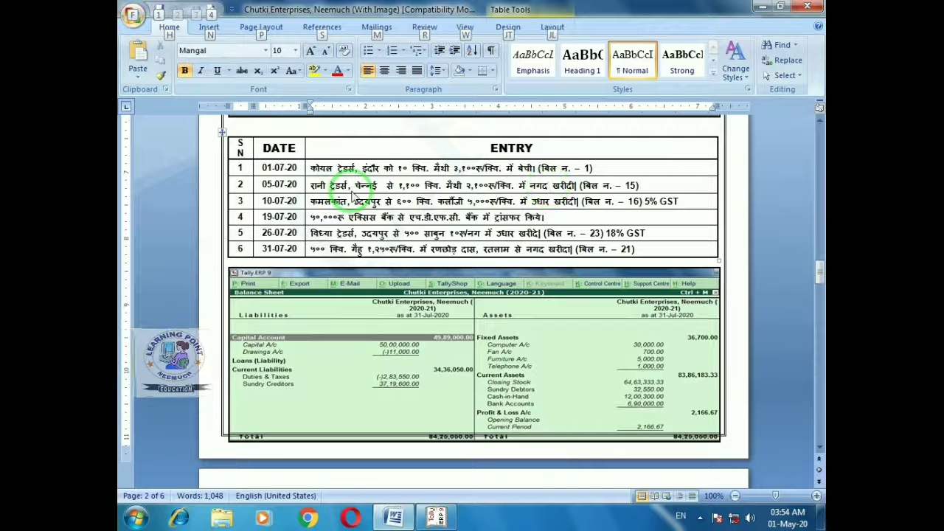
key(alt+Tab)
key(BackSpace)
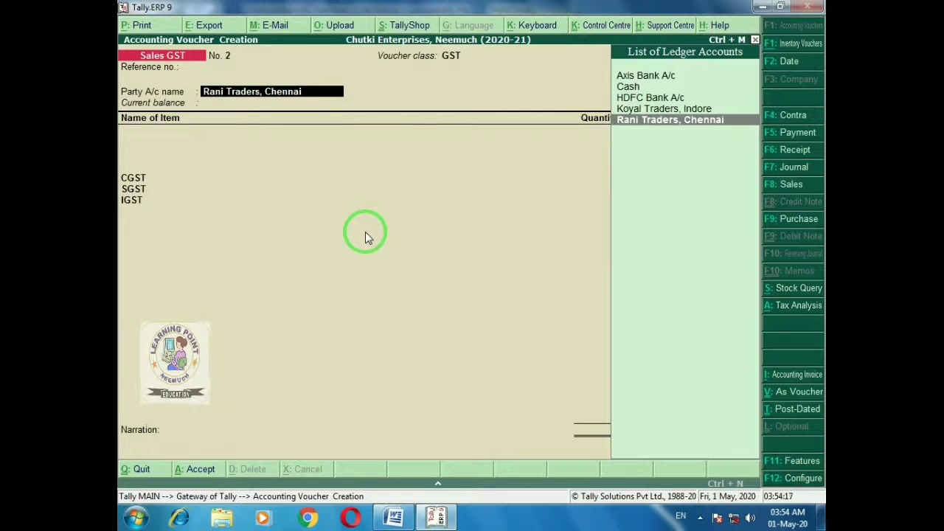
key(Up)
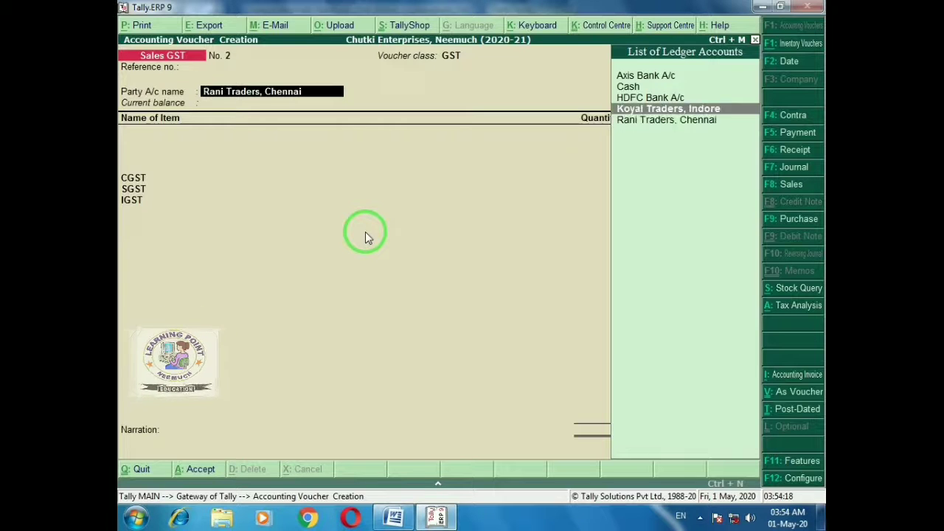
key(Up)
key(Up)
key(Return)
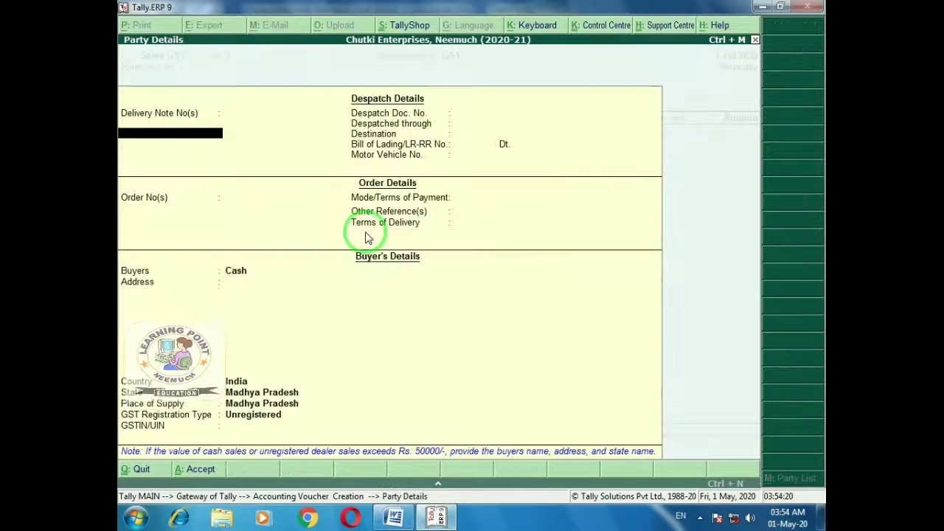
Record Rani Traders, Chennai as buyer with Chennai address, Tamil Nadu and Regular registration
key(Return)
key(Return)
key(Return)
key(Return)
key(Return)
key(Return)
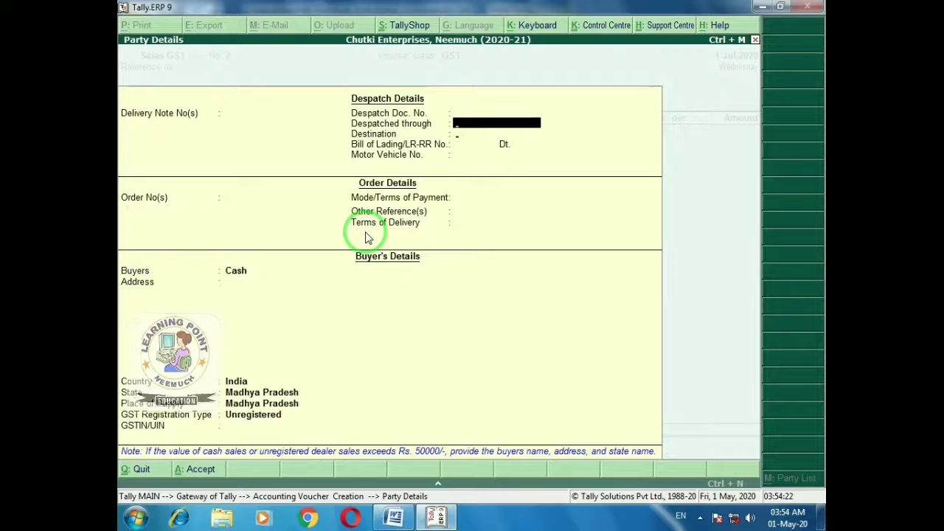
key(Return)
key(Return)
key(Return)
key(Return)
key(Return)
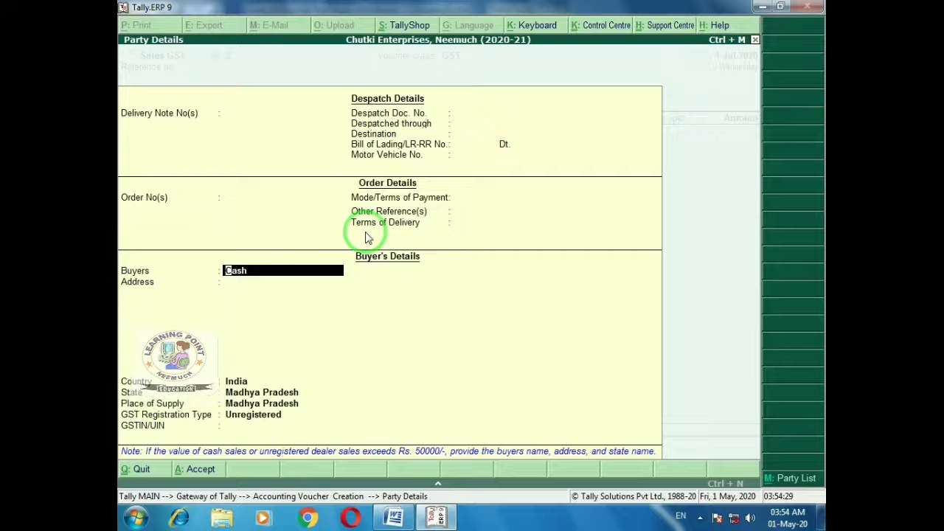
key(ctrl+alt+v)
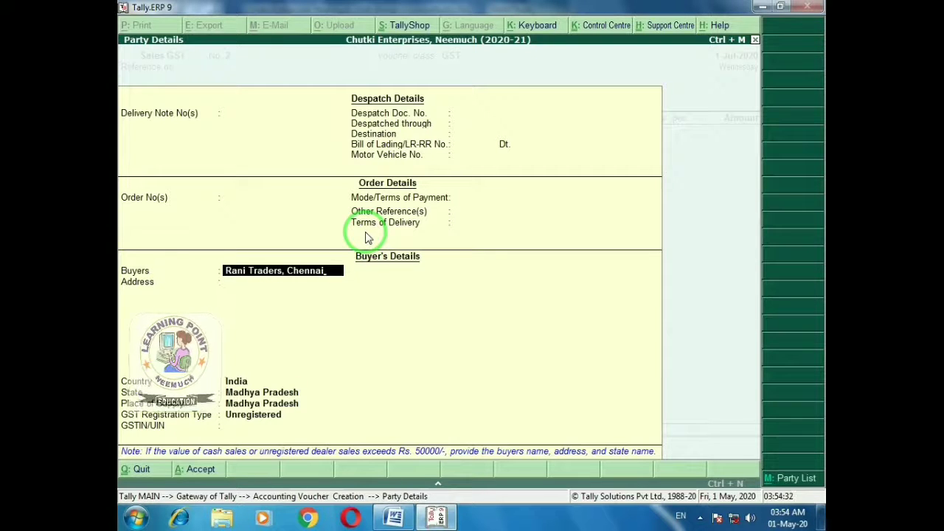
key(Return)
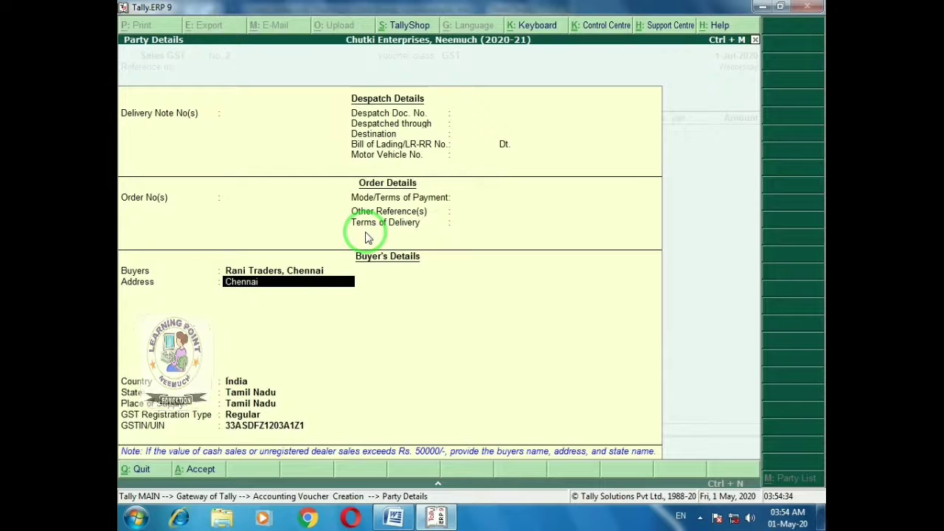
key(Return)
key(Return)
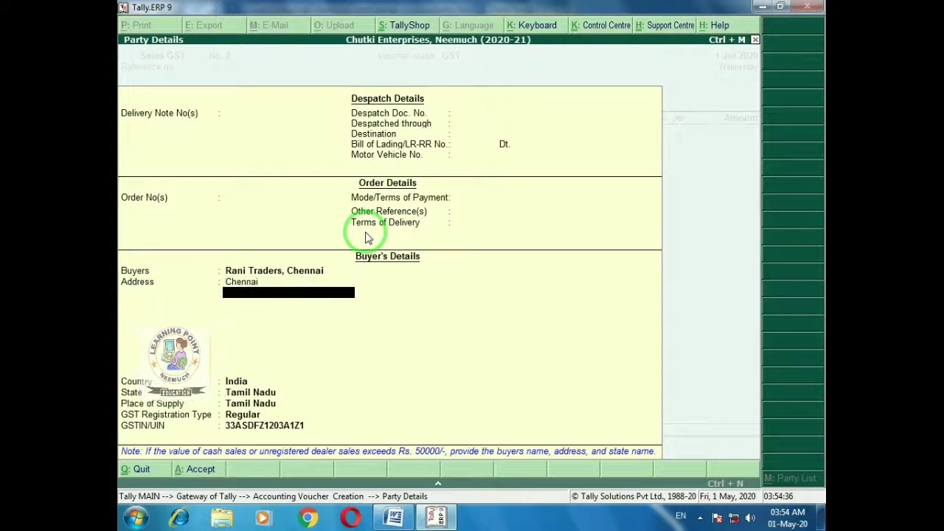
key(Return)
key(Return)
key(Return)
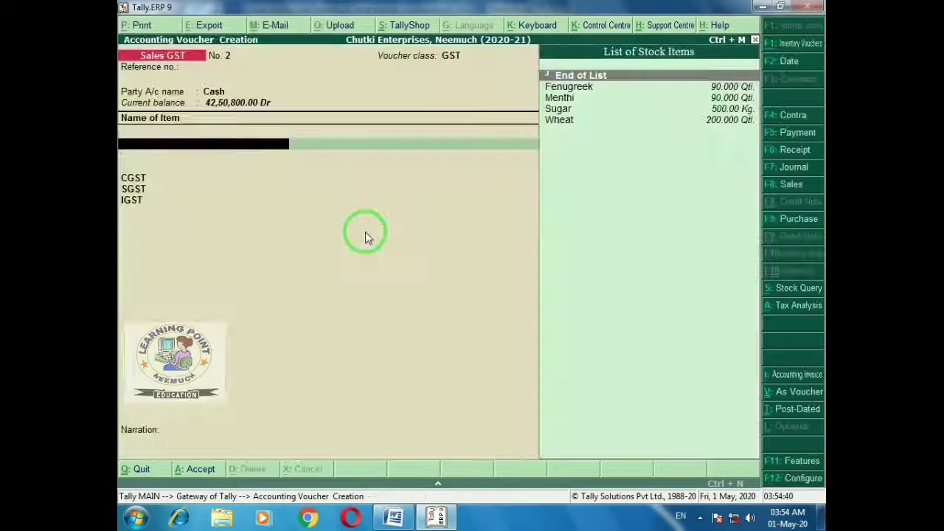
Add Fenugreek at 1,100 Qtl and 3,100 per quintal, giving IGST of 1,70,500
key(Return)
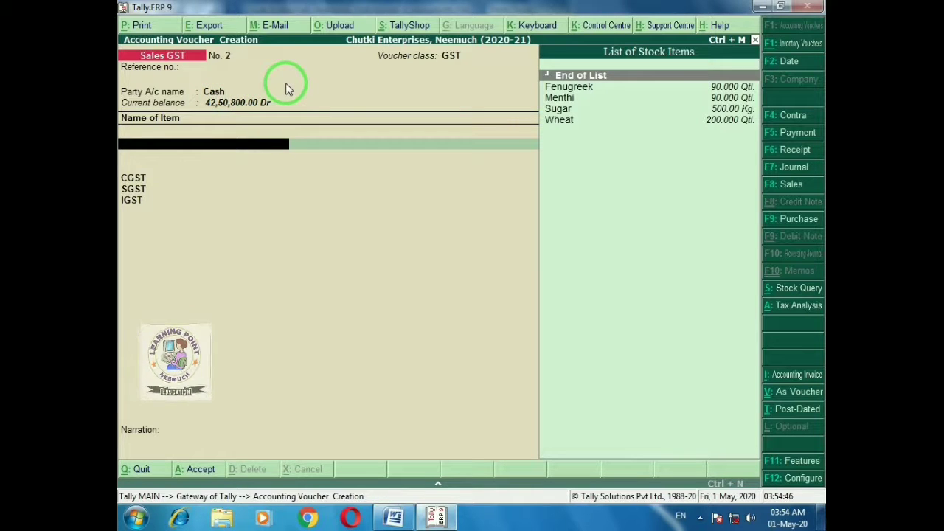
key(alt+Tab)
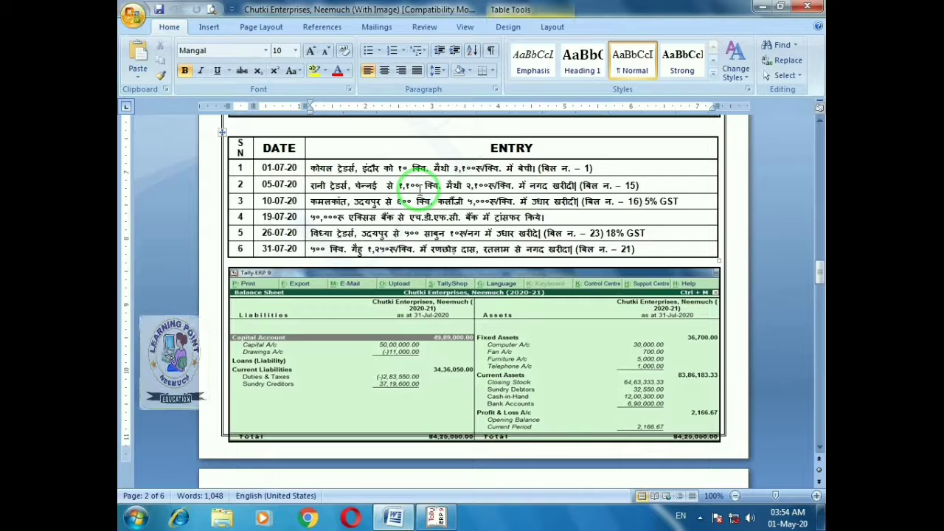
key(alt+Tab)
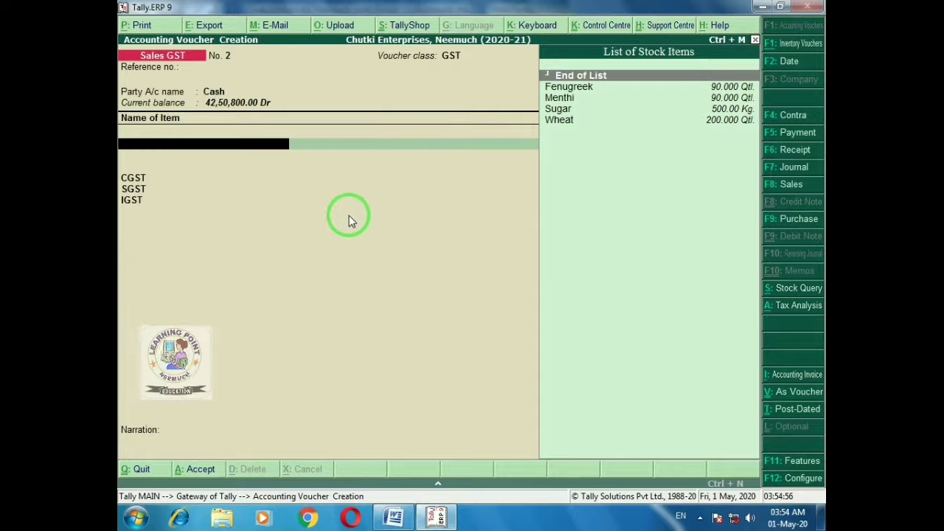
text(fe)
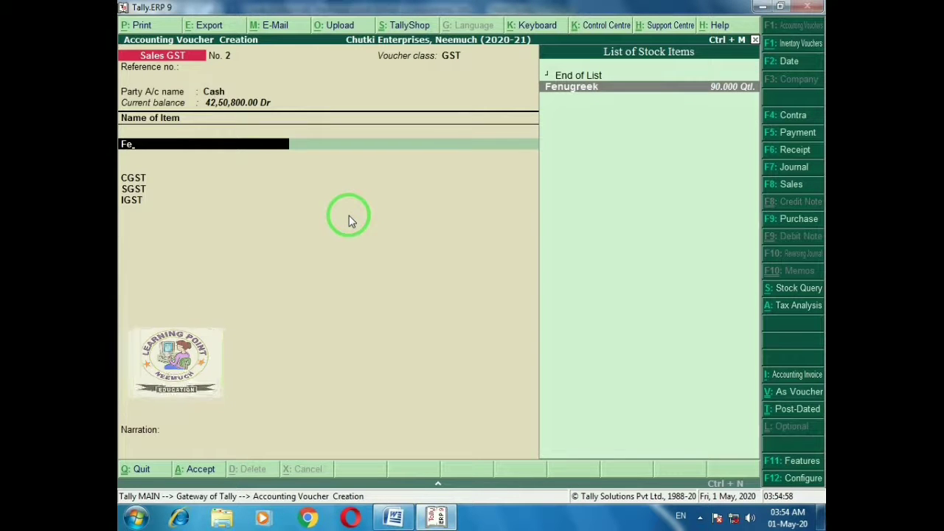
key(Return)
text(1100)
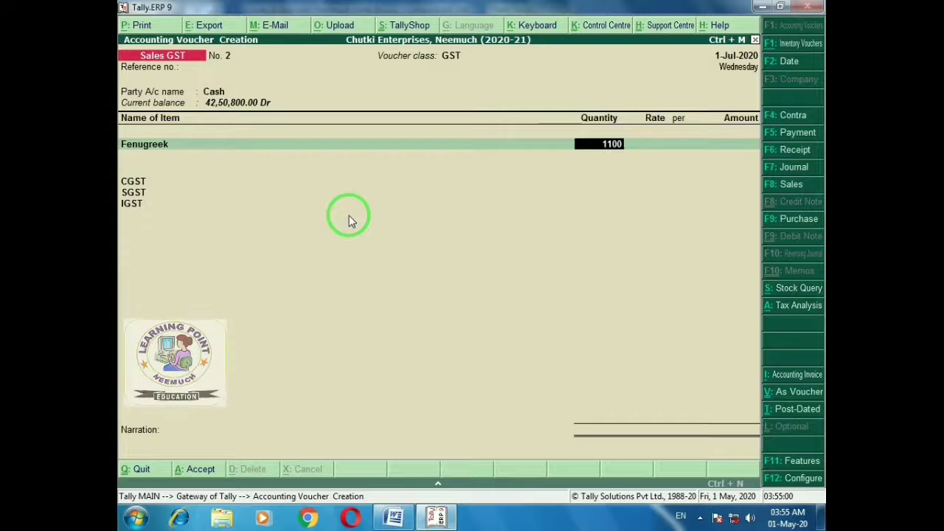
key(Return)
key(Return)
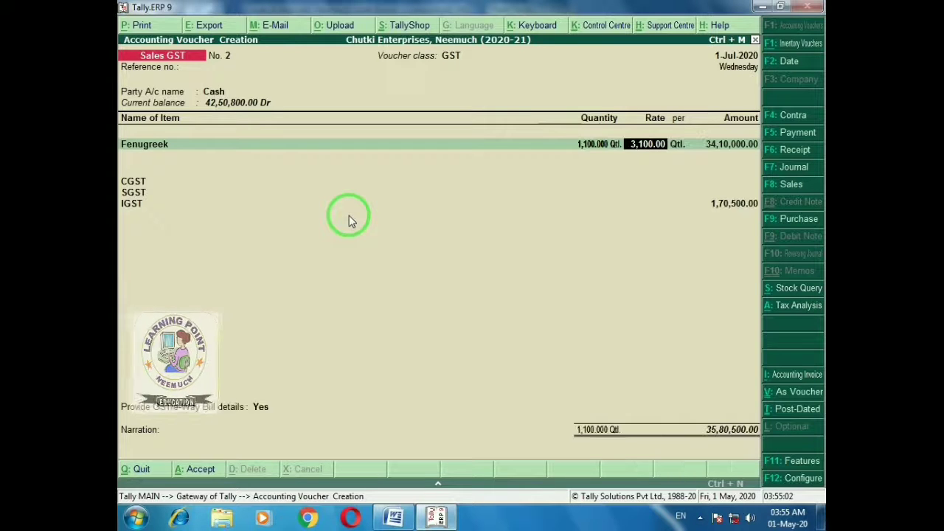
key(alt+Tab)
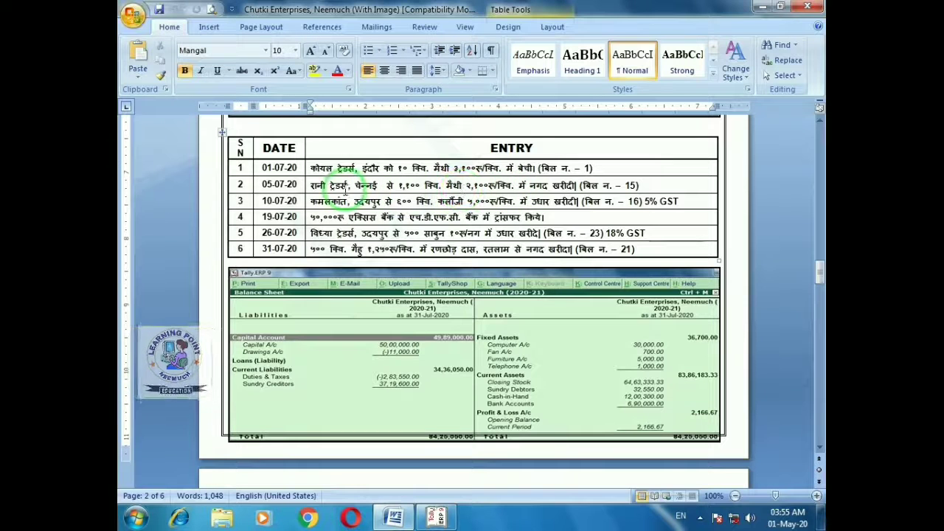
key(alt+Tab)
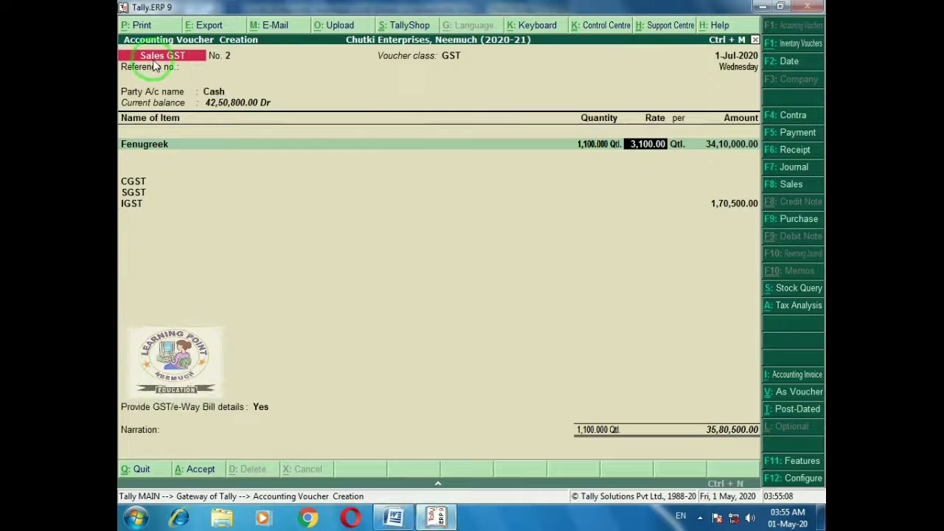
Switch to a Purchase GST voucher with the GST voucher class
click(780, 226)
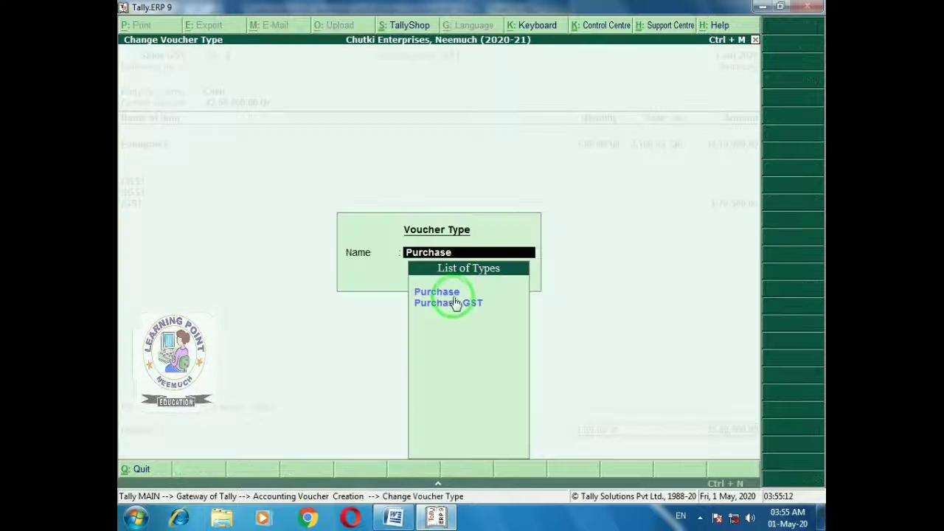
key(Down)
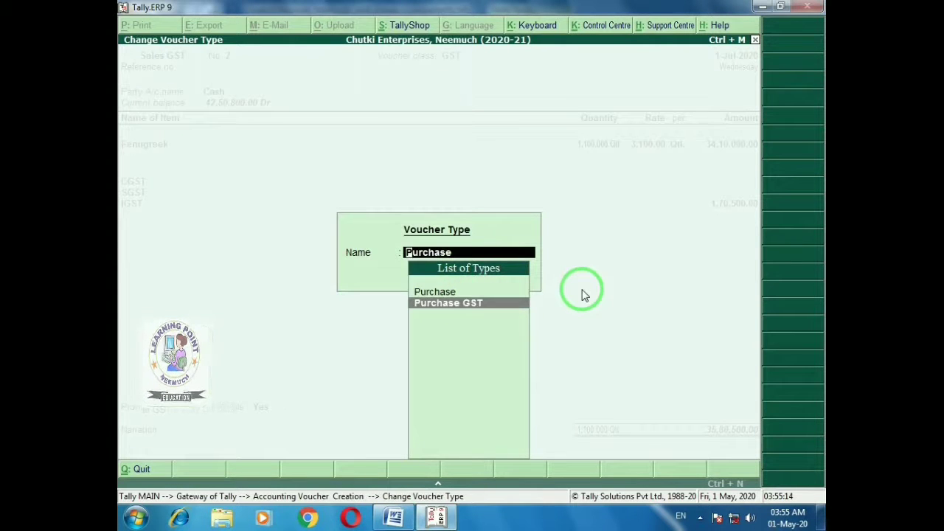
key(Return)
click(583, 289)
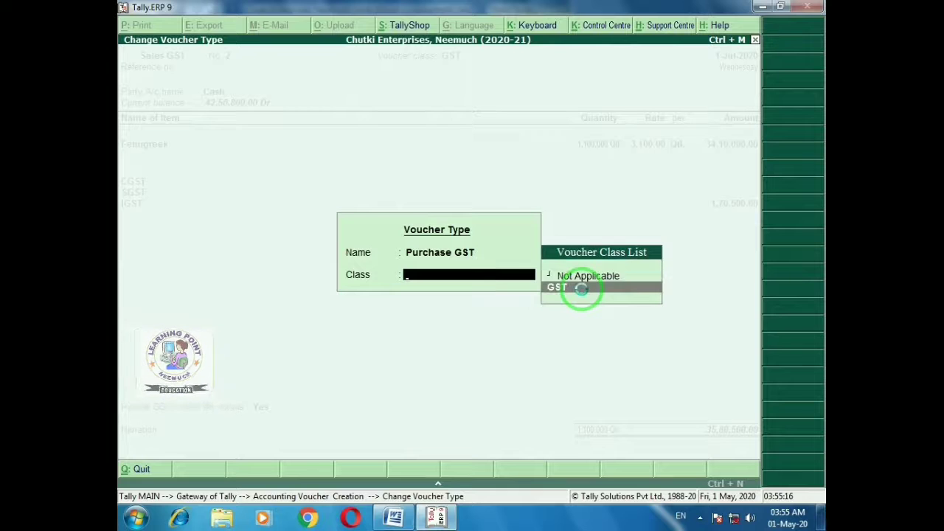
click(583, 289)
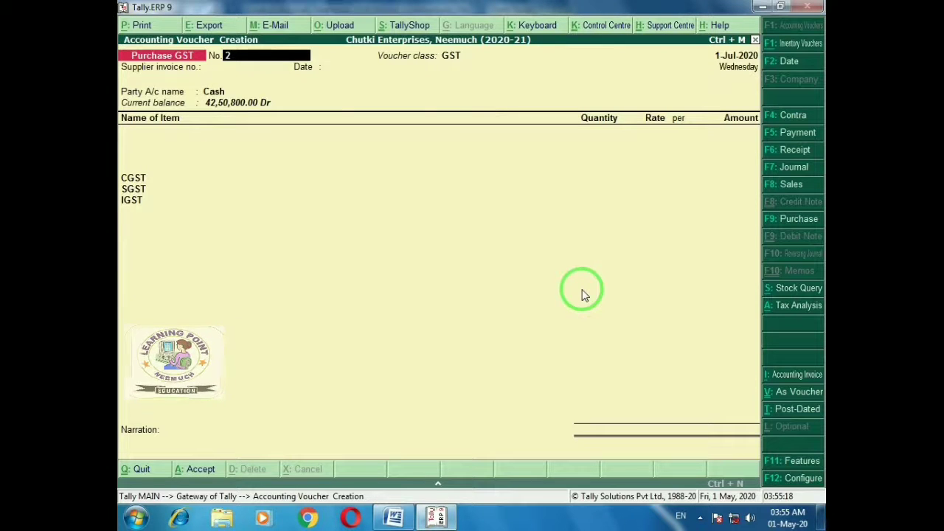
key(Return)
key(Return)
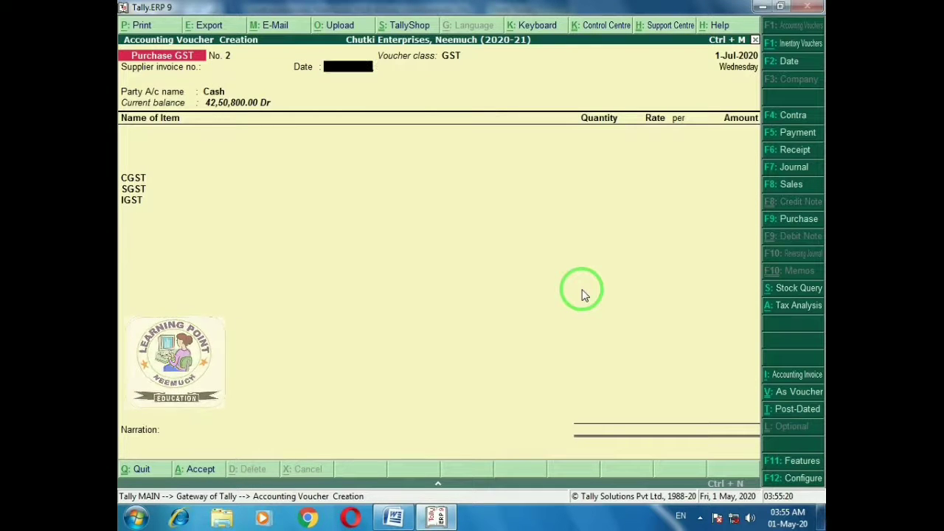
key(Return)
key(alt+Tab)
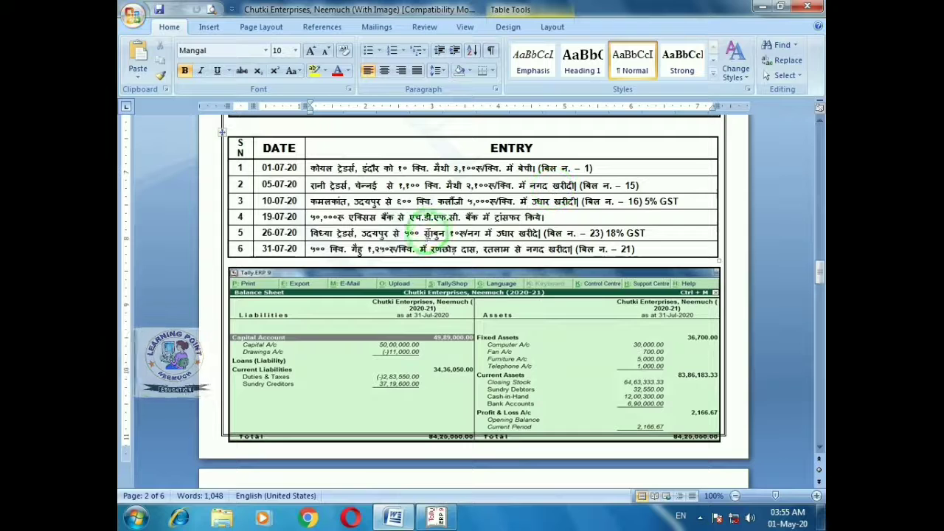
key(alt+Tab)
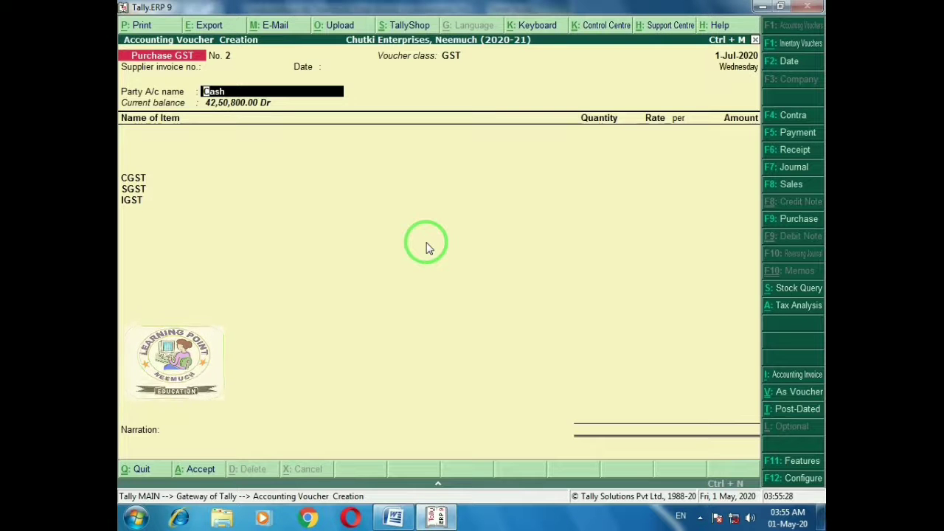
Clear the mistyped party name and quit the purchase voucher without saving
text(r)
key(BackSpace)
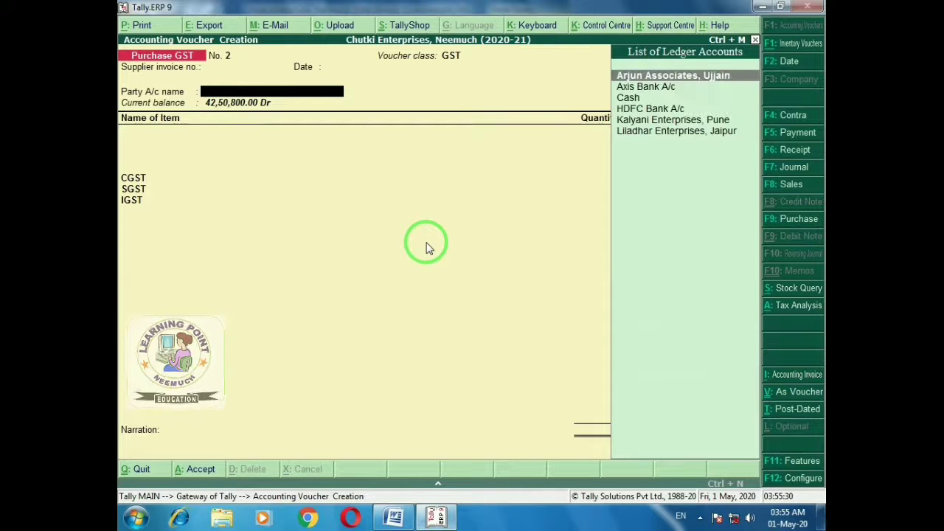
text(r)
key(alt+Tab)
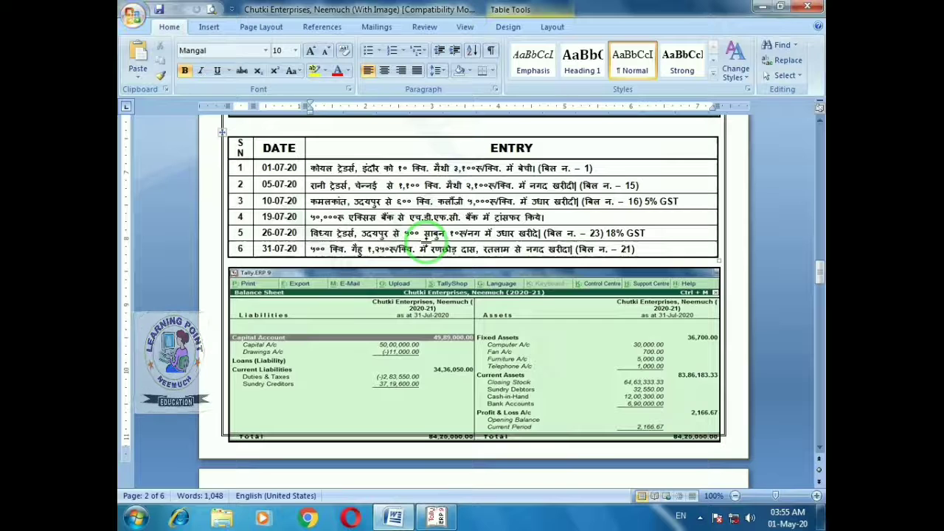
key(alt+Tab)
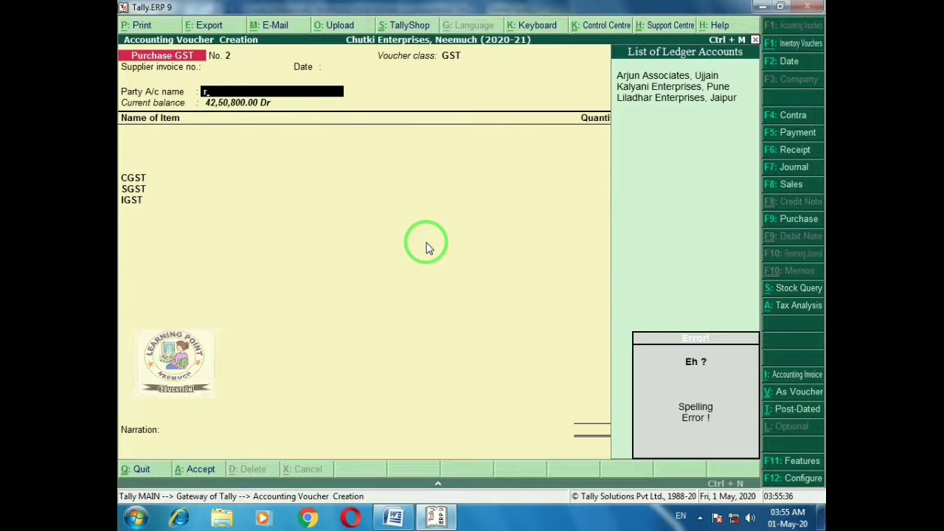
key(BackSpace)
key(Escape)
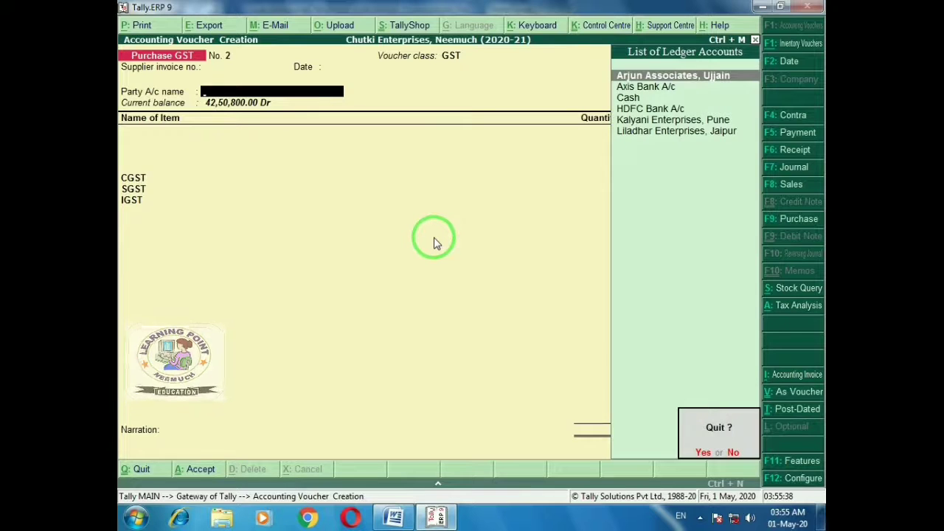
key(Return)
Open the Rani Traders, Chennai ledger for alteration from Accounts Info > Ledgers
key(Up)
key(Up)
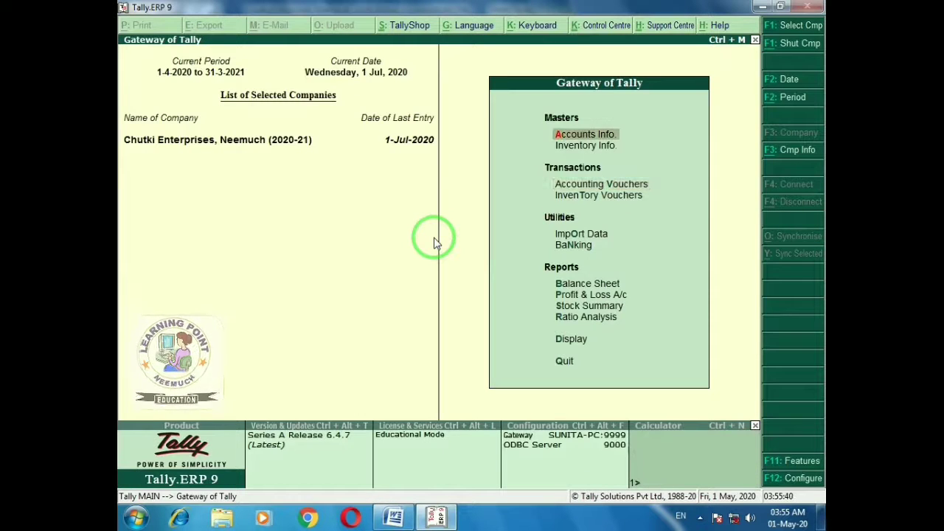
key(Return)
key(Down)
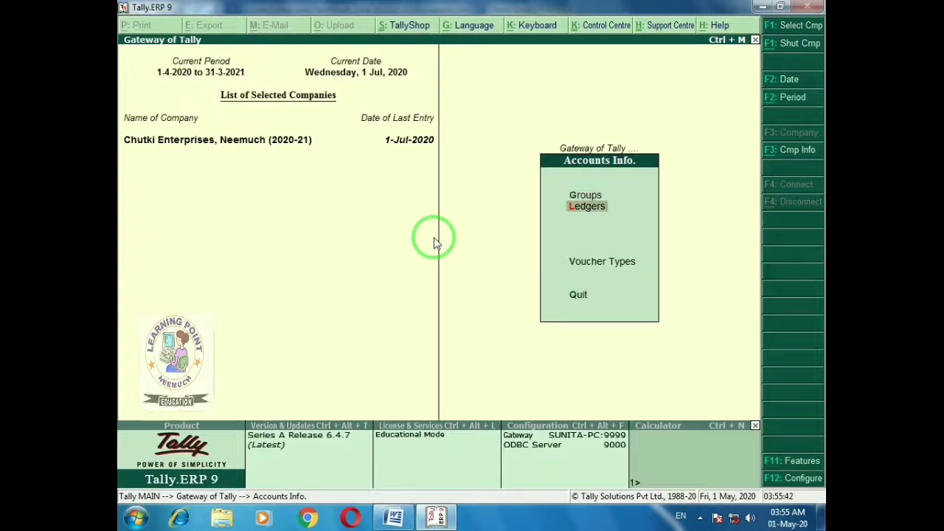
key(Return)
key(Down)
key(Down)
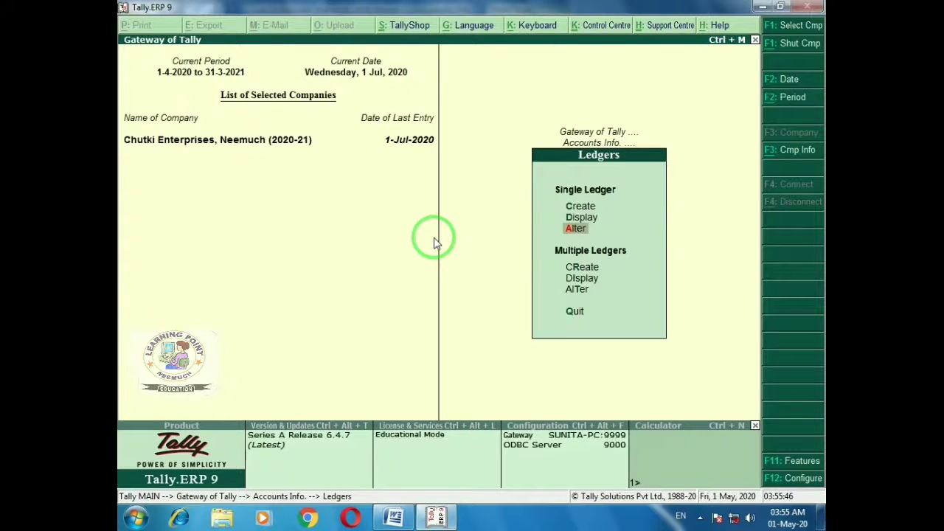
key(Return)
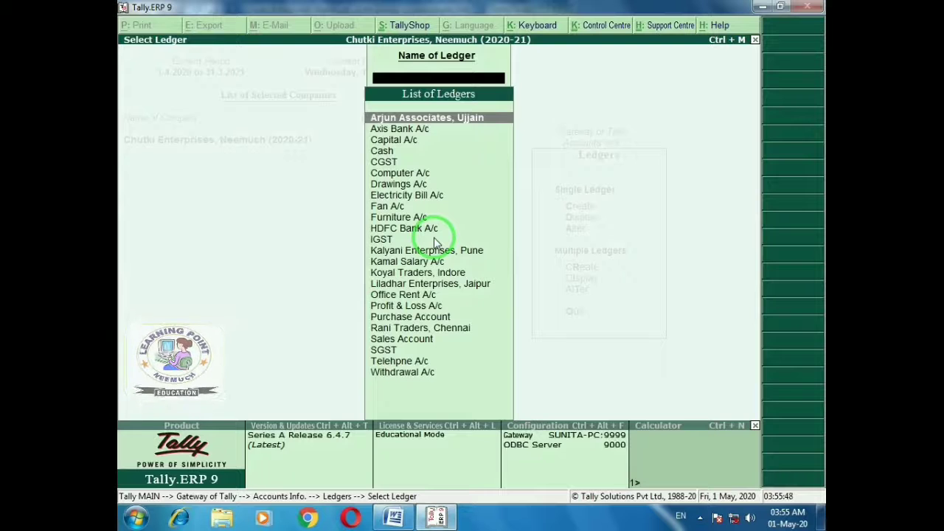
text(ra)
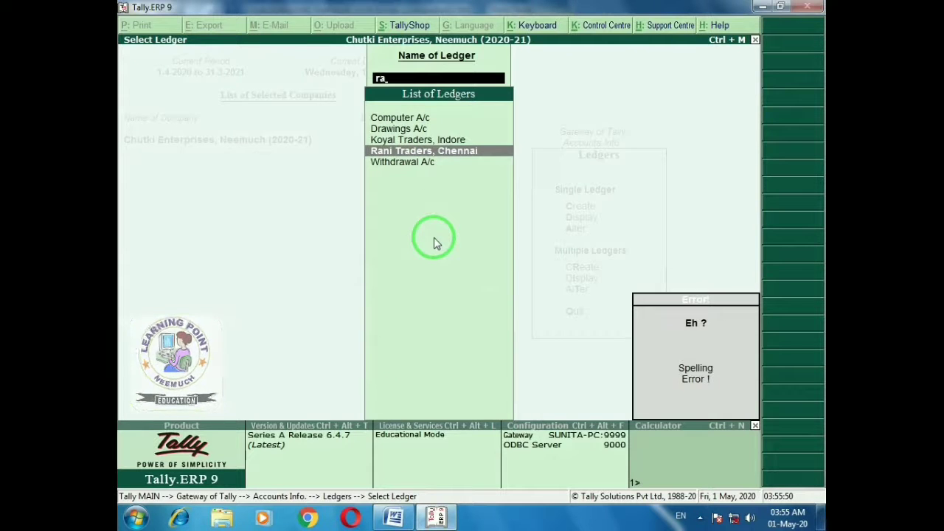
key(Return)
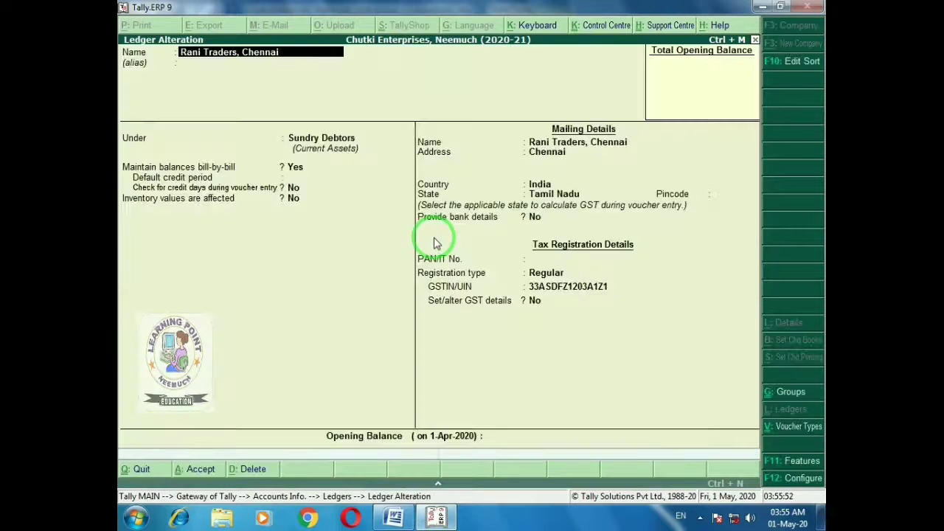
Change its group to Sundry Creditors, save, and return to the Gateway of Tally
key(Return)
key(Return)
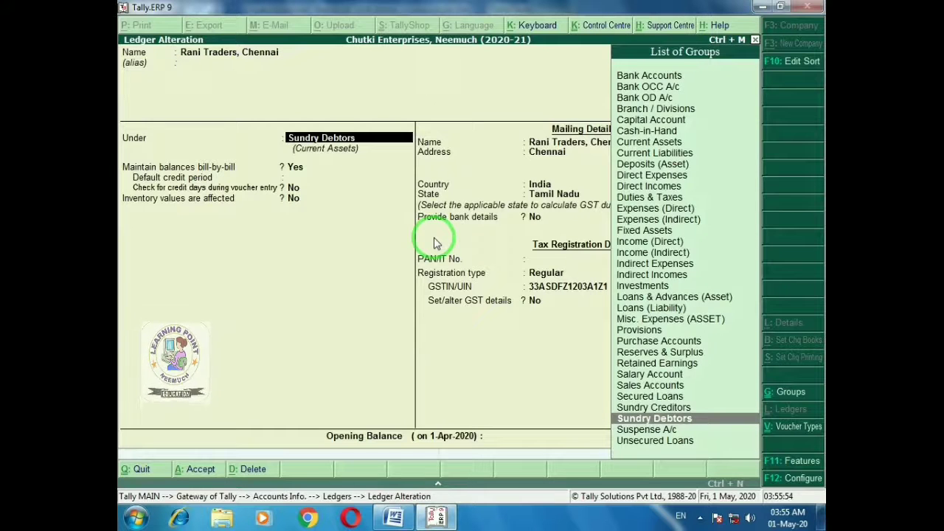
key(Up)
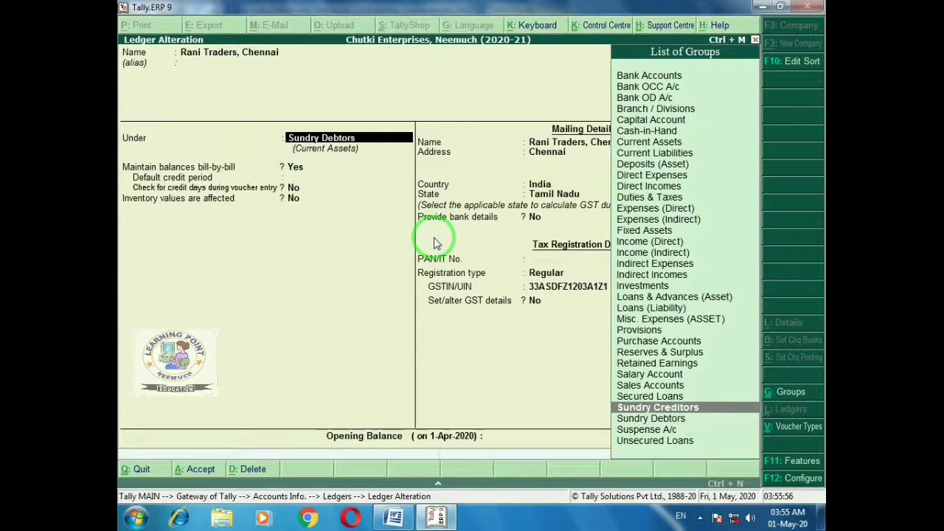
key(Return)
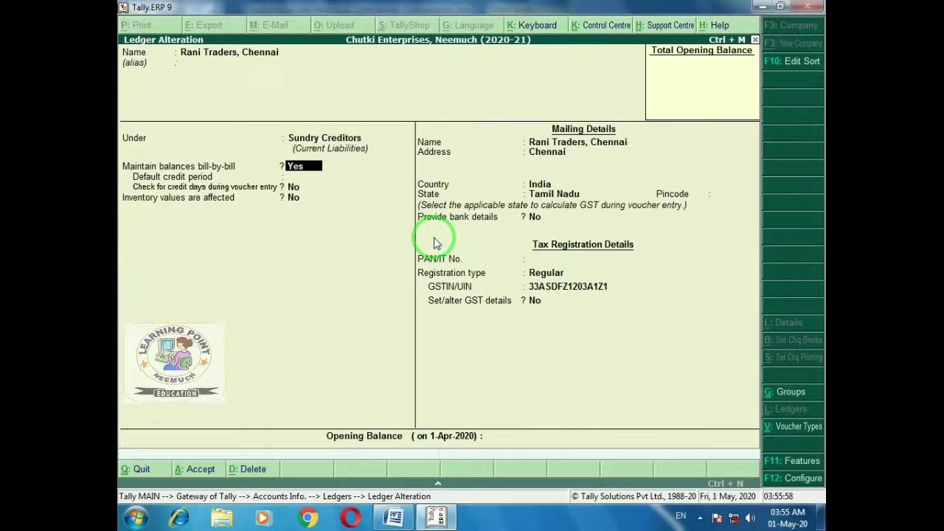
key(Return)
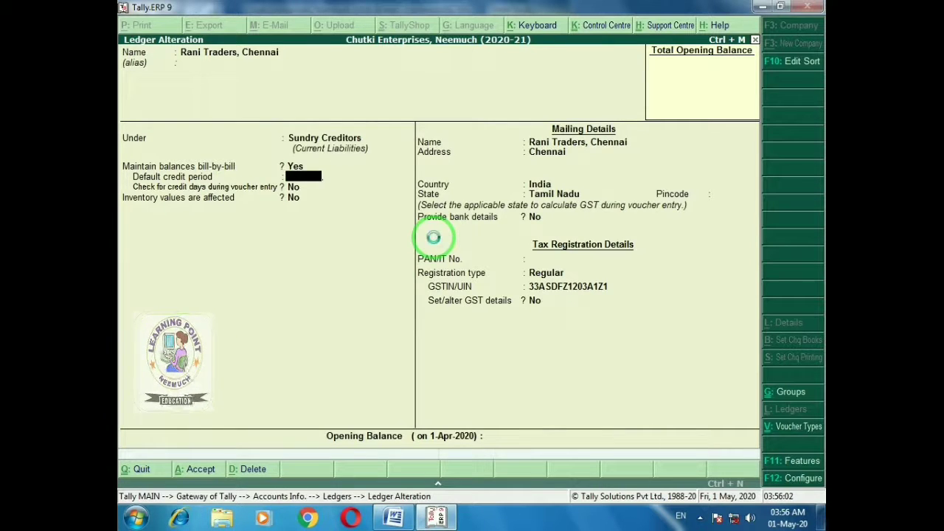
key(ctrl+a)
key(Escape)
key(Escape)
key(Escape)
key(Escape)
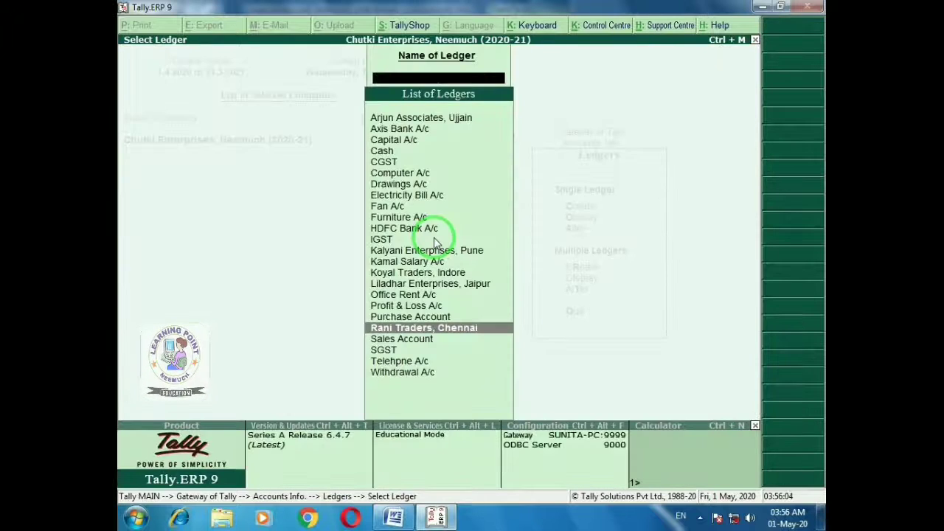
key(Escape)
key(Escape)
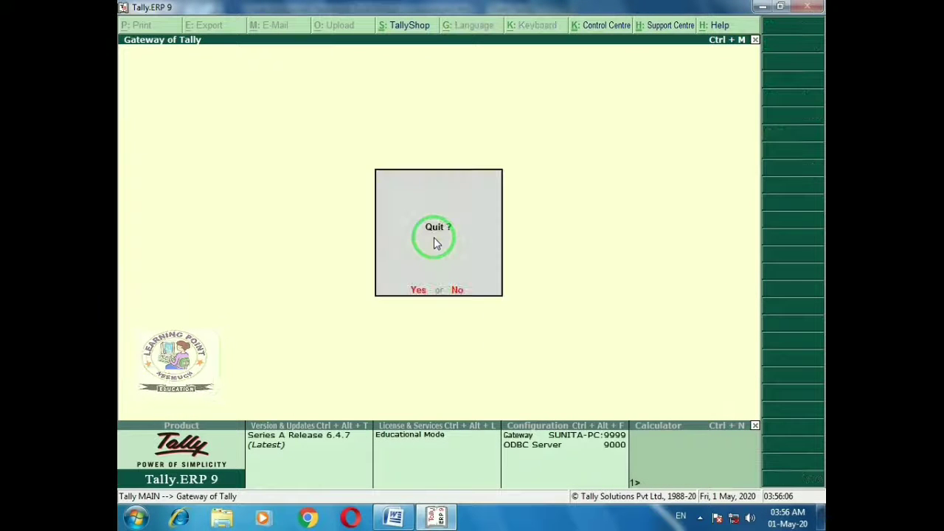
key(Down)
key(Down)
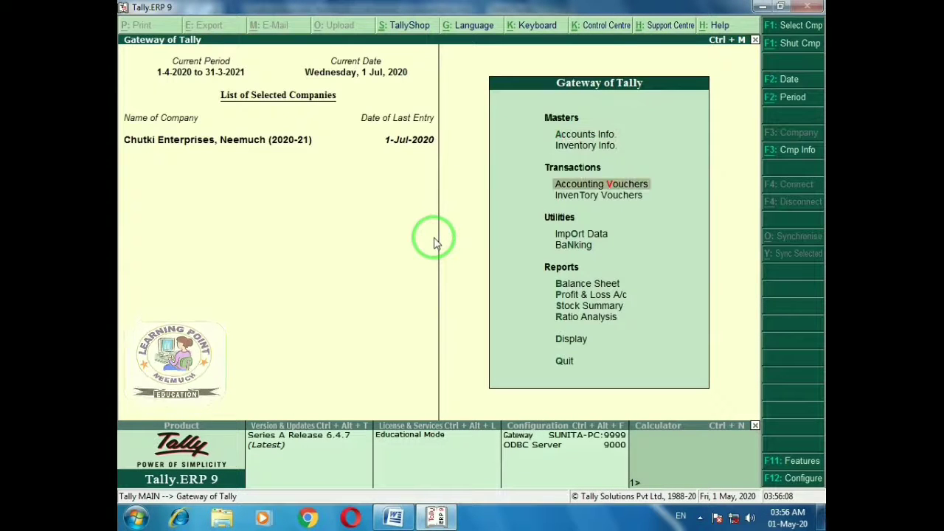
Start a Purchase GST voucher with supplier invoice no. 15 dated 1-Jul-2020
key(Return)
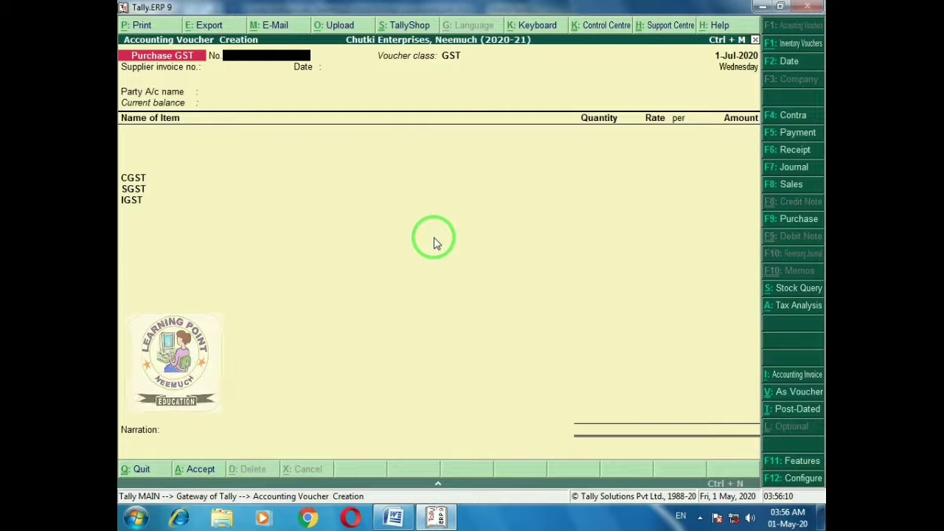
click(799, 219)
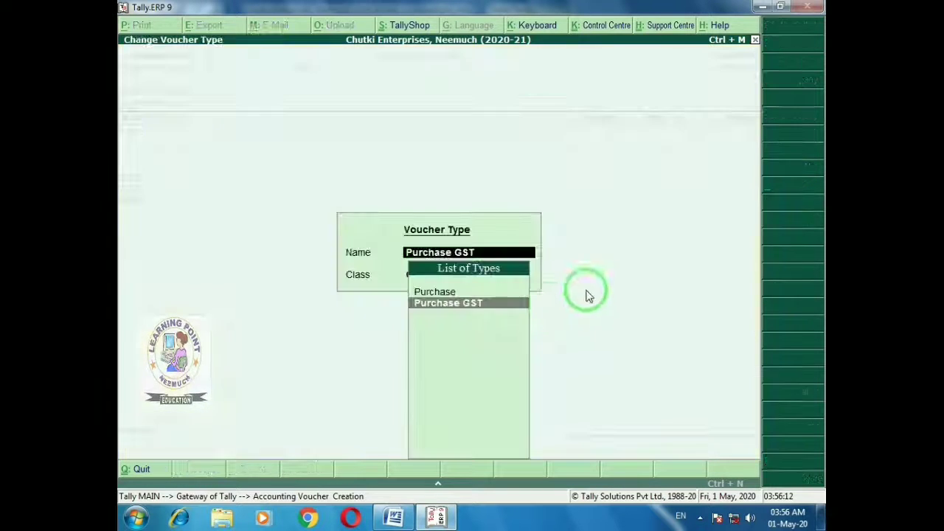
key(Return)
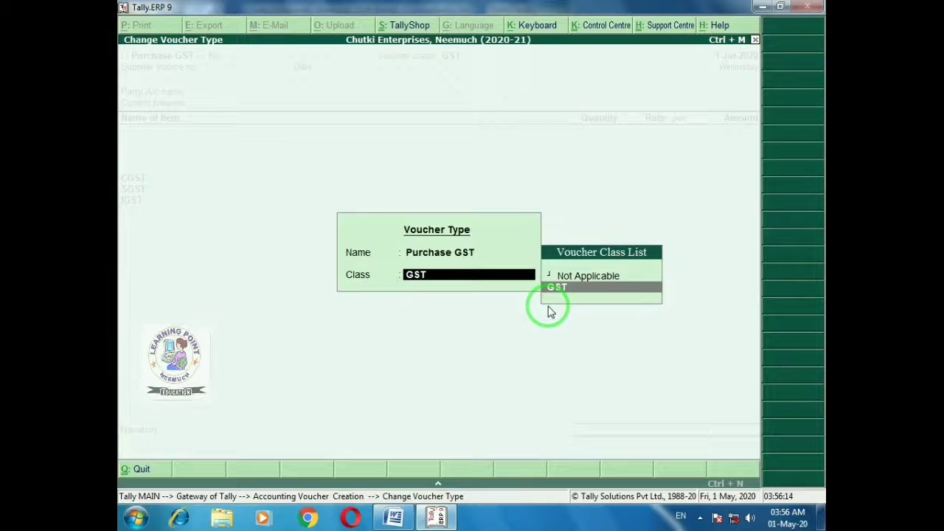
key(Return)
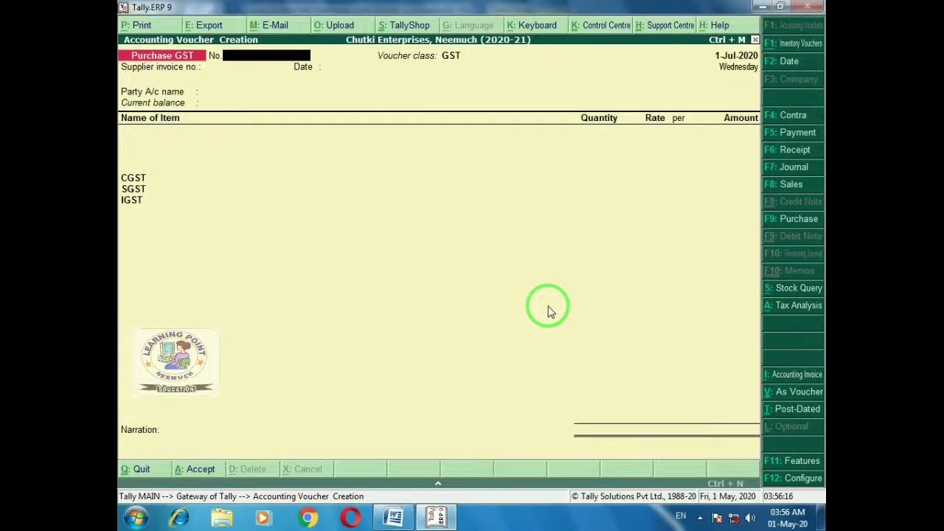
key(Return)
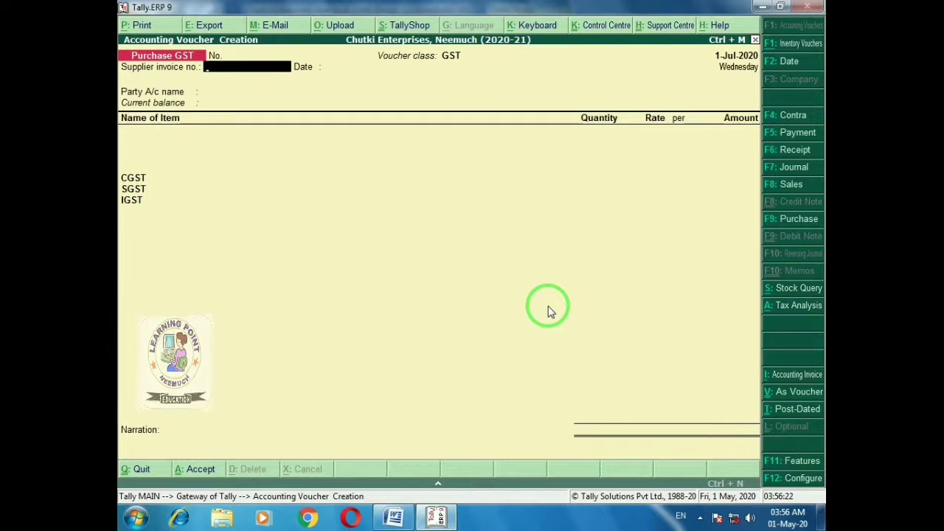
key(alt+Tab)
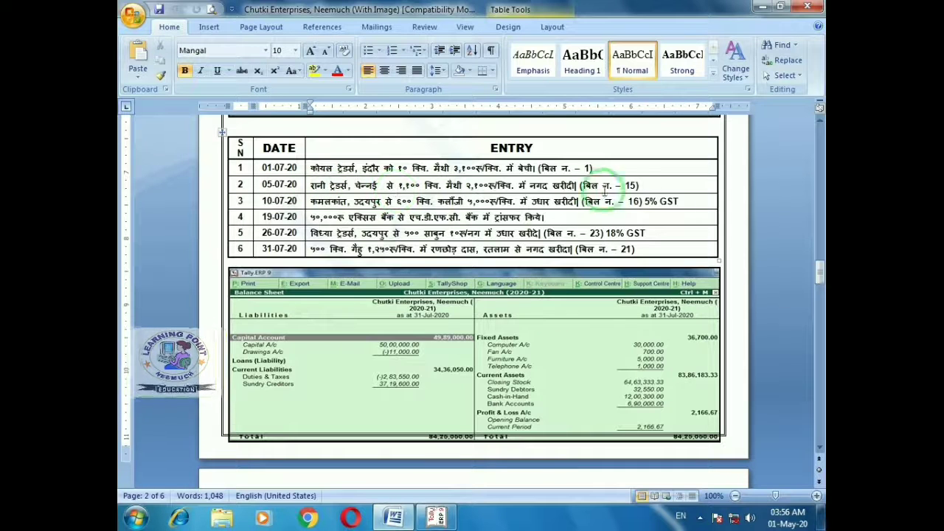
key(alt+Tab)
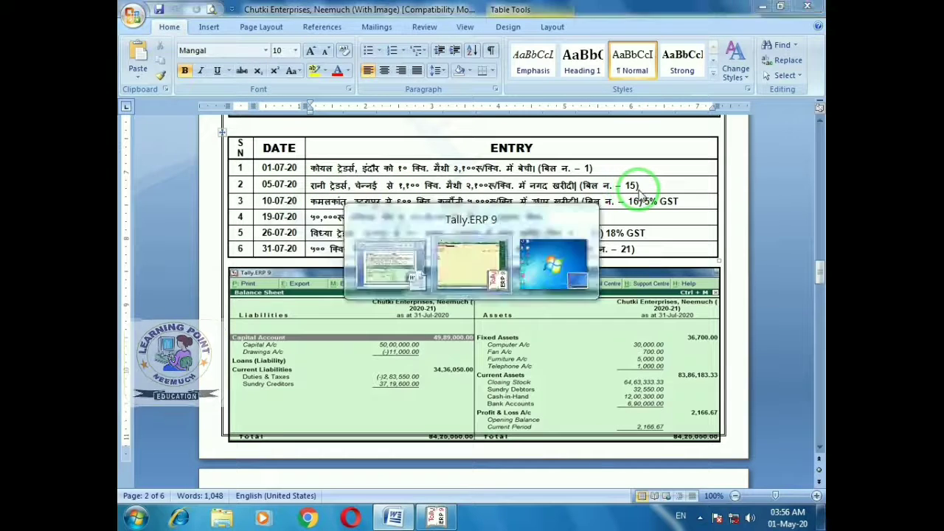
text(15)
key(Return)
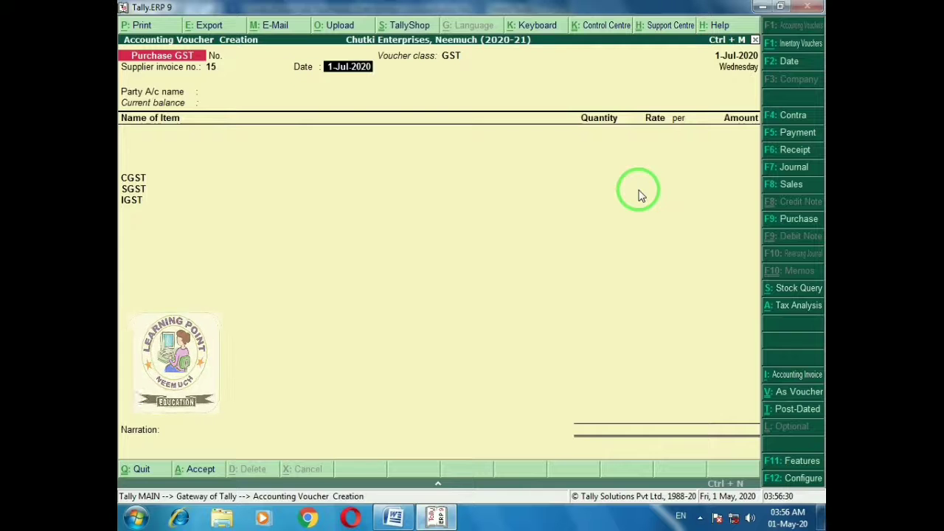
key(Return)
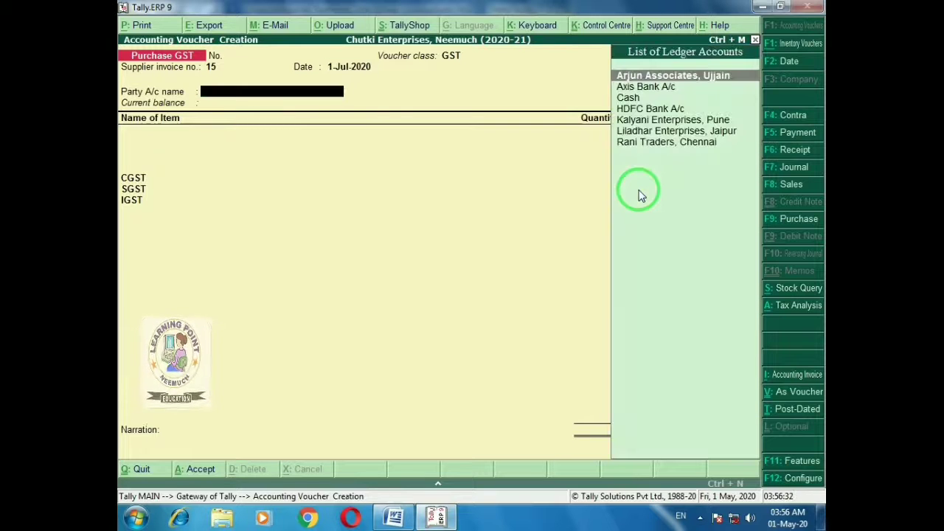
Set Cash as party account with Rani Traders, Chennai as the supplier
text(Ra)
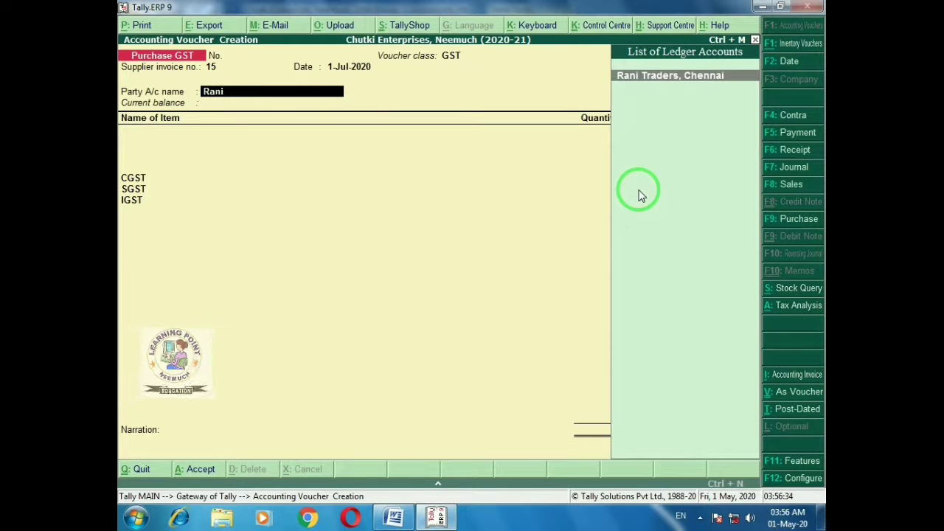
text(ni)
key(Return)
key(Escape)
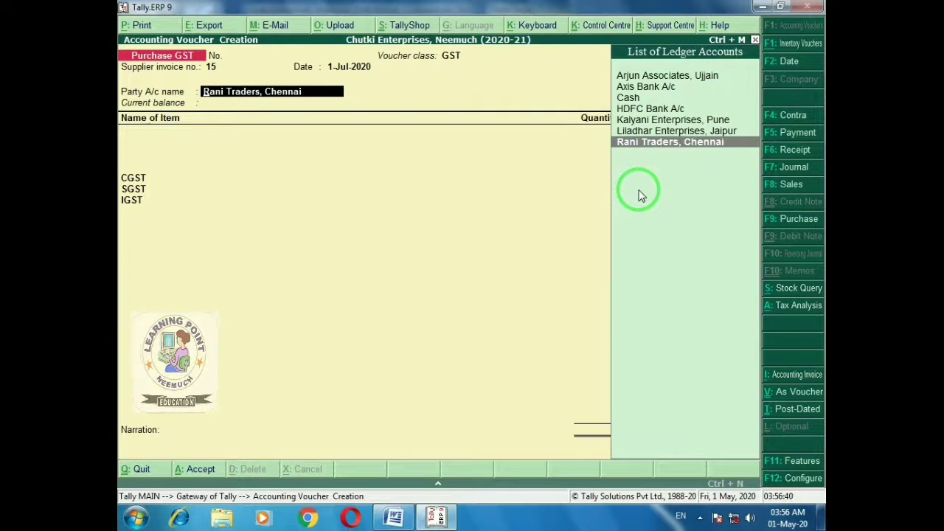
key(space)
key(space)
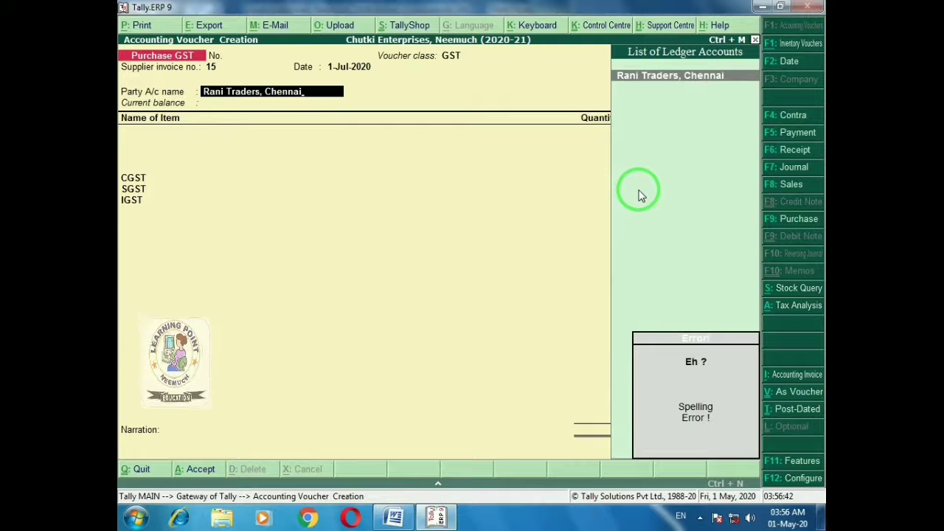
key(BackSpace)
text(Ca)
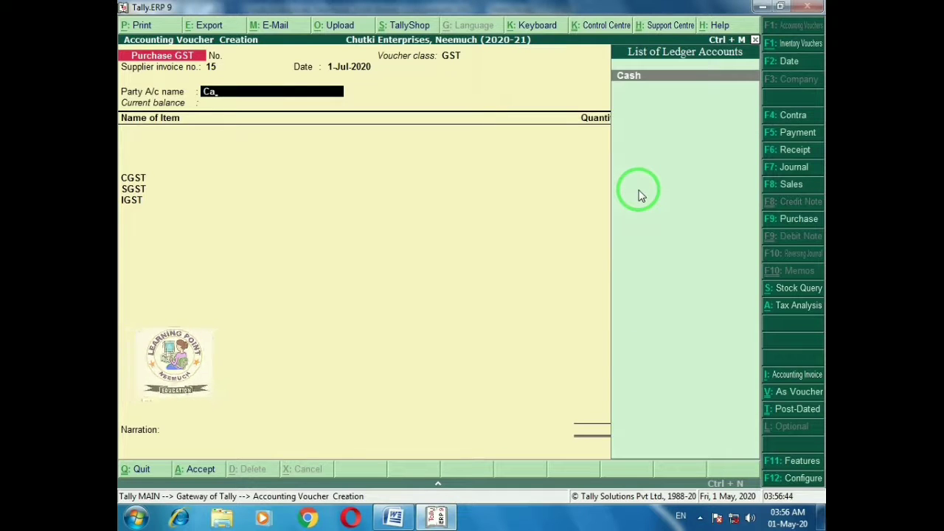
key(Return)
key(Return)
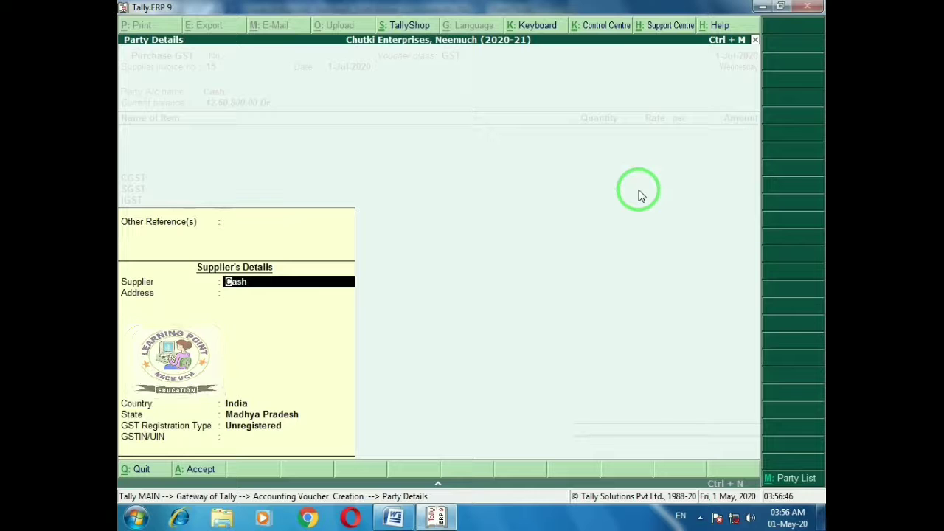
key(ctrl+alt+v)
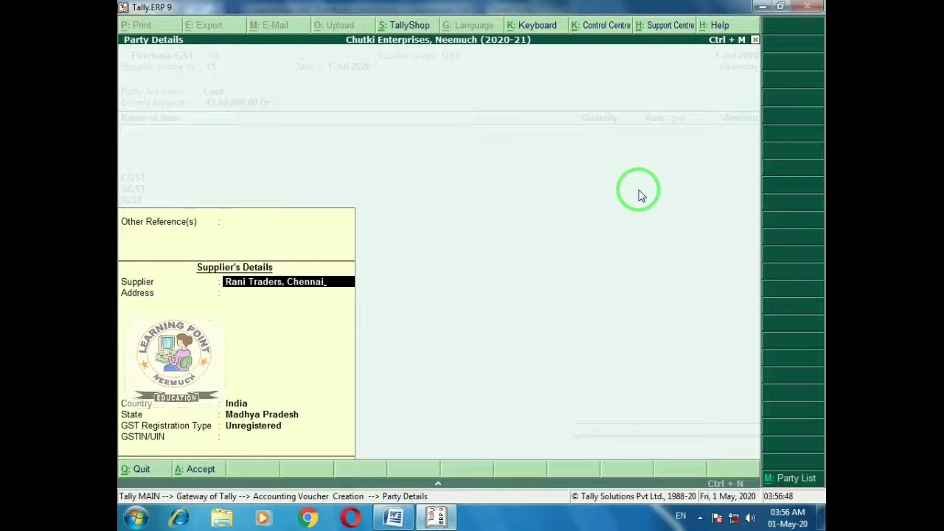
key(Return)
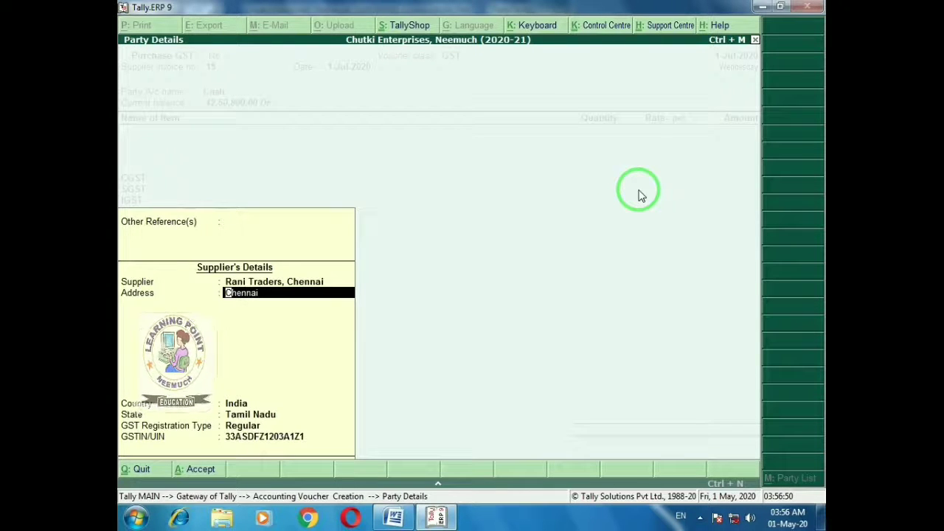
key(Return)
key(Return)
key(Return)
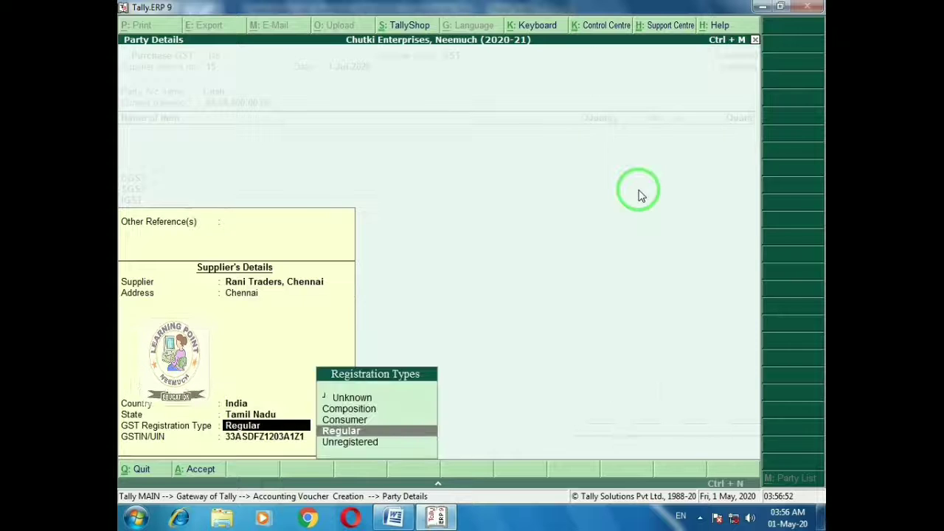
key(Return)
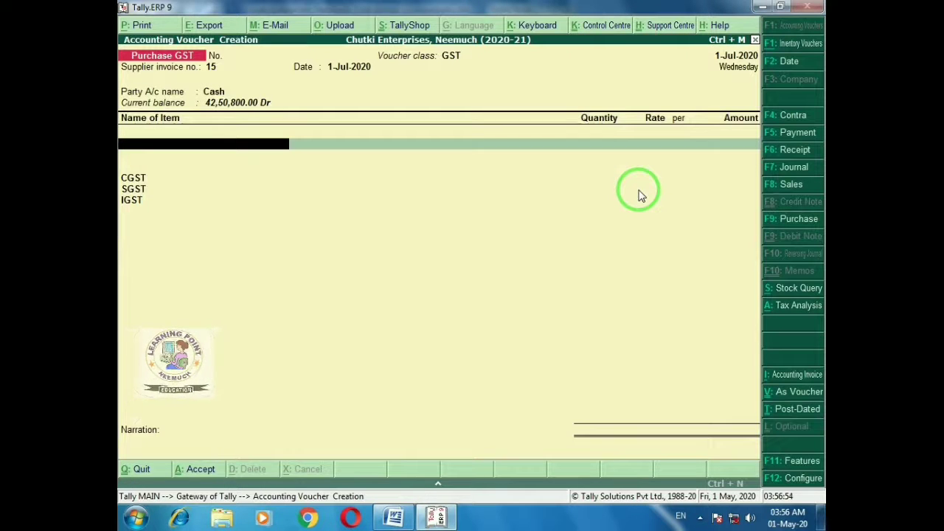
Add 1,100 Qtl of Fenugreek at 2,100 per Qtl to the purchase voucher
text(Fe)
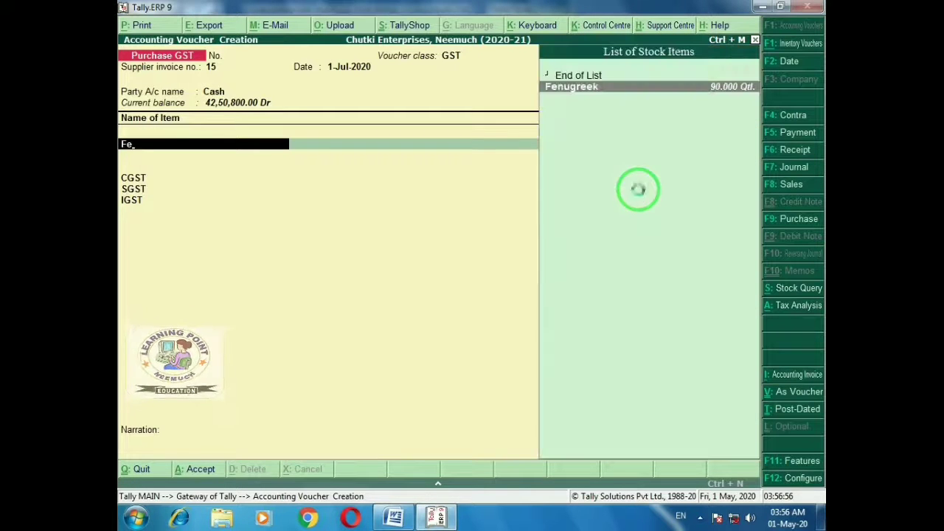
key(Return)
key(alt+Tab)
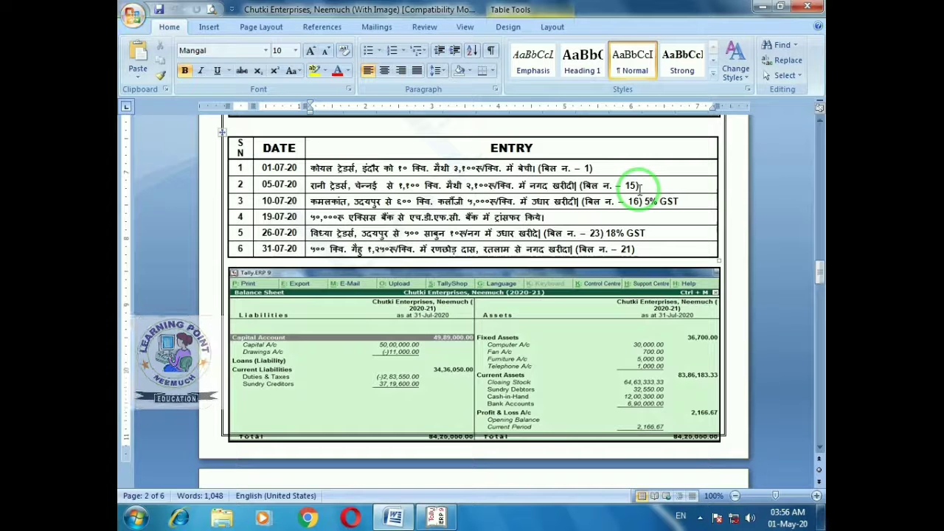
key(alt+Tab)
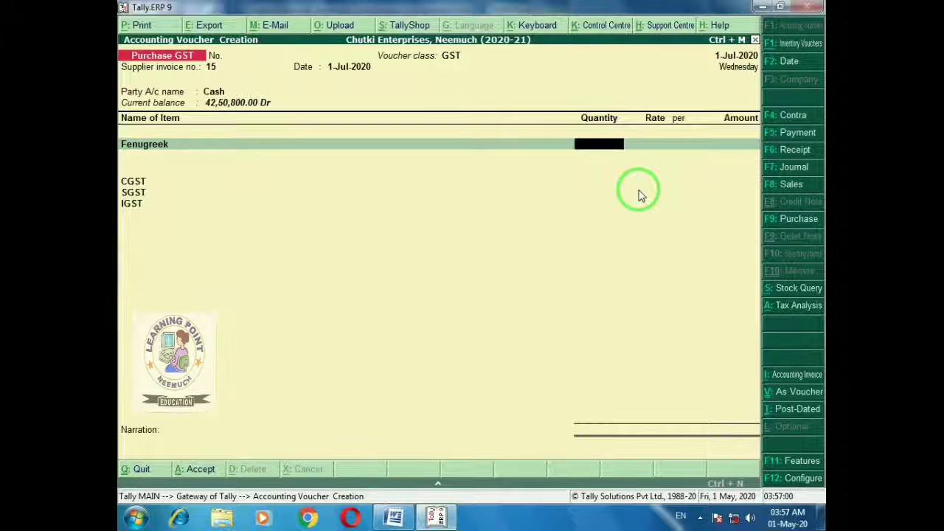
text(1100)
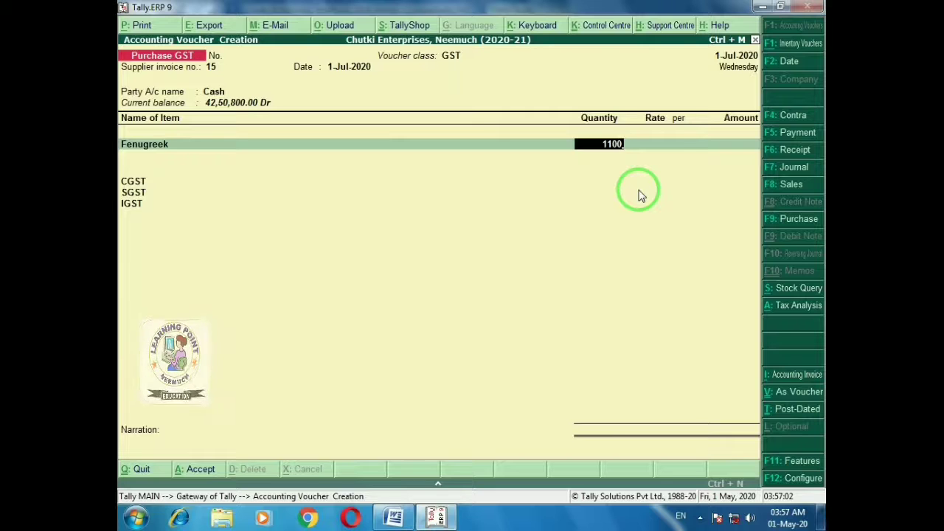
key(Return)
key(alt+Tab)
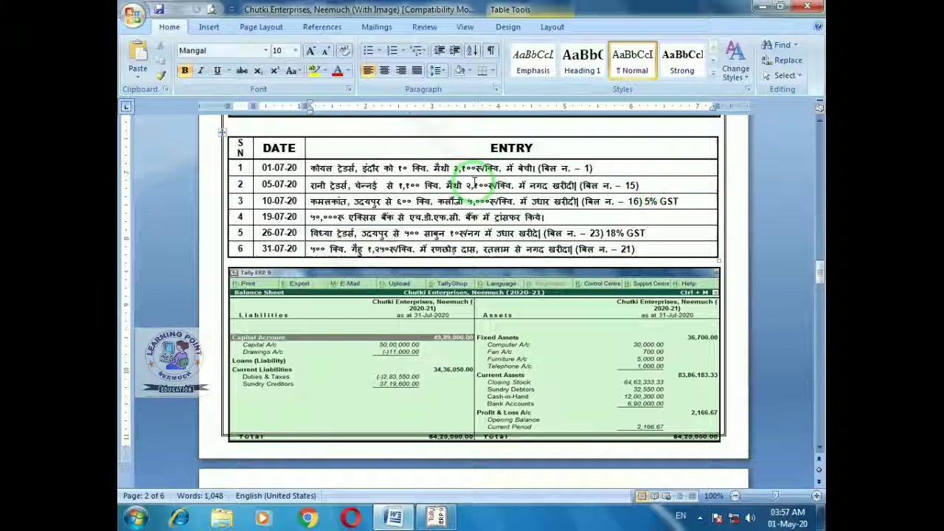
key(alt+Tab)
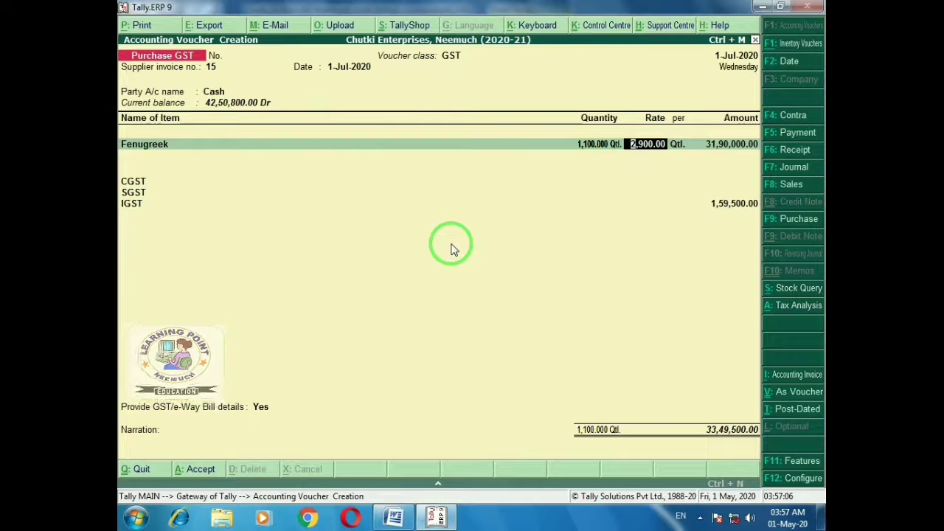
text(2100)
key(Return)
key(Return)
key(Return)
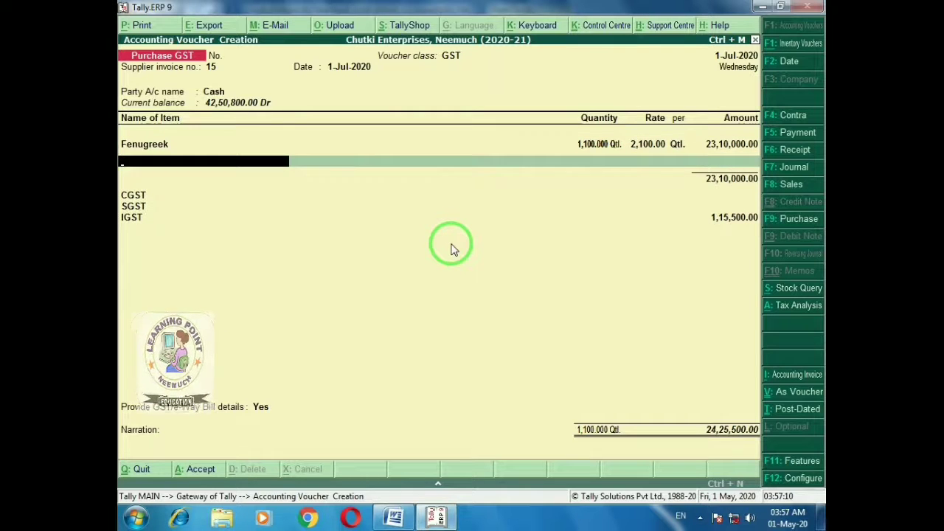
key(Return)
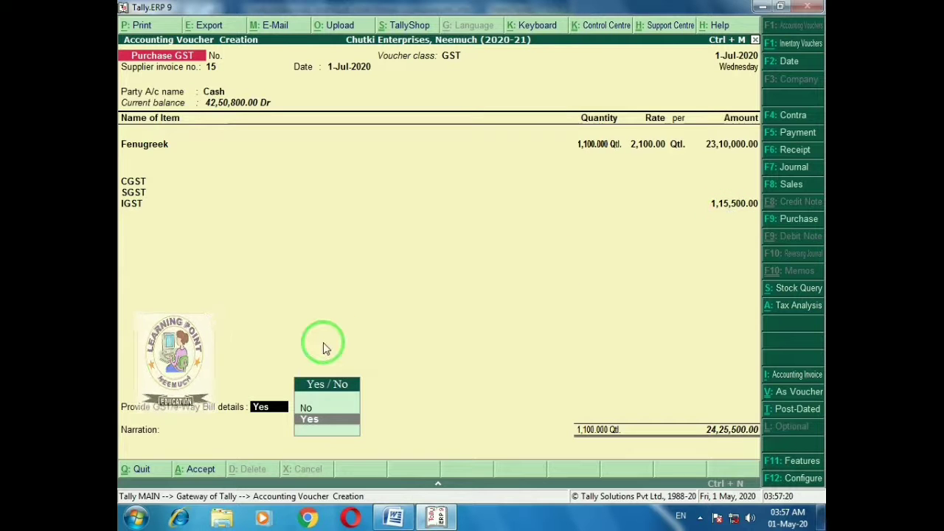
Set GST/e-Way Bill details to No and save the voucher with ₹1,15,500 IGST
key(Up)
key(Return)
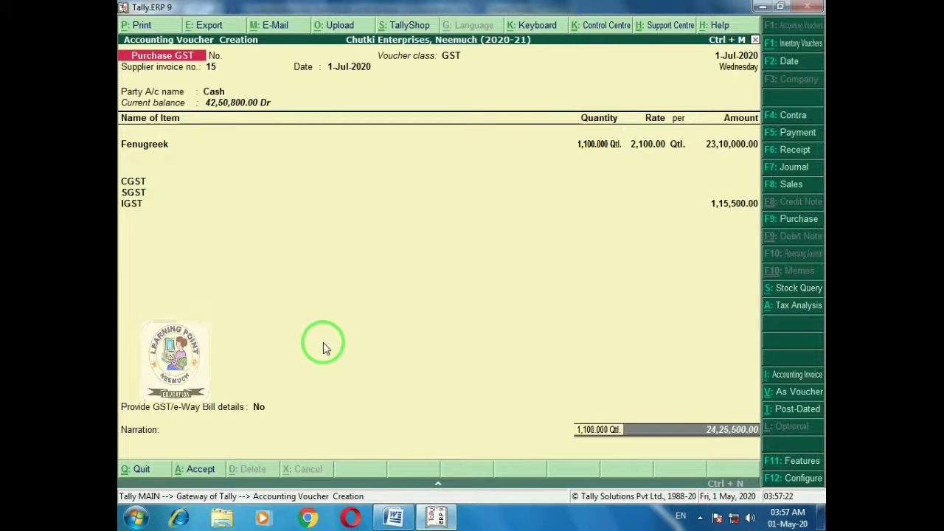
key(Return)
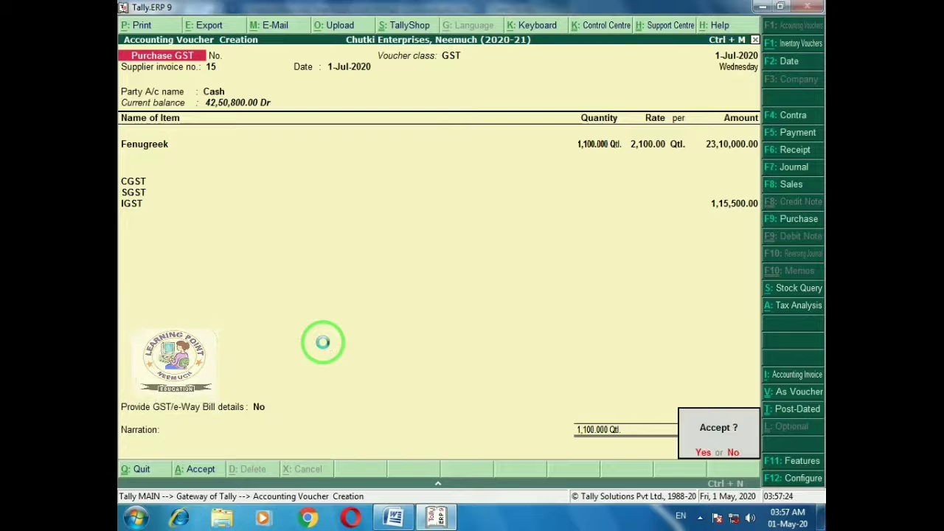
key(Return)
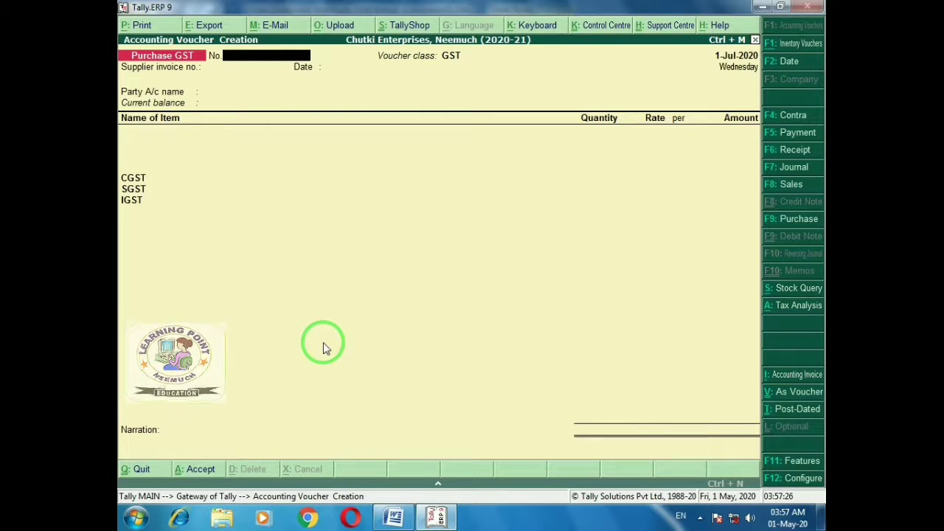
Start exercise entry 3's purchase voucher with supplier invoice number 16, dated 1-Jul-2020
key(alt+Tab)
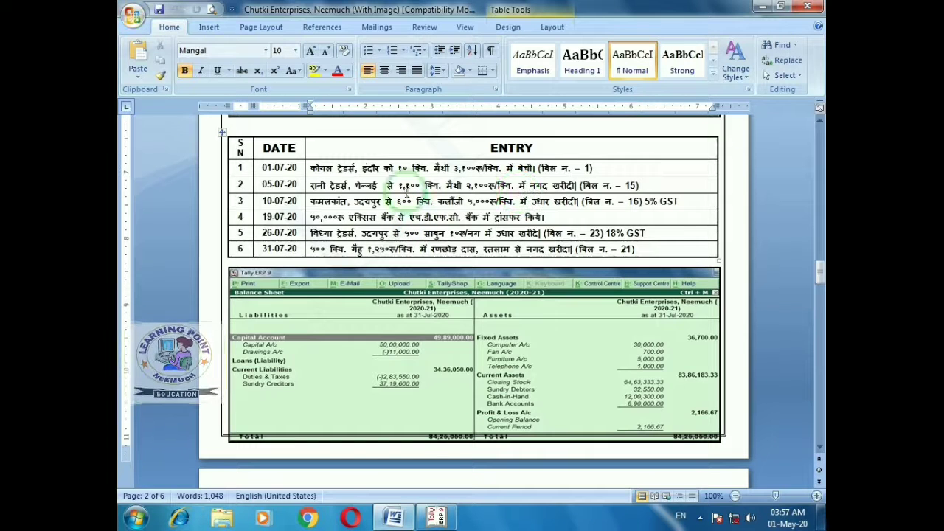
click(248, 204)
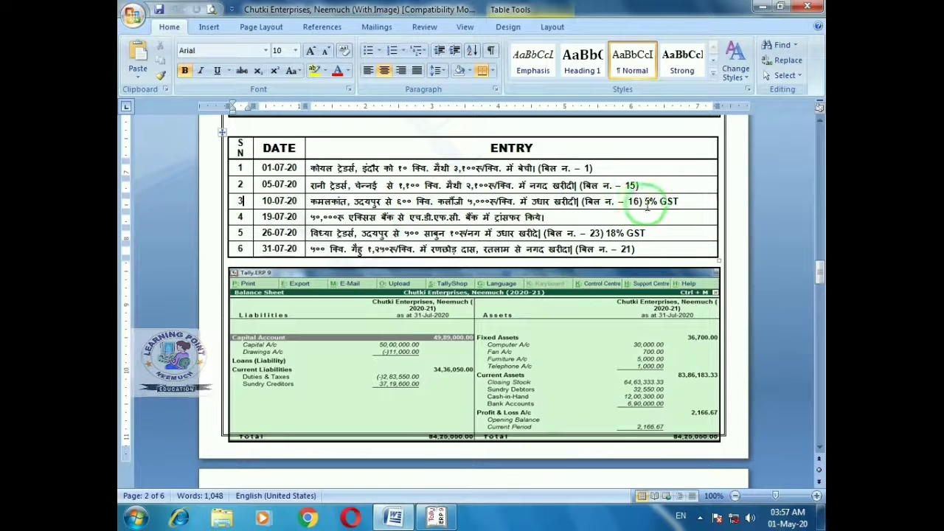
key(alt+Tab)
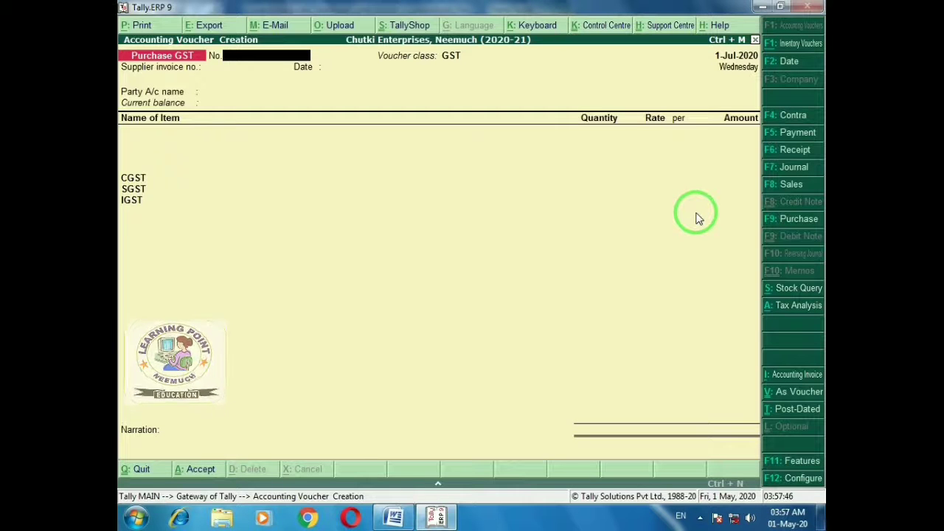
key(Return)
text(16)
key(Return)
key(Return)
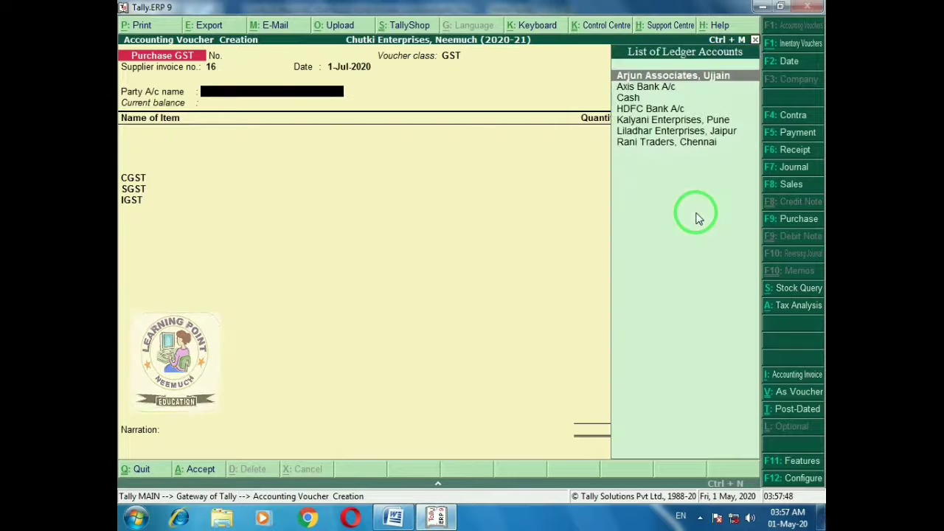
key(alt+Tab)
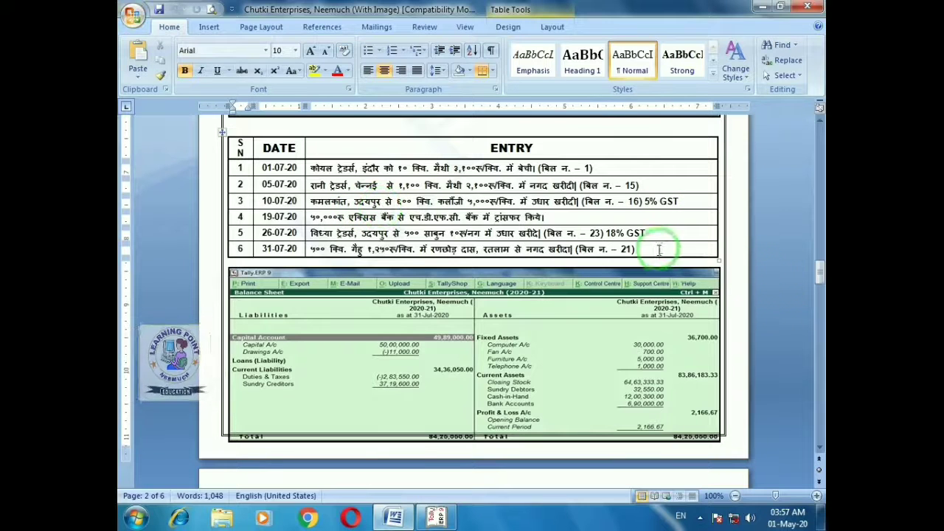
key(alt+Tab)
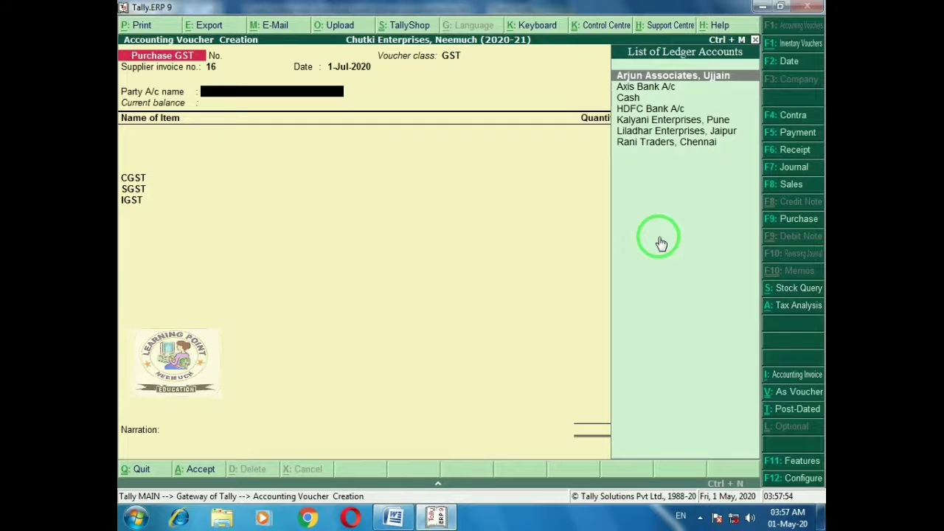
Create a new ledger for the Udaipur supplier under Sundry Creditors
key(alt+c)
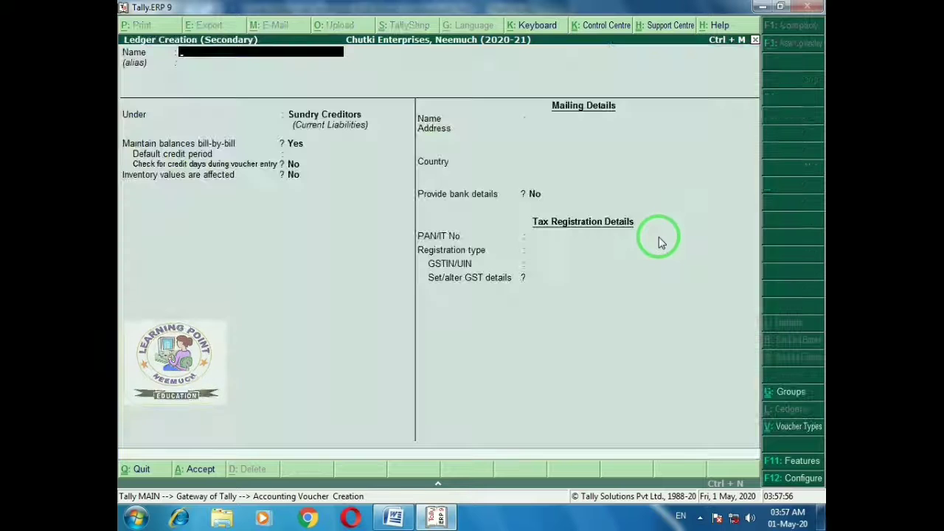
text(Kamalka)
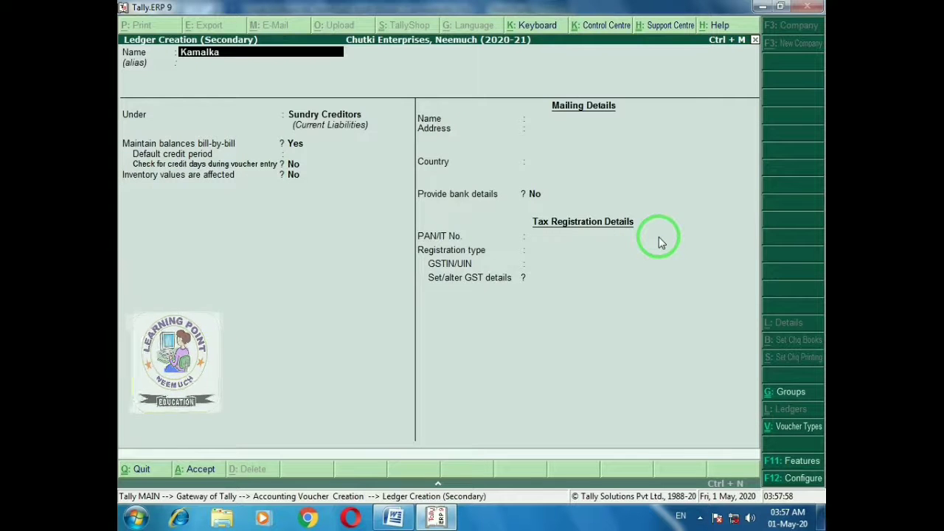
text(nt)
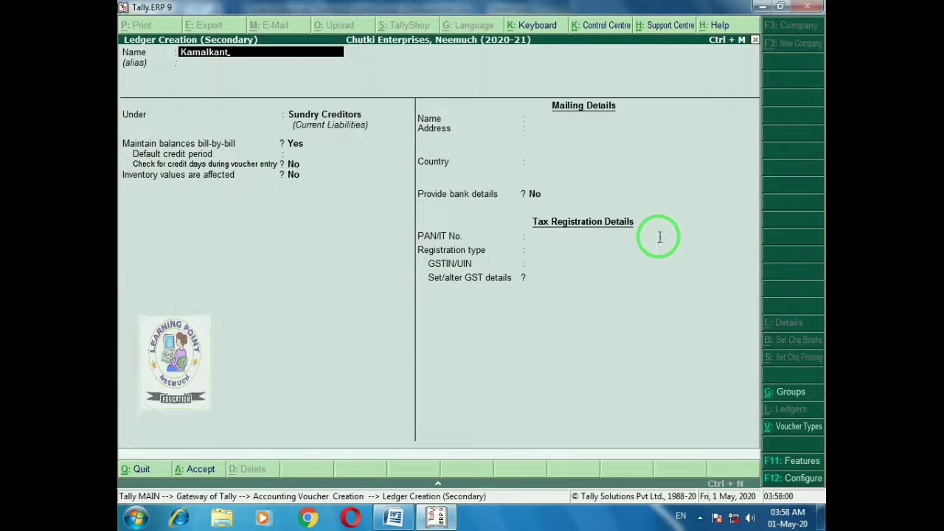
key(alt+Tab)
key(alt+Tab)
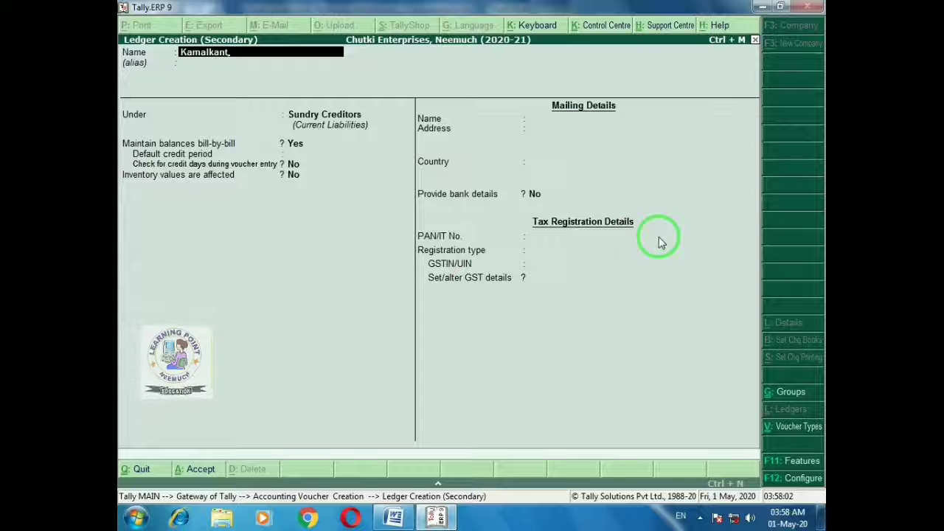
text(,)
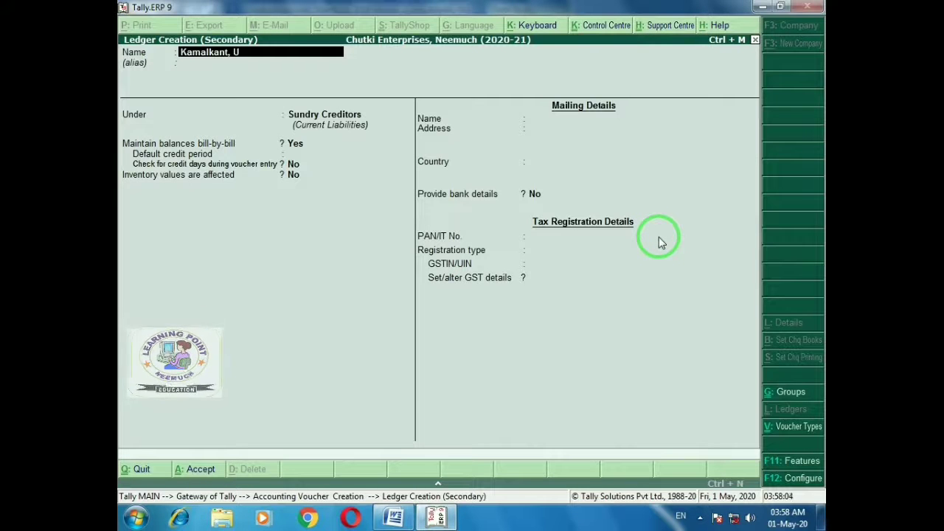
key(BackSpace)
key(BackSpace)
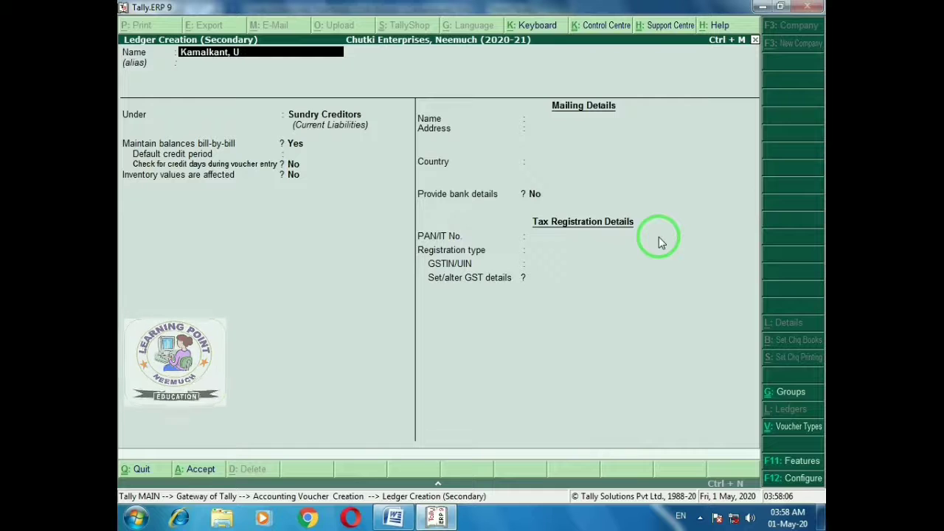
text(daipur)
key(Return)
key(Return)
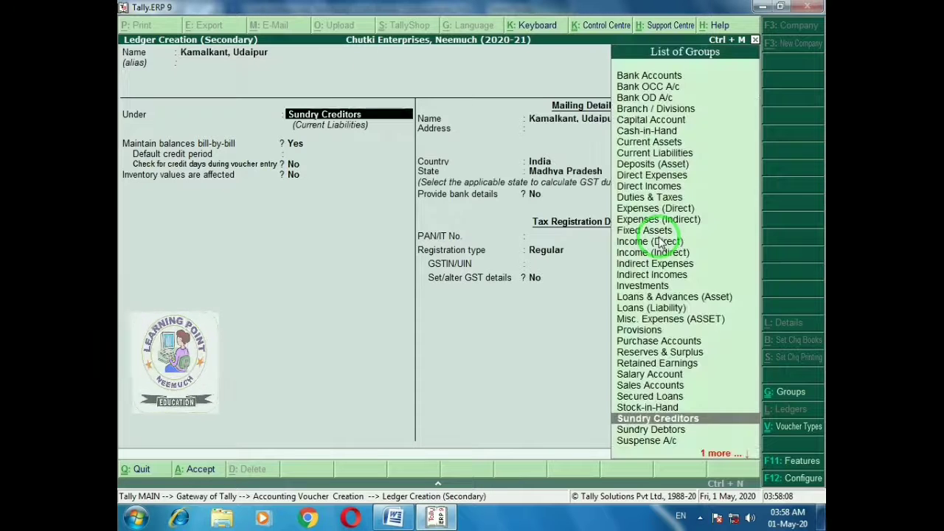
key(Return)
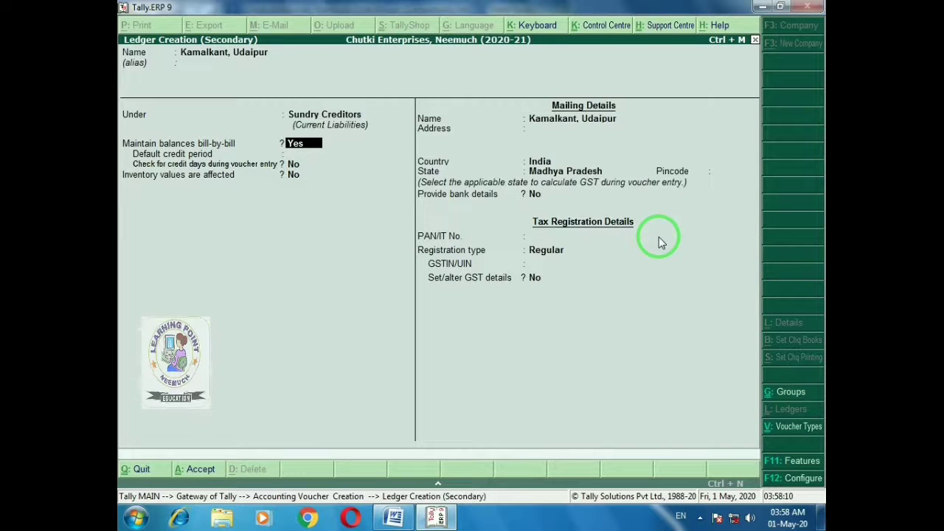
key(Return)
key(Return)
key(Return)
key(Return)
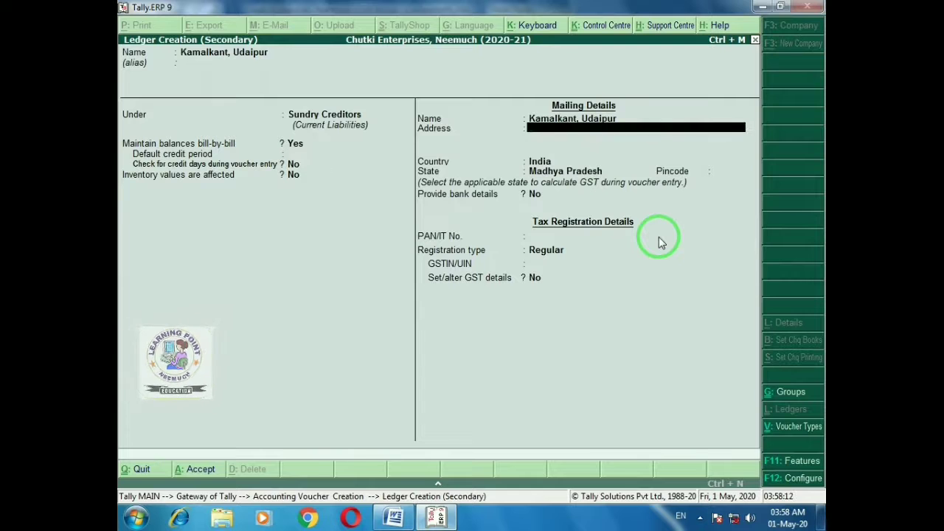
Give the ledger address Udaipur, state Rajasthan and its GSTIN, and accept it as the party
text(Udaipur)
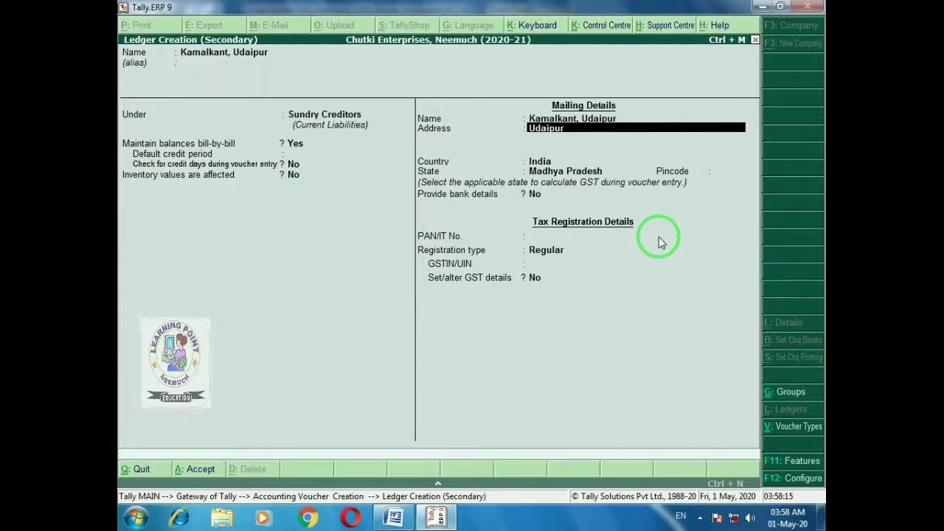
key(Return)
key(Return)
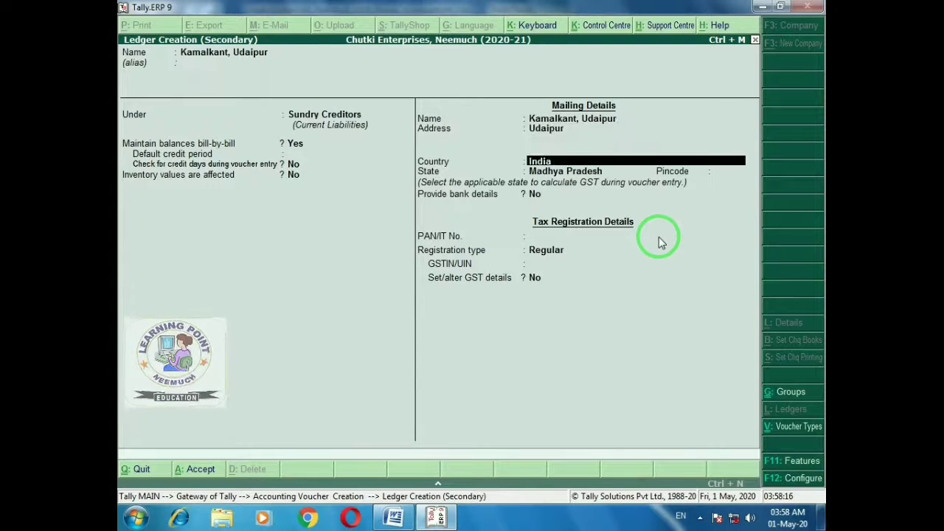
key(Return)
text(Raja)
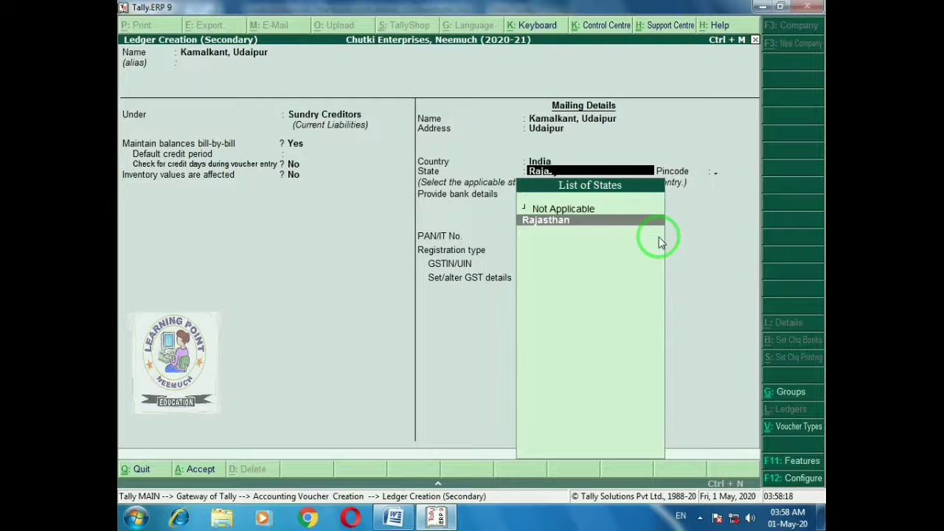
key(Return)
key(Return)
key(Return)
key(Return)
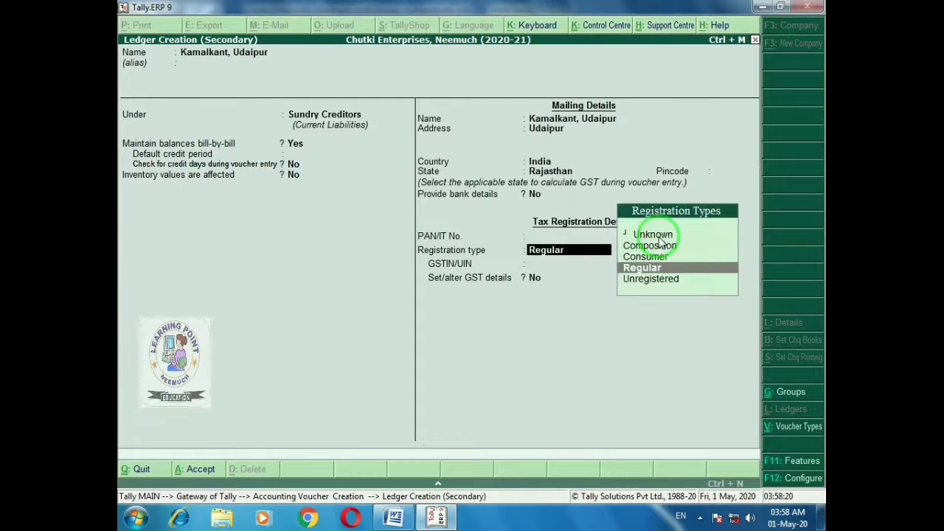
key(Return)
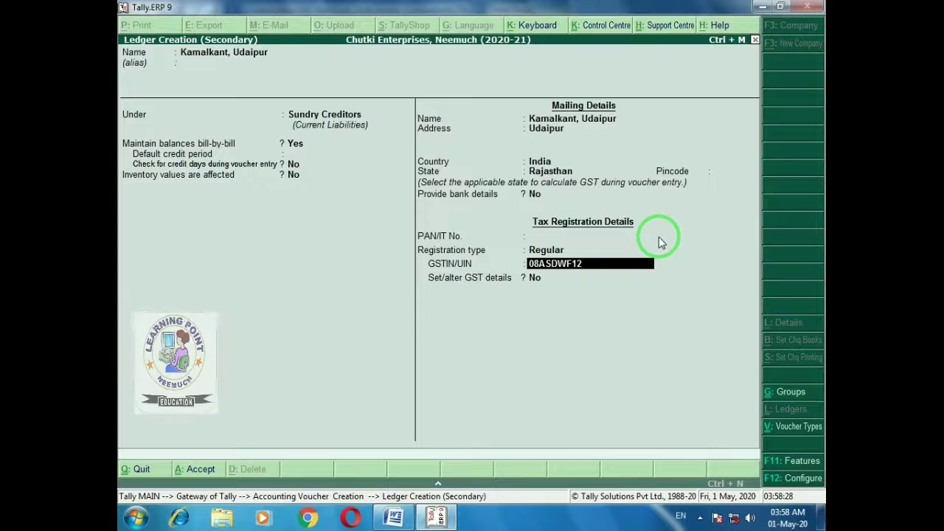
key(Return)
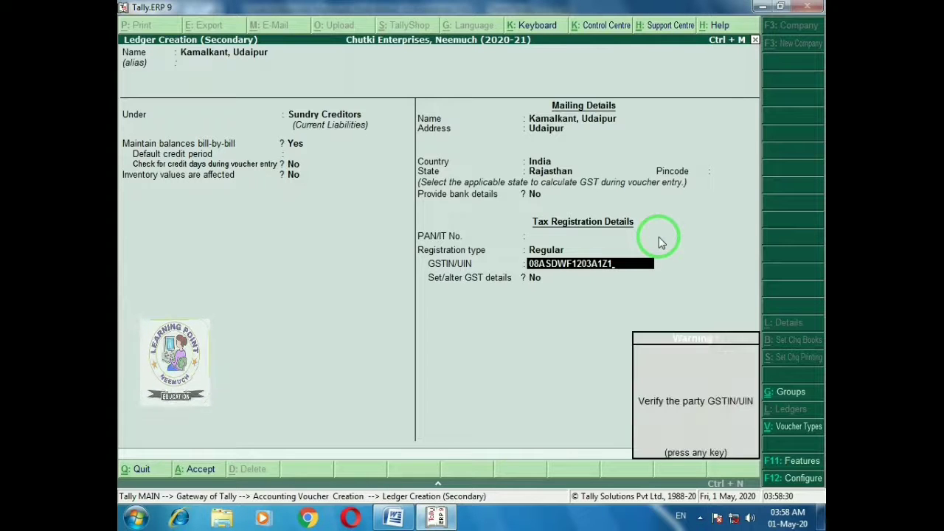
key(Return)
key(Return)
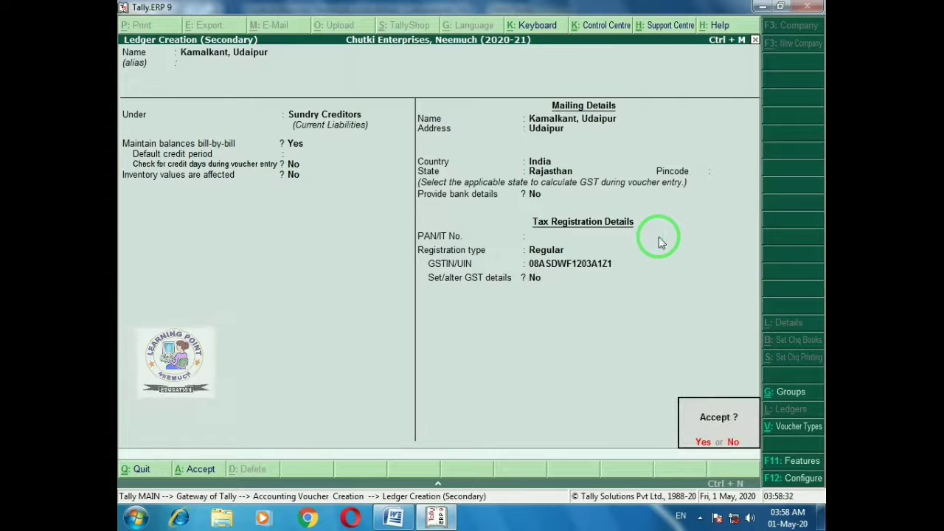
key(Return)
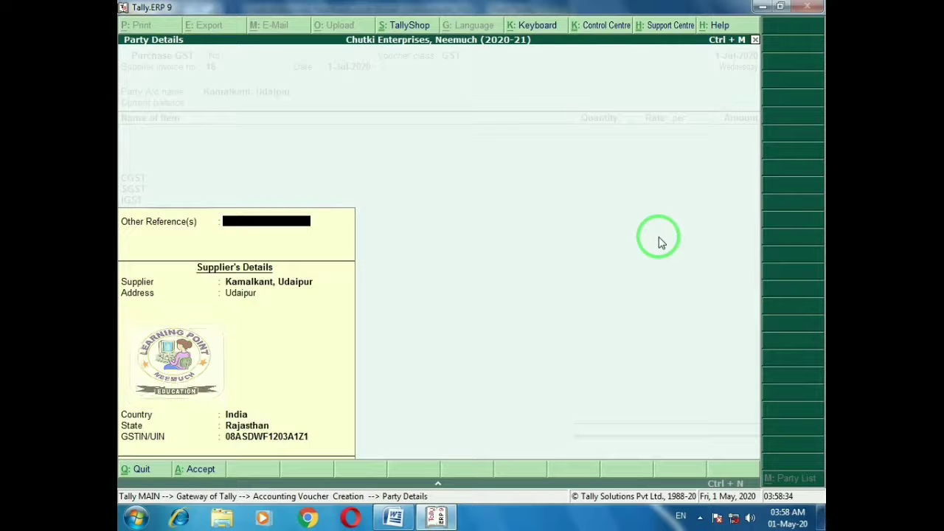
key(Return)
key(alt+Tab)
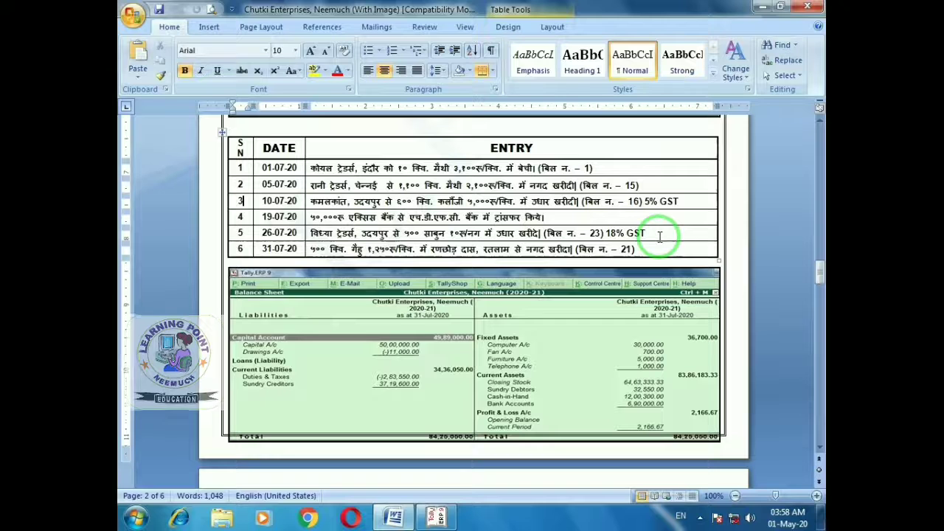
click(457, 204)
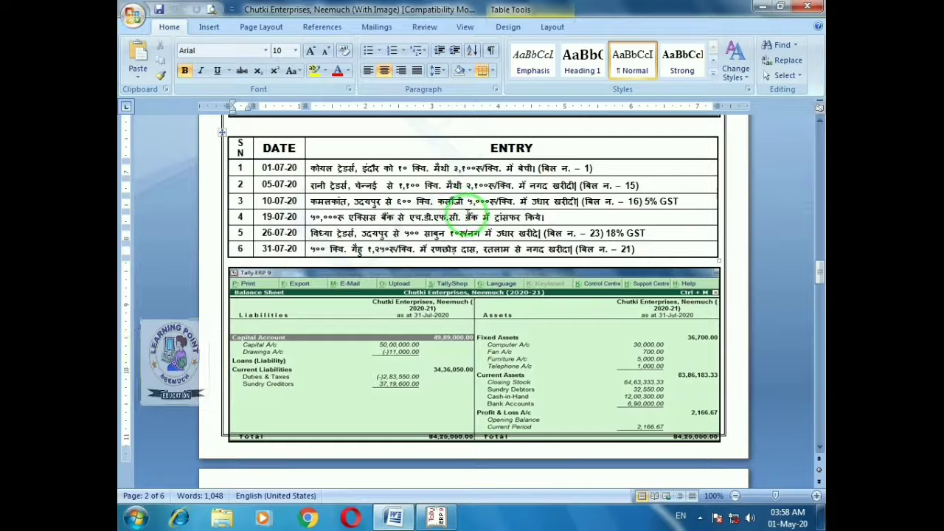
Create stock item Nigella Seeds, alias Kalonji, measured in Qtl
key(alt+Tab)
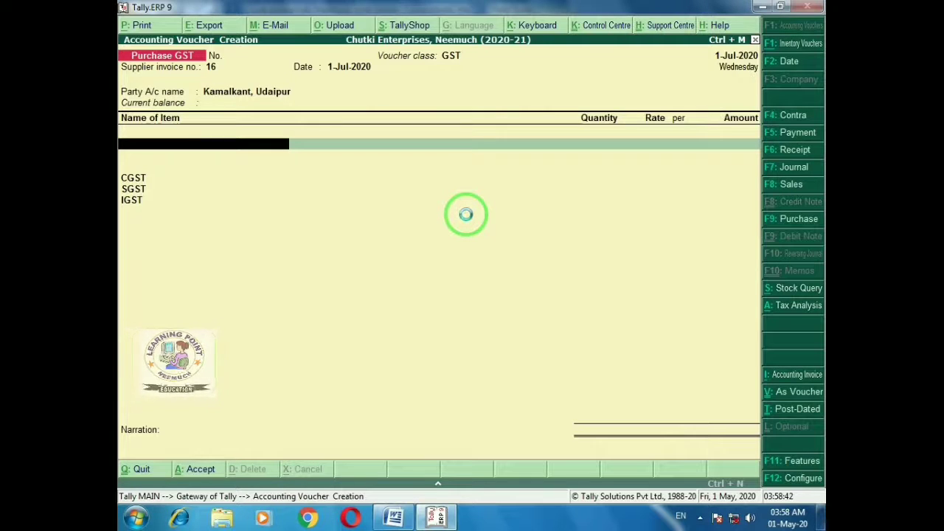
key(alt+c)
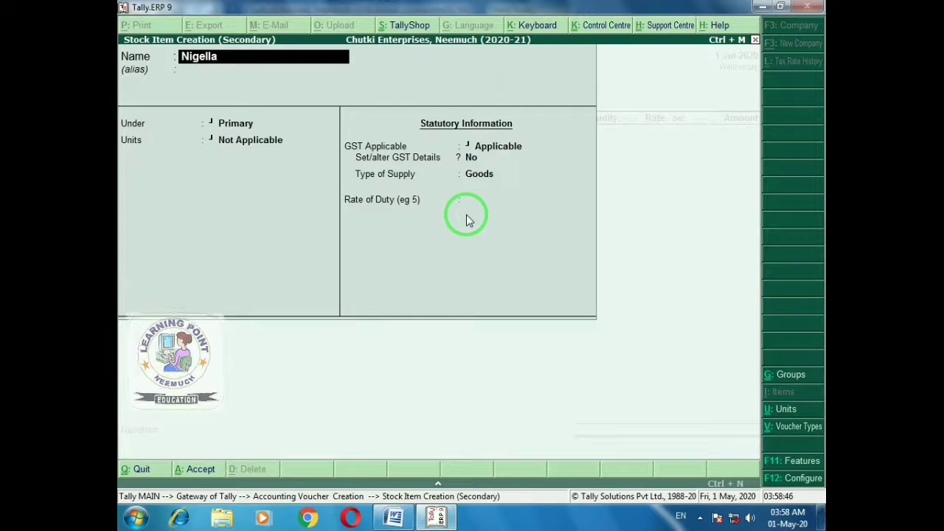
text(Nigella Seed)
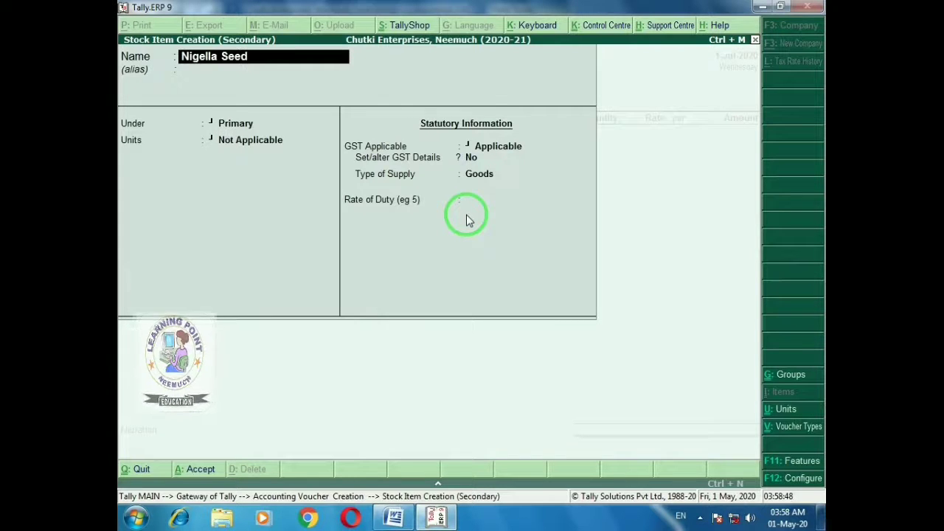
text(s)
key(Return)
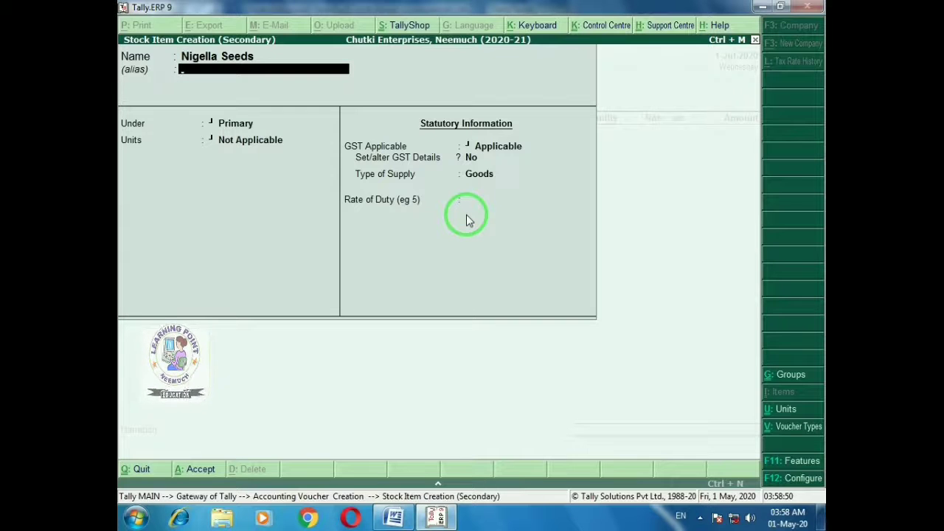
text(Kal)
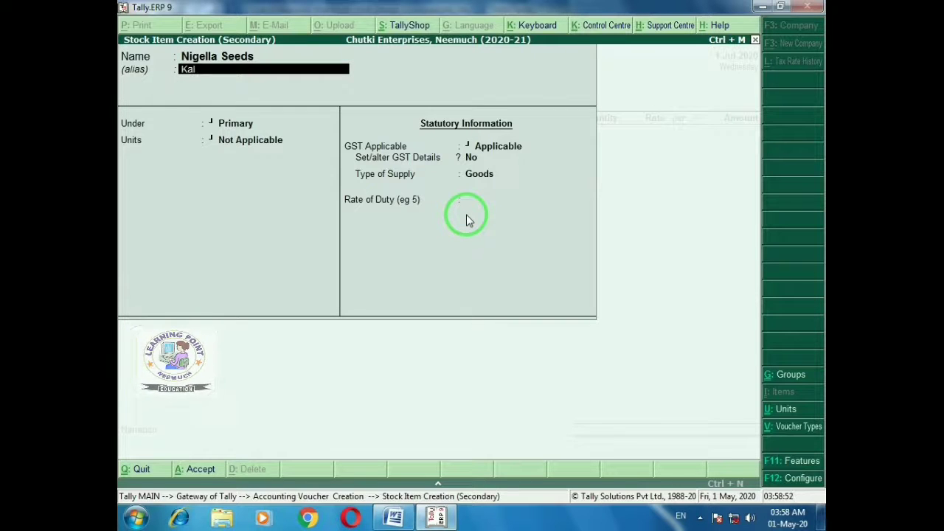
text(onji)
key(Return)
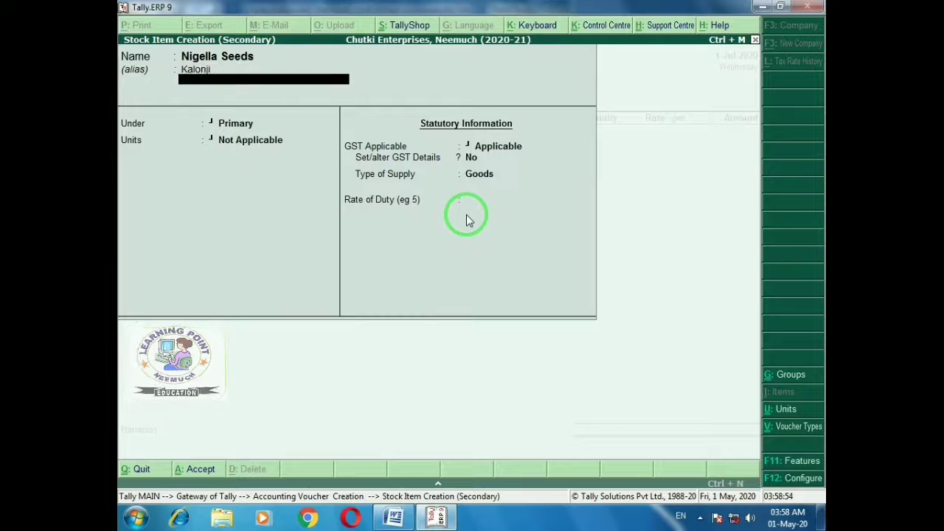
key(Return)
key(Return)
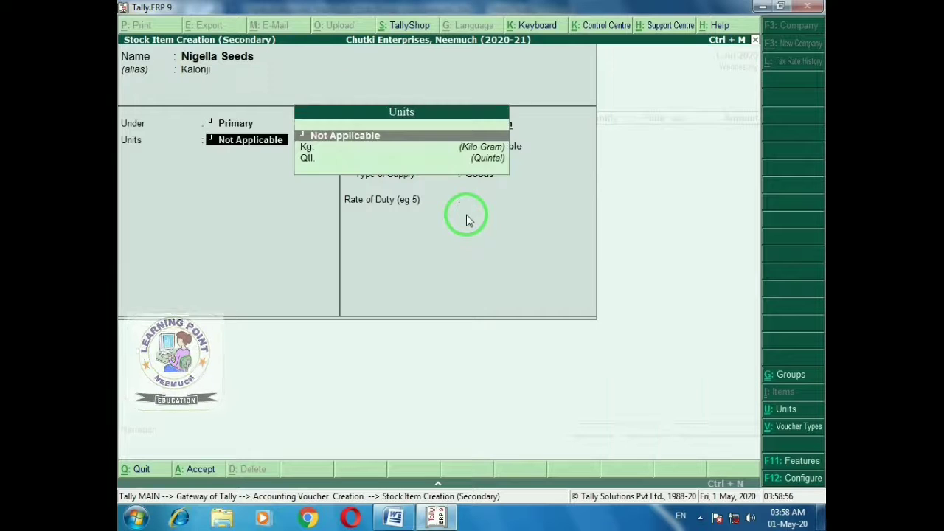
key(Down)
key(Down)
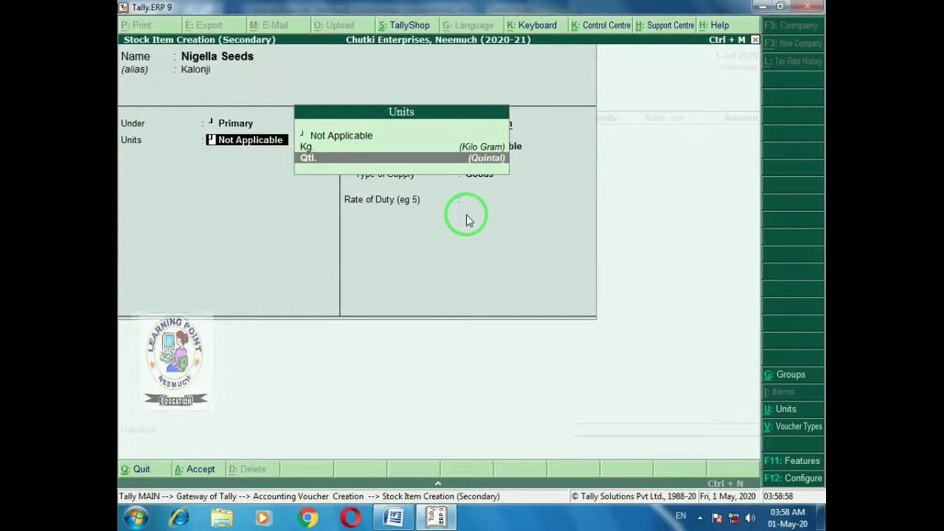
key(Return)
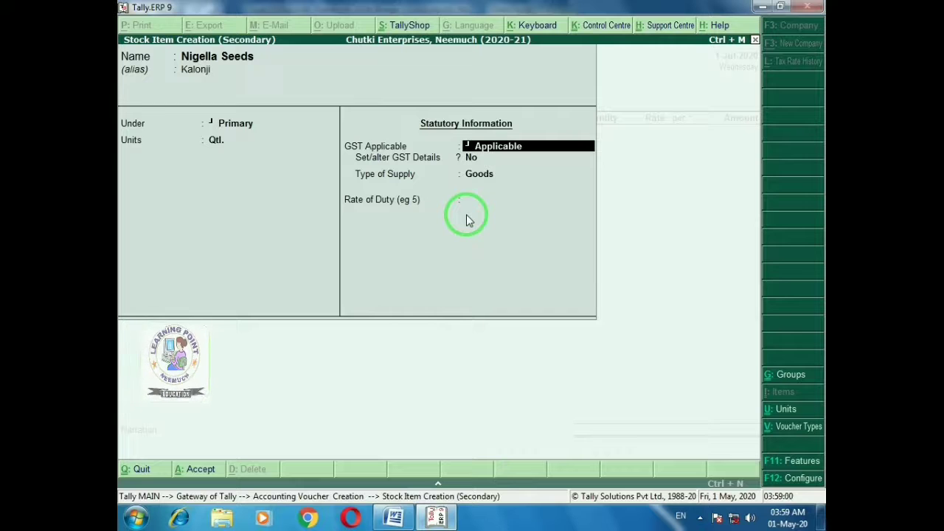
Give Nigella Seeds HSN 5565, Taxable status with 5% IGST, and supply type Goods
key(alt+Tab)
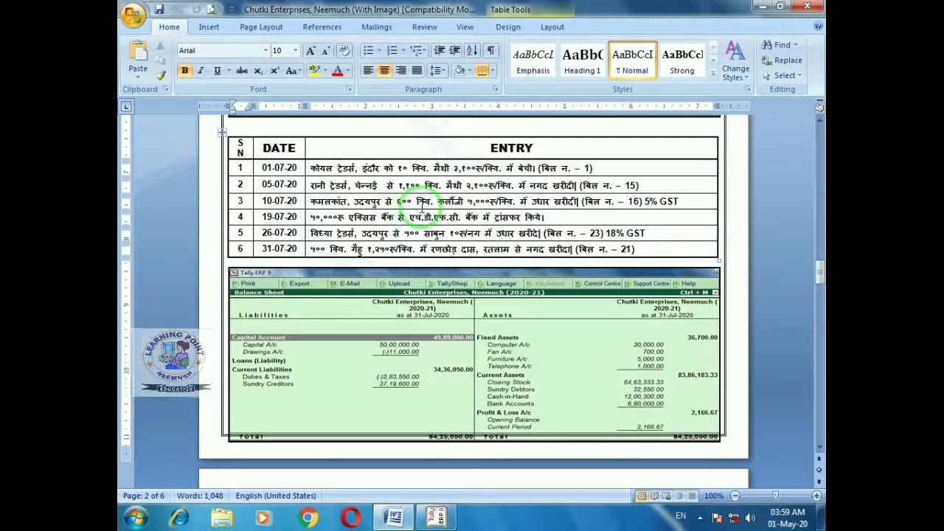
key(alt+Tab)
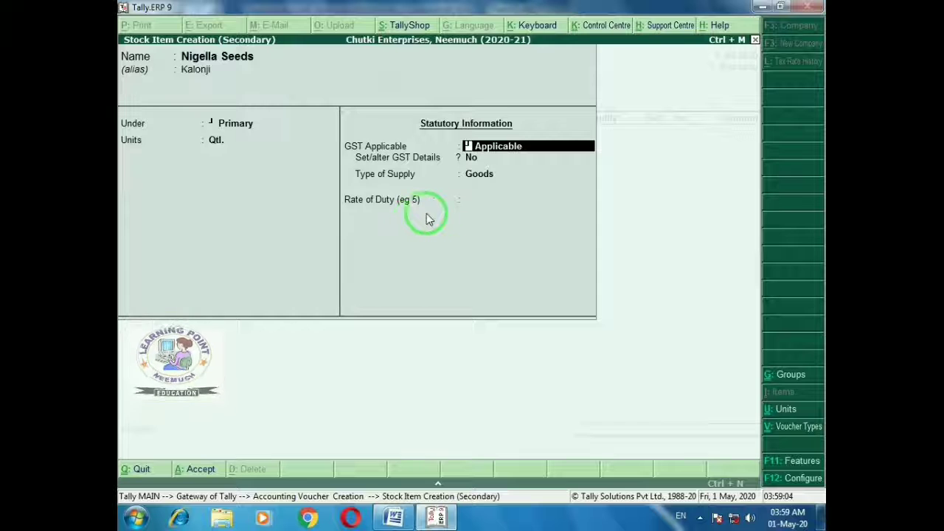
key(alt+Tab)
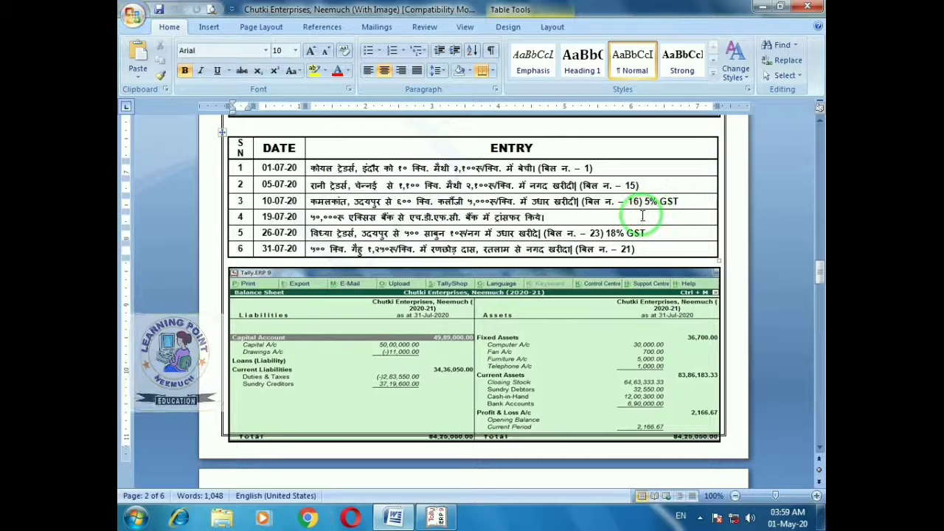
key(alt+Tab)
key(Return)
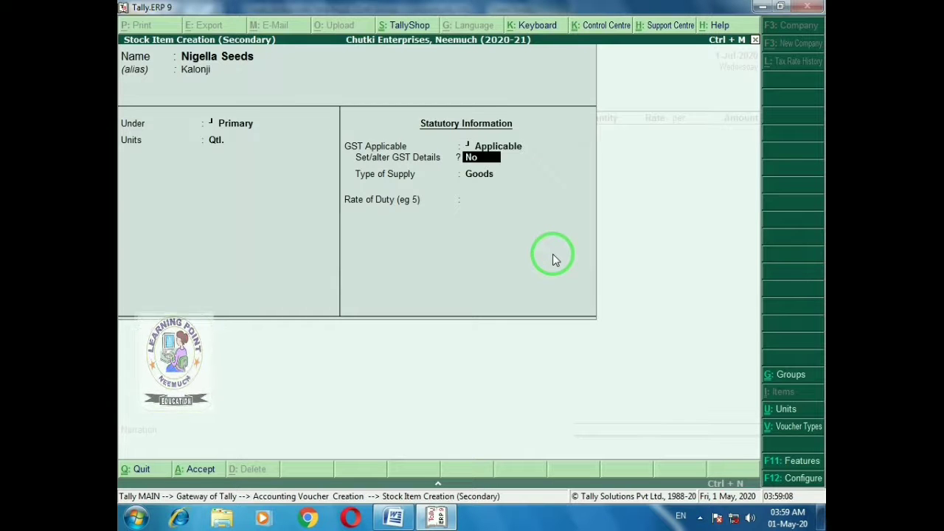
key(y)
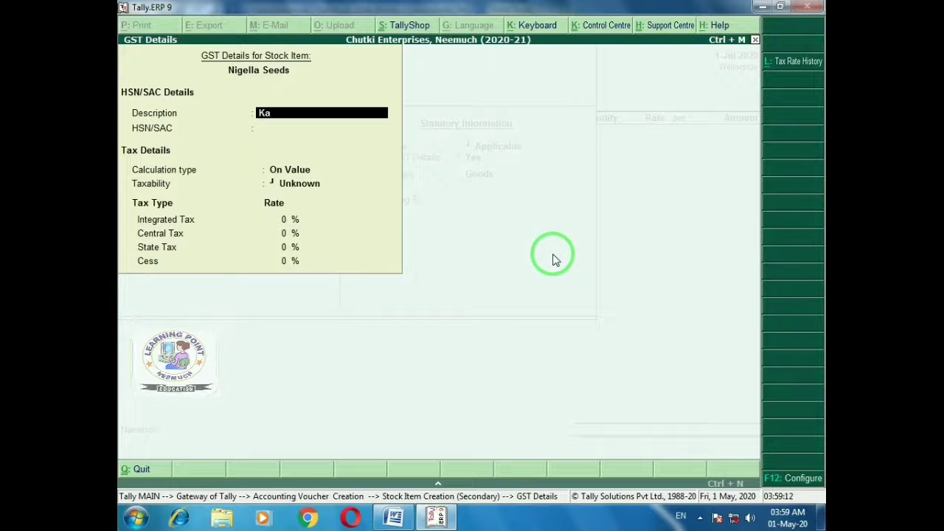
key(Return)
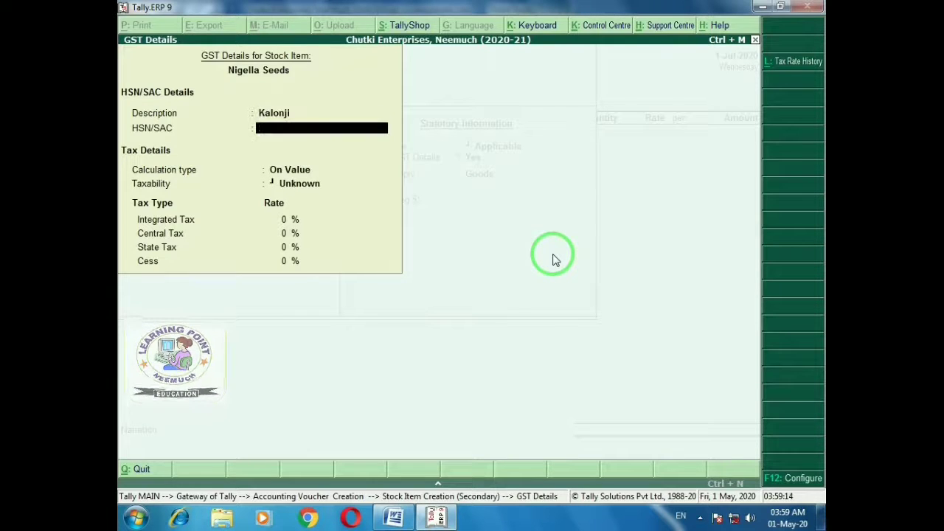
text(5565)
key(Return)
key(Return)
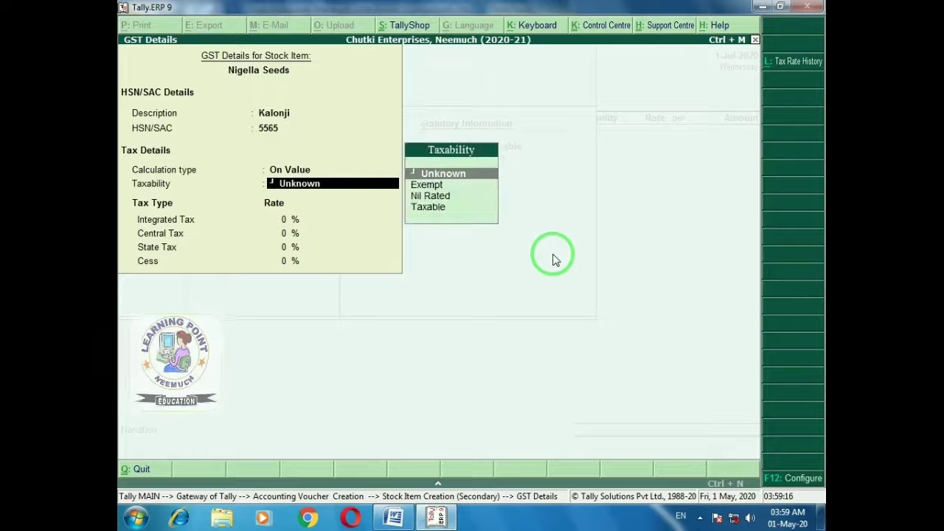
key(Down)
key(Down)
key(Down)
key(Return)
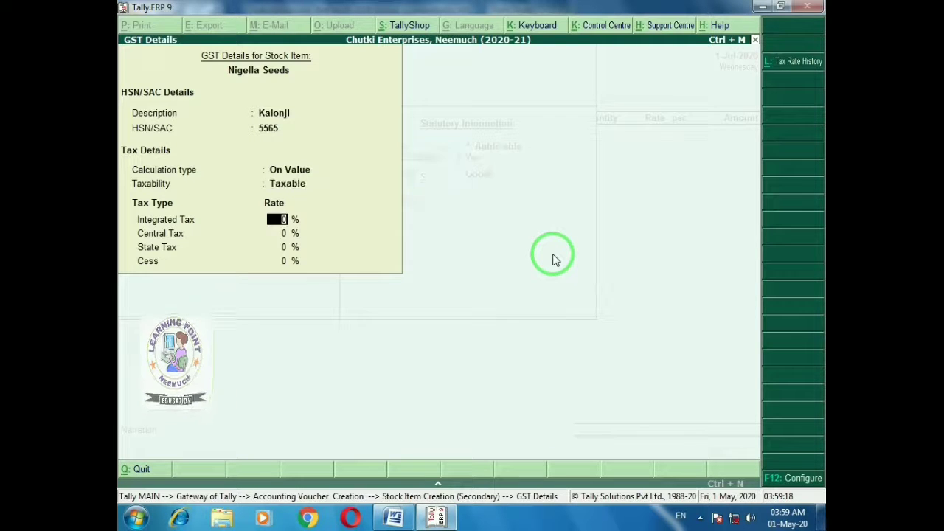
key(Return)
key(Return)
key(Return)
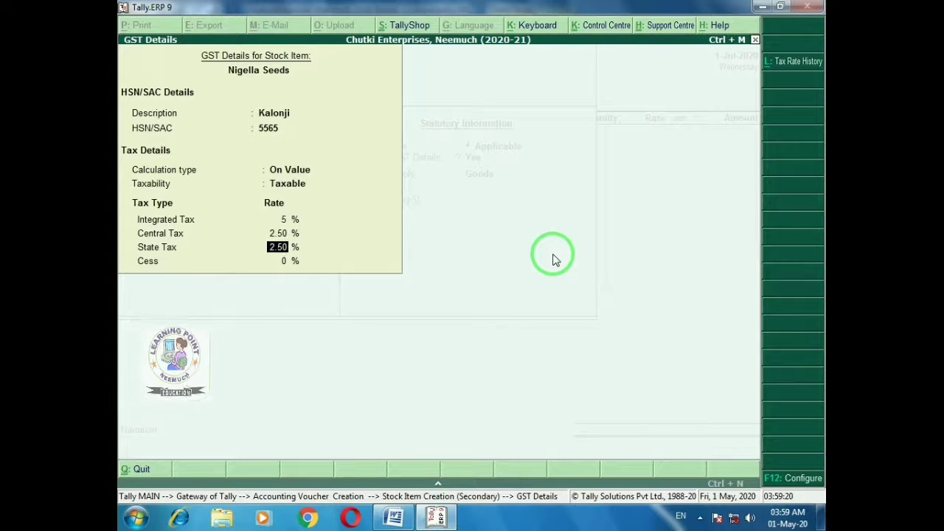
key(Return)
key(Return)
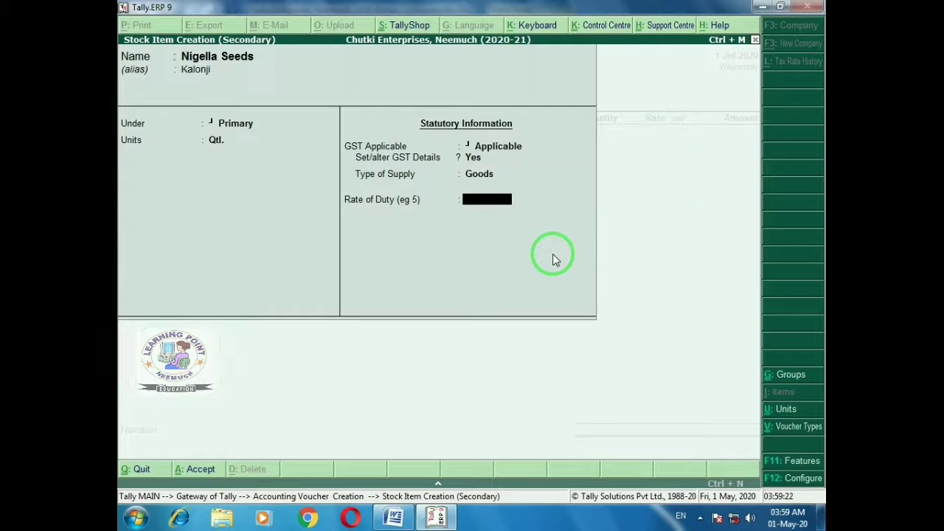
key(Return)
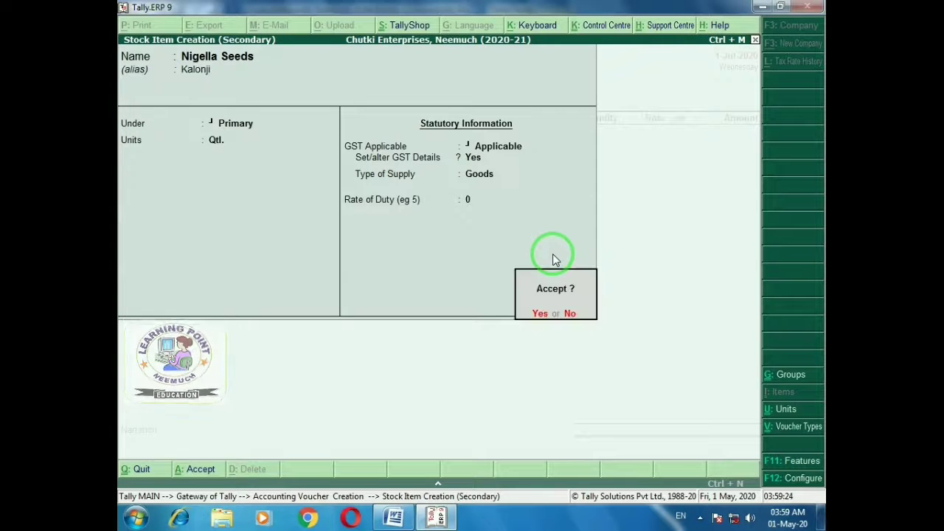
key(Return)
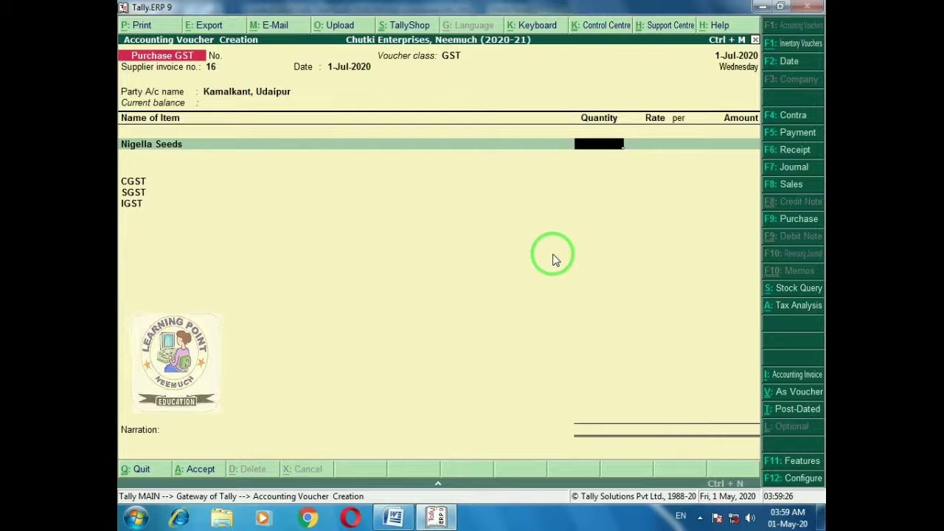
Enter 600 Qtl of Nigella Seeds at 5,000 per Qtl, an amount of 30,00,000
key(alt+Tab)
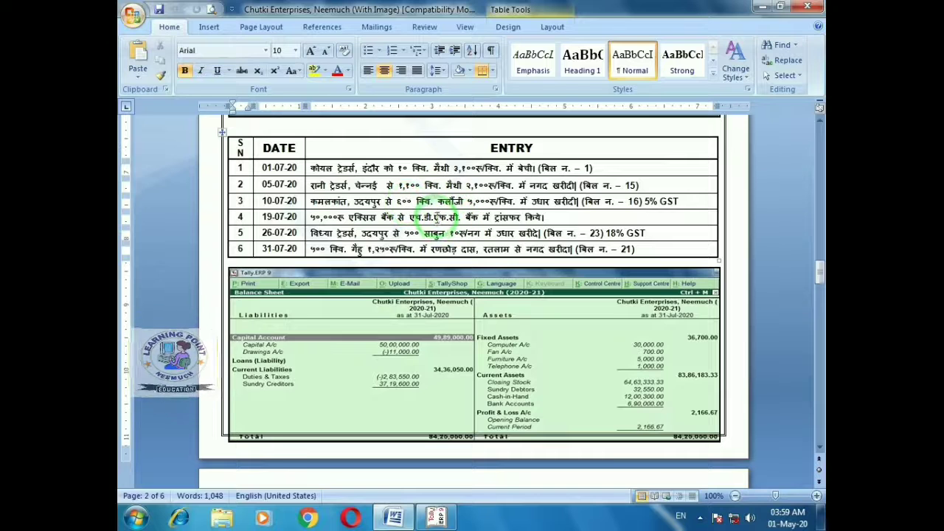
key(alt+Tab)
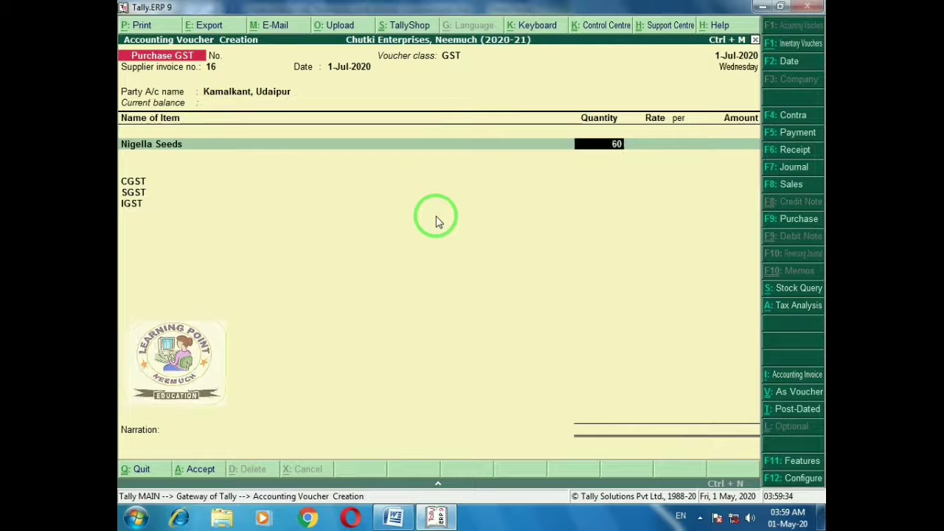
text(0)
key(Return)
text(65)
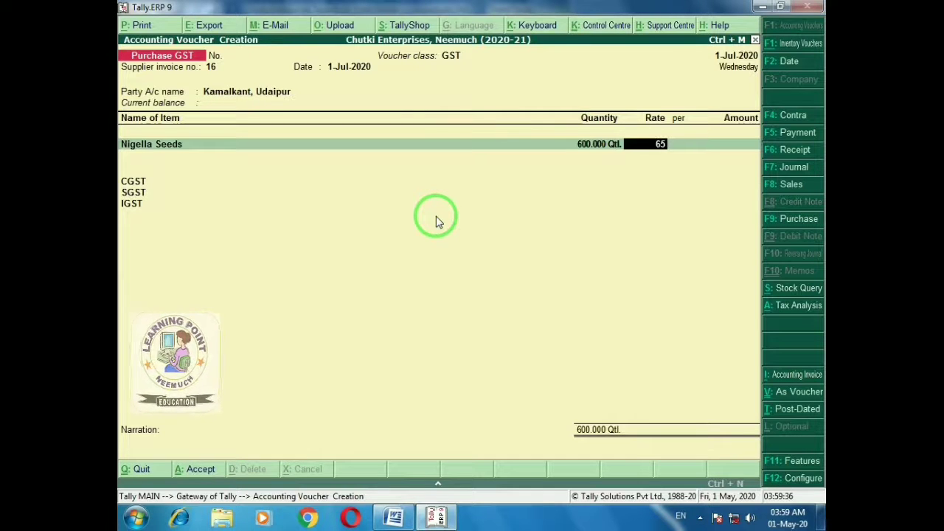
key(BackSpace)
key(BackSpace)
text(5000)
key(Return)
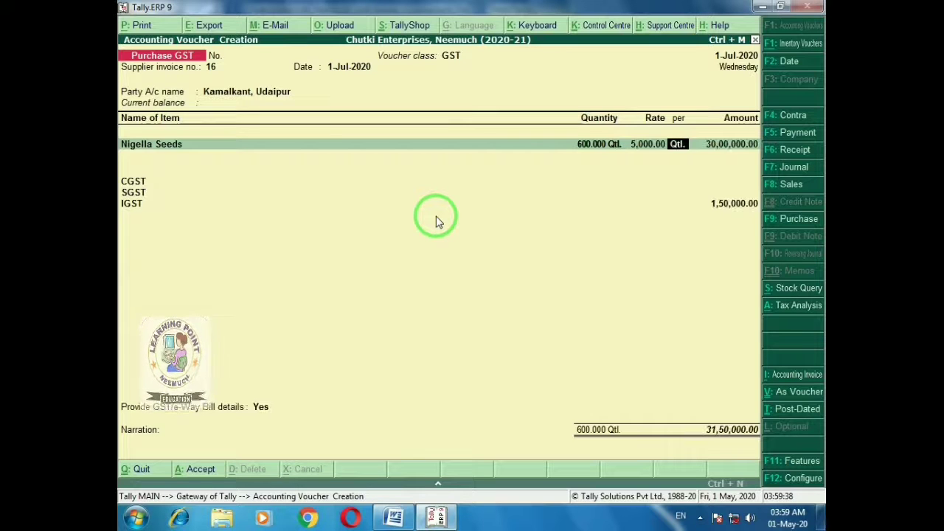
key(Return)
key(Return)
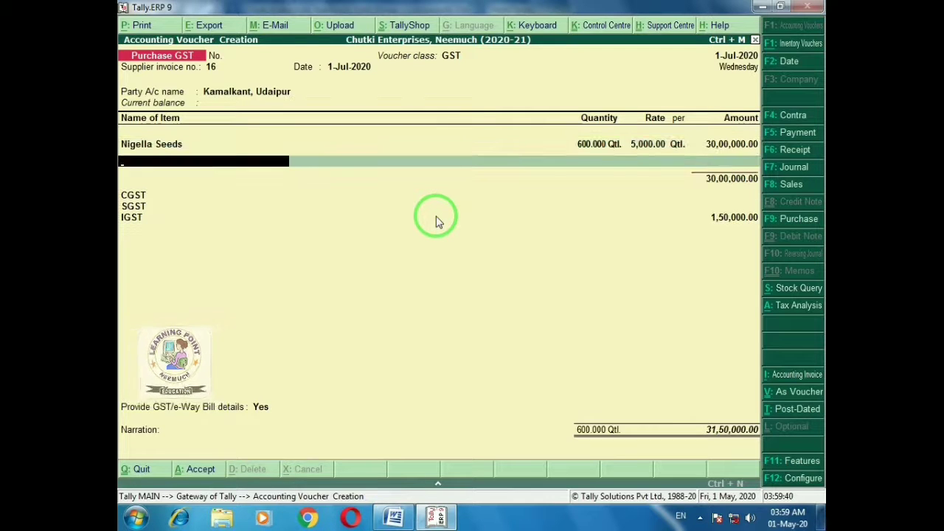
key(Return)
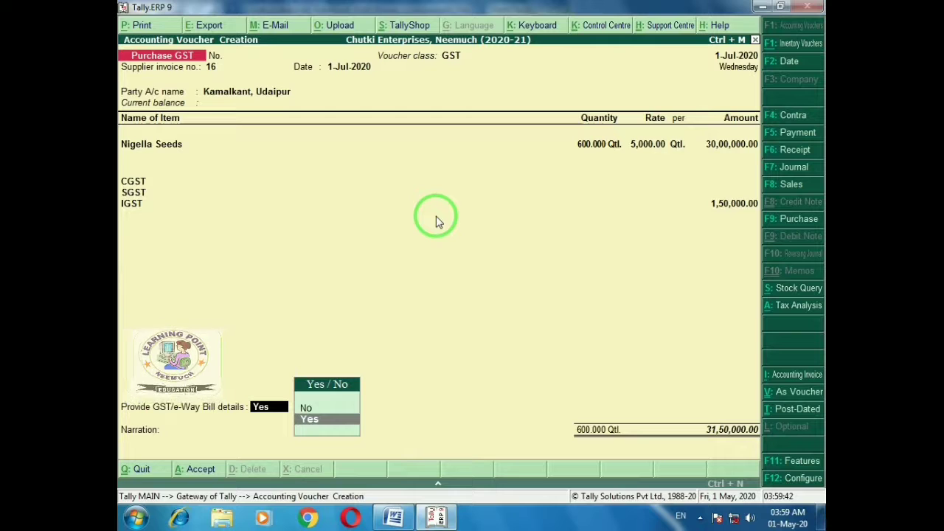
Set GST/e-Way Bill details to No and save the voucher totalling ₹31,50,000
key(Up)
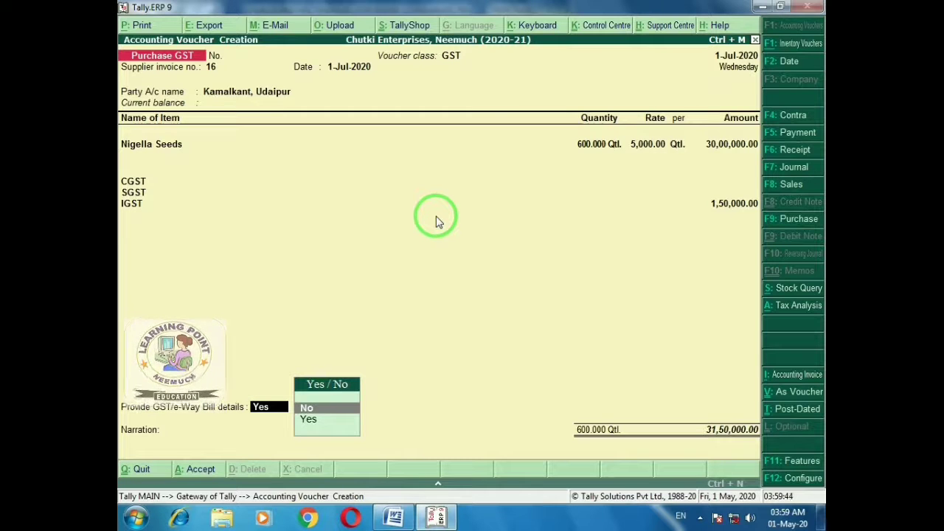
key(Return)
key(Return)
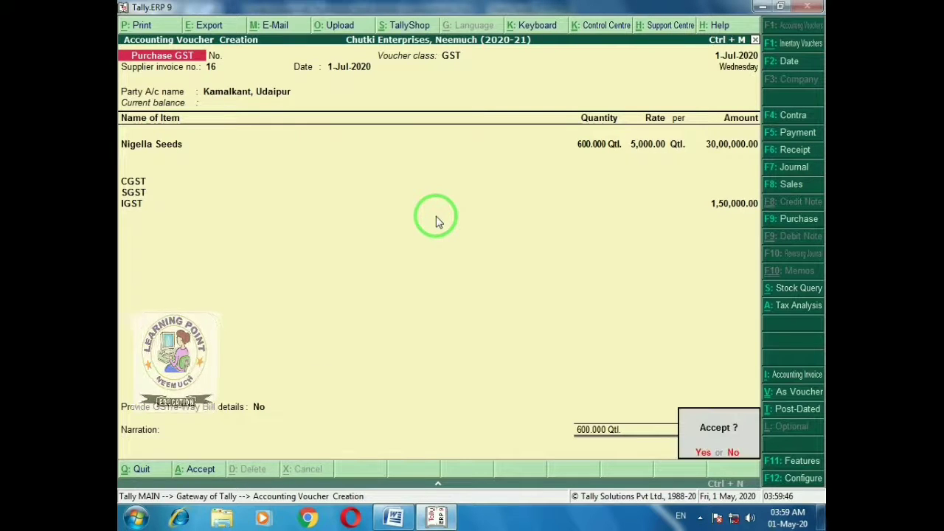
key(Return)
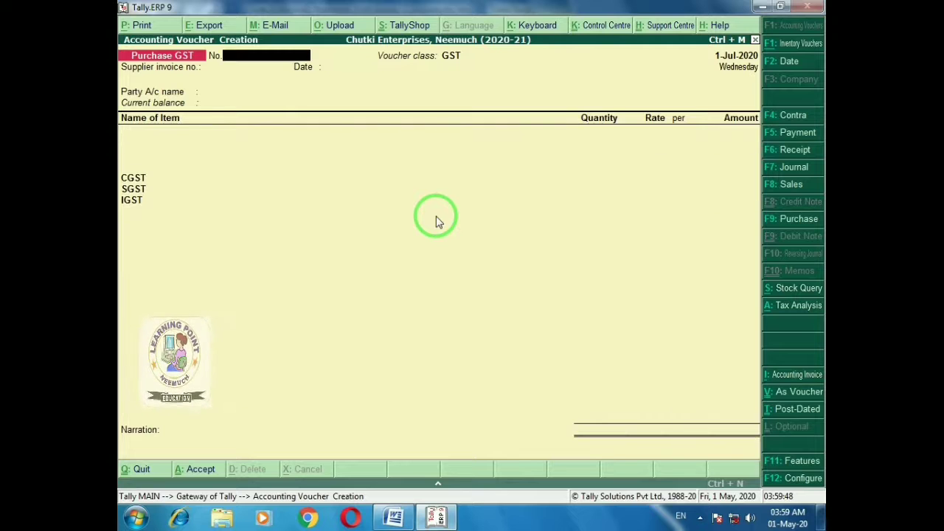
After reading the next exercise entry, set the voucher date to 31-7 (31-Jul-2020)
key(alt+Tab)
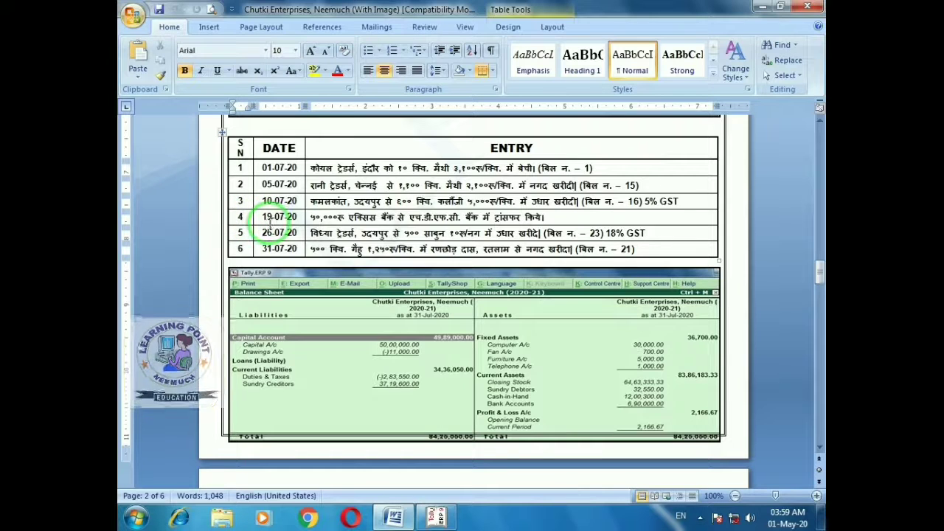
key(alt+Tab)
key(F2)
text(3)
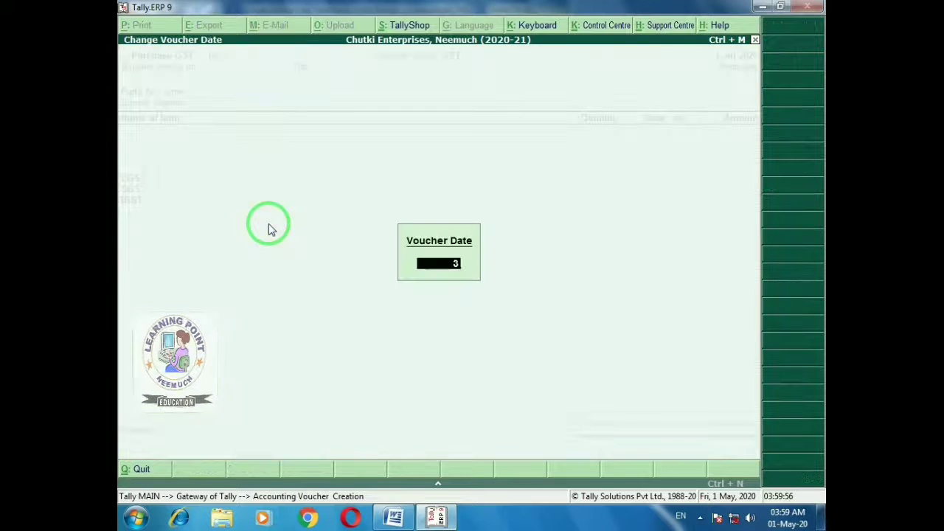
text(1-7)
key(Return)
Look up the Axis-to-HDFC bank transfer entry and start a new Contra voucher
key(alt+Tab)
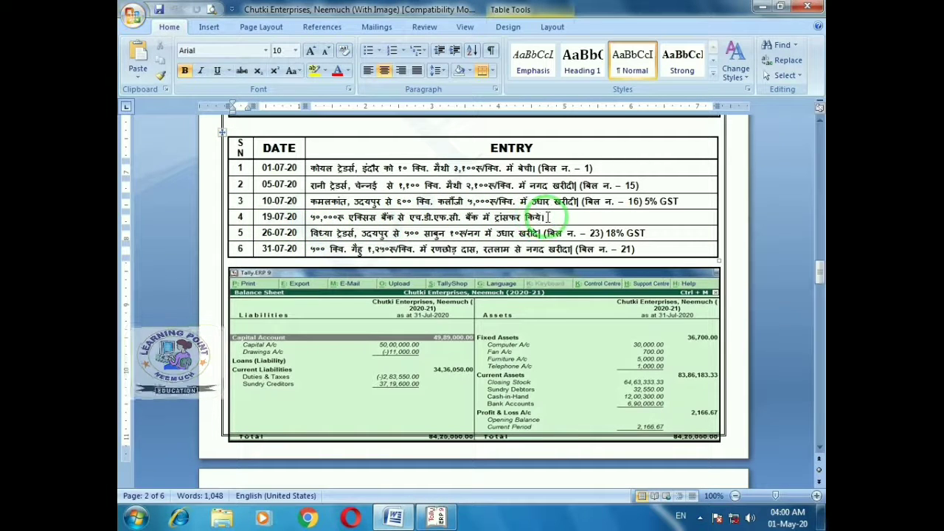
click(546, 217)
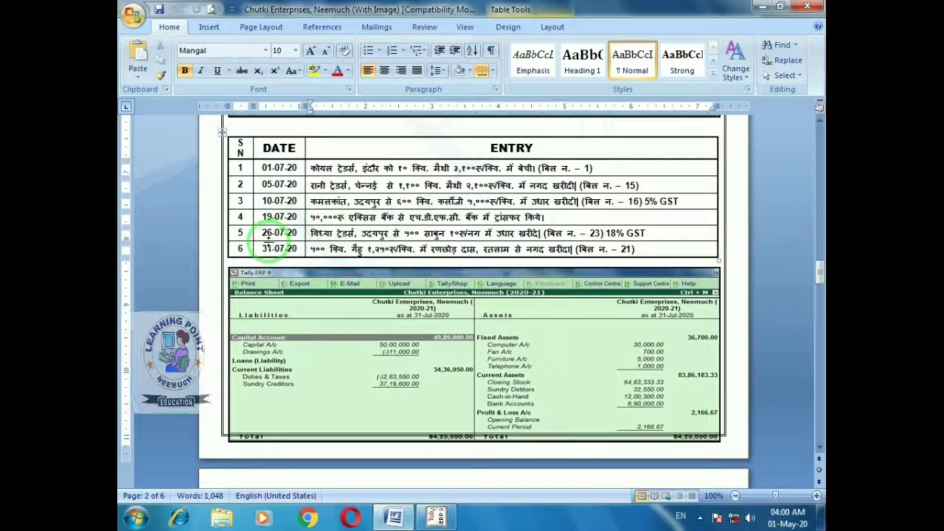
key(alt+Tab)
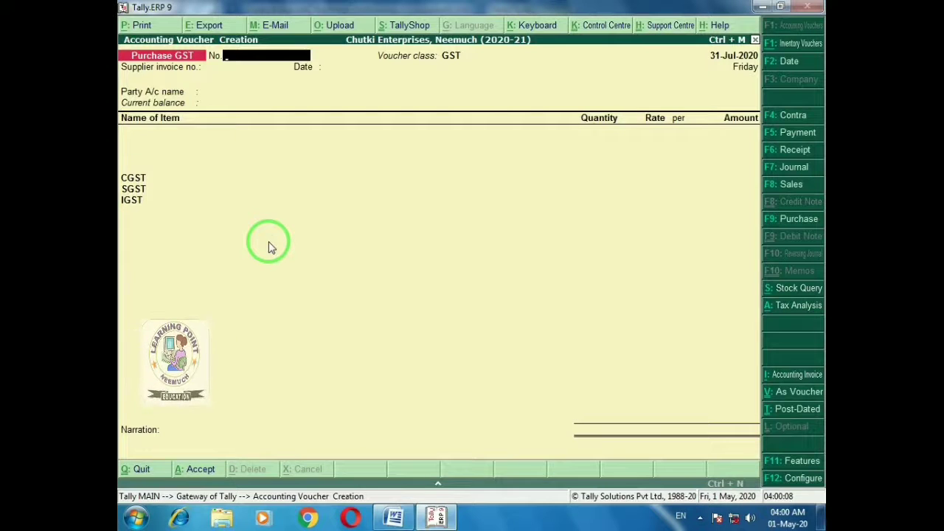
key(F4)
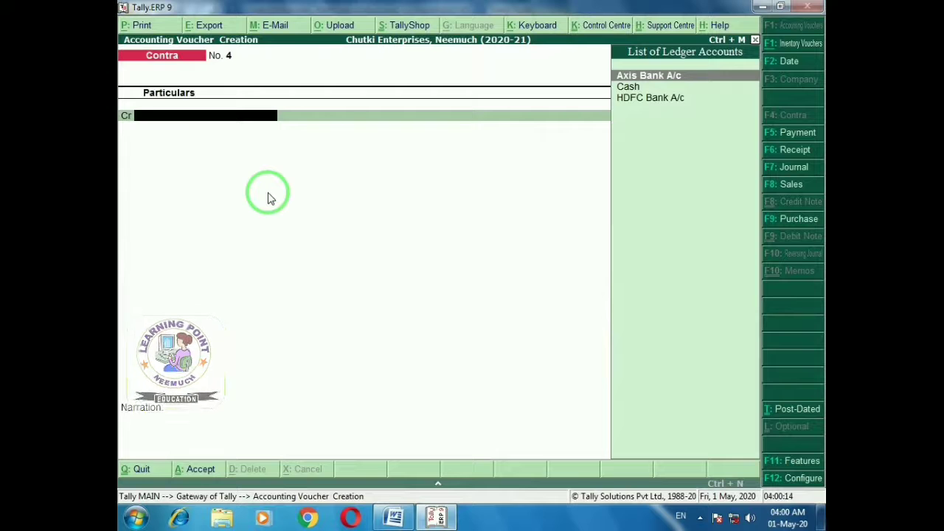
Credit Axis Bank A/c with 50,000 in contra voucher 4
text(Hd)
key(alt+Tab)
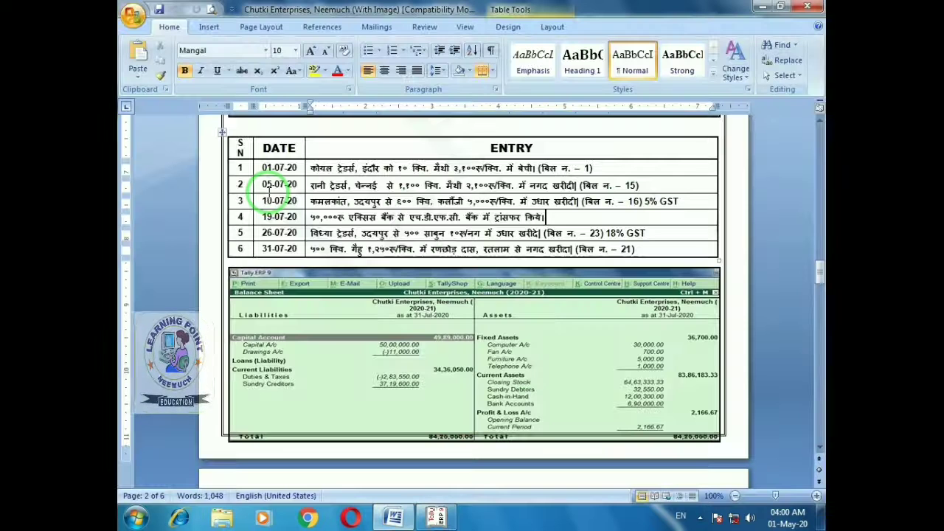
key(alt+Tab)
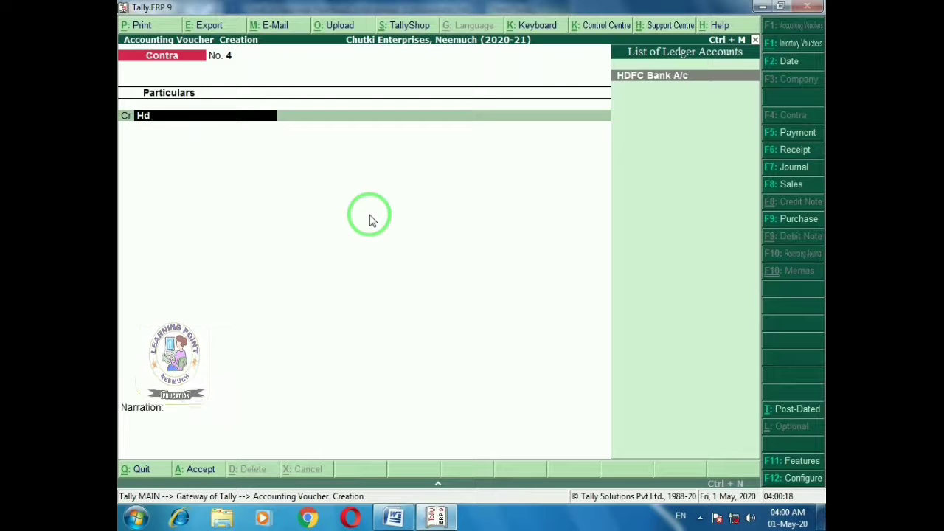
key(BackSpace)
key(BackSpace)
text(Ax)
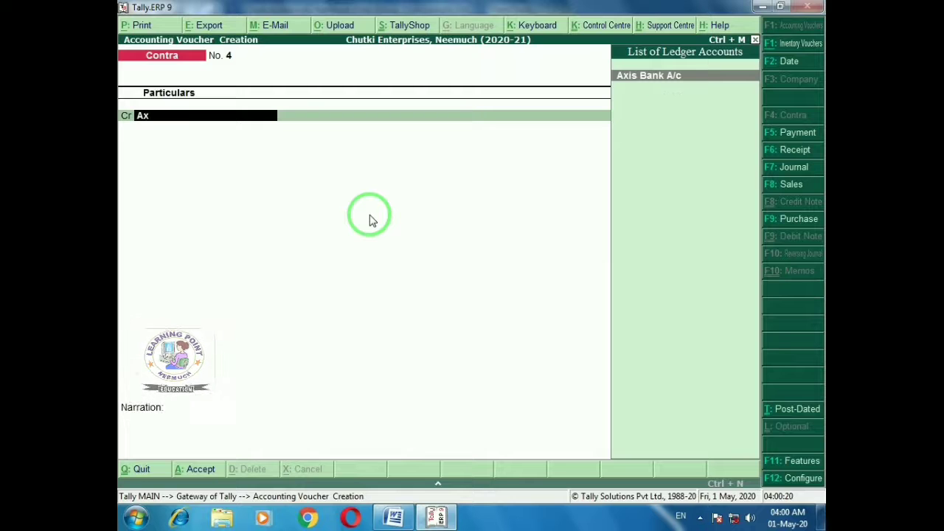
key(Return)
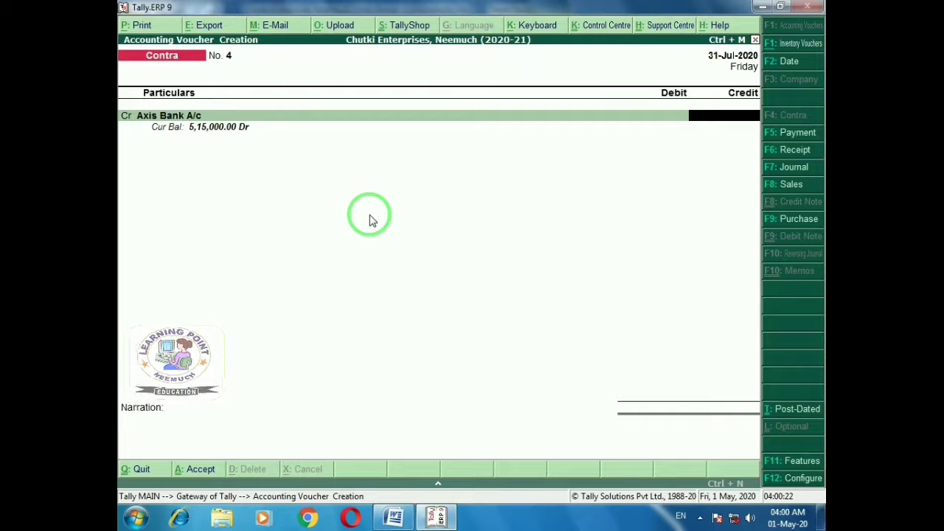
text(50000)
key(Return)
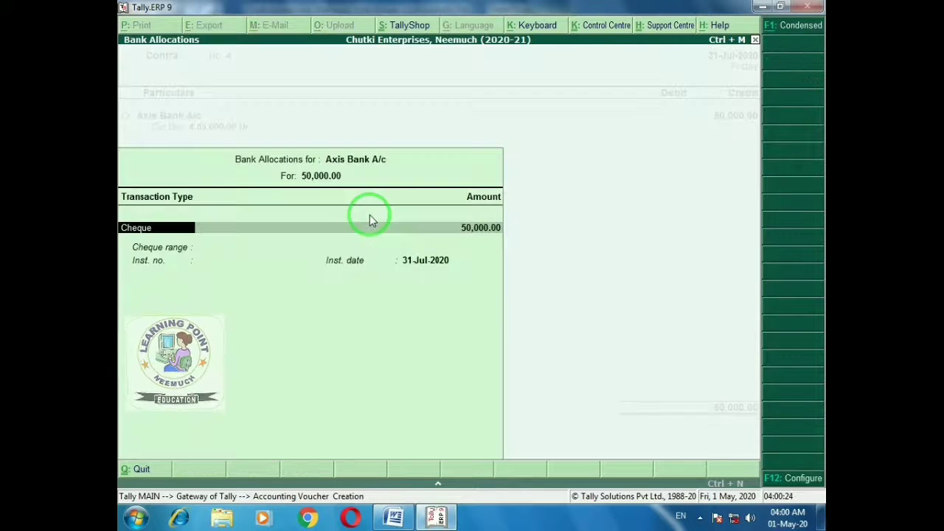
key(Return)
key(Return)
key(Return)
key(Return)
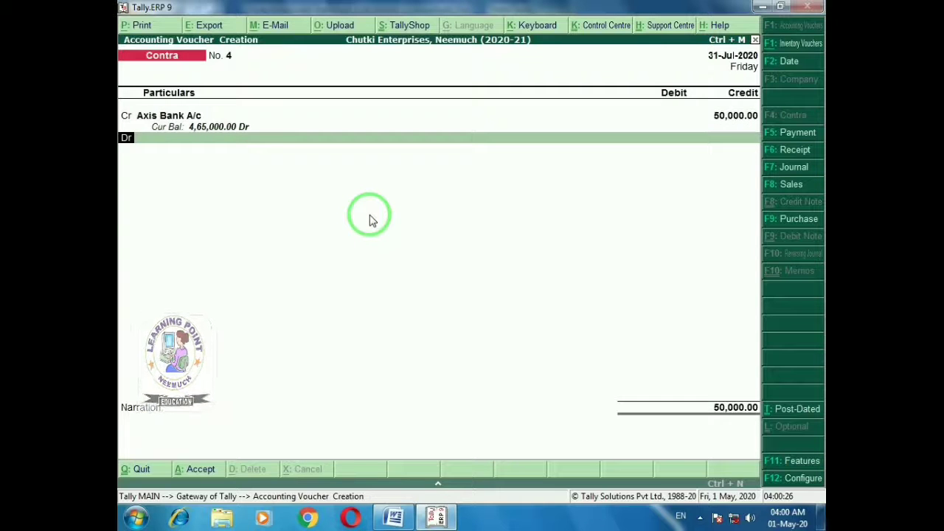
Debit HDFC Bank A/c with the matching 50,000
key(Down)
key(Down)
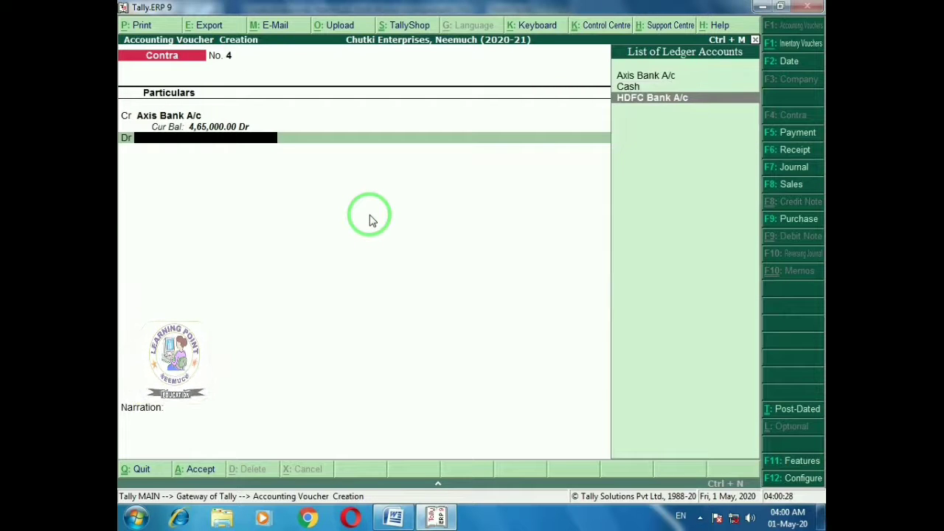
key(Return)
key(Return)
key(Return)
key(Return)
key(Return)
key(Return)
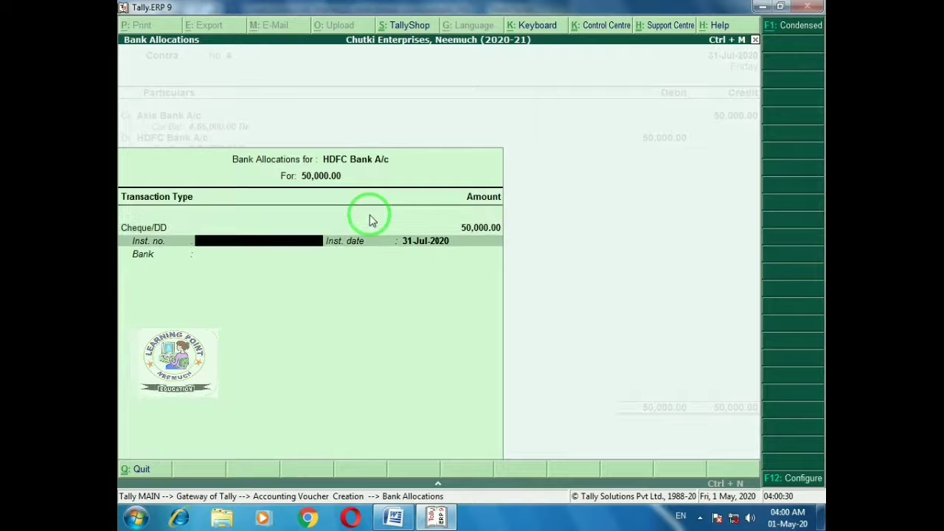
key(Return)
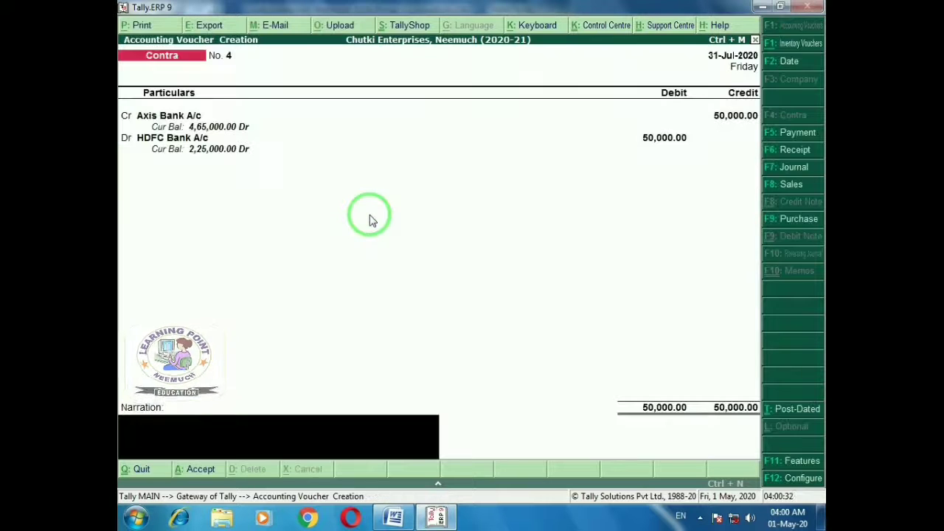
key(alt+Tab)
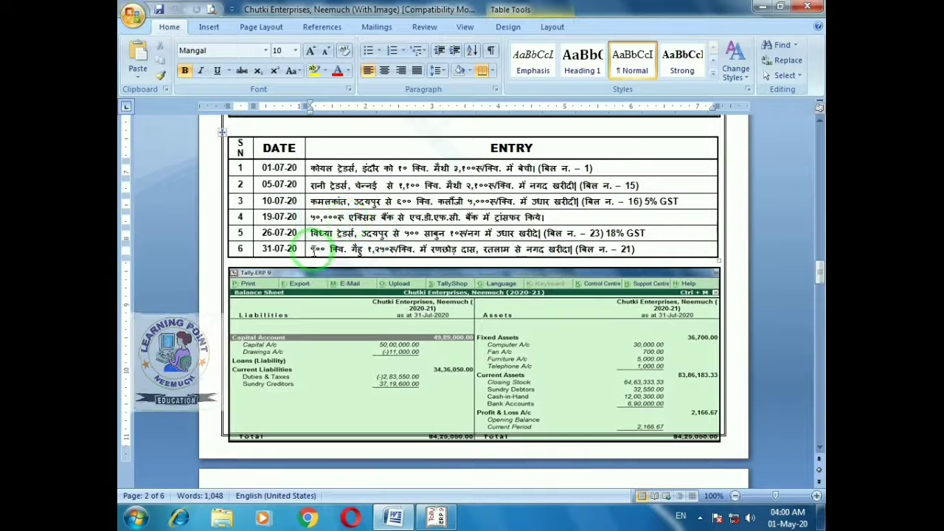
key(alt+Tab)
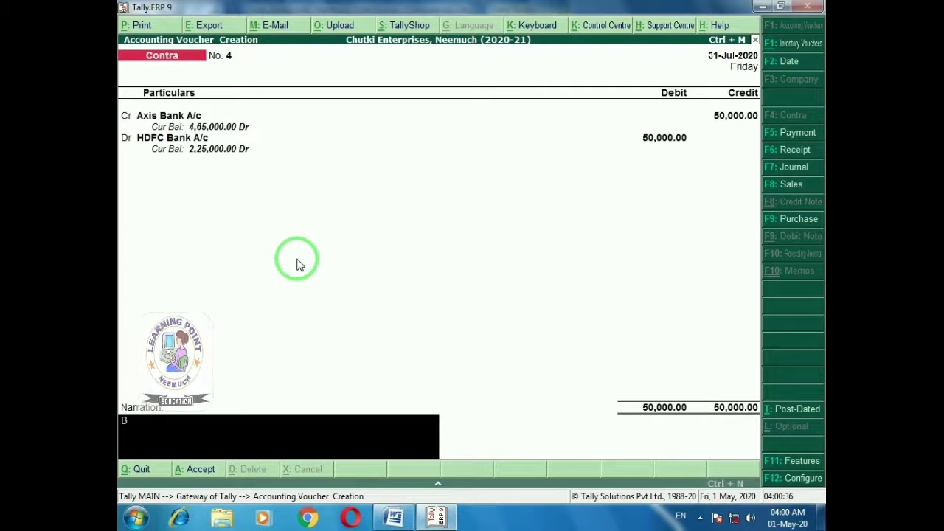
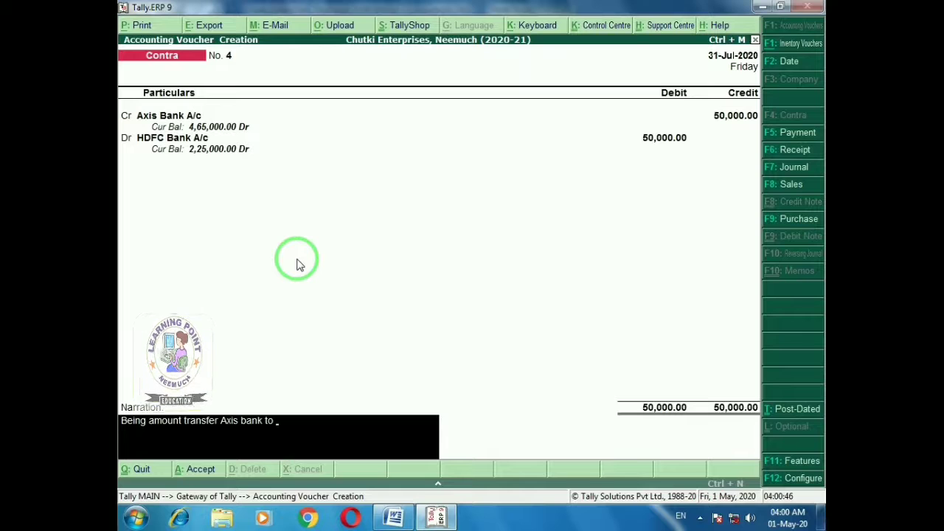
Complete the narration ending 'HDFC bank' and save contra voucher No. 4
text(HDFC)
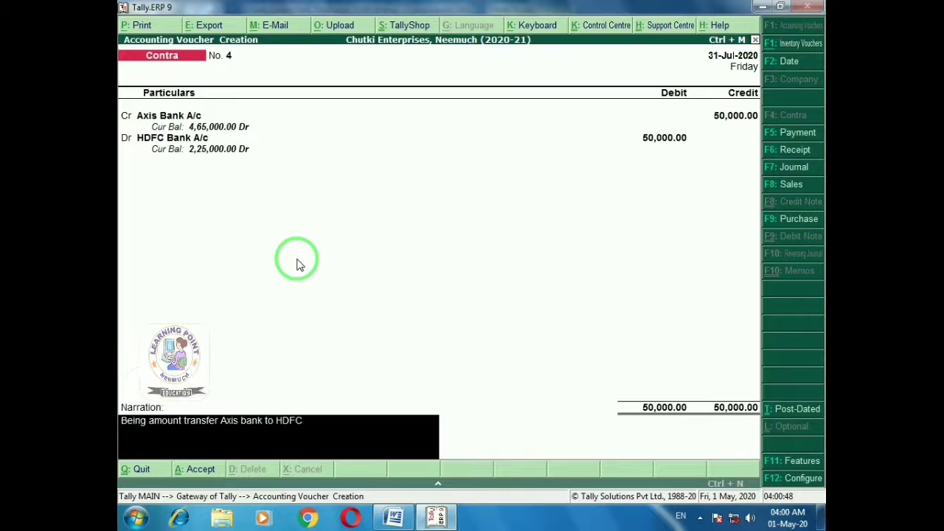
text( bank)
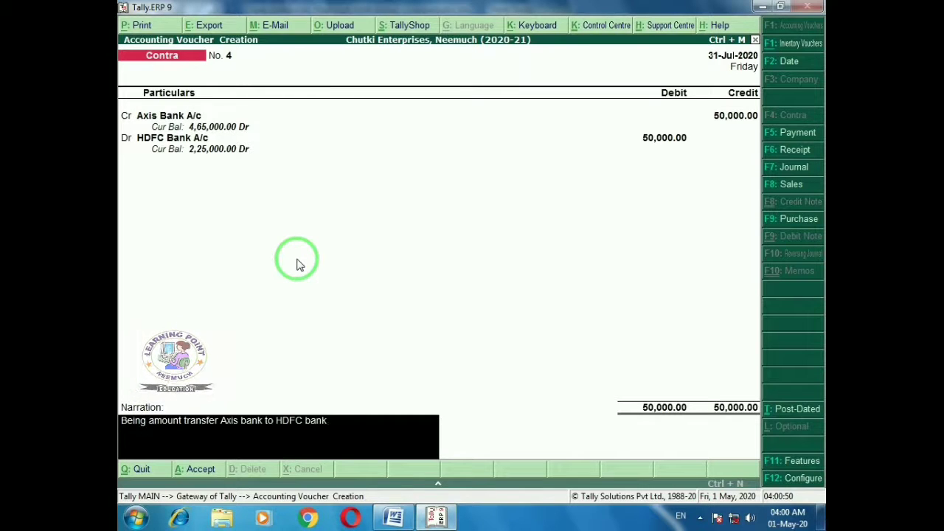
key(Return)
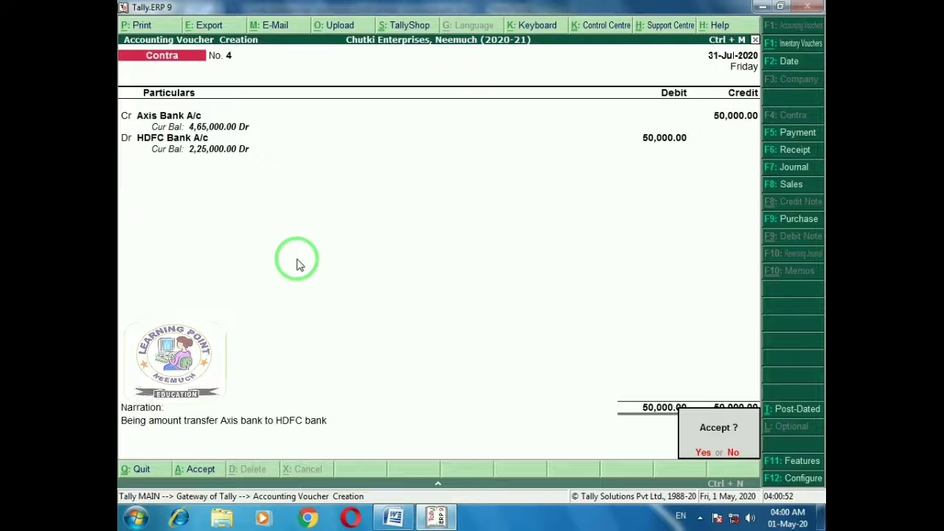
key(Return)
key(alt+Tab)
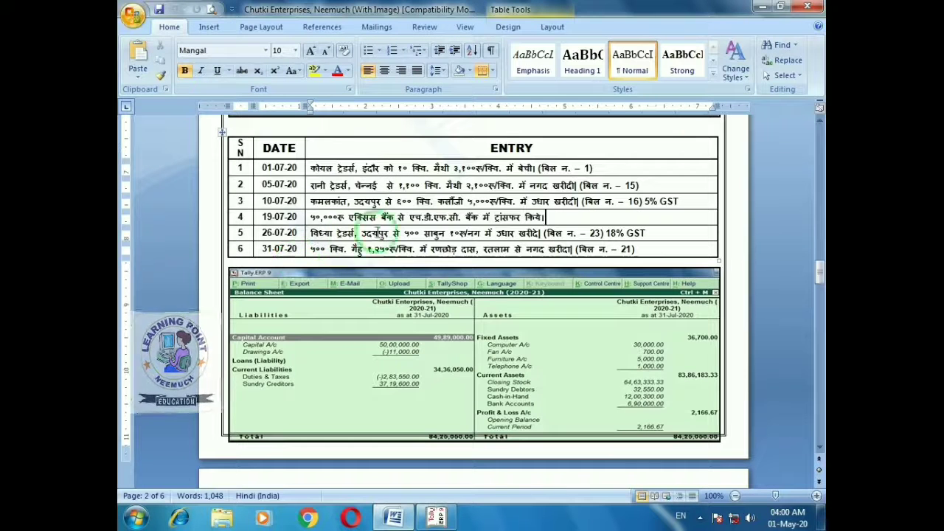
Review entry 5 in the Word table (26-07-20, bill 23, 18% GST), then return to Tally
click(299, 233)
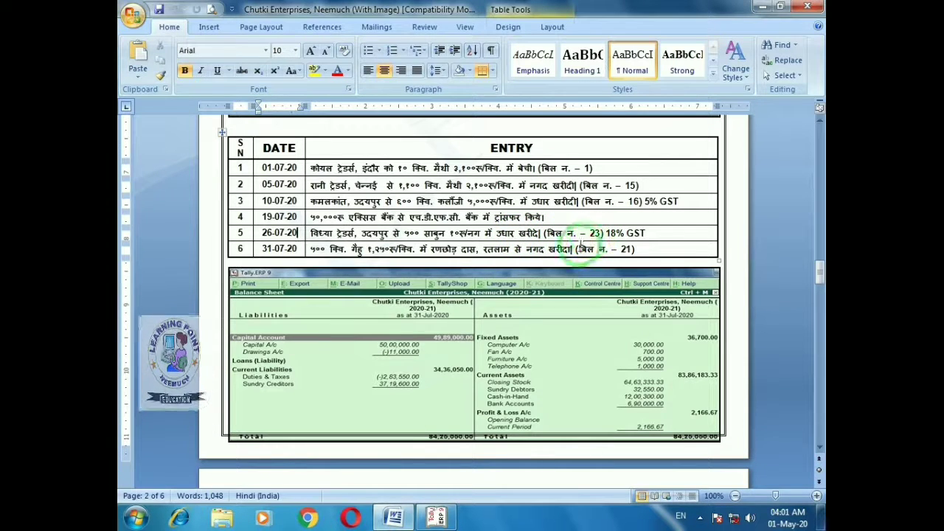
key(alt+Tab)
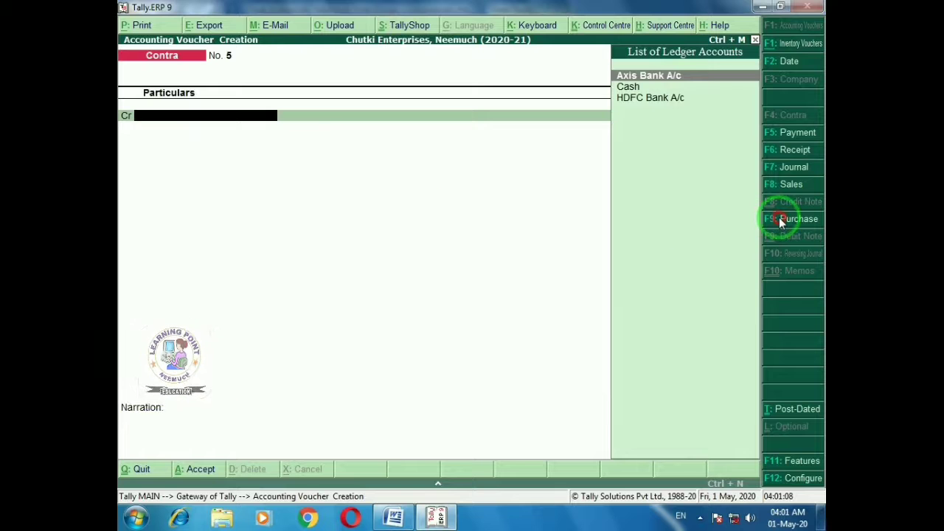
Start a new voucher of type Purchase GST with voucher class GST
click(782, 219)
key(Down)
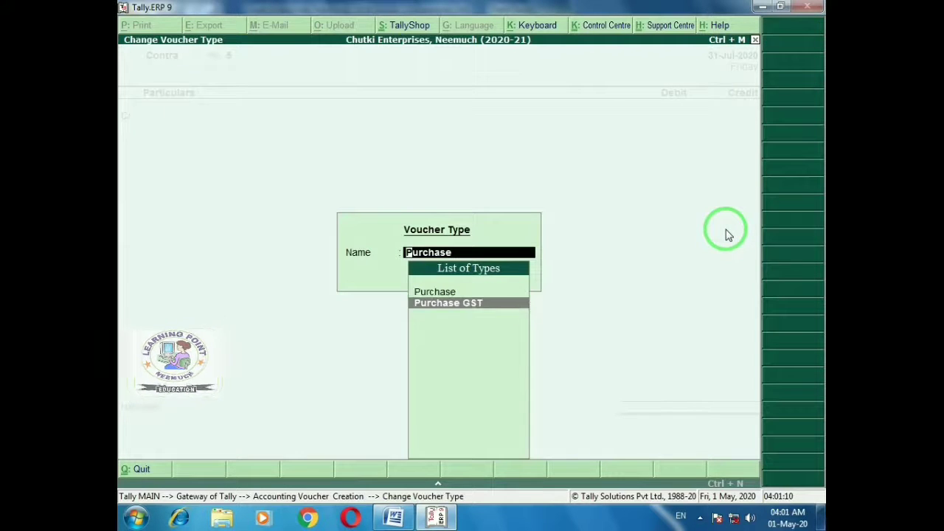
key(Return)
key(Down)
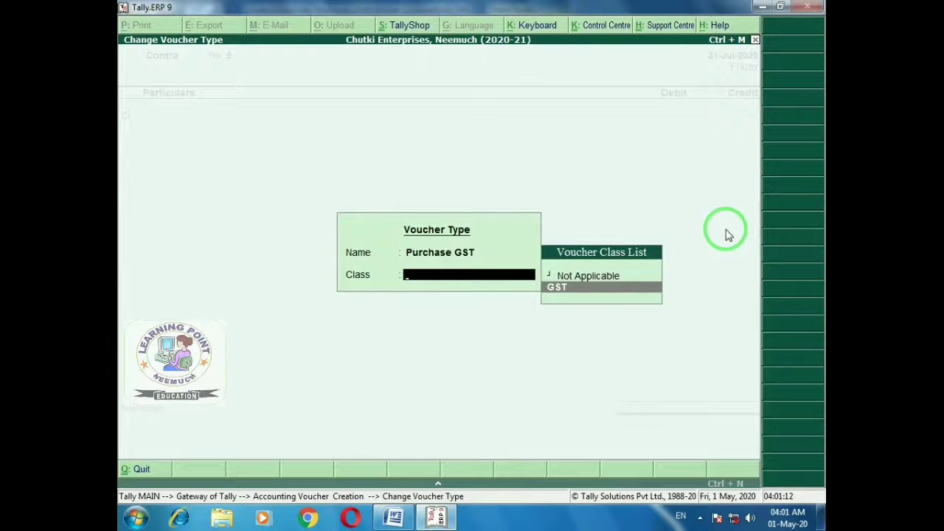
key(Return)
key(Return)
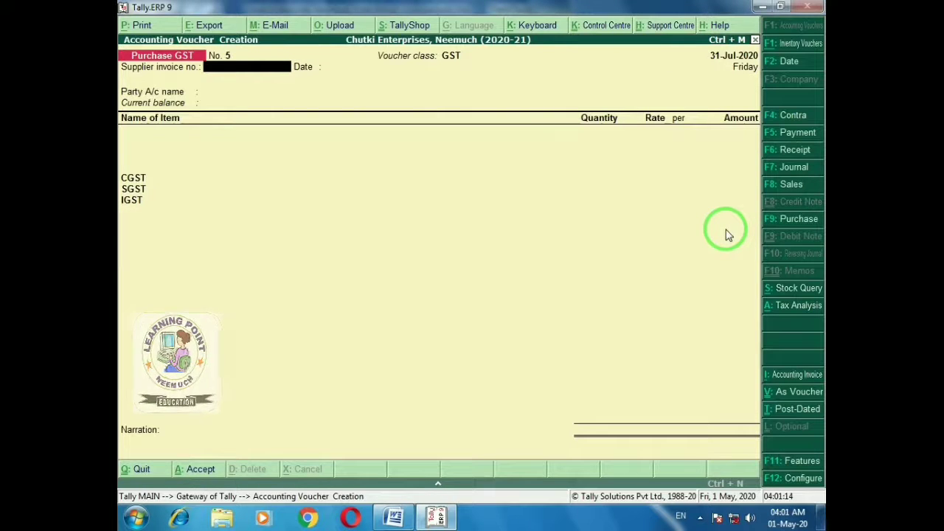
Enter supplier invoice number 23 after checking the bill in the Word sheet
key(alt+Tab)
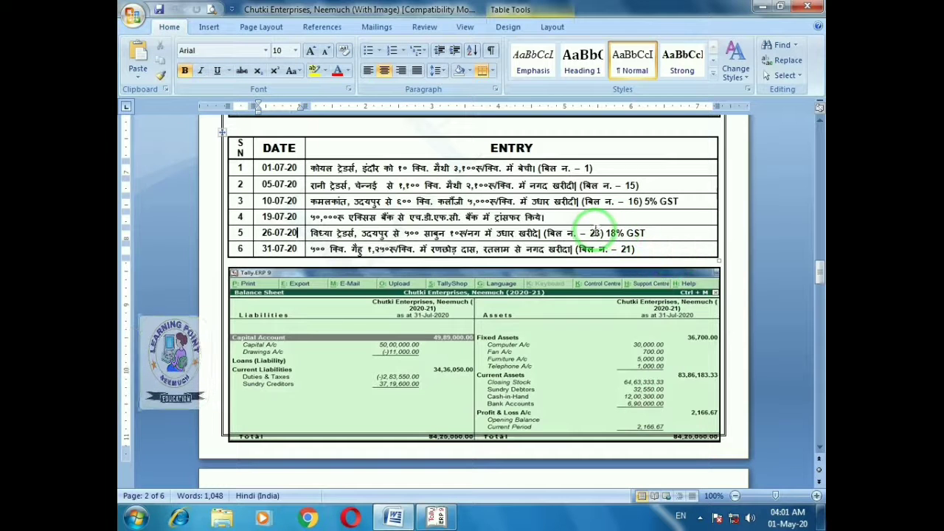
key(alt+Tab)
text(23)
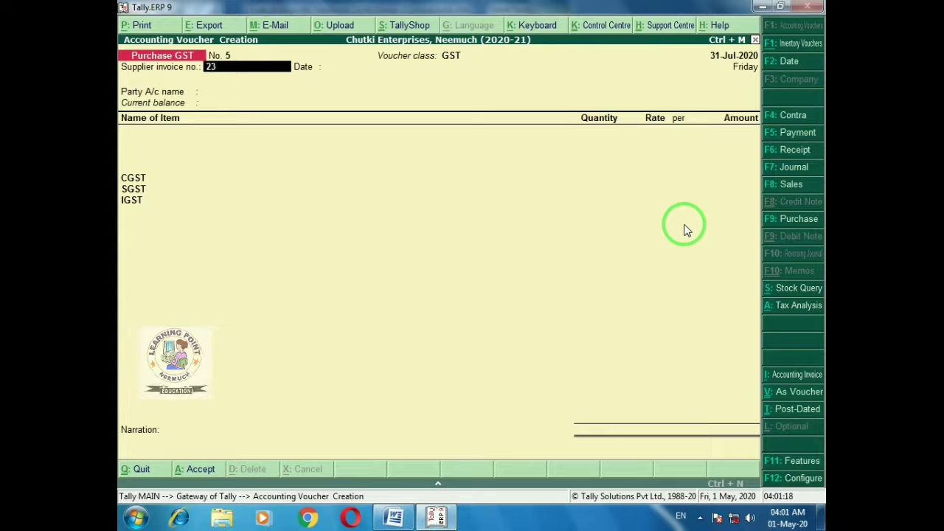
key(Return)
key(Return)
key(alt+Tab)
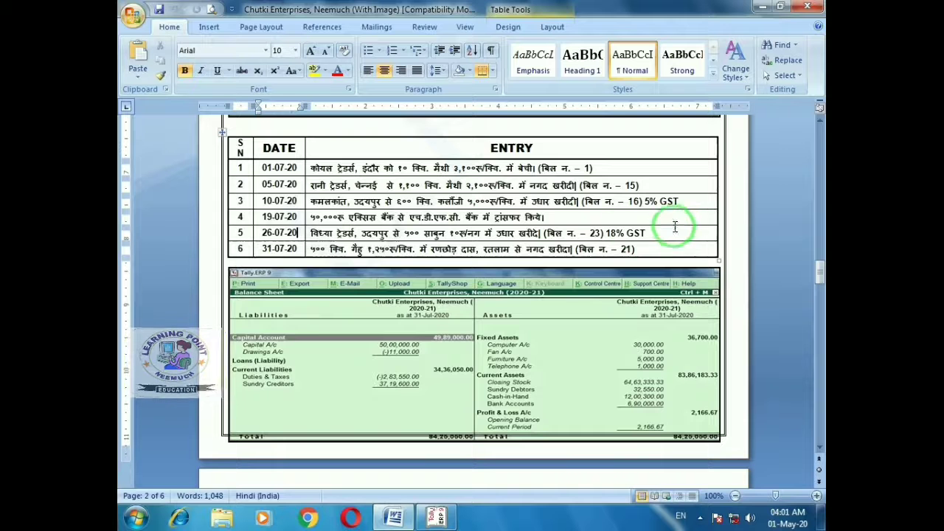
key(alt+Tab)
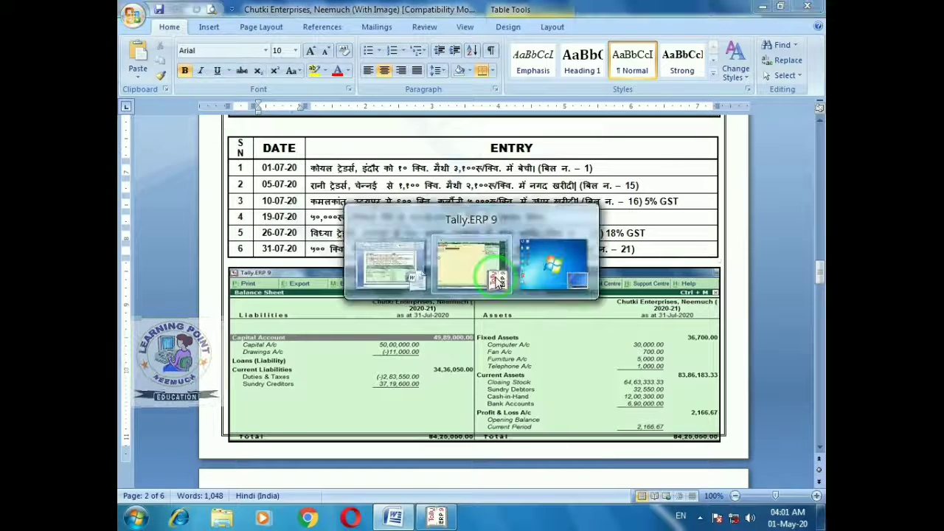
Create ledger 'Vidhya Traders, Udaipur' under Sundry Creditors from the Party A/c field
key(alt+c)
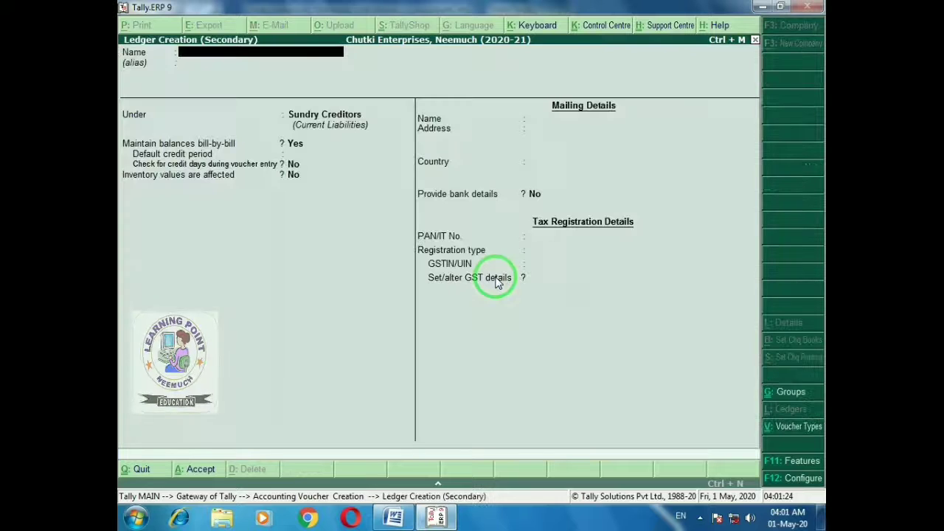
text(Vidhy)
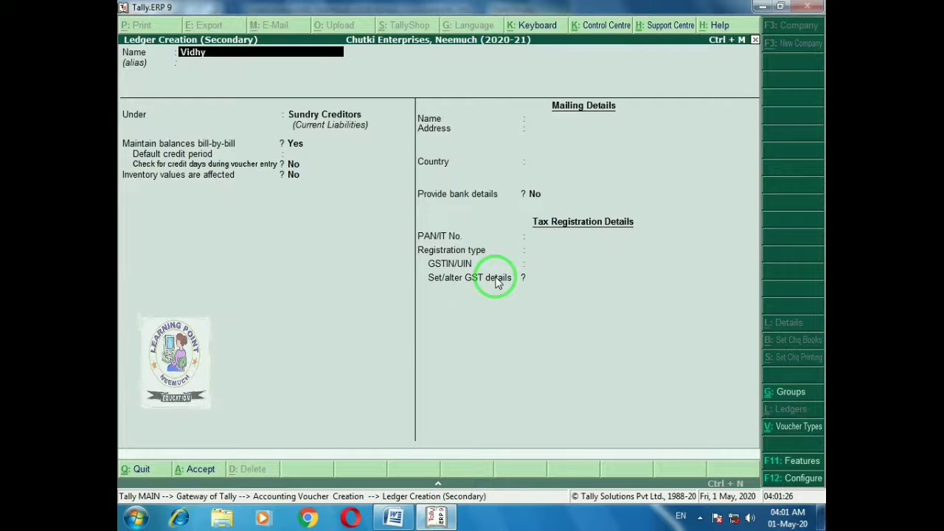
text(a Traders)
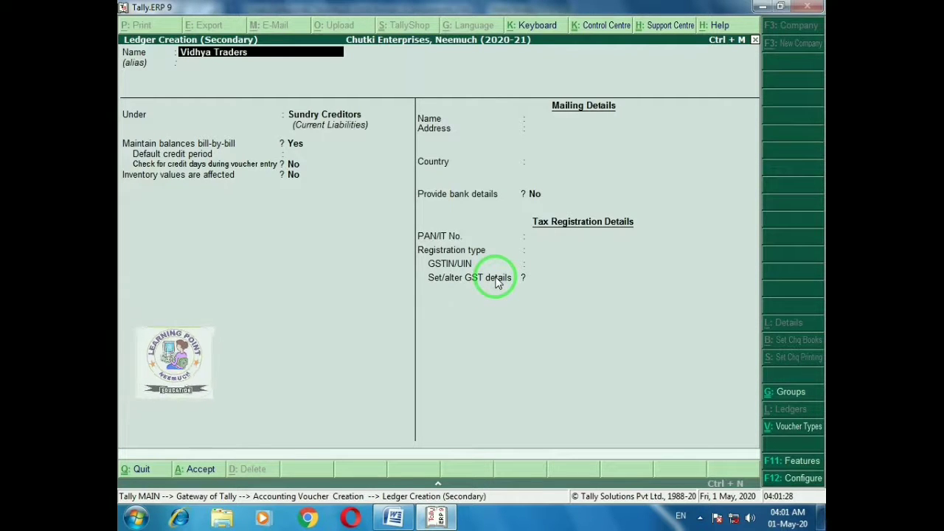
text(, Udai)
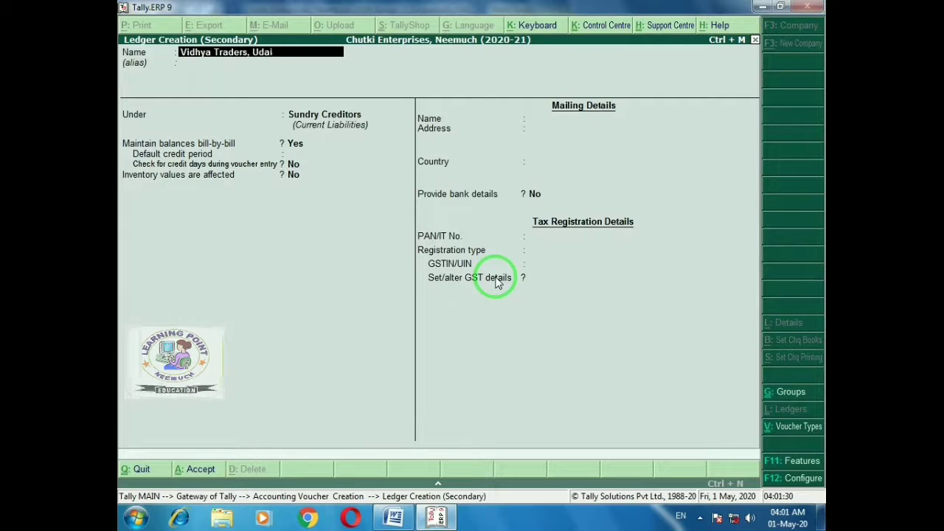
text(pur)
key(Return)
key(Return)
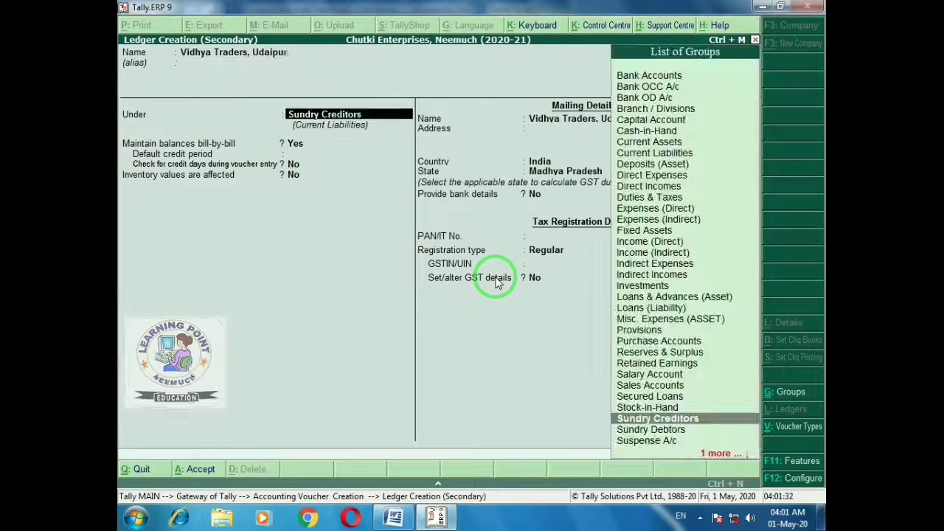
key(Return)
key(Return)
key(Return)
key(Return)
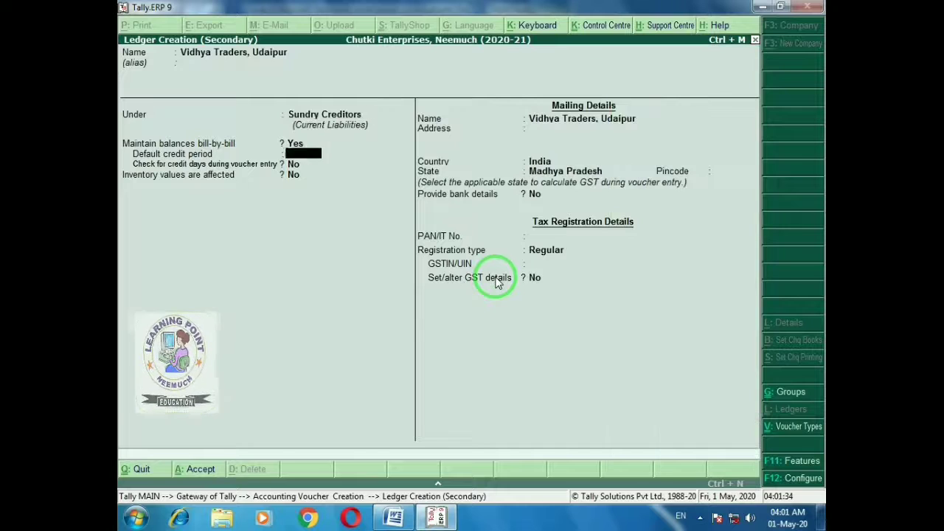
key(Return)
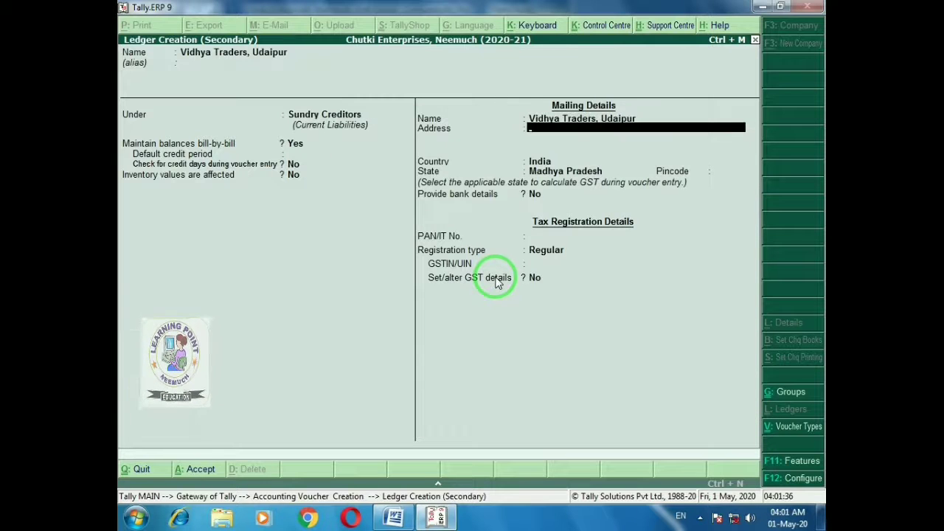
Give the ledger address Udaipur, state Rajasthan, Regular registration and its GSTIN, then save it
text(Udaipur)
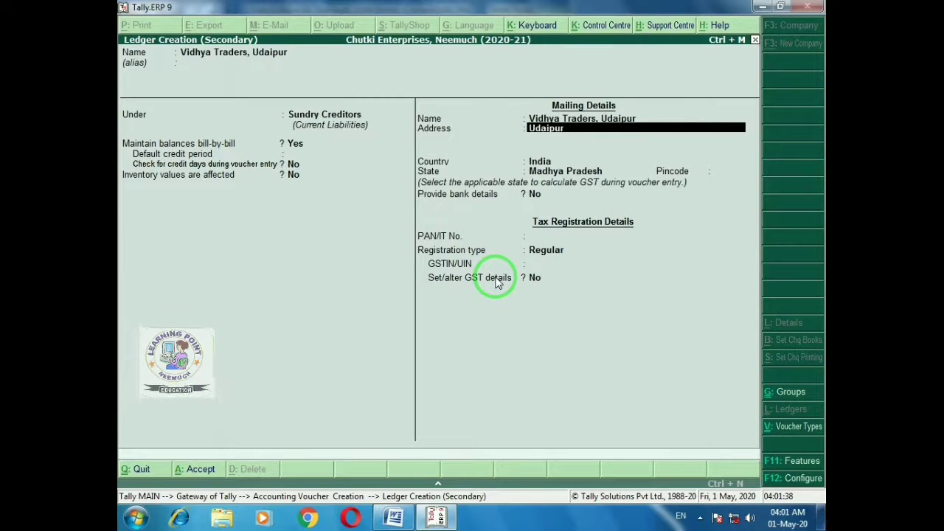
key(Return)
key(Return)
key(Return)
text(Ra)
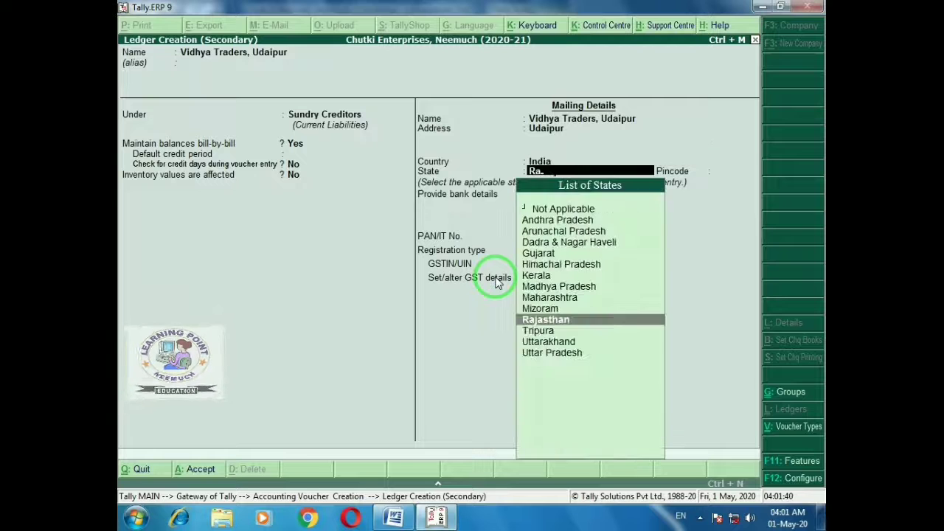
key(Return)
key(Return)
key(Return)
key(Return)
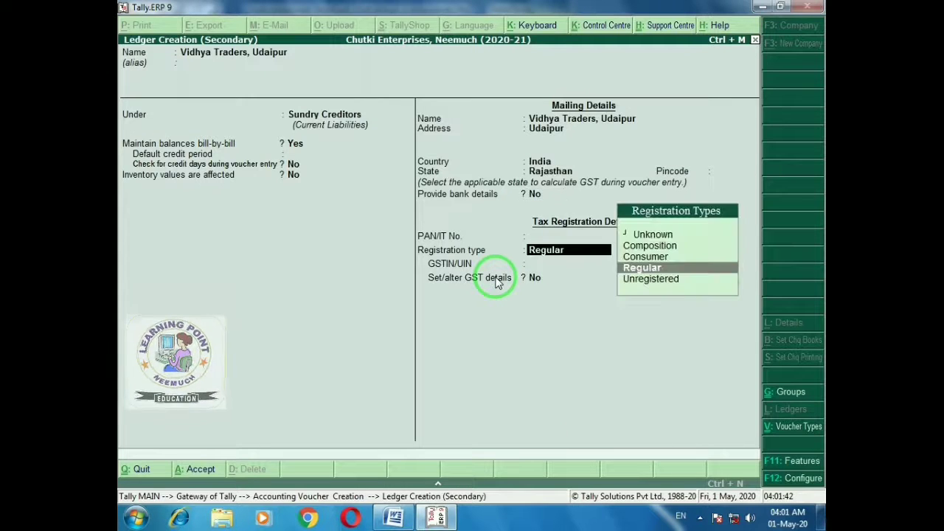
key(Return)
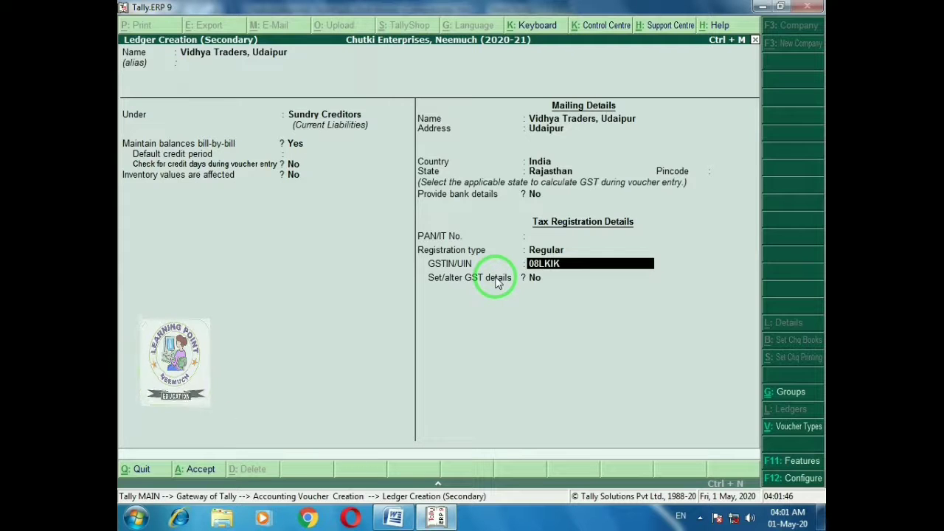
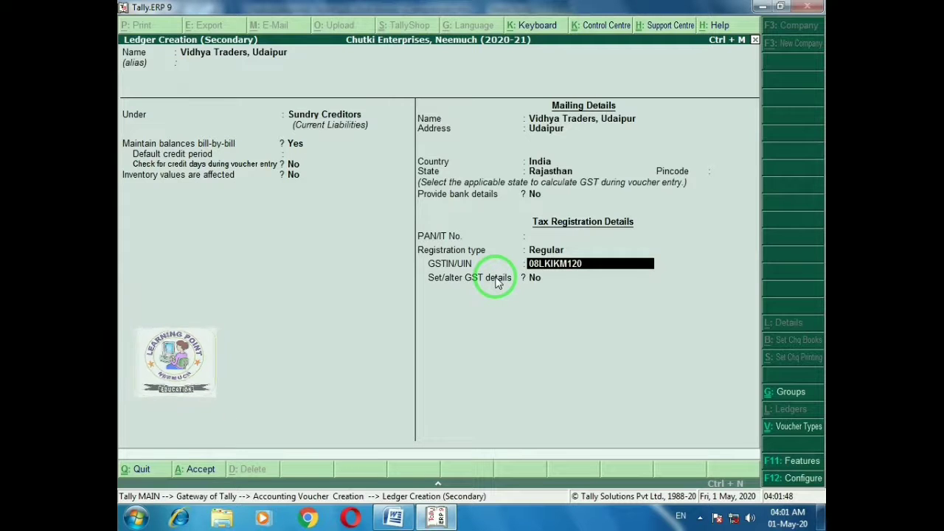
key(Return)
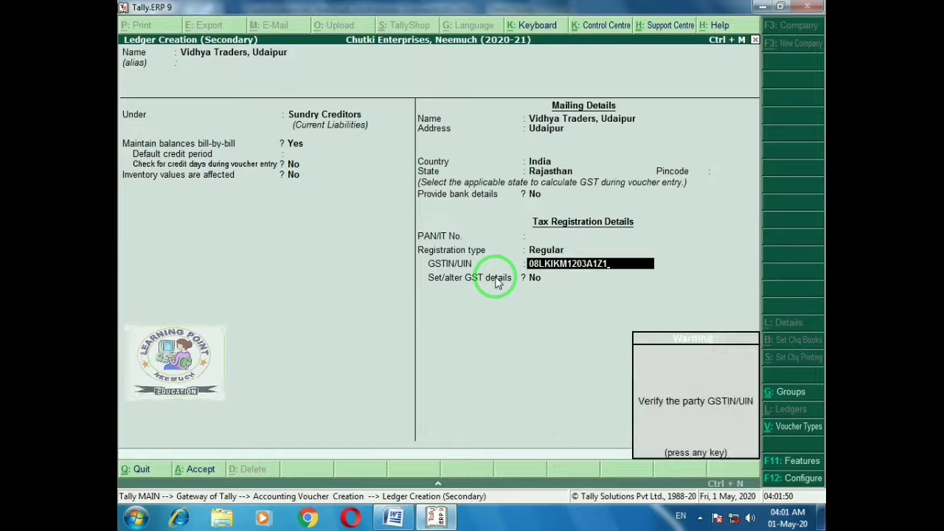
key(Return)
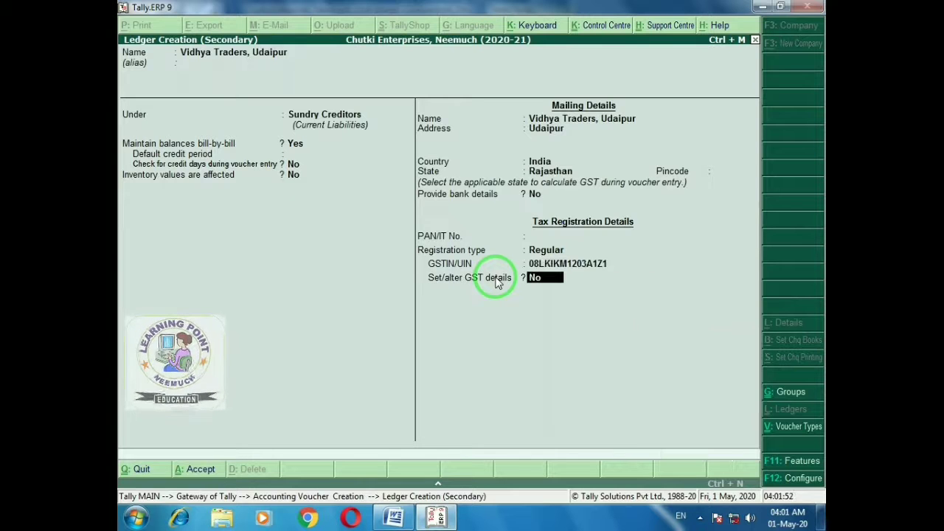
key(Return)
key(Return)
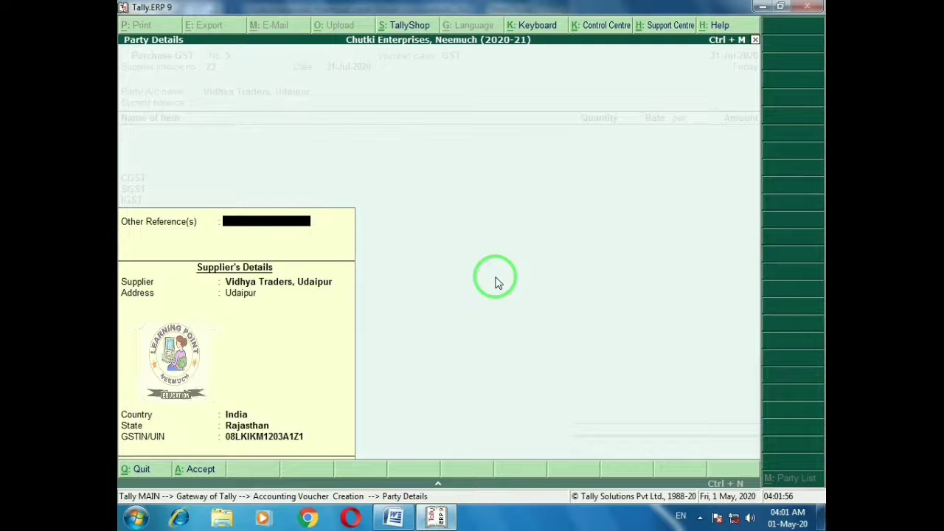
Pass the reference and supplier address fields, then open Stock Item Creation from the item line
key(Return)
key(Return)
key(Return)
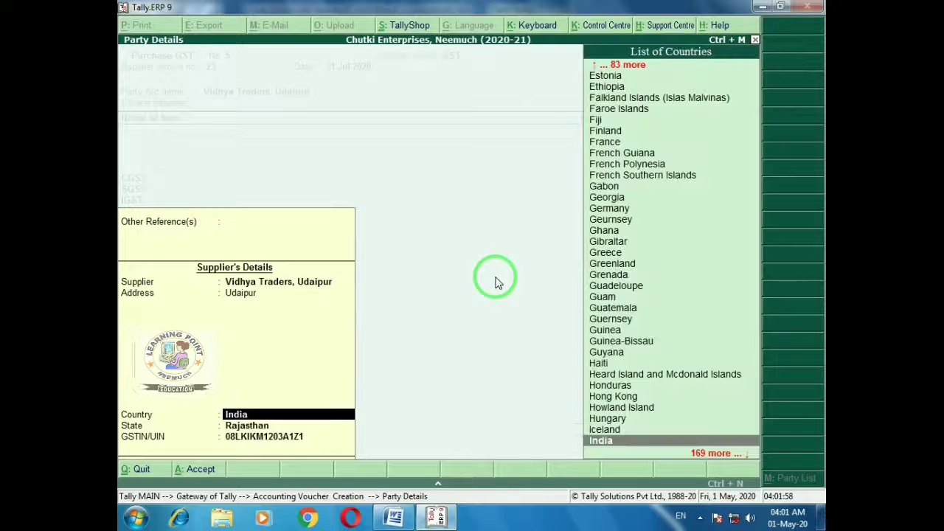
key(Return)
key(Return)
key(Return)
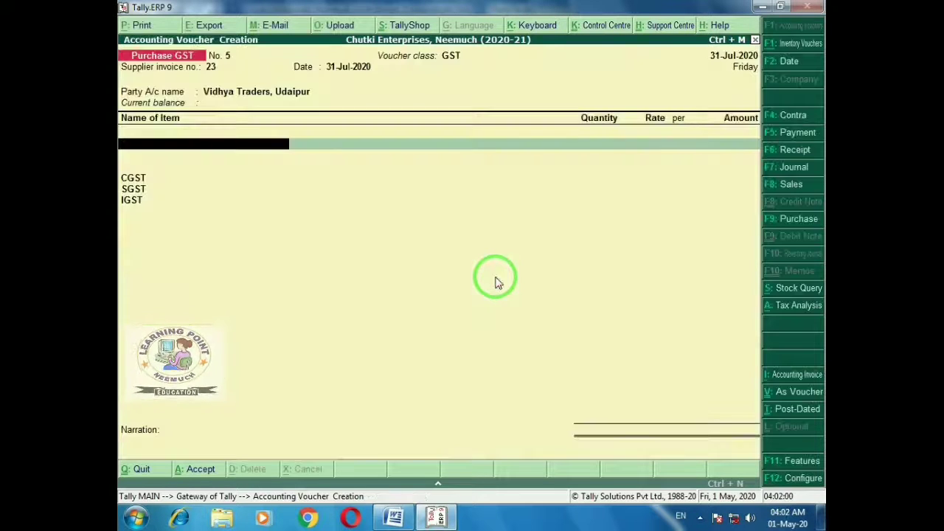
key(alt+Tab)
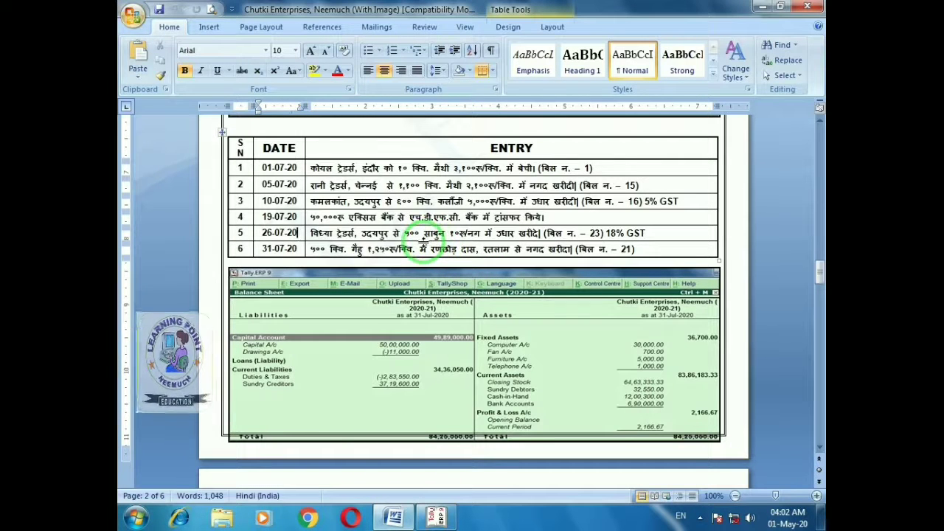
key(alt+Tab)
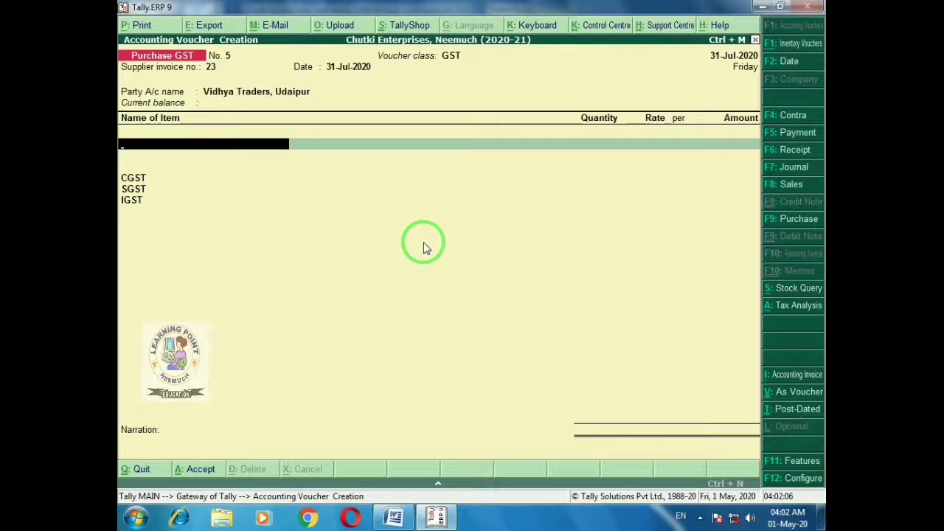
key(alt+c)
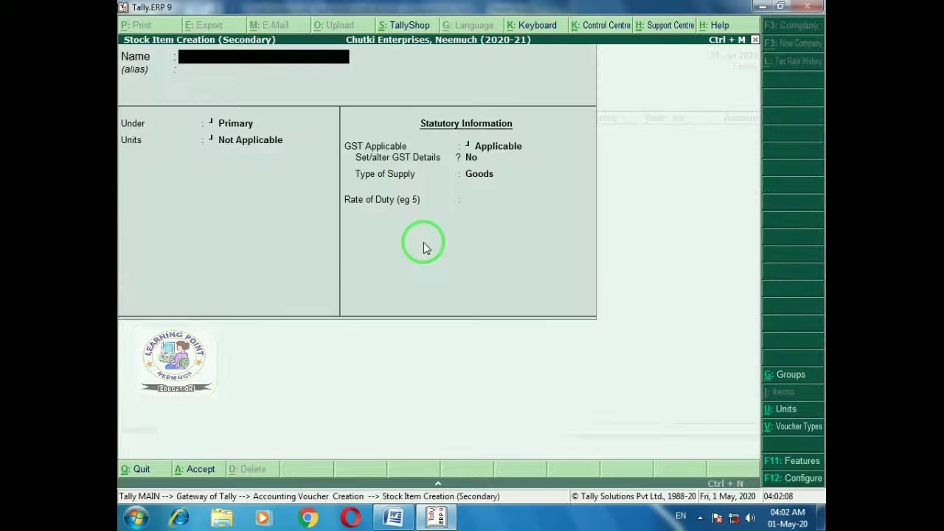
Name the stock item Soap and open Unit Creation from its Units field
text(Soap)
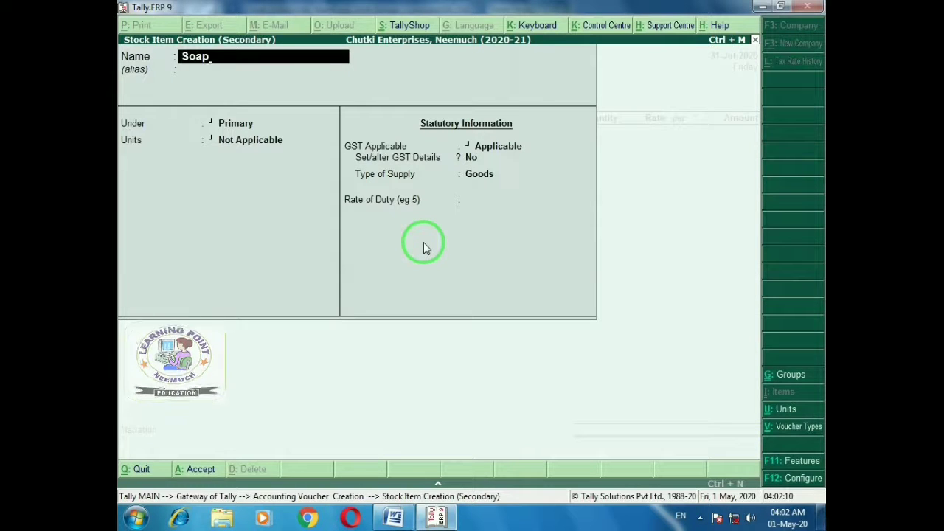
key(Return)
key(Return)
key(Return)
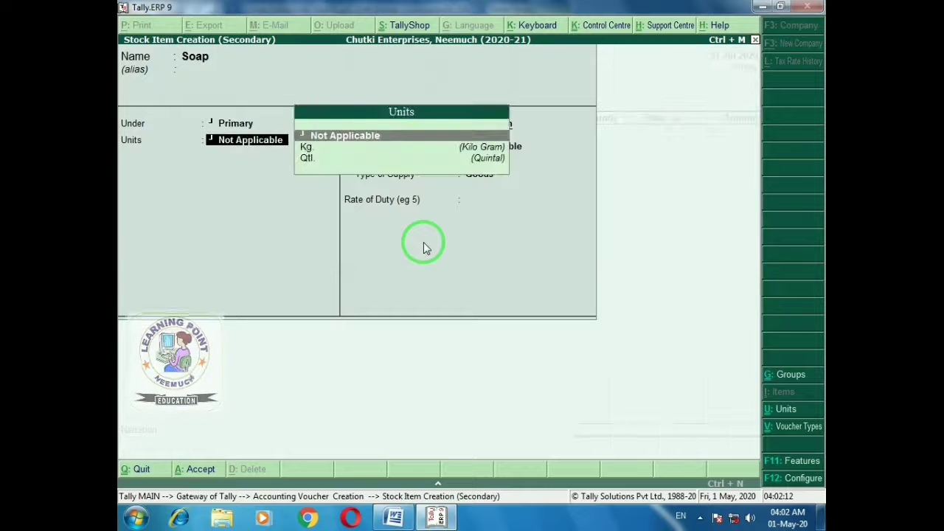
key(alt+Tab)
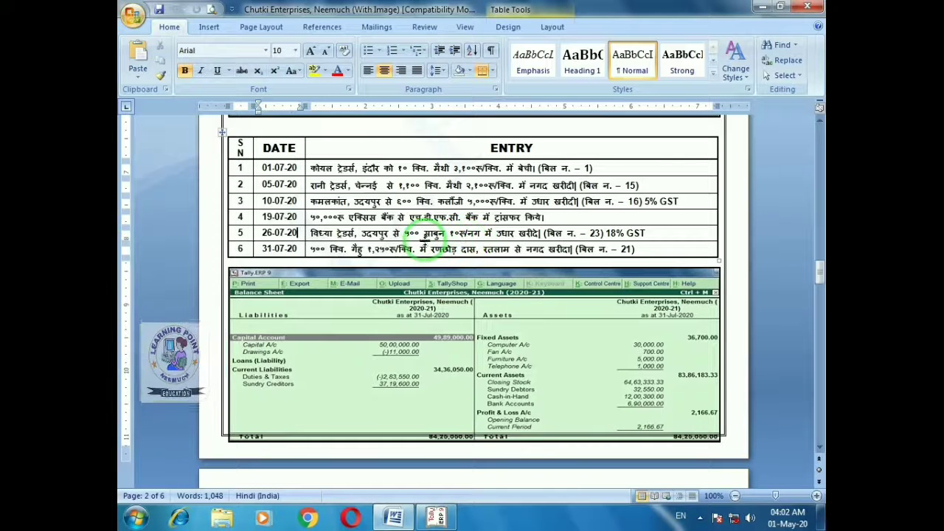
key(alt+Tab)
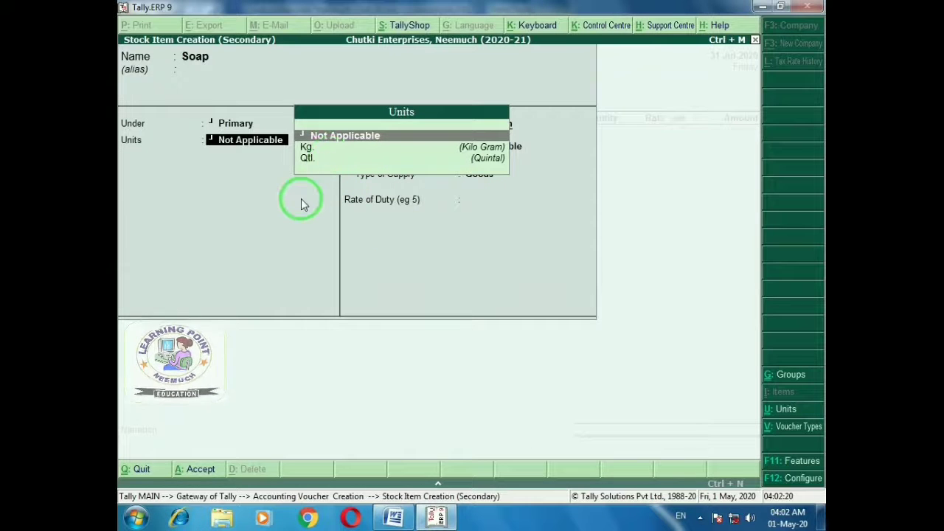
key(alt+c)
Create unit Nos. with formal name Numbers, UQC NOS-NUMBERS and 0 decimal places
text(Nos.)
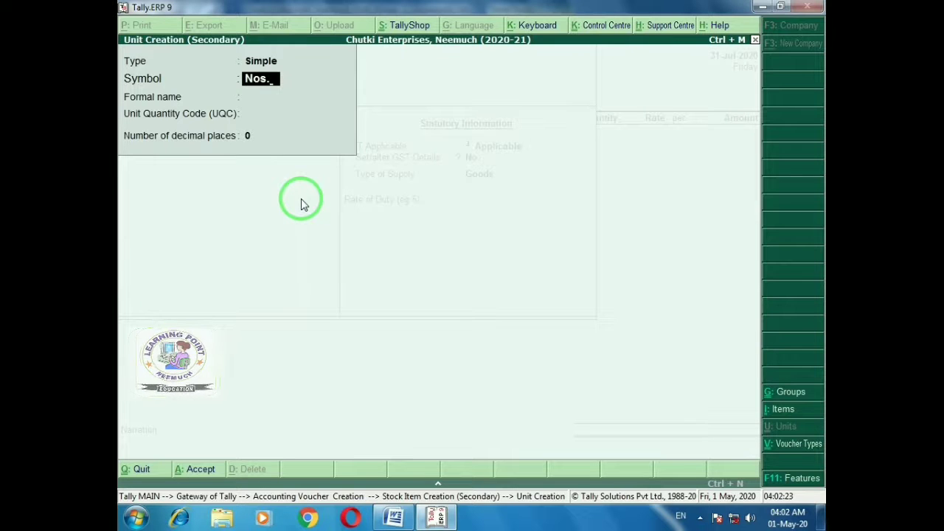
key(Return)
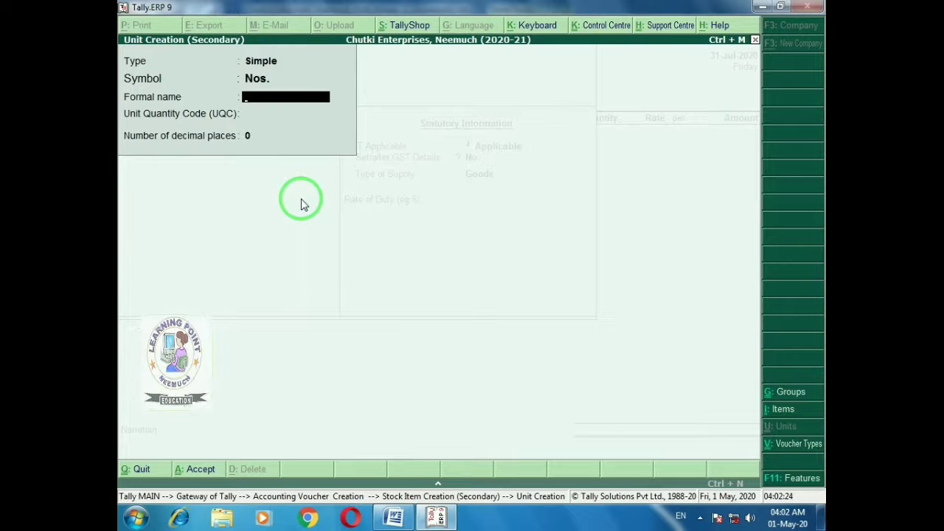
text(Numb)
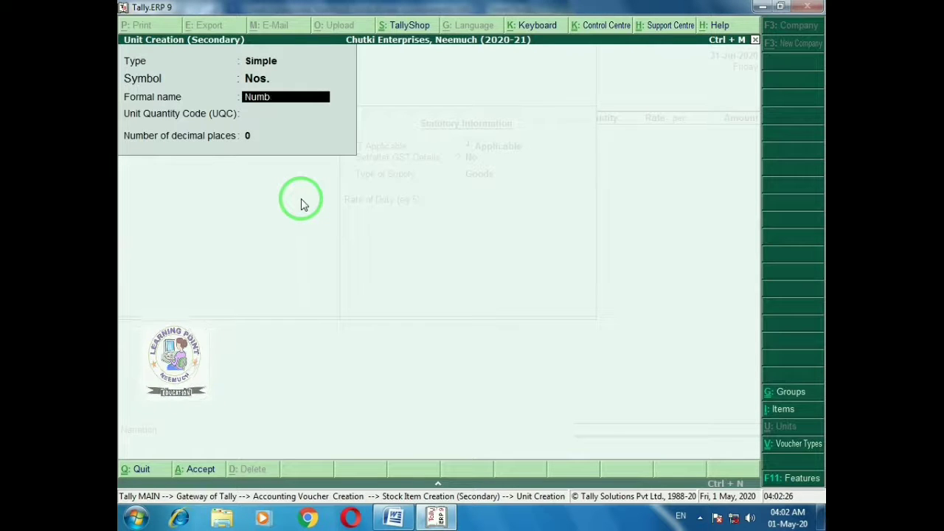
text(ers)
key(Return)
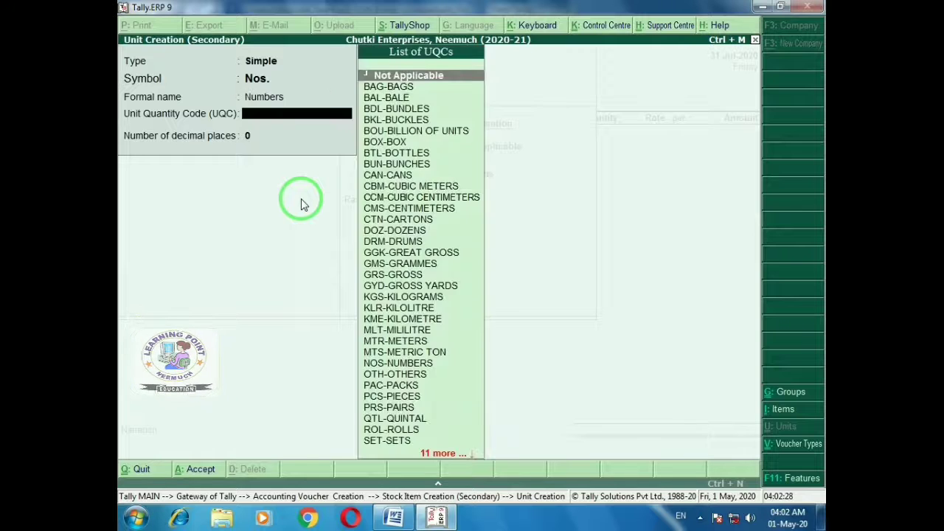
text(no)
key(Return)
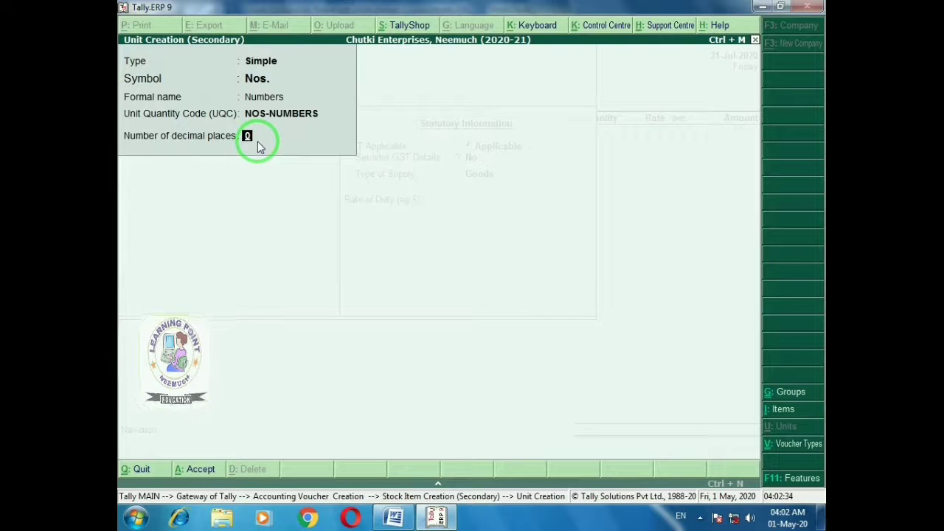
key(Return)
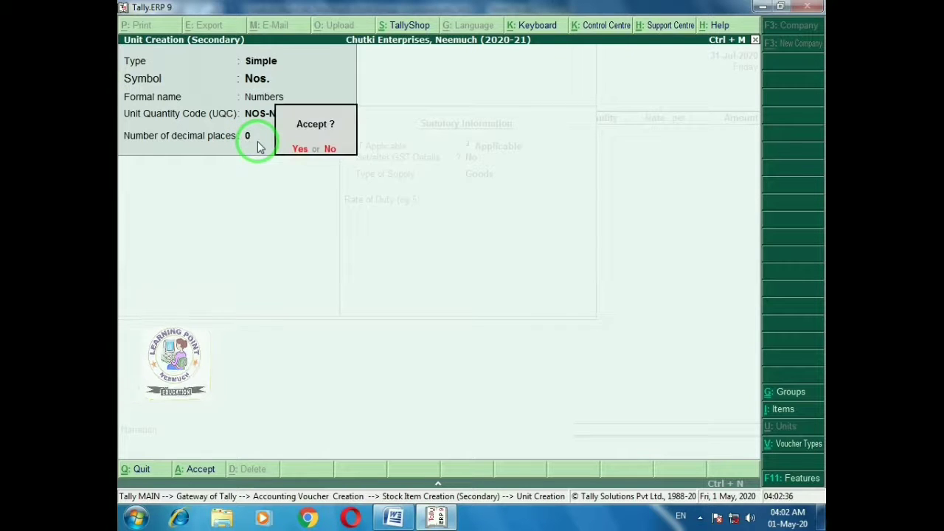
key(Return)
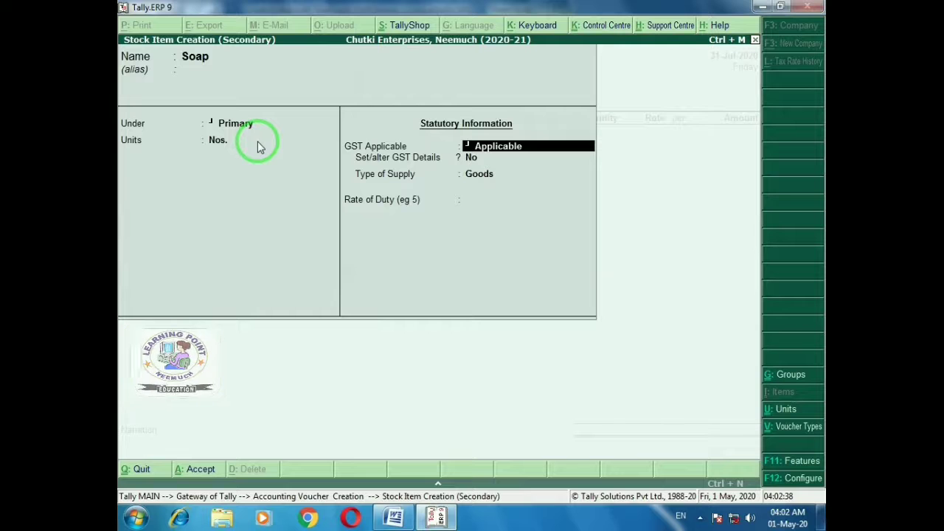
Open Soap's GST details and enter description Soap with HSN code 5653
key(Return)
key(y)
key(Return)
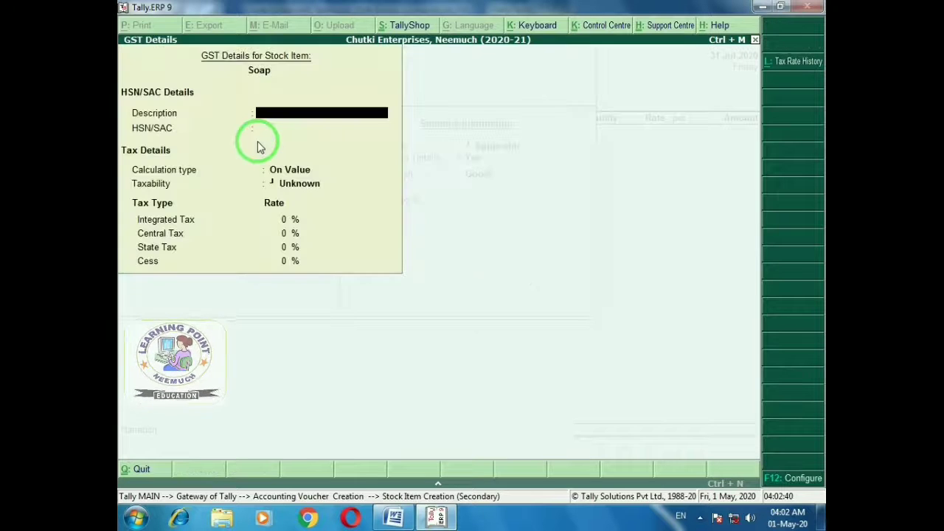
text(Soap)
key(Return)
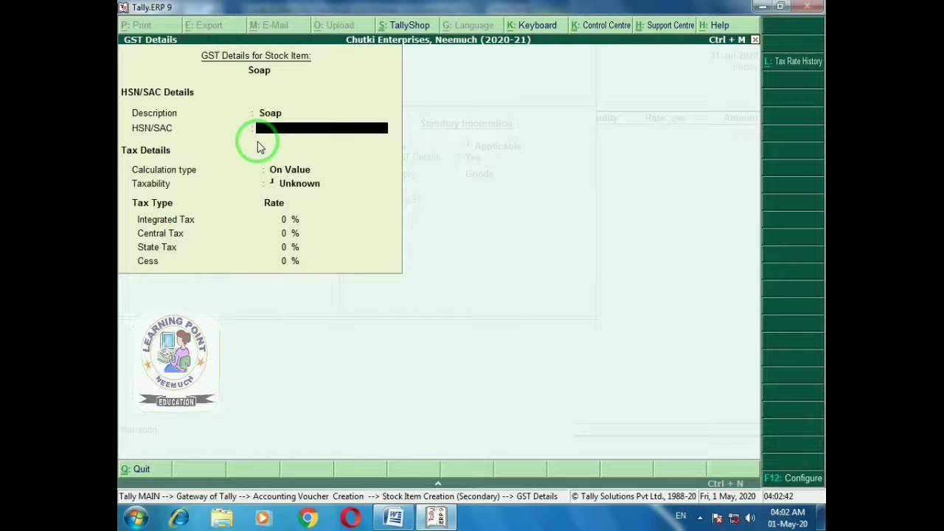
text(5653)
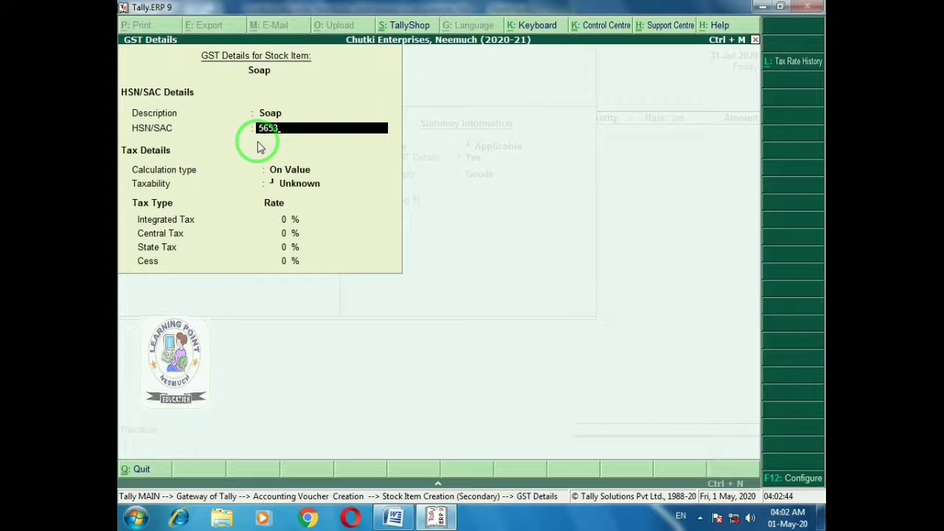
key(Return)
Make Soap taxable at 18% IGST (9% central, 9% state) as Goods and save the item
key(alt+Tab)
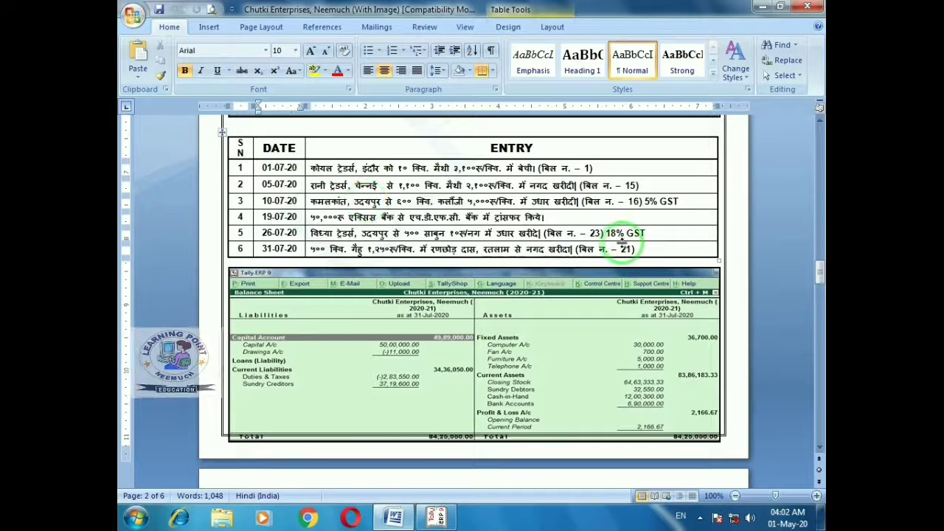
key(alt+Tab)
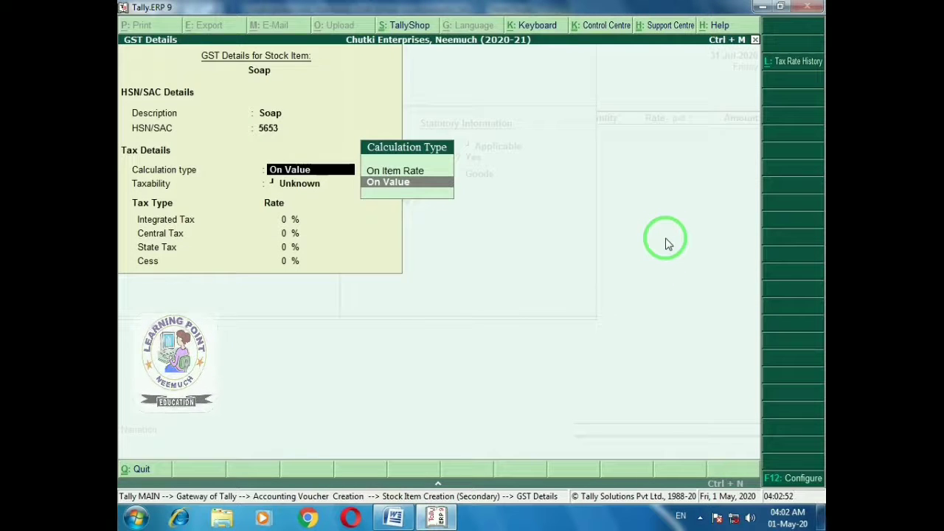
key(Return)
key(Down)
key(Down)
key(Down)
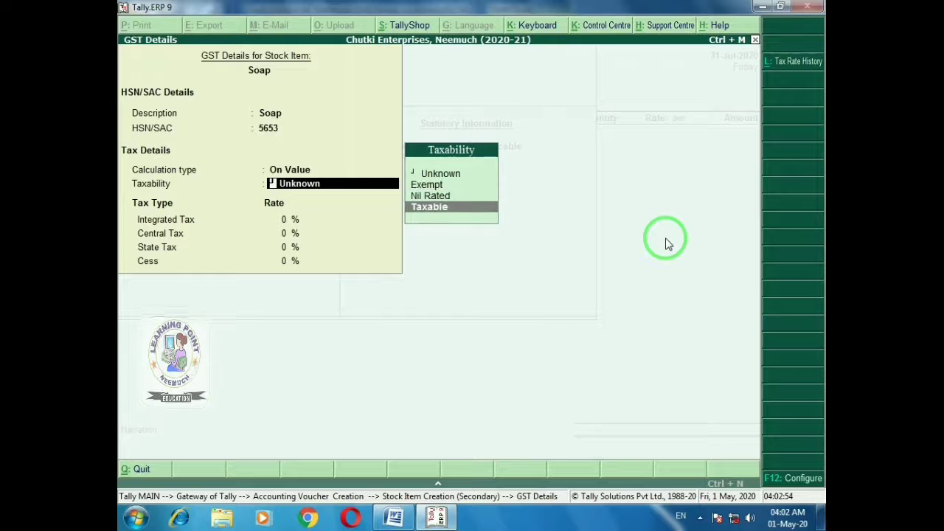
key(Return)
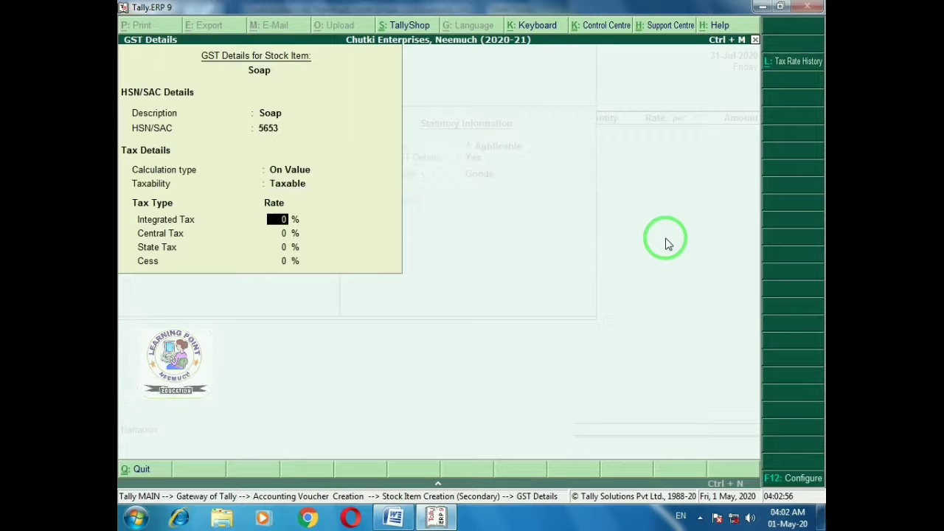
key(alt+Tab)
key(alt+Tab)
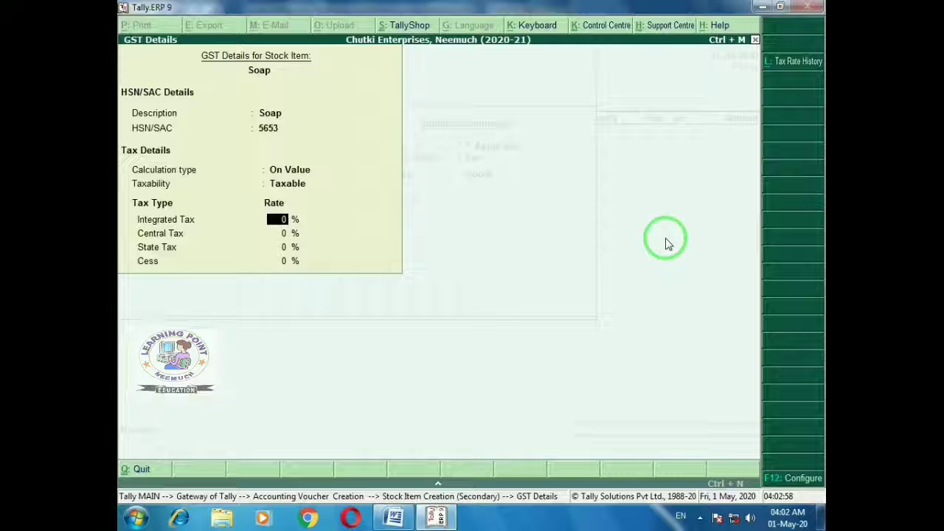
text(18)
key(Return)
key(Return)
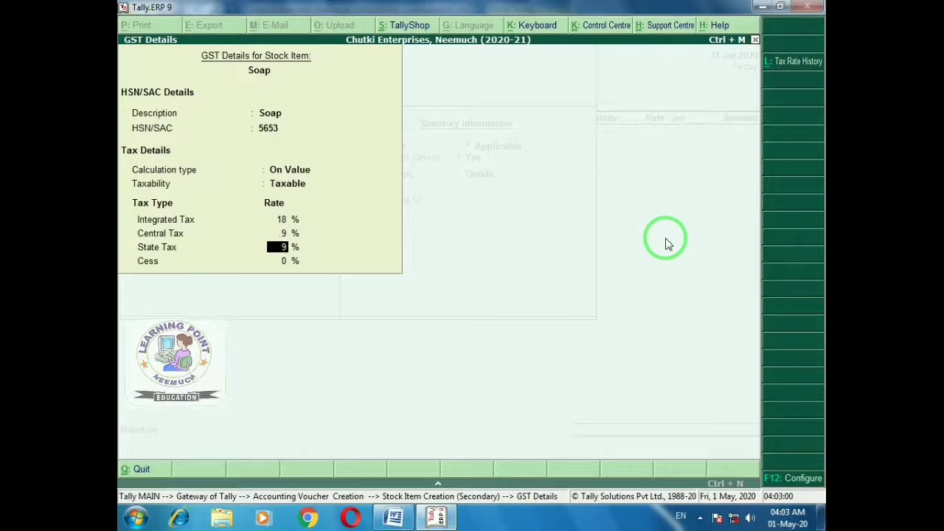
key(Return)
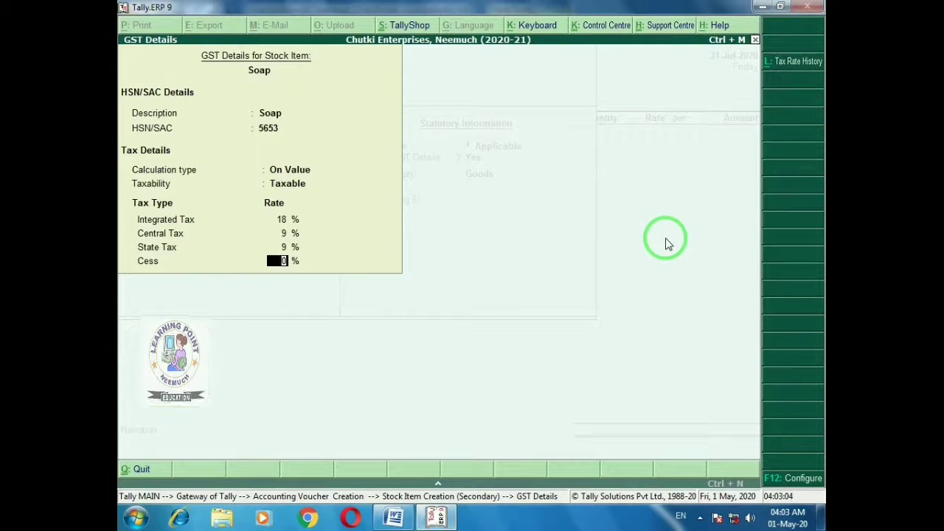
key(Return)
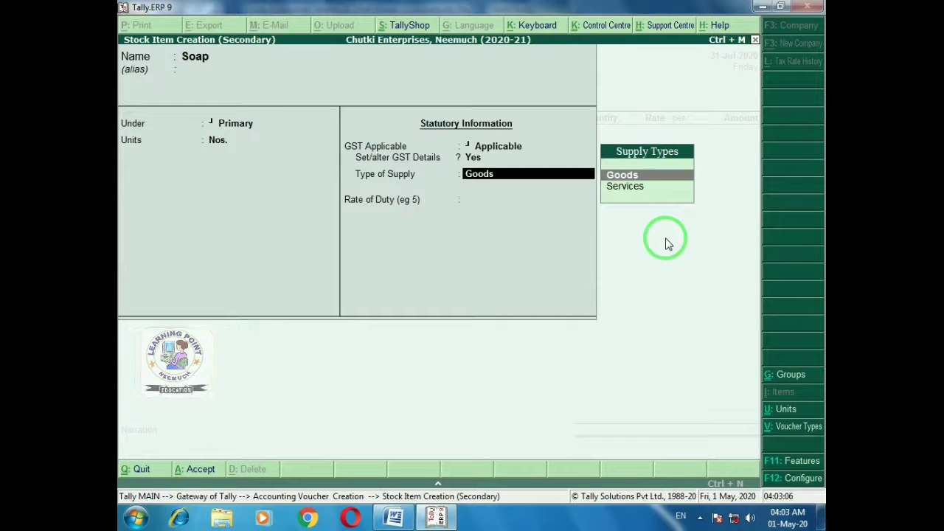
key(Return)
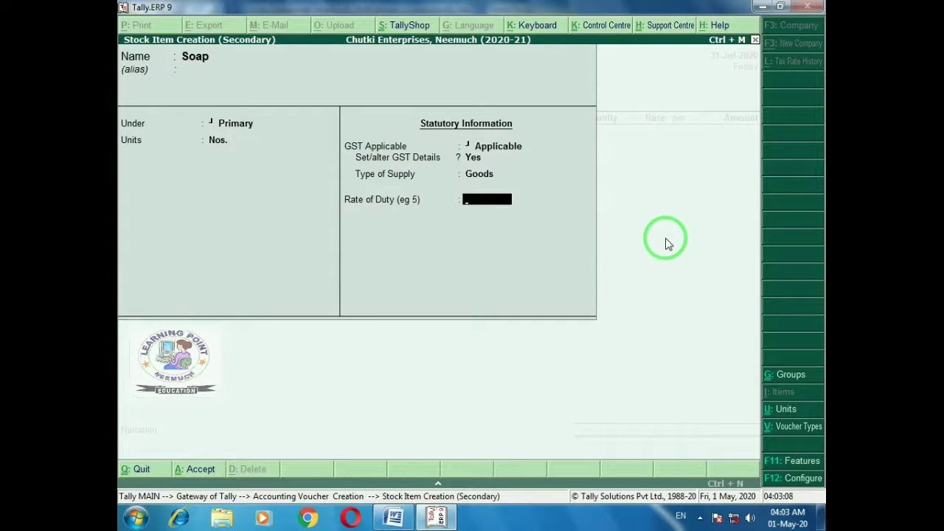
key(Return)
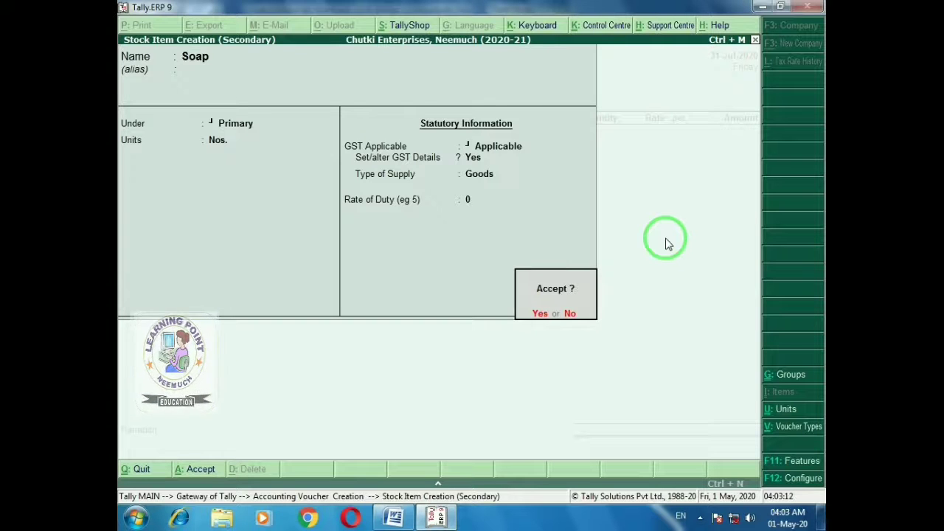
key(Return)
Enter 500 Nos. of Soap at rate 10 and save the purchase voucher
key(alt+Tab)
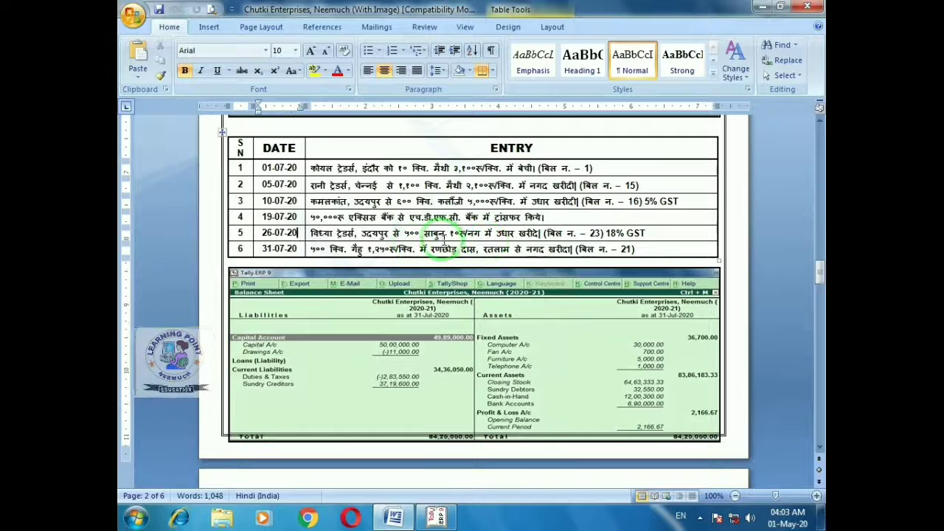
key(alt+Tab)
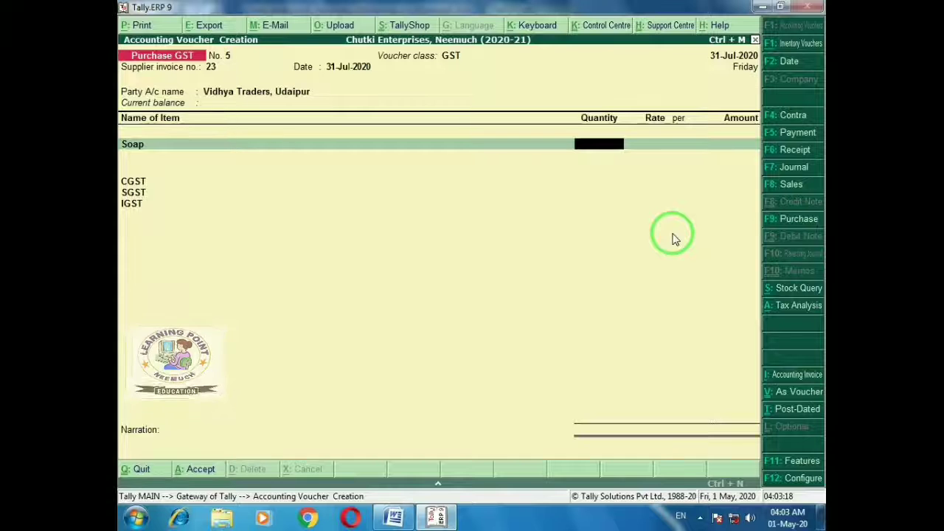
key(alt+Tab)
key(alt+Tab)
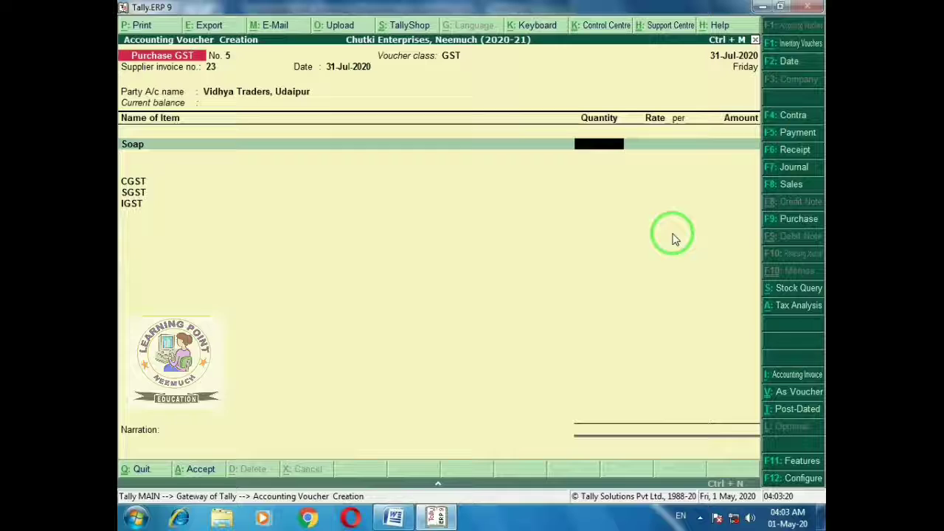
text(500)
key(Return)
text(10)
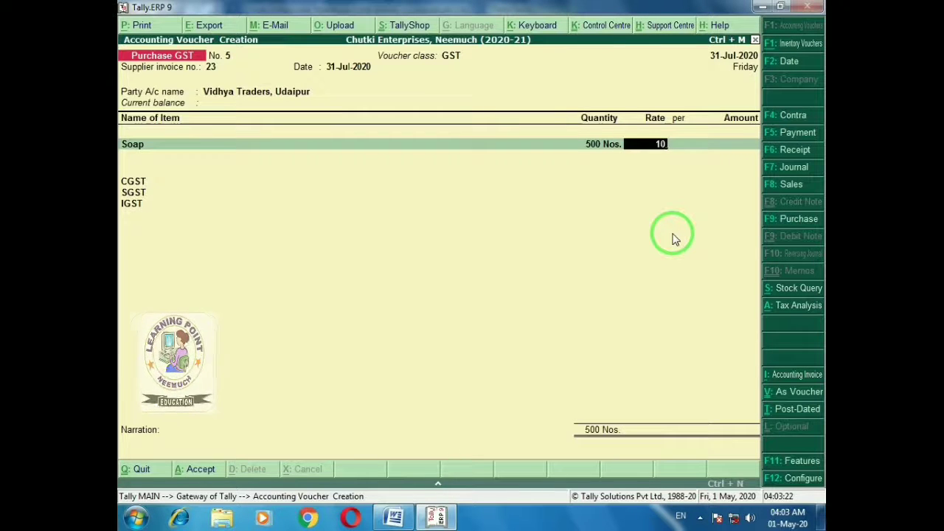
key(Return)
key(Return)
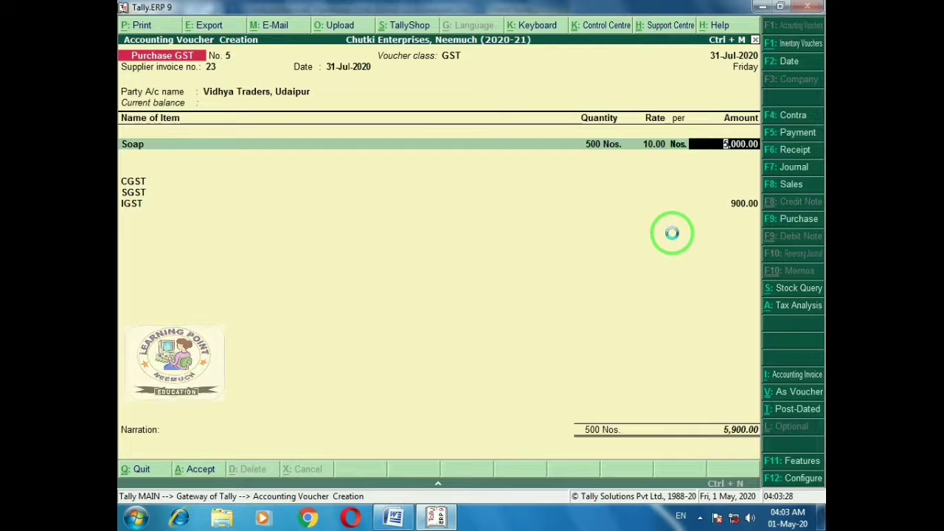
key(ctrl+a)
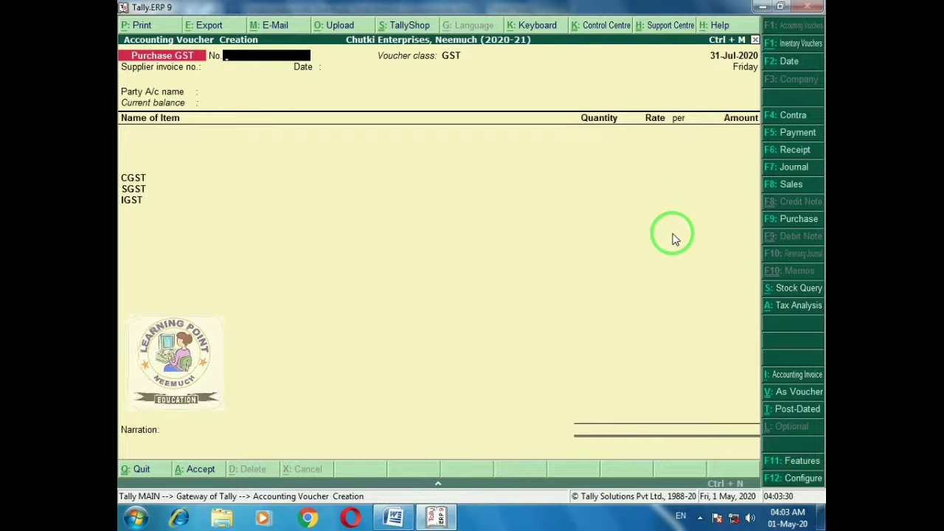
Reopen purchase voucher No. 5 with its 5,900 total, re-save it, and bring up the Word sheet
key(Page_Up)
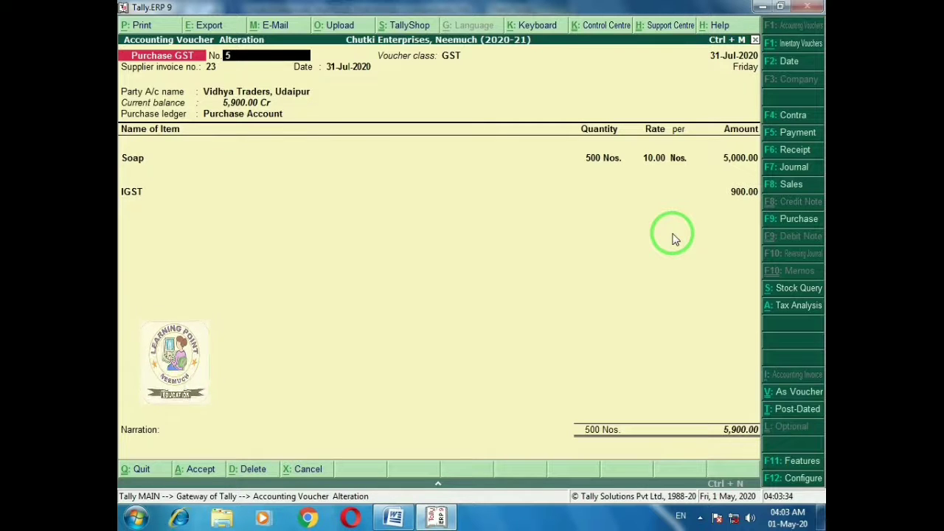
key(ctrl+a)
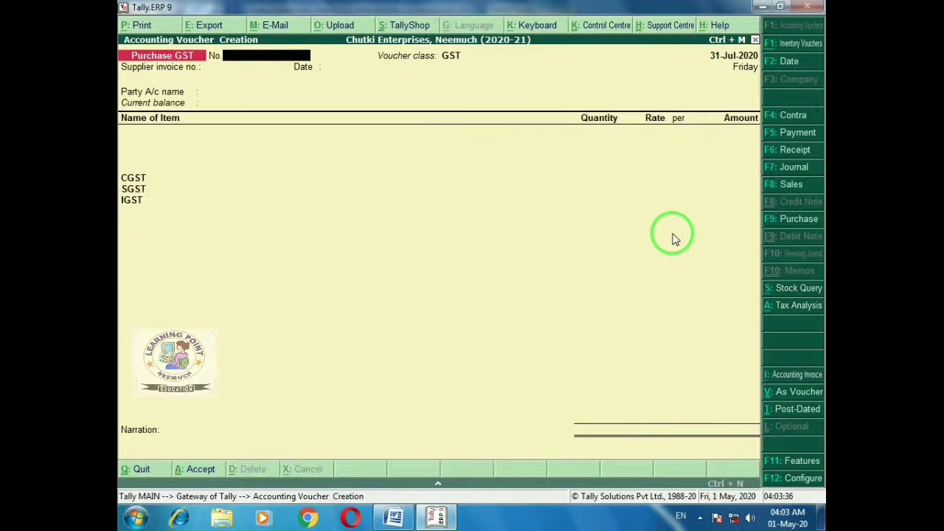
key(alt+Tab)
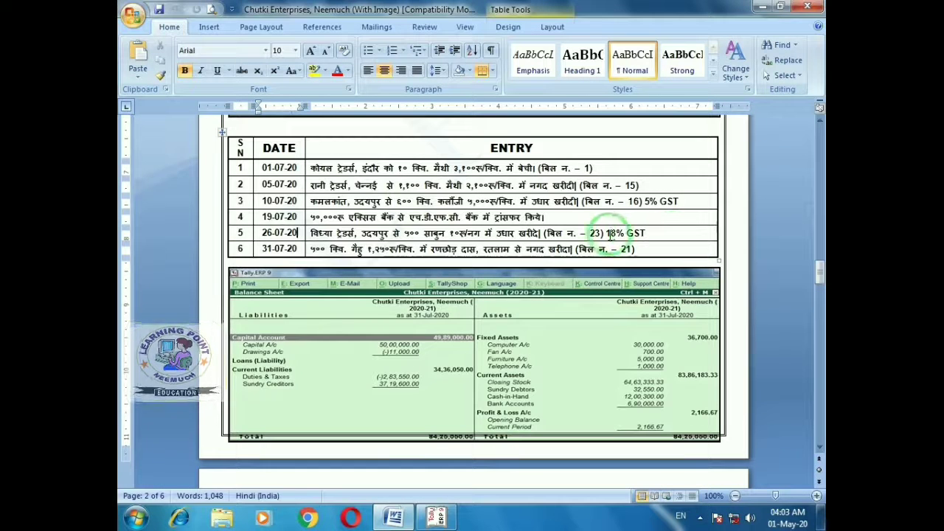
Read entry 6 (31-07-20) in Word, enter invoice 21 dated 31-Jul-2020, and start a new supplier ledger
click(254, 251)
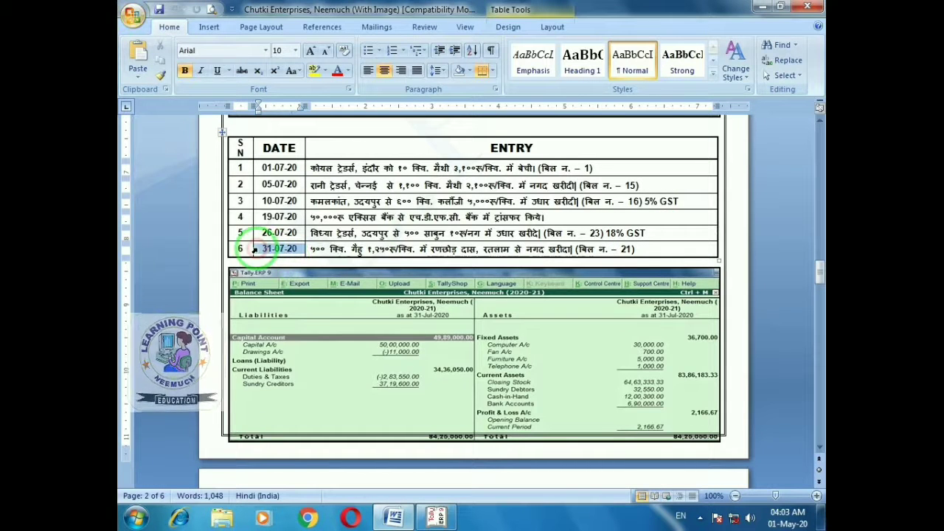
key(alt+Tab)
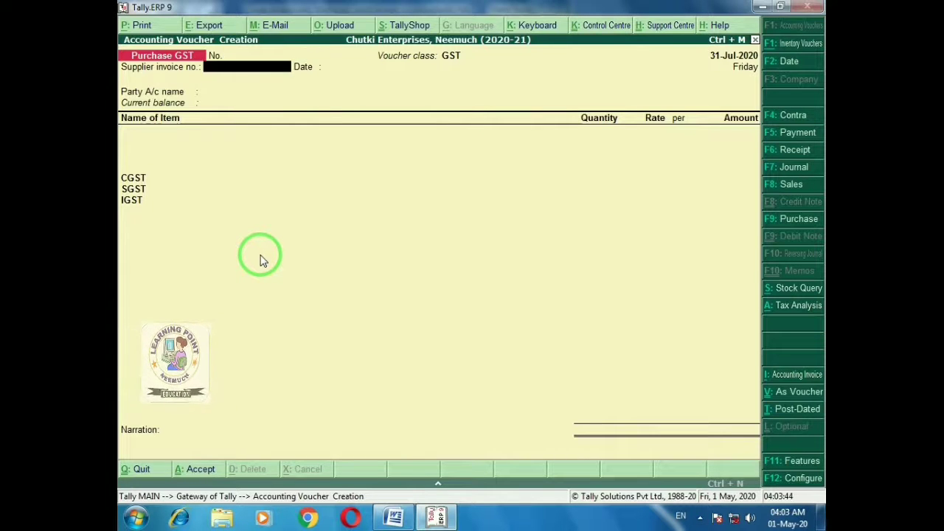
key(alt+Tab)
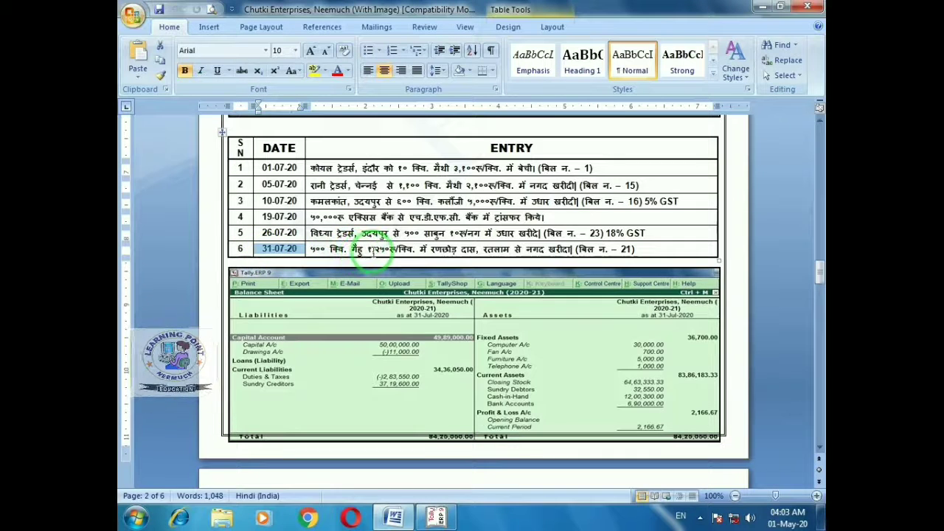
click(374, 251)
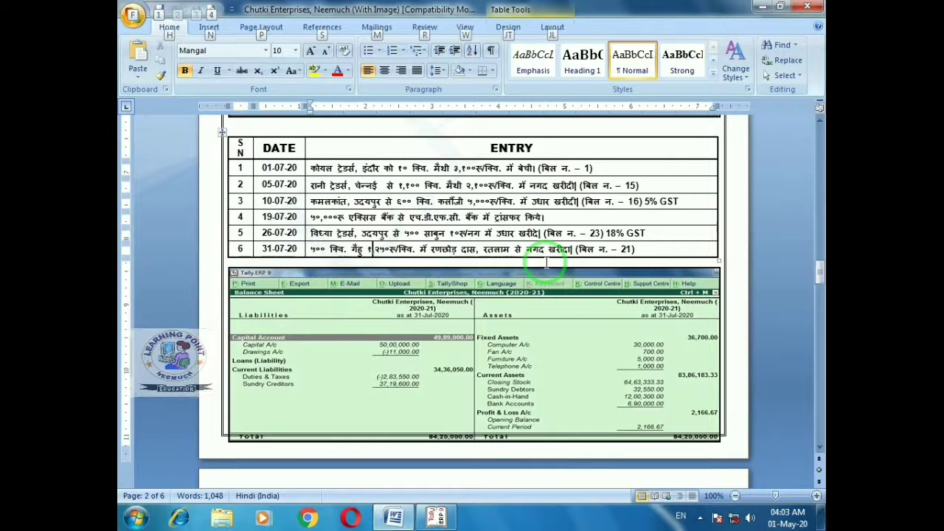
key(alt+Tab)
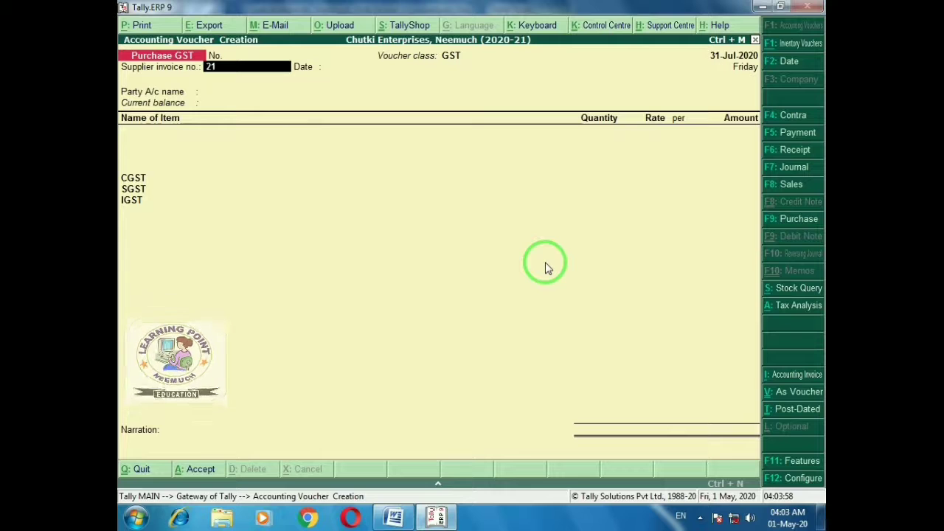
key(Return)
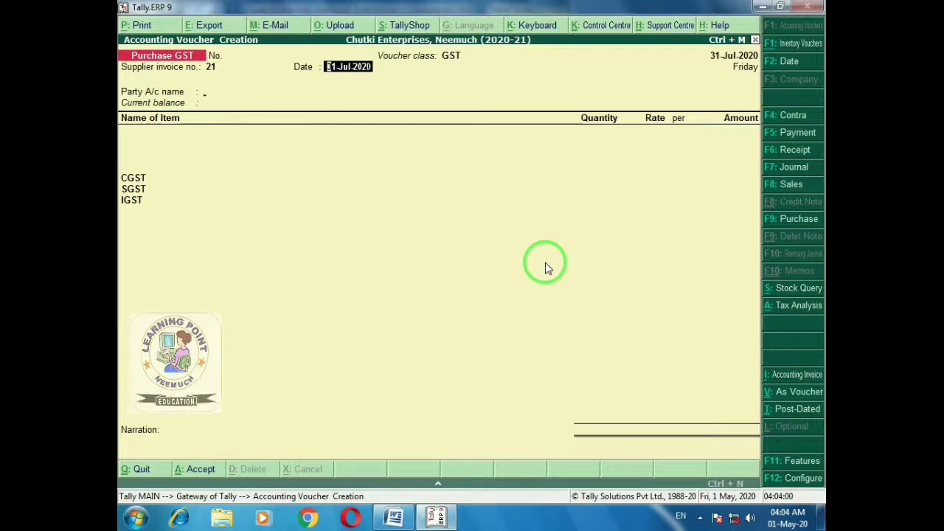
key(Return)
key(alt+c)
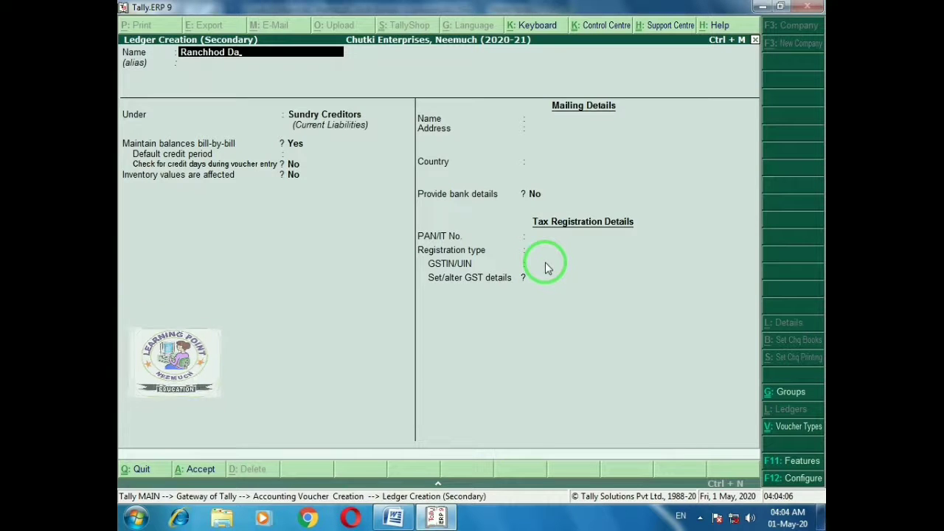
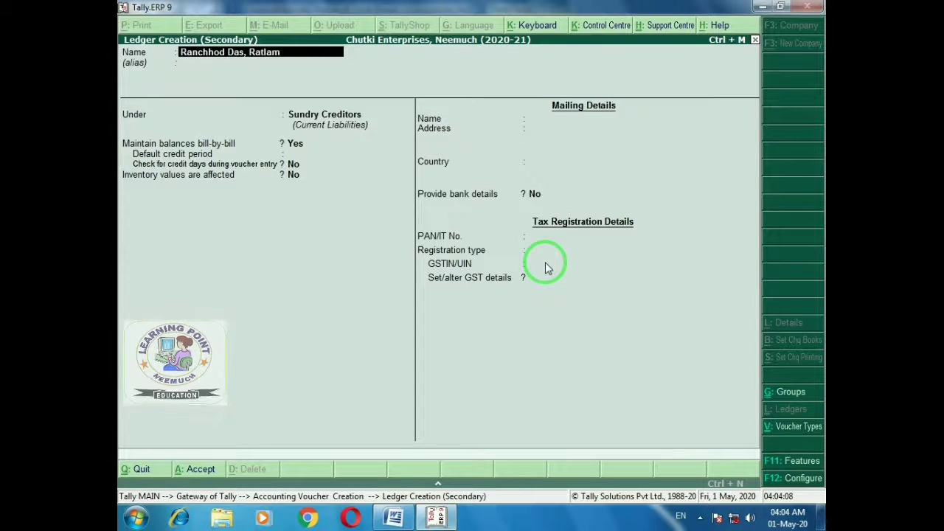
Create the Ratlam supplier's Sundry Creditors ledger with address Ratlam and its Madhya Pradesh GSTIN, then save it
key(Return)
key(Return)
key(Return)
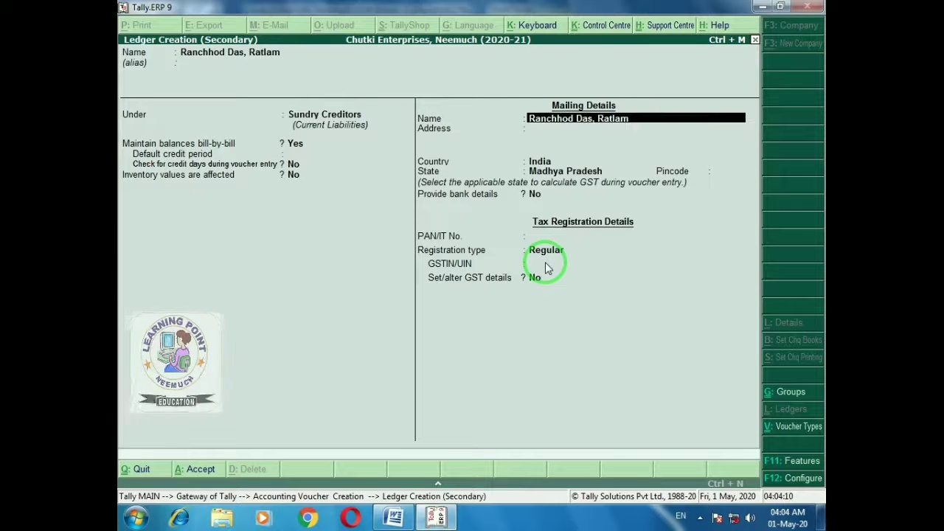
key(Return)
text(Ratlam)
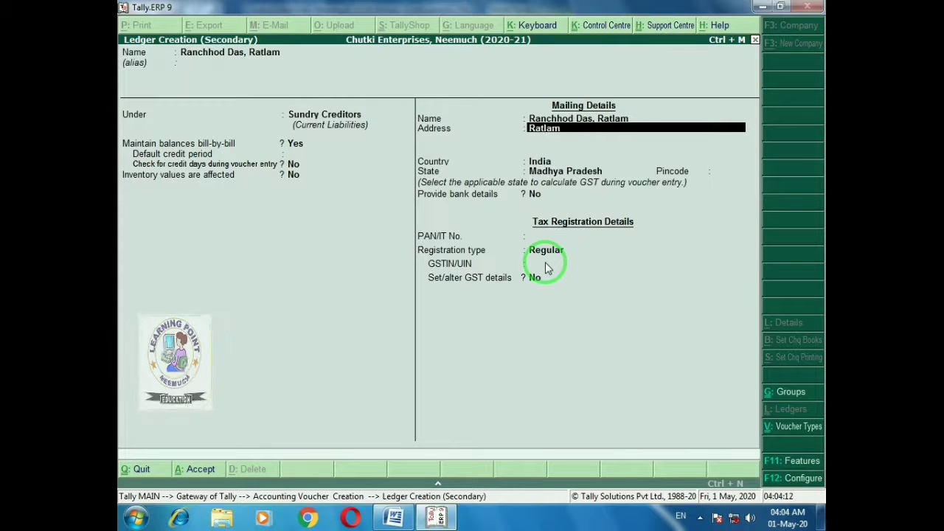
key(Return)
key(Return)
key(Return)
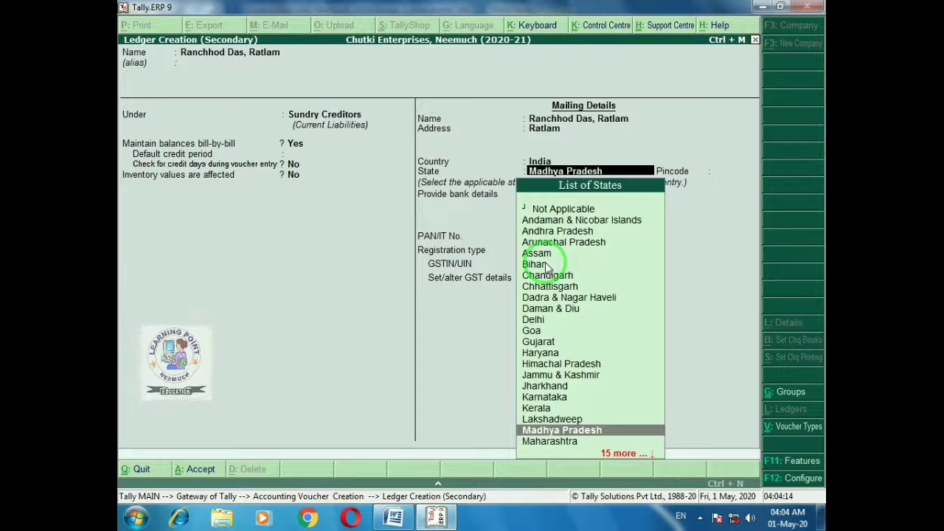
key(Return)
key(Return)
key(Return)
key(Return)
key(Return)
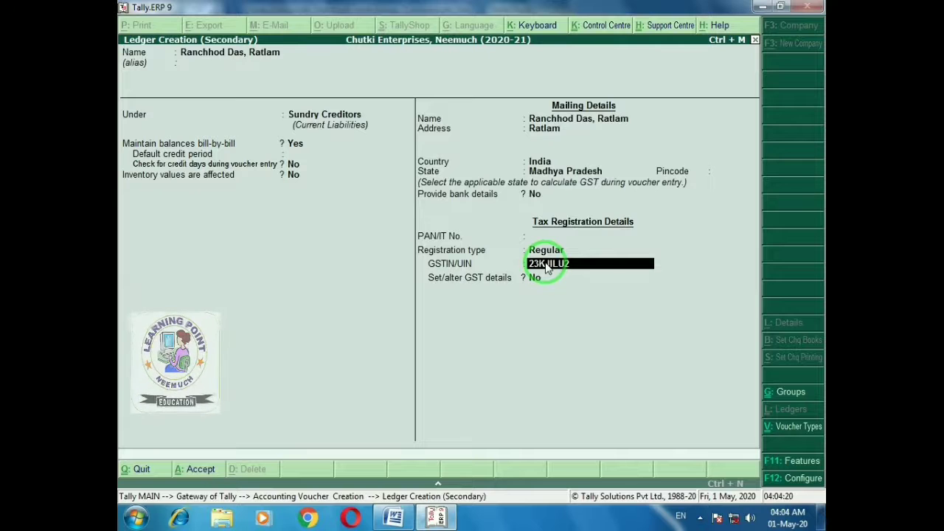
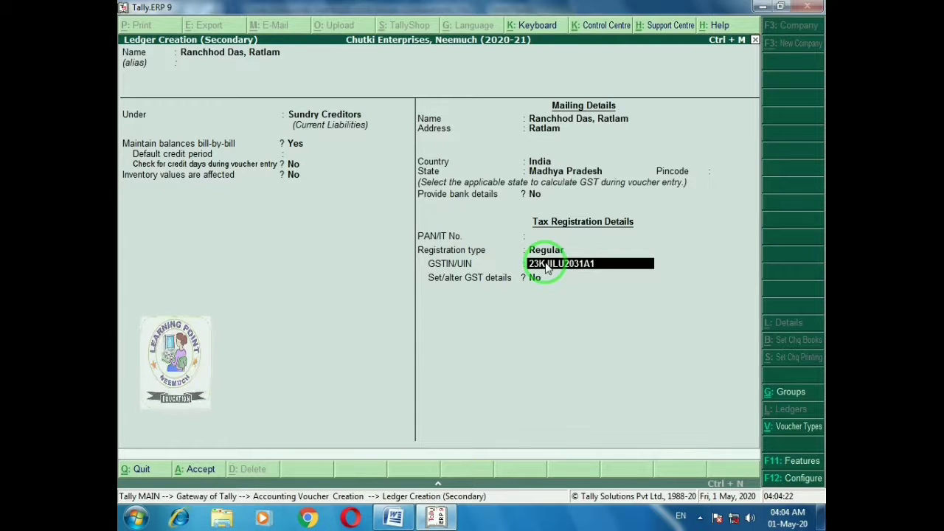
key(Return)
key(Return)
key(Return)
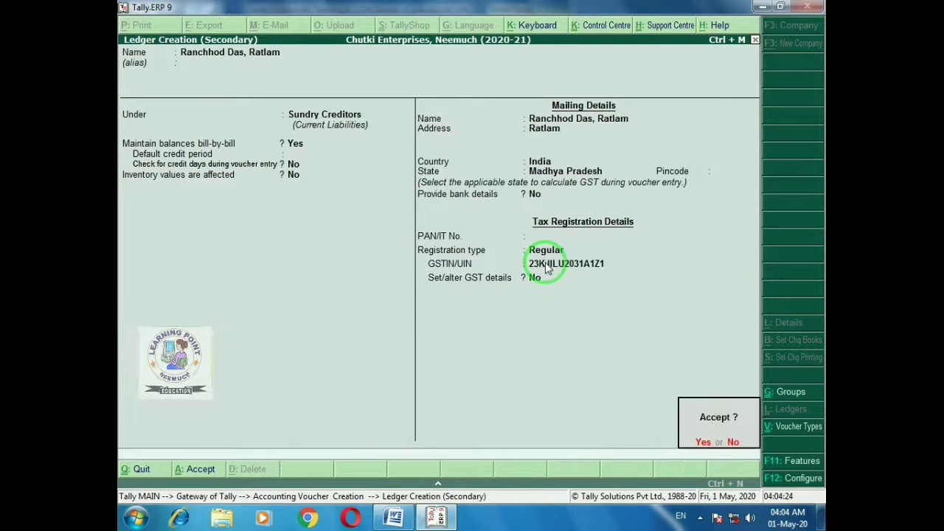
key(Return)
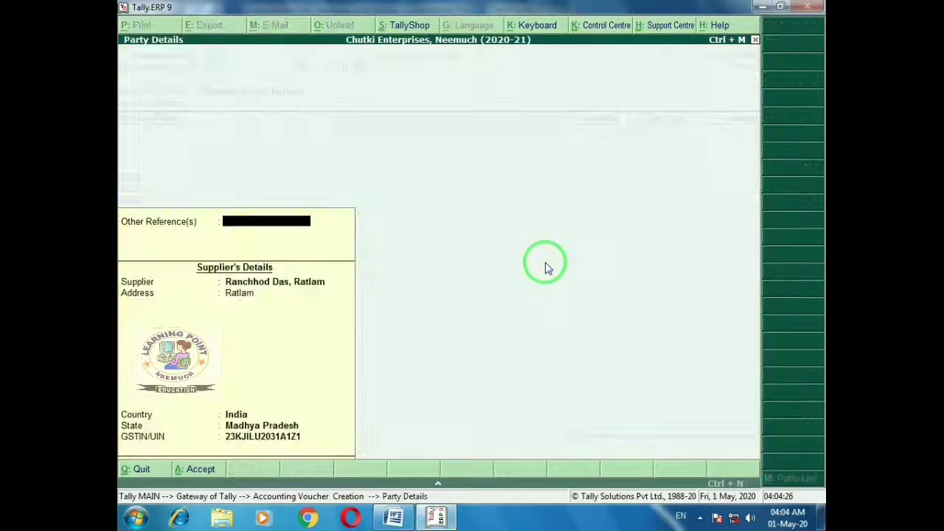
key(Return)
key(alt+Tab)
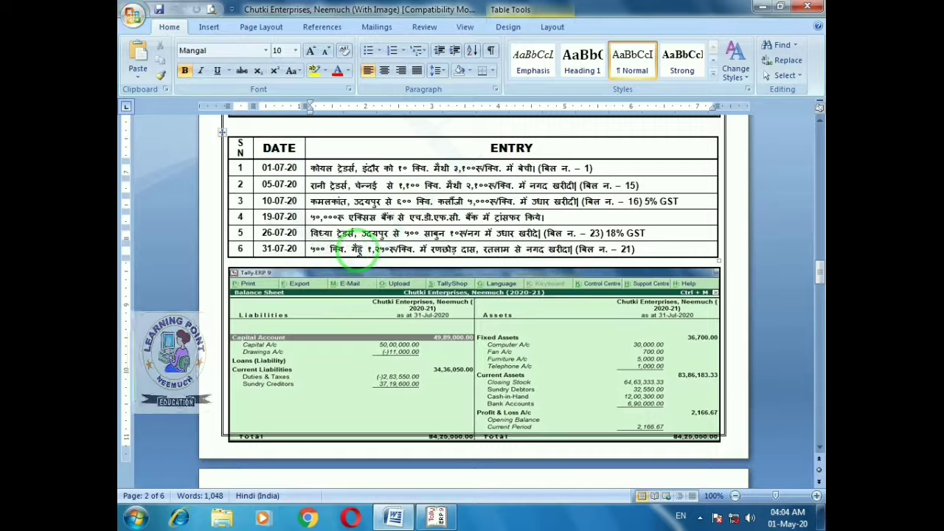
Enter Wheat as the purchased item, quantity 500 at rate 1,250, in the voucher
key(alt+Tab)
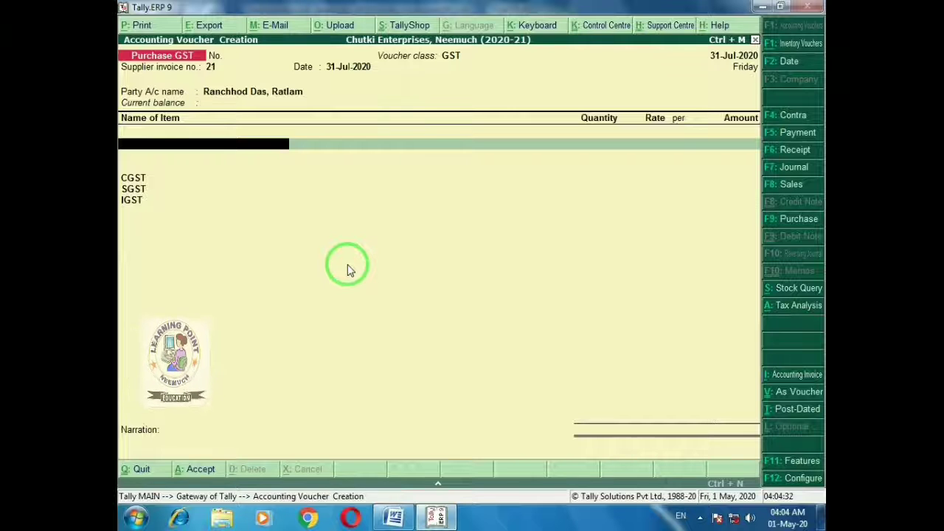
text(W)
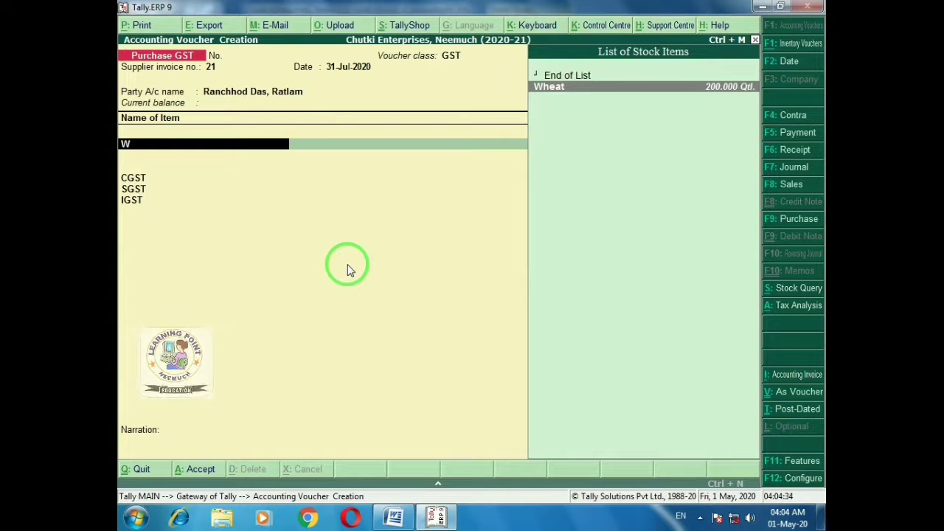
key(Return)
key(alt+Tab)
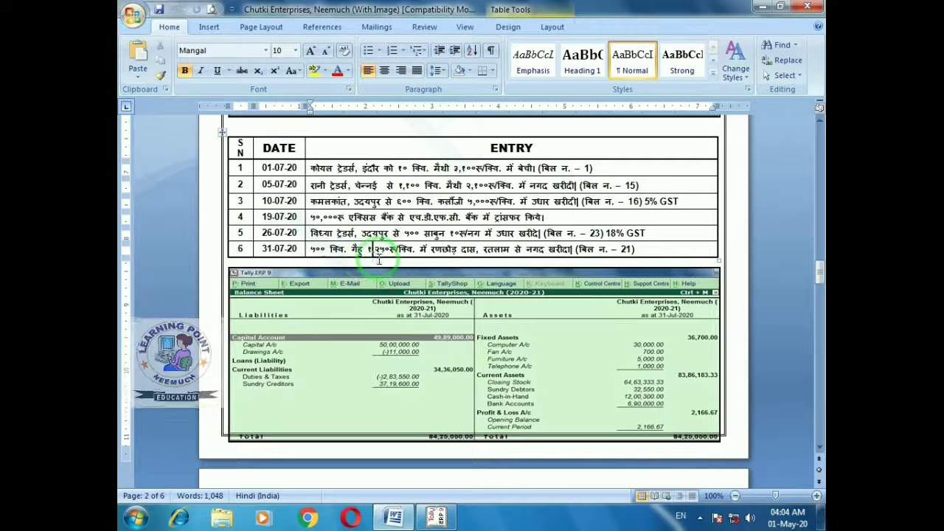
key(alt+Tab)
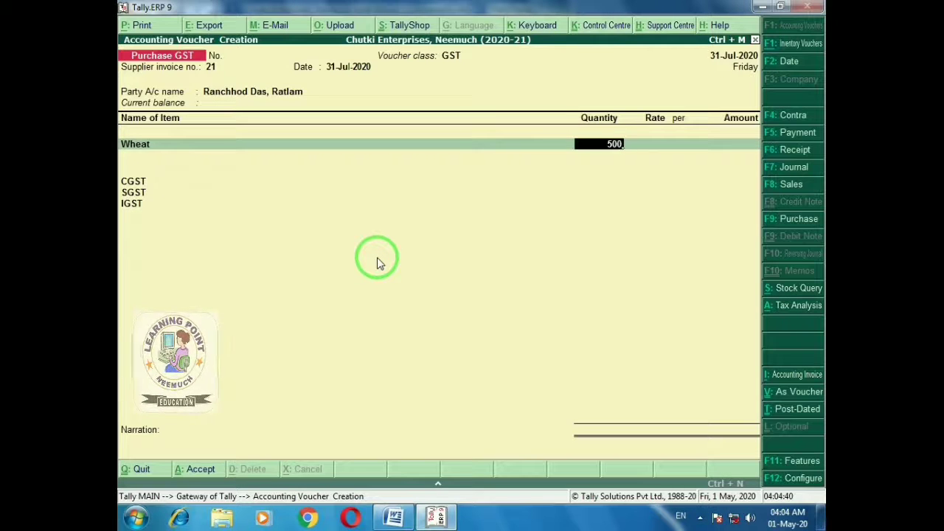
text(500)
key(Return)
text(1250)
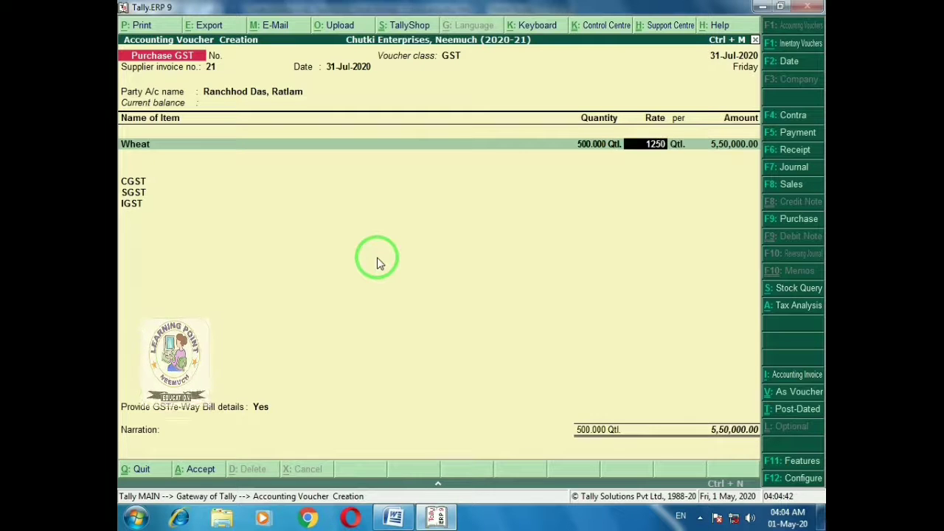
key(Return)
key(Return)
key(Return)
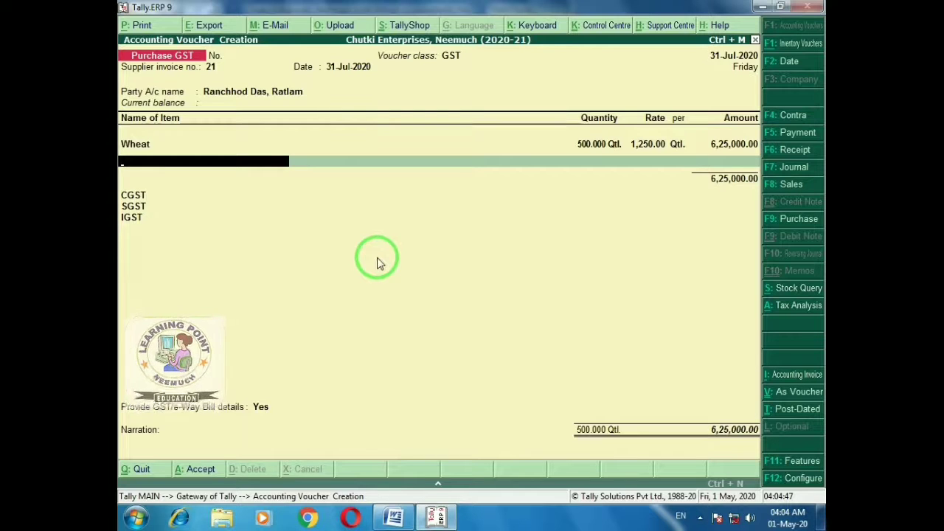
Save the Wheat purchase voucher and reopen it for review
key(ctrl+a)
key(Page_Up)
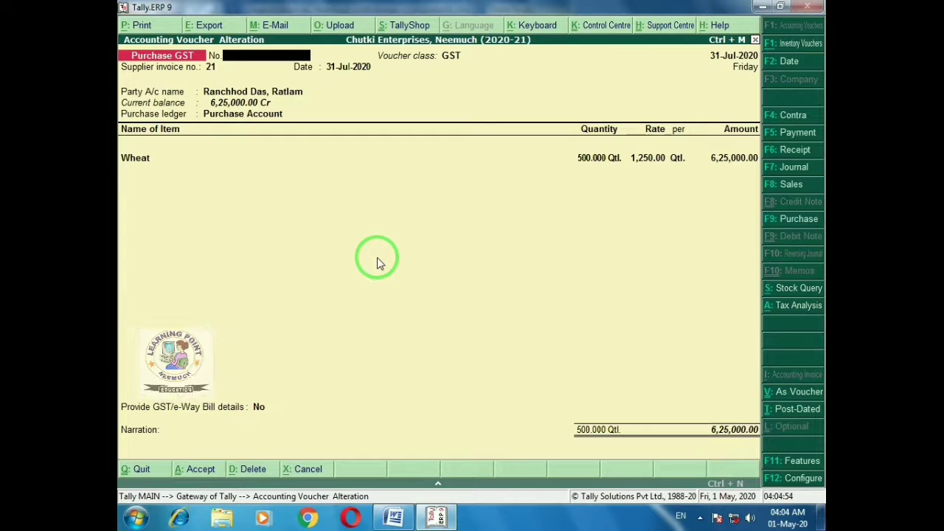
key(alt+Tab)
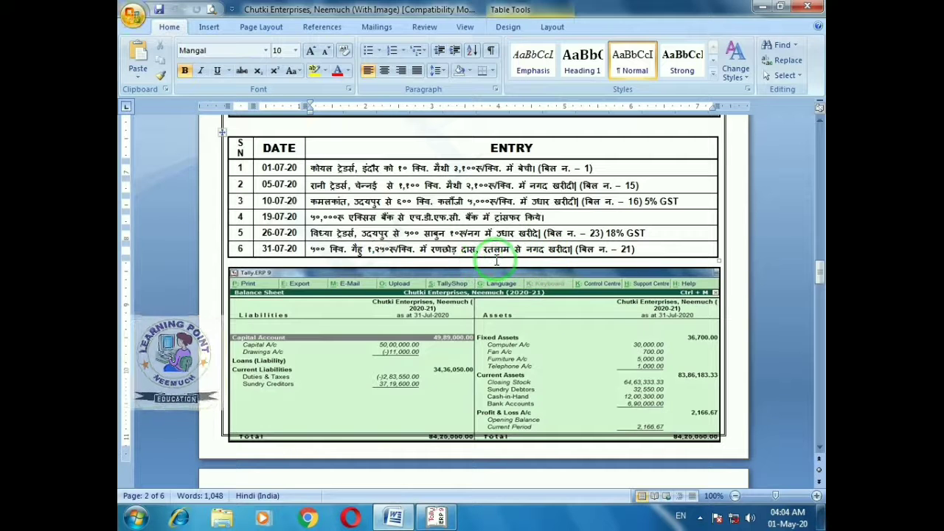
Change the reviewed voucher's party account to Cash
key(alt+Tab)
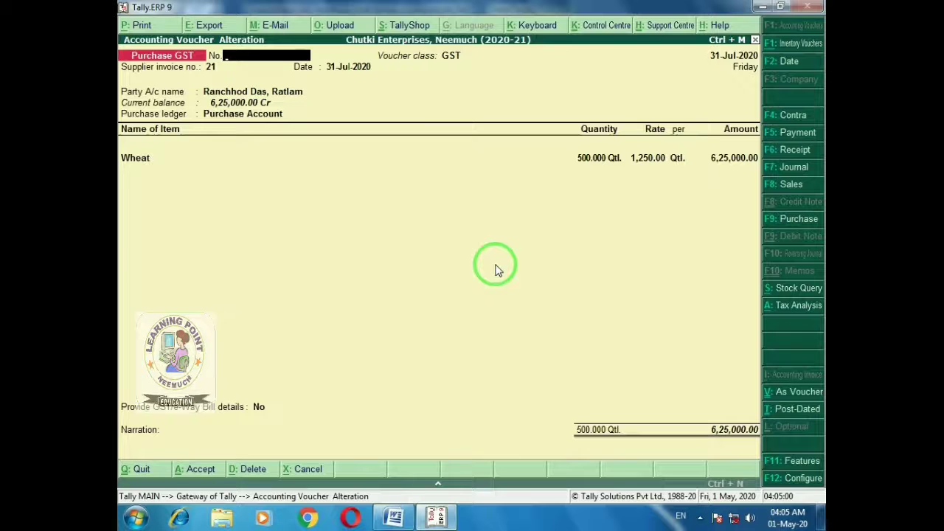
key(Return)
key(Return)
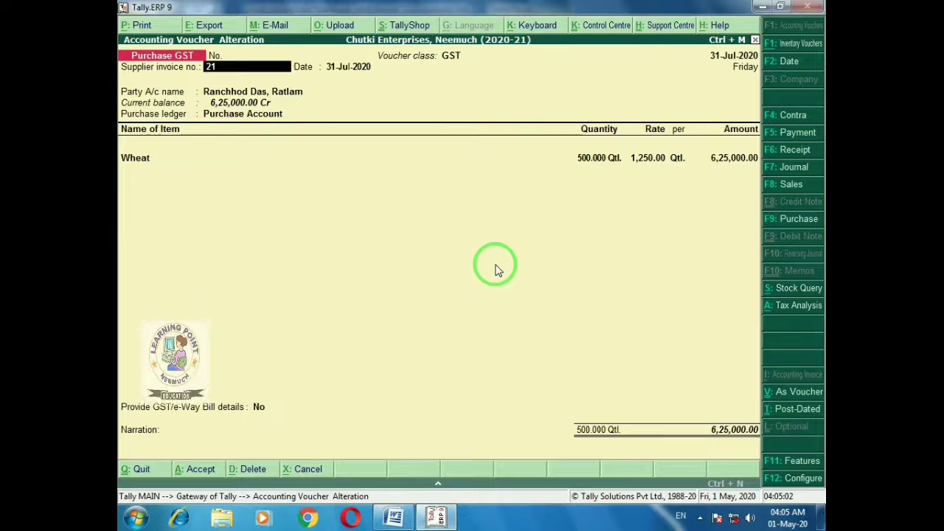
key(Return)
key(Return)
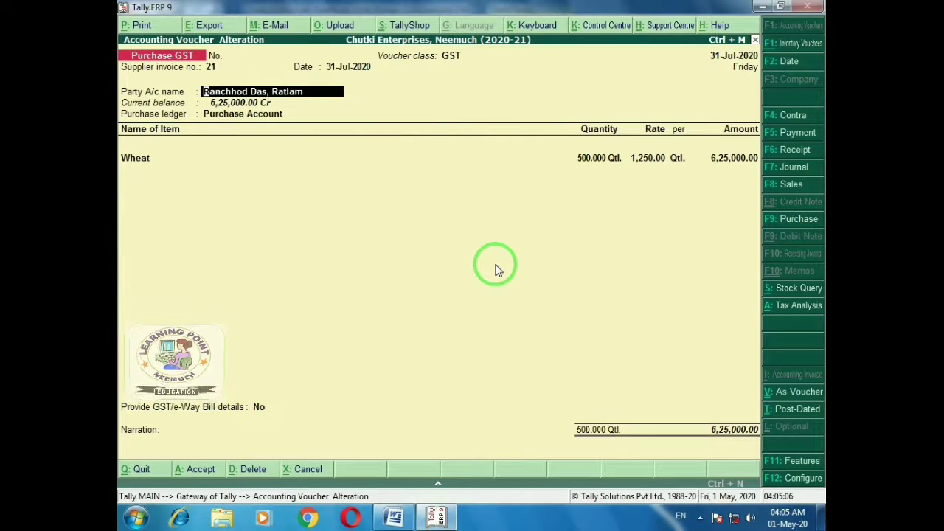
key(space)
key(BackSpace)
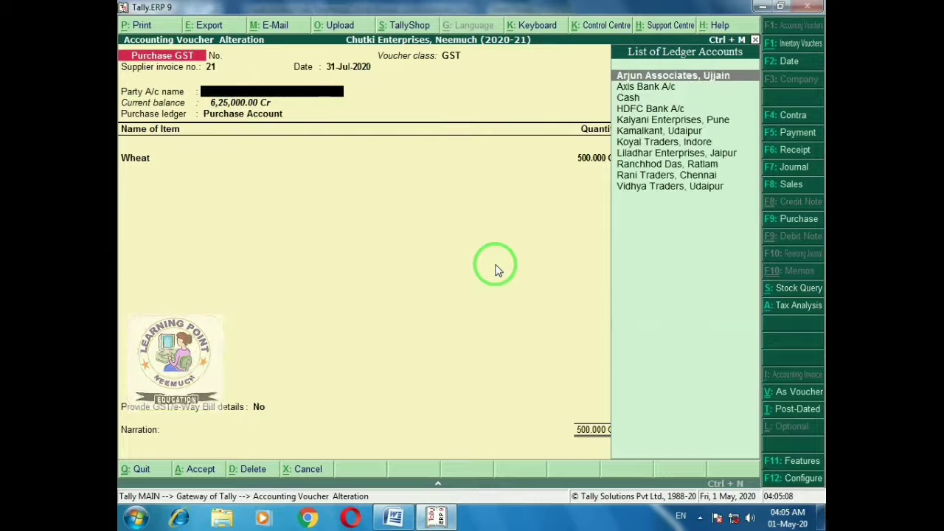
key(Down)
key(Down)
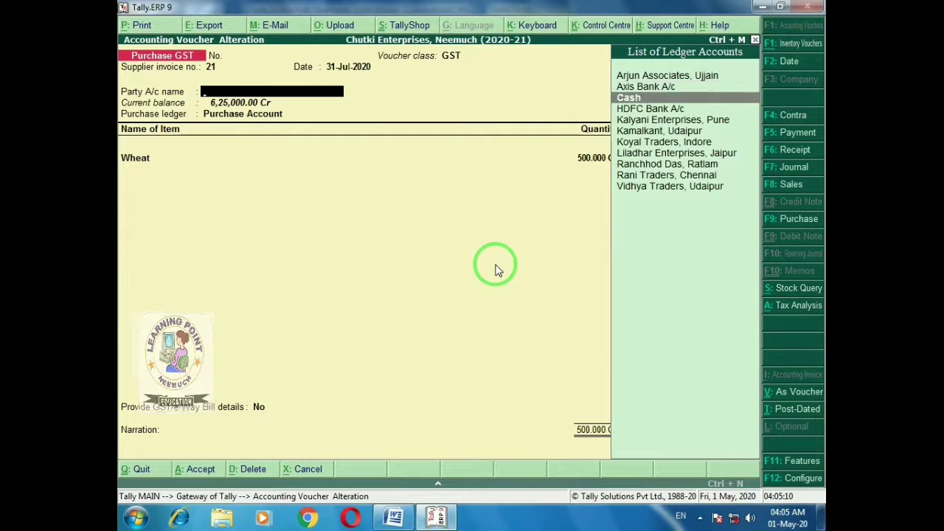
key(Return)
key(Return)
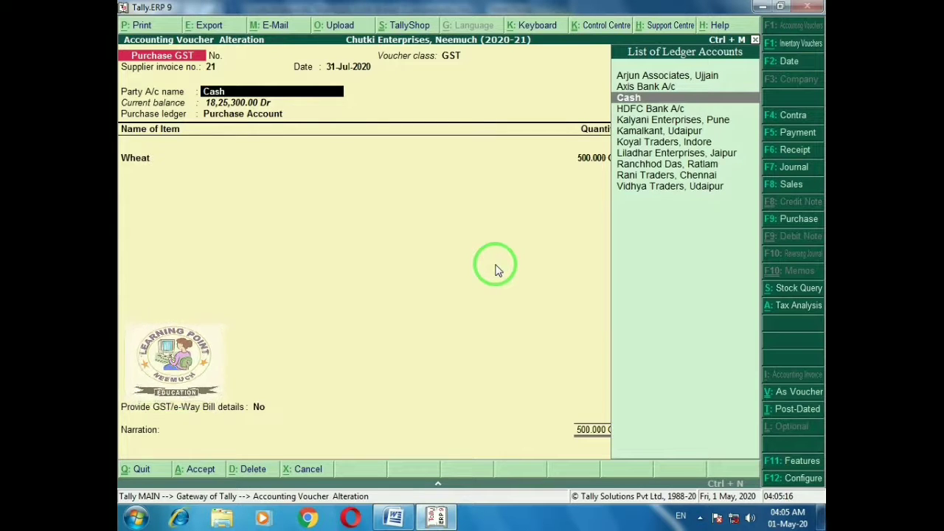
Add alias 0 to the Cash ledger, then select Cash as party by typing 0
key(ctrl+Return)
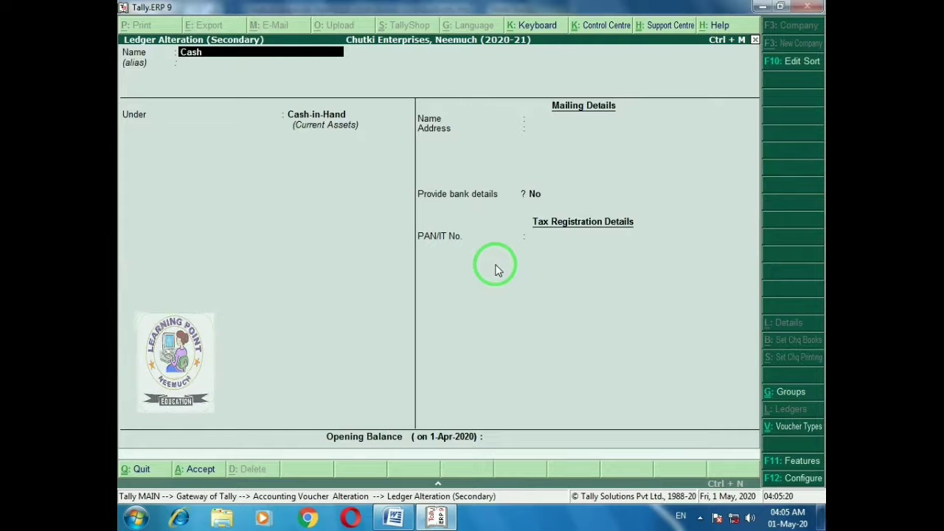
key(Return)
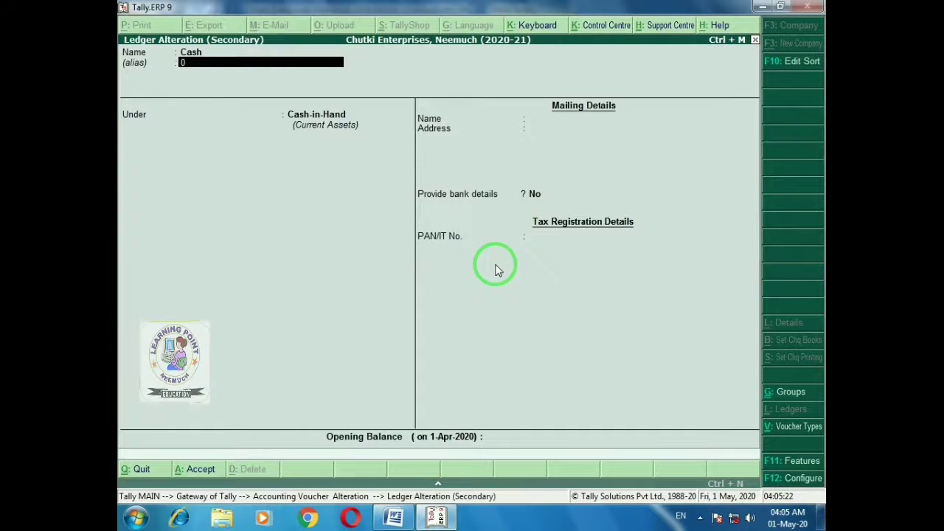
key(Return)
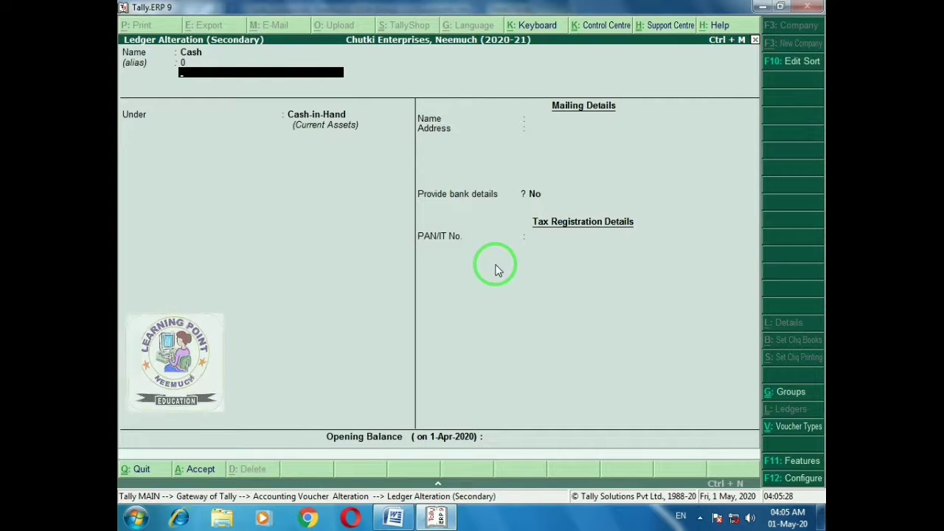
key(ctrl+a)
key(Escape)
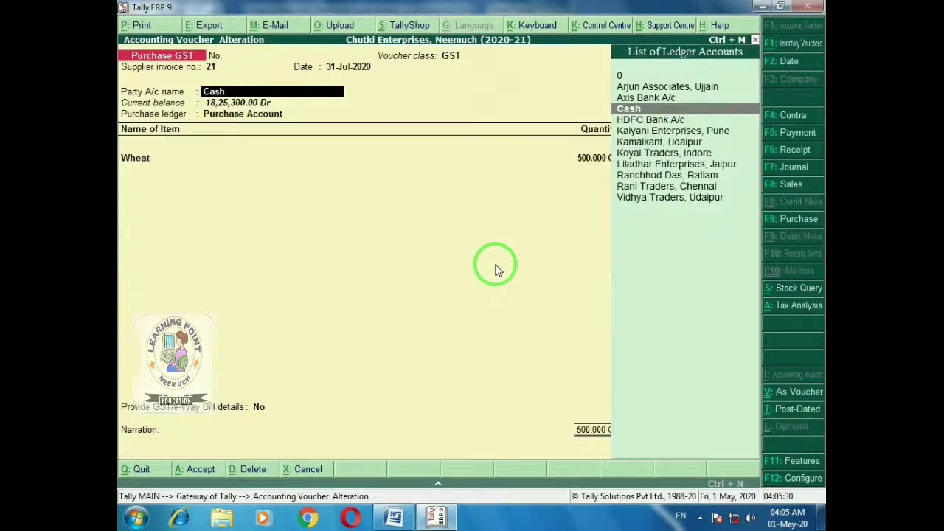
text(0)
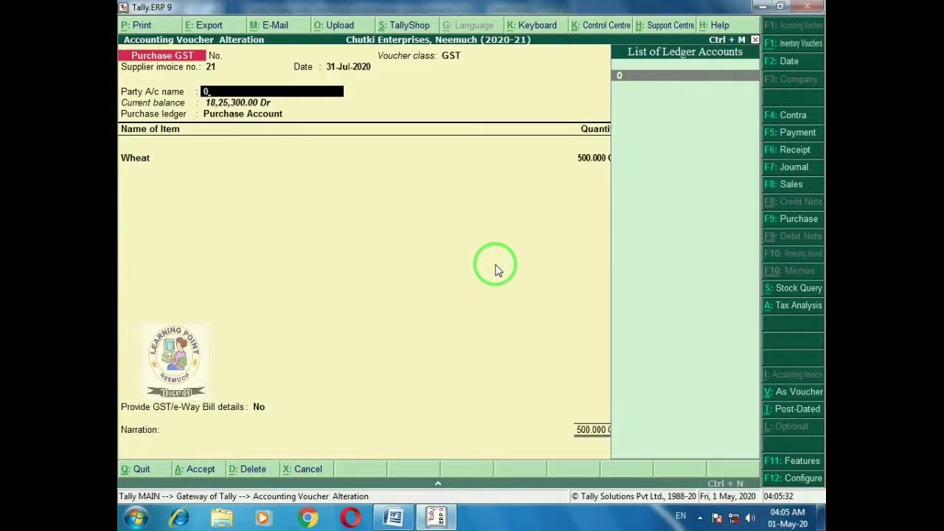
key(Return)
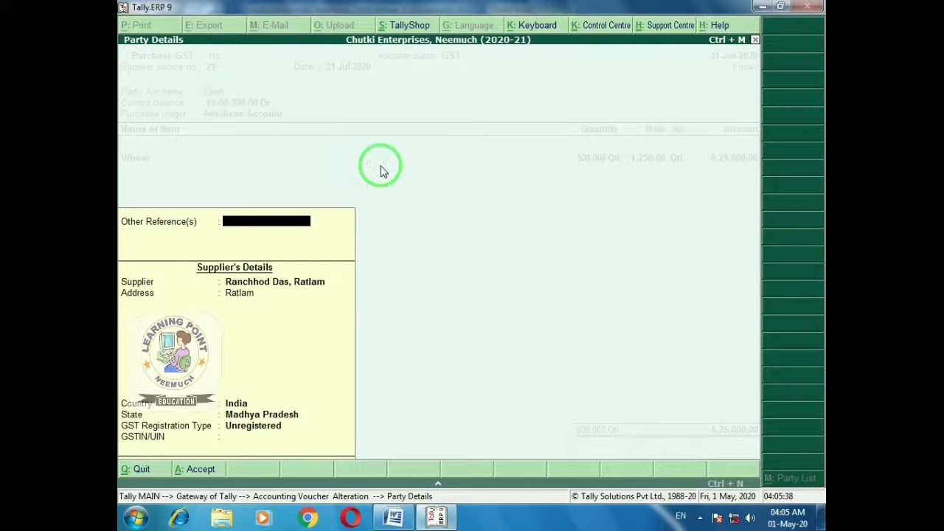
Accept the unchanged supplier details, Purchase Account and Wheat line, then save the altered voucher
key(Return)
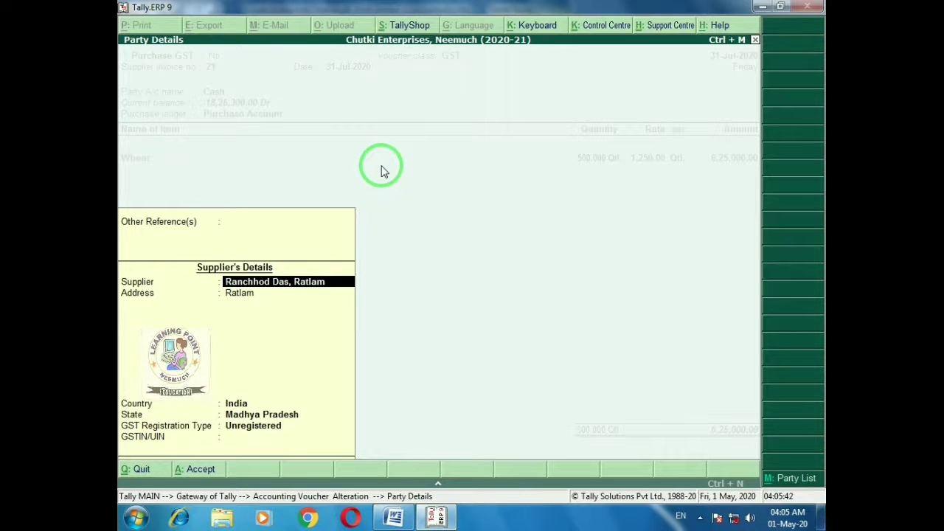
key(Return)
key(Return)
key(Return)
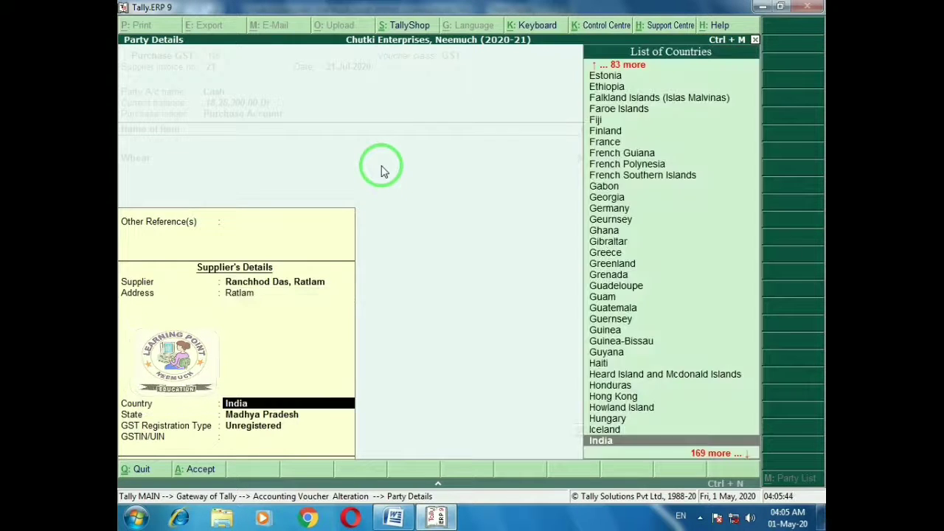
key(Return)
key(Return)
key(Return)
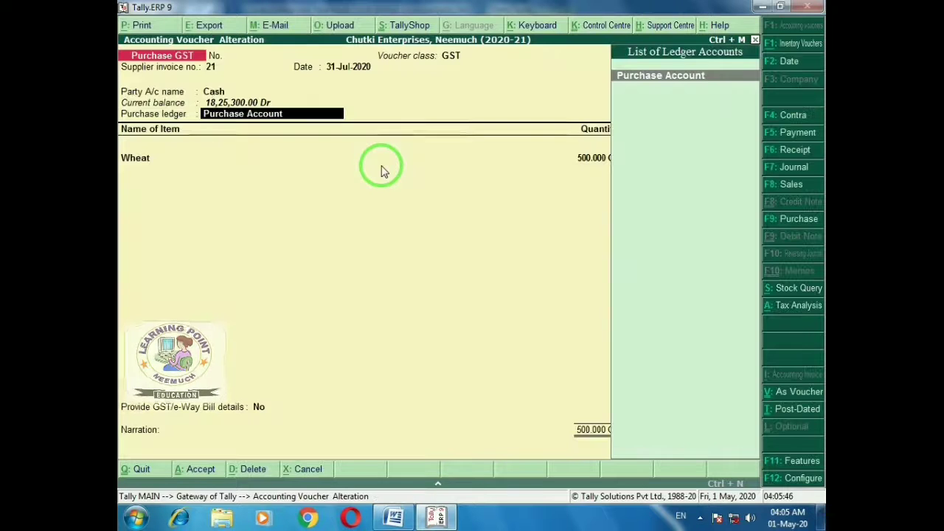
key(Return)
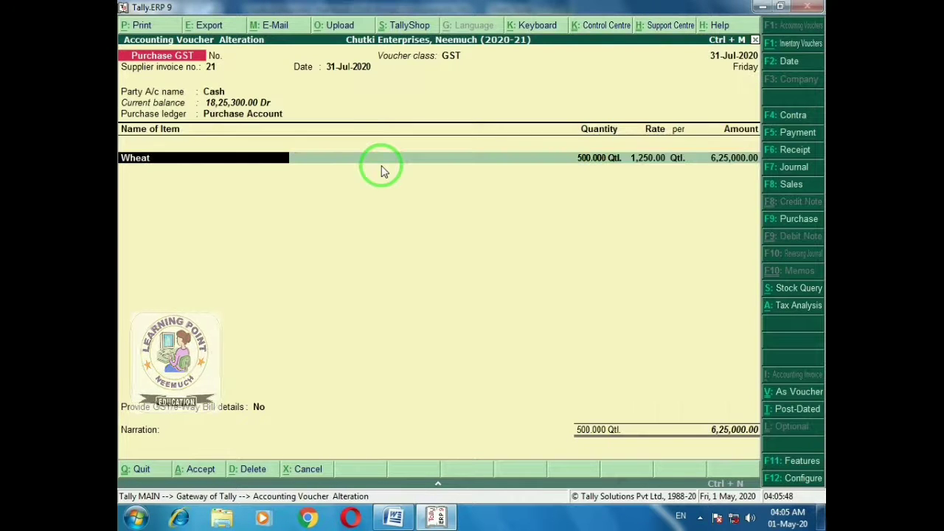
key(Return)
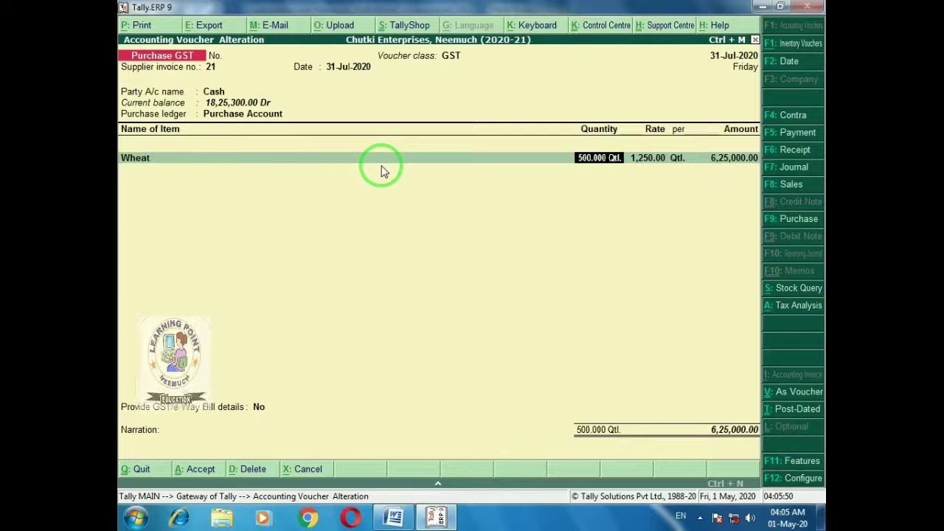
key(Return)
key(Return)
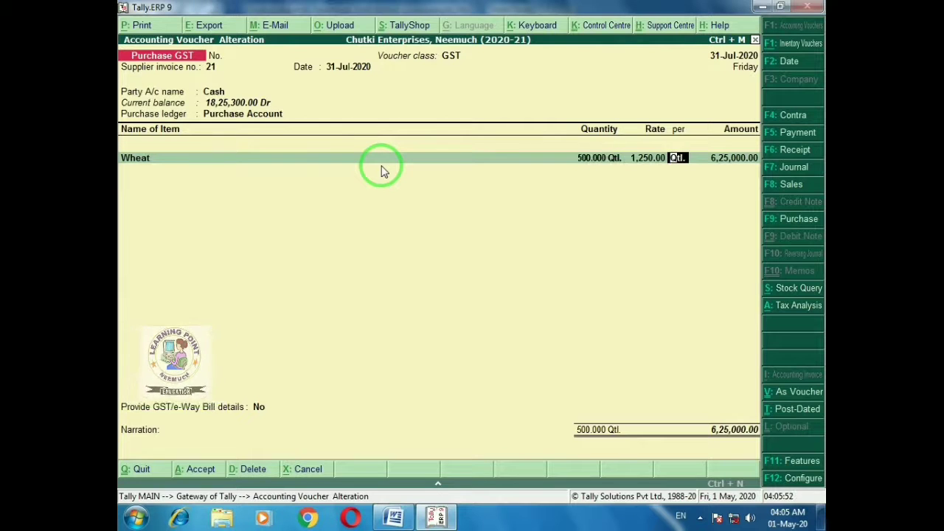
key(ctrl+a)
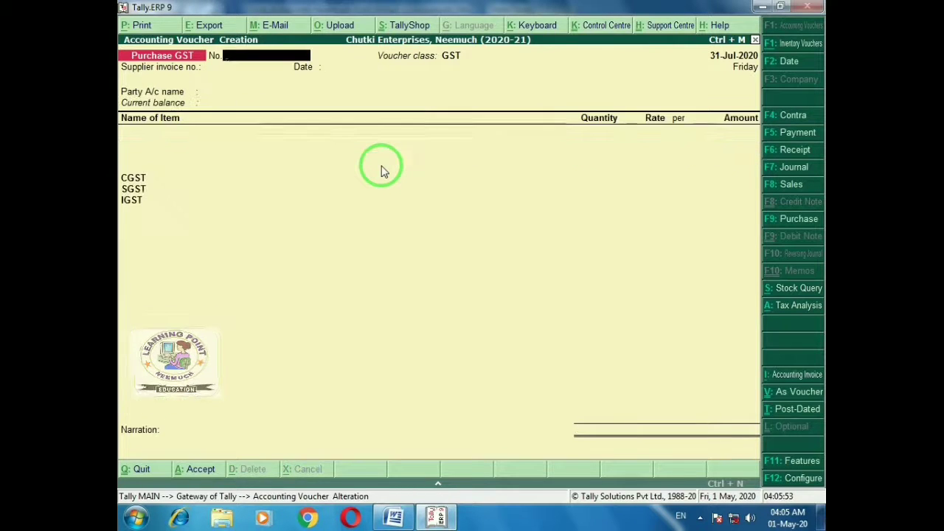
Move the Tally balance sheet picture up in Word so it sits below the July table
key(alt+Tab)
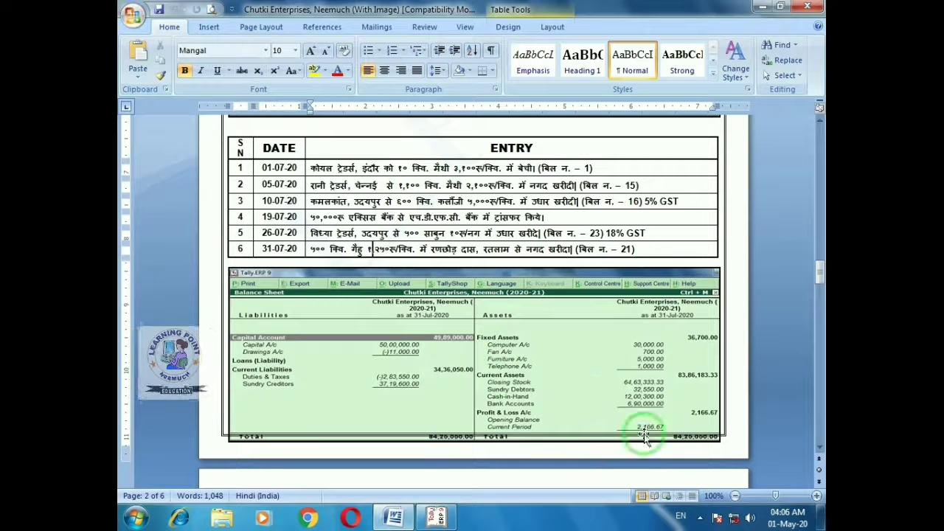
click(493, 354)
key(ctrl+Up)
key(ctrl+Up)
key(ctrl+Up)
key(ctrl+Up)
key(ctrl+Up)
key(ctrl+Up)
key(ctrl+Up)
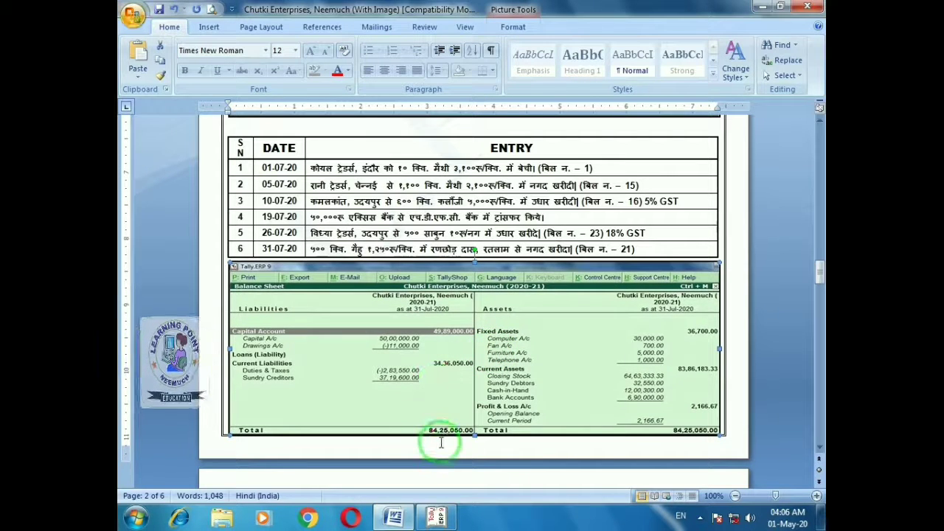
click(496, 238)
key(alt+Tab)
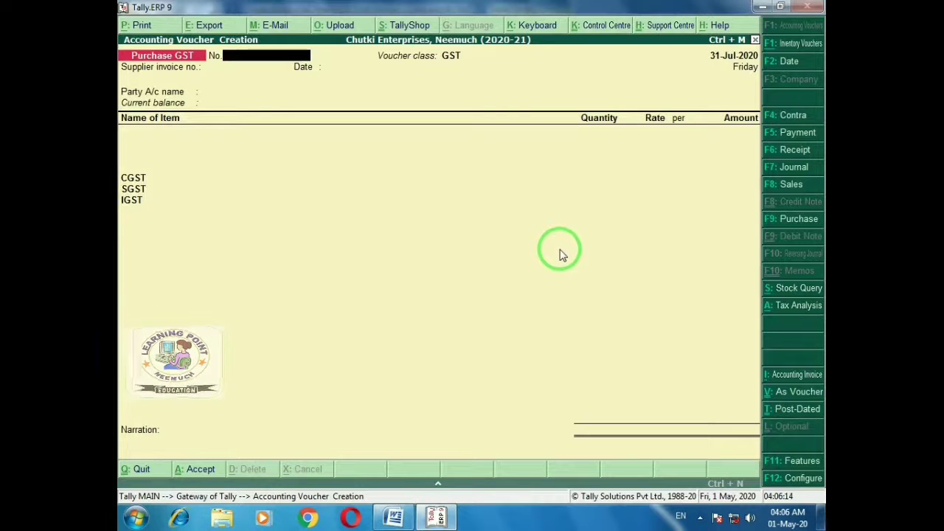
Quit the blank voucher and view the 31-Jul-2020 Balance Sheet totalling 84,25,050.00
key(Escape)
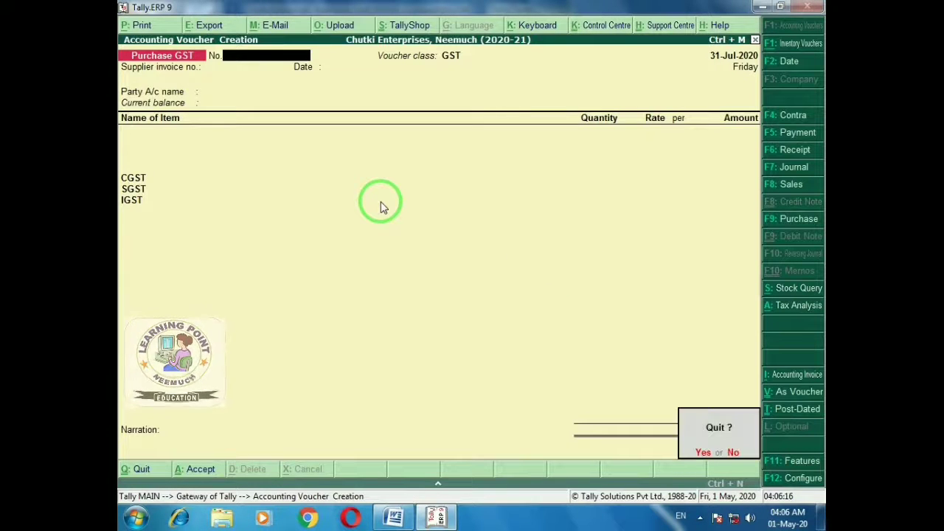
key(Return)
key(Escape)
key(Escape)
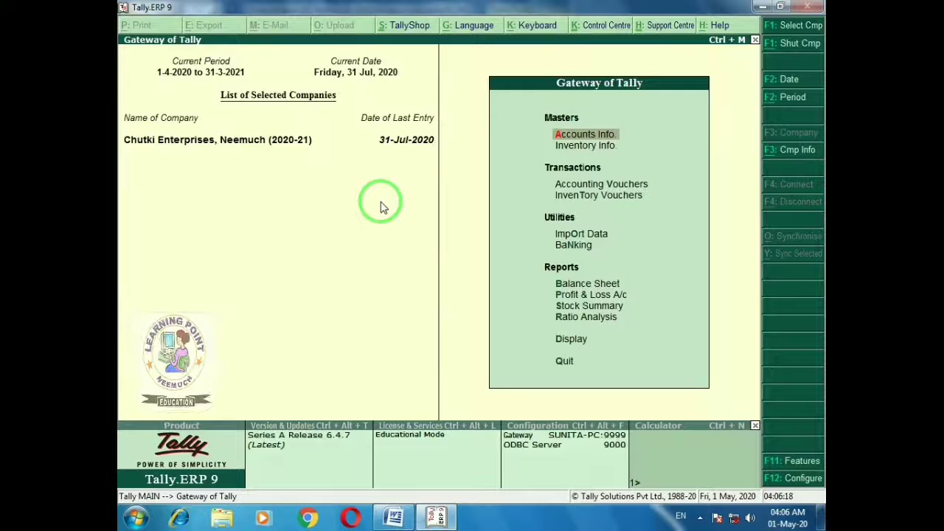
key(b)
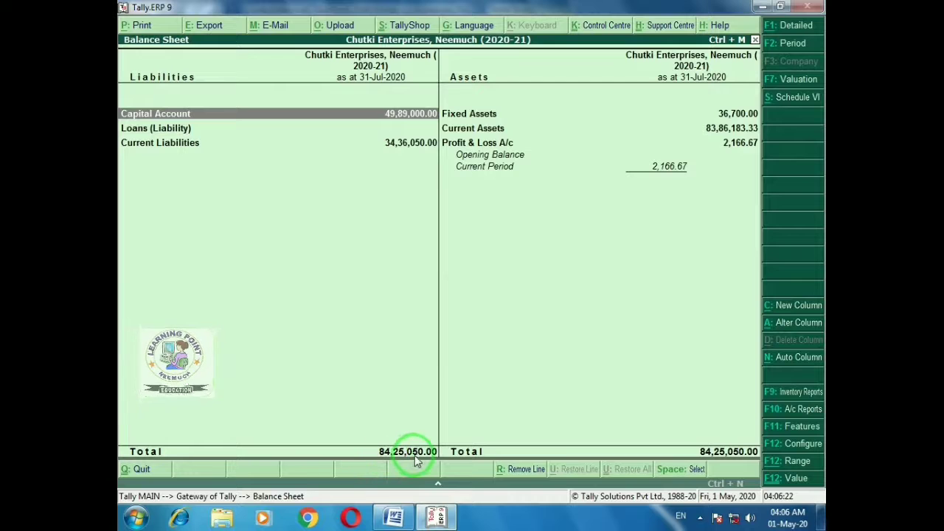
key(alt+Tab)
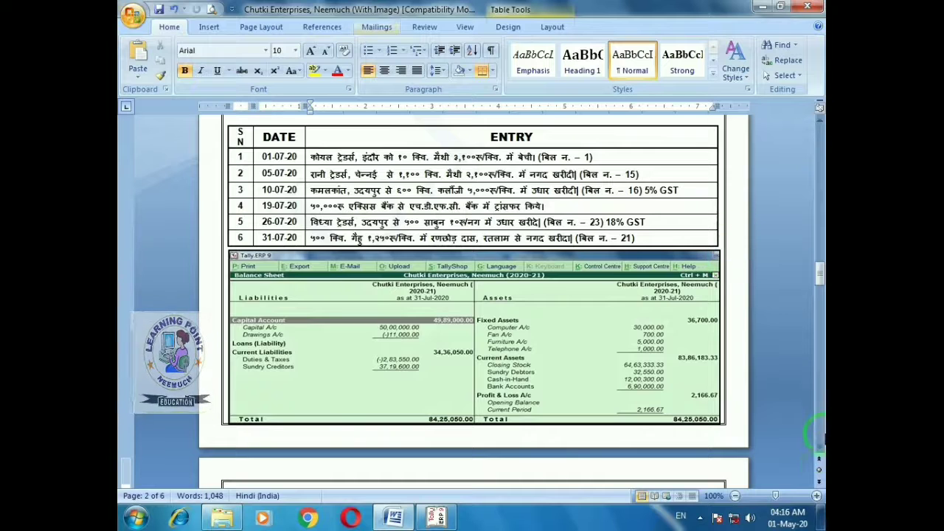
Scroll to page 4's October 2020 table and select its first S.N. cell
click(819, 448)
click(819, 448)
click(820, 449)
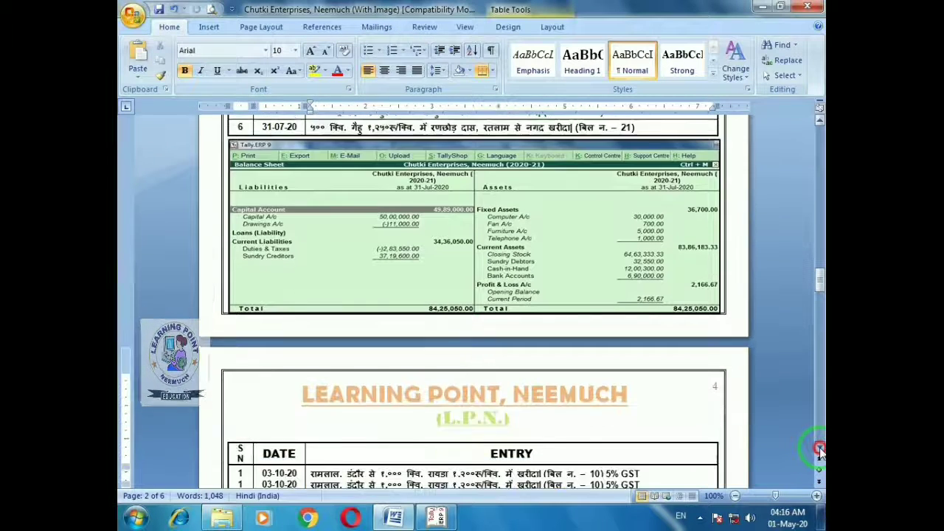
click(819, 448)
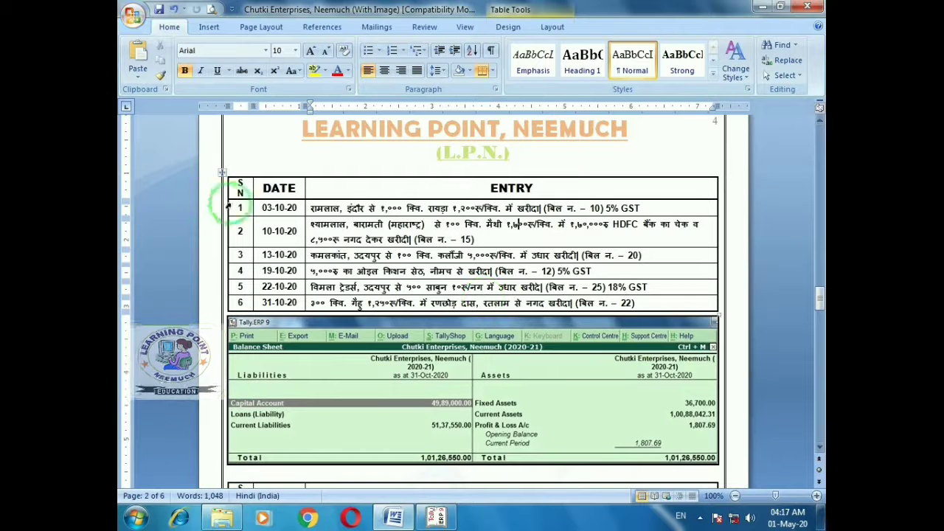
click(251, 208)
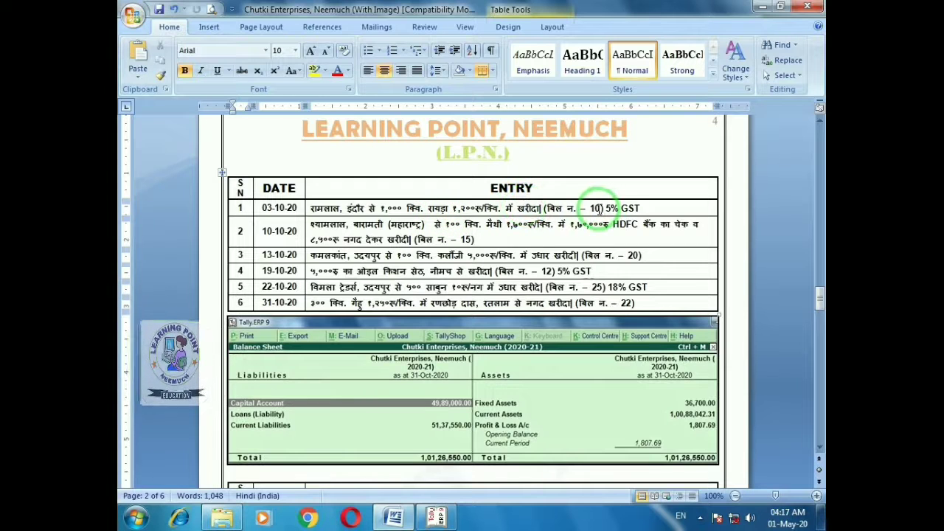
key(alt+Tab)
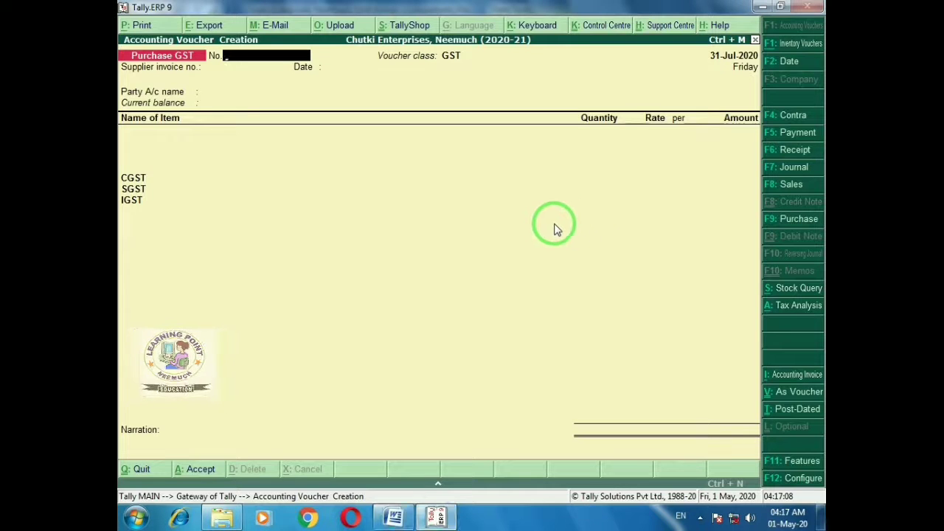
Date the new purchase voucher 1-Oct-2020 and move on past the invoice details
key(F2)
text(1-10)
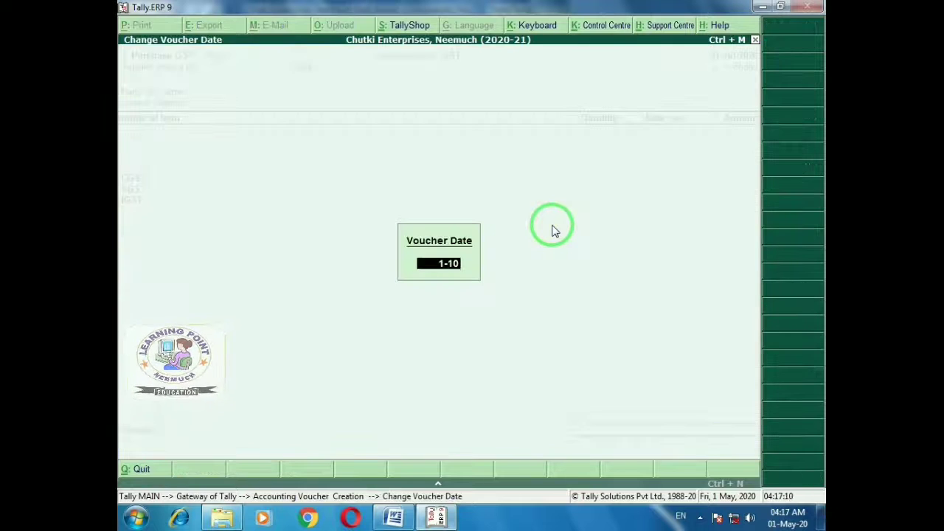
key(Return)
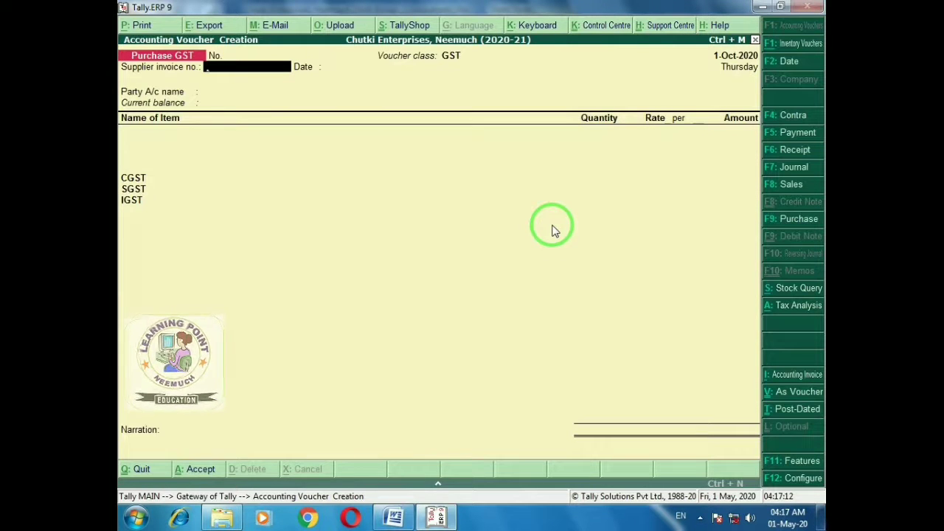
key(Return)
key(Return)
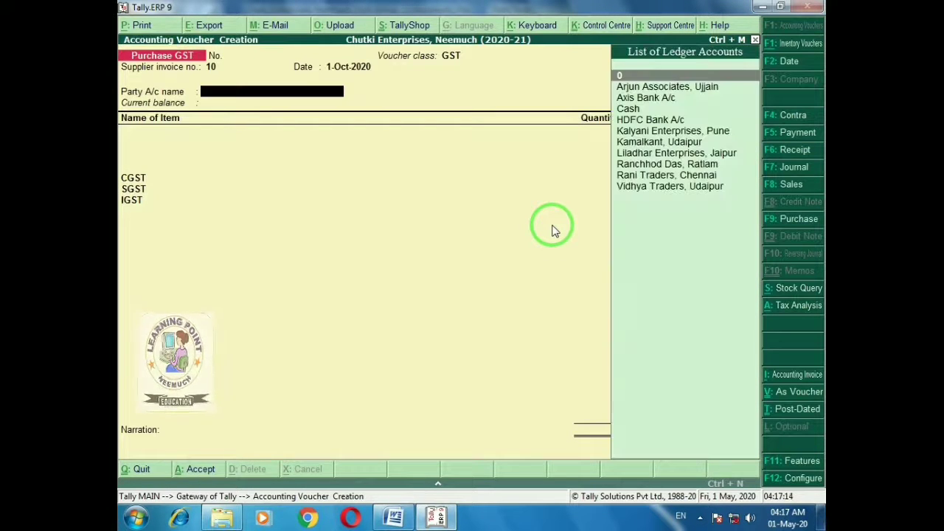
After checking the first October entry, start creating a new ledger for the Indore supplier
key(alt+Tab)
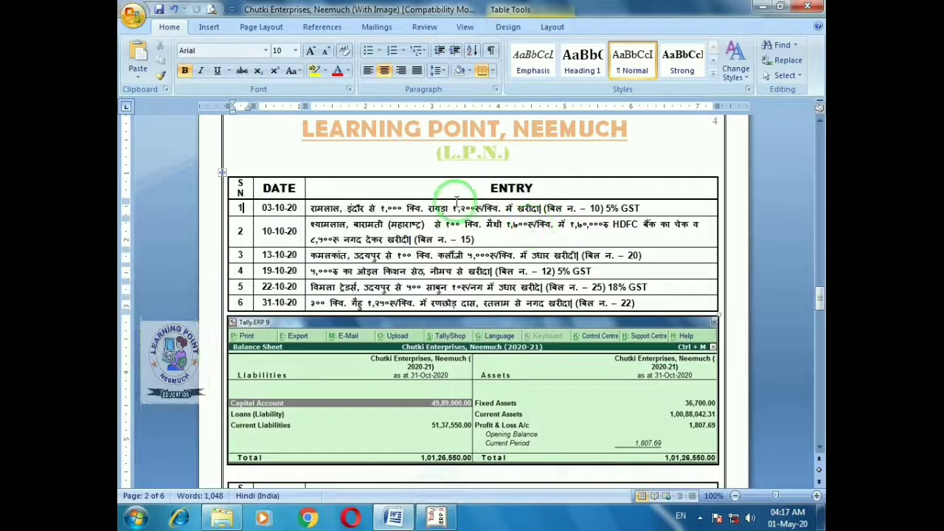
key(alt+Tab)
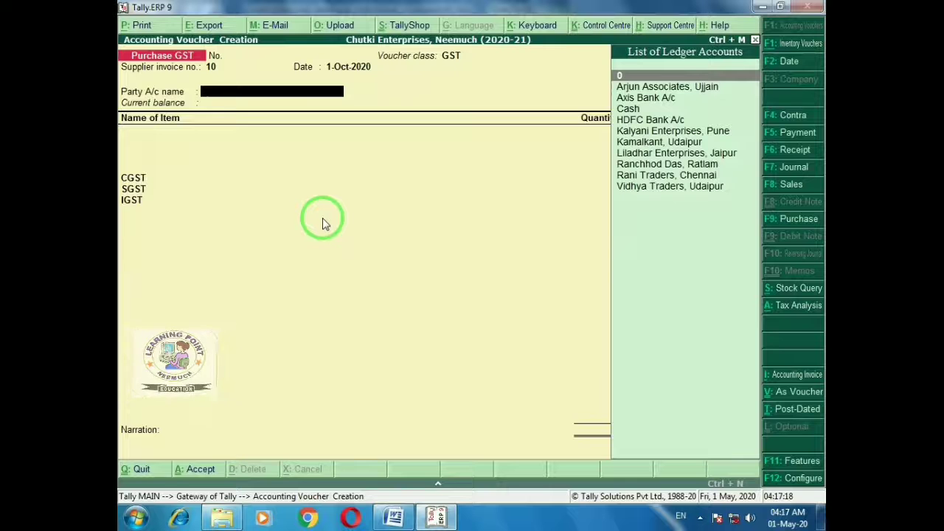
text(Ra)
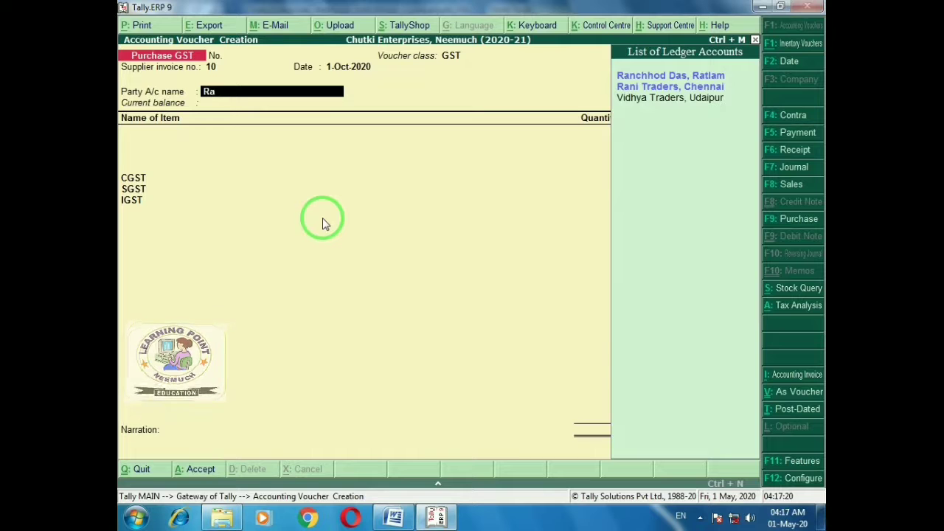
key(alt+c)
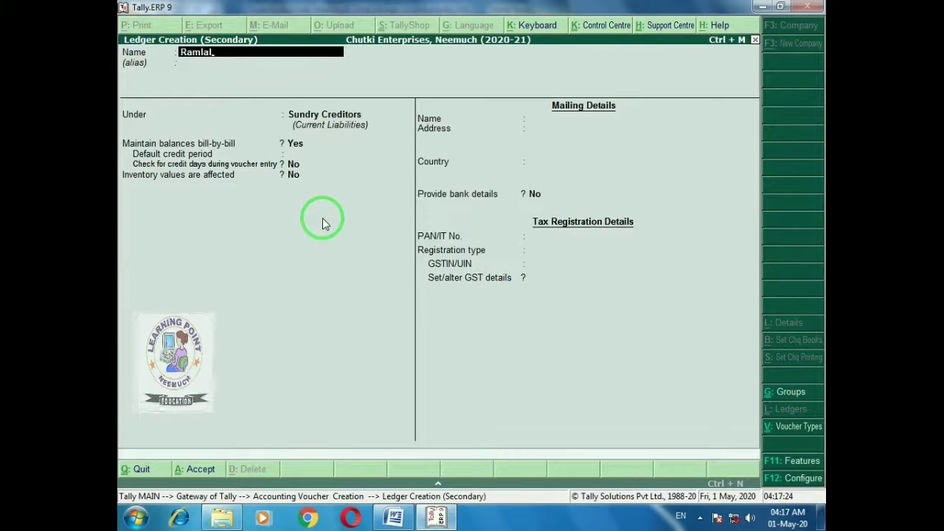
Name the Indore supplier's Sundry Creditors ledger, add address Indore and its Regular GSTIN, and save it
text(mlal, Indore)
key(Return)
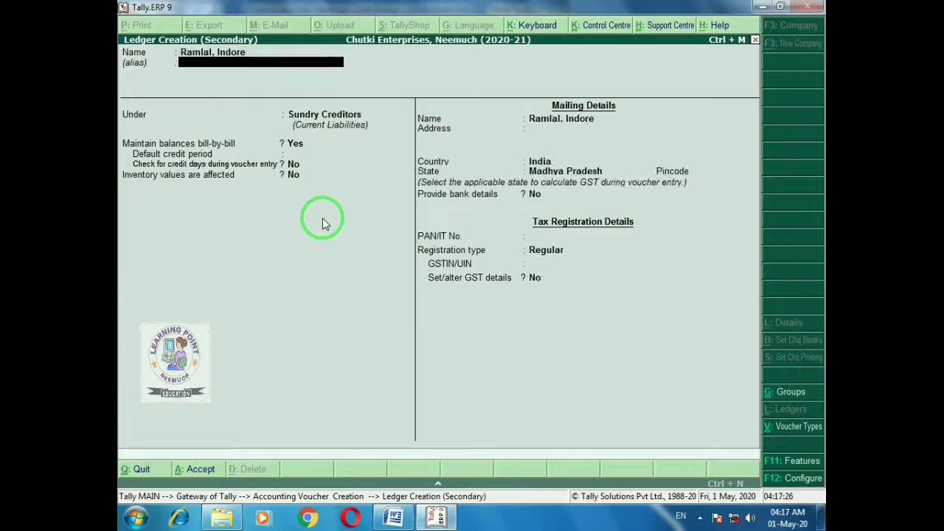
key(Return)
key(Return)
key(Return)
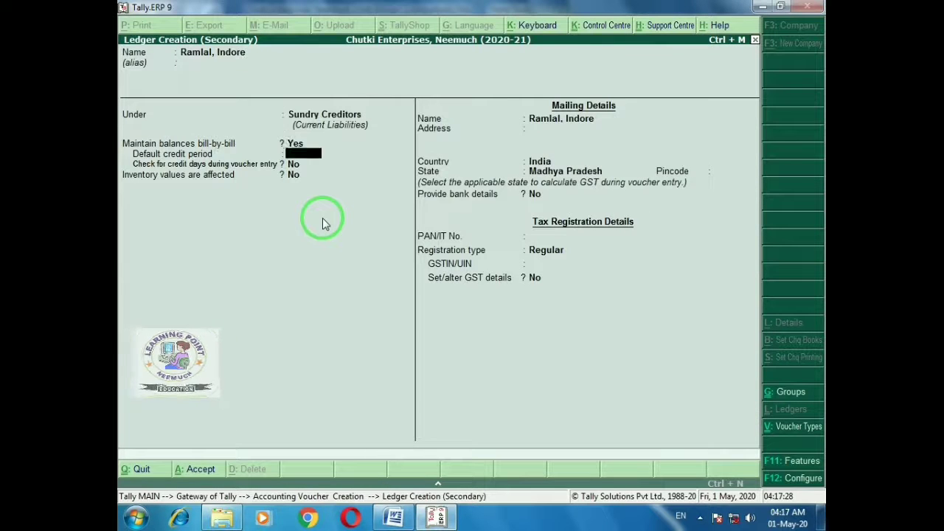
key(Return)
key(Return)
key(Return)
text(Indore)
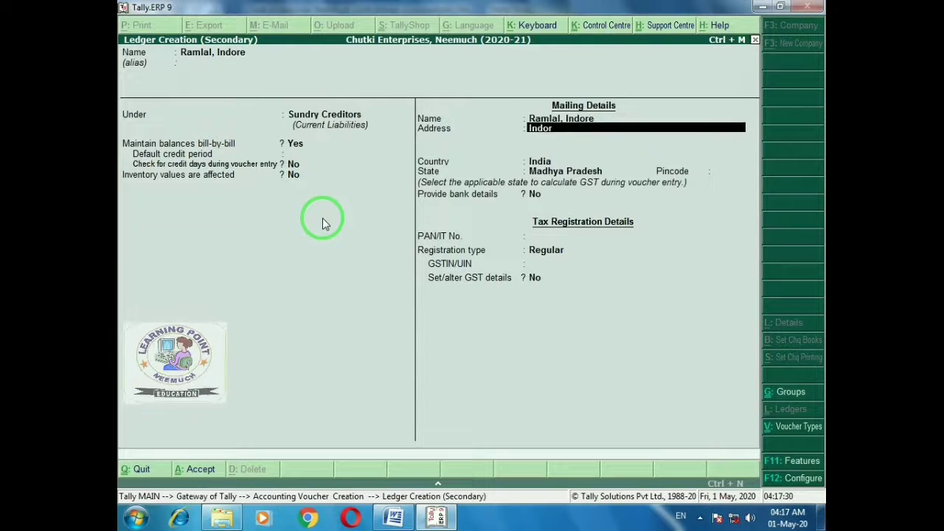
key(Return)
key(Return)
key(Return)
key(Return)
key(Return)
key(Return)
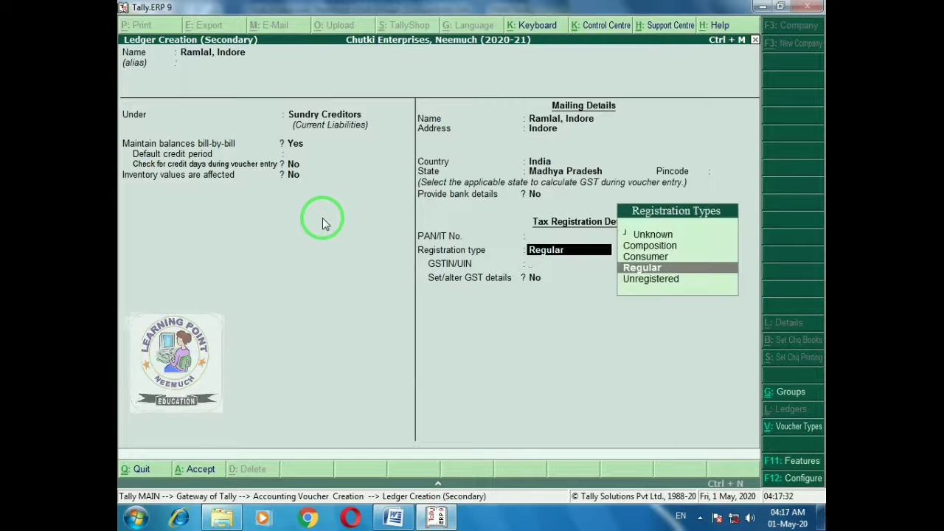
key(Return)
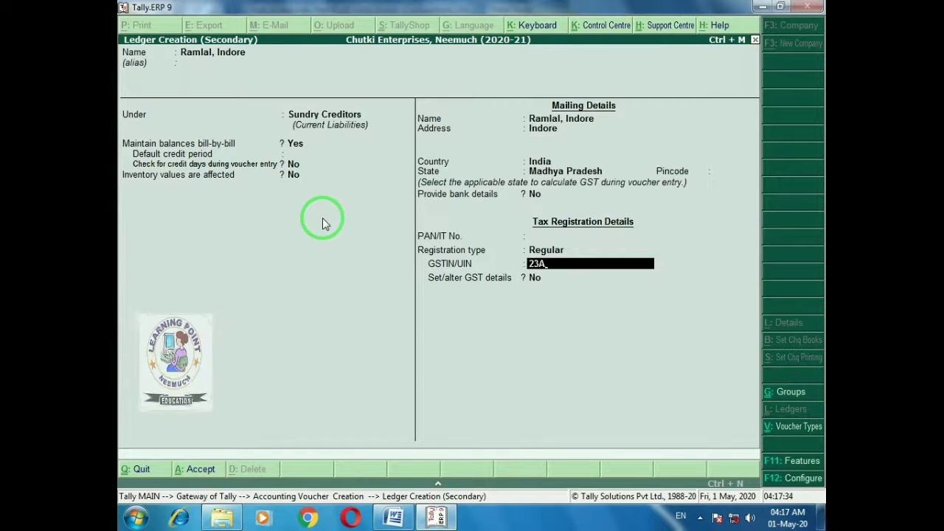
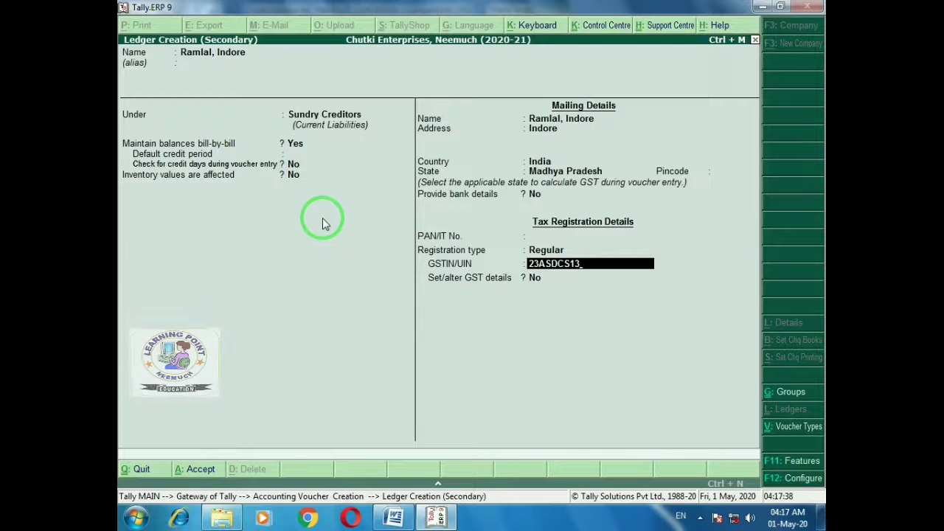
key(Return)
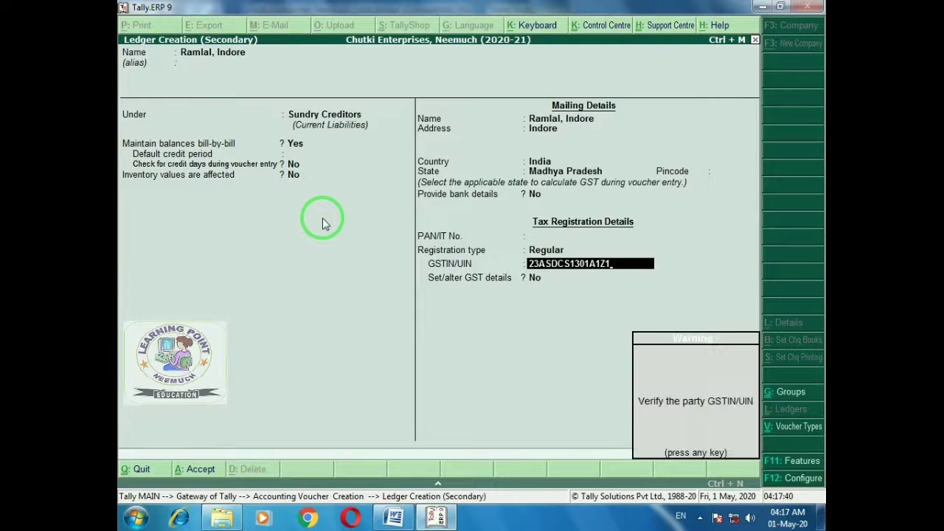
key(Return)
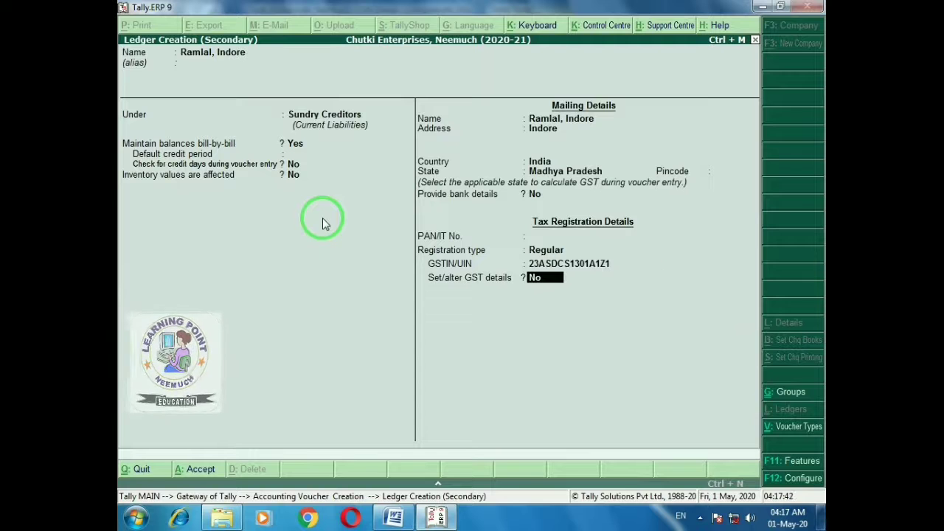
key(Return)
Confirm the new supplier ledger and check entry 1's item details in the Word sheet
key(Return)
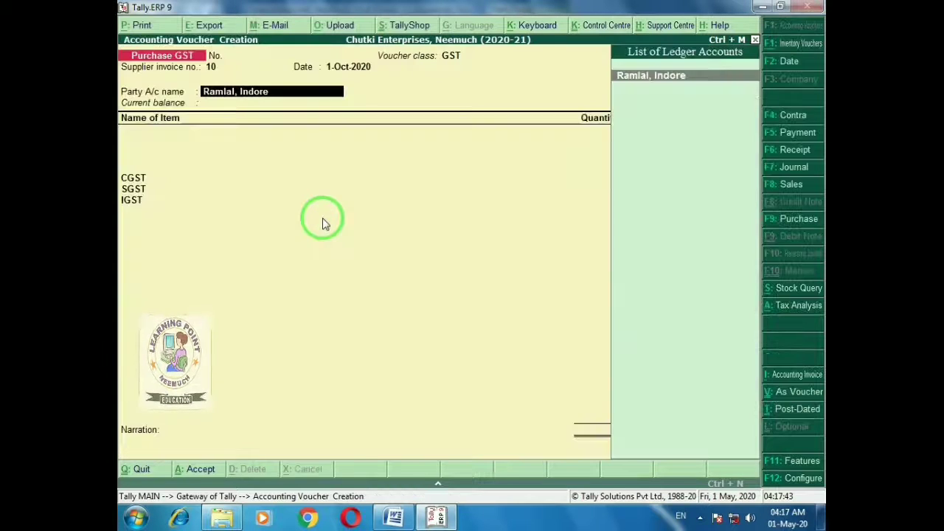
key(Return)
key(Return)
key(alt+Tab)
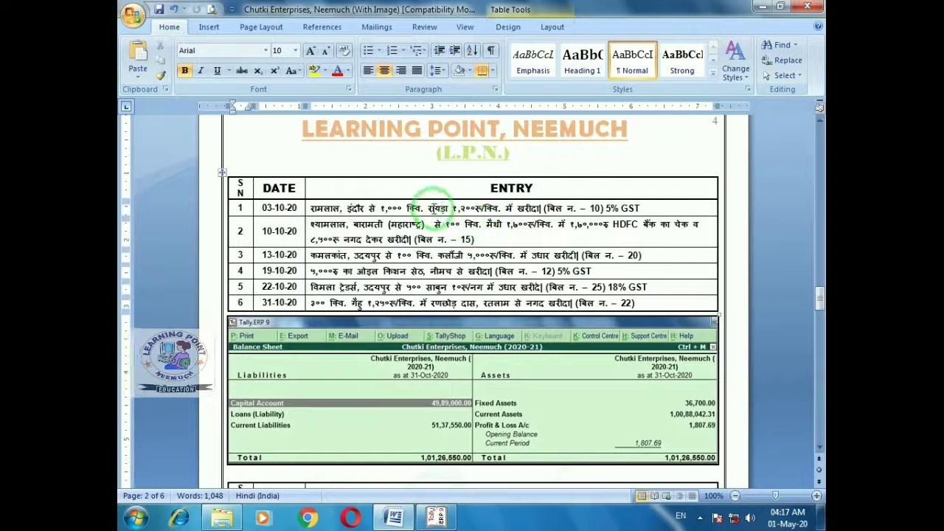
click(648, 208)
key(alt+Tab)
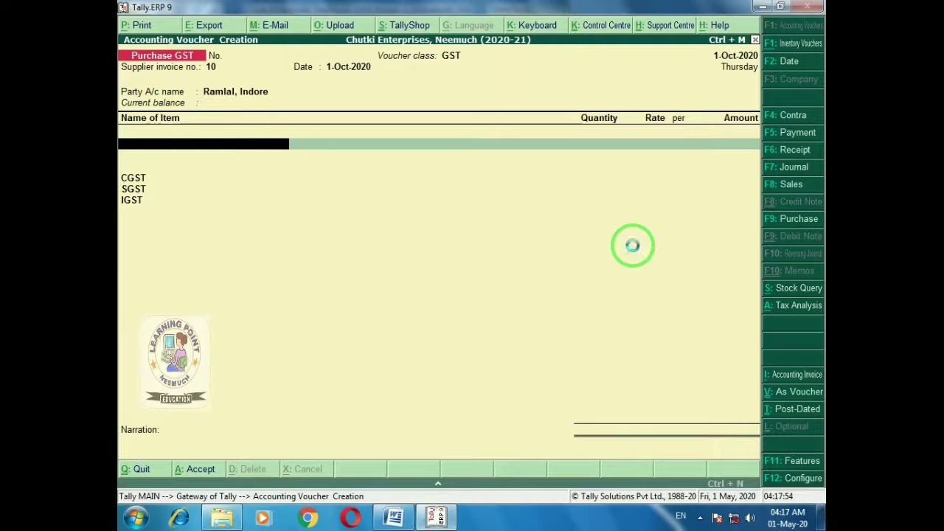
Start a new stock item named Mustard, alias Rayda, measured in quintals (Qtl)
key(alt+c)
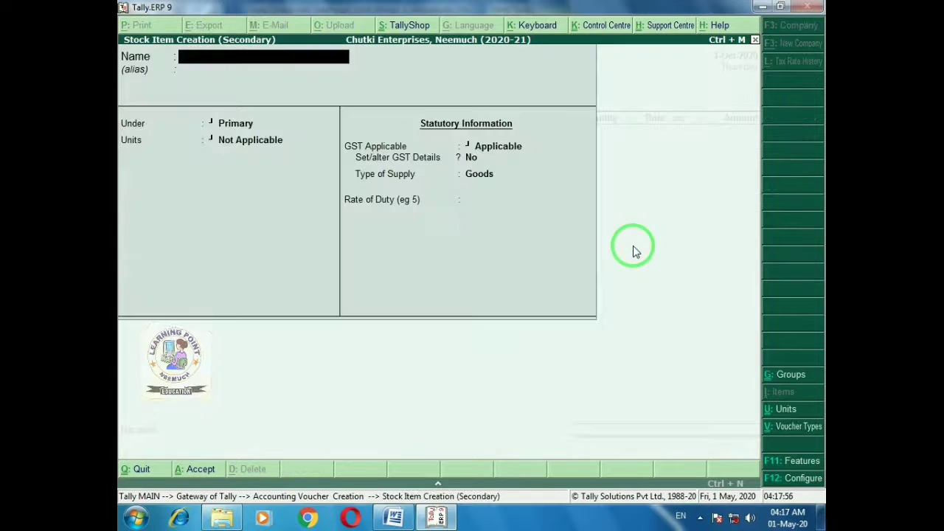
text(Mustar)
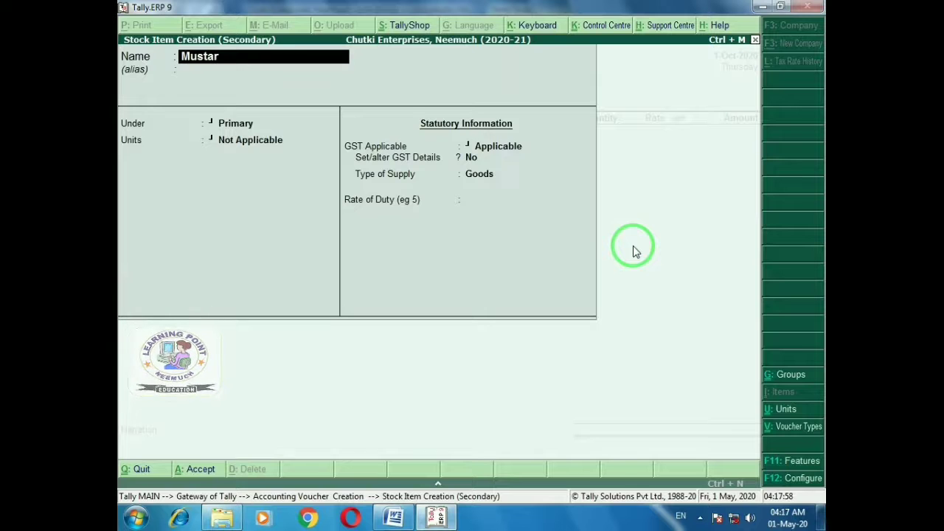
text(d)
key(Return)
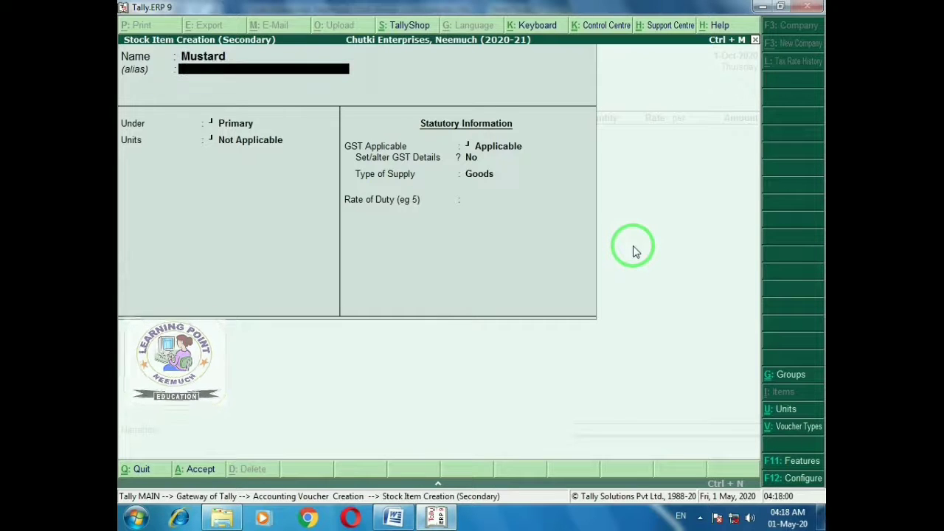
text(Rayda)
key(Return)
key(Return)
key(Return)
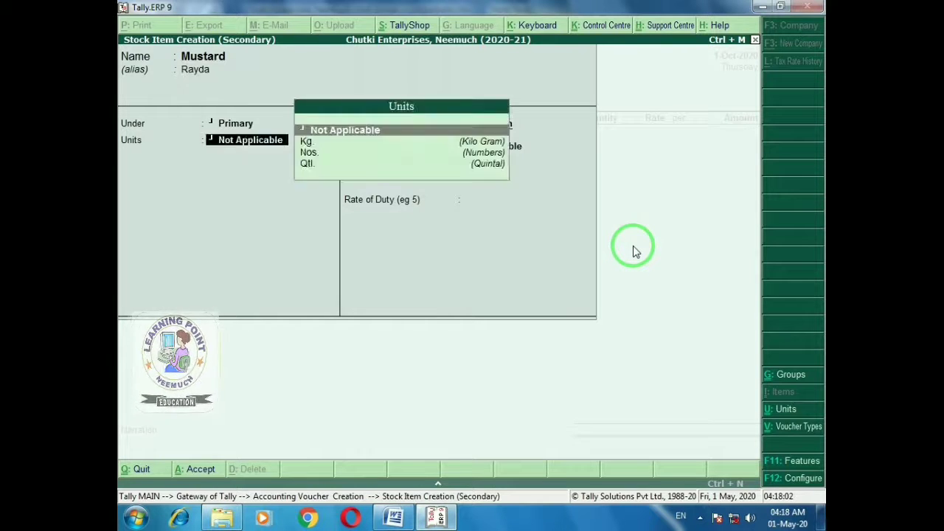
key(alt+Tab)
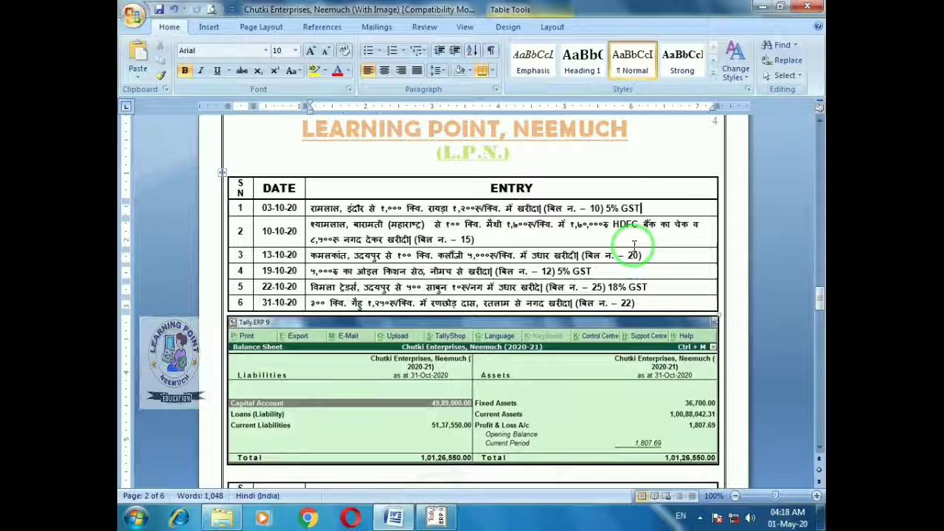
key(alt+Tab)
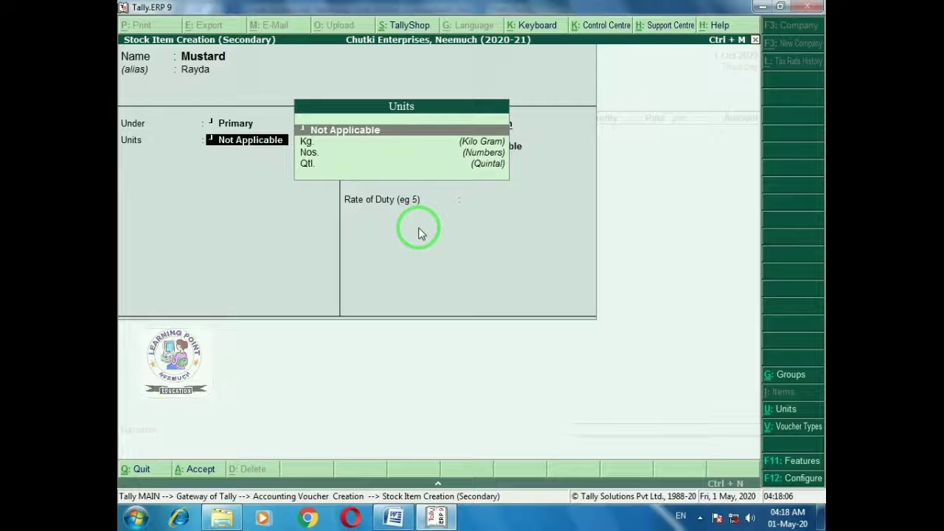
text(q)
key(Return)
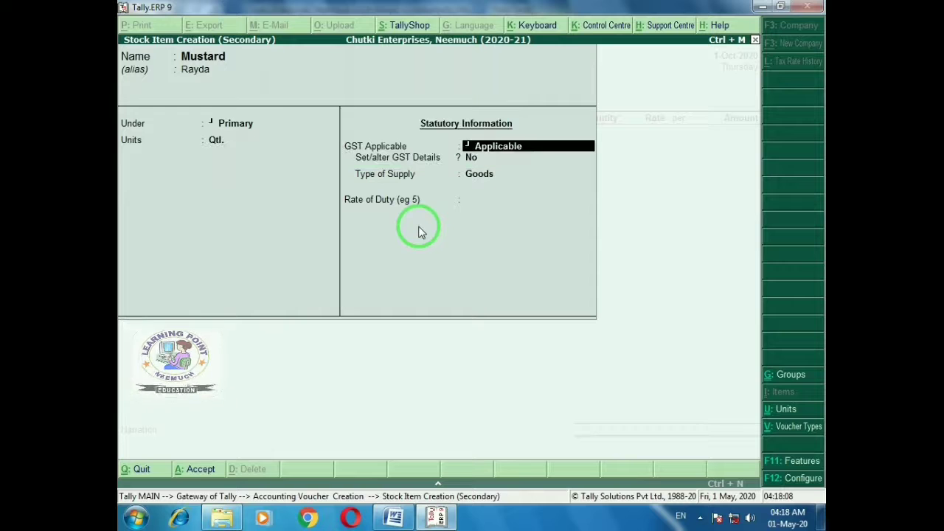
Enable the item's GST details with description Rayda and HSN code 1207
key(Return)
text(y)
key(Return)
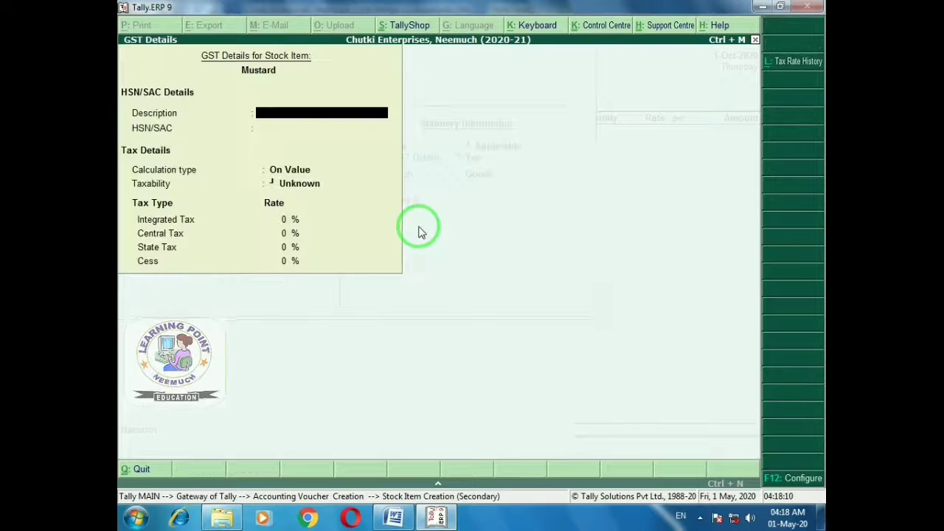
text(Rayda)
key(Return)
text(1207)
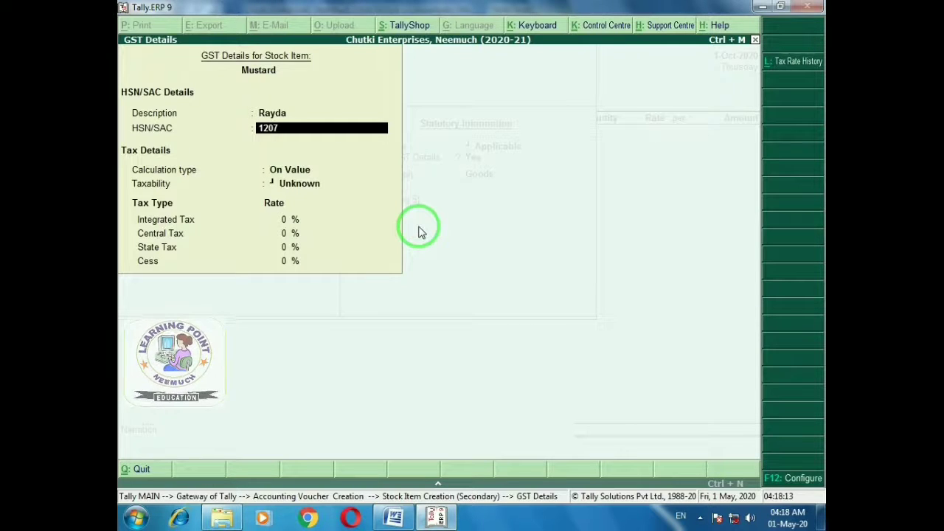
key(Return)
key(Return)
key(ctrl+a)
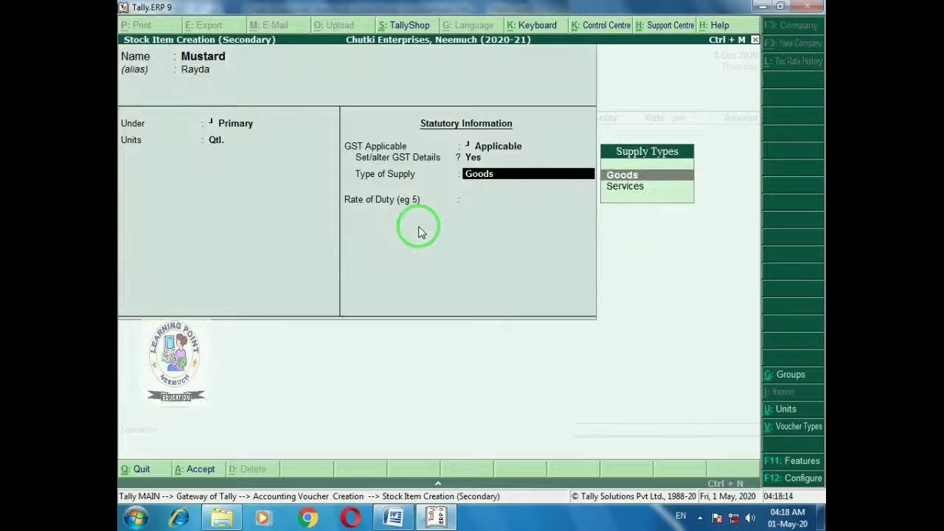
key(BackSpace)
key(Return)
key(Return)
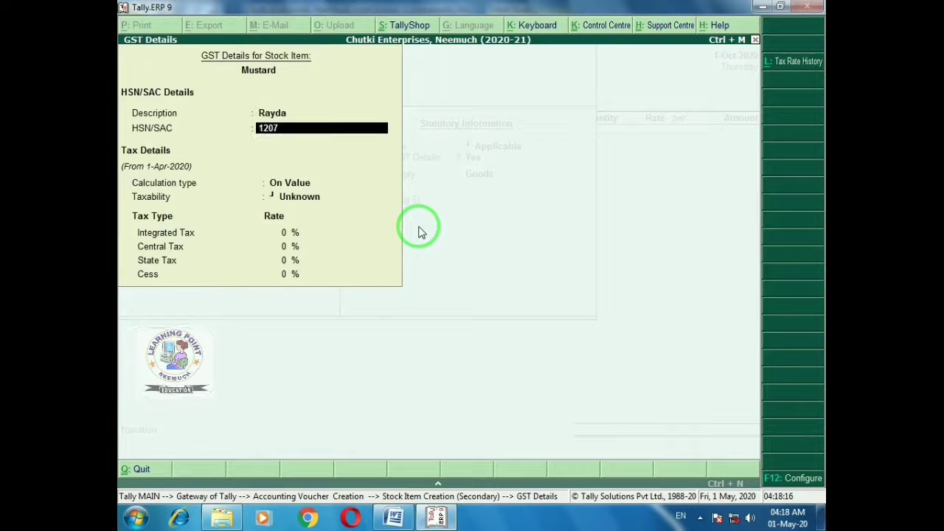
key(Return)
key(Return)
Mark Mustard as Taxable Goods at 5% IGST from 1-Oct-2020 and accept the item
key(Down)
key(Down)
key(Down)
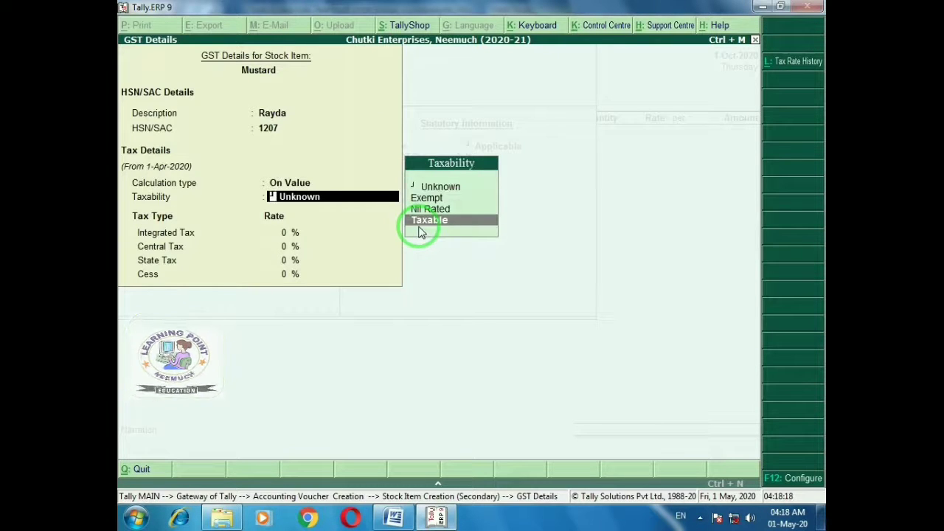
key(Return)
text(5)
key(Return)
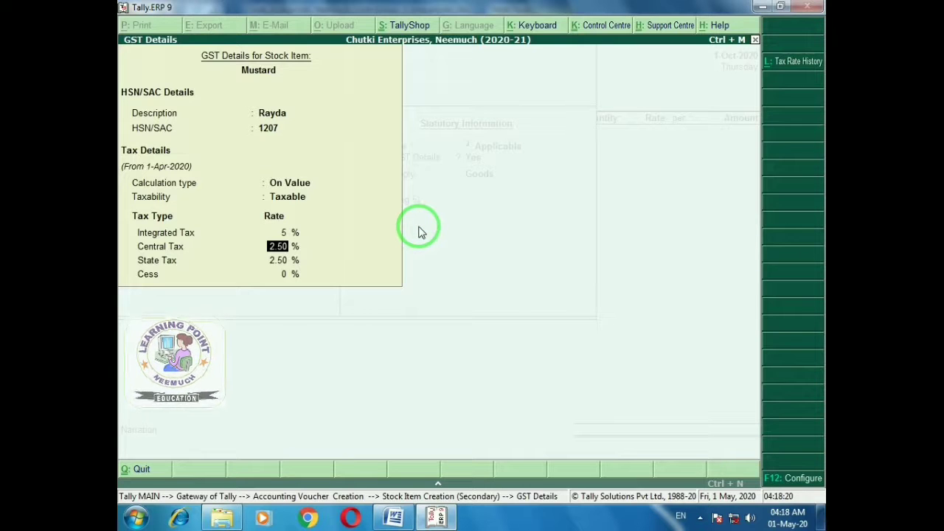
key(Return)
key(Return)
key(Return)
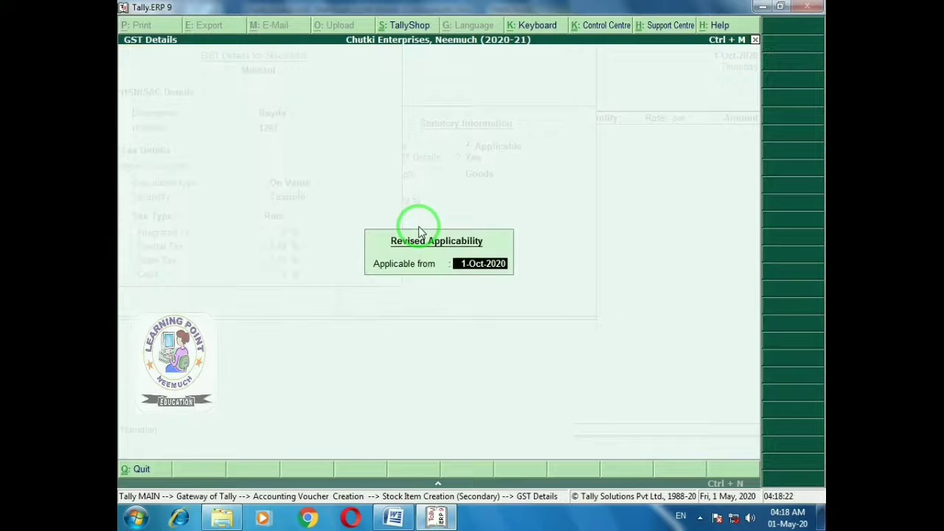
key(Return)
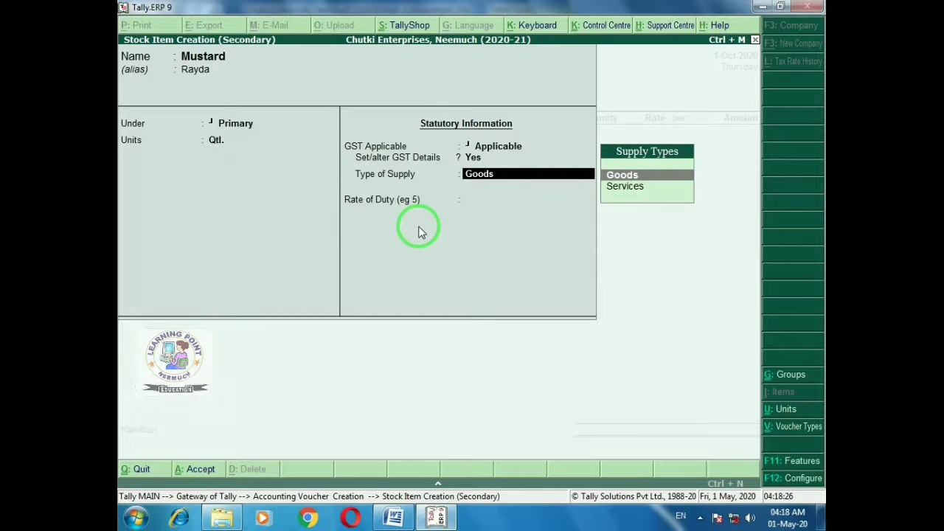
key(Return)
key(Return)
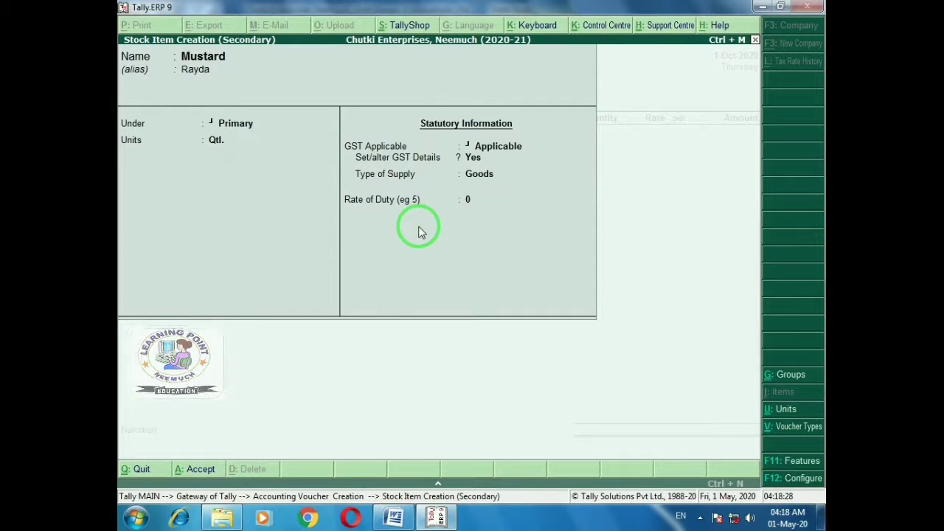
key(Return)
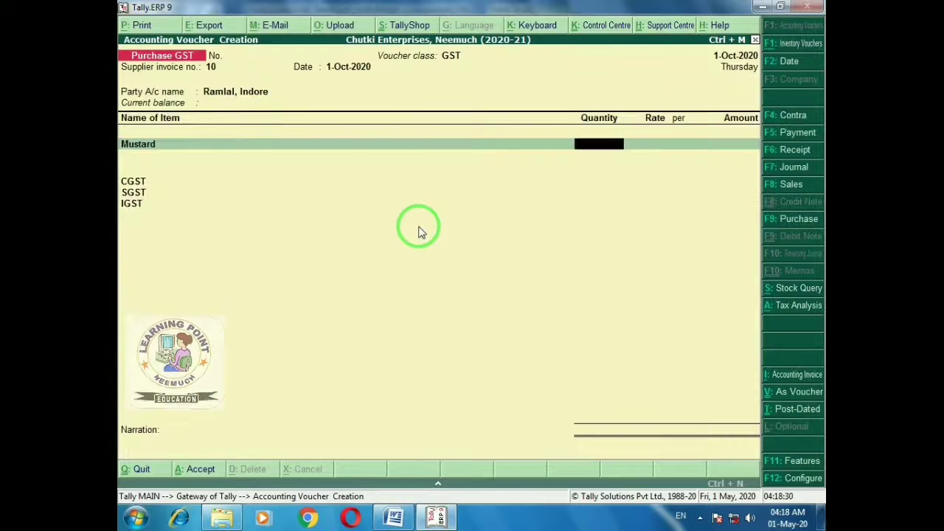
Save the Mustard item, then enter 1,000 Qtl at a rate of 1,200 on the voucher
key(alt+Tab)
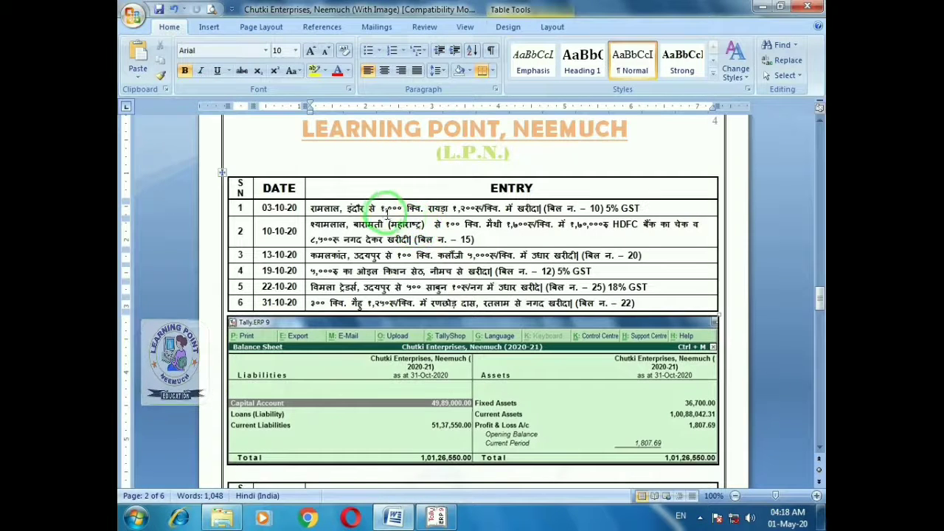
key(alt+Tab)
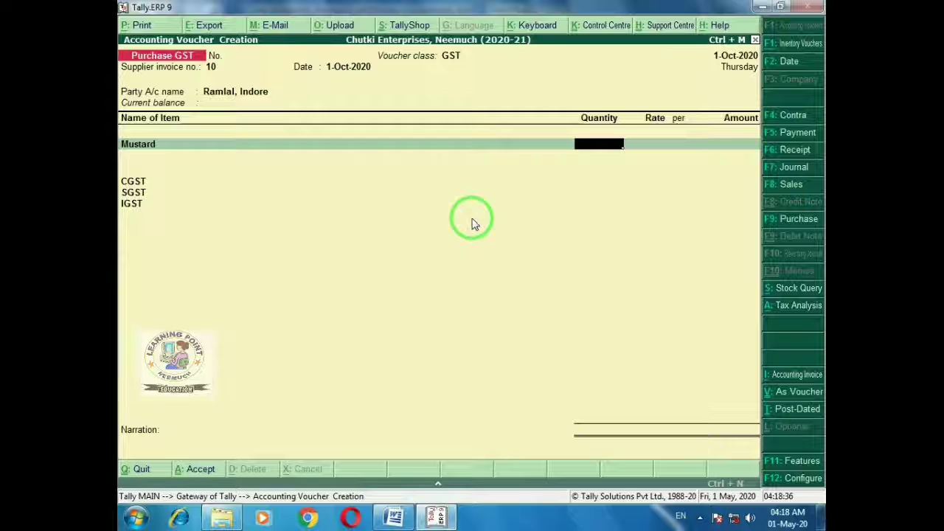
text(1000)
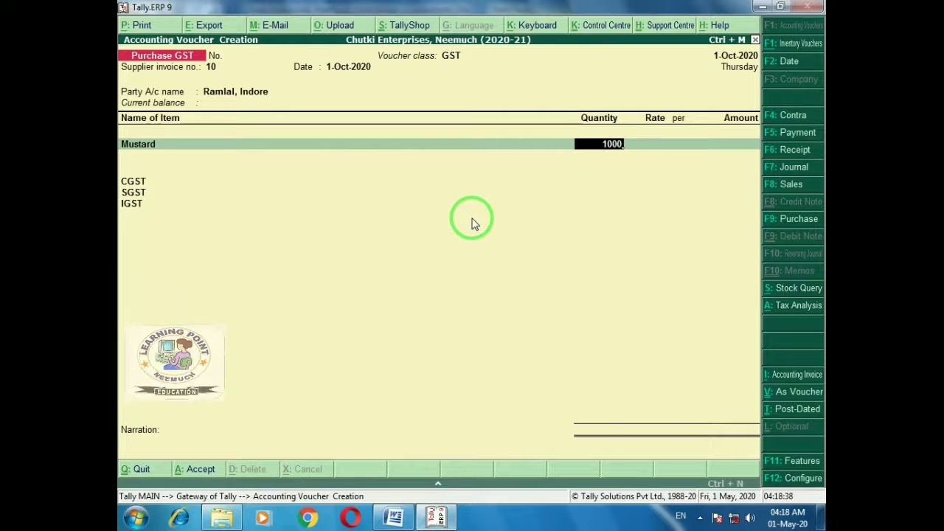
key(Return)
text(1200)
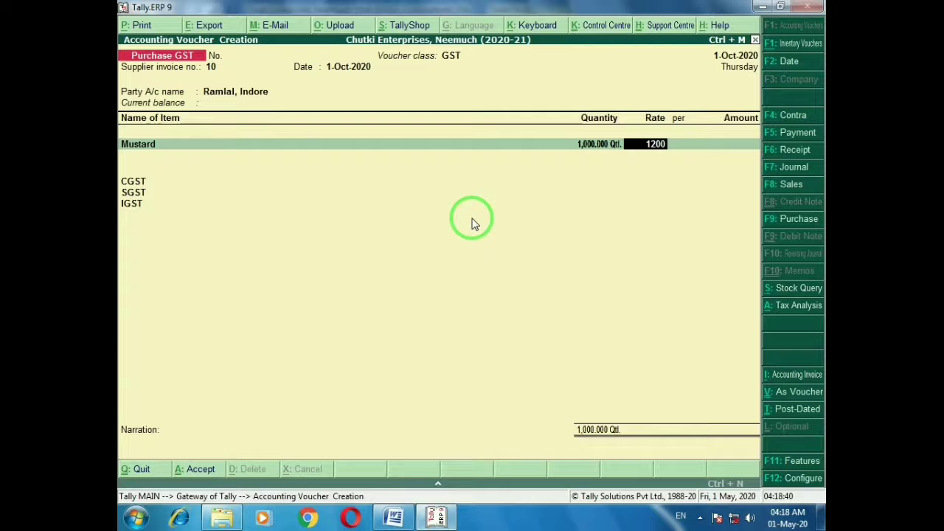
key(Return)
key(Return)
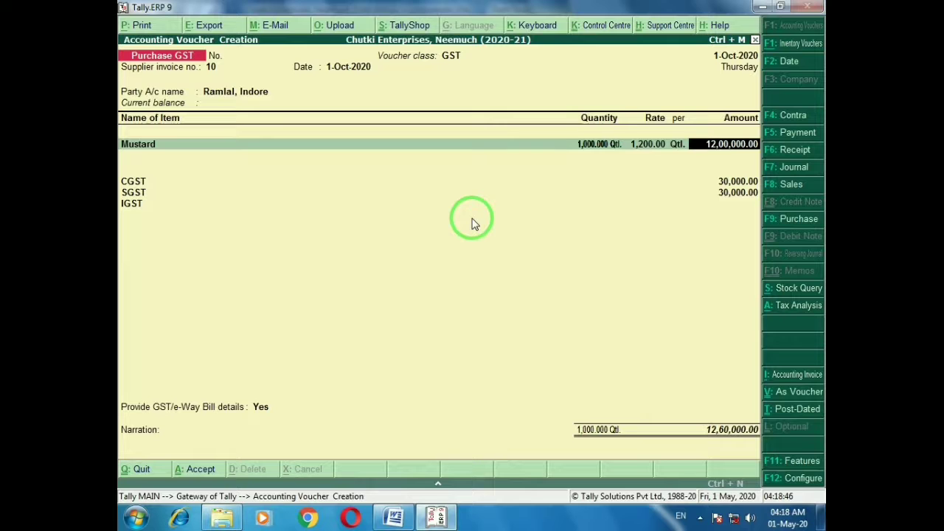
Save the Mustard voucher and begin the next purchase with supplier invoice number 15
key(ctrl+a)
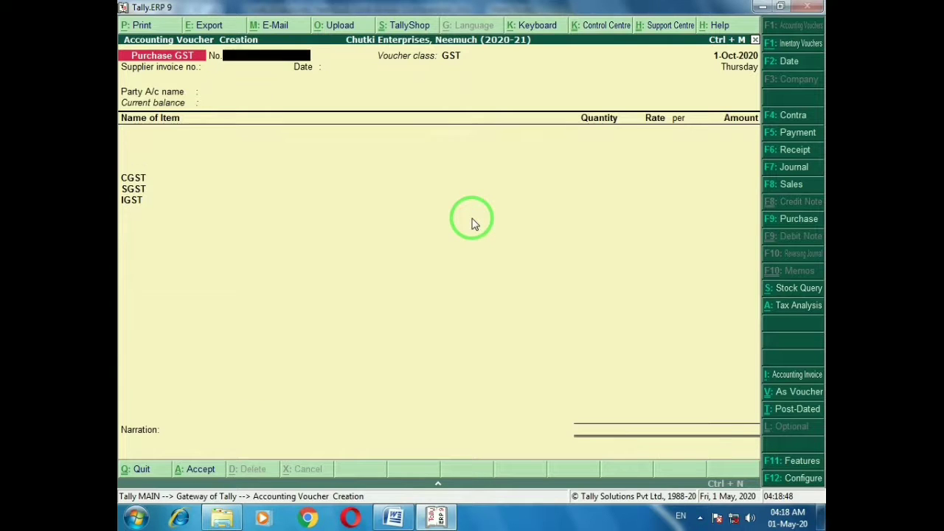
key(alt+Tab)
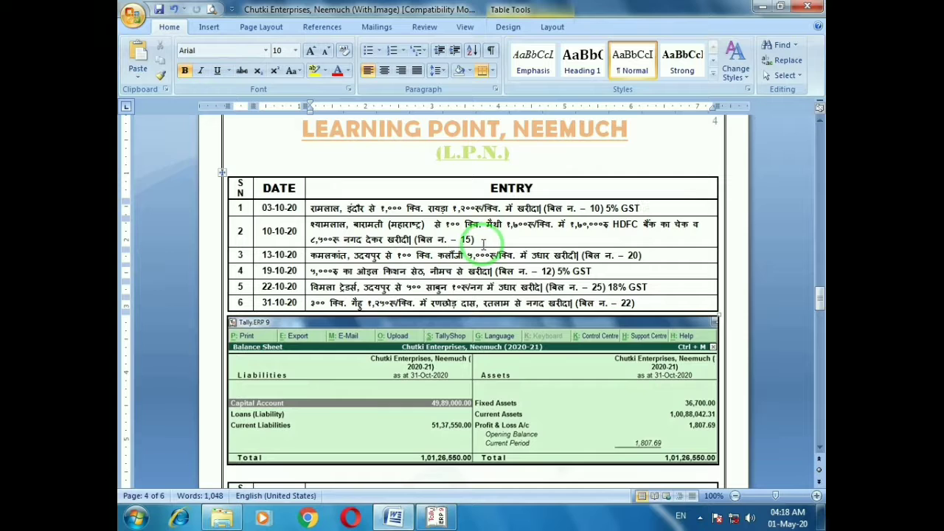
key(alt+Tab)
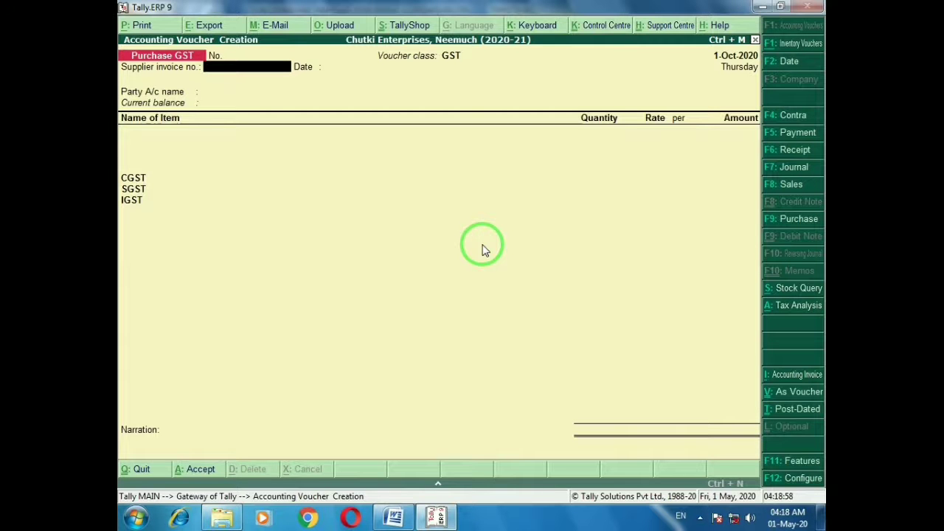
text(15)
key(Return)
key(Return)
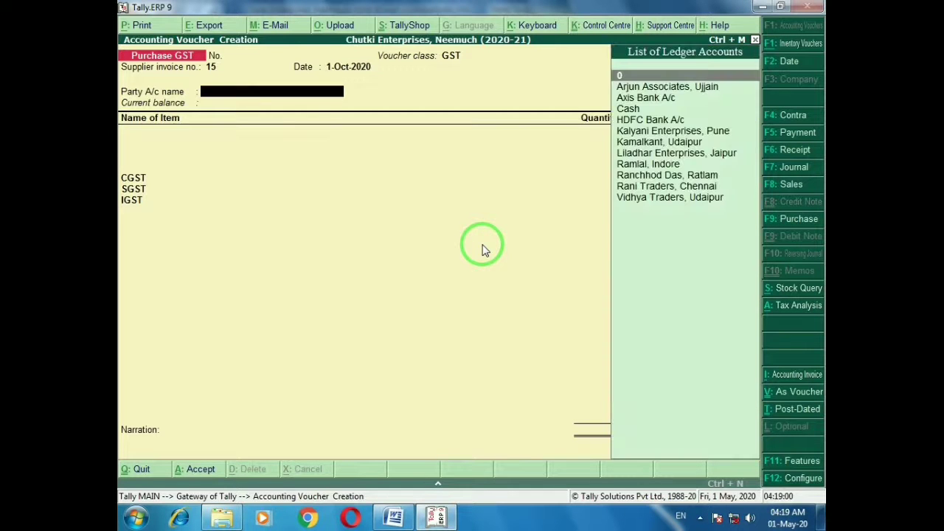
Create a new creditor ledger for the Baramati supplier with address Baramati
key(alt+c)
text(S)
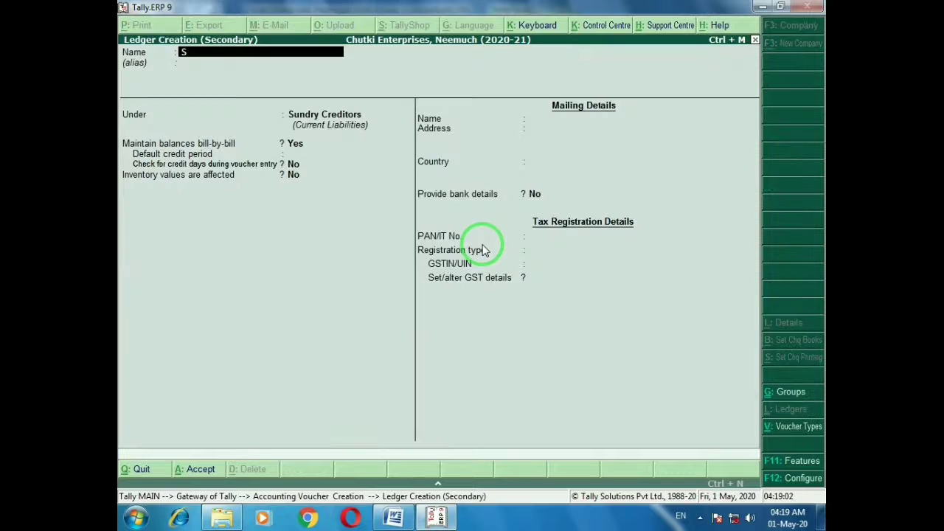
text(hyamlal, Baramati)
key(Return)
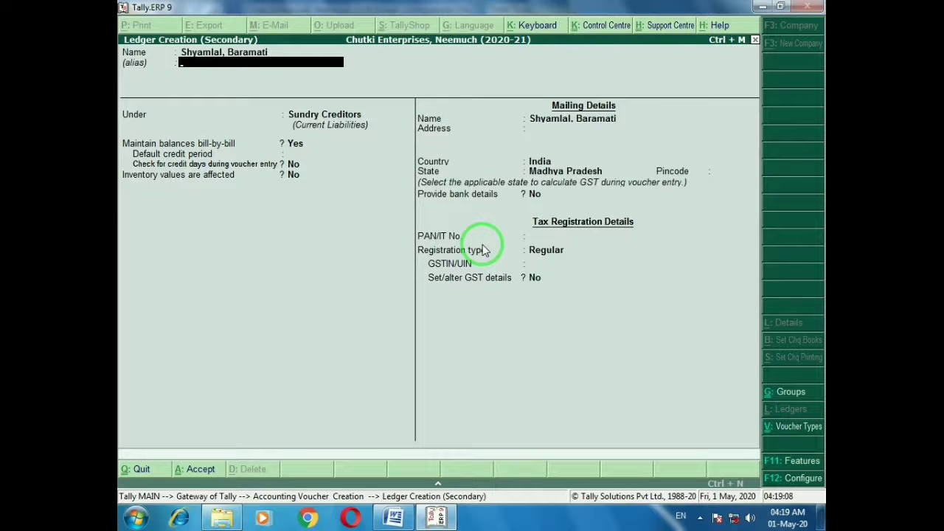
key(Return)
key(Return)
key(Return)
key(Return)
key(Return)
key(Return)
key(Return)
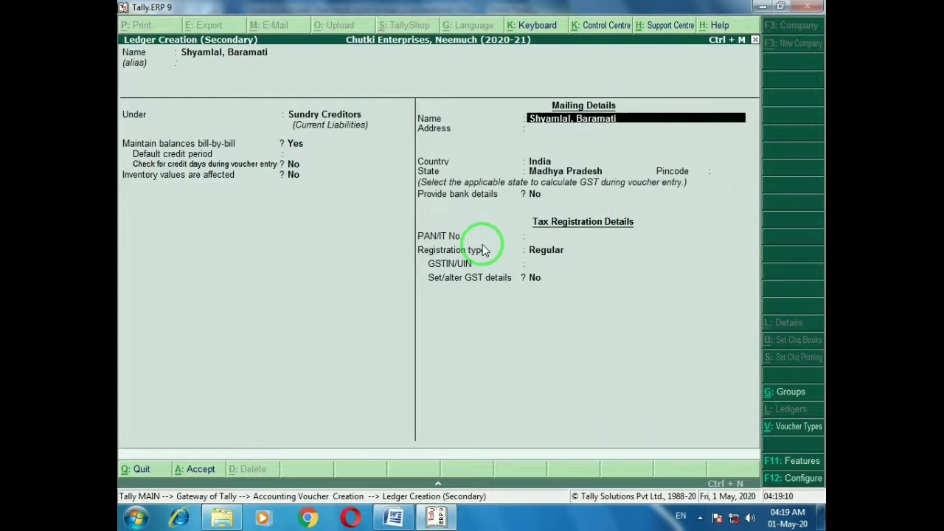
text(Barama)
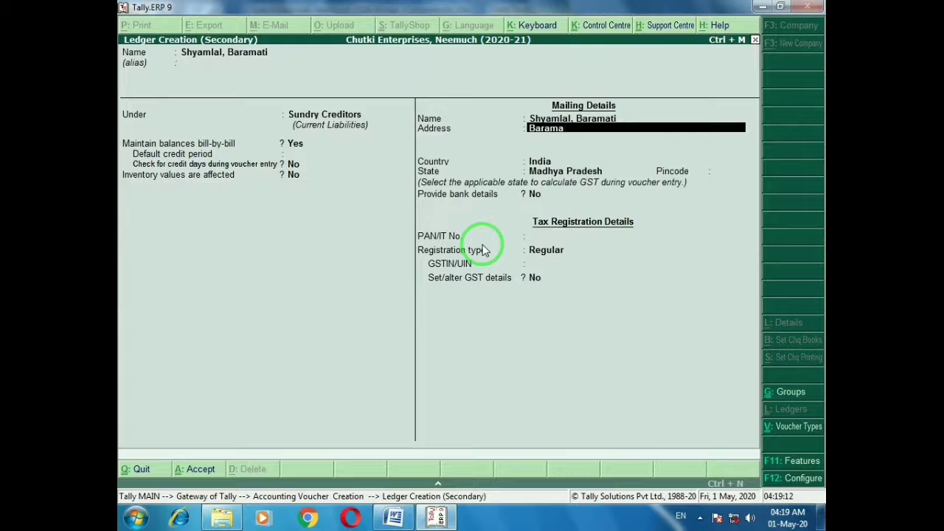
key(Return)
key(Return)
key(Return)
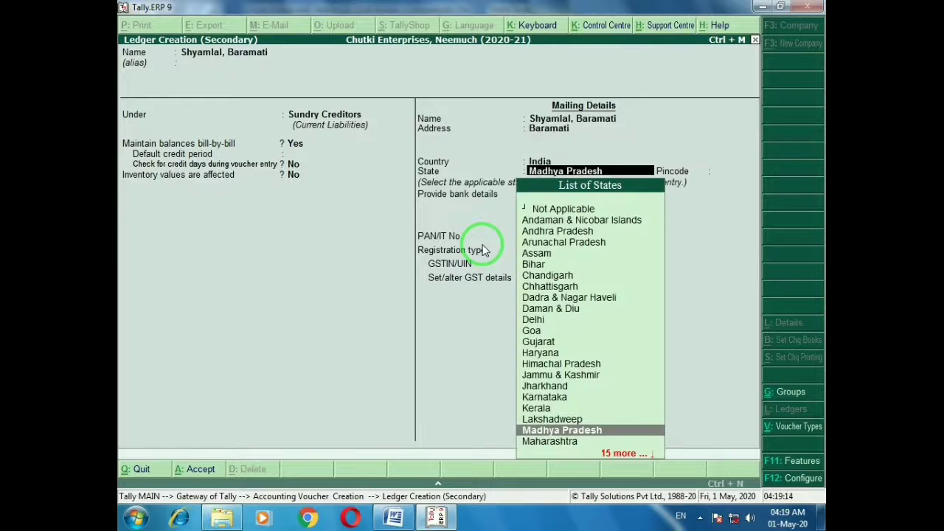
Set the supplier's state to Maharashtra with Regular GST registration and enter its GSTIN
key(alt+Tab)
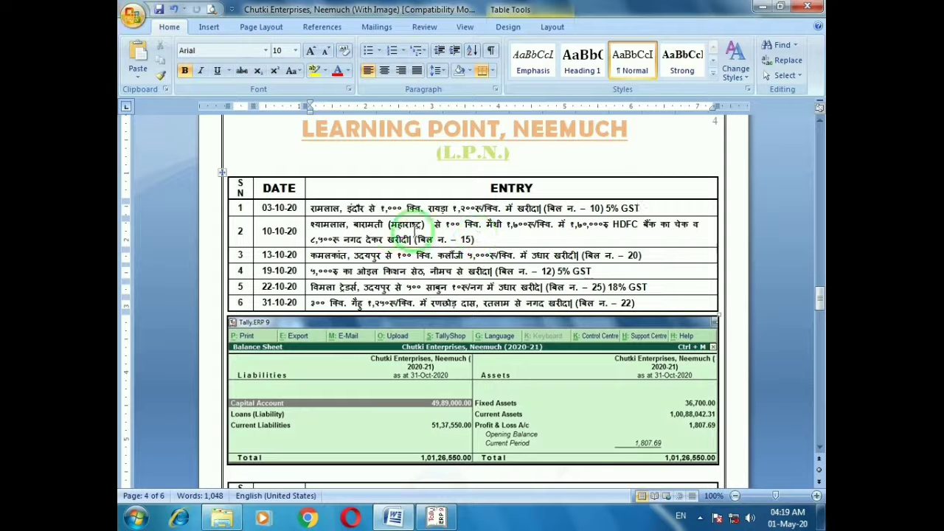
key(alt+Tab)
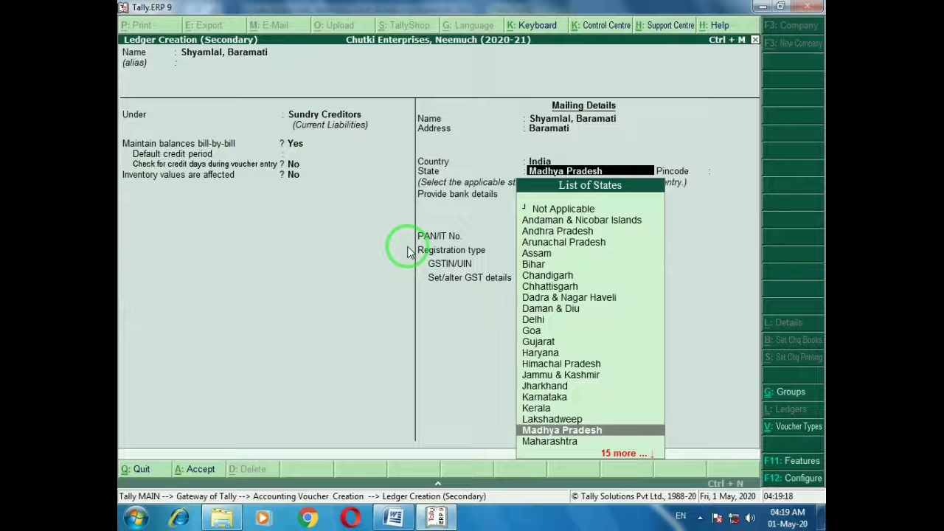
key(Down)
key(Return)
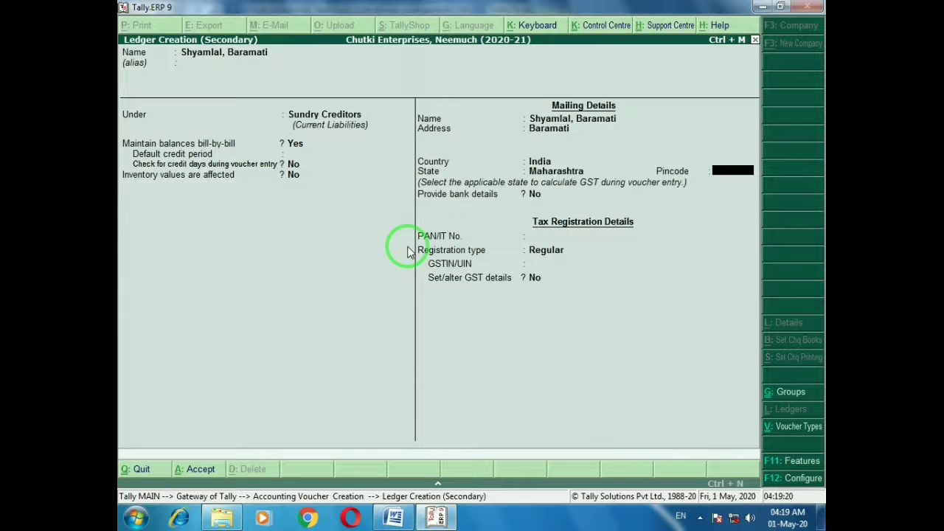
key(Return)
key(Return)
key(Return)
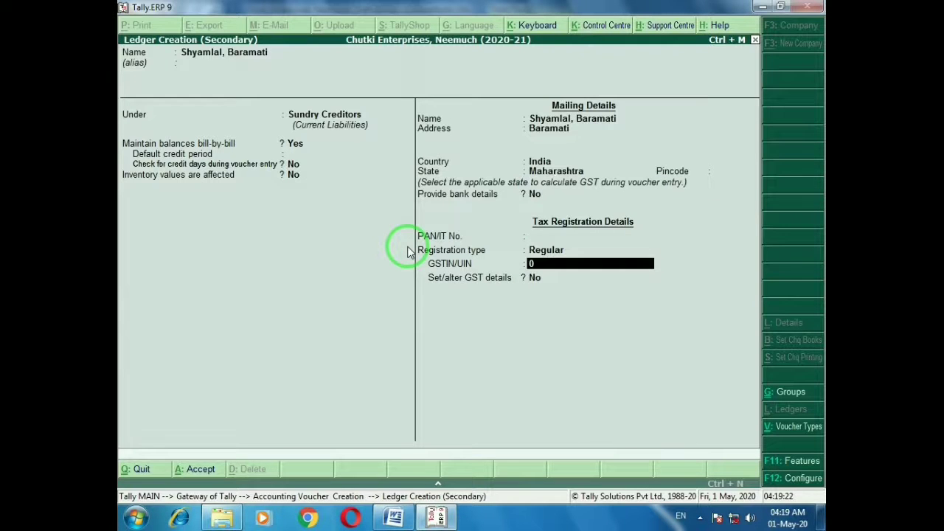
text(0)
key(BackSpace)
text(2)
text(1021A1Z1)
key(Return)
key(Return)
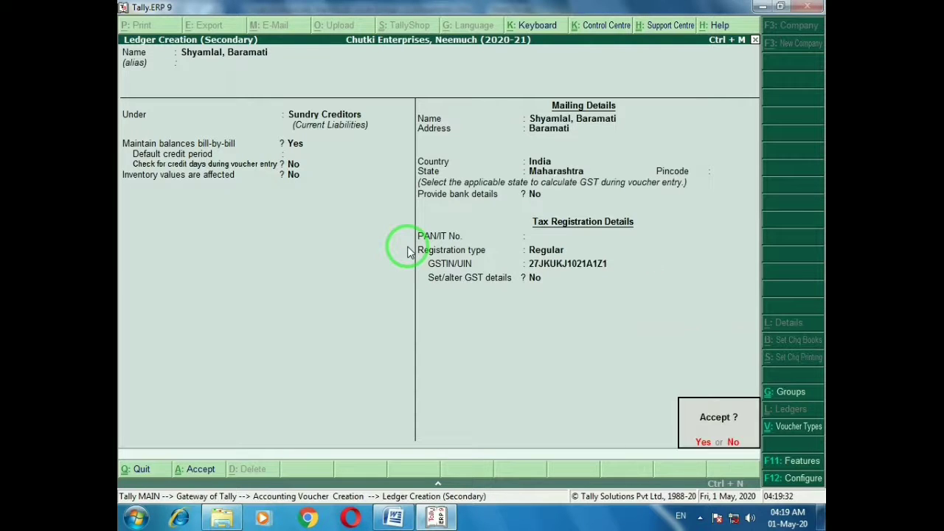
key(Return)
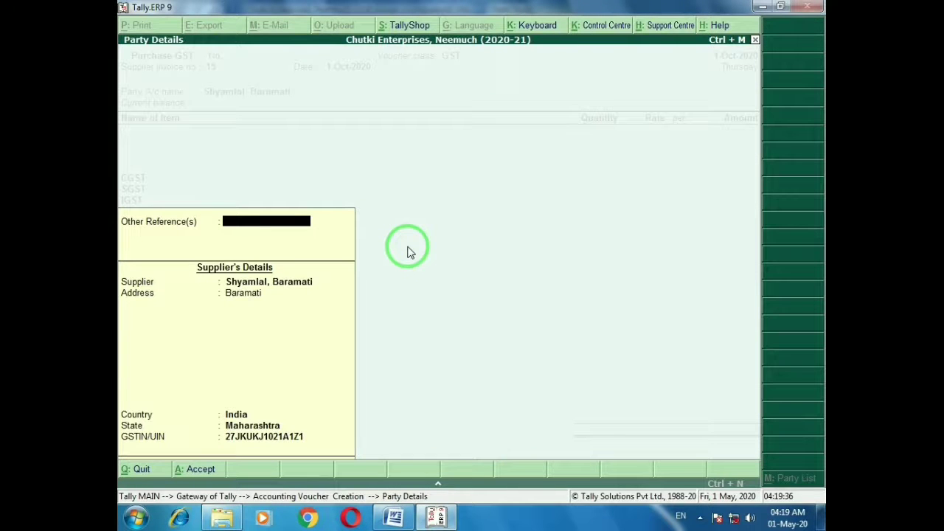
Confirm the Baramati ledger, add 100 Qtl Fenugreek at 1,700, and save the voucher
key(Return)
key(Return)
key(Return)
key(Return)
key(Return)
key(Return)
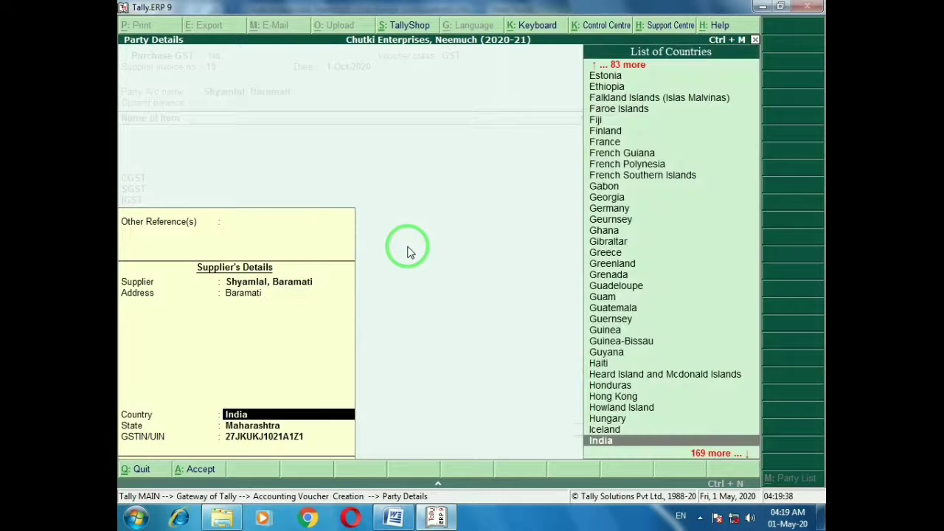
key(alt+Tab)
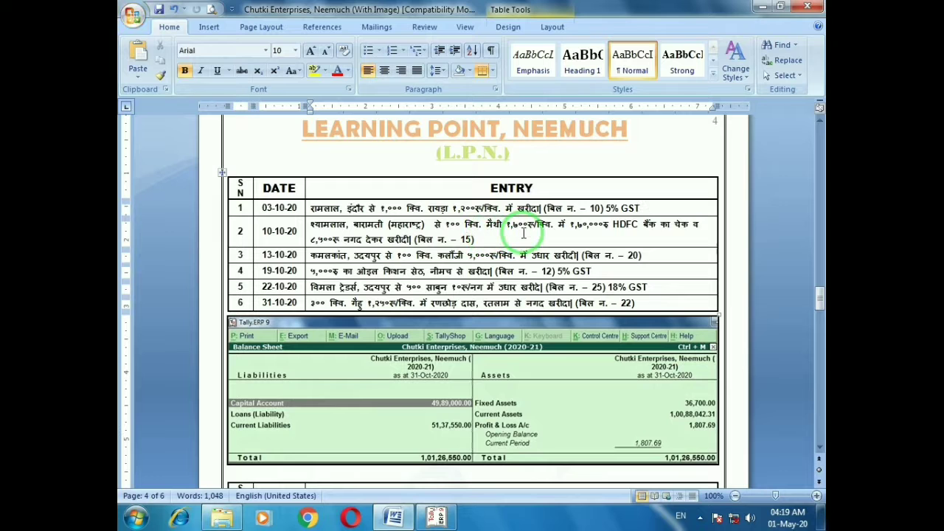
key(alt+Tab)
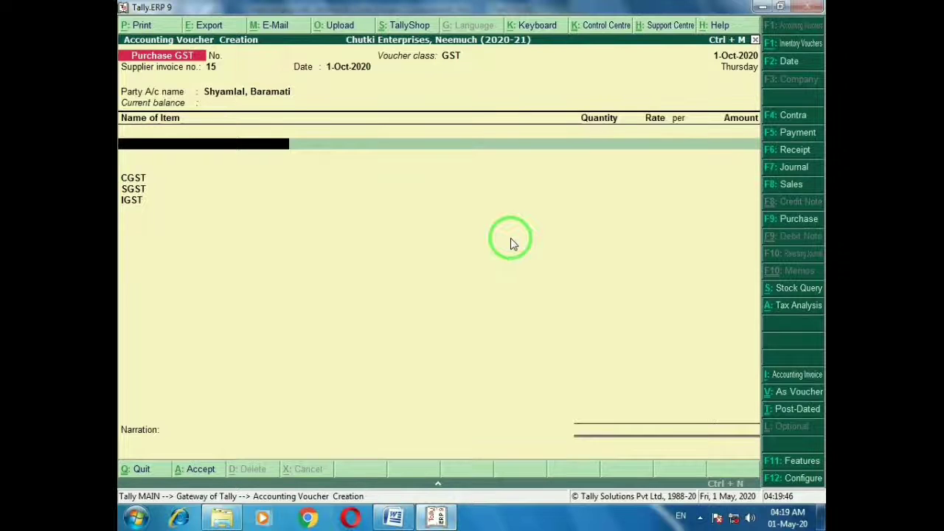
text(Fen)
key(Return)
text(10)
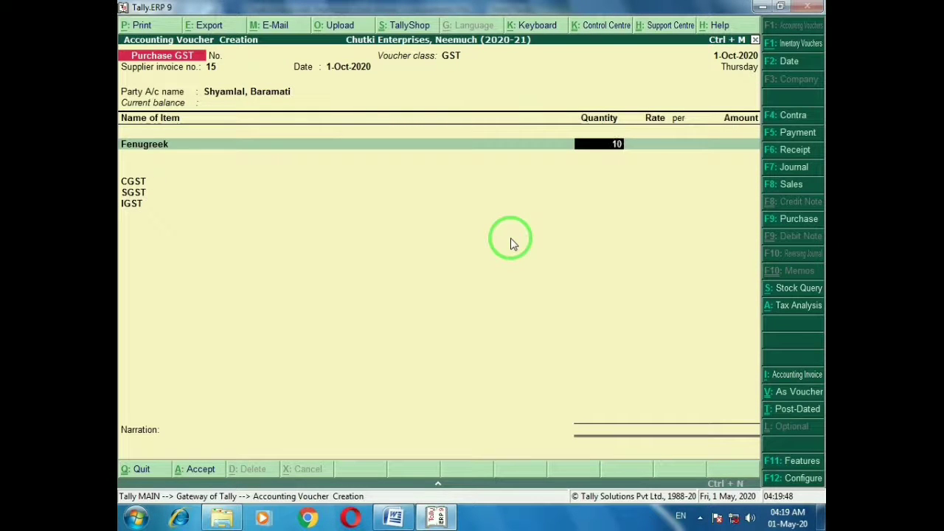
text(0)
key(Return)
text(1700)
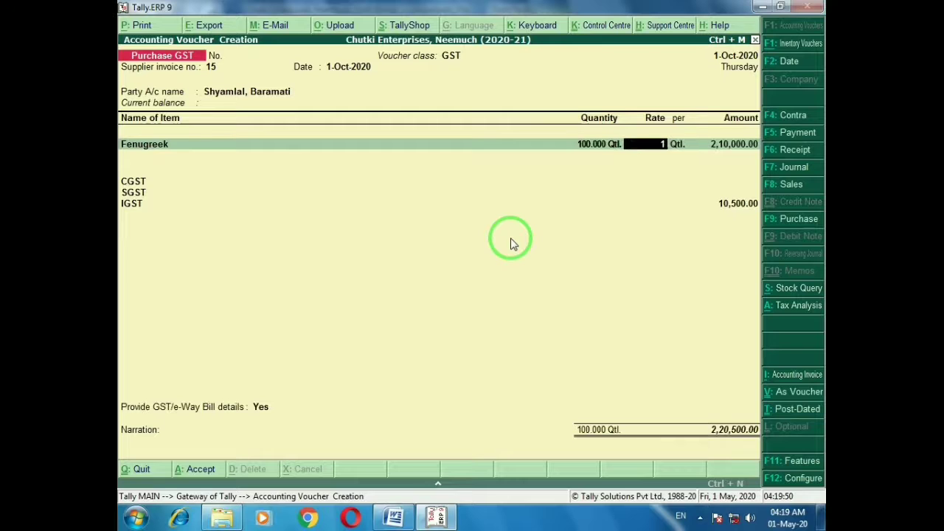
key(Return)
key(Return)
key(Return)
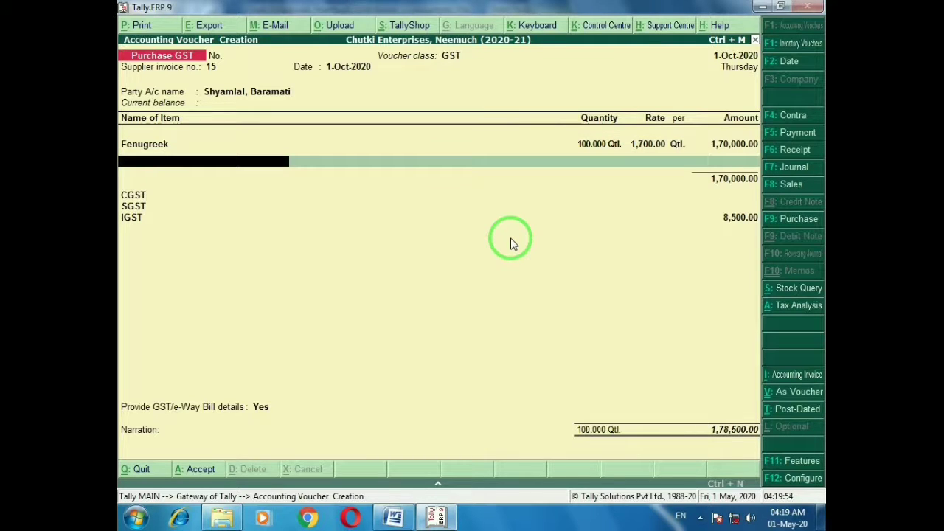
key(ctrl+a)
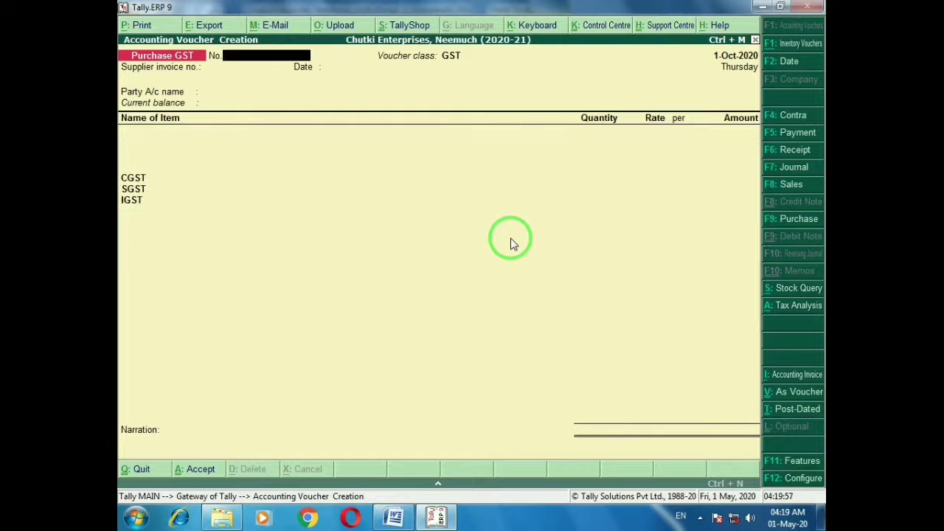
Start a payment voucher debiting the Baramati supplier 1,78,500 against bill 15
key(alt+Tab)
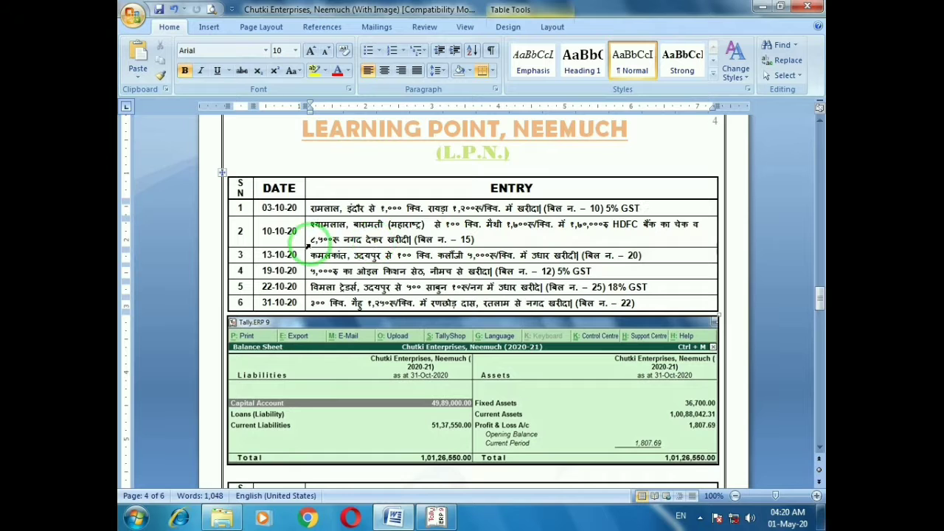
key(alt+Tab)
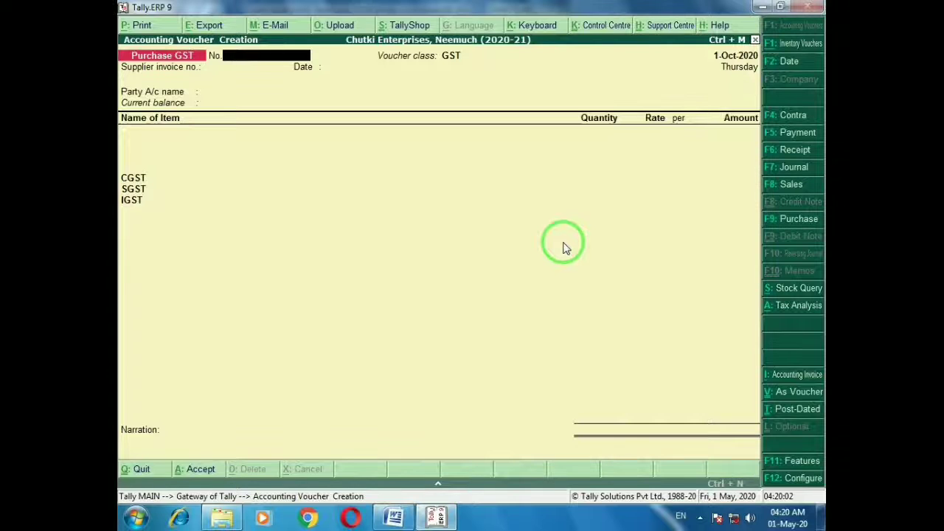
key(F5)
text(Shya)
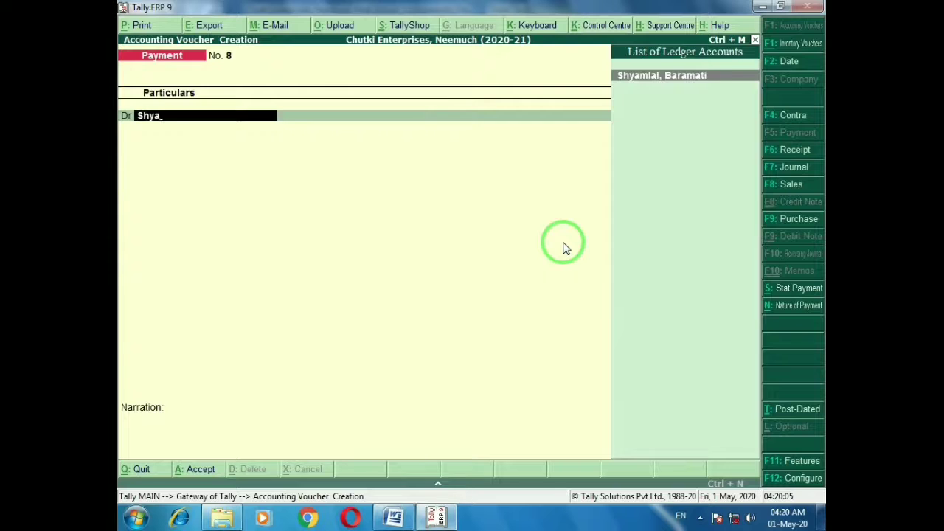
key(Return)
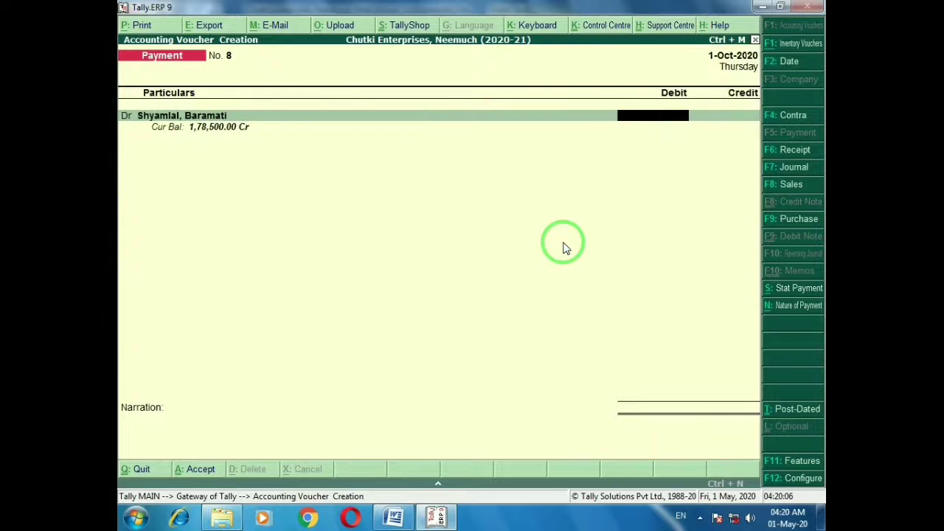
key(alt+Tab)
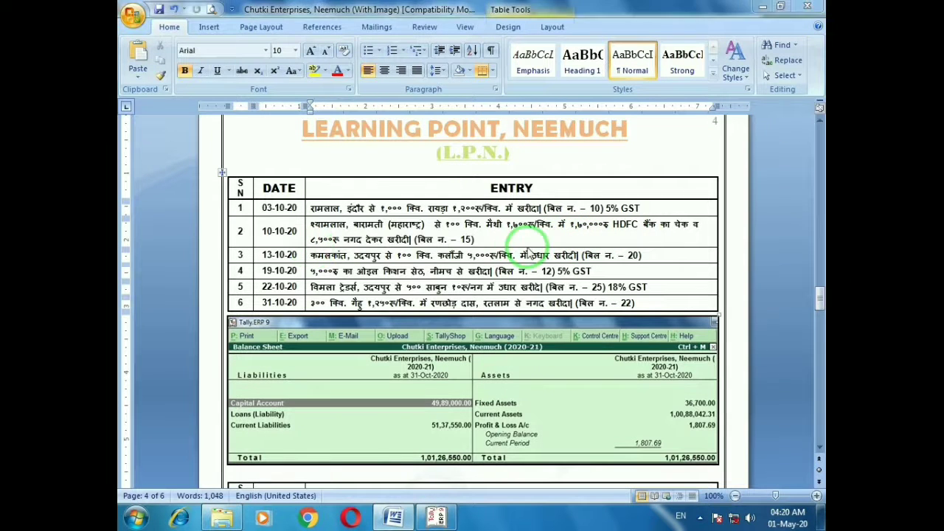
key(alt+Tab)
text(178500)
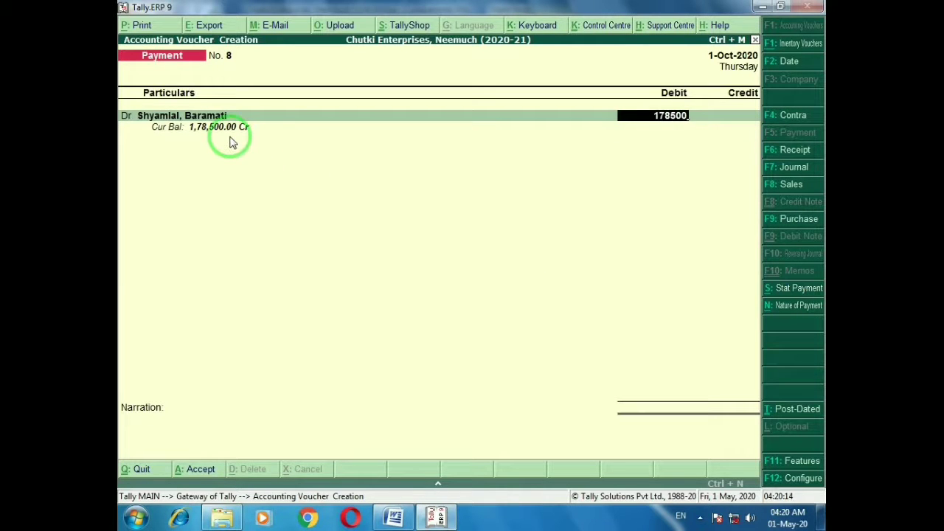
key(Return)
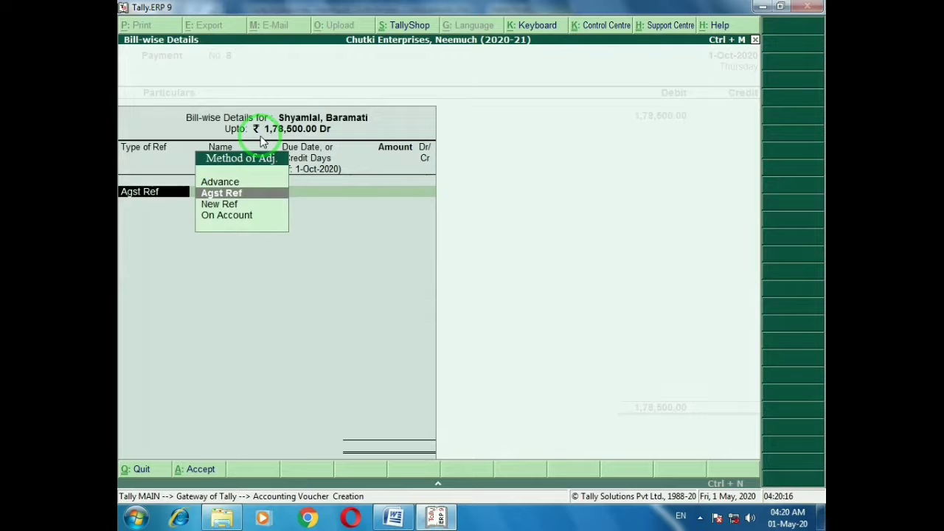
key(Return)
key(Return)
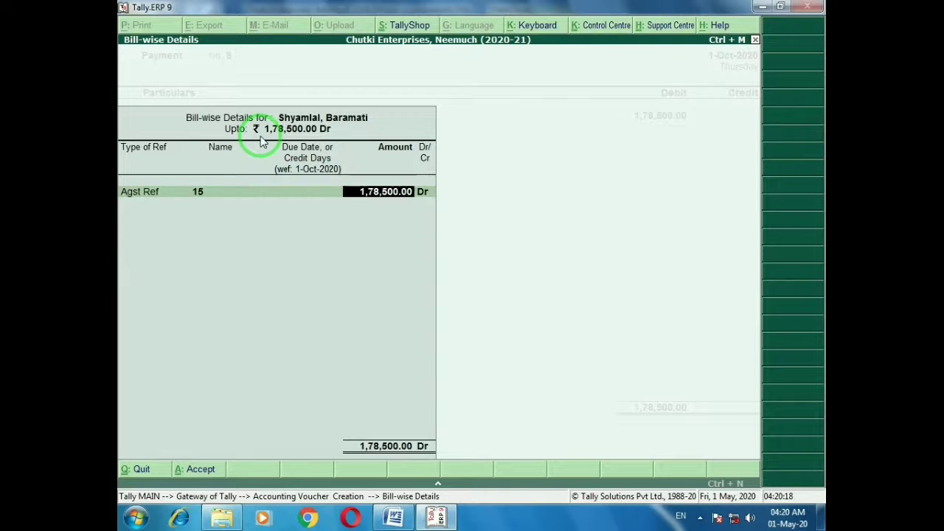
key(Return)
key(Return)
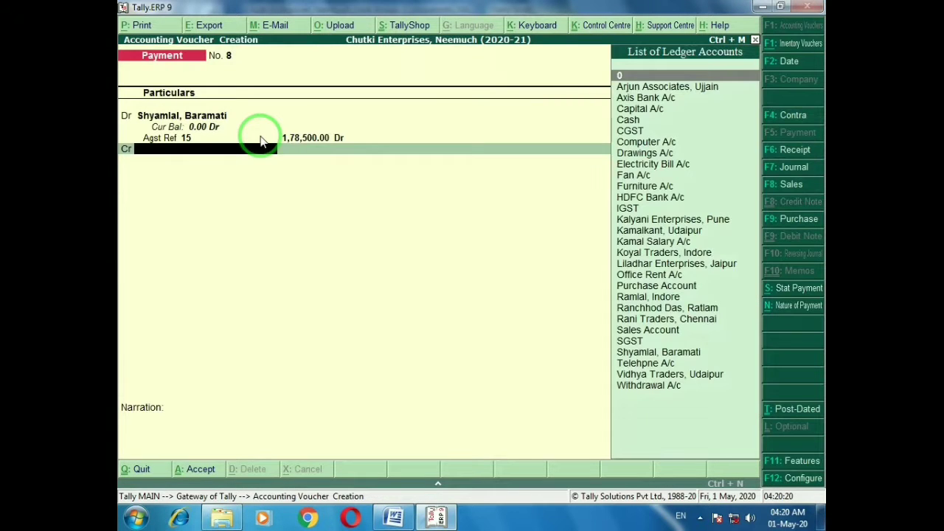
Credit HDFC Bank A/c 1,70,000 with cheque details and Cash 8,500, then save
key(alt+Tab)
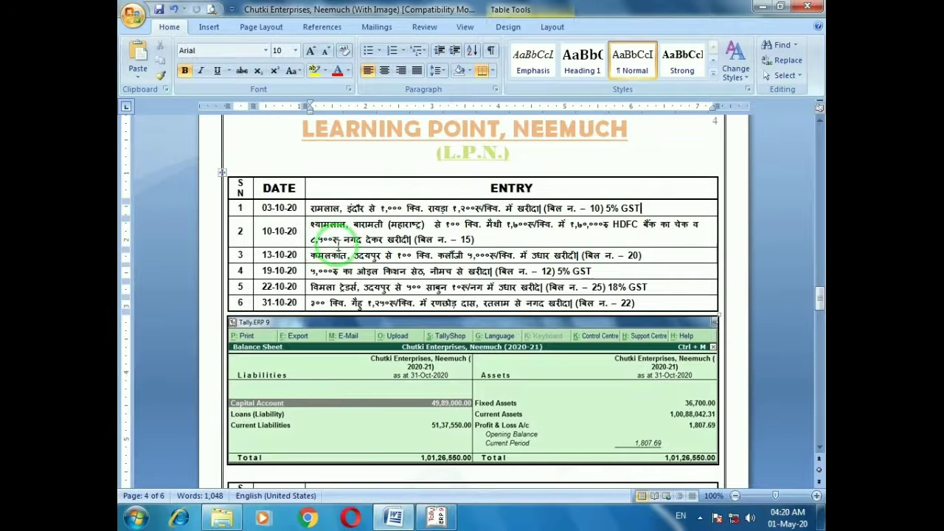
key(alt+Tab)
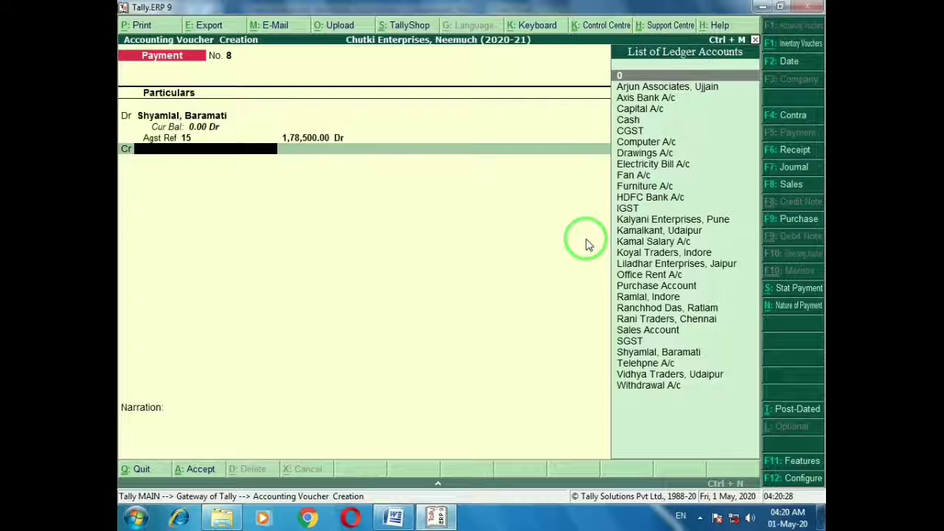
text(hd)
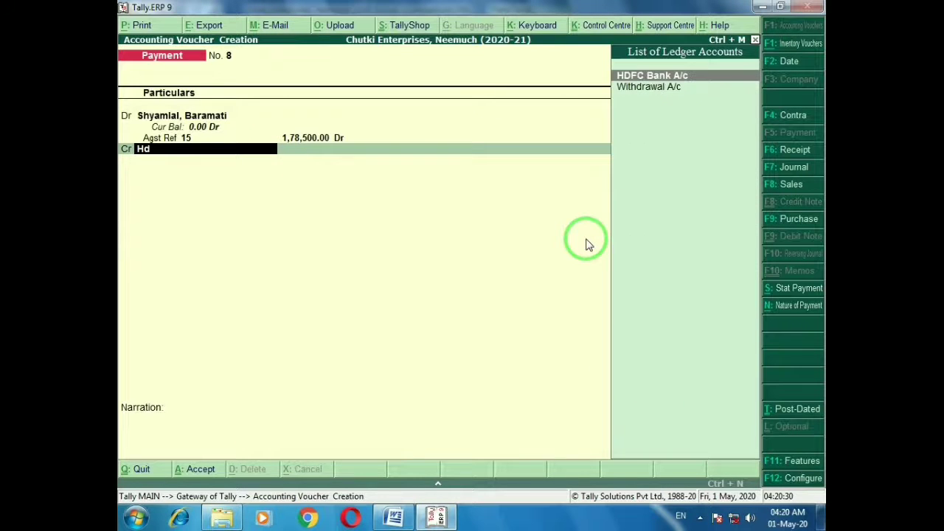
key(Return)
text(170000)
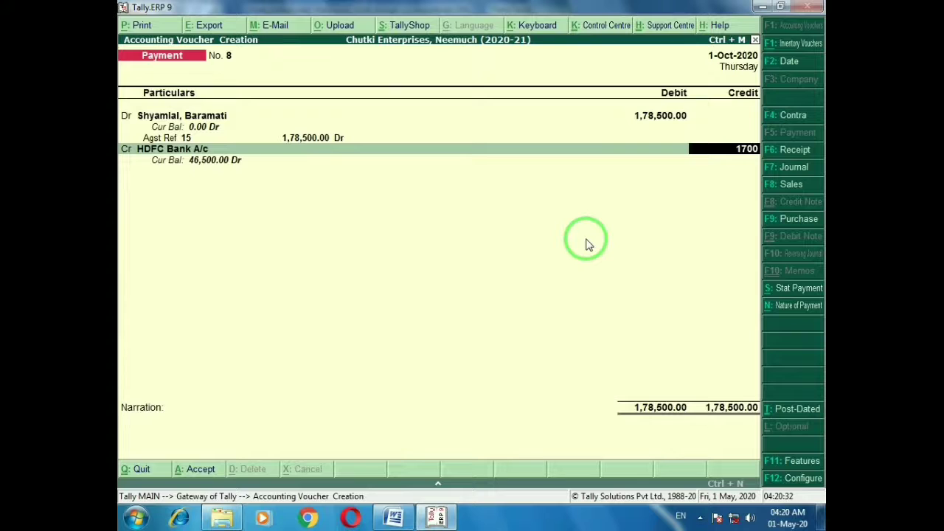
key(Return)
key(Return)
key(Return)
key(Return)
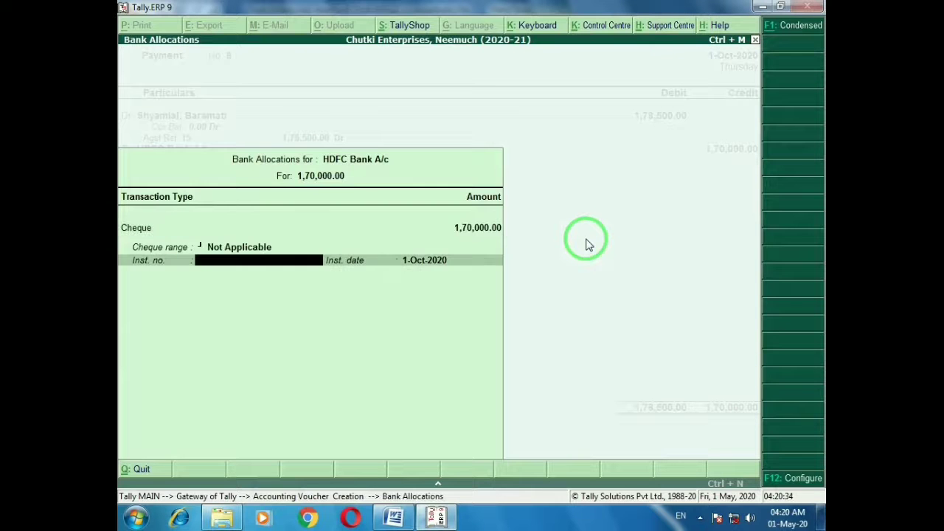
key(Return)
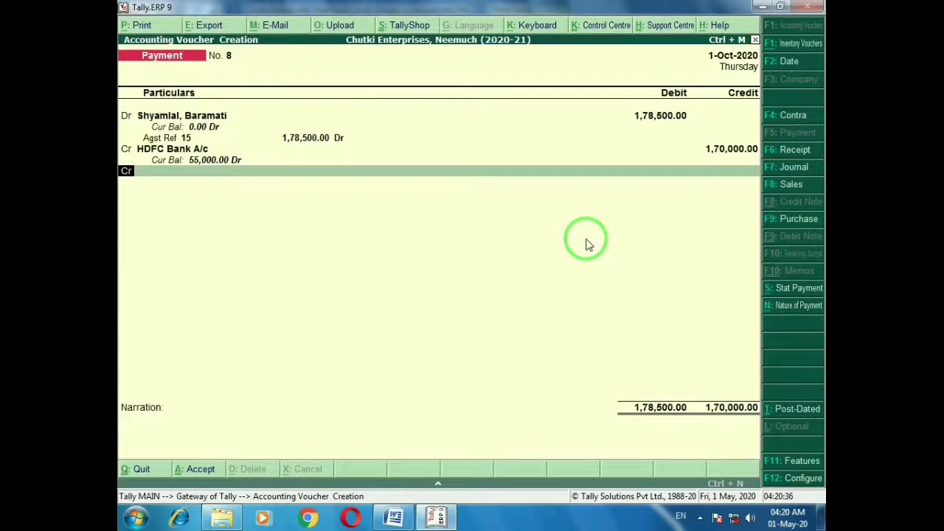
key(Return)
text(cash)
key(Return)
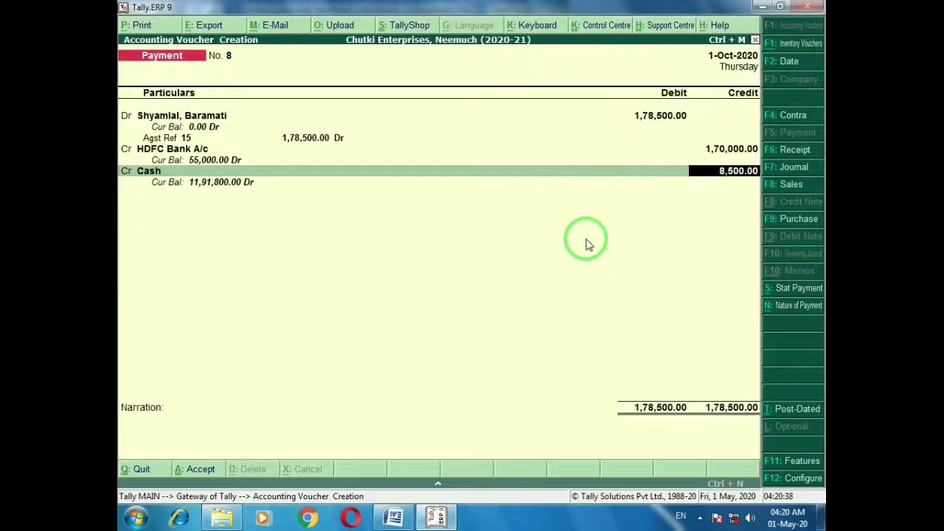
key(Return)
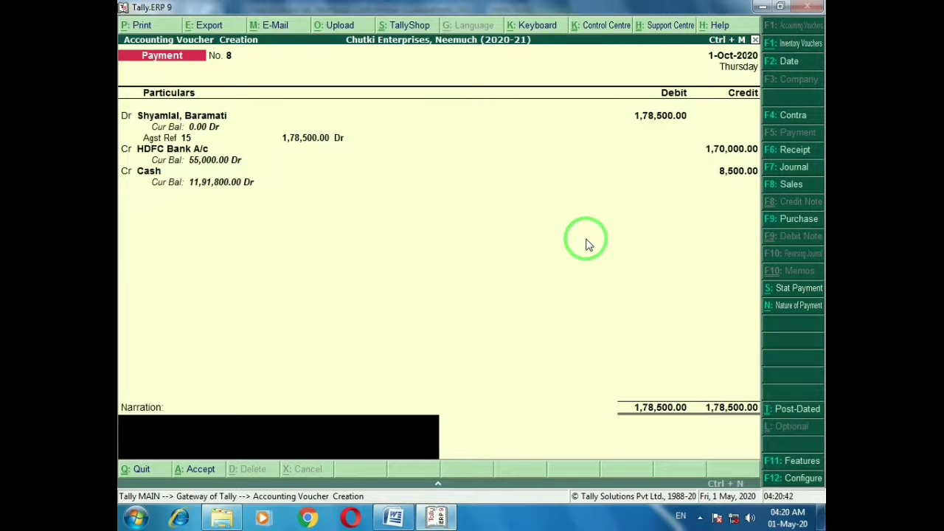
key(Return)
key(Return)
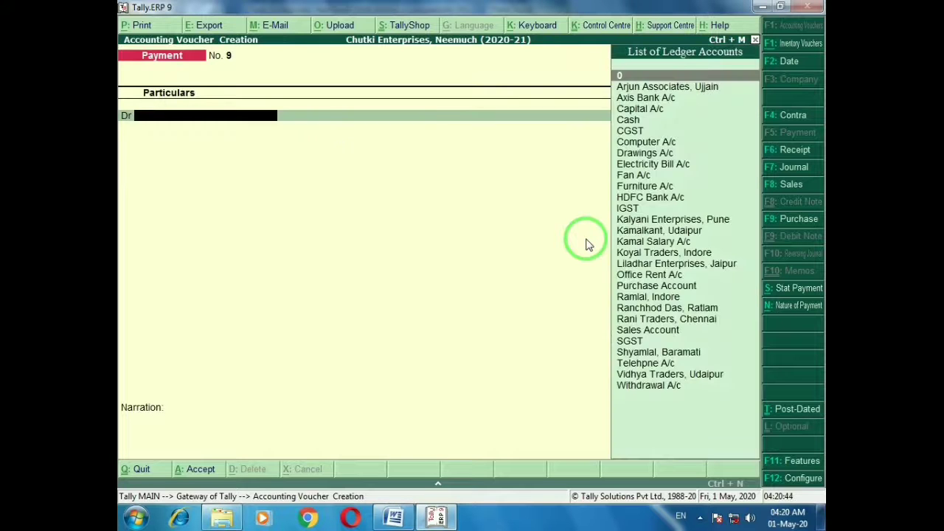
key(alt+Tab)
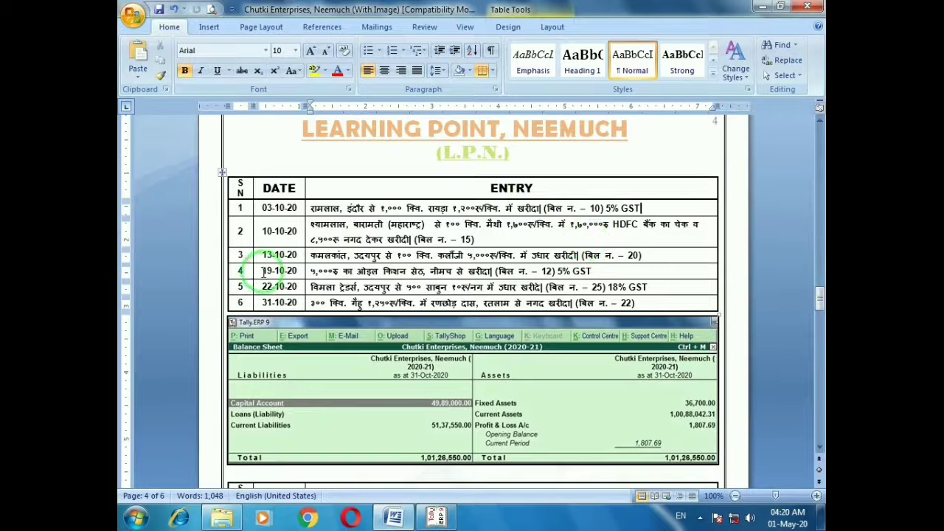
click(250, 257)
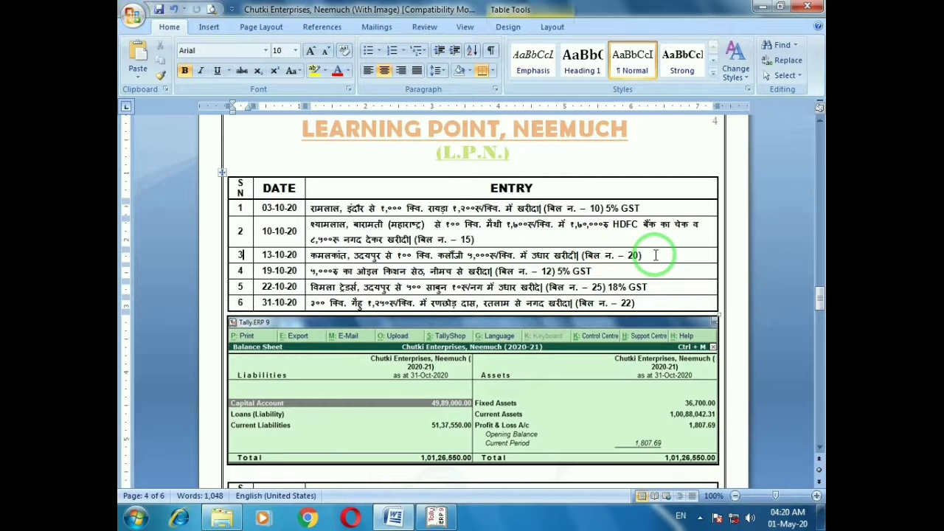
key(alt+Tab)
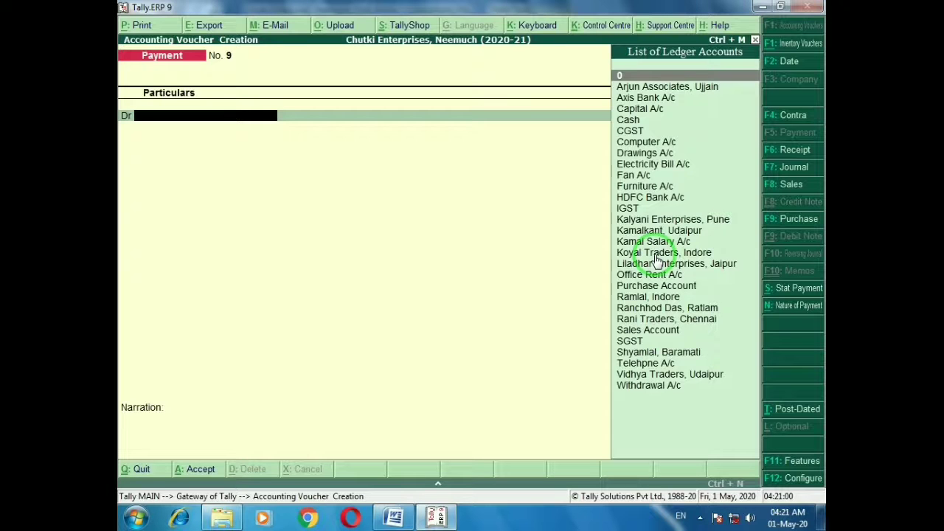
click(786, 220)
Open a Purchase GST voucher with the GST class and supplier invoice number 20
key(Down)
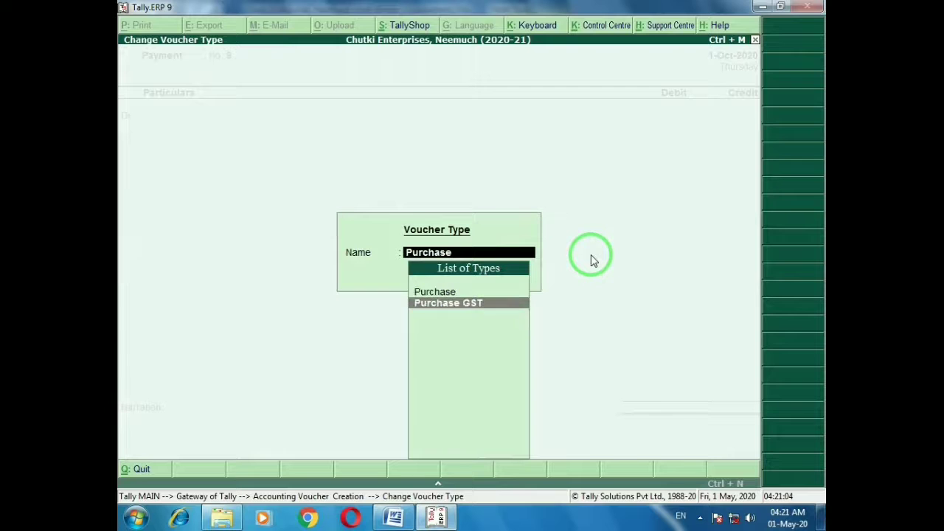
key(Return)
key(Down)
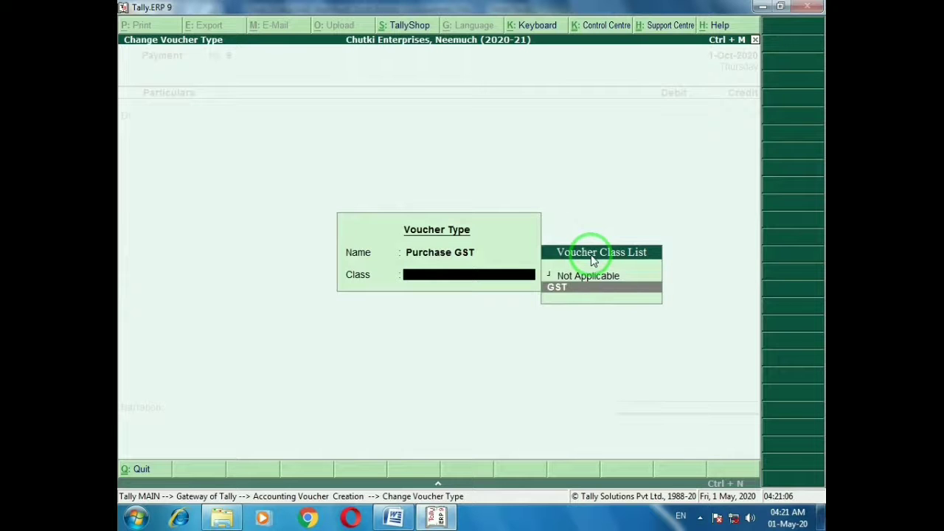
key(Return)
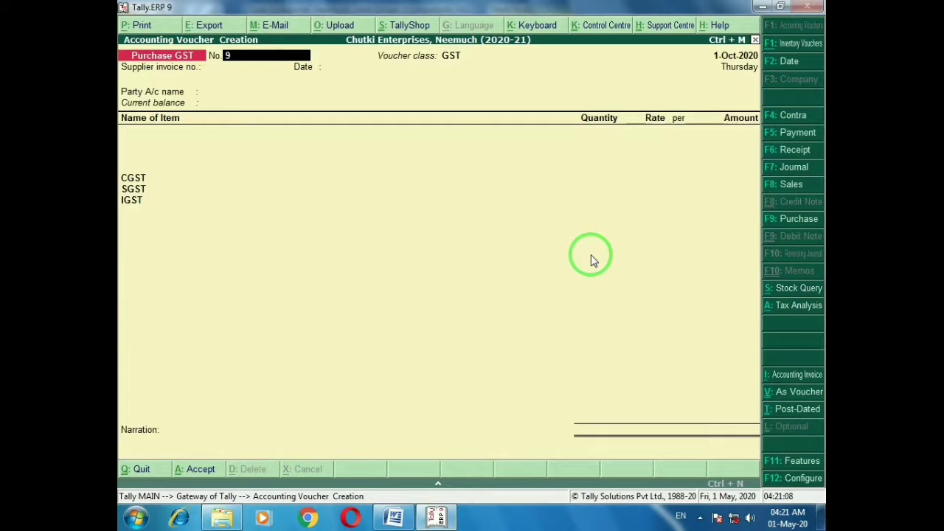
key(Return)
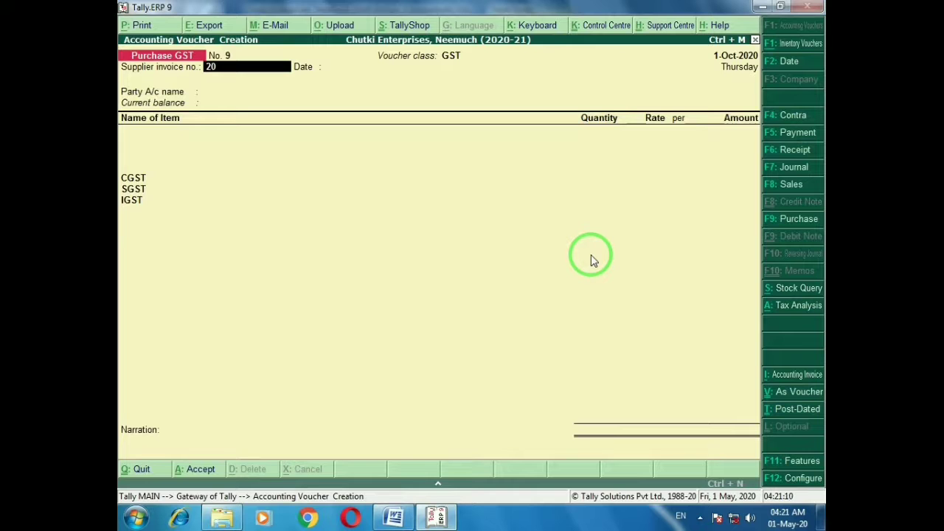
key(Return)
key(Return)
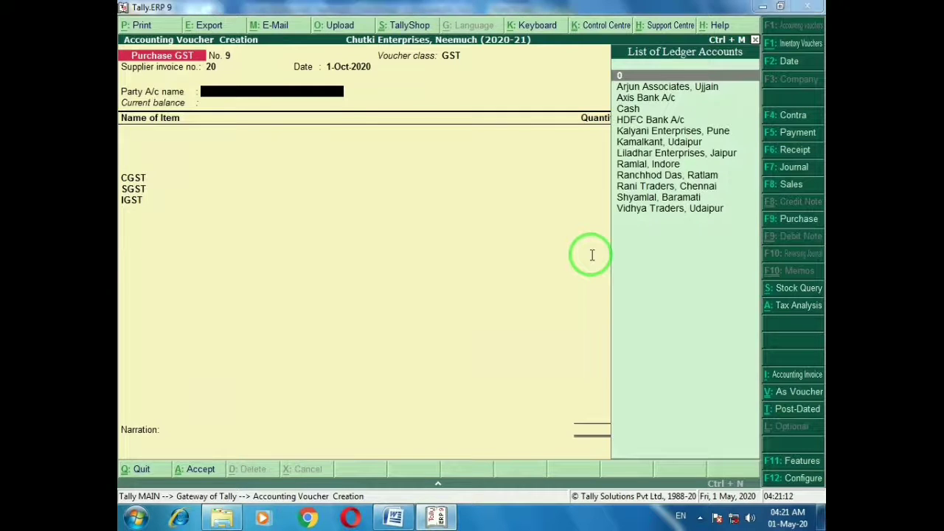
Select the Udaipur supplier ledger as the party
key(alt+Tab)
key(alt+Tab)
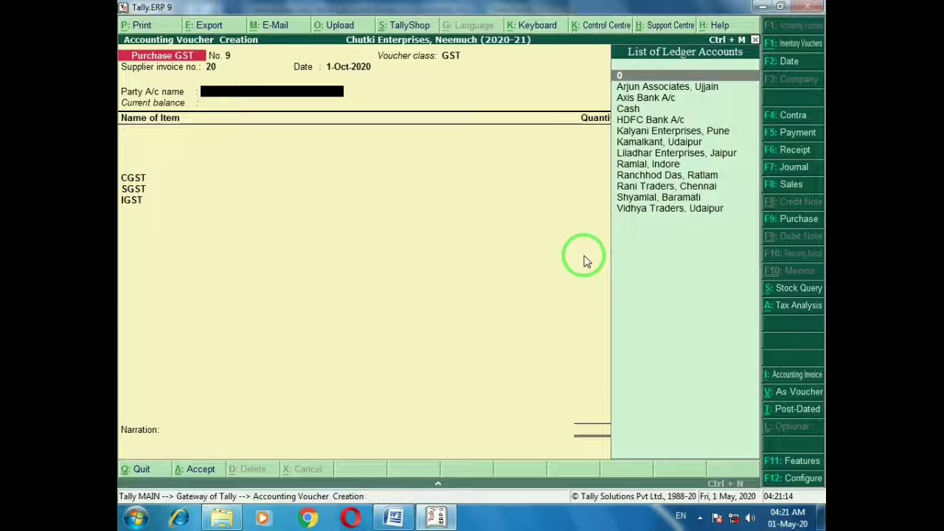
text(K)
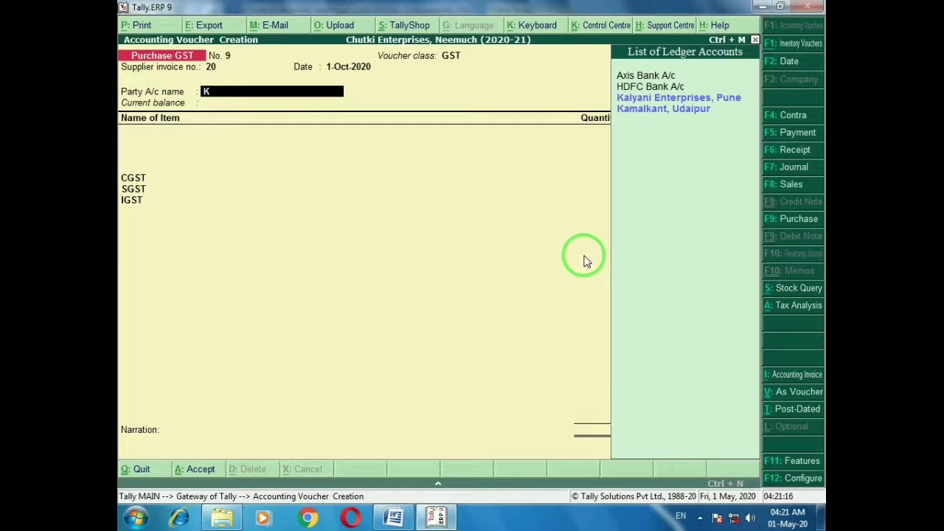
key(Down)
key(Down)
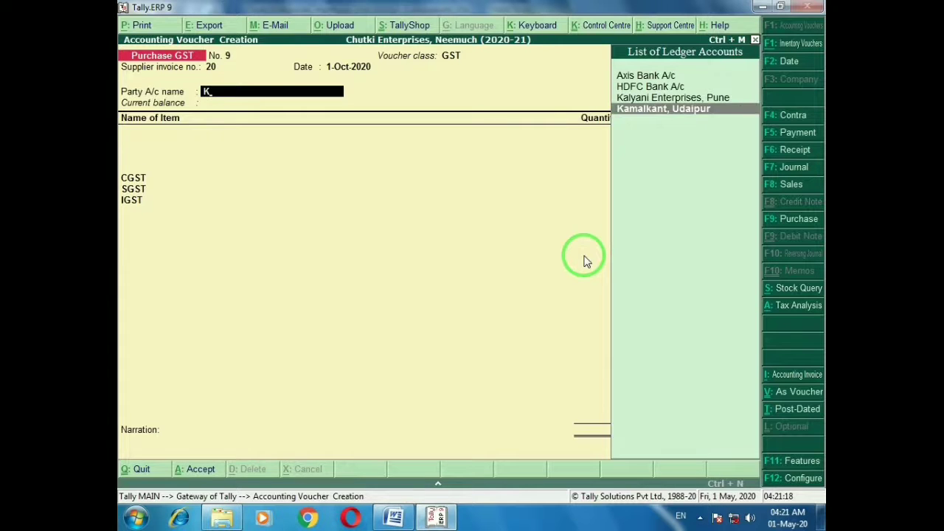
key(Return)
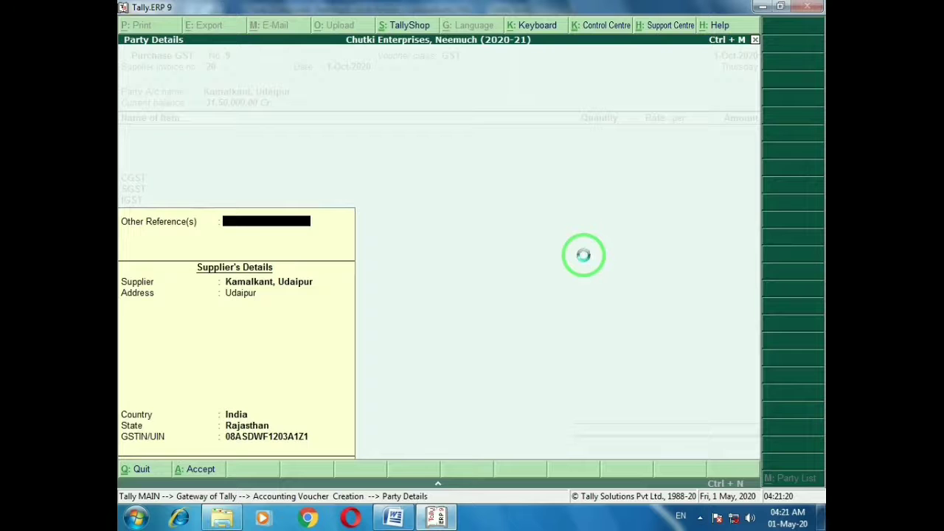
key(Return)
Add 100 Qtl Nigella Seeds (Kalonji) at the prefilled 5,000 rate and save the voucher
key(alt+Tab)
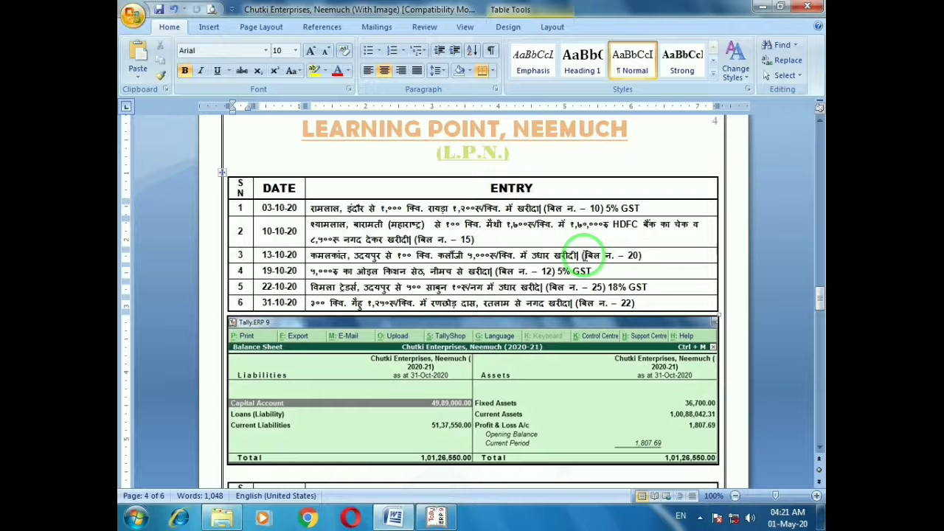
key(alt+Tab)
text(Kal)
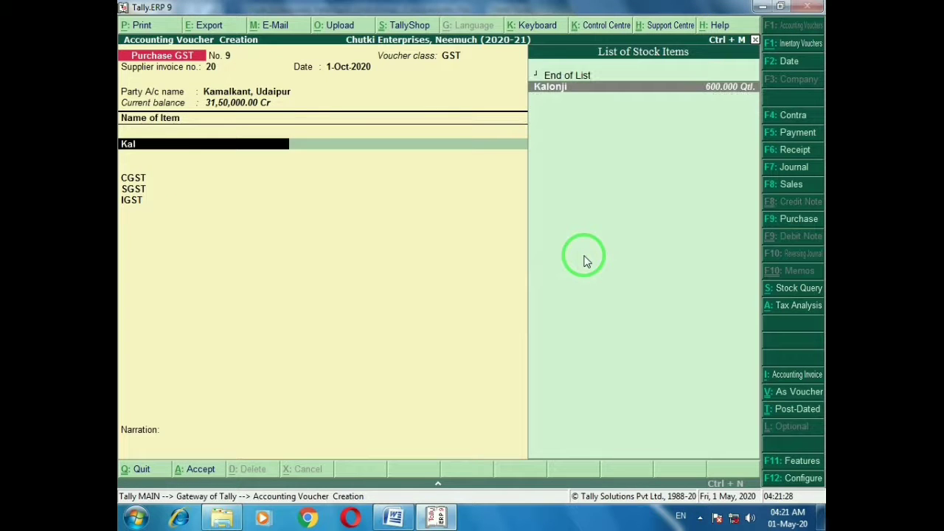
key(Return)
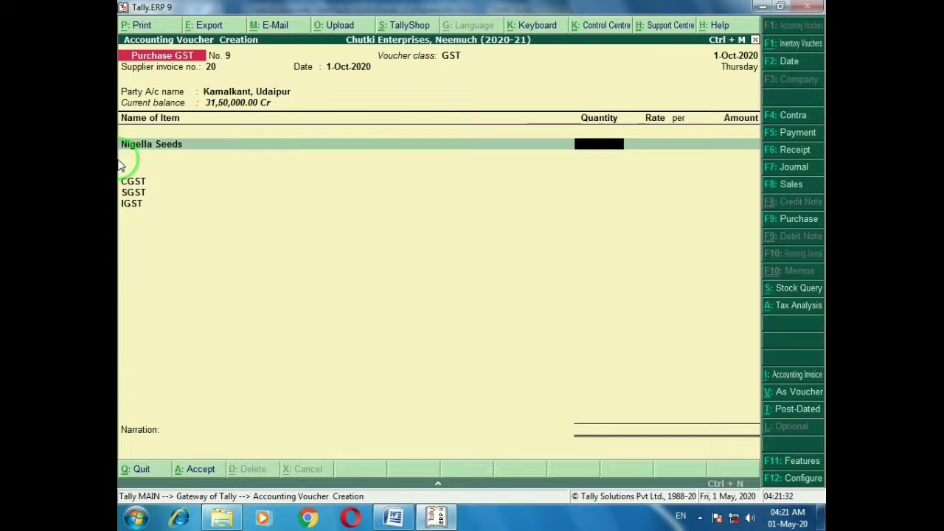
key(alt+Tab)
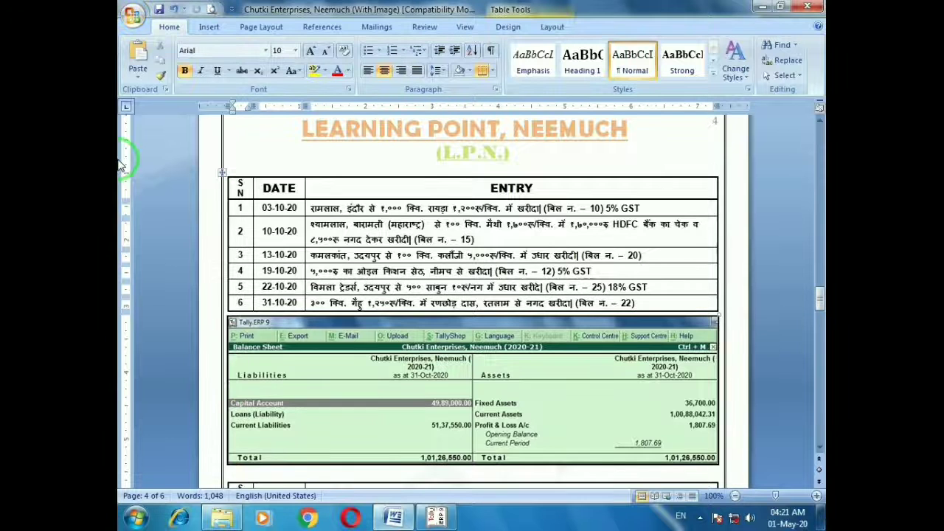
key(alt+Tab)
text(100)
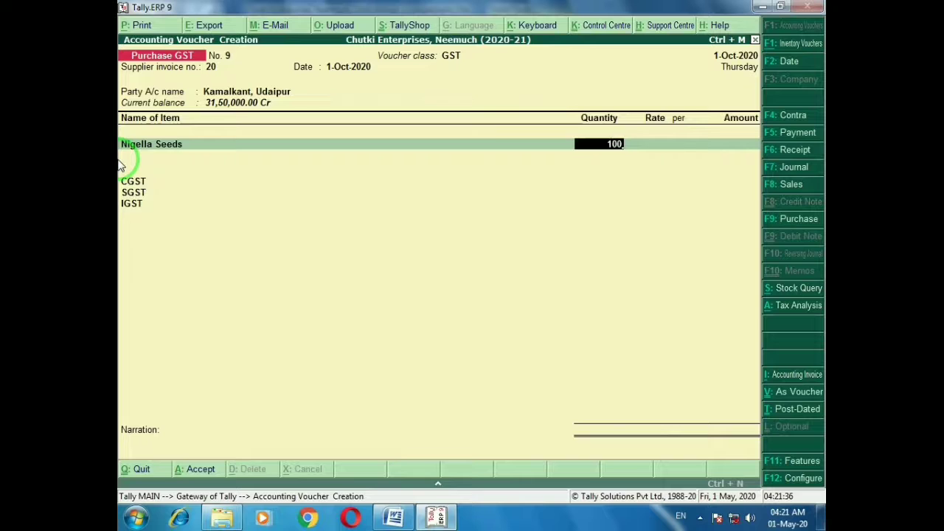
key(Return)
key(Return)
key(Return)
key(Return)
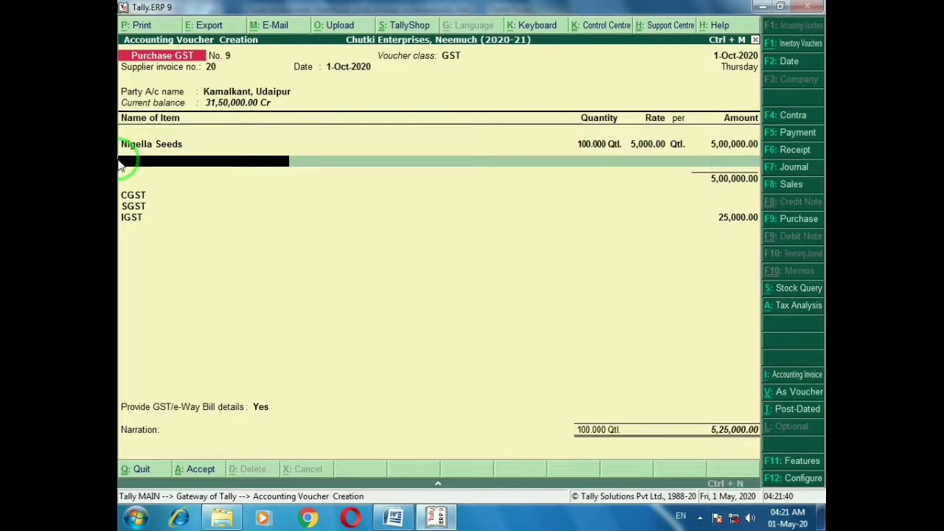
key(ctrl+a)
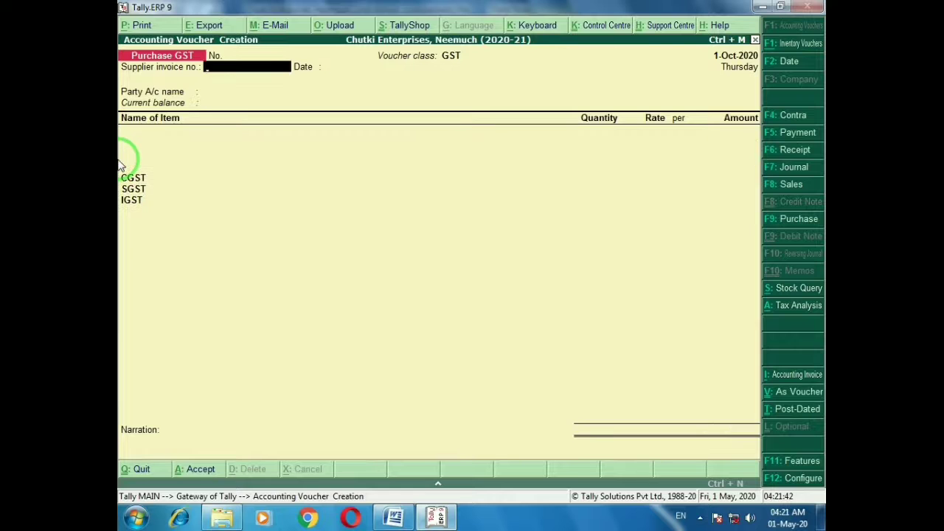
Mark row 4 in the Word sheet, enter supplier invoice 12, and begin a new party ledger
key(alt+Tab)
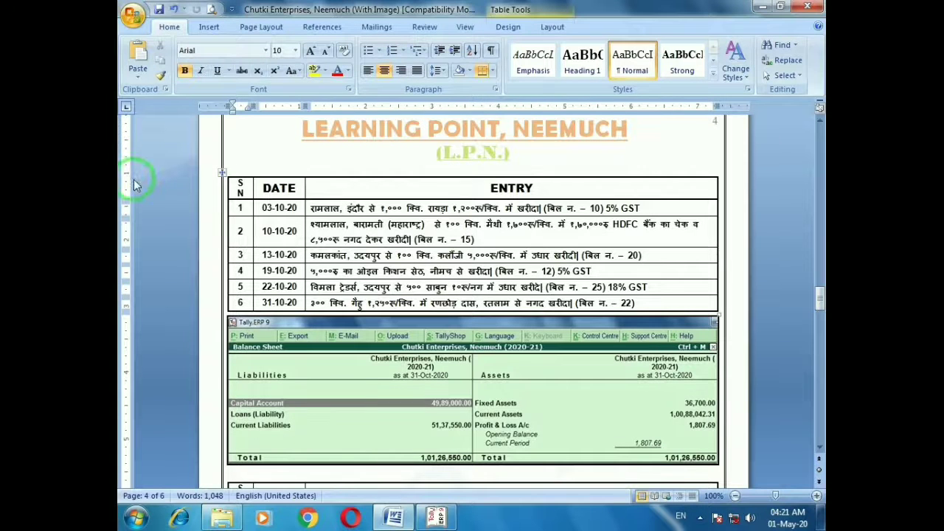
click(244, 271)
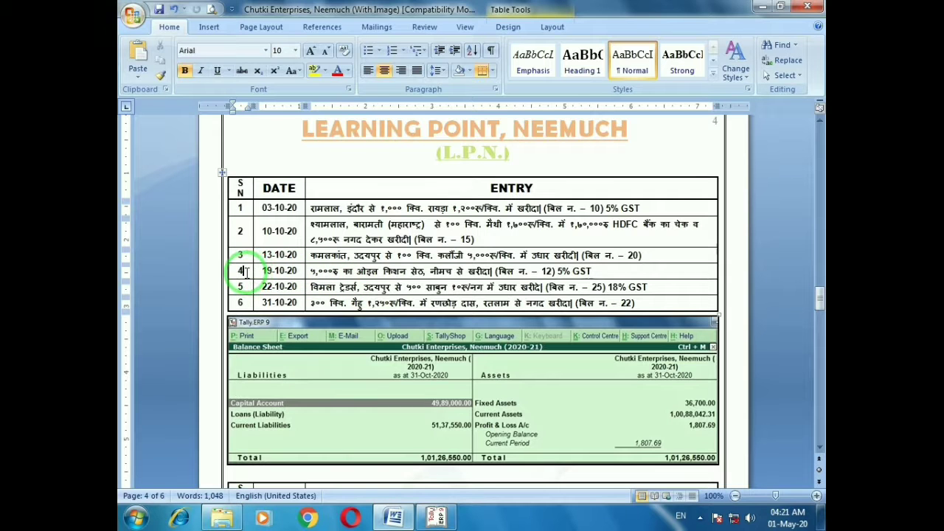
key(alt+Tab)
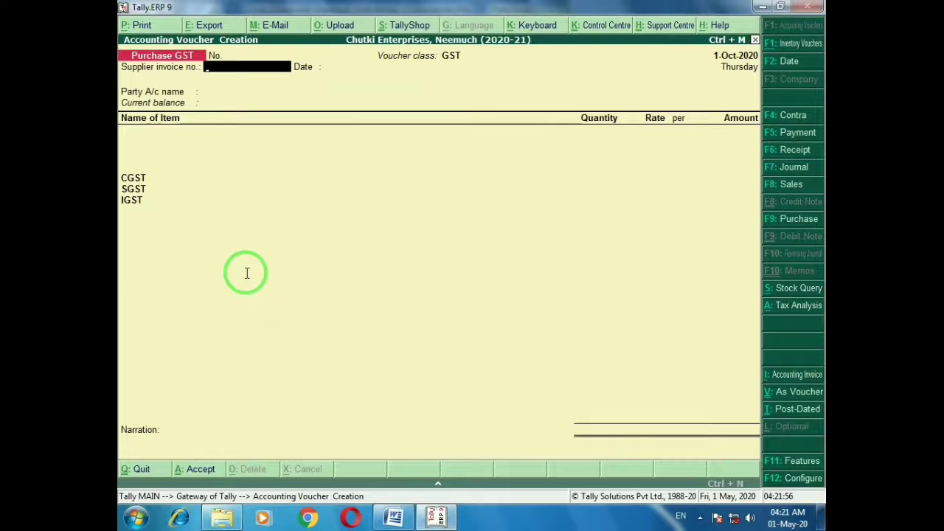
key(alt+Tab)
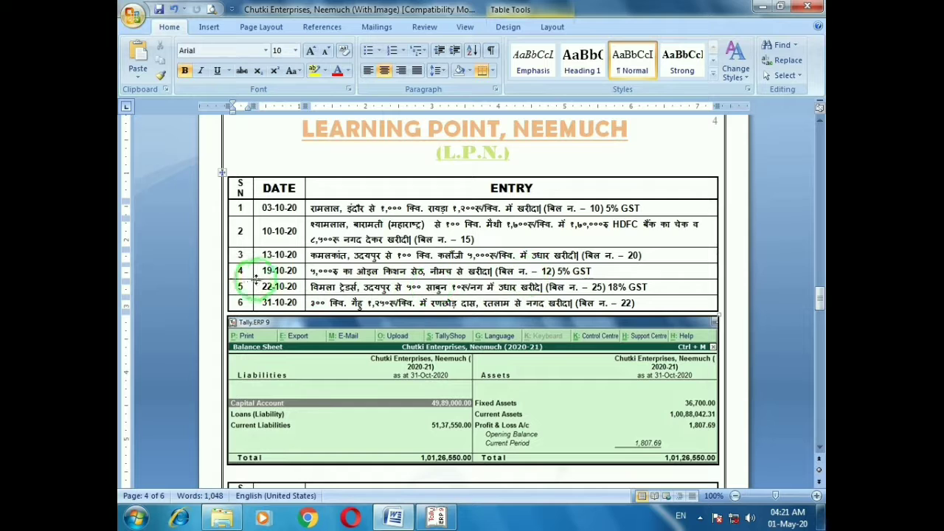
key(alt+Tab)
text(12)
key(Return)
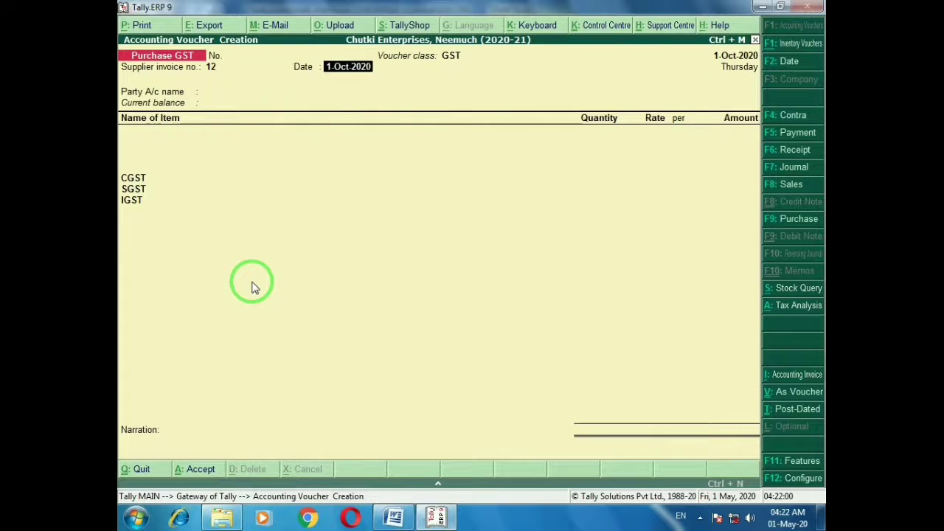
key(Return)
text(k)
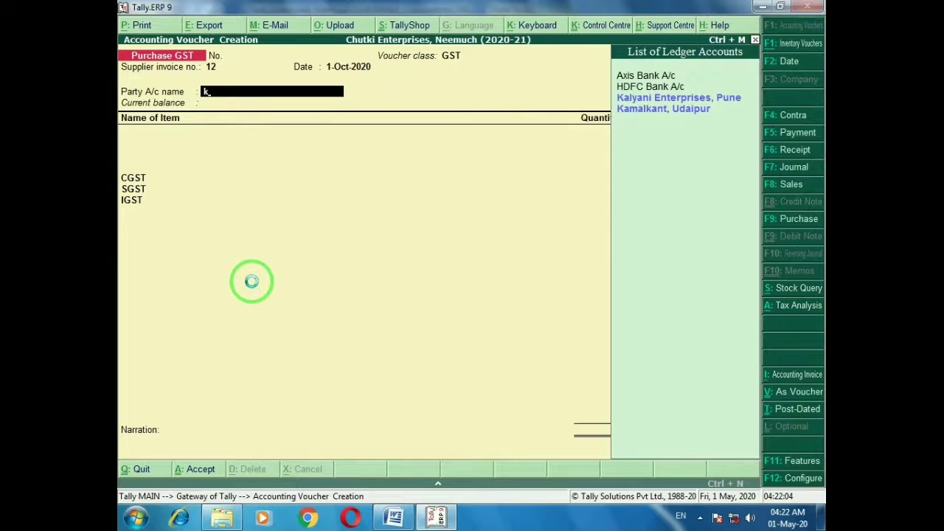
key(alt+c)
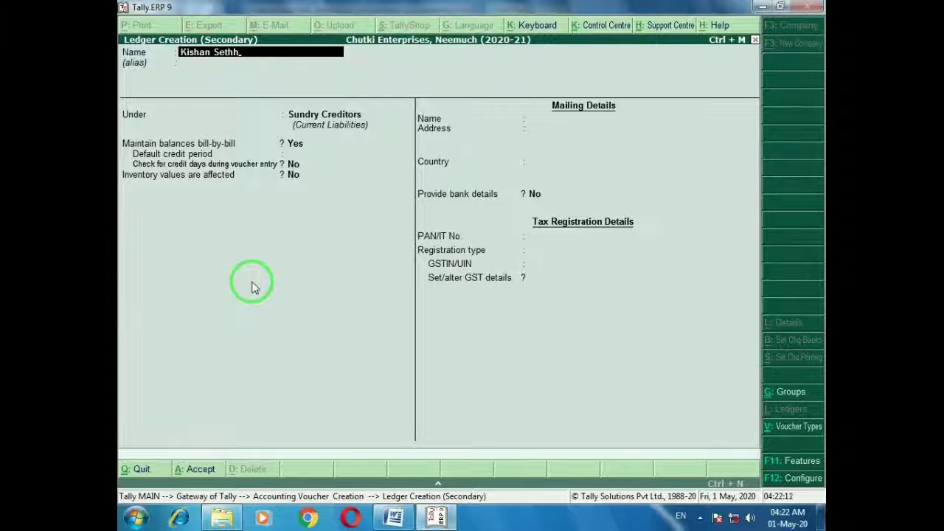
Name the ledger under Sundry Creditors with address Neemuch and the supplier's GSTIN
text(, Neemuch)
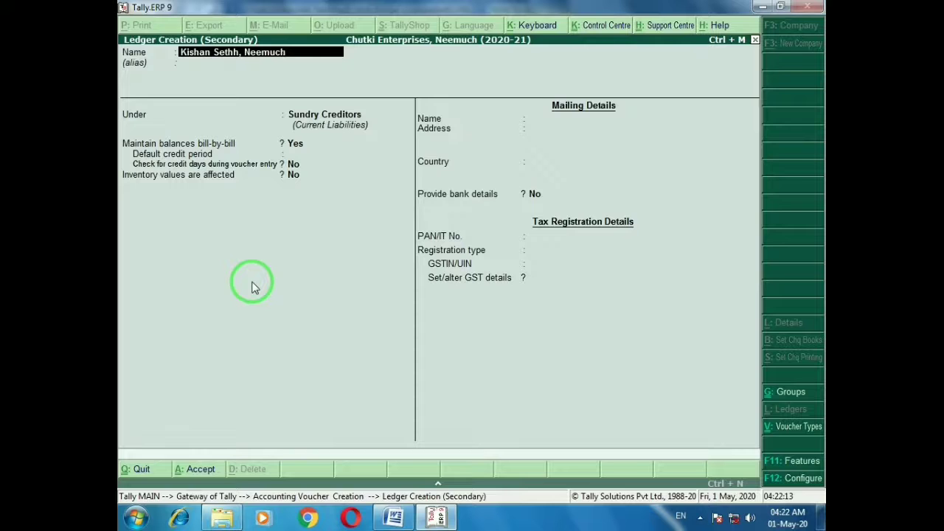
key(Return)
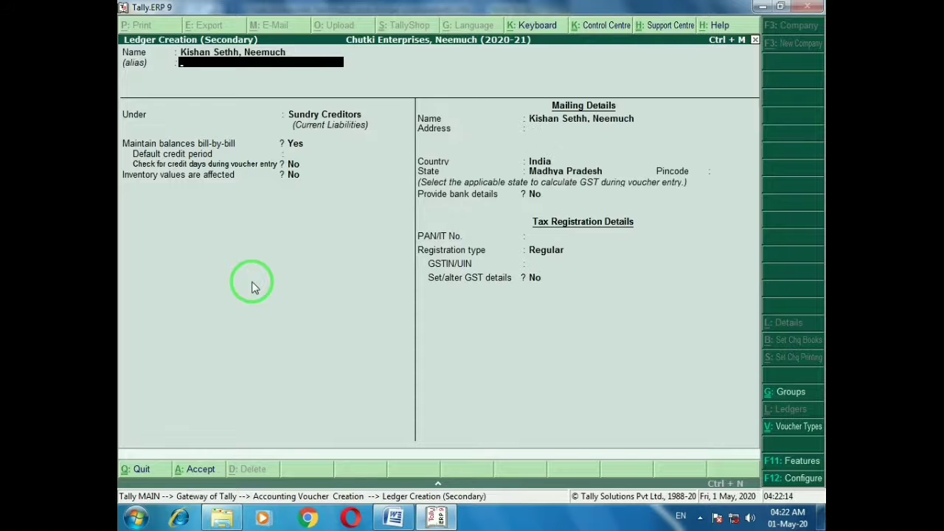
key(Return)
key(Return)
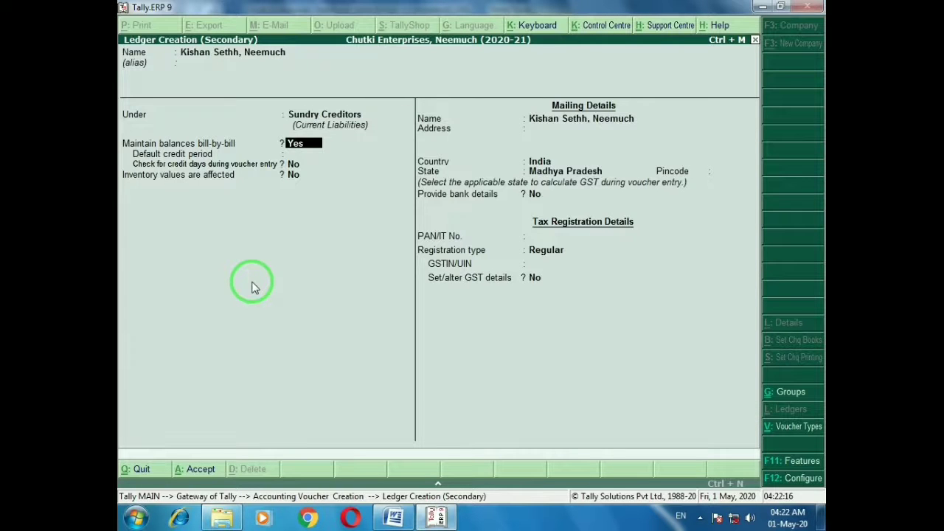
key(Return)
key(Return)
key(Return)
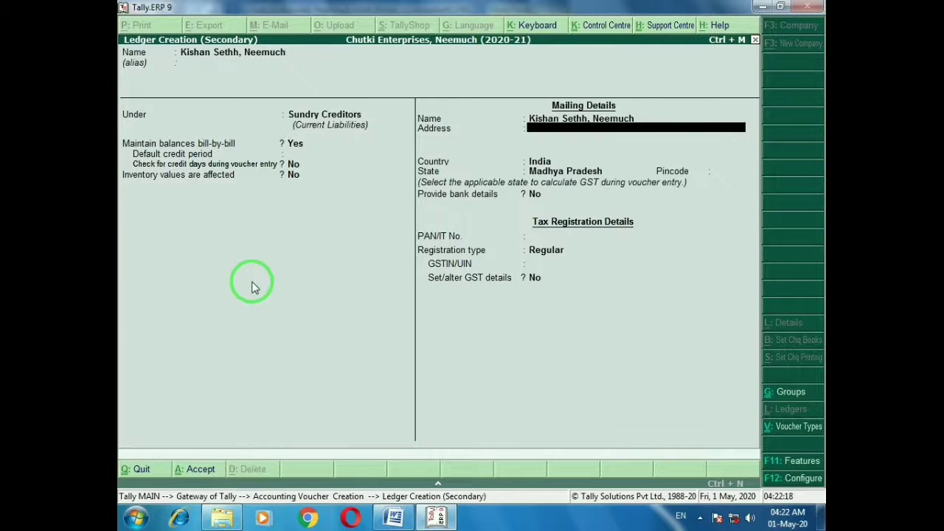
text(Neemuch)
key(Return)
key(Return)
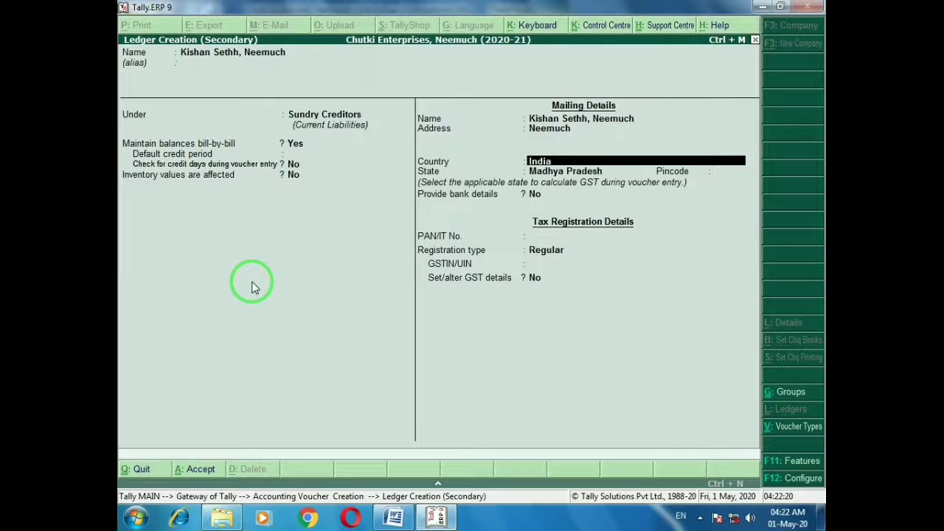
key(Return)
key(Return)
key(Return)
key(Return)
key(Return)
key(Return)
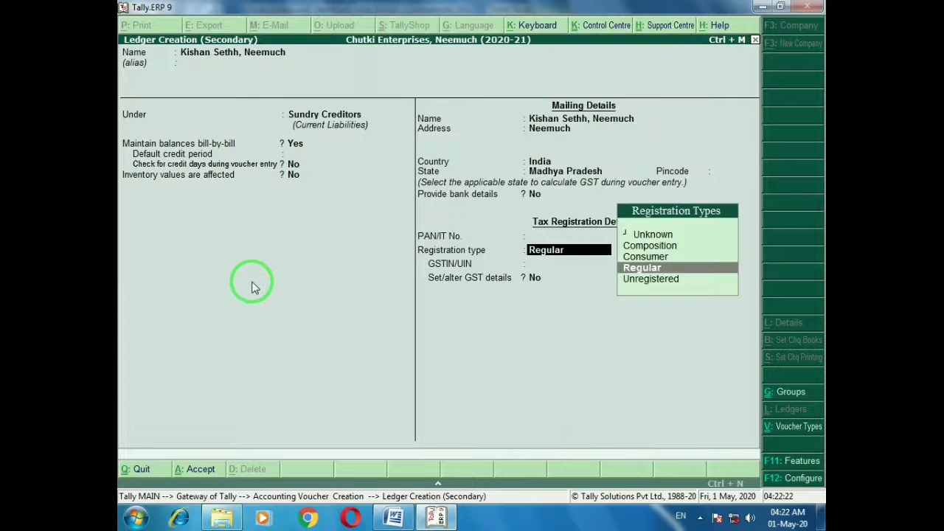
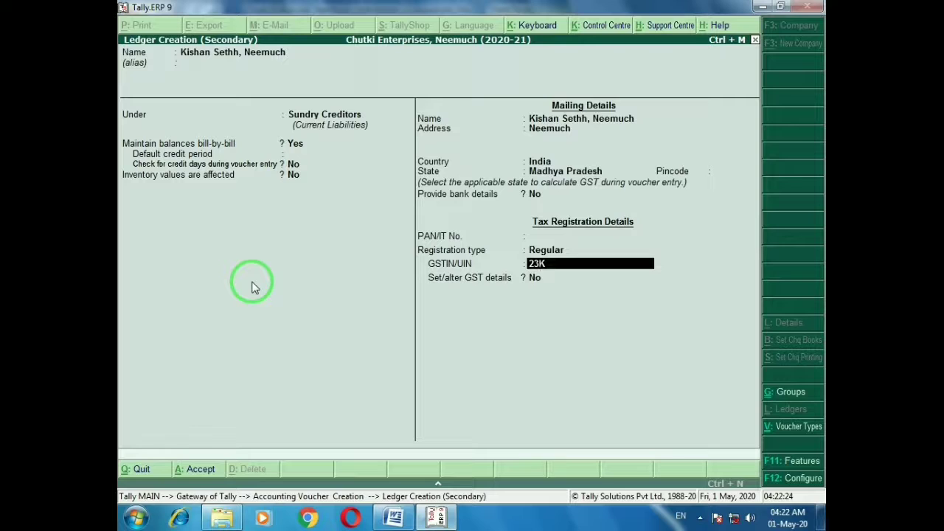
key(Return)
key(Return)
key(Return)
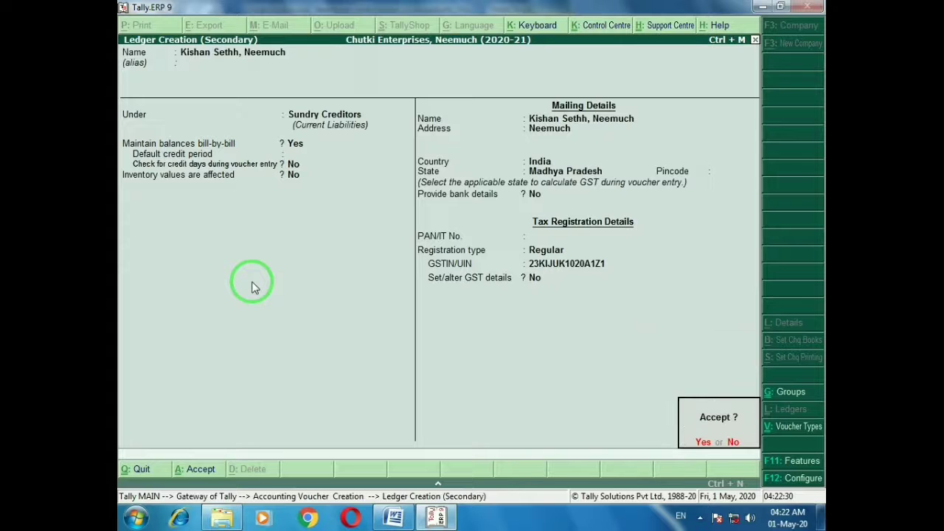
Save the Neemuch ledger and set it as the party on invoice 12
key(y)
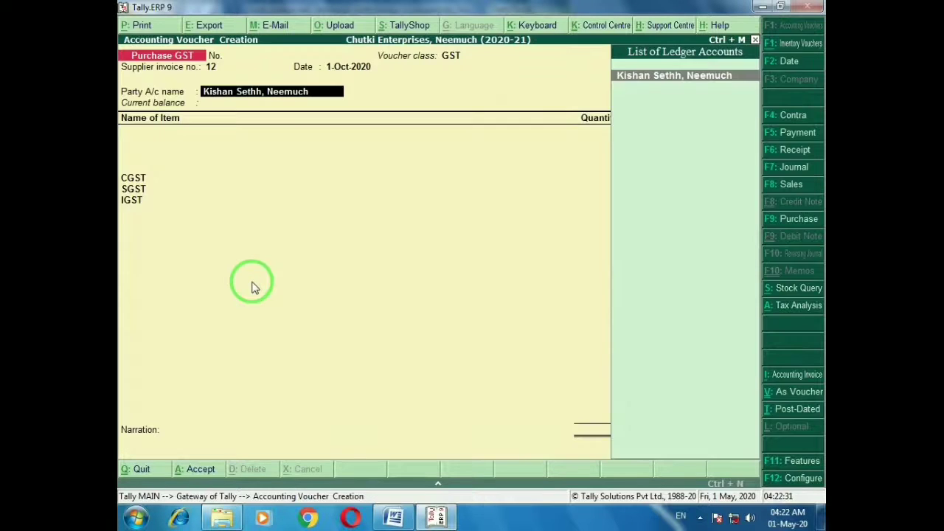
key(Return)
key(ctrl+a)
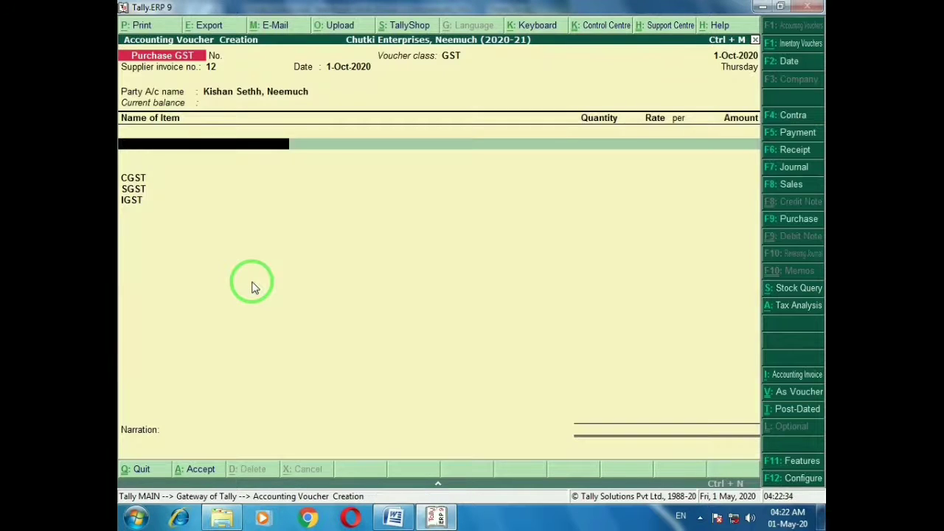
key(alt+Tab)
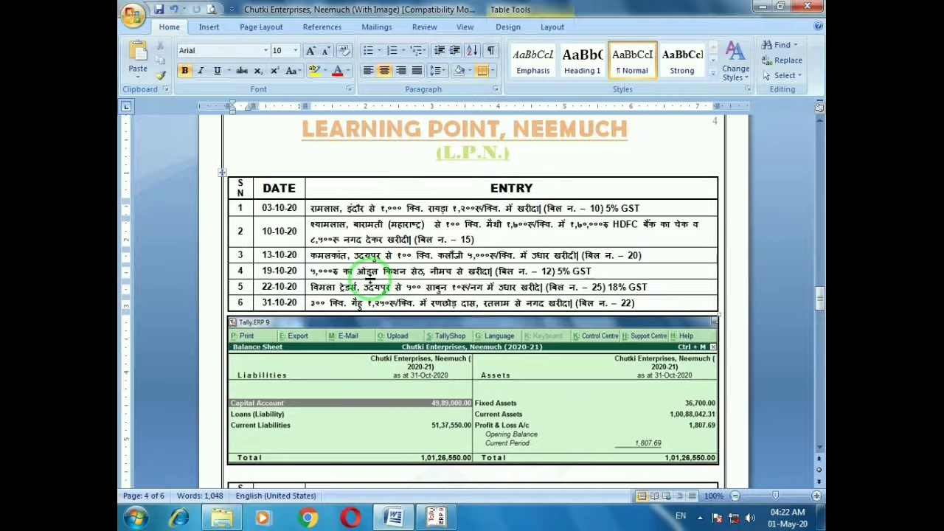
key(alt+Tab)
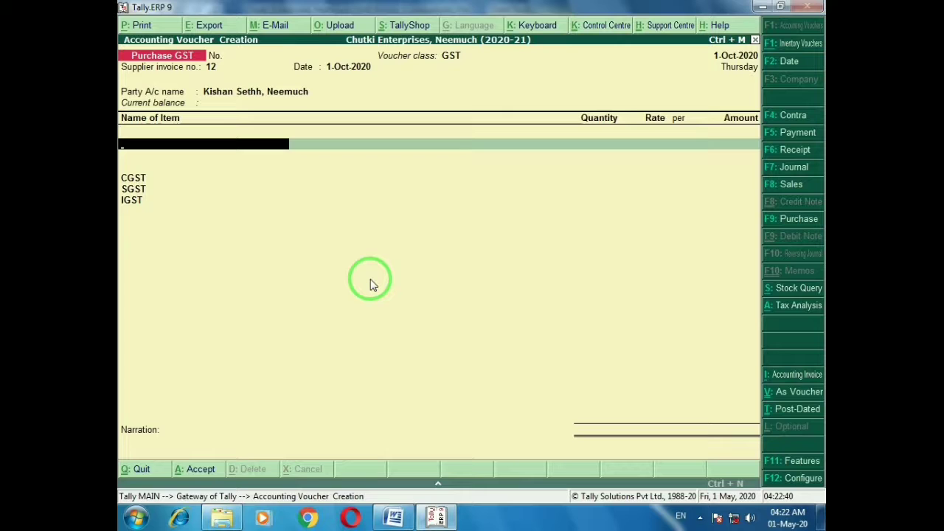
Create stock item Oil under Primary with no units, and enable its GST details
key(alt+c)
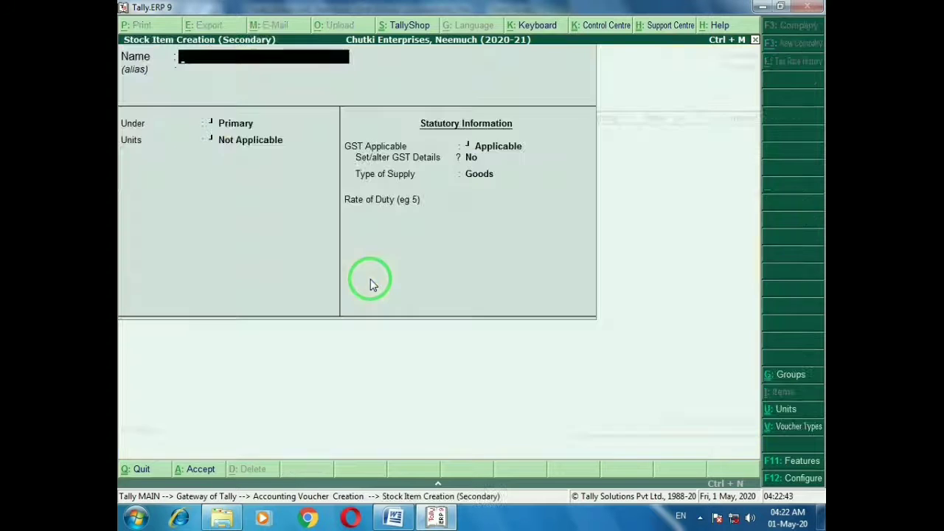
text(Oil)
key(Return)
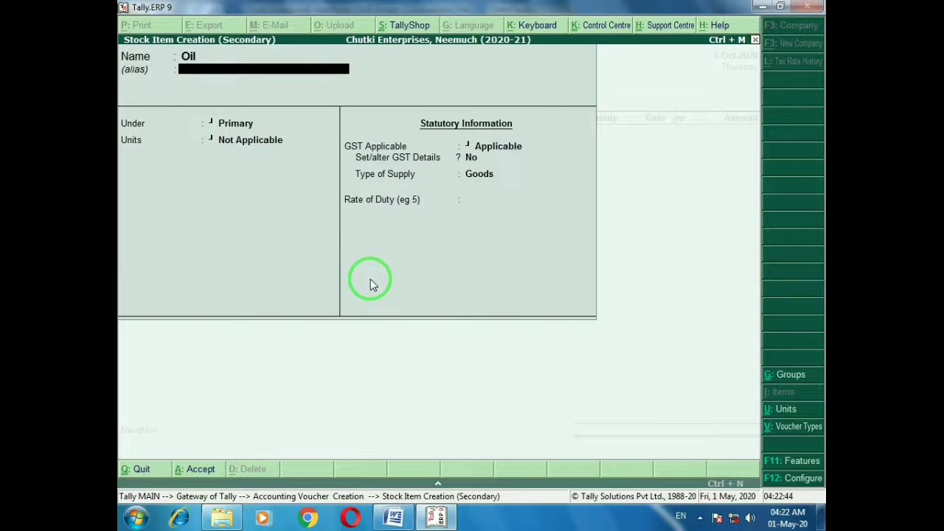
key(Return)
key(Return)
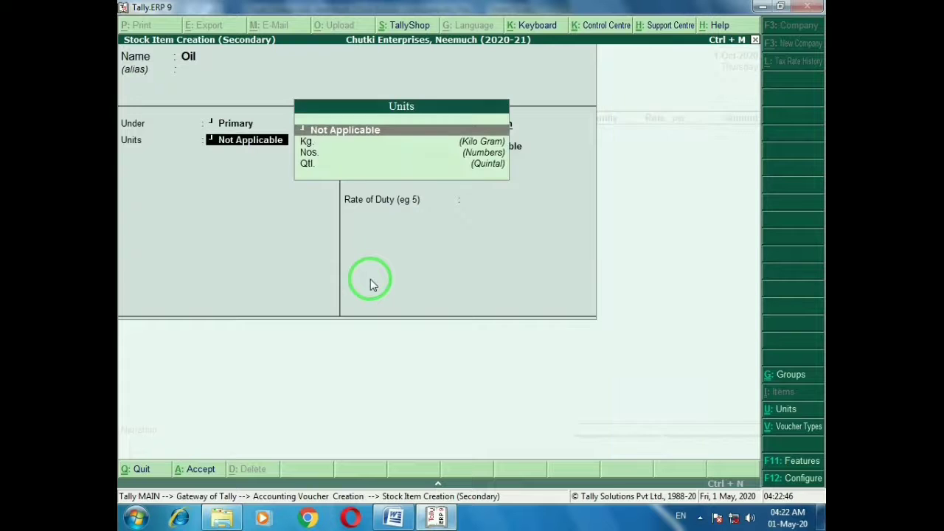
key(alt+Tab)
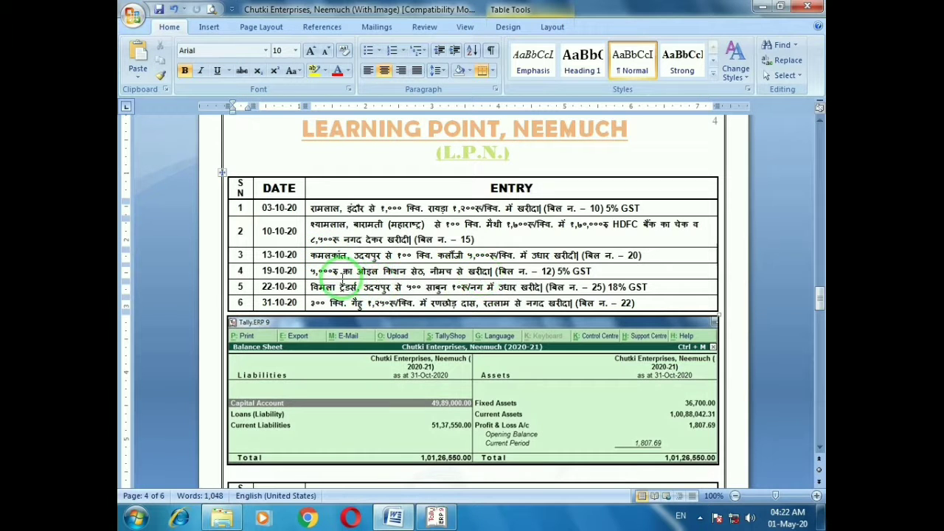
key(alt+Tab)
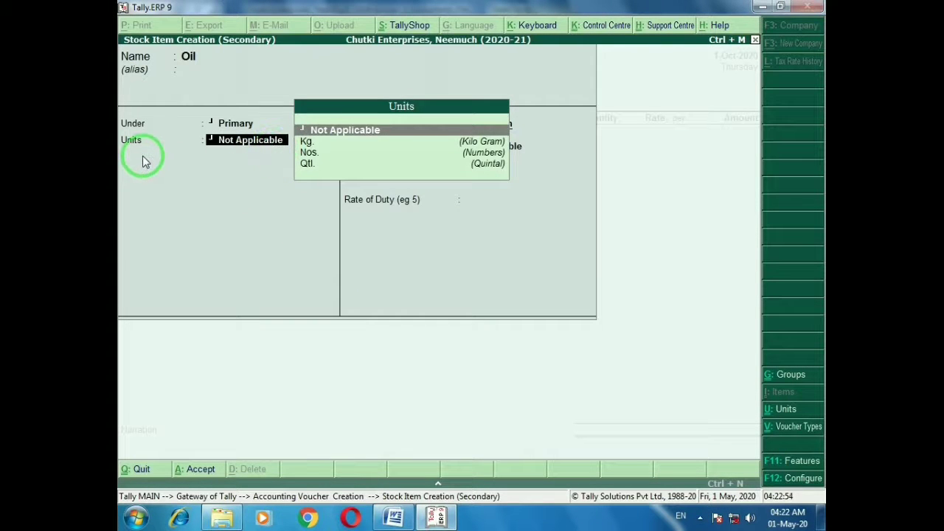
key(Return)
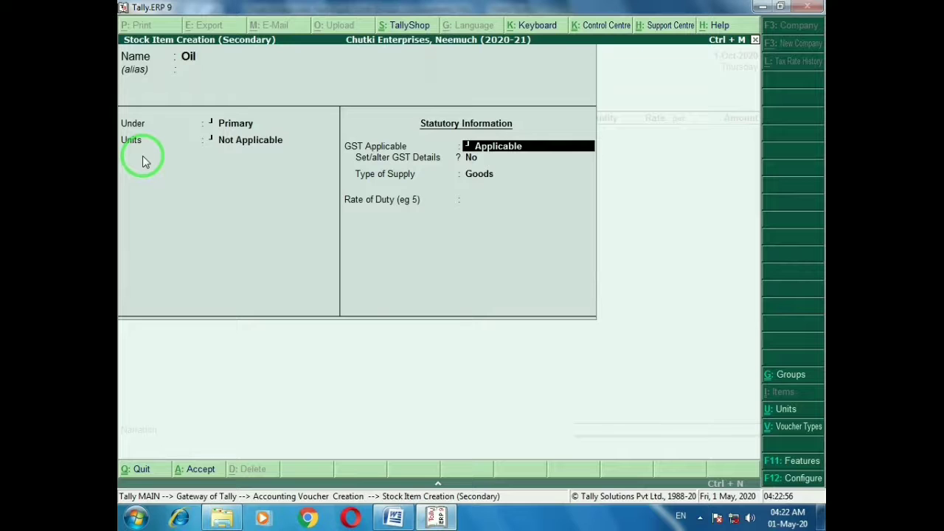
key(Return)
text(y)
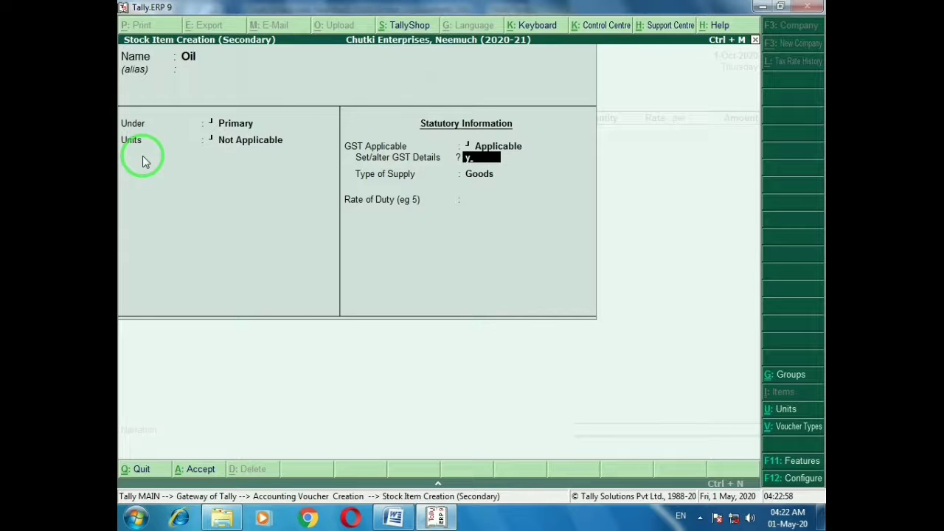
key(Return)
Give Oil description Oil, HSN 5654, Taxable status and 5% integrated tax, then save
text(Oi)
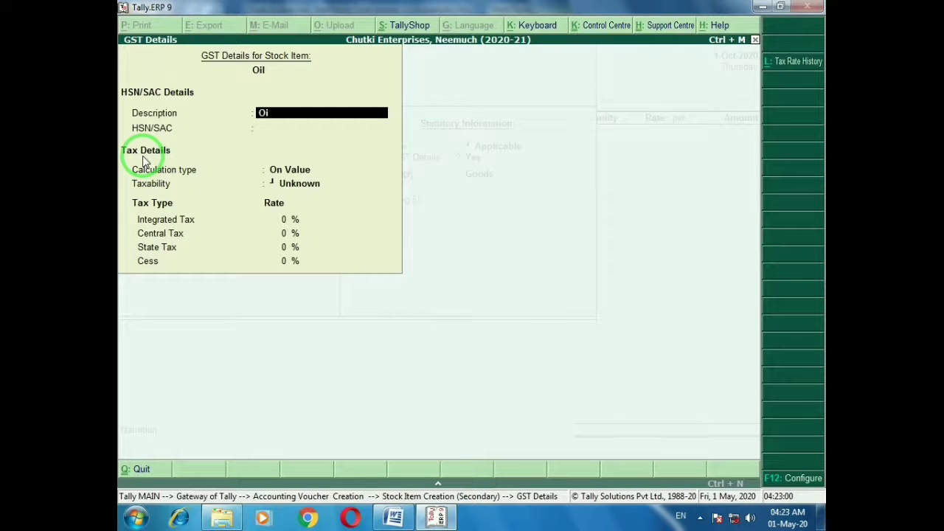
text(l)
key(Return)
text(5654)
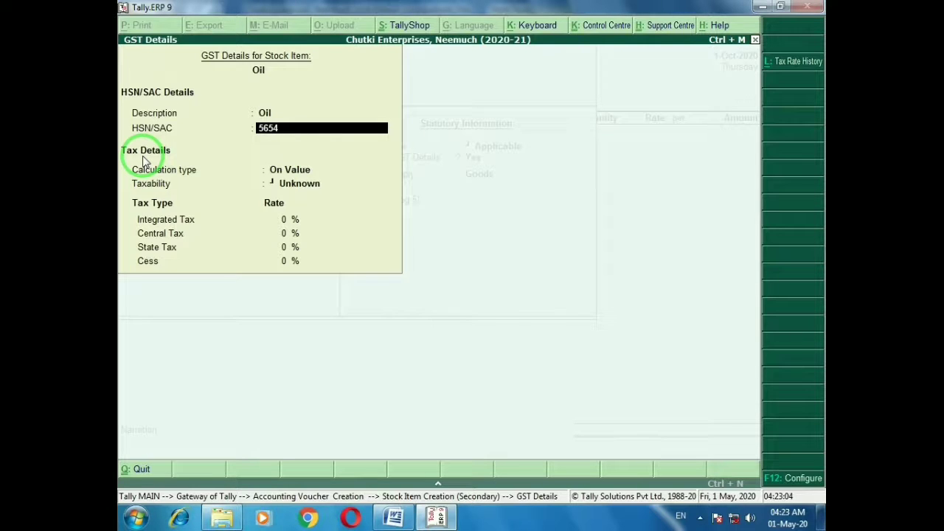
key(Return)
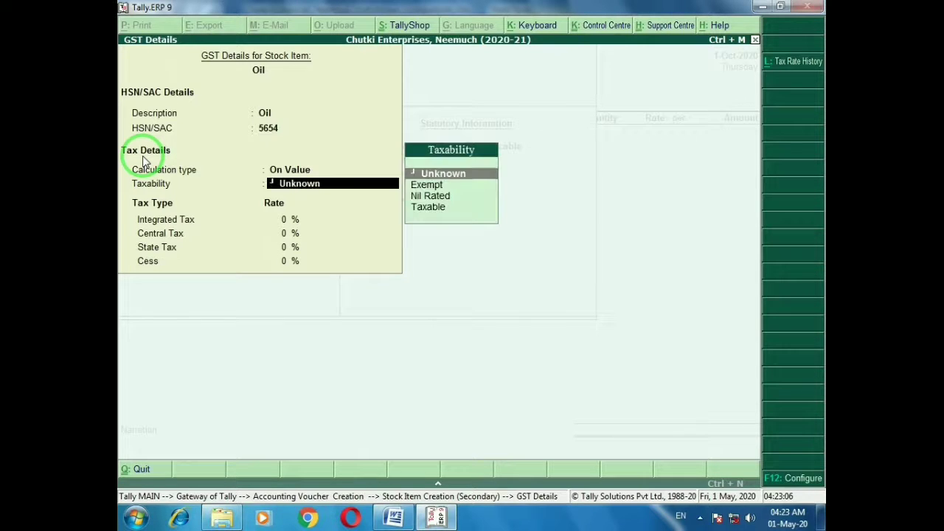
key(alt+Tab)
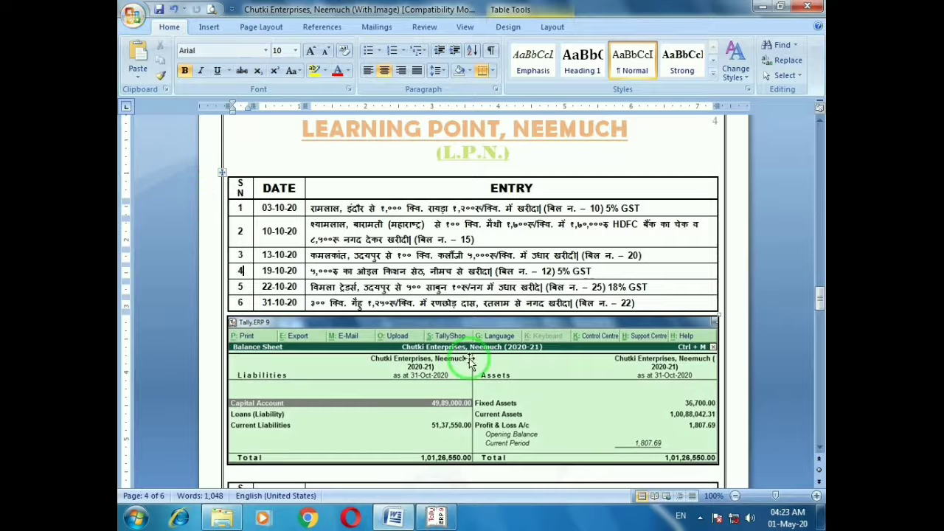
click(590, 271)
key(alt+Tab)
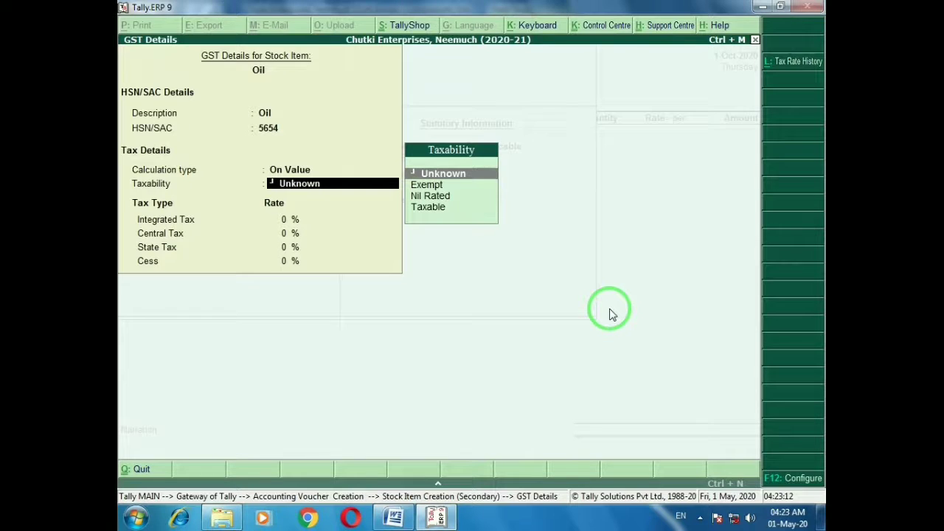
key(Down)
key(Down)
key(Down)
key(Return)
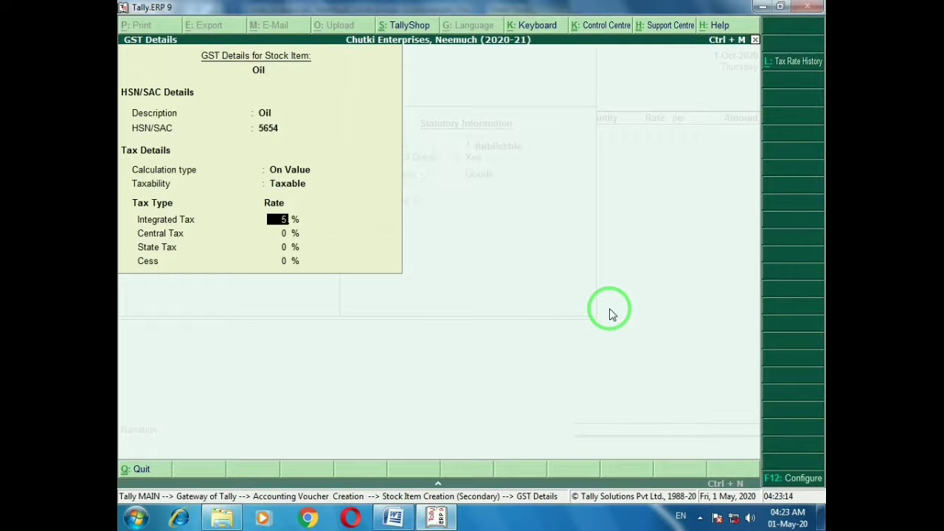
text(5)
key(Return)
key(ctrl+a)
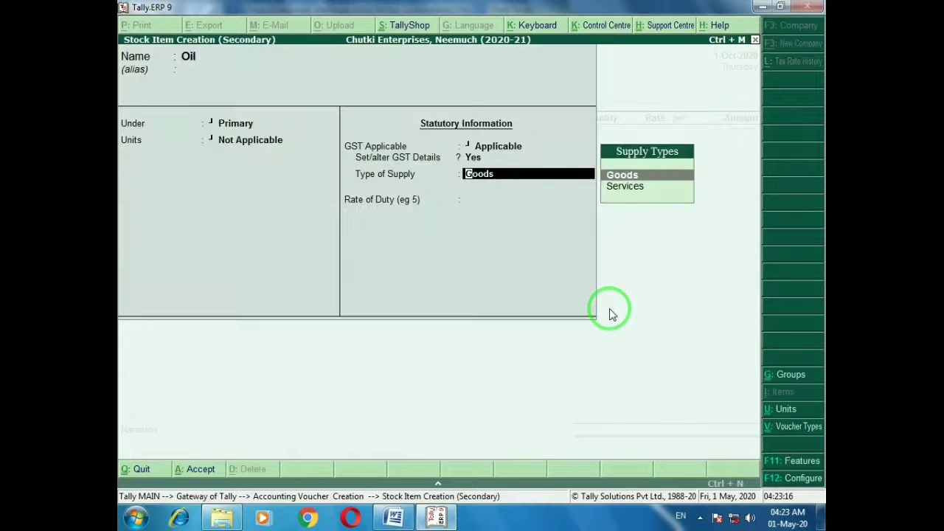
key(ctrl+a)
Enter 5,000 as Oil's amount and save the oil purchase voucher
key(Return)
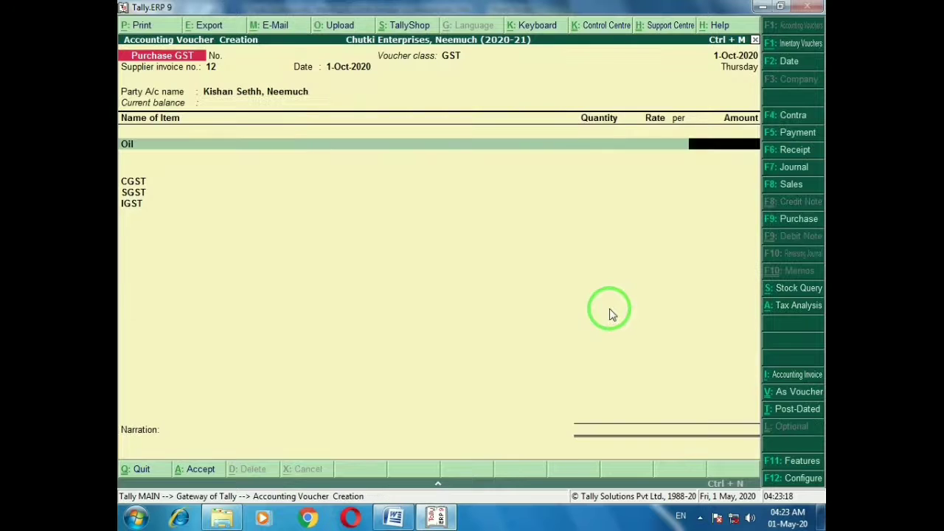
text(5000)
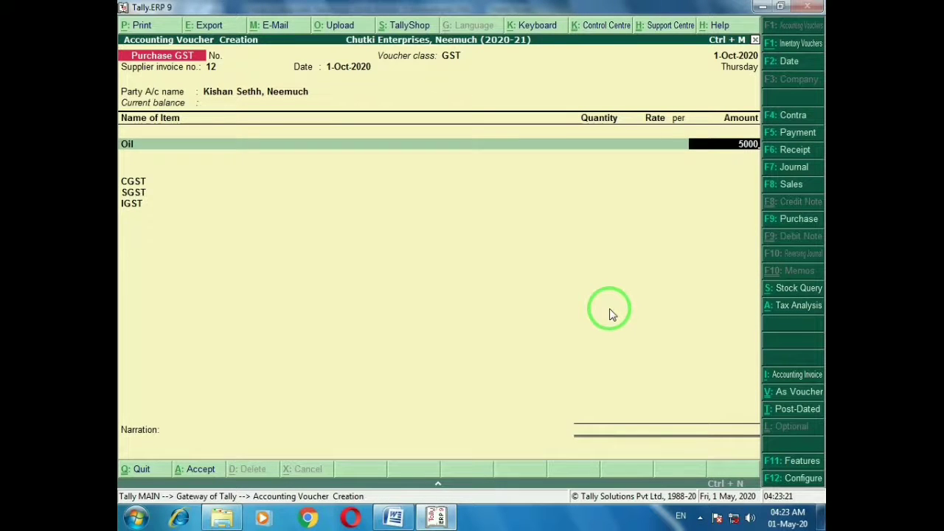
key(Return)
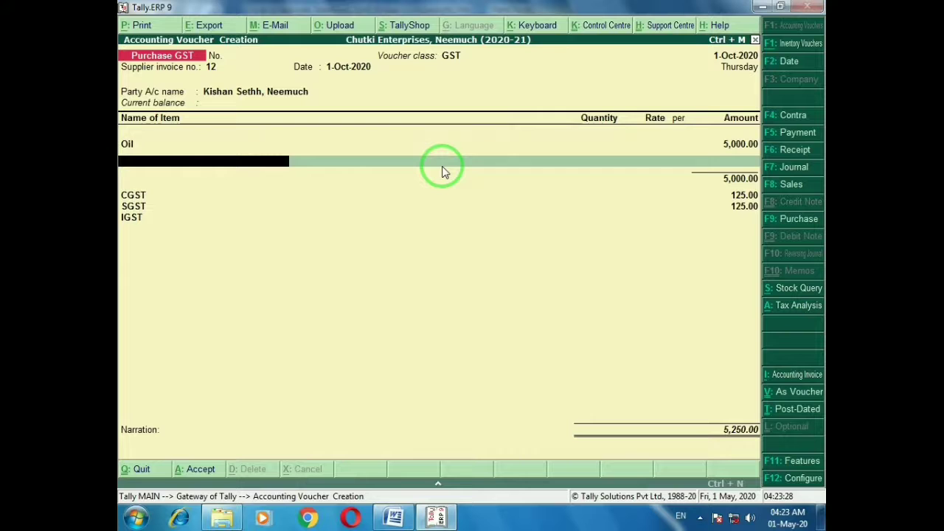
key(ctrl+a)
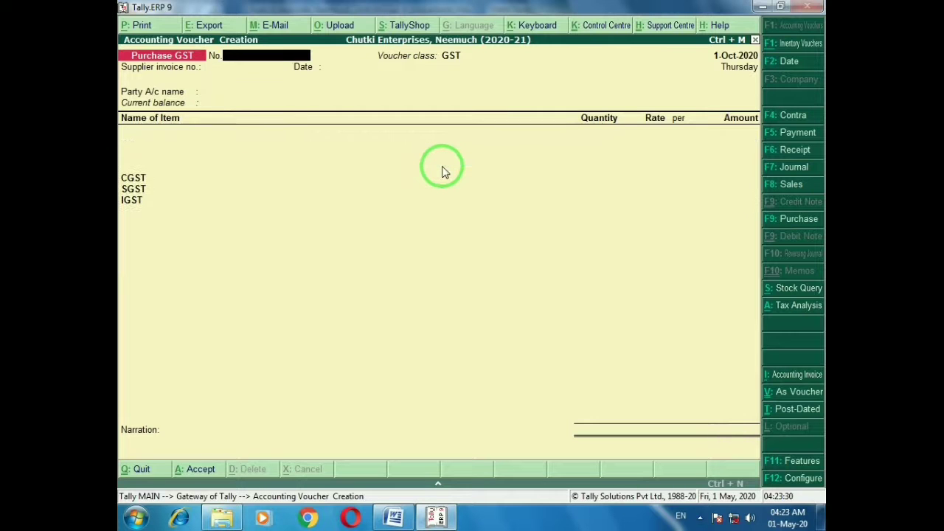
Check entry 5 in the Word sheet, then enter supplier invoice number 25 and accept the date
key(alt+Tab)
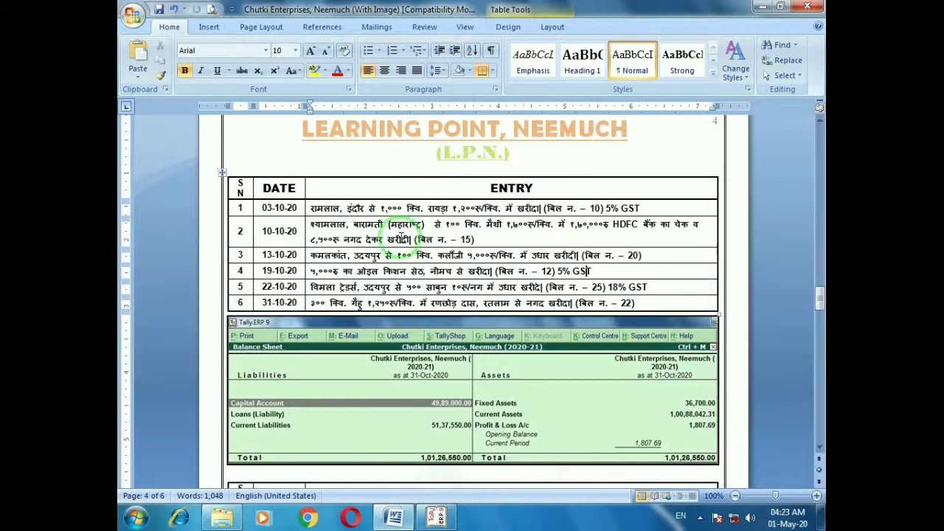
click(249, 287)
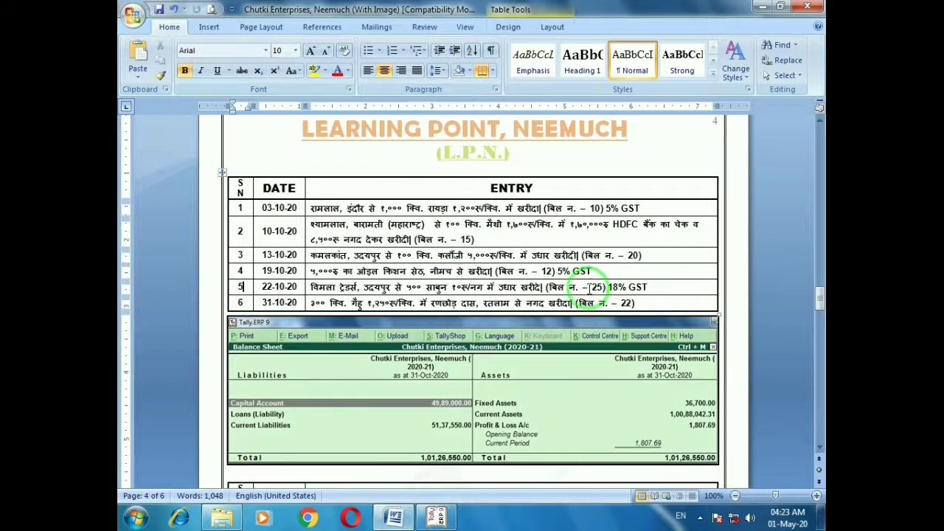
click(645, 290)
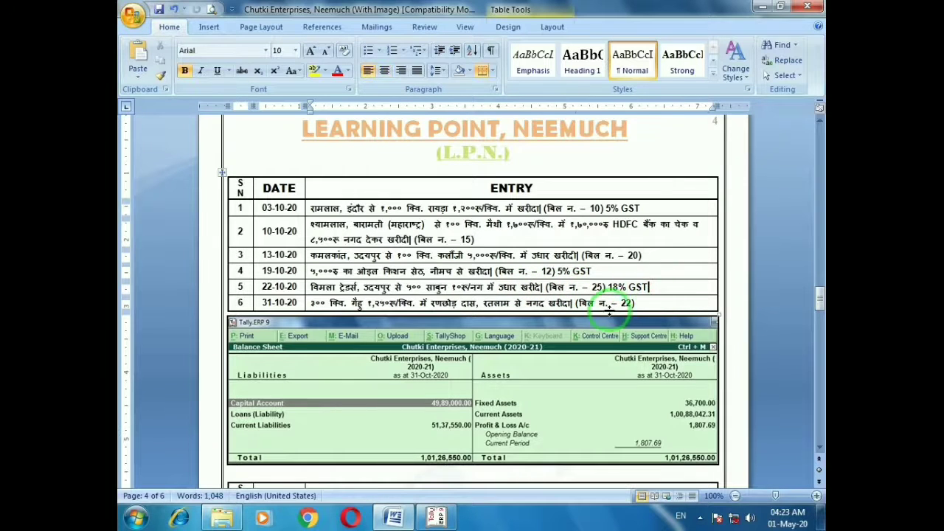
key(alt+Tab)
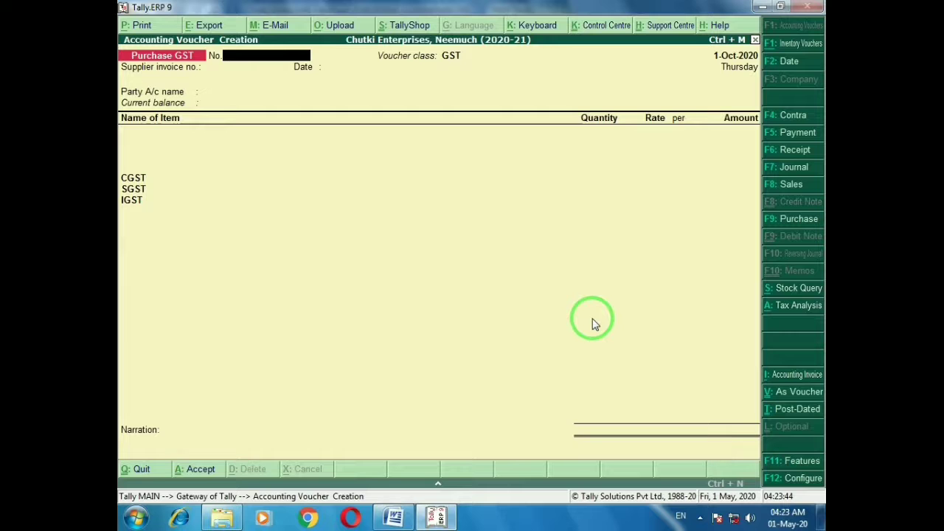
key(Return)
text(25)
key(Return)
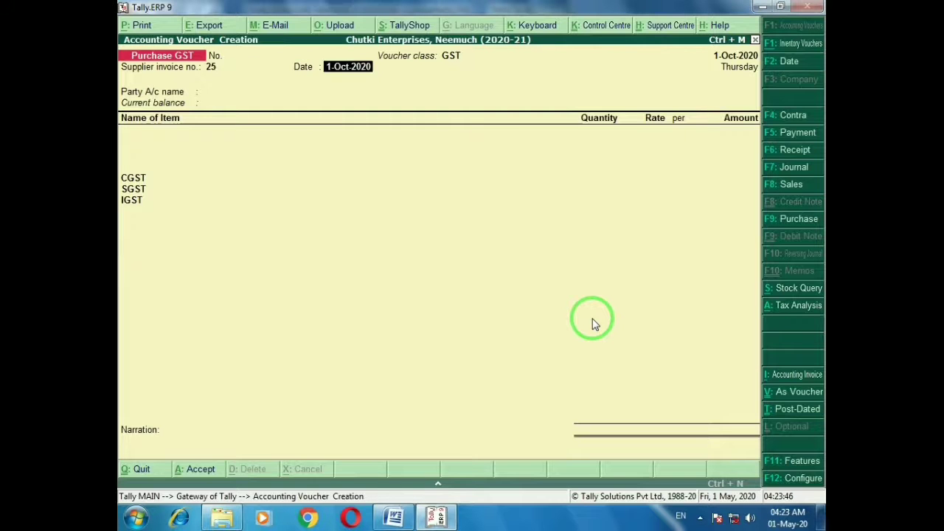
key(Return)
Check the supplier name in Word and start a new party ledger for it
key(alt+Tab)
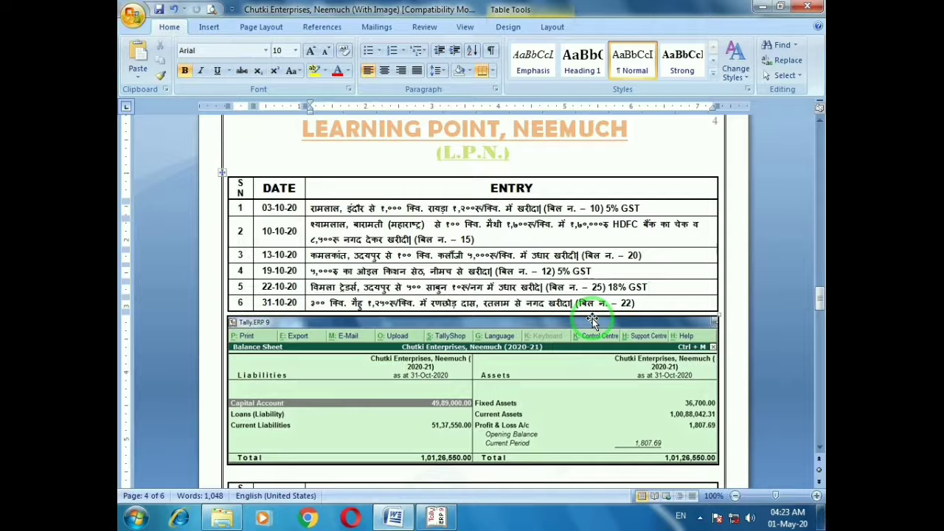
key(alt+Tab)
text(Vik)
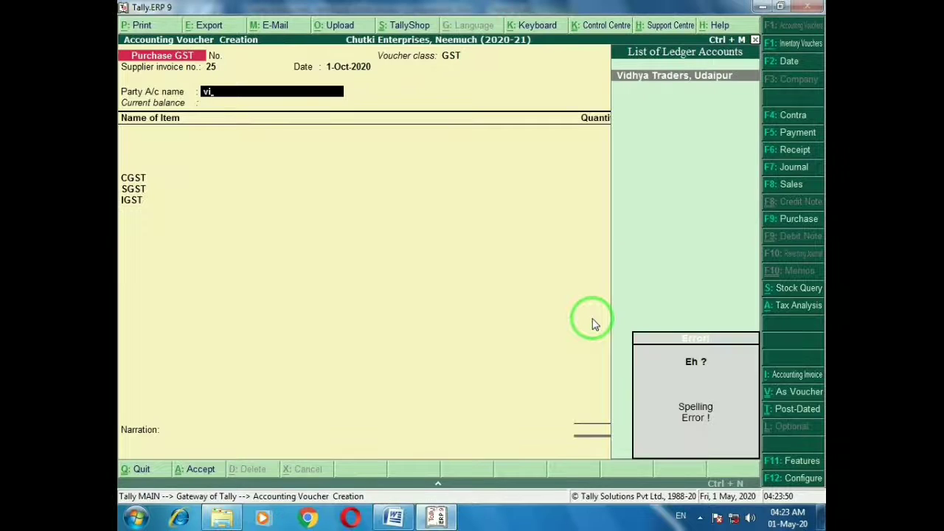
key(alt+c)
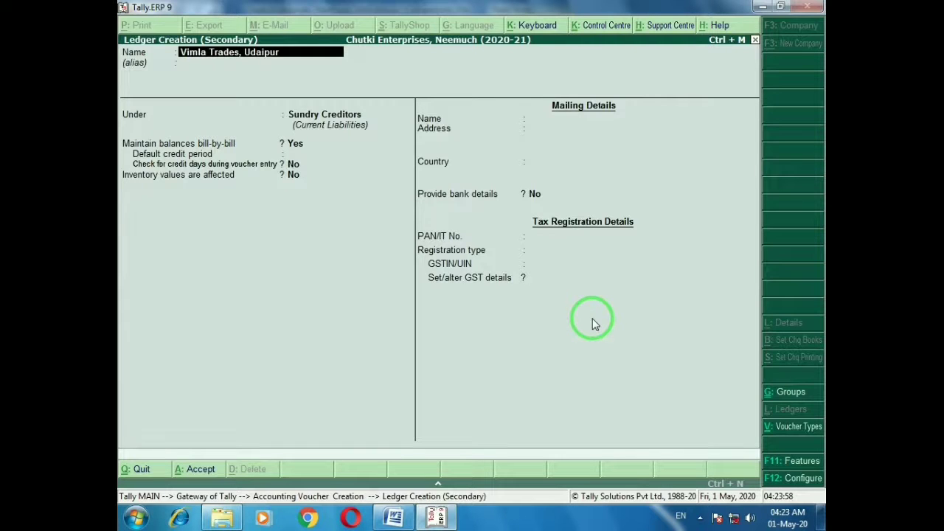
Save ledger Vimla Trades, Udaipur with address Udaipur, state Rajasthan and its GSTIN as party
key(Return)
key(Return)
key(Return)
key(Return)
key(Return)
key(Return)
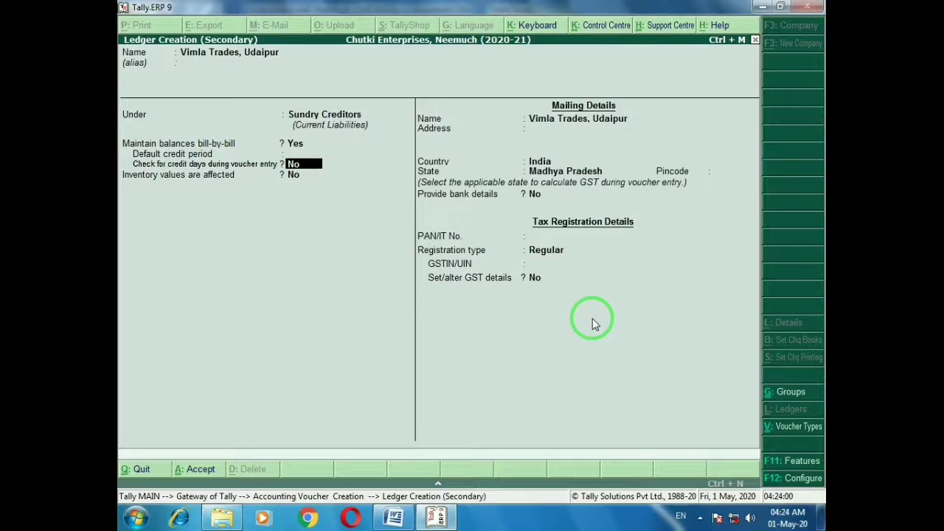
key(Up)
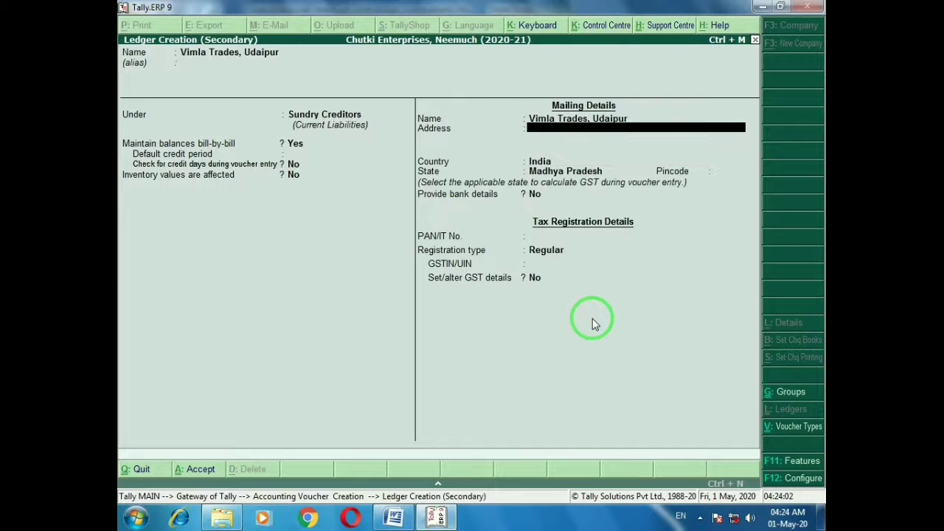
text(Udaipur)
key(Return)
key(Return)
key(Return)
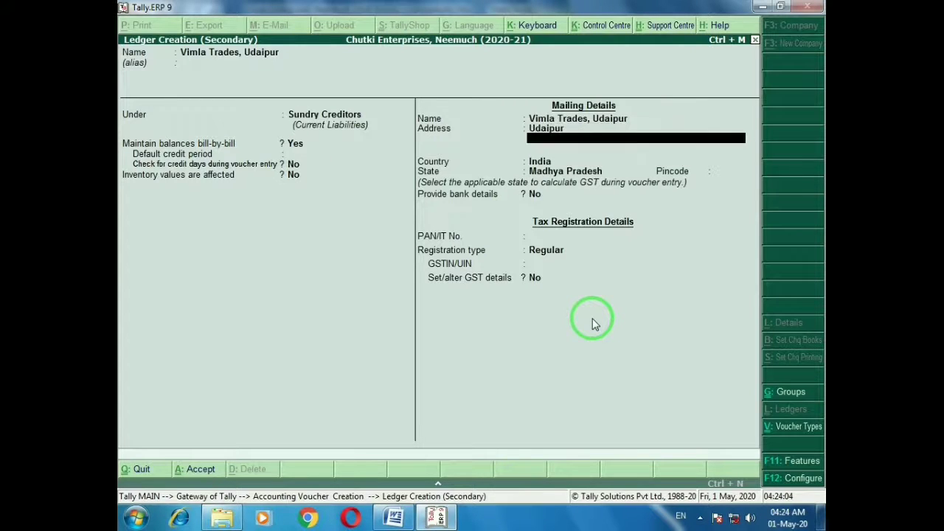
text(Ra)
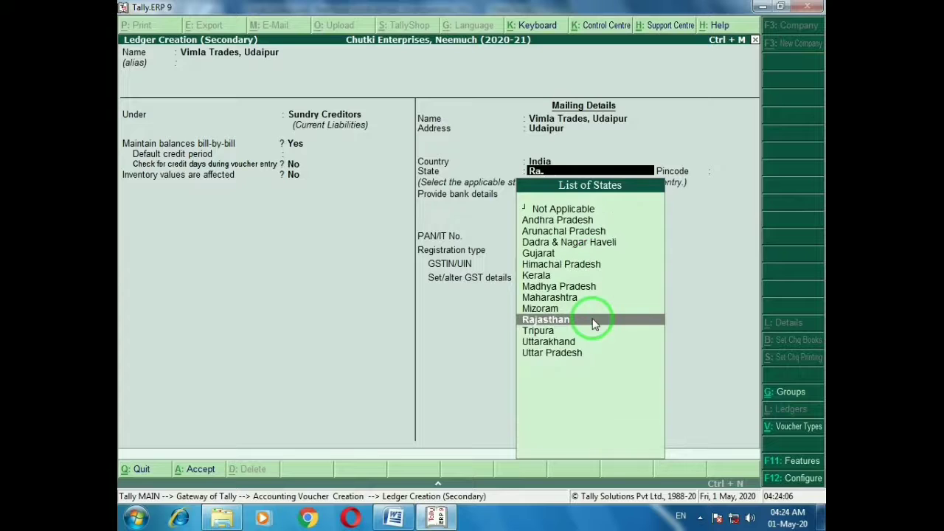
key(Return)
key(Return)
key(Return)
key(Return)
key(Return)
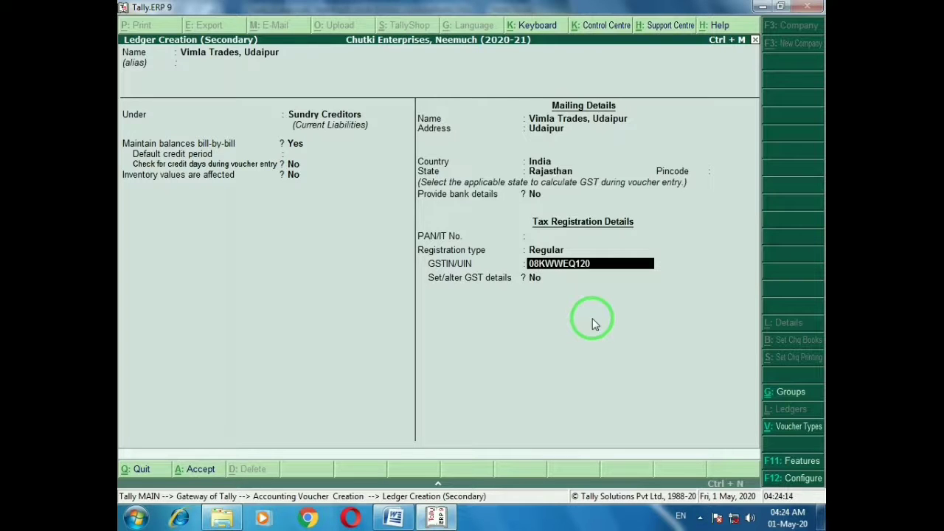
key(Return)
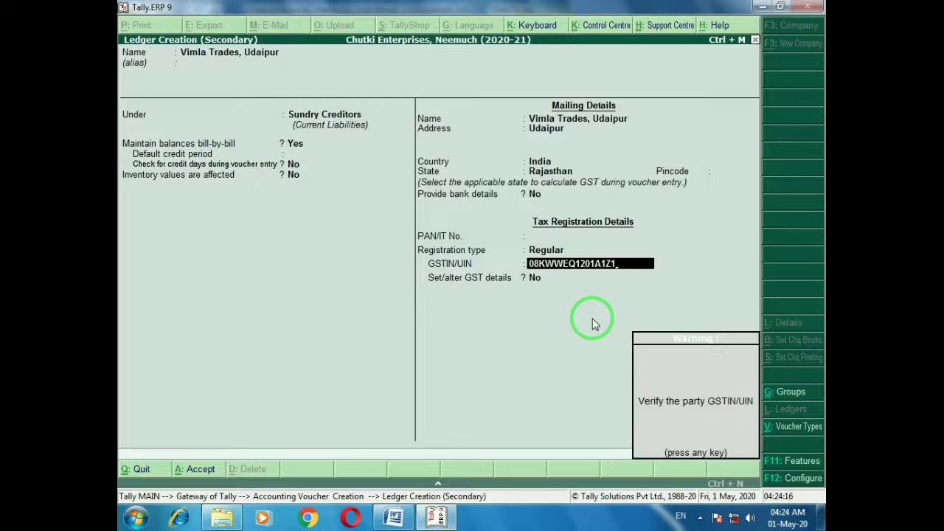
key(Return)
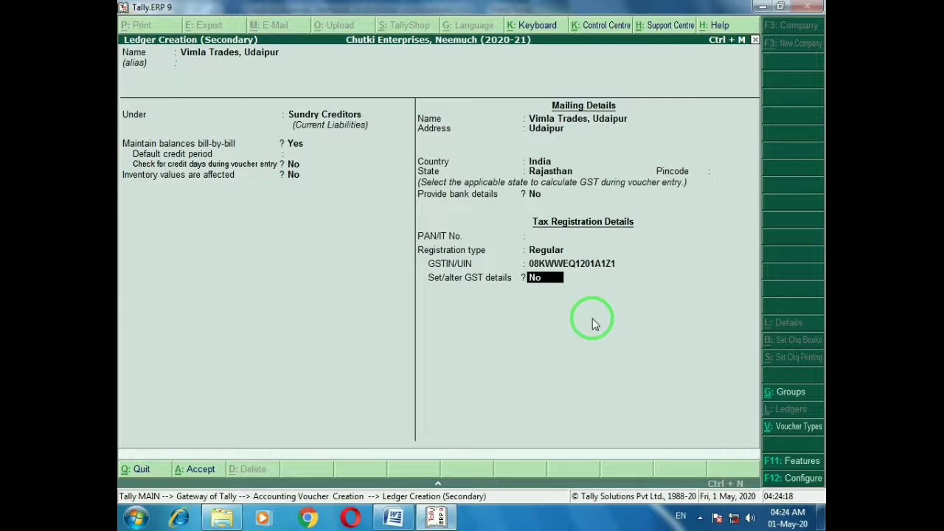
key(Return)
key(Return)
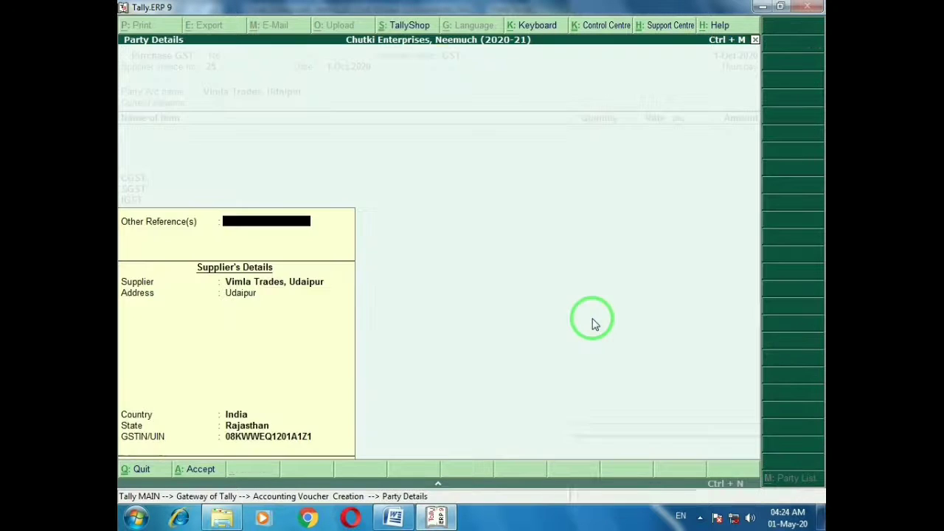
key(Return)
key(alt+Tab)
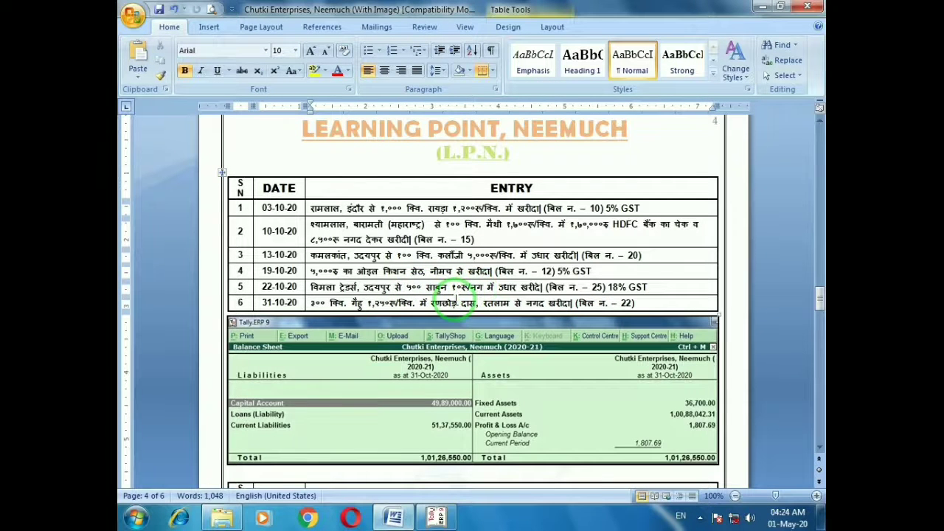
Add 500 Nos. of Soap at rate 10 (5,000.00) and save the purchase voucher
key(alt+Tab)
text(5)
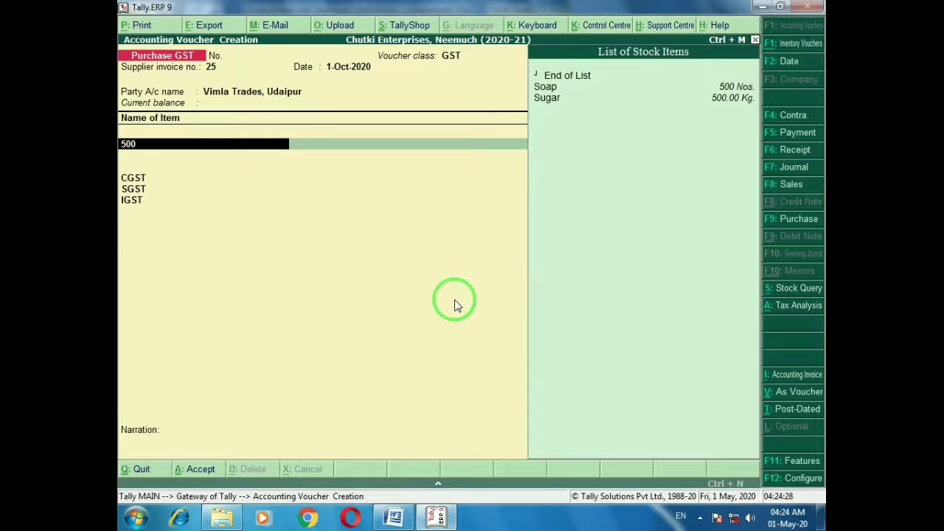
key(Down)
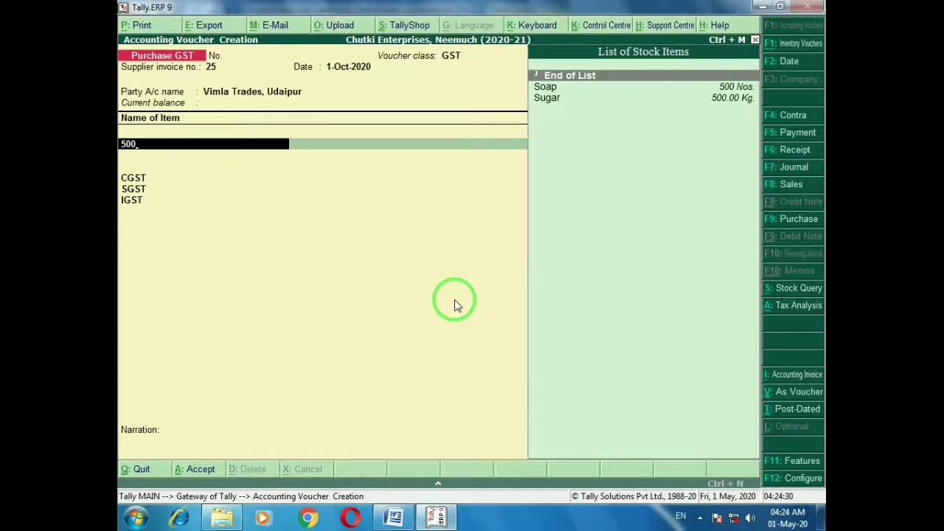
key(Down)
key(Return)
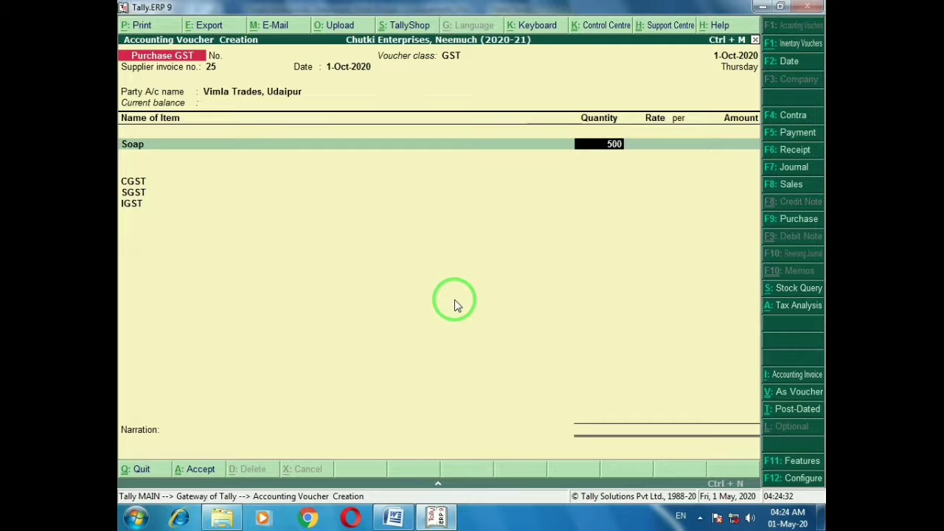
text(500)
key(Return)
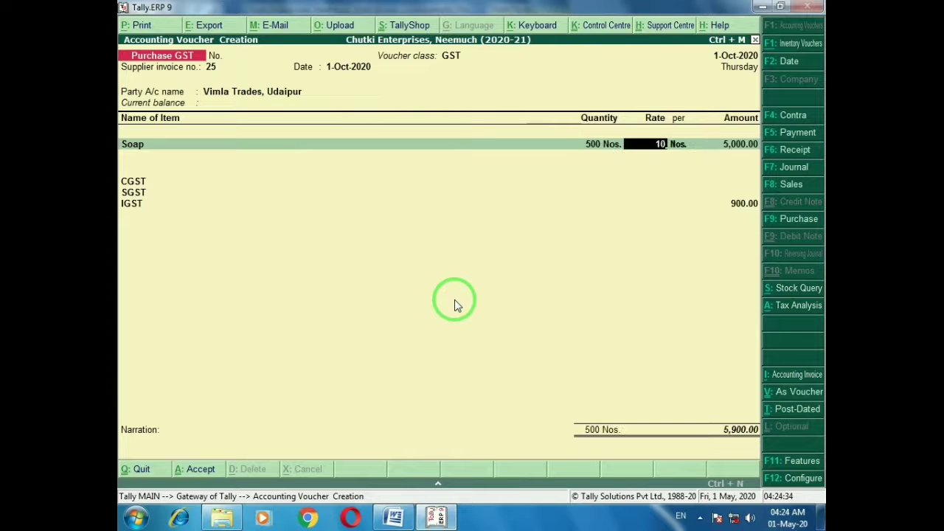
key(Return)
key(Return)
key(Return)
key(Return)
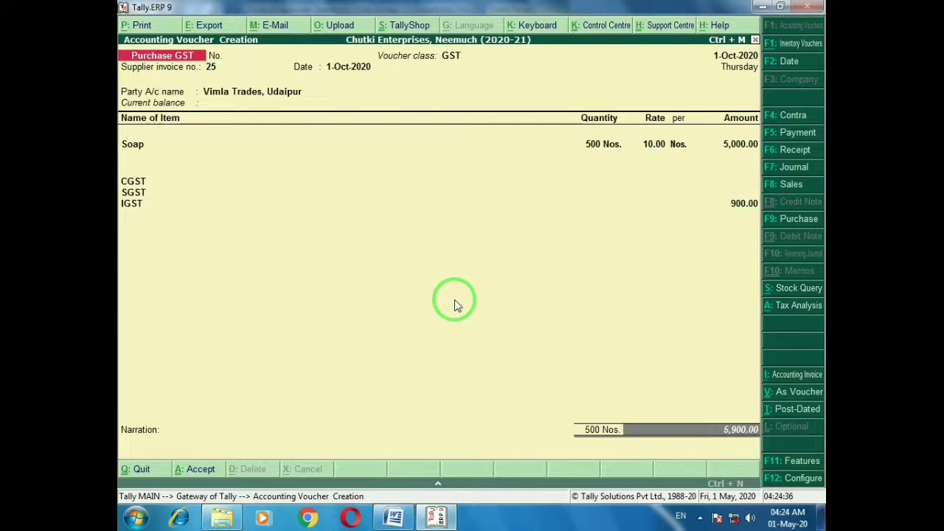
key(Return)
key(Return)
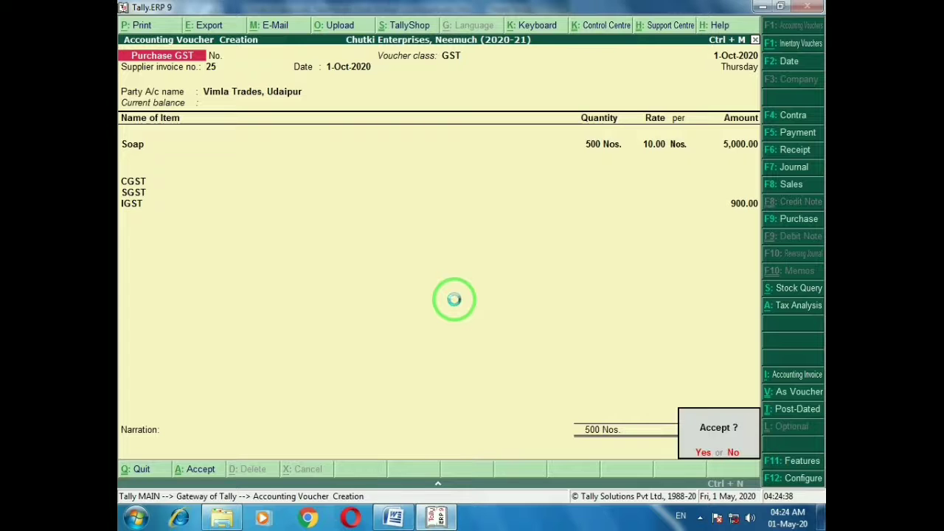
key(Return)
key(alt+Tab)
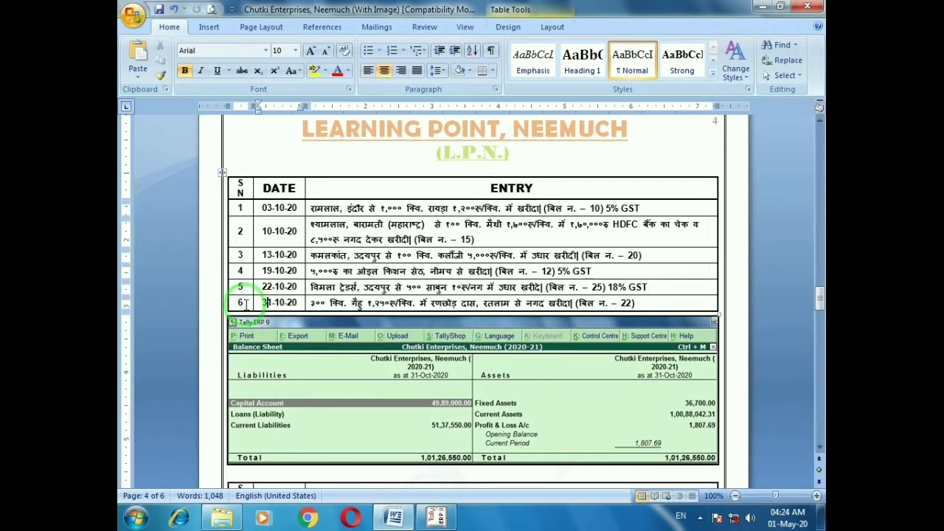
Date the new blank purchase voucher 31-Oct-2020, then check entry 6 in Word
key(alt+Tab)
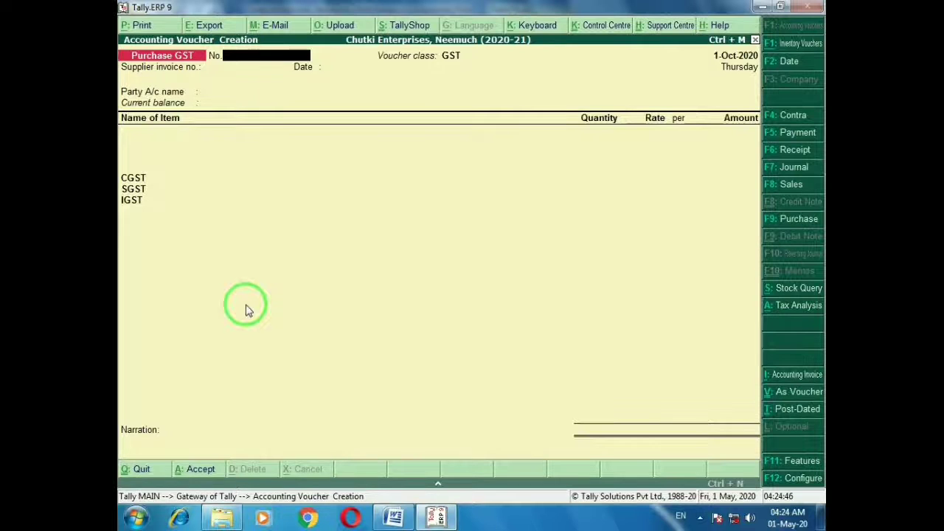
key(F2)
text(31-10)
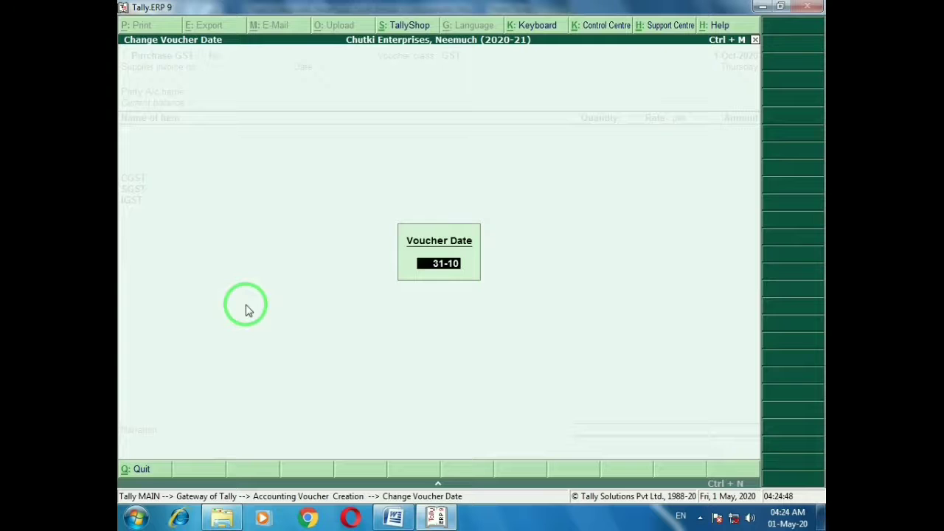
key(Return)
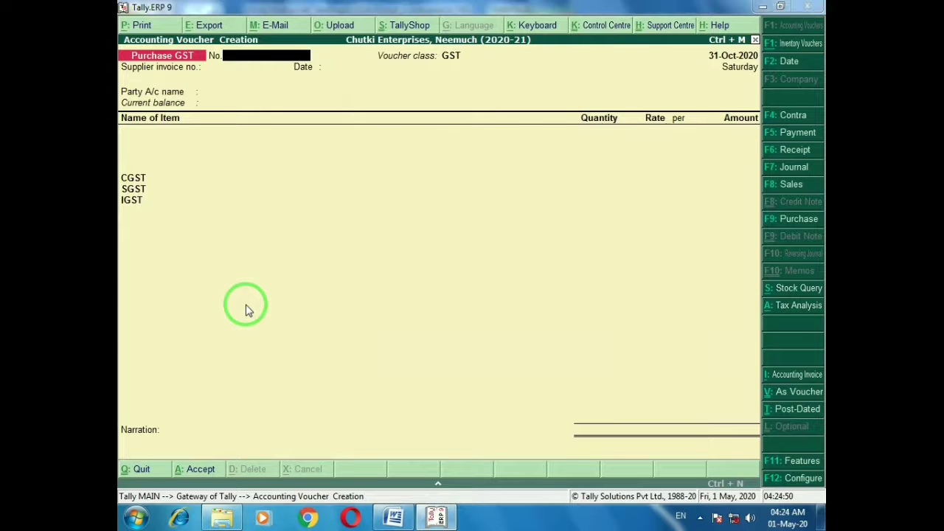
key(alt+Tab)
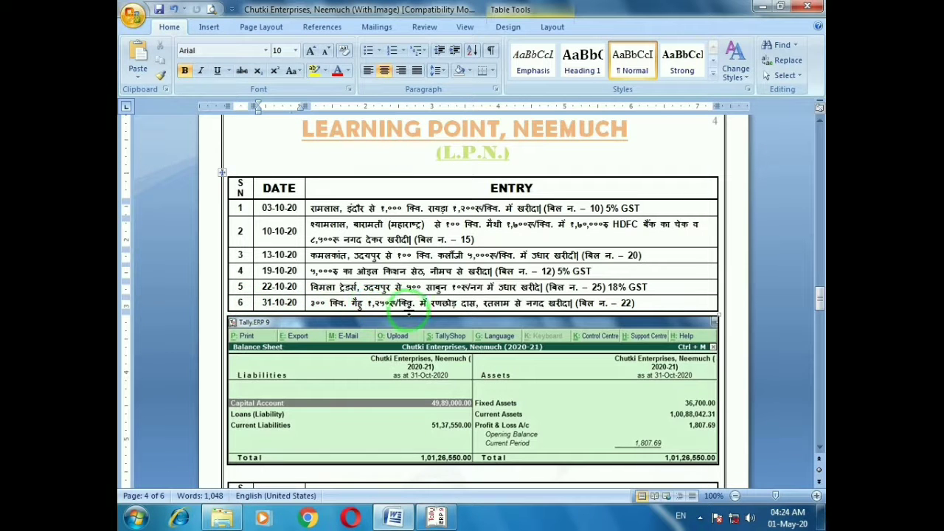
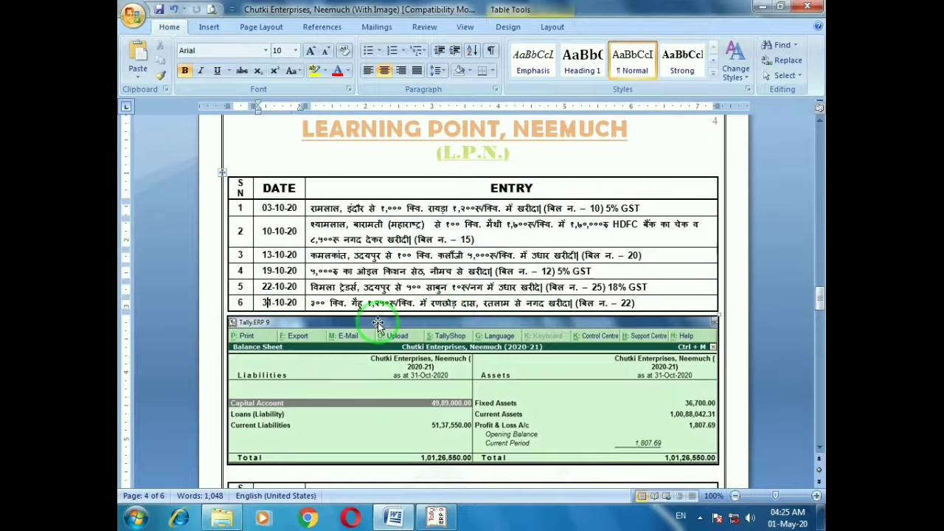
Enter supplier invoice number 22 and pick the Ratlam supplier as the party
key(alt+Tab)
key(Return)
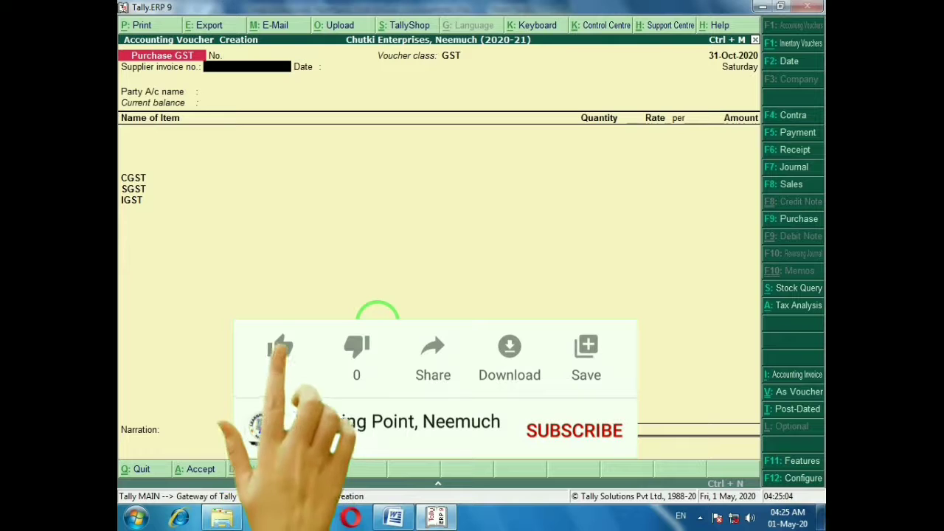
text(22)
key(Return)
key(Return)
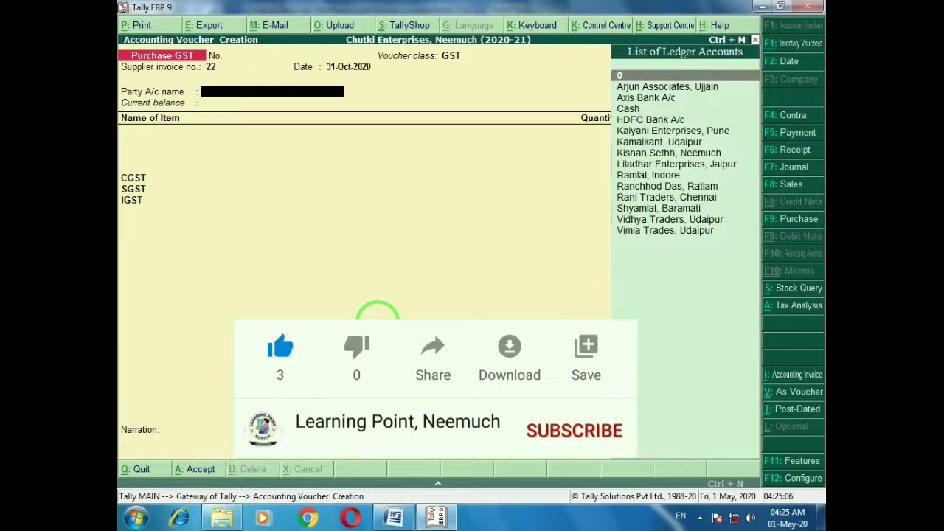
text(Ran)
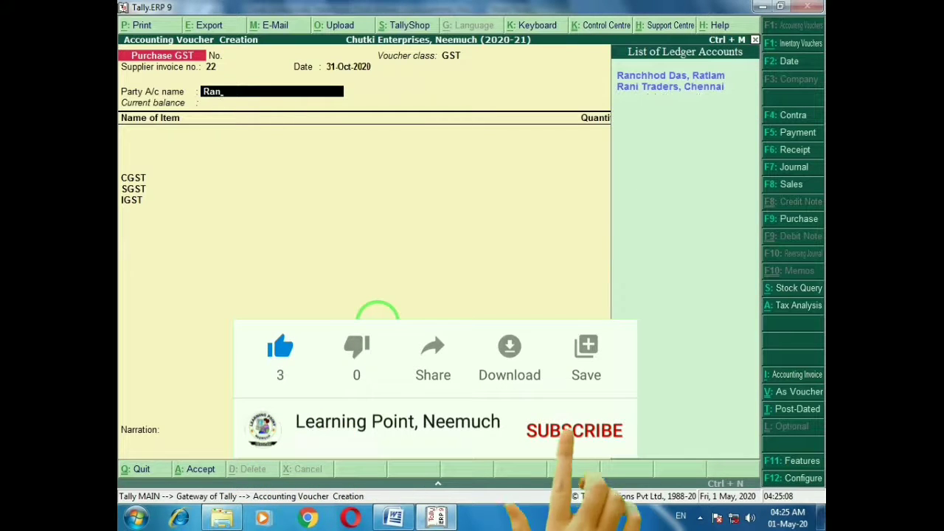
key(Return)
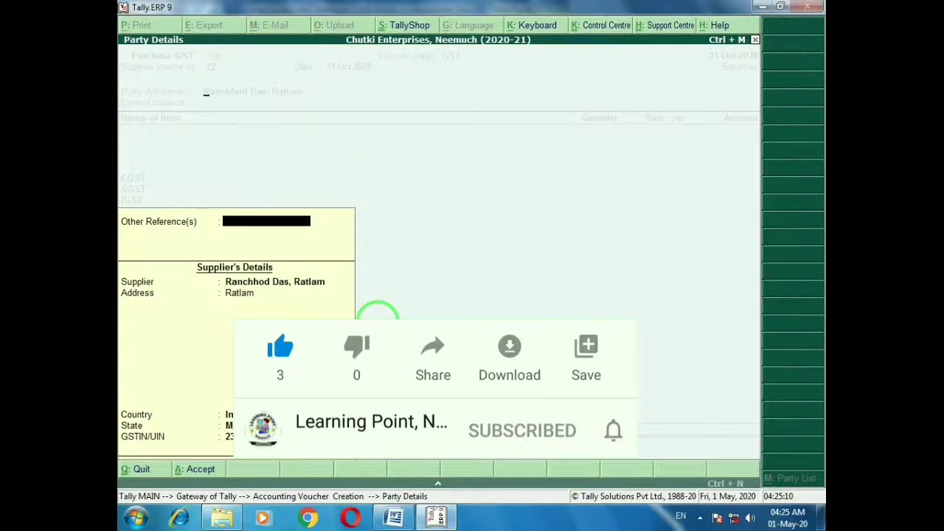
Change the party account to Cash, keeping the Ratlam supplier with Regular registration in party details
key(Escape)
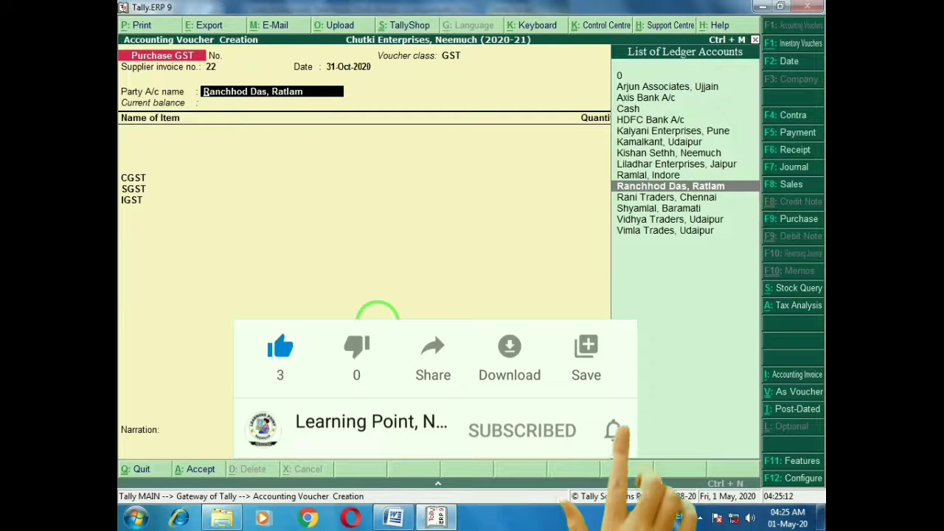
key(End)
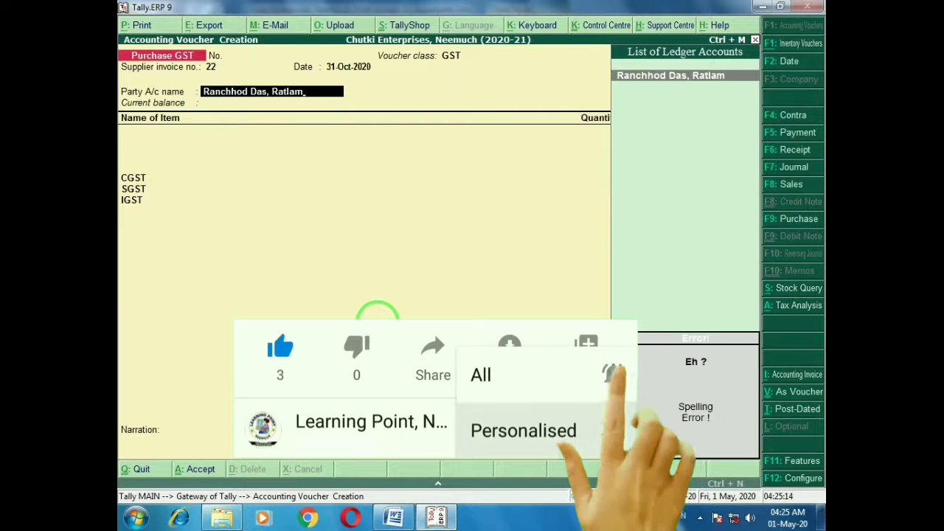
key(Escape)
text(c)
key(Return)
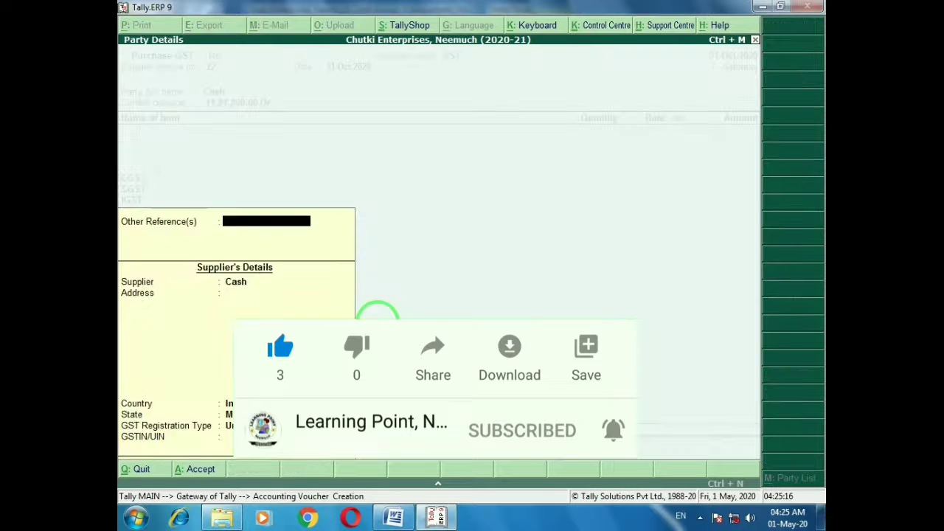
key(Return)
key(ctrl+alt+v)
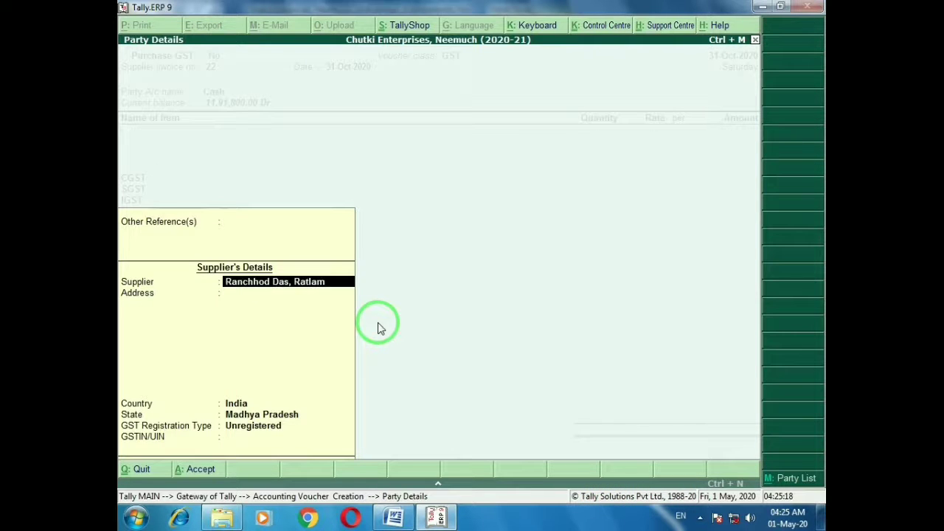
key(Return)
key(Return)
key(Return)
key(Return)
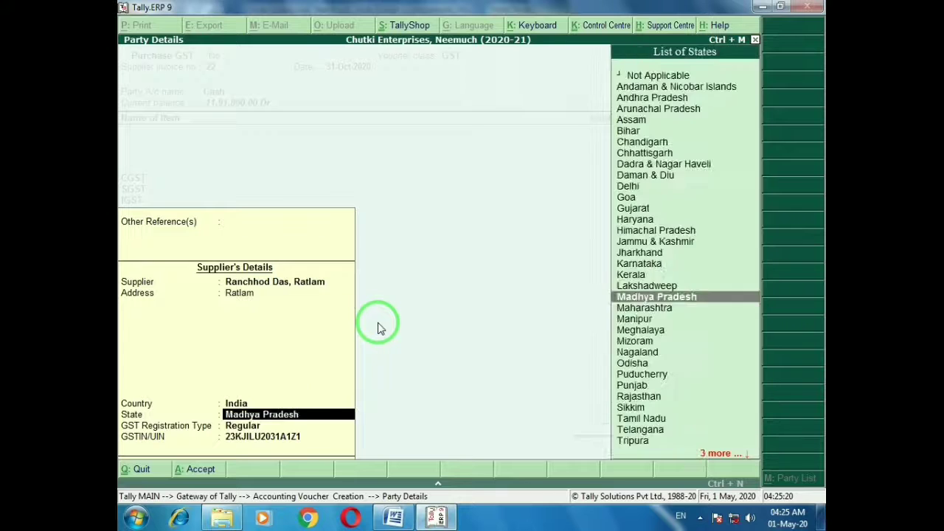
key(Return)
key(Return)
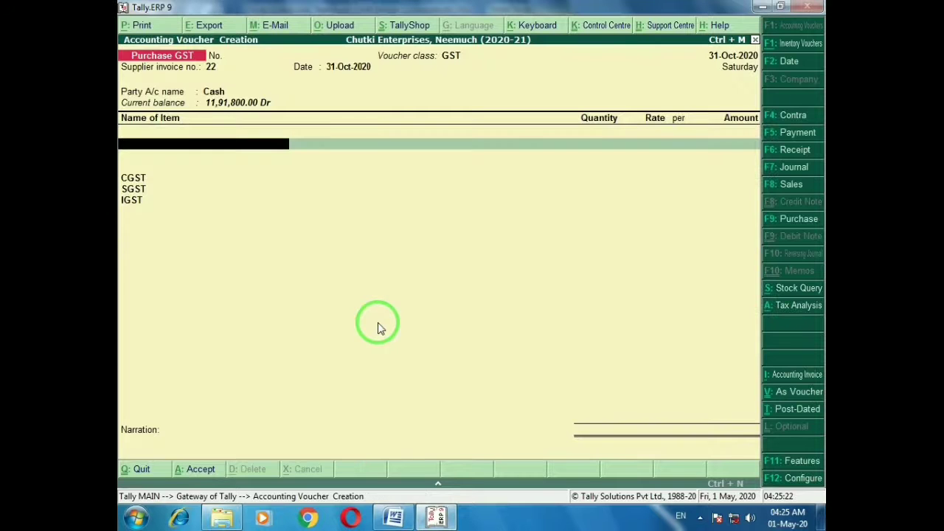
Add 300 Qtl Wheat at 1,250 (3,75,000) and save the purchase voucher
key(alt+Tab)
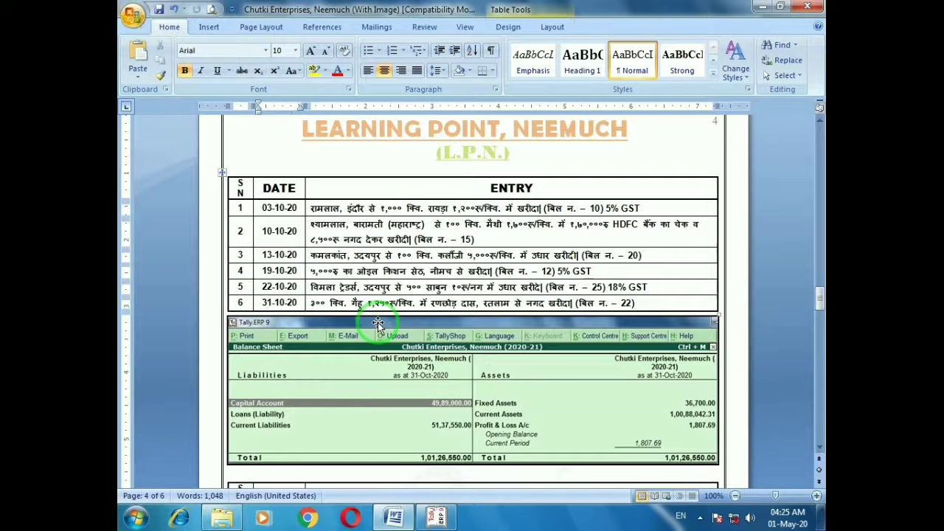
key(alt)
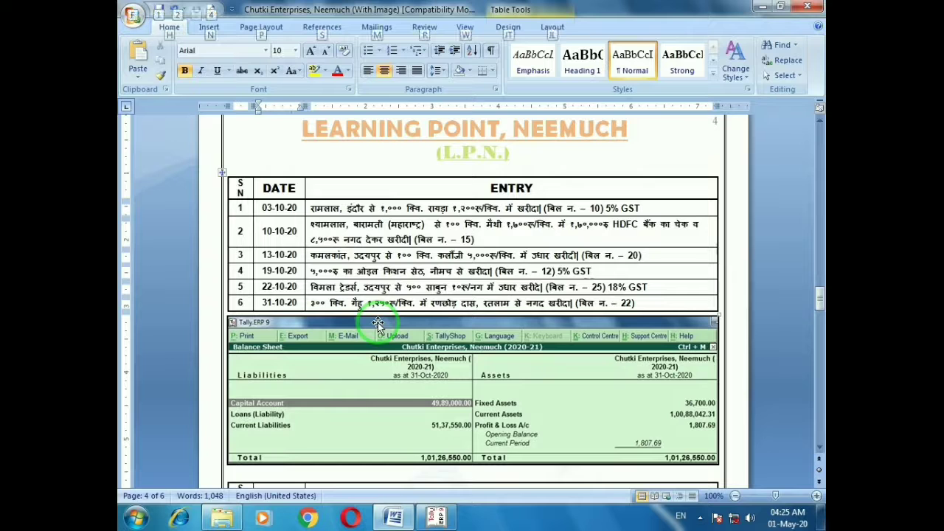
key(alt+Tab)
text(W)
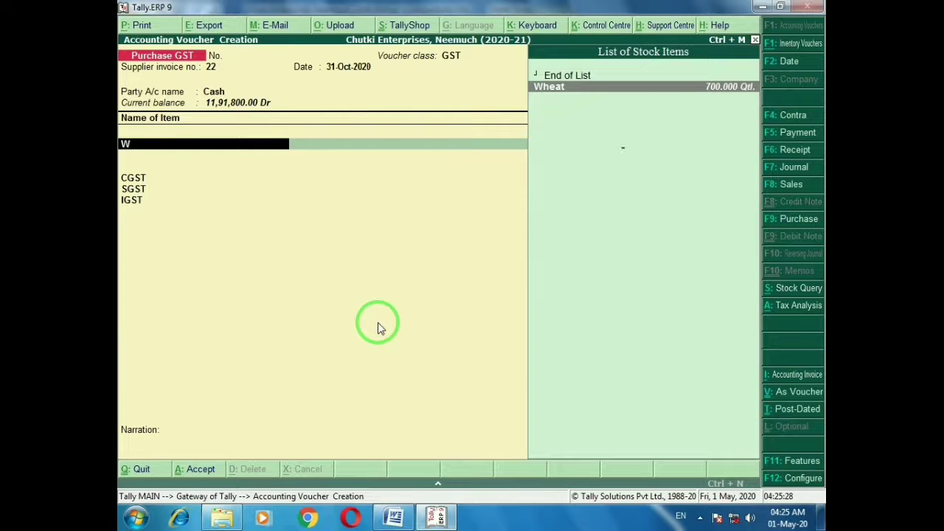
key(Return)
text(300)
key(Return)
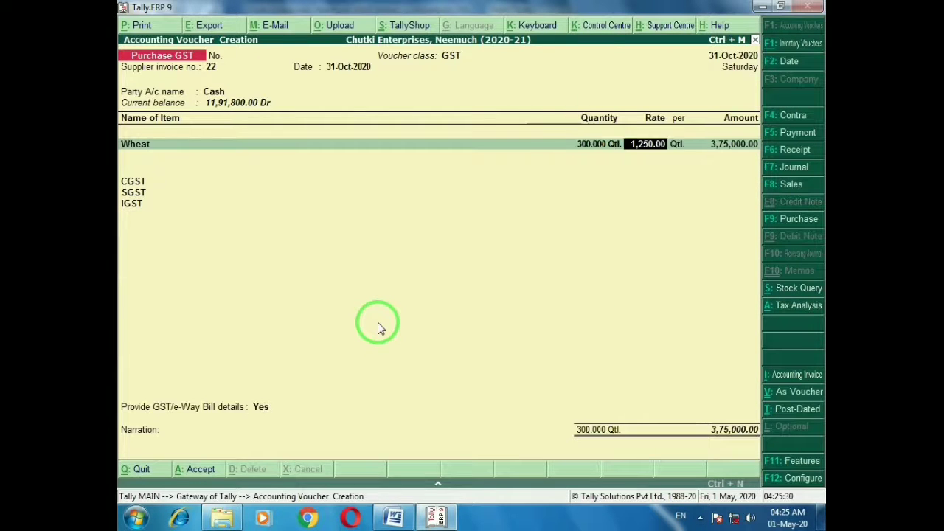
key(Return)
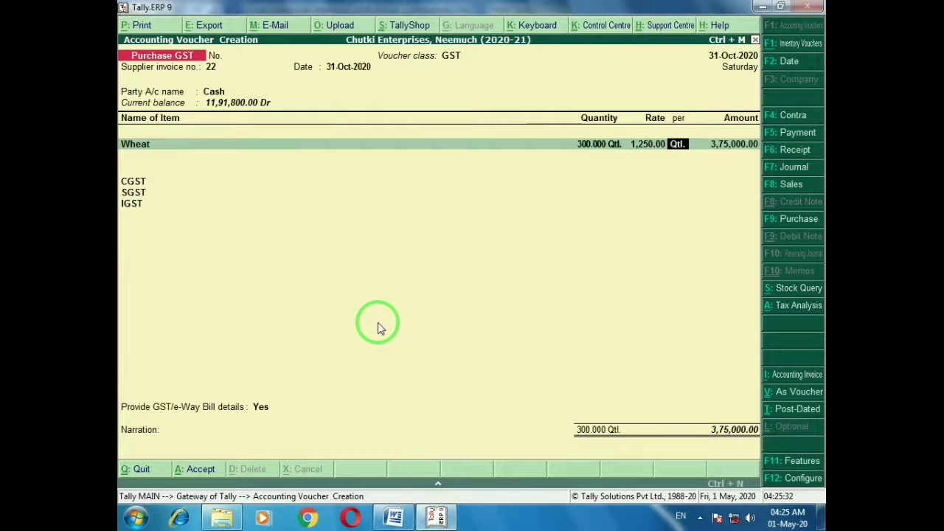
key(ctrl+a)
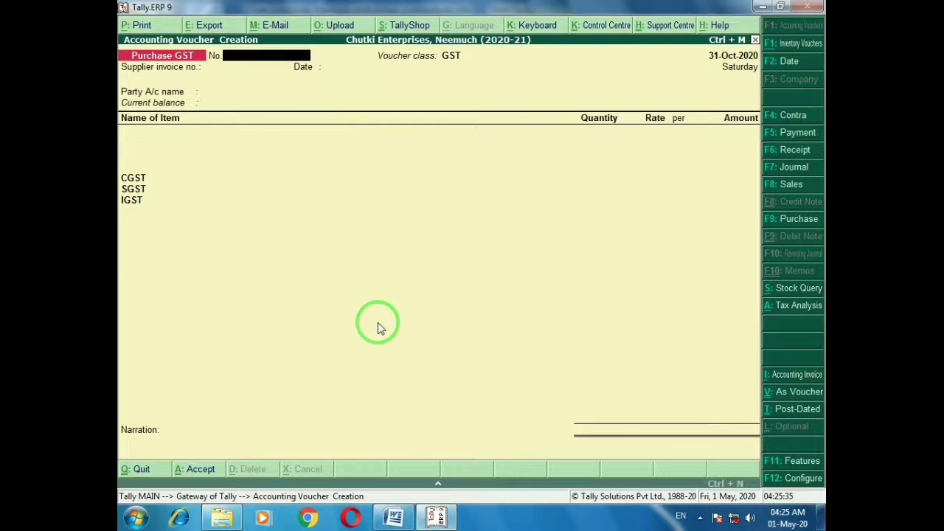
key(alt+Tab)
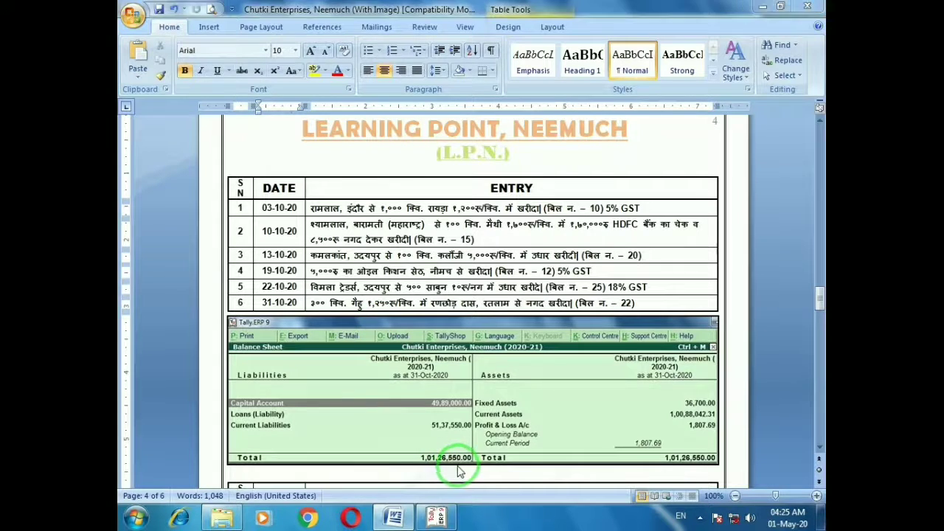
Quit the blank voucher to the Gateway of Tally and open the Balance Sheet
key(alt+Tab)
key(Escape)
key(Return)
key(Escape)
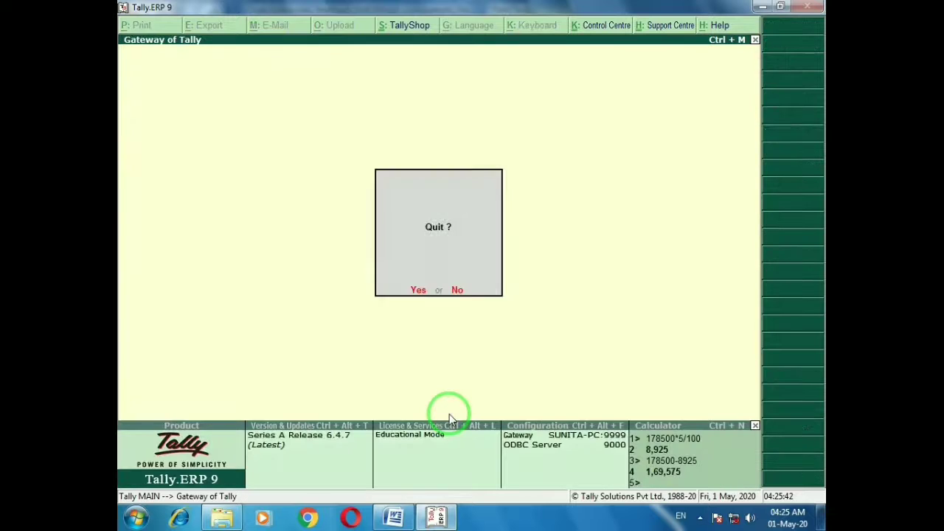
key(Escape)
key(b)
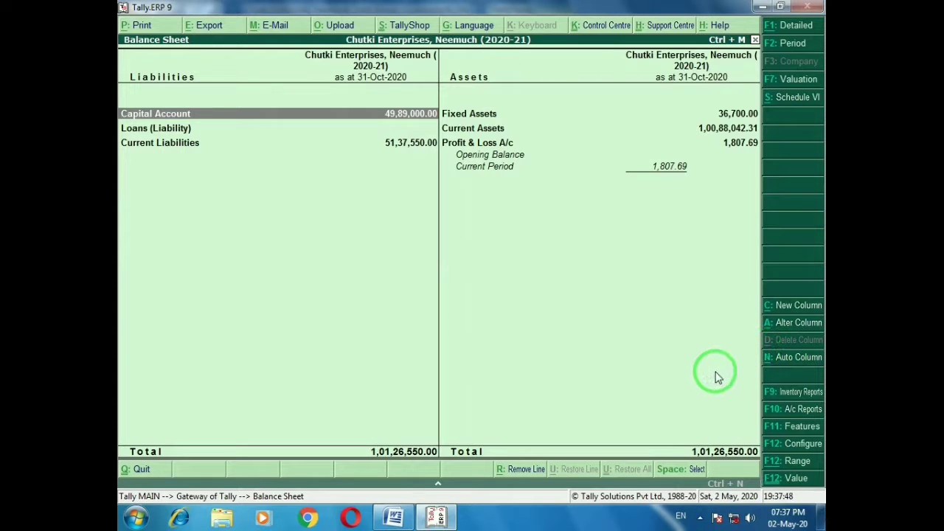
Compare the Balance Sheet total of 1,01,26,550.00 with the worksheet, then close the report
key(alt+Tab)
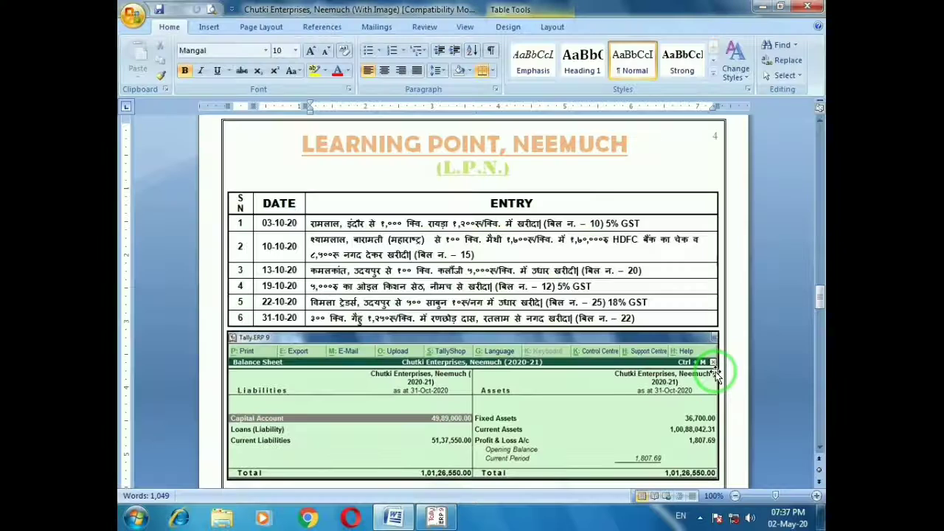
click(818, 449)
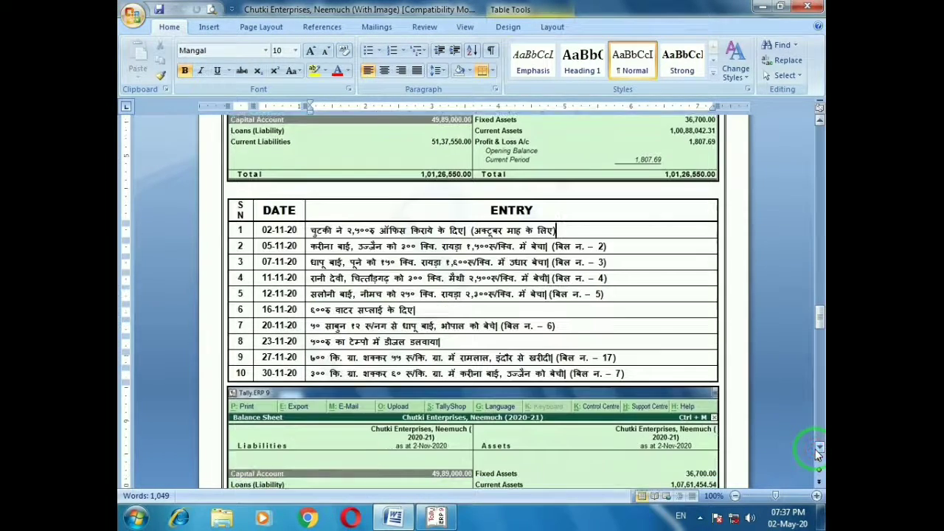
click(817, 452)
click(818, 452)
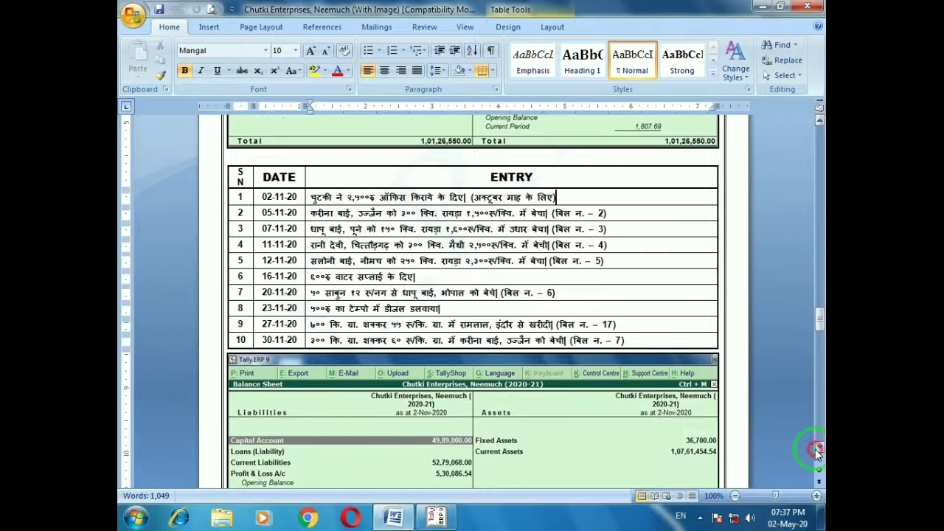
click(817, 451)
click(818, 452)
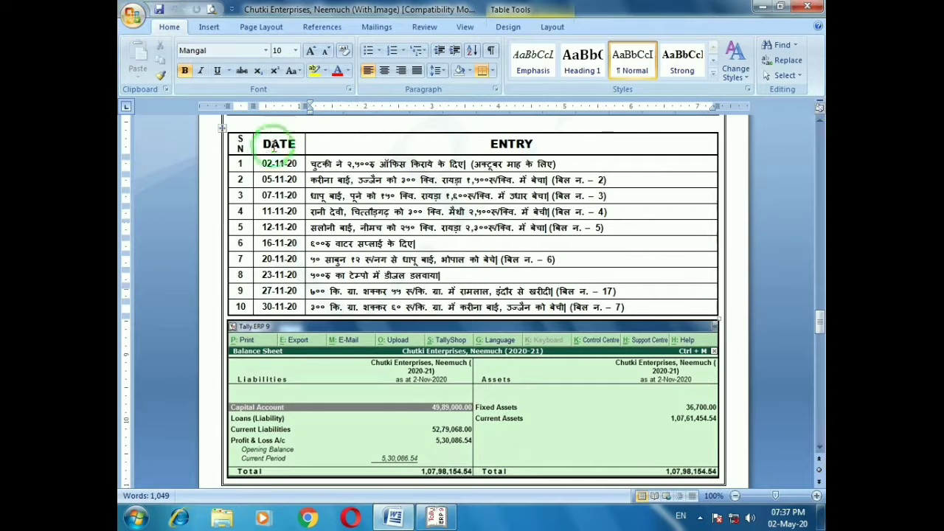
click(563, 164)
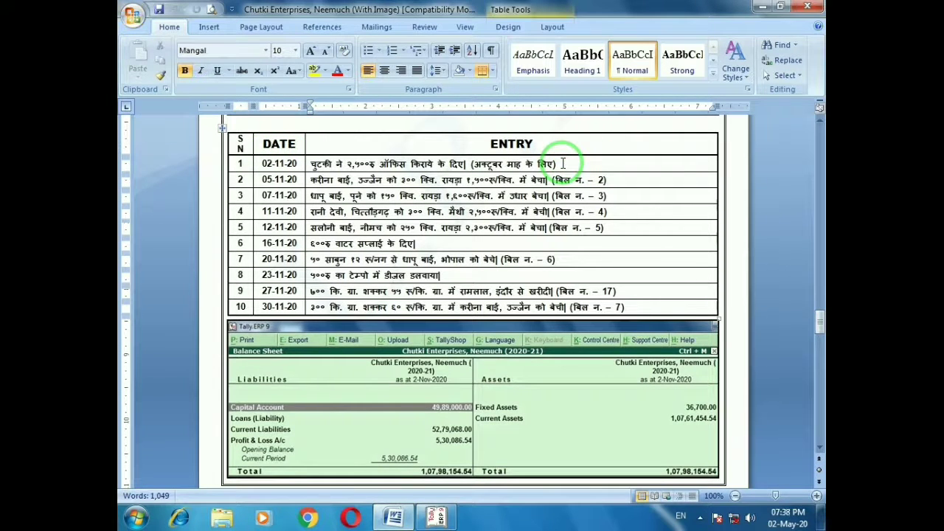
key(alt+Tab)
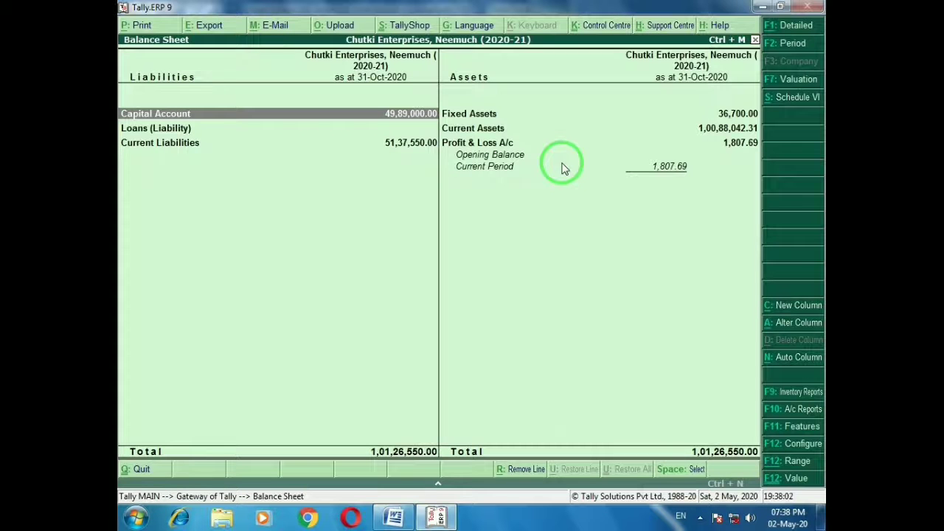
key(Escape)
Save Payment voucher 9 debiting Office Rent 2,500 against Cash
key(Up)
key(Up)
key(Up)
key(Up)
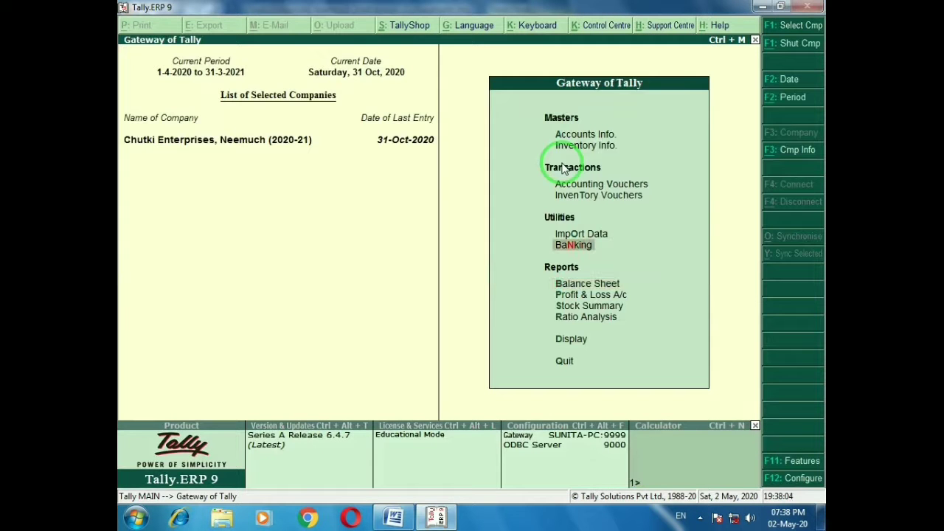
key(Return)
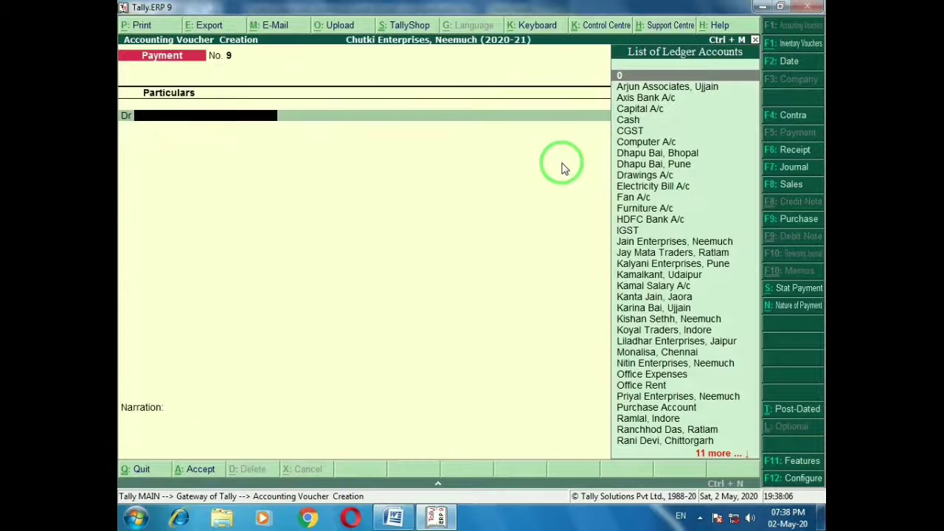
key(F2)
text(2)
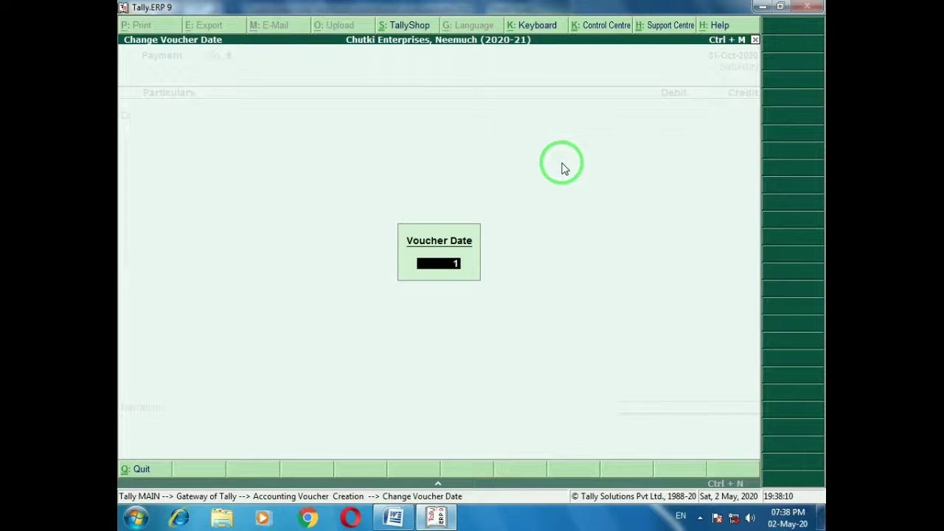
text(-11)
key(Return)
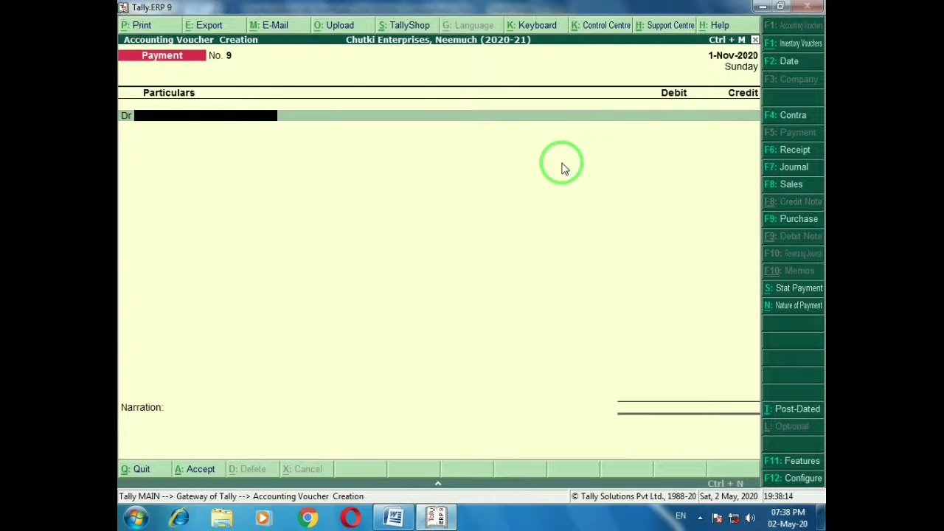
text(Off)
key(Down)
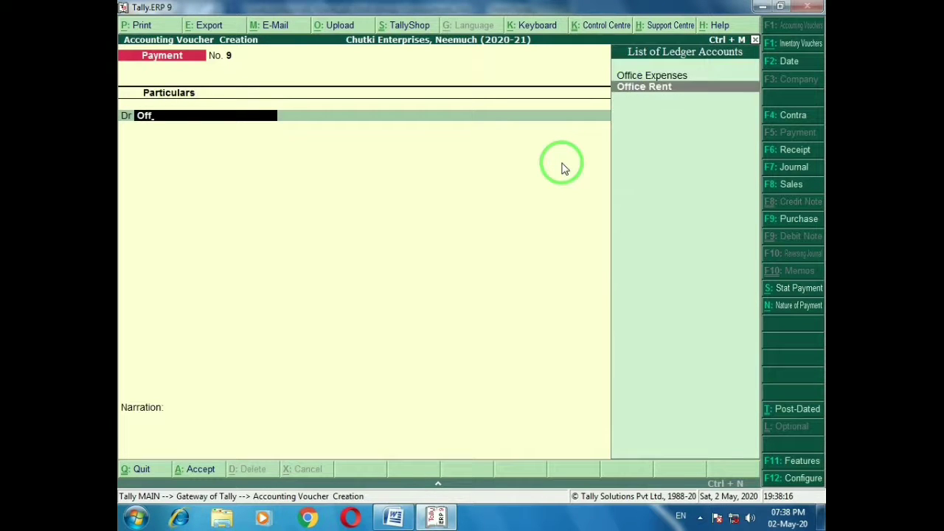
key(Return)
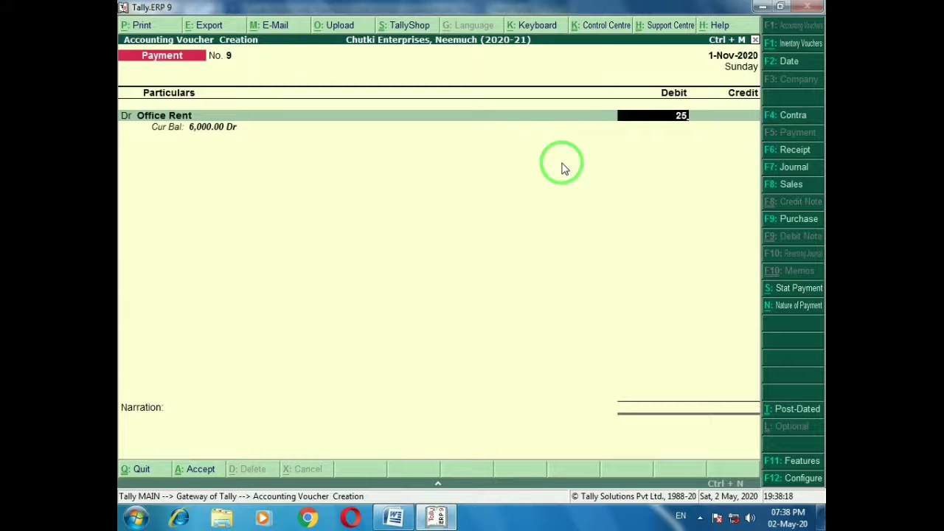
text(2500)
key(Return)
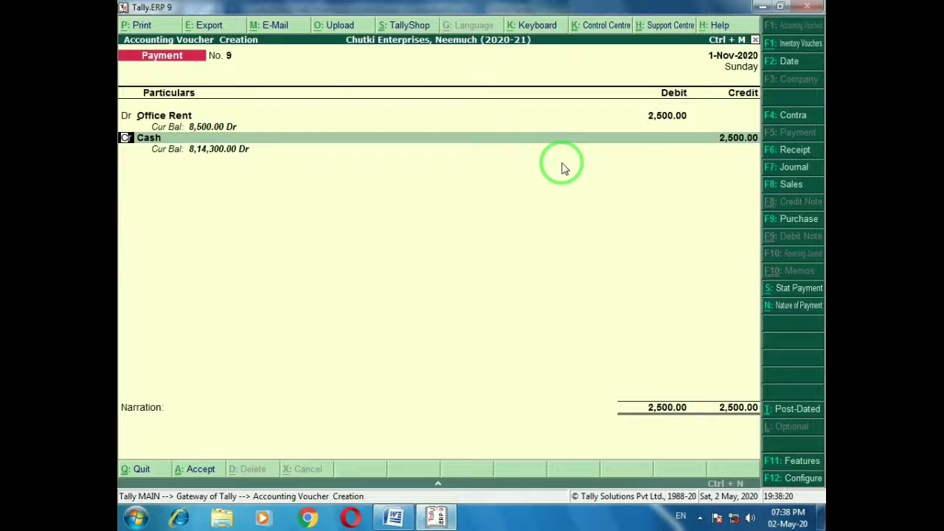
key(ctrl+a)
Reopen payment voucher 9, set its date to 2-11-2020, and save it again
key(alt+Tab)
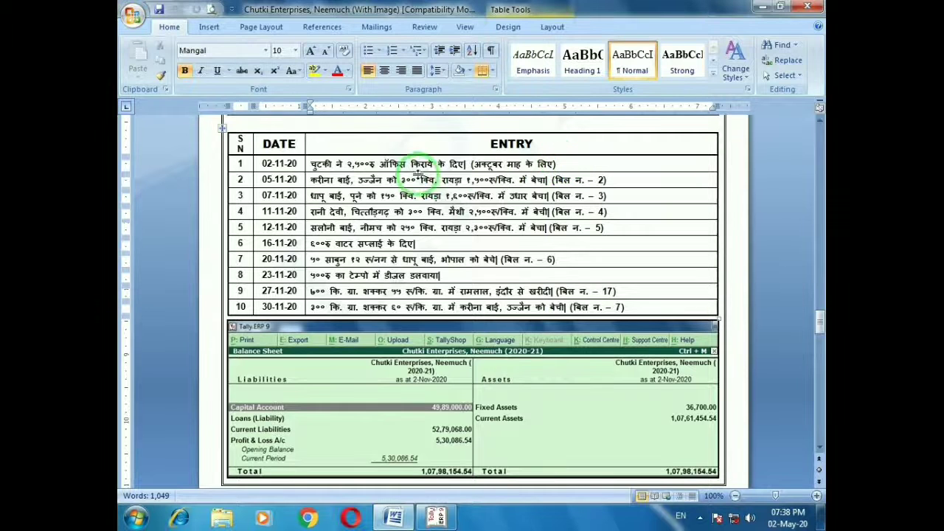
key(alt+Tab)
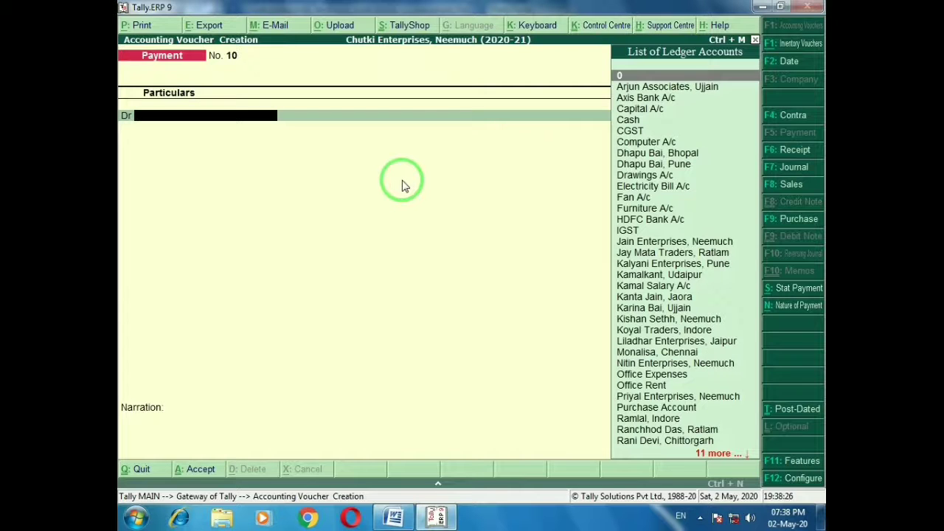
key(Page_Up)
key(F2)
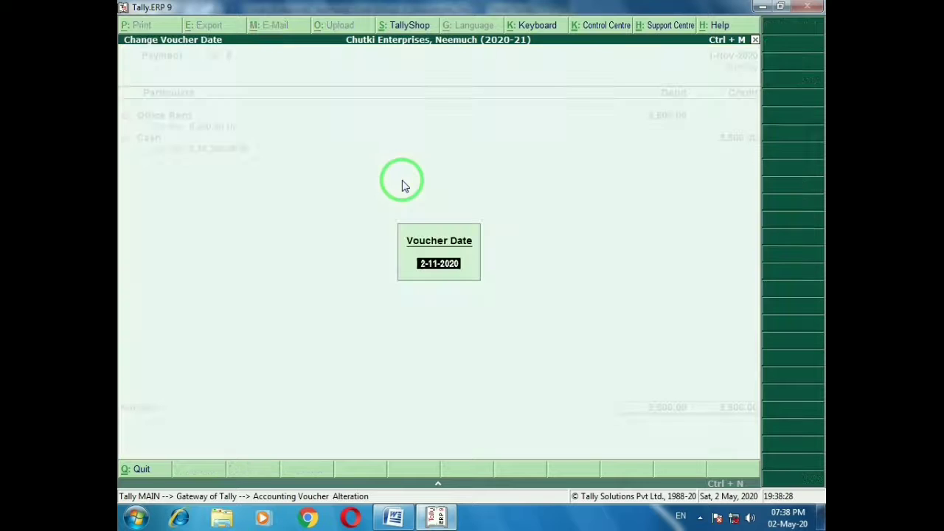
key(Return)
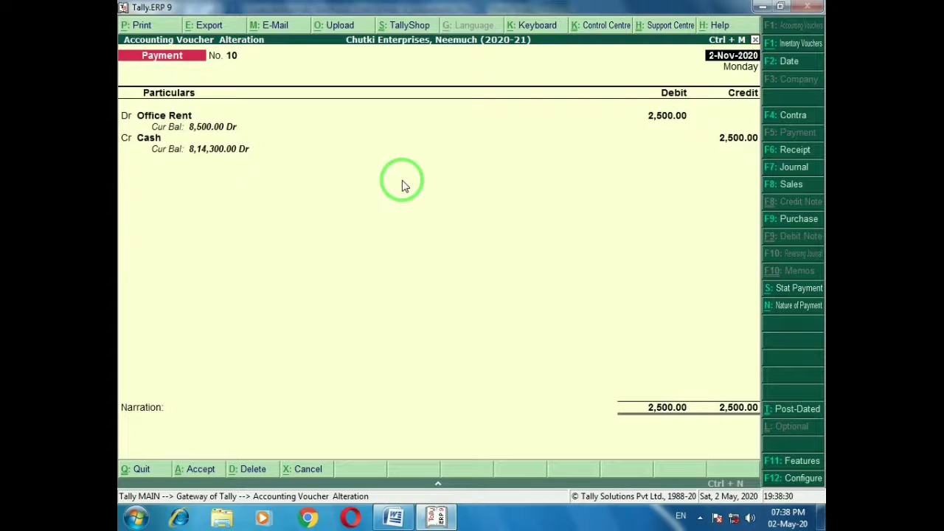
key(ctrl+a)
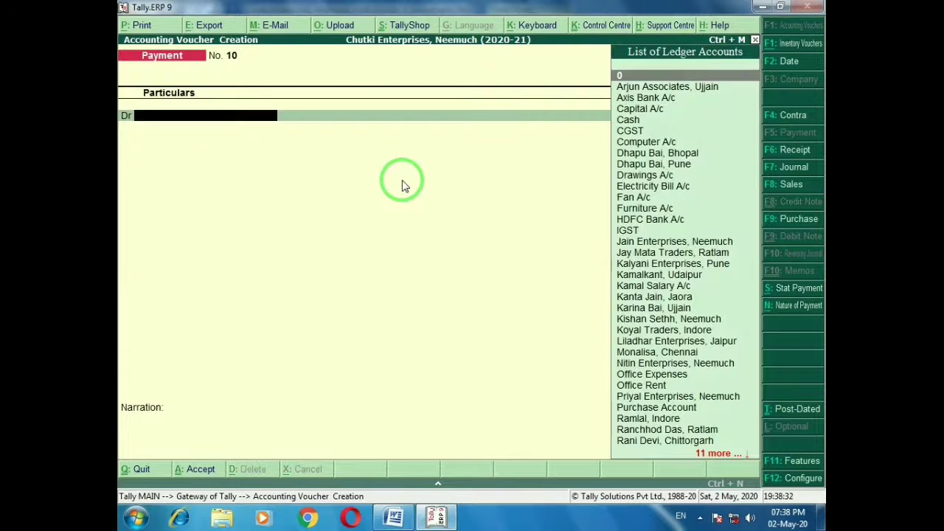
key(alt+Tab)
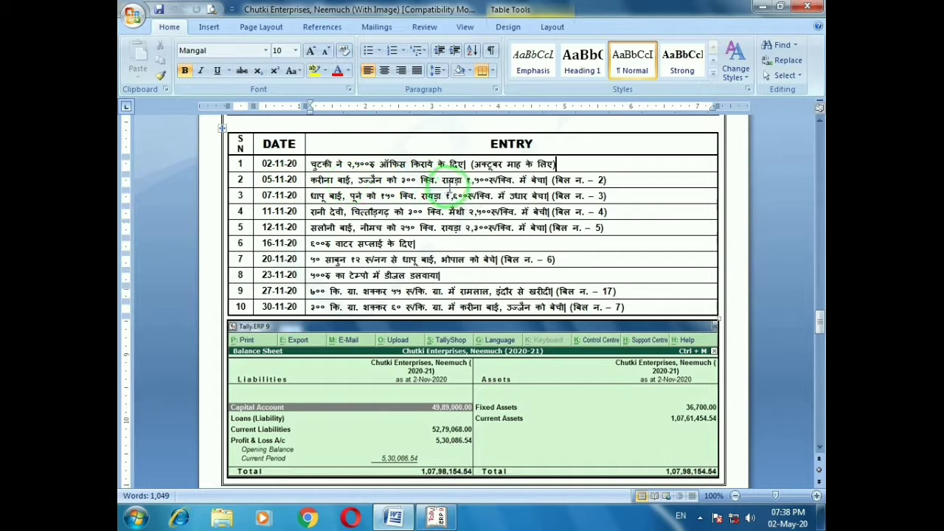
Mark entry 2 in Word and start a Sales GST voucher with the GST class
click(619, 181)
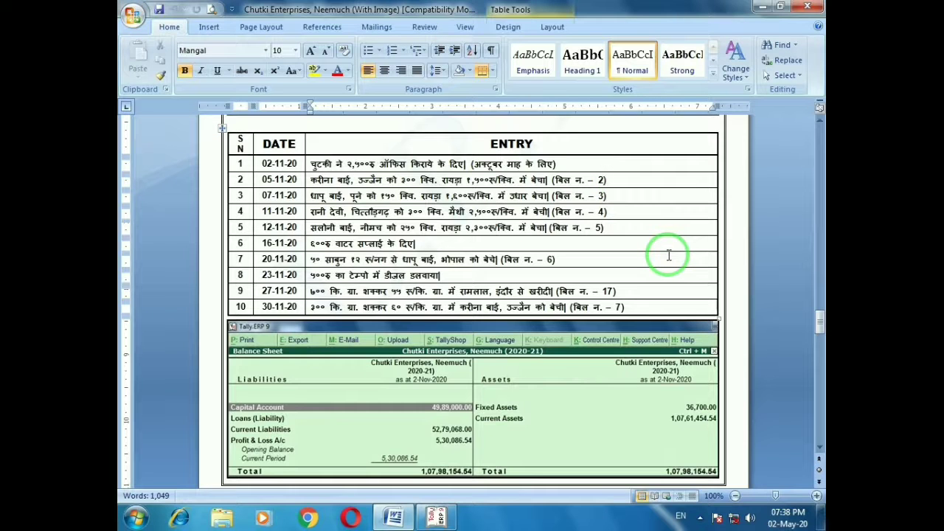
key(alt+Tab)
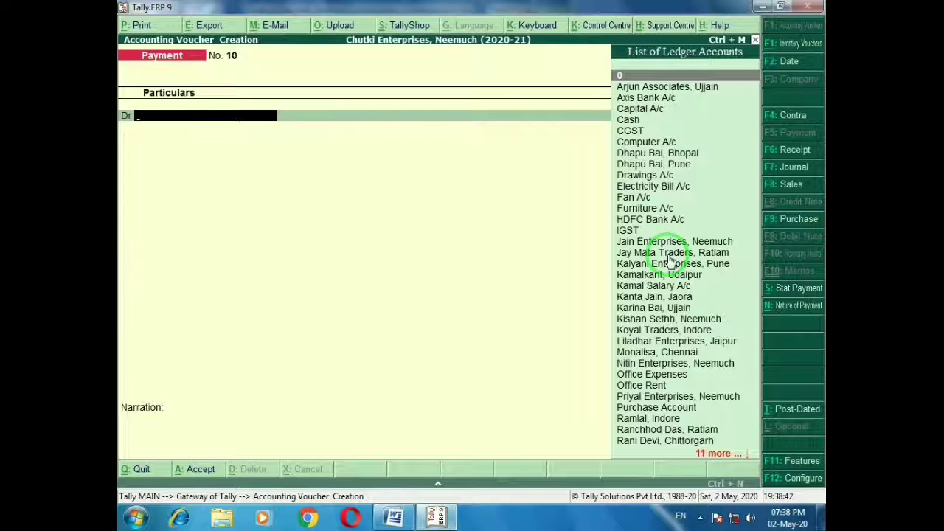
click(801, 186)
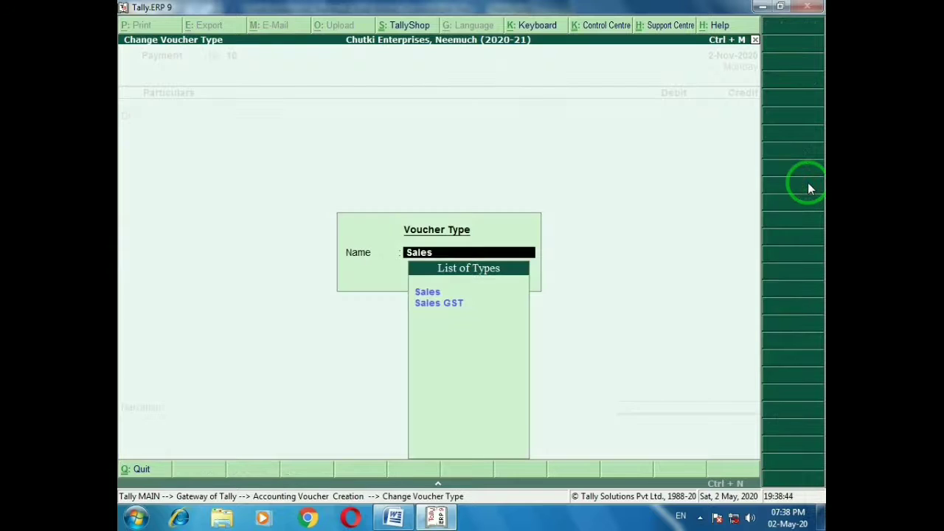
key(Down)
key(Return)
key(Down)
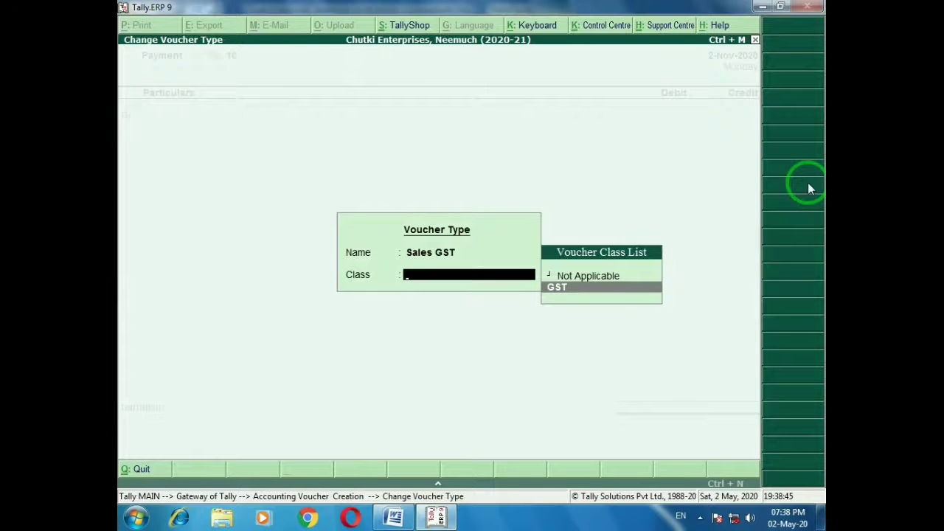
key(Return)
Select the Ujjain customer as party and Mustard as the stock item
key(Return)
text(Kar)
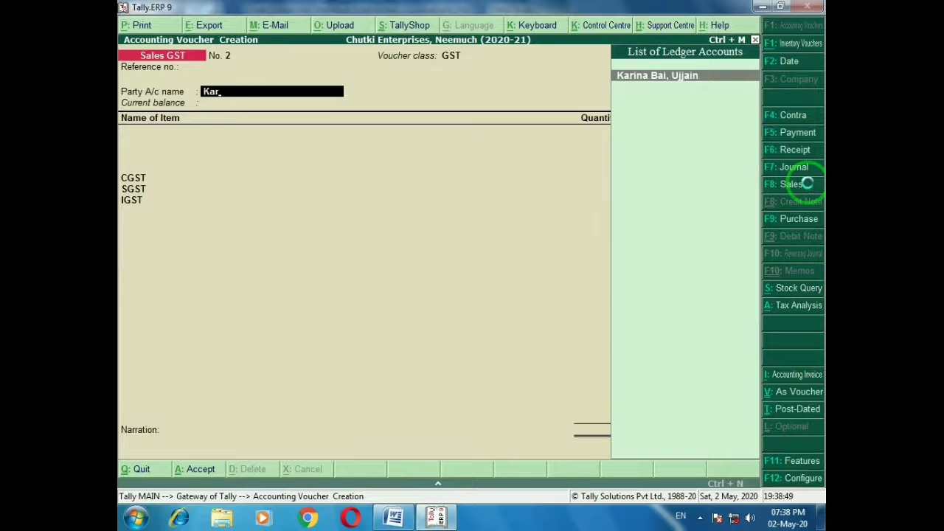
key(Return)
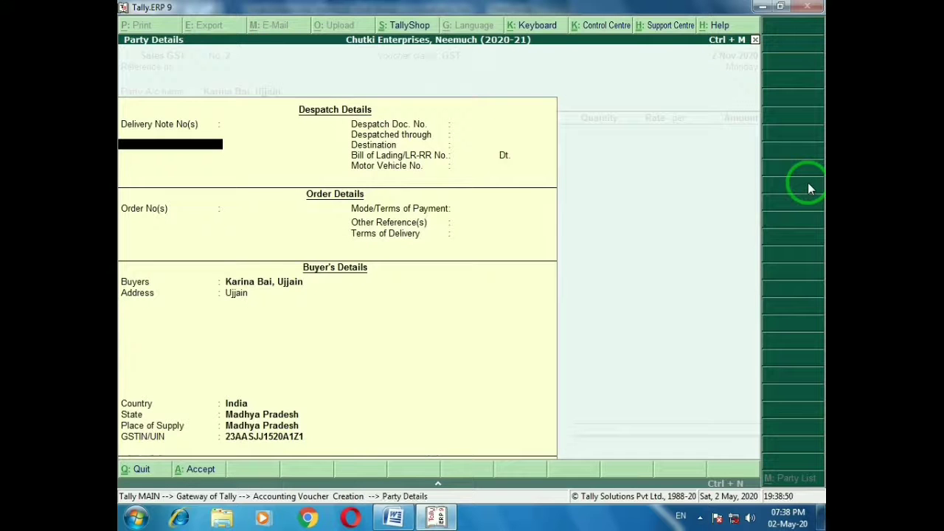
key(ctrl+a)
text(M)
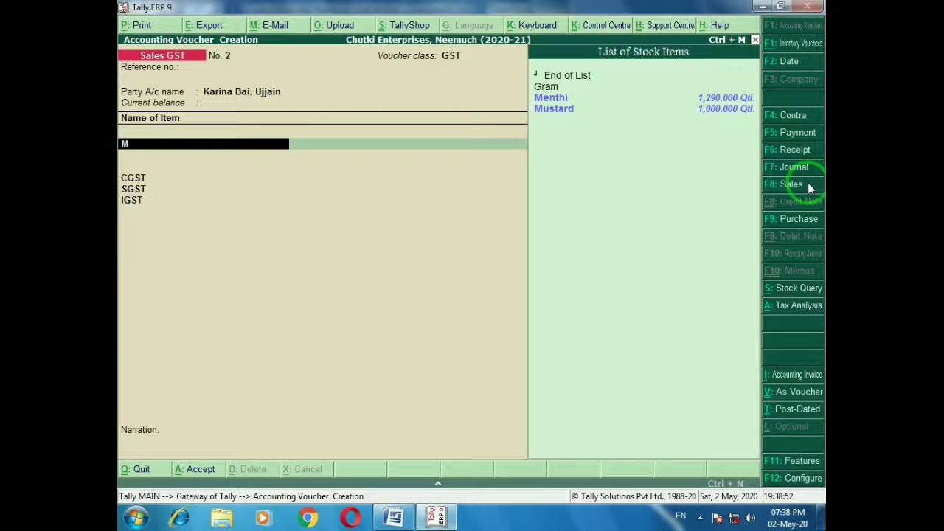
text(u)
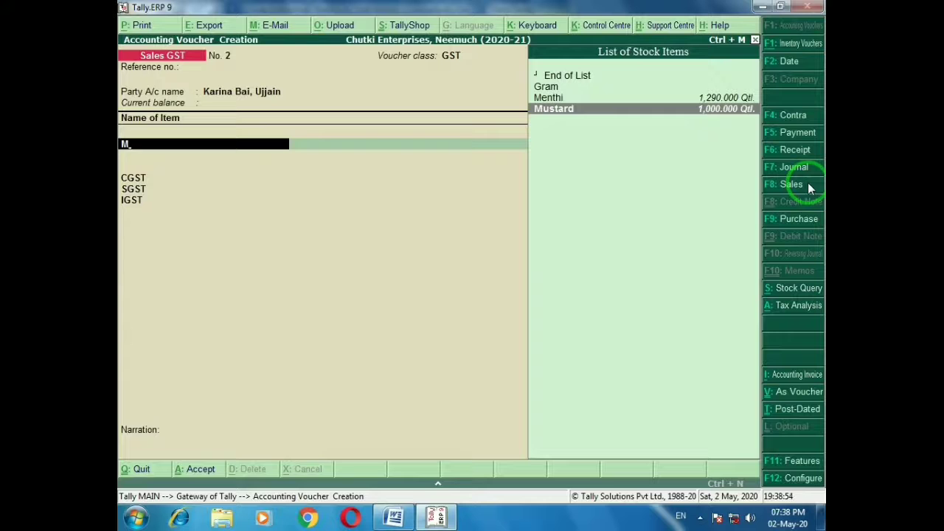
key(Return)
Enter 300 Qtl at 1,500 (4,72,500), save the sale, and mark entry 3
key(alt+Tab)
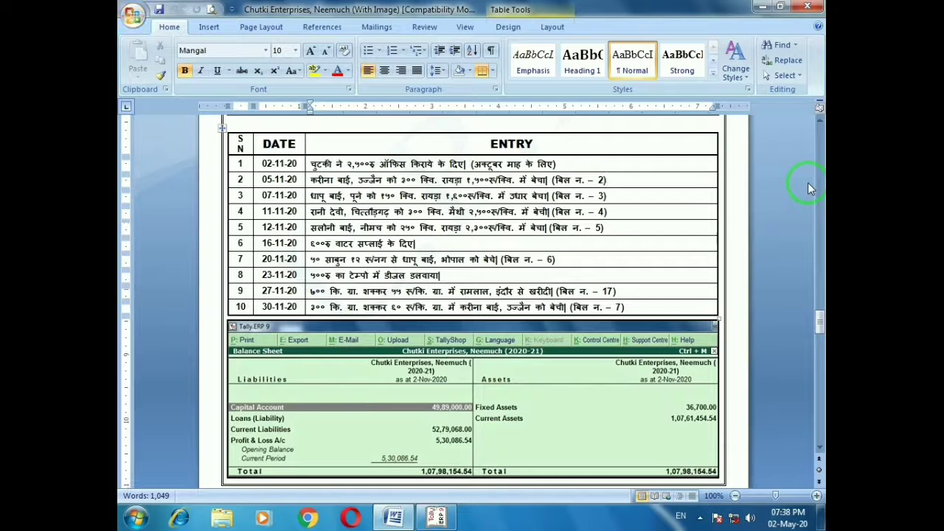
key(alt+Tab)
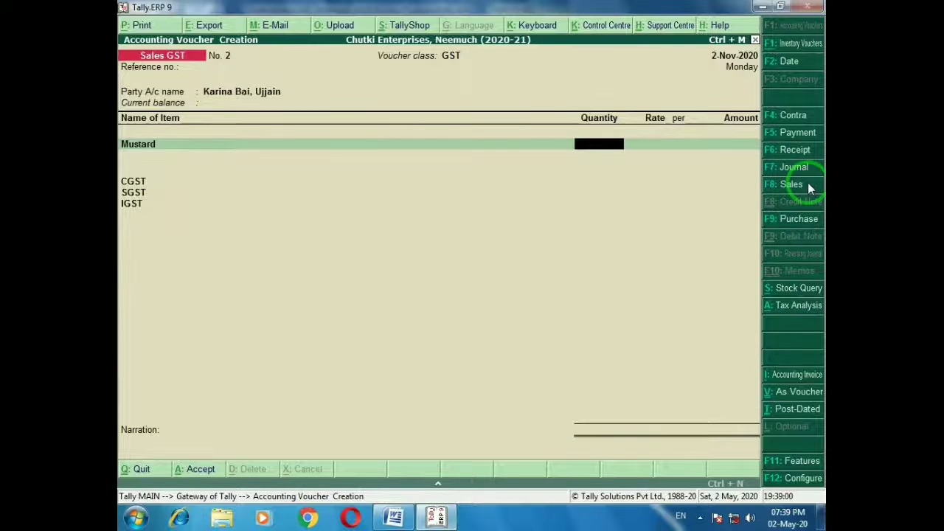
text(300)
key(Return)
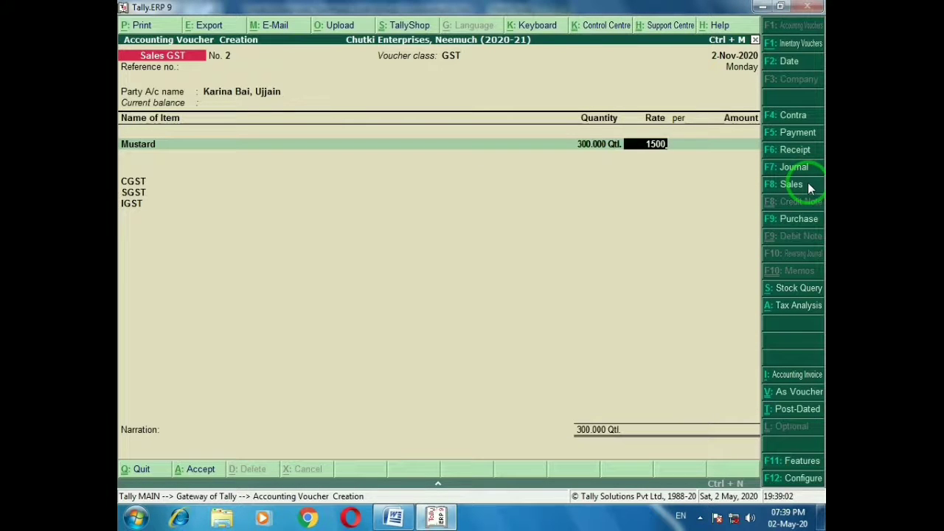
key(Return)
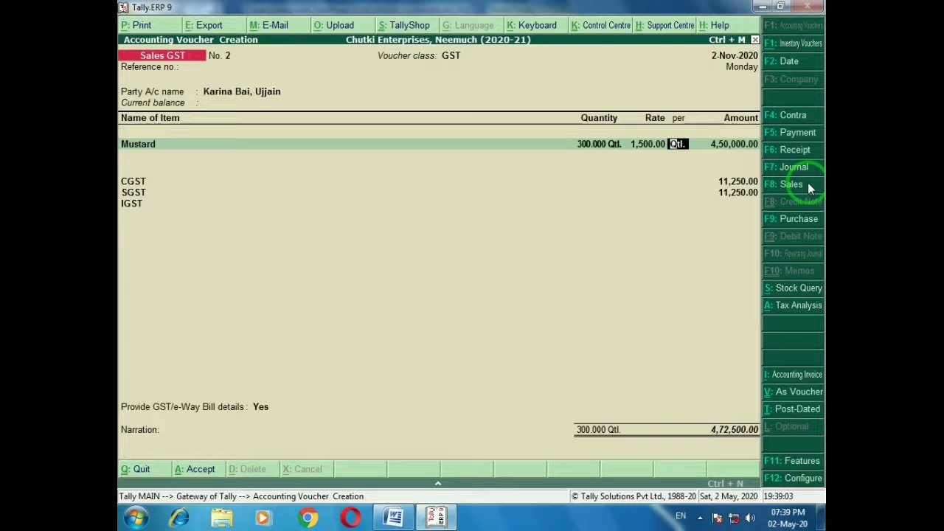
key(ctrl+a)
key(alt+Tab)
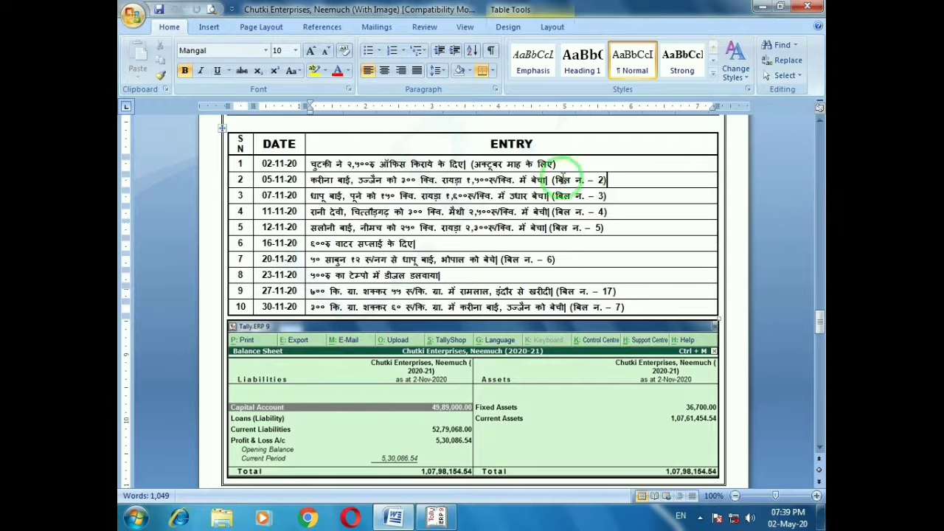
click(614, 198)
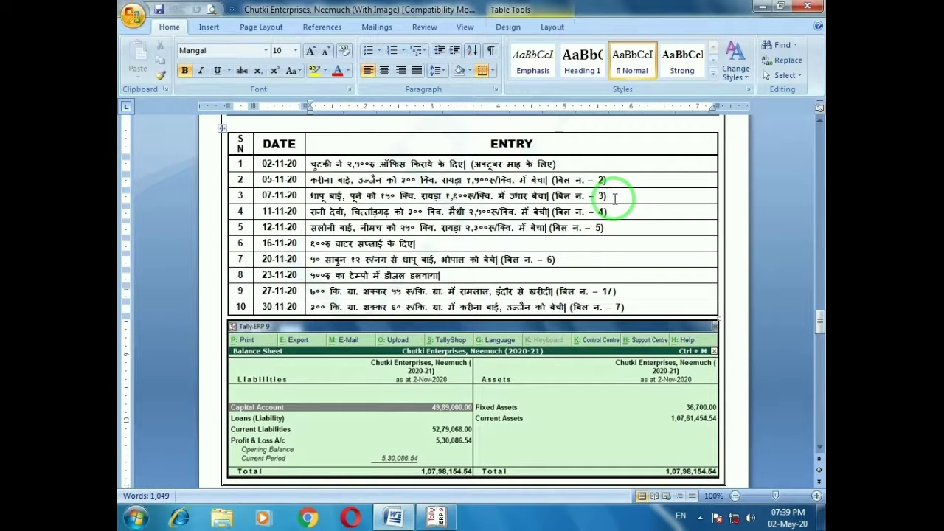
Save a sale of 150 Qtl Mustard at 1,600 to the Pune customer
key(alt+Tab)
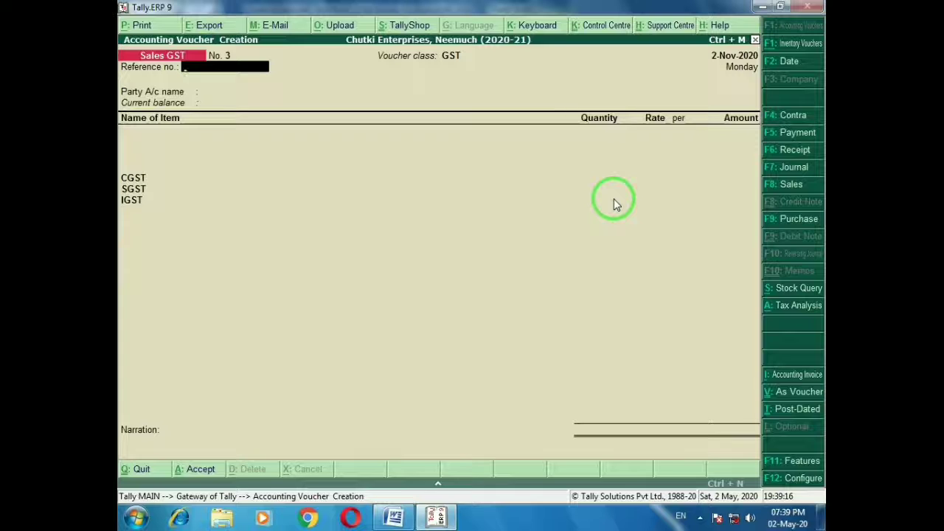
text(dha)
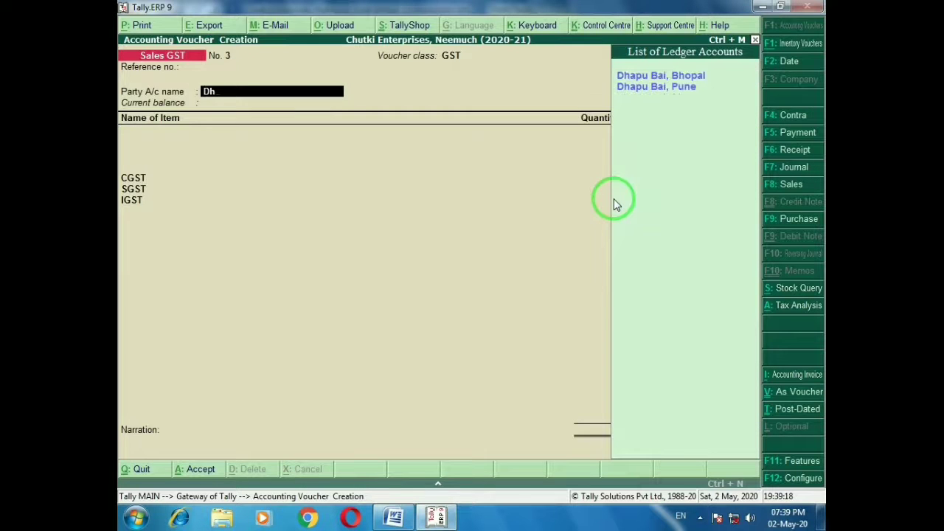
key(Down)
key(Return)
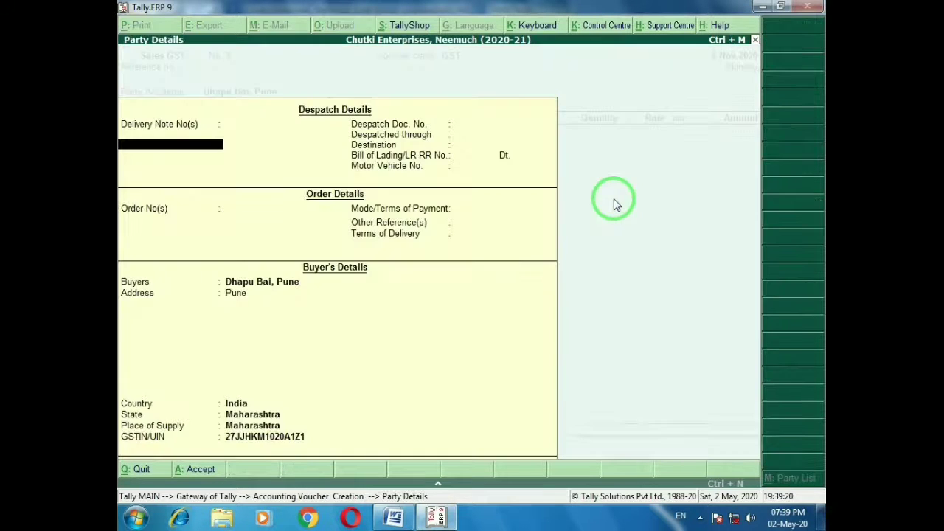
key(ctrl+a)
text(Mu)
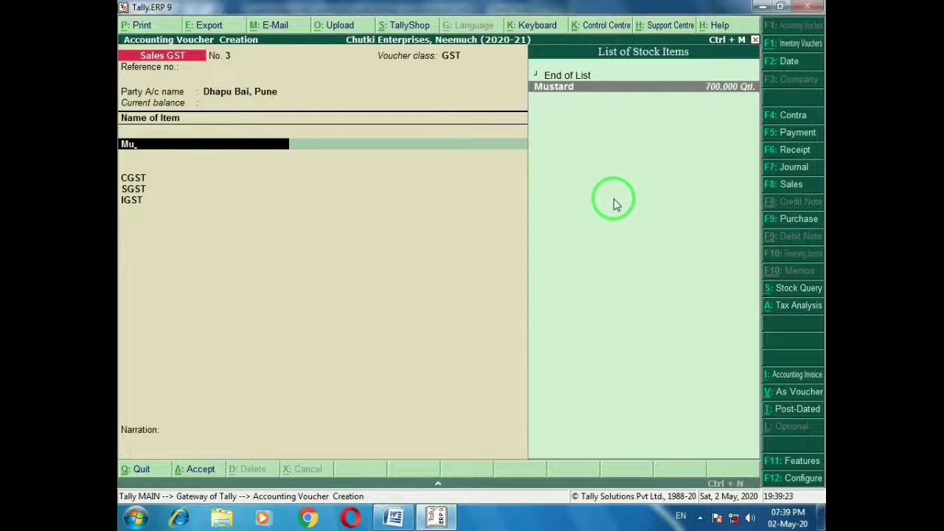
key(Return)
text(150)
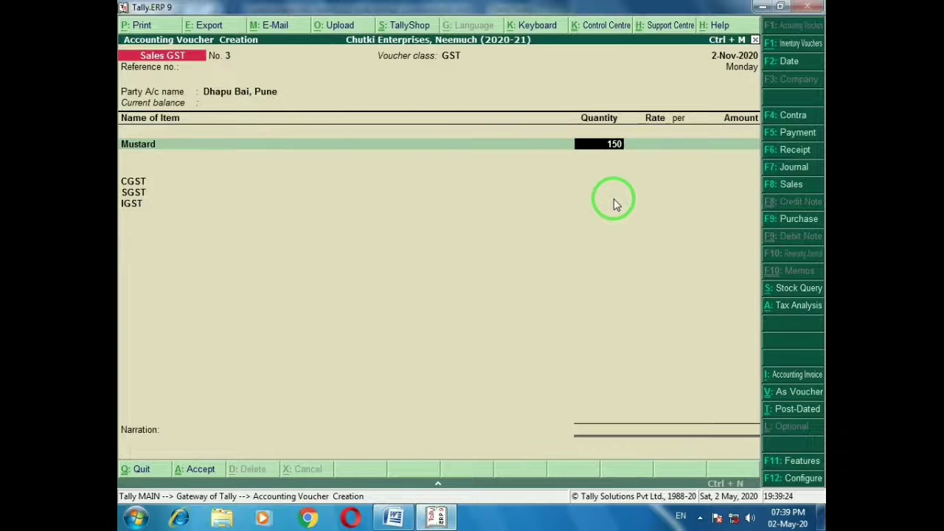
key(Return)
text(1600)
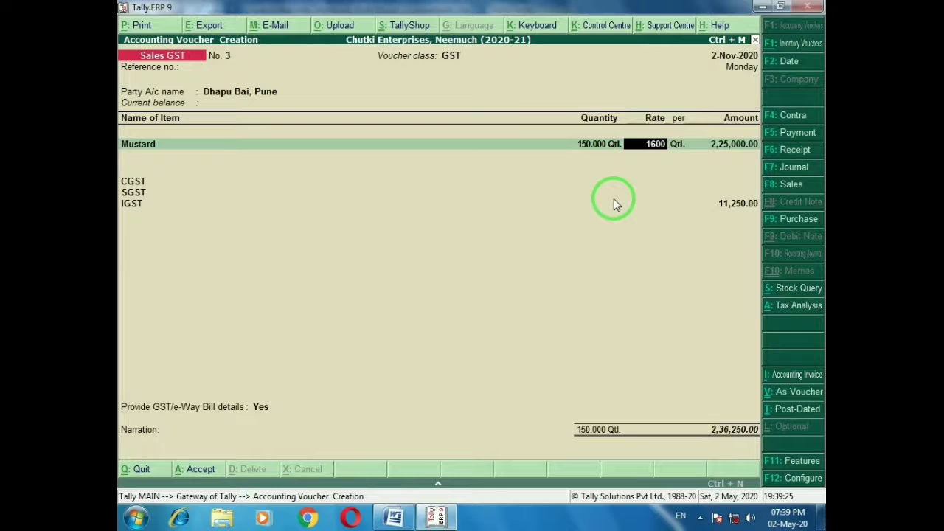
key(Return)
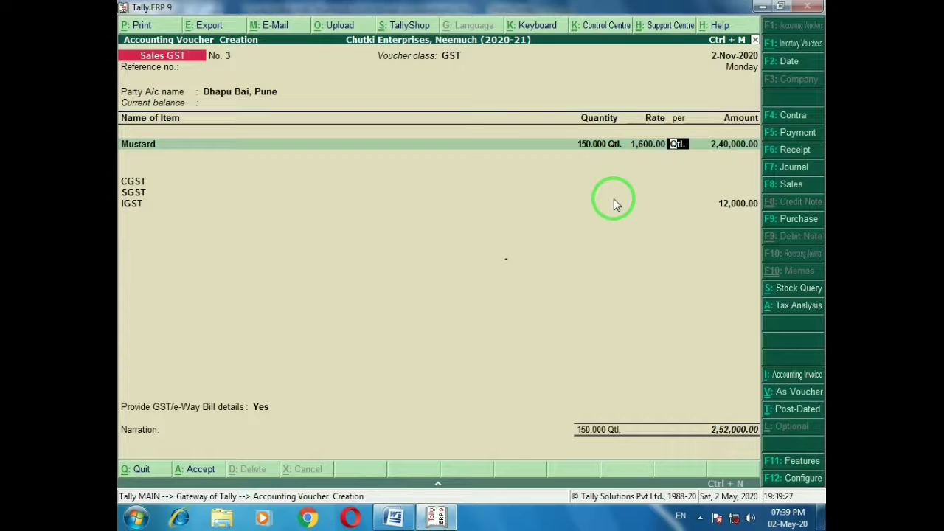
key(ctrl+a)
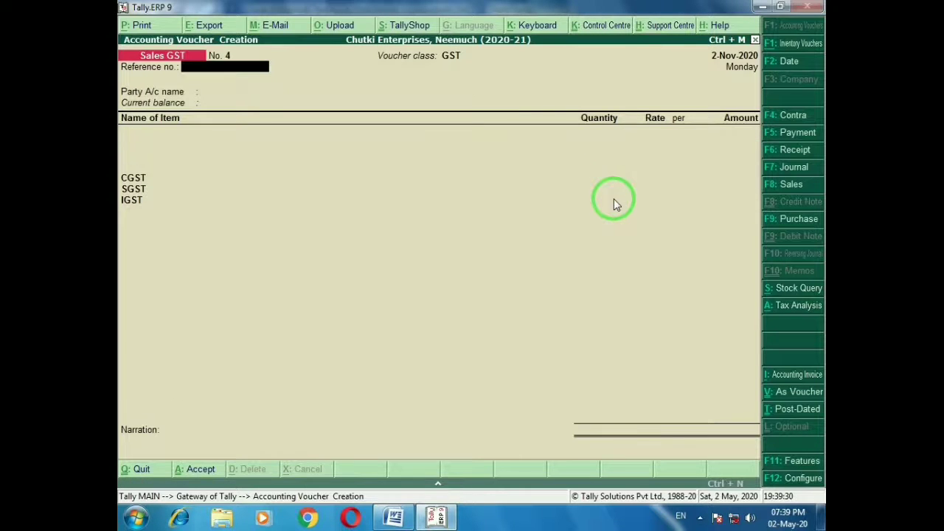
Mark row 4 in Word and select the Chittorgarh customer as party for sale No. 4
key(alt+Tab)
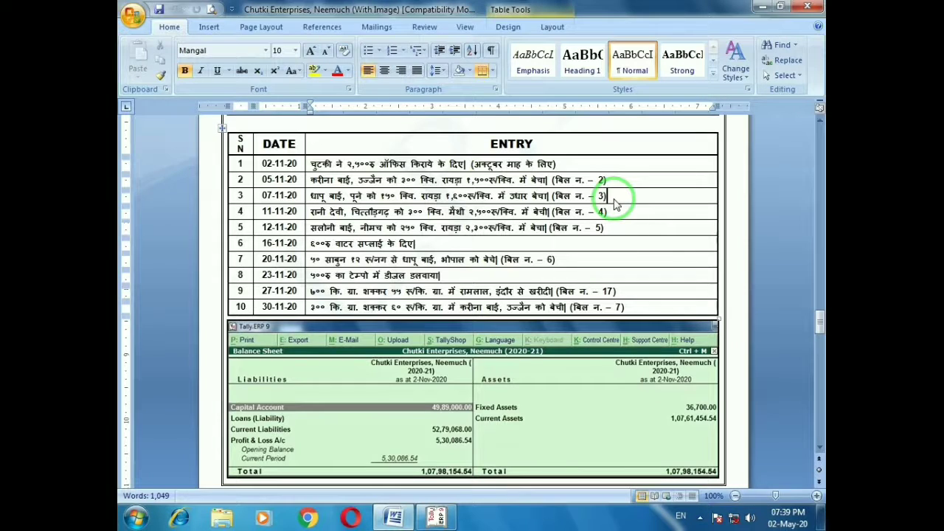
click(614, 212)
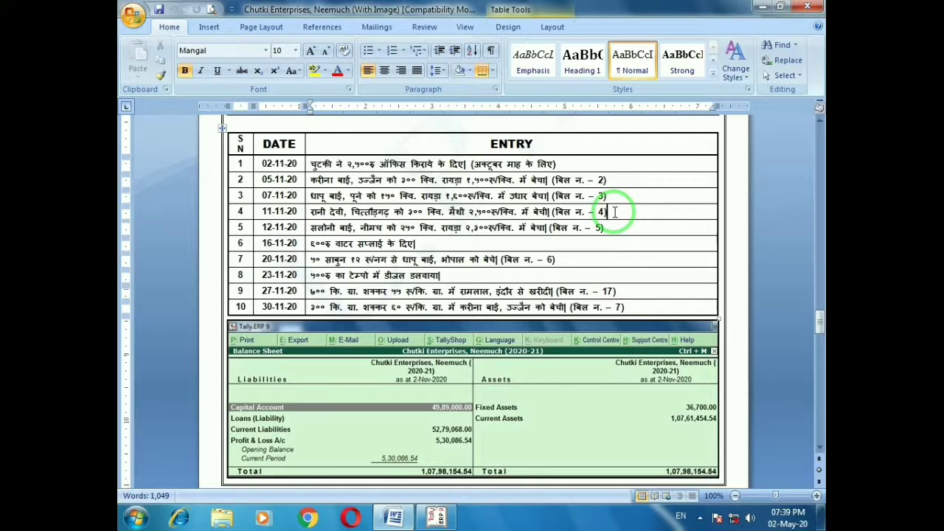
key(alt+Tab)
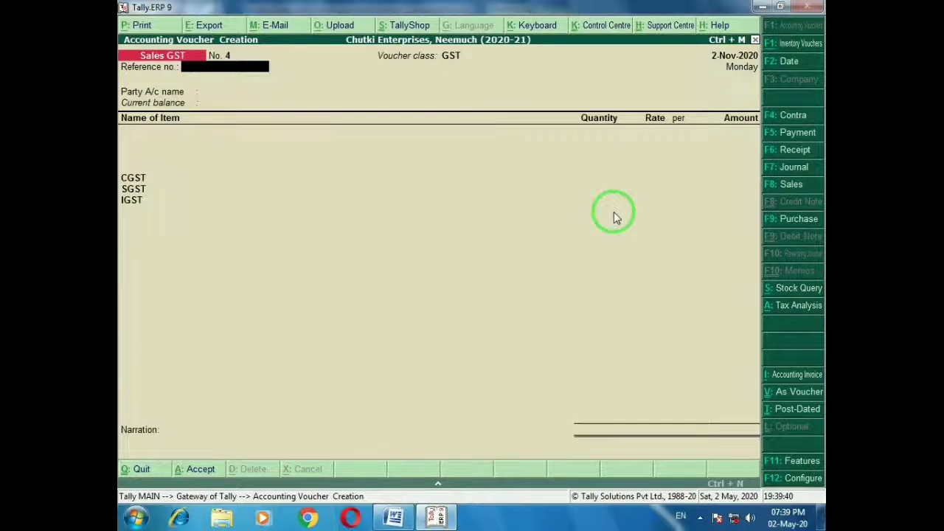
key(Return)
text(Rani)
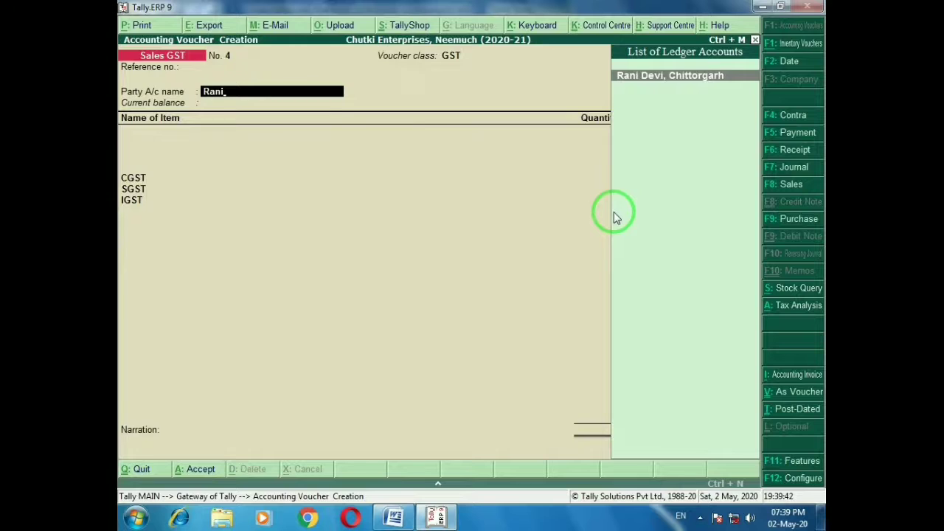
key(Return)
key(ctrl+a)
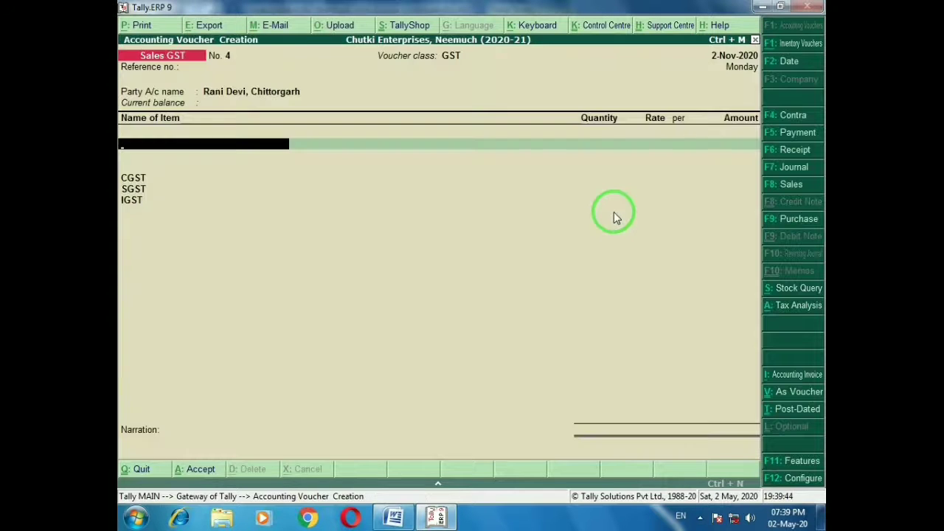
Add 300 Qtl Fenugreek at a rate of 2,500 to sale No. 4
text(Me)
key(Return)
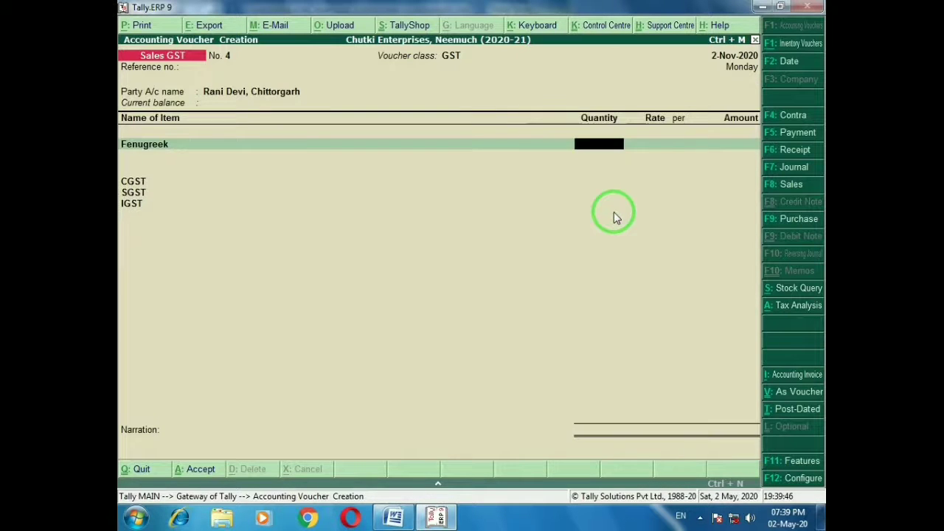
text(300)
key(Return)
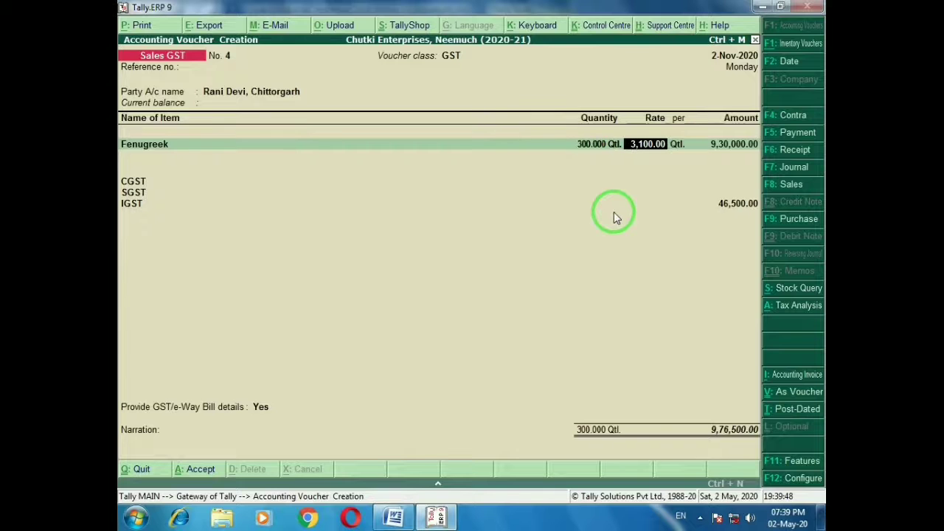
key(alt+Tab)
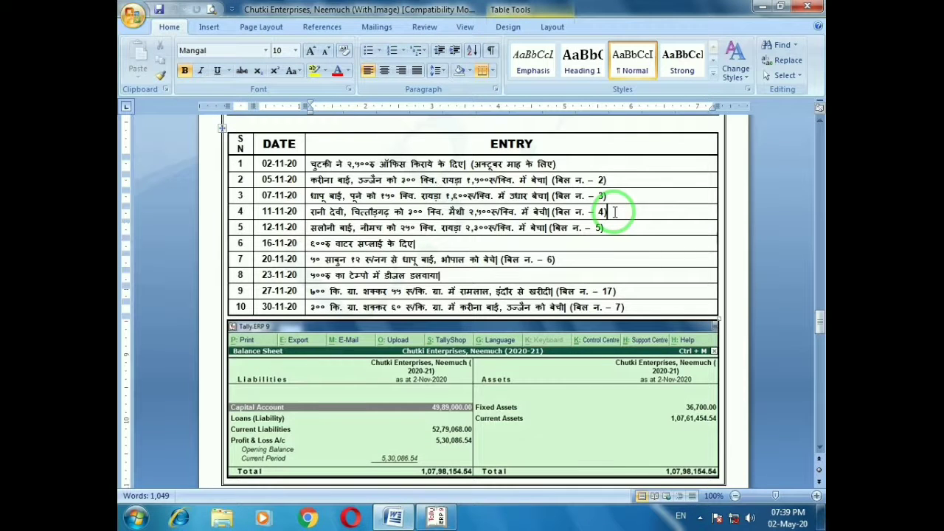
key(alt+Tab)
text(2,50)
text(00)
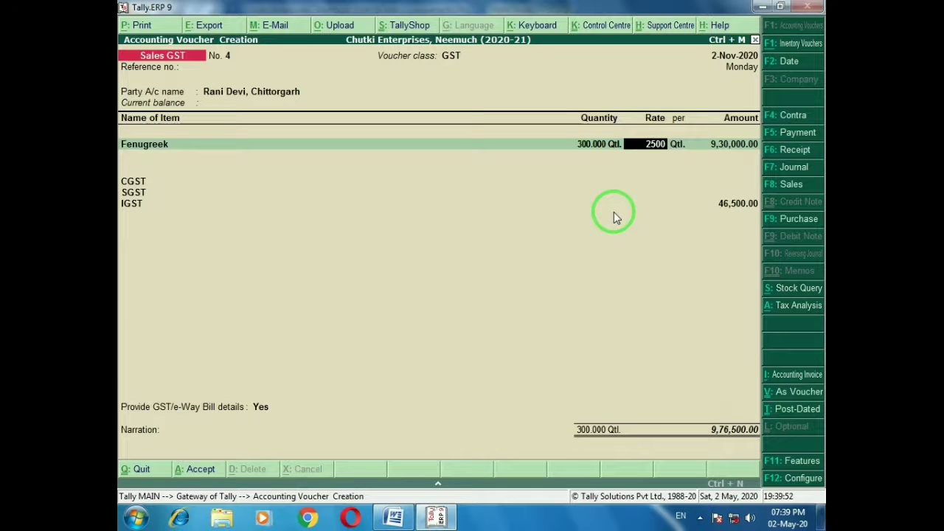
key(Return)
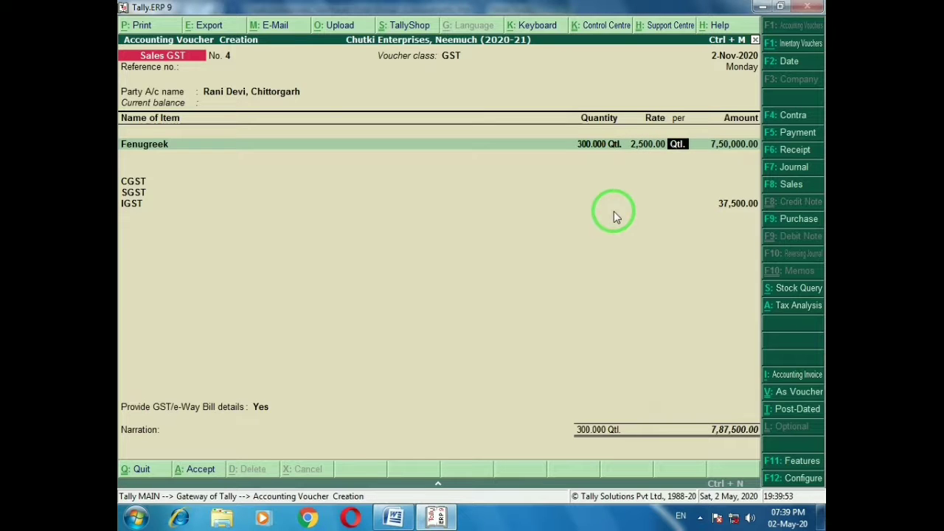
Save sale No. 4, mark row 5, and select the Neemuch customer as party
key(ctrl+a)
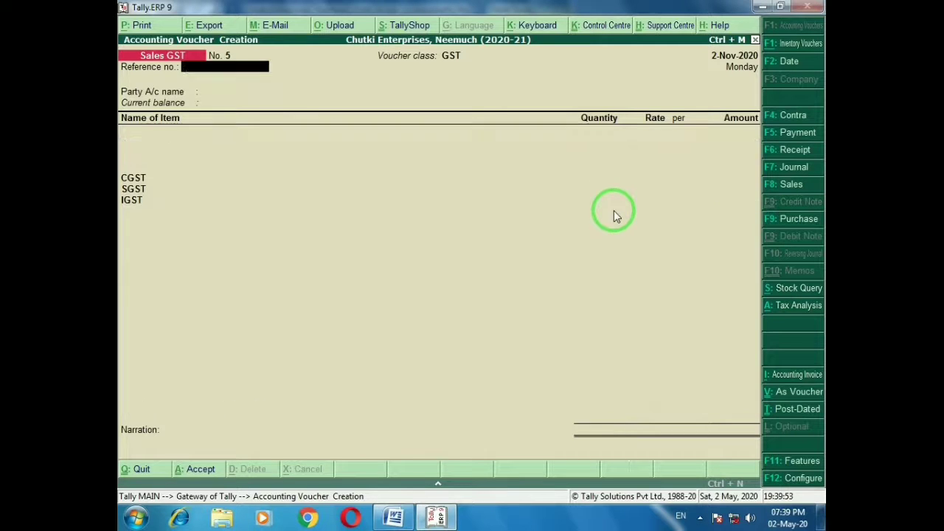
key(alt+Tab)
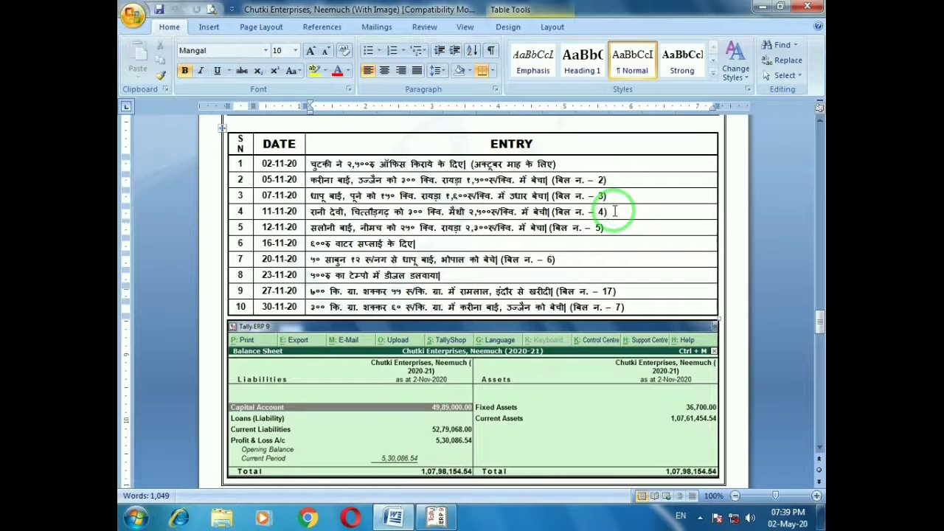
click(603, 227)
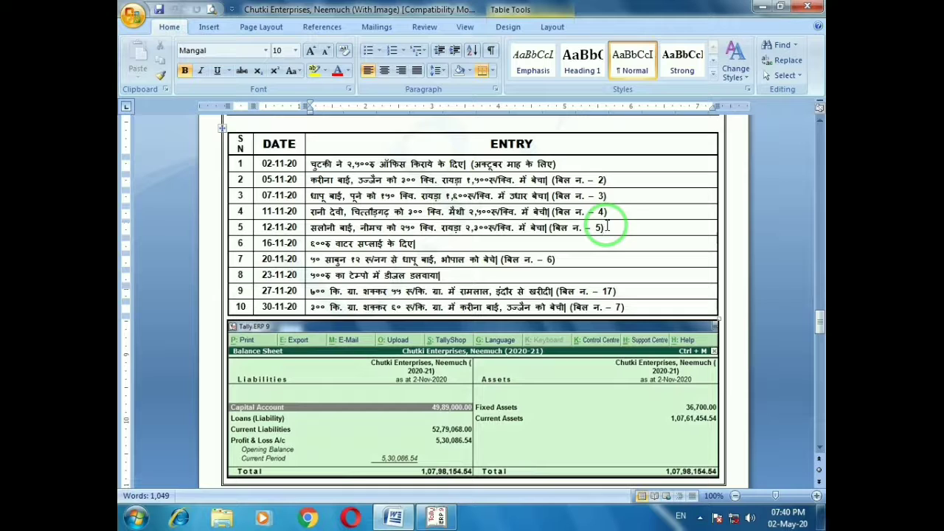
key(alt+Tab)
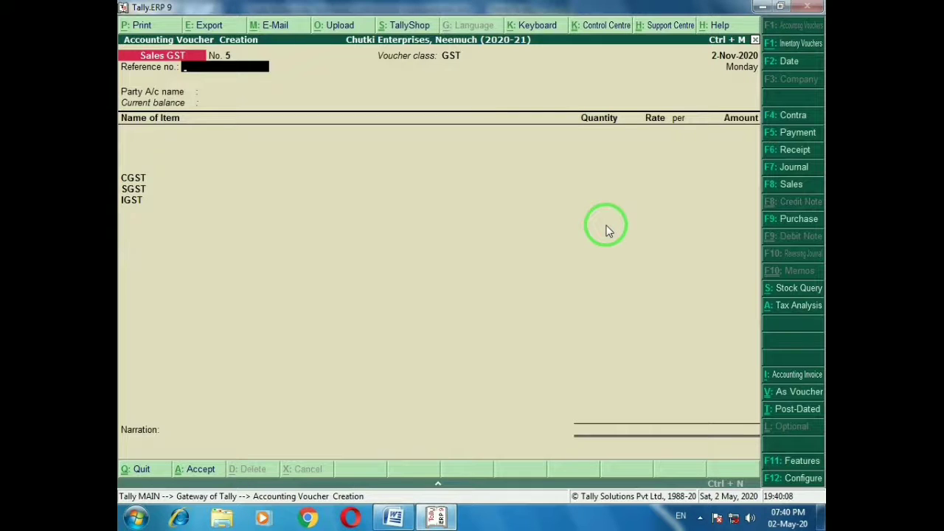
key(Return)
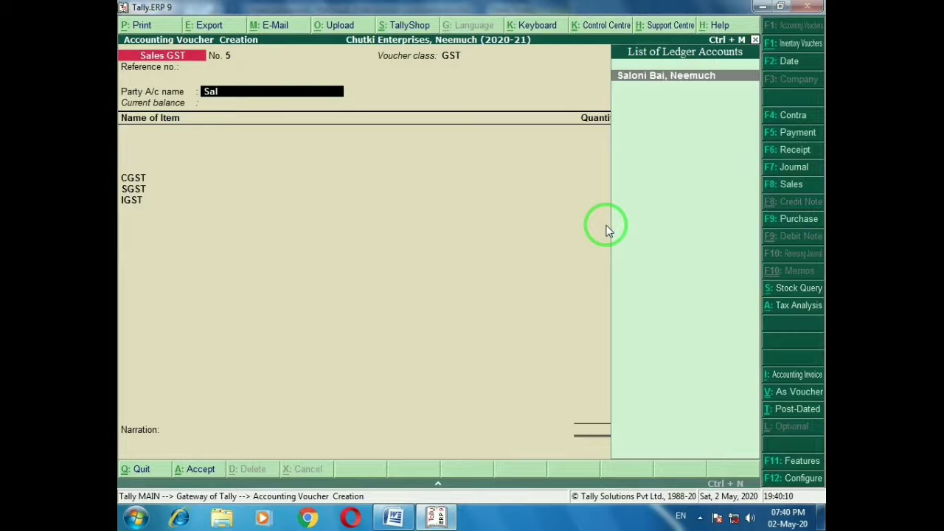
key(Return)
Add 250 Qtl Mustard at 2,300 (6,03,750) and save sales voucher No. 5
key(ctrl+a)
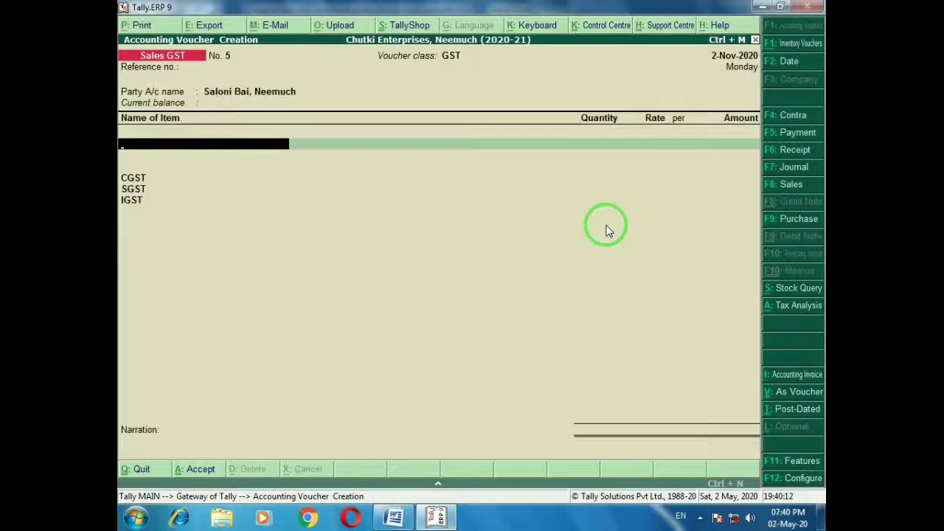
text(Ra)
key(Return)
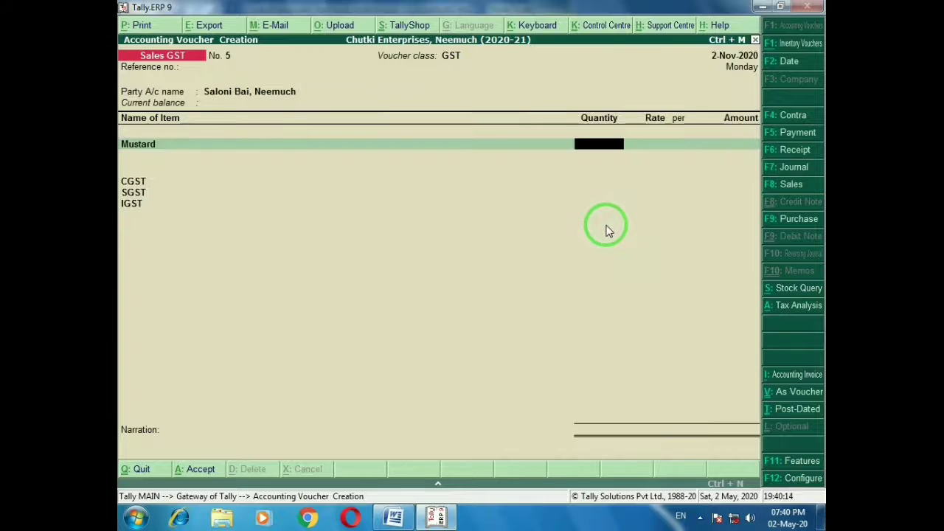
key(alt+Tab)
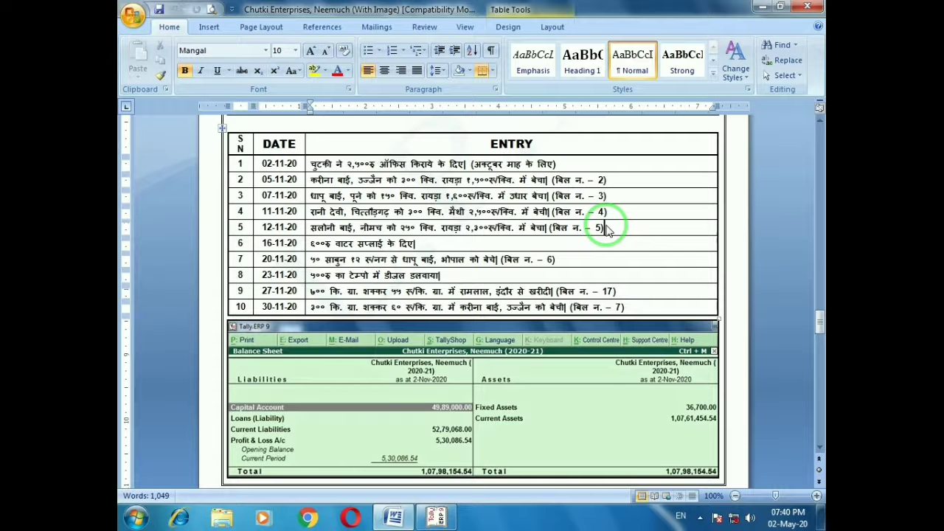
key(alt)
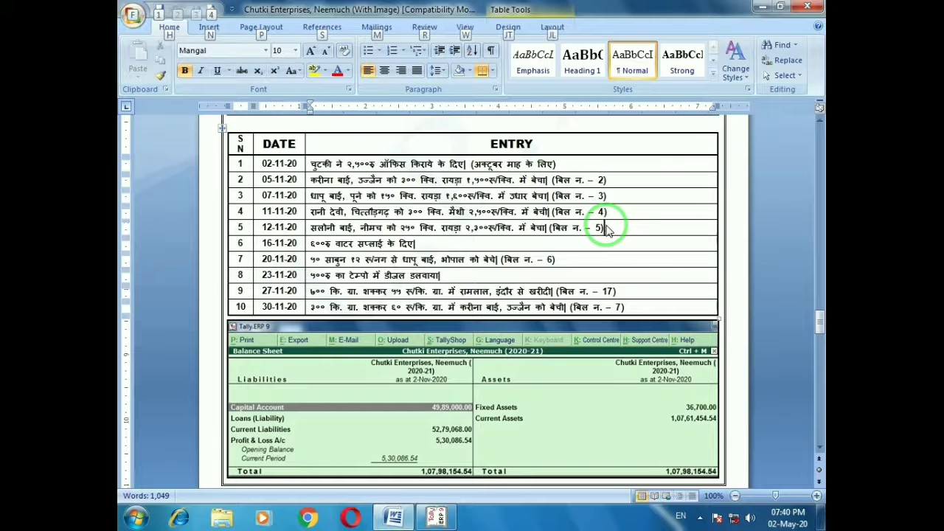
key(alt+Tab)
text(250)
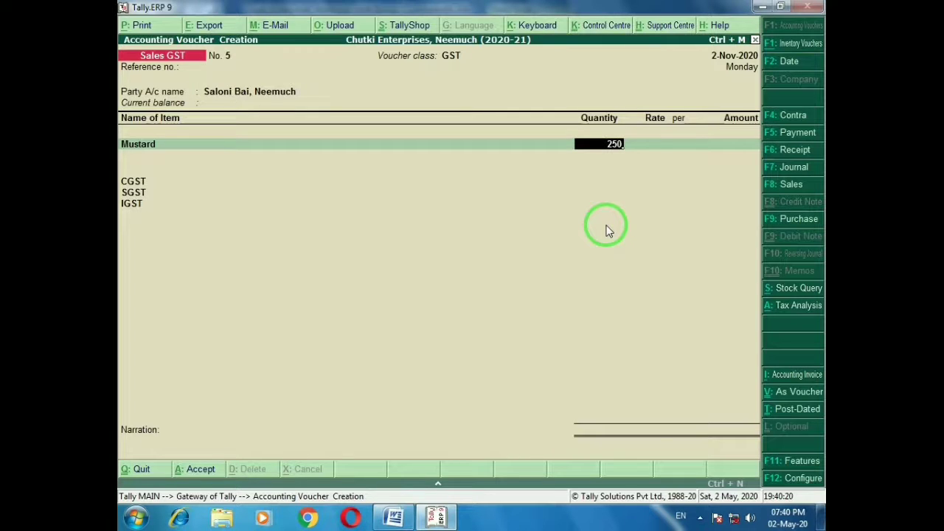
key(Return)
text(2,)
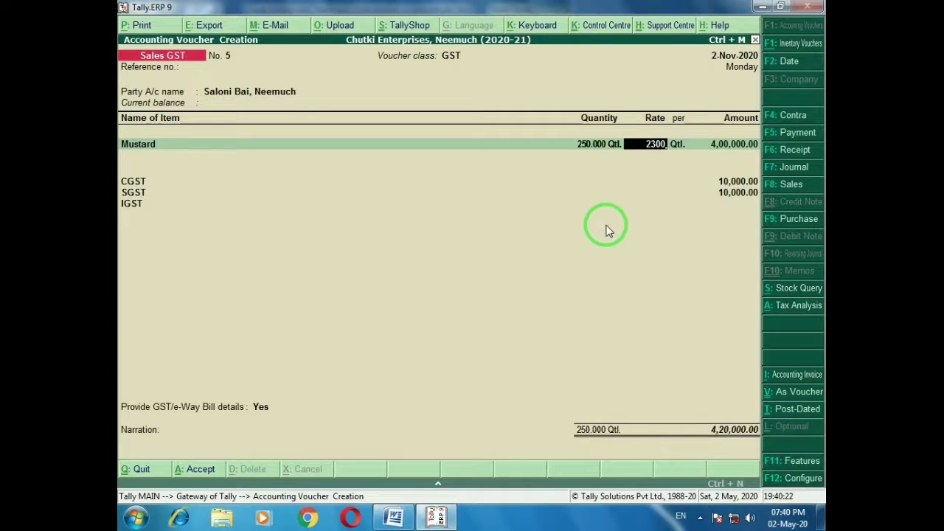
text(300)
key(Return)
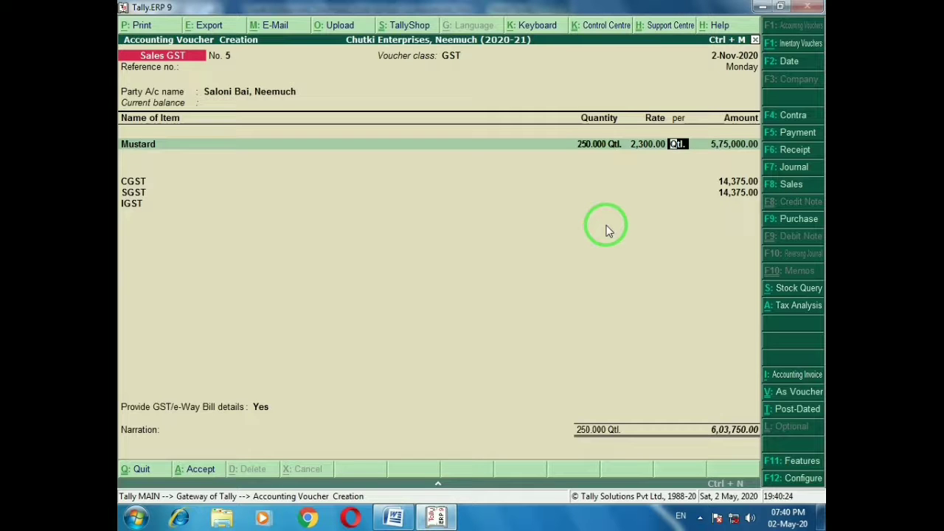
key(ctrl+a)
key(alt+Tab)
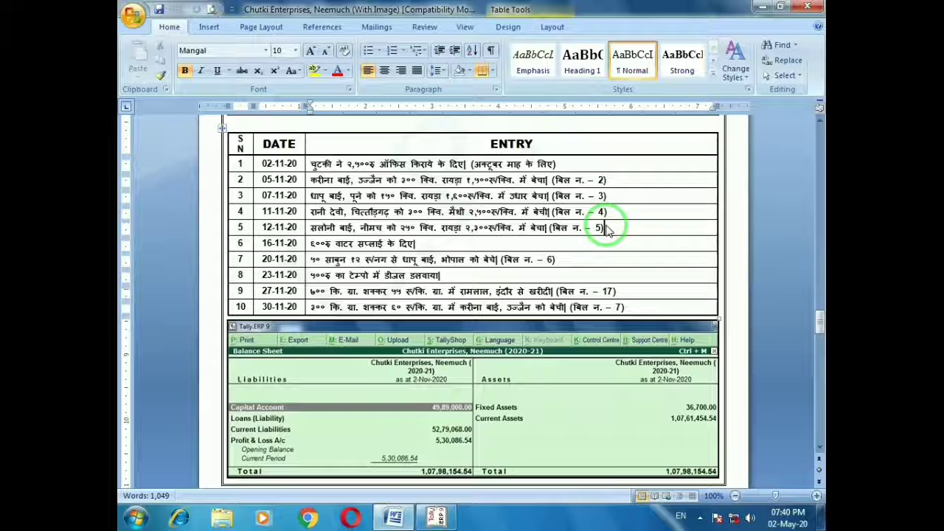
Save Payment No. 10: Office Expenses 600 in cash, narration 'Being cash paid for water supply.'
click(426, 249)
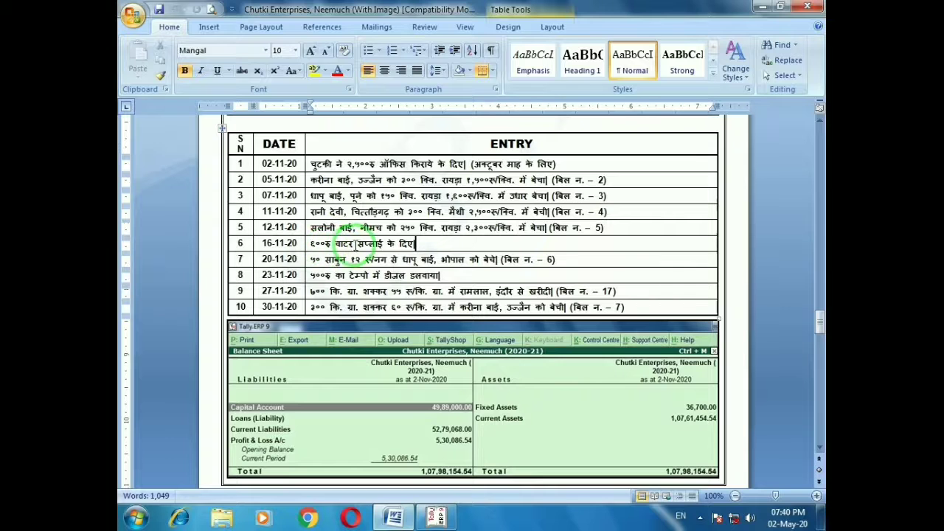
key(alt+Tab)
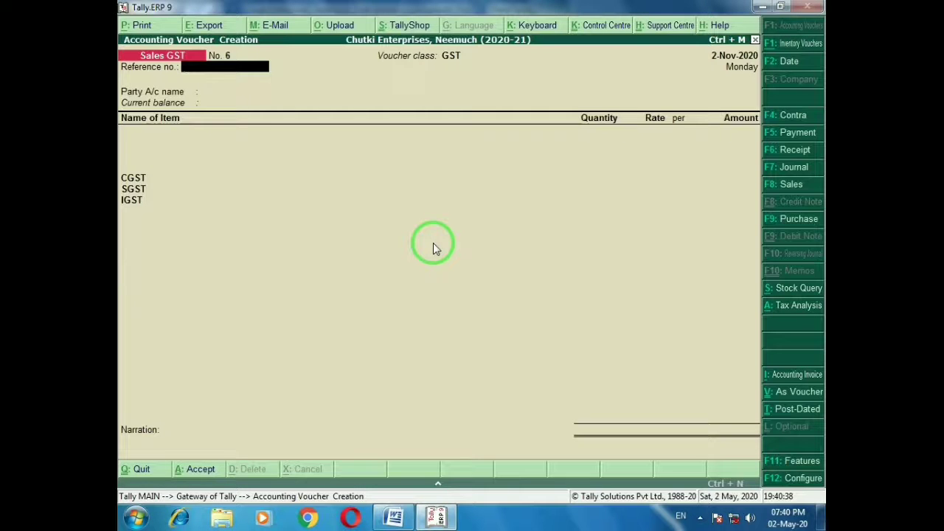
key(F5)
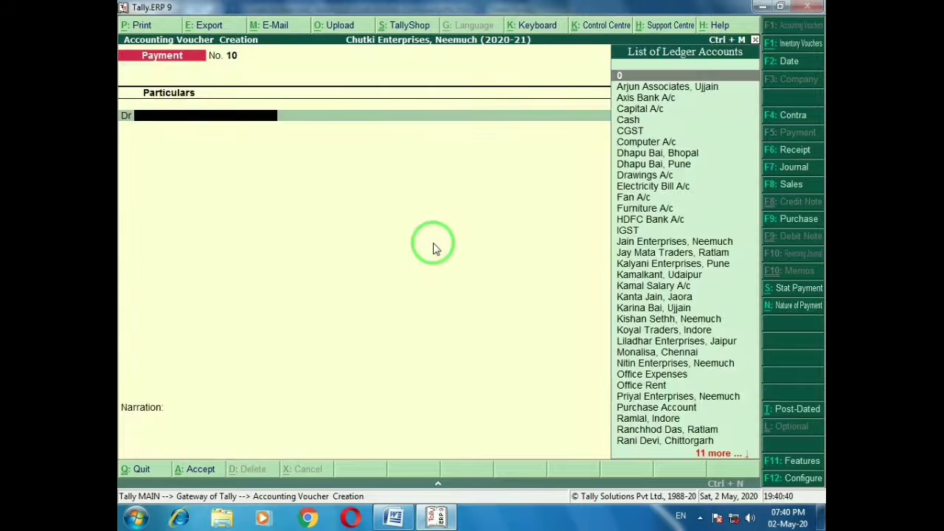
text(Of)
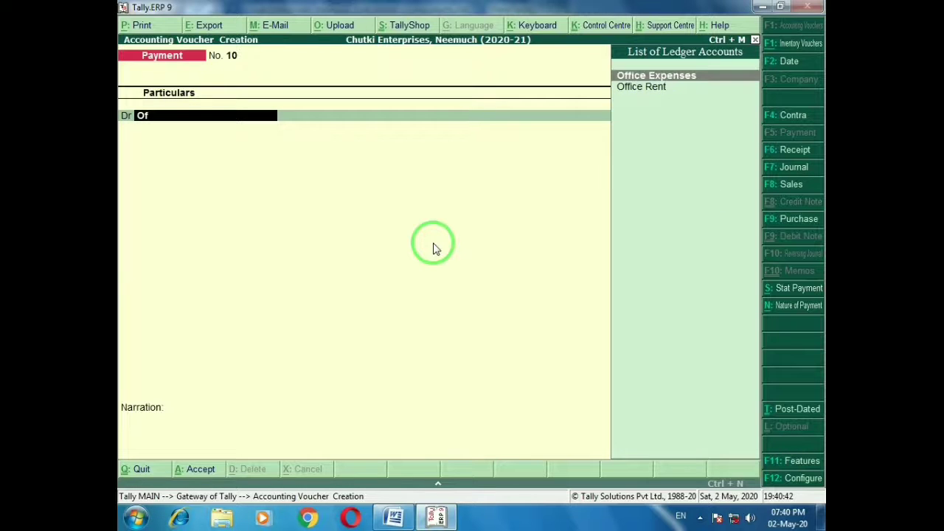
key(Return)
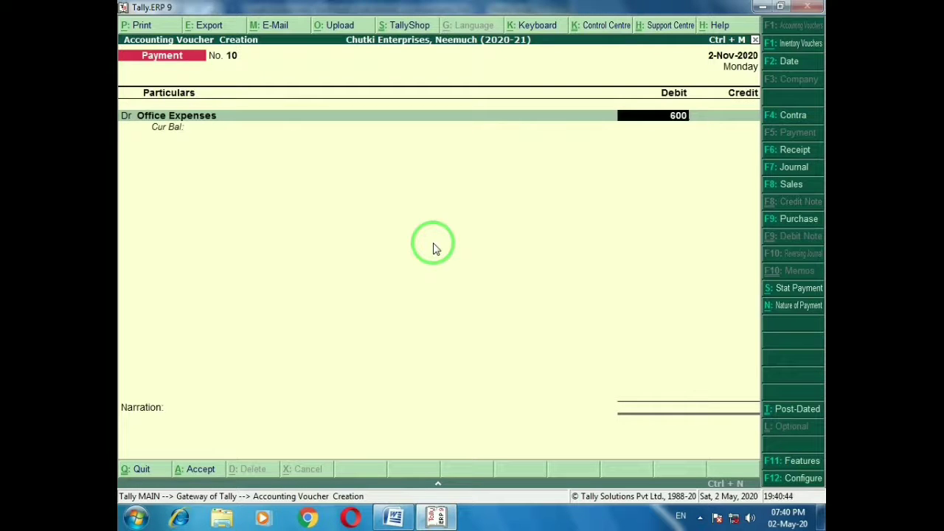
text(600)
key(Return)
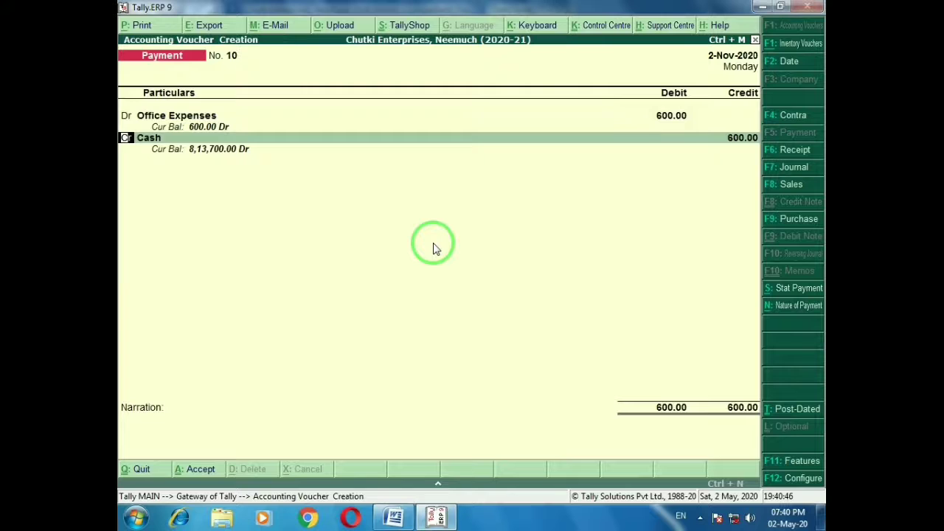
key(Return)
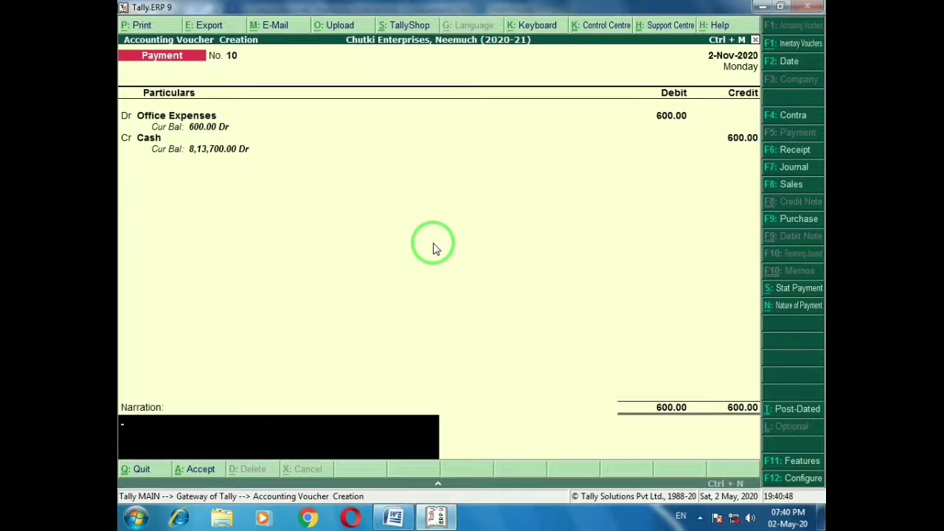
text(Being cash paid for water supply.)
key(Return)
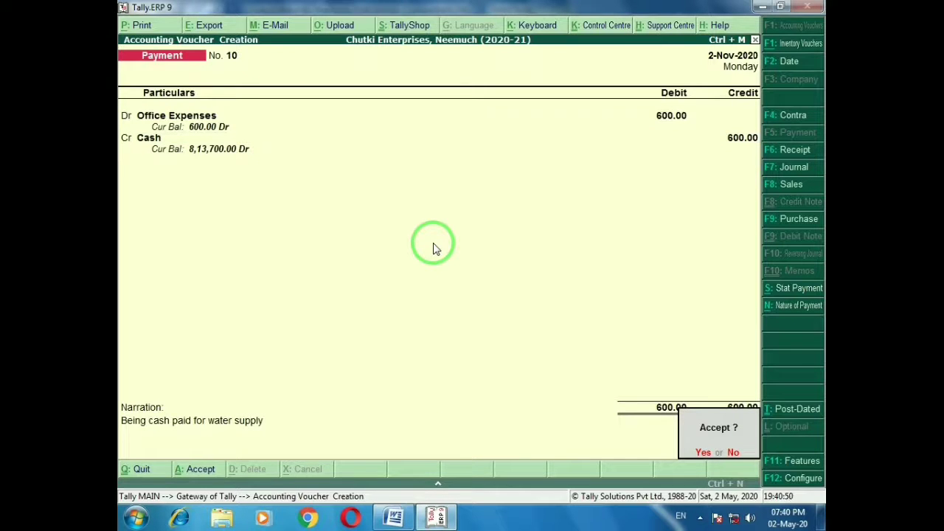
key(Return)
Mark row 7's transaction in the Word sheet and return to Tally
key(alt+Tab)
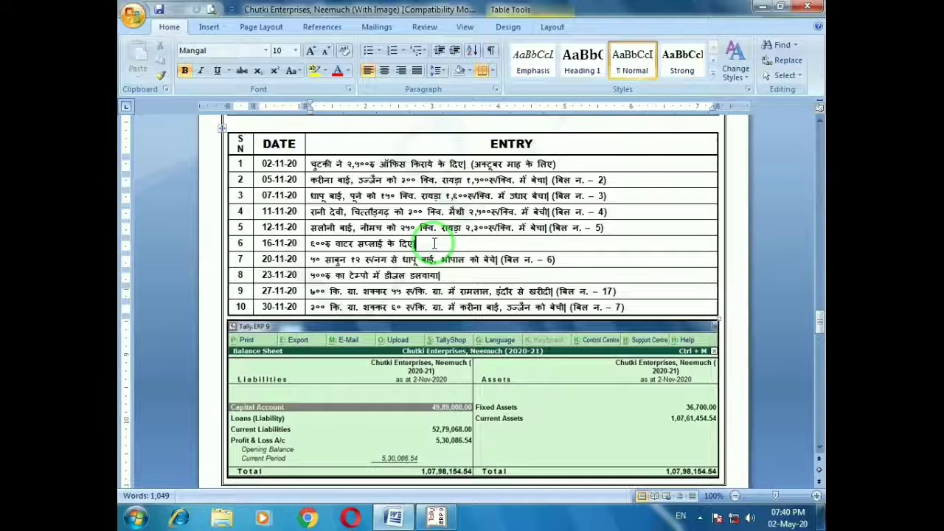
click(568, 259)
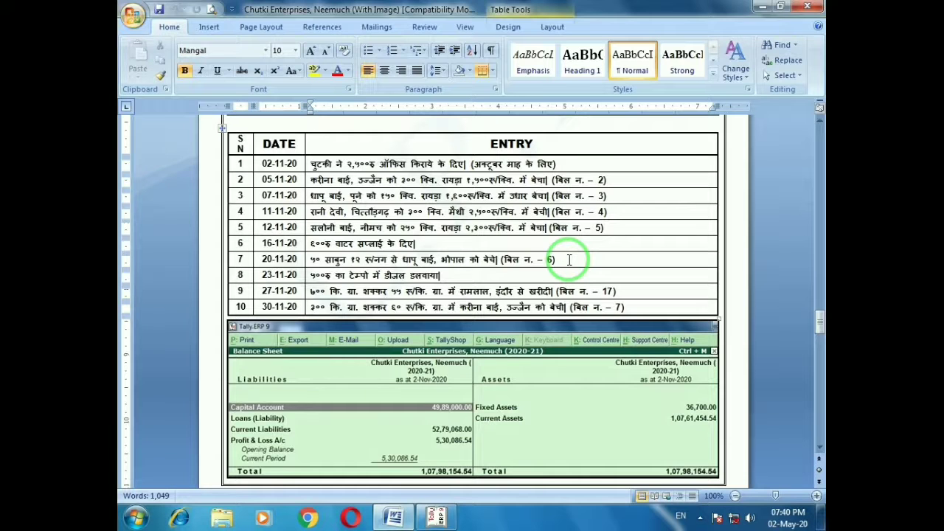
key(alt)
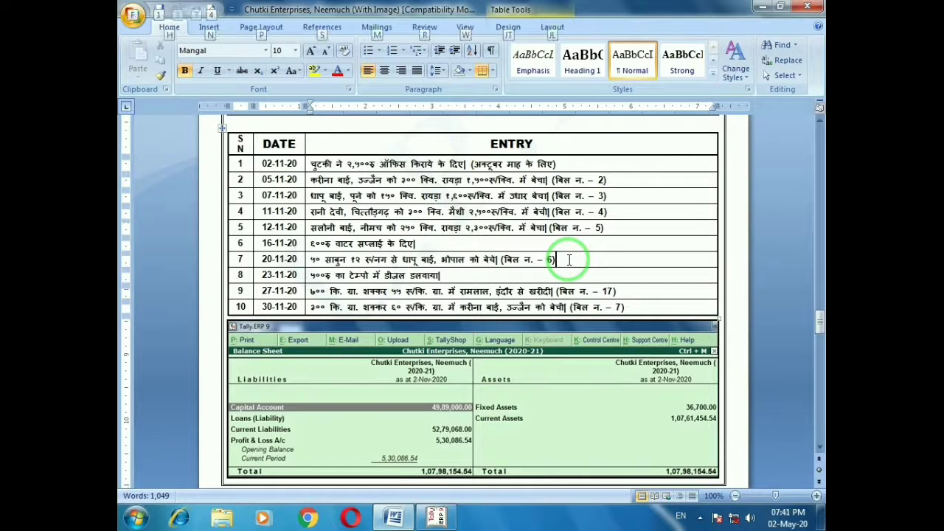
key(alt+Tab)
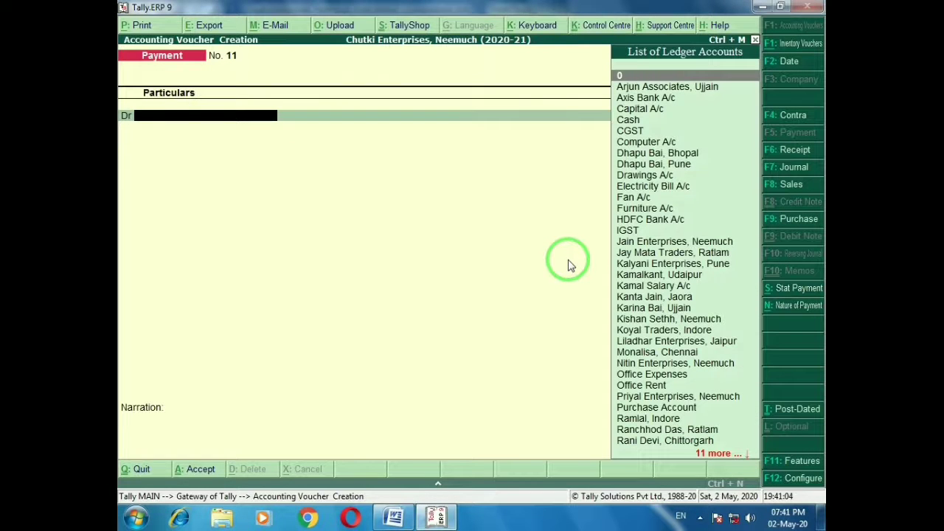
Start a Sales GST voucher of GST class with the Bhopal customer as party
click(786, 188)
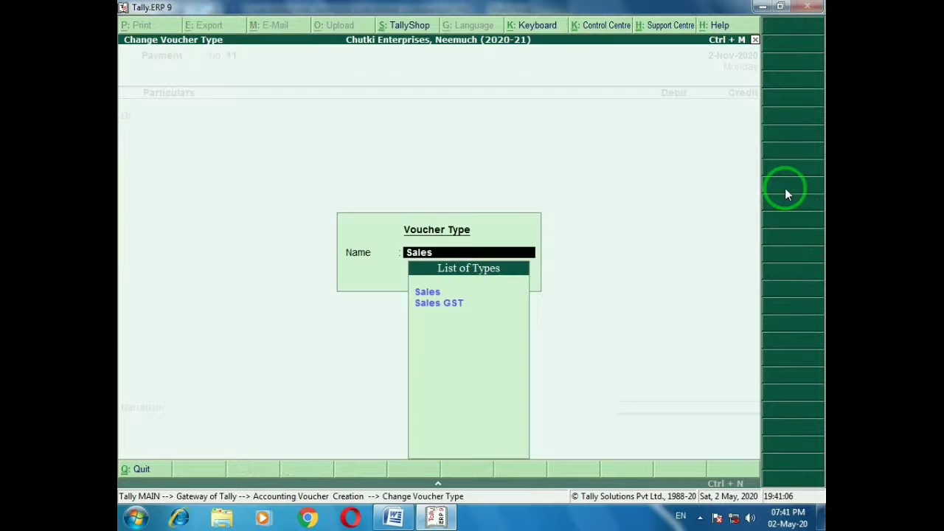
key(Down)
key(Return)
key(Down)
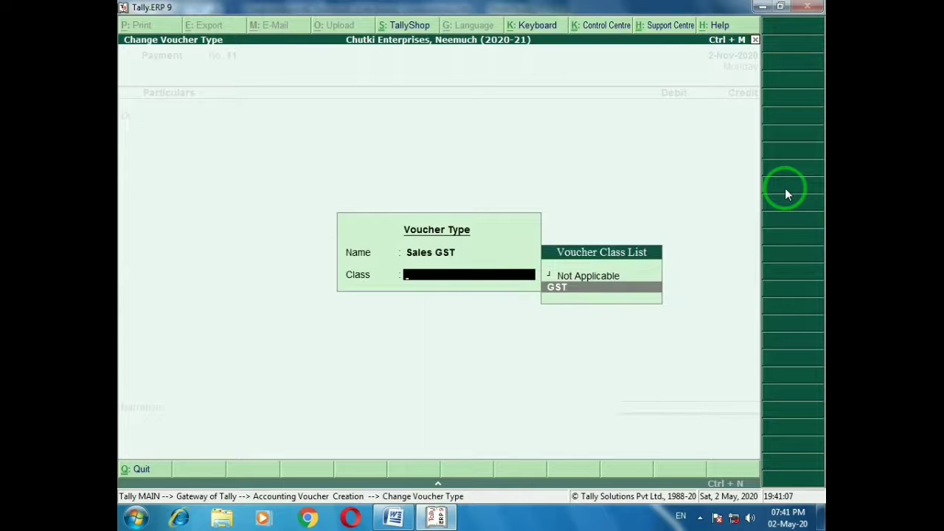
key(Return)
key(Return)
text(dhap)
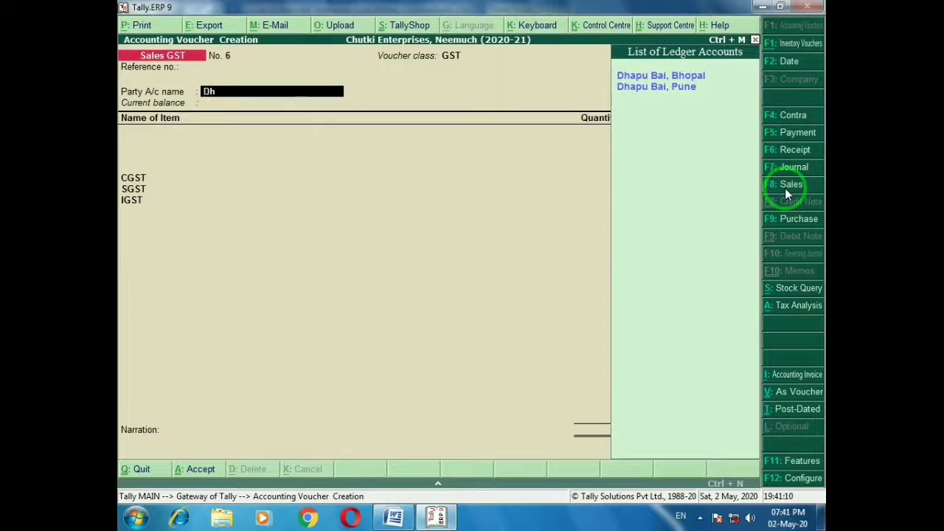
key(Return)
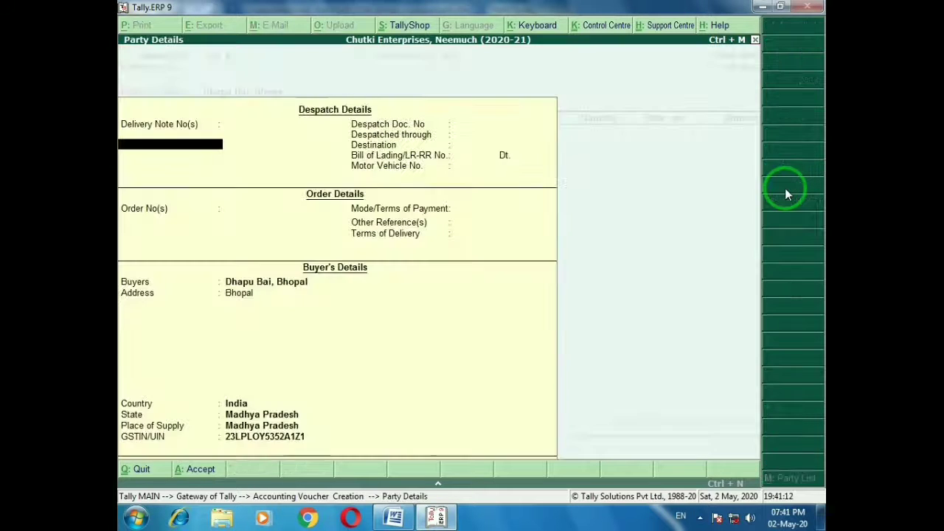
key(ctrl+a)
Add 50 Nos of Soap at 12, saving the 708 voucher, and return to Word
text(So)
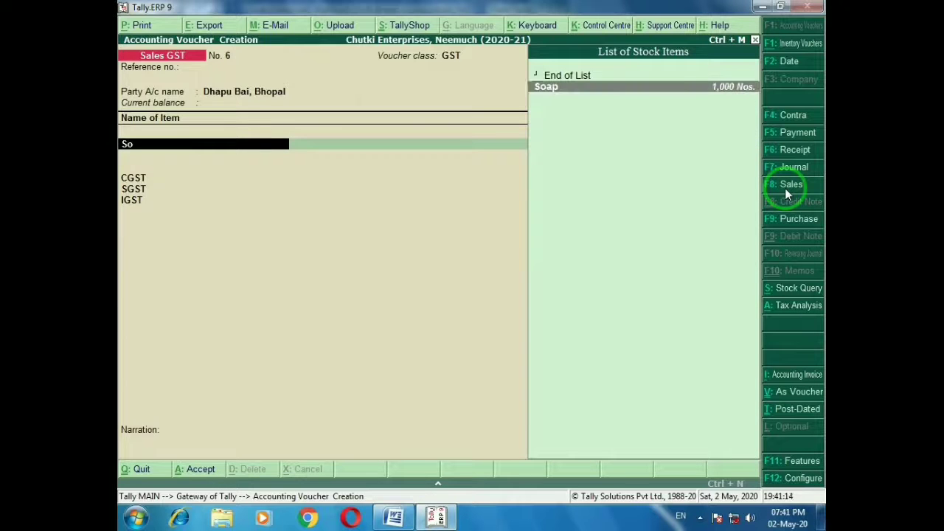
key(Return)
text(50)
key(Return)
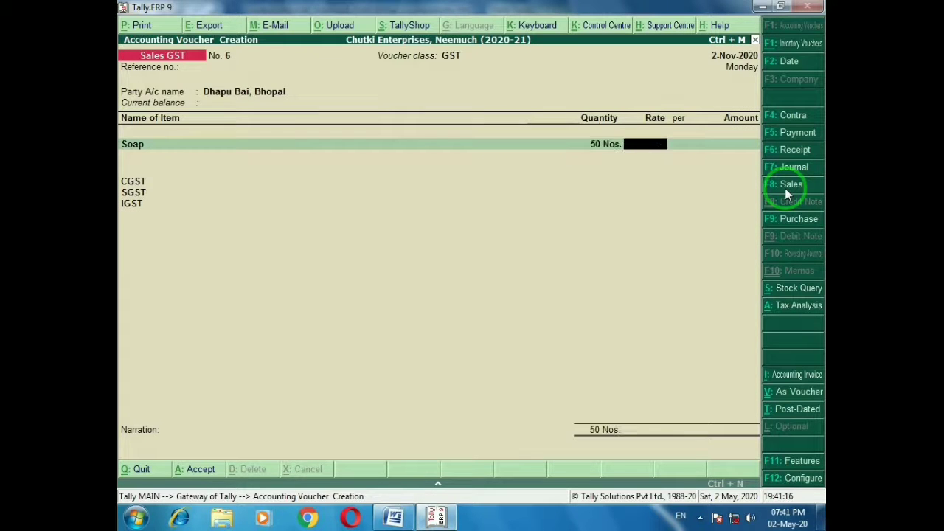
text(12)
key(Return)
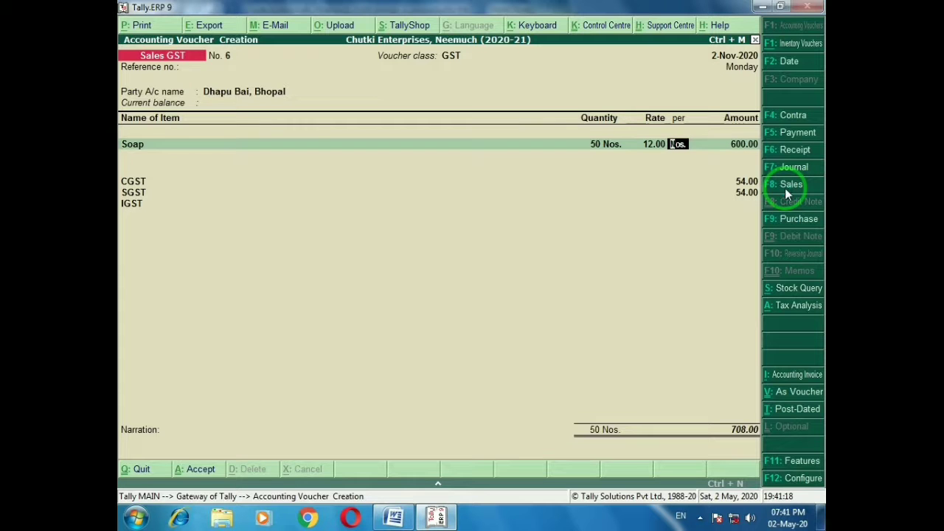
key(ctrl+a)
key(alt+Tab)
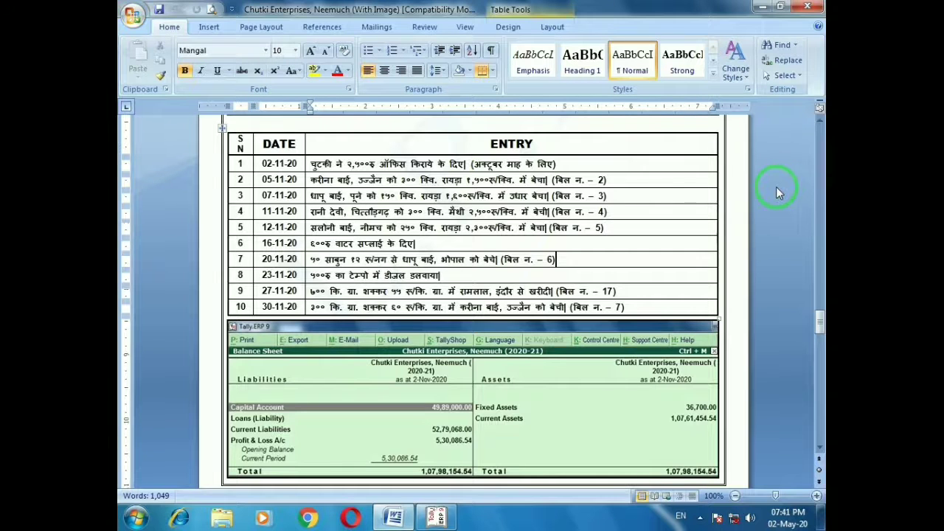
Mark row 8, then save a 500 cash payment to Vehicle Expenses narrated 'Diesel in tempo'
click(451, 274)
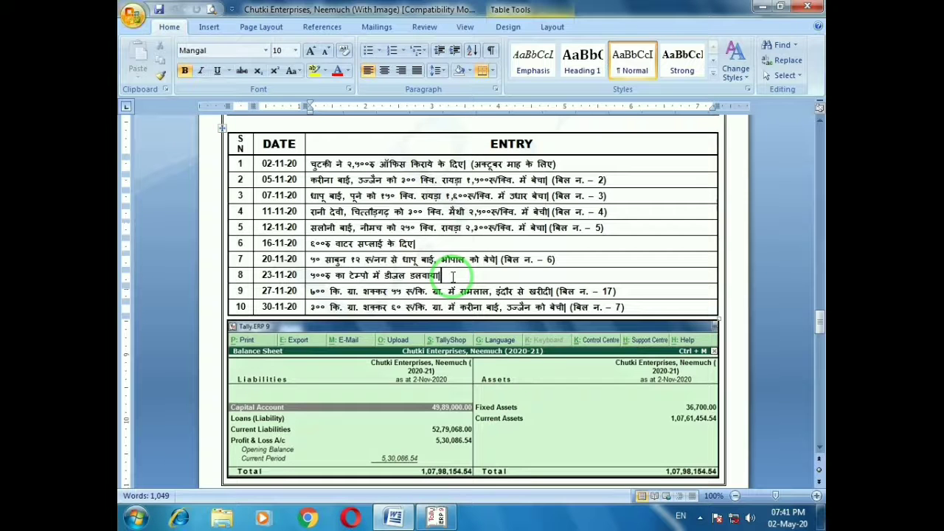
key(alt+Tab)
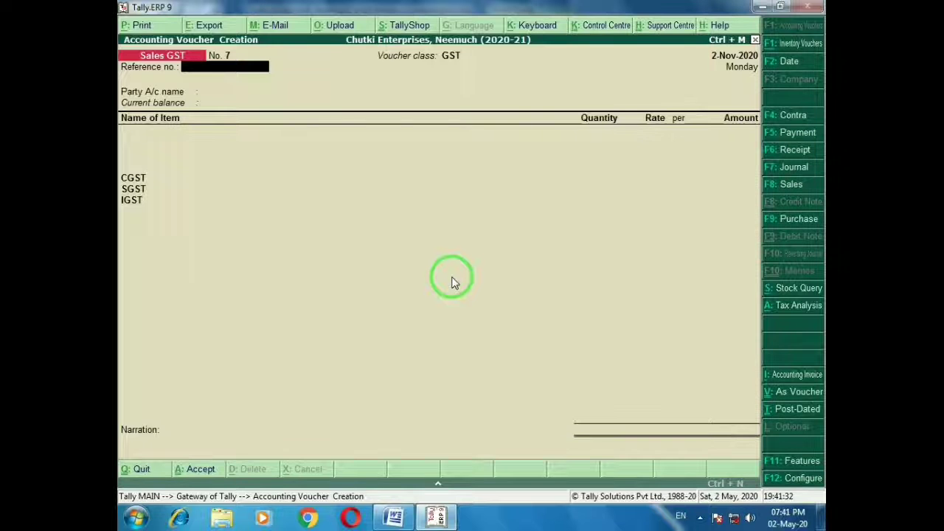
key(F5)
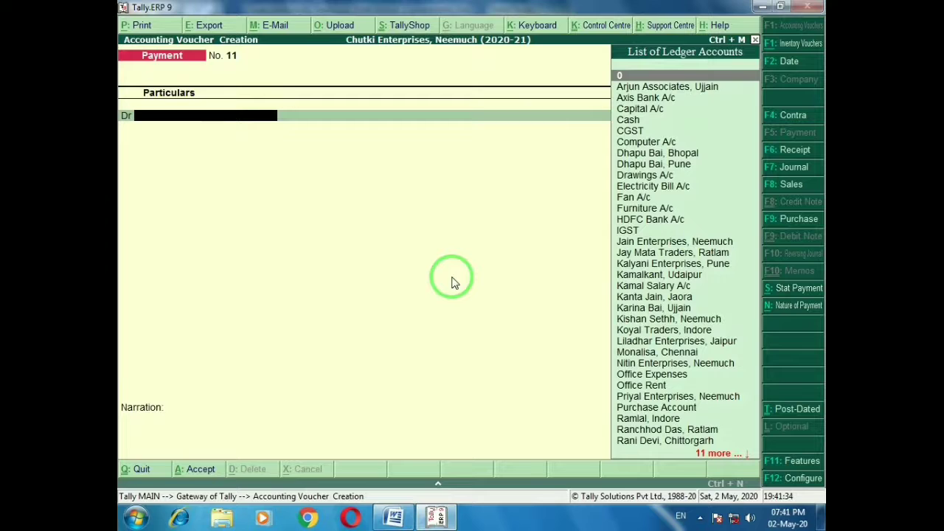
text(Veh)
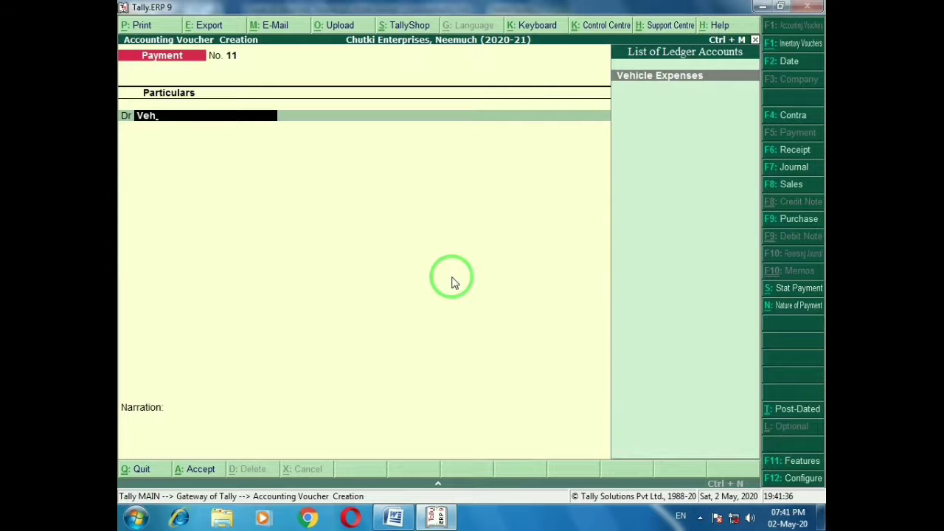
key(Return)
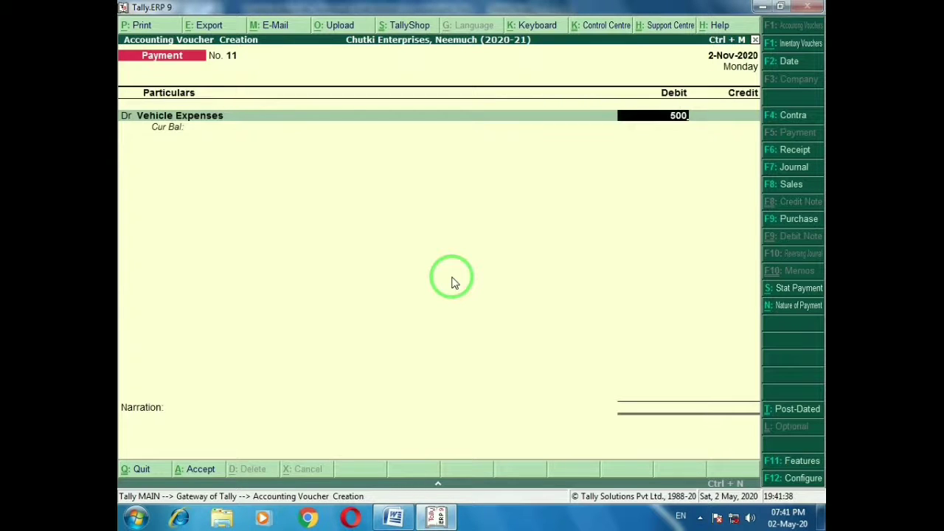
key(Return)
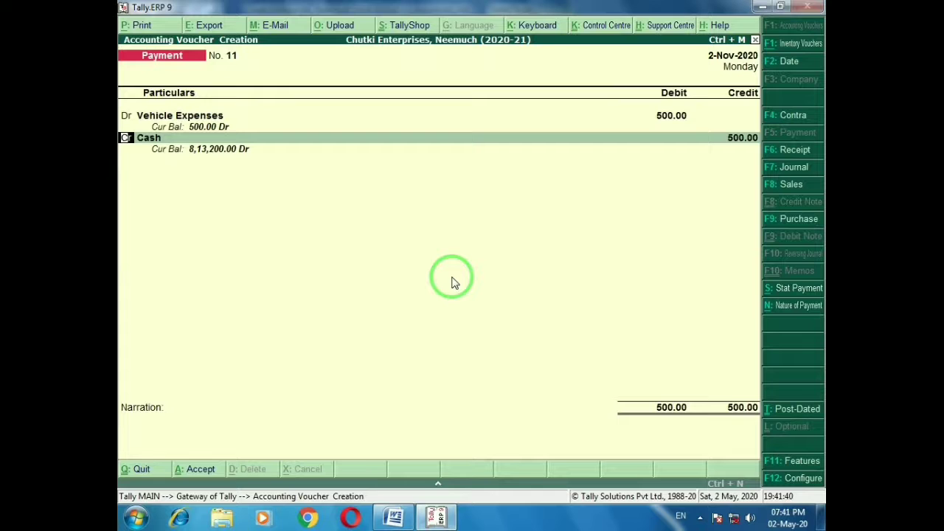
key(Return)
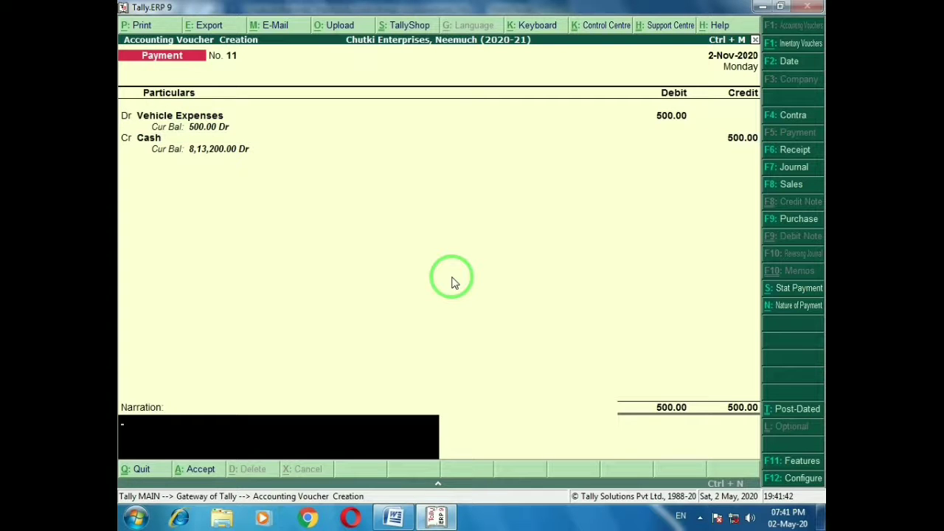
text(Diesel in tempo)
key(Return)
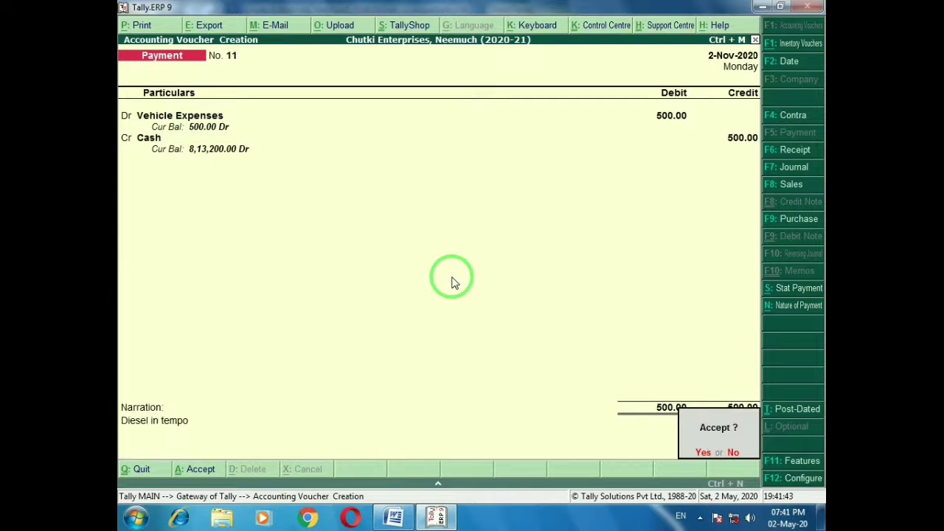
key(Return)
key(alt+Tab)
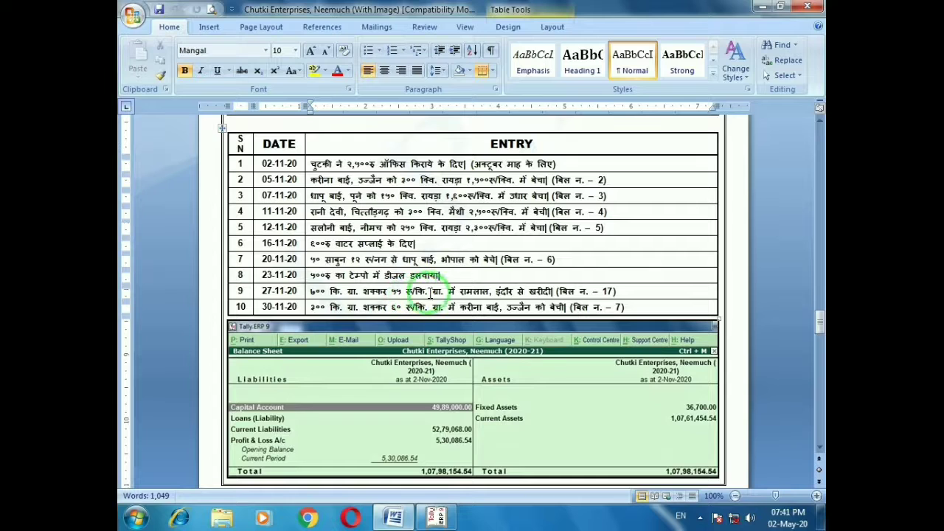
Start a Purchase GST voucher: invoice 17, date 2-Nov-2020, Indore supplier as party
click(632, 294)
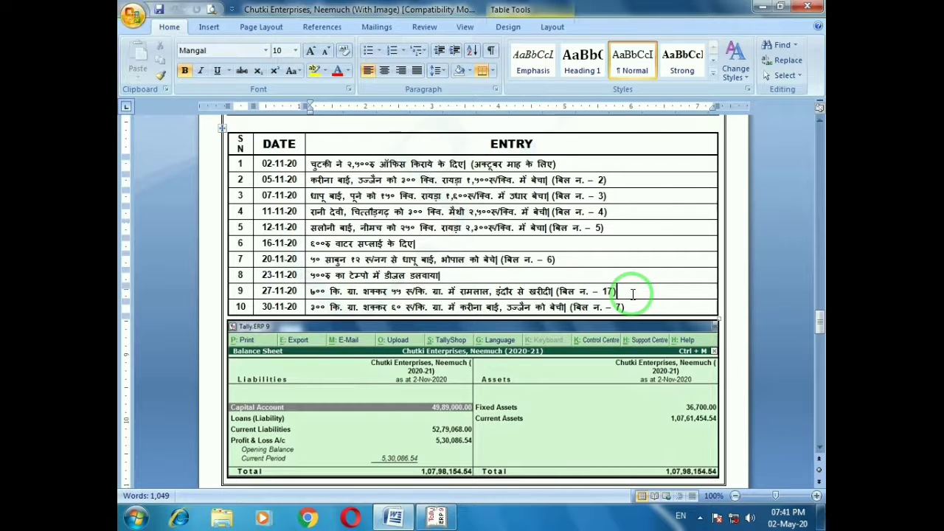
key(alt+Tab)
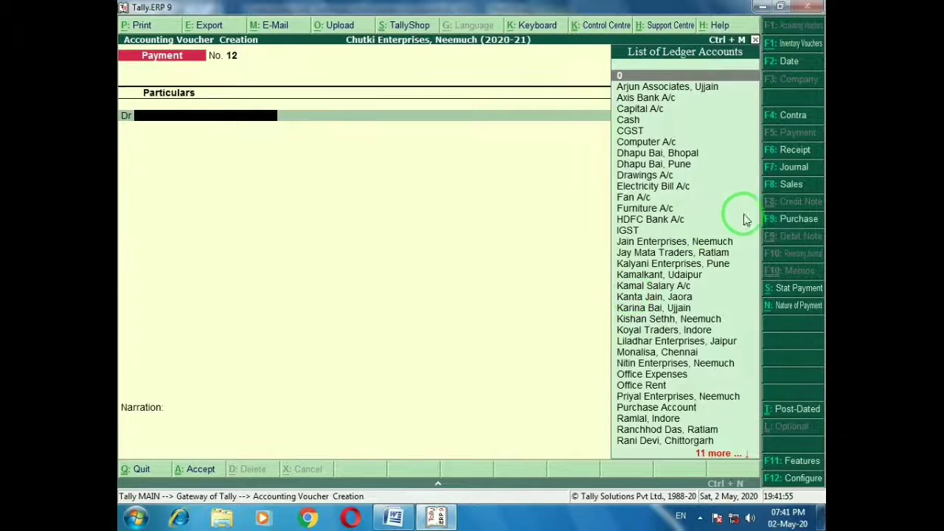
click(791, 220)
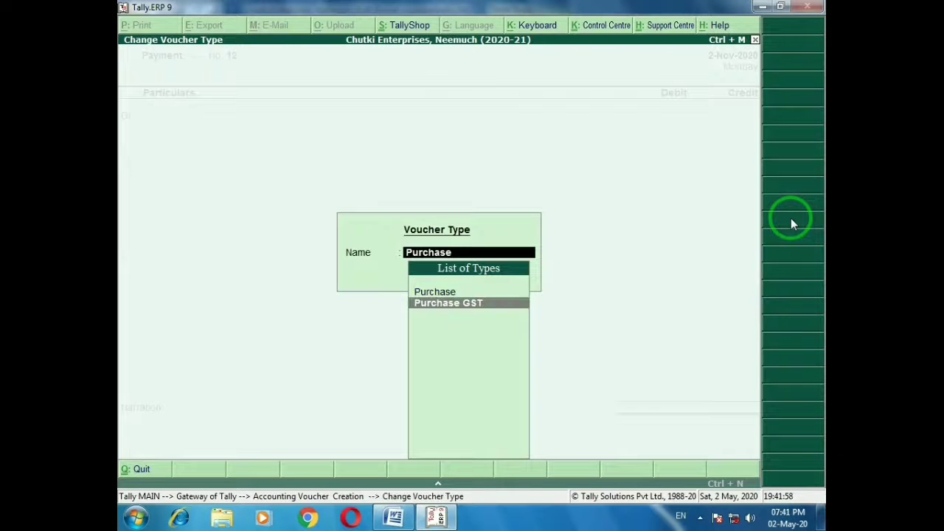
key(Return)
key(Down)
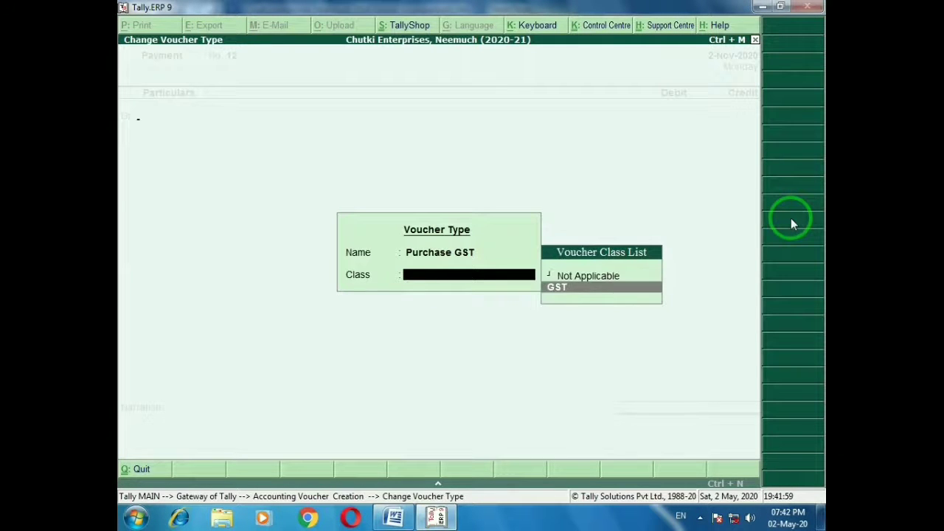
key(Return)
key(Return)
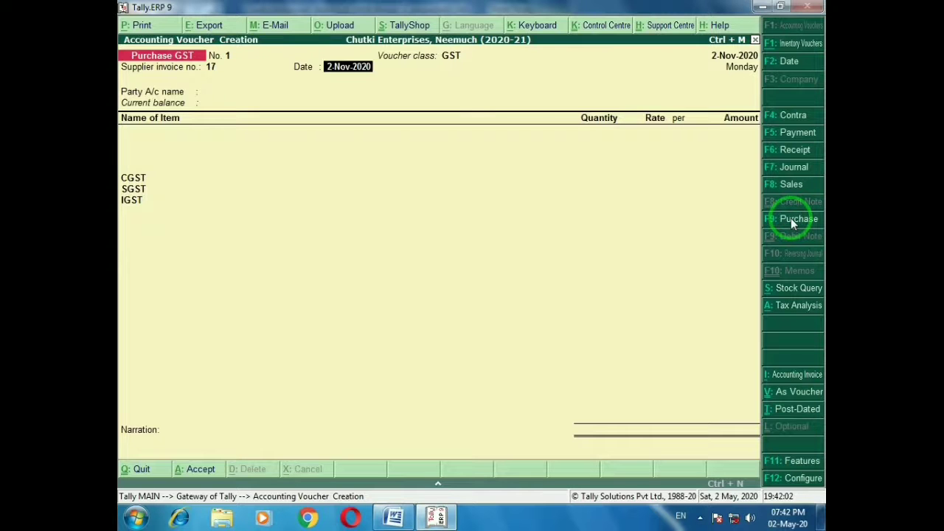
key(Return)
text(Ram)
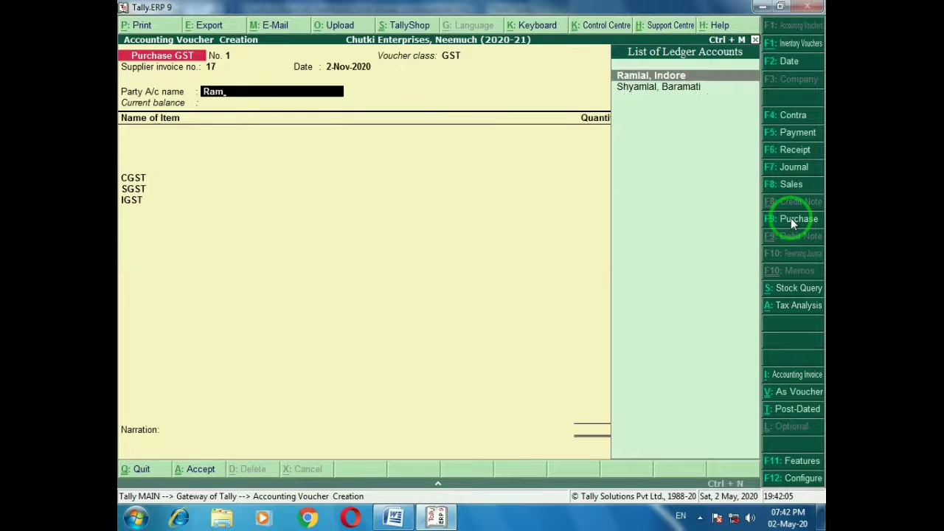
key(Return)
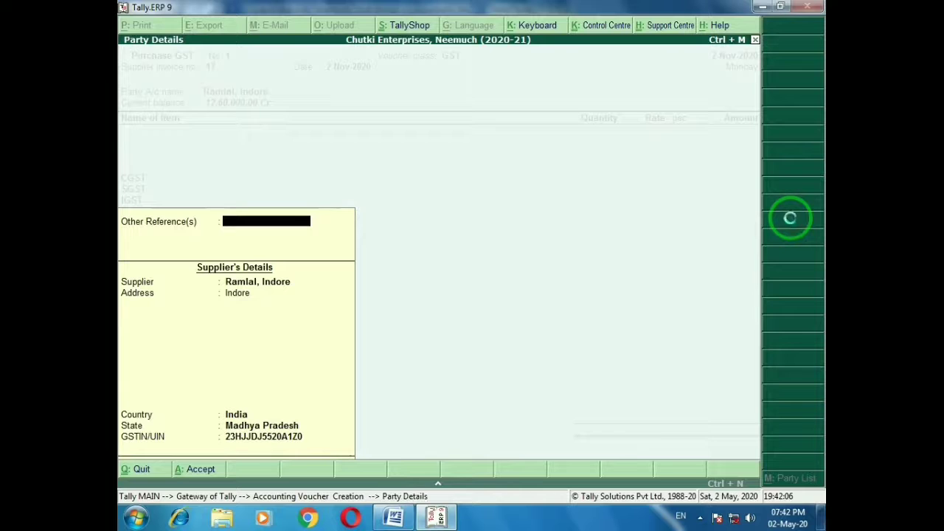
Add 700 Kg of Sugar at 55 and save the 43,120 purchase
key(Return)
text(Su)
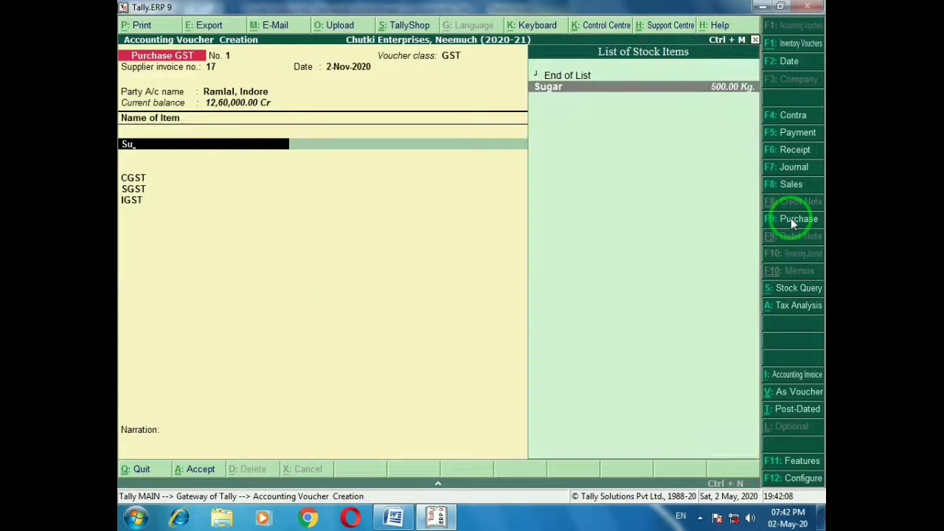
key(Return)
key(alt+Tab)
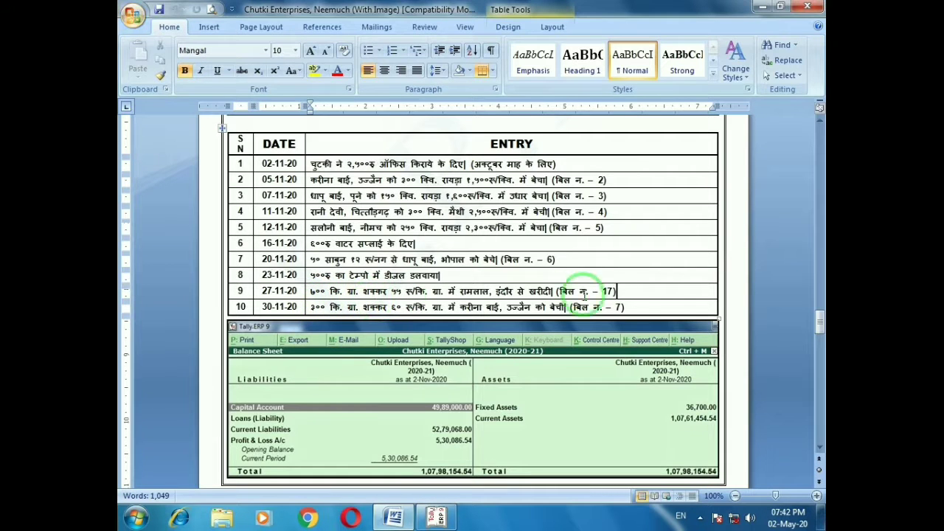
key(alt+Tab)
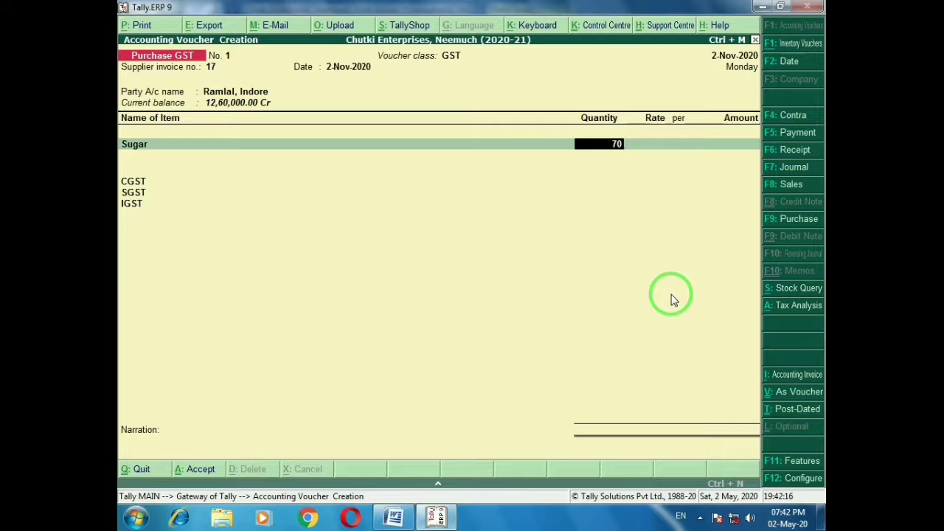
key(Return)
text(55)
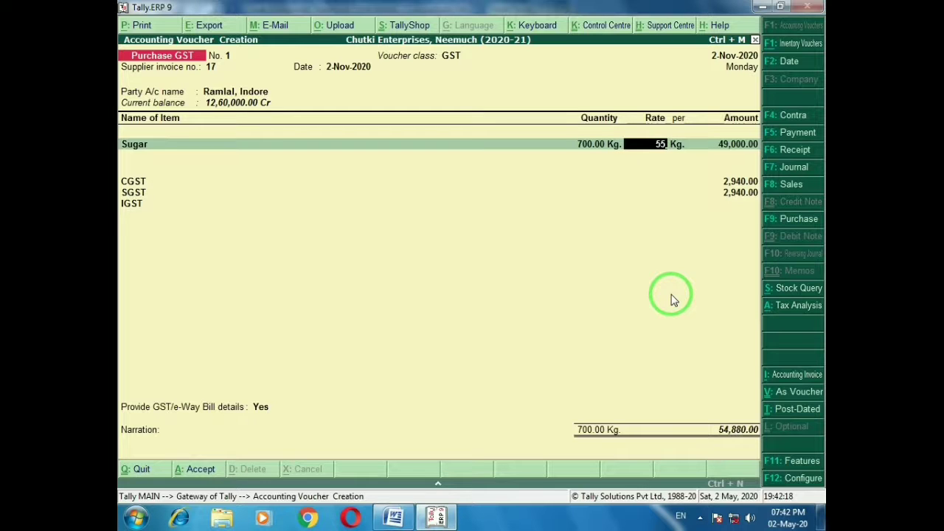
key(Return)
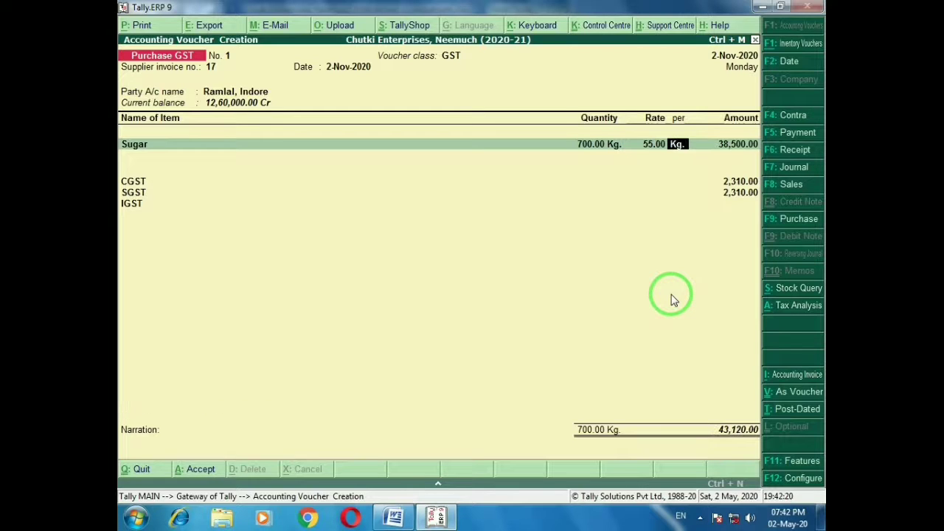
key(ctrl+a)
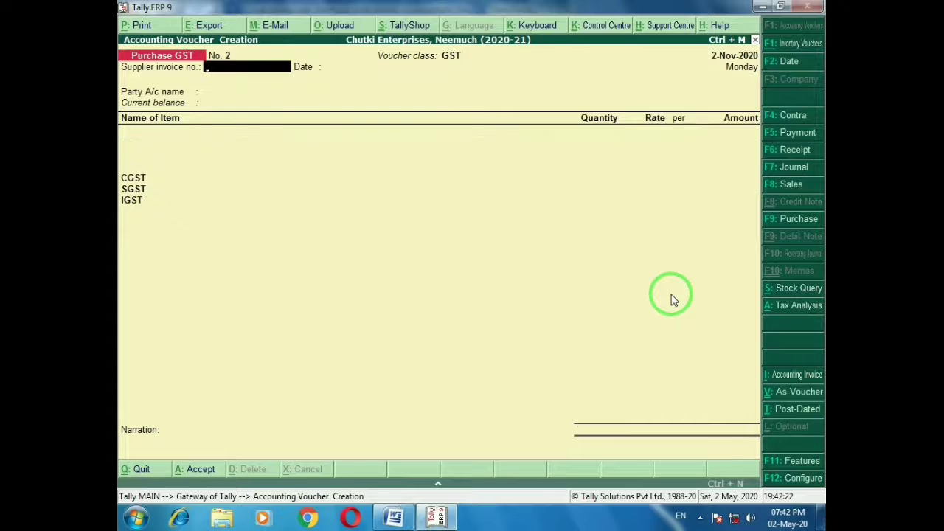
key(alt+Tab)
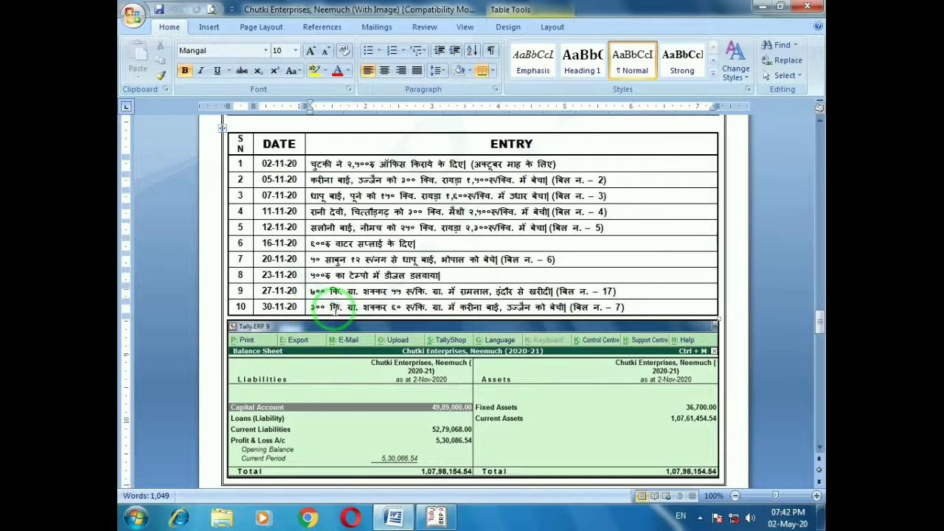
Start a Sales GST voucher of GST class with the Ujjain buyer as party
click(638, 308)
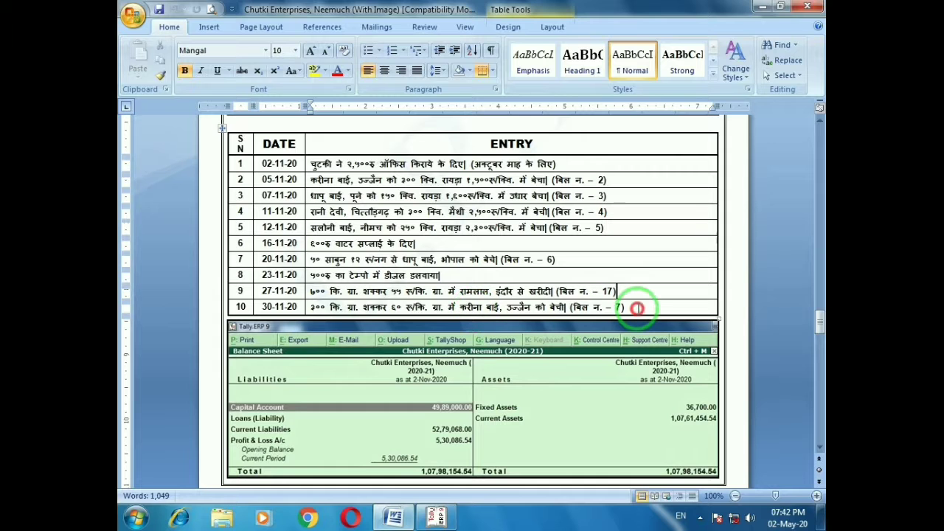
key(alt+Tab)
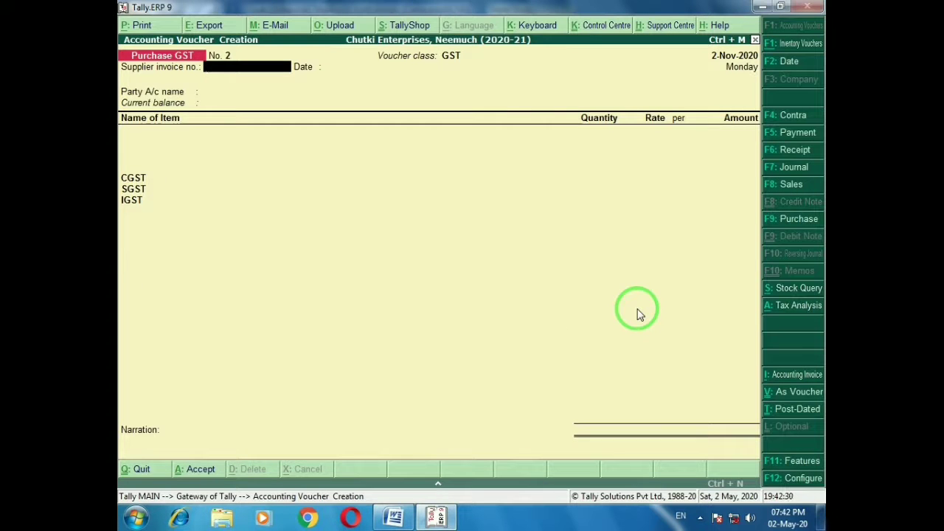
click(776, 186)
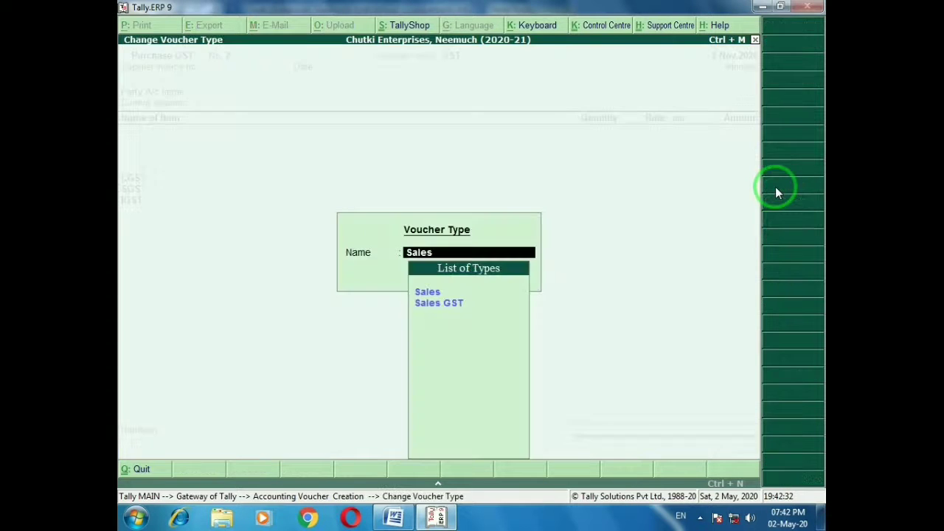
key(Down)
key(Return)
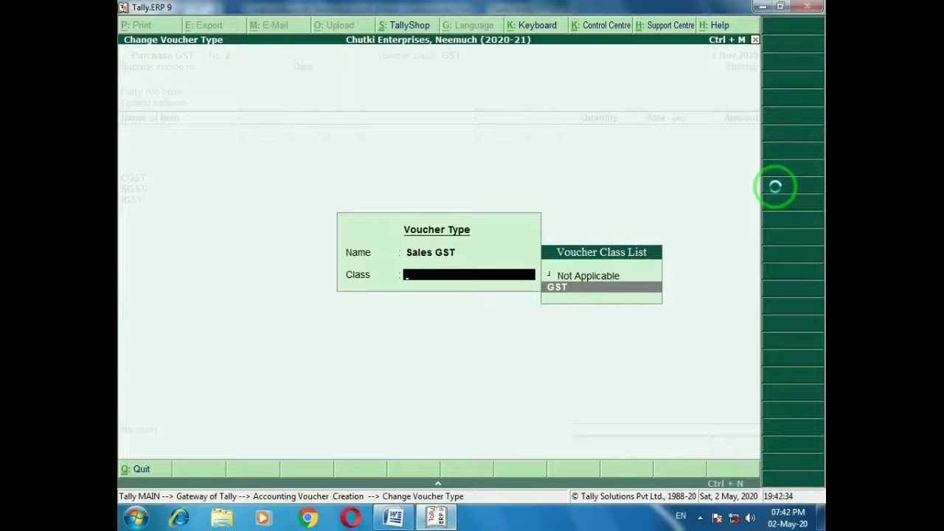
key(Return)
key(Return)
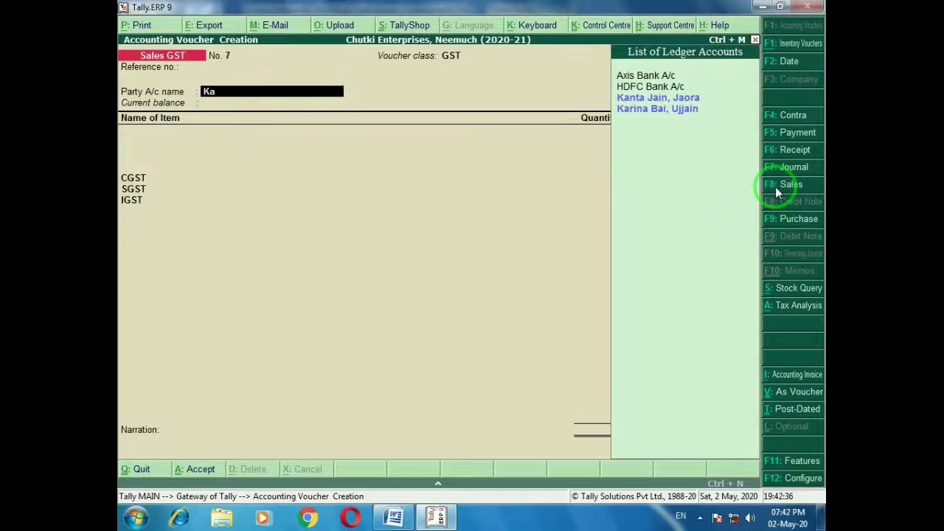
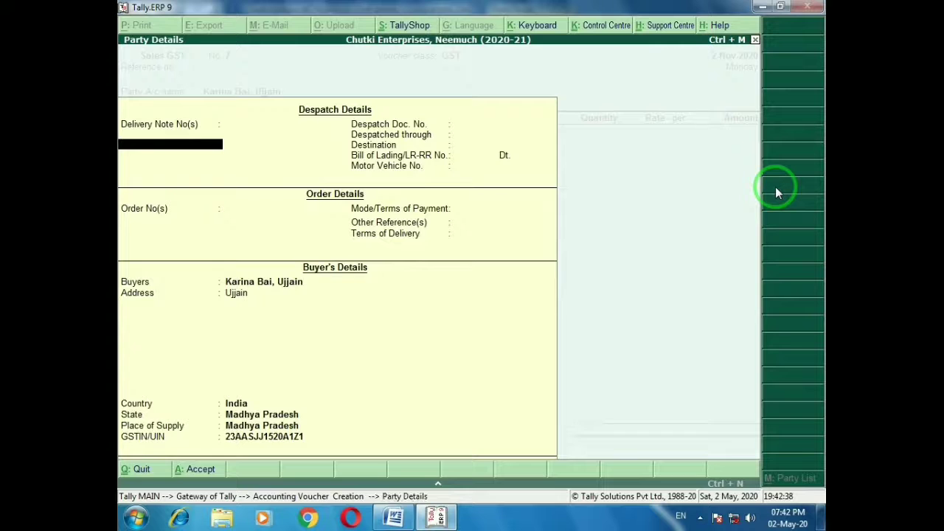
key(ctrl+a)
Add 300 Kg of Sugar at 60 and save the 20,160 sale
text(Su)
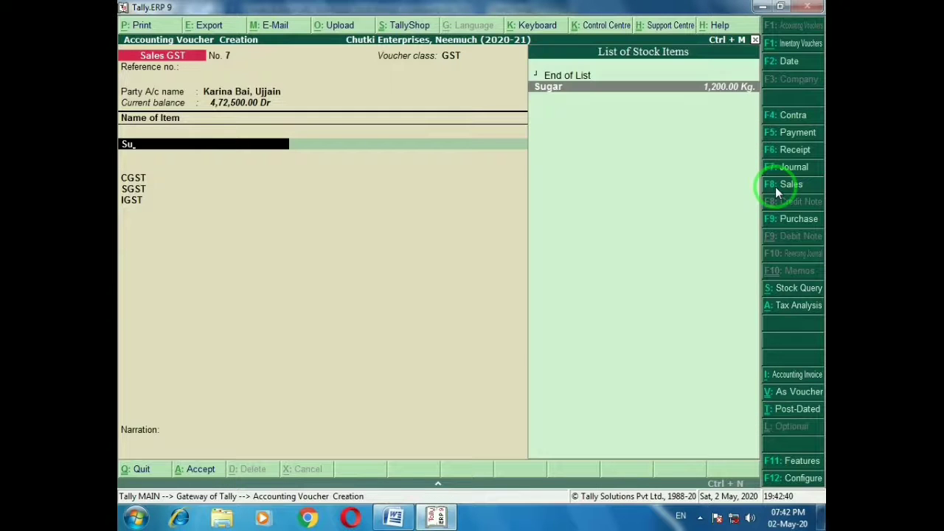
key(Return)
key(alt+Tab)
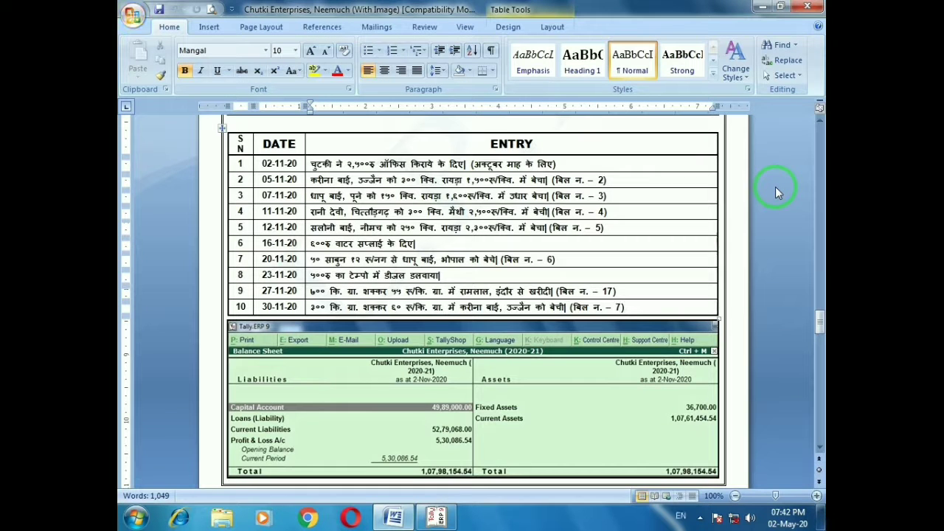
key(alt+Tab)
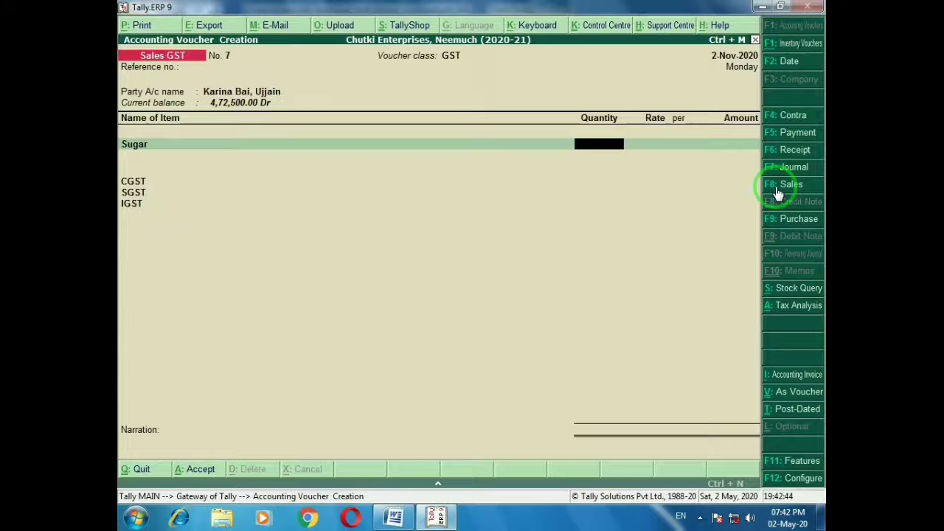
text(300)
key(Return)
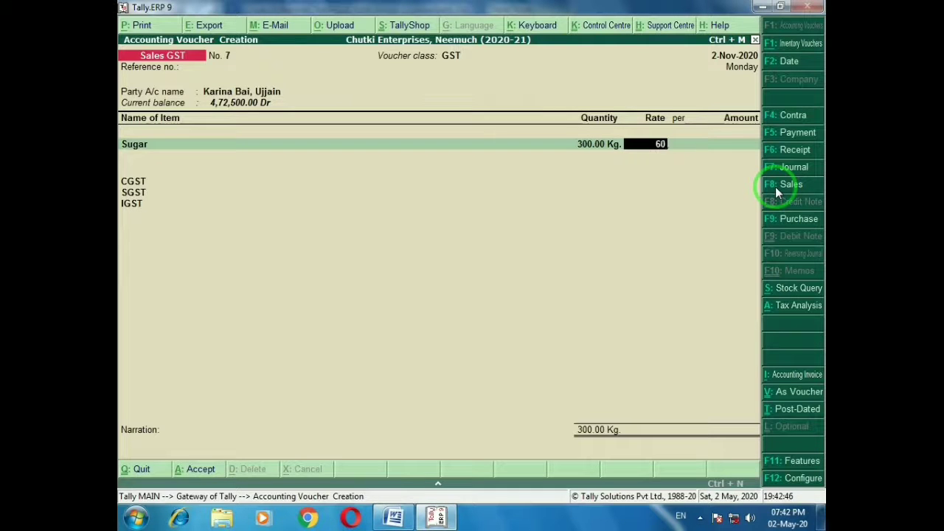
key(Return)
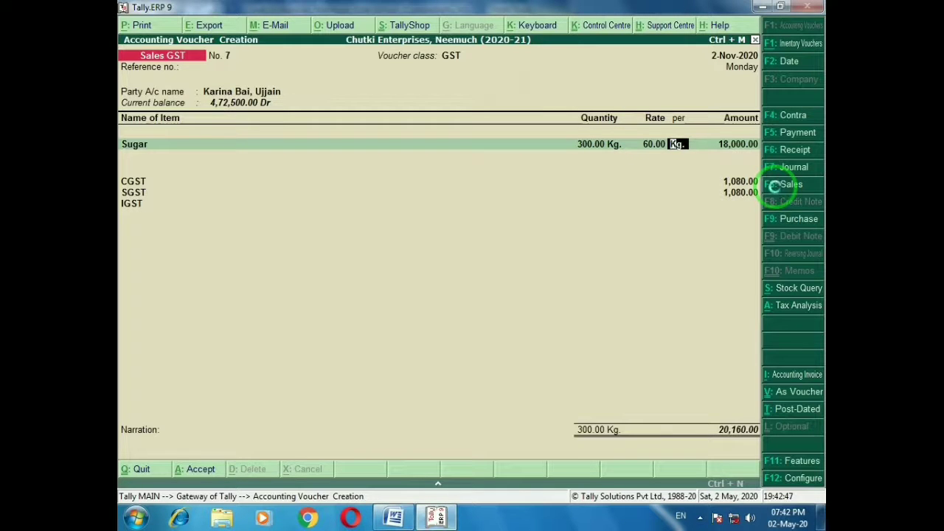
key(ctrl+a)
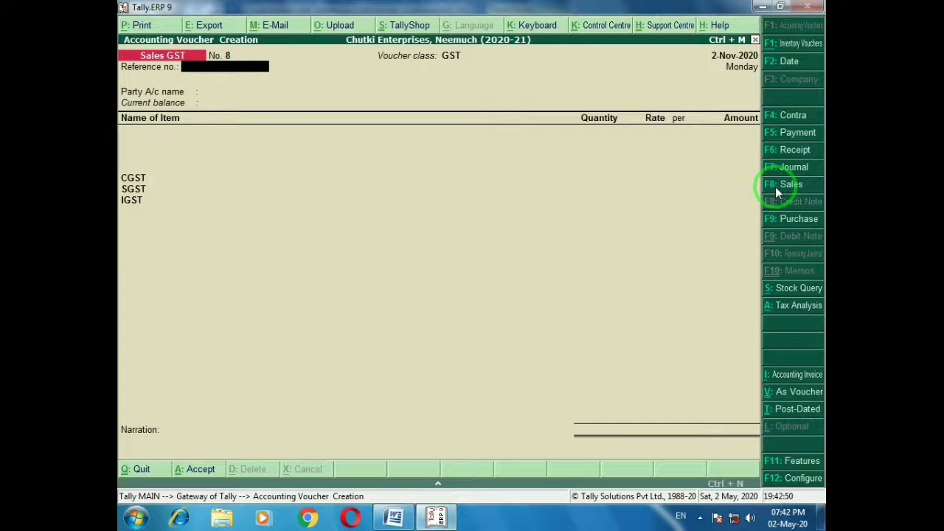
Quit voucher entry and compare the 2-Nov-2020 Balance Sheet total, 1,07,98,154.54, with Word
key(alt+Tab)
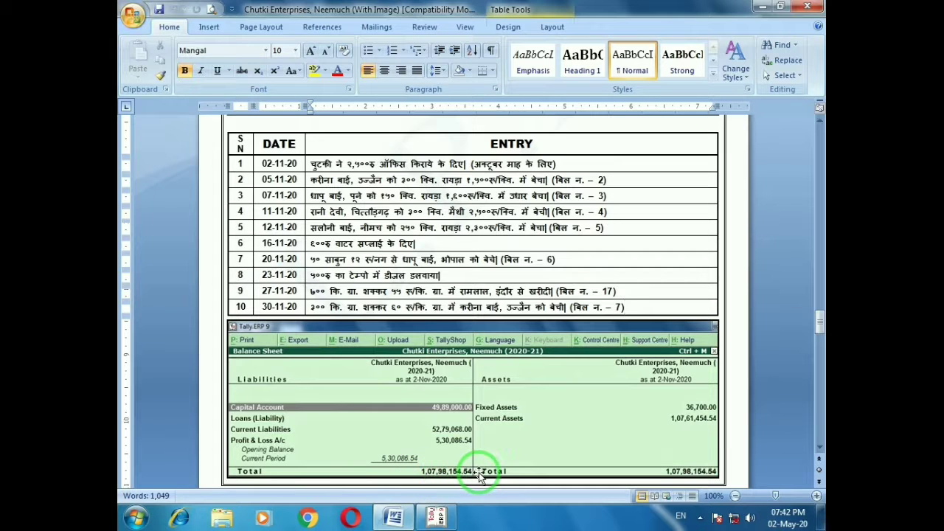
key(alt+Tab)
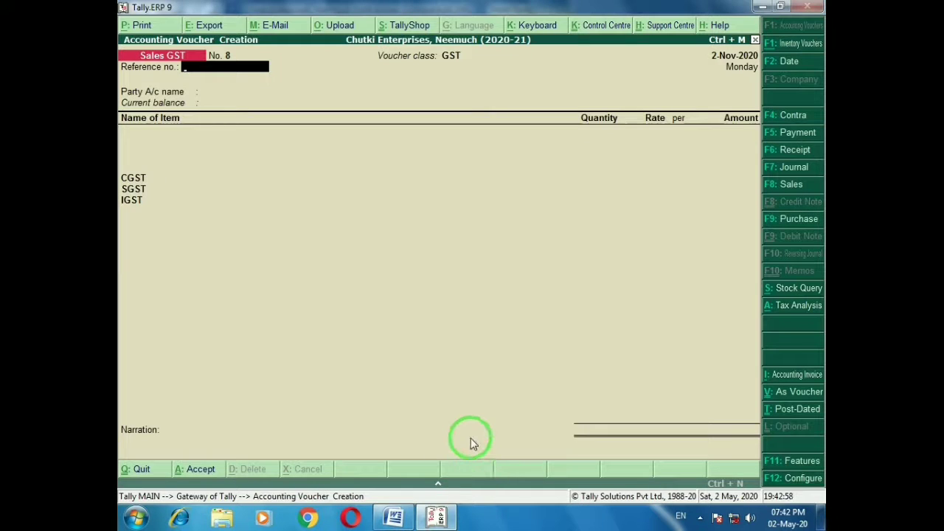
key(Escape)
key(y)
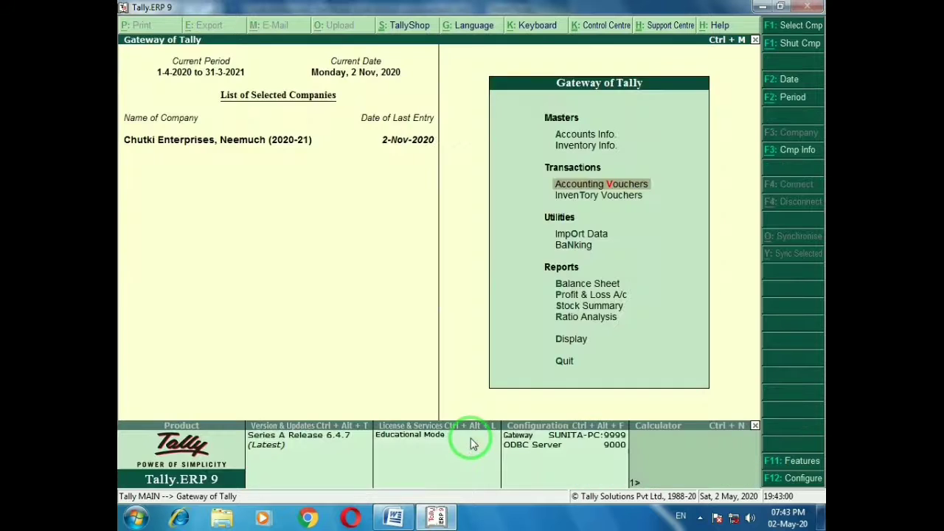
key(b)
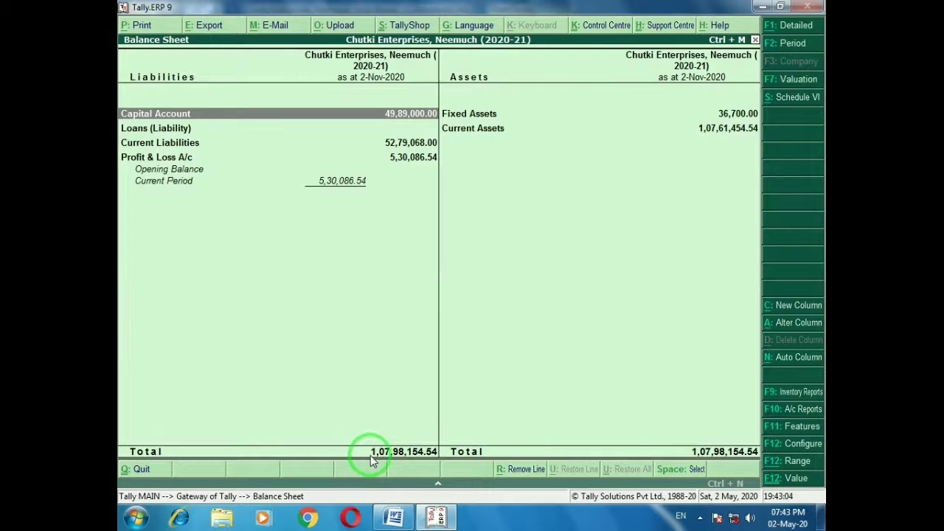
key(alt+Tab)
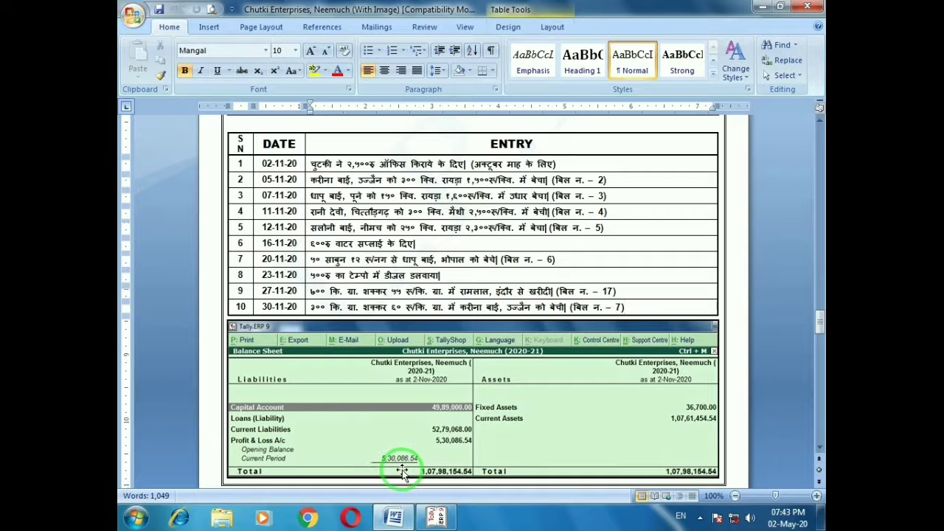
Mark the first December entry in Word, then close Tally's Balance Sheet
click(819, 452)
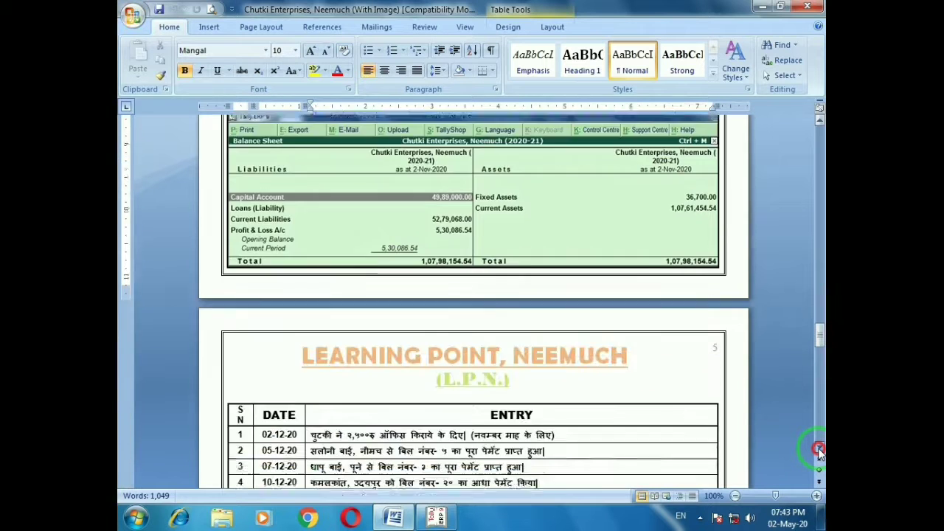
click(820, 452)
click(819, 452)
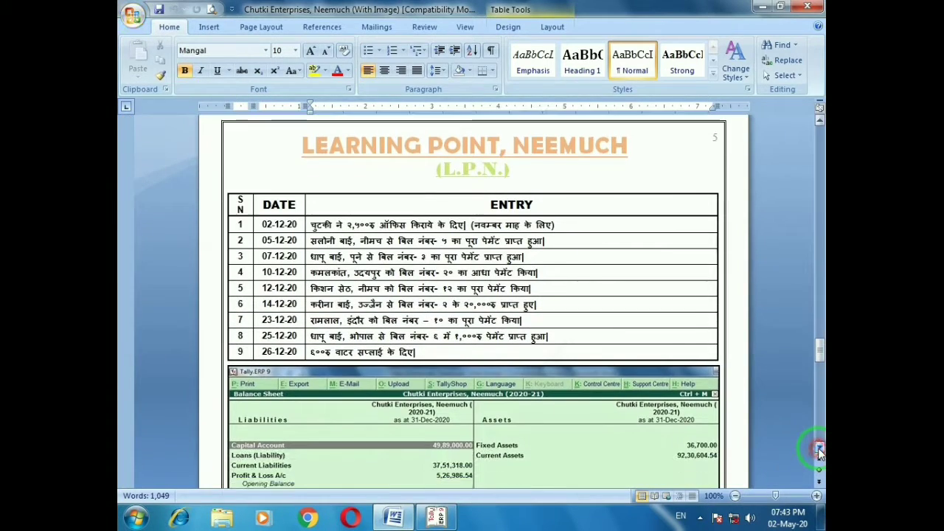
click(819, 452)
click(819, 452)
click(819, 452)
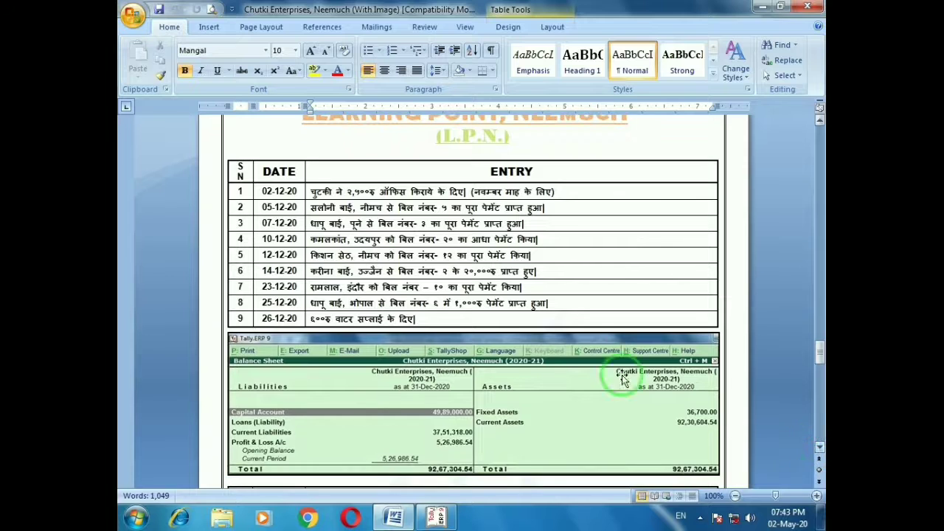
click(562, 192)
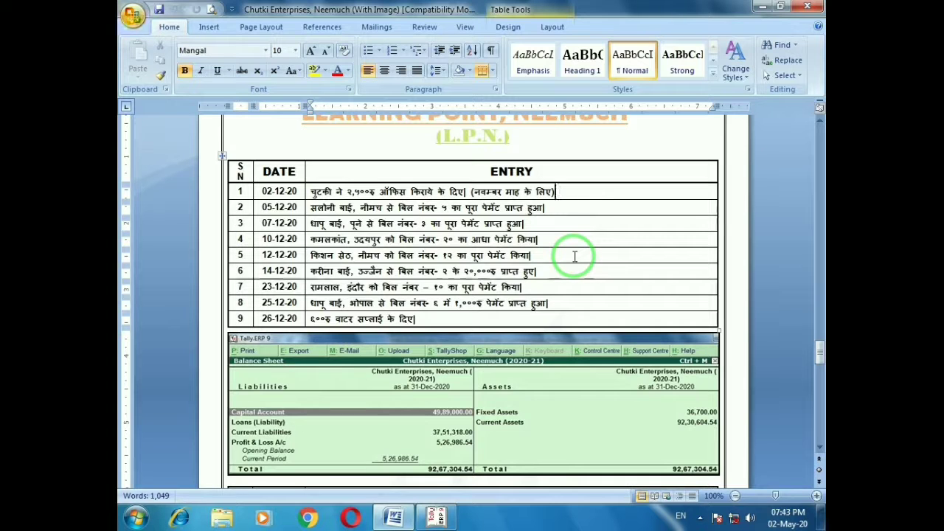
key(alt+Tab)
key(Escape)
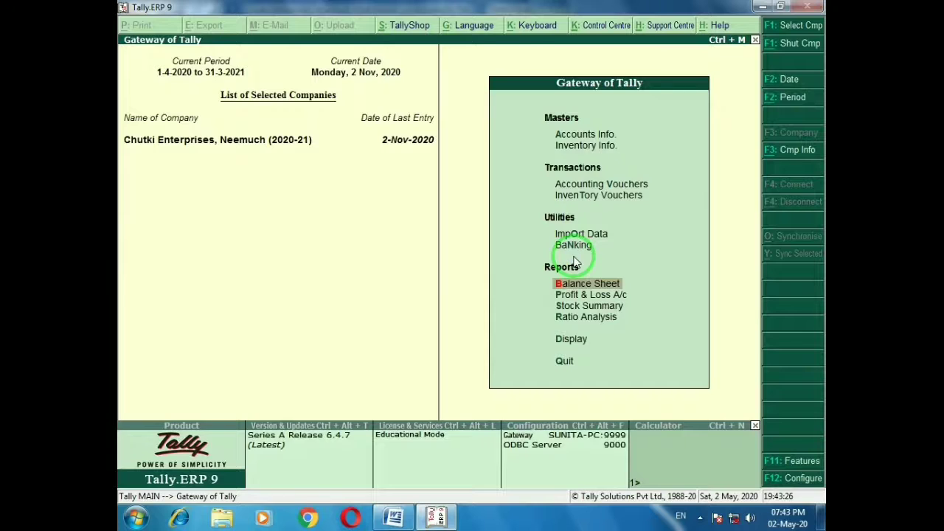
Enter Accounting Vouchers and set the voucher date to 2-12-2020
key(v)
key(F2)
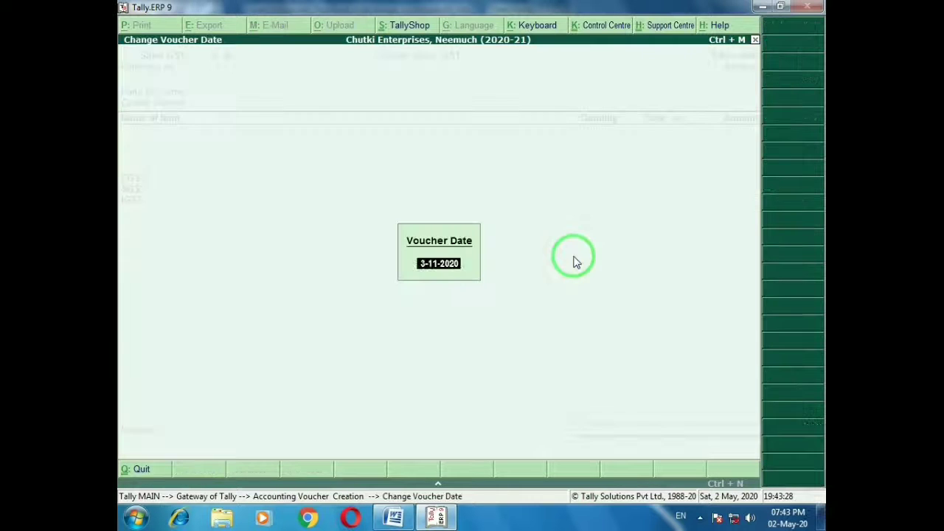
text(1-12)
key(Return)
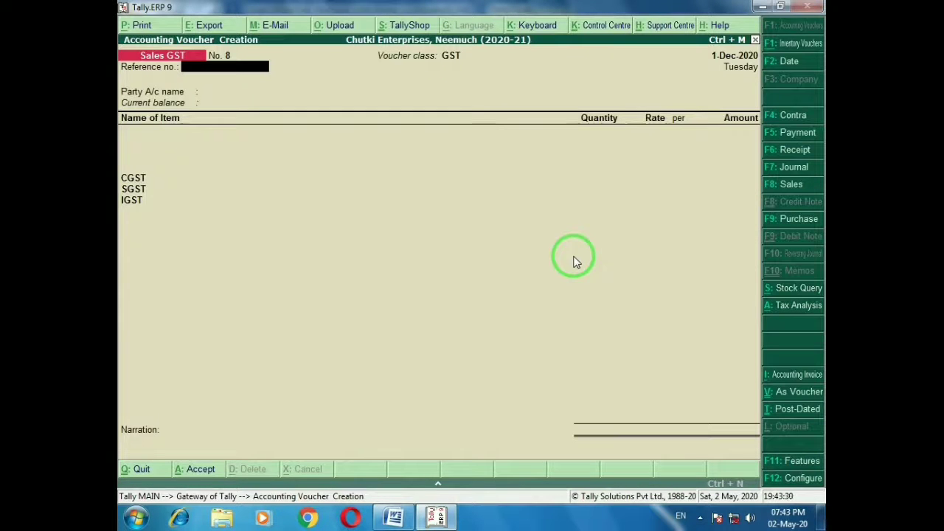
key(alt+Tab)
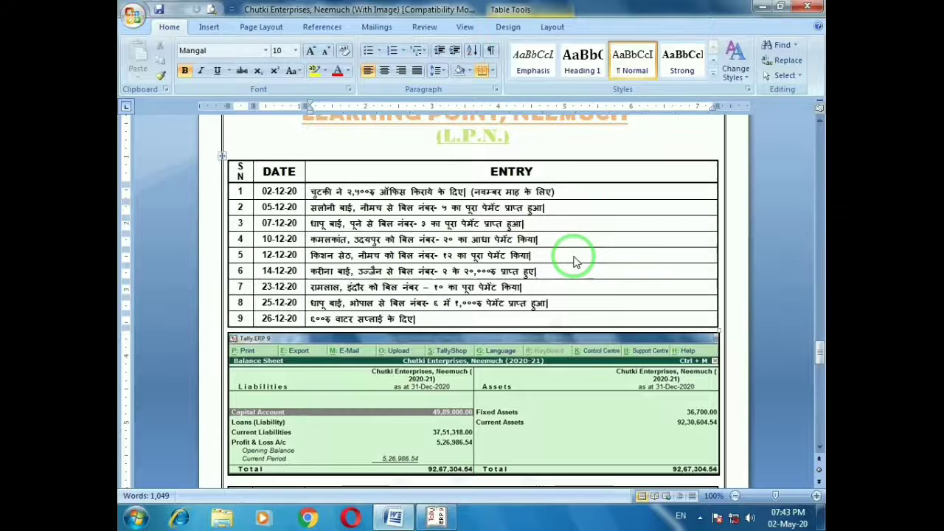
key(alt+Tab)
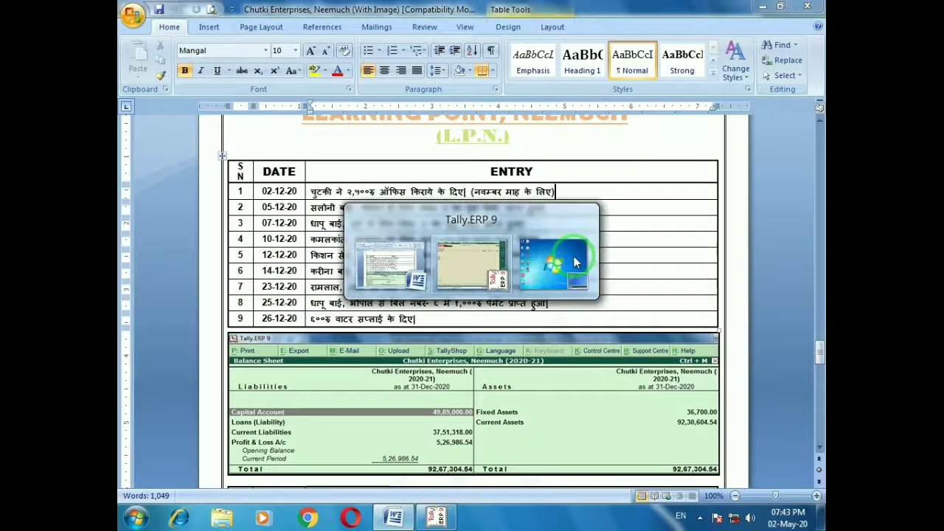
key(F2)
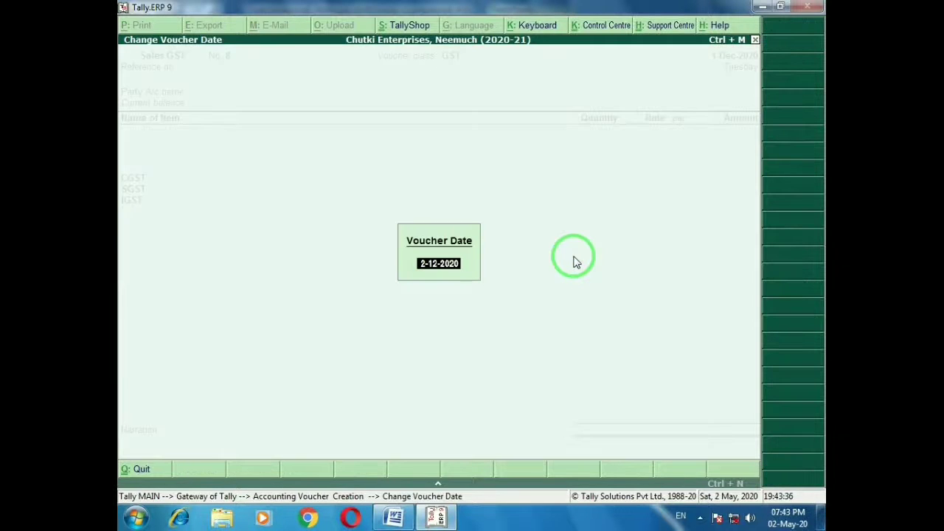
key(Return)
Save Payment 12: 2,500 Office Rent paid in Cash
key(F5)
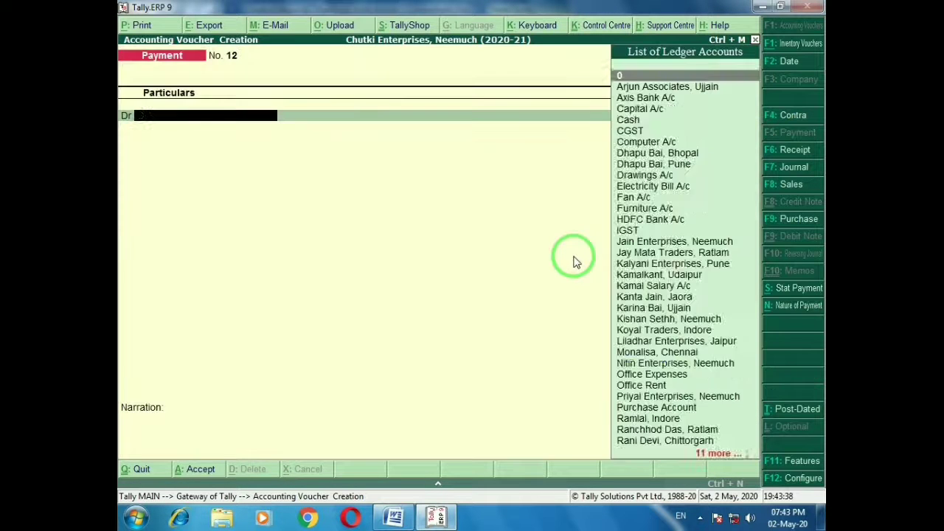
text(Off)
key(Return)
text(2500)
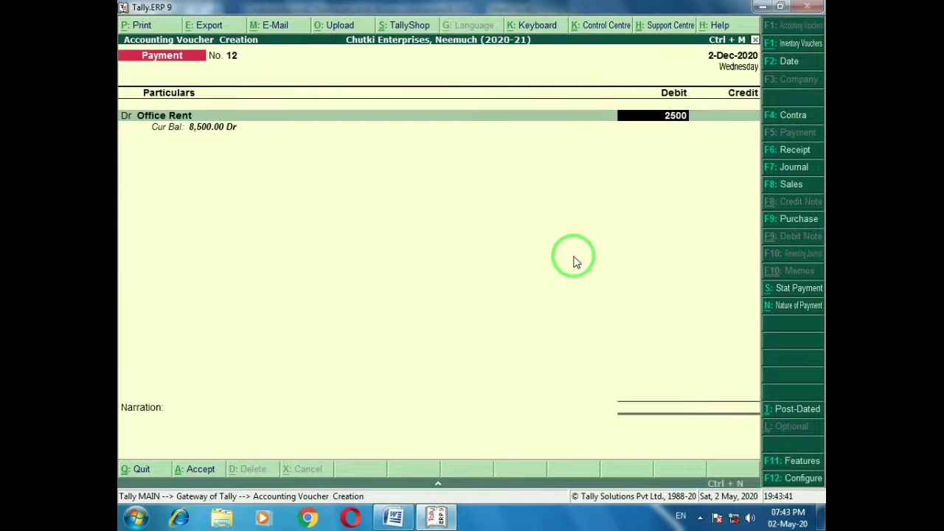
key(Return)
key(ctrl+a)
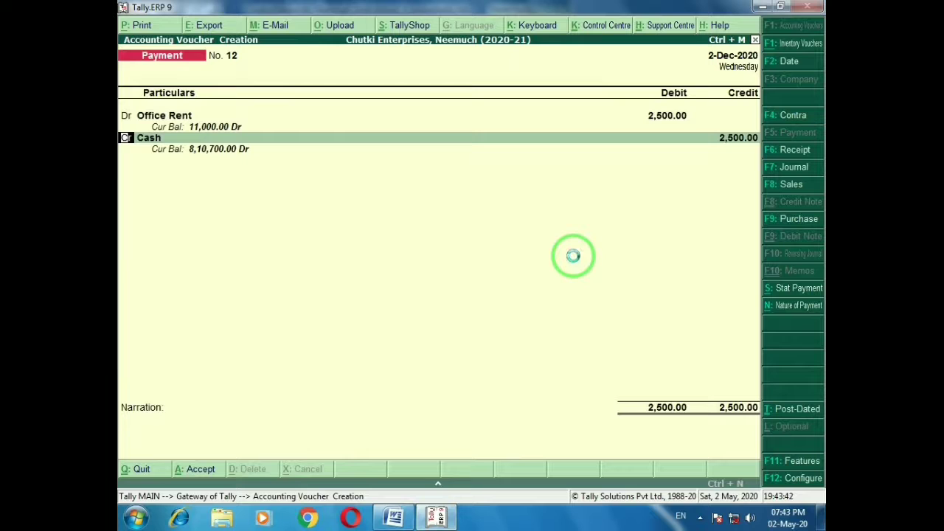
key(alt+Tab)
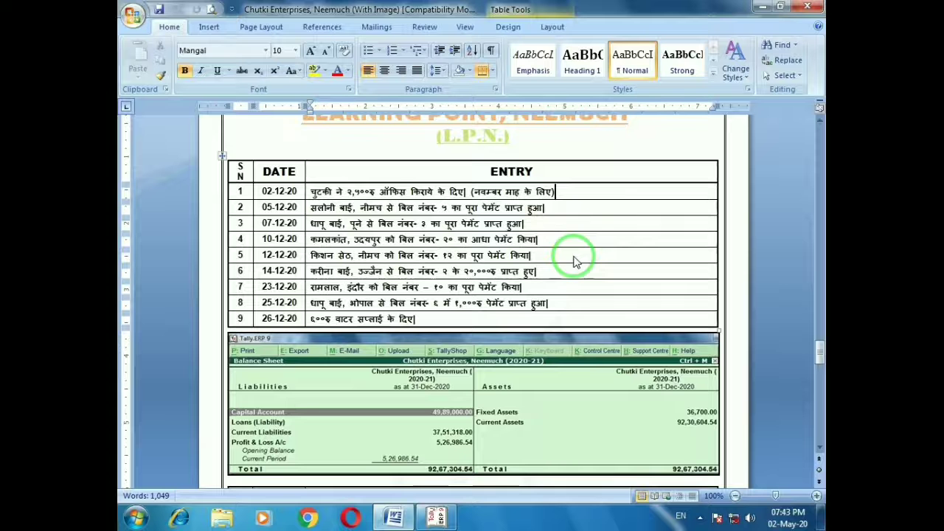
Save a Receipt of 6,03,750 cash from the Neemuch customer against bill 5
click(560, 209)
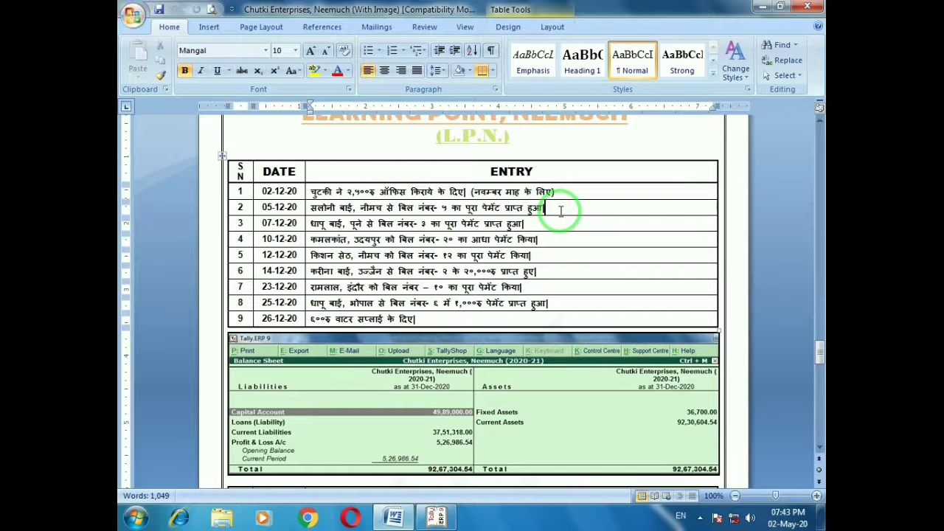
key(alt+Tab)
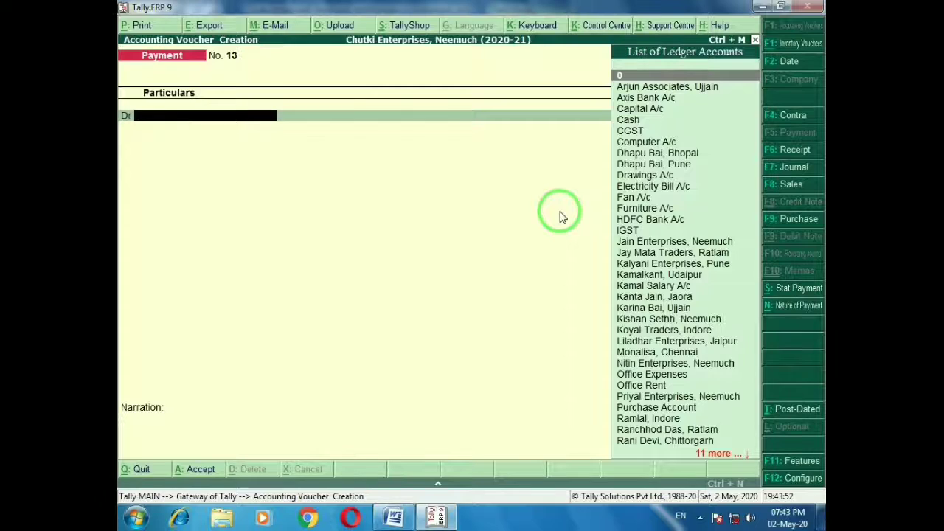
key(F6)
text(Salo)
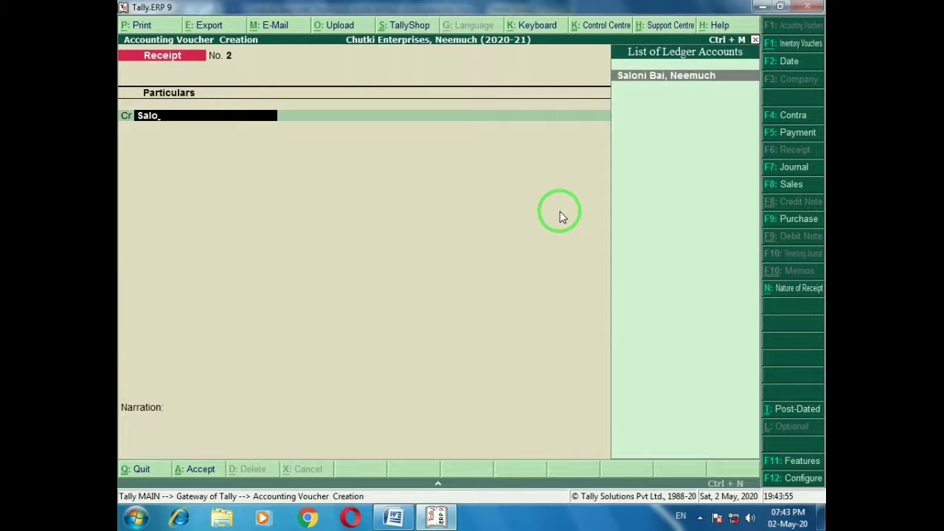
key(Return)
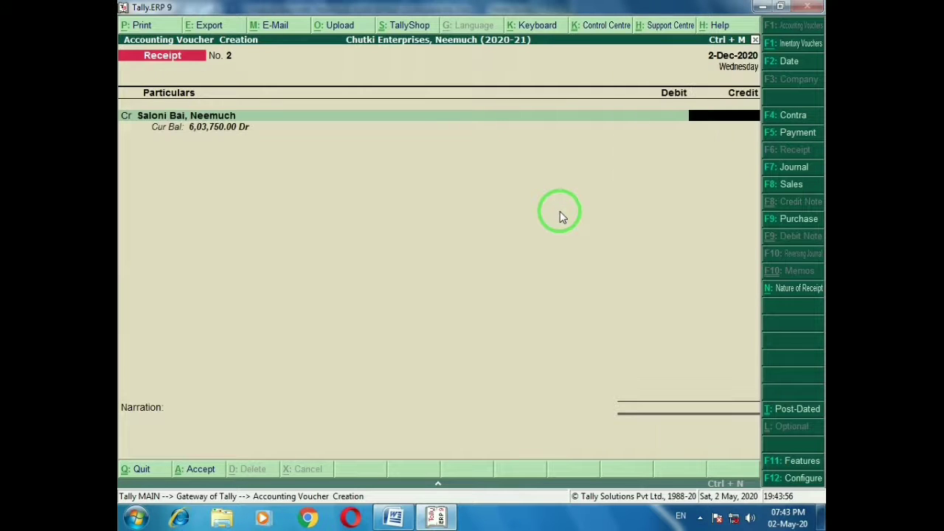
text(603750)
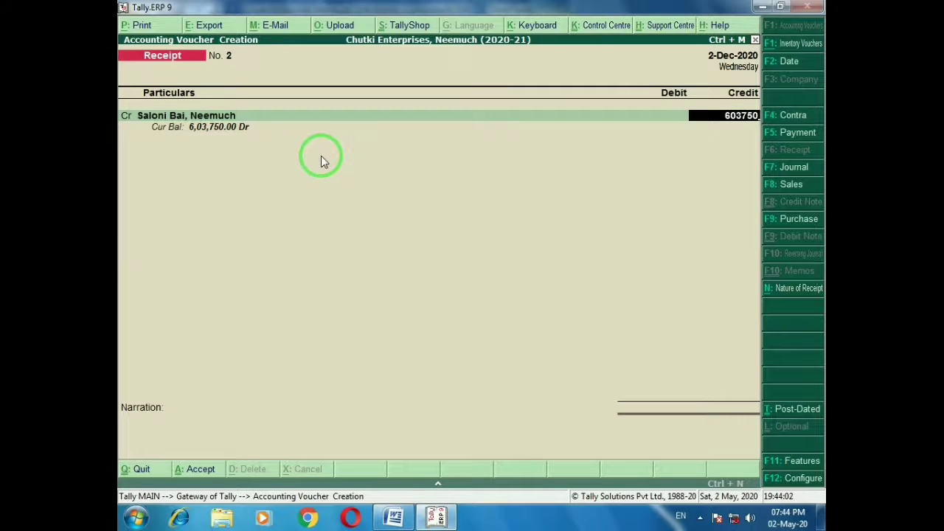
key(Return)
key(Return)
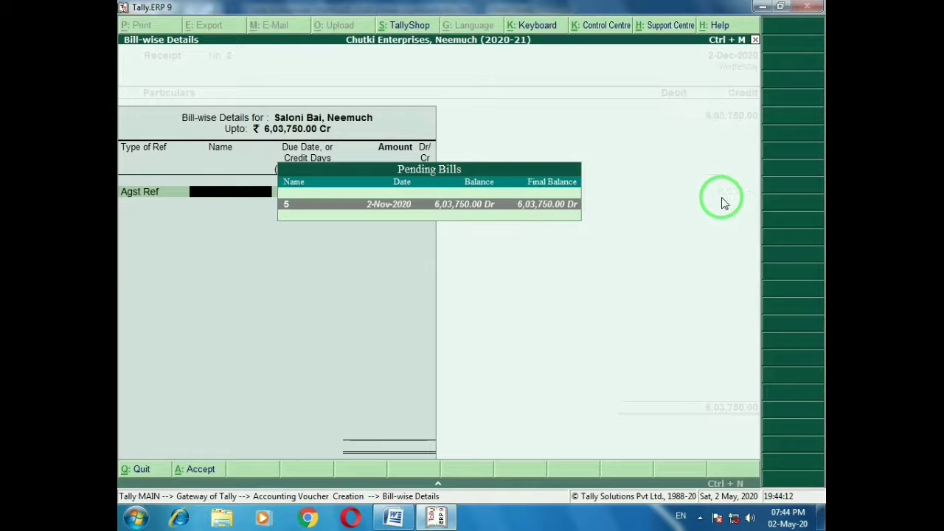
key(Return)
key(Return)
key(Return)
key(Return)
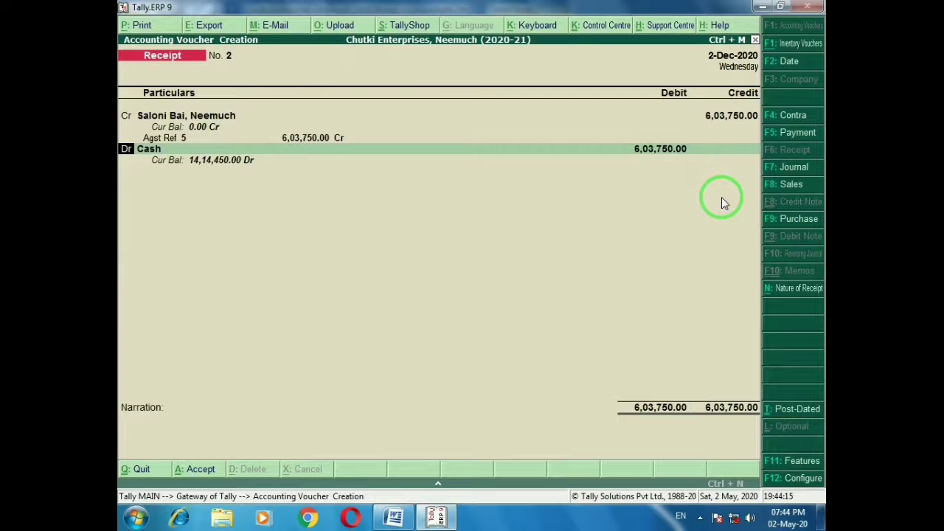
key(ctrl+a)
key(alt+Tab)
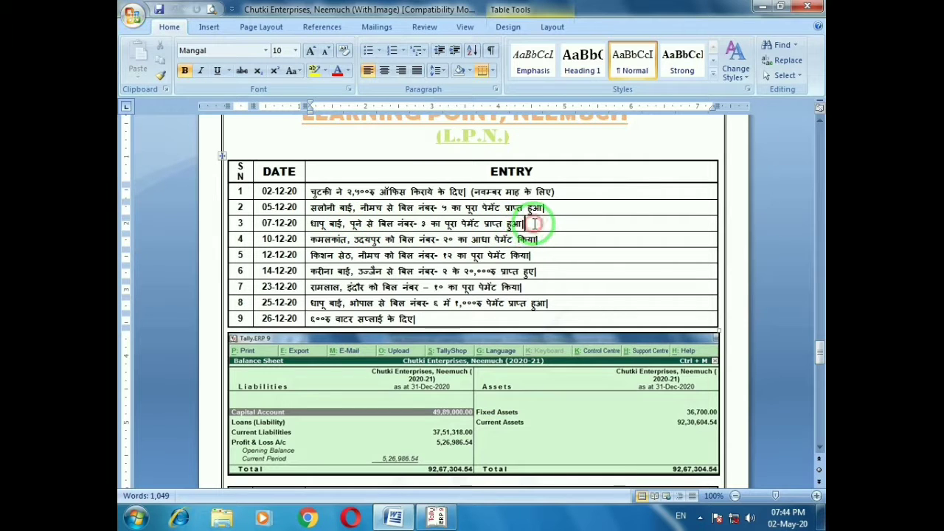
Save a Receipt of 2,52,000 cash from the Pune customer against bill 3
key(alt+Tab)
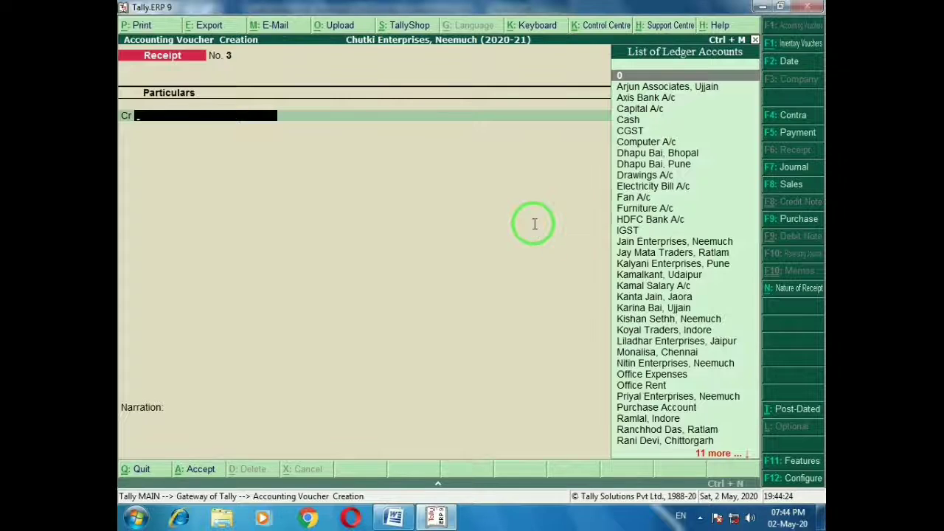
key(alt+Tab)
key(alt+Tab)
text(dhap)
key(Down)
key(Return)
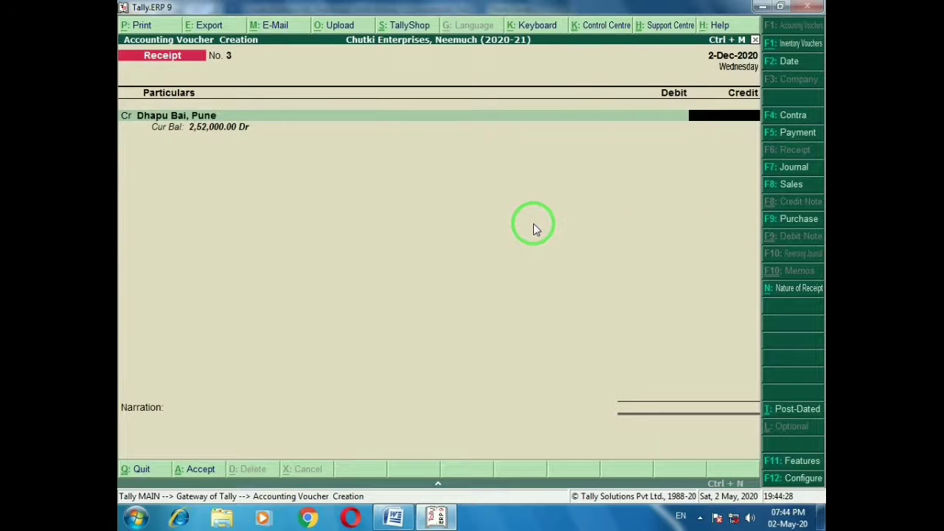
text(252000)
key(Return)
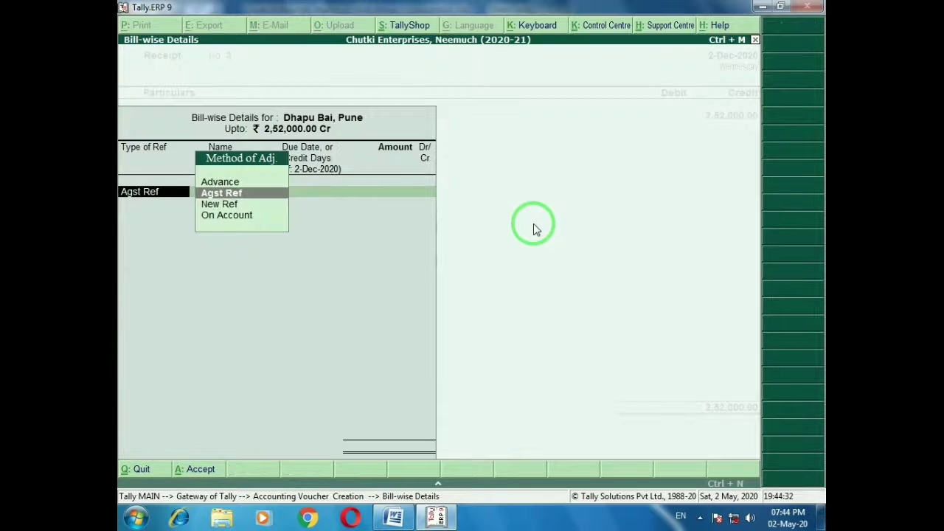
key(Return)
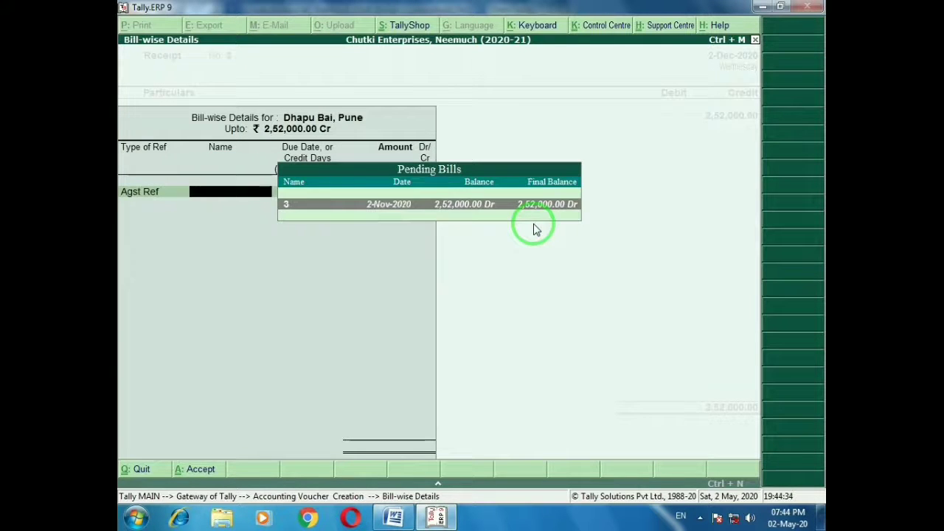
key(Return)
key(Return)
key(Return)
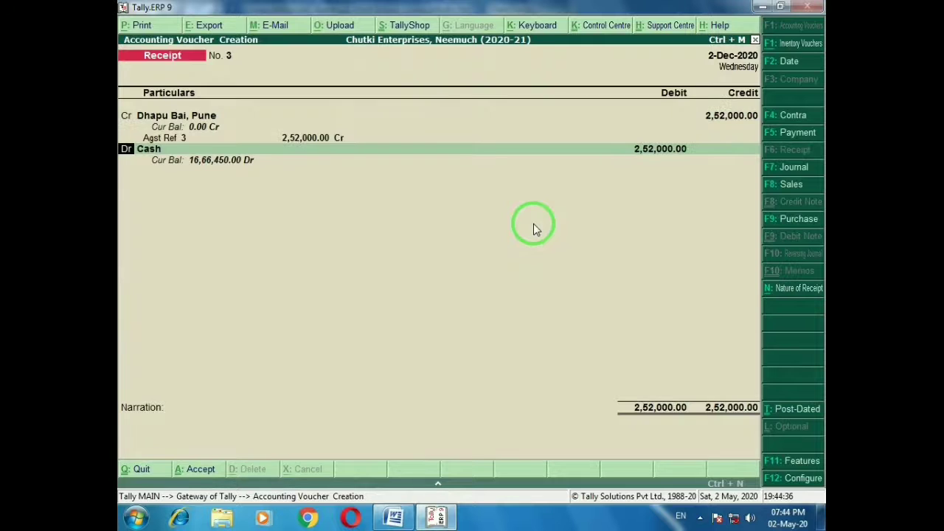
key(ctrl+a)
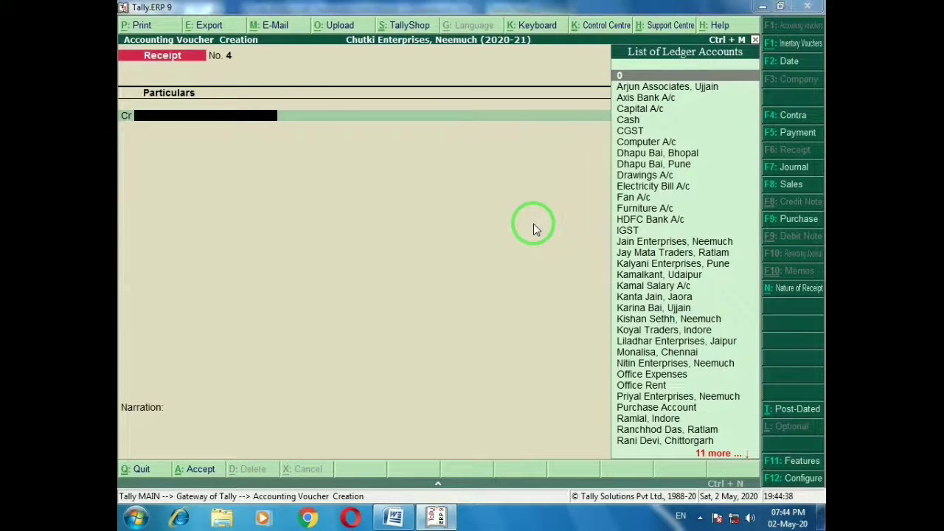
key(alt+Tab)
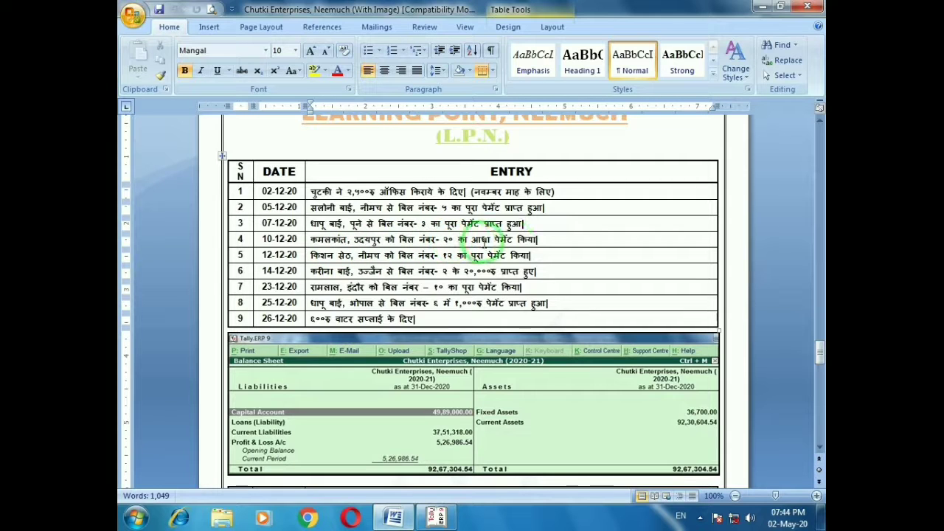
Start a Payment to the Udaipur party and calculate half of 525000
click(545, 242)
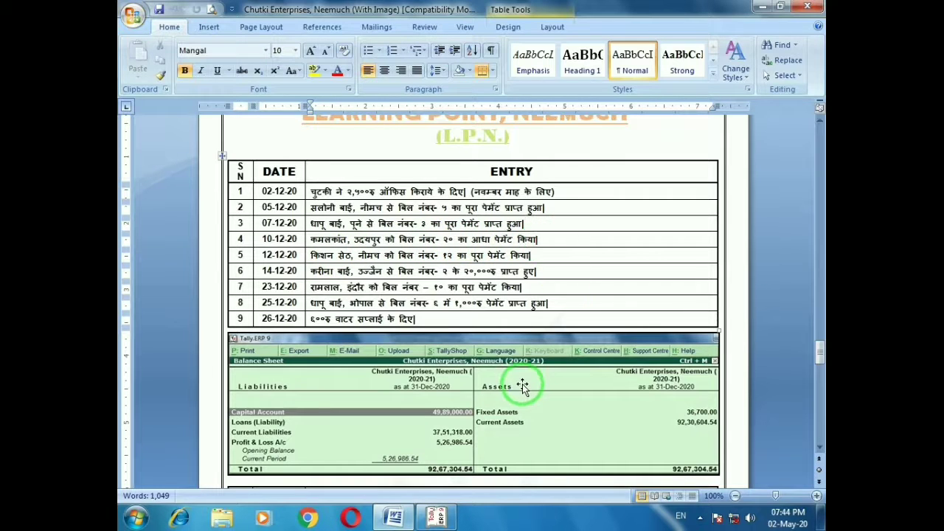
key(alt+Tab)
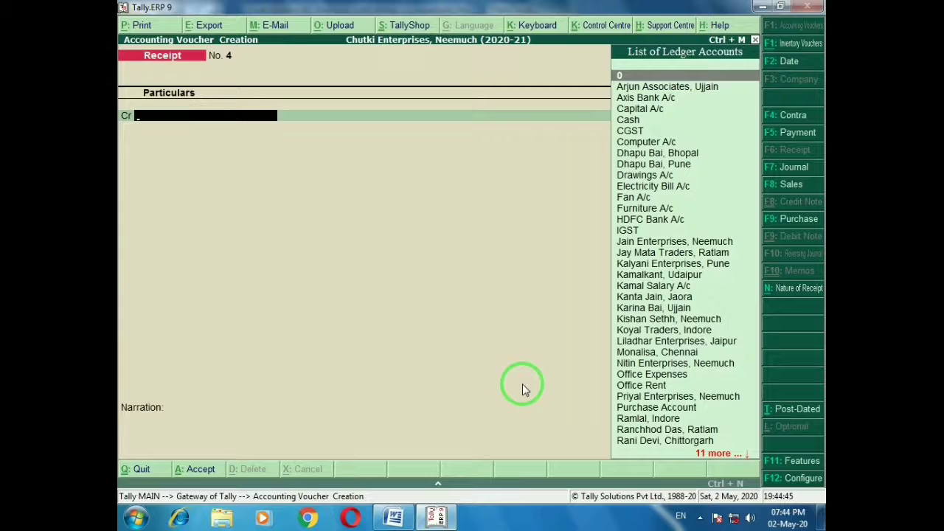
key(F5)
text(Kamal)
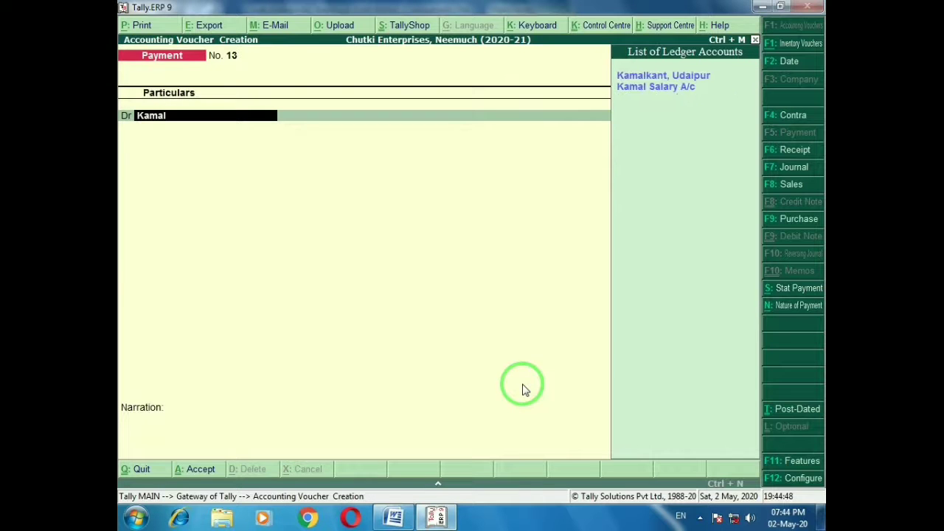
key(Return)
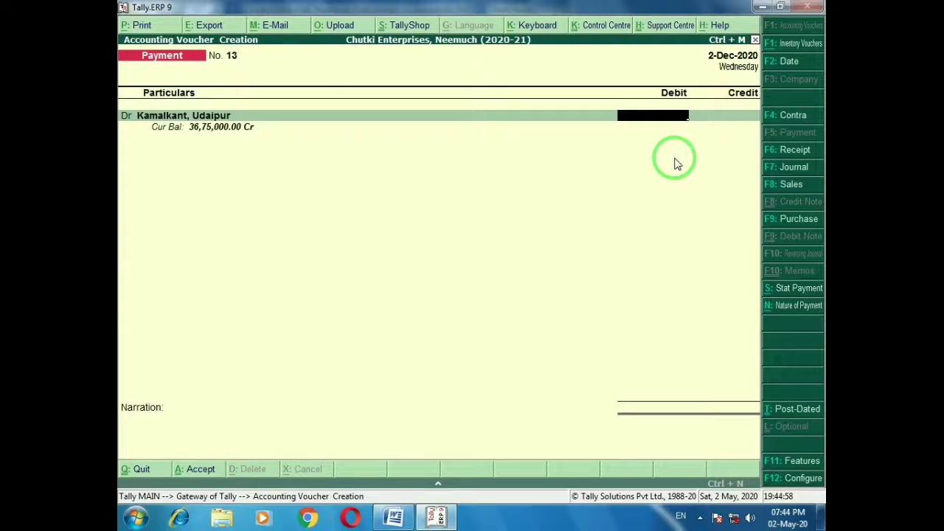
key(Return)
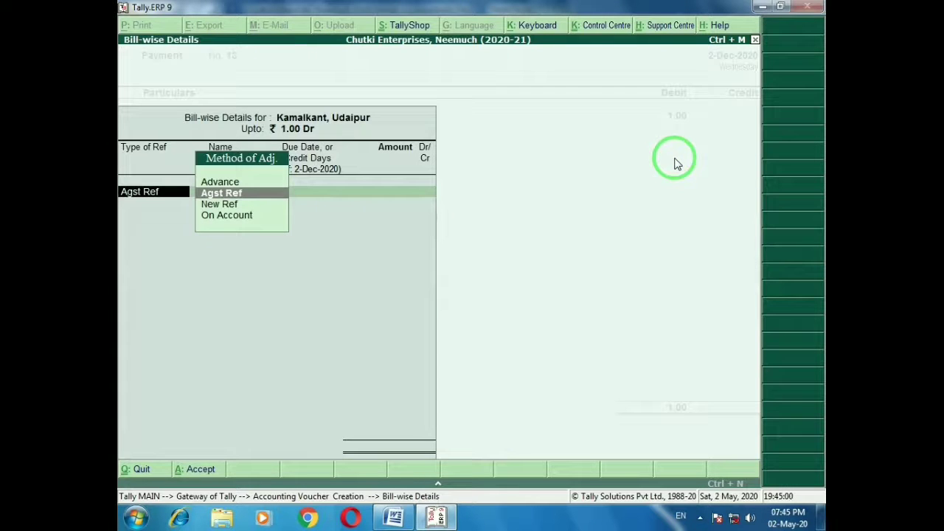
key(Return)
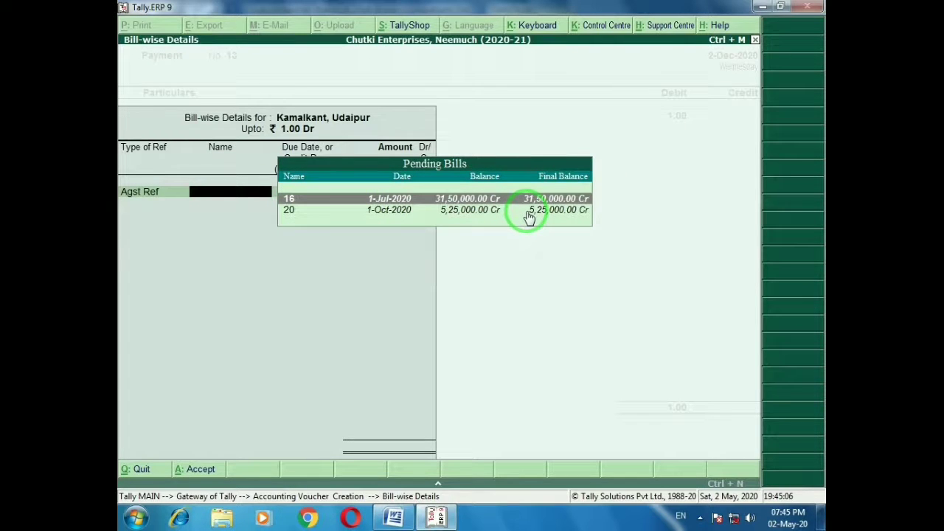
key(ctrl+n)
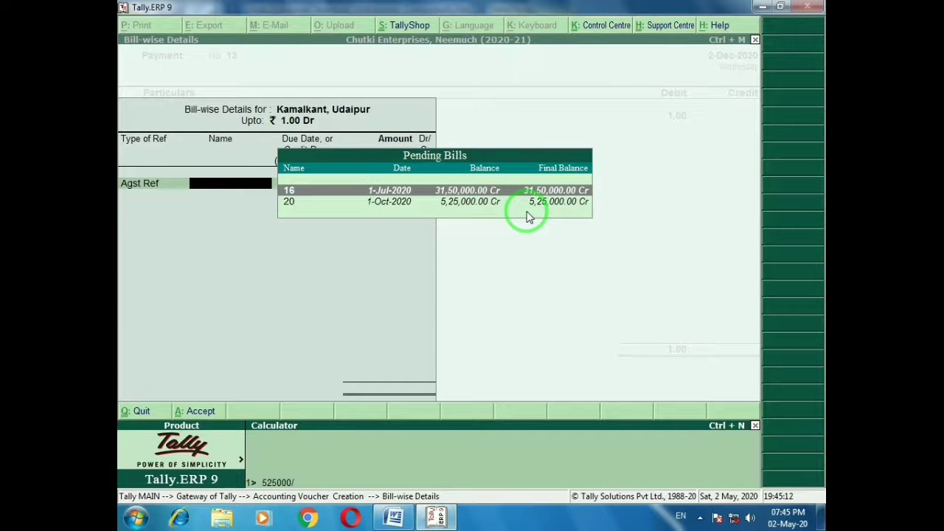
key(Return)
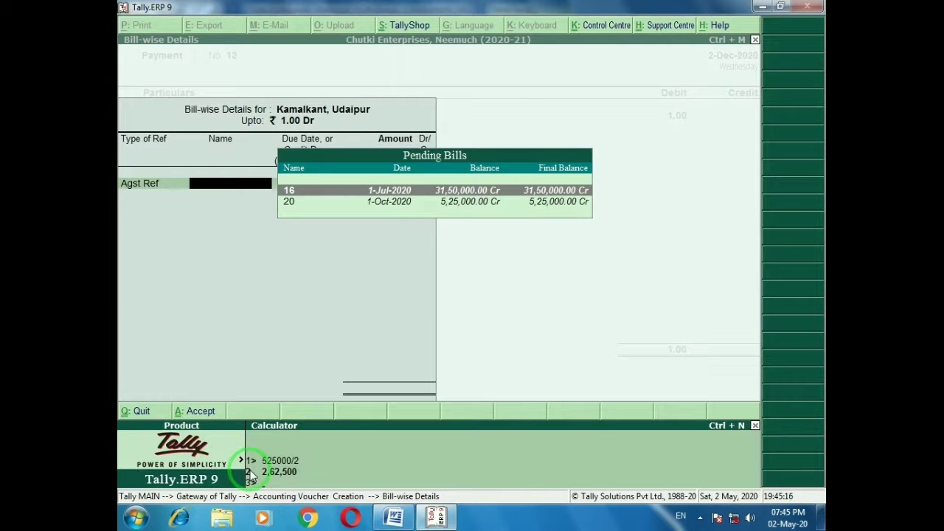
key(ctrl+m)
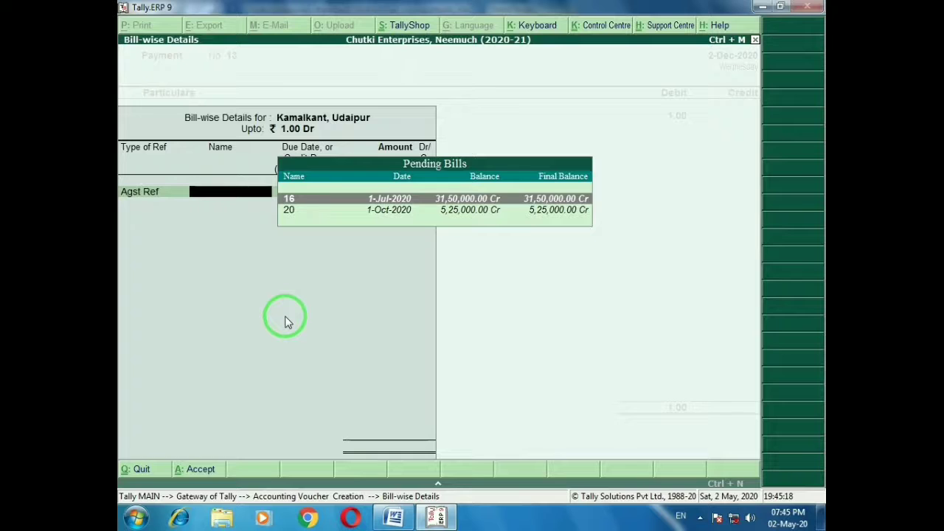
key(Escape)
key(Escape)
Enter 2,62,500 against bill 20 from Cash and save Payment No. 13
text(2)
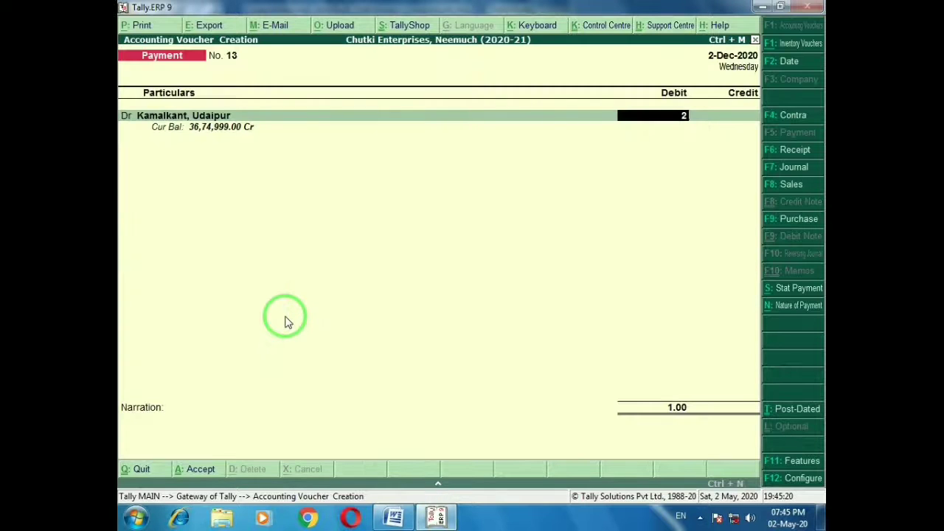
text(,62,500)
key(Return)
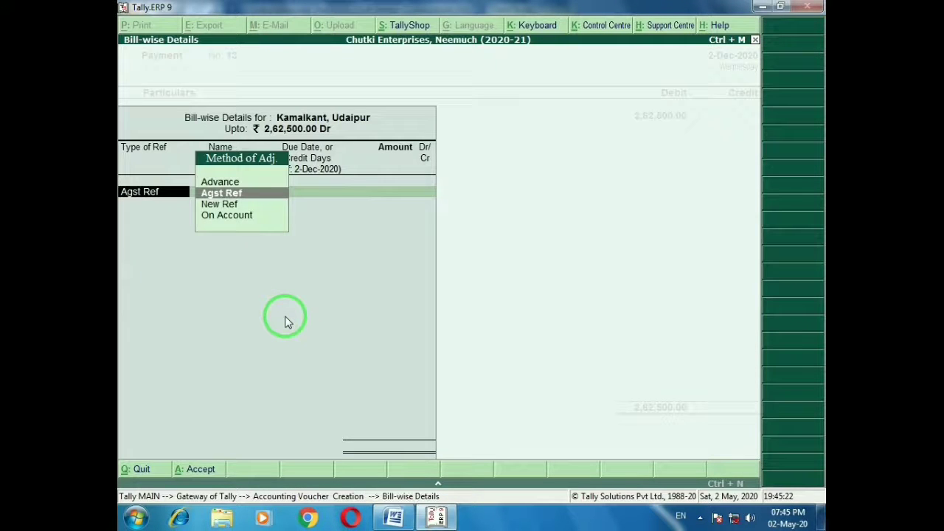
key(Return)
key(Down)
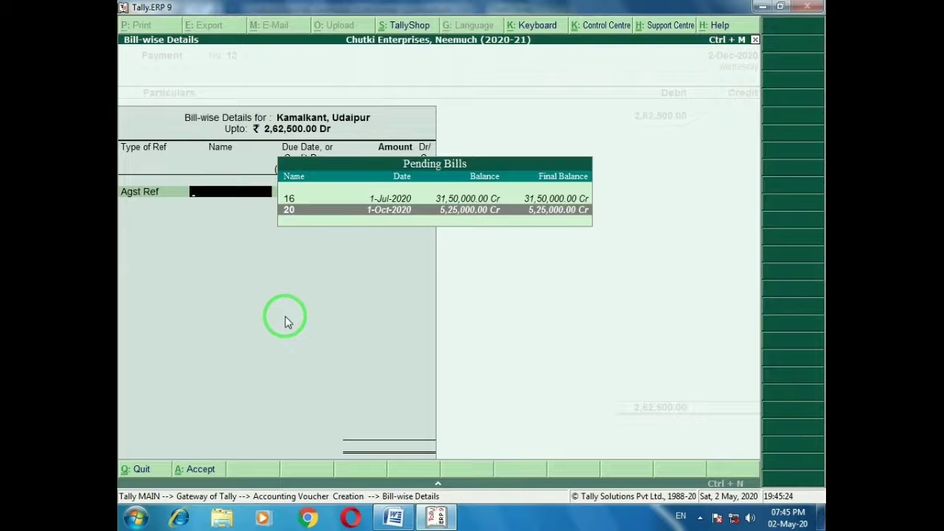
key(Return)
key(Return)
key(Return)
key(Return)
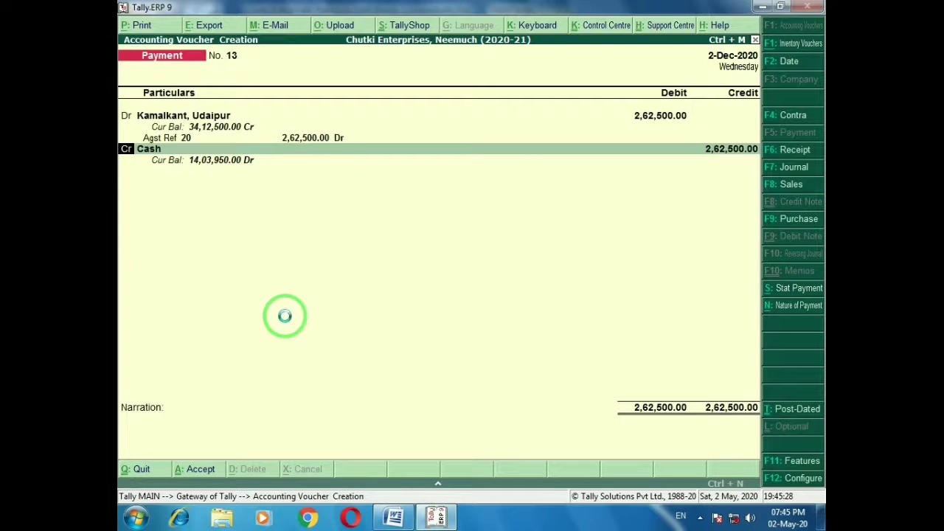
key(ctrl+a)
key(alt+Tab)
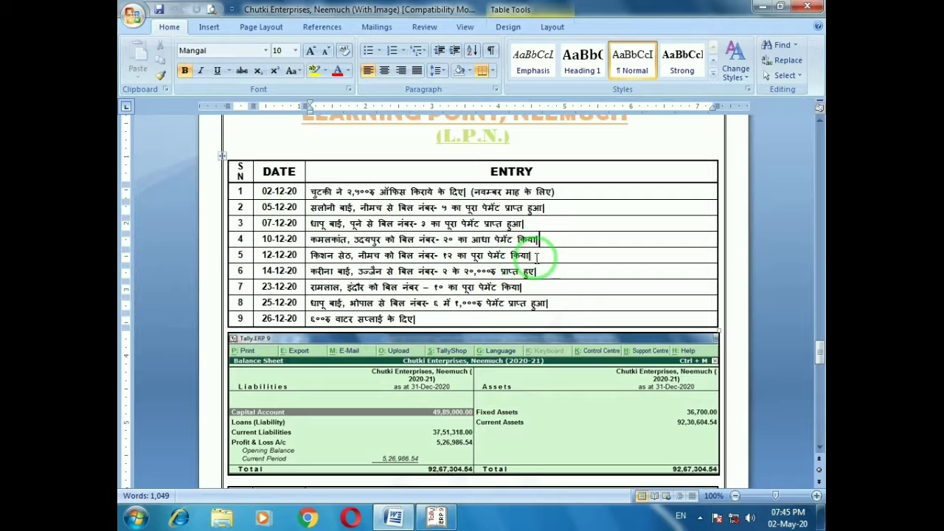
Record payment No. 14: 5,250 cash paid to the Neemuch party against bill 12
key(alt+Tab)
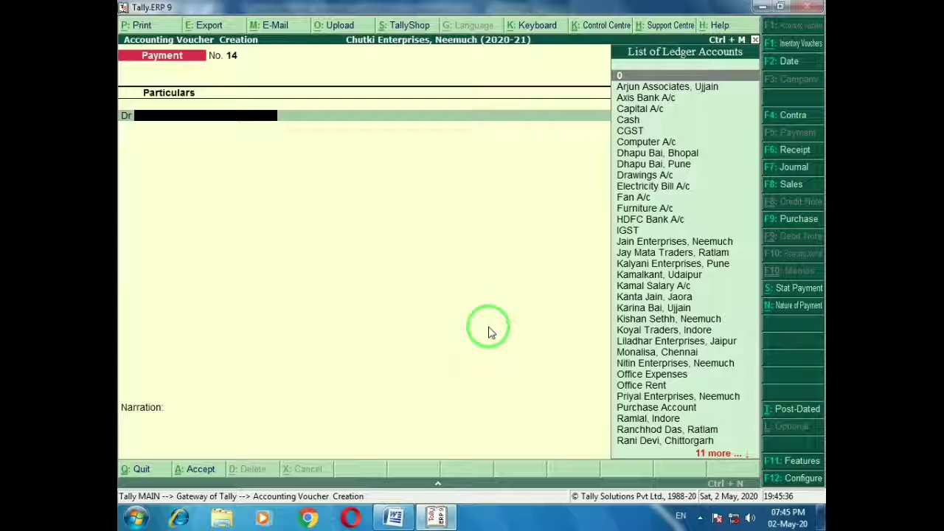
text(Kish)
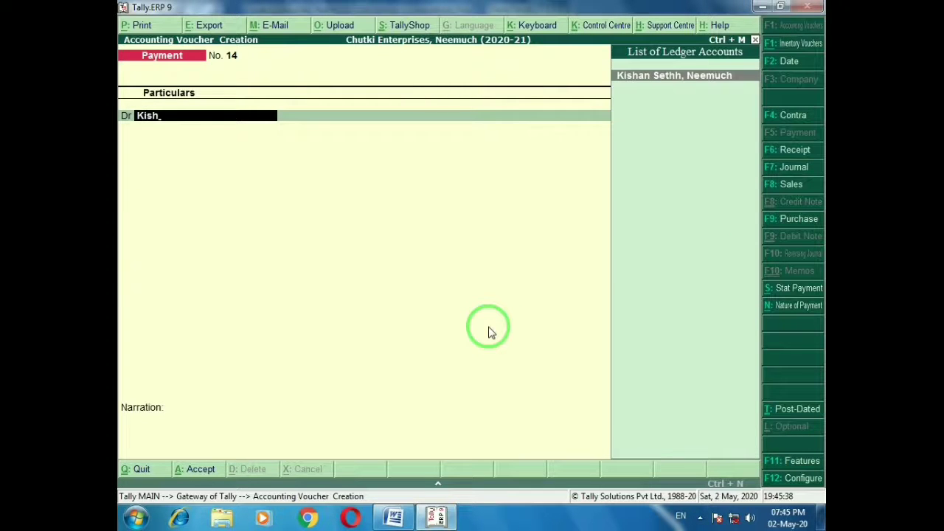
key(Return)
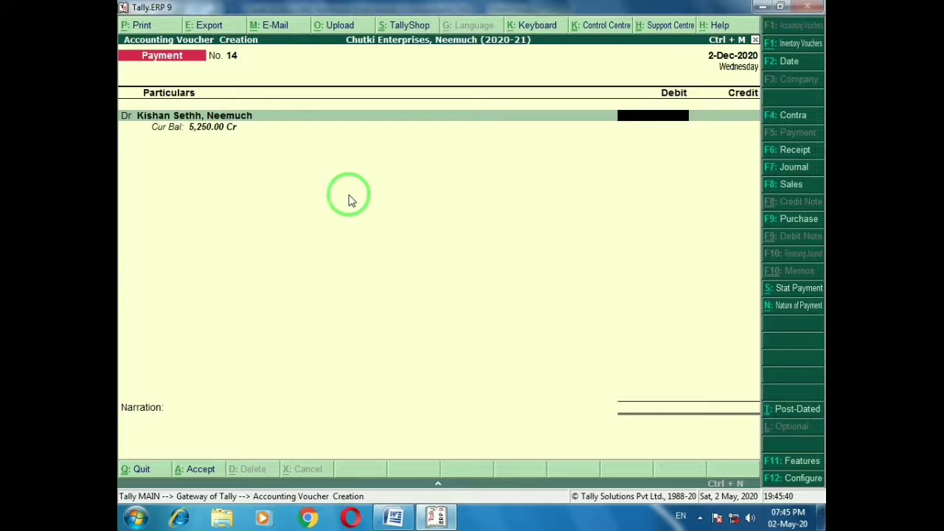
text(5)
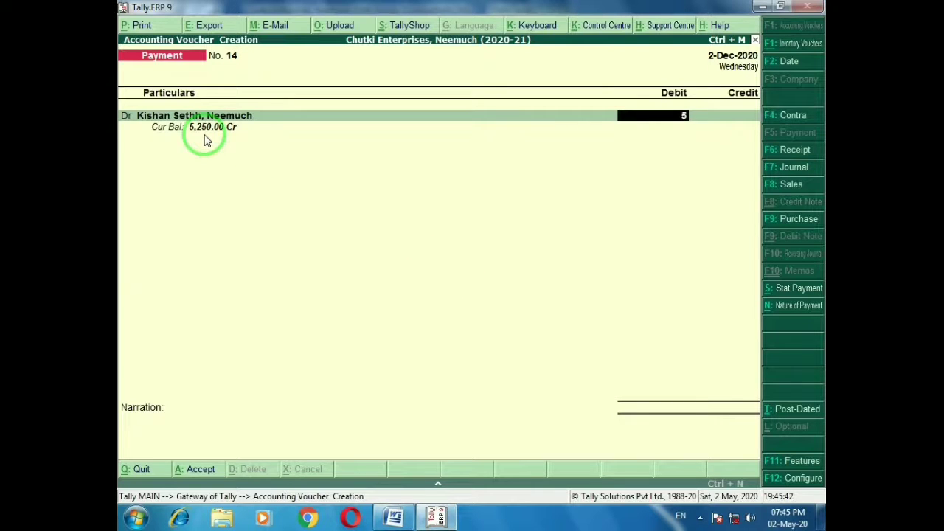
text(250)
key(Return)
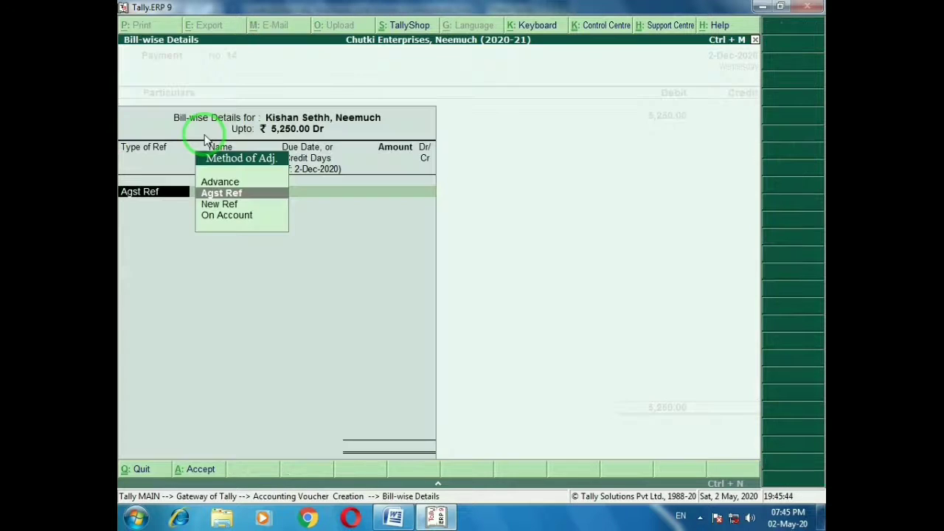
key(Return)
key(Return)
key(Return)
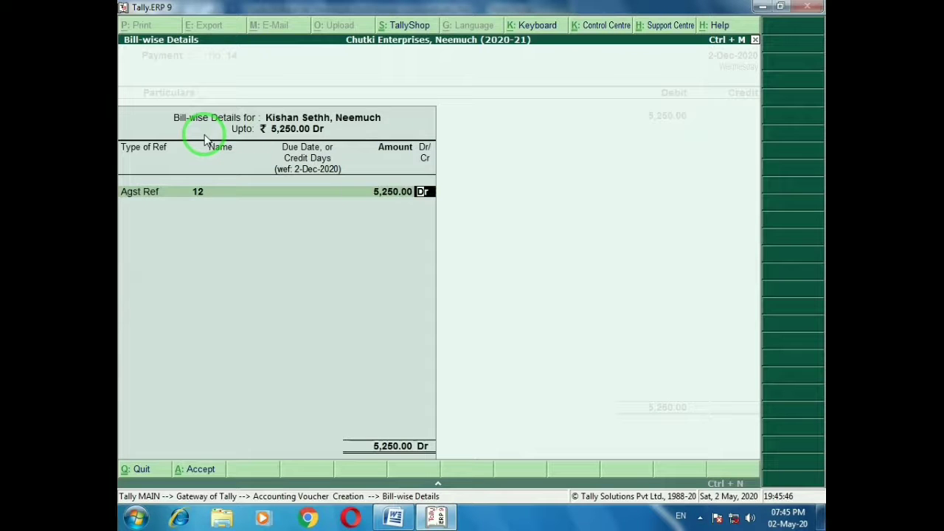
key(Return)
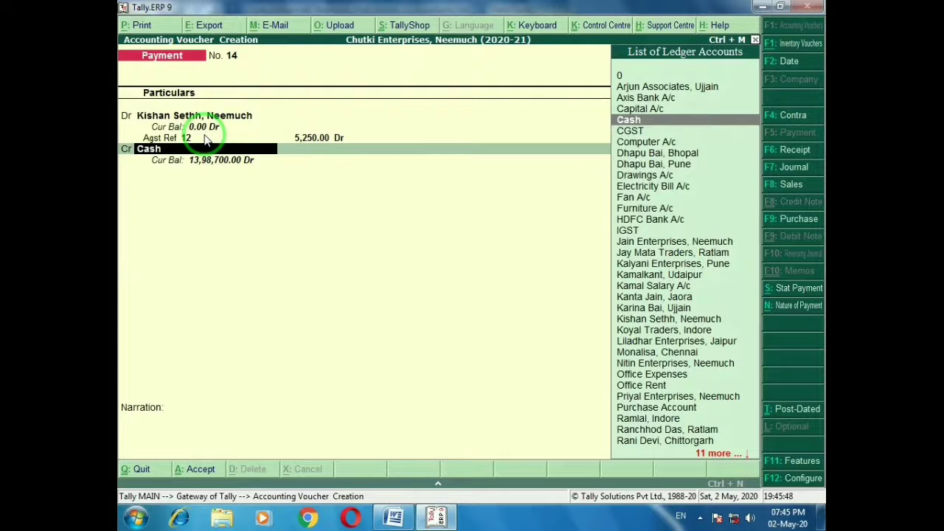
key(Return)
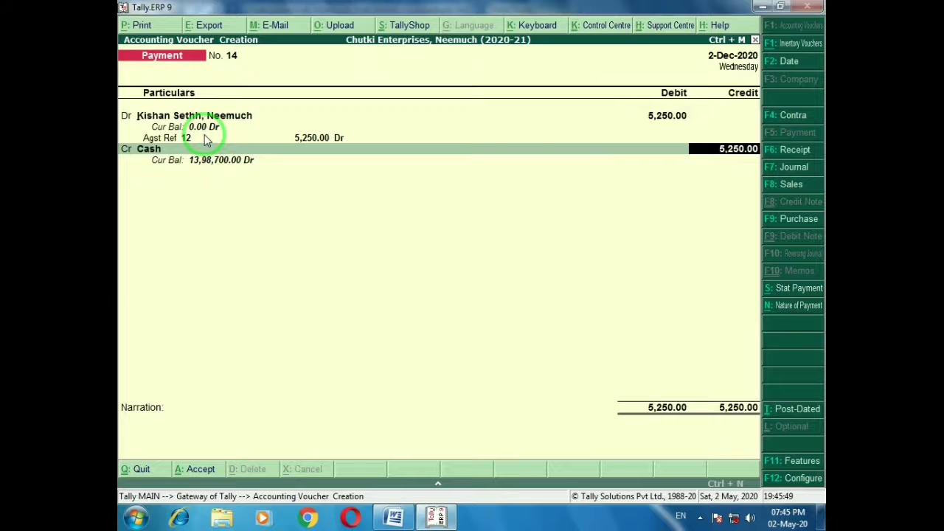
key(ctrl+a)
key(alt+Tab)
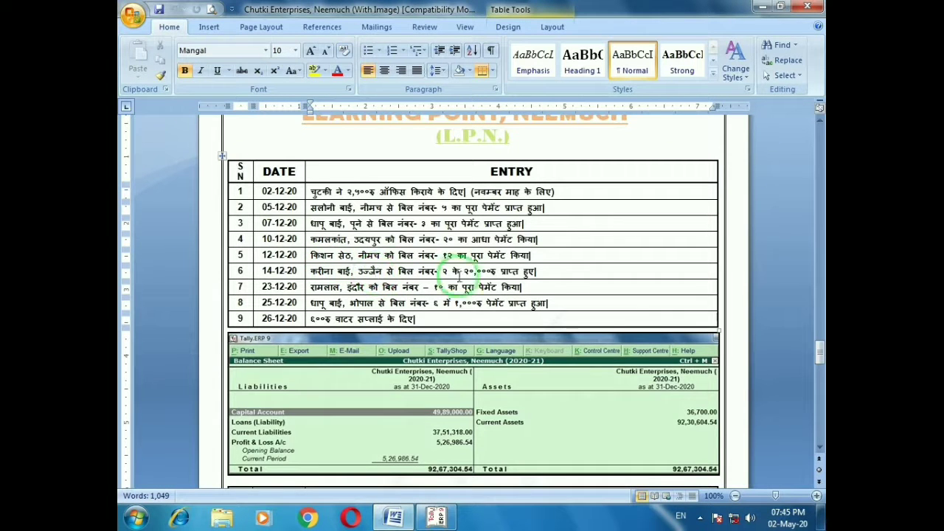
Record receipt No. 4: 20,000 cash received from the Ujjain customer against bill 2
click(557, 272)
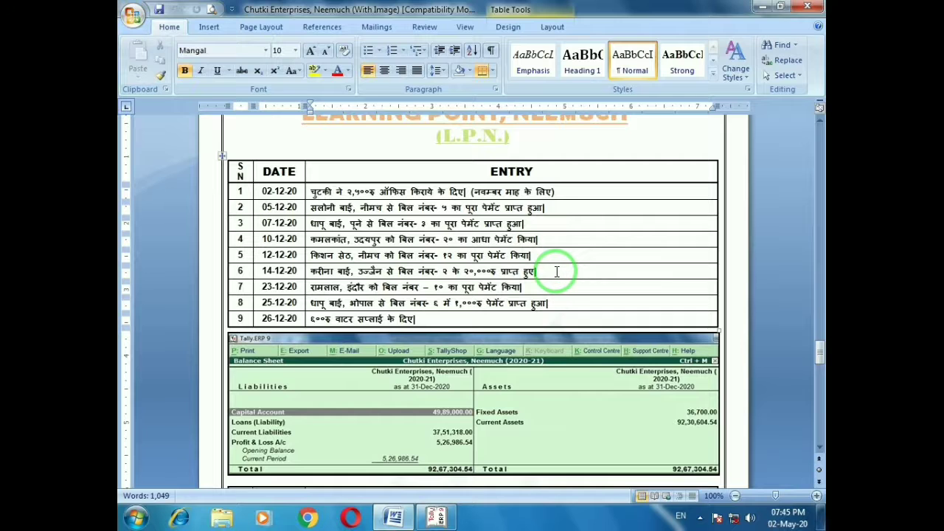
key(alt+Tab)
key(F6)
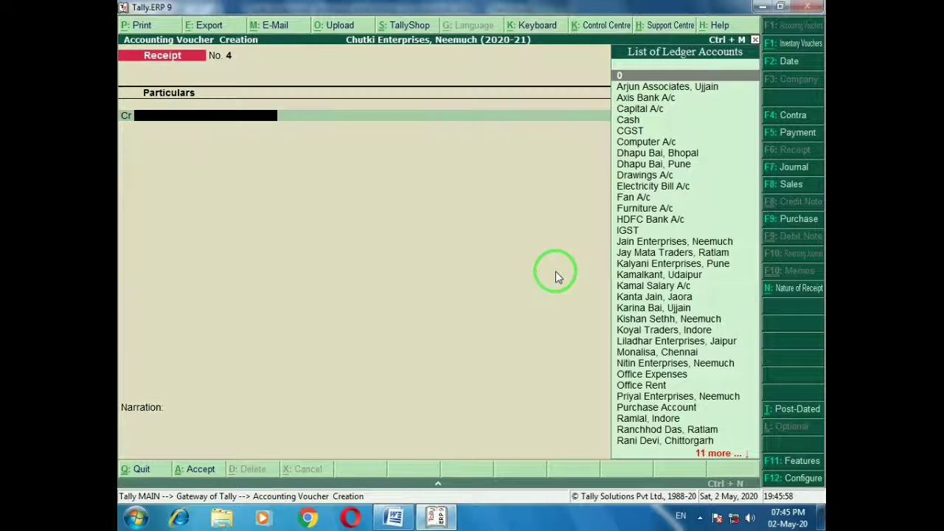
text(Kari)
key(Return)
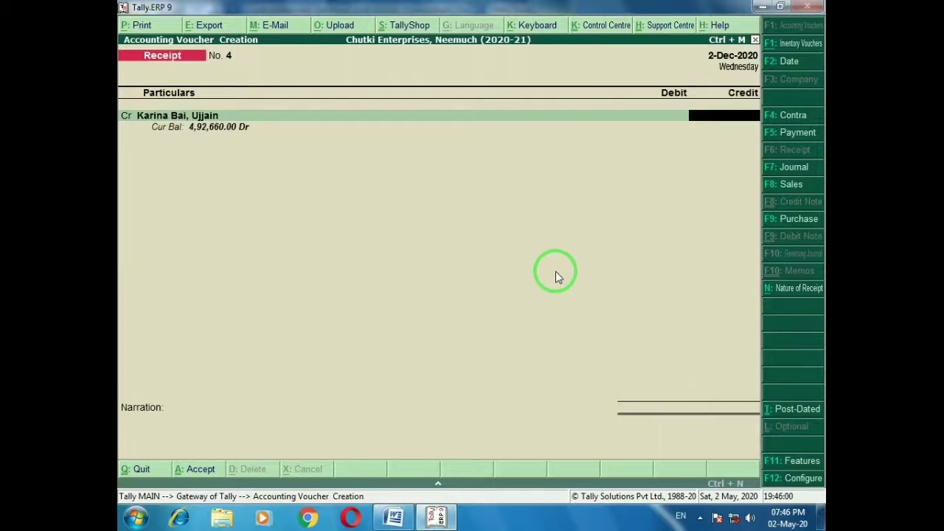
text(20,000)
key(Return)
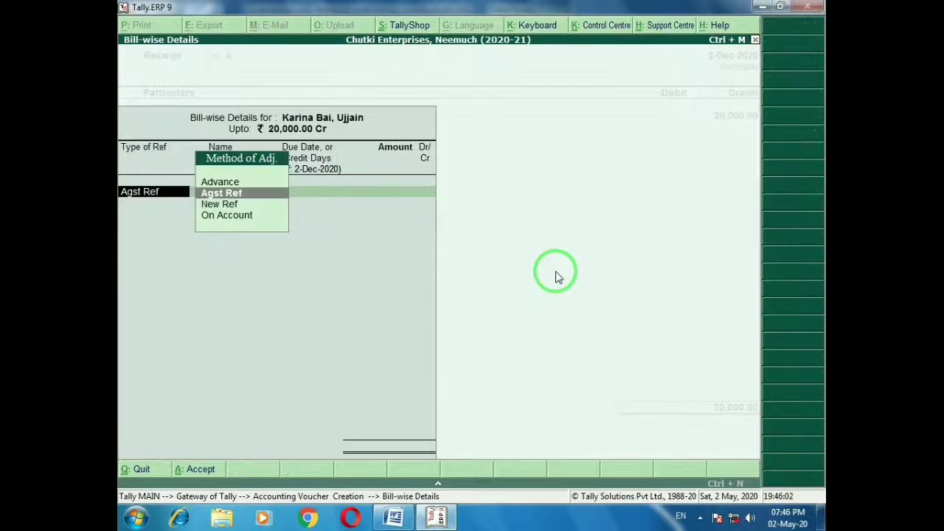
key(Return)
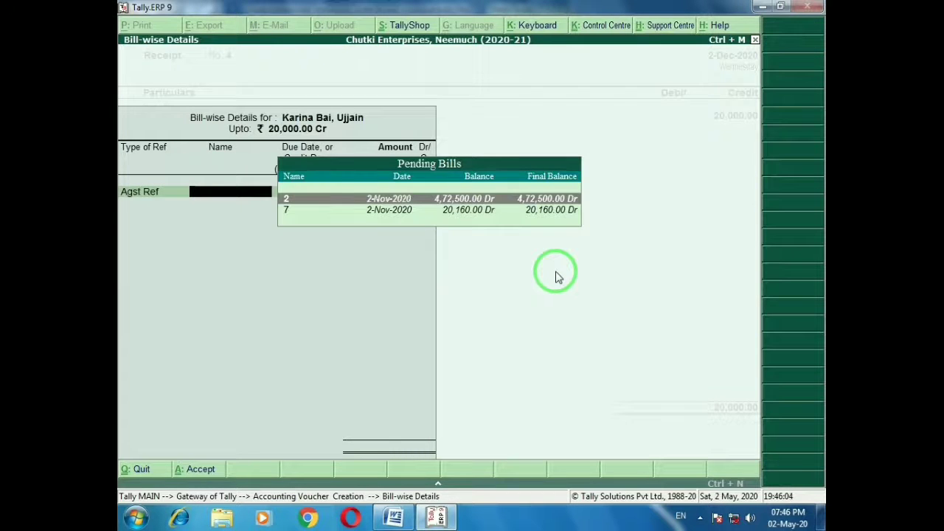
key(Return)
key(Return)
key(Return)
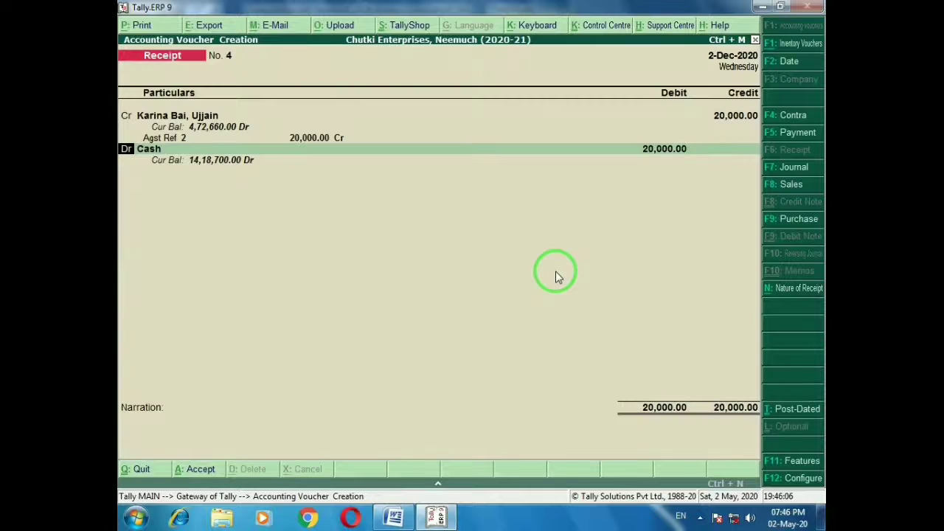
key(ctrl+a)
Record payment No. 15: 12,60,000 cash paid to the Indore party, settling bill 10
key(alt+Tab)
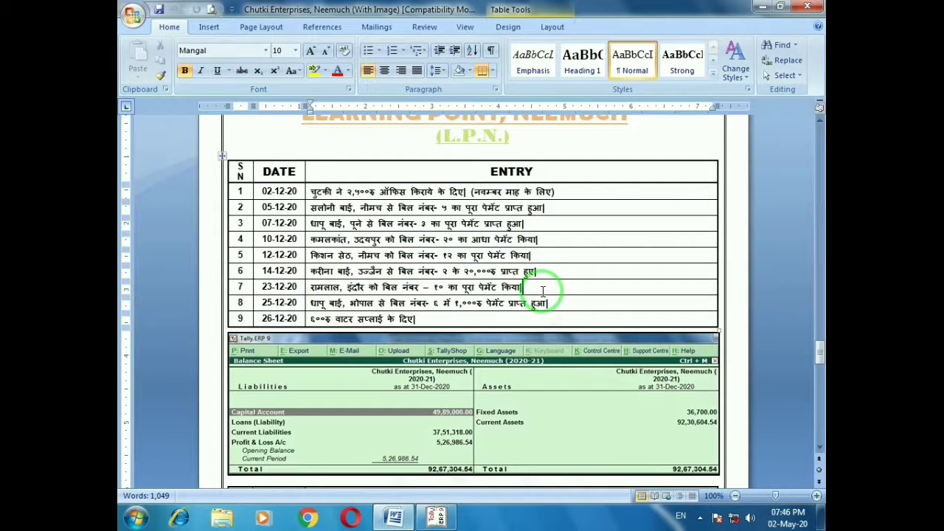
key(alt)
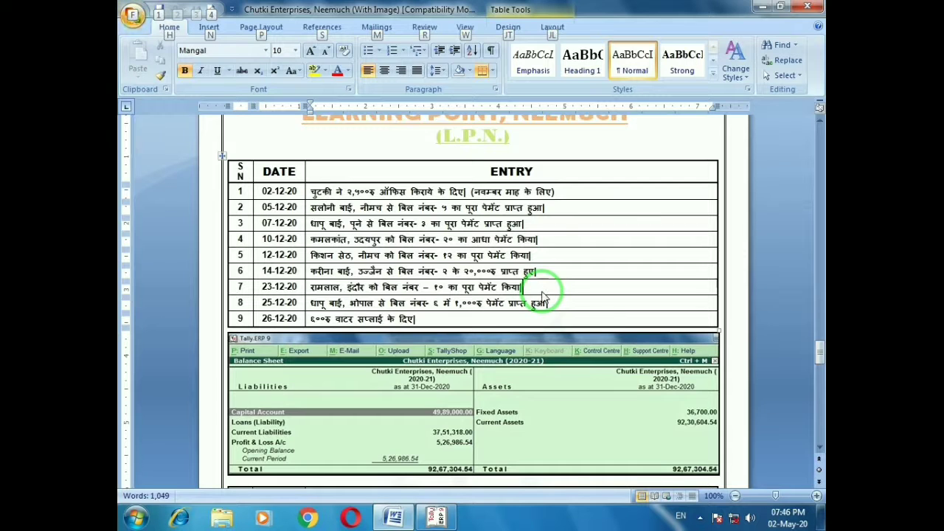
key(alt+Tab)
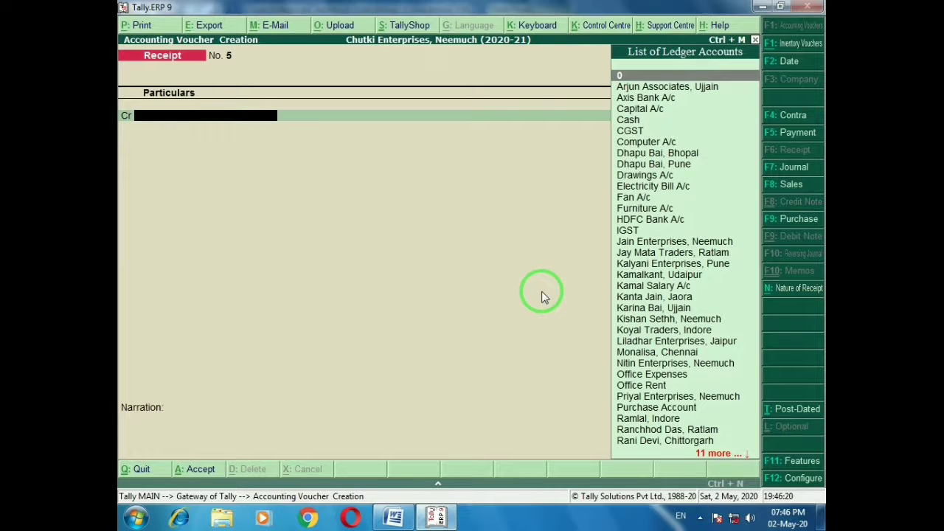
key(F5)
text(Ramla)
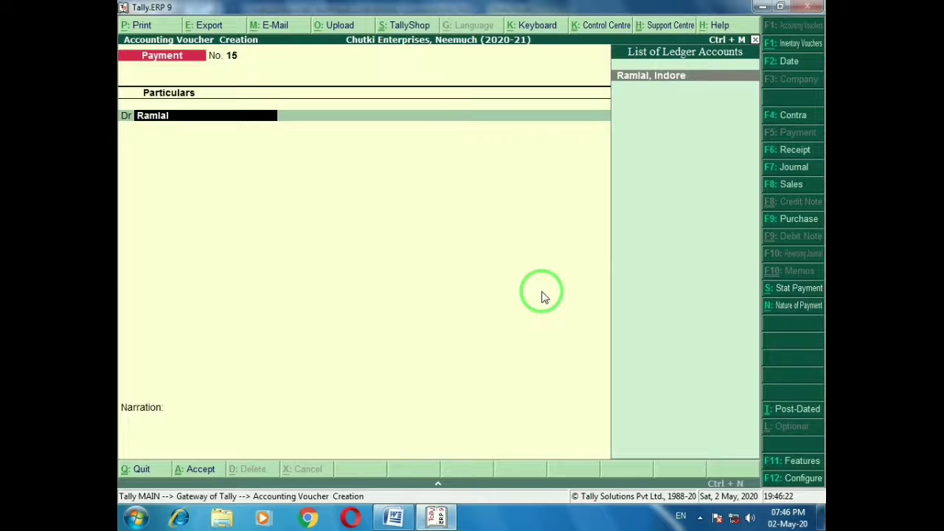
text(l)
key(Return)
key(Return)
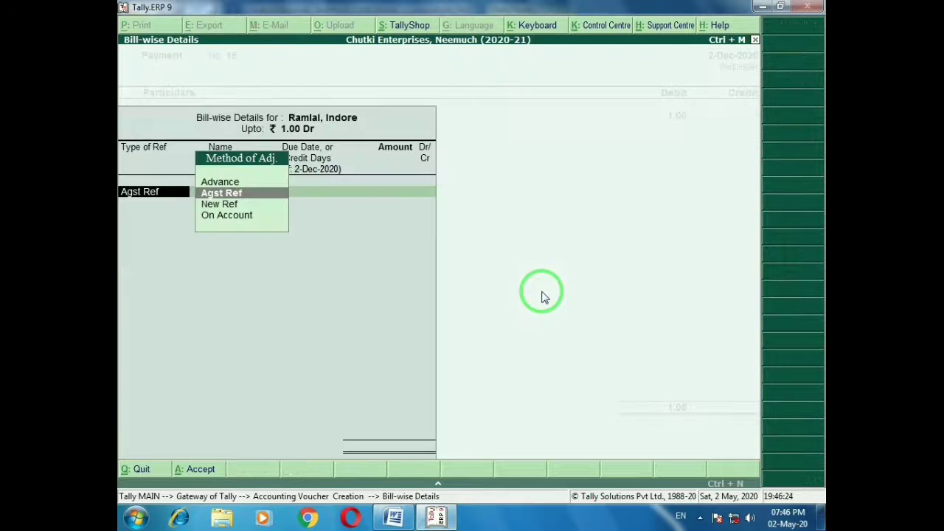
key(Return)
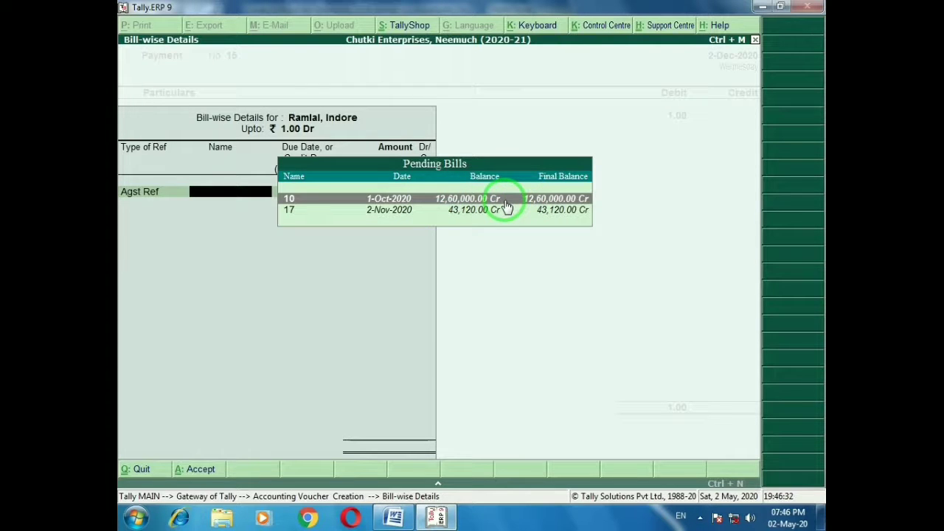
key(Escape)
key(Escape)
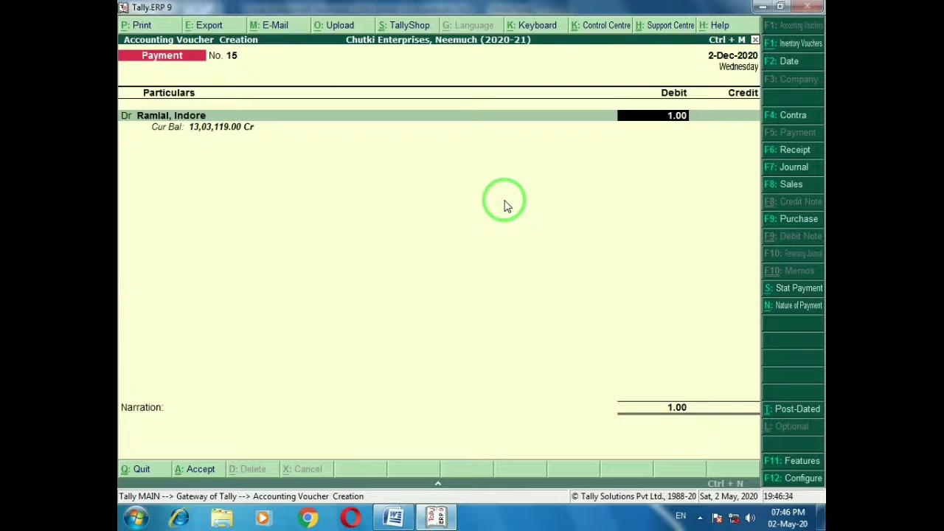
text(12,60,000)
key(Return)
key(Return)
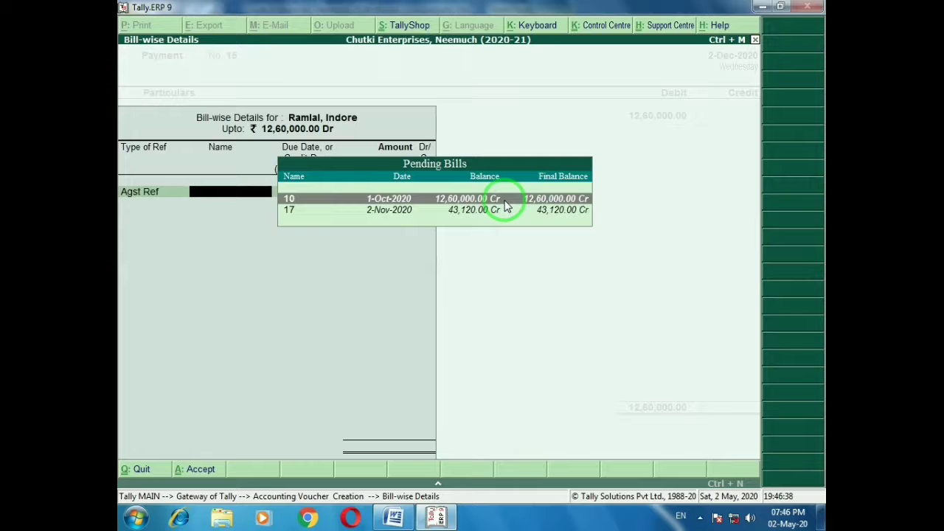
key(Return)
key(Return)
key(Return)
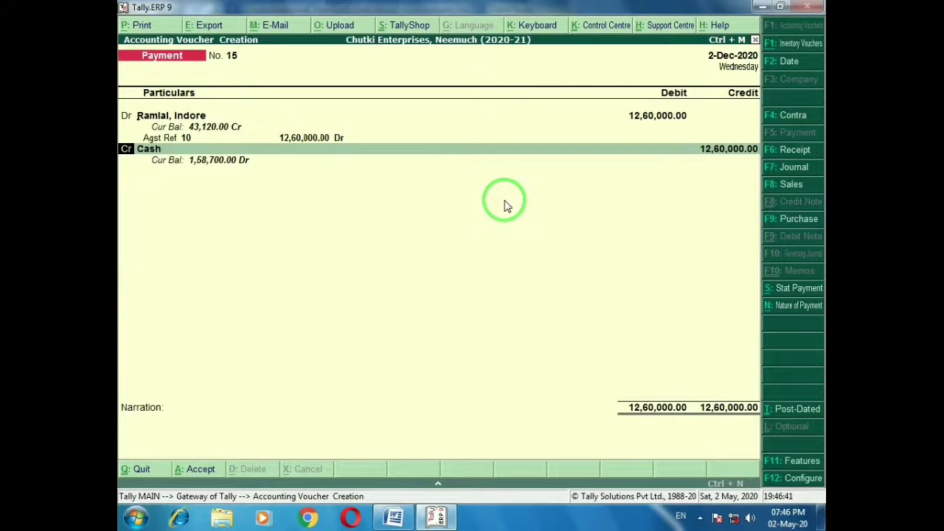
key(ctrl+a)
key(alt+Tab)
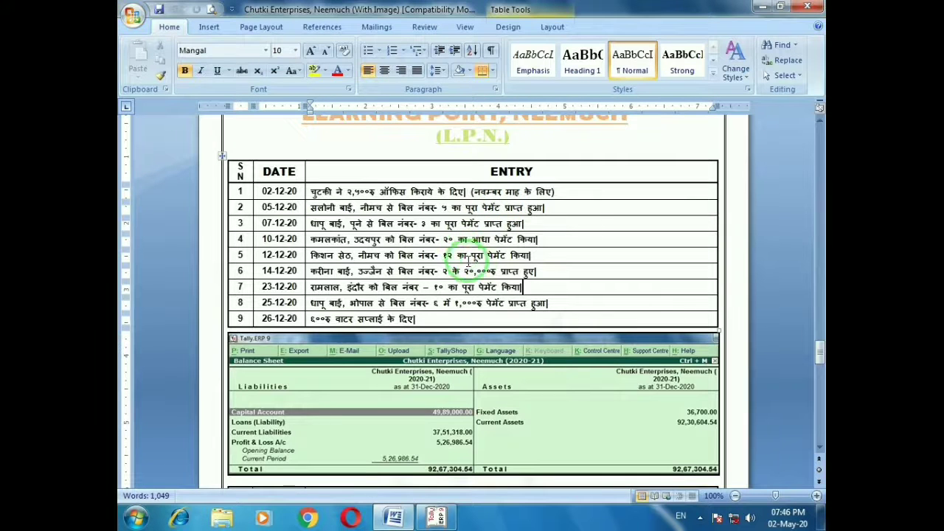
Record receipt No. 5: 1,000 cash received from the Bhopal customer against bill 6
click(572, 305)
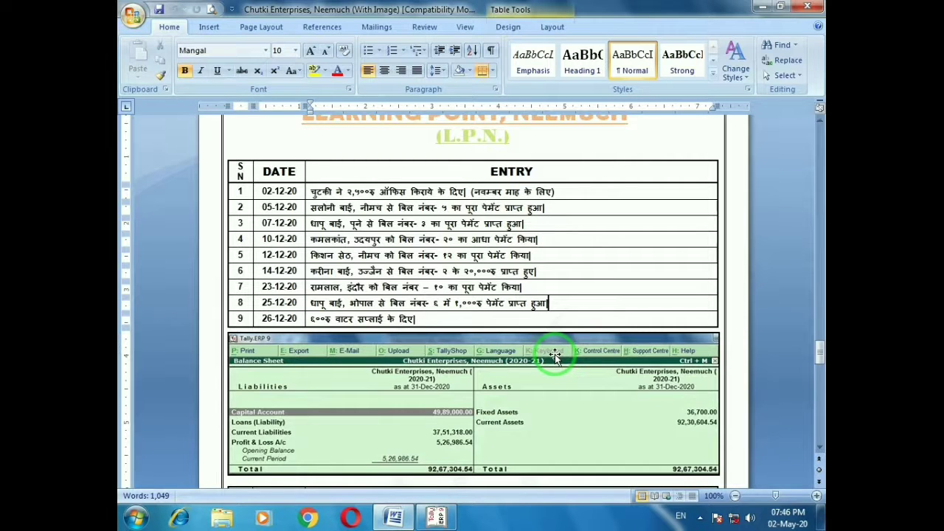
key(alt+Tab)
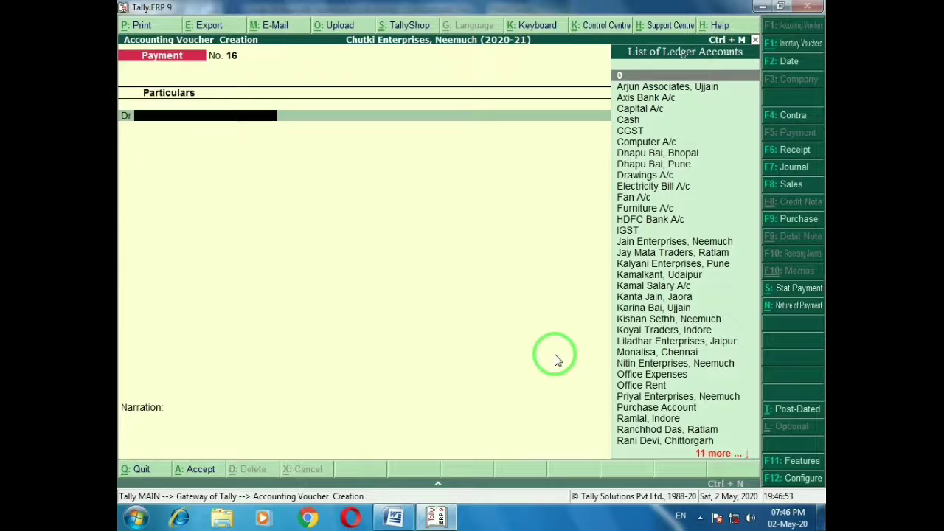
key(F6)
text(D)
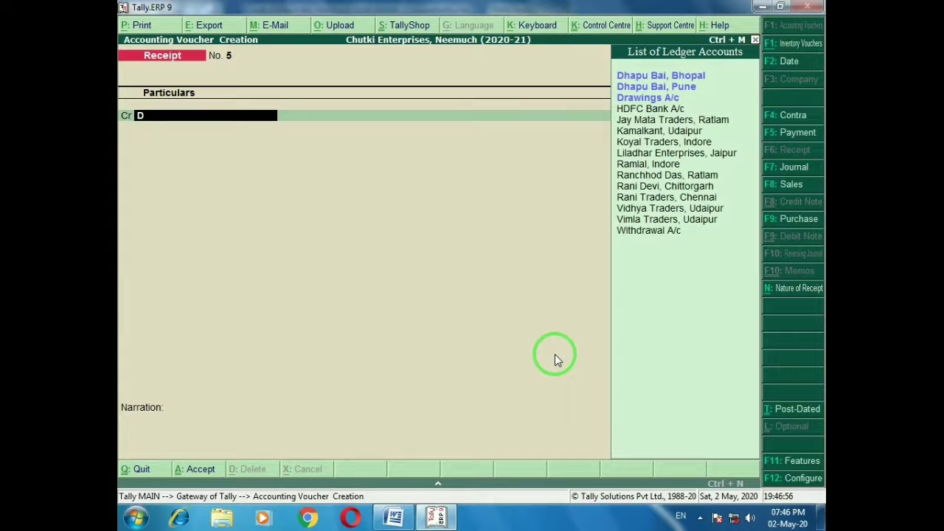
key(Return)
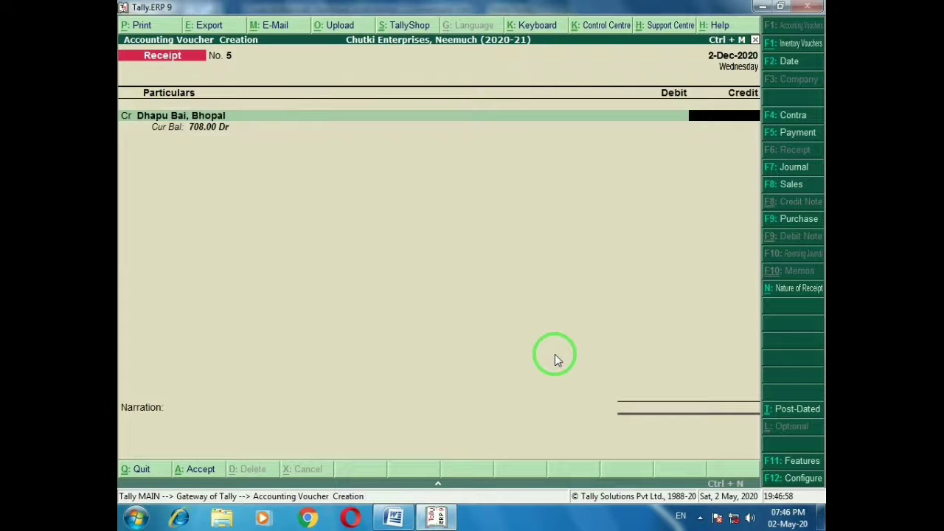
text(1,000)
key(Return)
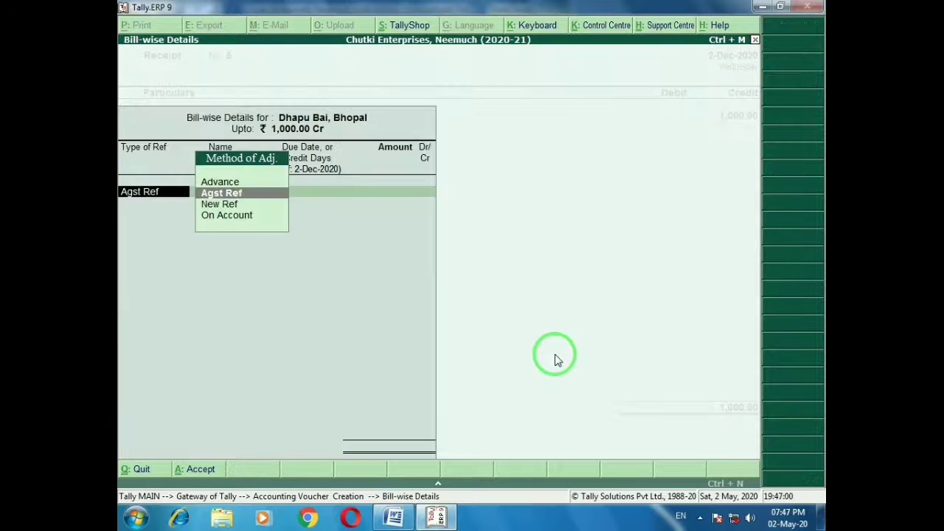
key(Return)
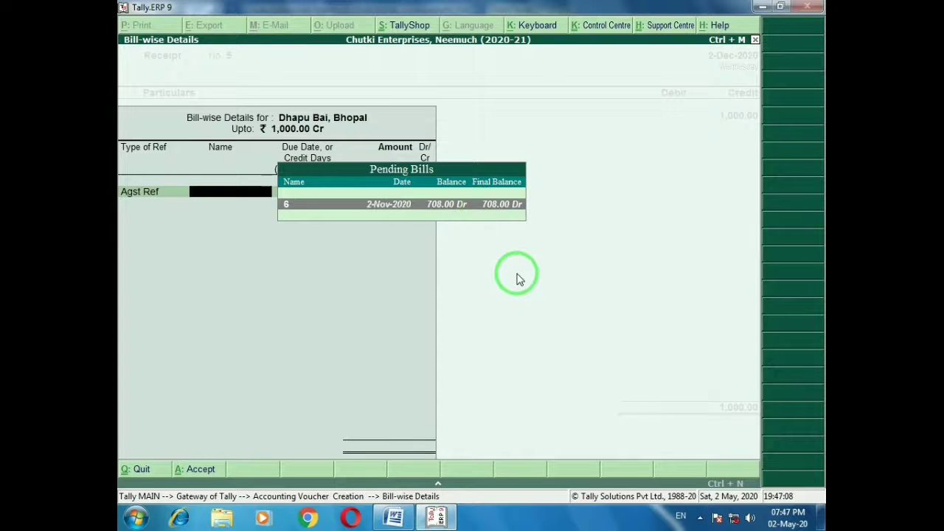
key(Return)
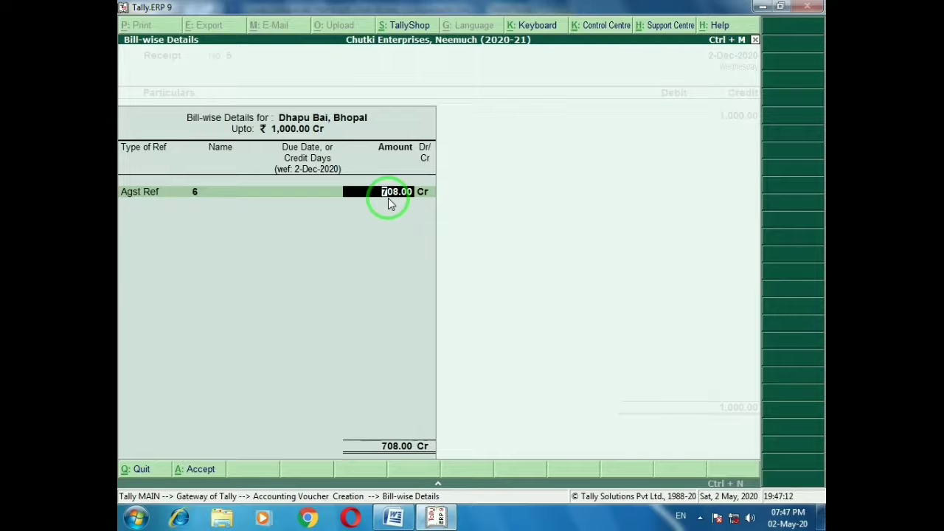
text(1000)
key(Return)
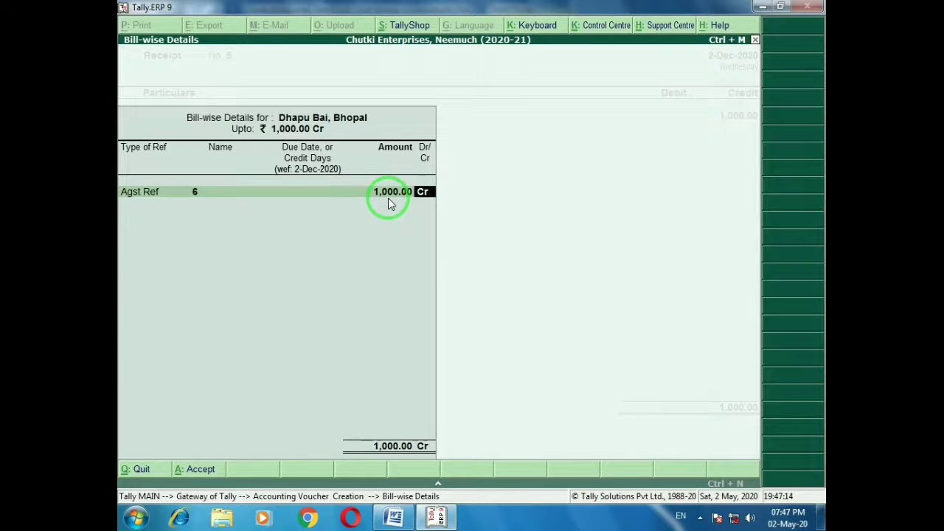
key(Return)
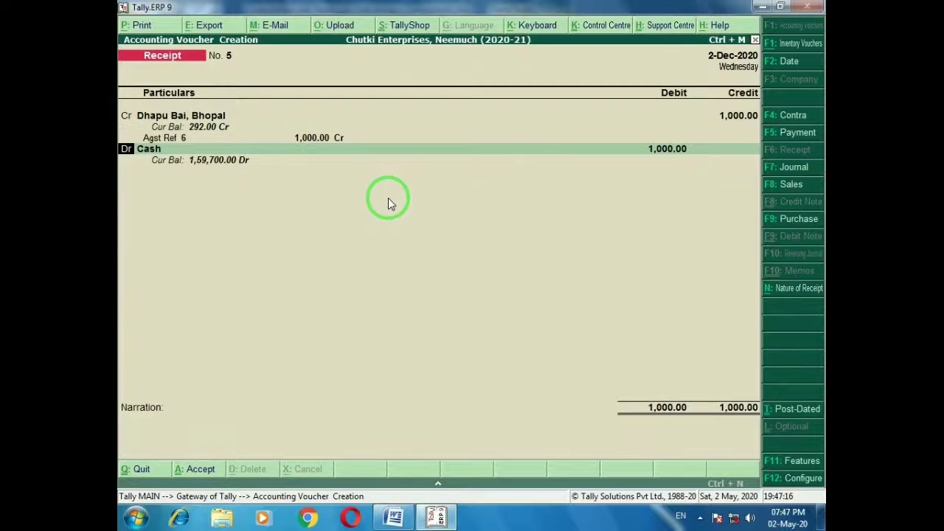
key(ctrl+a)
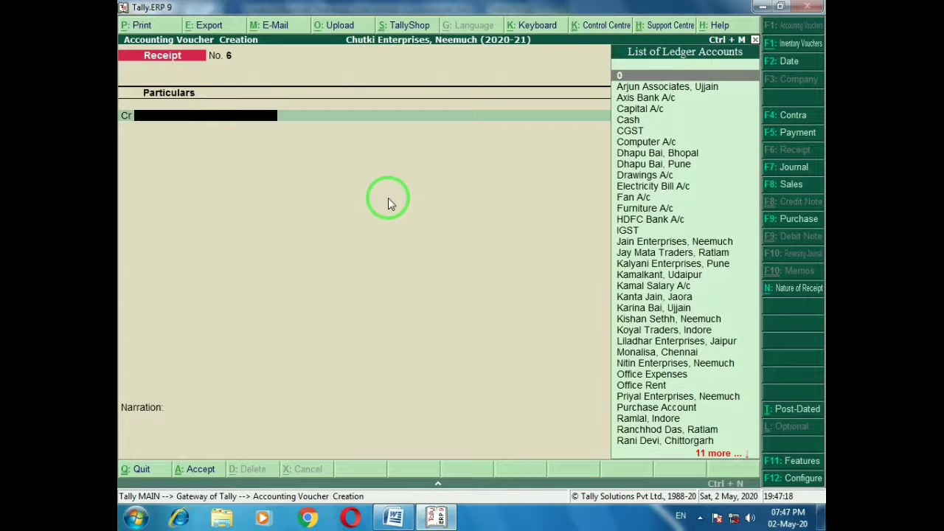
Enter a 600 cash payment to Office Expenses narrated 'Being cash paid for water supply'
key(alt+Tab)
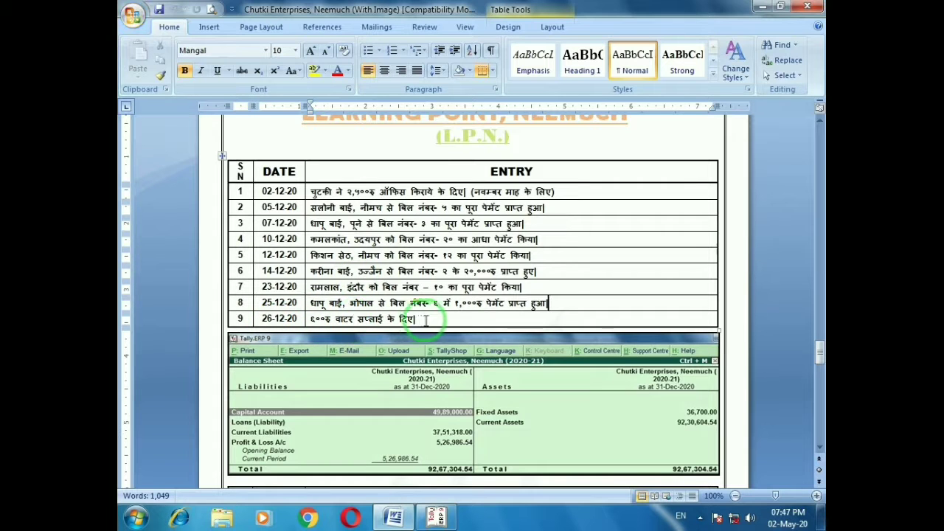
key(alt+Tab)
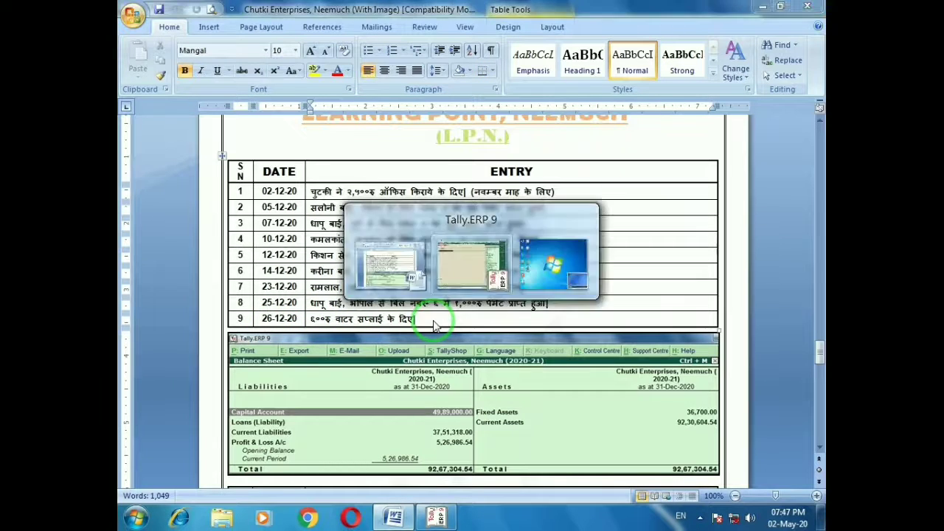
key(F5)
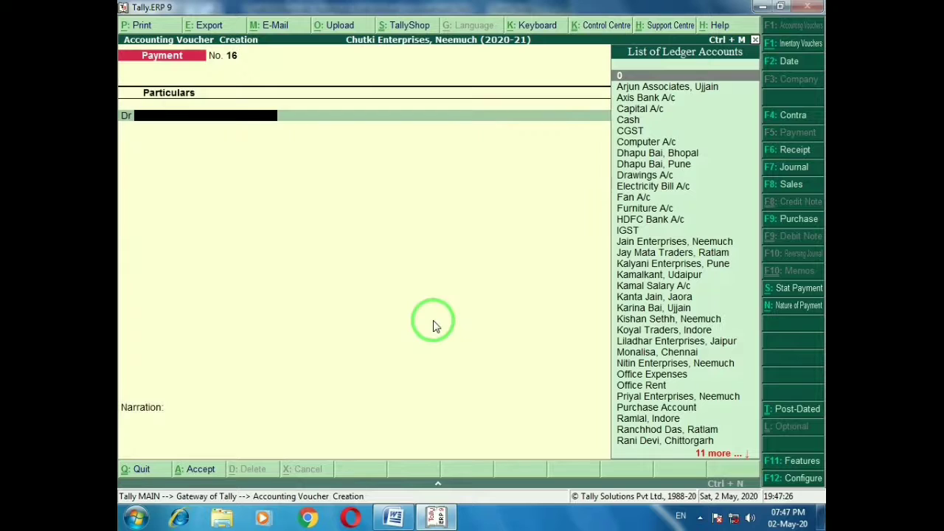
text(O)
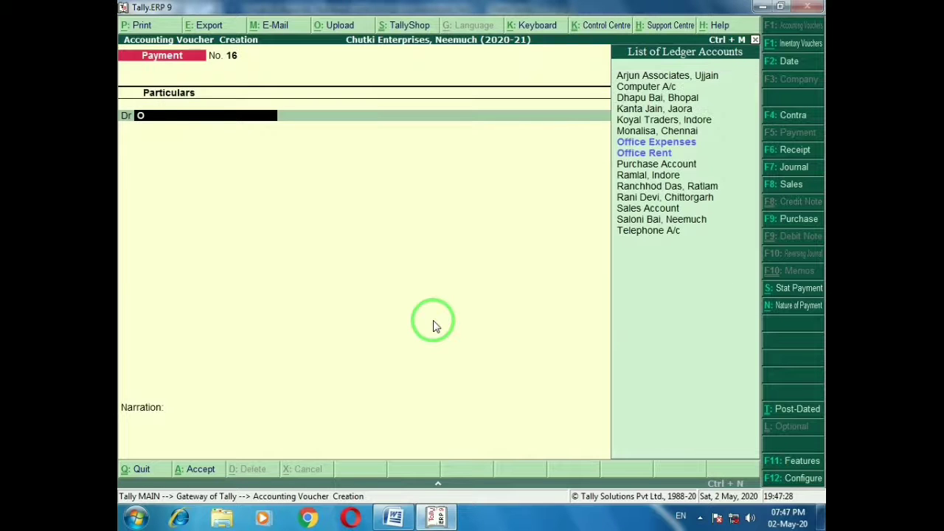
key(Return)
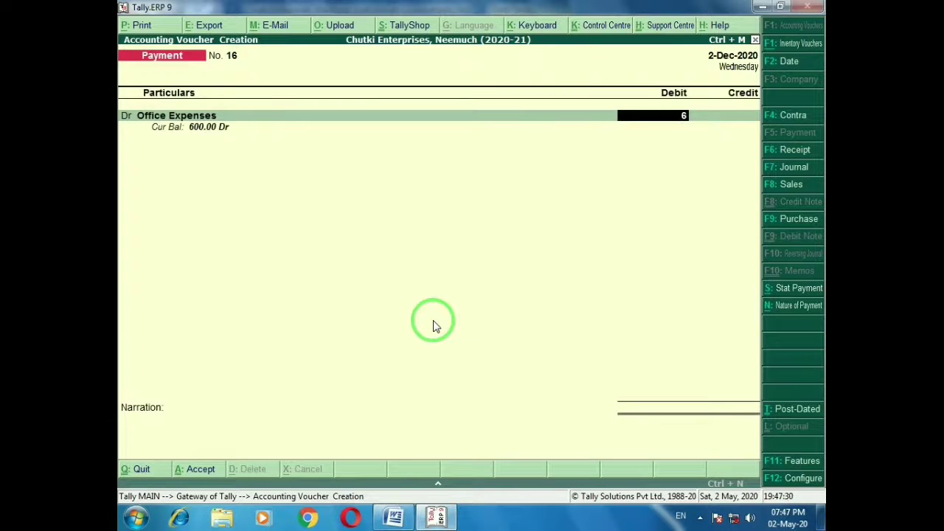
text(600)
key(Return)
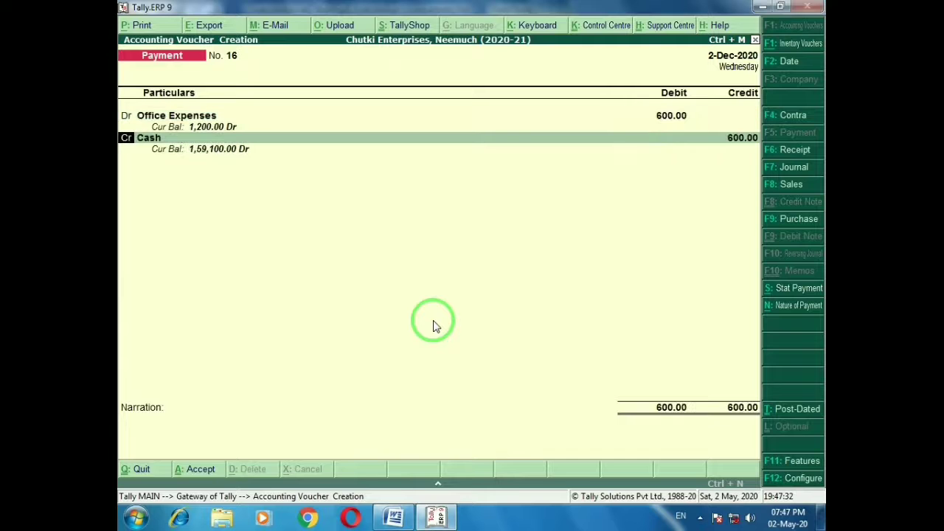
key(Return)
key(Return)
key(Return)
text(Being cash paid for water supply.)
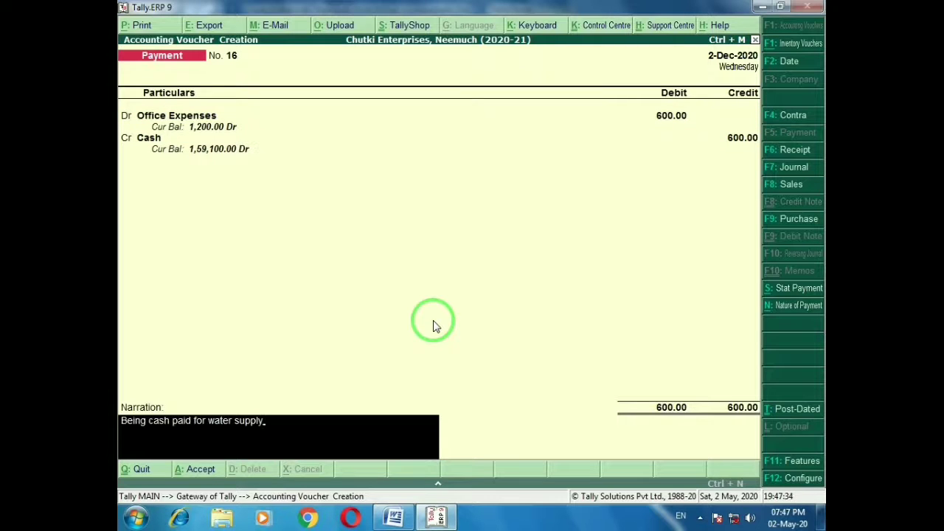
key(Return)
key(Return)
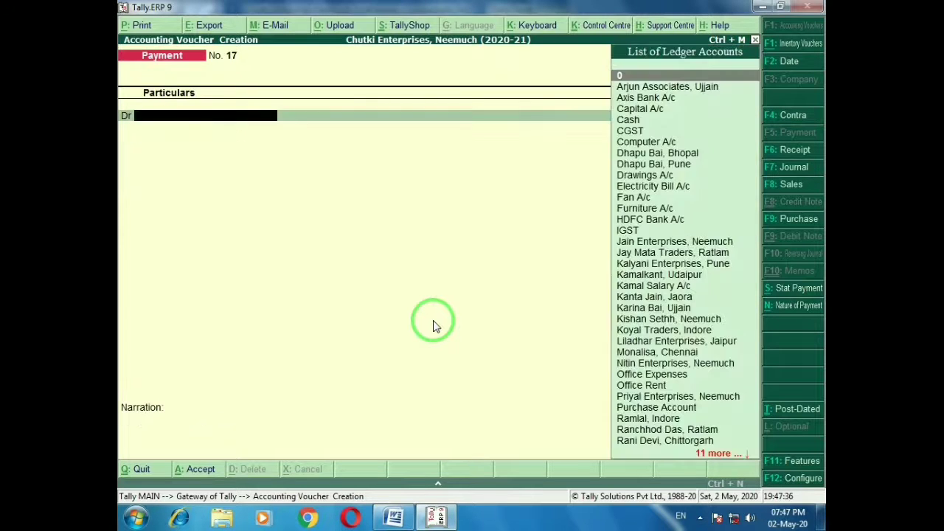
Change payment voucher No. 16's date to 31-Dec-2020 and save it
key(alt+Tab)
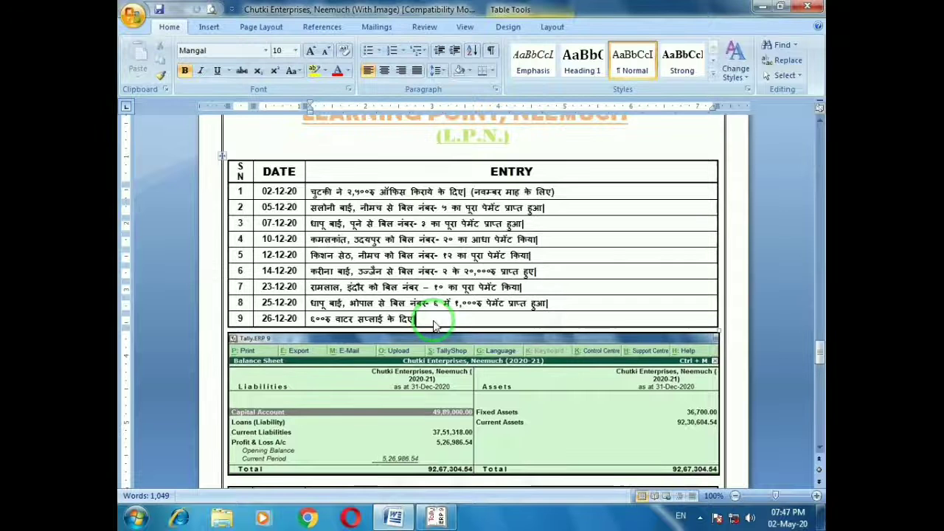
key(alt+Tab)
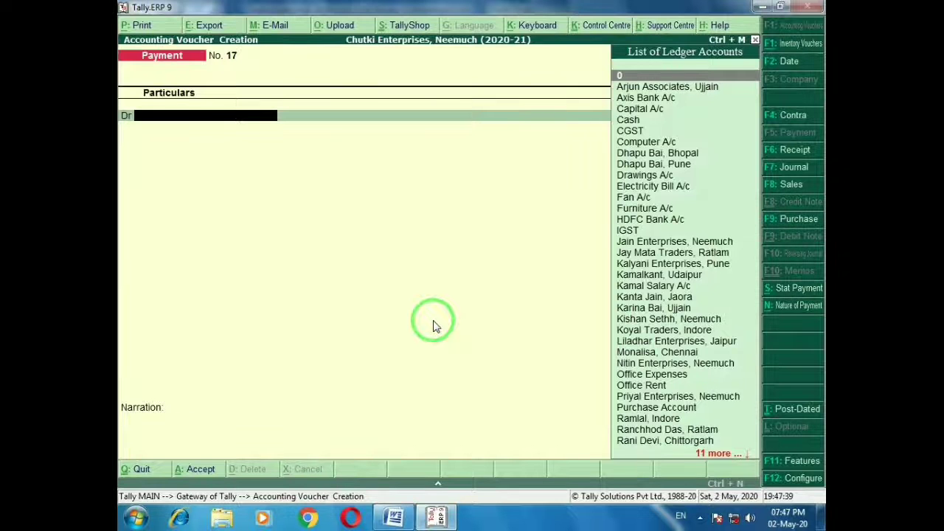
key(Page_Up)
key(F2)
text(31)
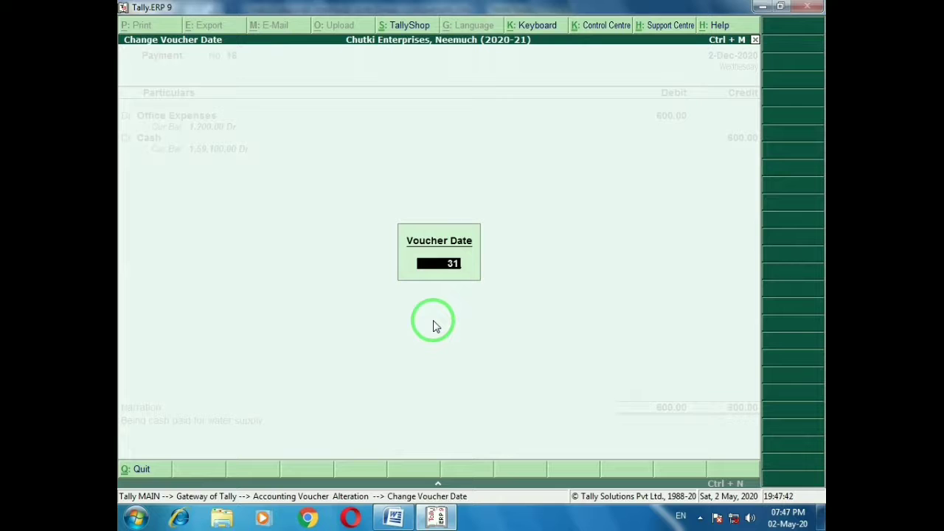
text(-12)
key(Return)
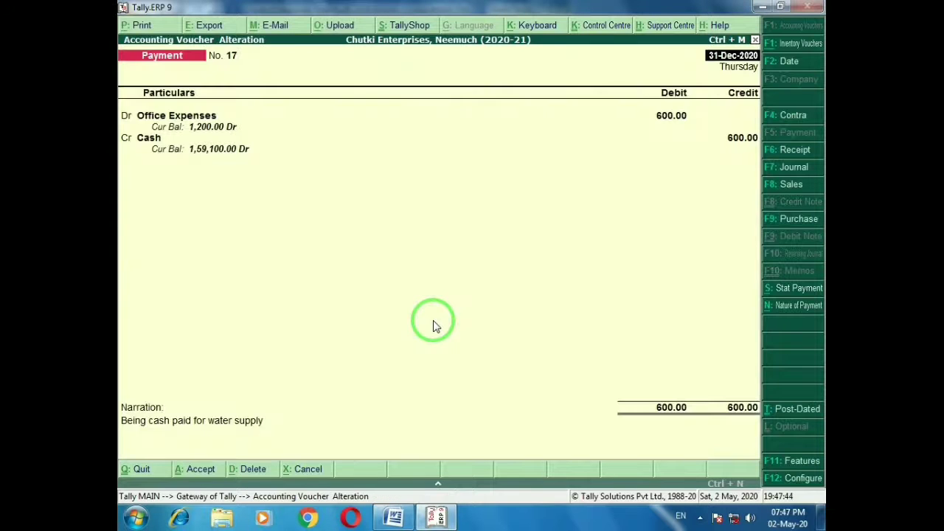
key(ctrl+a)
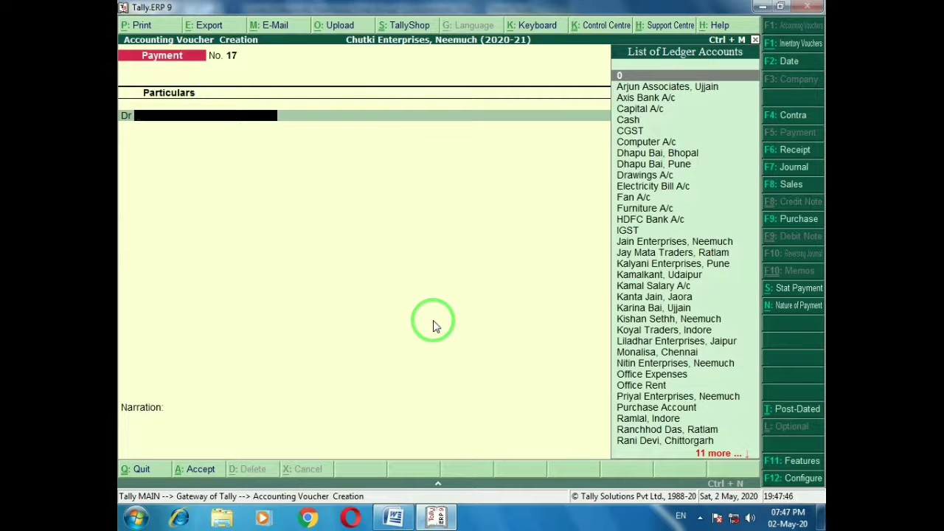
Quit voucher entry and return to the Gateway of Tally
key(alt+Tab)
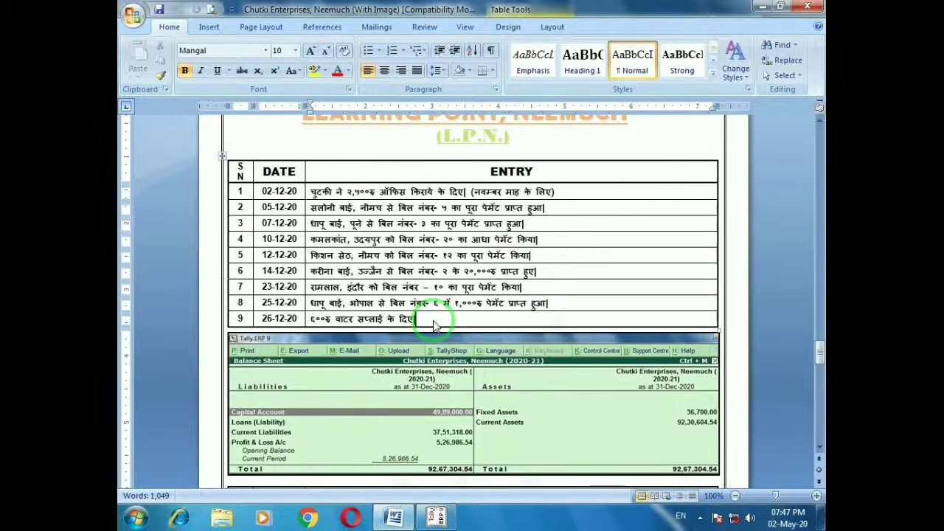
key(alt+Tab)
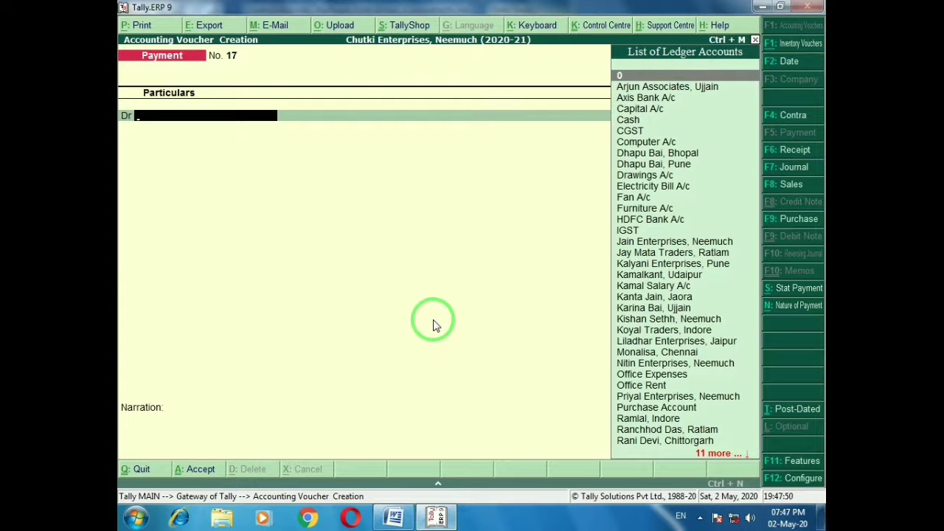
key(Escape)
key(y)
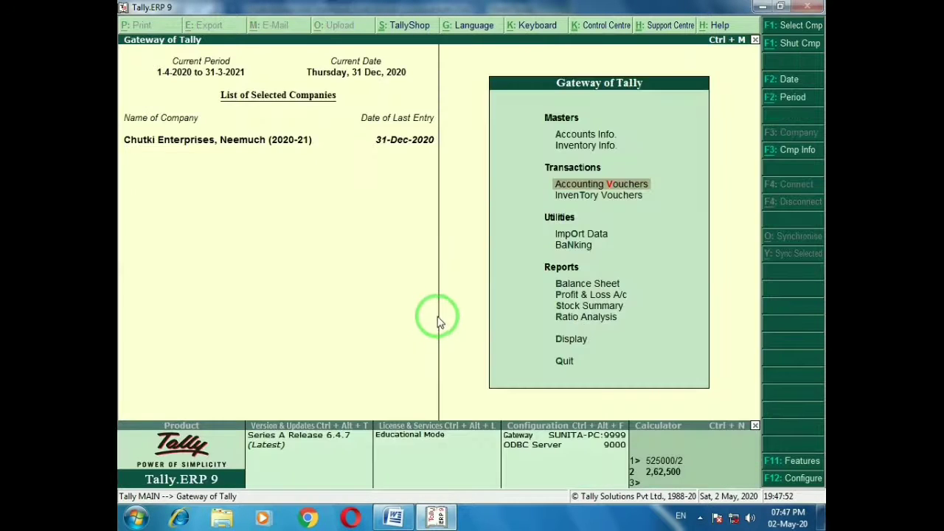
key(b)
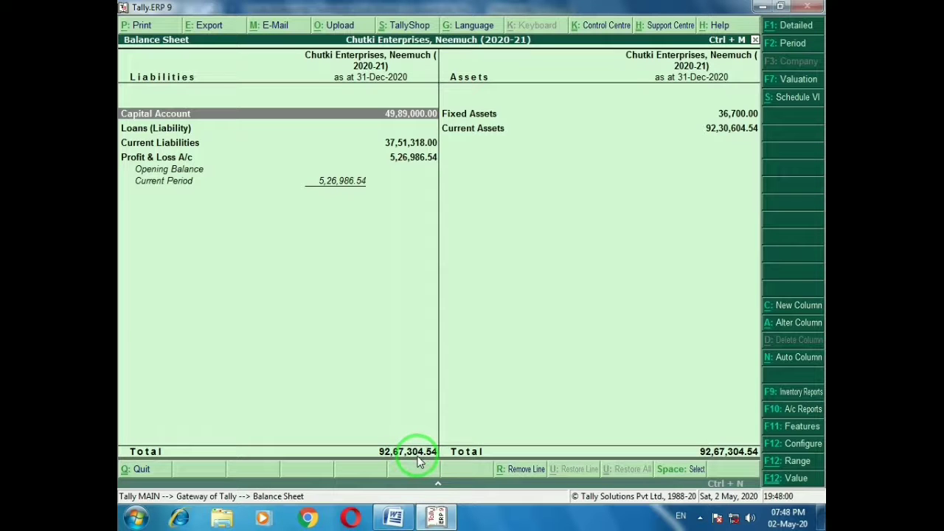
key(alt+Tab)
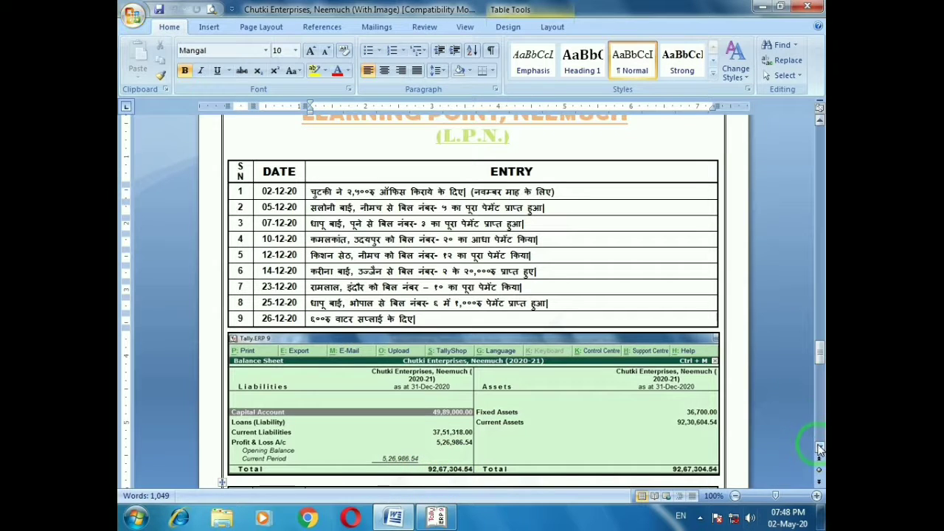
drag(819, 448, 819, 451)
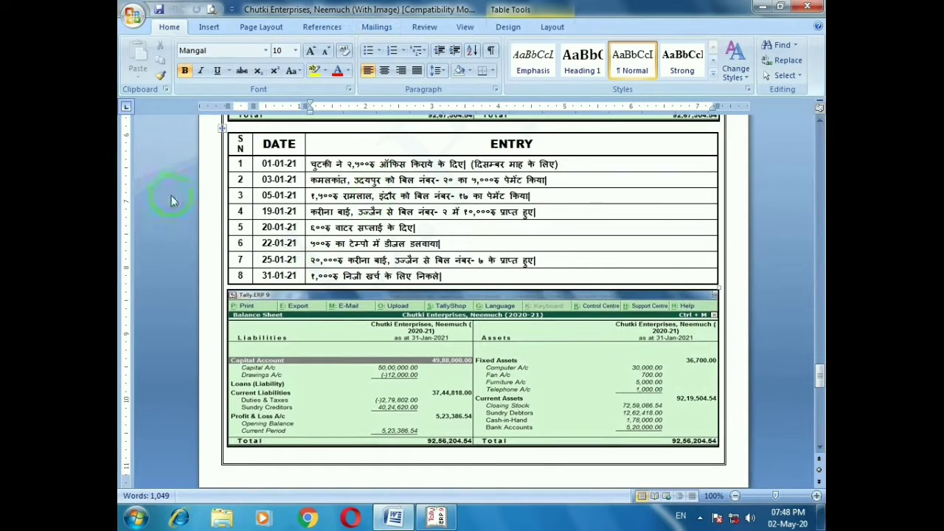
click(561, 166)
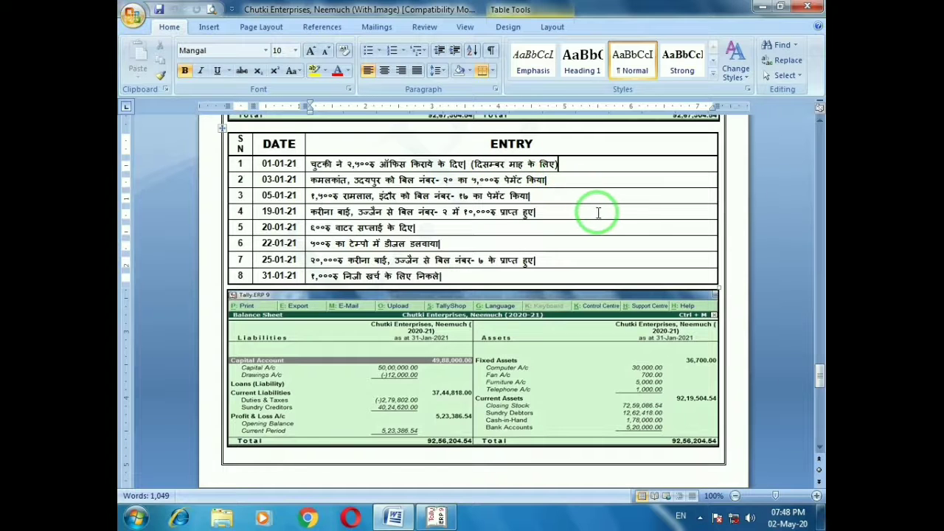
key(alt)
key(alt+Tab)
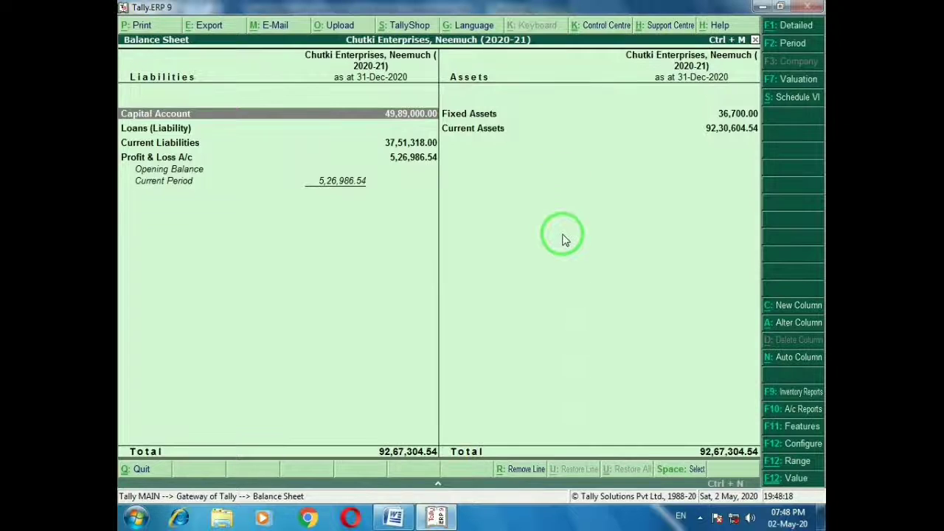
key(Escape)
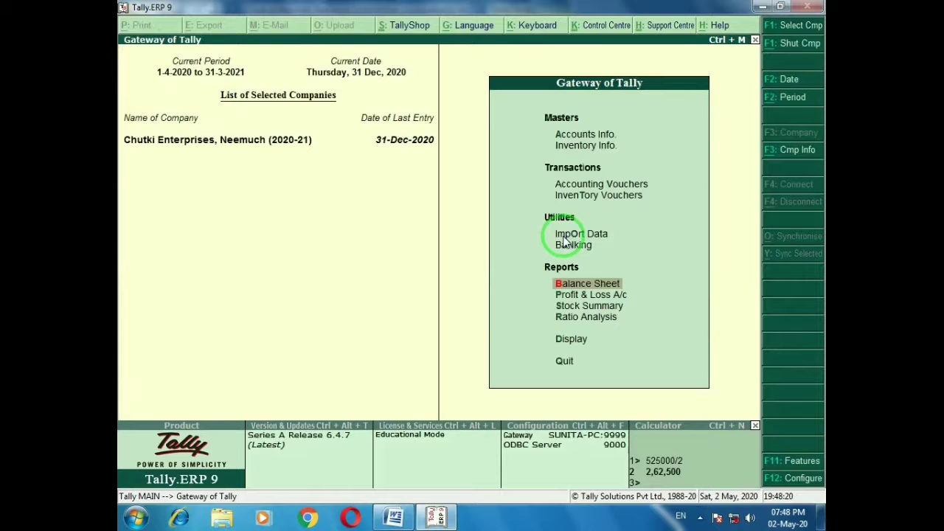
Record payment 17 dated 1-Jan-2021: 2,500 cash paid for Office Rent
key(v)
key(F2)
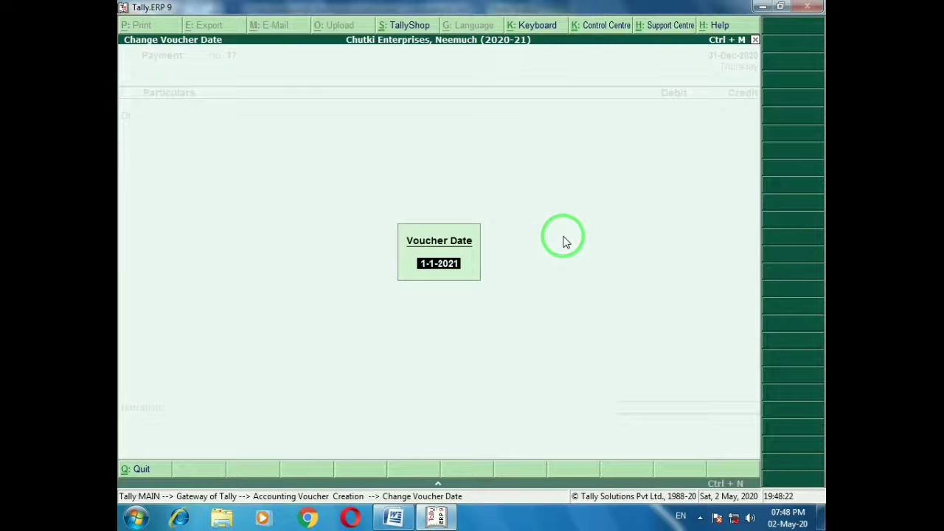
key(Return)
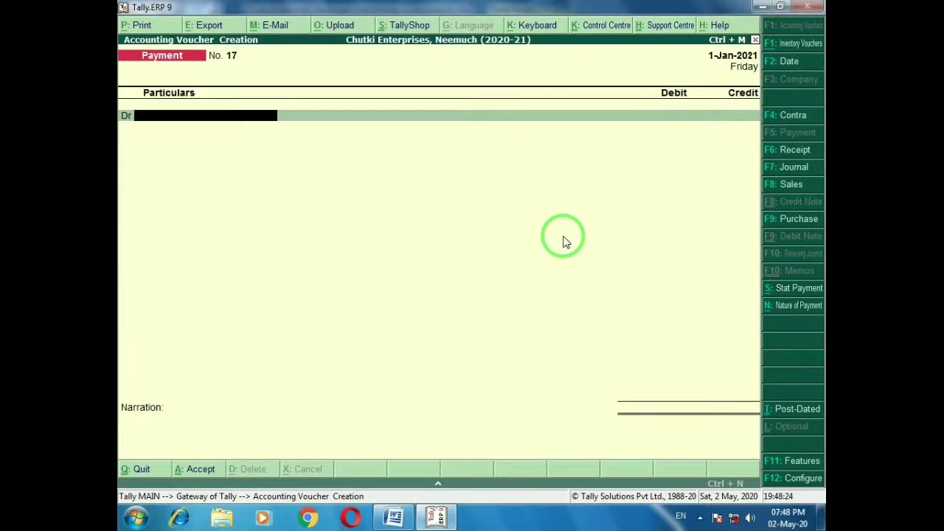
key(alt+Tab)
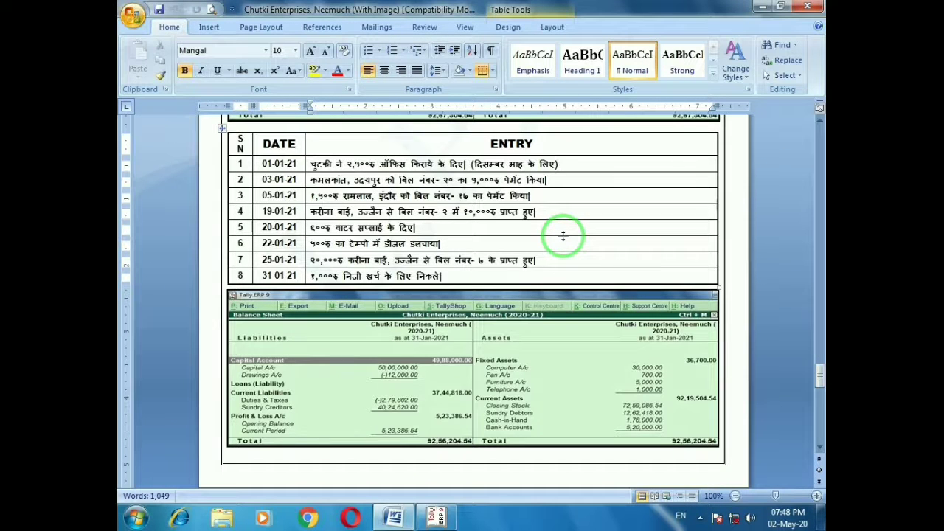
key(alt+Tab)
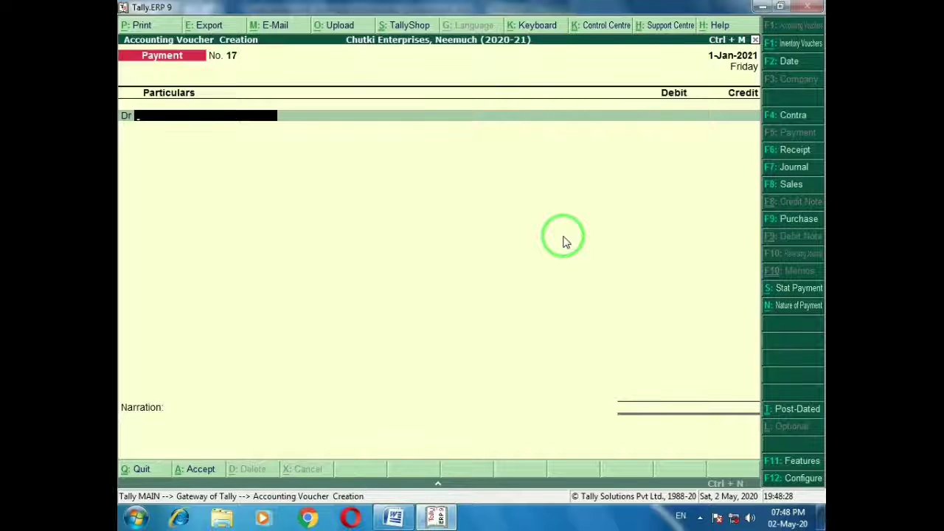
text(Offi)
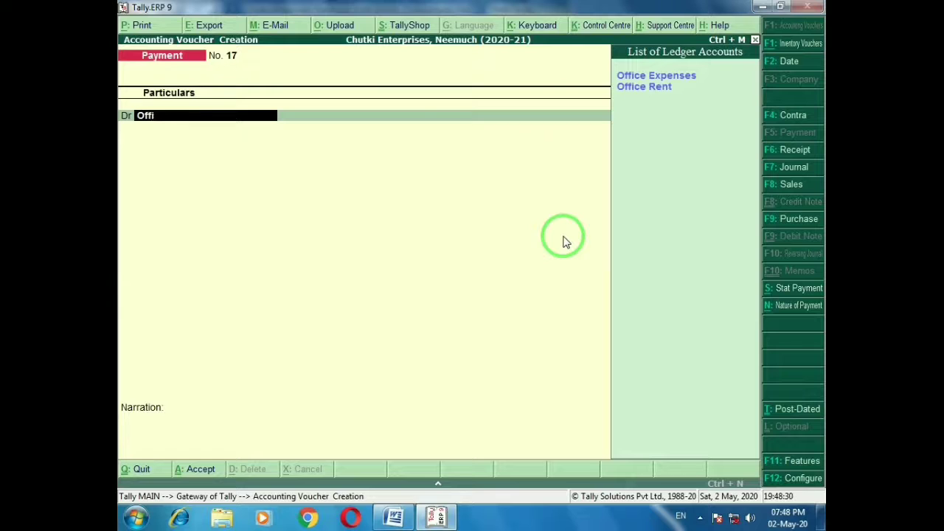
text(cer)
key(Return)
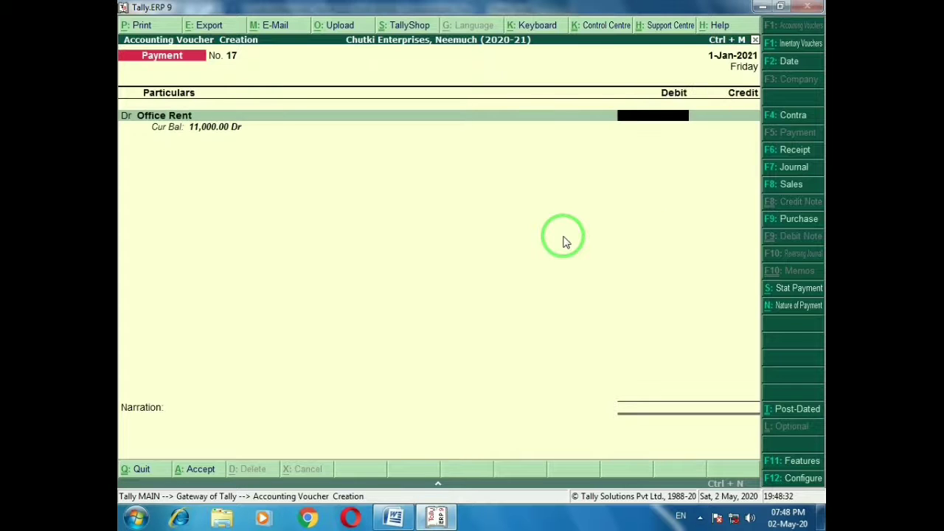
text(2500)
key(Return)
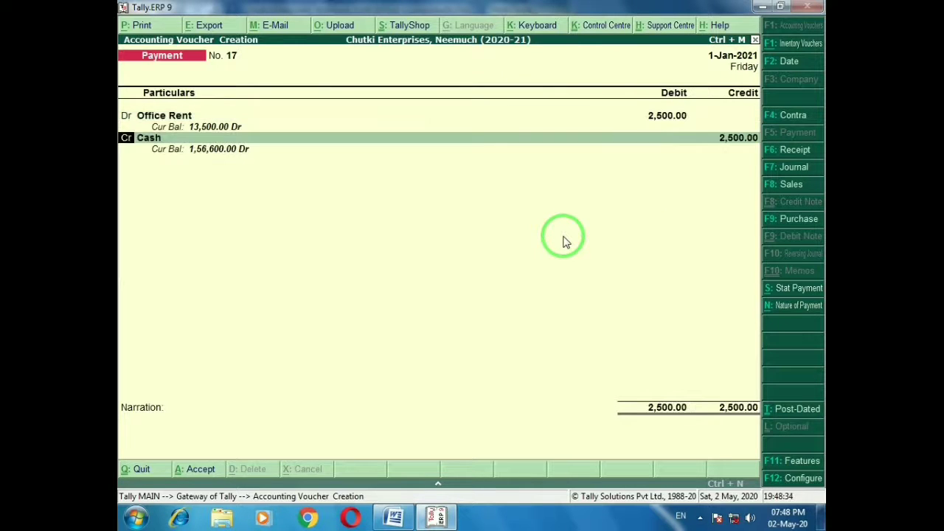
key(ctrl+a)
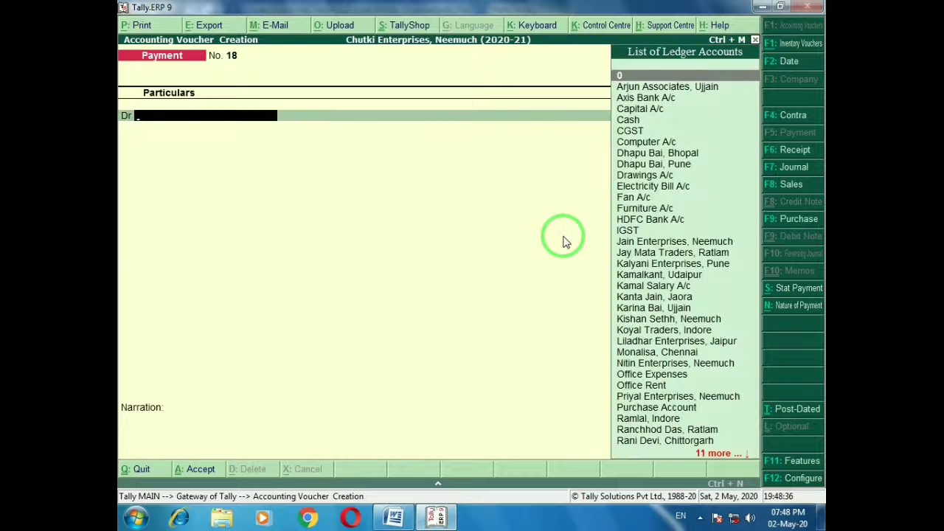
Record payment 18: 5,000 cash paid to the Udaipur creditor against bill 20
key(alt+Tab)
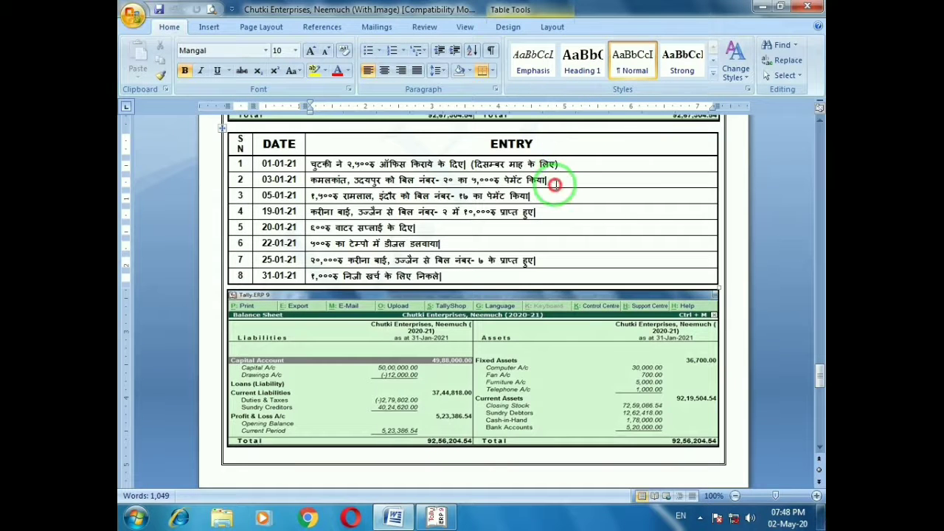
click(551, 181)
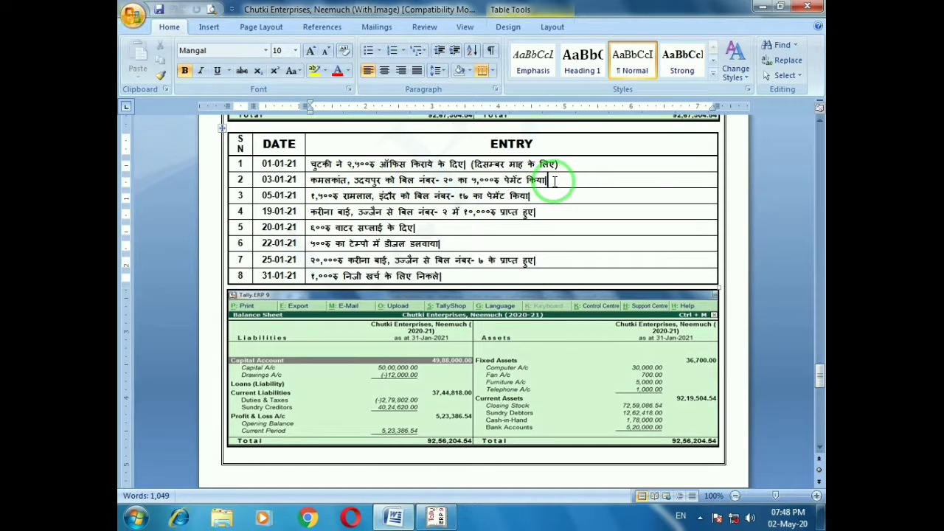
key(alt+Tab)
text(Kama)
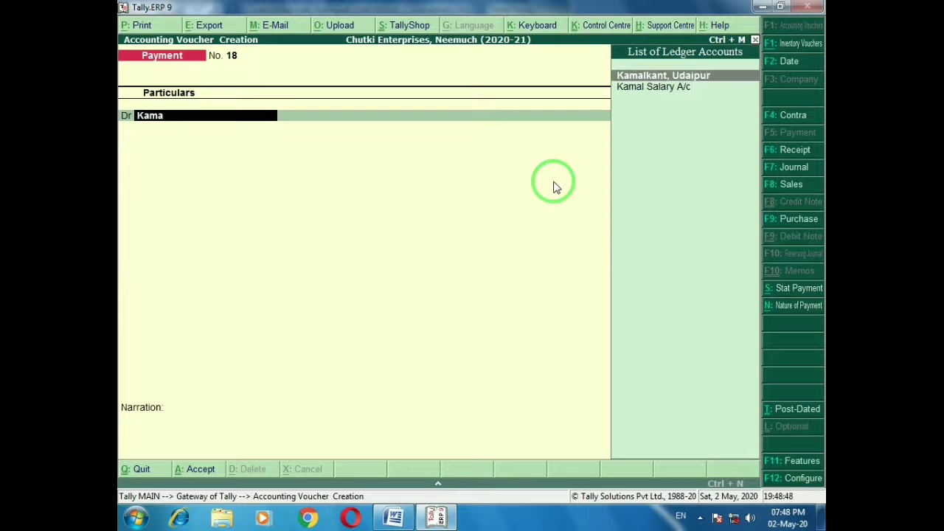
key(Return)
key(alt+Tab)
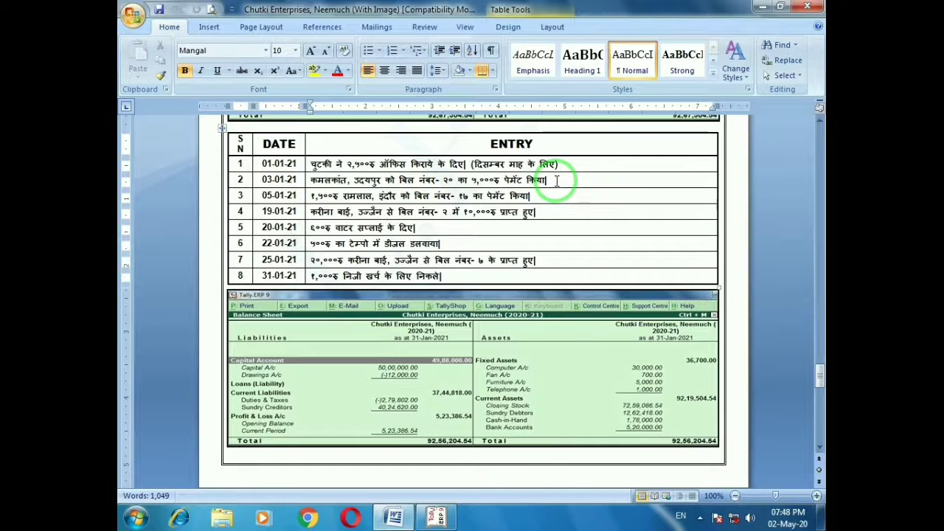
key(alt+Tab)
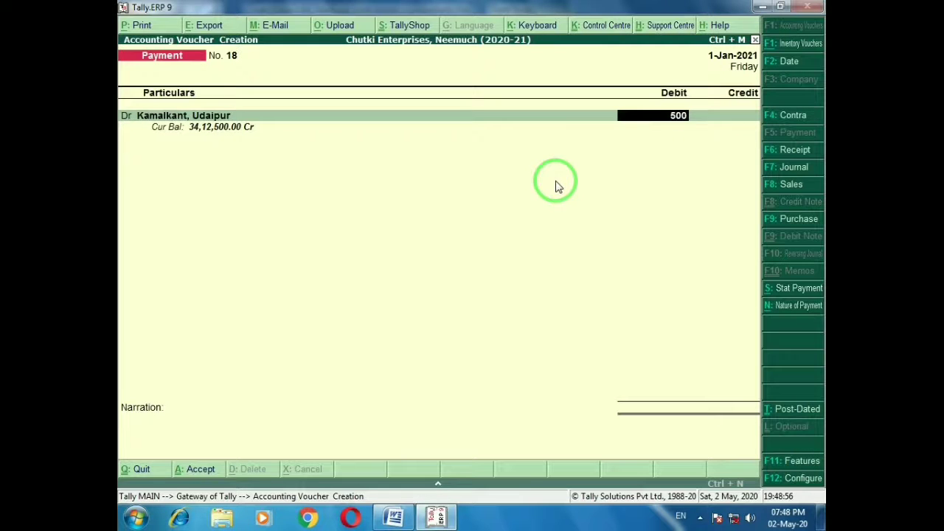
text(0)
key(Return)
key(Return)
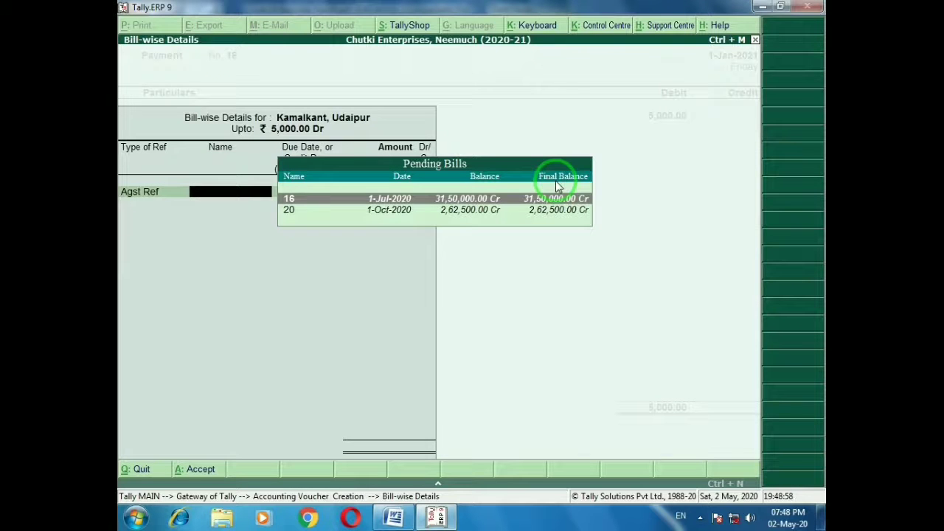
key(Down)
key(Return)
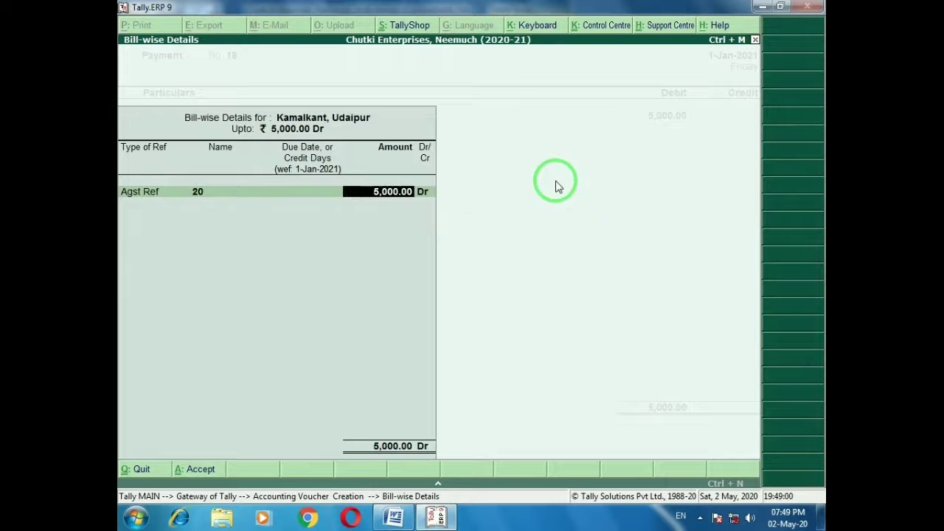
key(Return)
key(Return)
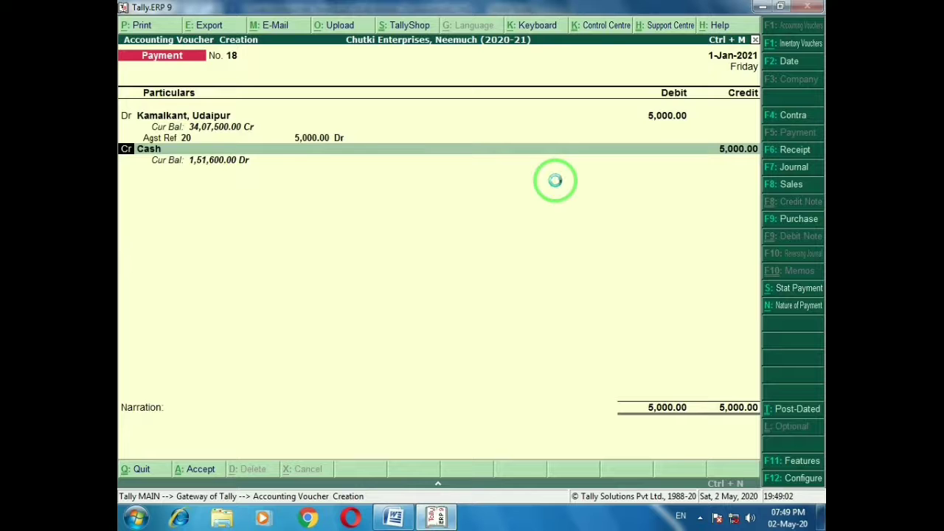
key(ctrl+a)
key(alt+Tab)
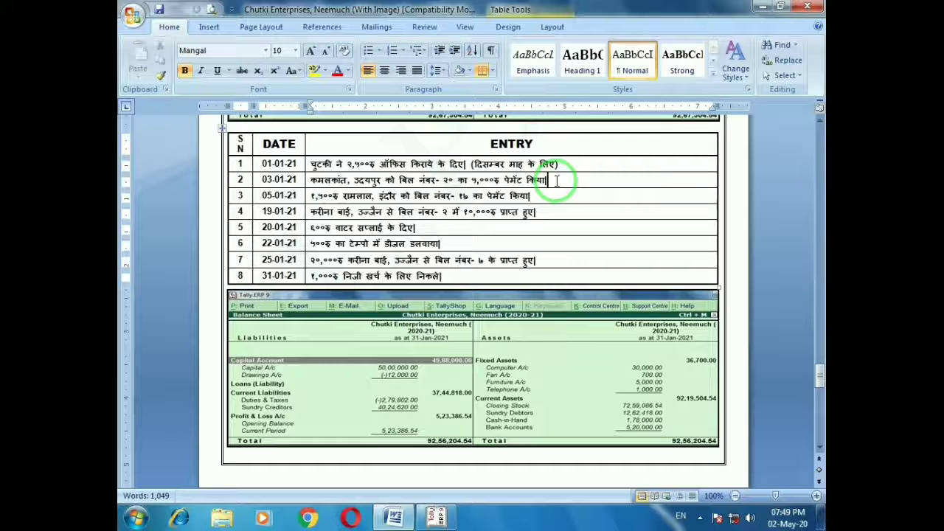
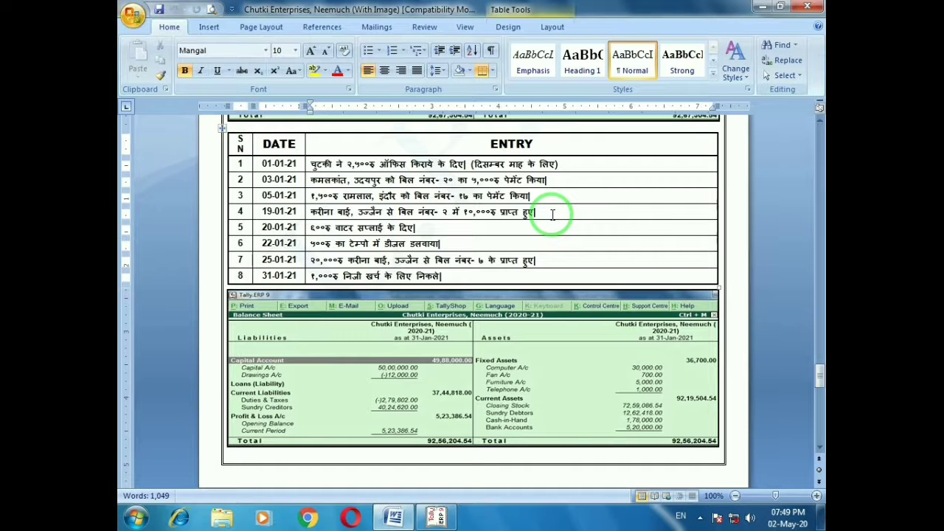
Record payment 19: 1,500 to the Indore party against bill 17, then mark entry 4 on the sheet
key(alt+Tab)
text(Ramlal)
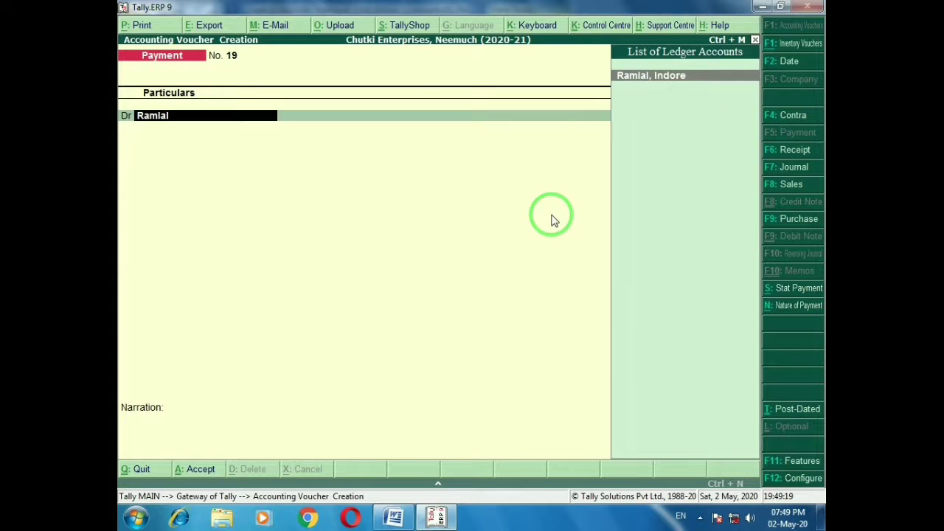
key(Return)
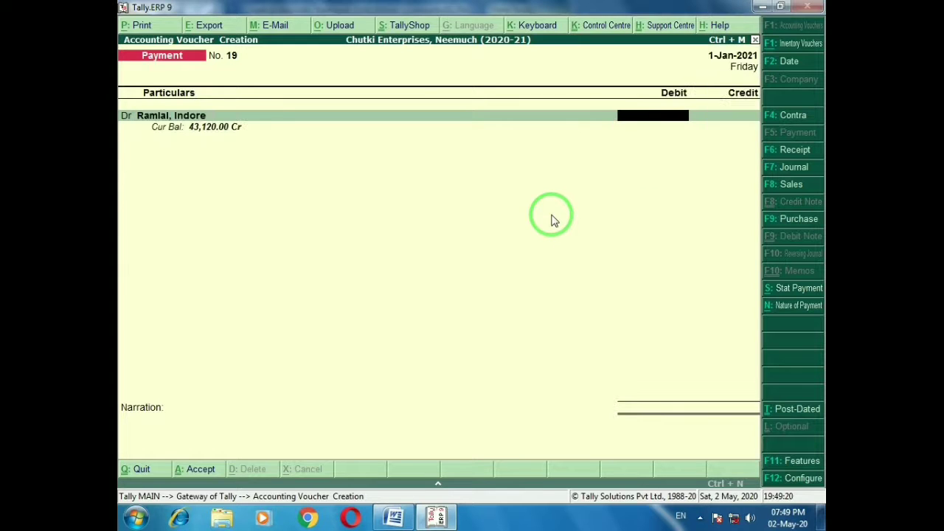
key(Return)
key(Return)
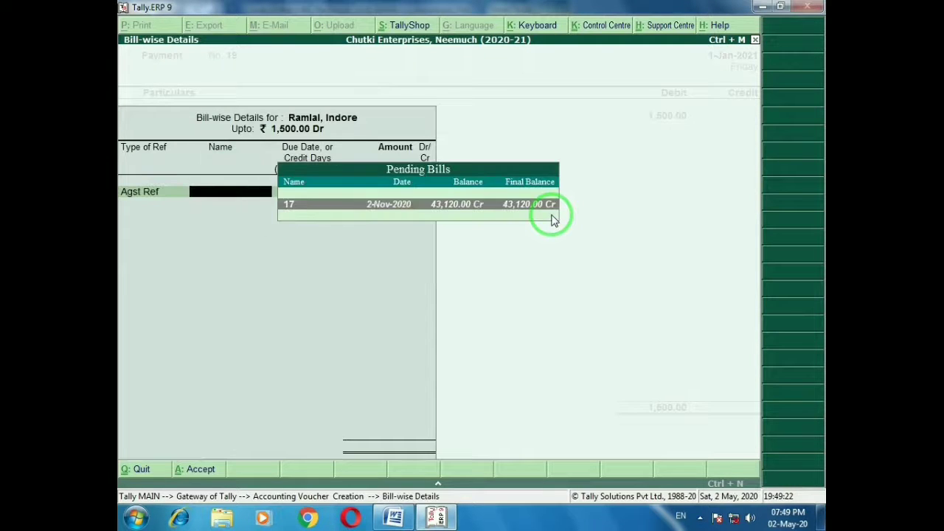
key(Return)
key(Return)
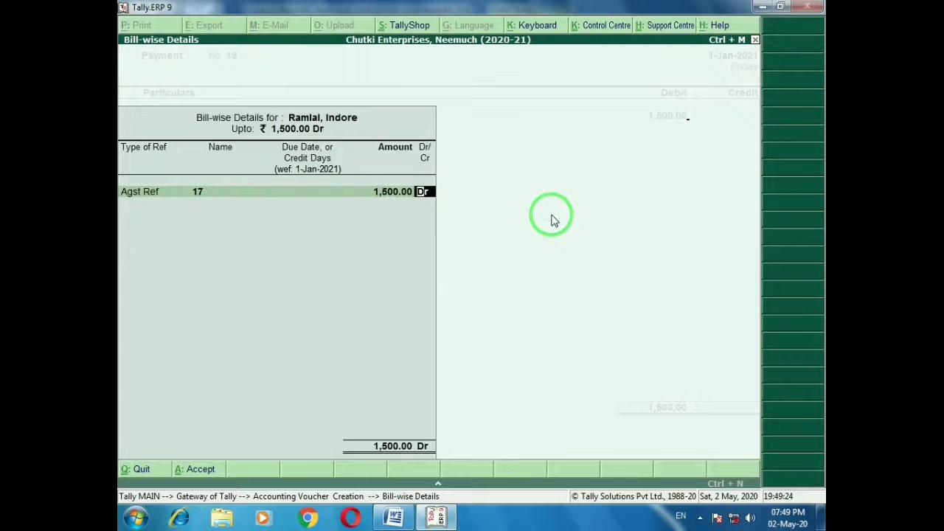
key(Return)
key(ctrl+a)
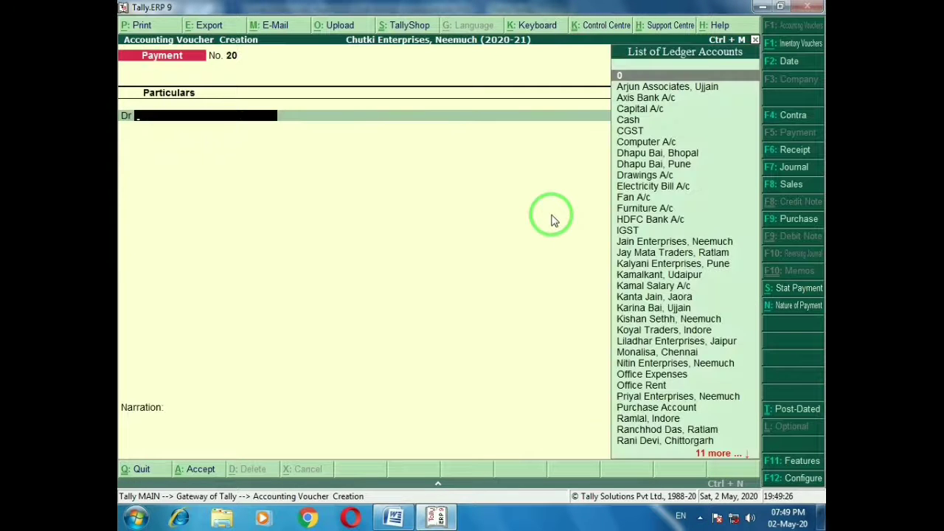
key(alt+Tab)
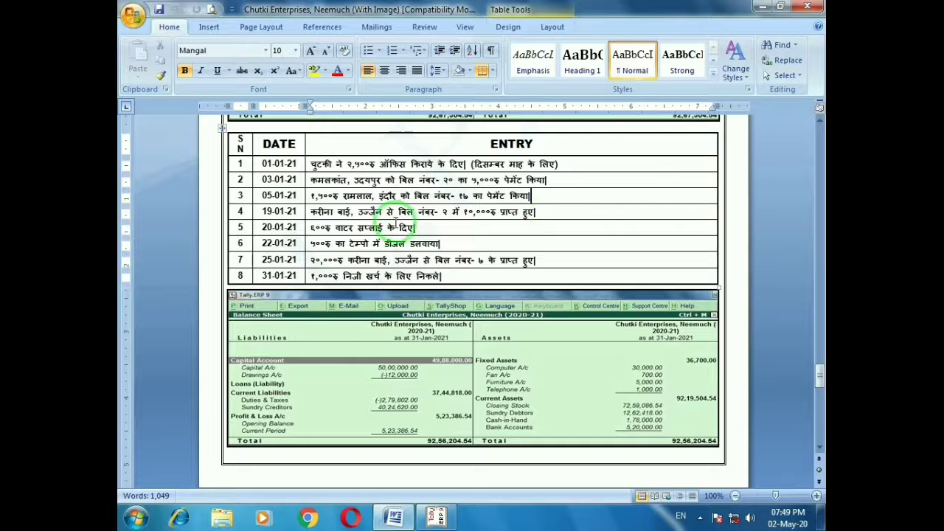
click(544, 211)
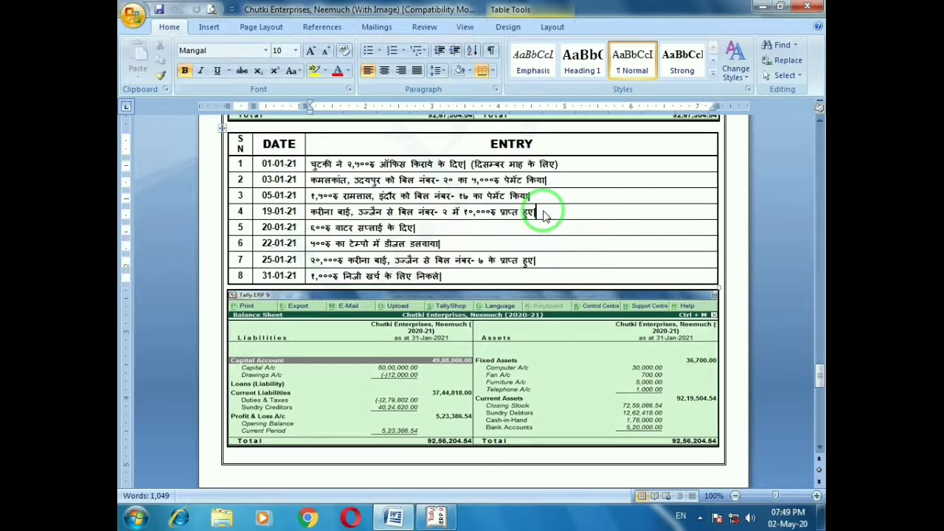
Change the voucher date to 31-Jan-2021, checking the question sheet along the way
key(alt+Tab)
key(F2)
text(15)
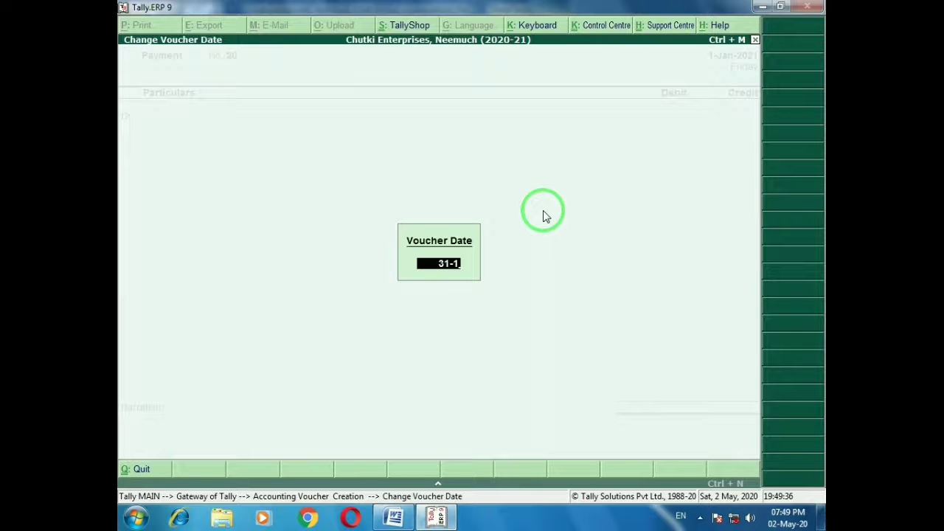
key(Return)
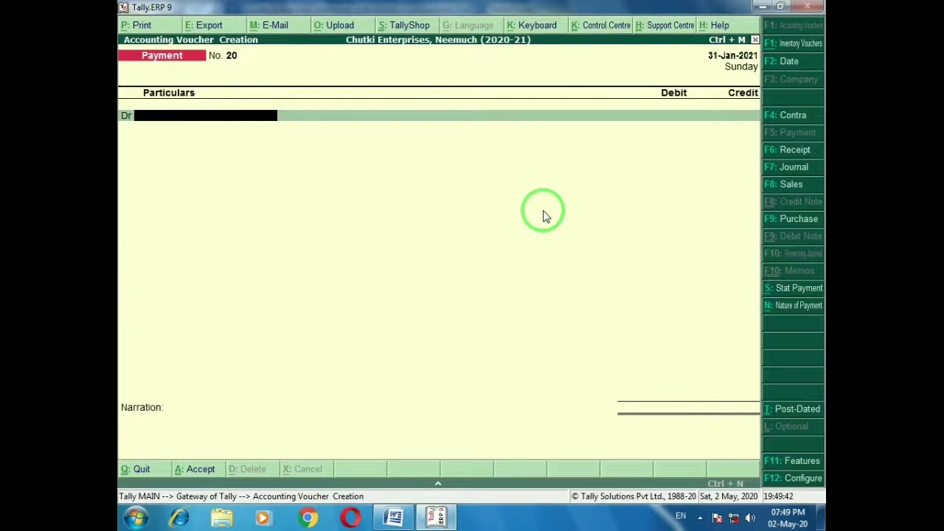
key(alt+Tab)
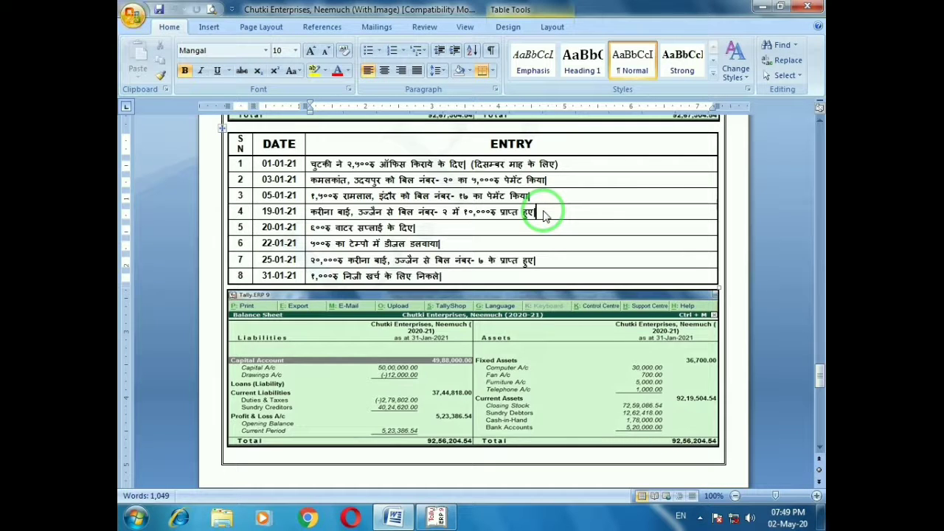
key(alt+Tab)
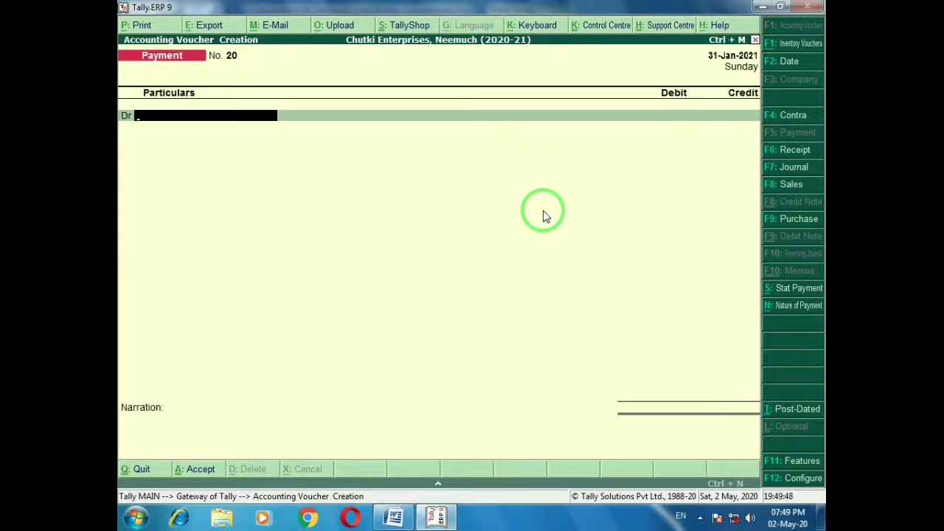
key(alt+Tab)
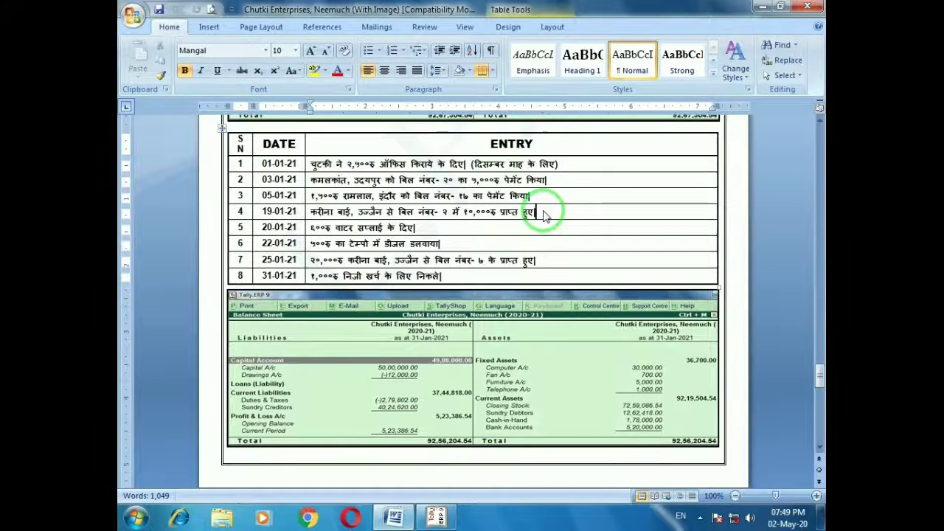
key(alt+Tab)
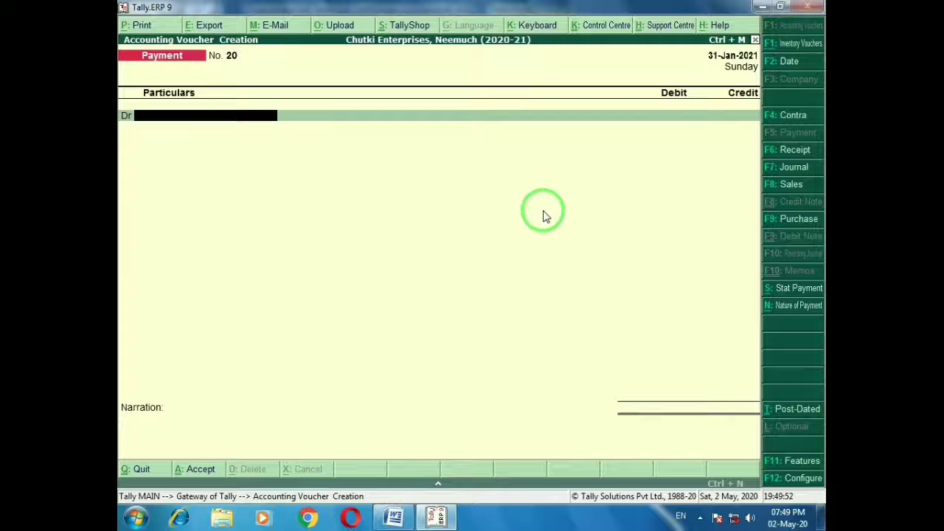
key(Escape)
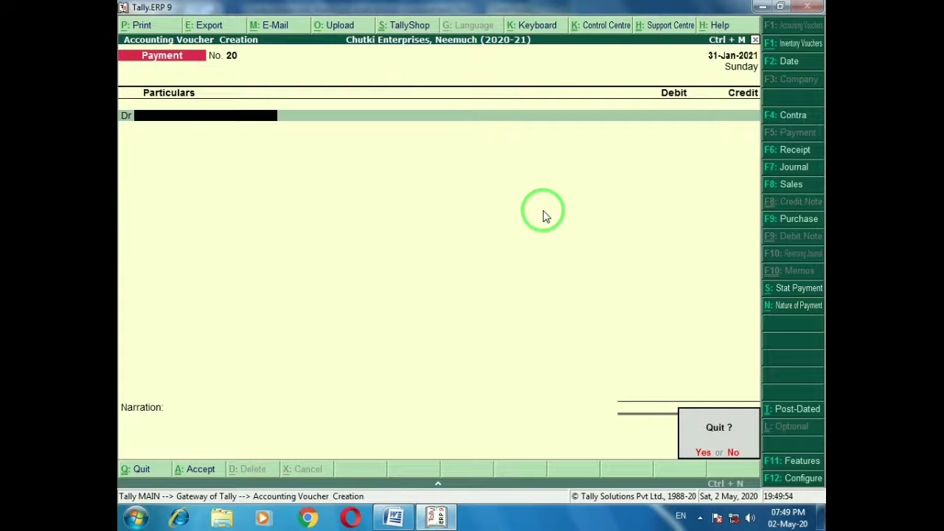
key(n)
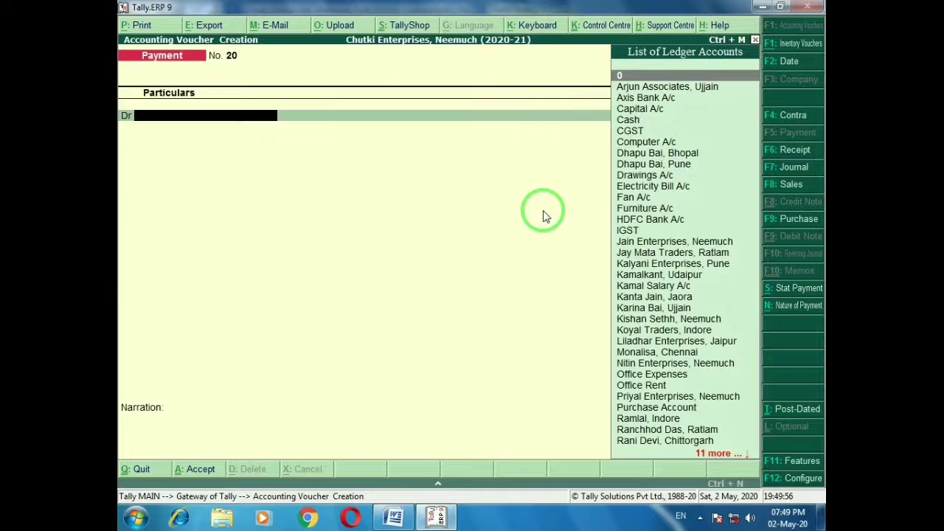
key(alt+Tab)
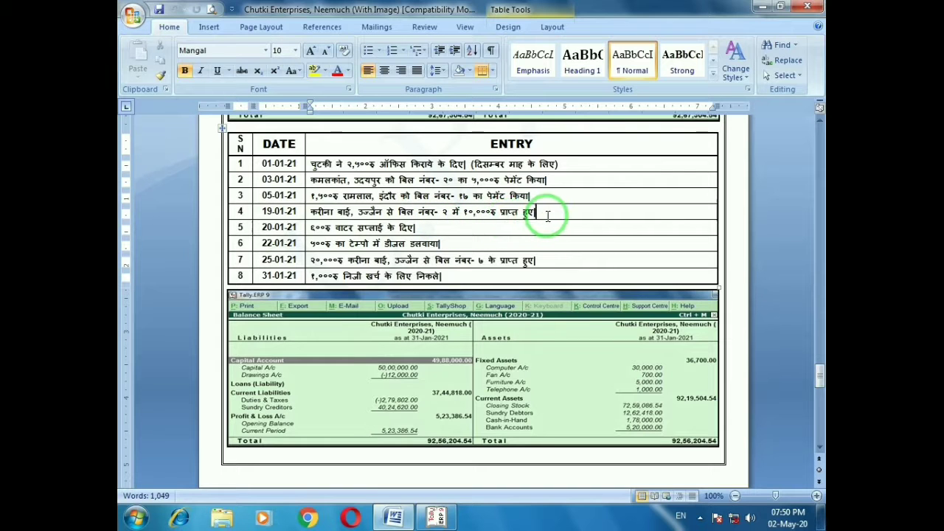
key(alt+Tab)
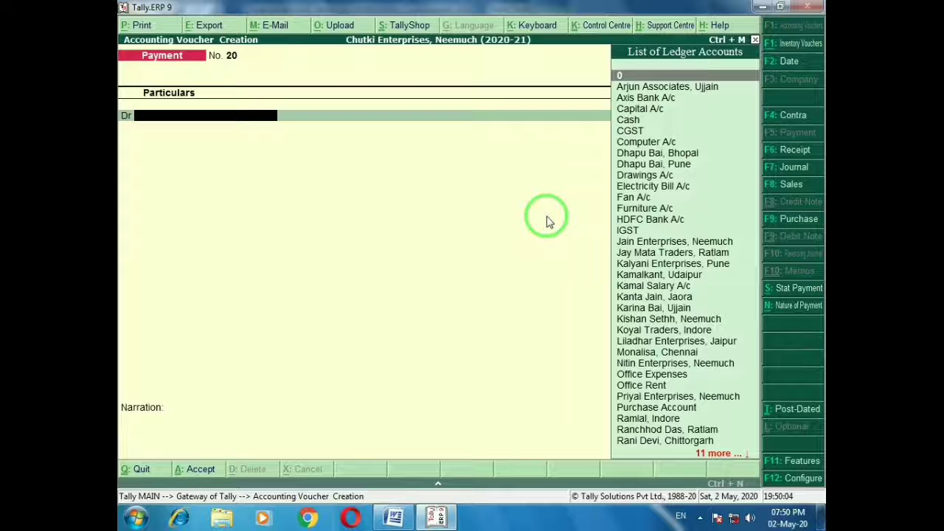
Record receipt 6: 10,000 cash from the Ujjain party against bill 2
key(F6)
text(kari)
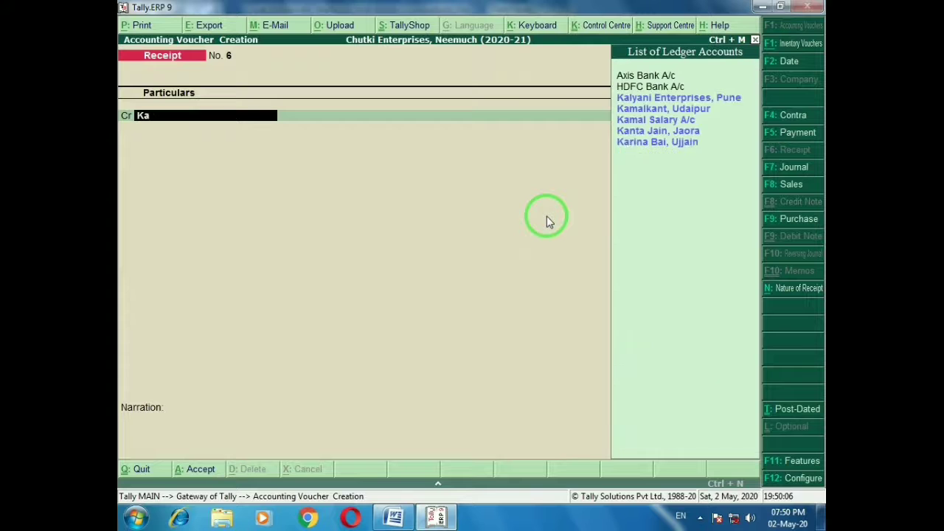
key(Return)
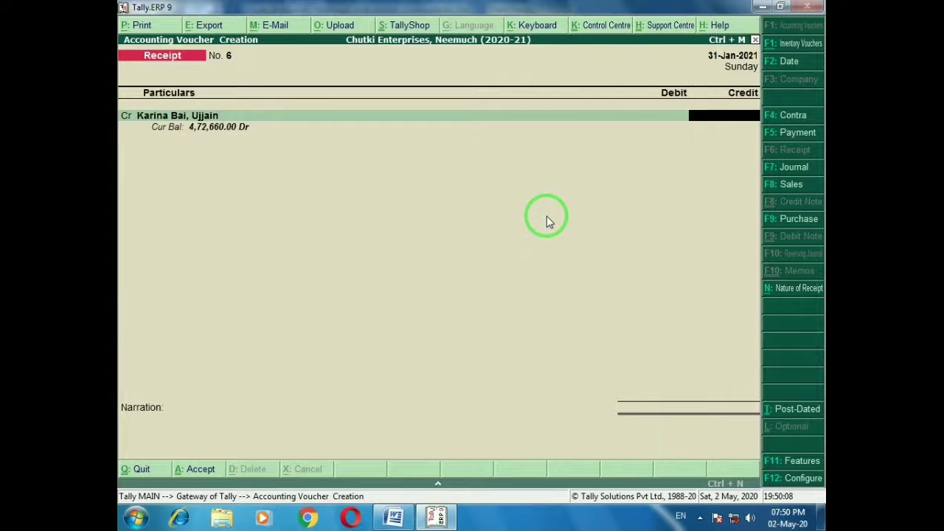
key(alt+Tab)
key(alt+Tab)
text(1000)
key(Return)
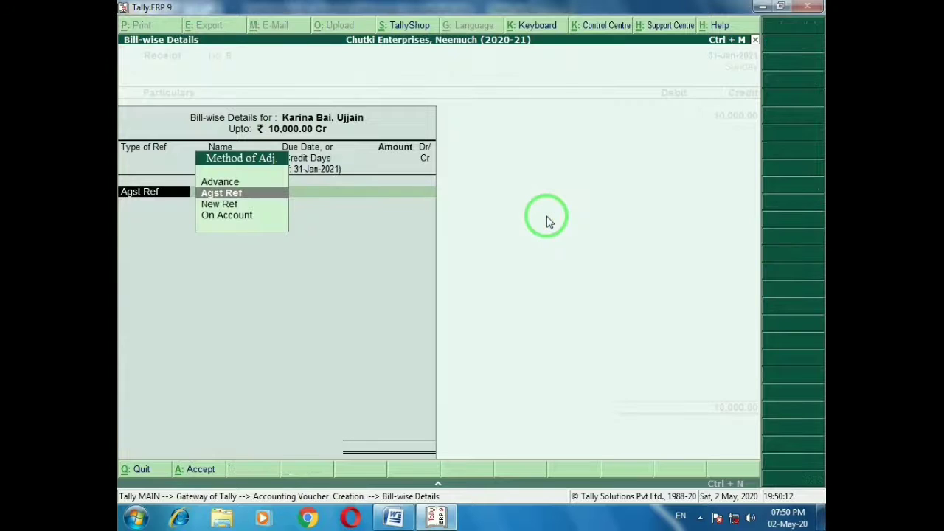
key(Return)
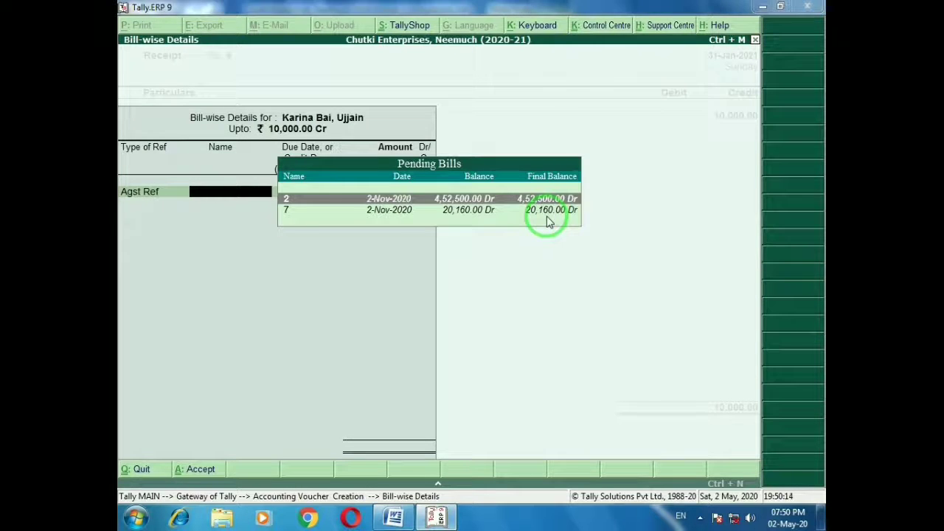
key(alt+Tab)
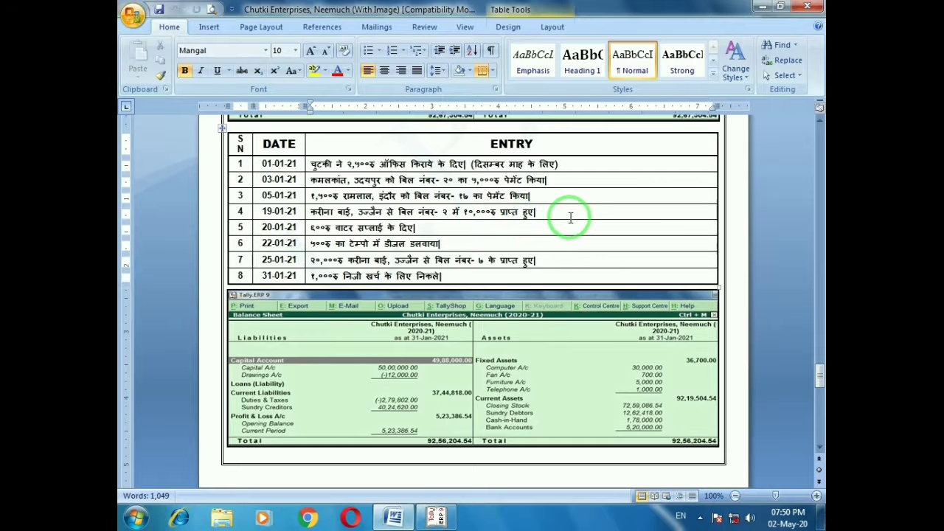
key(alt+Tab)
key(Return)
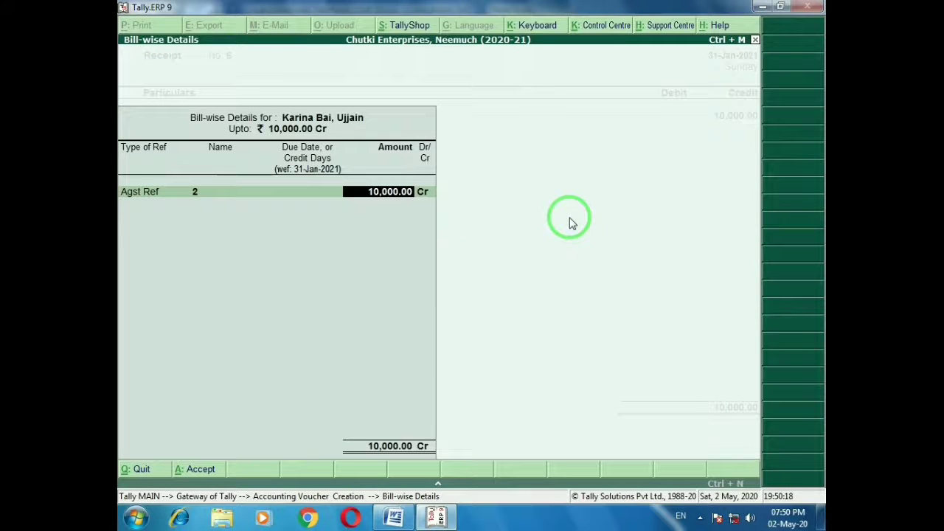
key(Return)
key(Return)
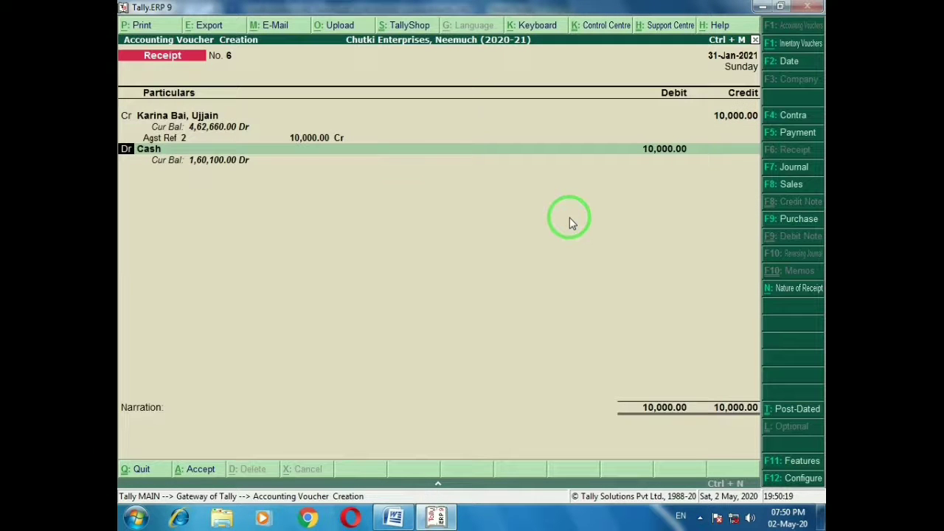
key(ctrl+a)
key(alt+Tab)
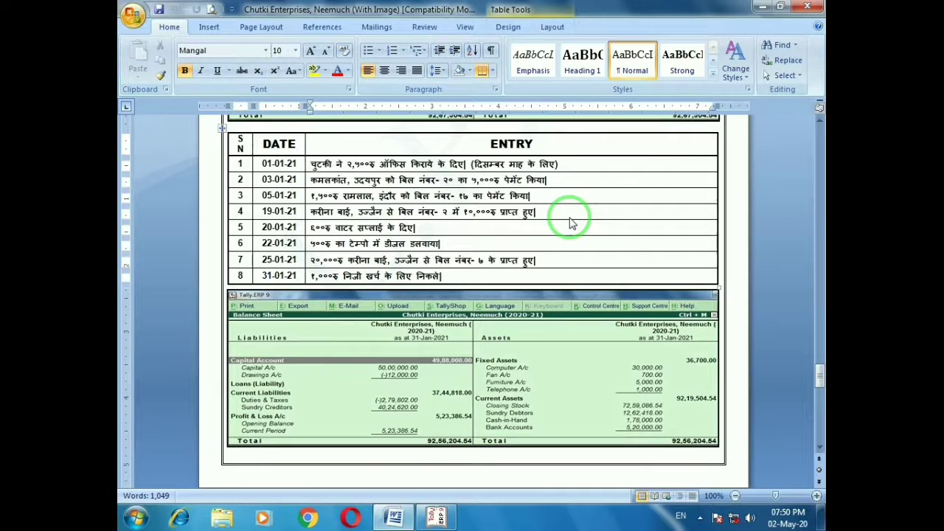
Record a 600 cash payment to Office Expenses narrated 'Being cash paid for water supply'
click(424, 231)
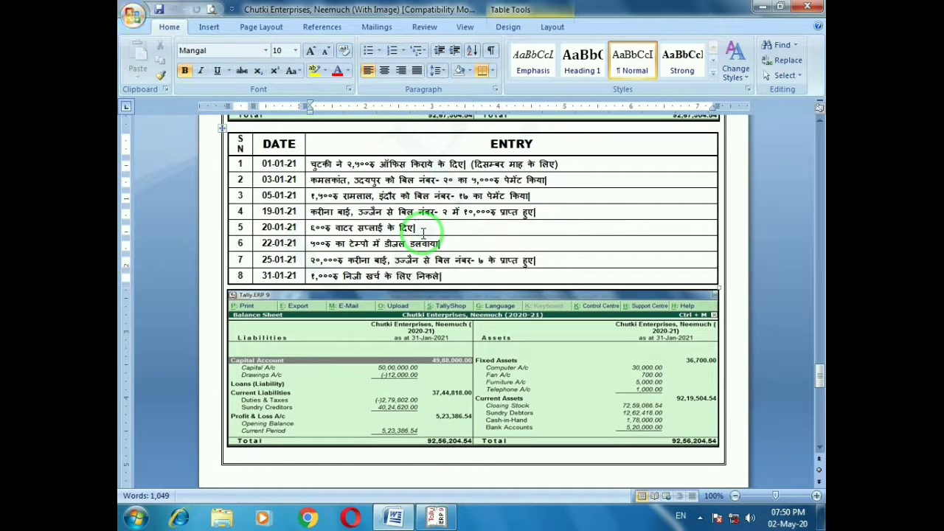
key(alt+Tab)
key(F5)
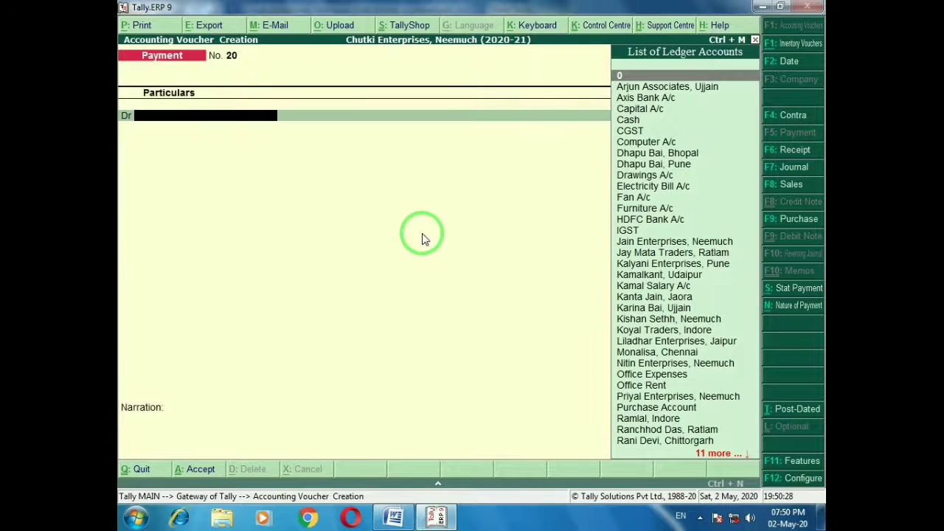
text(Off)
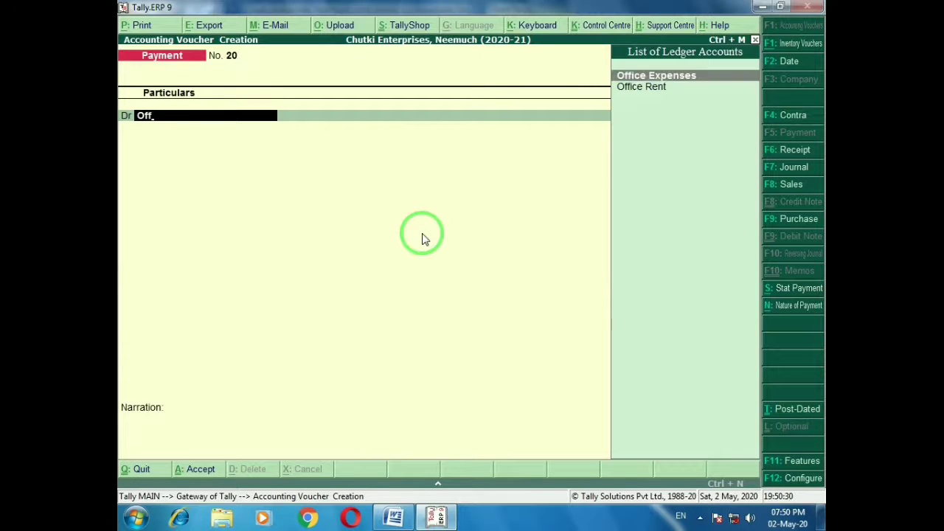
key(Return)
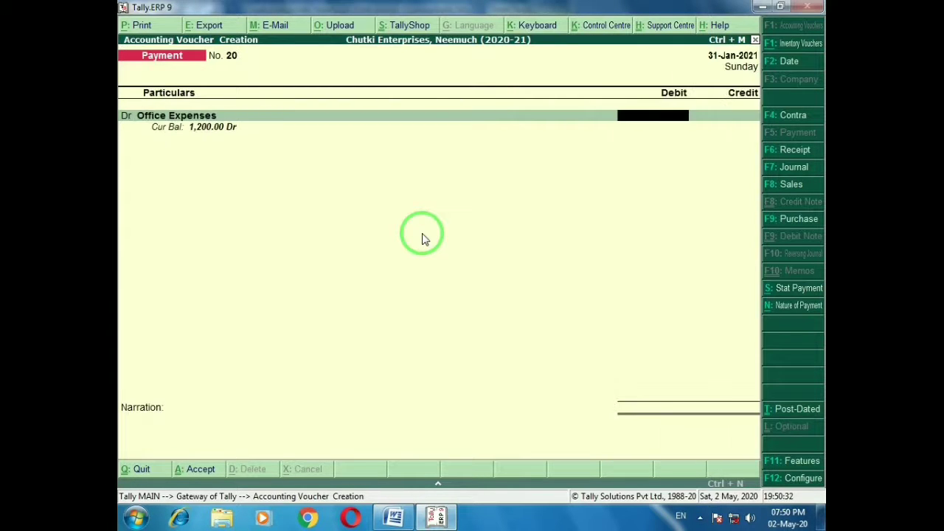
text(600)
key(Return)
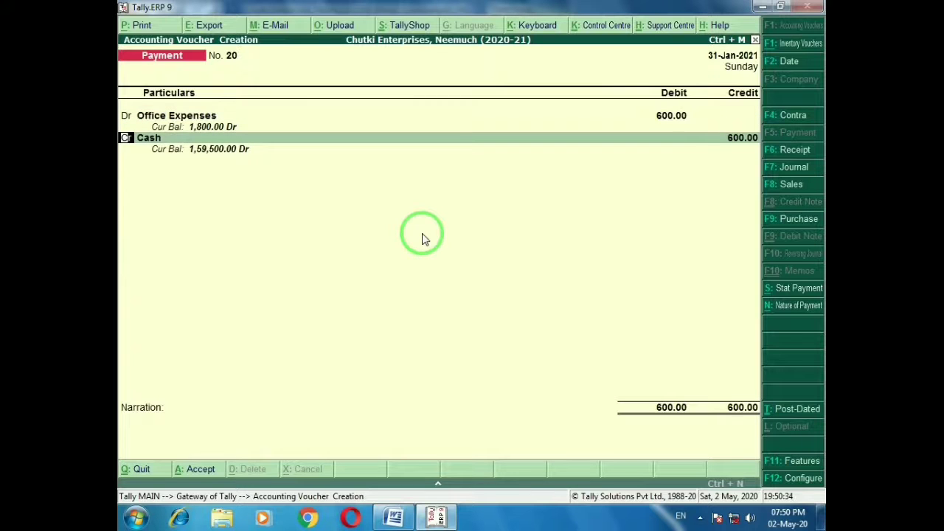
key(Return)
key(Return)
key(Return)
key(Return)
key(BackSpace)
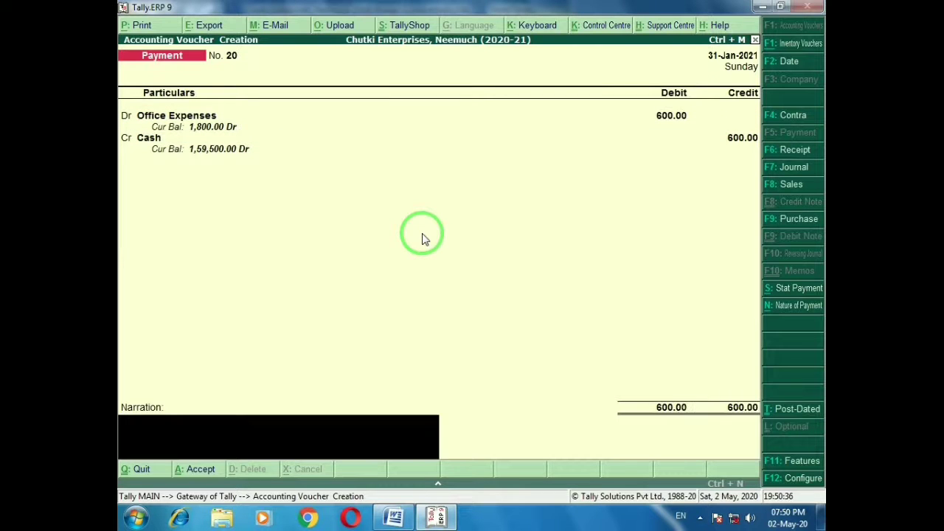
text(Being cash paid for water supply)
key(Return)
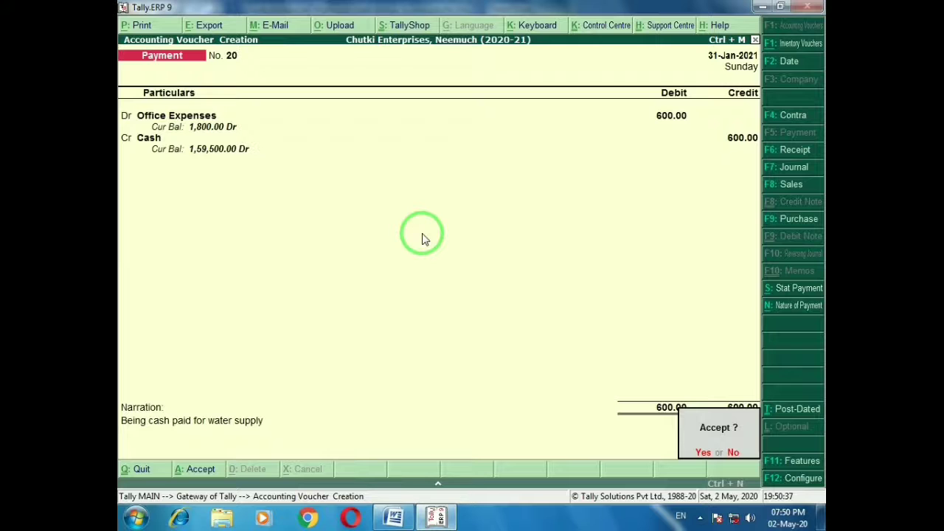
key(Return)
key(alt+Tab)
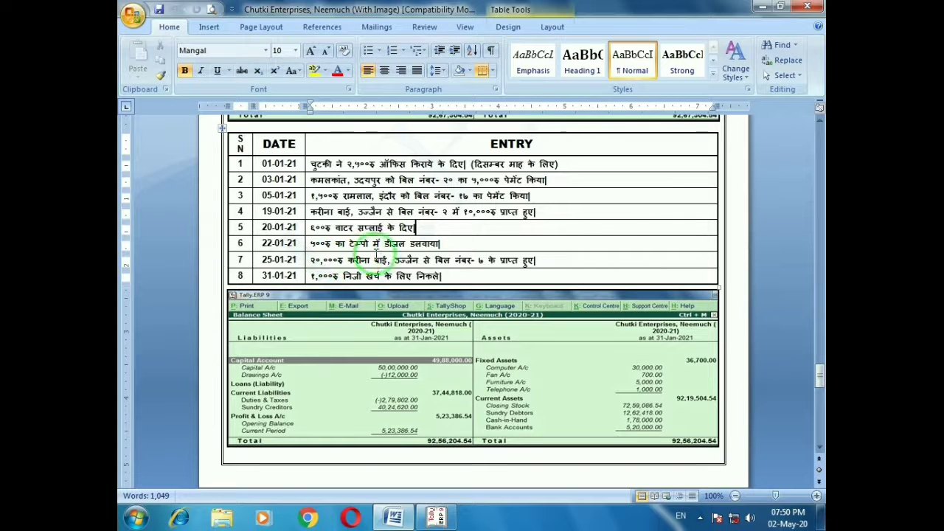
Record payment 21: 500 cash for Vehicle Expenses narrated 'Diesel in tempo'
click(458, 244)
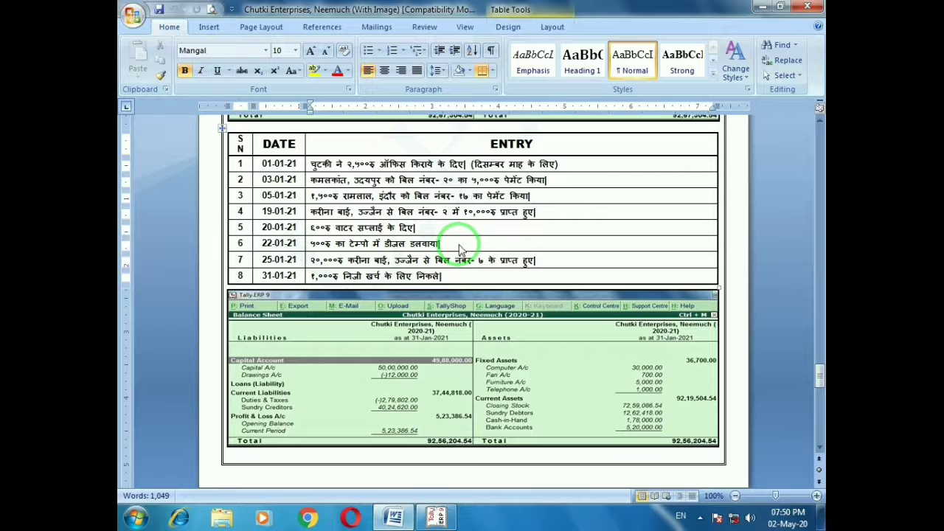
key(alt+Tab)
text(Veh)
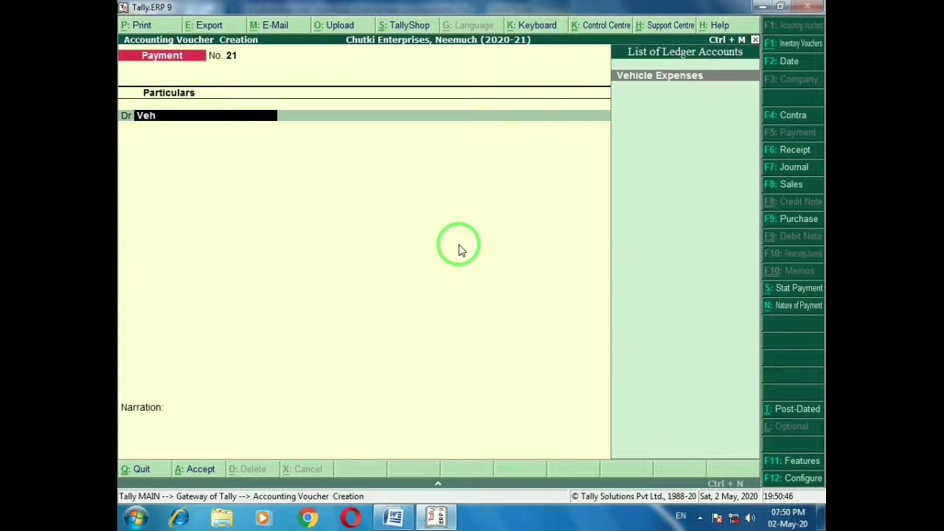
key(Return)
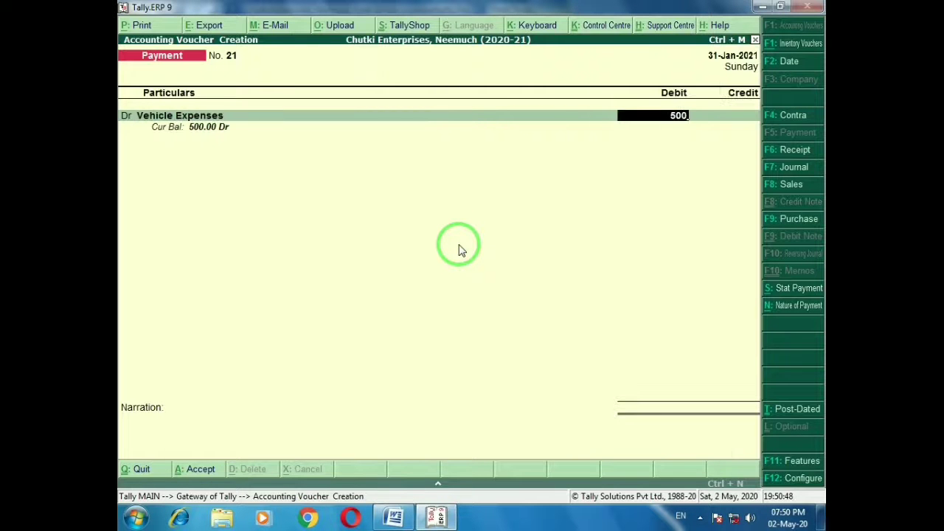
key(Return)
key(Return)
key(Return)
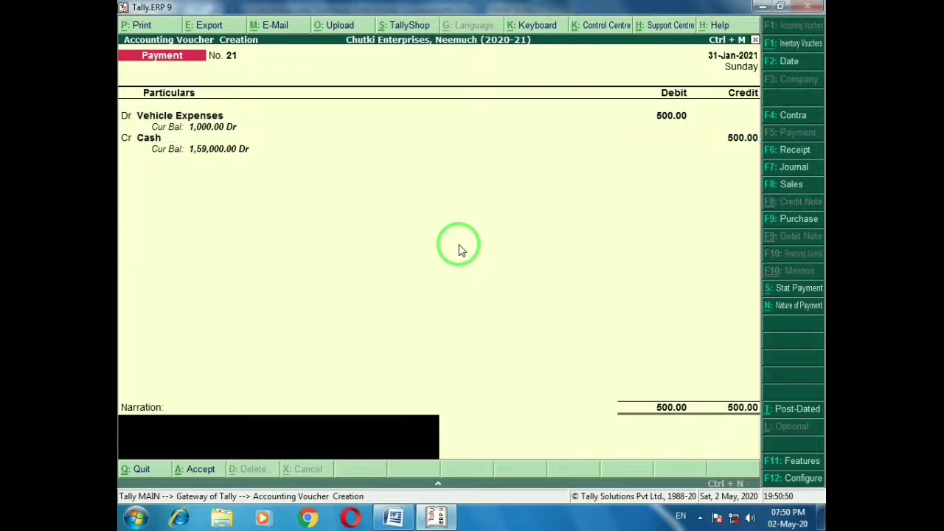
text(Diesel in tempo)
key(Return)
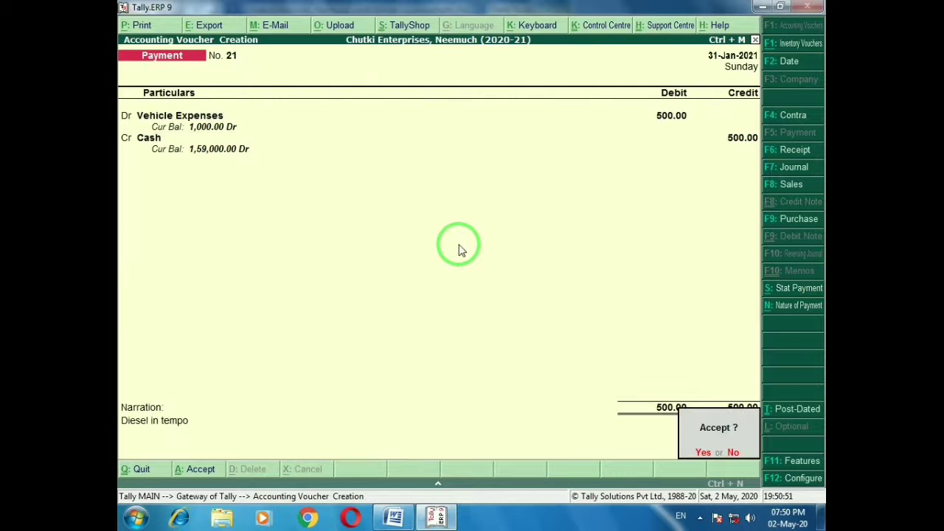
key(Return)
key(alt+Tab)
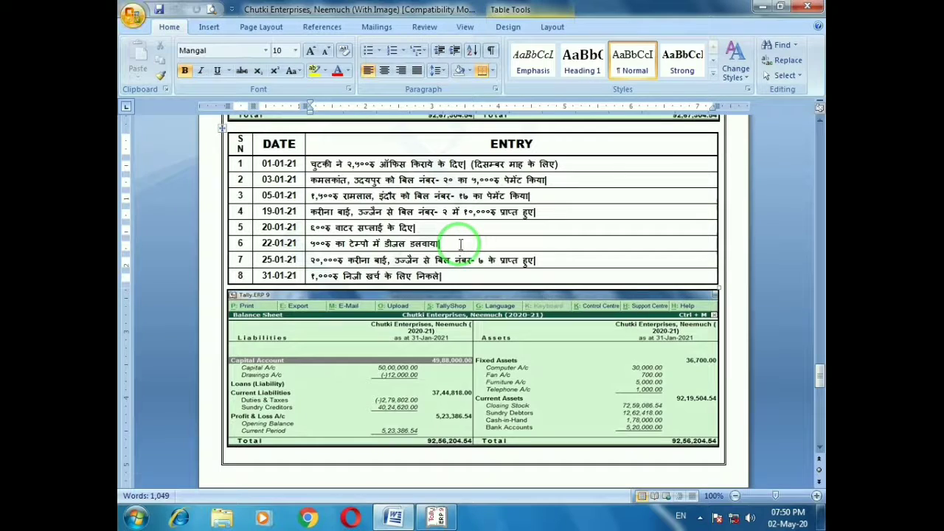
click(541, 261)
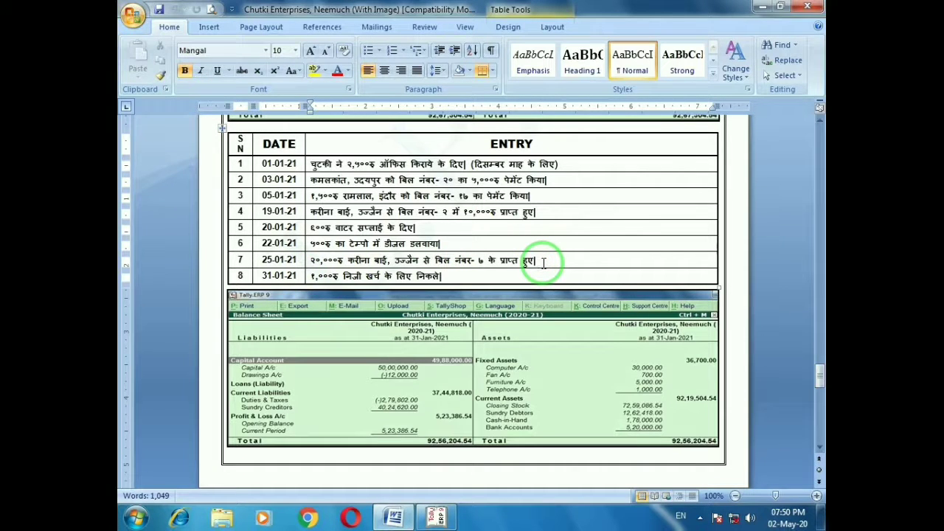
Record receipt 7: 20,000 cash from the Ujjain customer against bill 7
key(alt+Tab)
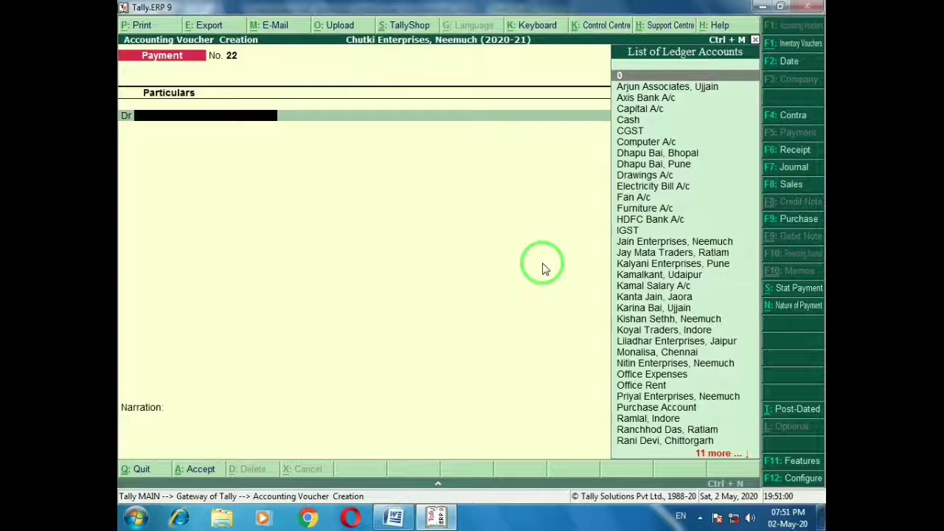
key(F6)
key(alt+Tab)
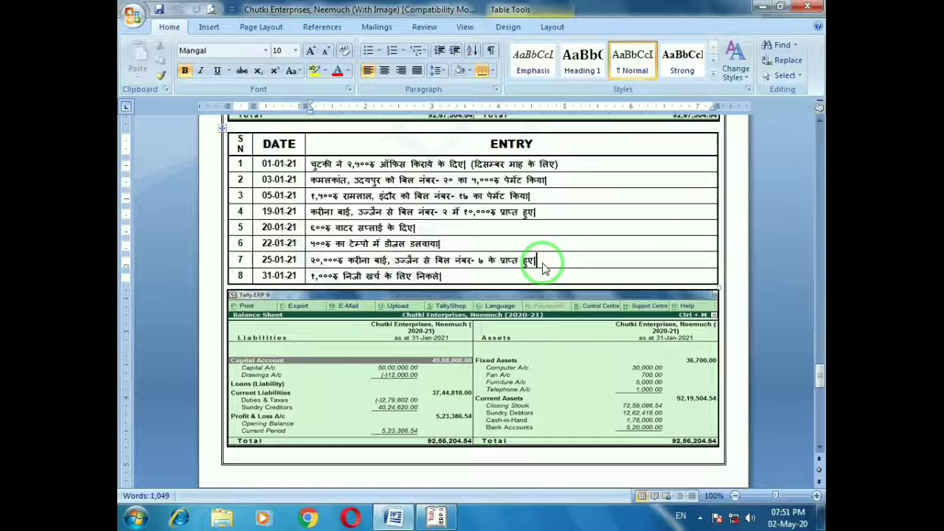
key(alt+Tab)
text(Kari)
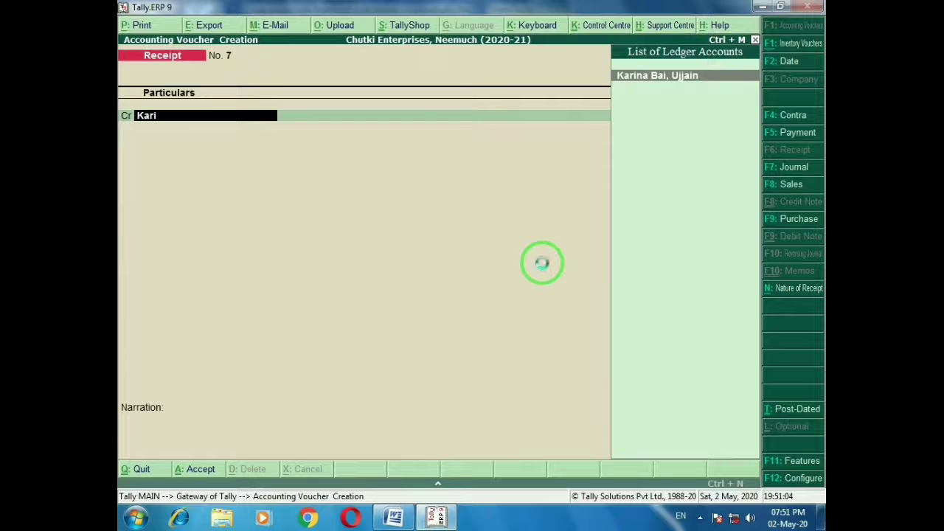
key(Return)
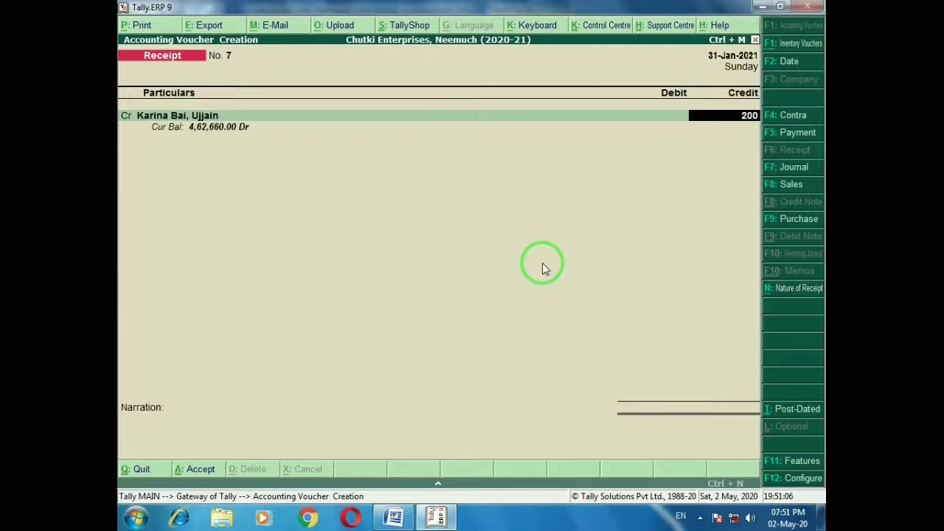
text(20000)
key(Return)
key(Return)
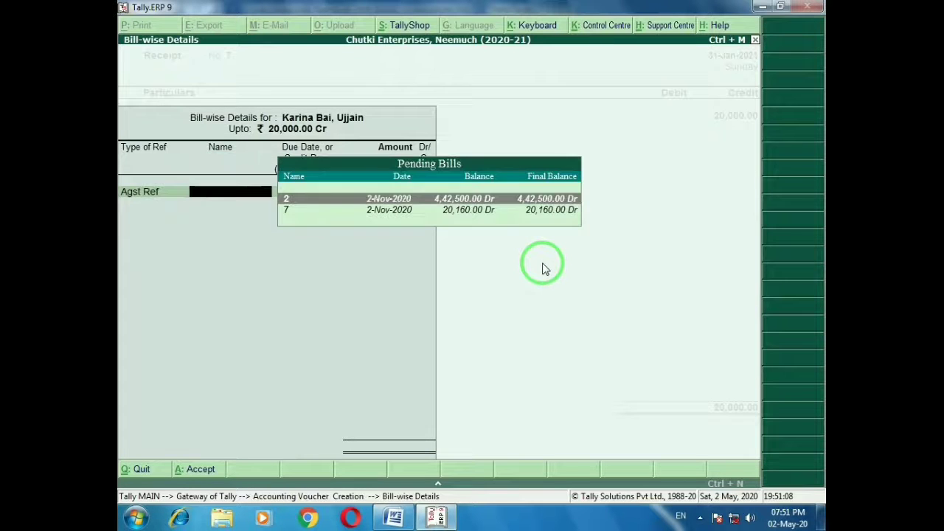
key(Down)
key(Return)
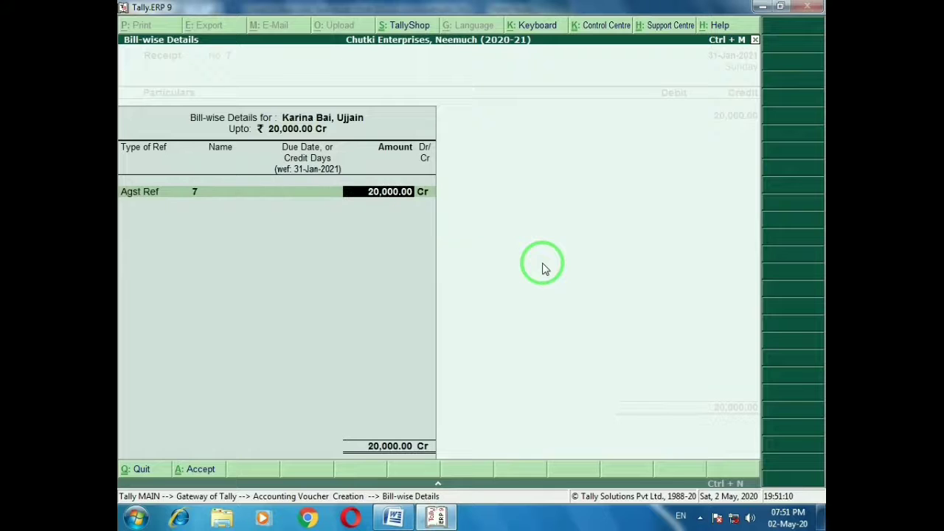
key(Return)
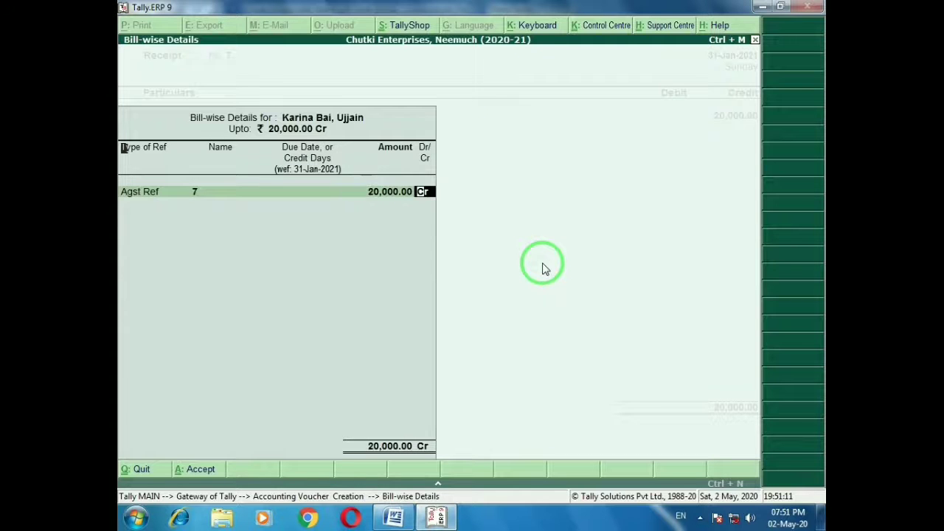
key(Return)
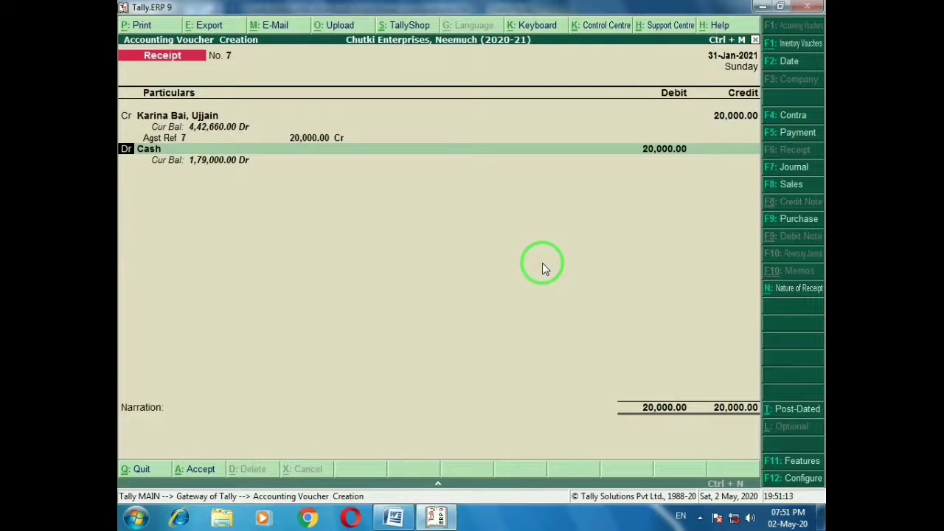
key(Return)
Mark the final personal-expense entry on the question sheet and return to Tally
key(alt+Tab)
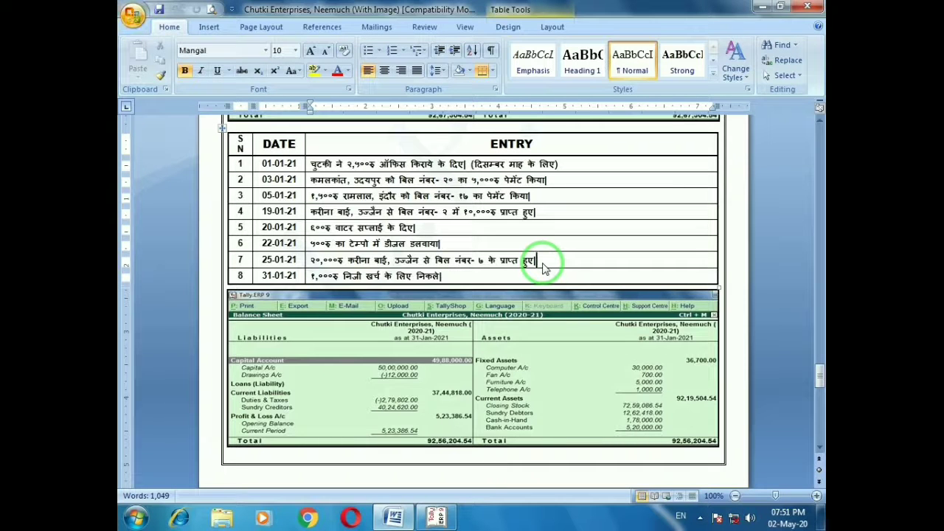
click(472, 276)
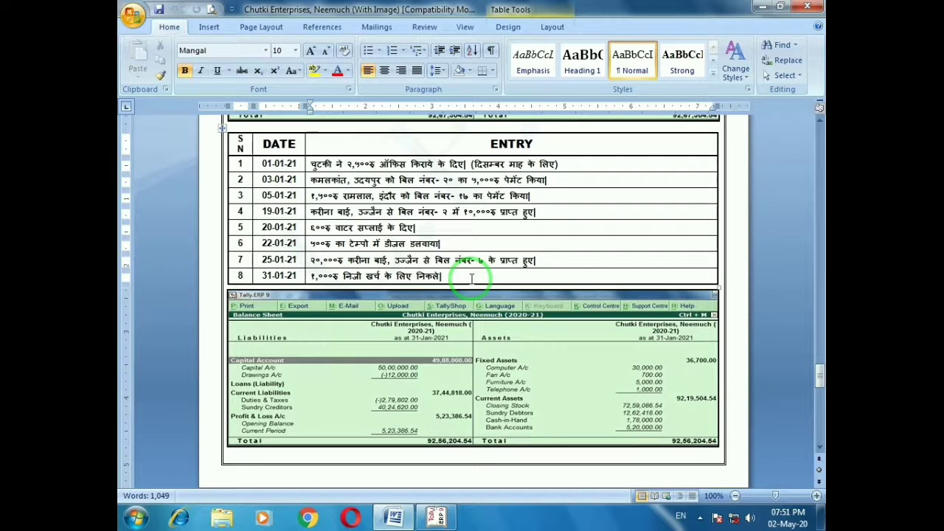
key(alt)
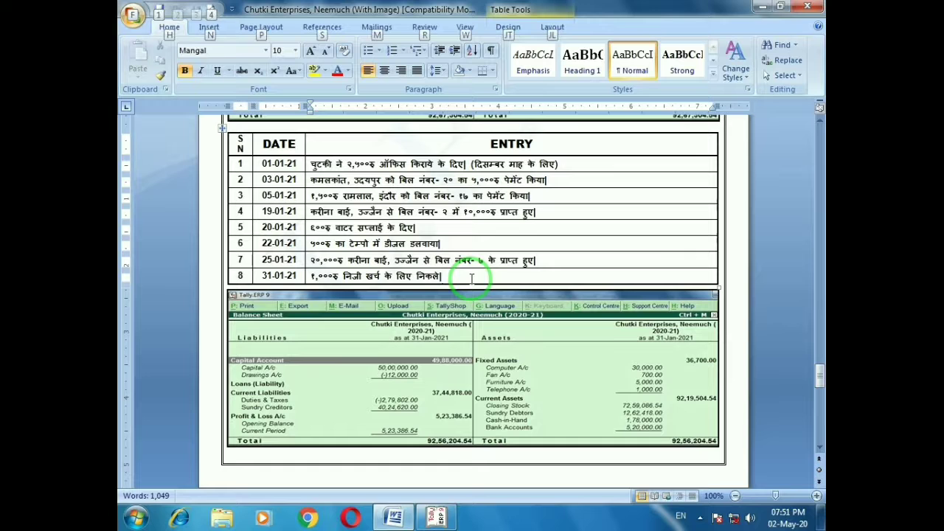
key(alt+Tab)
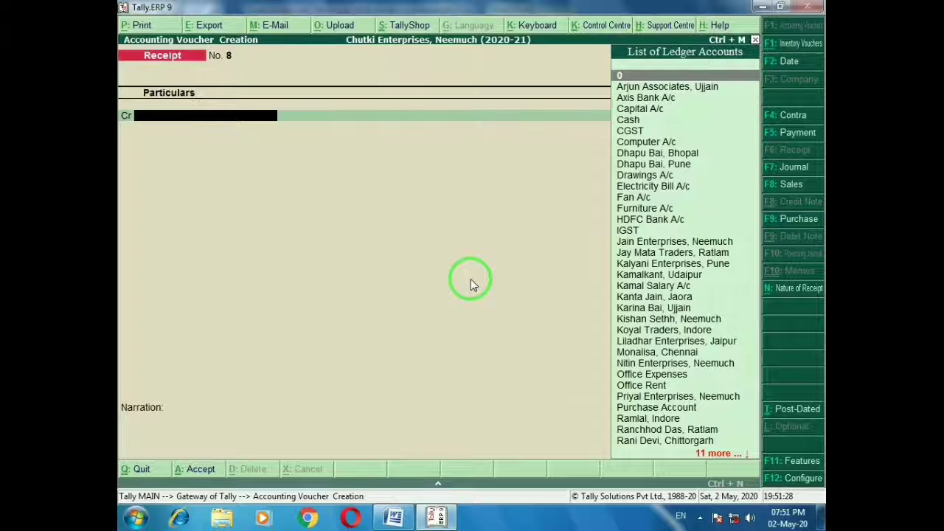
Try the Contra voucher type while checking the last entry on the question sheet
key(F4)
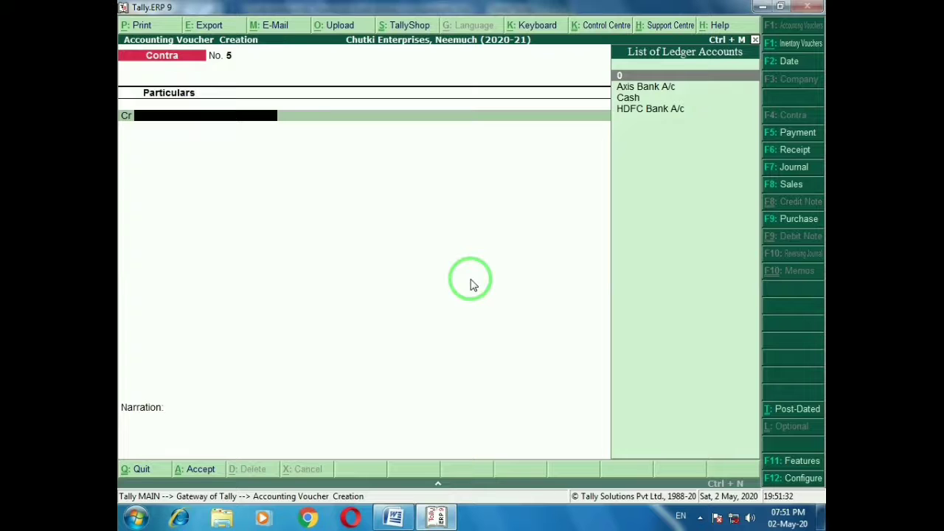
key(alt+Tab)
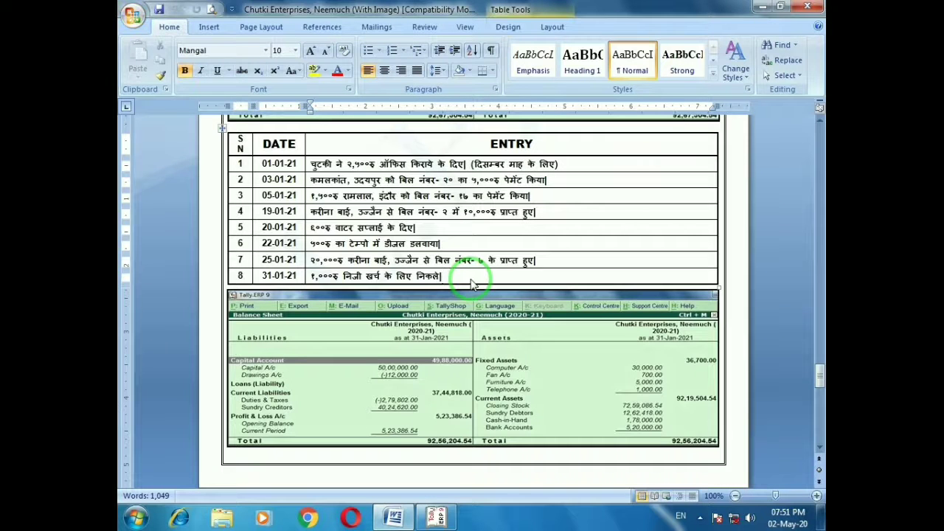
key(alt)
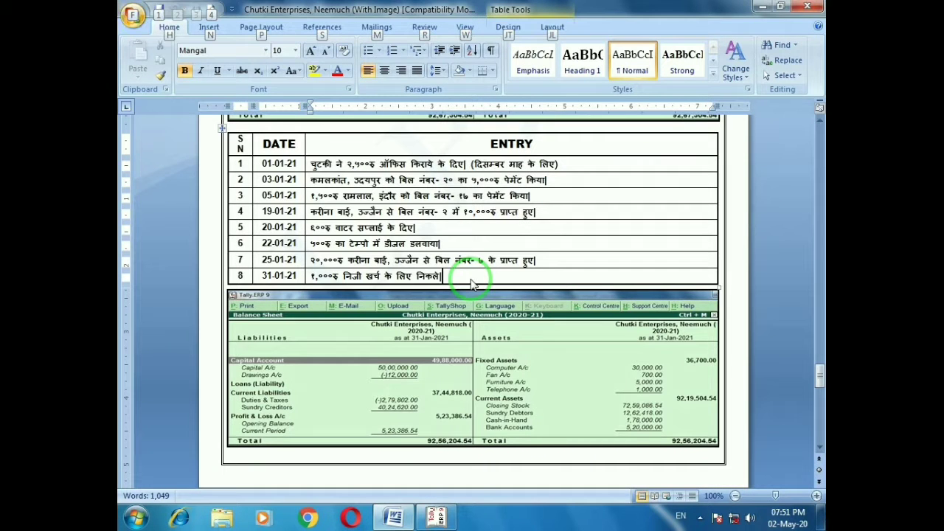
key(alt+Tab)
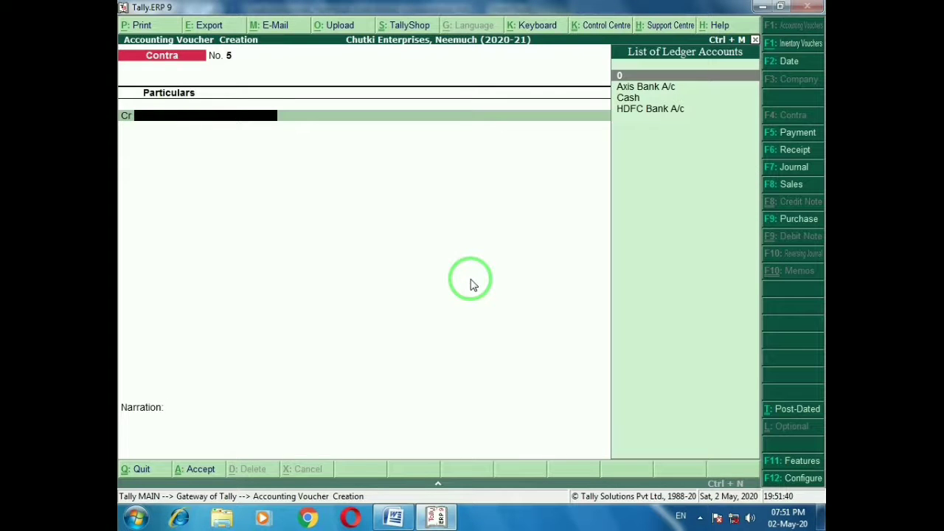
key(alt+Tab)
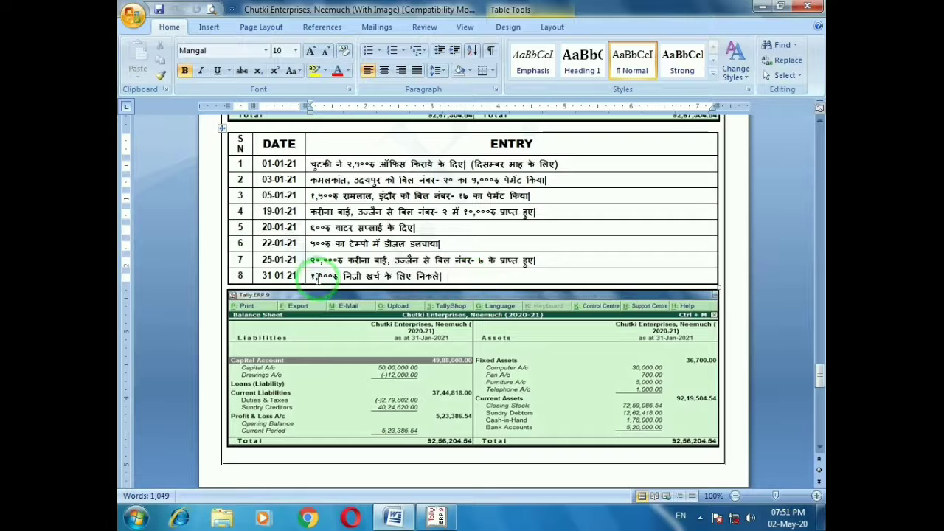
key(alt+Tab)
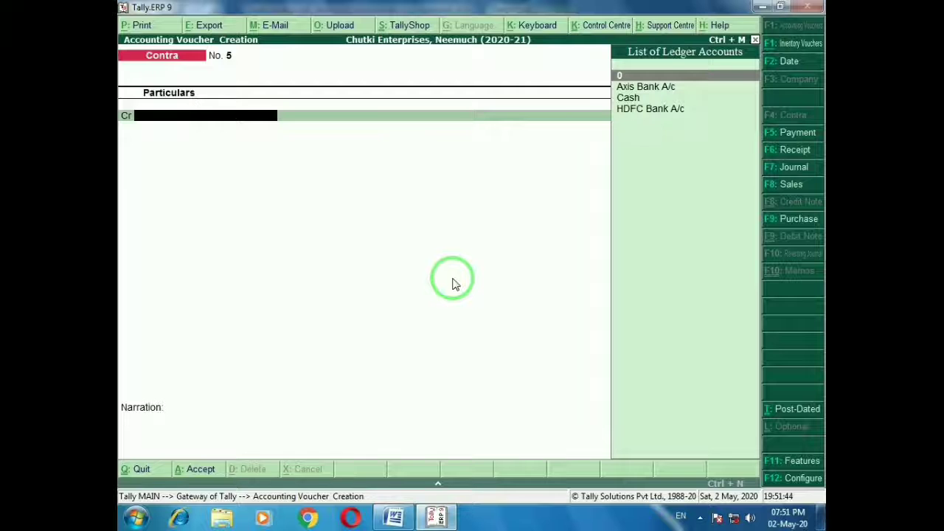
Fill payment 22: Drawings A/c 1,000 from cash, narrated 'Being cash withdrawal for personal use'
key(F5)
text(With)
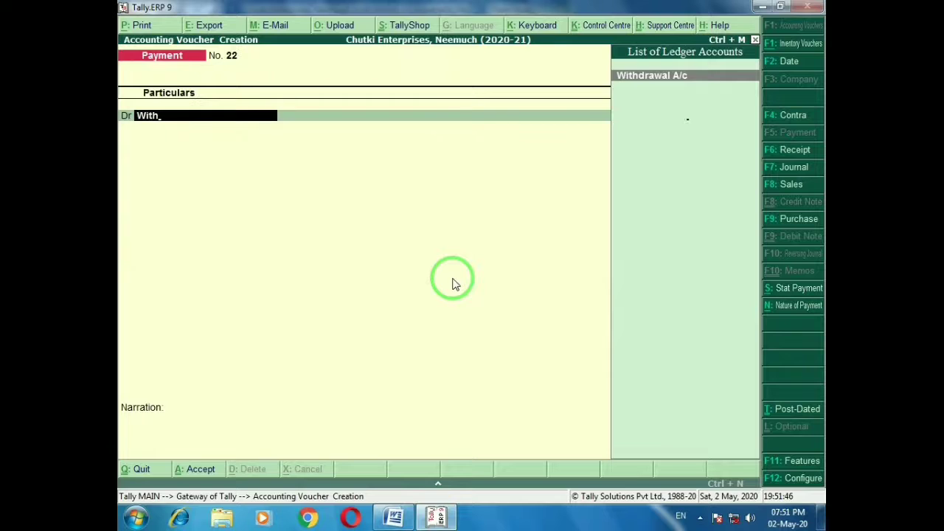
key(Return)
text(1000)
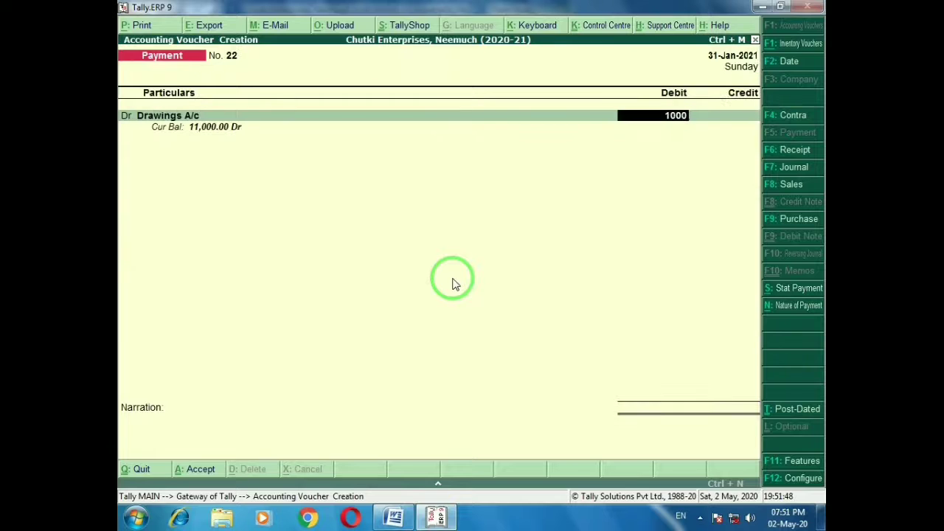
key(Return)
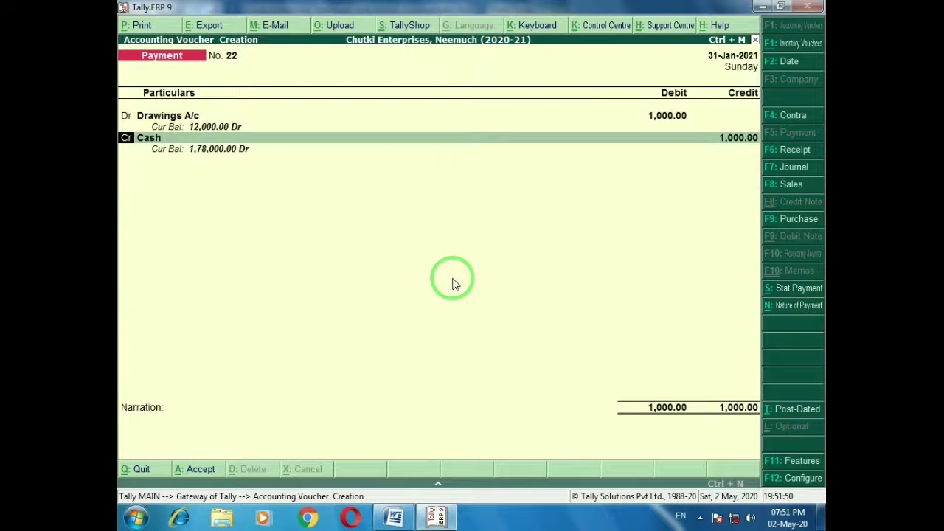
key(Return)
key(Return)
key(Return)
text(Being cash withdrawal for personal use)
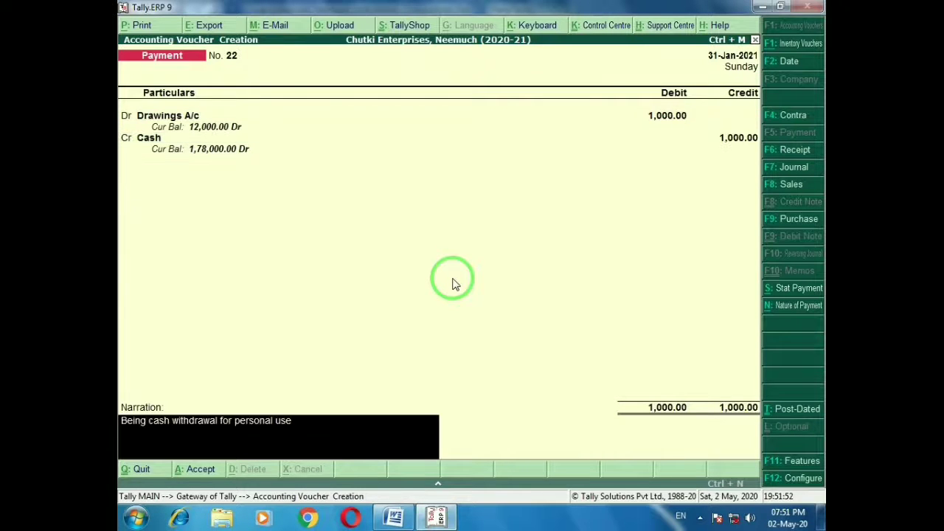
key(Return)
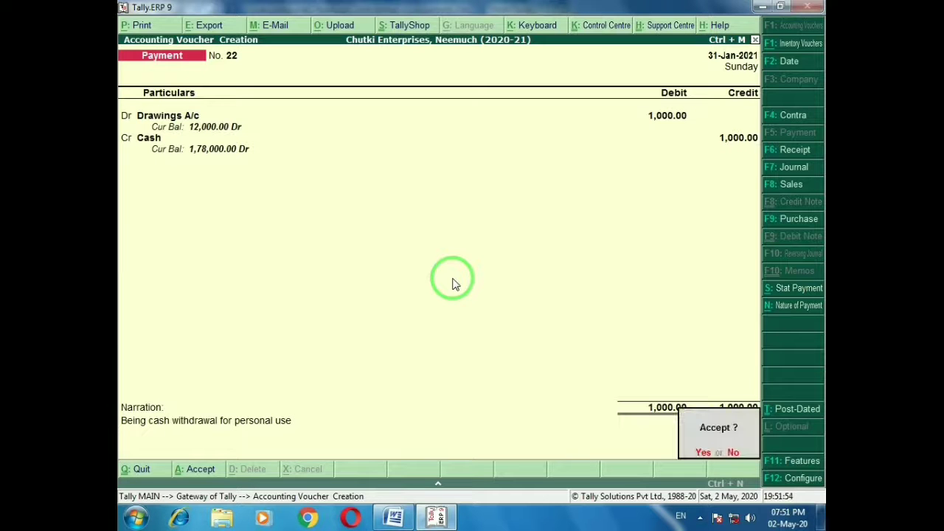
key(Return)
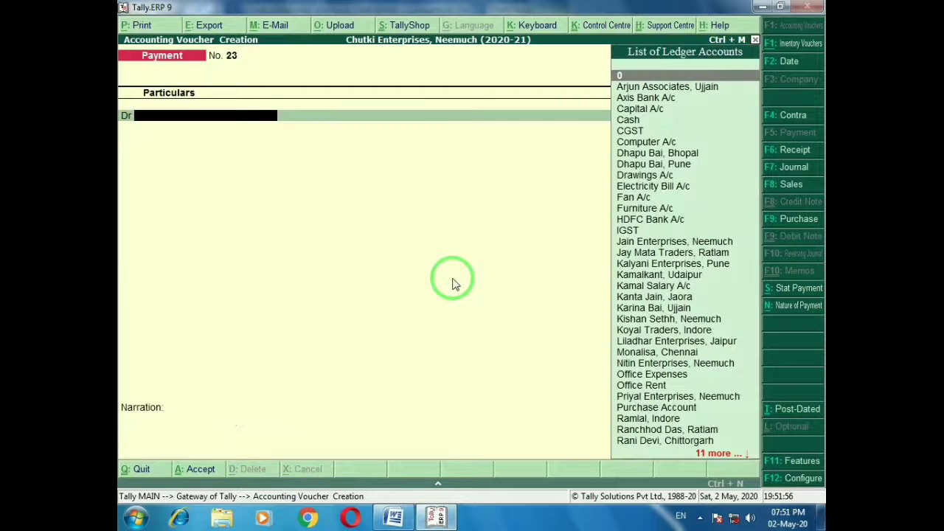
Discard the empty Payment voucher without saving
key(alt+Tab)
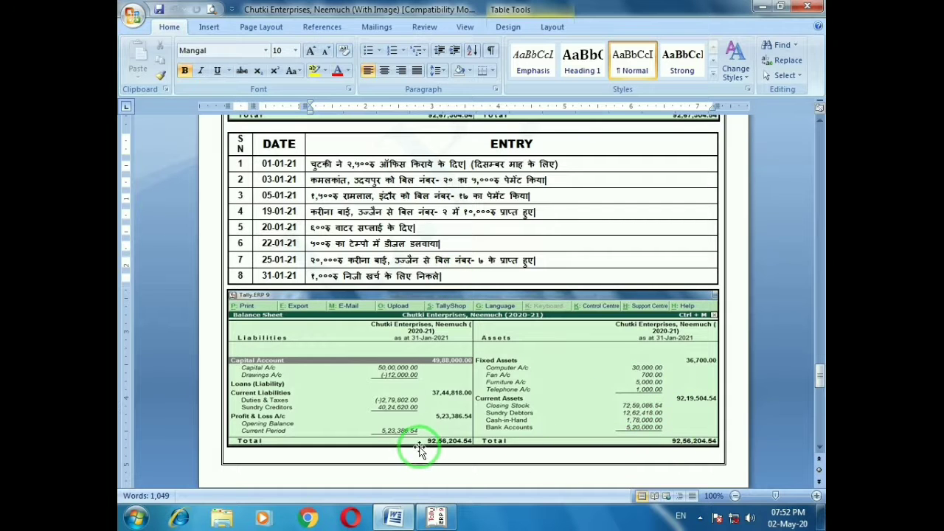
key(alt+Tab)
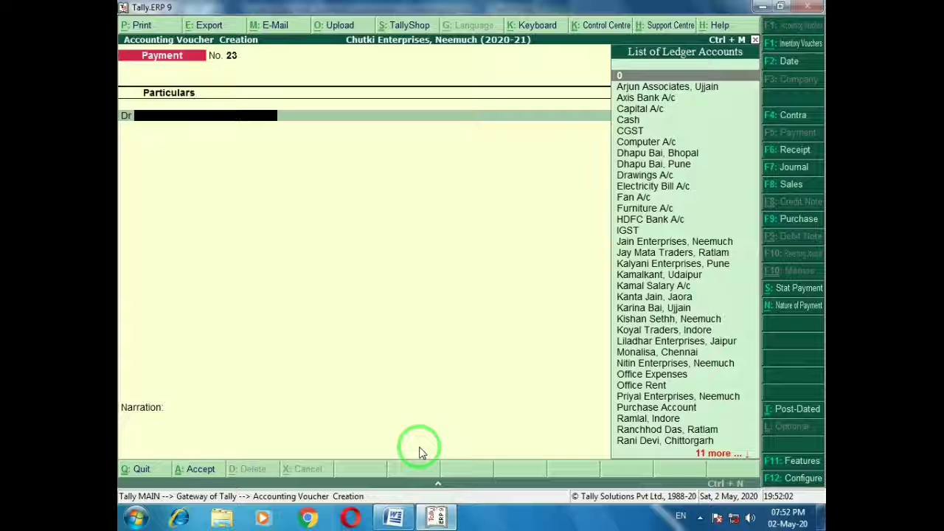
key(Escape)
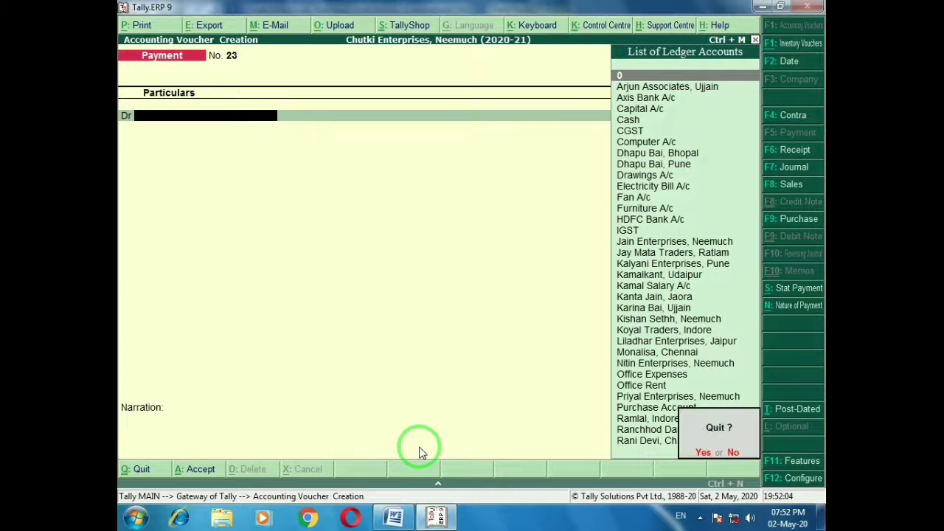
key(y)
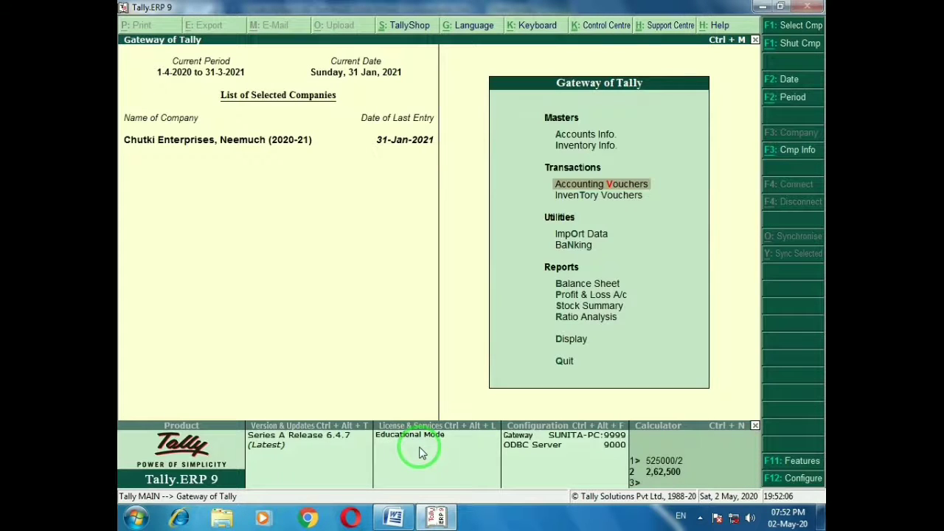
Open the Balance Sheet and compare its 92,56,204.54 total with the question sheet
key(Down)
key(Down)
key(Down)
key(Down)
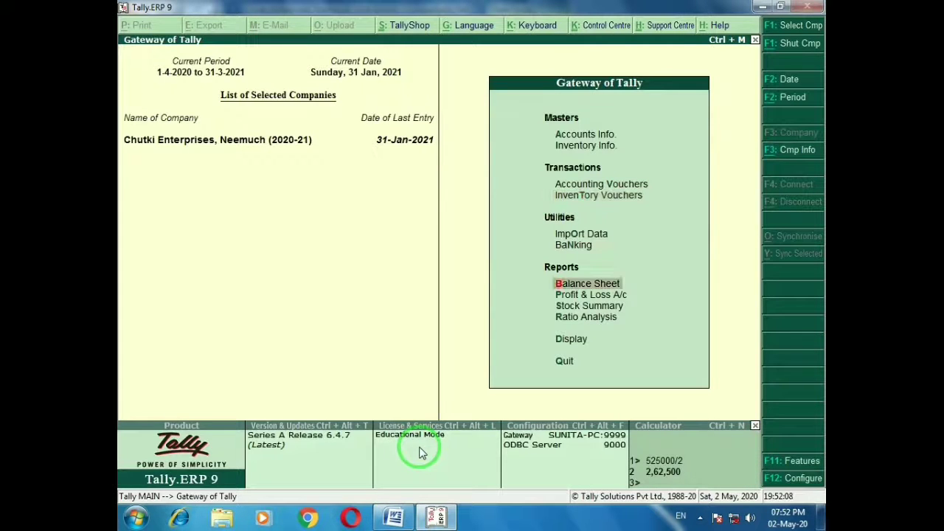
key(Return)
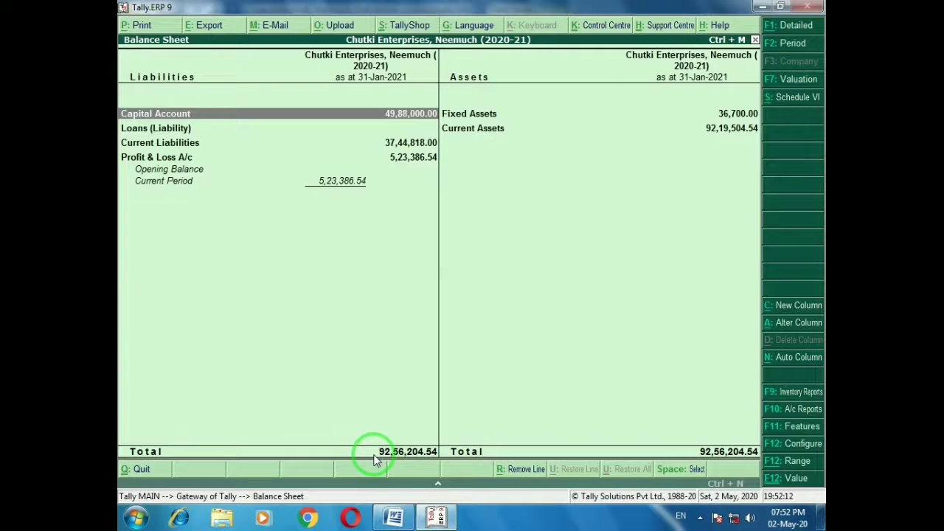
key(alt+Tab)
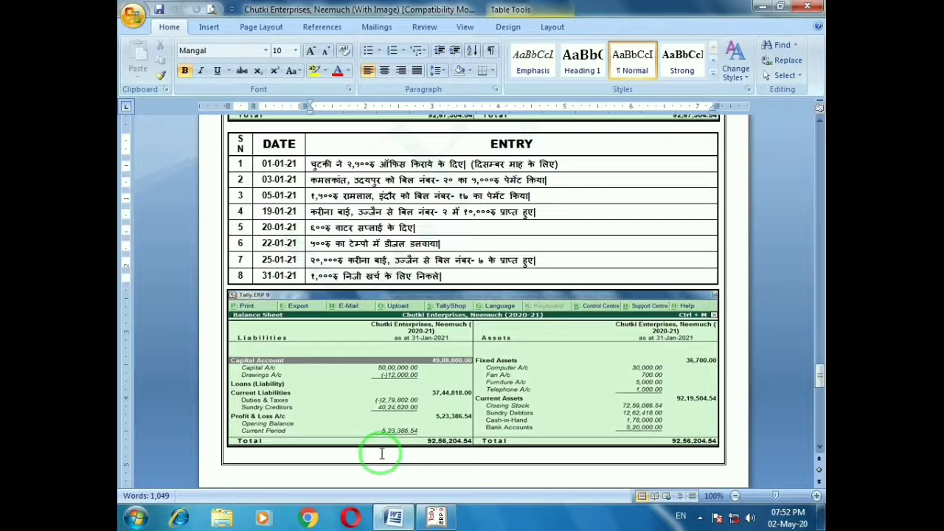
key(alt+Tab)
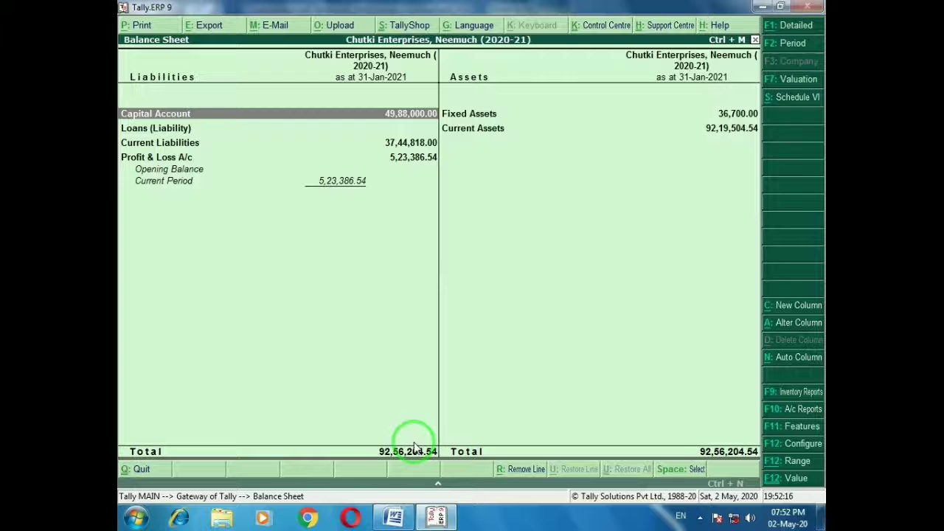
key(alt+Tab)
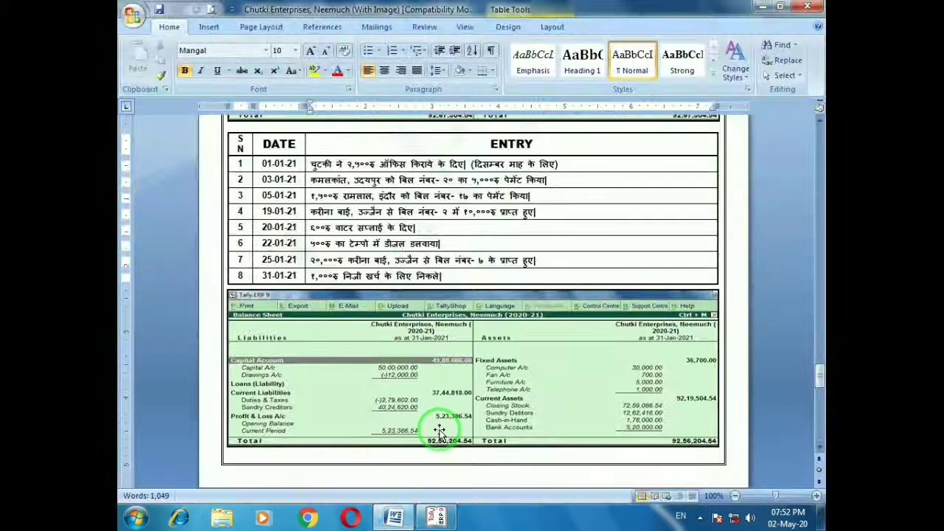
Scroll to the NEEMUCH February table and mark rows 1 and 5 (bills 30 and 33)
click(818, 448)
click(818, 449)
scroll(817, 453, down, 5)
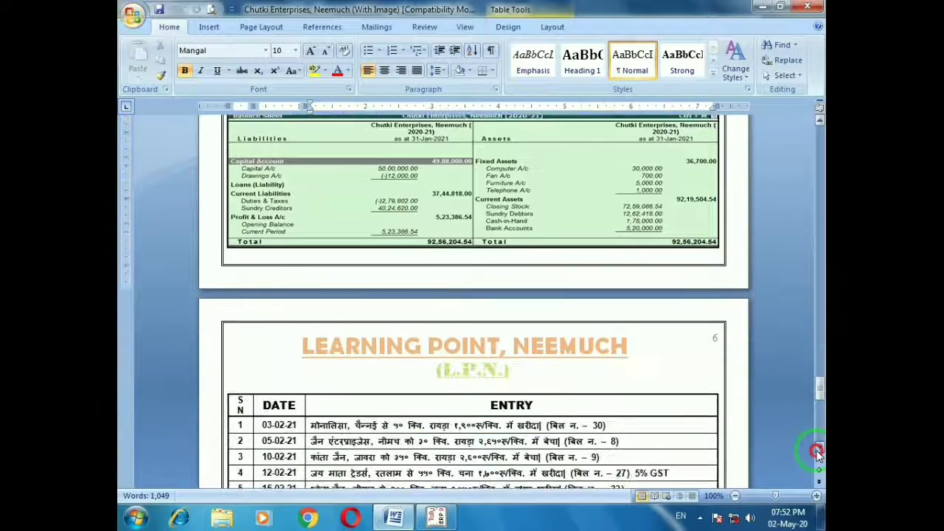
scroll(817, 453, down, 4)
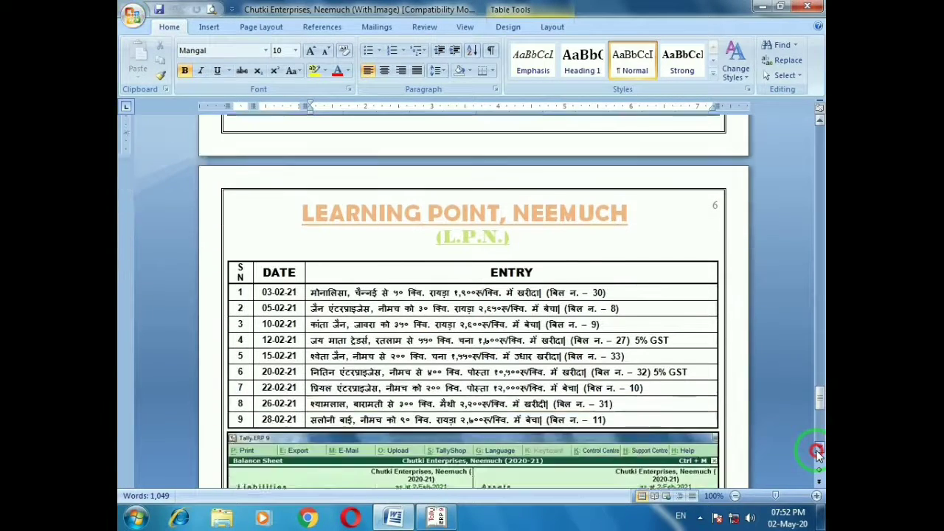
click(818, 450)
click(819, 450)
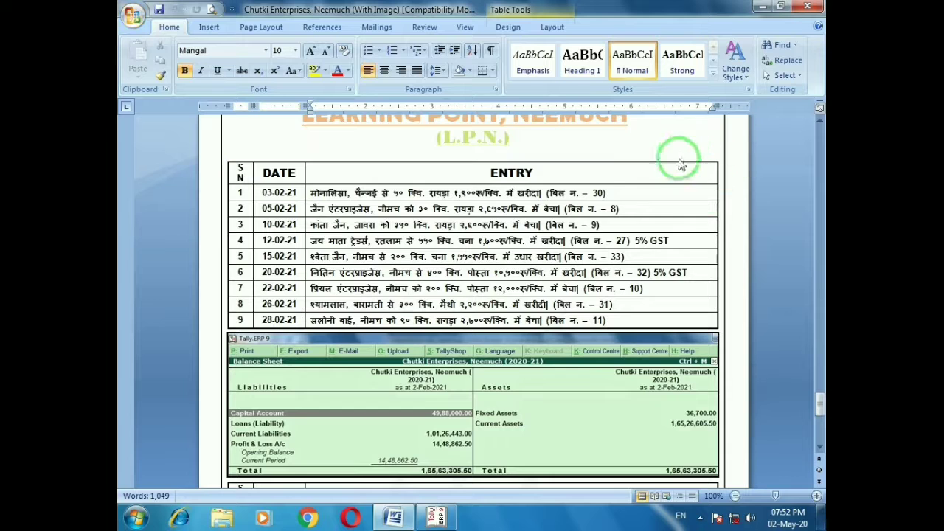
click(625, 193)
click(637, 254)
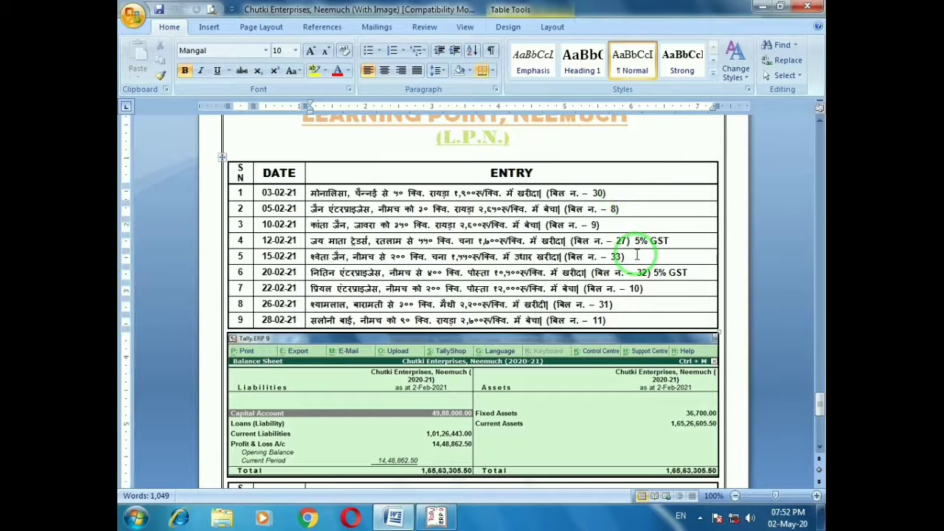
key(alt+Tab)
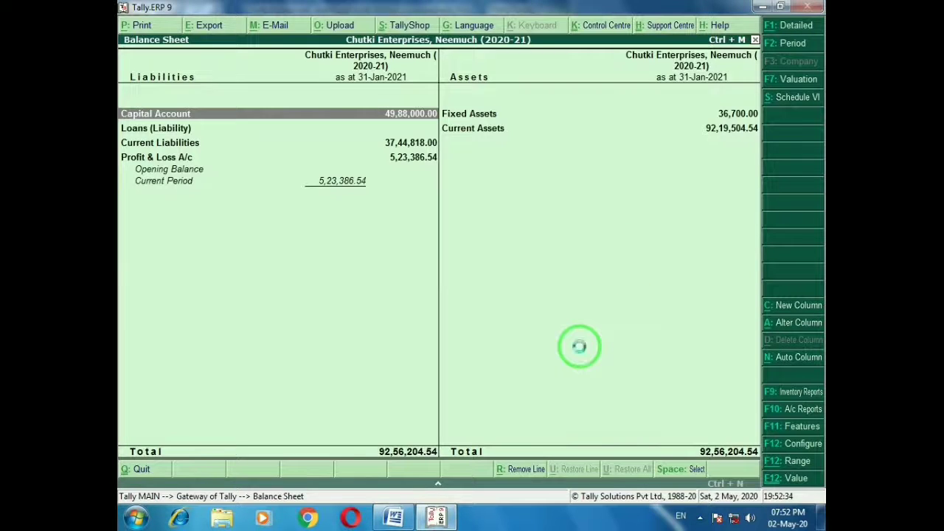
Open accounting voucher entry dated 1-Feb-2021
key(Escape)
key(Escape)
key(Escape)
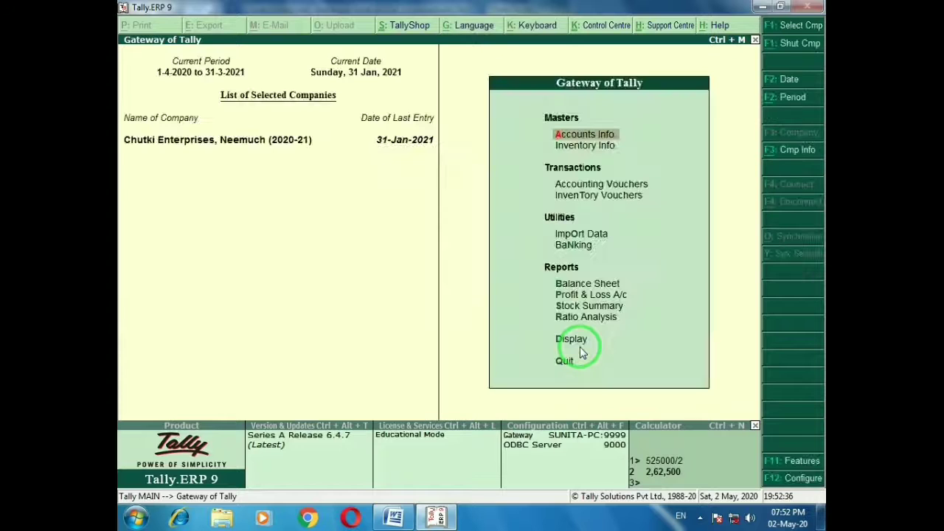
key(Down)
key(Down)
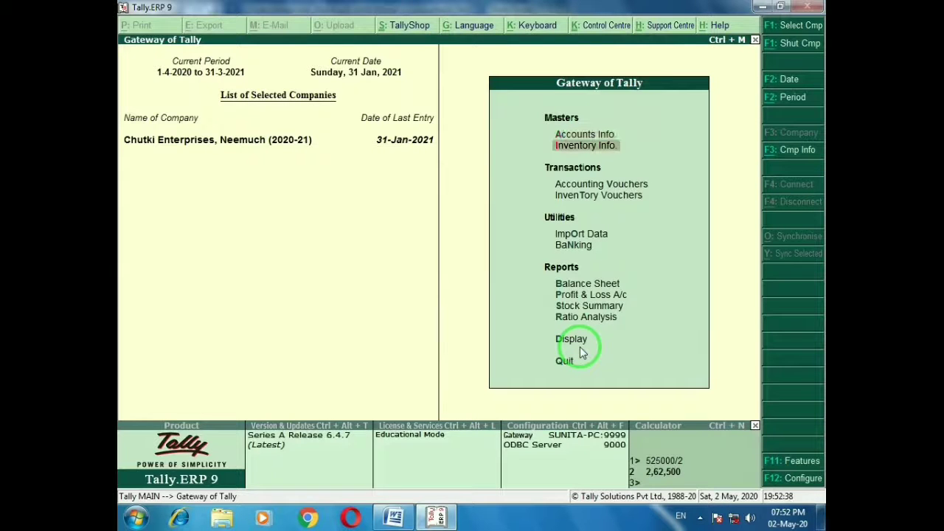
key(Return)
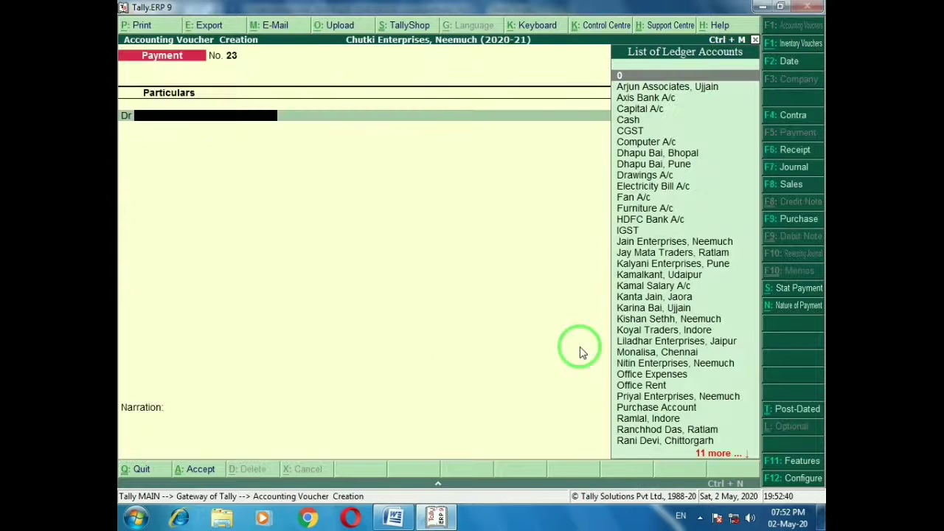
key(F2)
text(3-2)
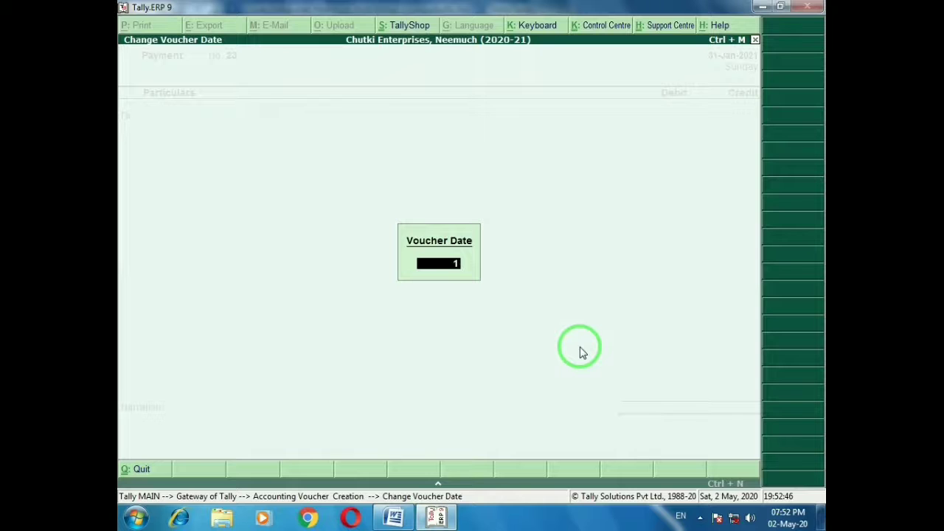
key(Return)
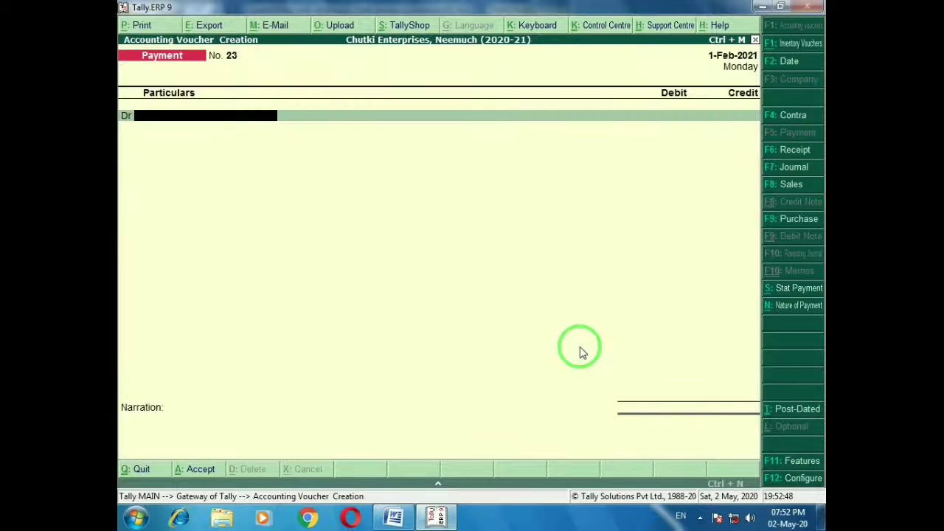
key(alt+Tab)
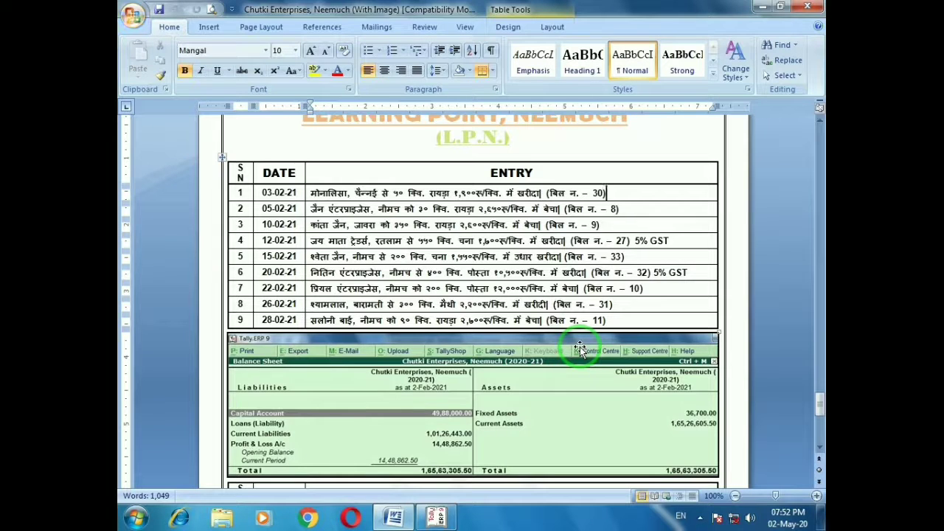
key(alt+Tab)
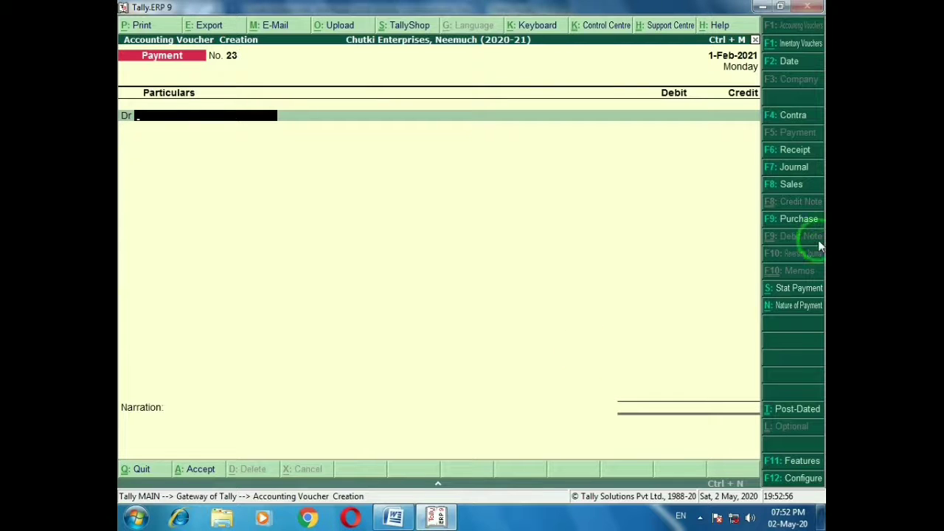
Switch the voucher to Purchase GST with the GST voucher class
click(800, 221)
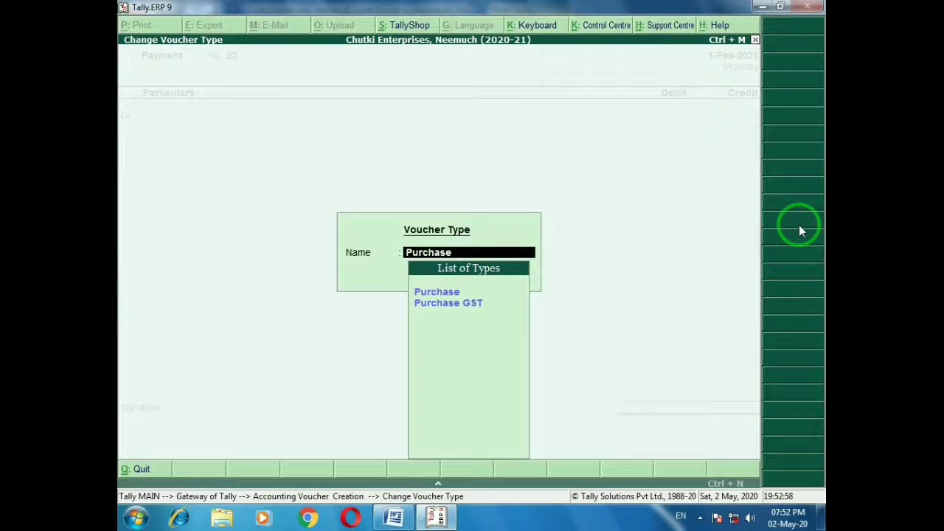
key(Down)
key(Return)
key(Down)
key(Return)
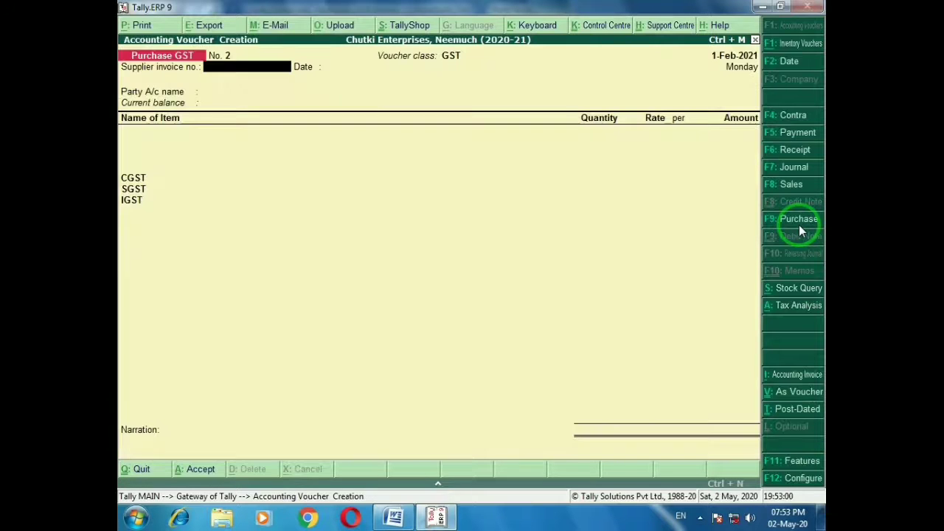
key(alt+Tab)
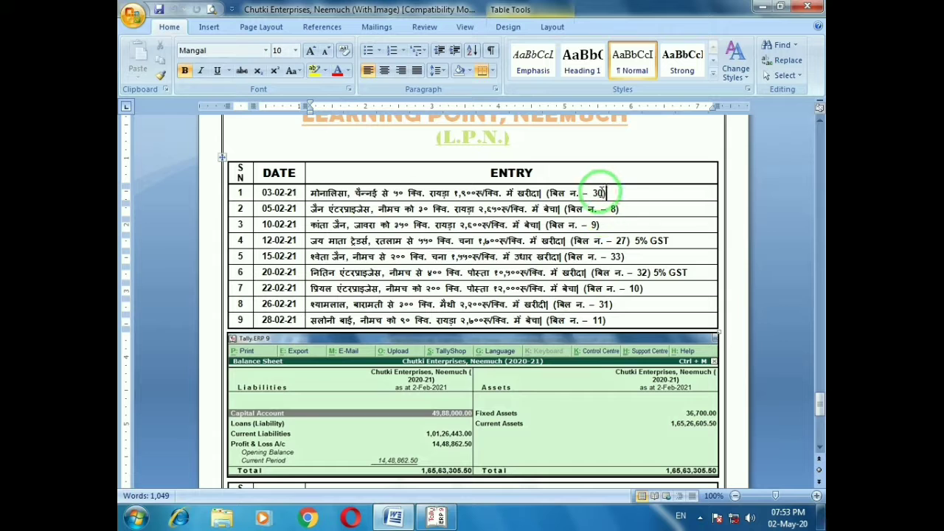
Enter supplier invoice 30 and select the Chennai supplier as the purchase party
key(alt+Tab)
text(30)
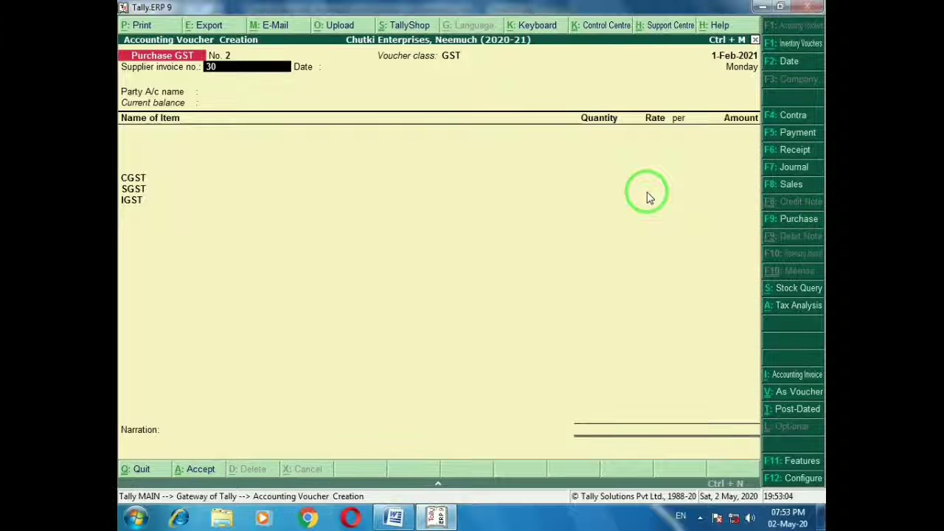
key(Return)
key(Return)
key(alt+Tab)
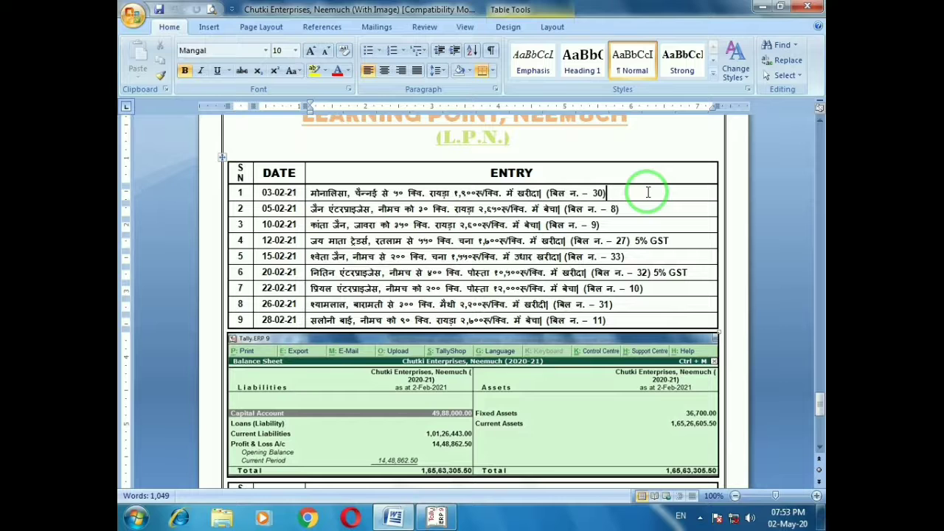
key(alt+Tab)
text(Mo)
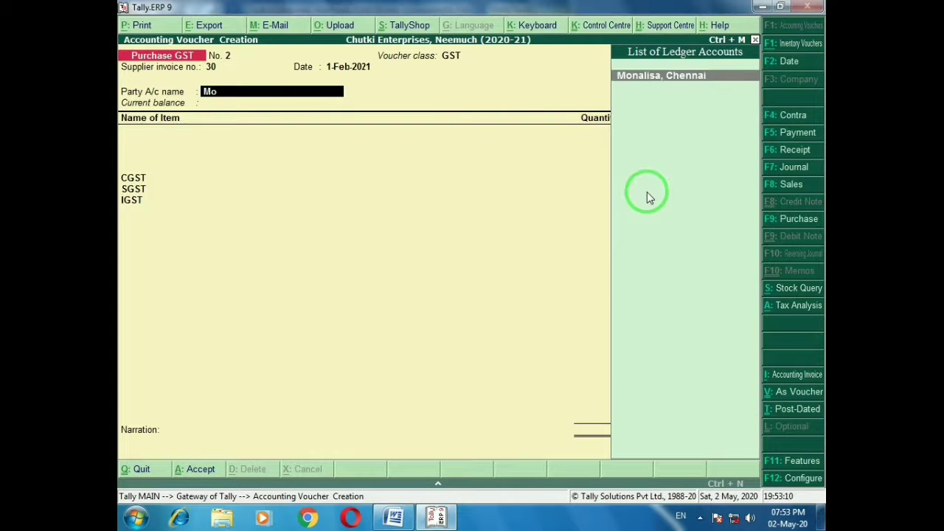
key(Return)
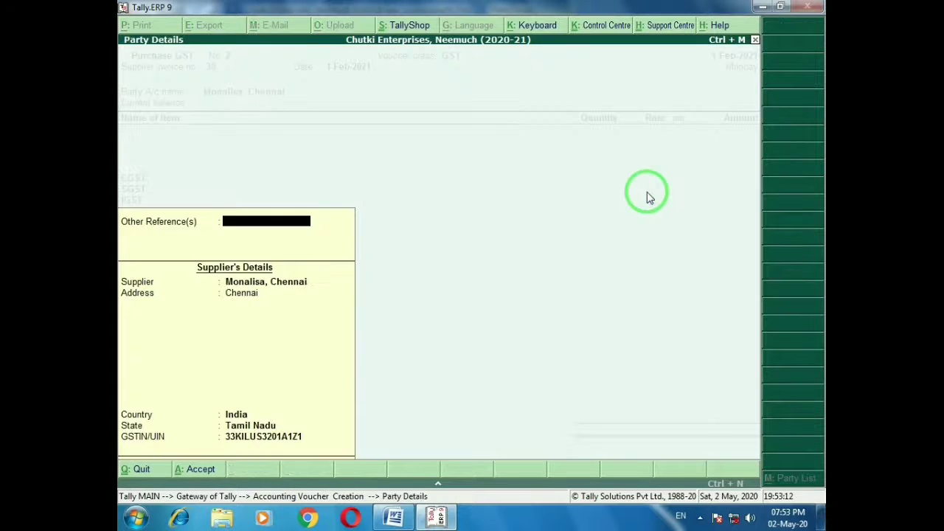
key(Return)
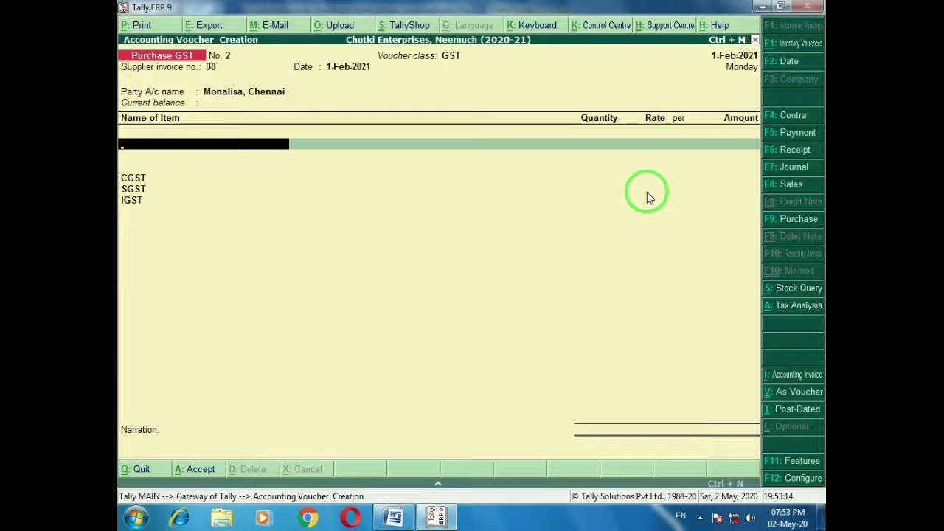
Add 50 Qtl of Mustard at 1,900 and save Purchase GST voucher No. 2
key(alt+Tab)
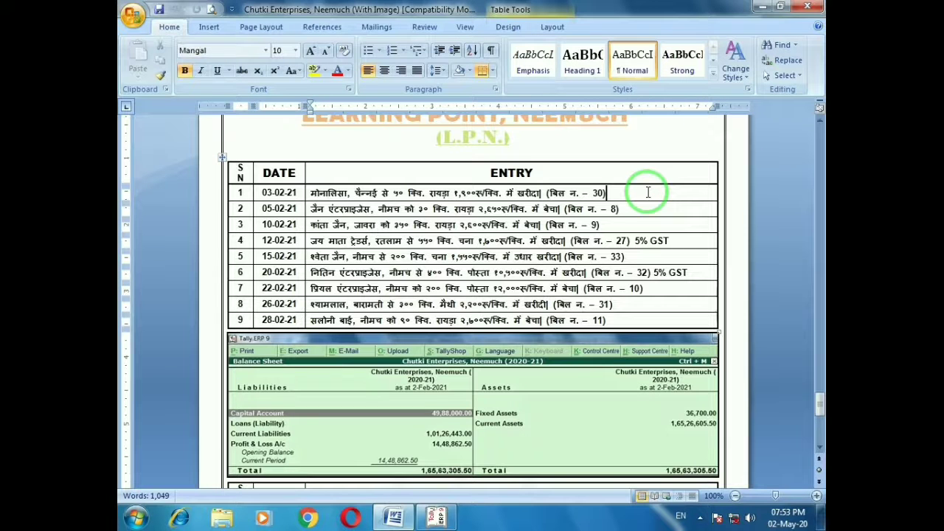
key(alt+Tab)
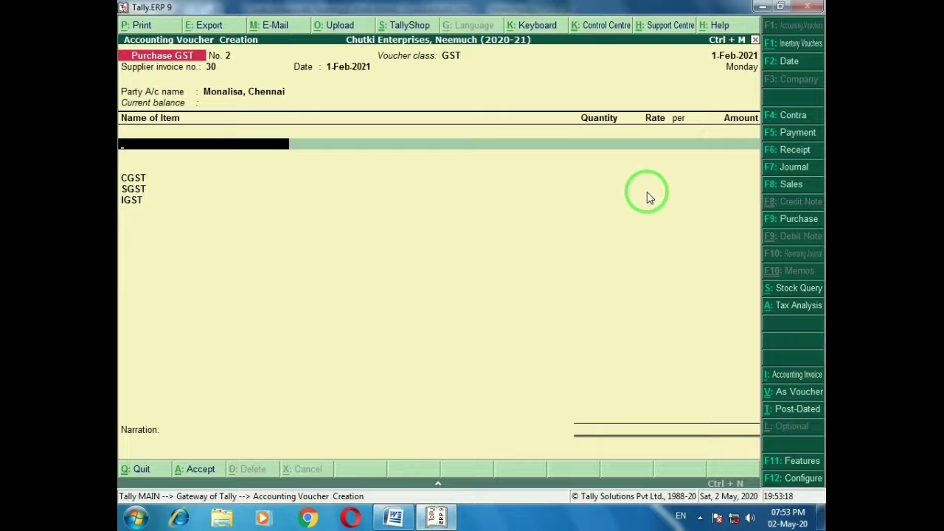
text(Mus)
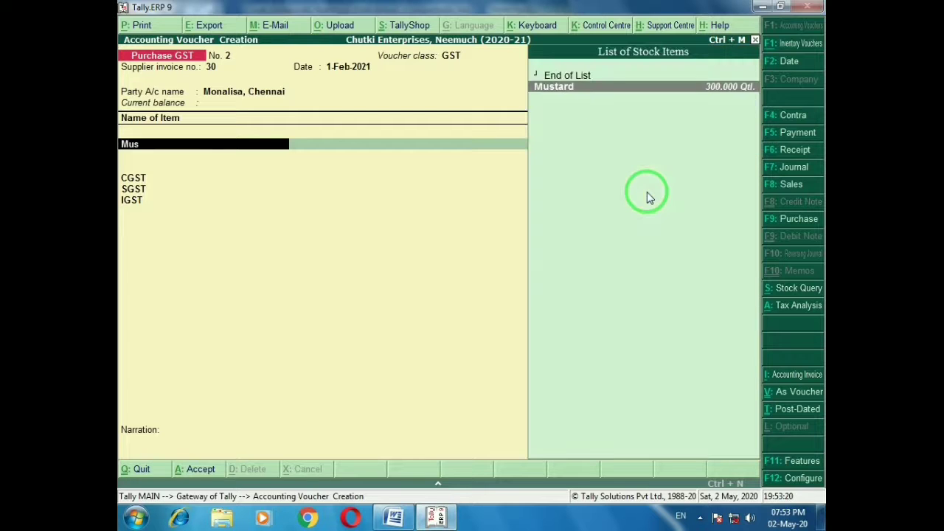
key(Return)
text(50)
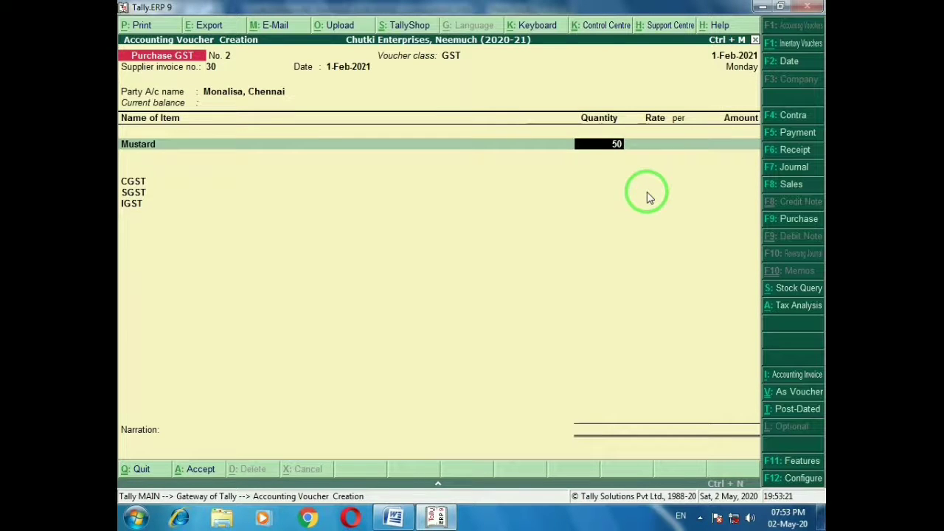
key(Return)
text(1900)
key(Return)
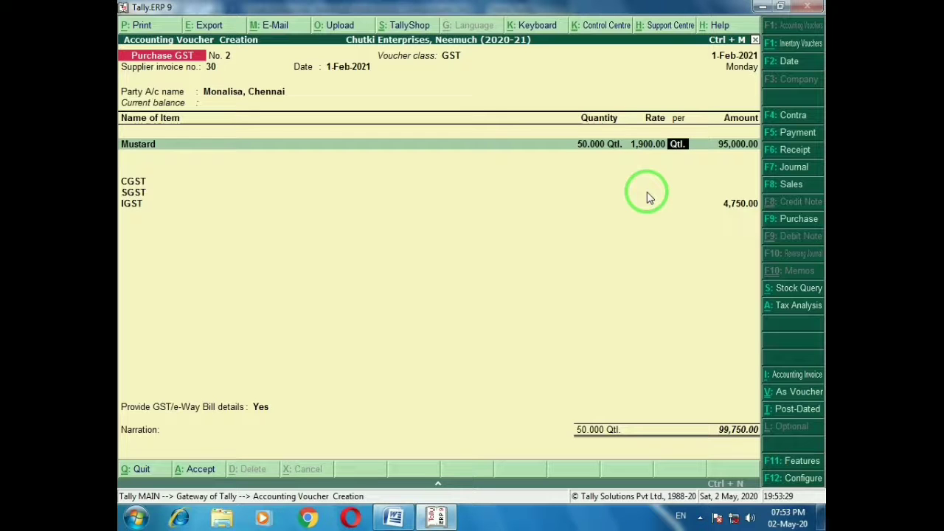
key(ctrl+a)
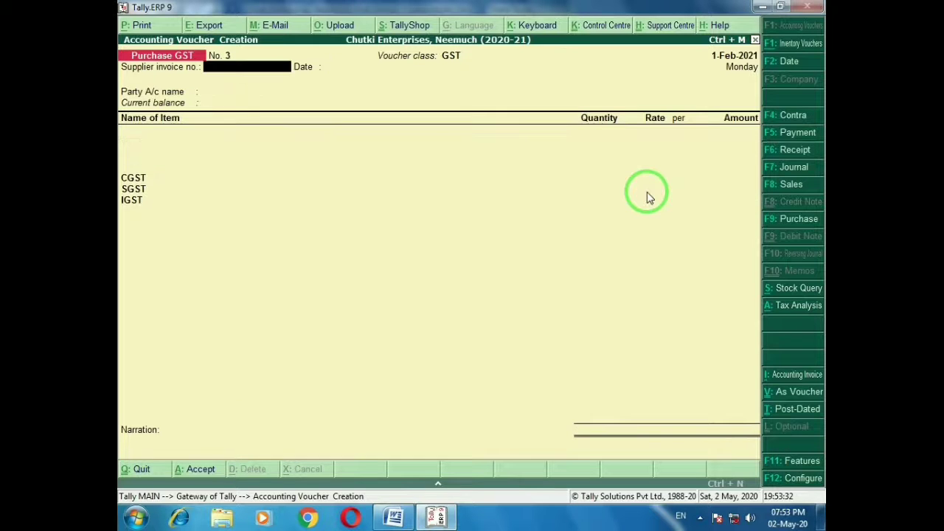
Locate the bill no. 8 entry on the question sheet and start a Payment voucher
key(alt+Tab)
click(637, 210)
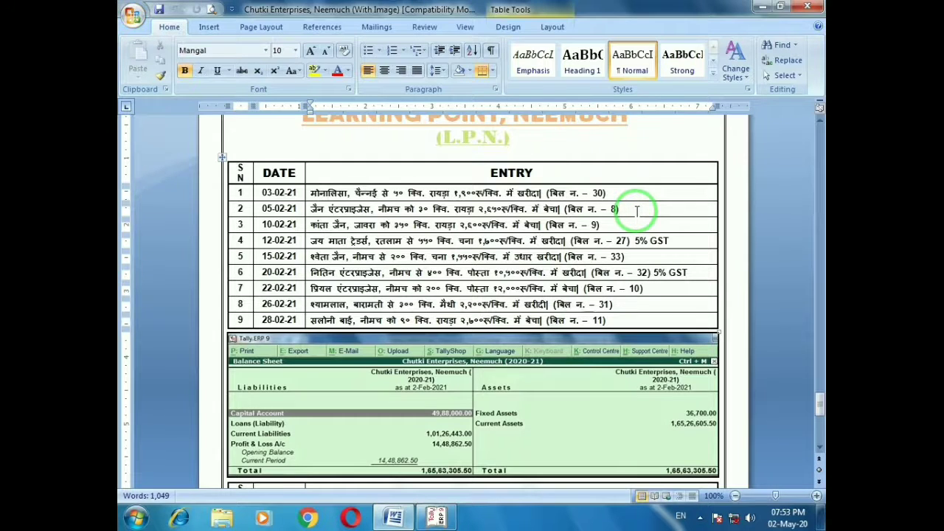
key(alt+Tab)
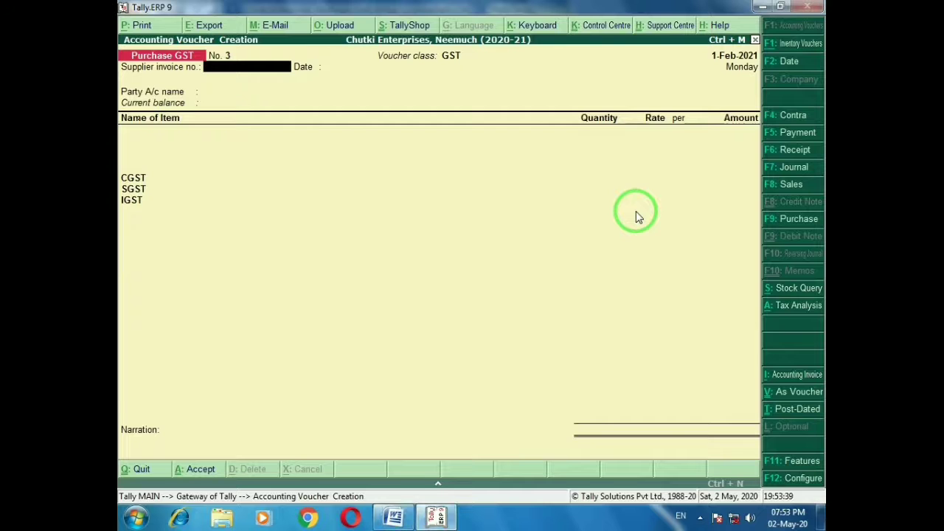
key(F5)
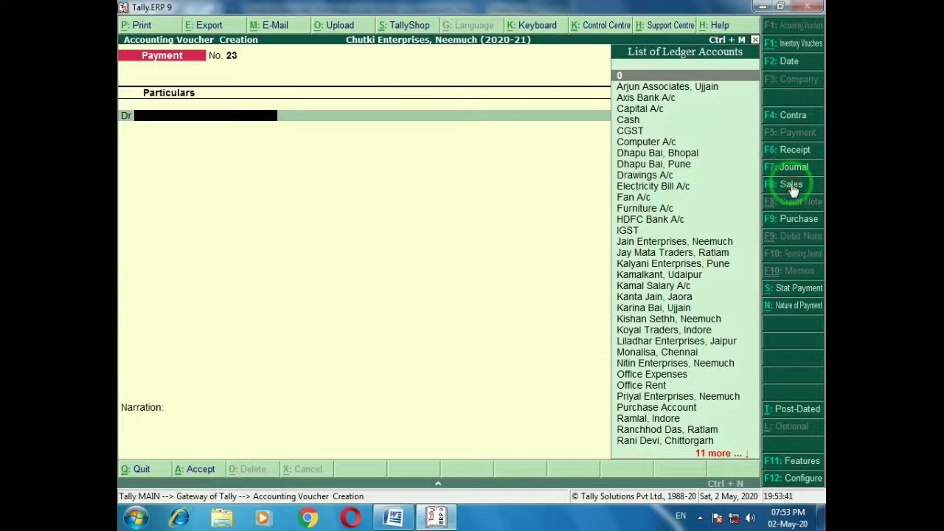
Switch to a Sales GST voucher of class GST with Jain Enterprises, Neemuch as party
click(792, 185)
key(Down)
key(Return)
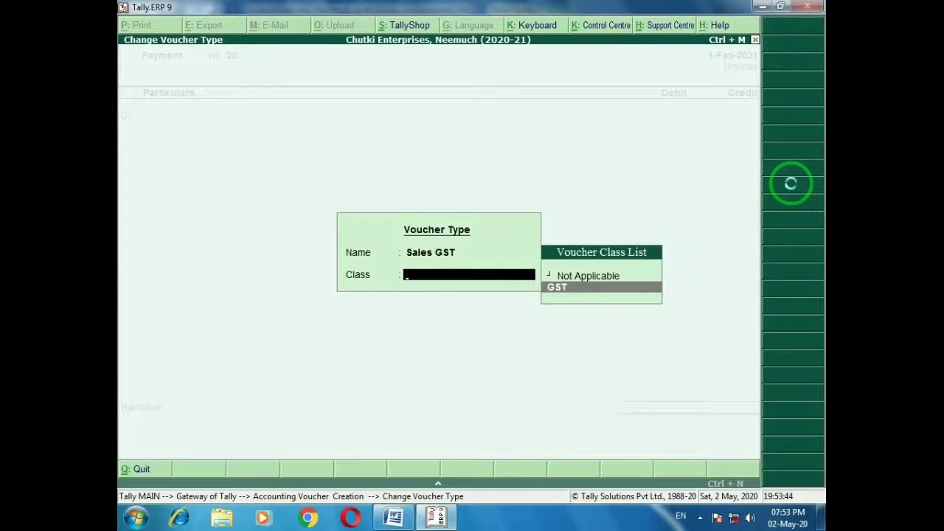
key(Return)
key(Return)
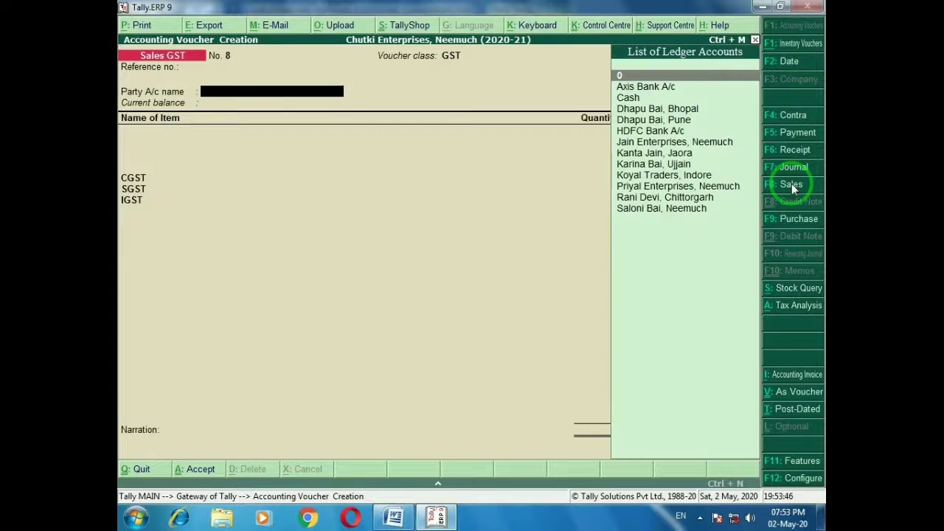
text(Jai)
key(Return)
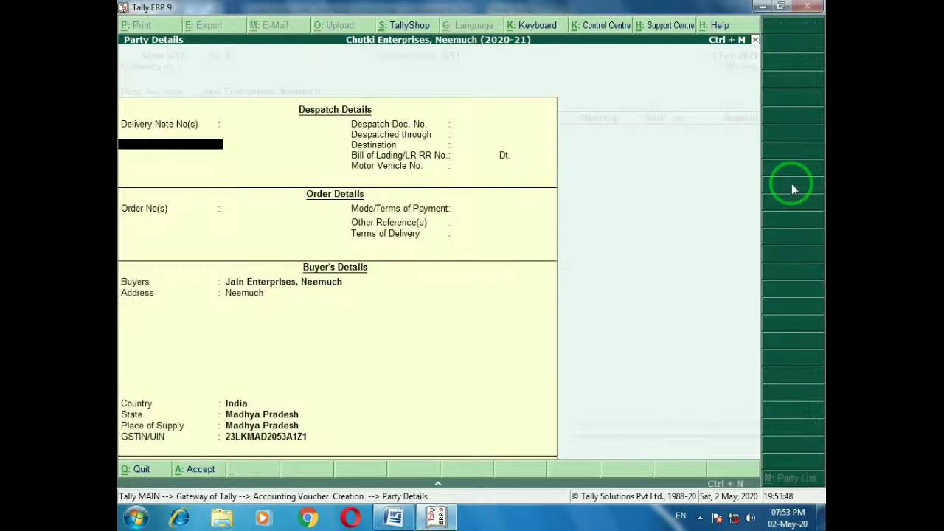
key(ctrl+a)
Add 30 Qtl of Mustard at 2,650 to sales voucher No. 8
text(M)
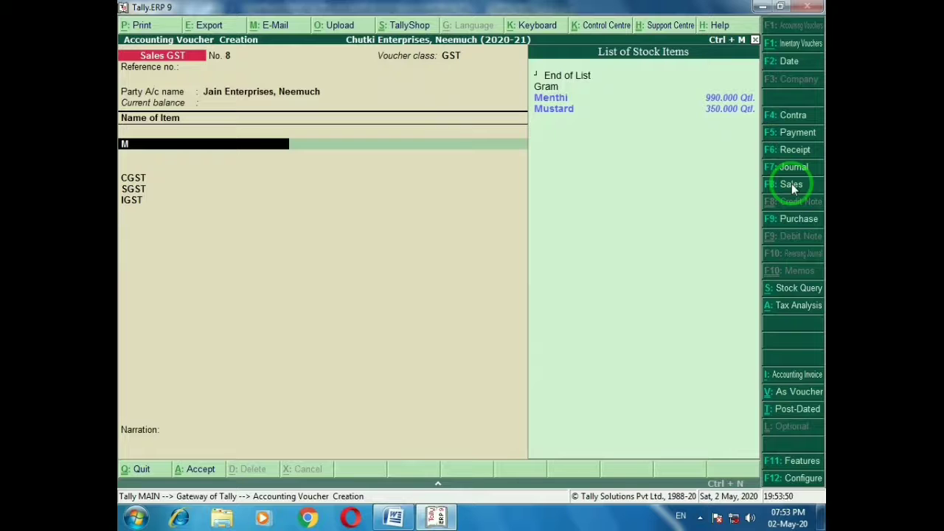
key(Down)
key(Return)
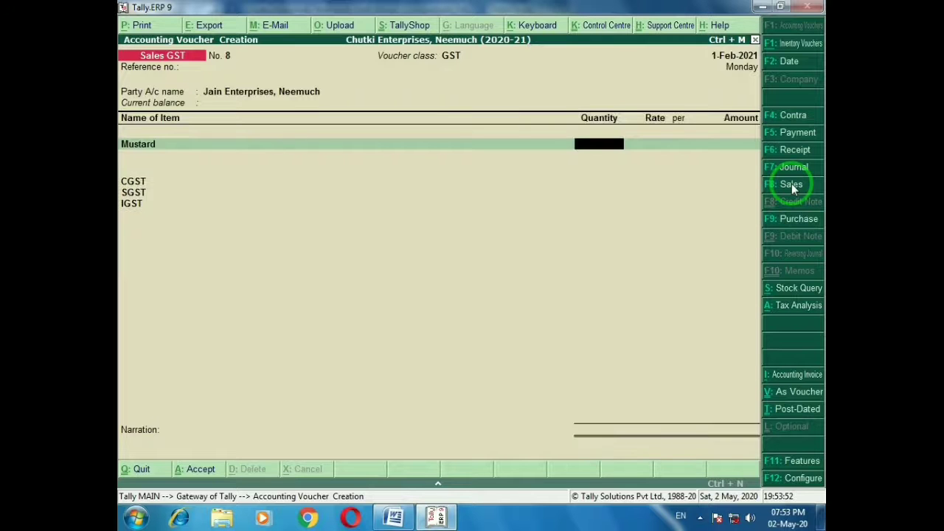
key(alt+Tab)
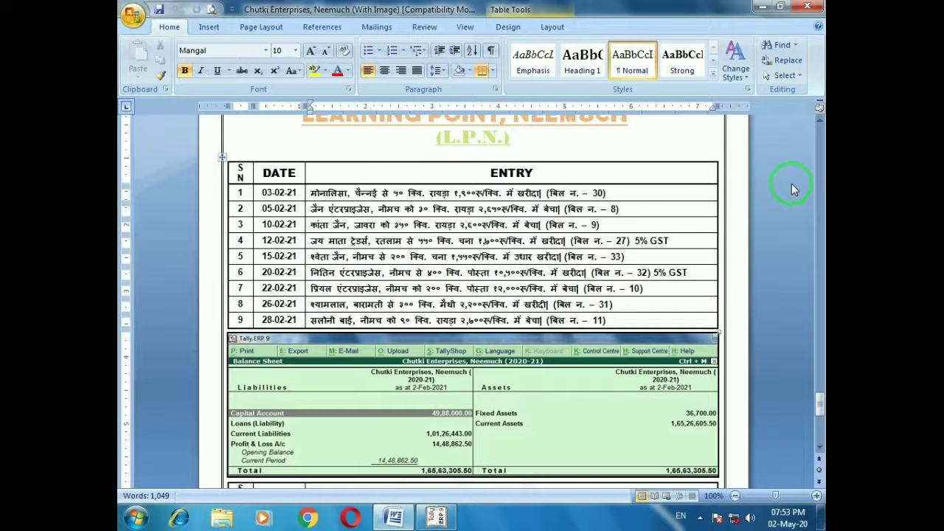
key(alt+Tab)
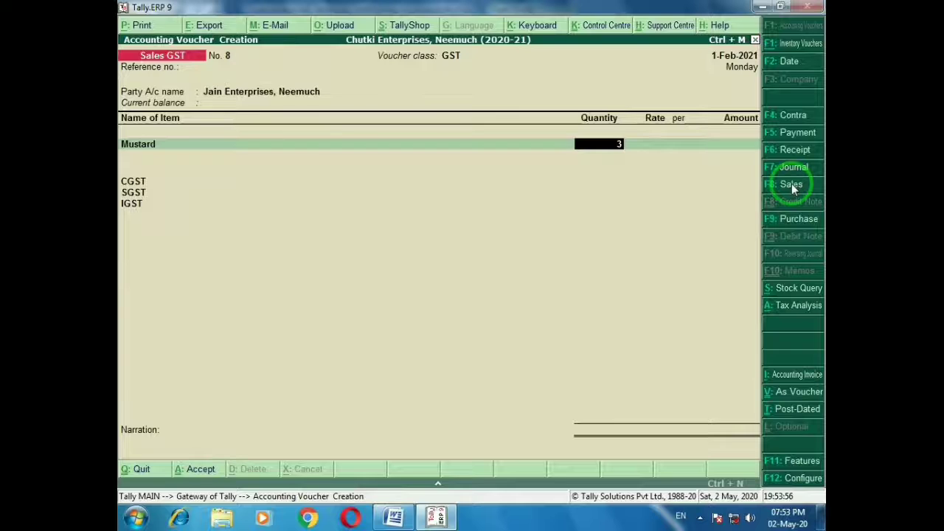
key(Return)
text(2650)
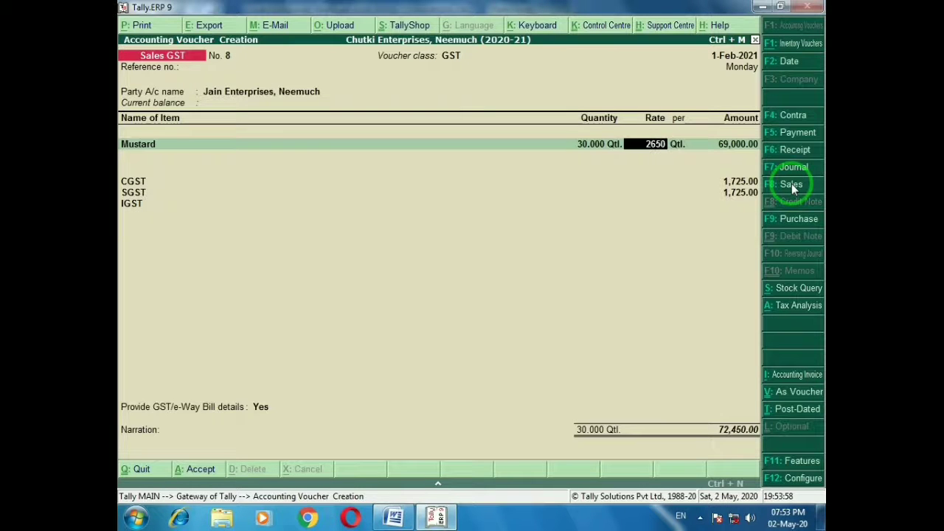
key(Return)
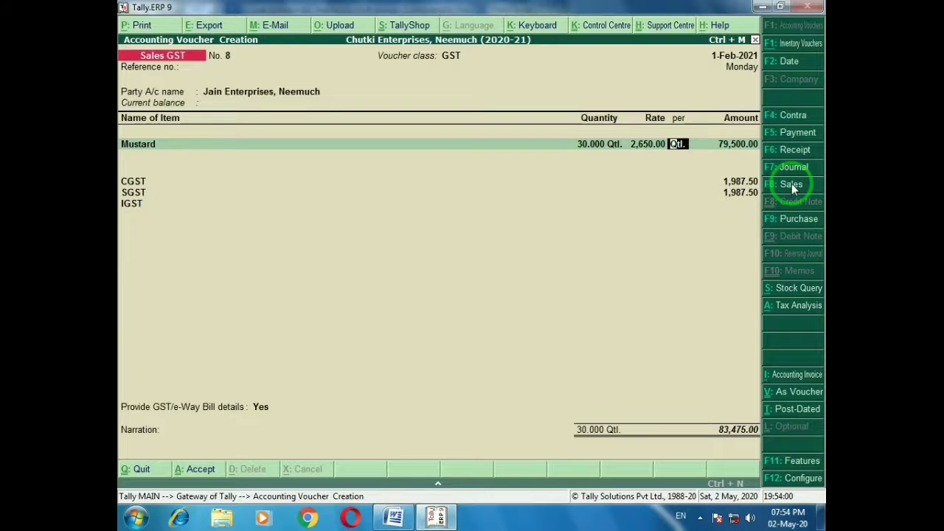
Save the sales voucher and mark the bill no. 9 entry on the Word question sheet
key(alt+Tab)
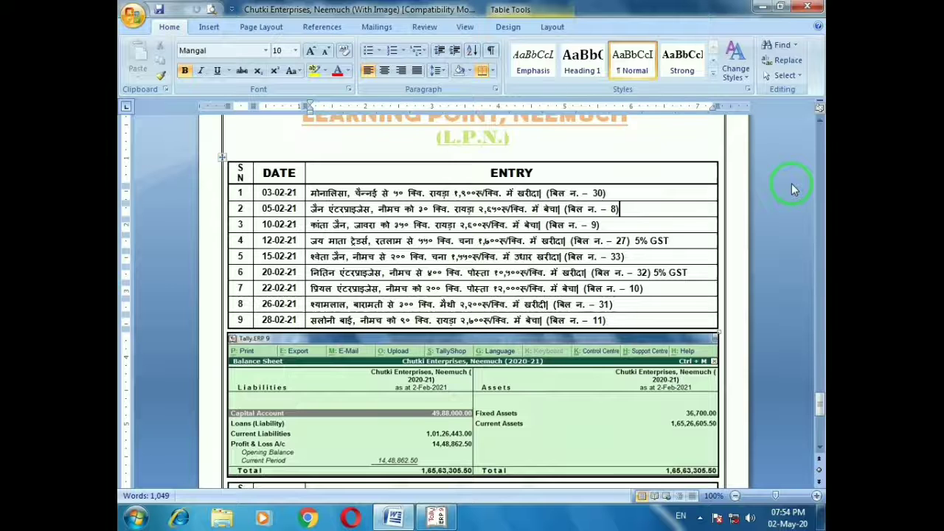
click(629, 225)
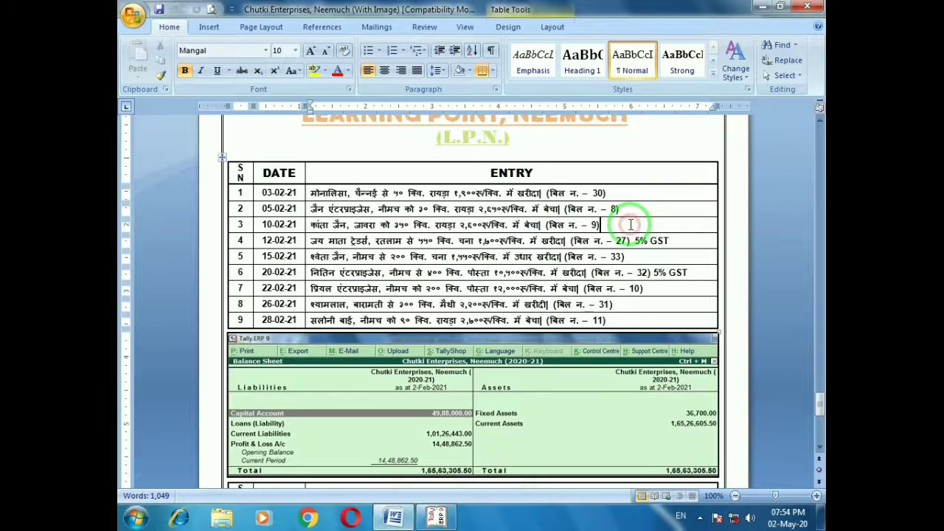
click(628, 209)
click(602, 223)
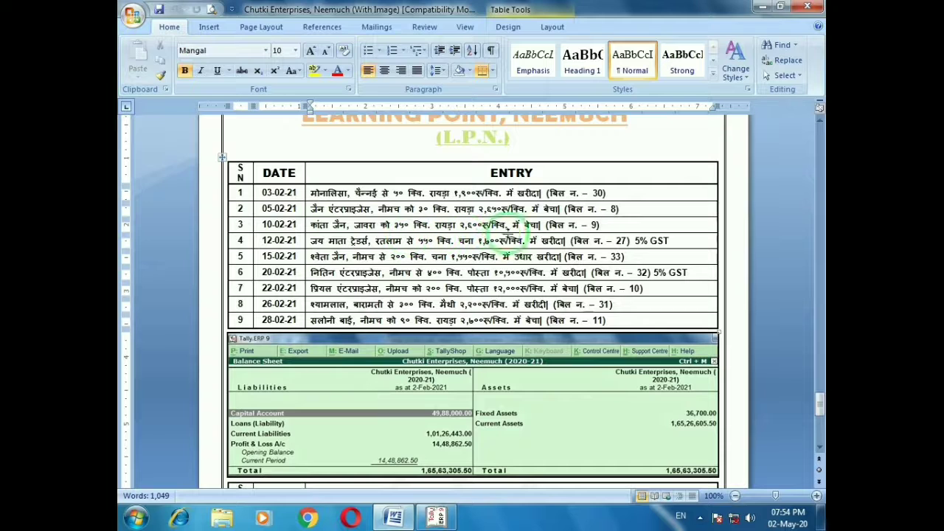
Select the Jaora party as the buyer on the Sales GST voucher
key(alt+Tab)
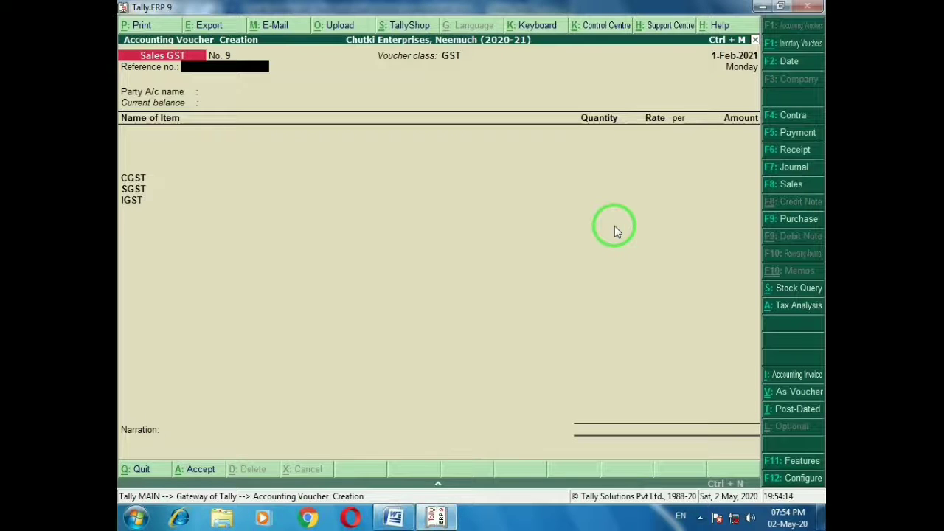
key(Return)
text(Kan)
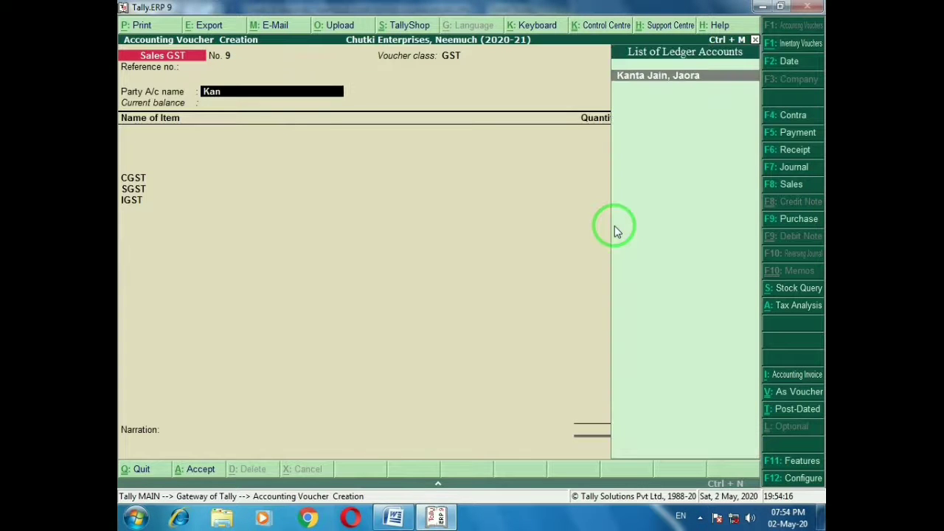
key(Return)
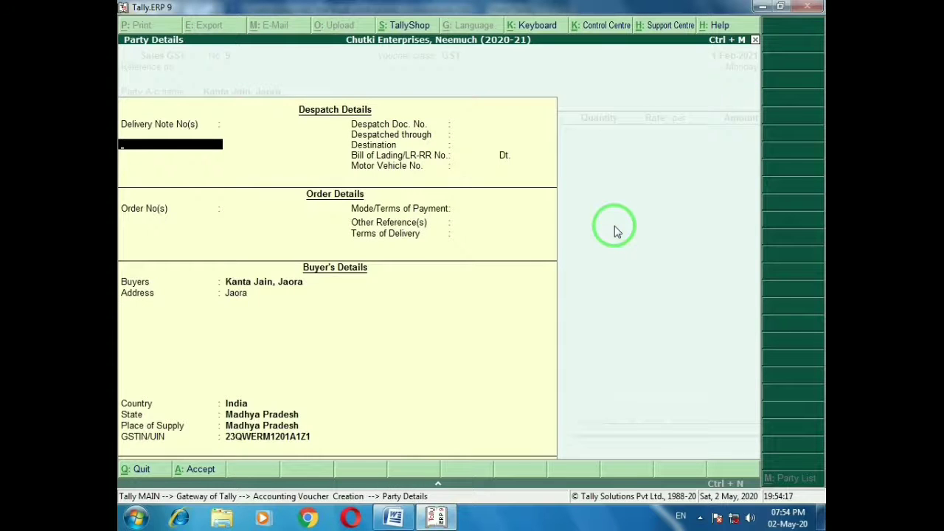
key(ctrl+a)
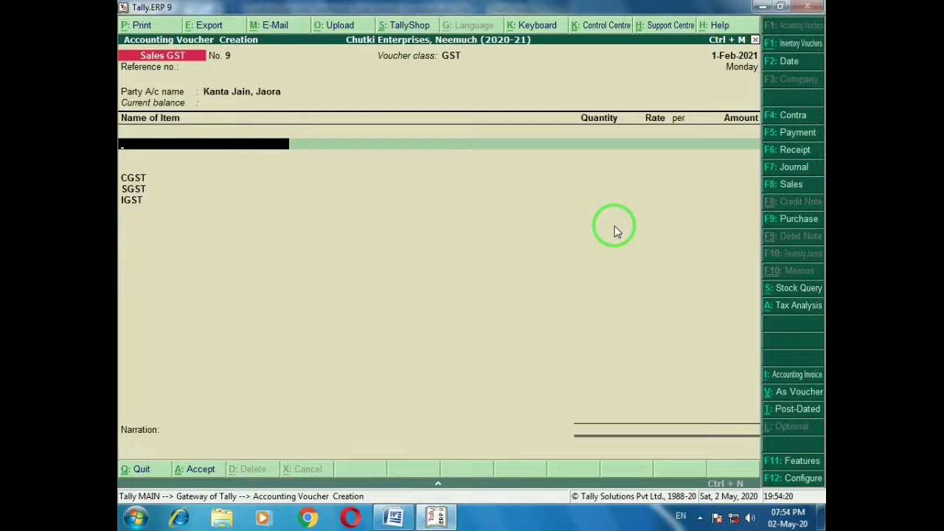
Enter 350 Qtl of Mustard at 2,600 and save sales voucher No. 9
text(Ra)
key(Return)
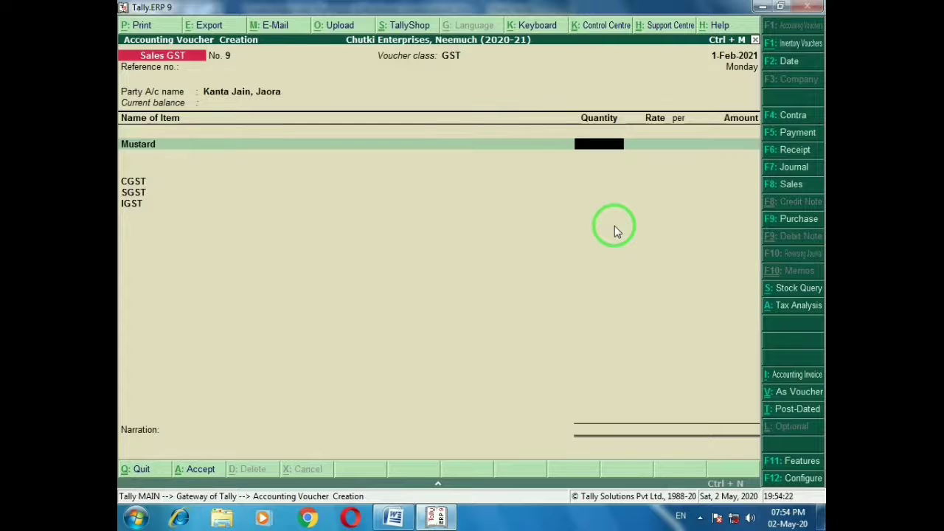
key(alt+Tab)
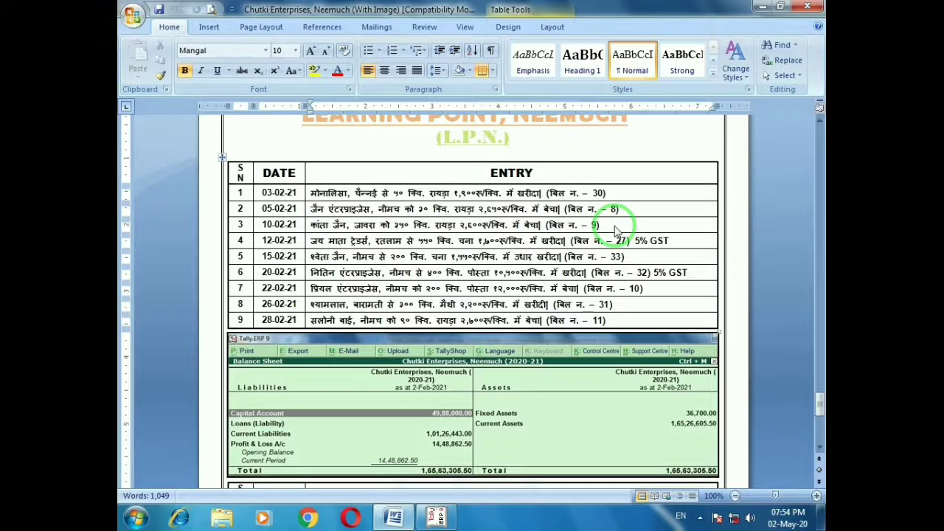
key(alt+Tab)
text(350)
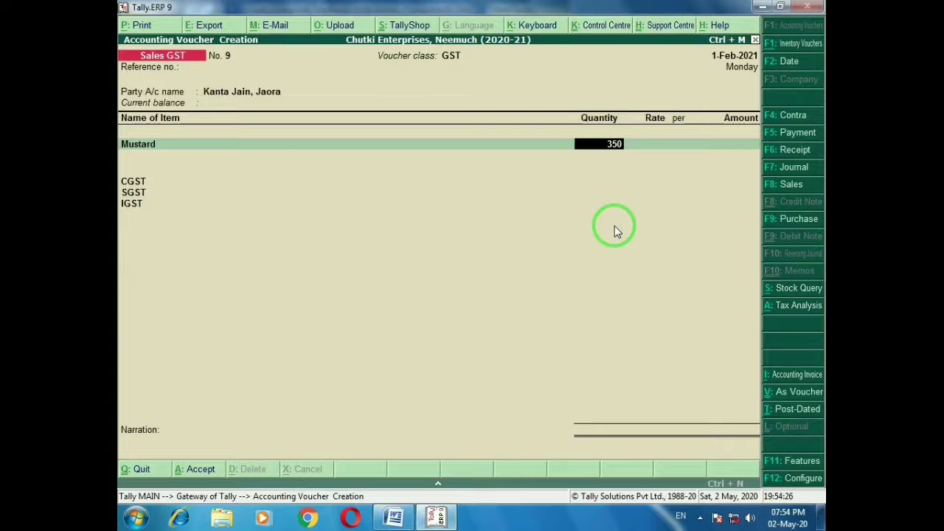
key(Return)
key(Return)
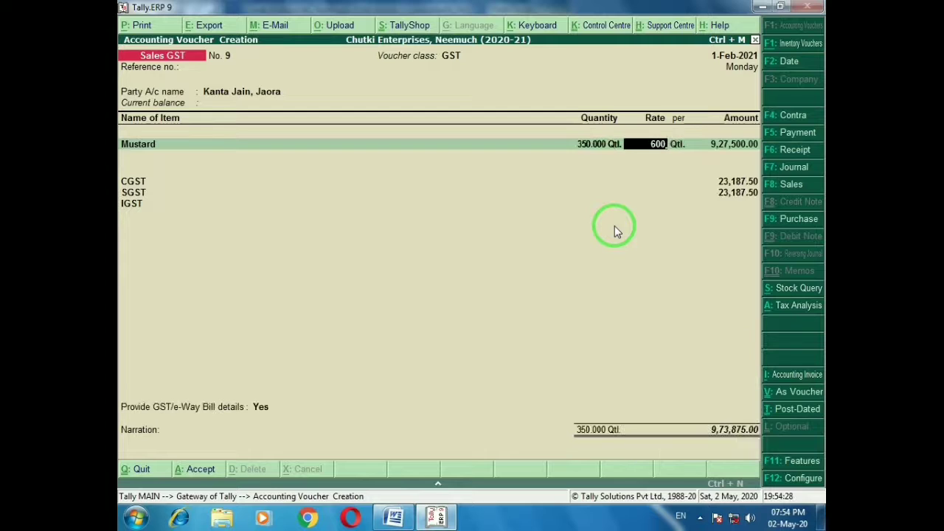
text(2,600)
key(Return)
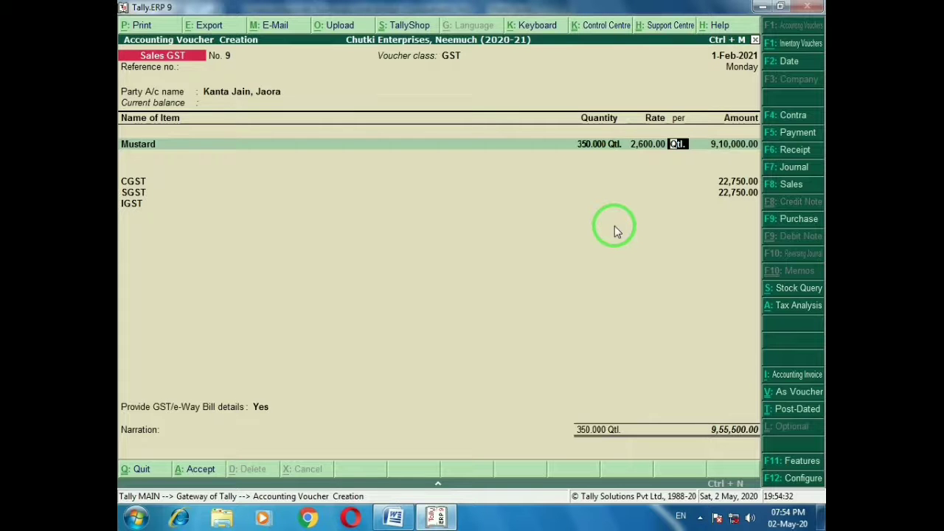
key(ctrl+a)
Mark the end of the fourth entry on the question sheet and return to Tally
key(alt+Tab)
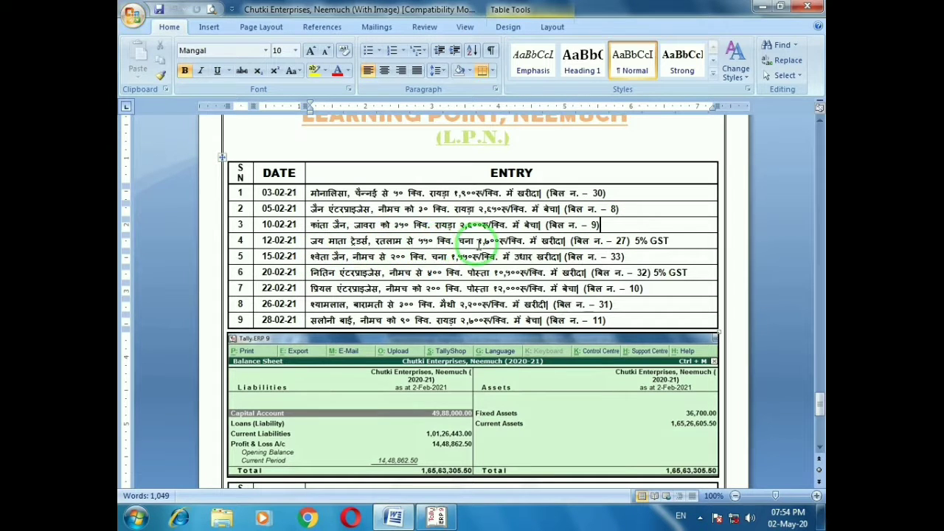
click(671, 240)
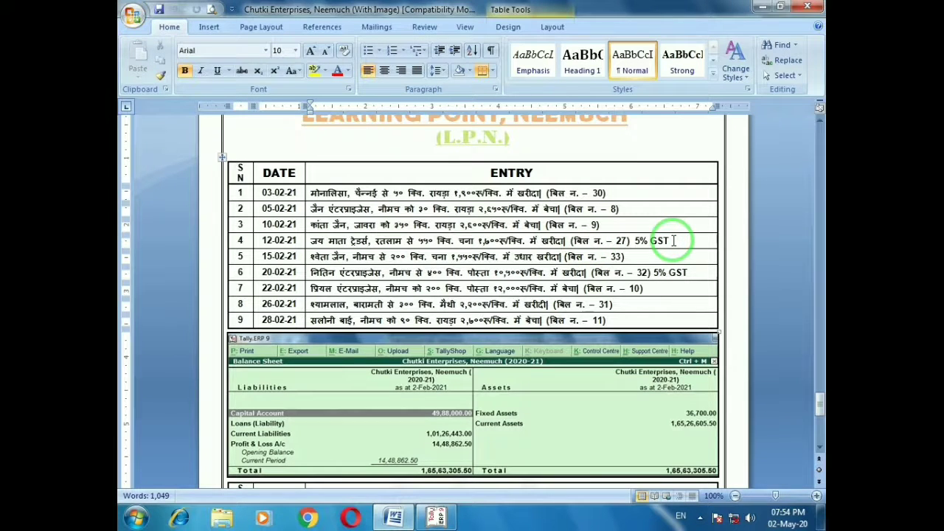
key(alt)
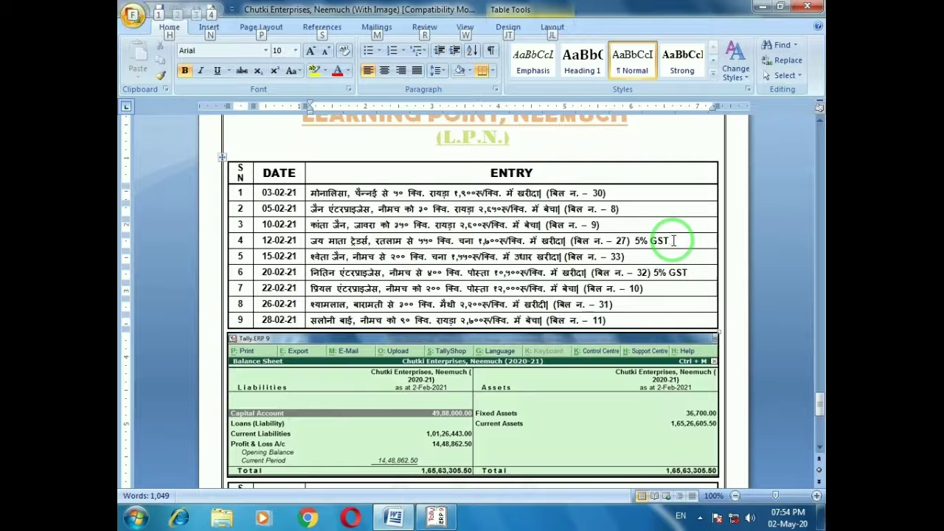
key(alt+Tab)
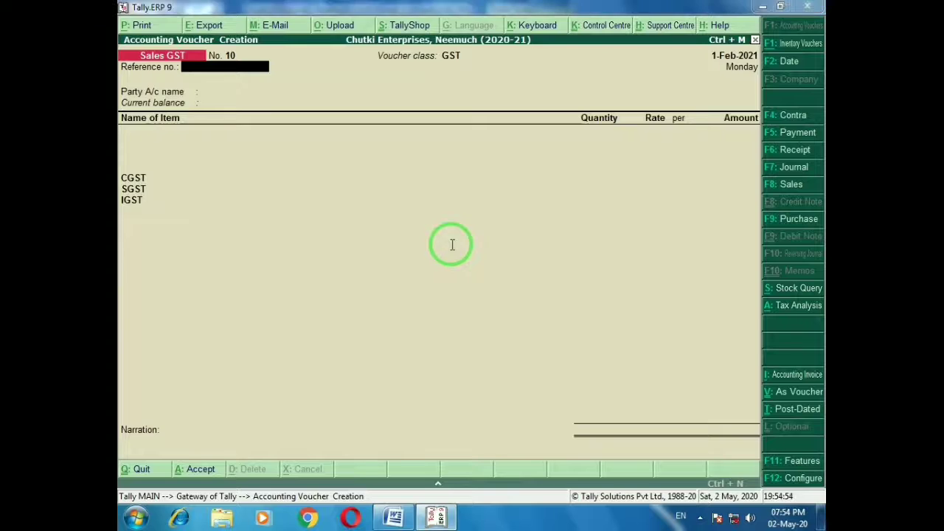
Mark the 5% GST rate on row 4 of the Word sheet, then return to Tally
key(alt+Tab)
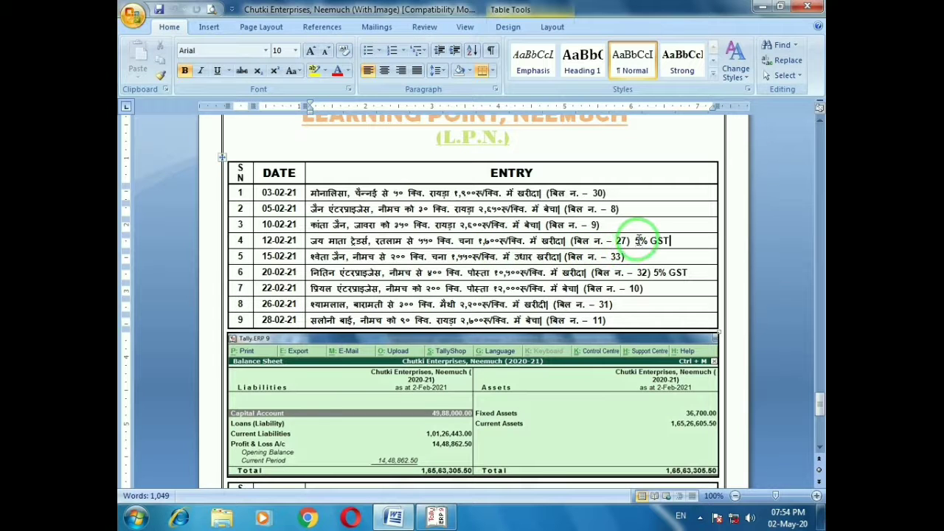
click(639, 240)
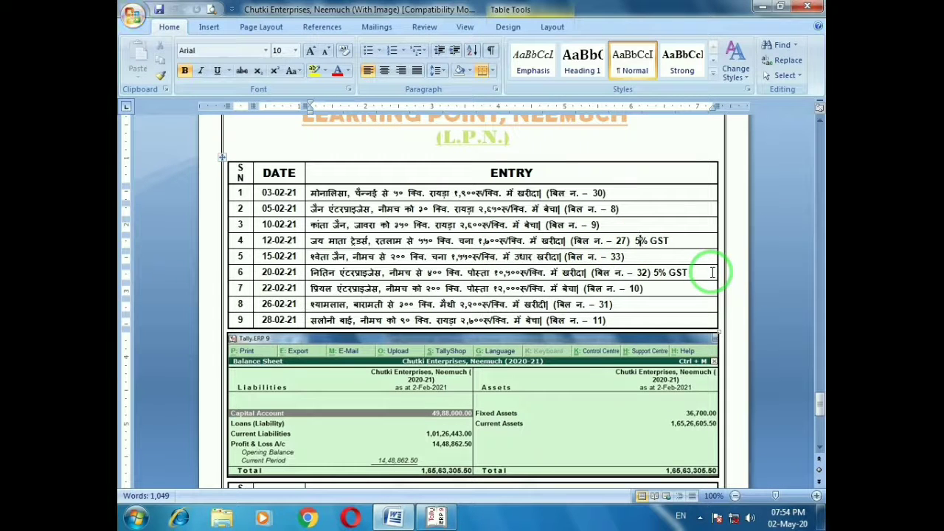
key(shift+Left)
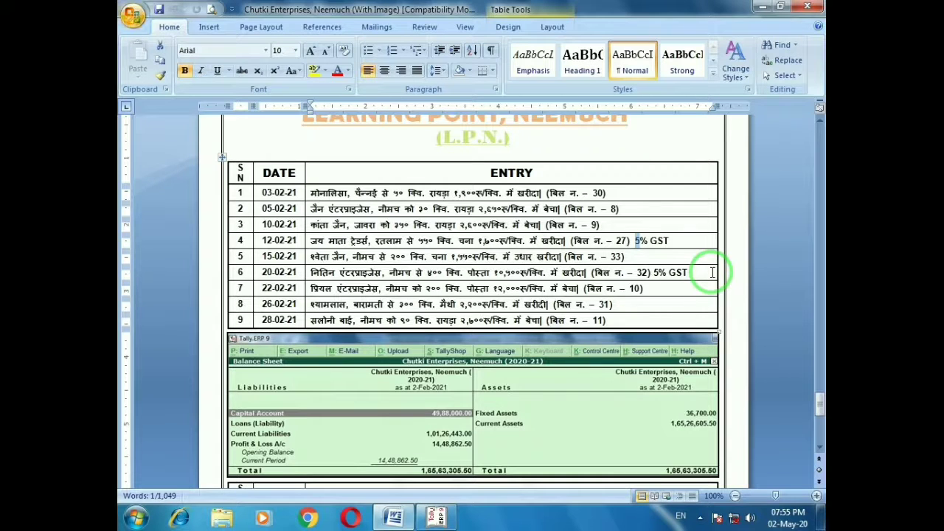
key(Right)
key(Right)
key(Right)
key(Right)
key(Right)
key(Right)
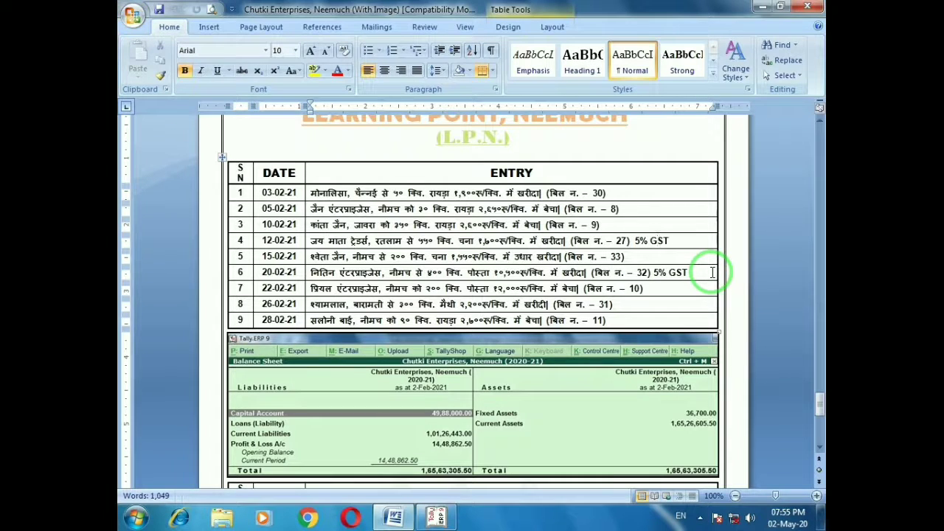
key(alt)
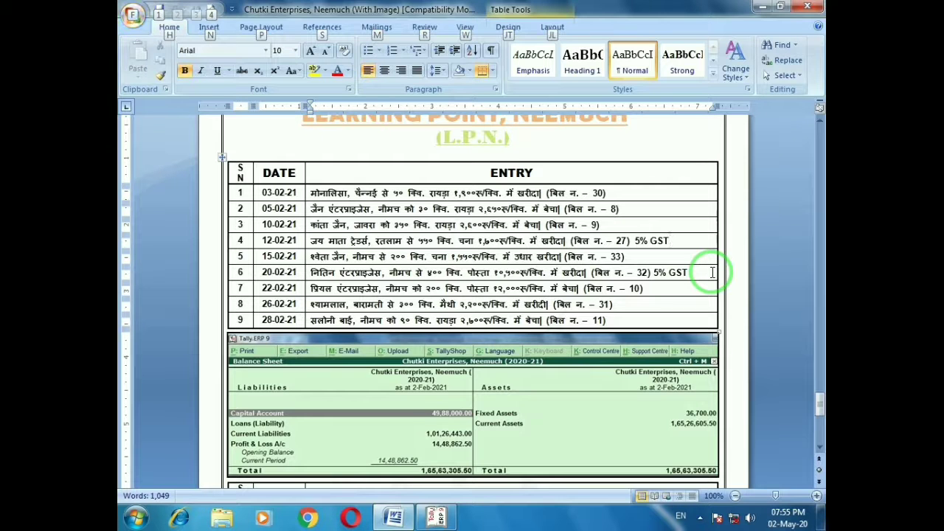
key(alt+Tab)
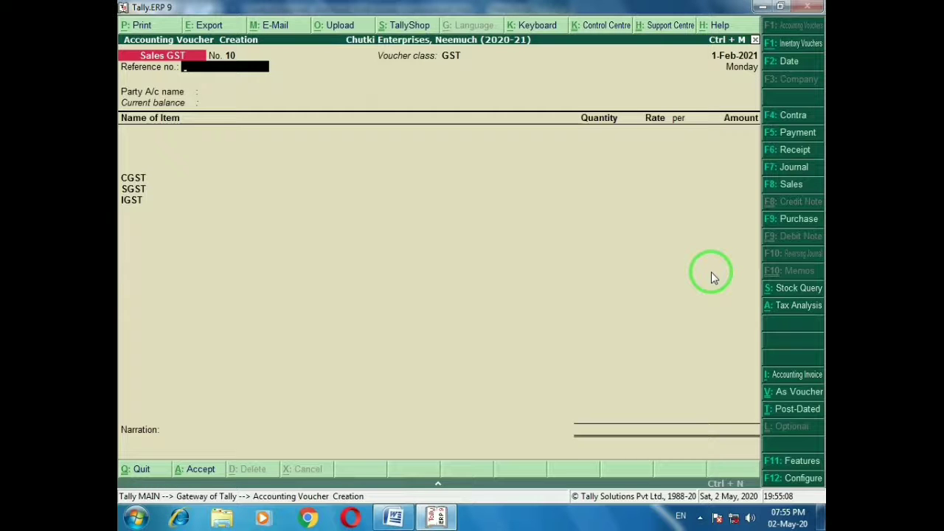
key(alt+Tab)
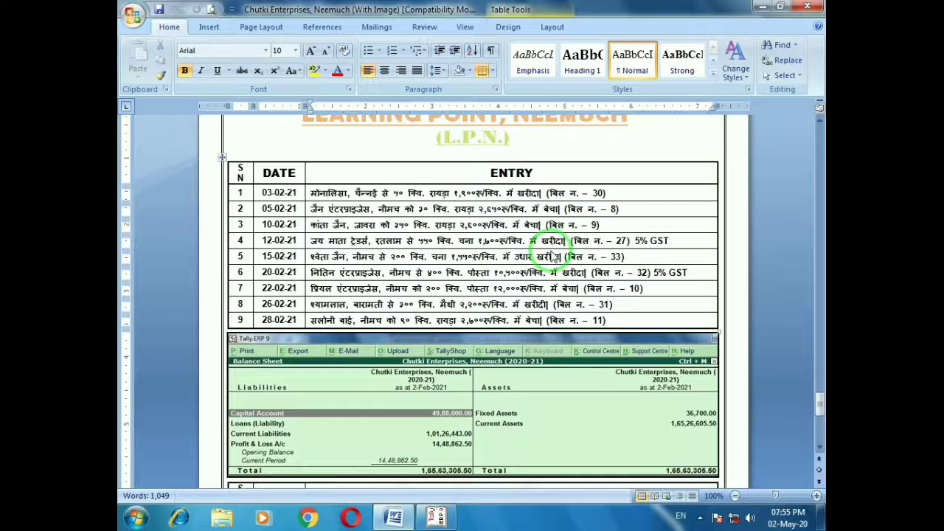
key(alt+Tab)
Switch to Purchase GST, enter invoice 27 and pick Jay Mata Traders, Ratlam as party
click(800, 221)
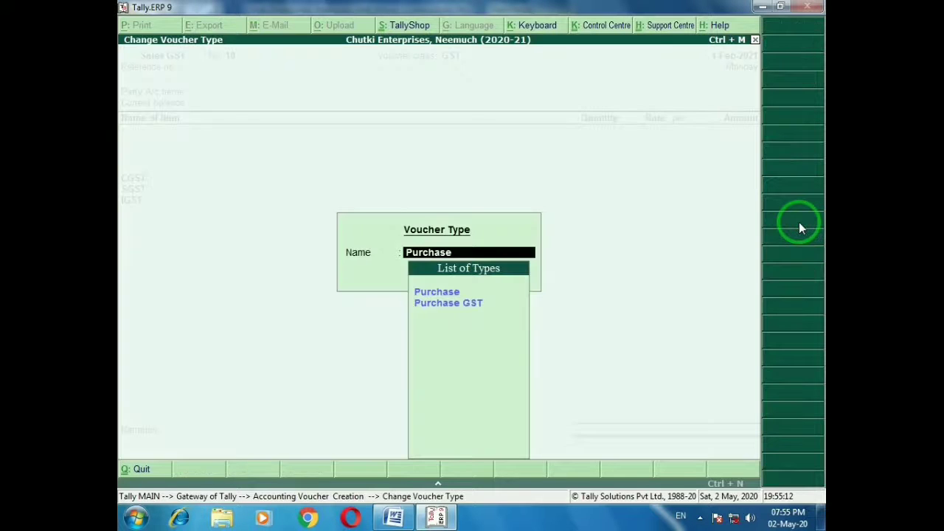
key(Down)
key(Return)
key(Return)
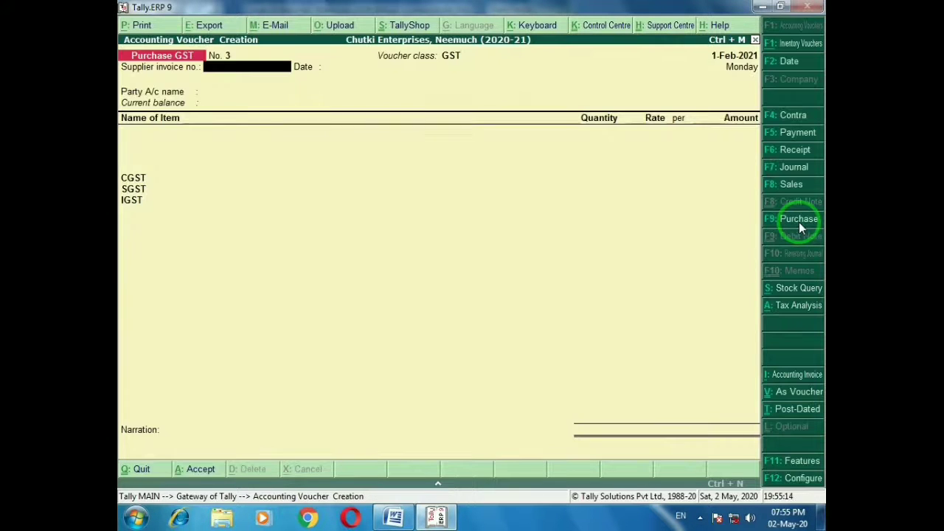
key(alt+Tab)
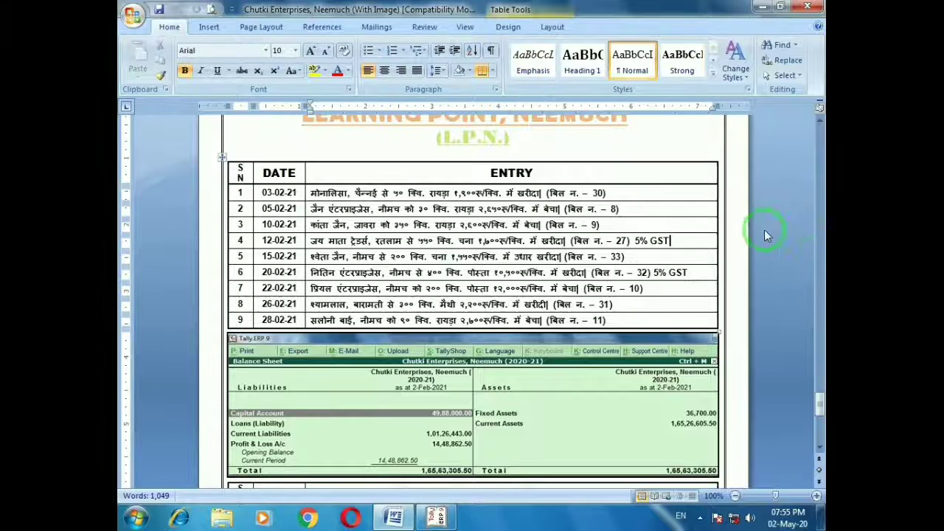
key(alt+Tab)
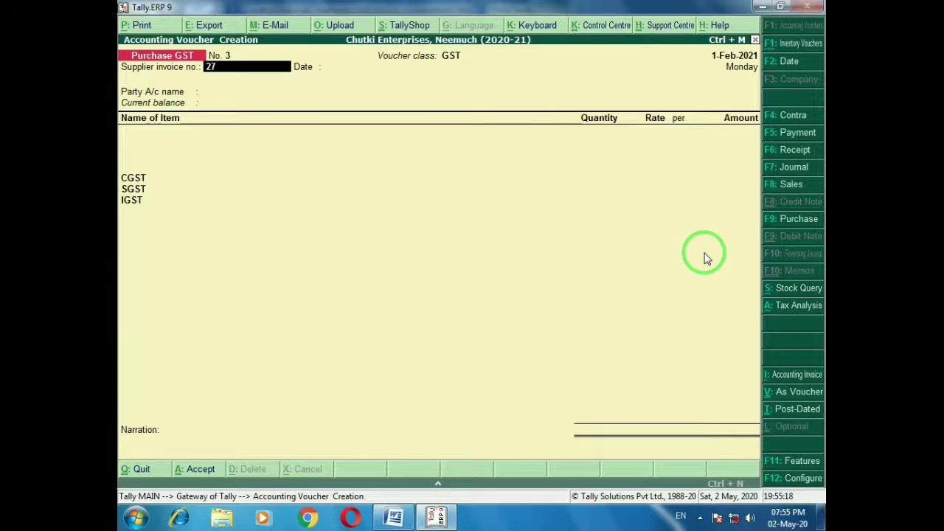
key(Return)
key(Return)
key(alt+Tab)
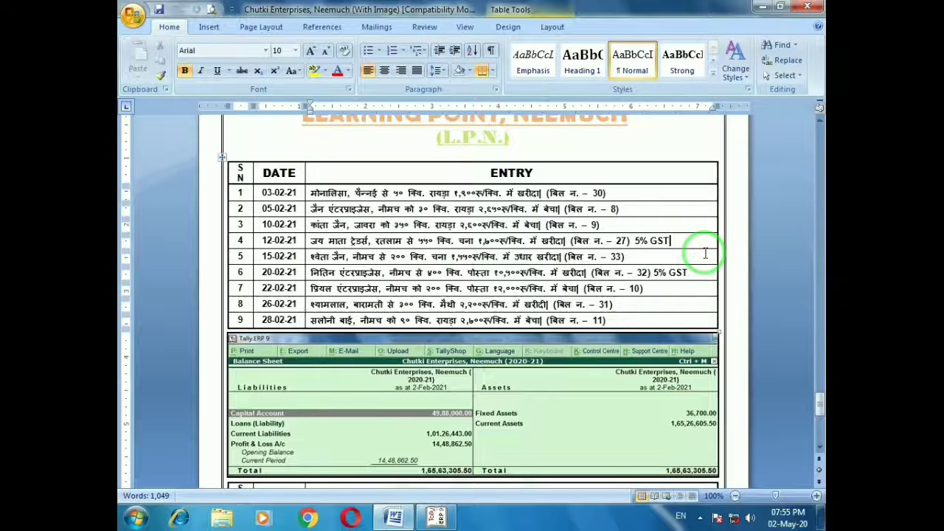
key(alt+Tab)
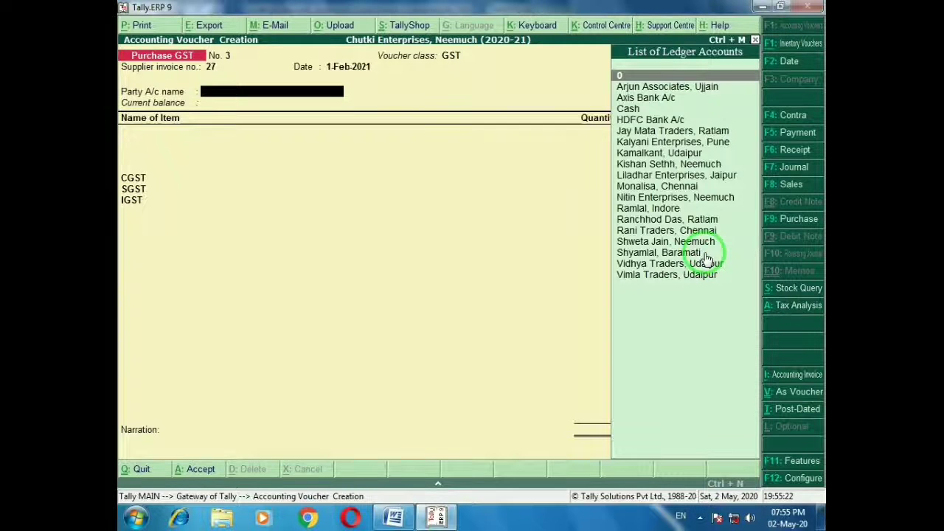
text(Jay)
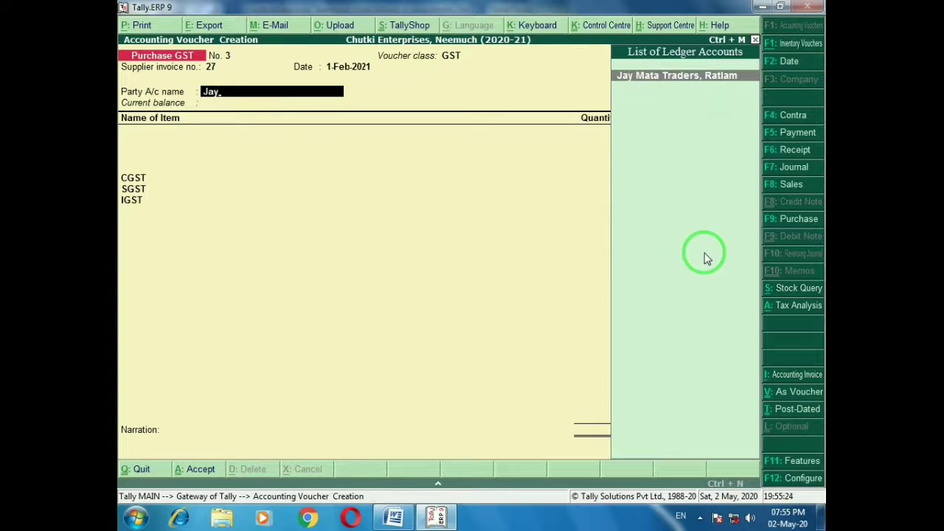
key(Return)
key(Return)
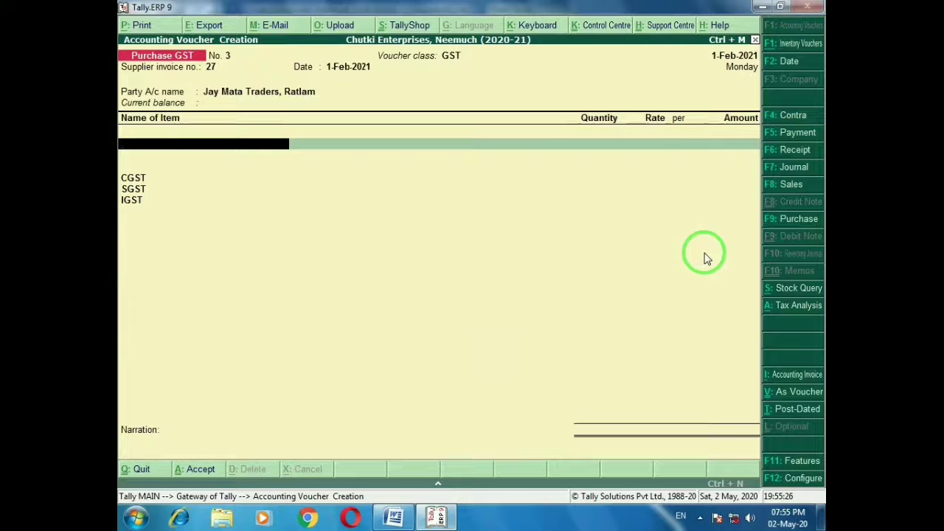
Add 550 Qtl of Gram (Chana) at 1,700 and save purchase voucher No. 3
key(alt+Tab)
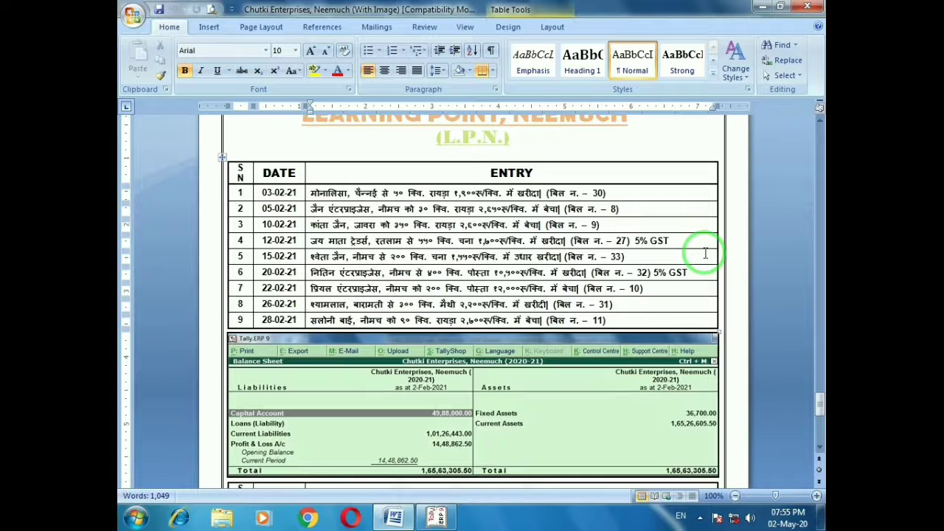
key(alt+Tab)
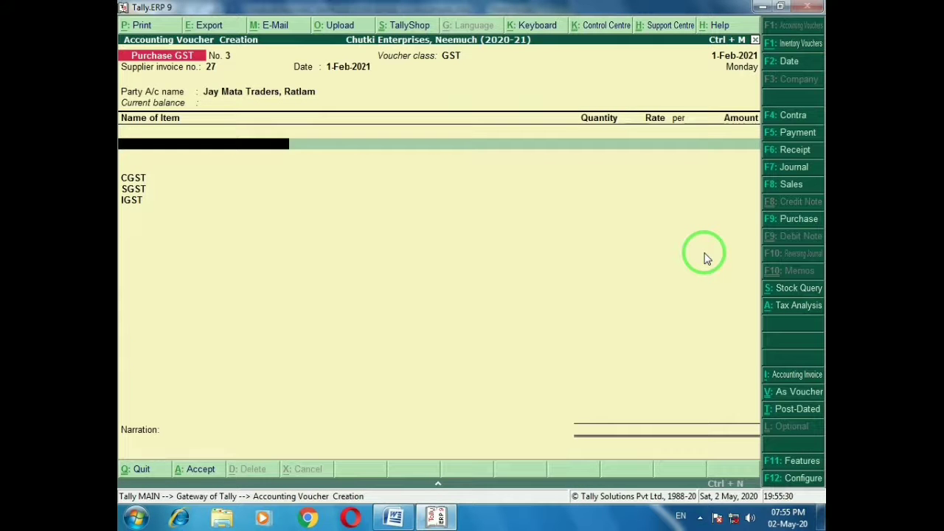
text(Chan)
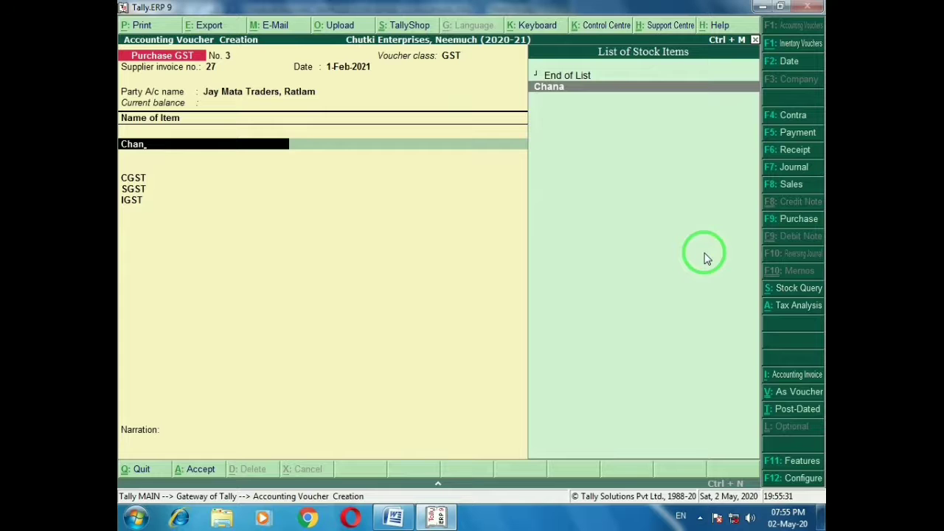
key(Return)
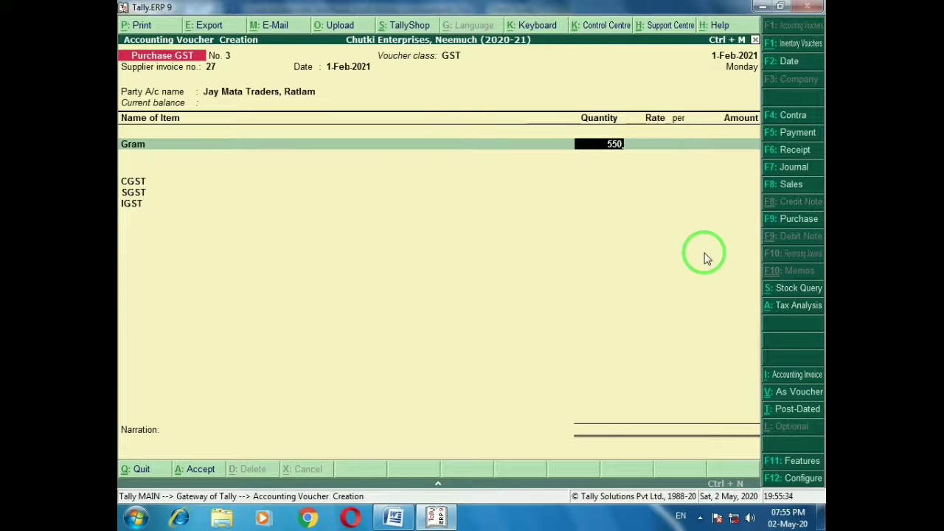
key(Return)
key(alt+Tab)
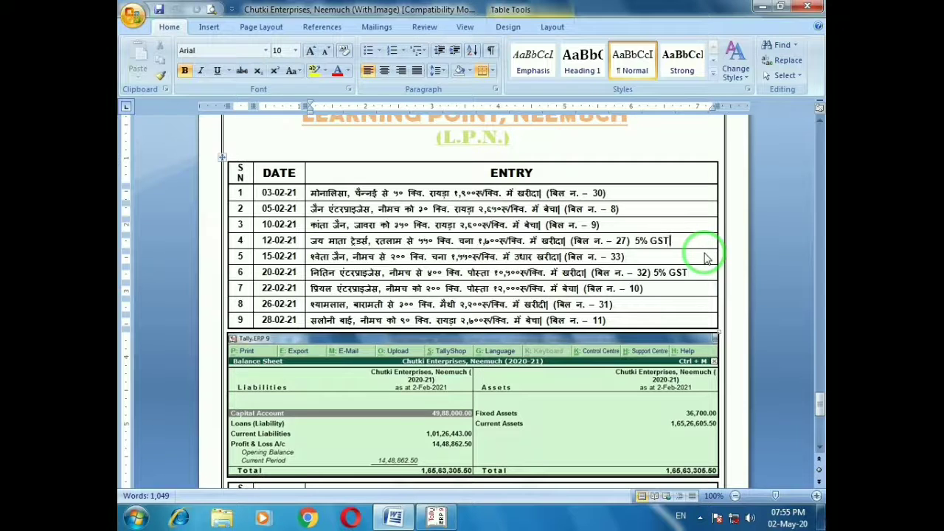
key(alt+Tab)
text(1700)
key(Return)
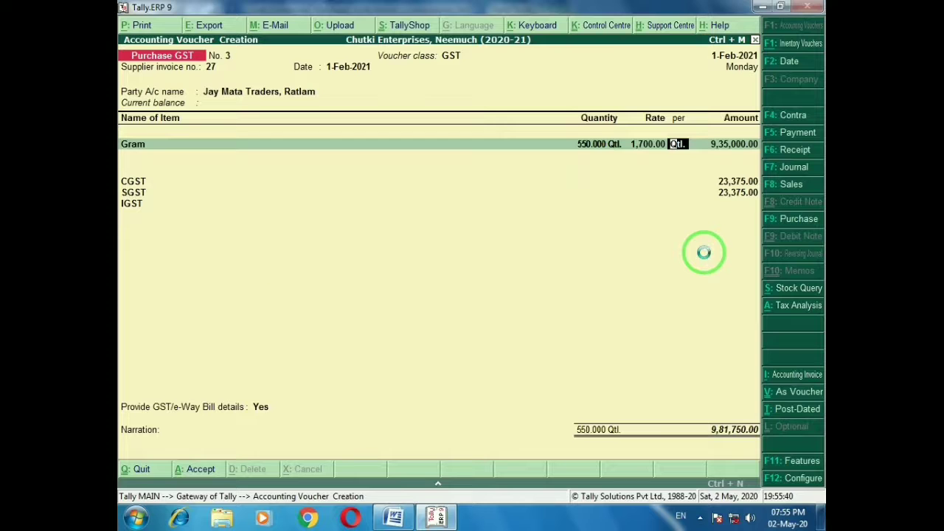
key(ctrl+a)
Mark the row 5 entry with bill 33 on the question sheet
key(alt+Tab)
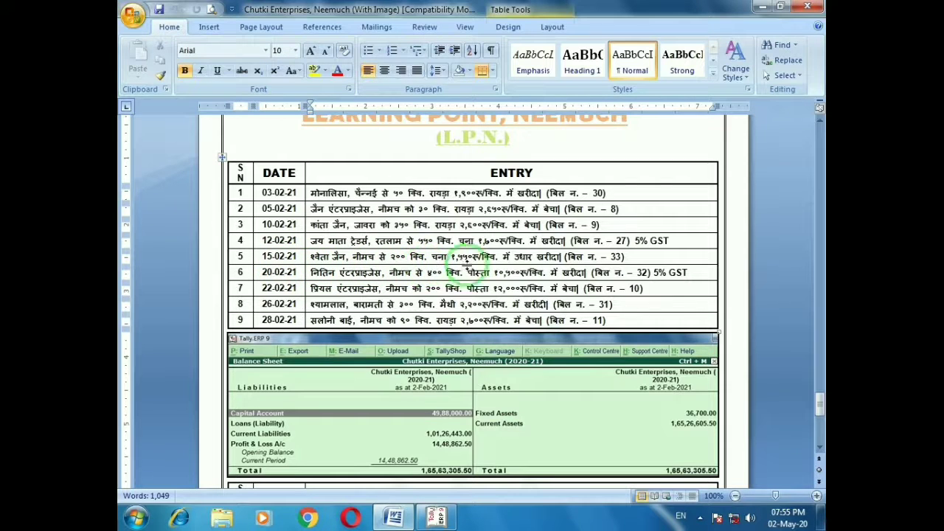
click(629, 257)
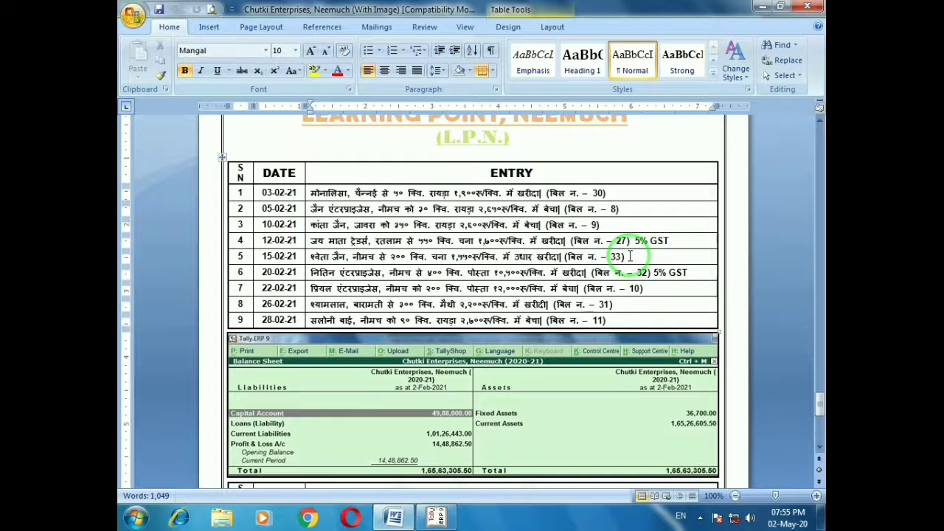
key(alt)
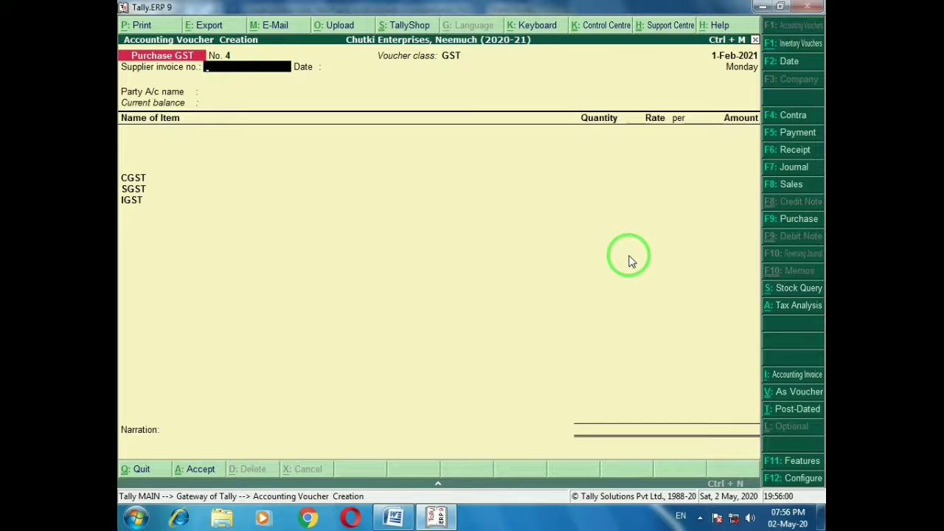
Accept invoice 33 and select the Neemuch supplier as the purchase party
key(Return)
key(Return)
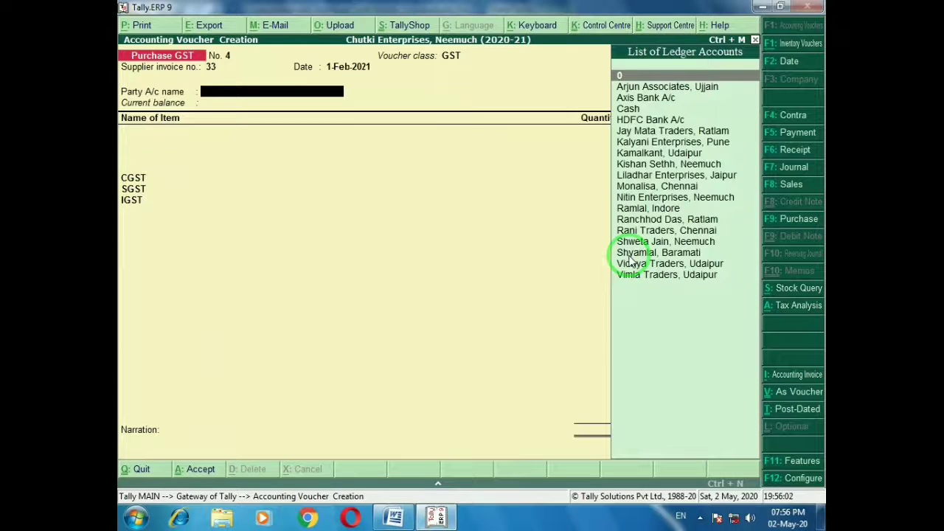
key(alt+Tab)
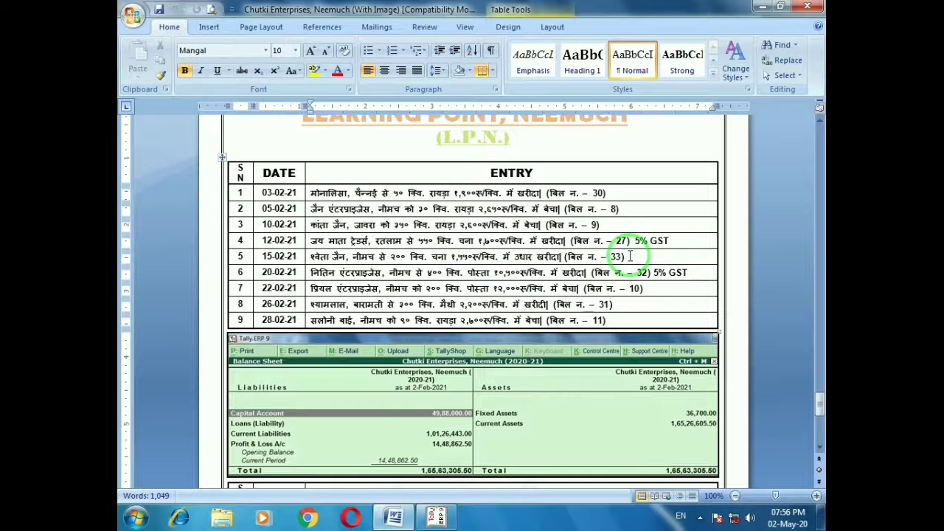
key(alt+Tab)
text(Shwe)
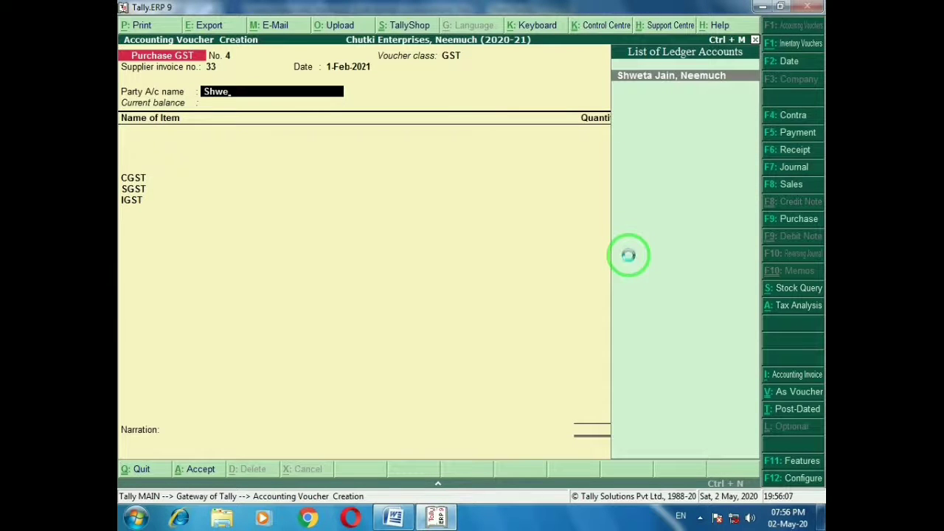
key(Return)
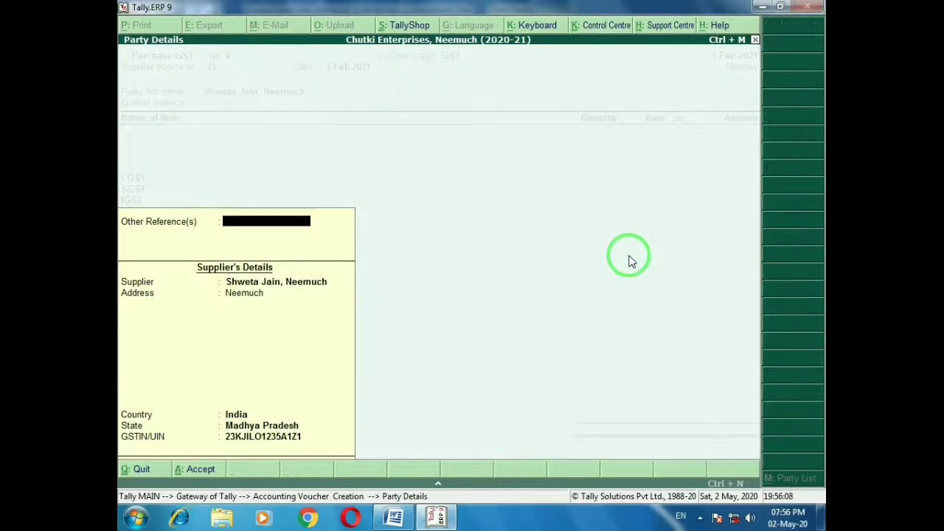
key(Return)
Add 200 Qtl of Gram at 1,550, save purchase voucher No. 4, and mark entry 6
key(alt+Tab)
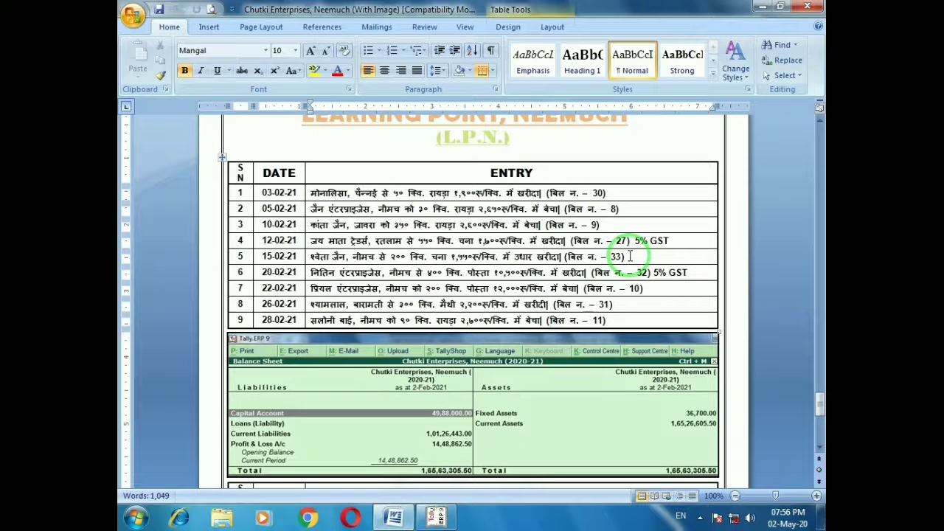
key(alt+Tab)
text(Gra)
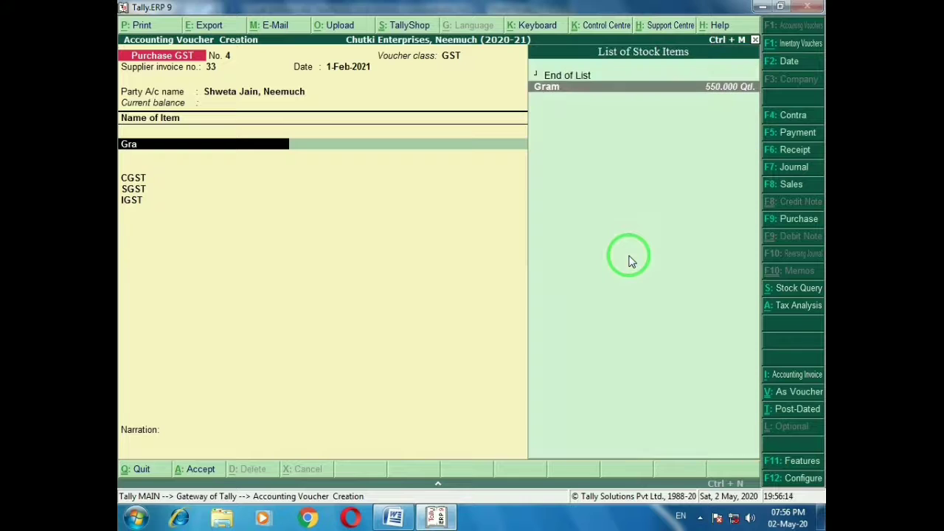
key(Return)
text(200)
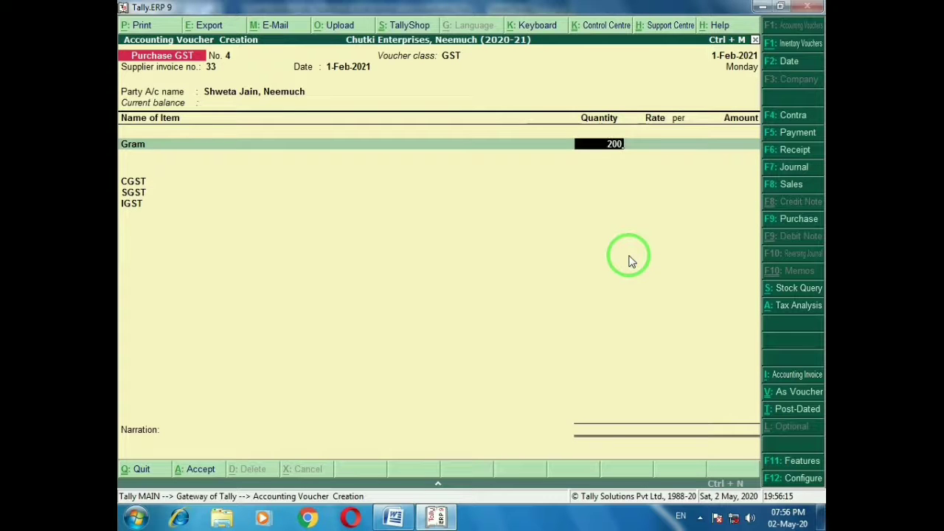
key(Return)
text(1550)
key(Return)
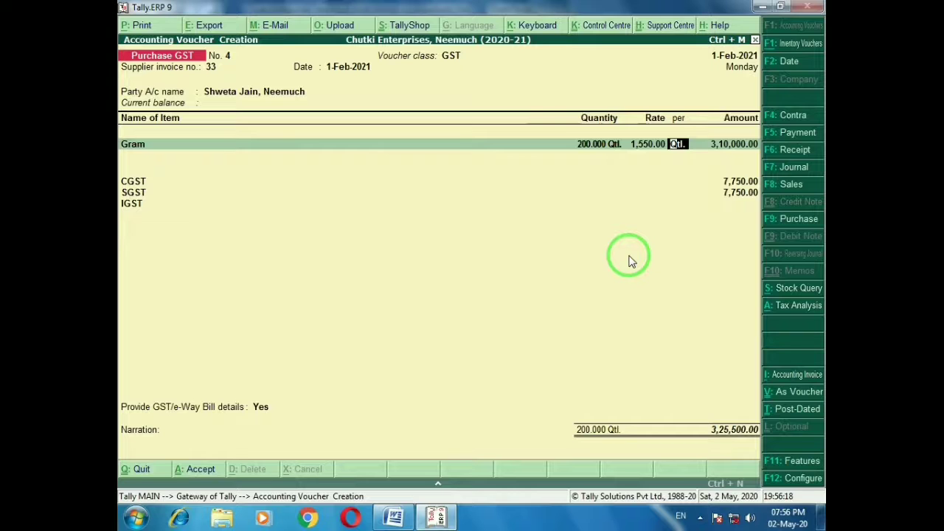
key(ctrl+a)
key(alt+Tab)
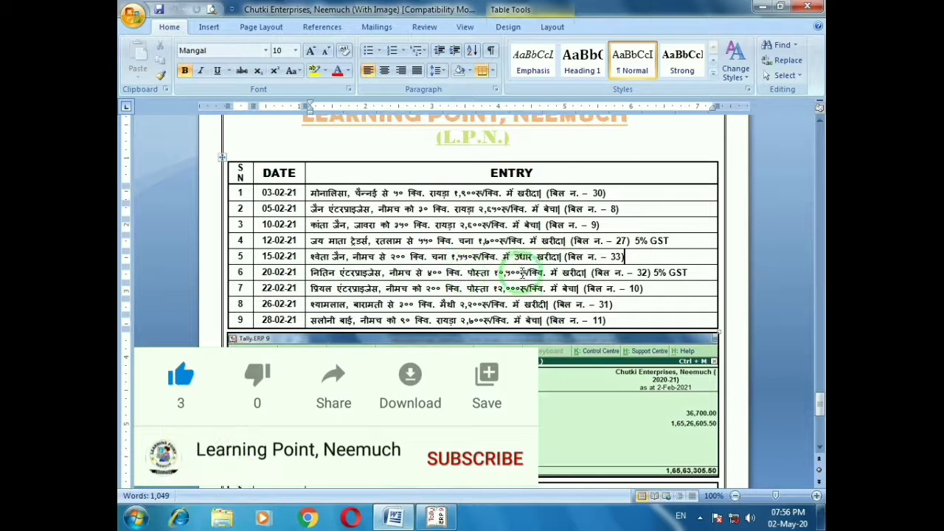
click(690, 275)
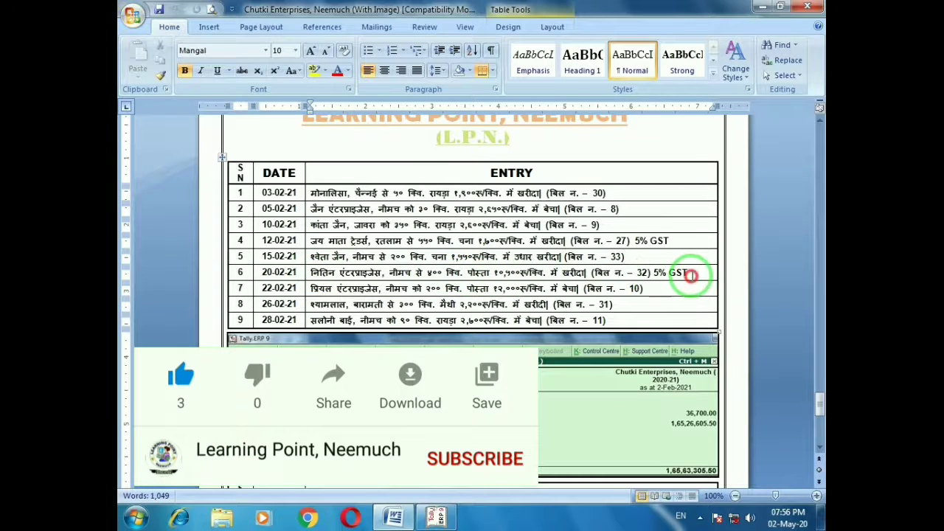
Accept invoice 32 and select Nitin Enterprises, Neemuch as the supplier
key(alt+Tab)
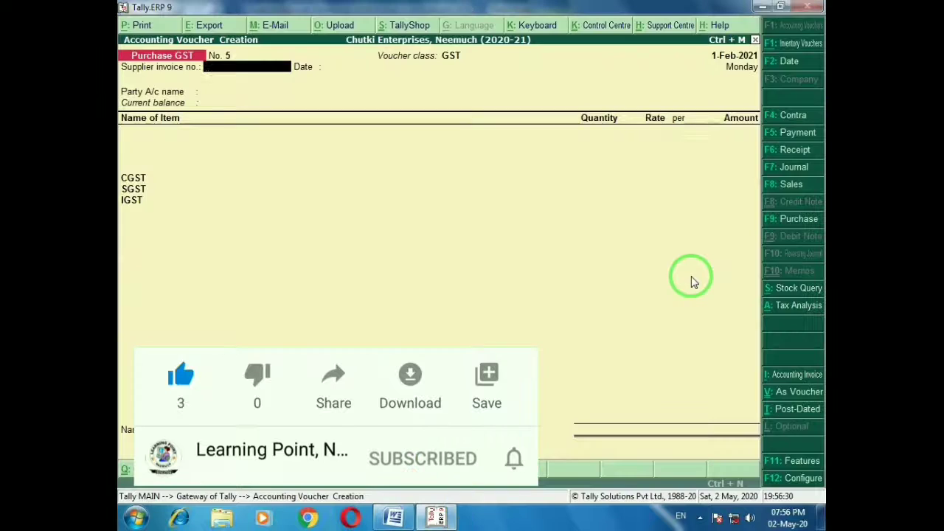
key(Return)
key(Return)
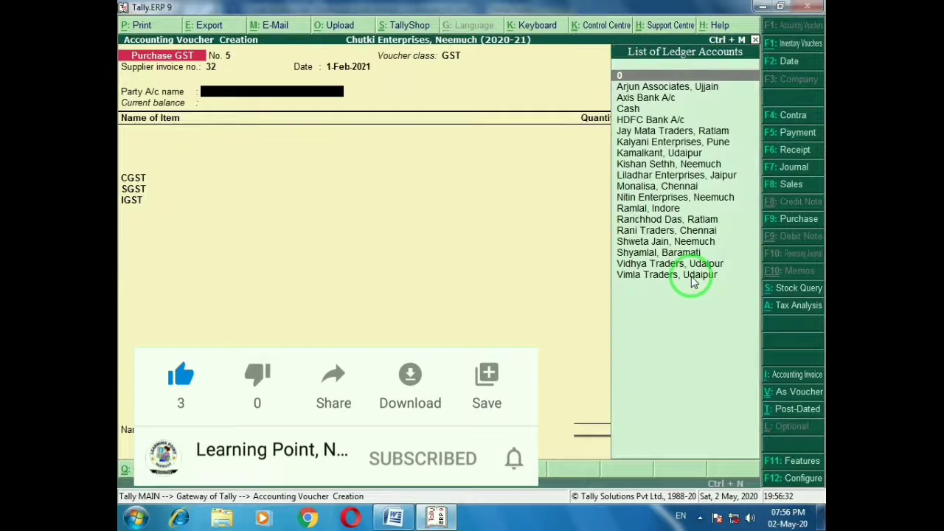
text(Nitin Enterprises, Neemuch)
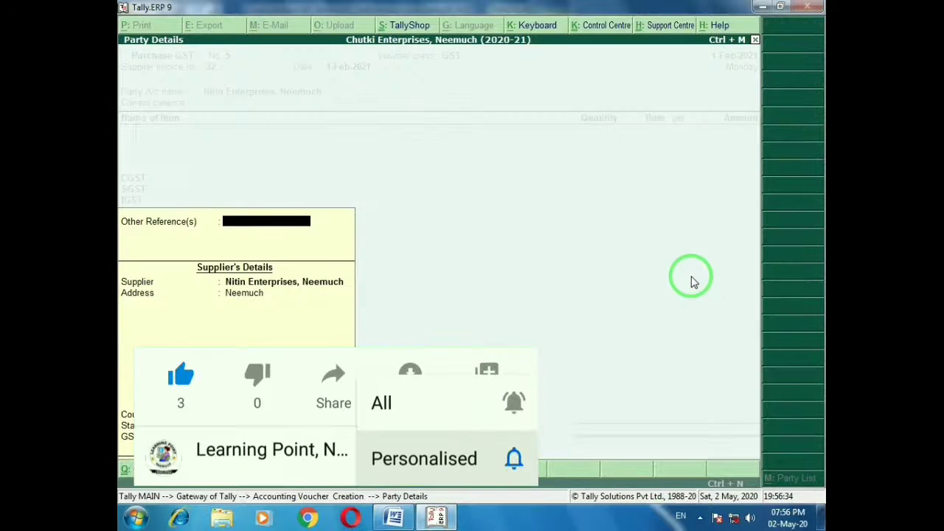
key(Return)
Add 400 Qtl of Poppy Seed at 10,500 and save purchase voucher No. 5
key(Return)
text(Po)
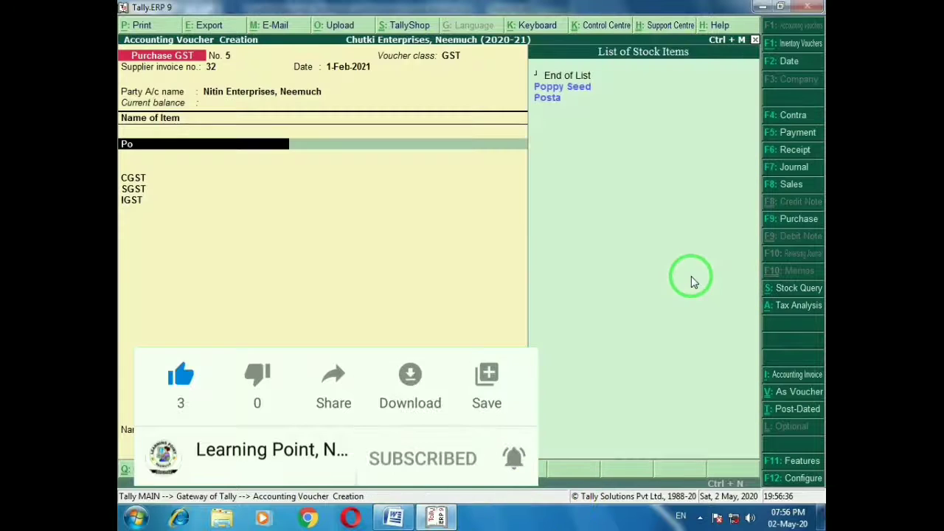
key(Down)
key(Up)
key(Return)
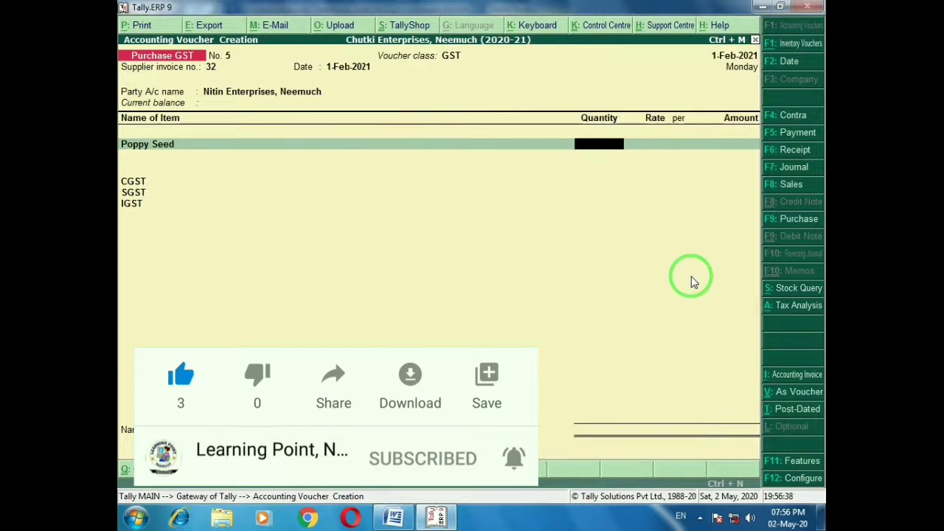
key(alt+Tab)
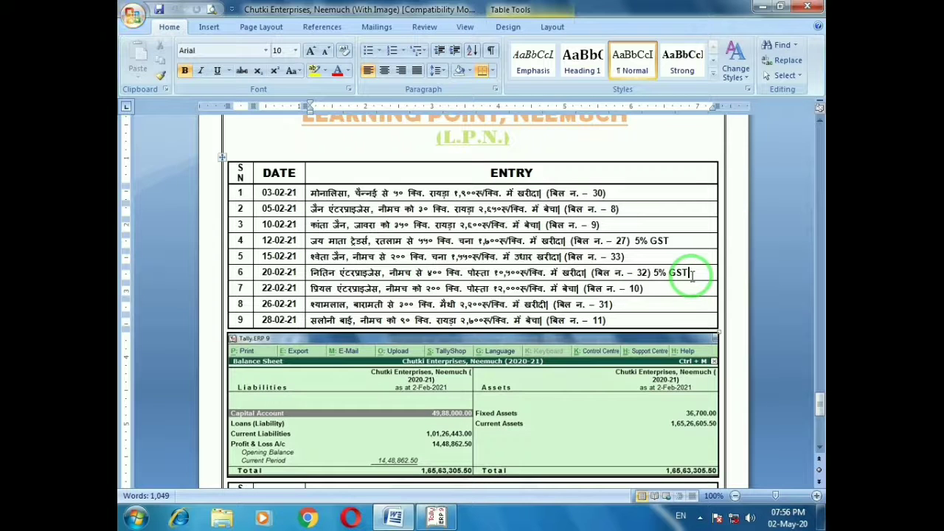
key(alt+Tab)
text(40)
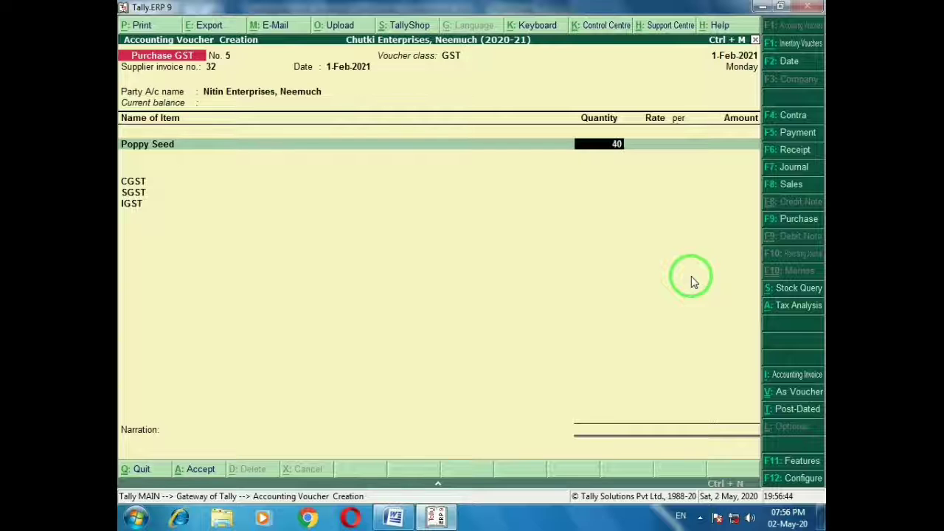
text(0)
key(Return)
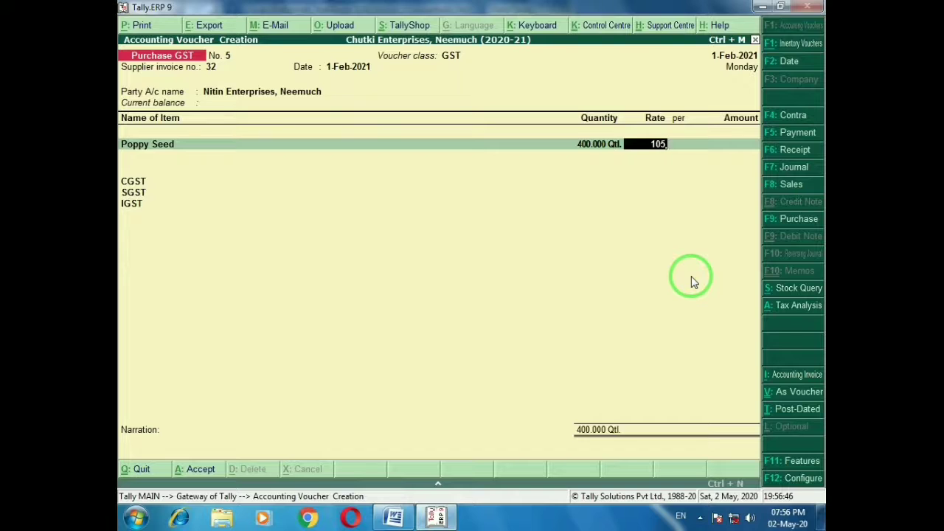
key(Return)
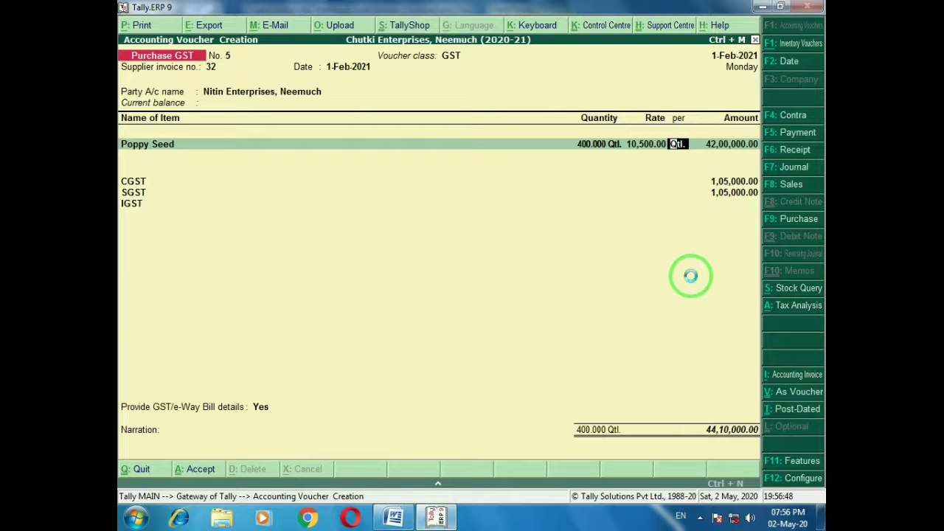
key(ctrl+a)
Mark entry 7 on the question sheet and return to Tally
key(alt+Tab)
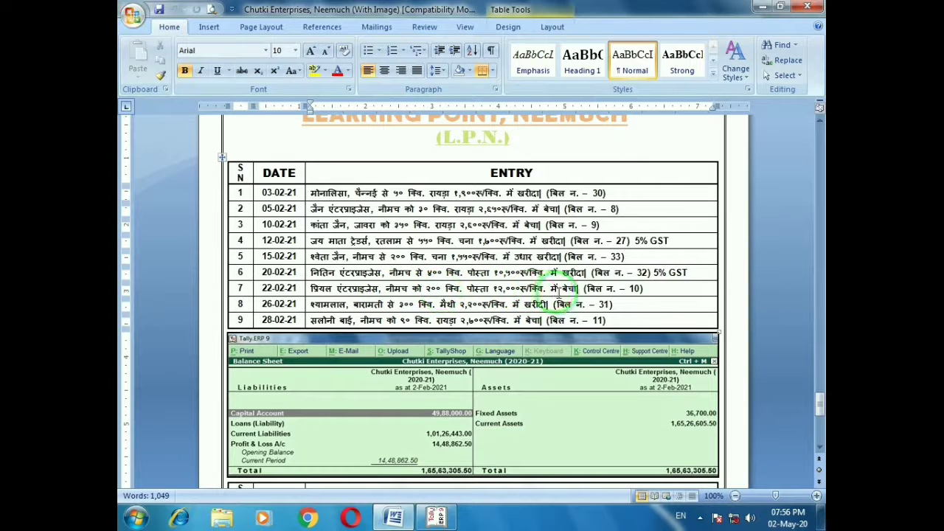
click(652, 290)
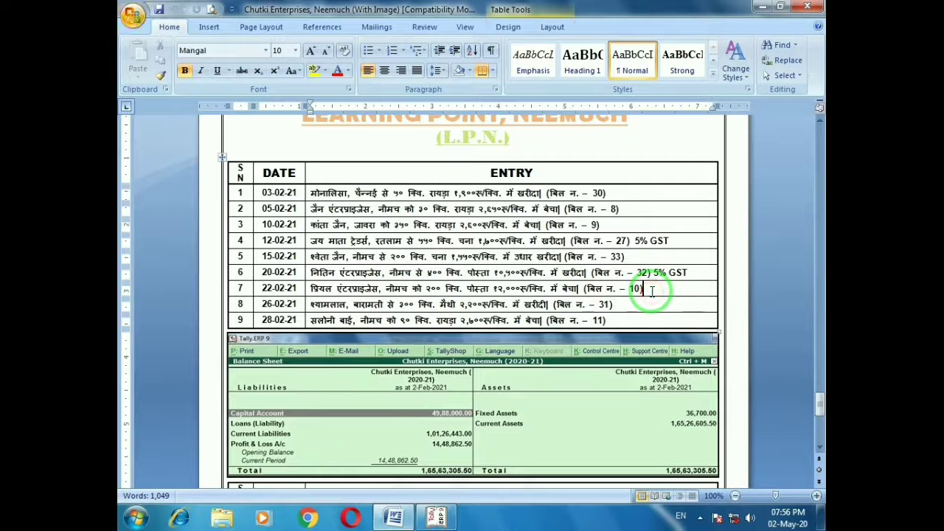
key(alt+Tab)
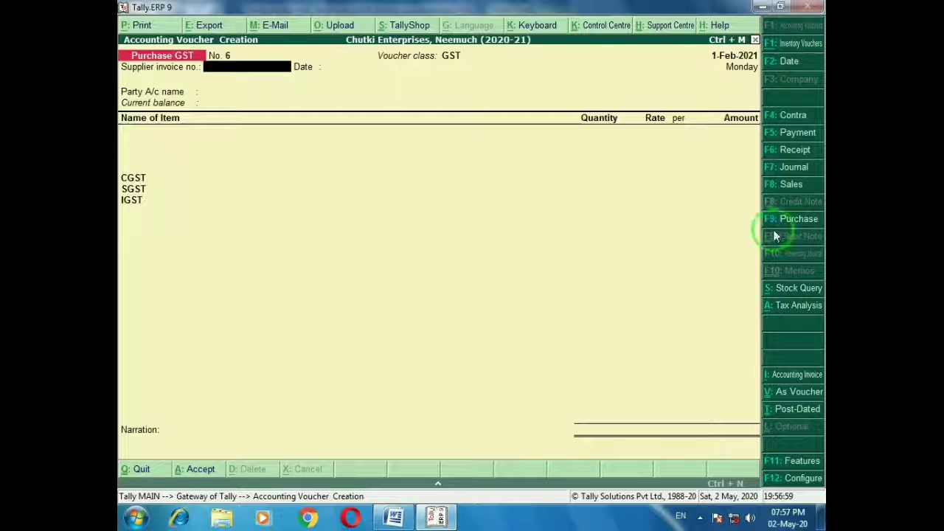
Open a Sales GST voucher with class GST and select Priyal Enterprises, Neemuch as buyer
click(791, 184)
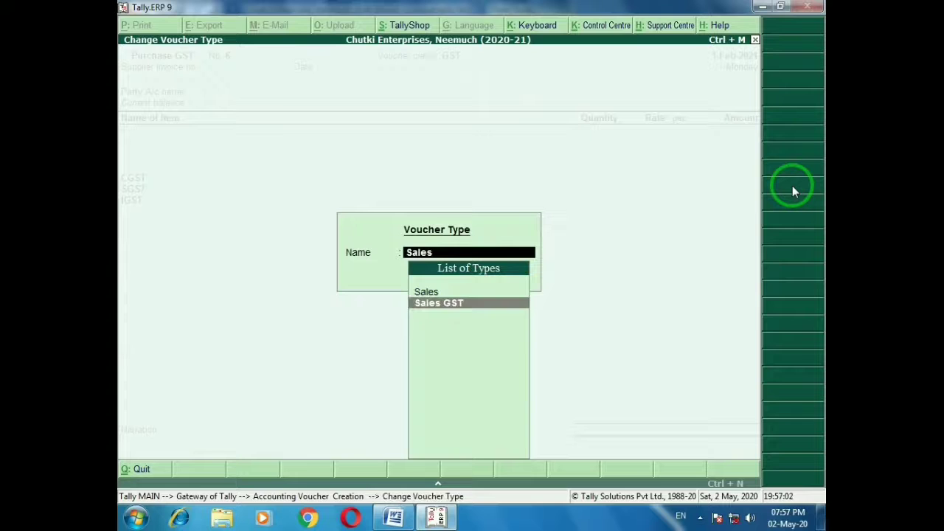
key(Return)
key(Down)
key(Return)
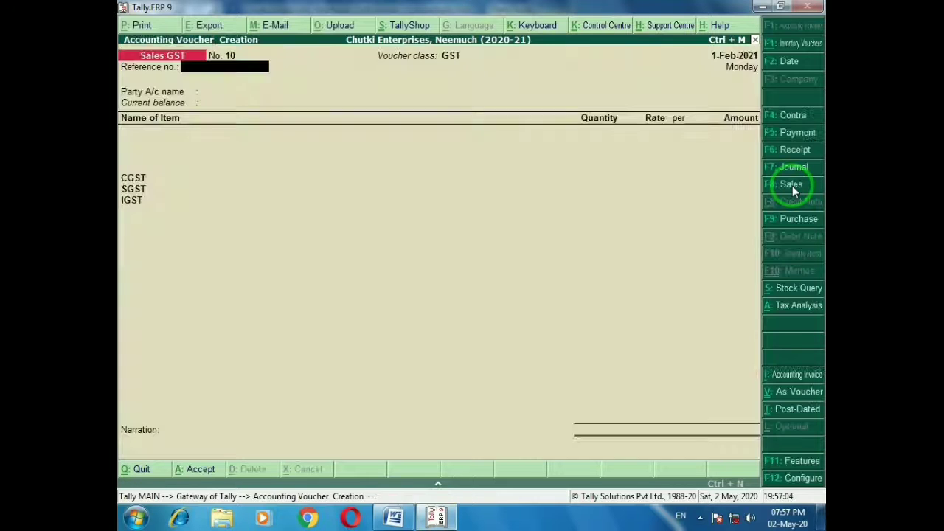
key(Return)
text(P)
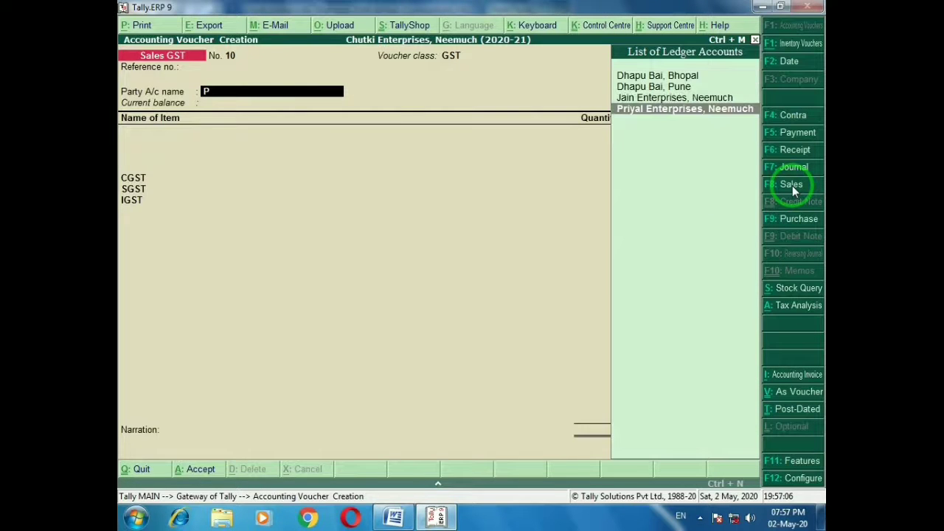
text(ri)
key(Return)
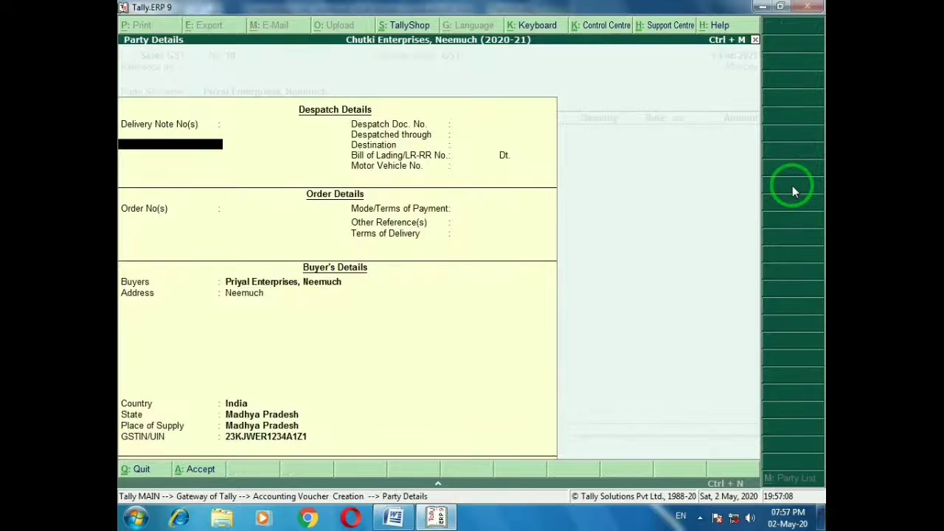
key(Return)
key(alt+Tab)
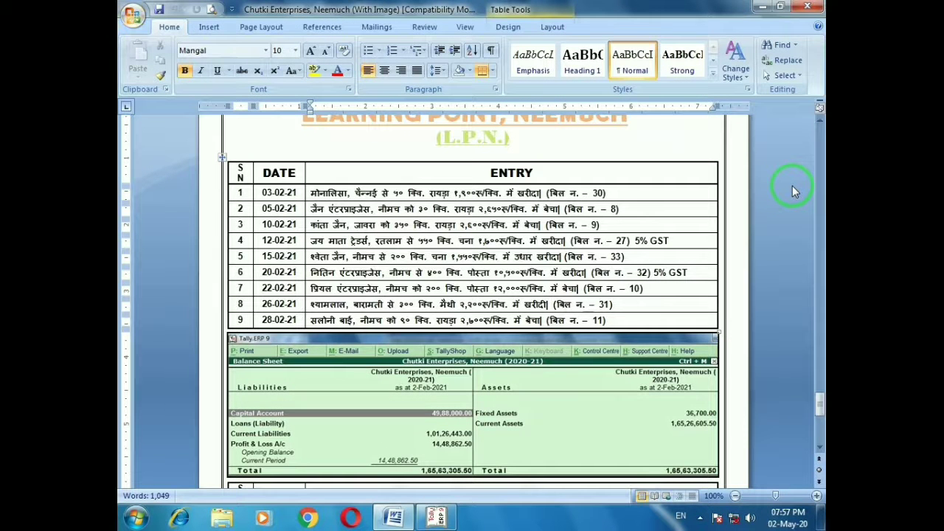
key(alt+Tab)
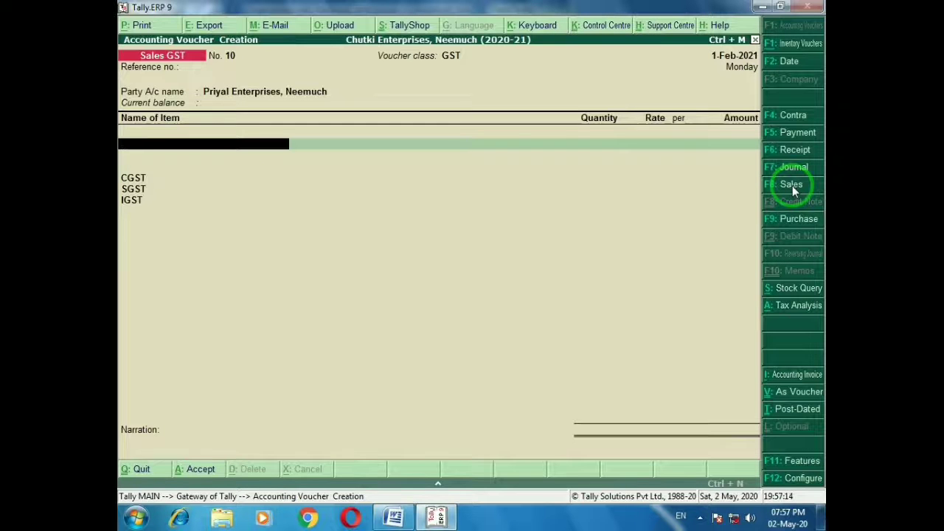
Add 200 Qtl Poppy Seed at 12,000 per quintal, totalling 25,20,000 with GST
text(Po)
key(Down)
key(Up)
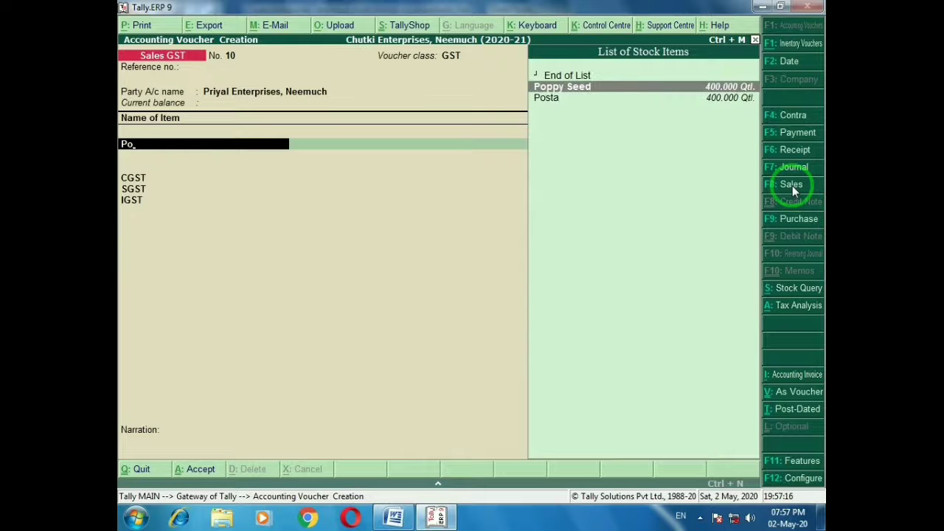
key(Return)
text(200)
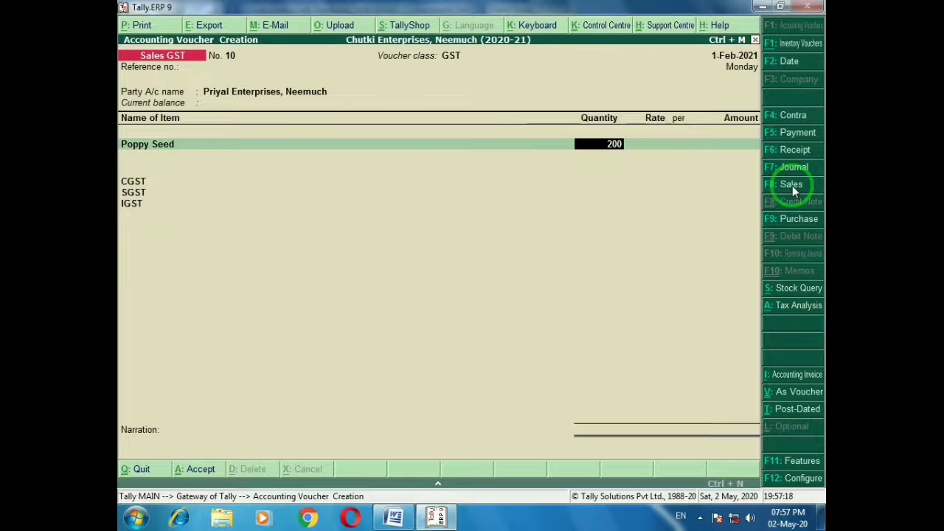
key(Return)
text(12000)
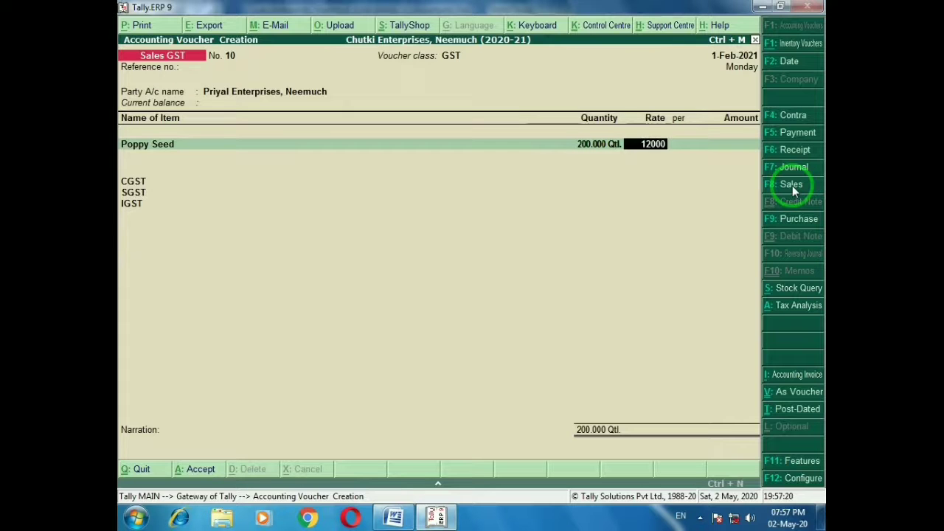
key(Return)
key(Return)
key(alt+Tab)
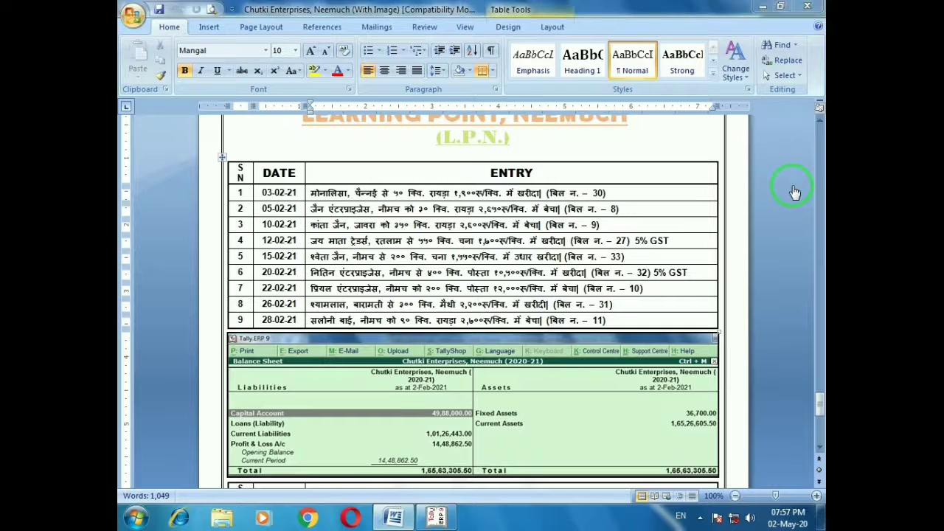
key(alt+Tab)
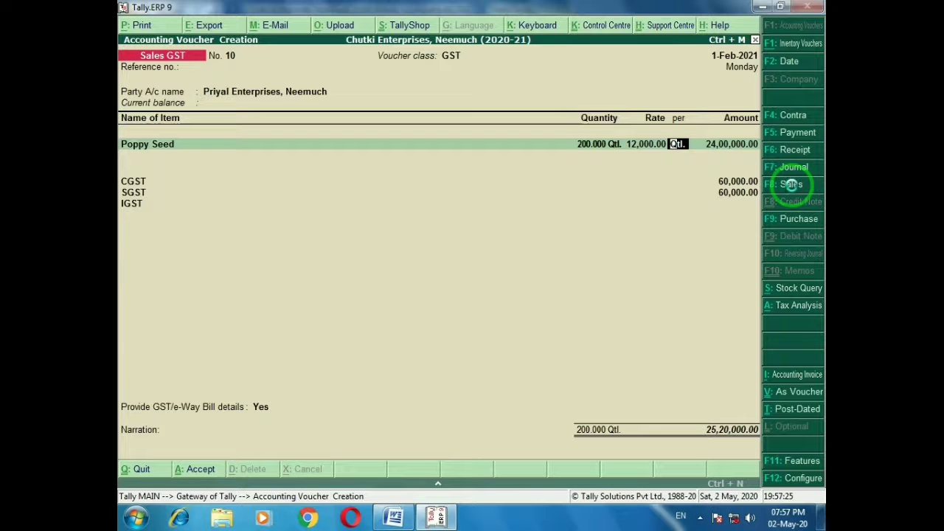
Save sales voucher No. 10 and mark entry 8 on the question sheet
key(ctrl+a)
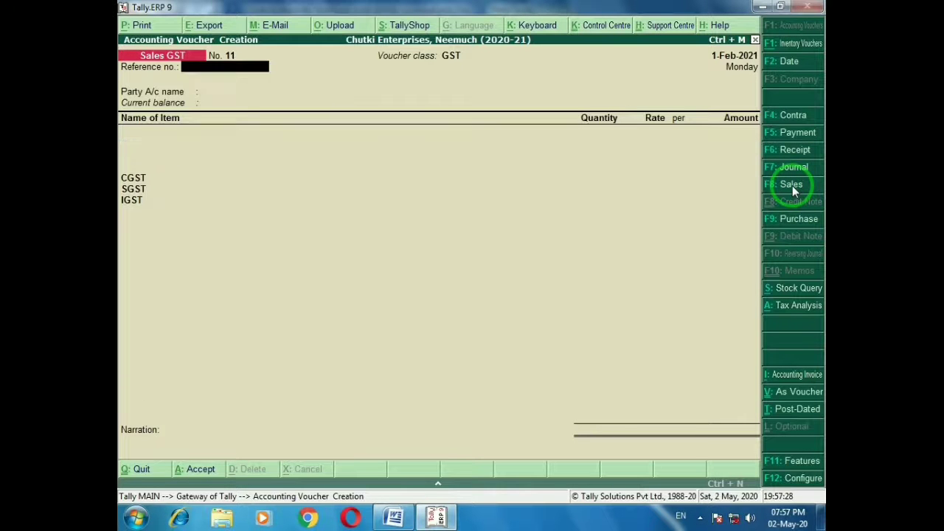
key(alt+Tab)
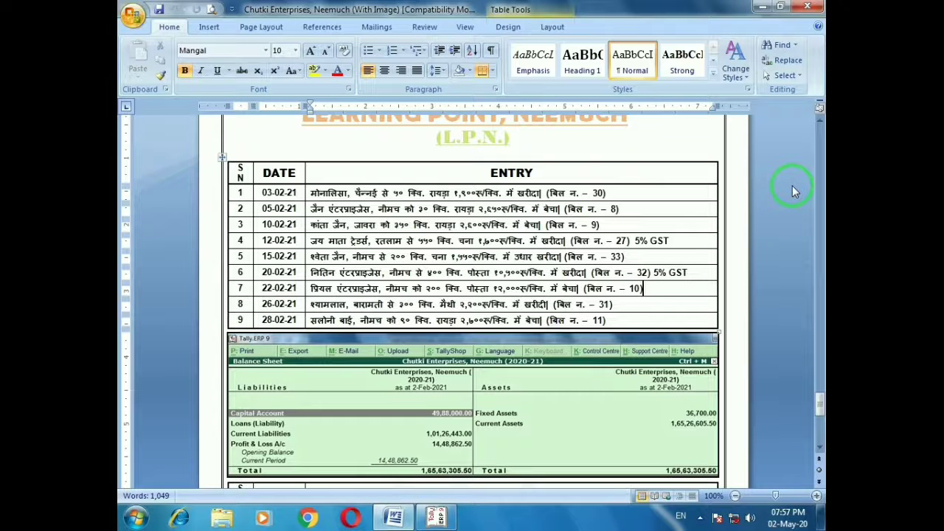
click(625, 304)
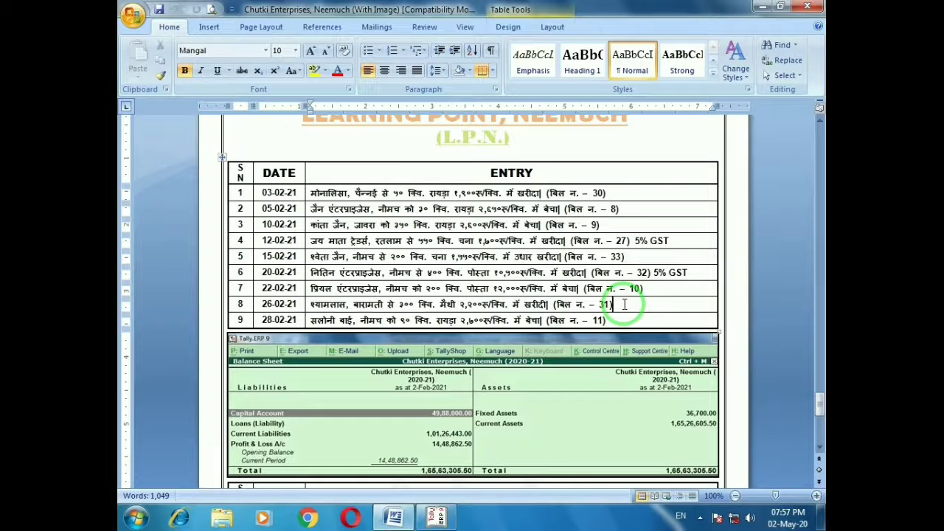
key(alt+Tab)
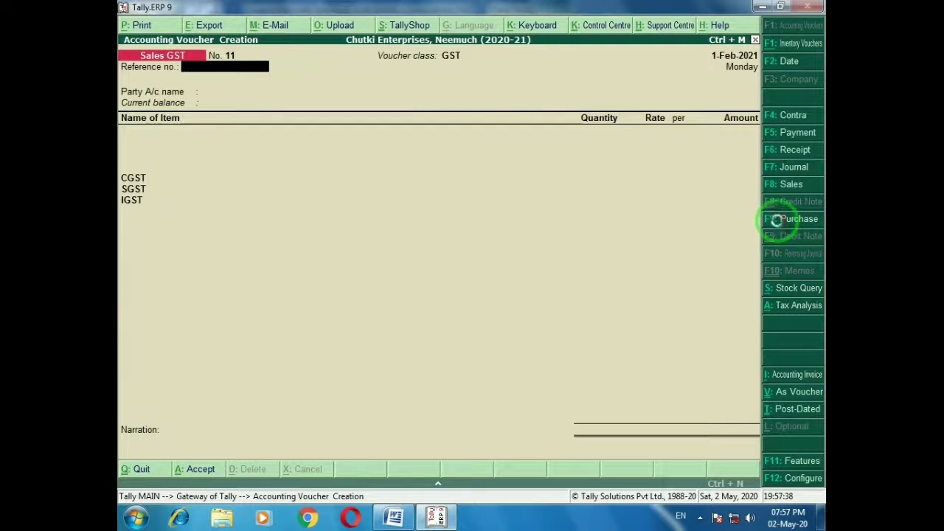
Switch the voucher type to Purchase GST, ready to choose its class
click(777, 220)
key(Down)
key(Return)
Open the Purchase GST voucher with class GST, invoice 31, and the Baramati supplier
key(Down)
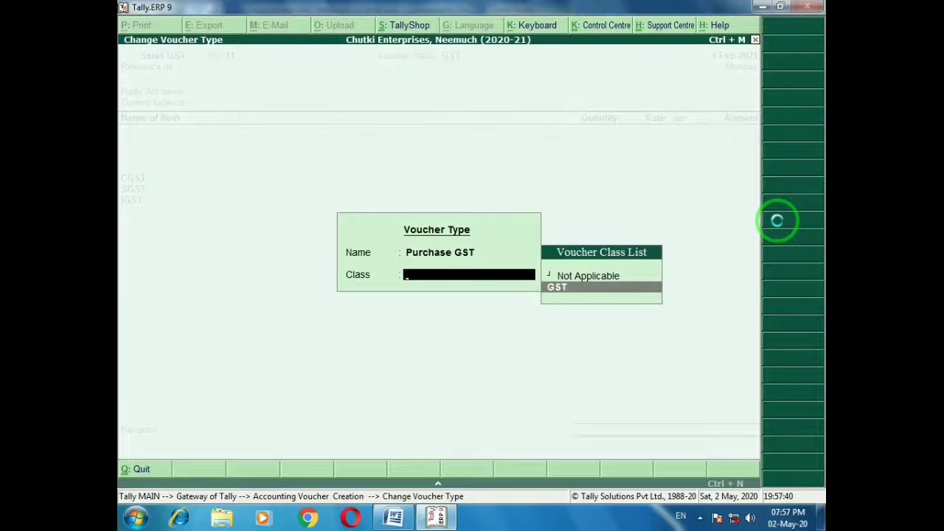
key(Return)
key(Return)
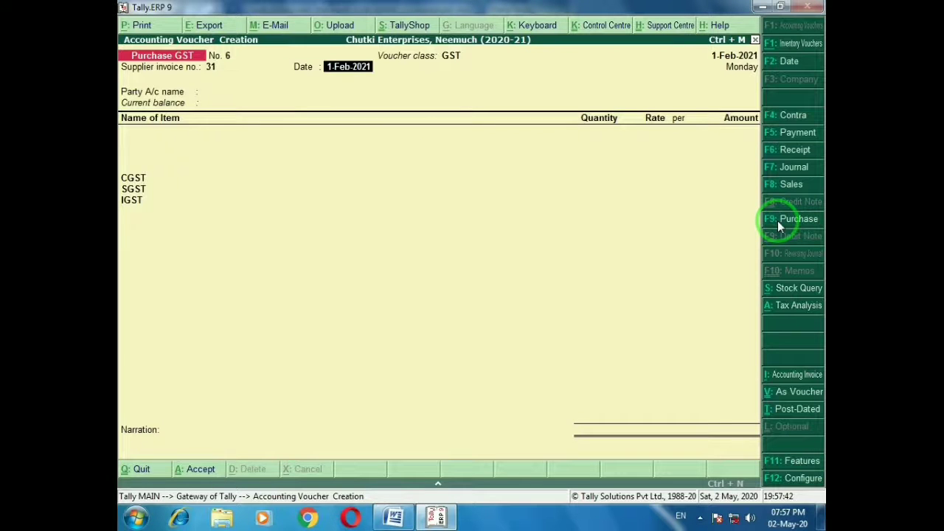
key(Return)
text(Shyam)
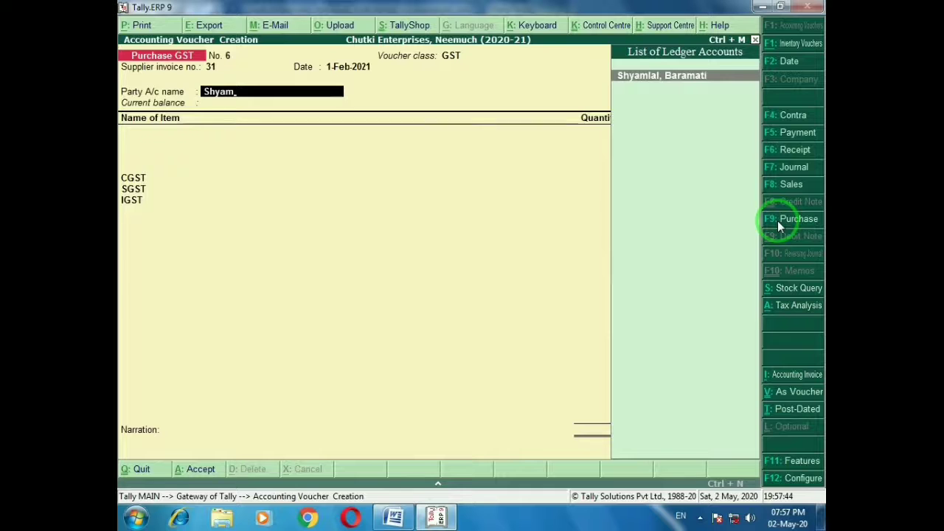
key(Return)
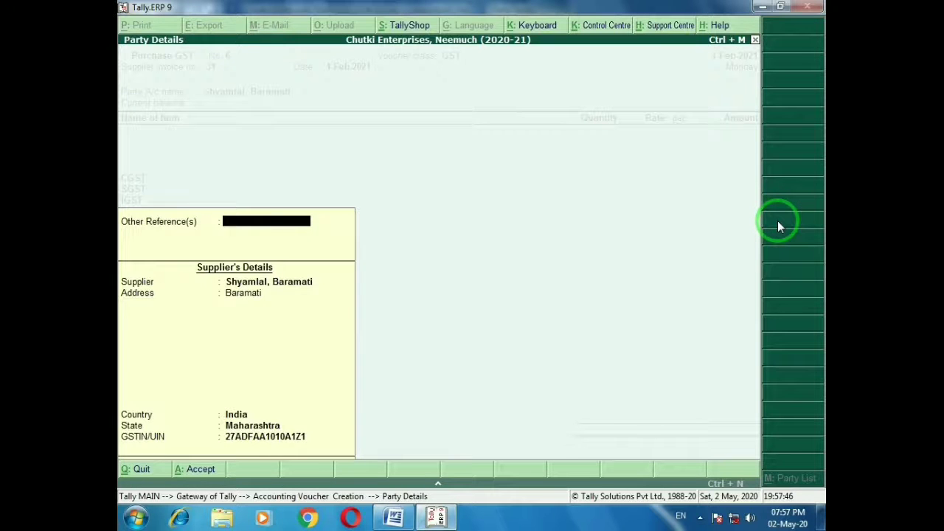
key(Return)
key(alt+Tab)
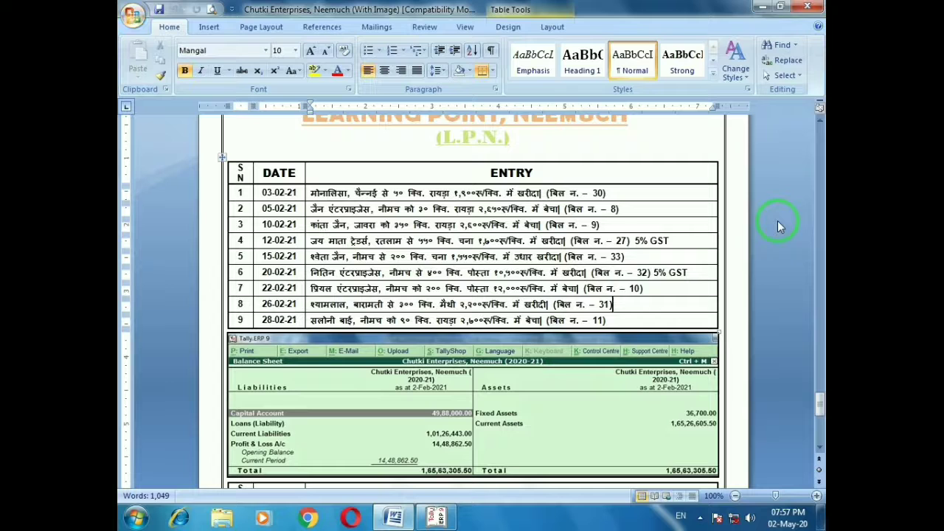
key(alt+Tab)
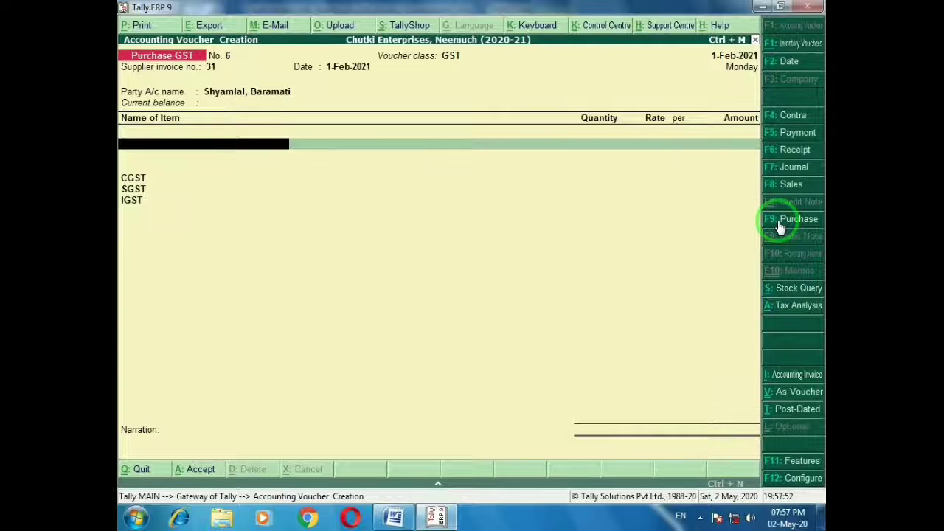
Add 300 Qtl Fenugreek at 2,200 and save purchase voucher No. 6 (₹6,93,000)
text(Me)
key(Return)
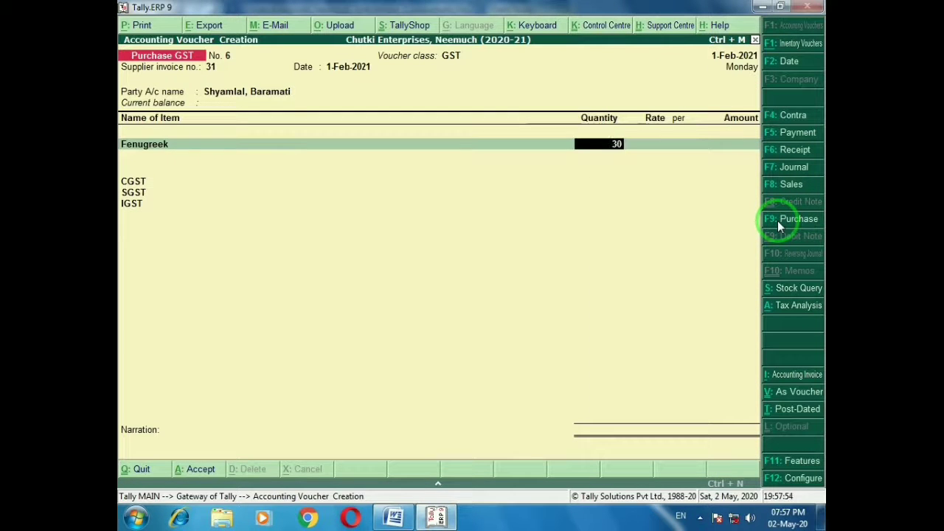
text(300)
key(Return)
text(2,)
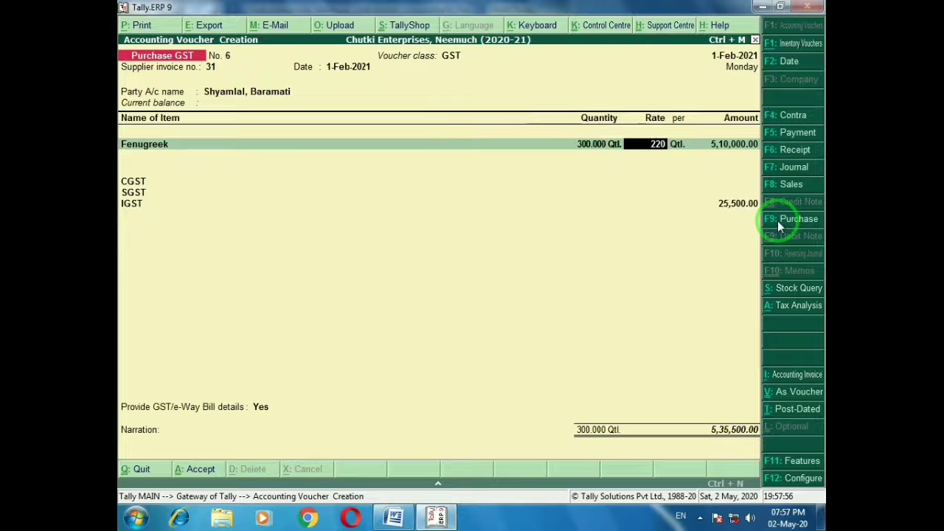
text(200)
key(Return)
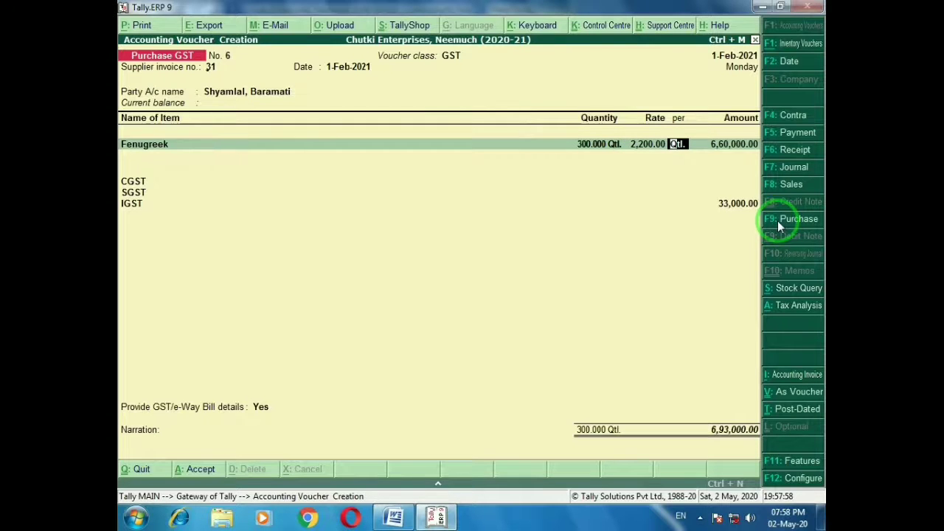
key(ctrl+a)
Mark row 9 on the Word question sheet and return to Tally
key(alt+Tab)
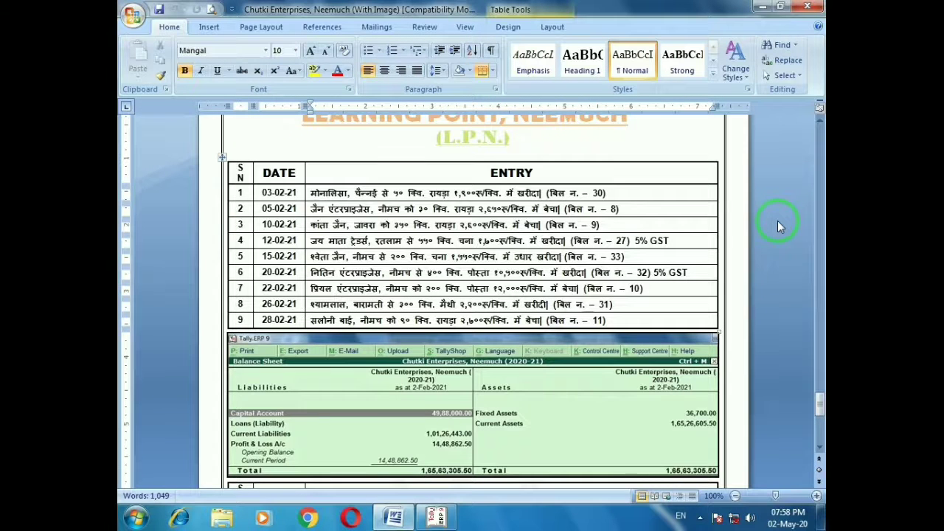
click(614, 320)
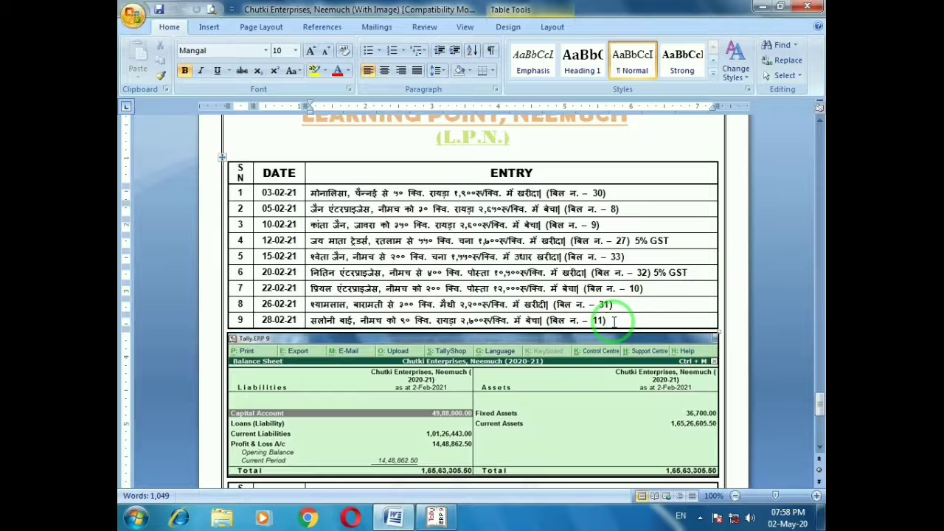
key(alt)
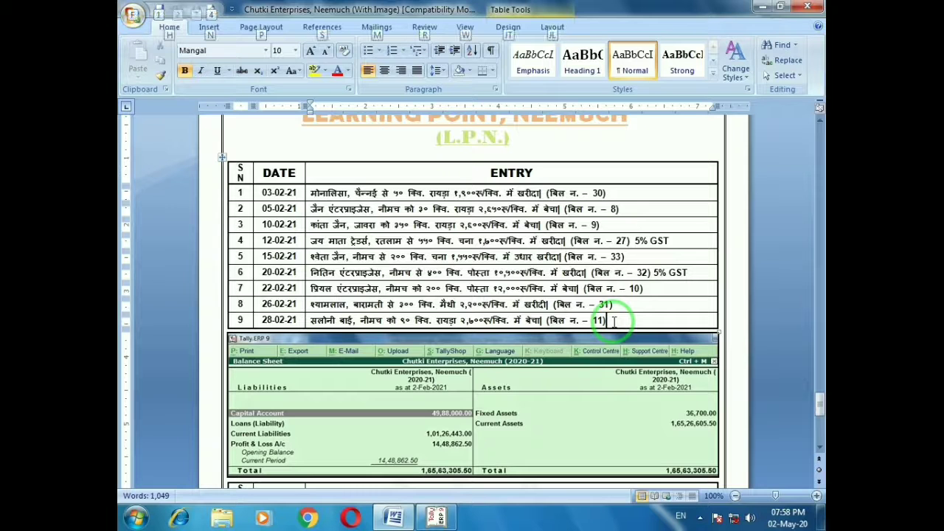
key(alt+Tab)
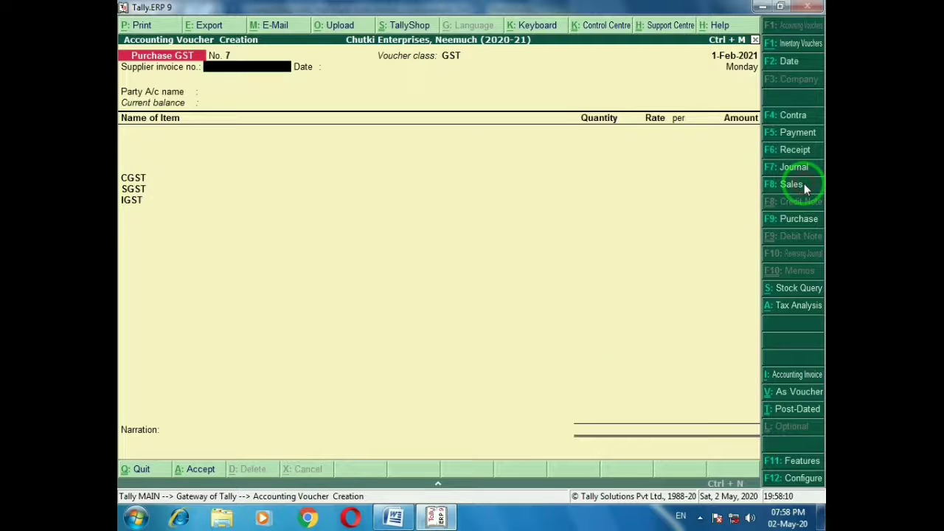
Open a Sales GST voucher with class GST and select the Neemuch customer as party
click(804, 188)
key(Down)
key(Return)
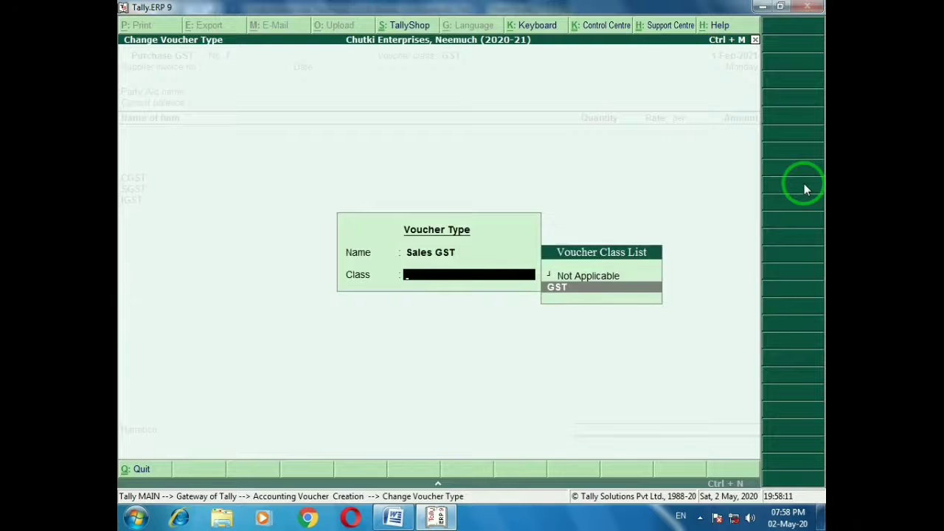
key(Return)
key(Return)
text(Salo)
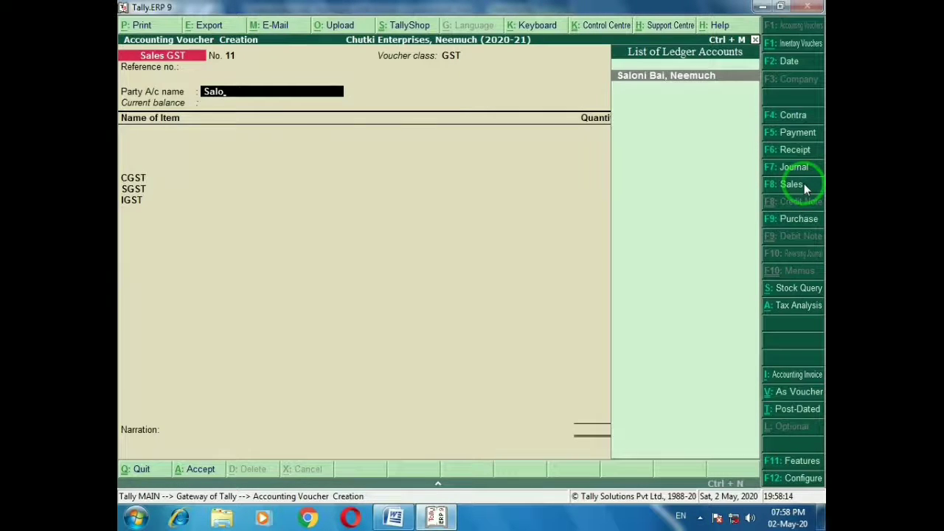
key(Return)
key(ctrl+a)
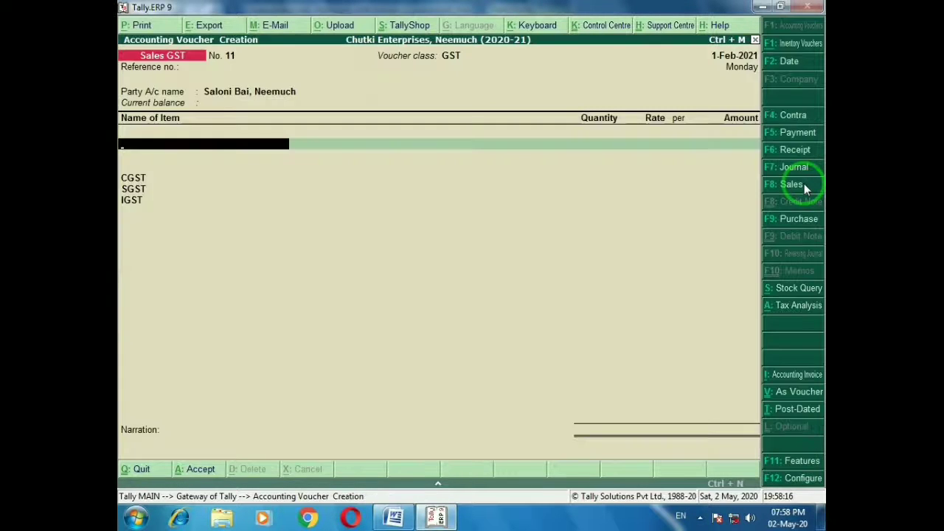
key(alt+Tab)
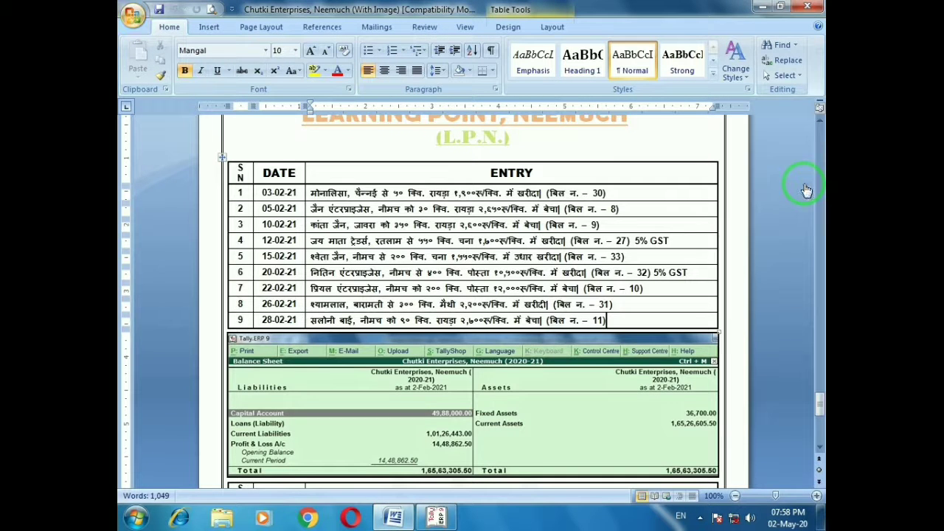
key(alt+Tab)
Add 90 Qtl Mustard (Rayda) at 2,700 and save sales voucher No. 11 (₹2,55,150)
text(Ra)
key(Return)
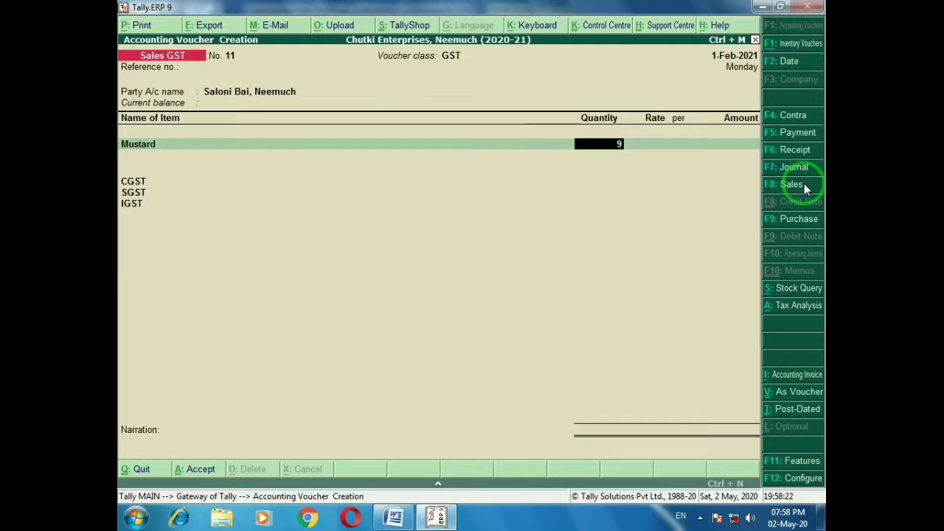
text(90)
key(Return)
text(700)
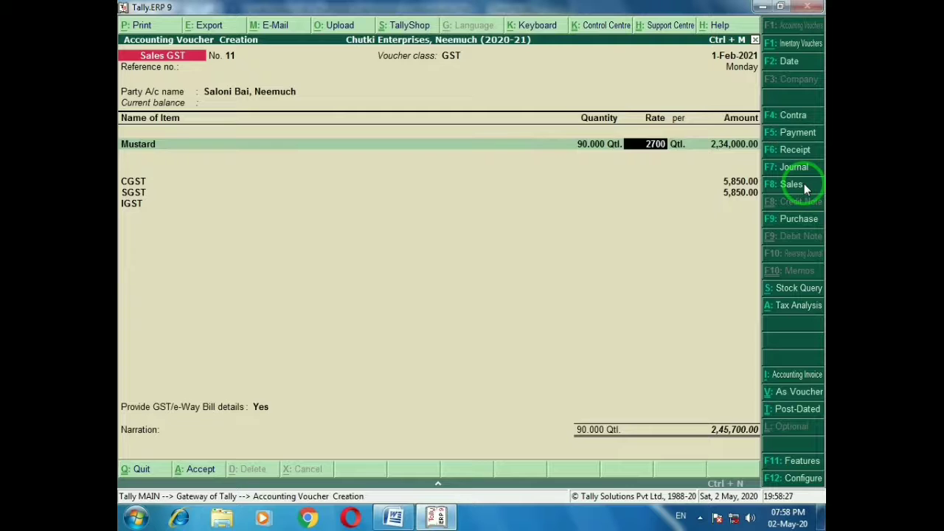
key(Return)
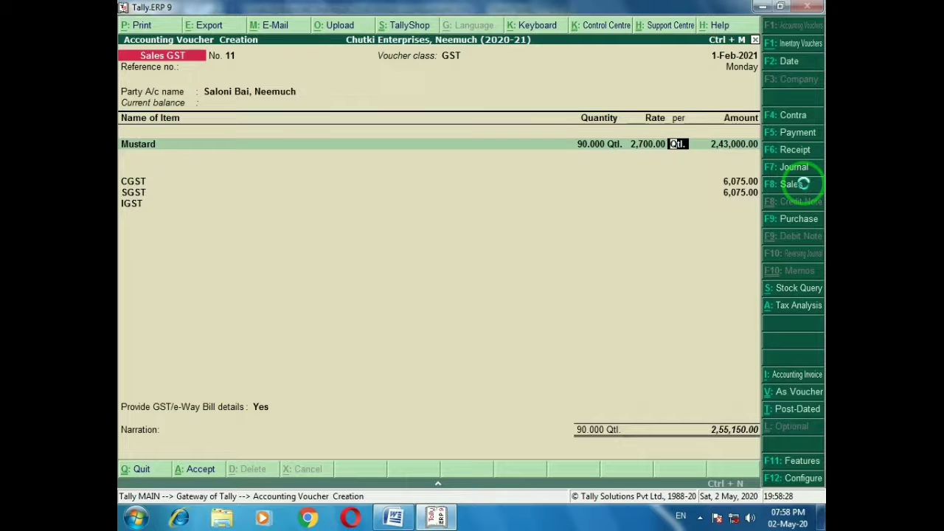
key(ctrl+a)
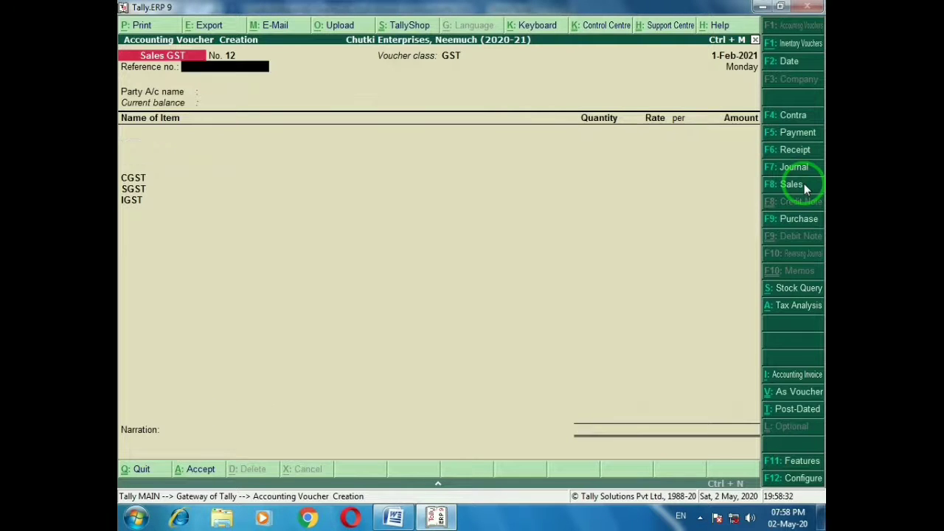
key(alt+Tab)
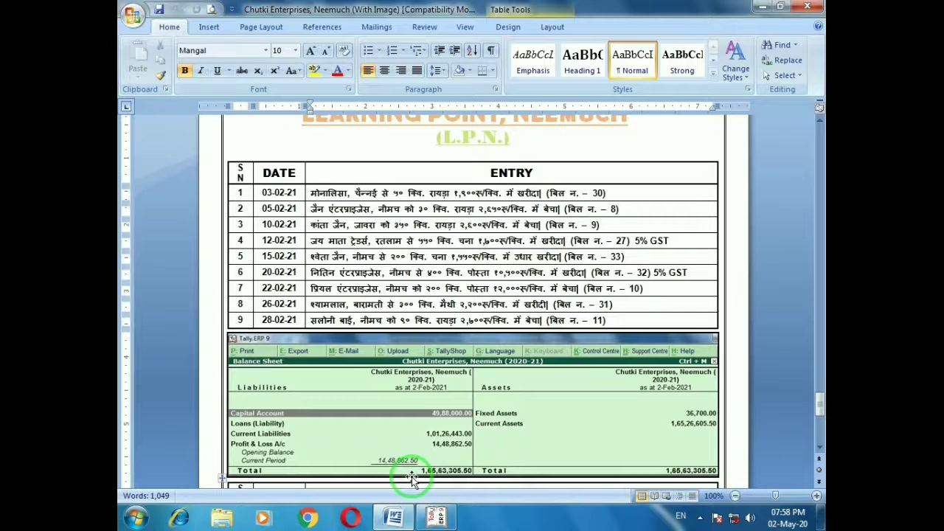
Quit voucher entry and check the Balance Sheet total of ₹1,65,63,305.50 against the answer
key(alt+Tab)
key(Escape)
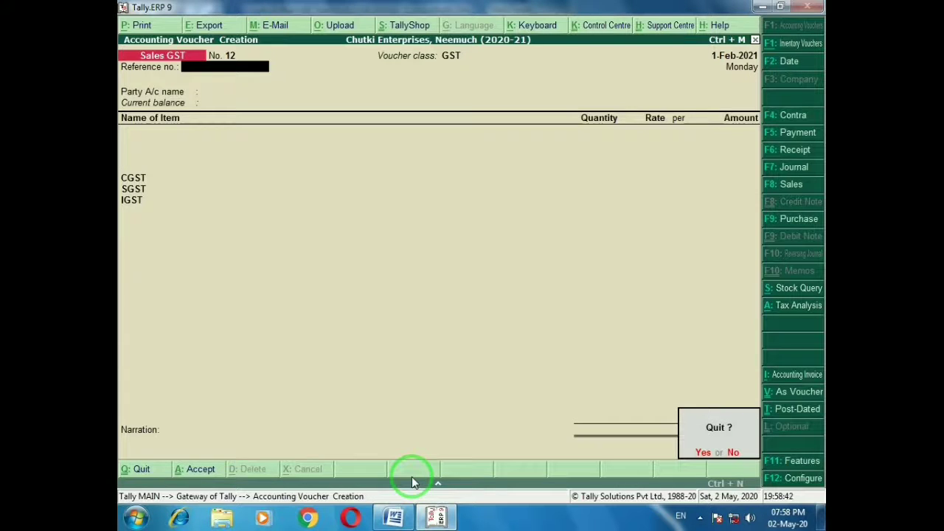
key(y)
key(b)
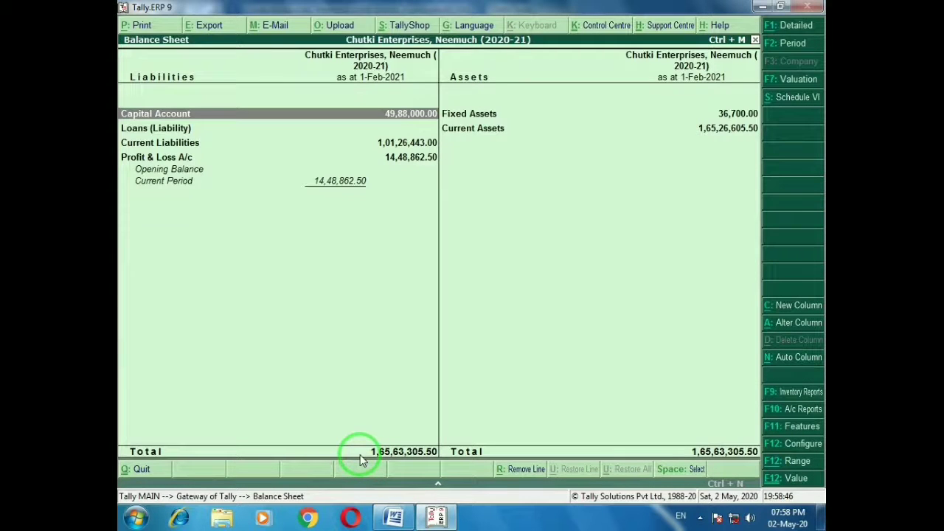
key(alt+Tab)
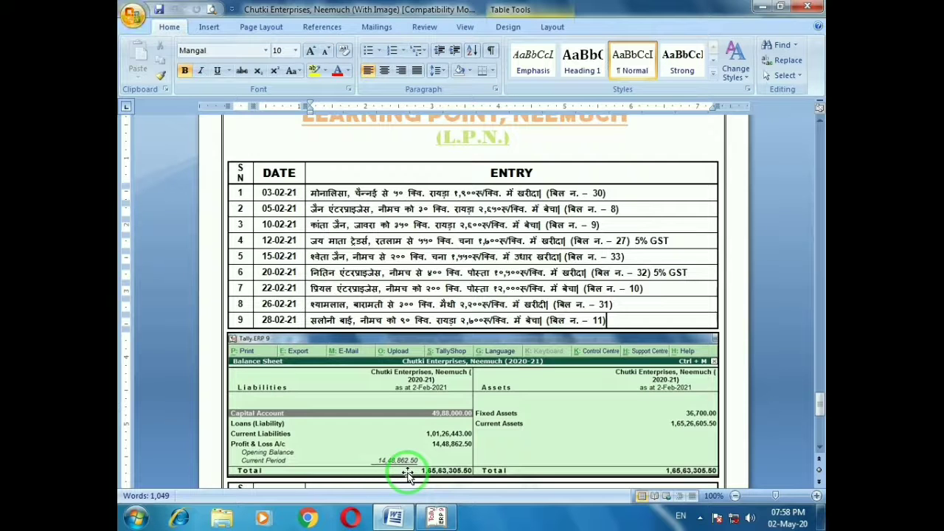
key(alt+Tab)
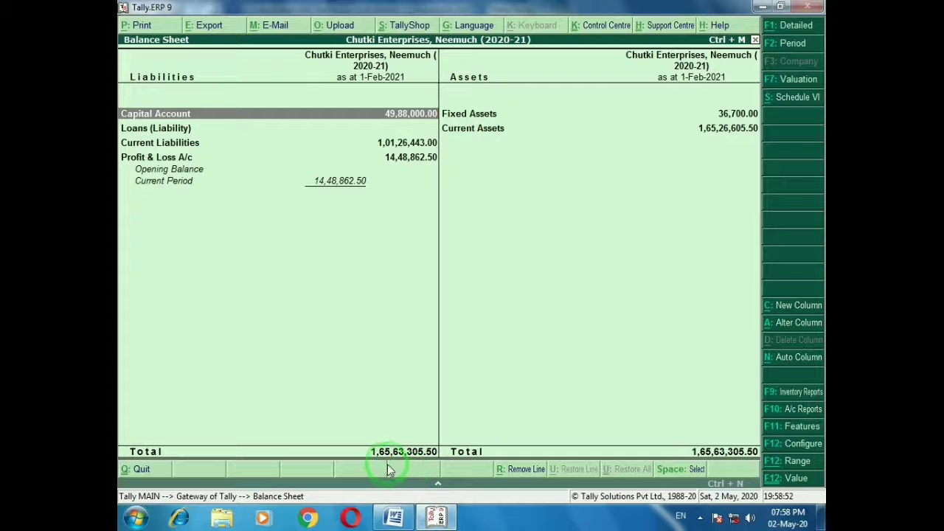
Scroll the question sheet to the March entries table and mark entry 1
key(alt+Tab)
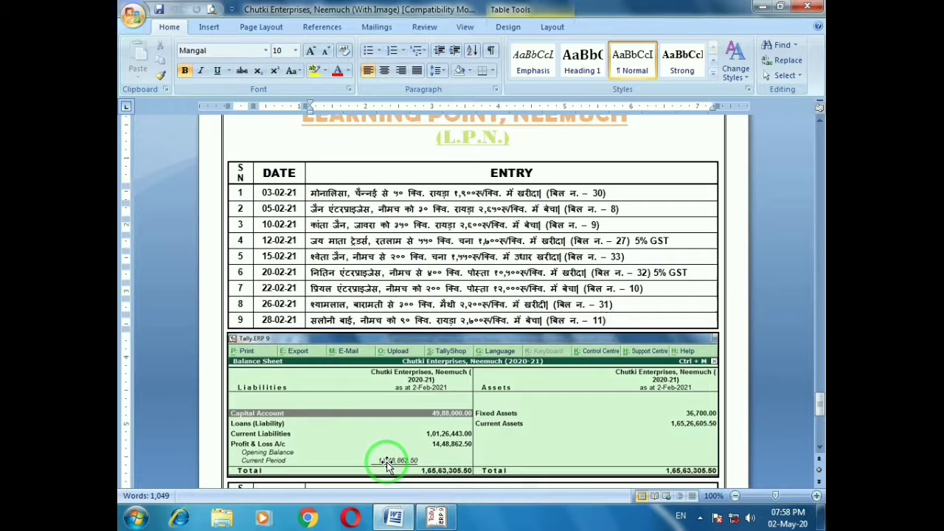
click(819, 447)
scroll(819, 449, down, 7)
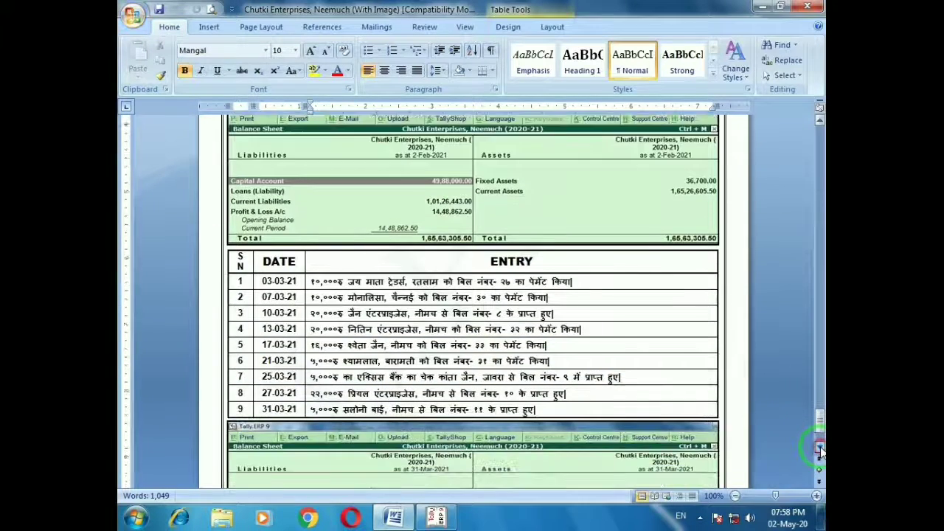
scroll(819, 449, down, 3)
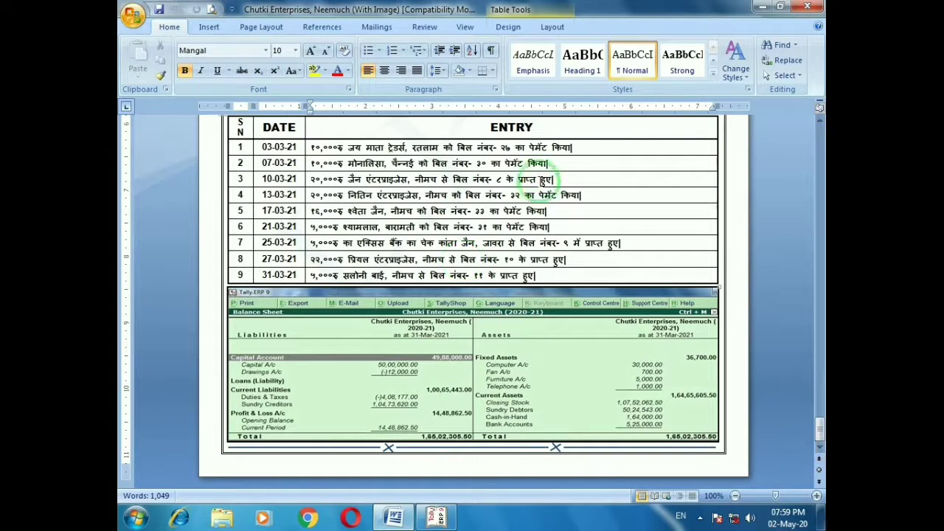
click(586, 155)
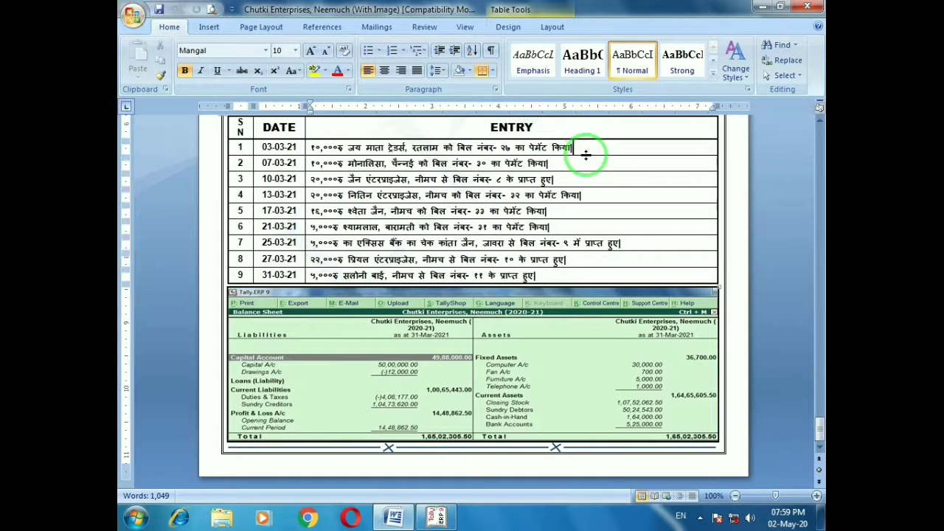
Reopen voucher entry from the Balance Sheet and set the date to 1-Mar-2021
key(alt+Tab)
key(Escape)
key(Escape)
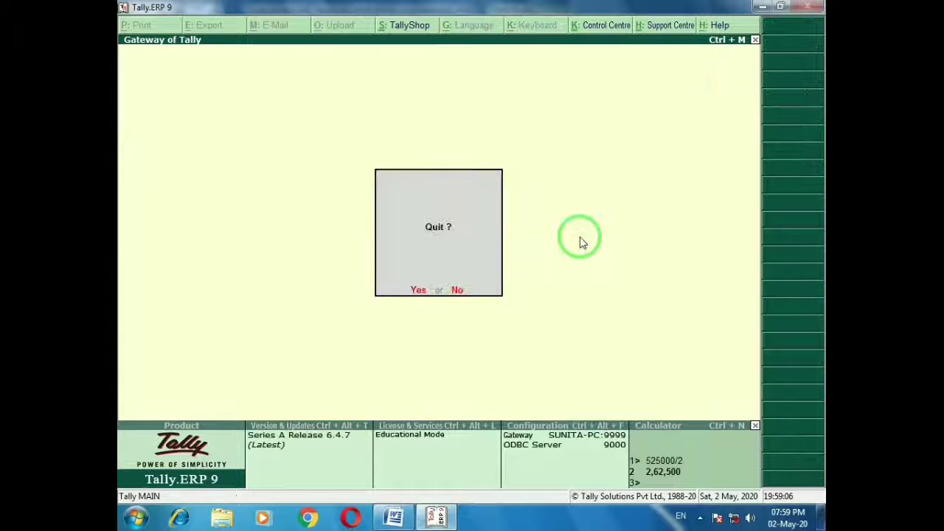
key(n)
key(v)
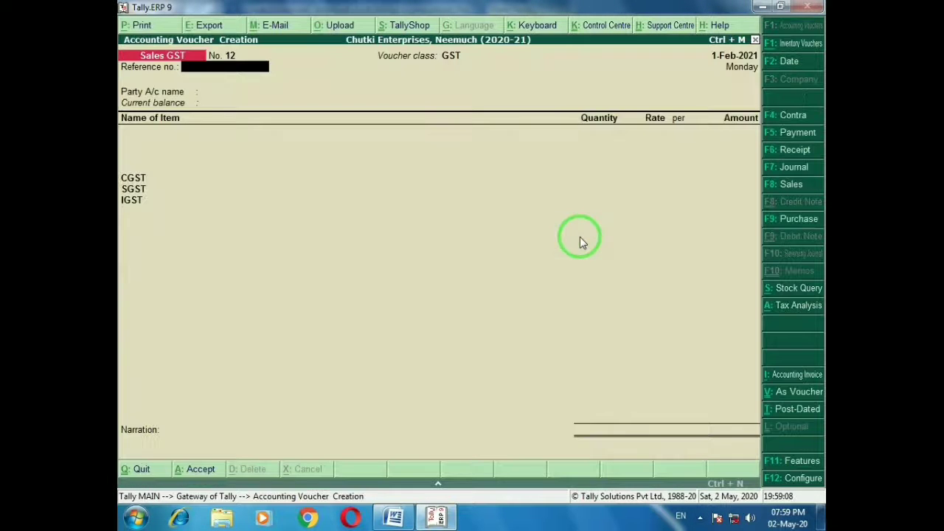
key(F2)
text(1-3)
key(Return)
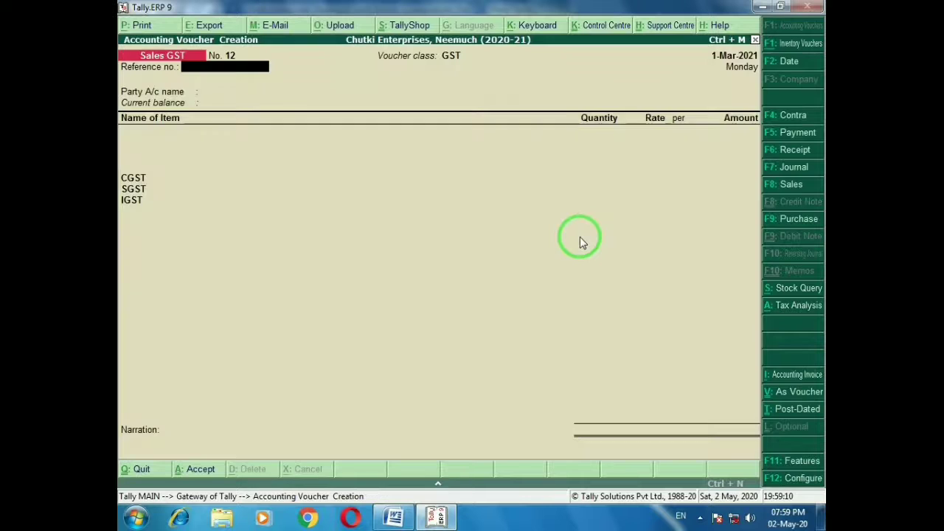
key(alt+Tab)
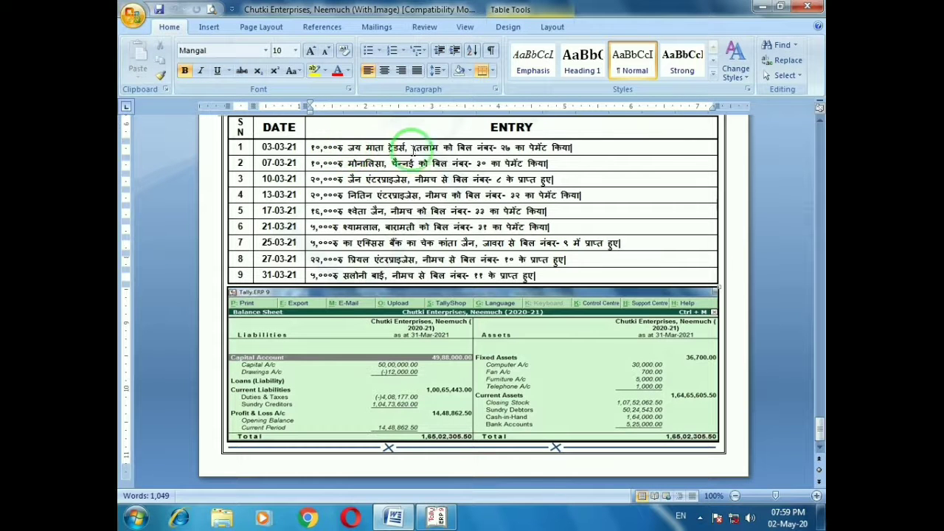
click(591, 149)
key(alt+Tab)
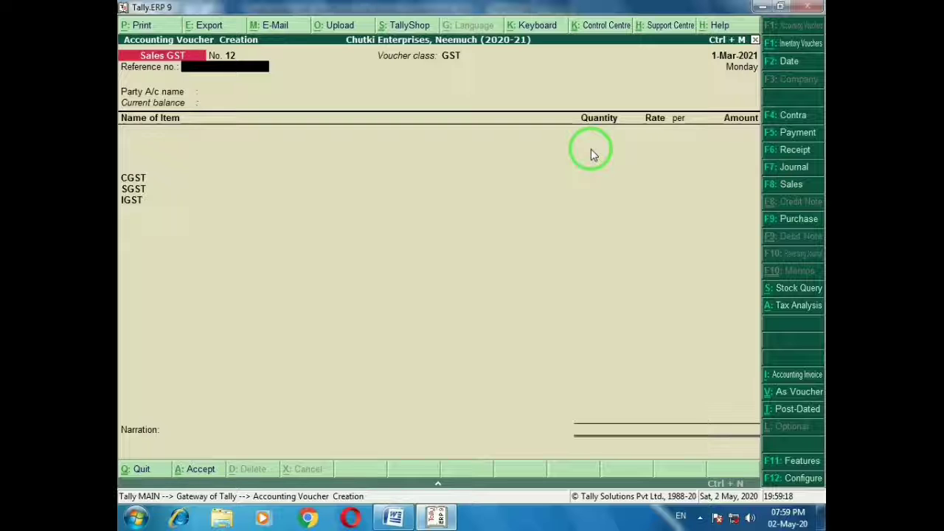
Record payment 23: ₹10,000 cash to Jay Mata Traders, Ratlam against bill 27
key(F5)
text(Jay)
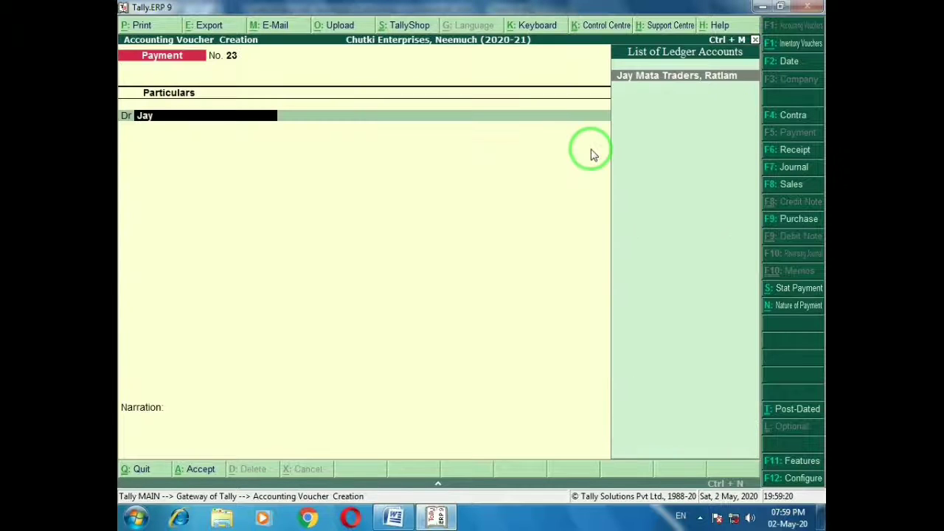
key(Return)
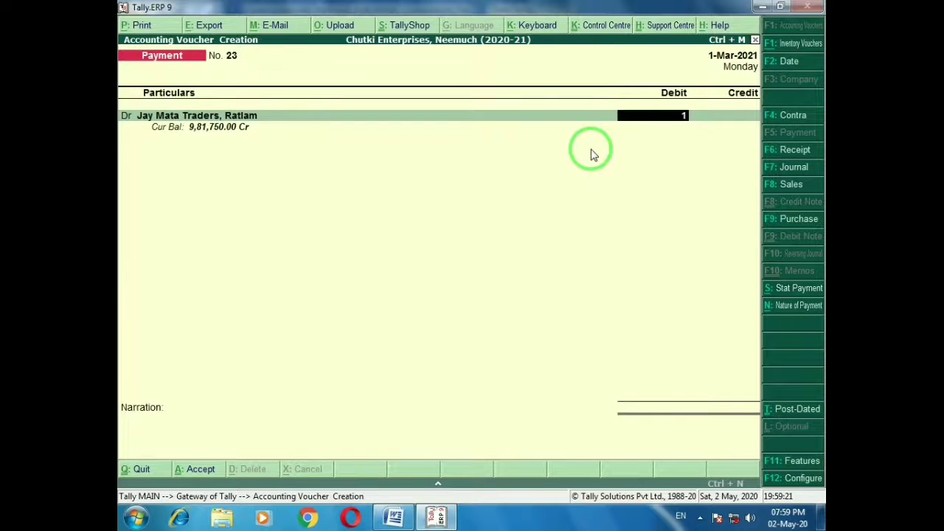
key(Return)
key(alt+Tab)
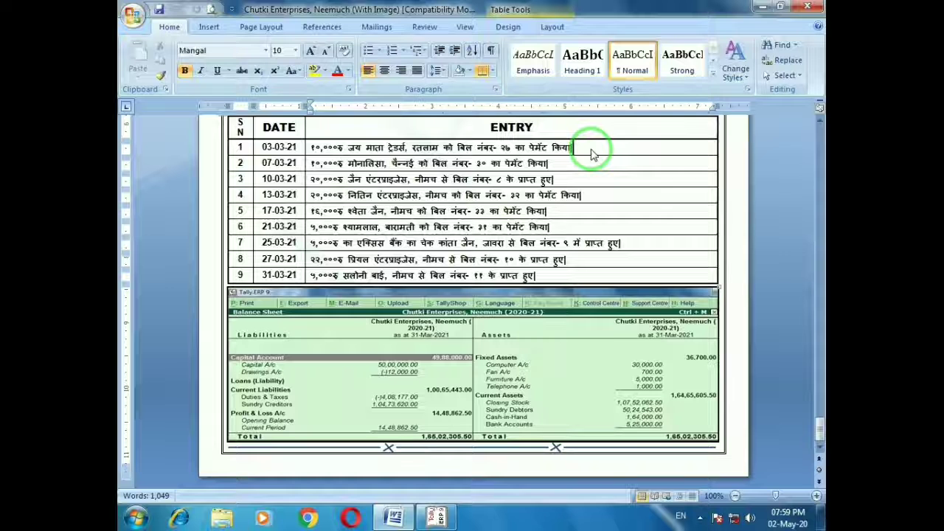
key(alt+Tab)
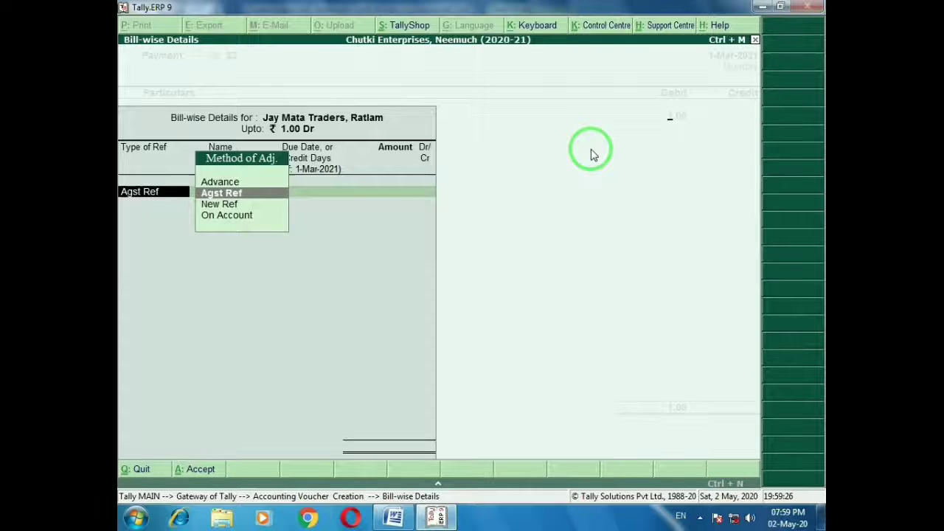
key(Escape)
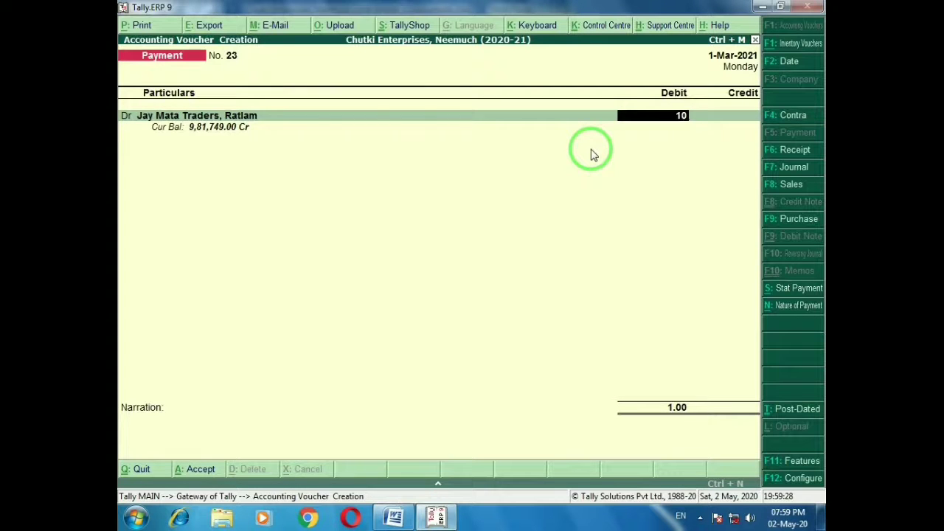
key(Return)
key(Return)
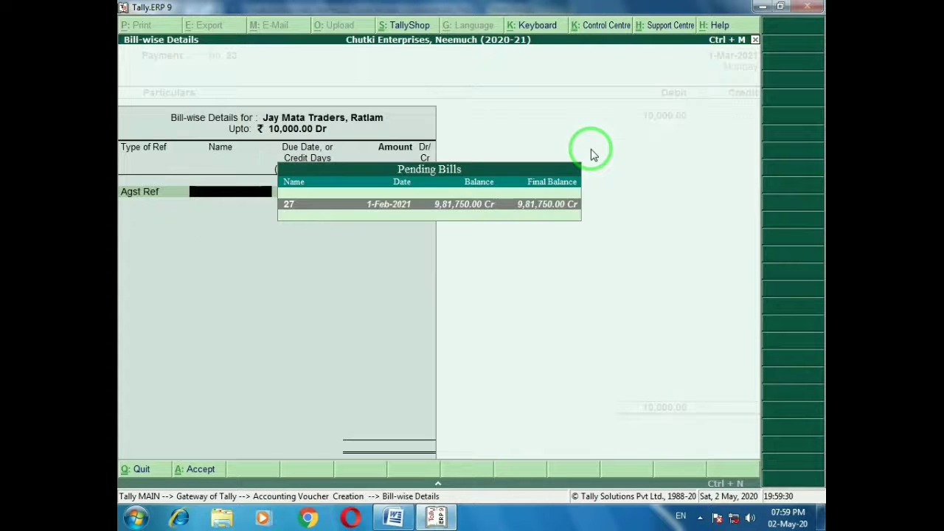
key(Return)
key(Return)
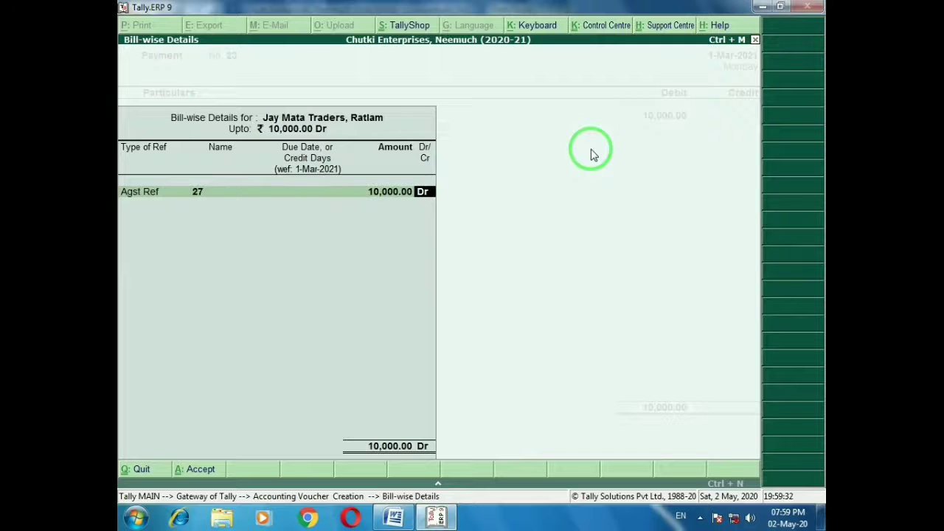
key(Return)
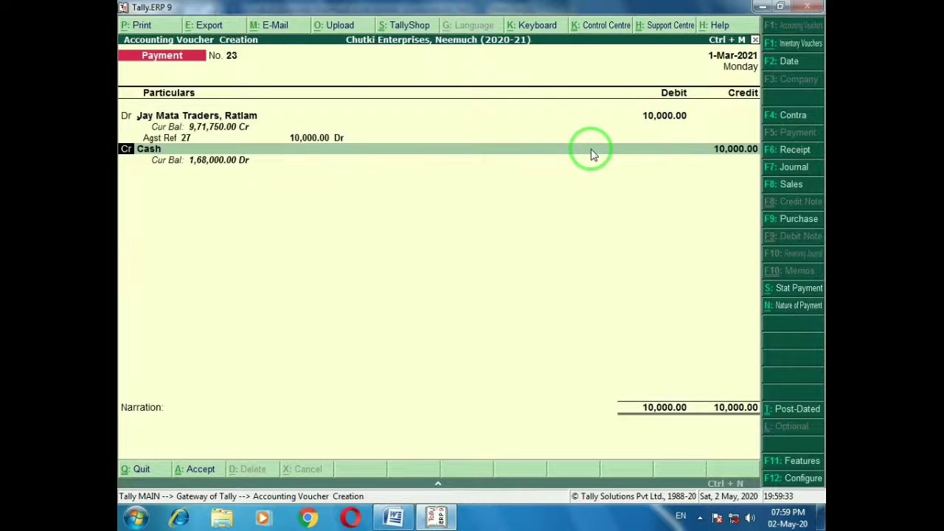
key(ctrl+a)
Review saved payment voucher 23, then return to new voucher 24
key(alt+Tab)
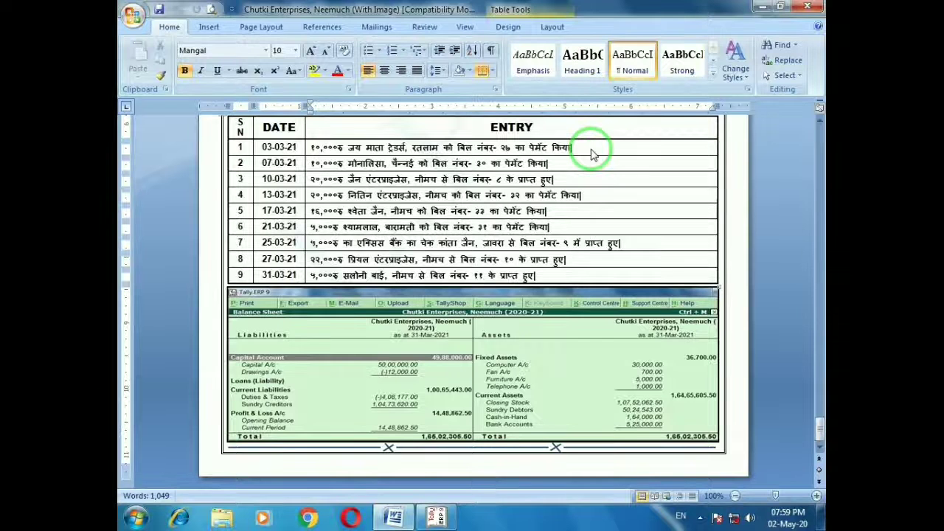
key(alt+Tab)
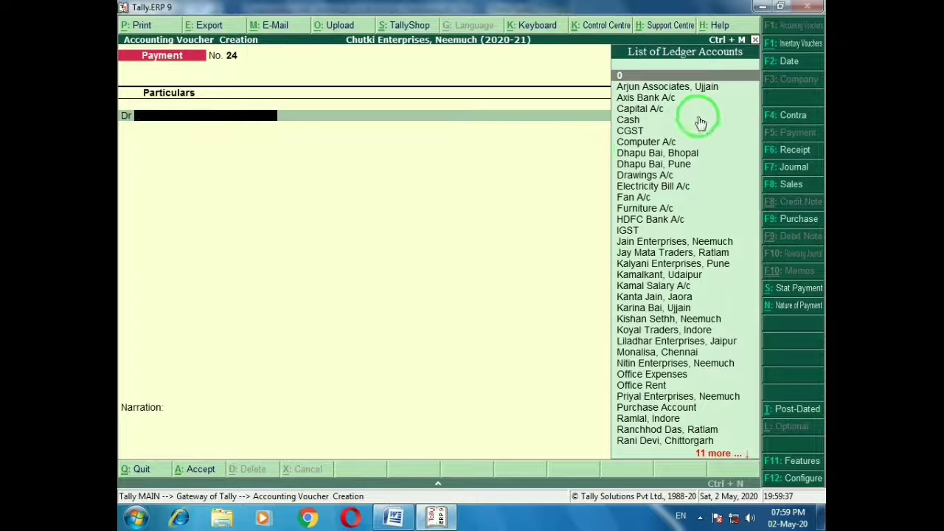
key(Page_Up)
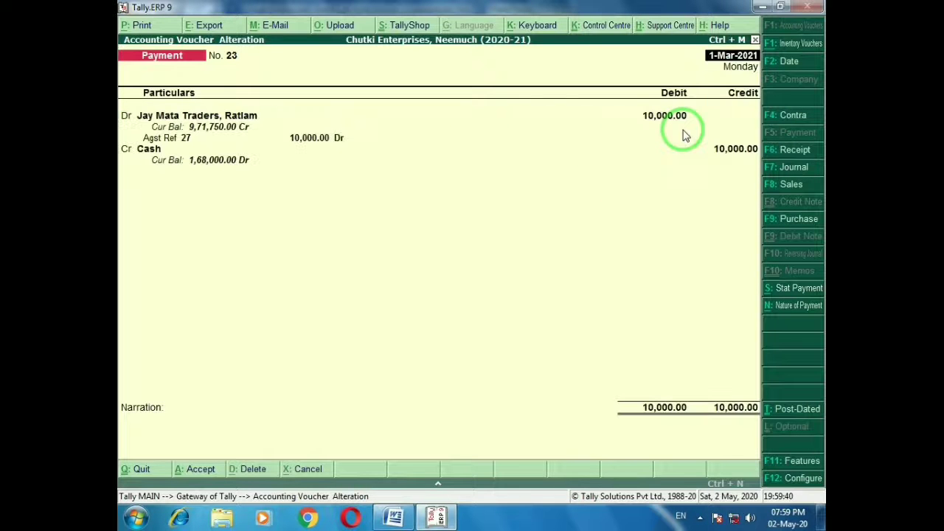
key(Page_Down)
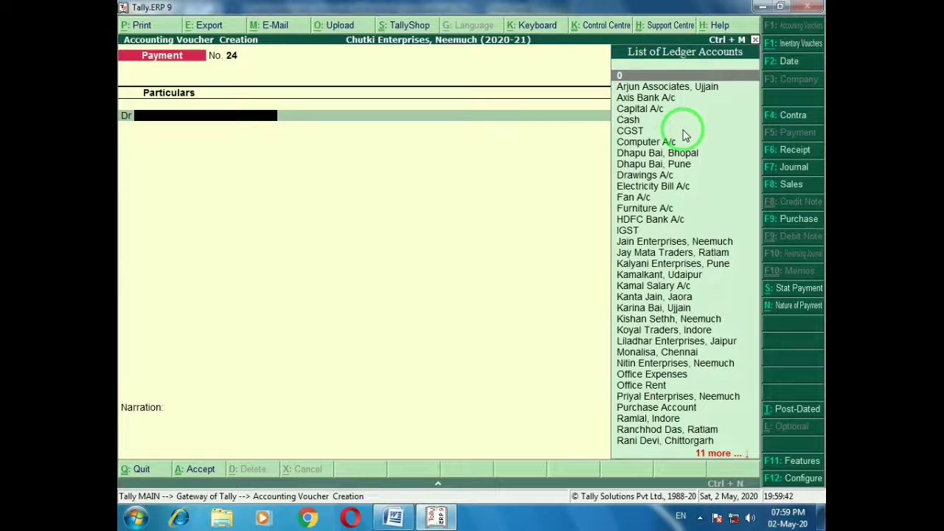
key(Page_Up)
key(Page_Down)
key(alt+Tab)
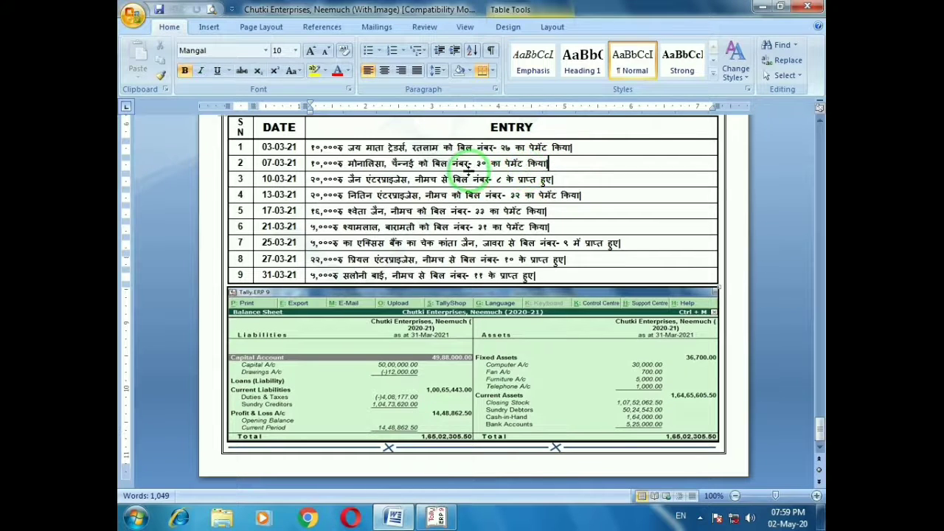
Record payment 24: ₹10,000 cash to the Chennai party against bill 30, and save
click(562, 161)
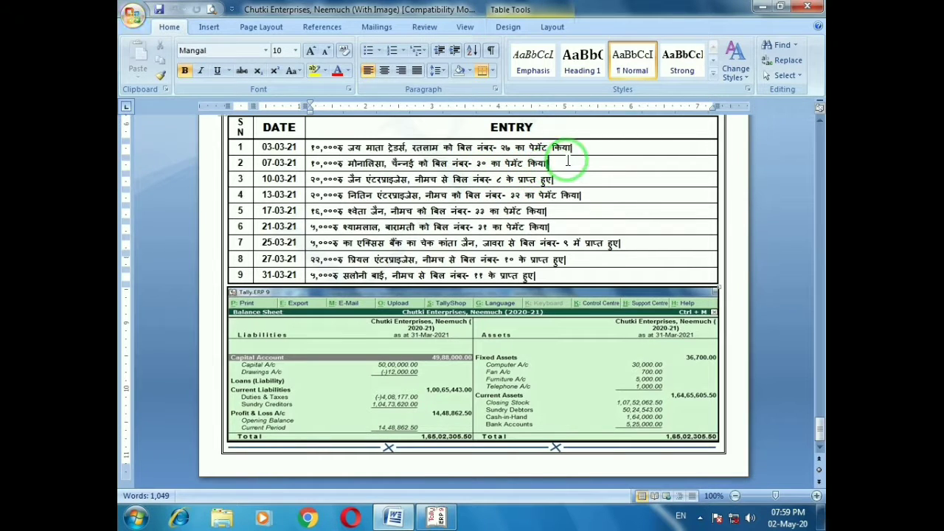
key(alt+Tab)
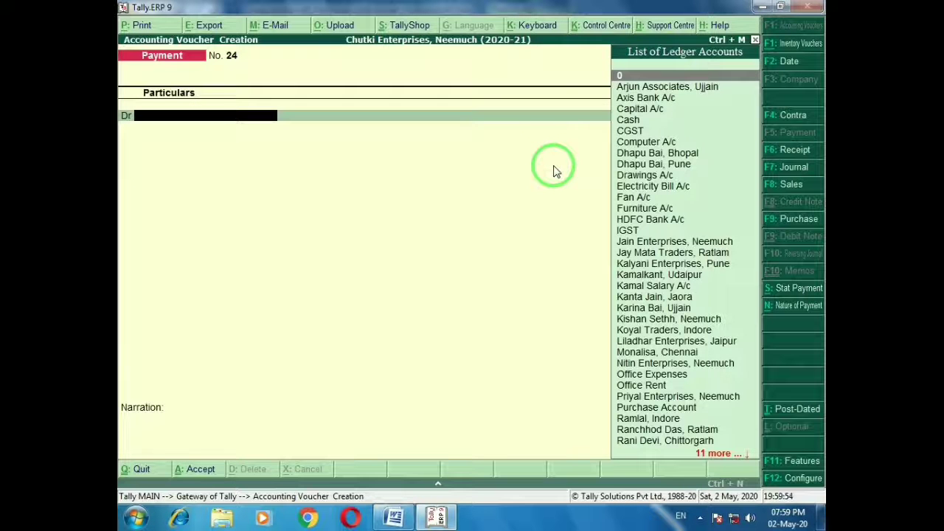
text(Mona)
key(Return)
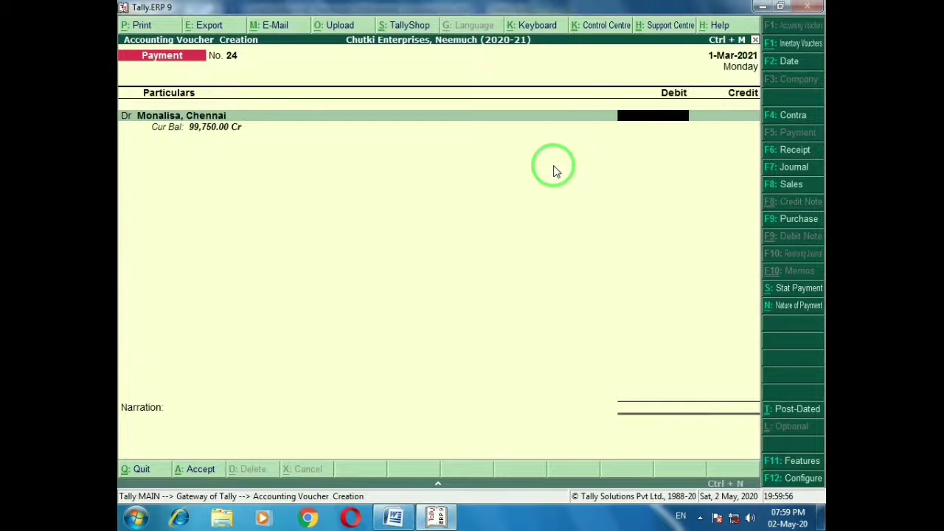
key(alt+Tab)
key(alt+Tab)
text(1)
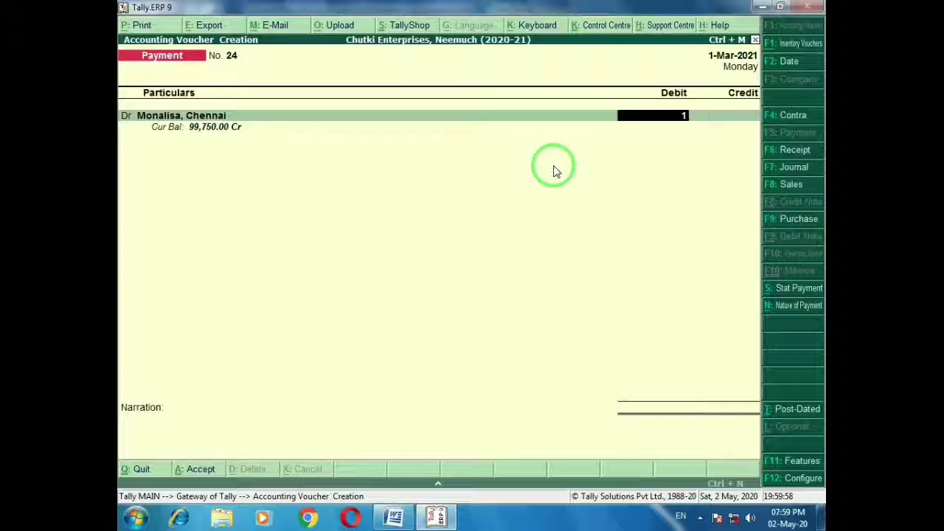
text(0000)
key(Return)
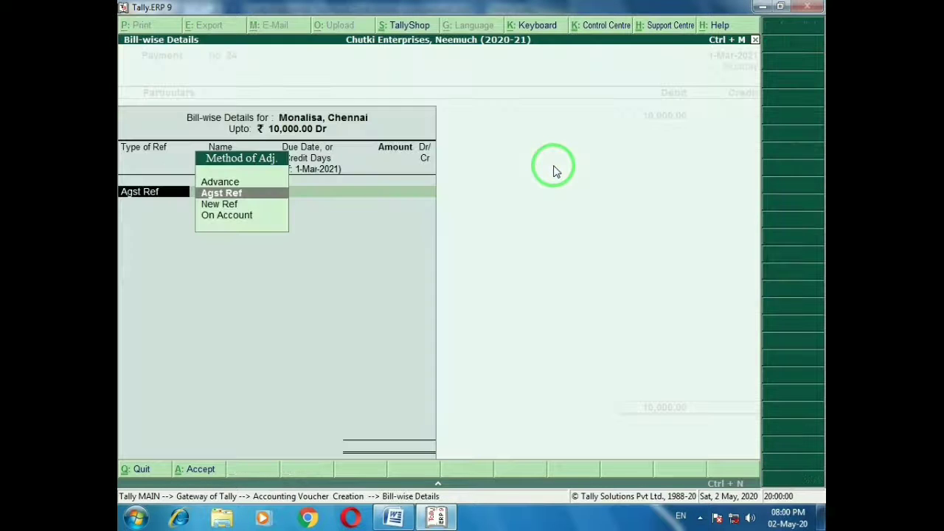
key(Return)
key(Return)
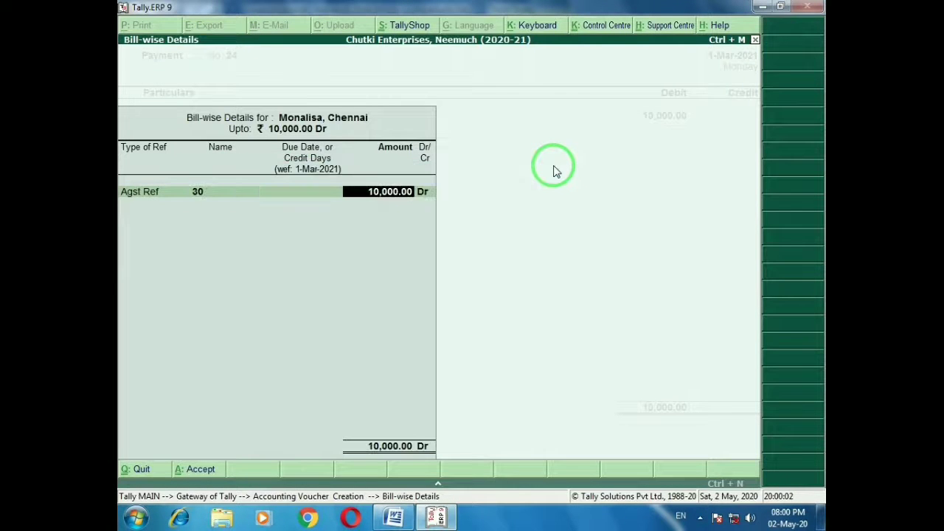
key(Return)
key(Return)
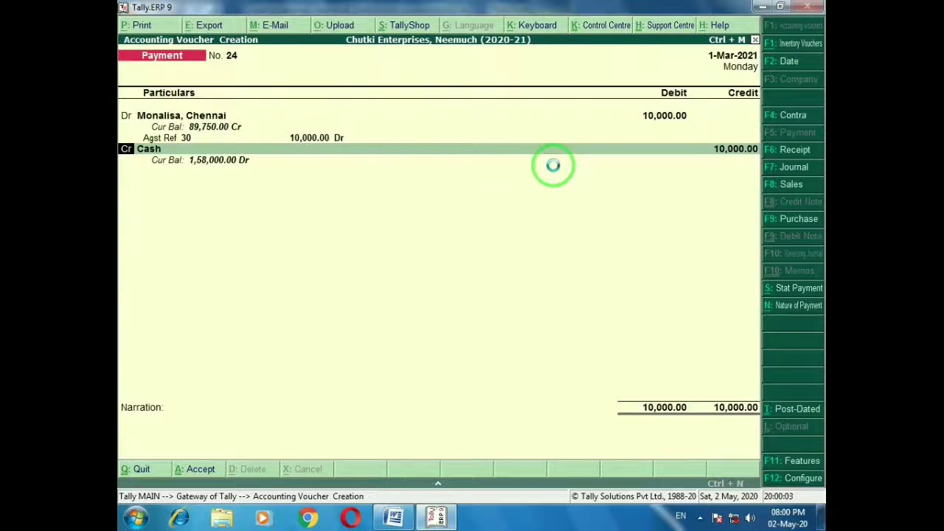
key(ctrl+a)
key(alt+Tab)
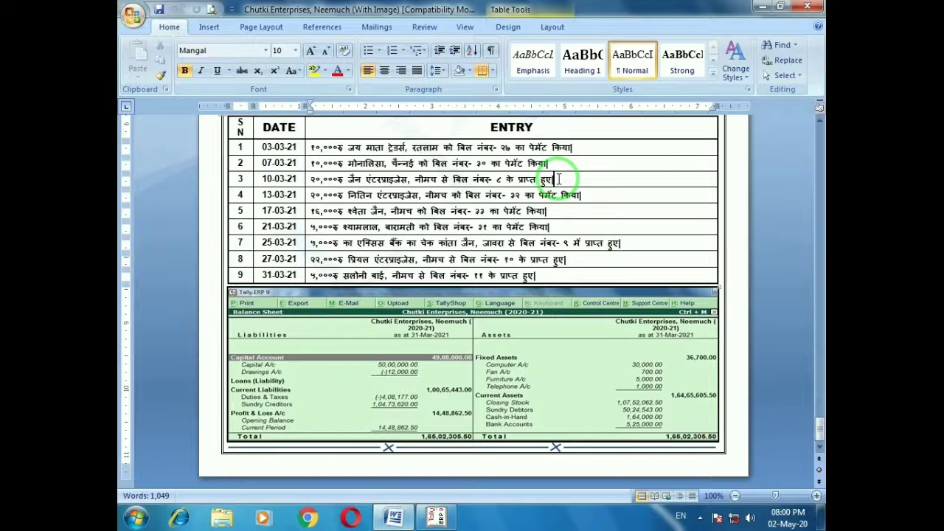
Save receipt 8: ₹20,000 cash from Jain Enterprises, Neemuch against bill 8; mark entry 4
key(alt+Tab)
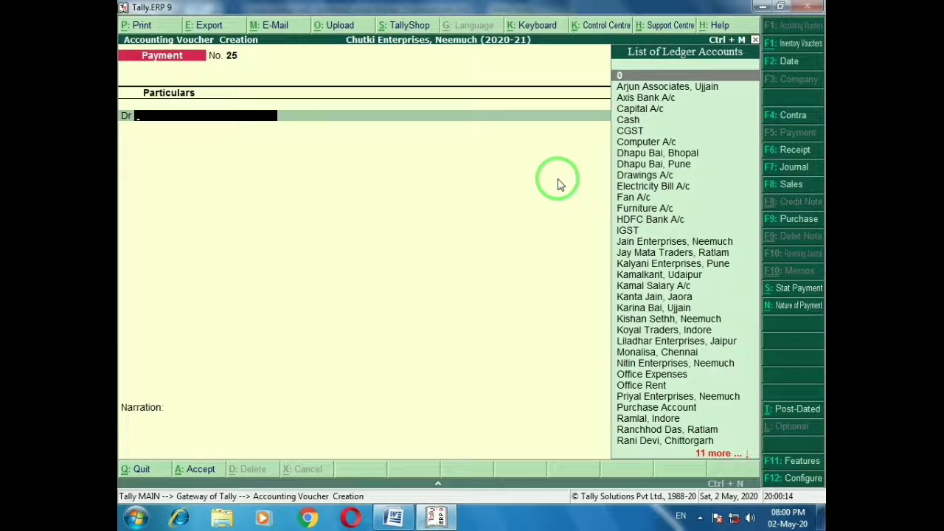
key(F6)
text(jai)
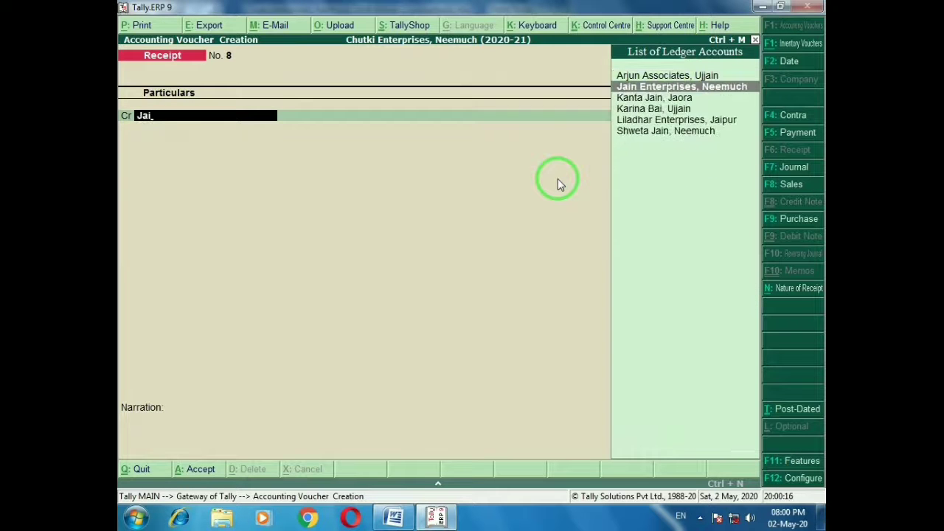
key(Return)
key(alt+Tab)
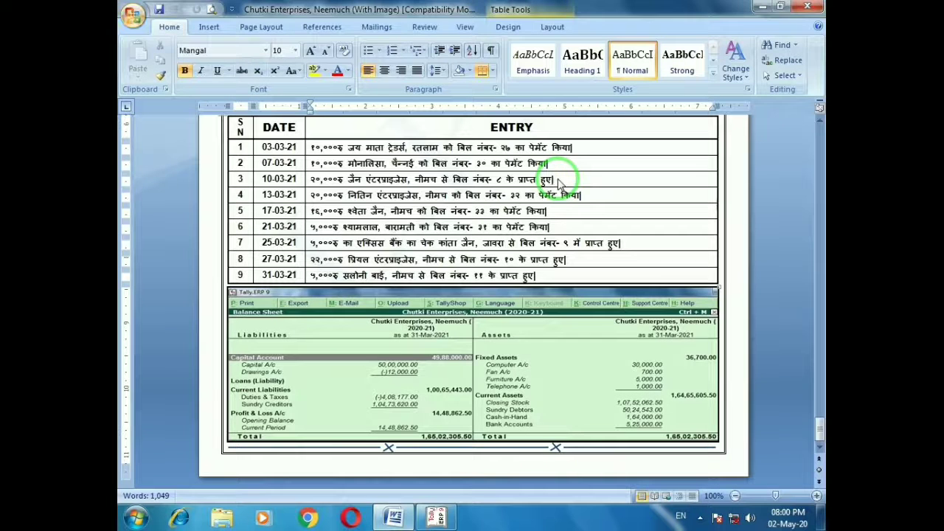
key(alt+Tab)
text(20,000)
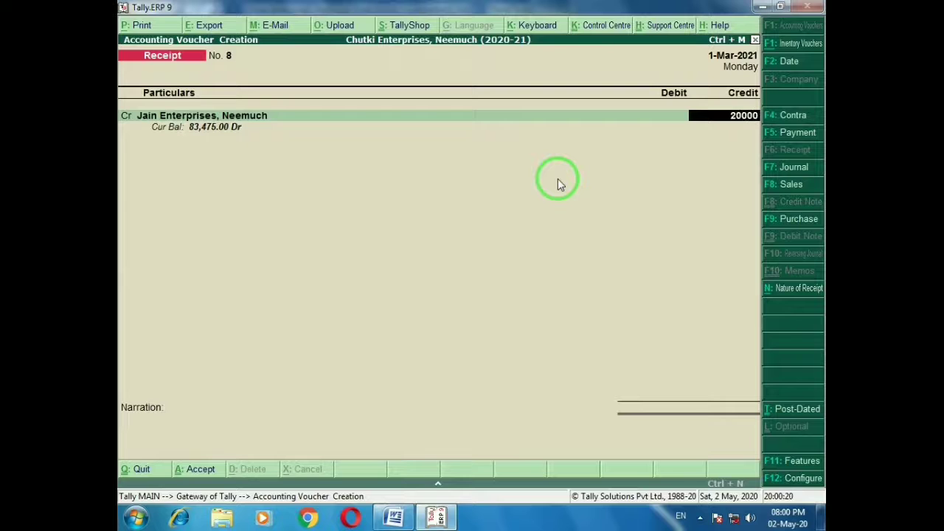
key(Return)
key(Return)
key(Return)
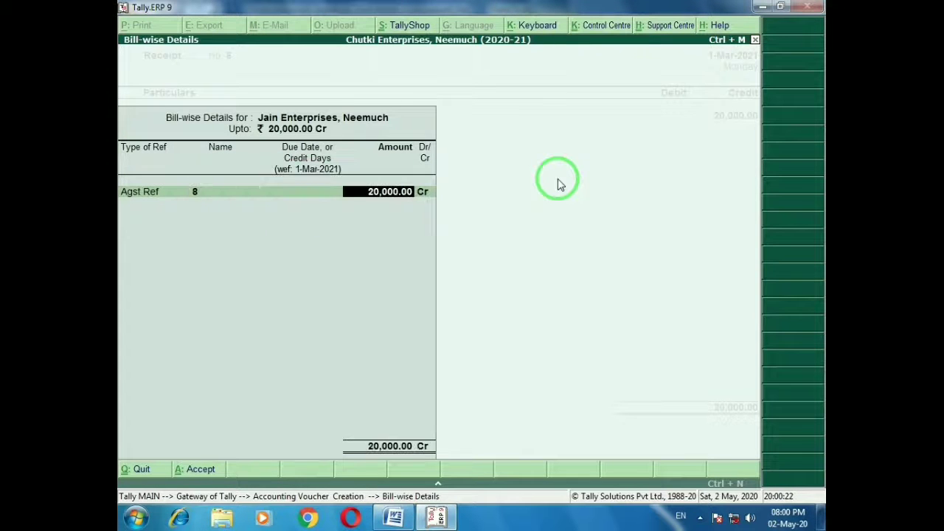
key(Return)
key(Return)
key(ctrl+a)
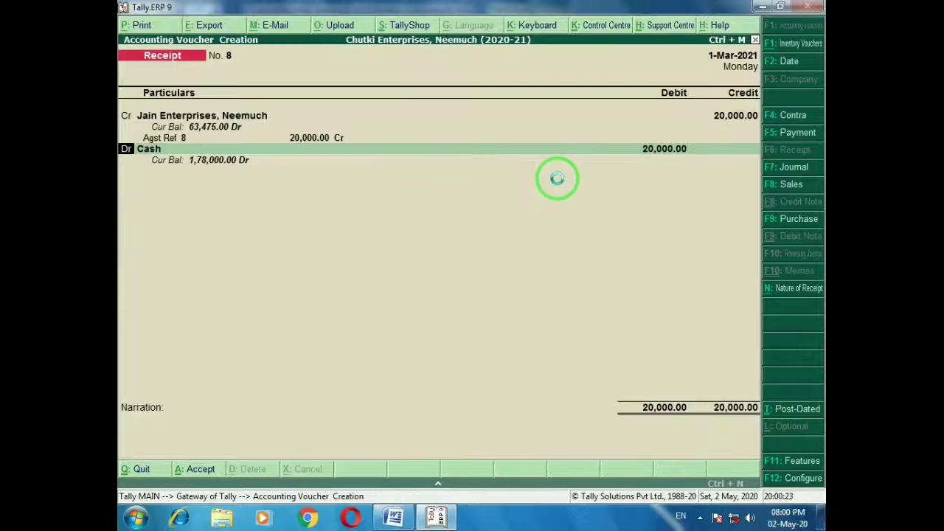
key(alt+Tab)
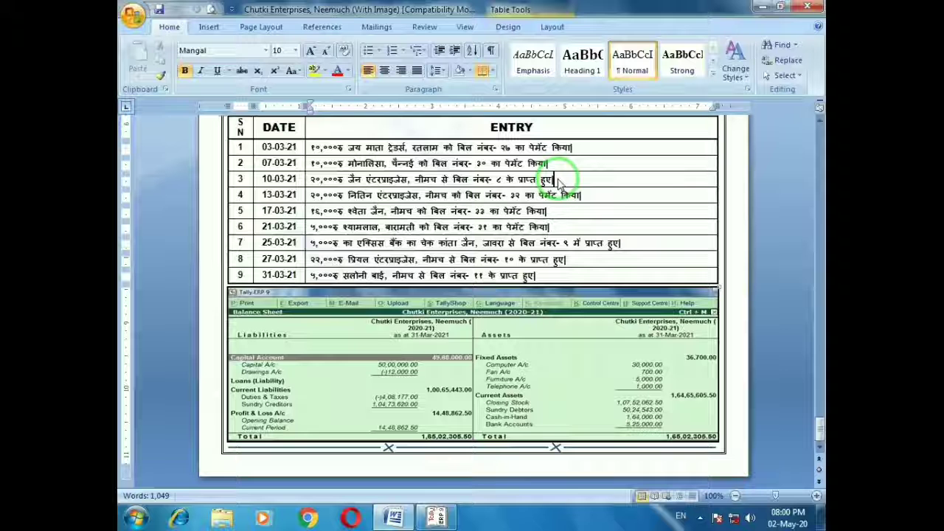
click(588, 198)
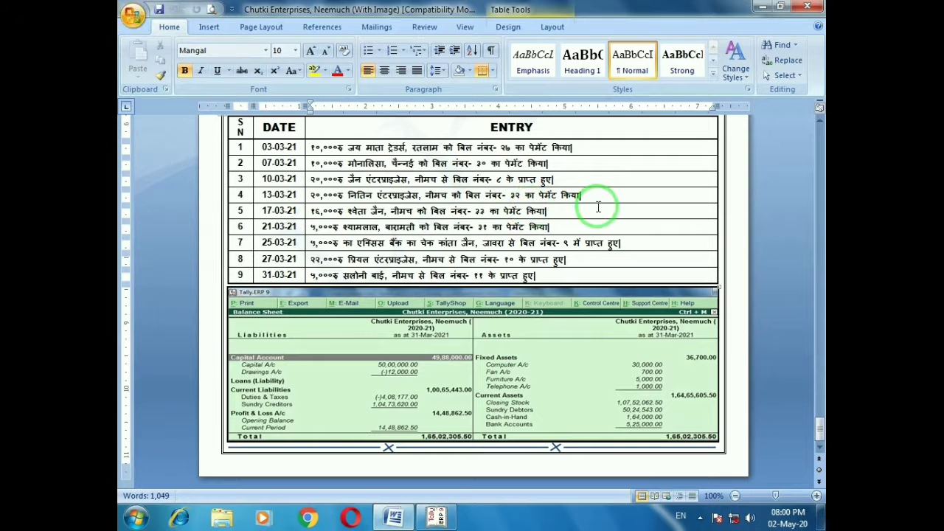
Save cash payment voucher 25 of 20,000 to Nitin Enterprises, Neemuch against an existing bill
key(alt+Tab)
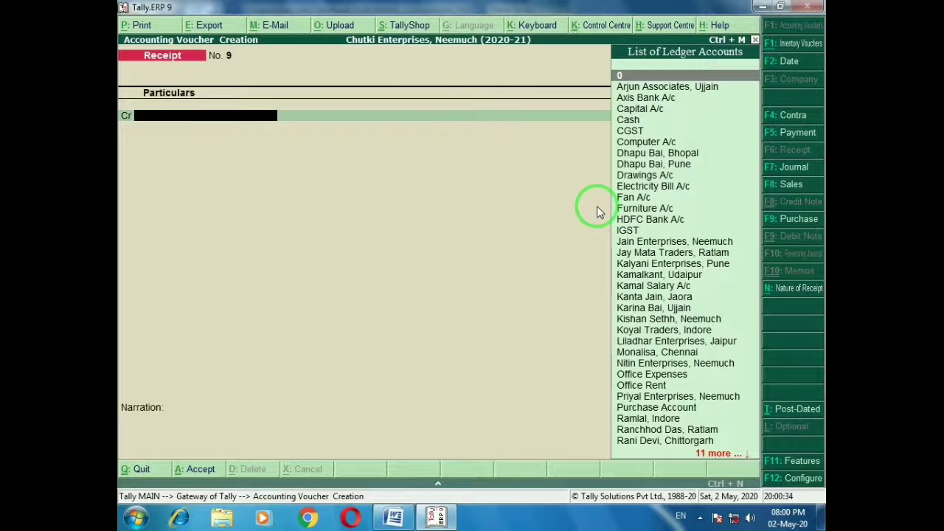
key(F5)
text(Nitin)
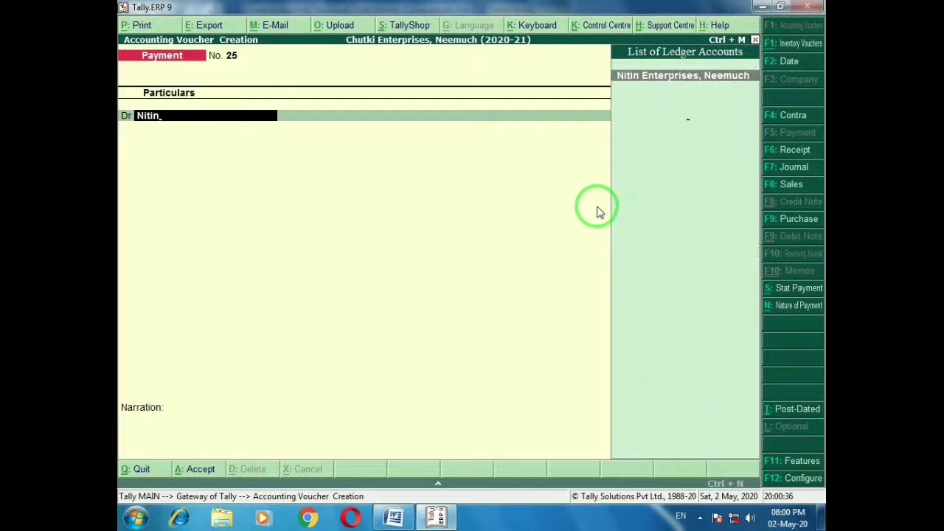
key(Return)
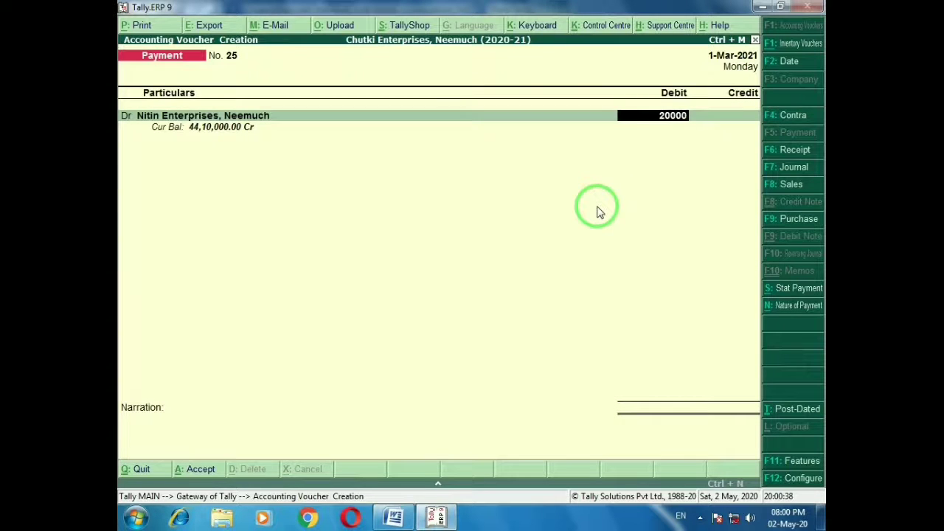
text(20000)
key(Return)
key(Return)
key(Return)
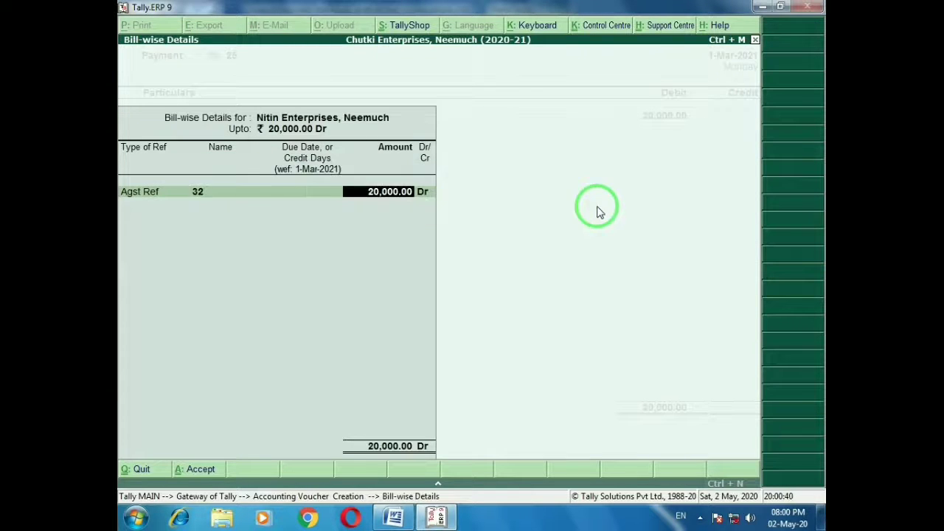
key(Return)
key(Return)
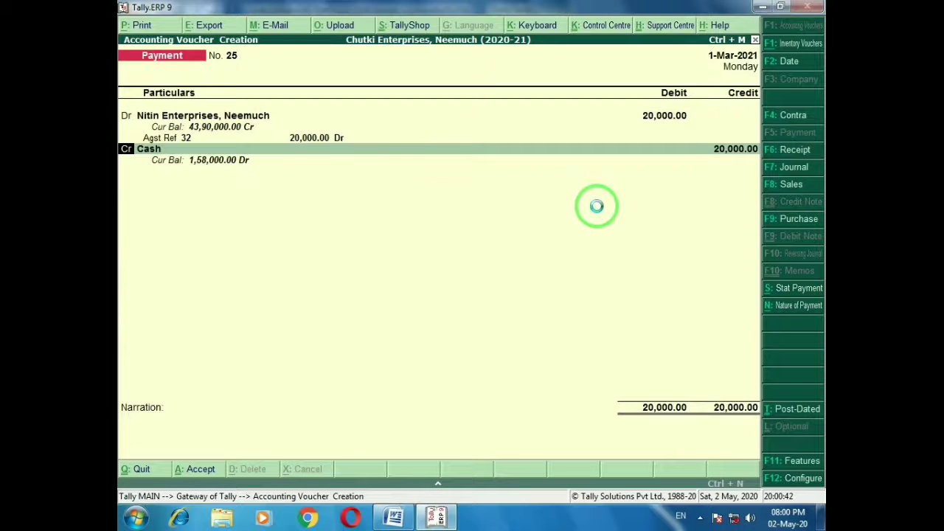
key(ctrl+a)
Record cash payment voucher 26 of 16,000 to the Neemuch party against bill 33
key(alt+Tab)
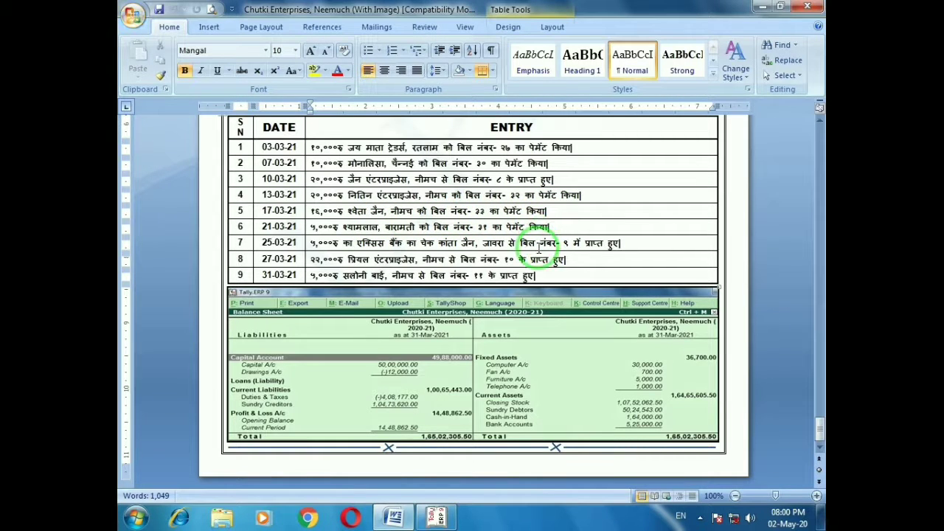
key(alt)
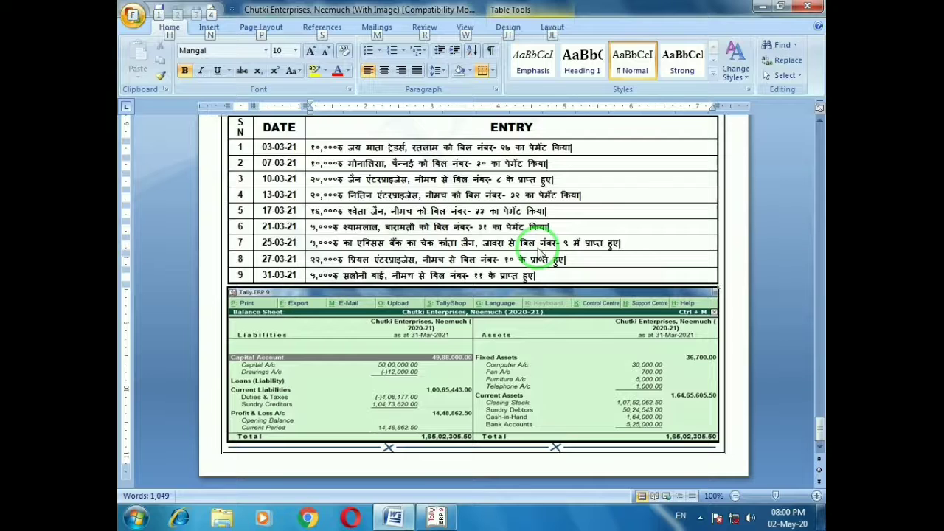
key(alt+Tab)
text(Shw)
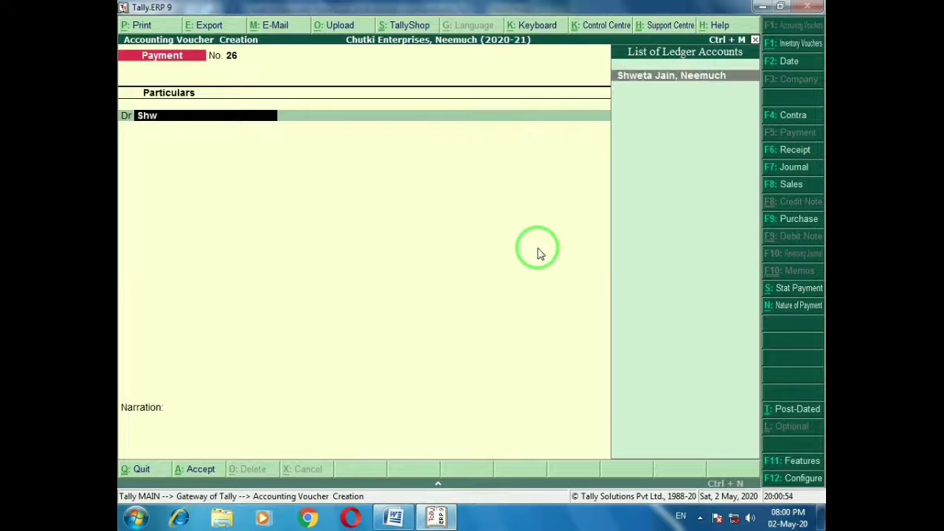
key(Return)
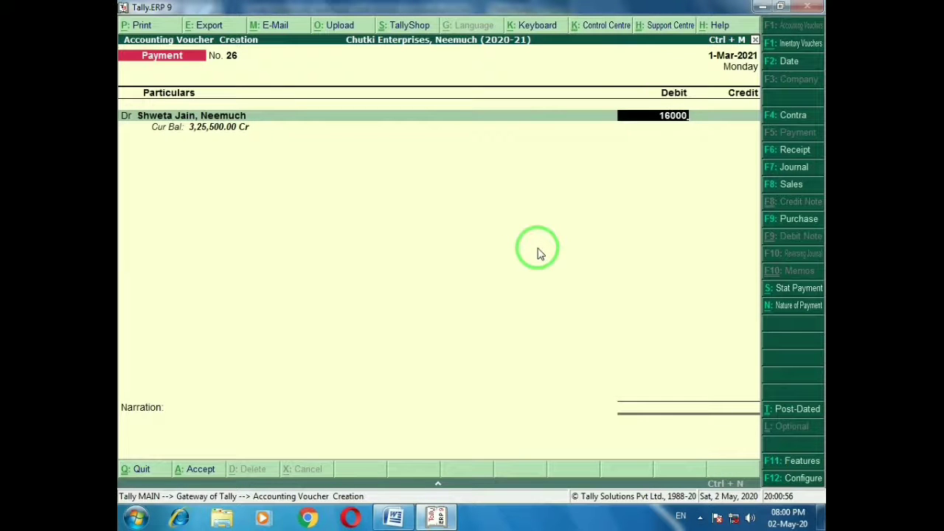
text(16000)
key(Return)
key(Return)
key(Return)
key(Return)
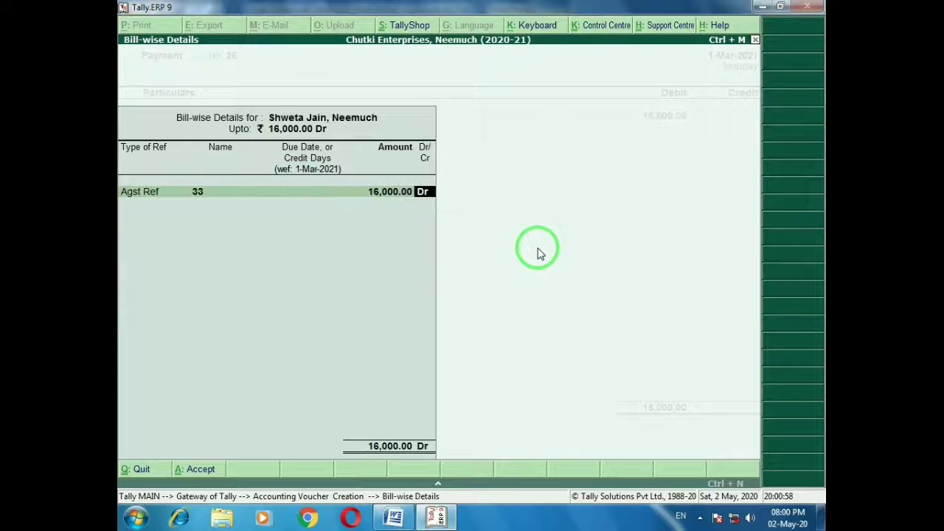
key(Return)
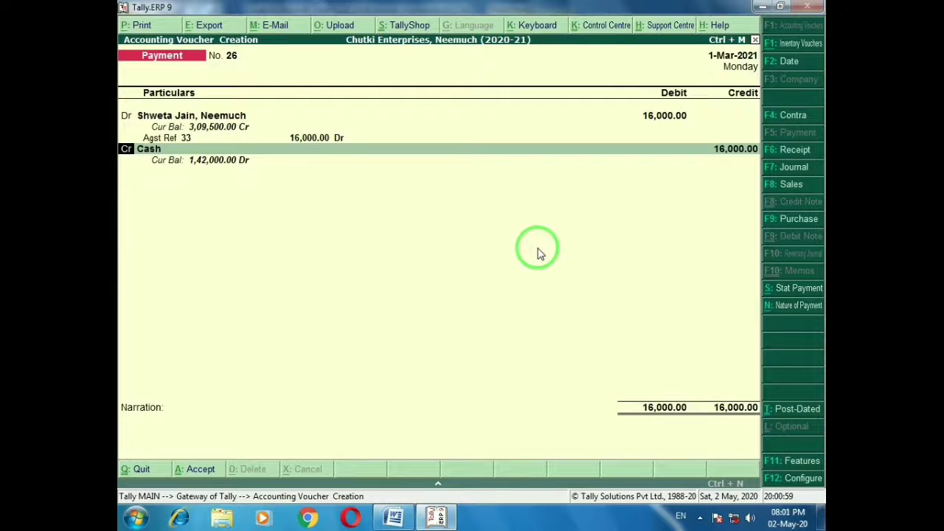
key(ctrl+a)
Record cash payment voucher 27 of 5,000 to the Baramati party against bill 31
key(alt+Tab)
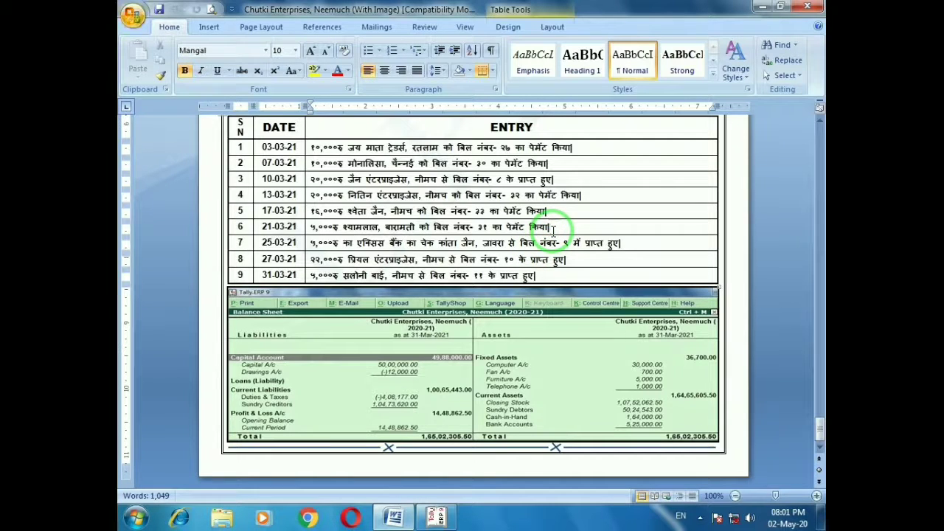
key(alt+Tab)
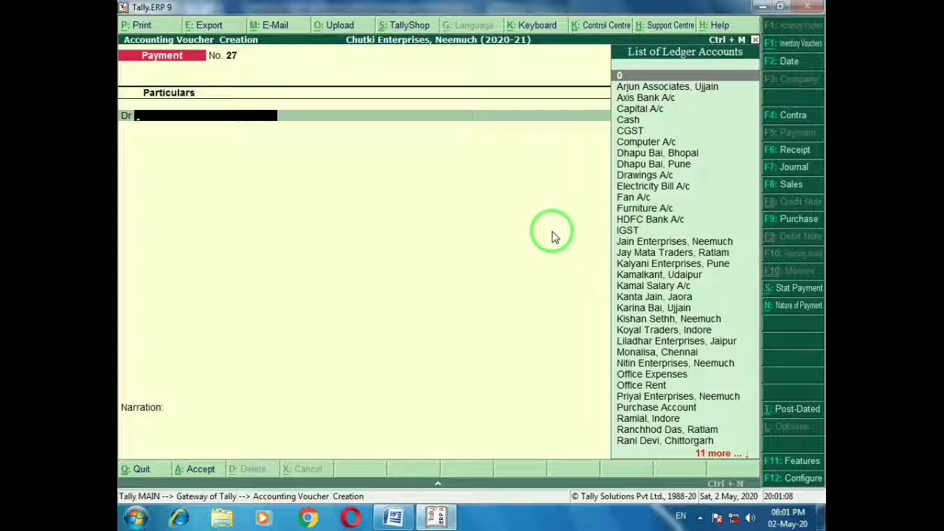
text(Shy)
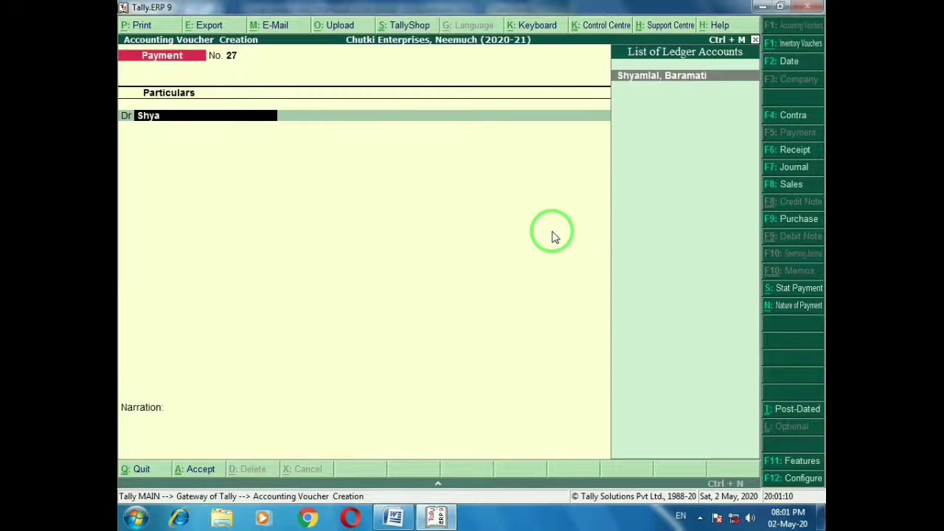
text(a)
key(Return)
text(5,000)
key(Return)
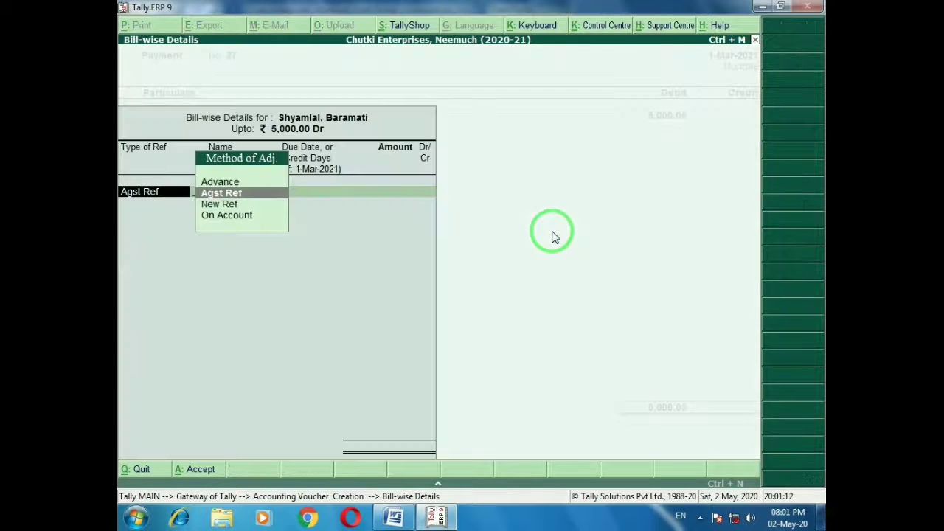
key(Return)
key(Return)
key(Return)
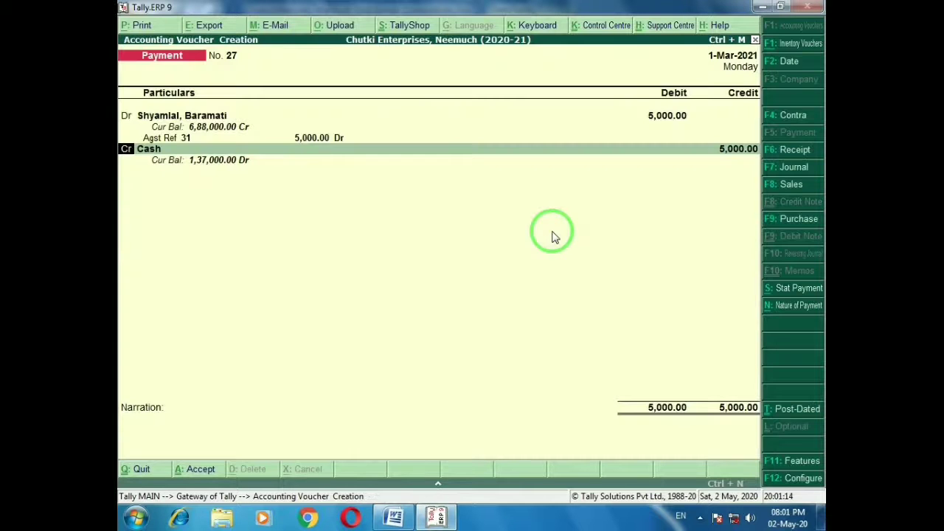
key(ctrl+a)
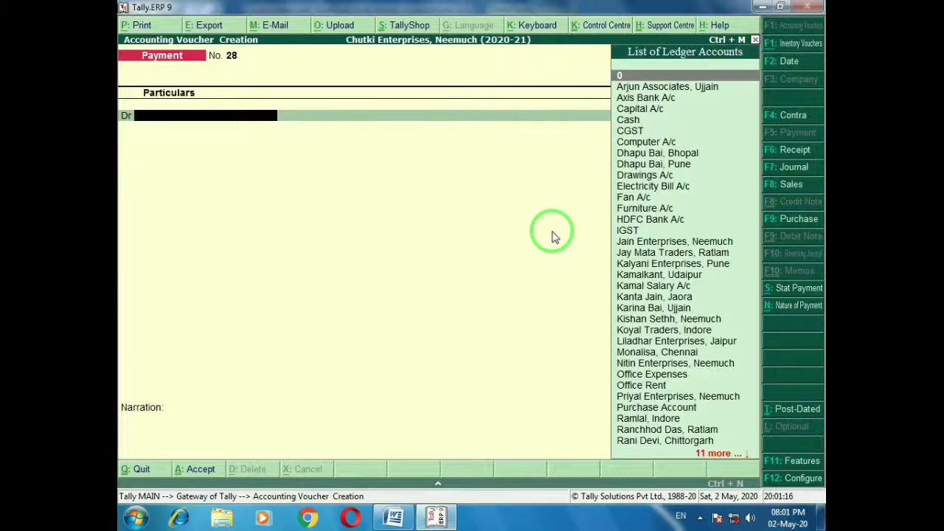
key(alt+Tab)
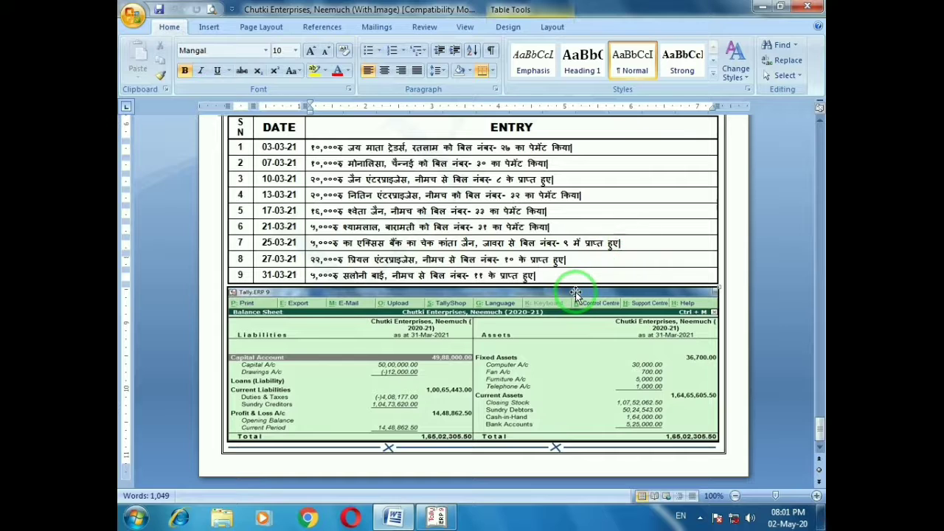
Start a receipt voucher crediting the Jaora party 5,000 against bill 9
key(alt+Tab)
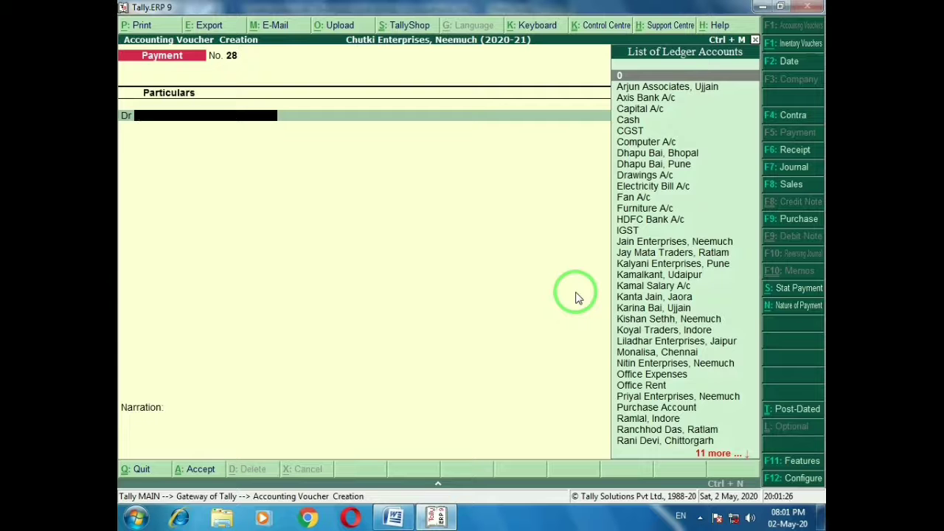
key(F6)
text(Kanta)
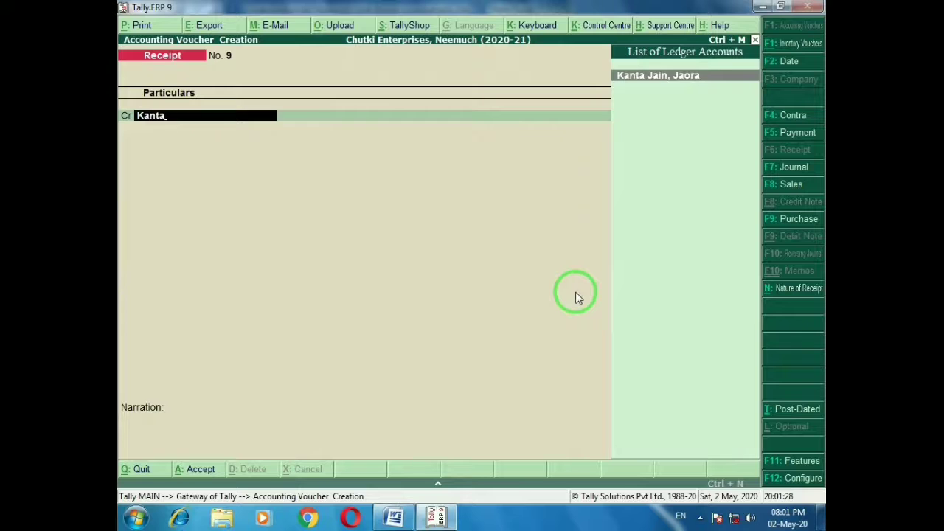
key(Return)
key(alt+Tab)
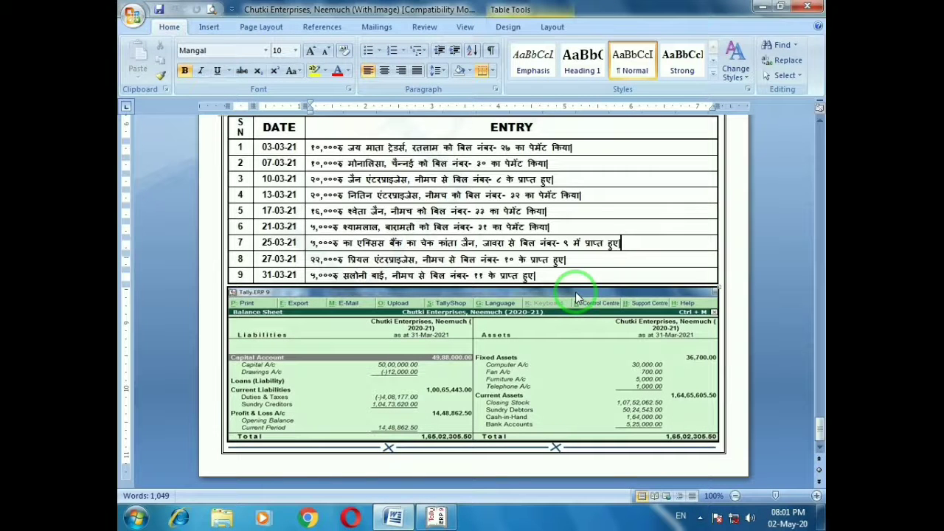
key(alt+Tab)
text(500)
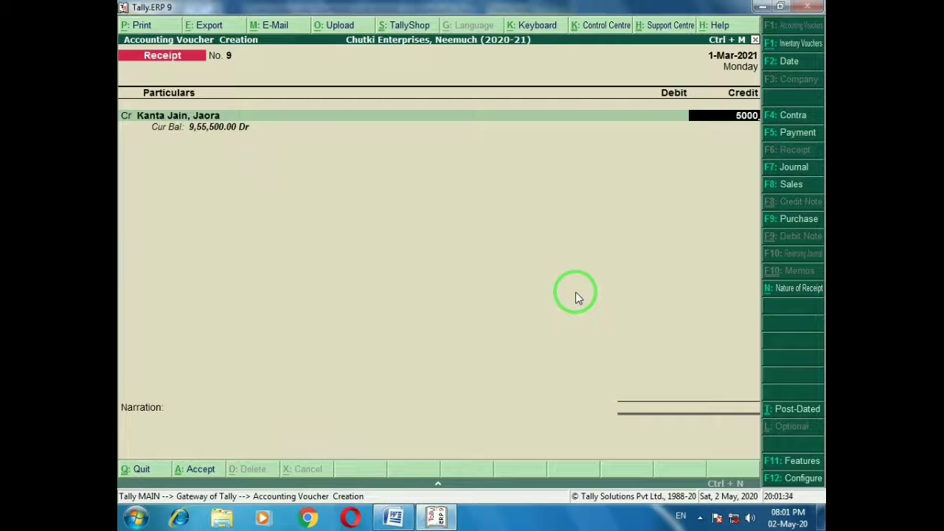
key(Return)
key(Return)
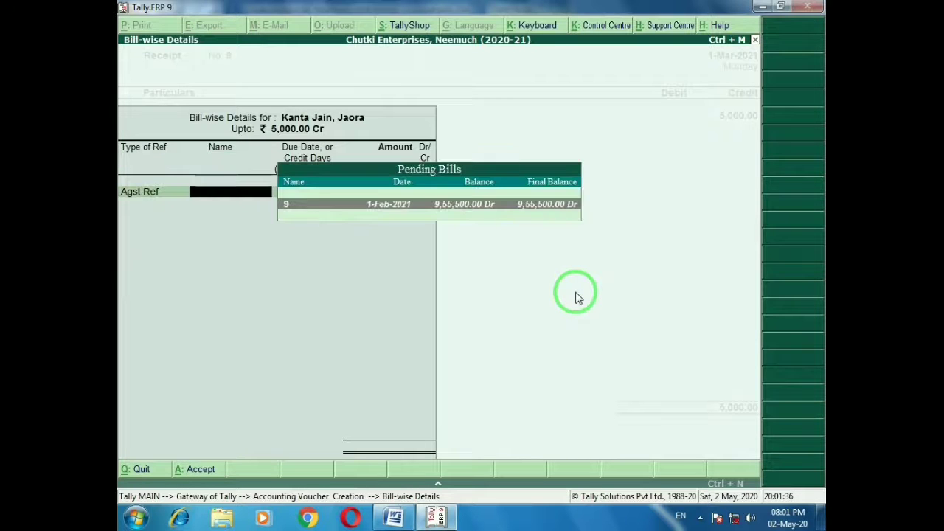
key(Return)
key(Return)
key(Return)
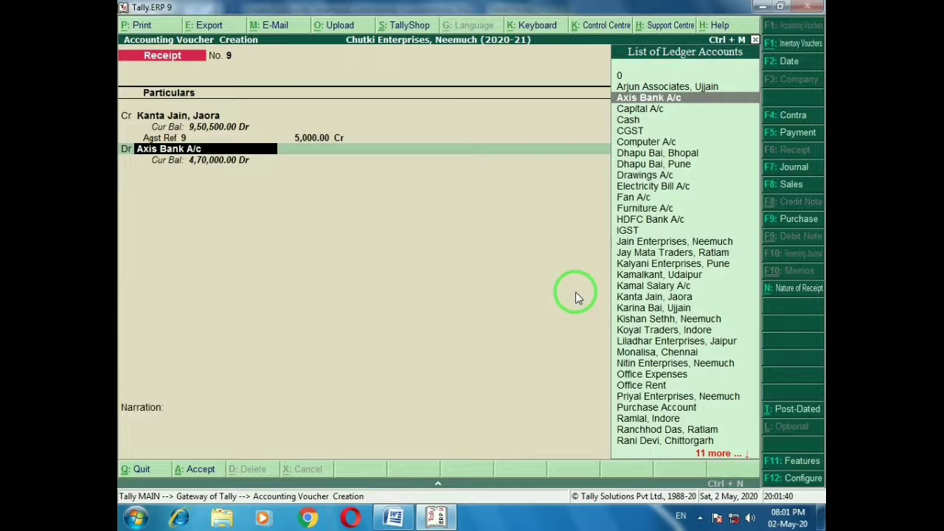
Debit Axis Bank A/c with the cheque allocation and save receipt voucher 9
key(alt+Tab)
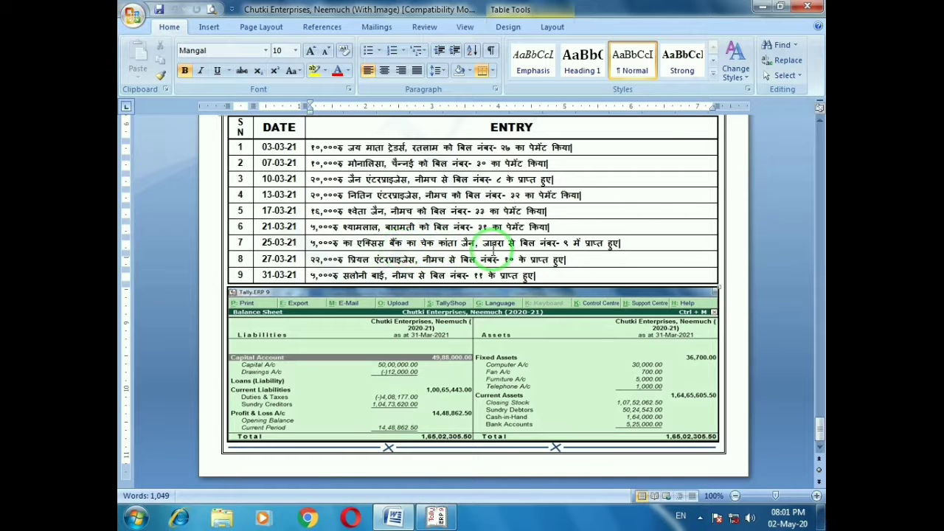
key(alt+Tab)
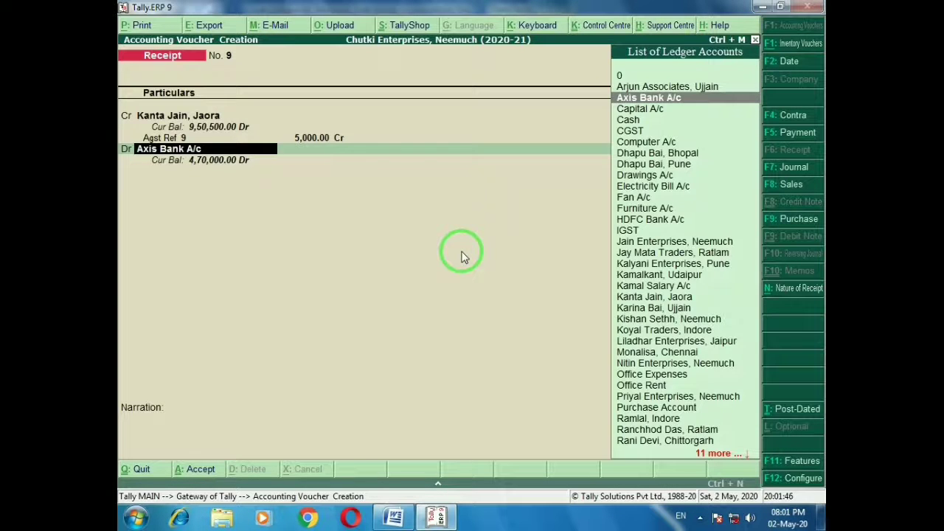
key(Return)
key(Return)
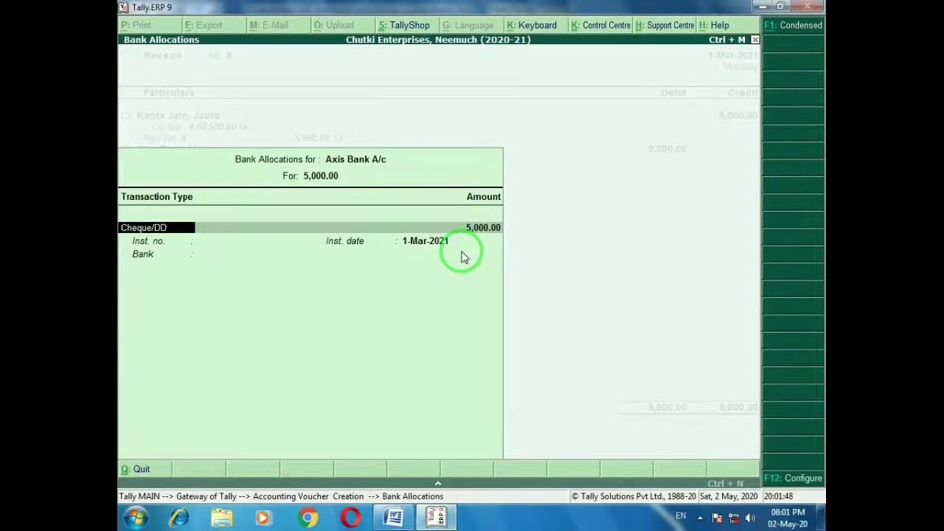
key(Return)
key(Return)
key(Return)
key(Return)
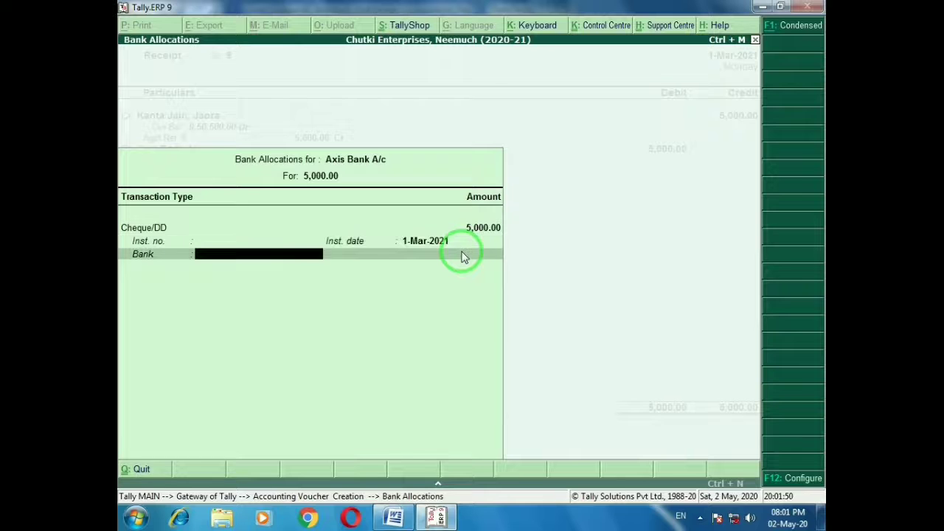
key(Return)
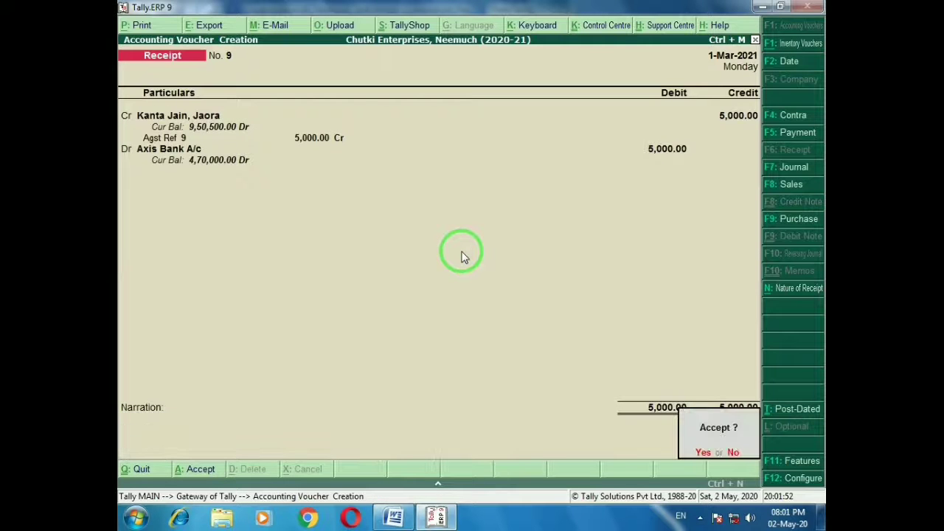
key(y)
key(alt+Tab)
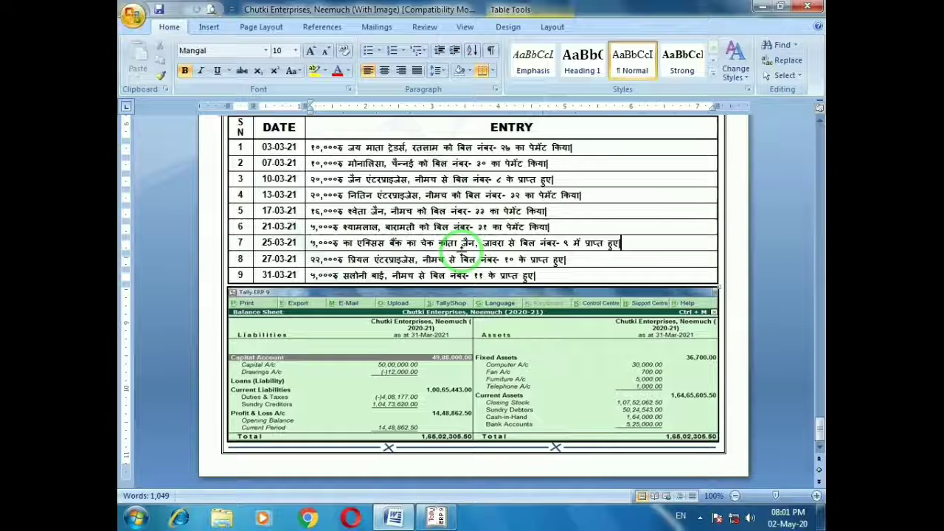
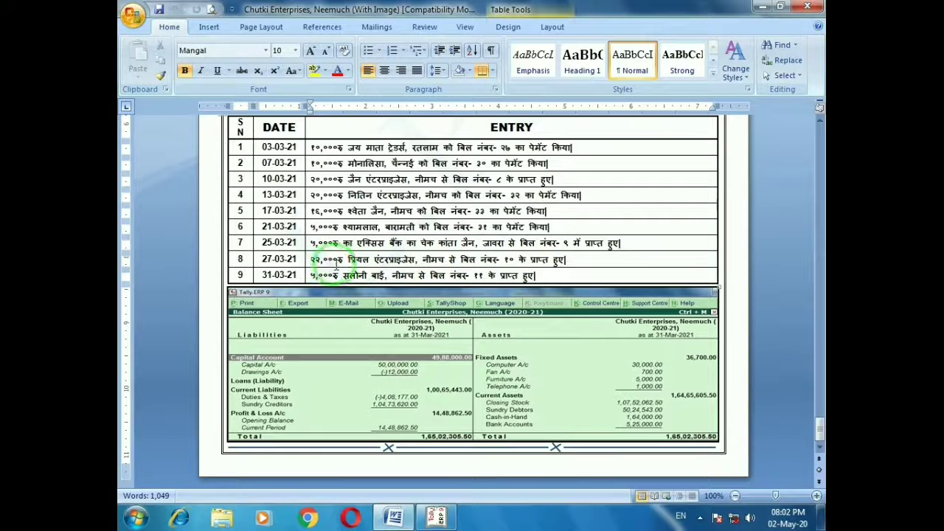
Save receipt voucher 10 crediting Priyal Enterprises, Neemuch 22,000 against bill 10, debiting Cash
click(585, 263)
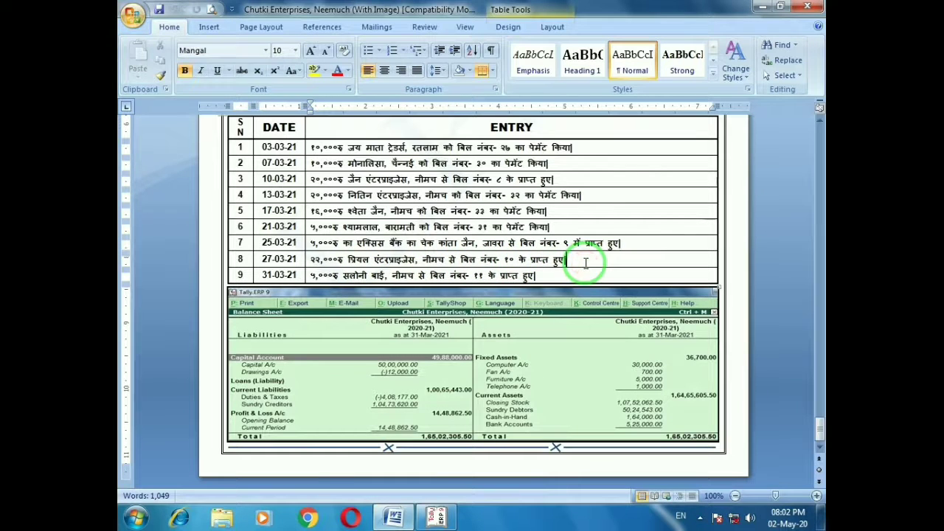
key(alt+Tab)
text(pri)
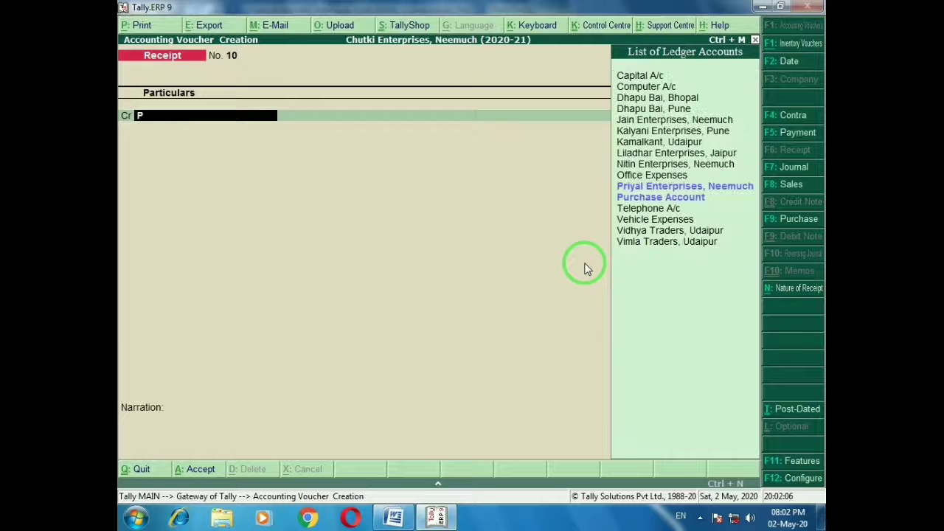
key(Return)
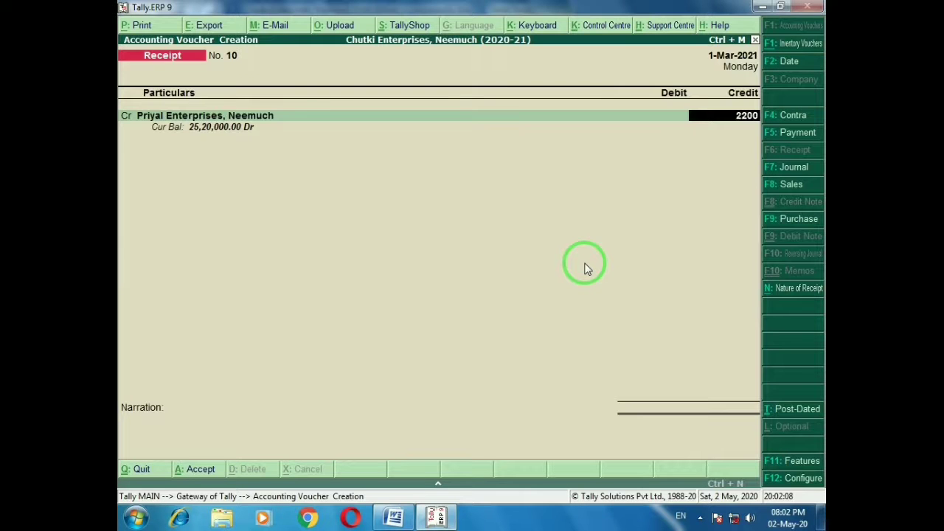
text(22000)
key(Return)
key(Return)
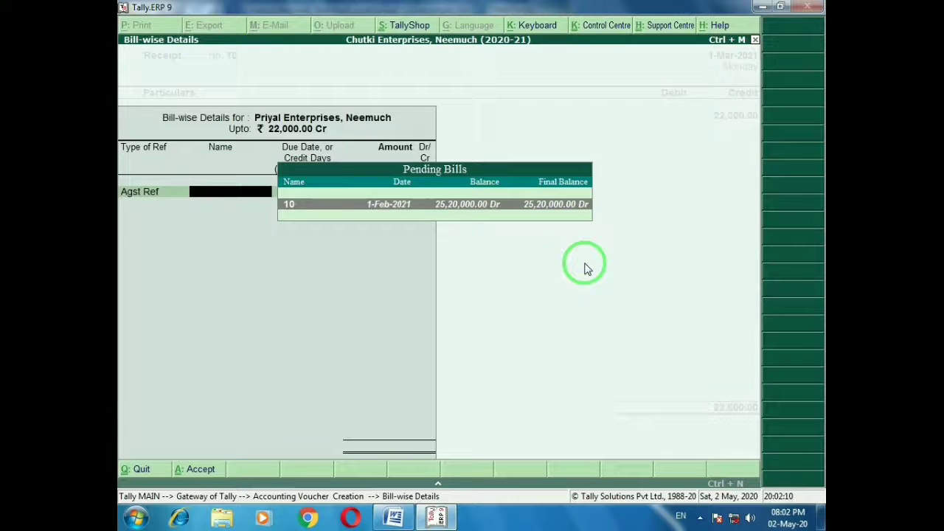
key(Return)
key(Return)
key(Return)
key(Return)
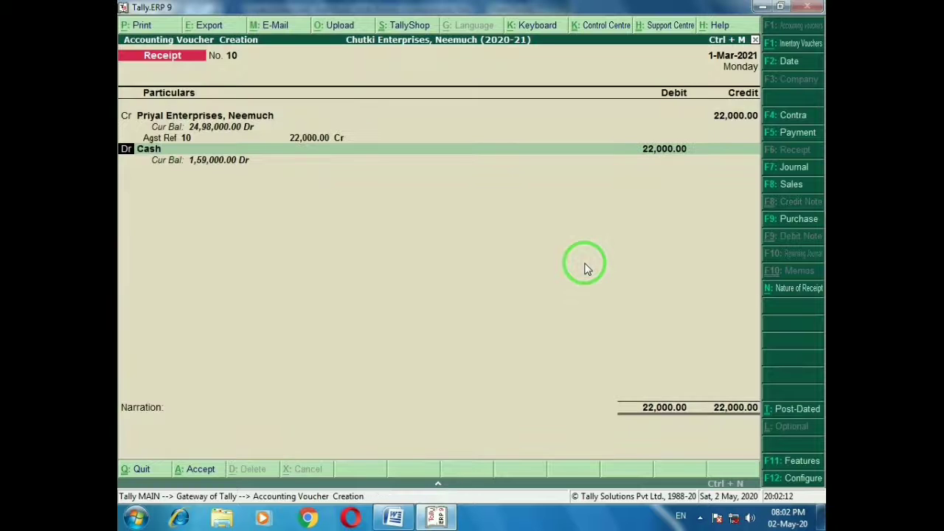
key(ctrl+a)
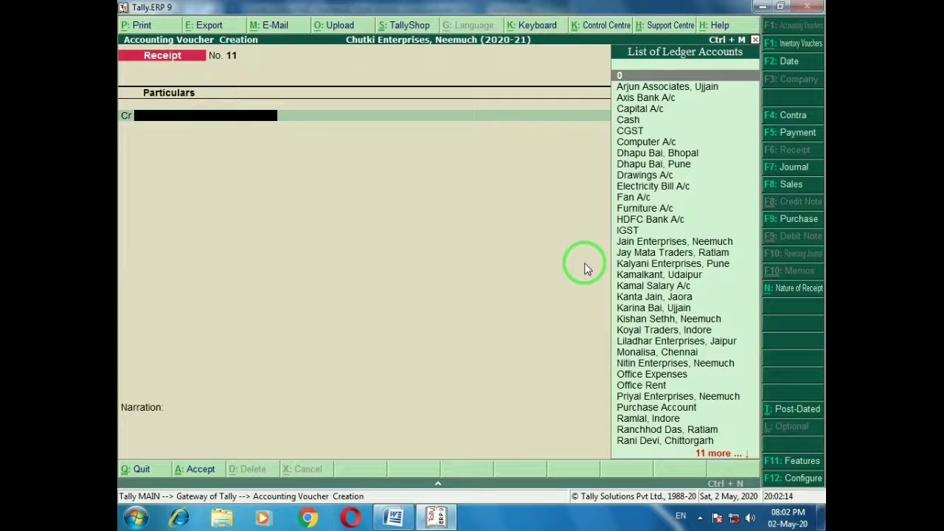
key(alt+Tab)
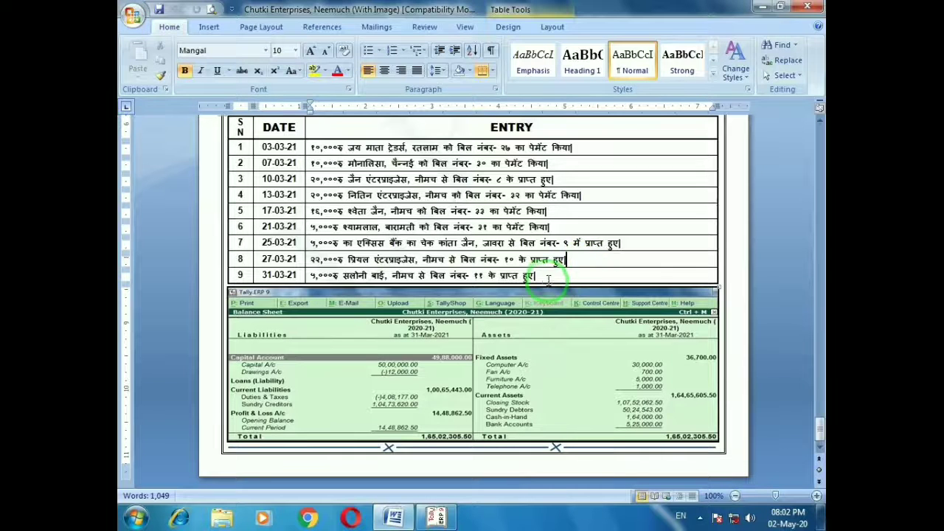
Change the receipt voucher date to 31-Mar-2021
click(547, 276)
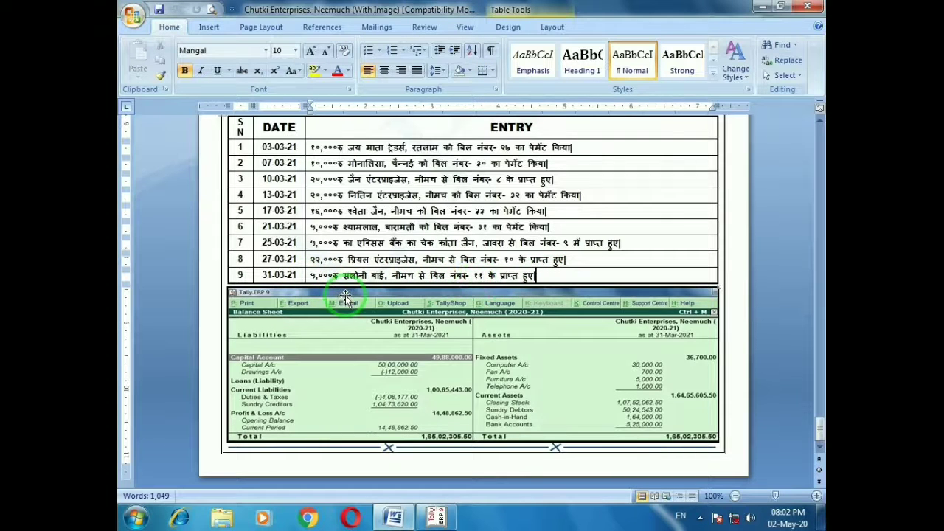
key(alt+Tab)
key(F2)
text(31-3)
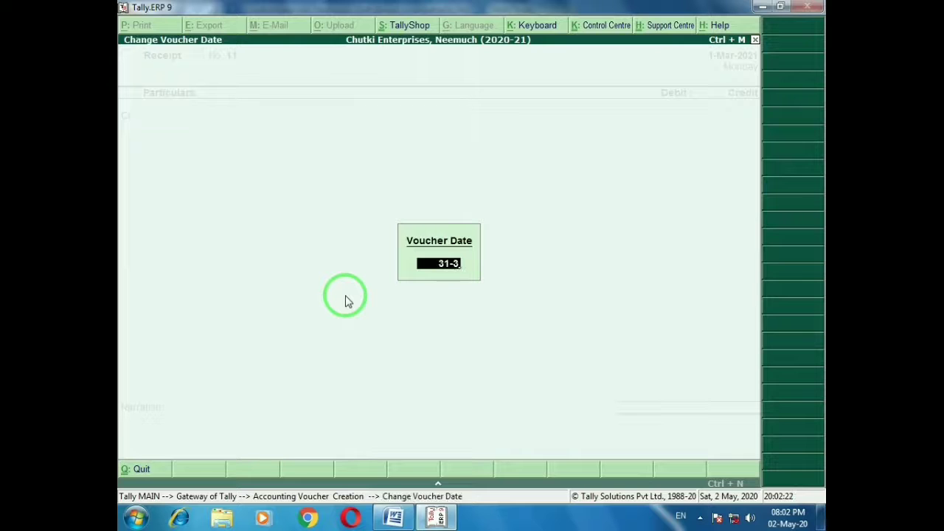
key(Return)
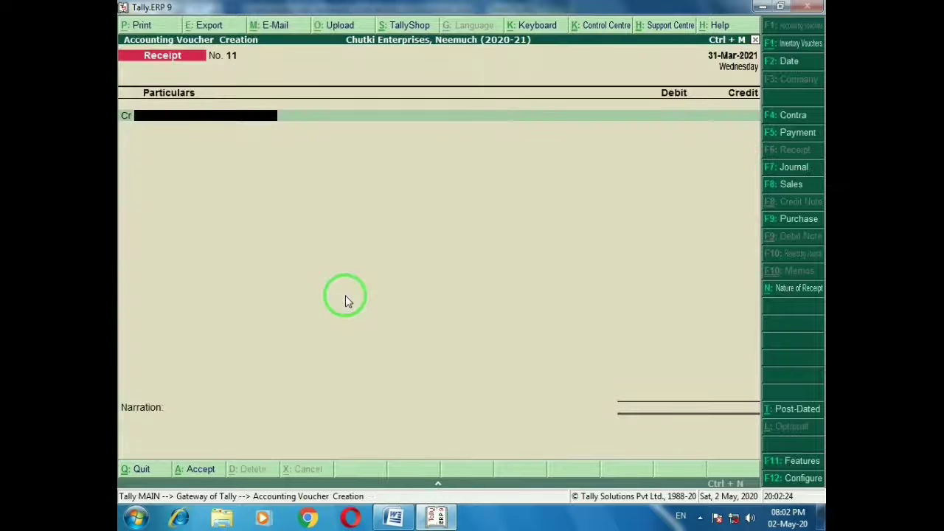
Save receipt voucher 11: Neemuch customer credited 5,000 against bill 11, Cash debited
text(Salon)
key(Return)
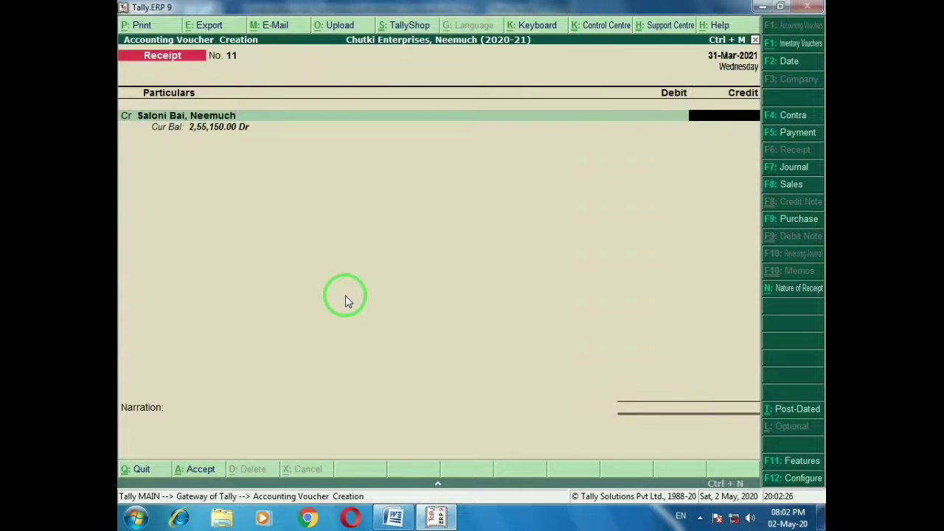
key(Return)
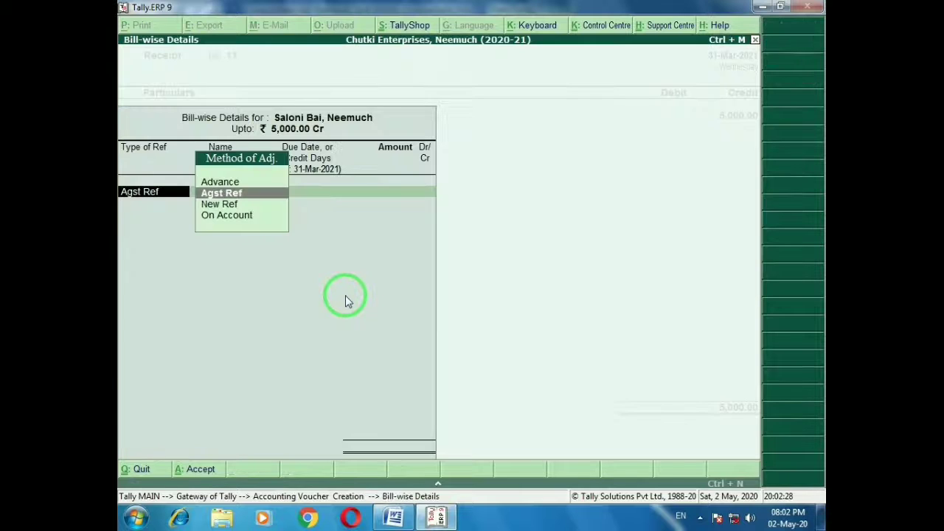
key(Return)
key(Return)
key(Return)
key(Return)
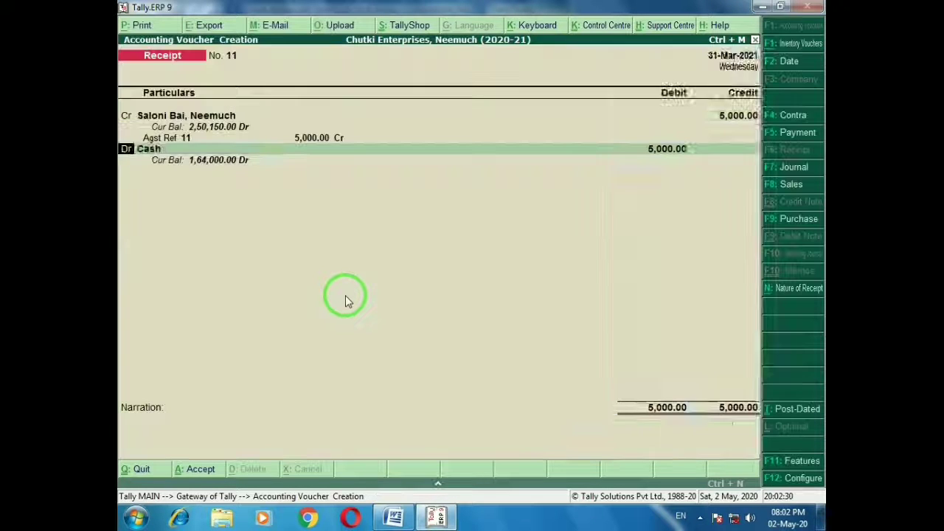
key(Return)
key(alt+Tab)
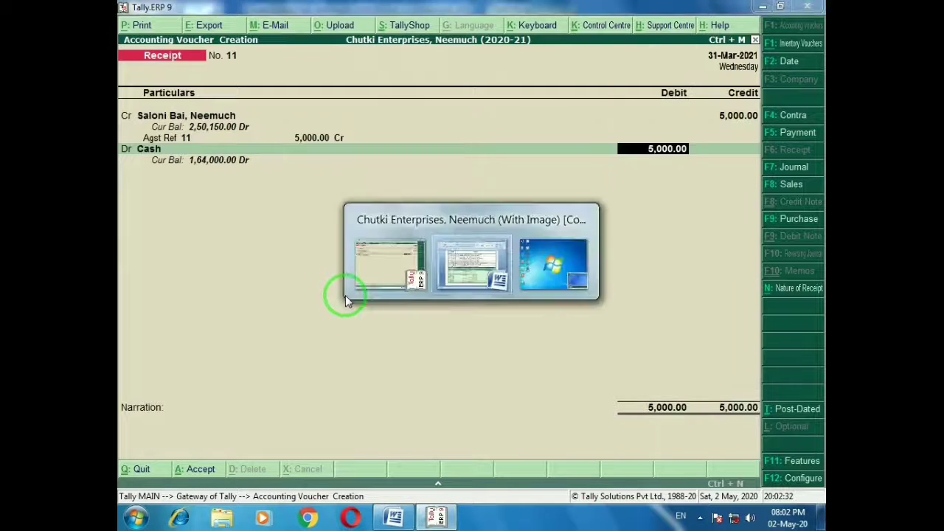
key(alt+Tab)
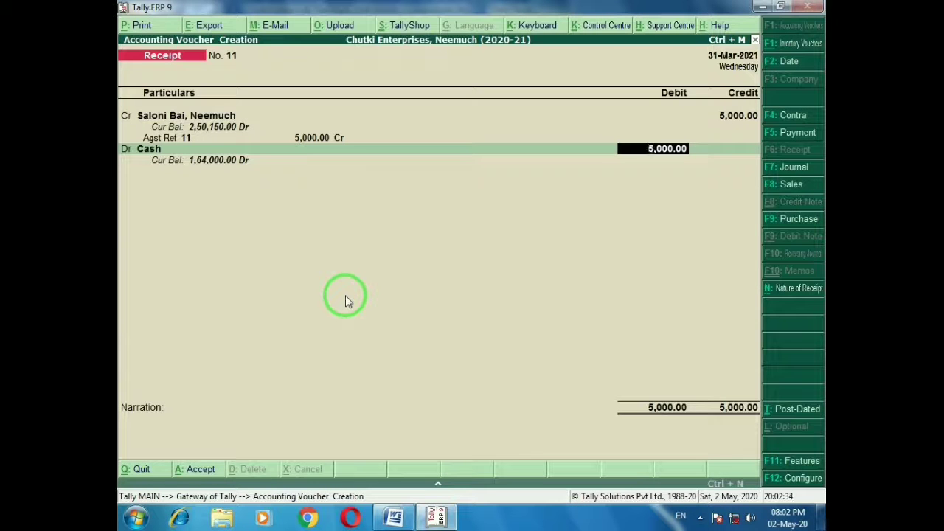
key(ctrl+a)
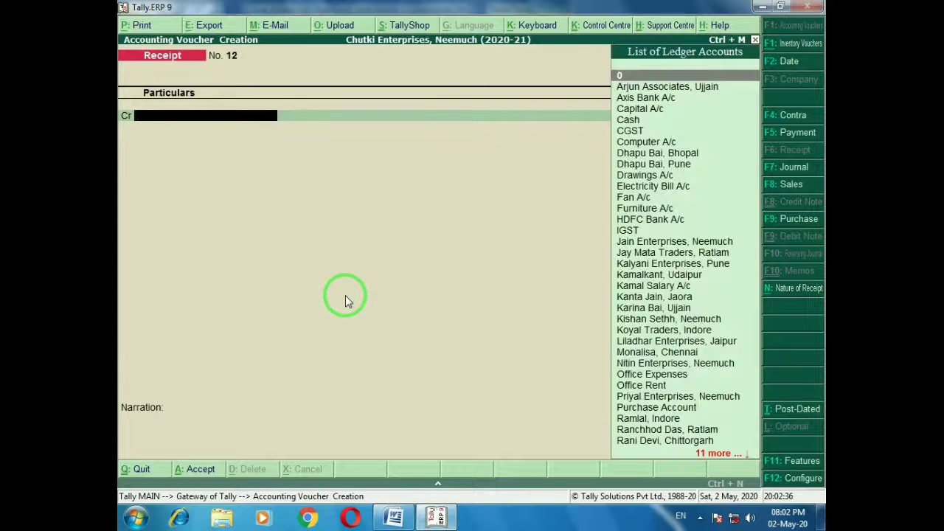
key(Escape)
Open the Balance Sheet and check its 1,65,02,305.50 totals against the Word answer sheet
key(y)
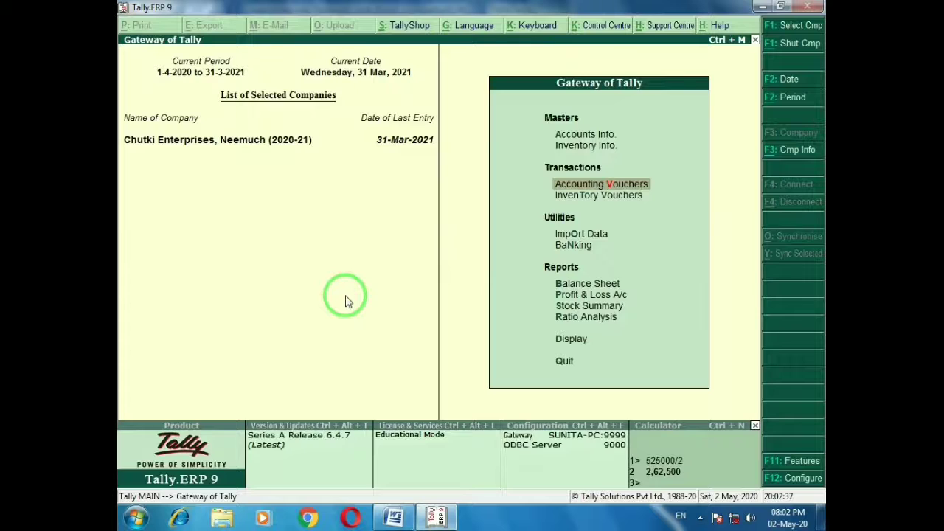
key(b)
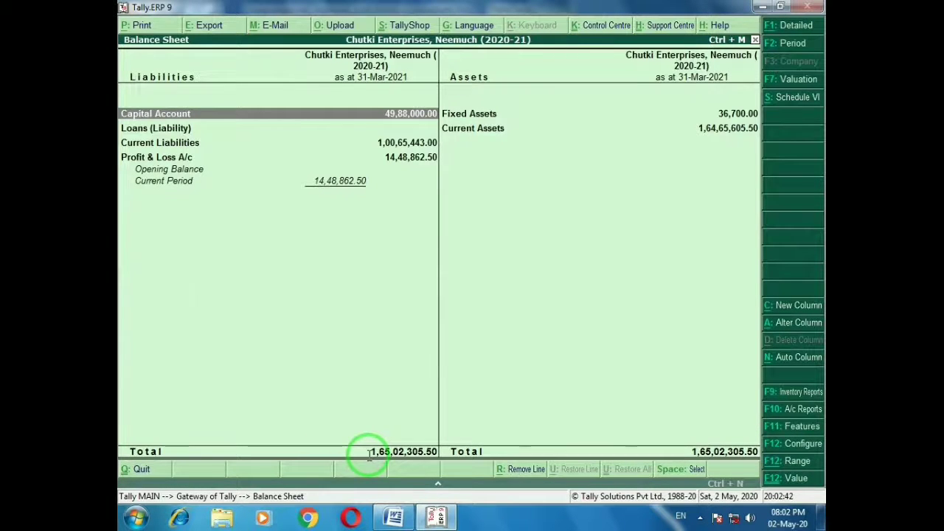
key(alt+Tab)
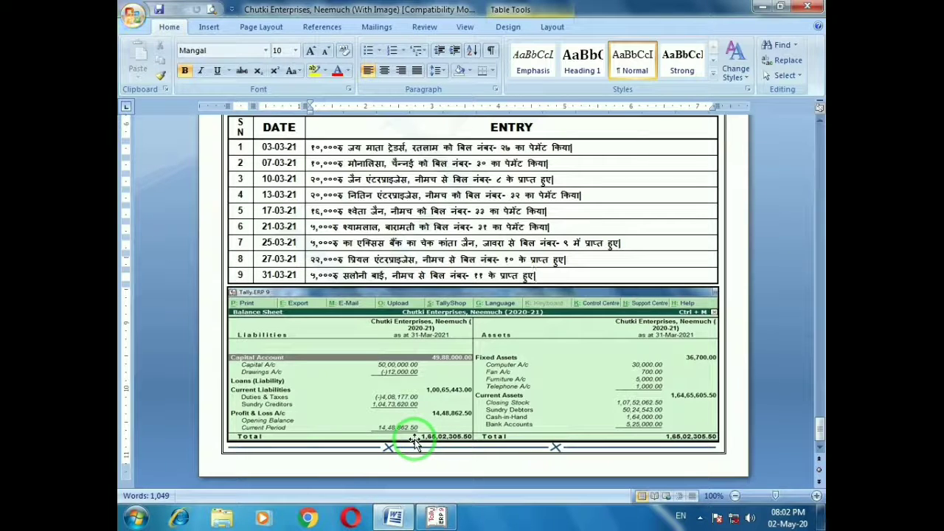
key(alt+Tab)
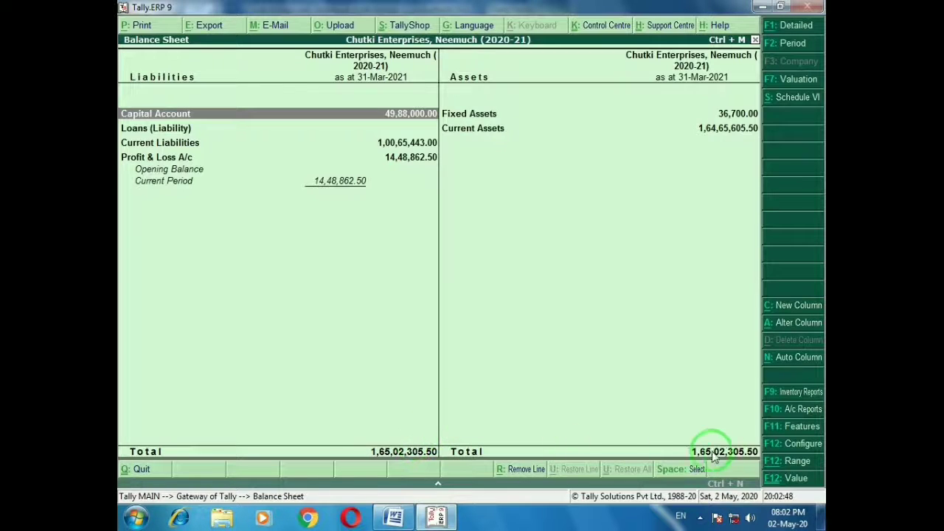
key(alt+Tab)
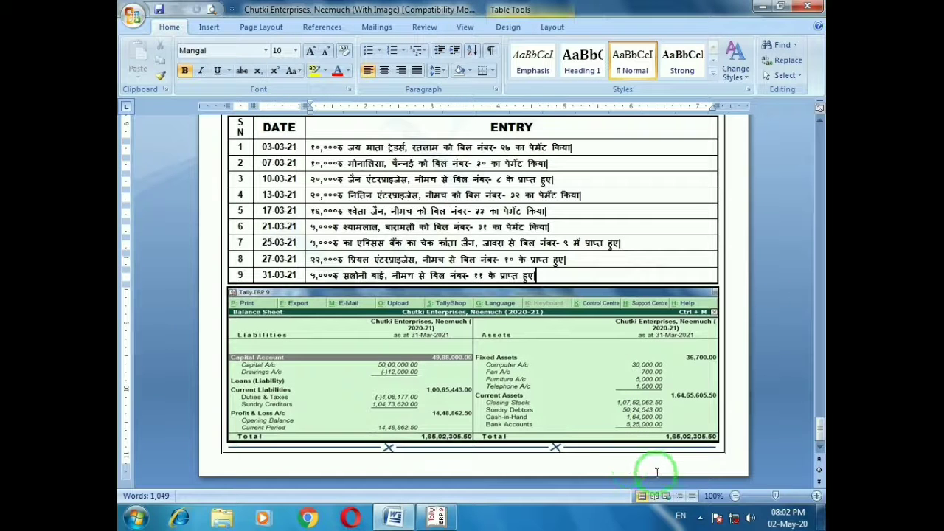
key(alt+Tab)
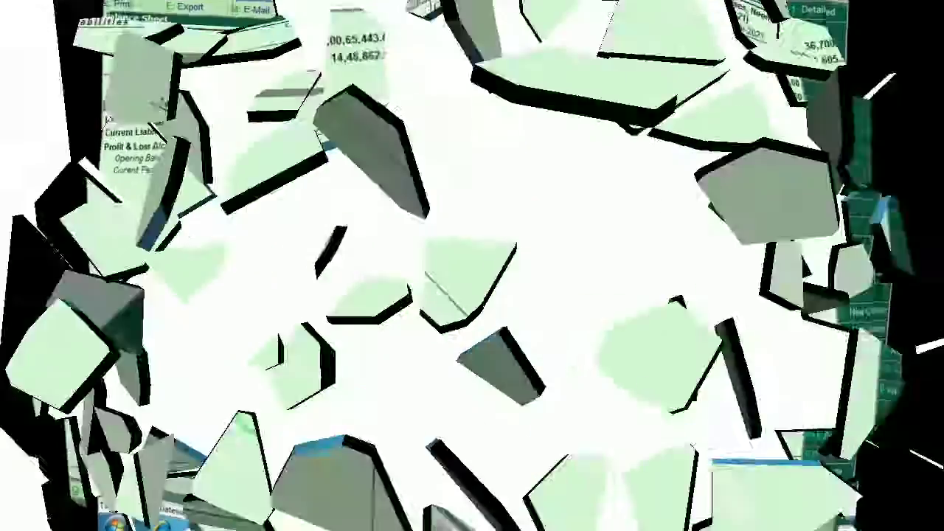